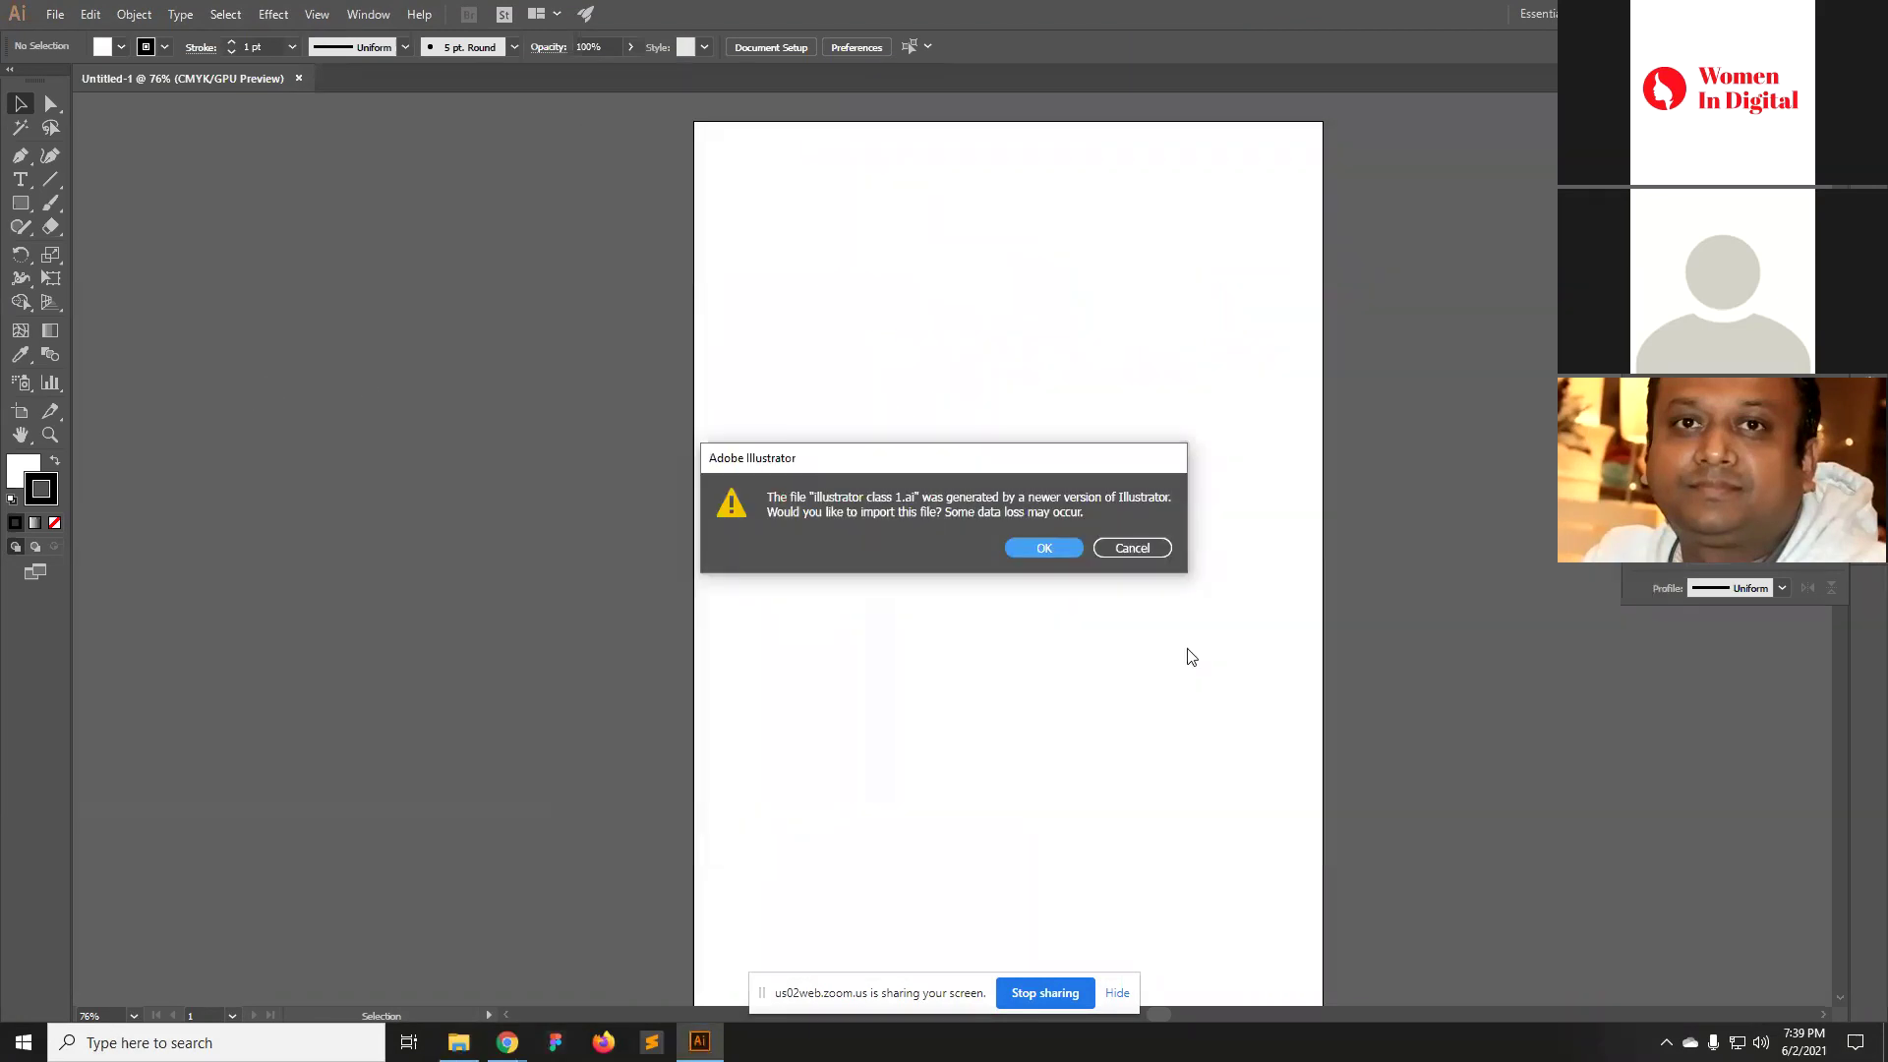
Import the newer-version file illustrator class 1.ai, look over its tangram artwork, and close the document.
click(1045, 548)
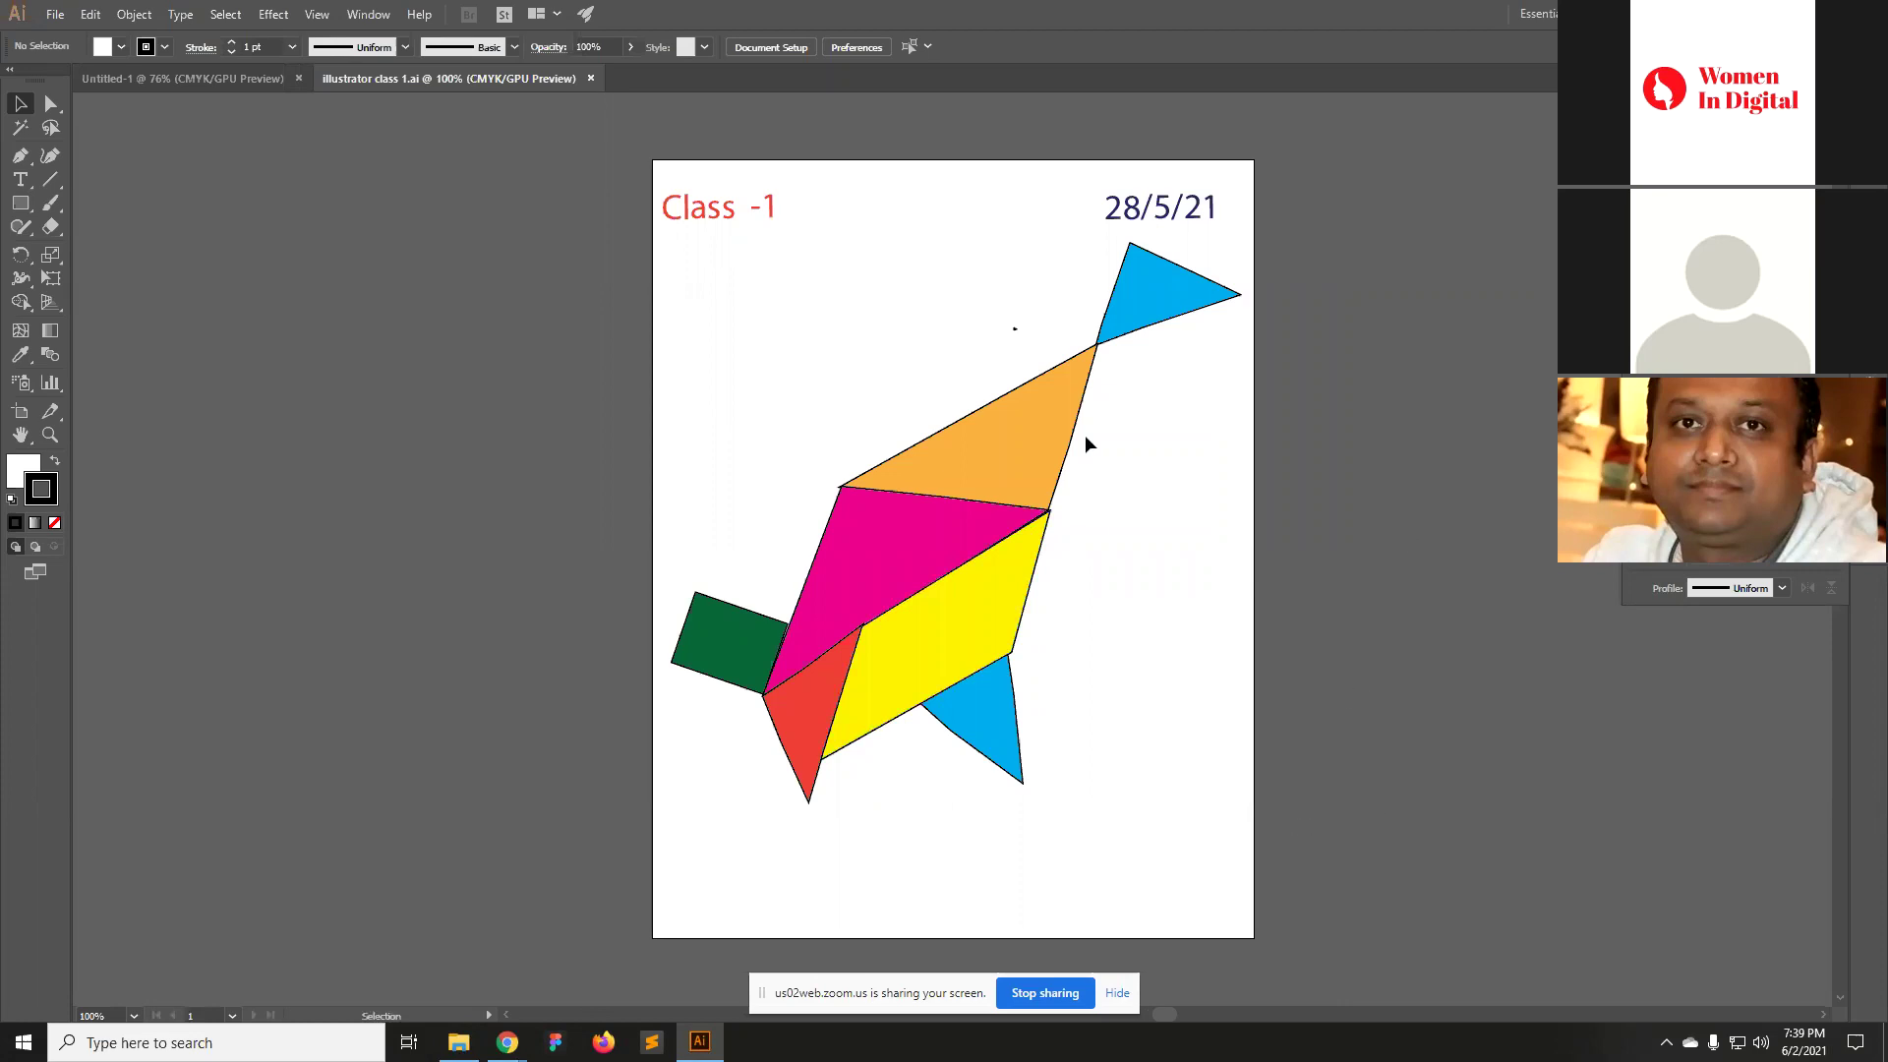
drag(522, 256, 1052, 360)
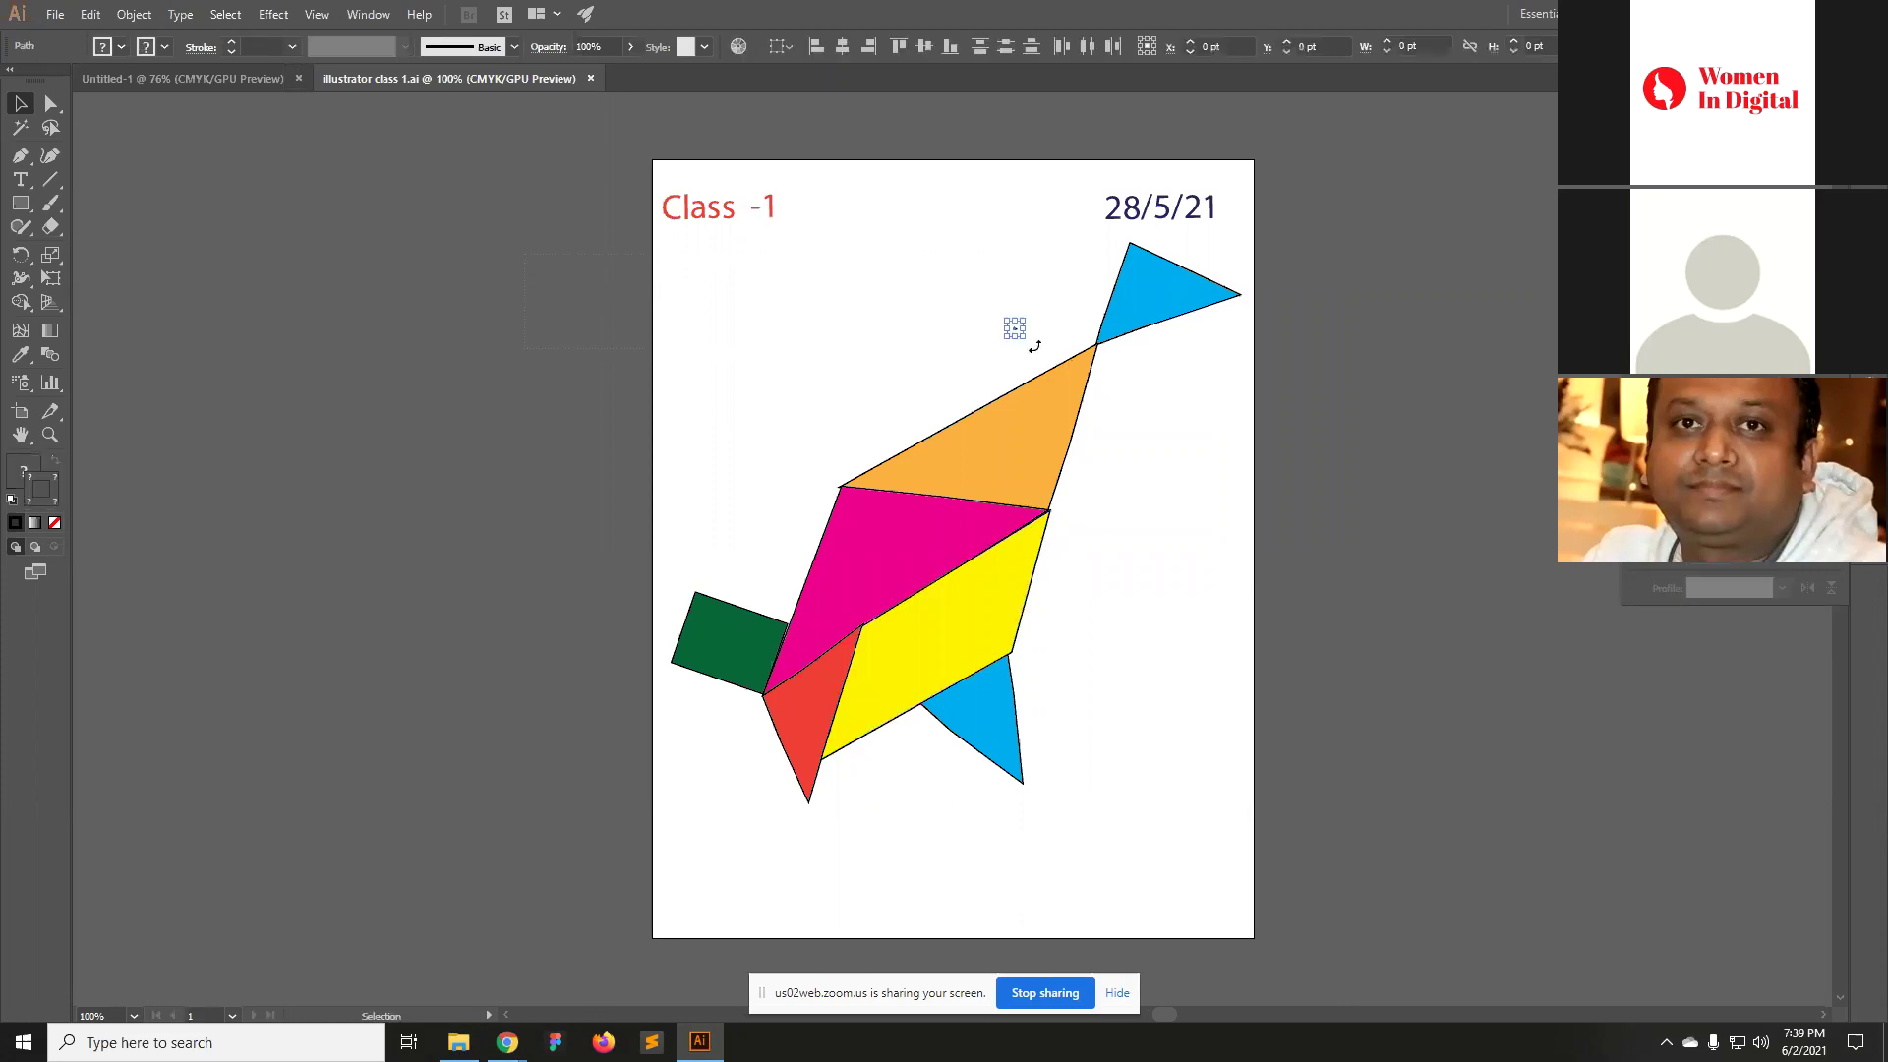
click(1326, 512)
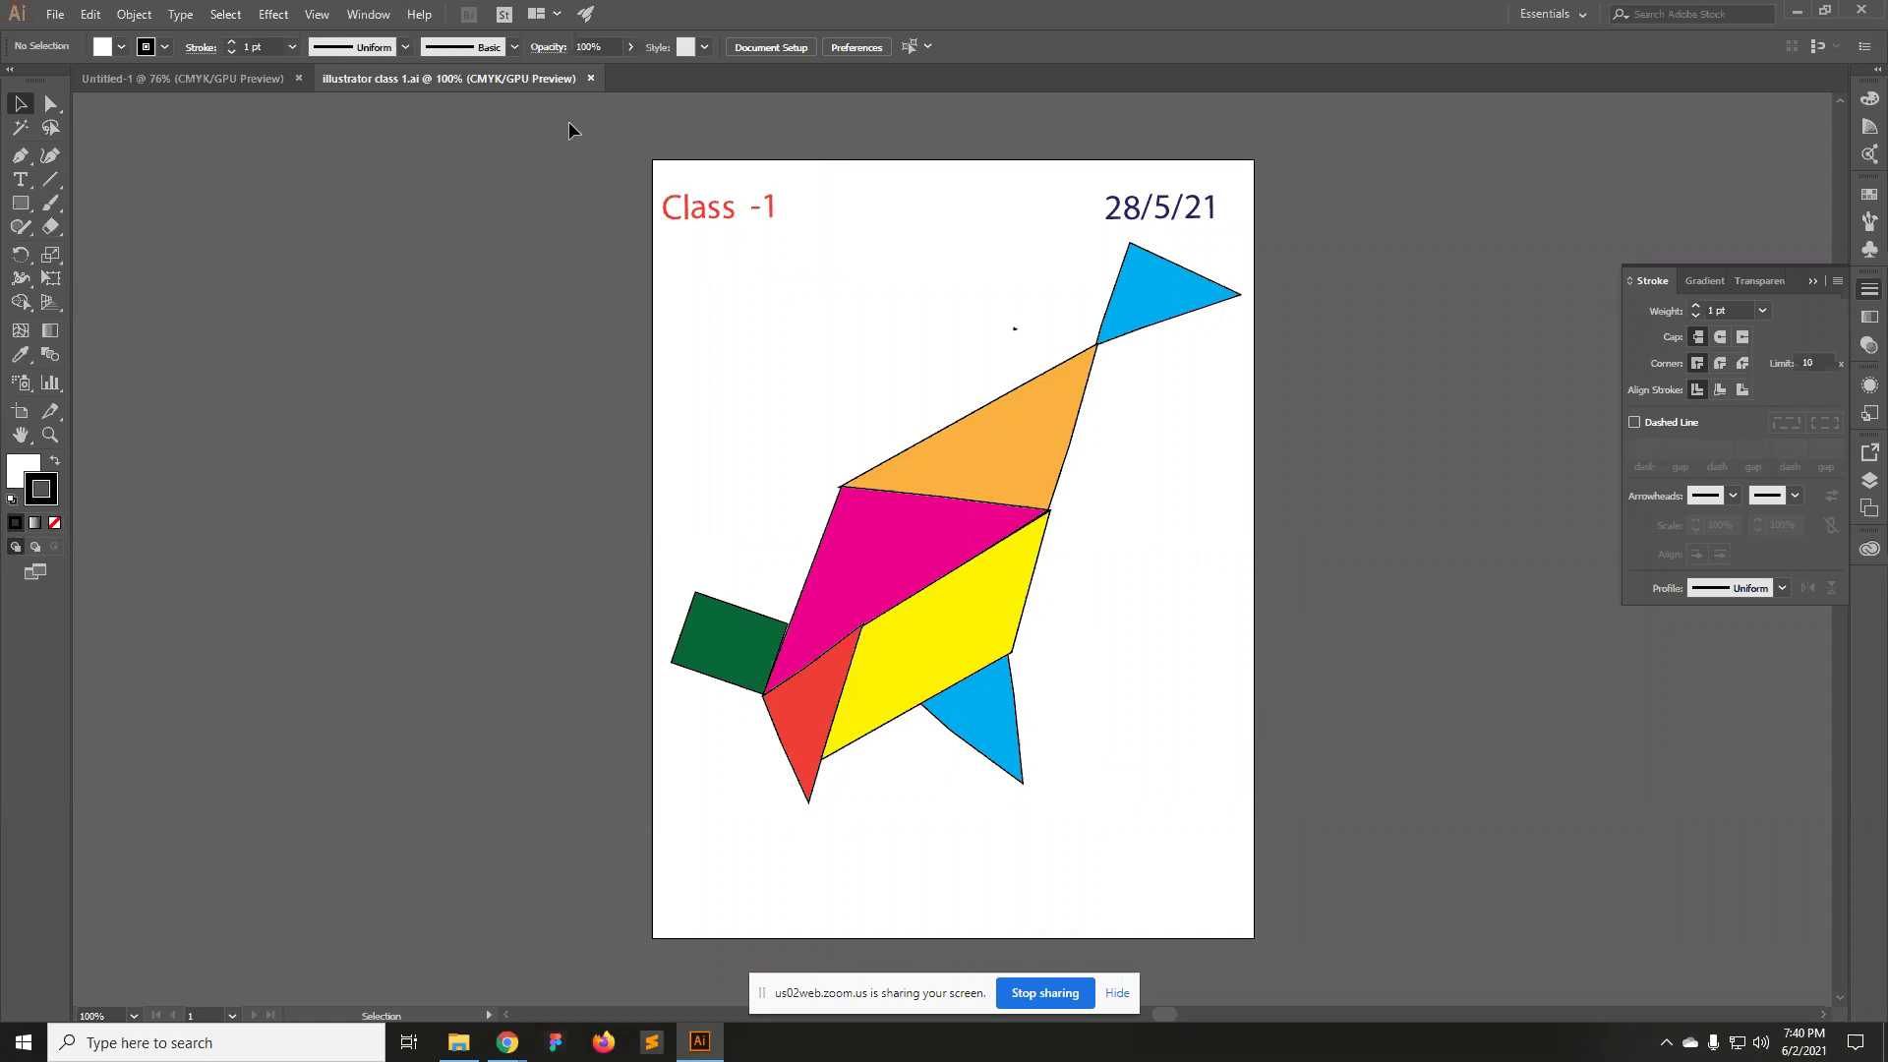
click(591, 78)
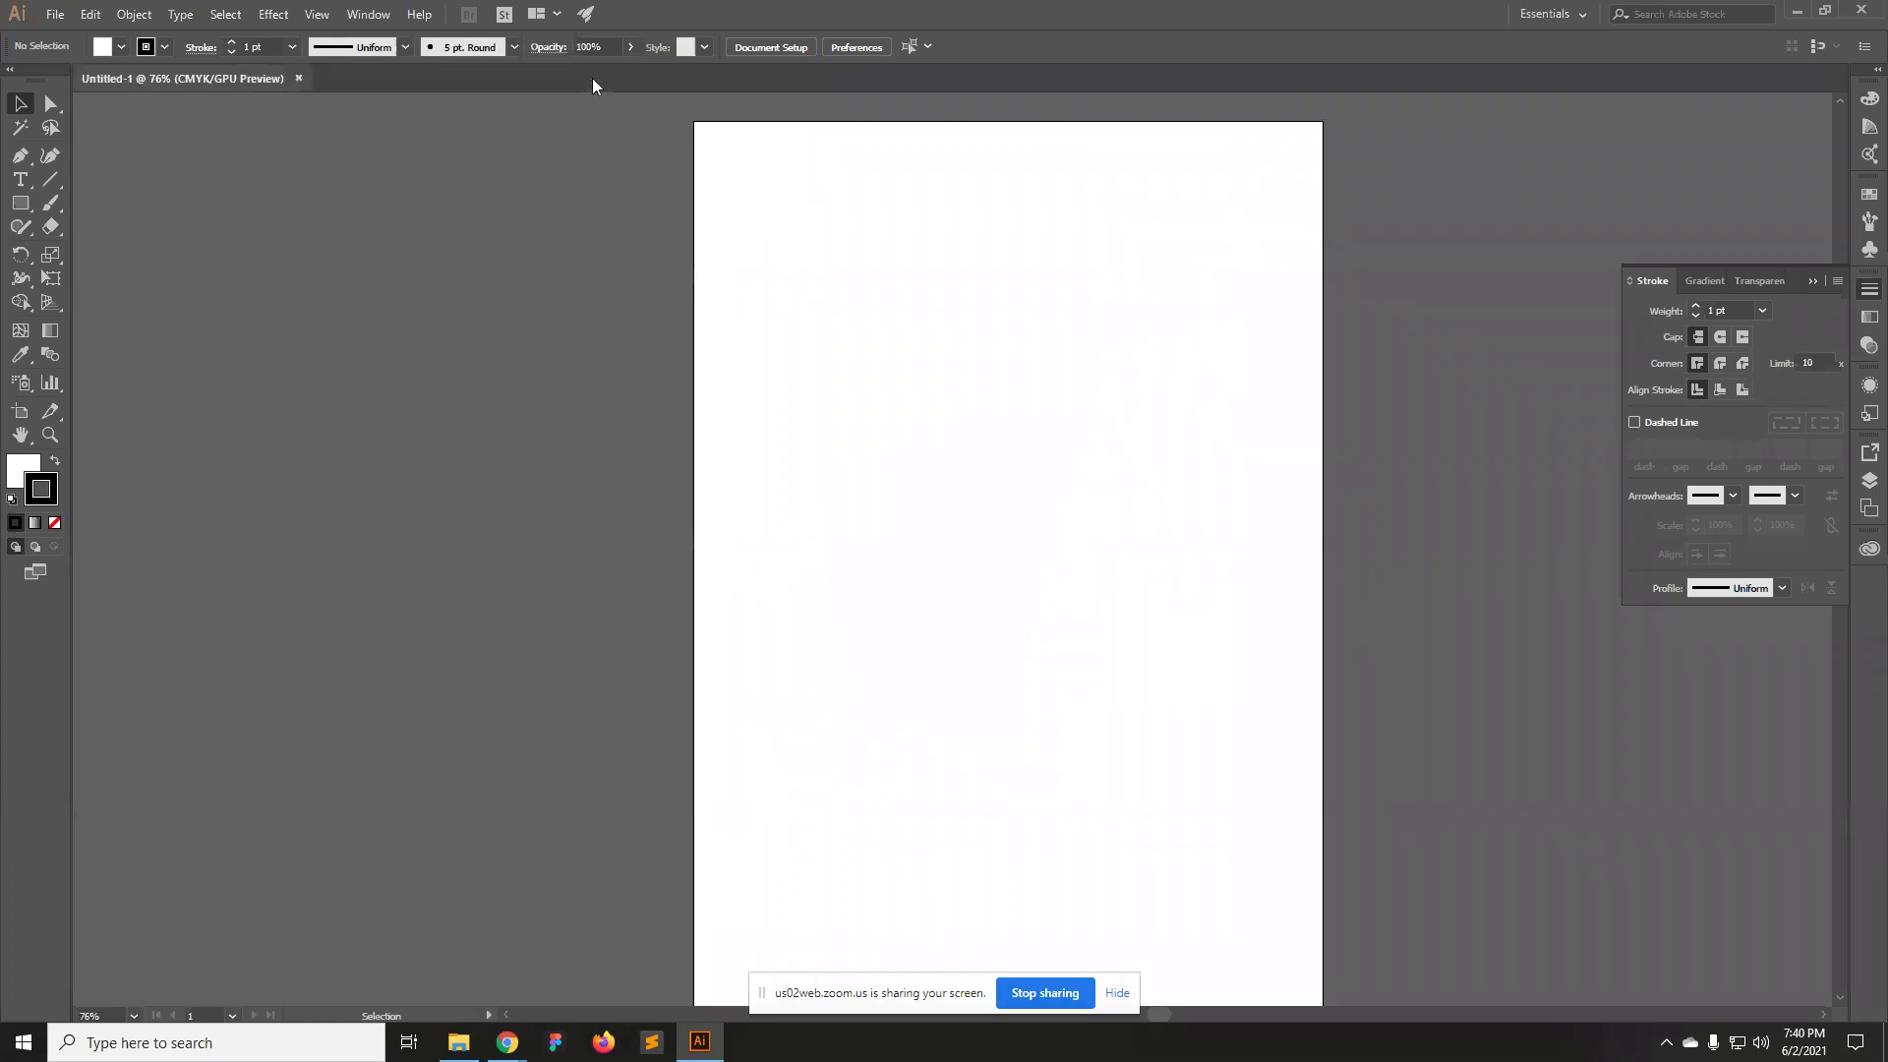
Place the bridge image 11f66-8 from the class 2 folder into the blank Untitled-1 document.
click(466, 1045)
click(1409, 488)
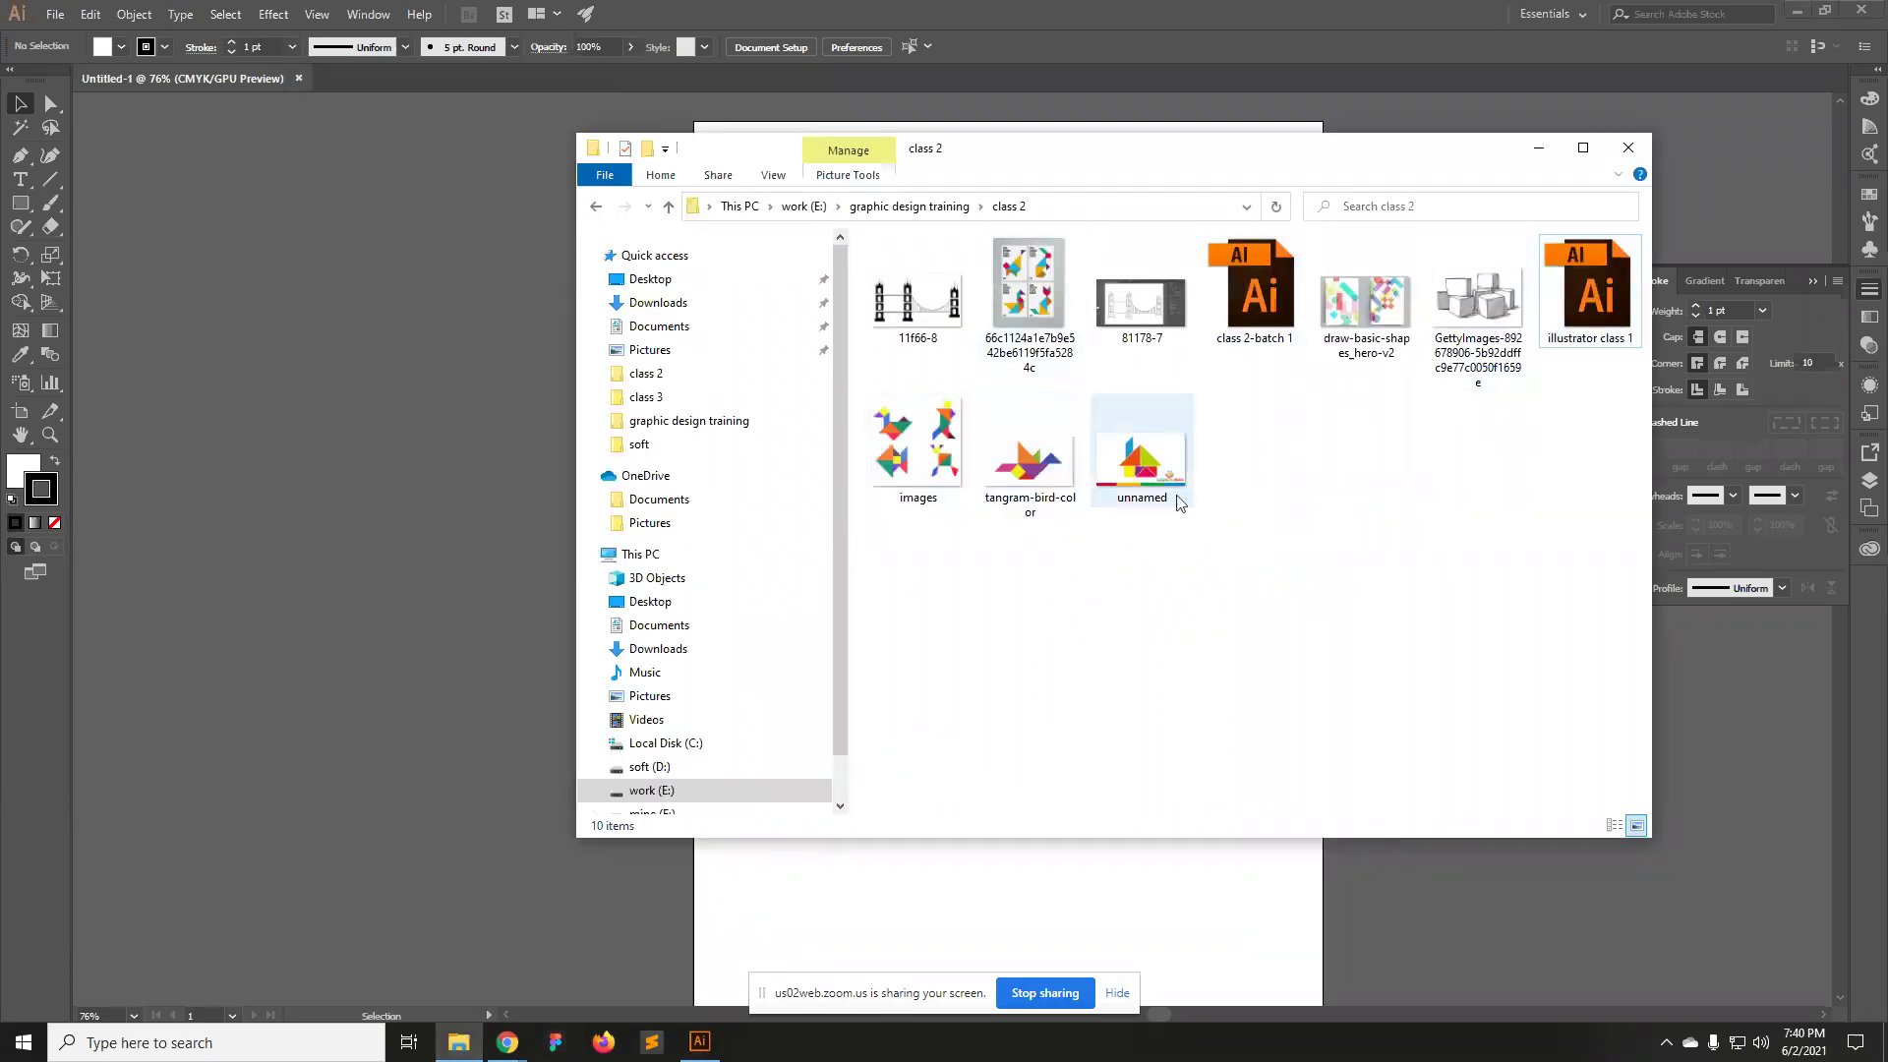
drag(915, 324, 973, 281)
click(1081, 423)
click(1011, 278)
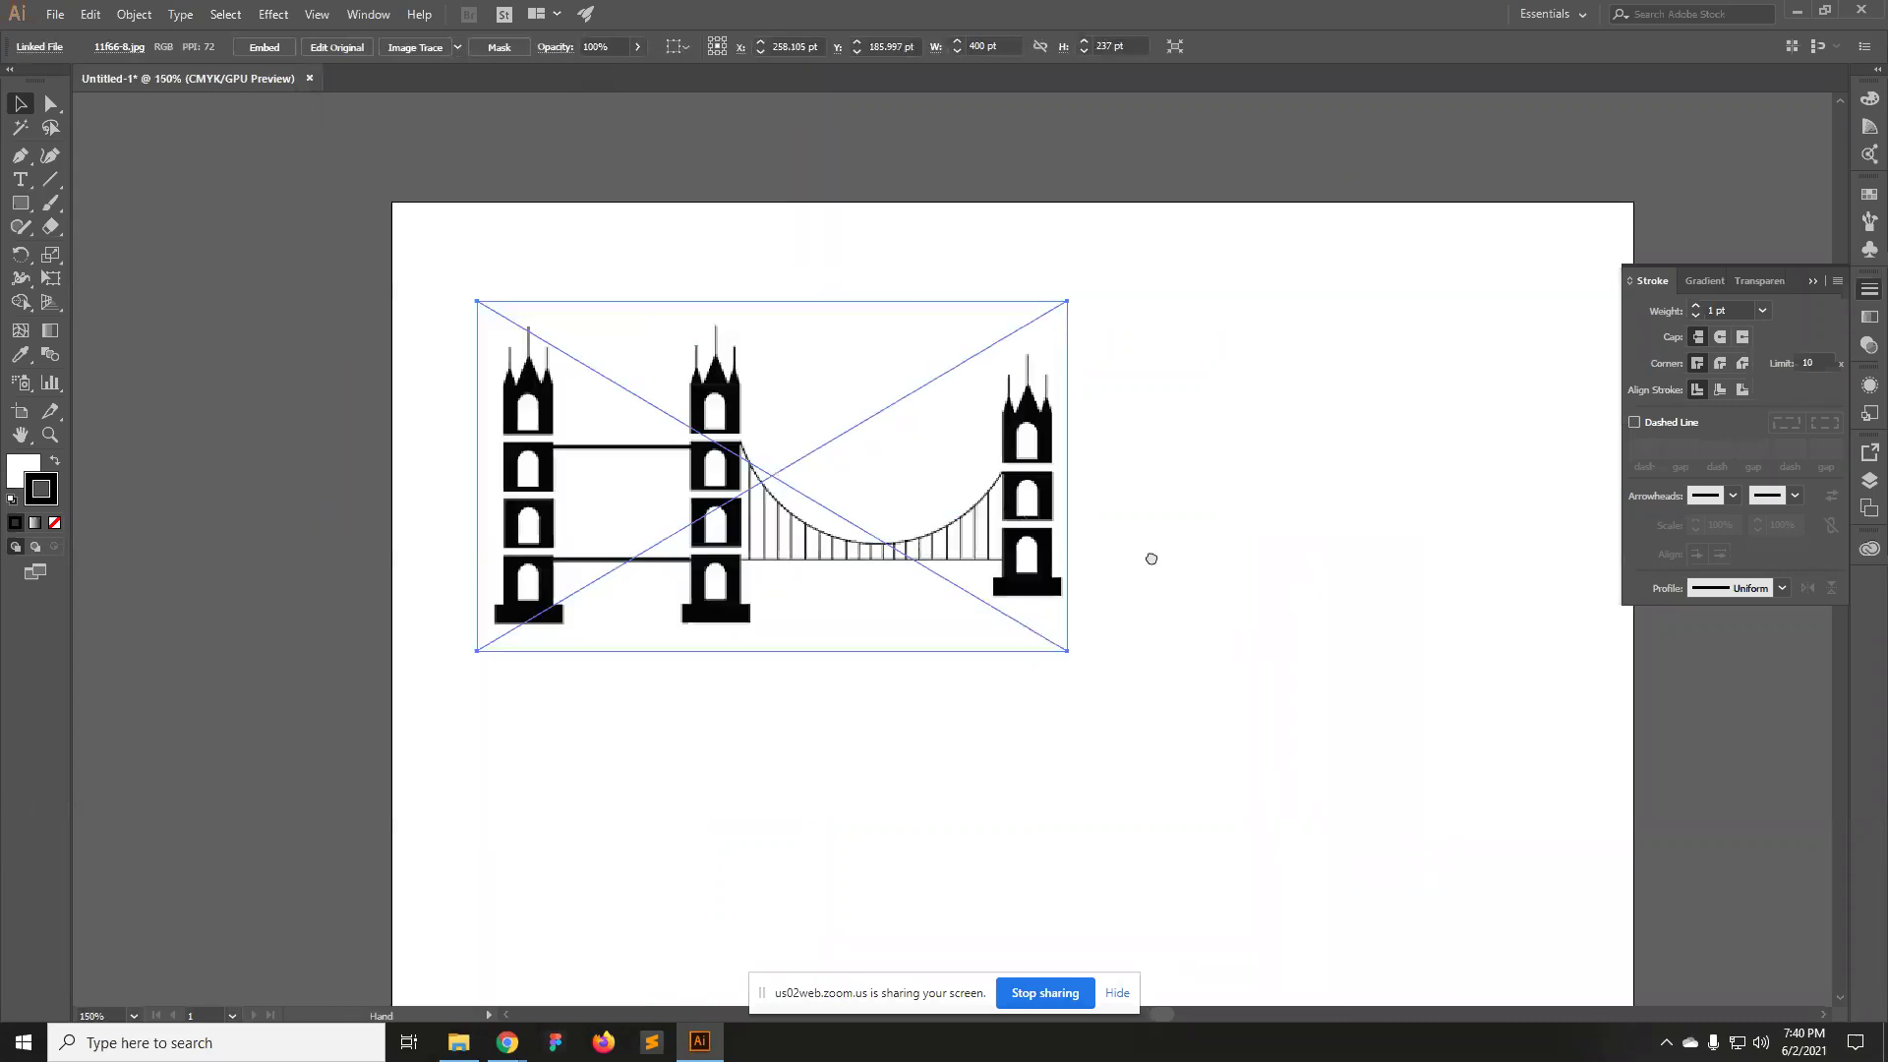
scroll(1146, 557, right, 3)
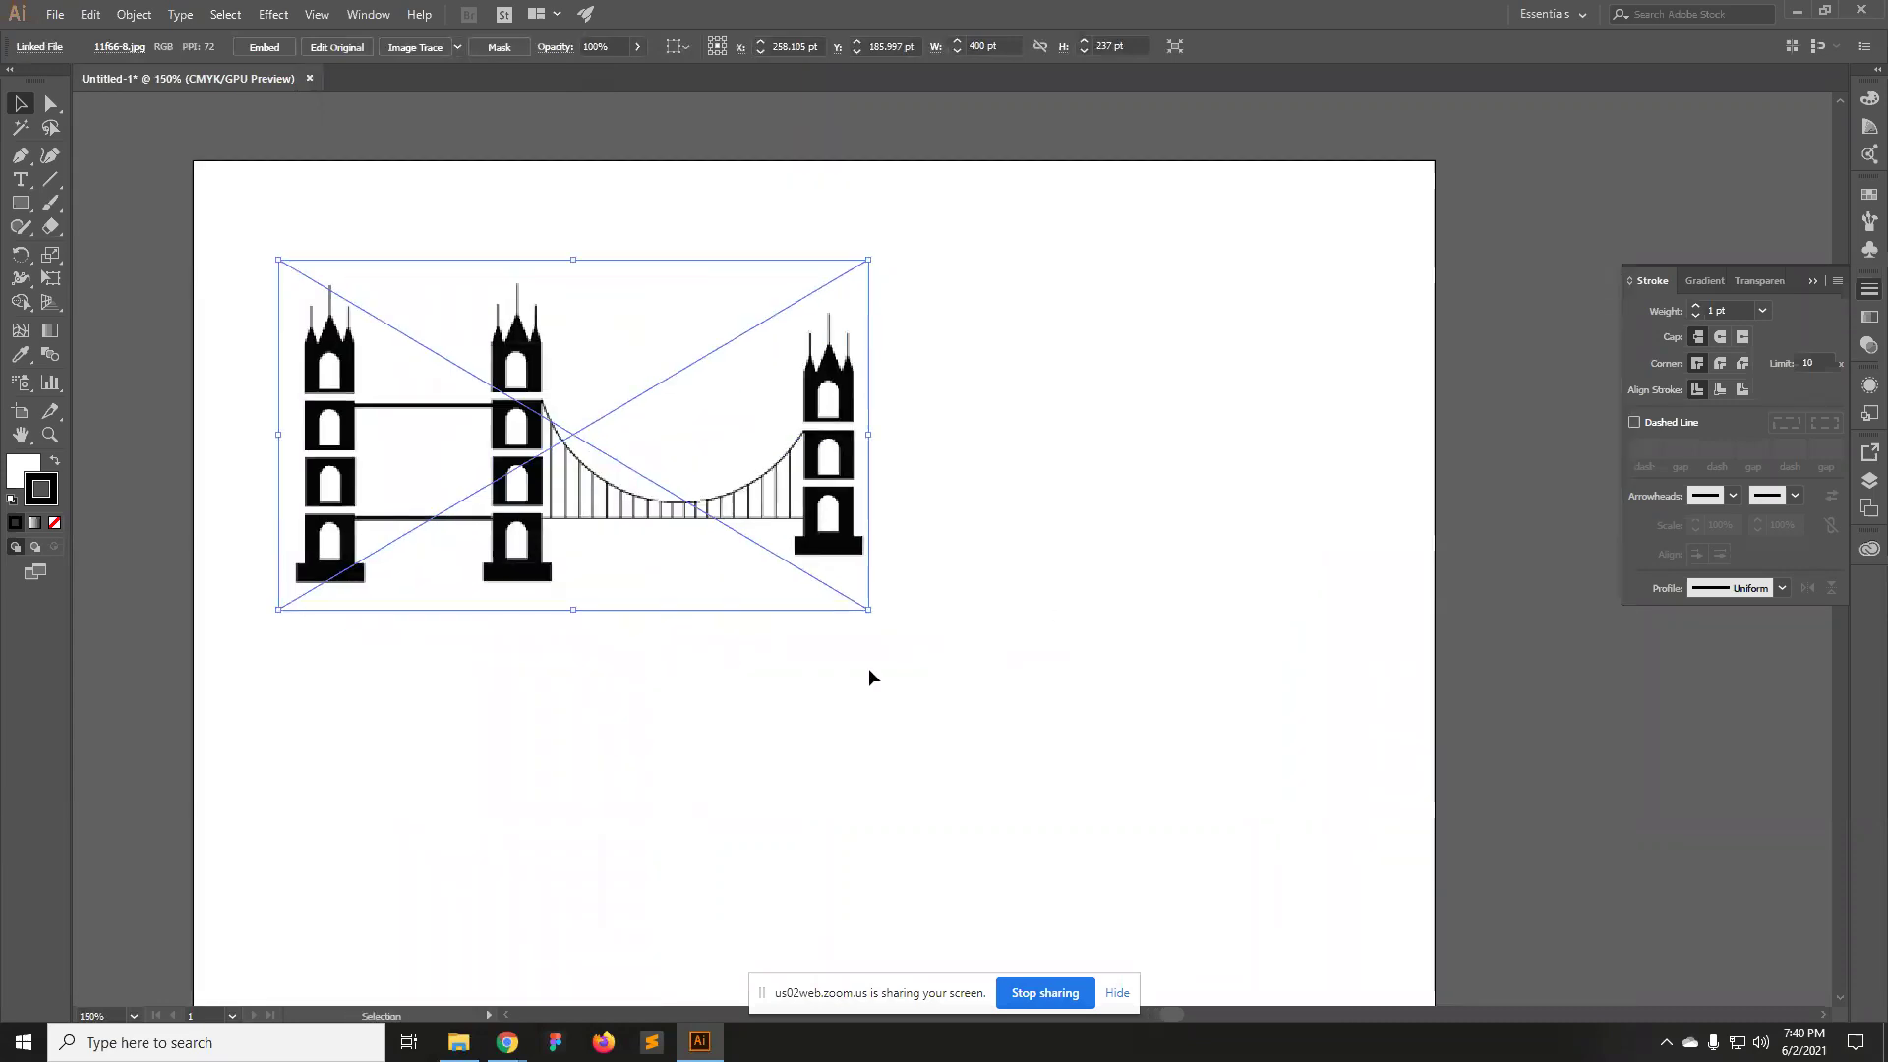
click(834, 693)
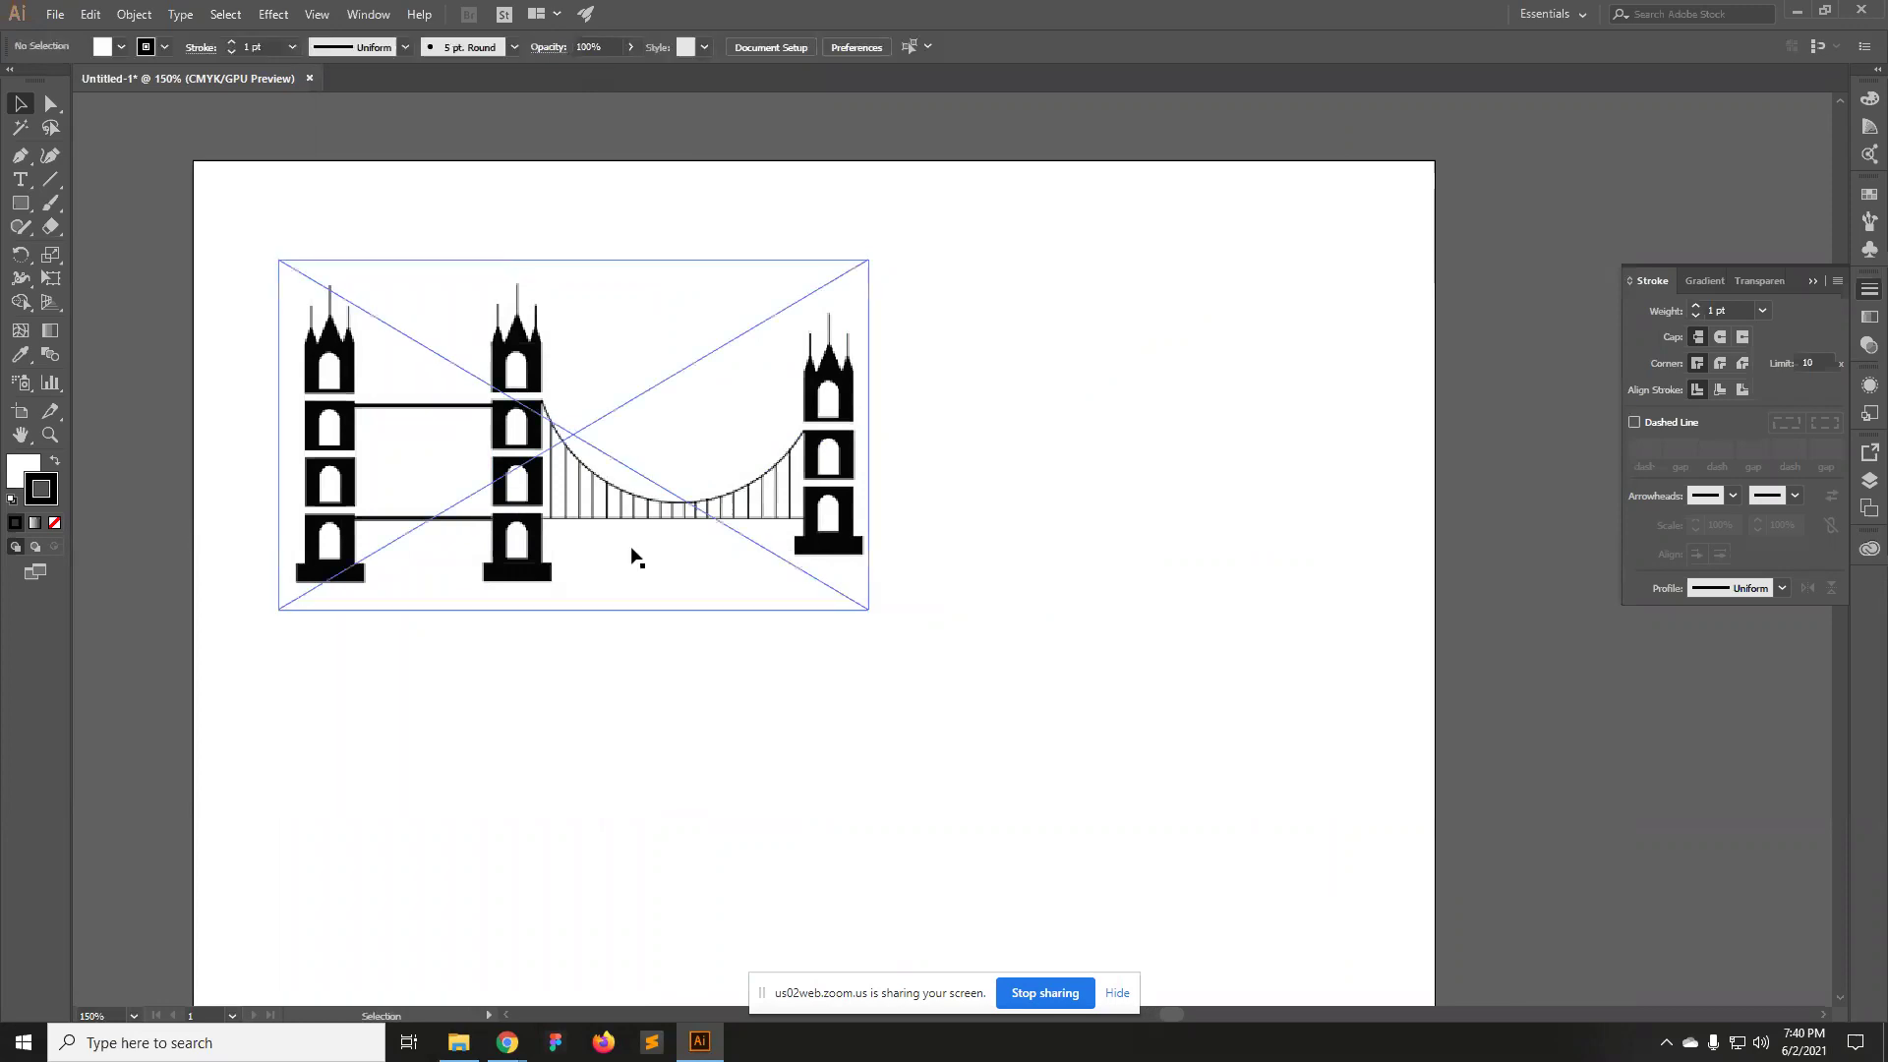
Enlarge the placed bridge image proportionally to about 757 by 449 pt so it nearly spans the artboard's width.
click(624, 451)
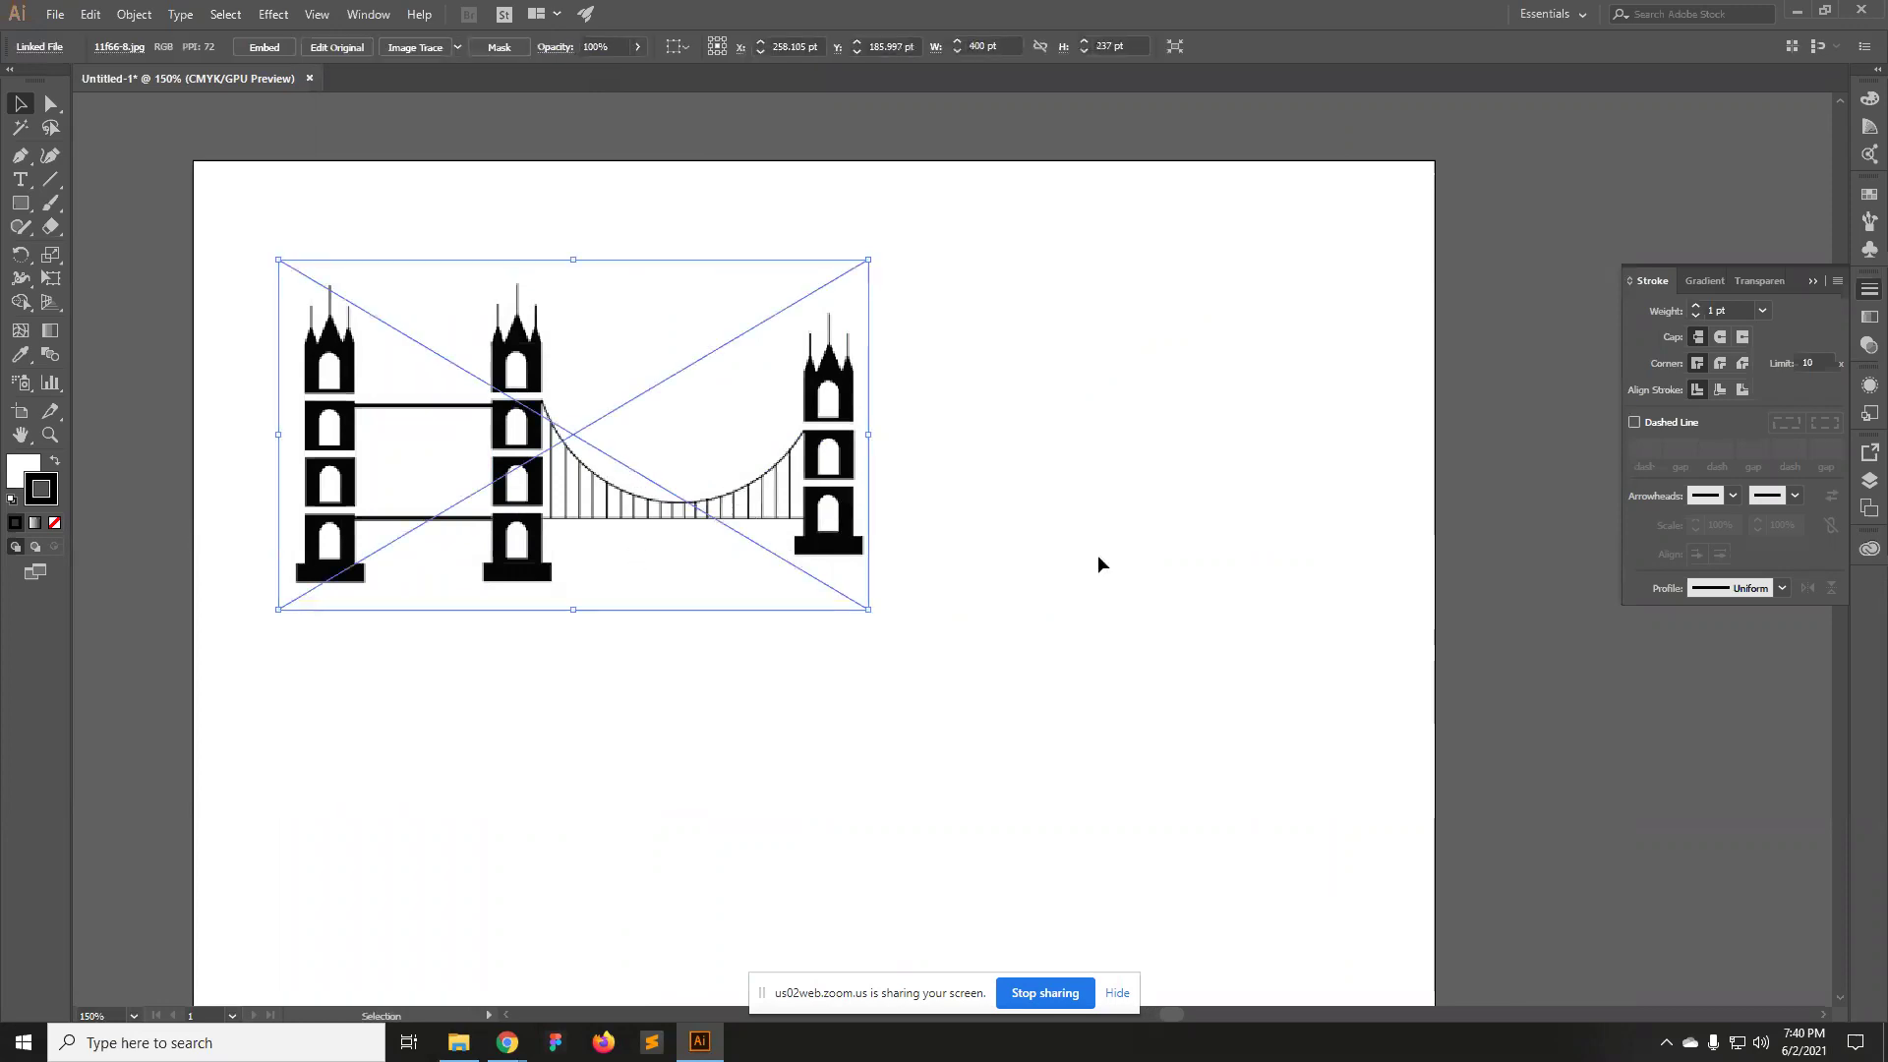
click(1098, 557)
scroll(1023, 556, down, 3)
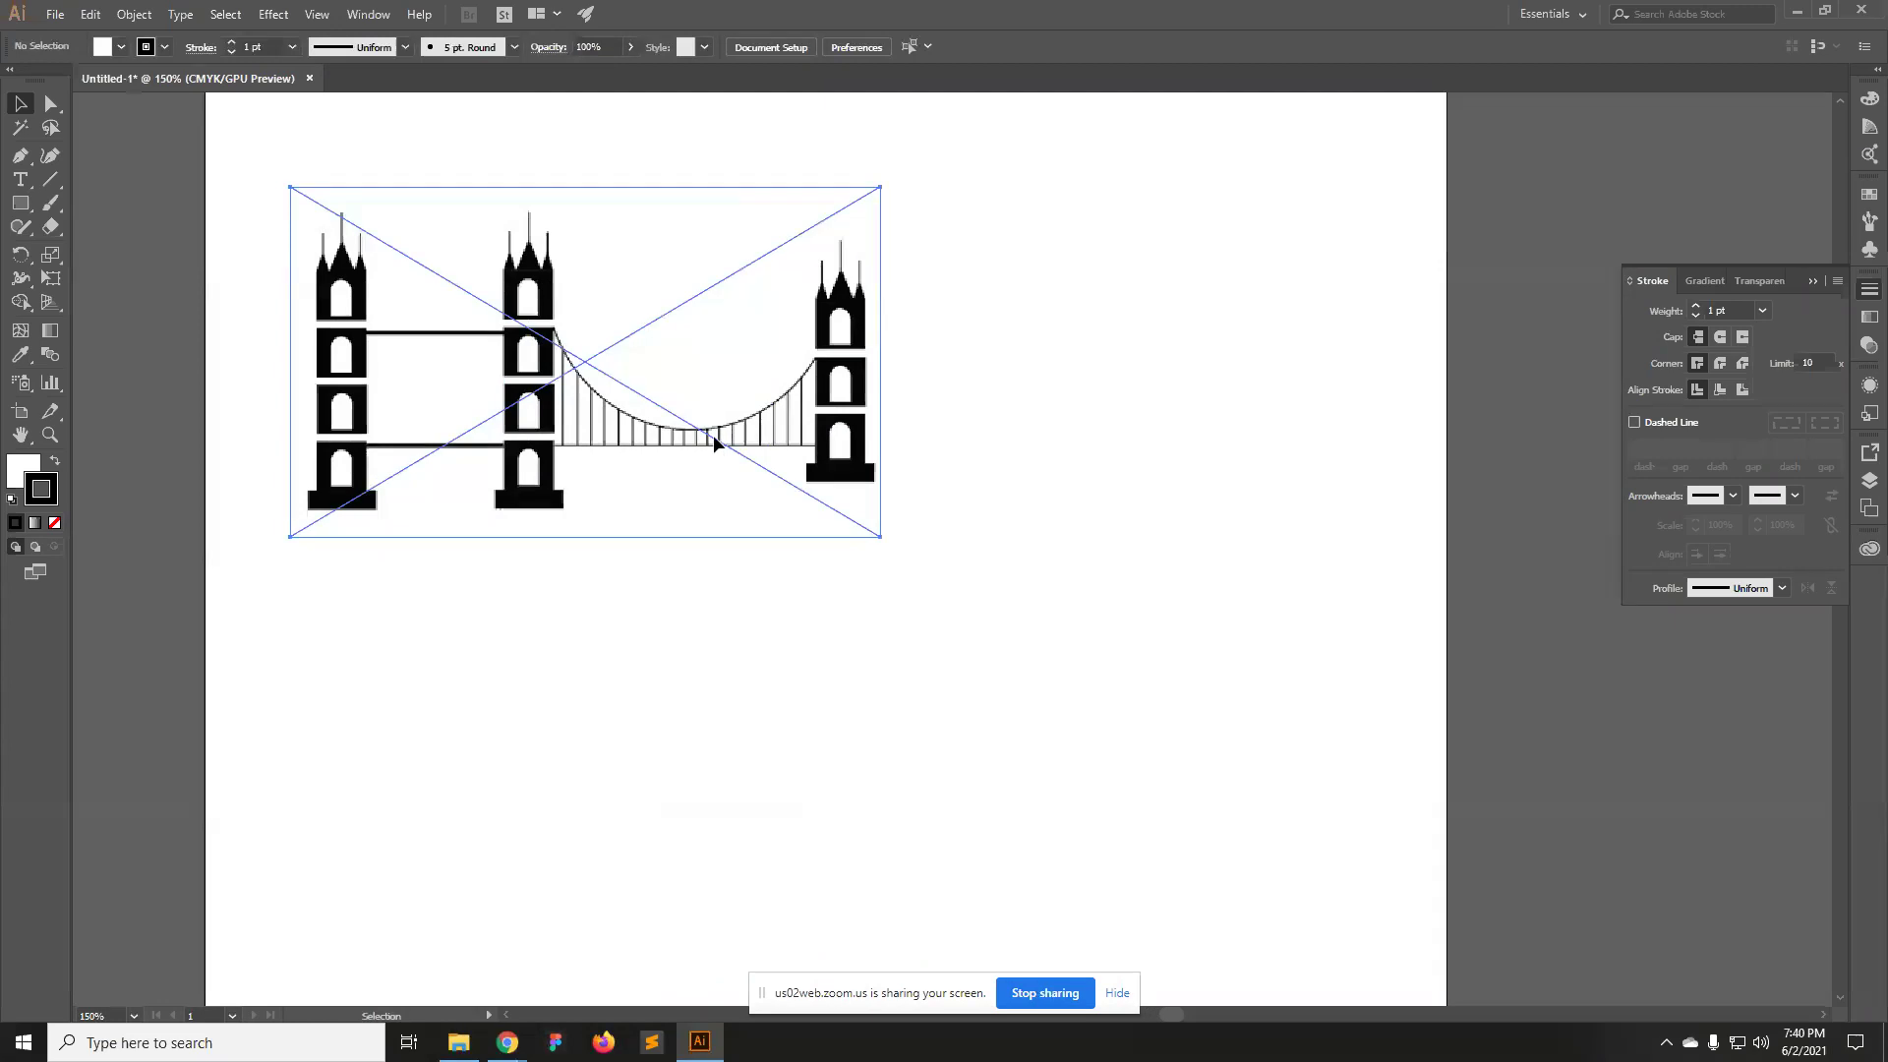
click(712, 435)
drag(880, 537, 1483, 854)
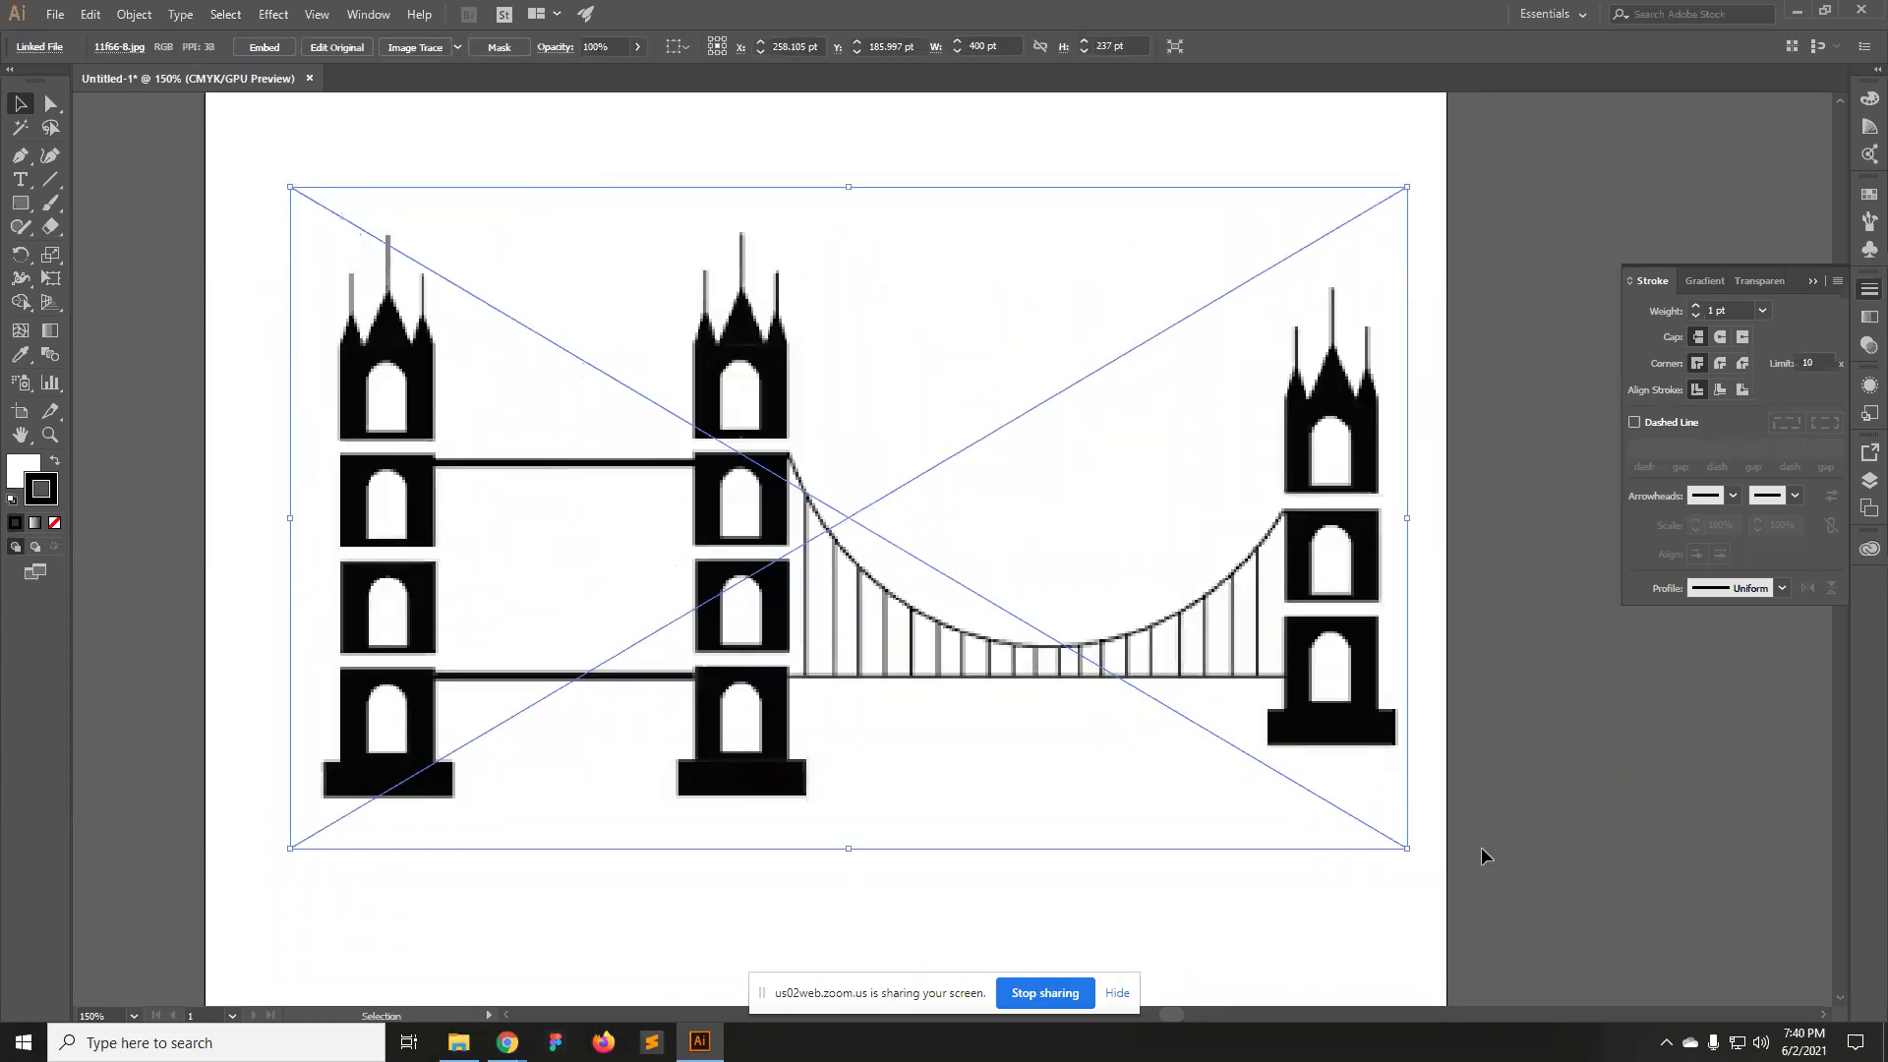
click(1475, 564)
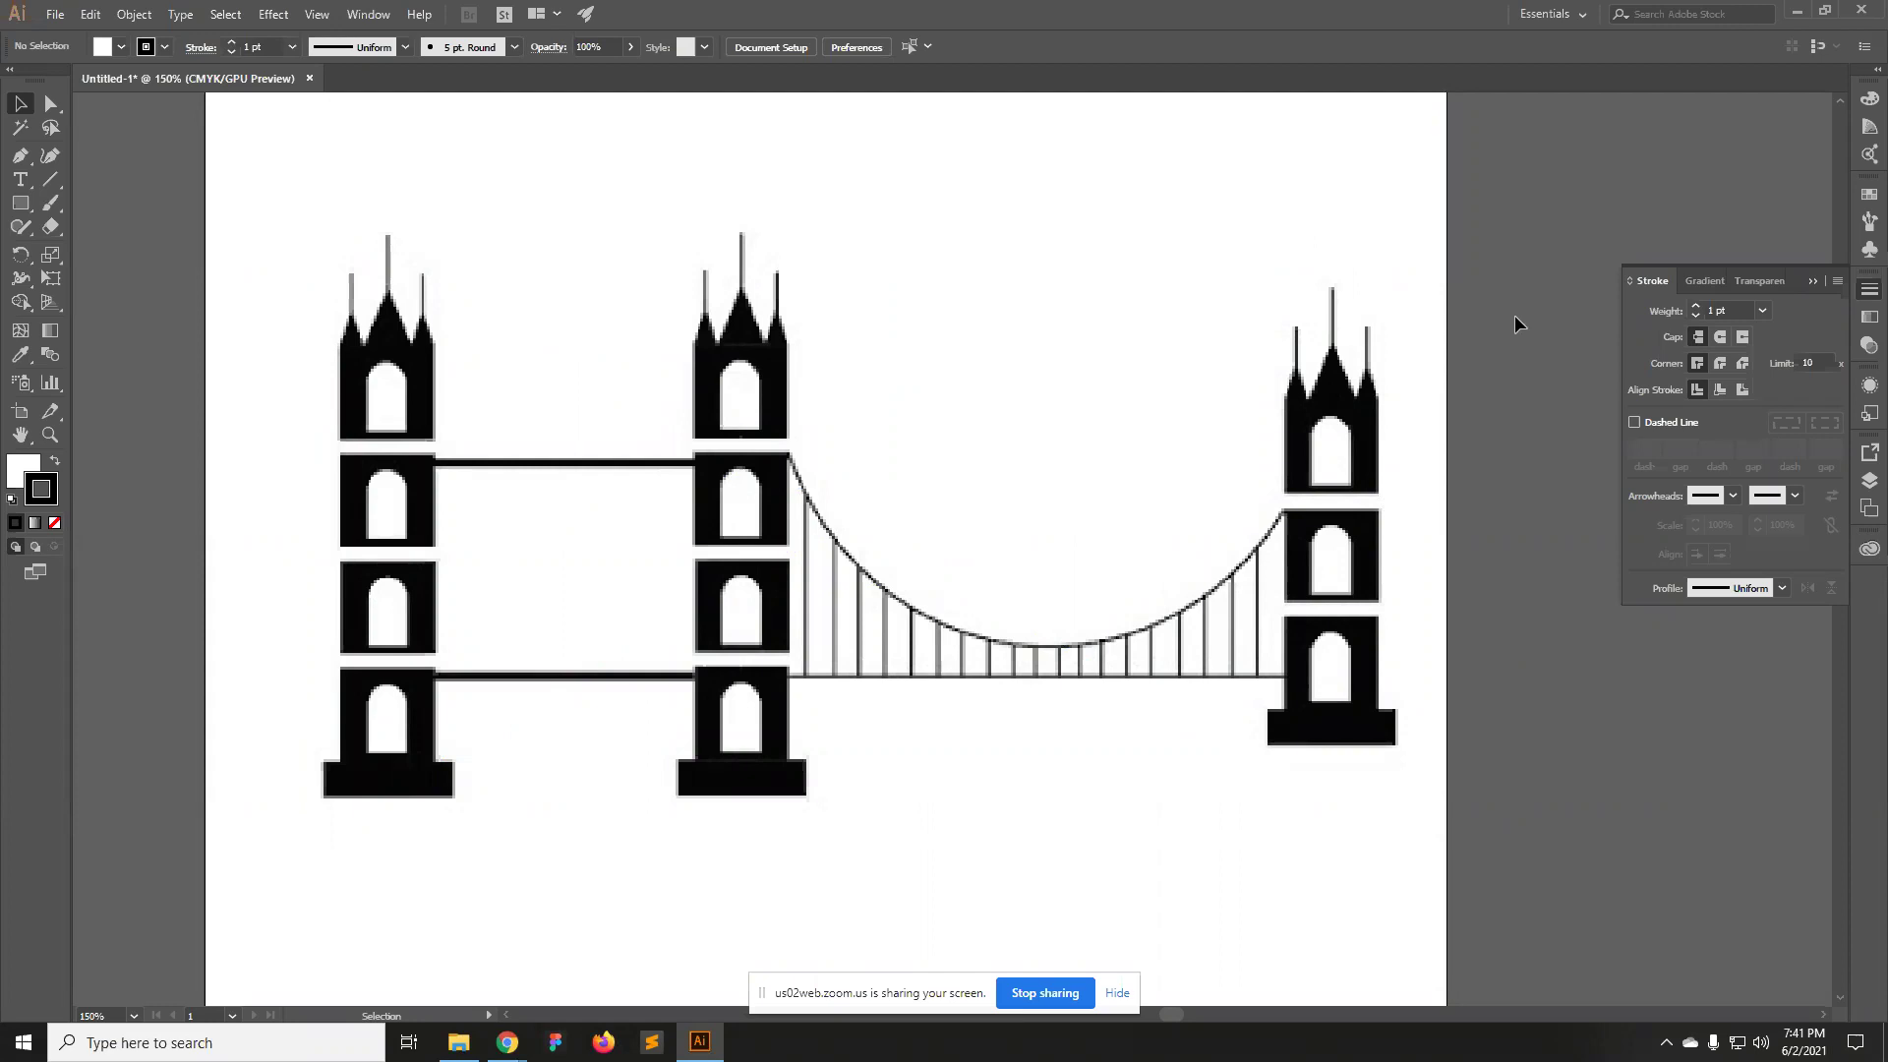
ctrl+alt+click(826, 453)
drag(1024, 561, 611, 518)
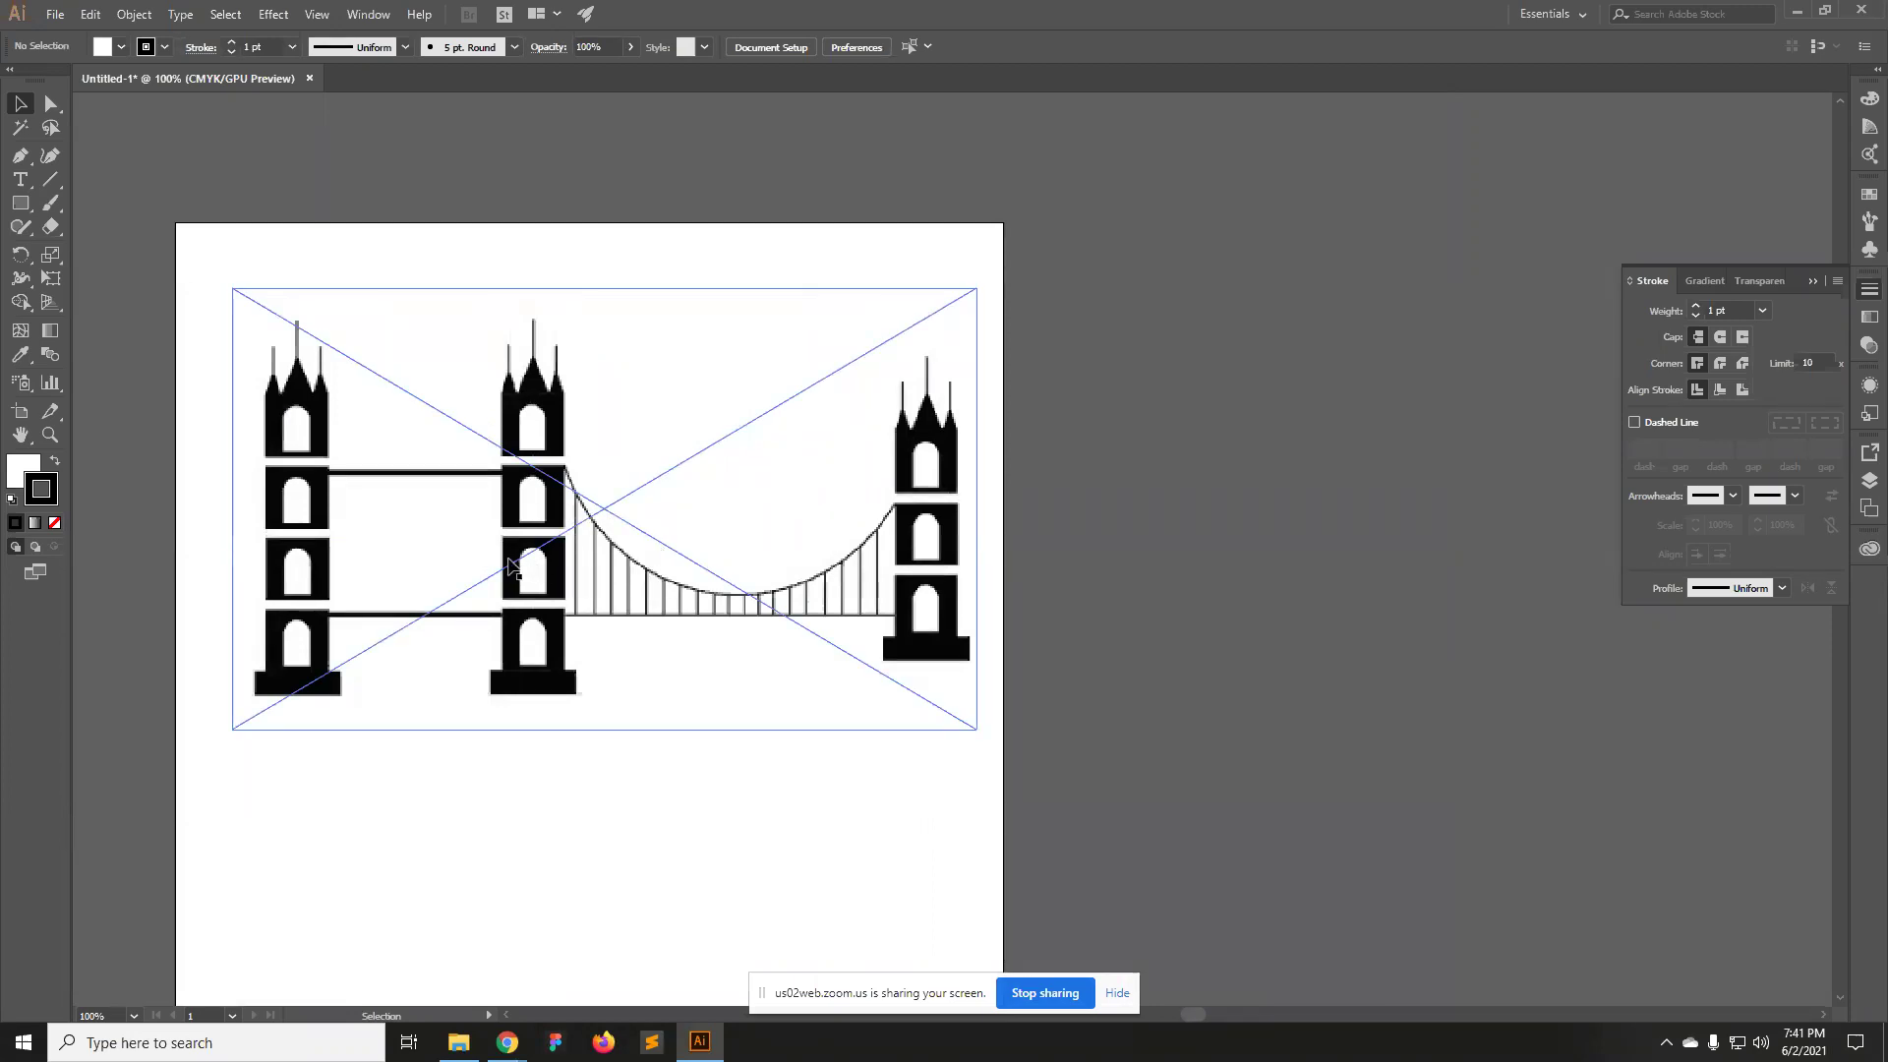
ctrl+click(441, 563)
mouse_move(870, 610)
mouse_down()
mouse_move(806, 629)
mouse_move(628, 611)
mouse_move(853, 596)
mouse_up()
key(ctrl+minus)
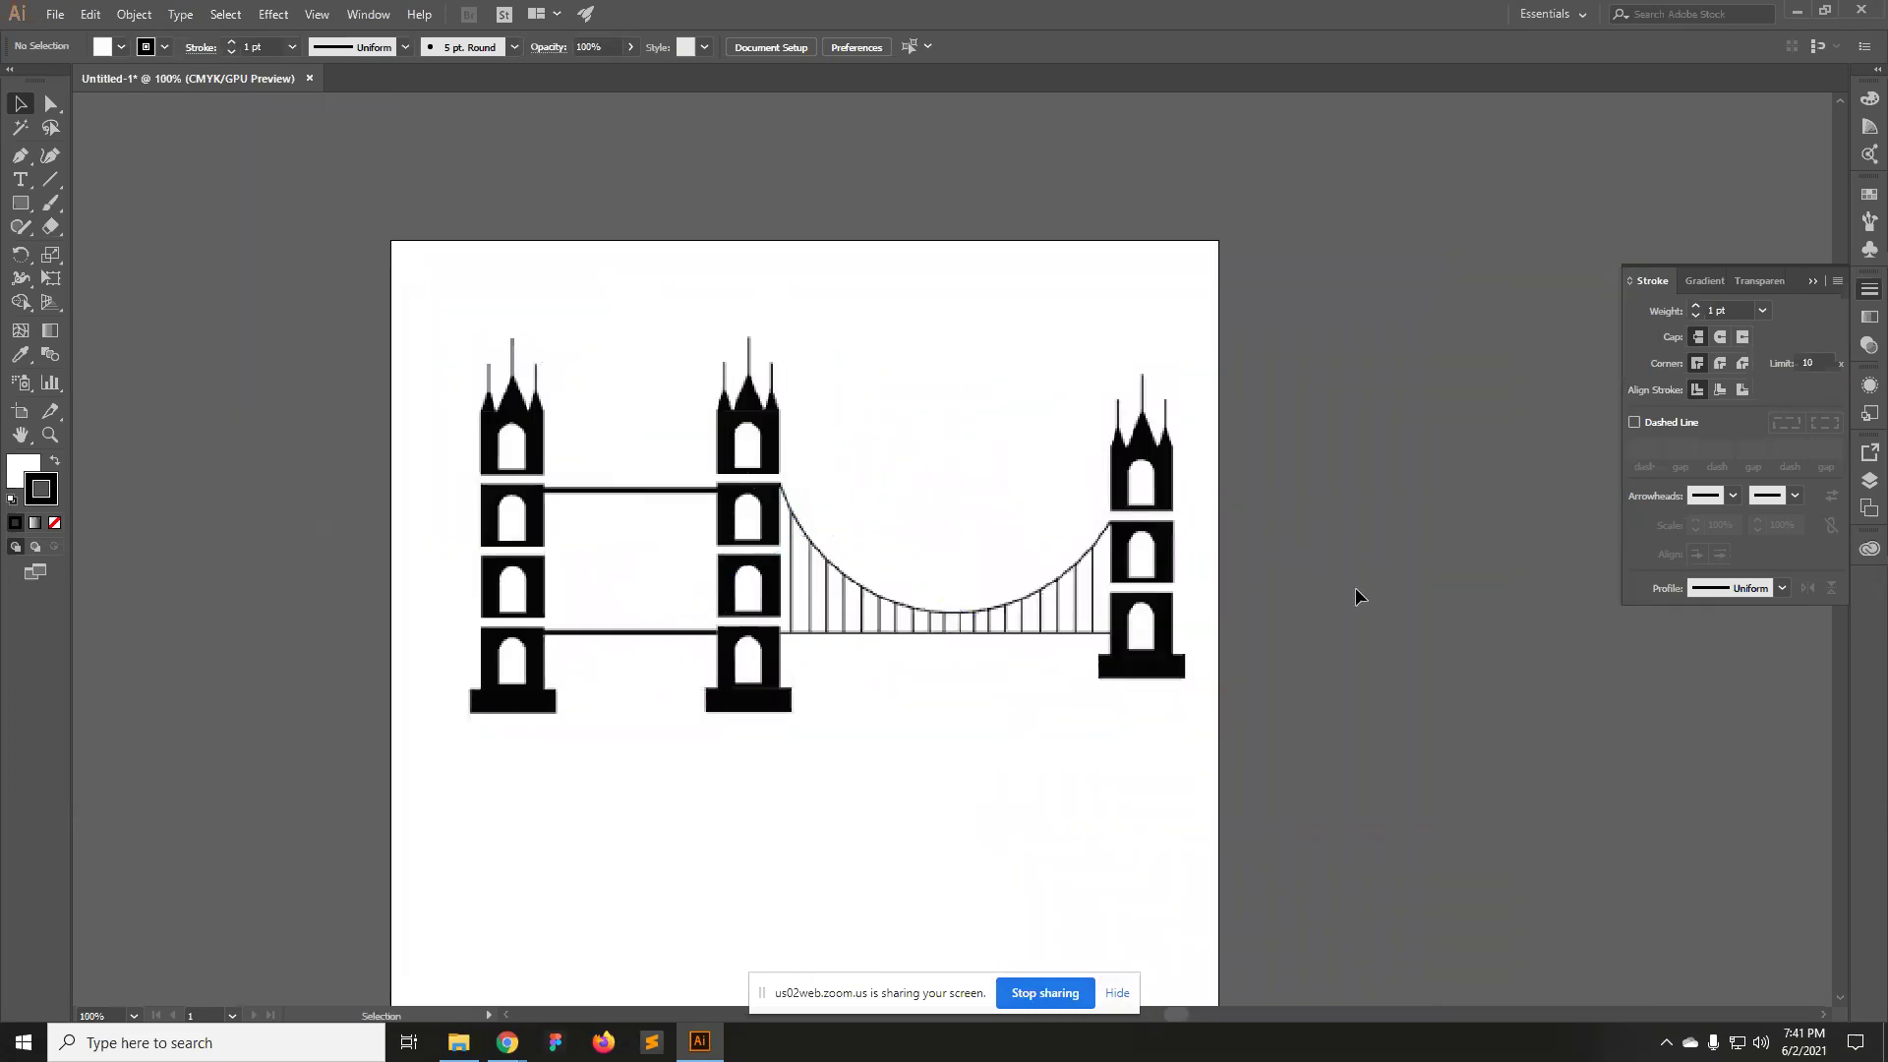
click(687, 522)
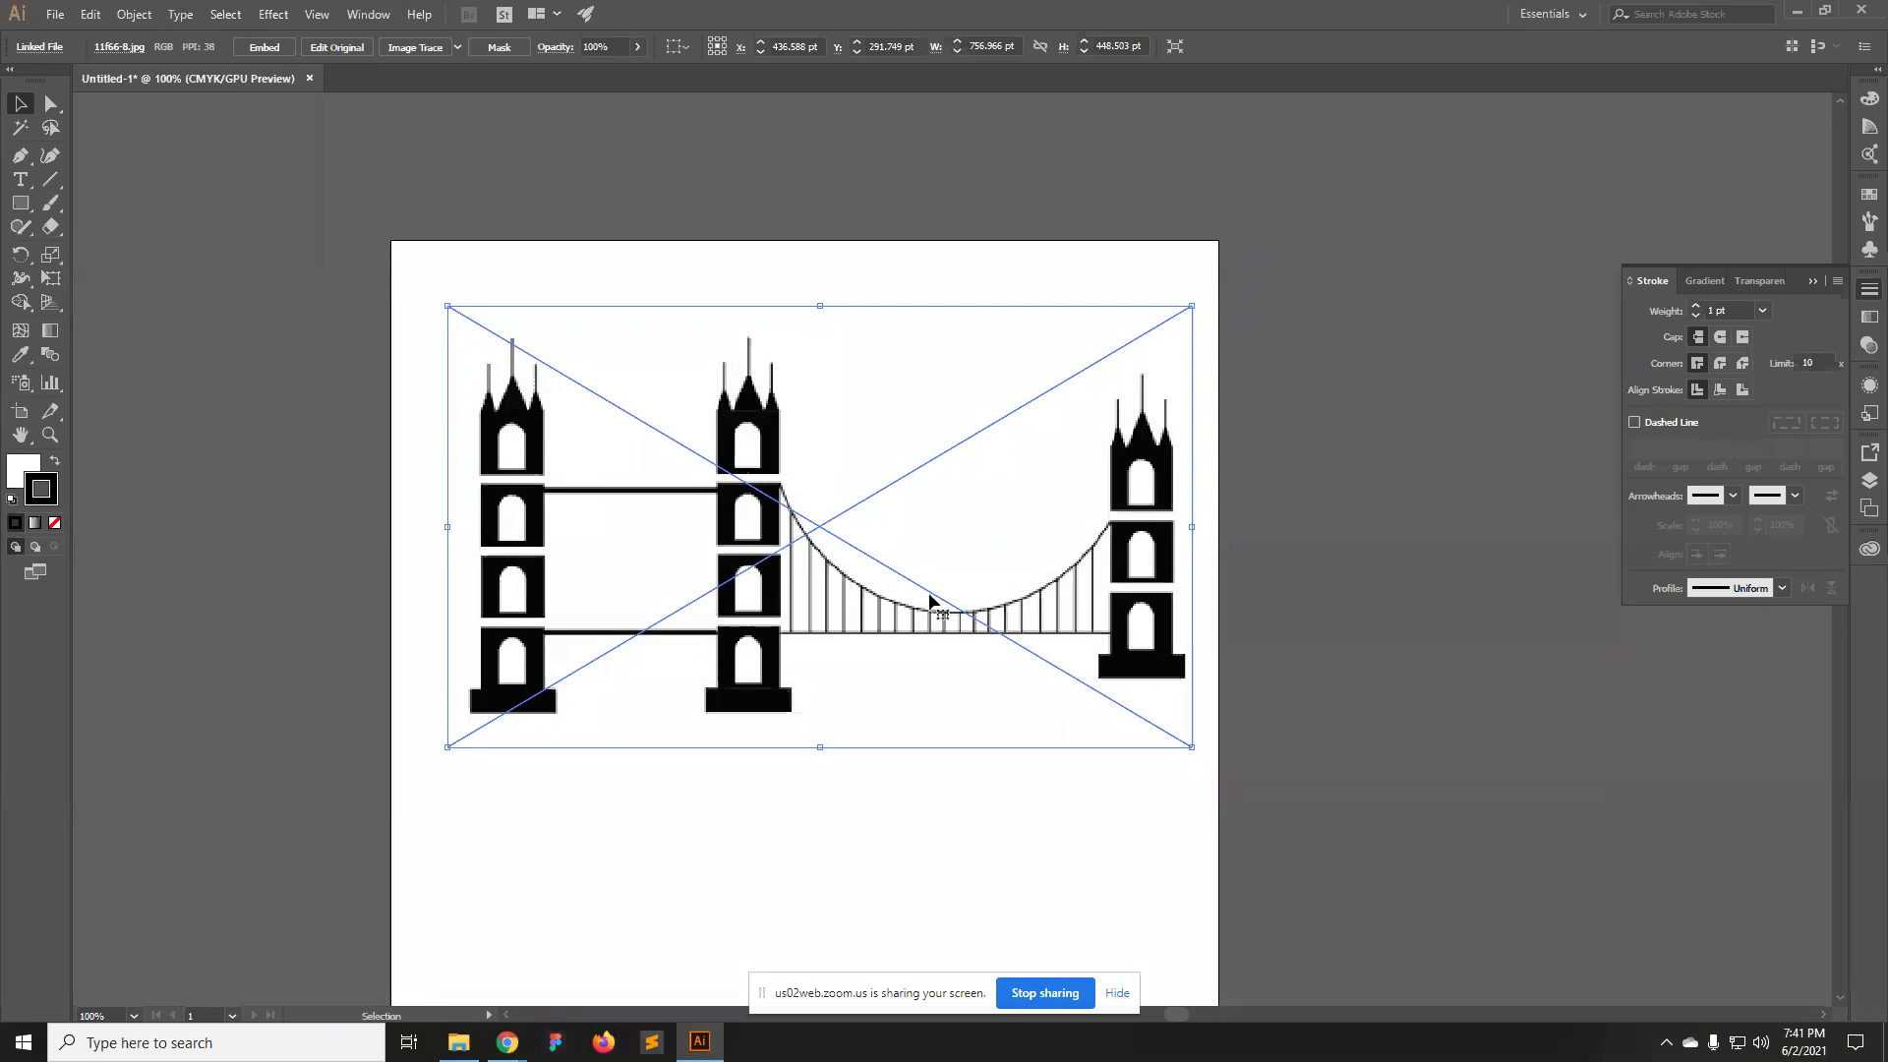
click(1351, 413)
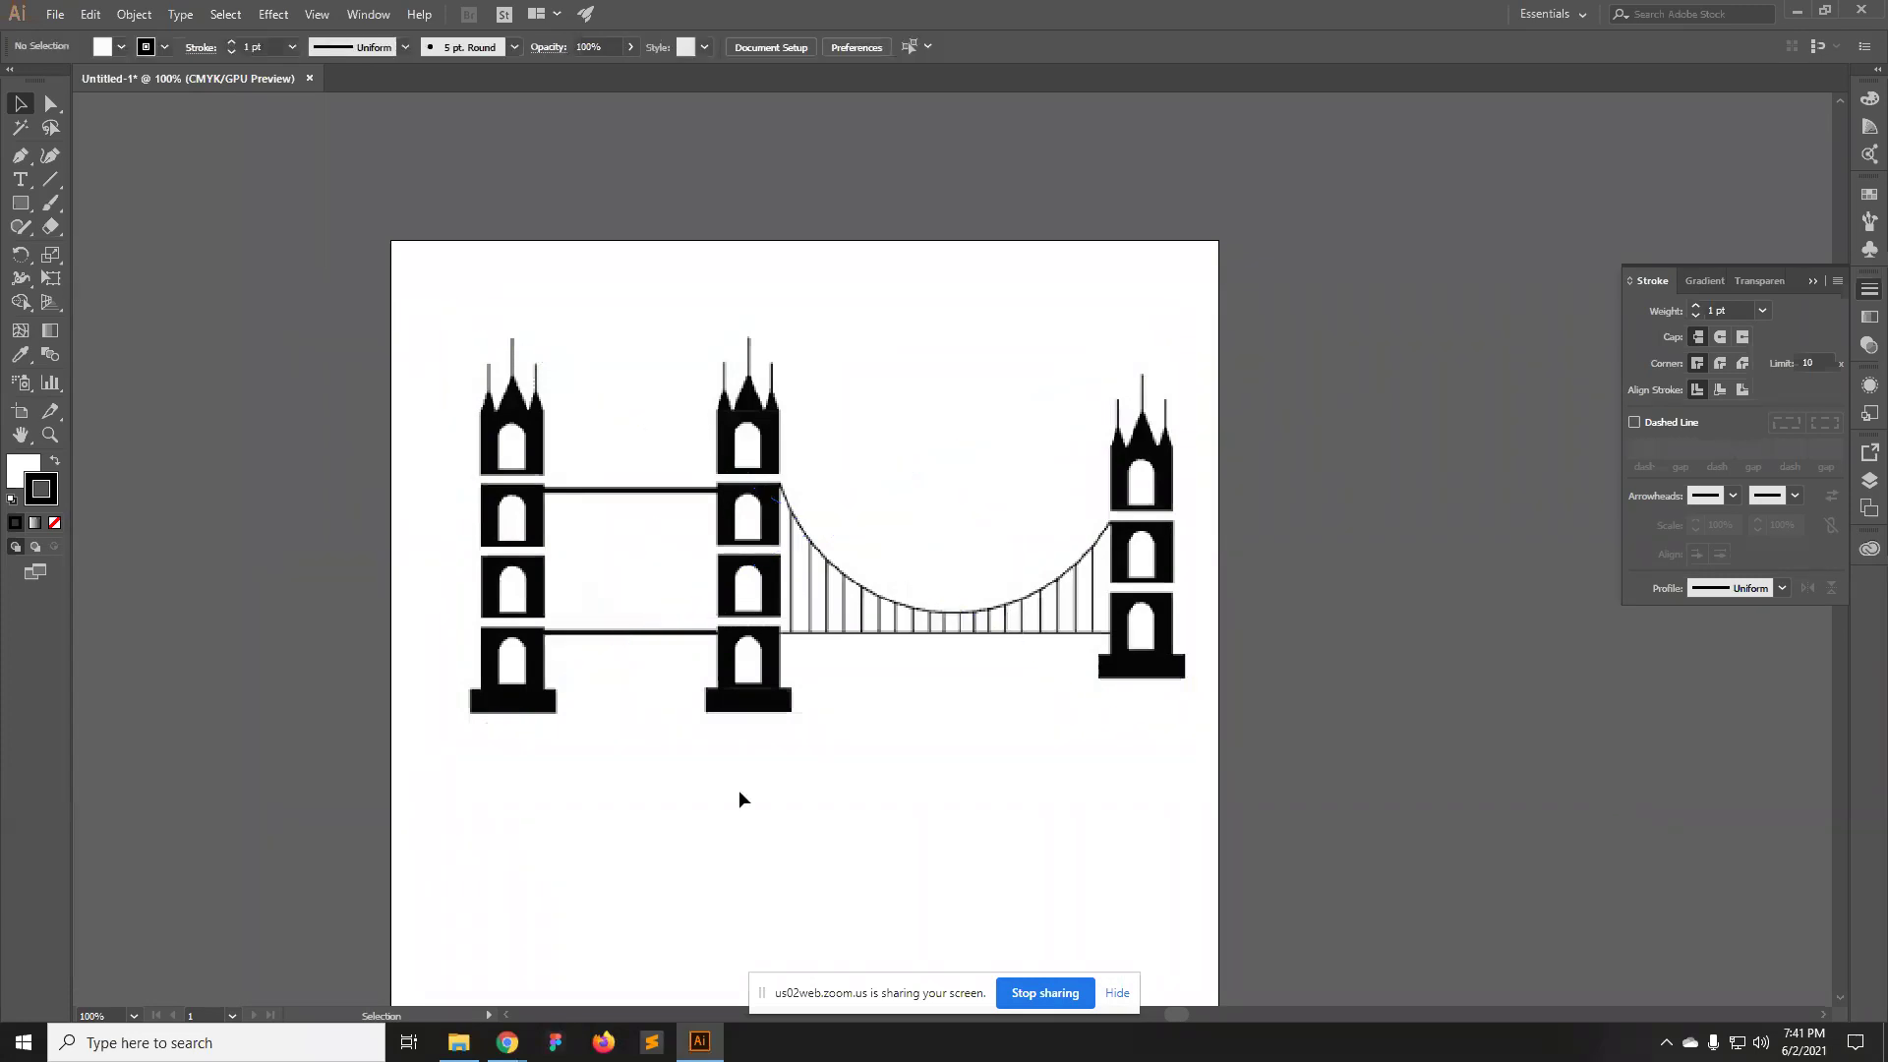
Reposition the bridge image in the upper part of the artboard, centred at about X 426 pt, Y 264 pt.
click(548, 641)
drag(560, 633, 672, 497)
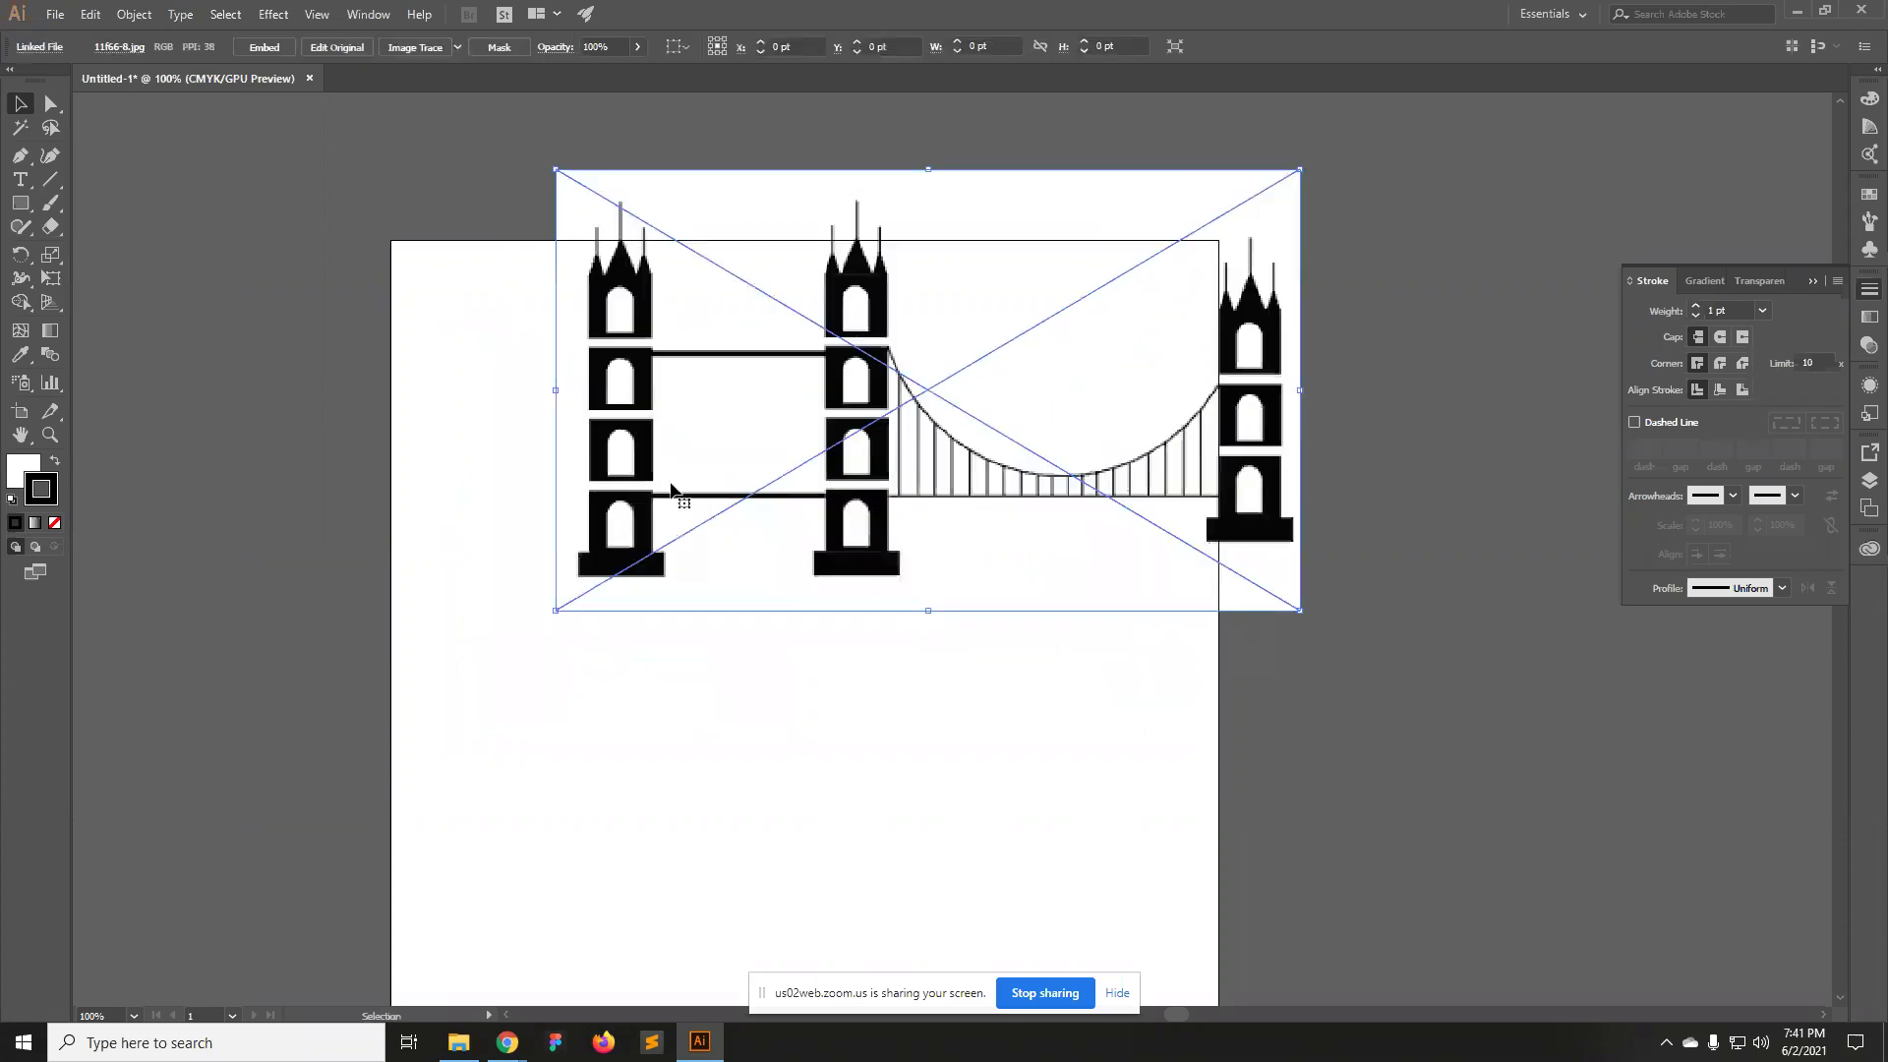
drag(838, 446, 762, 553)
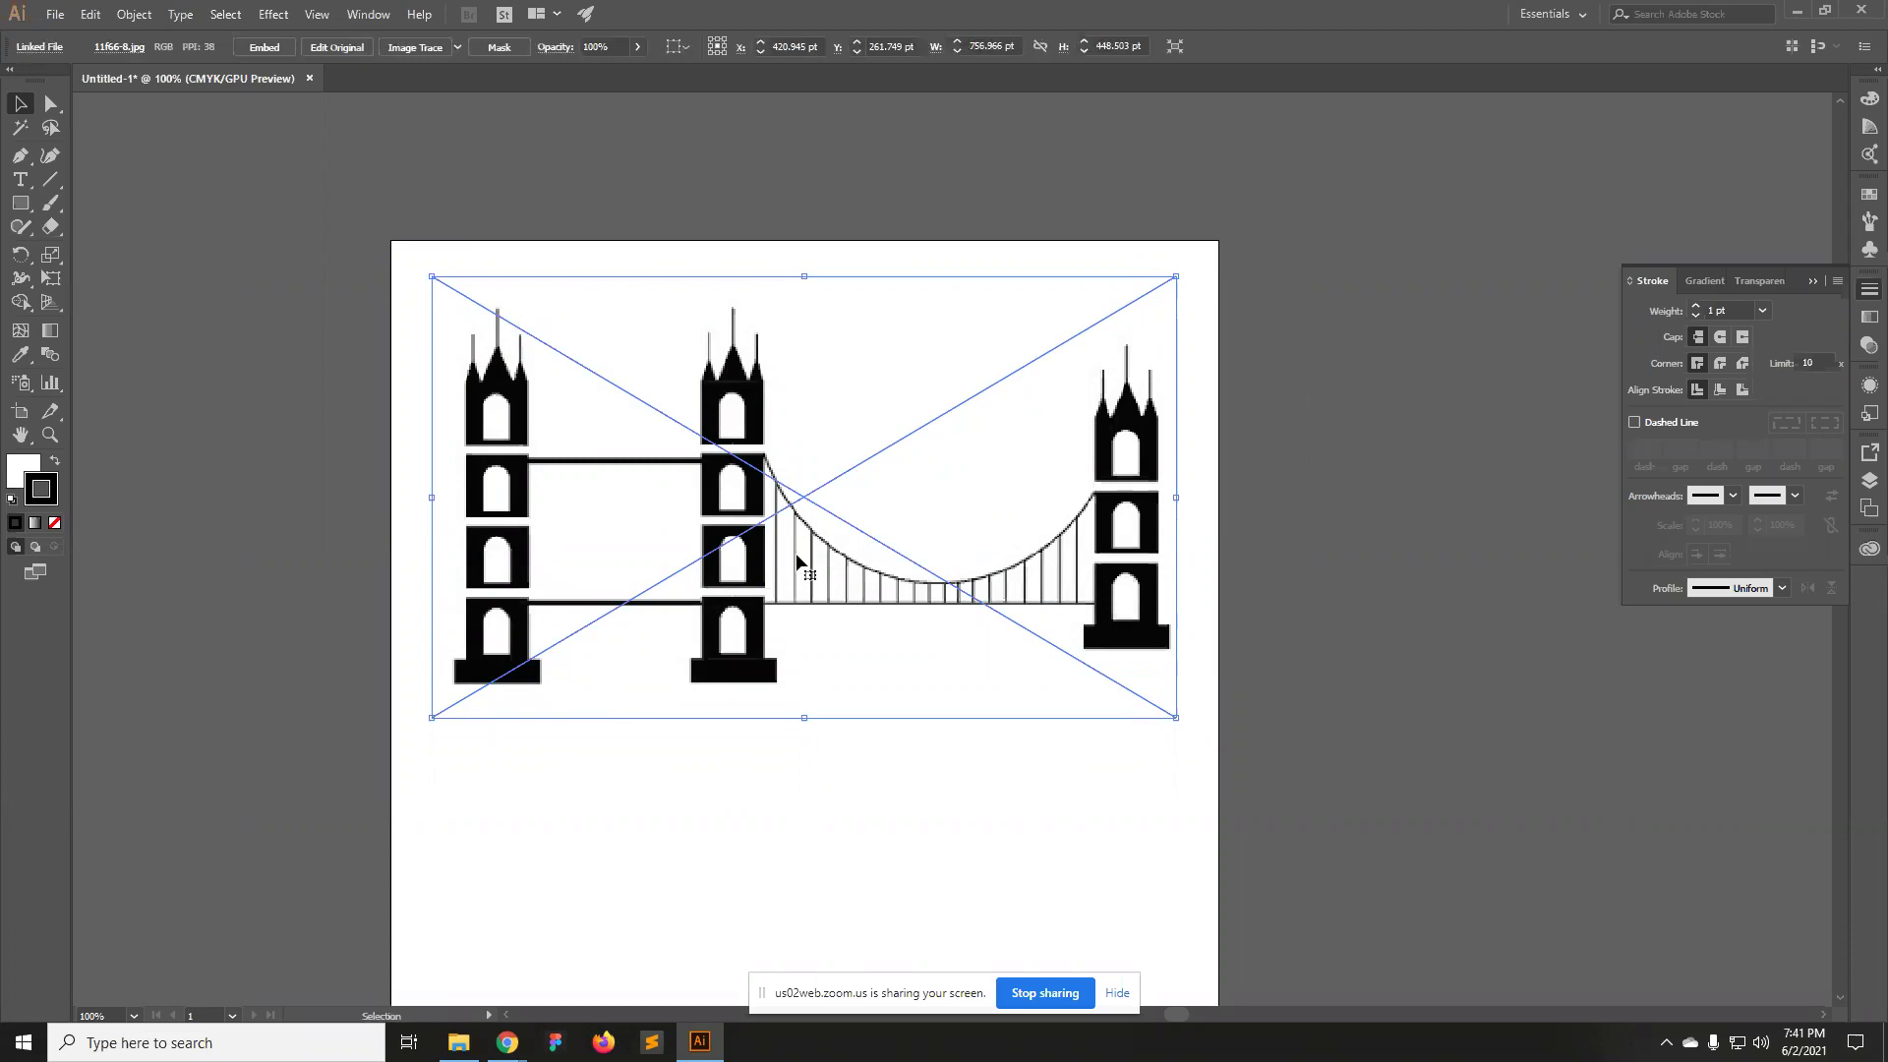
drag(797, 558, 795, 553)
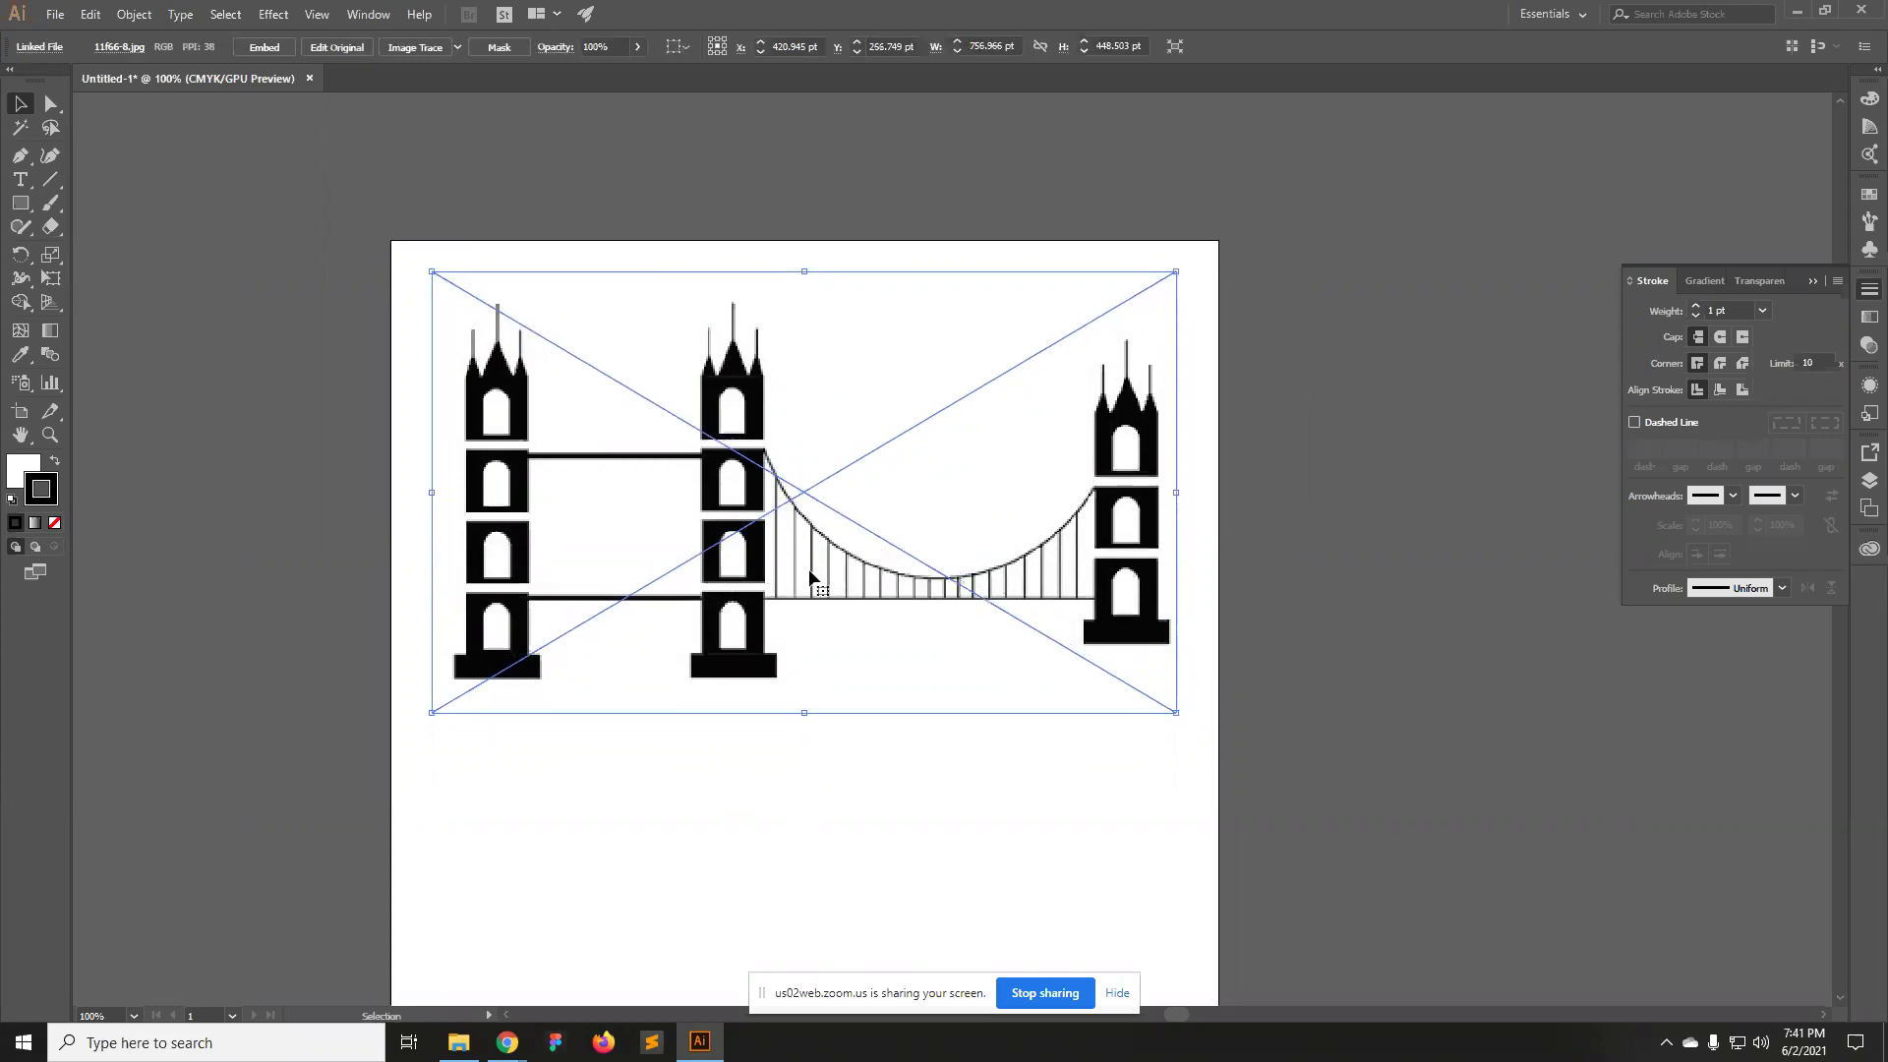
click(935, 803)
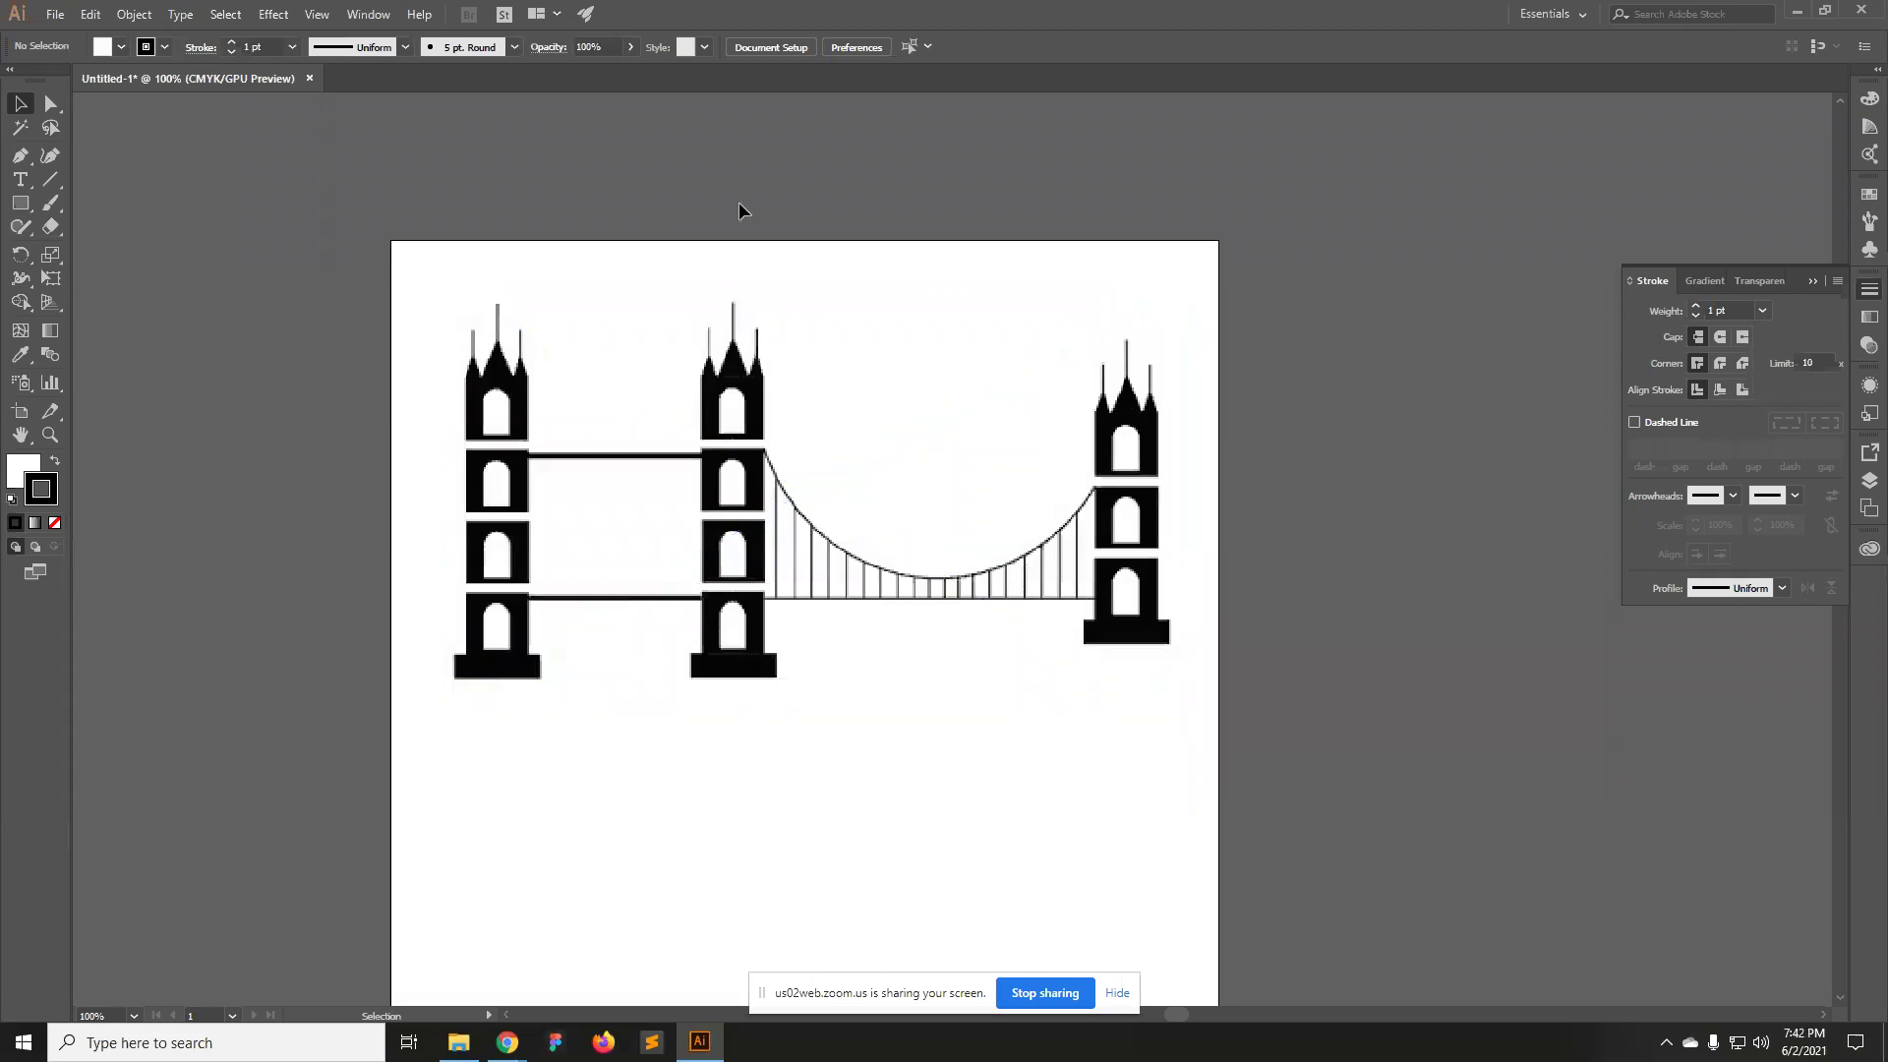
click(691, 405)
click(836, 209)
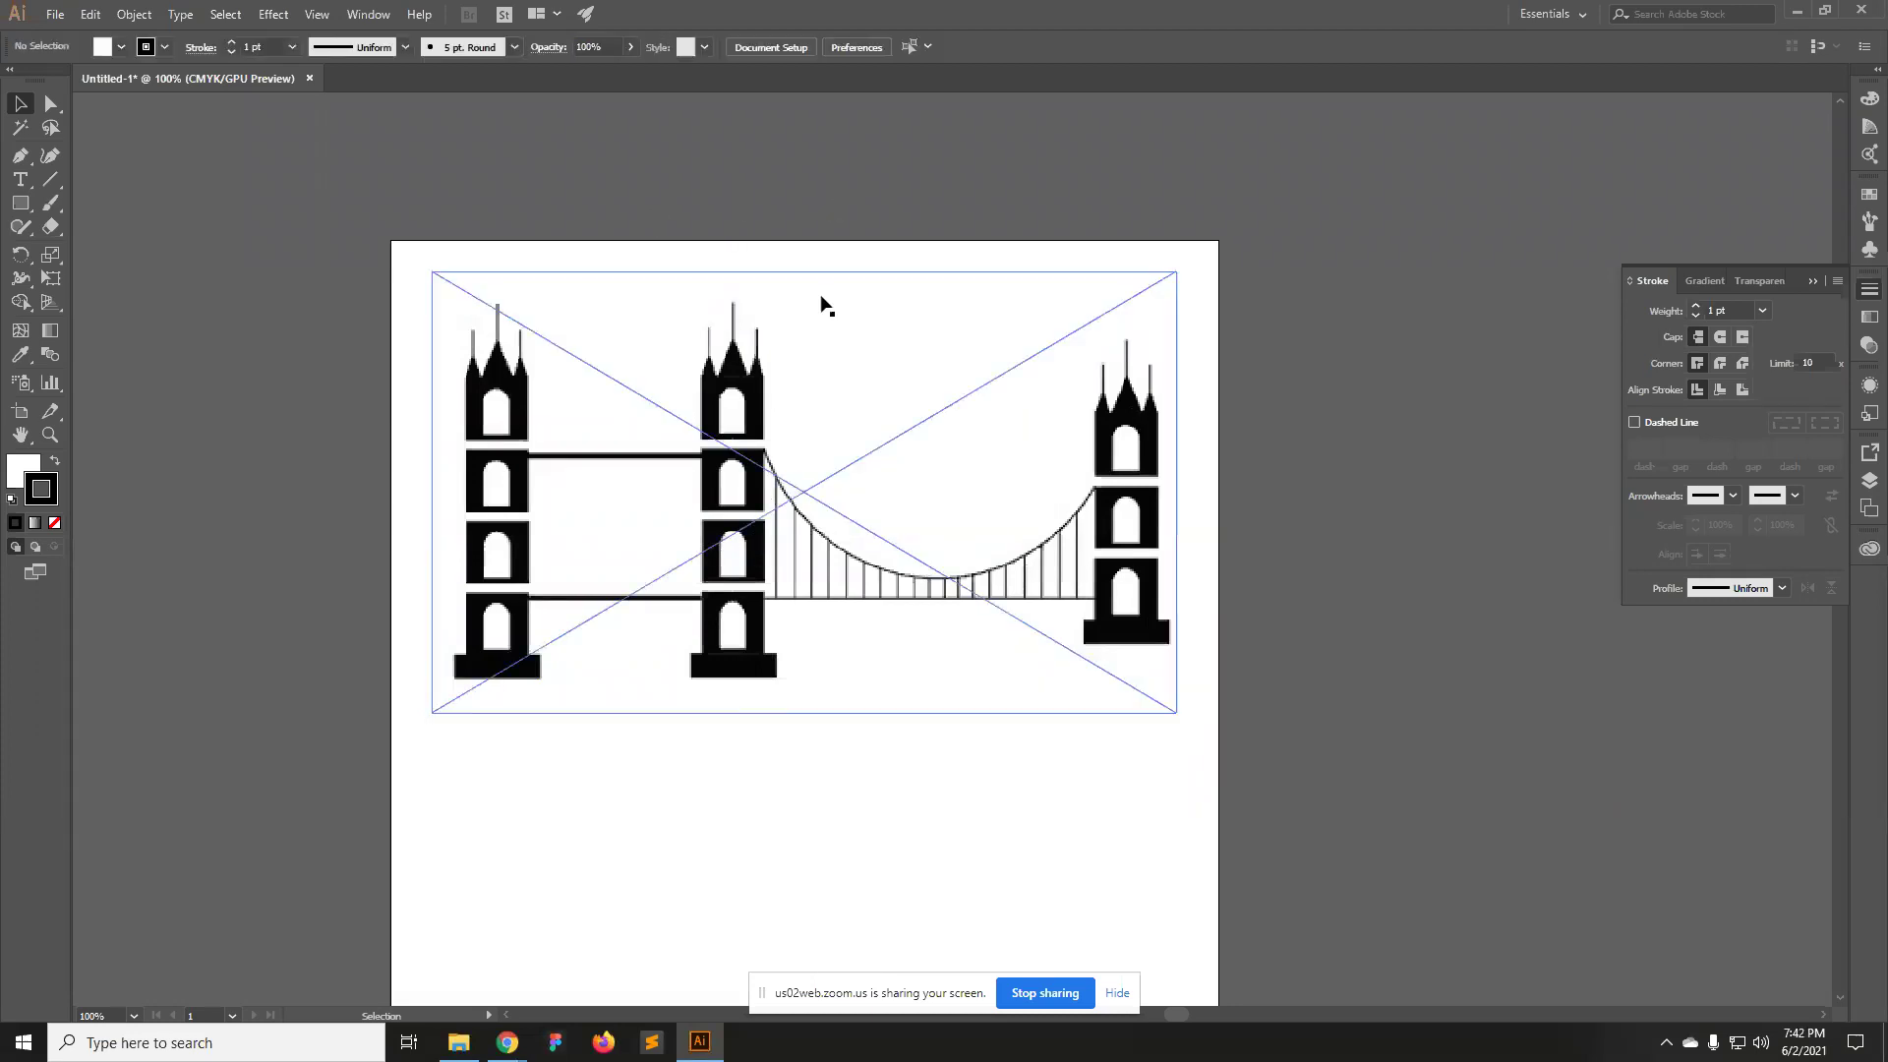
click(822, 399)
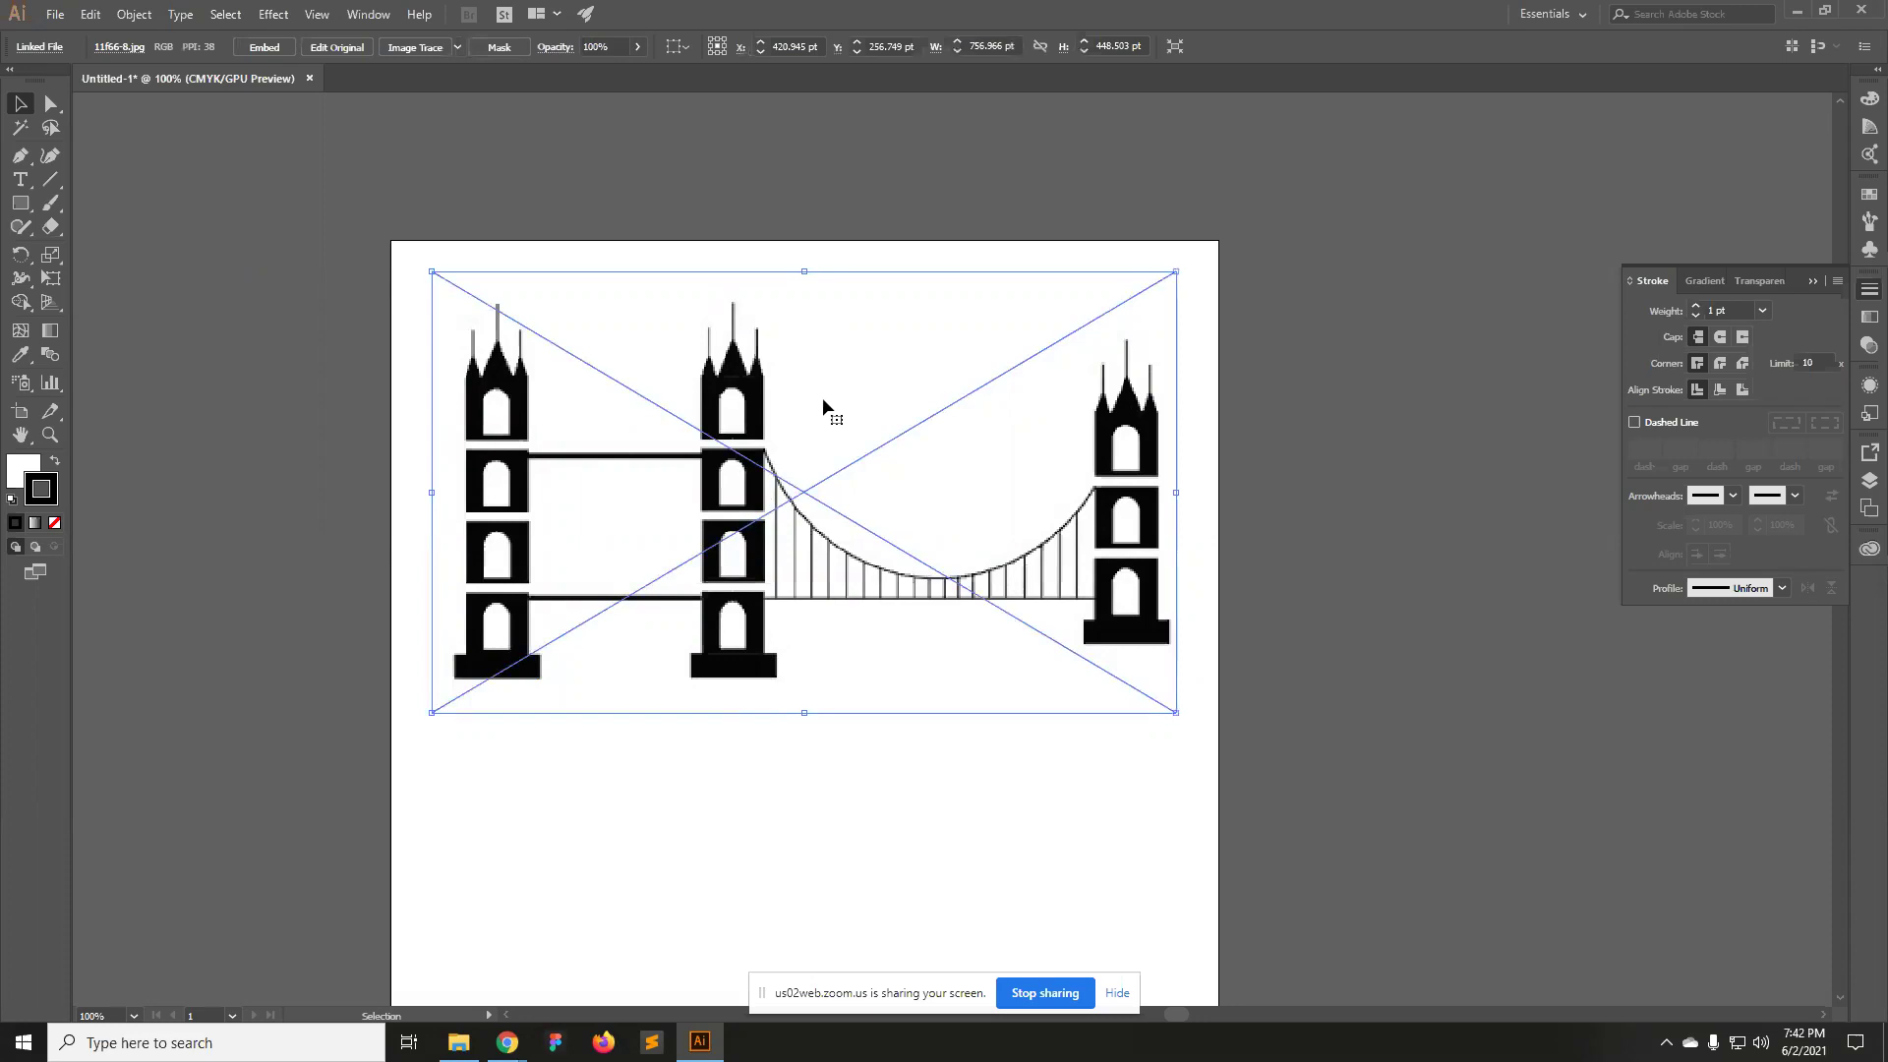
click(299, 371)
drag(800, 452, 749, 464)
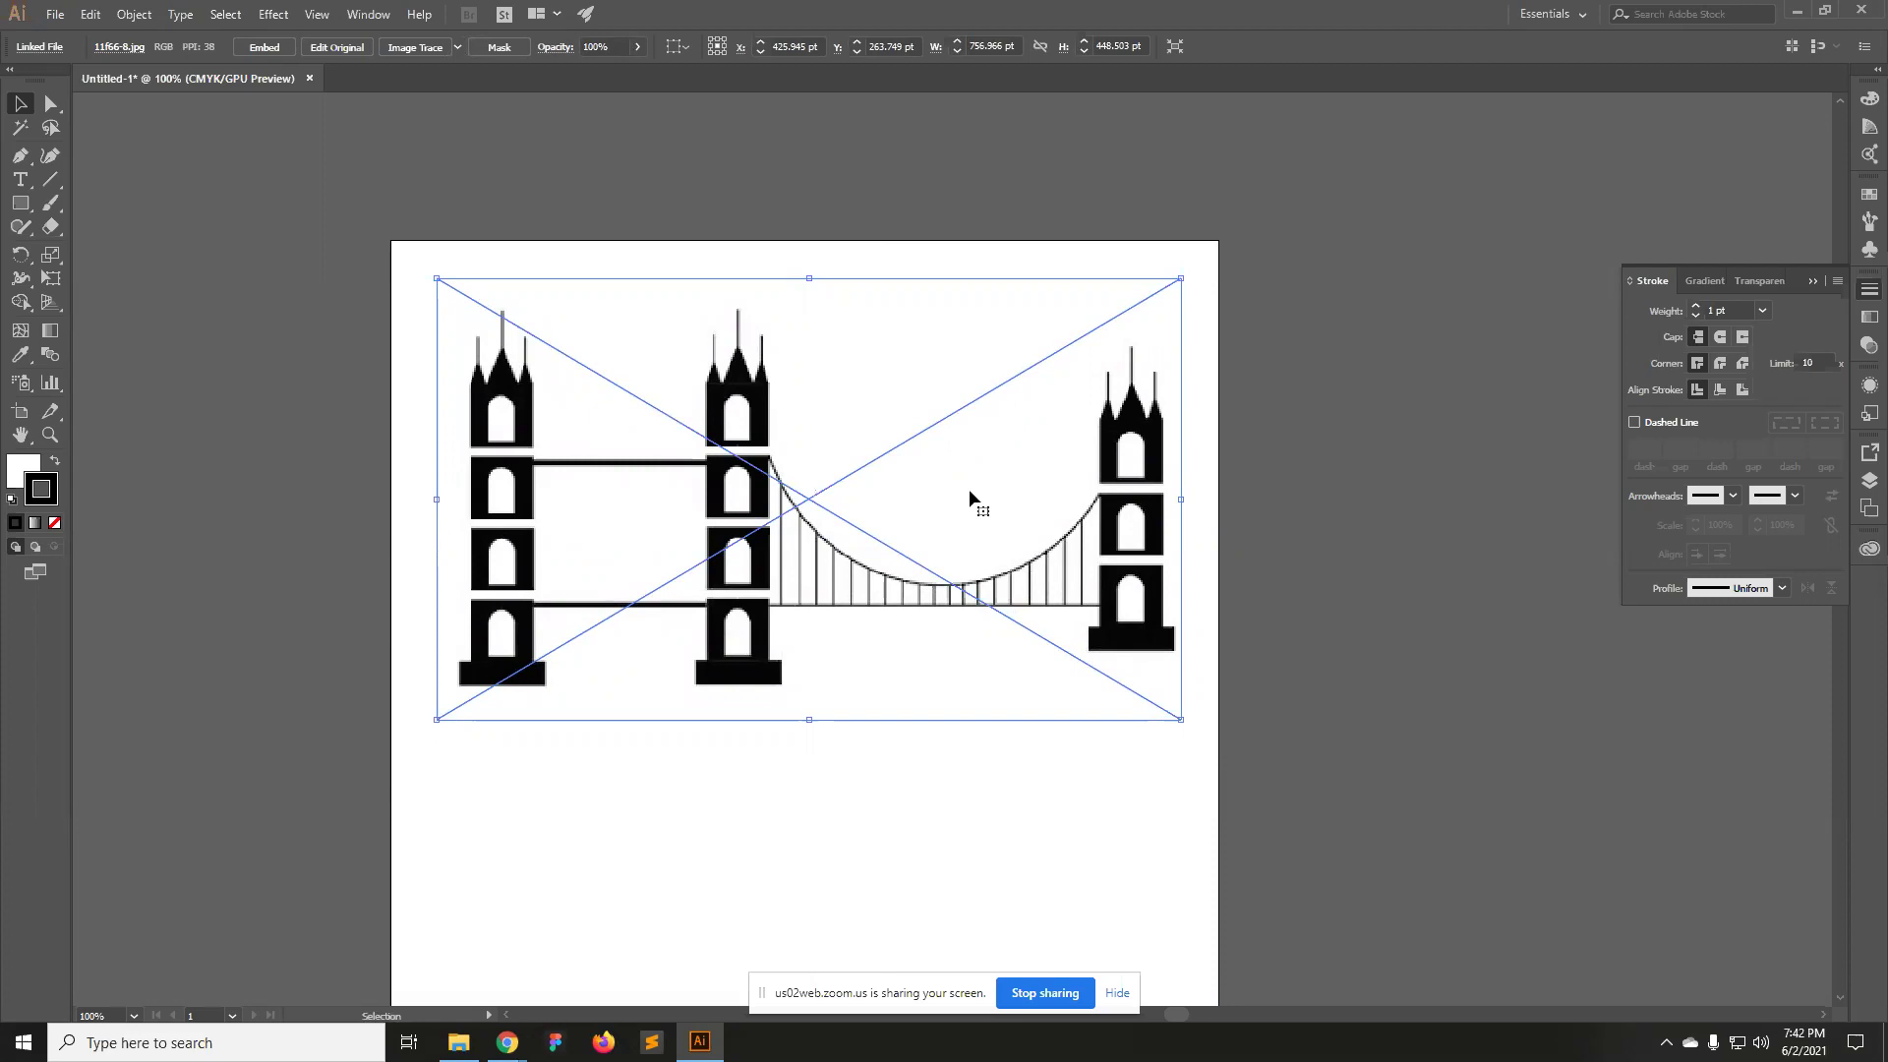
Lock the bridge image in place and test whether it can still be selected on the artboard.
click(147, 18)
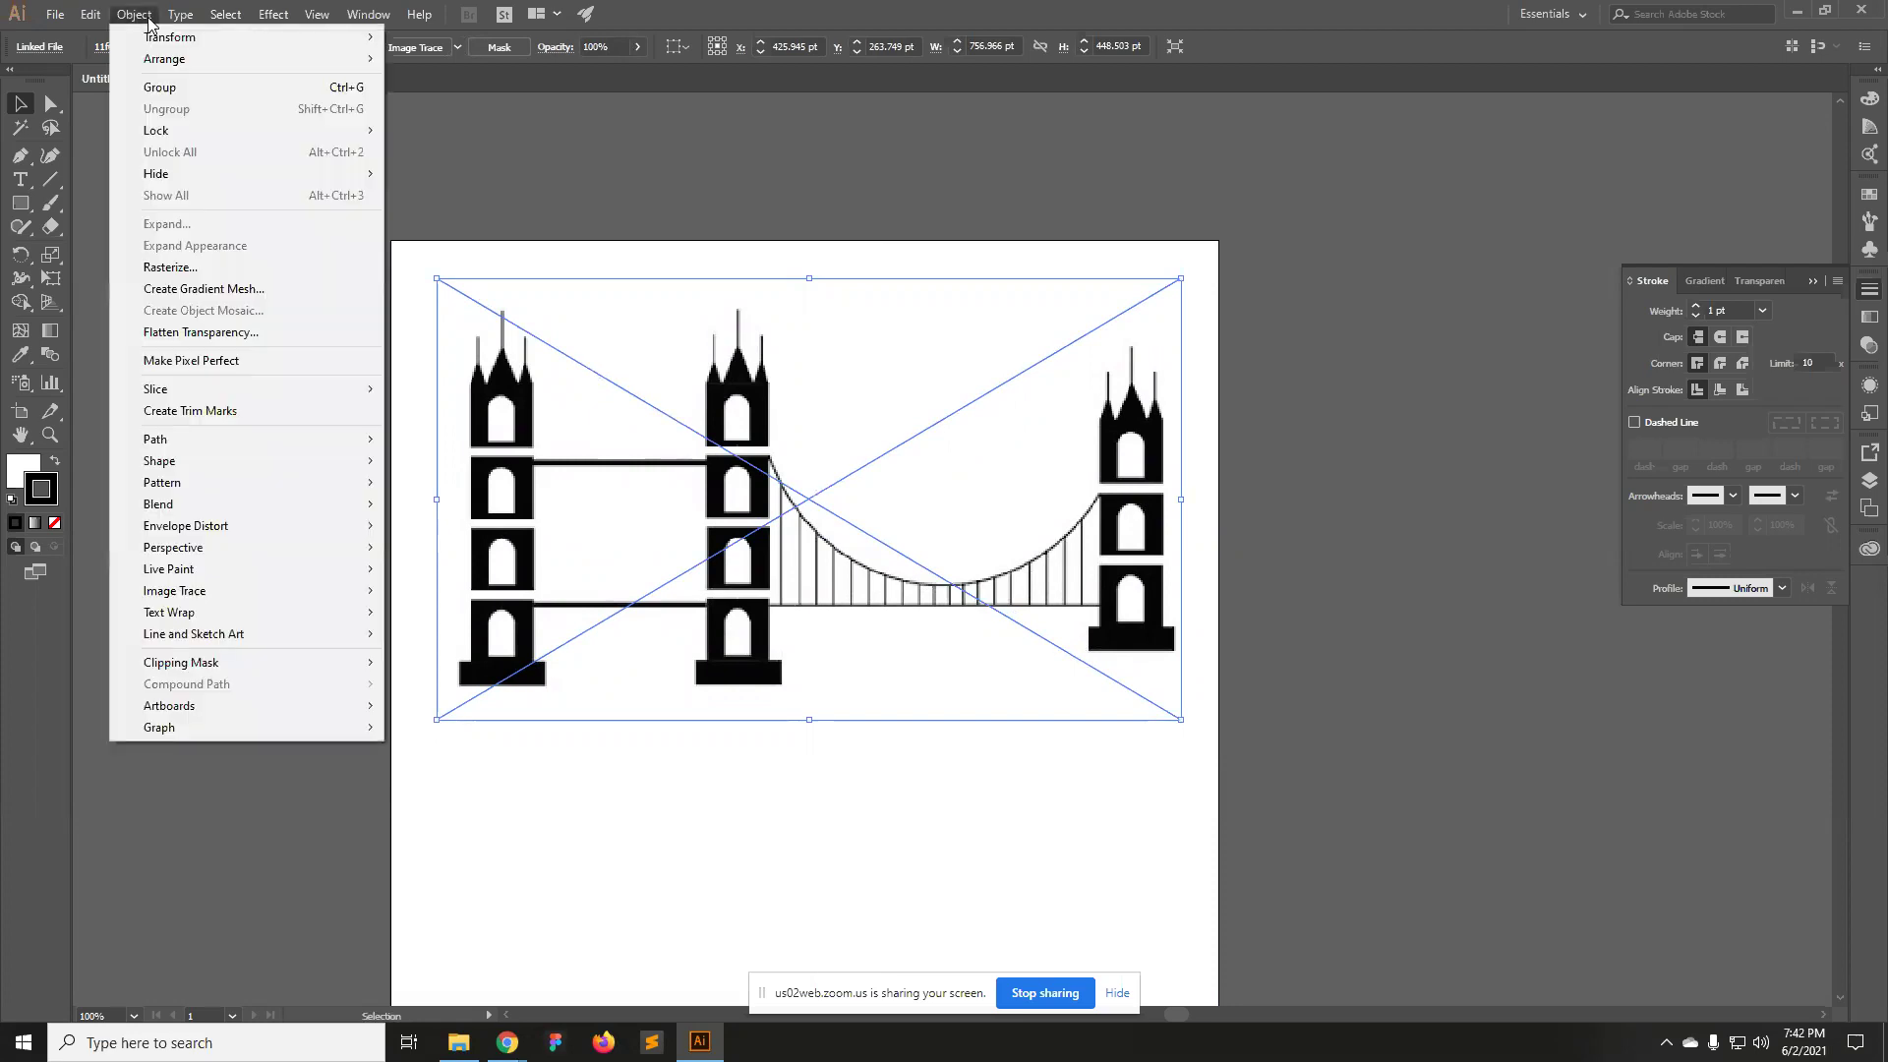
mouse_move(197, 136)
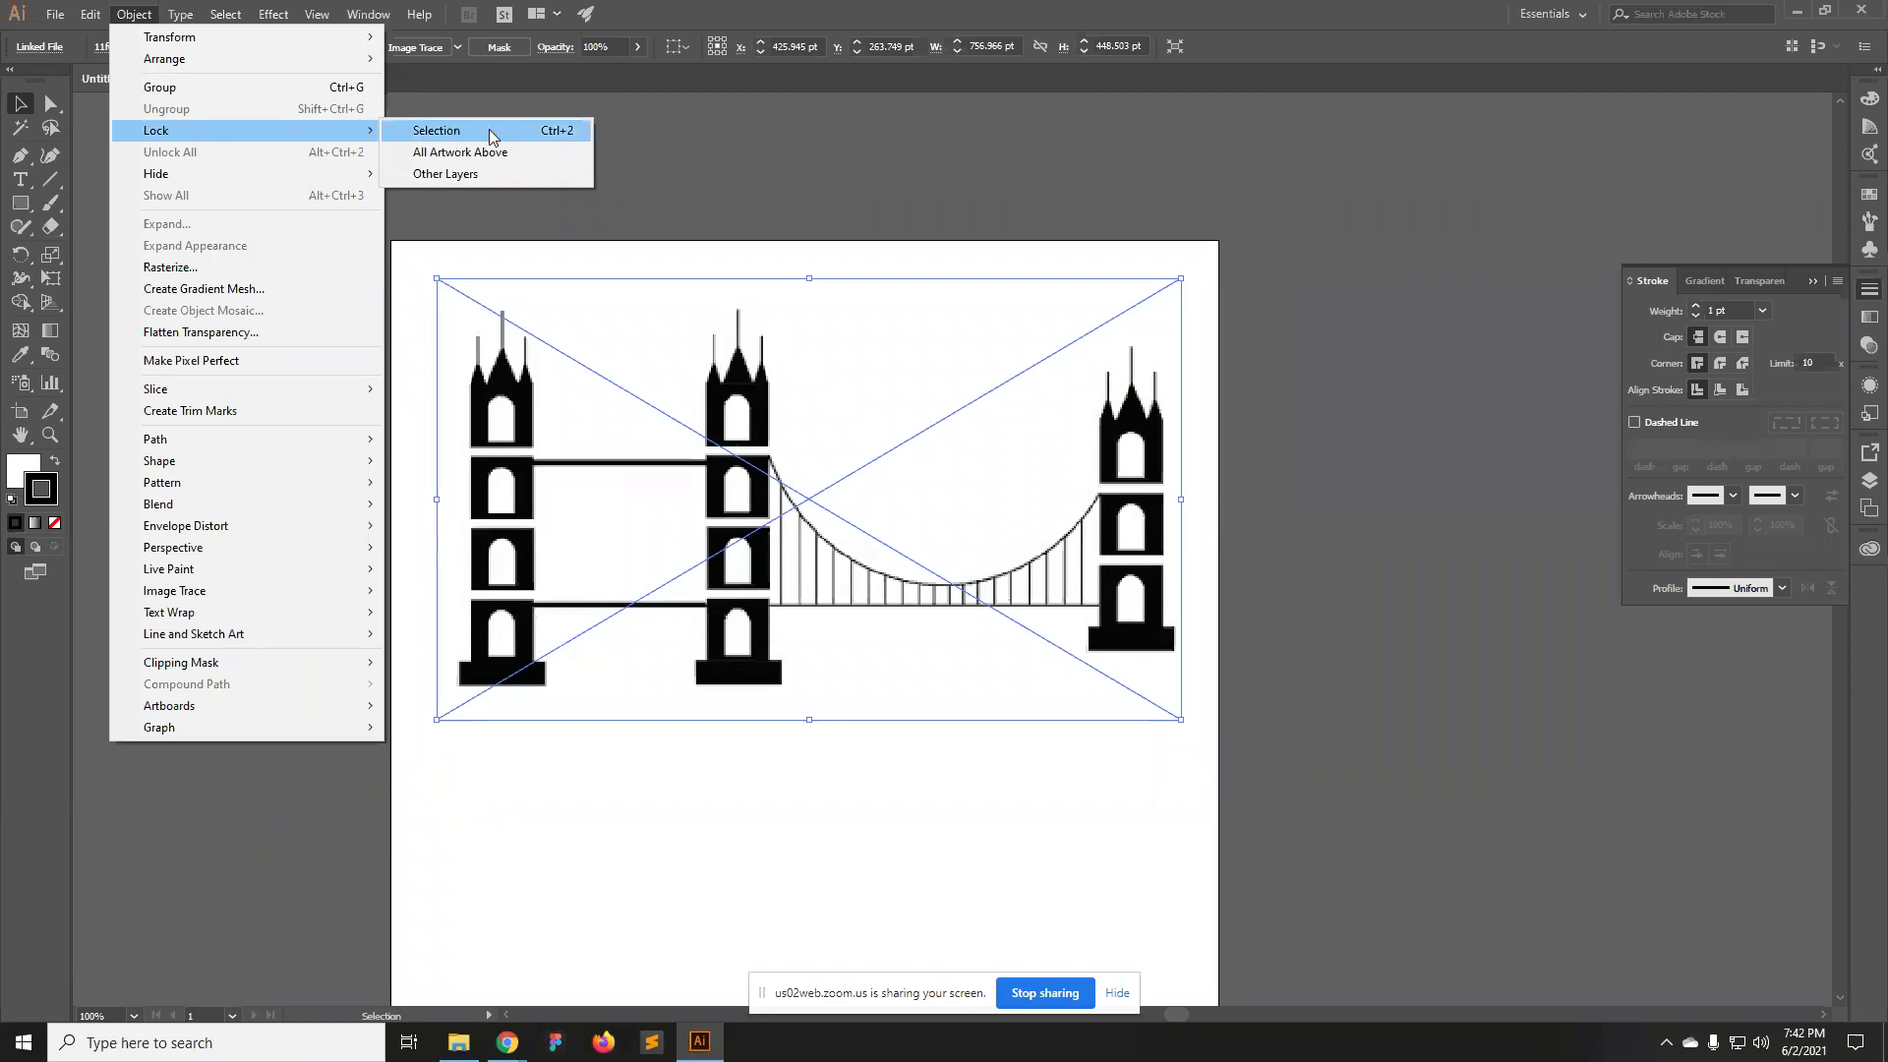
click(551, 133)
click(852, 470)
key(a)
key(ctrl+shift+a)
key(v)
drag(936, 413, 1013, 539)
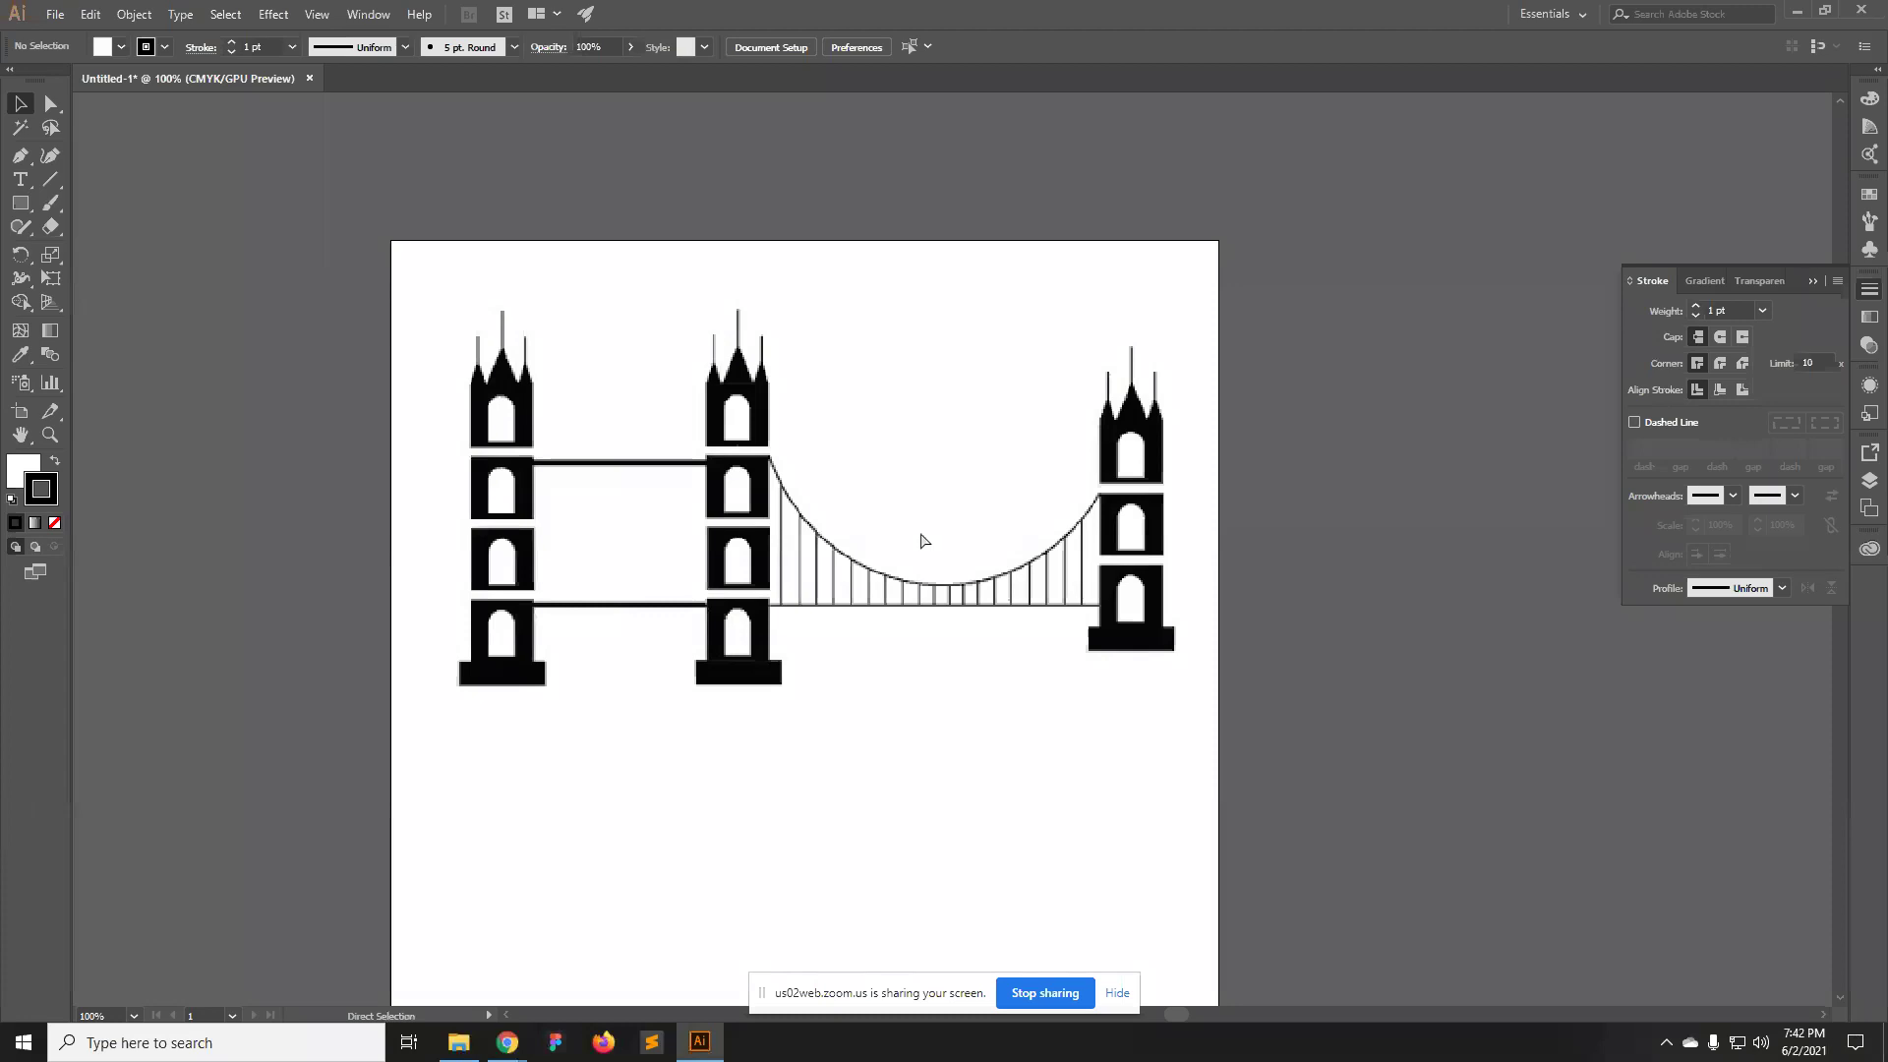
Draw a rectangle about 87.5 by 22.5 pt over the base block of the leftmost tower.
key(z)
click(693, 459)
click(787, 548)
scroll(851, 535, right, 5)
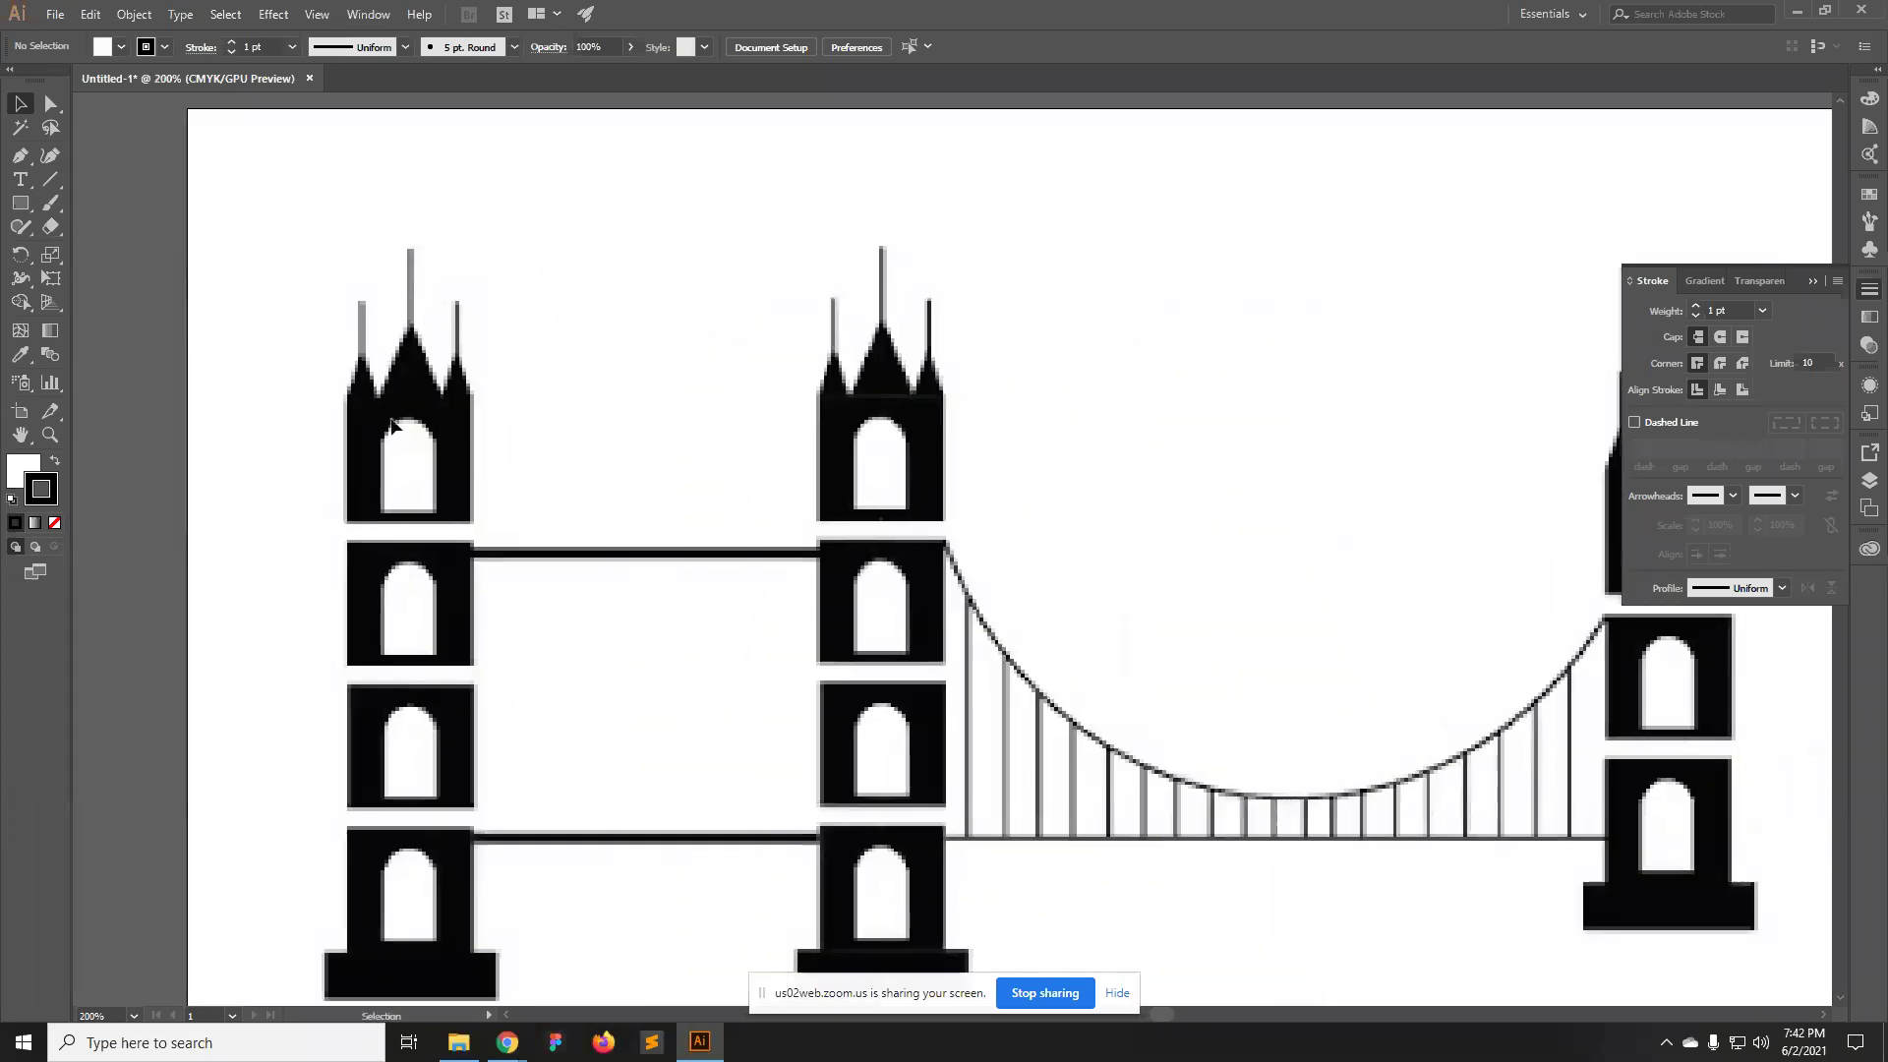
scroll(611, 481, down, 4)
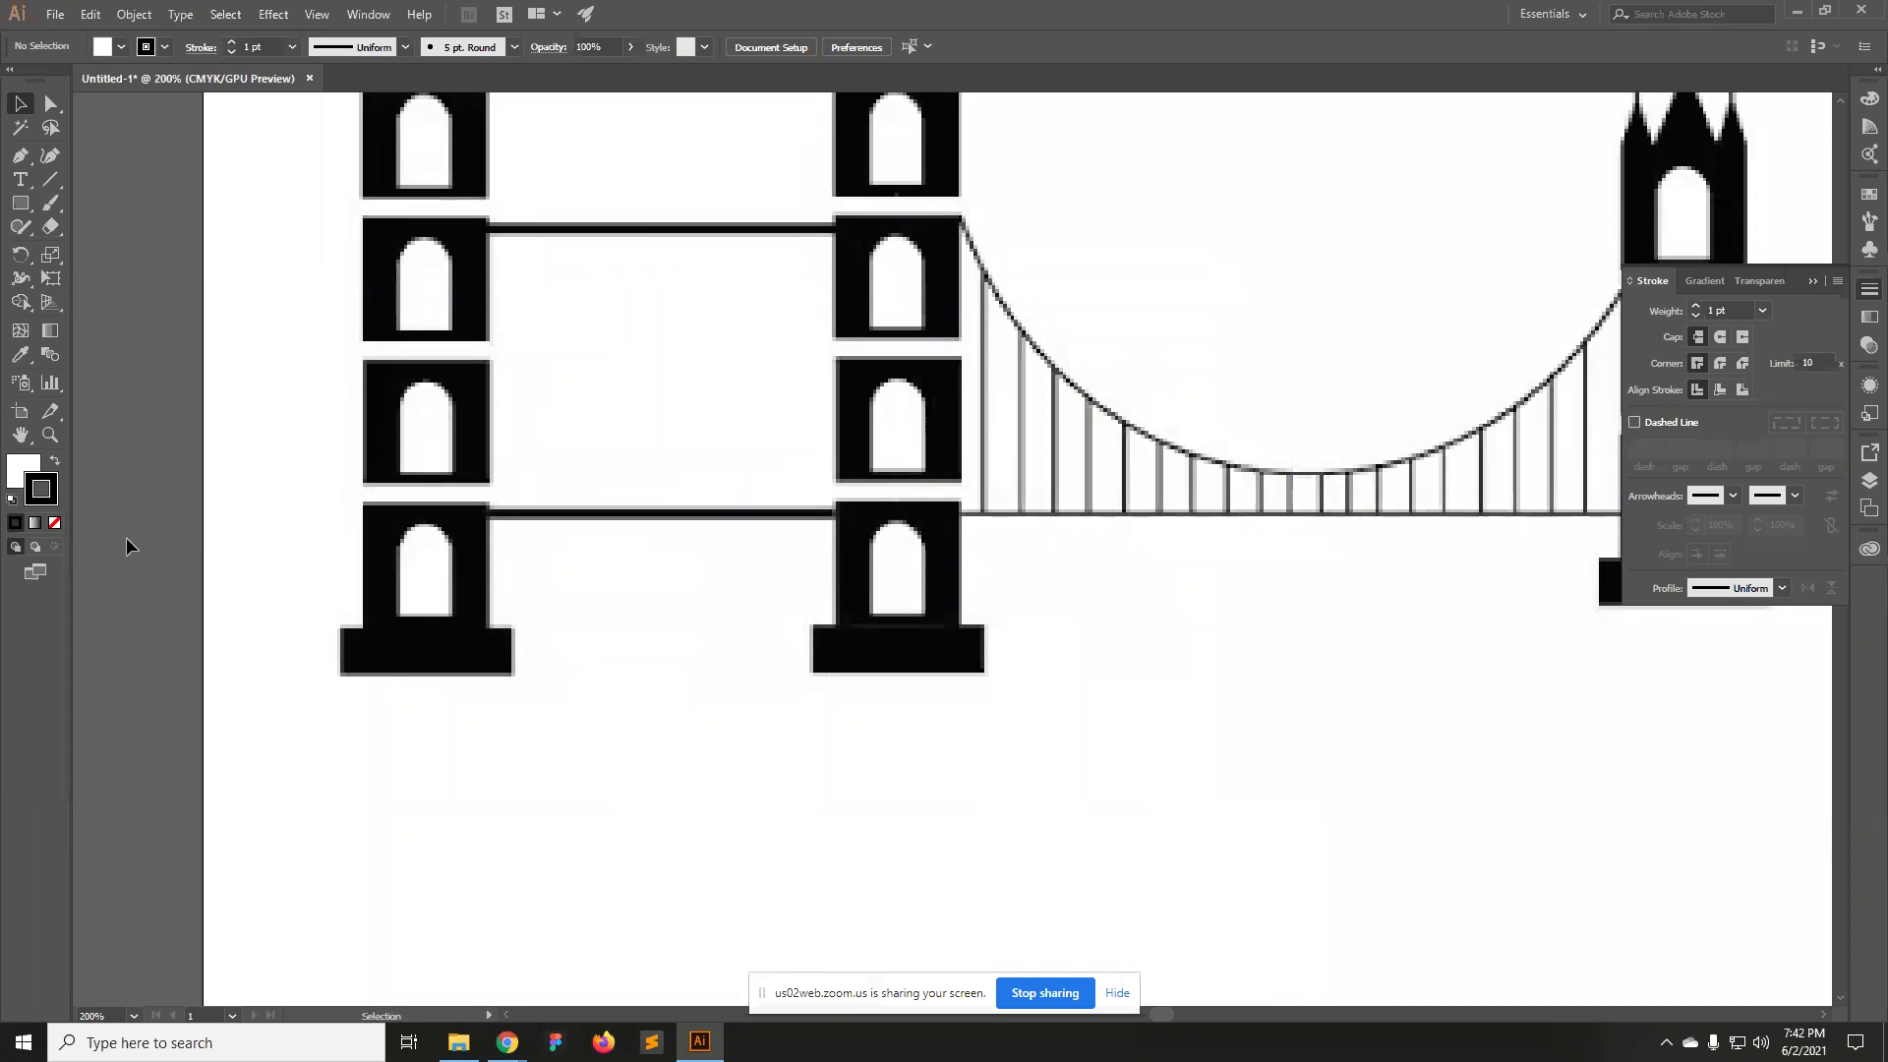
click(20, 204)
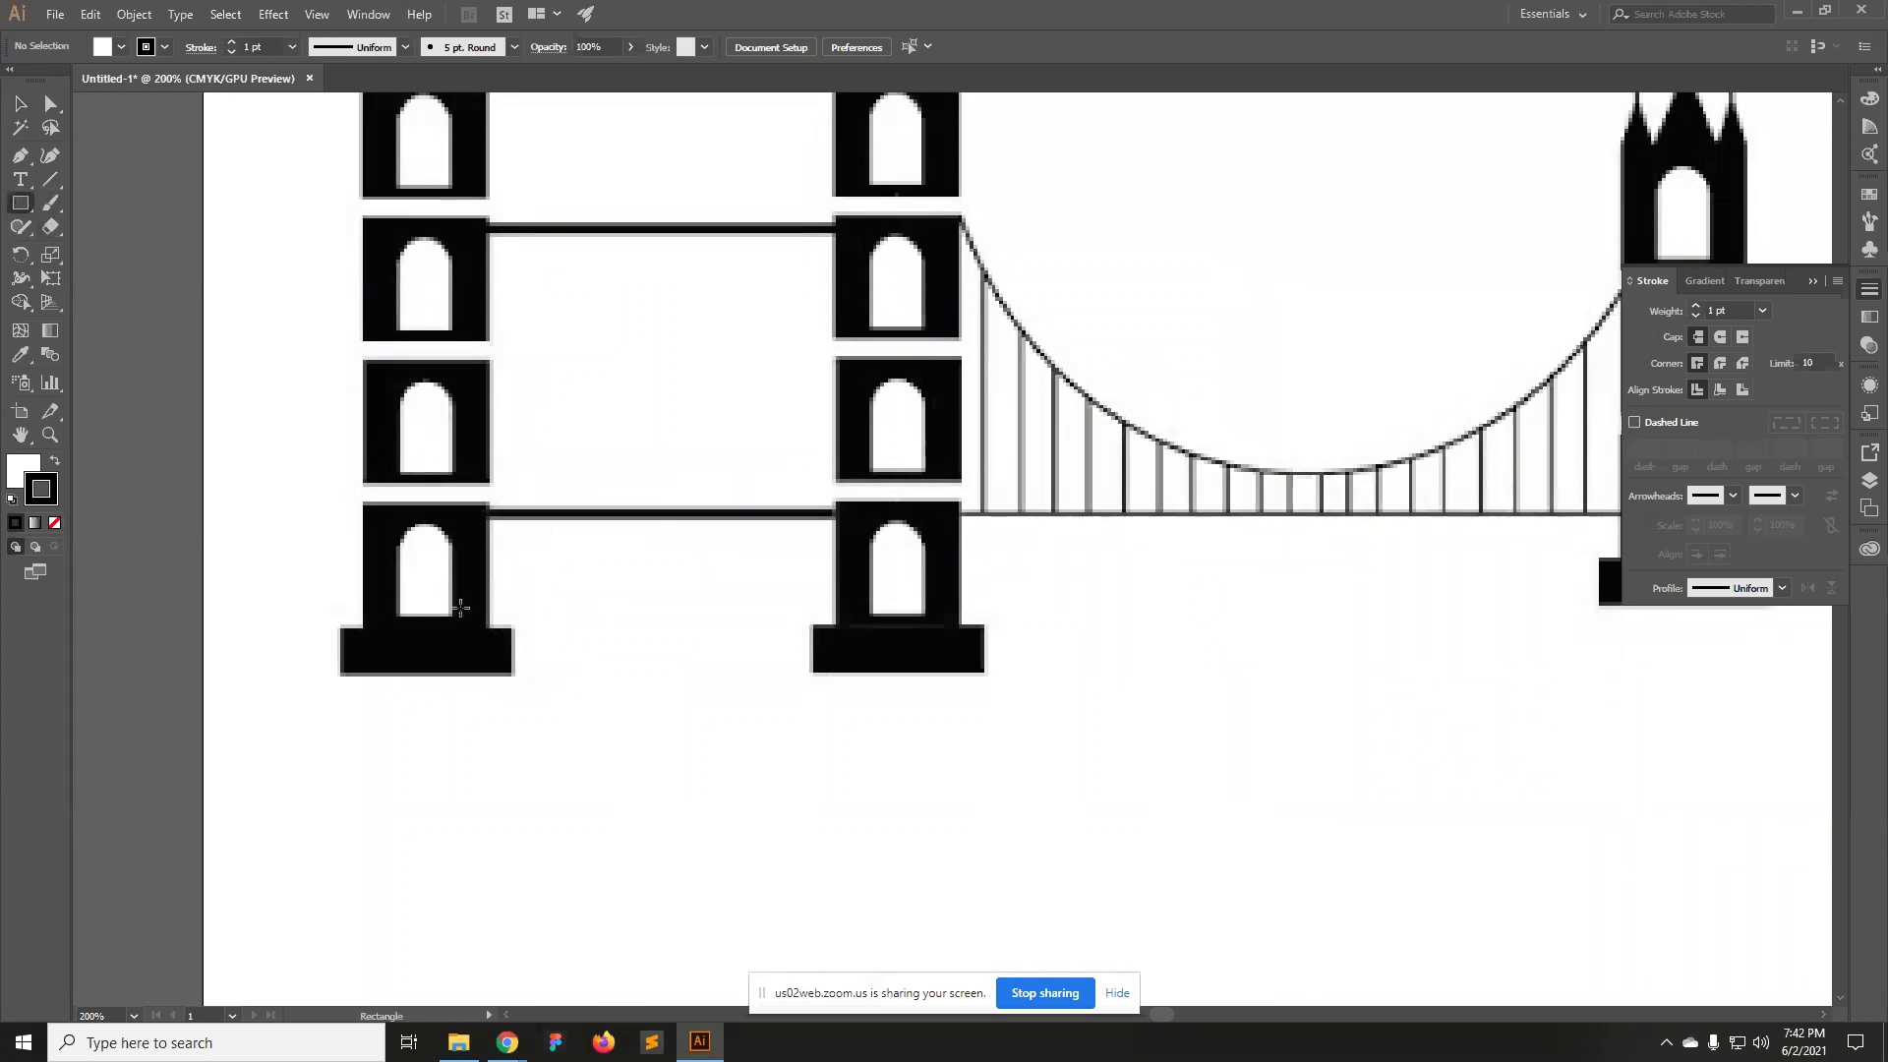
drag(339, 629, 511, 673)
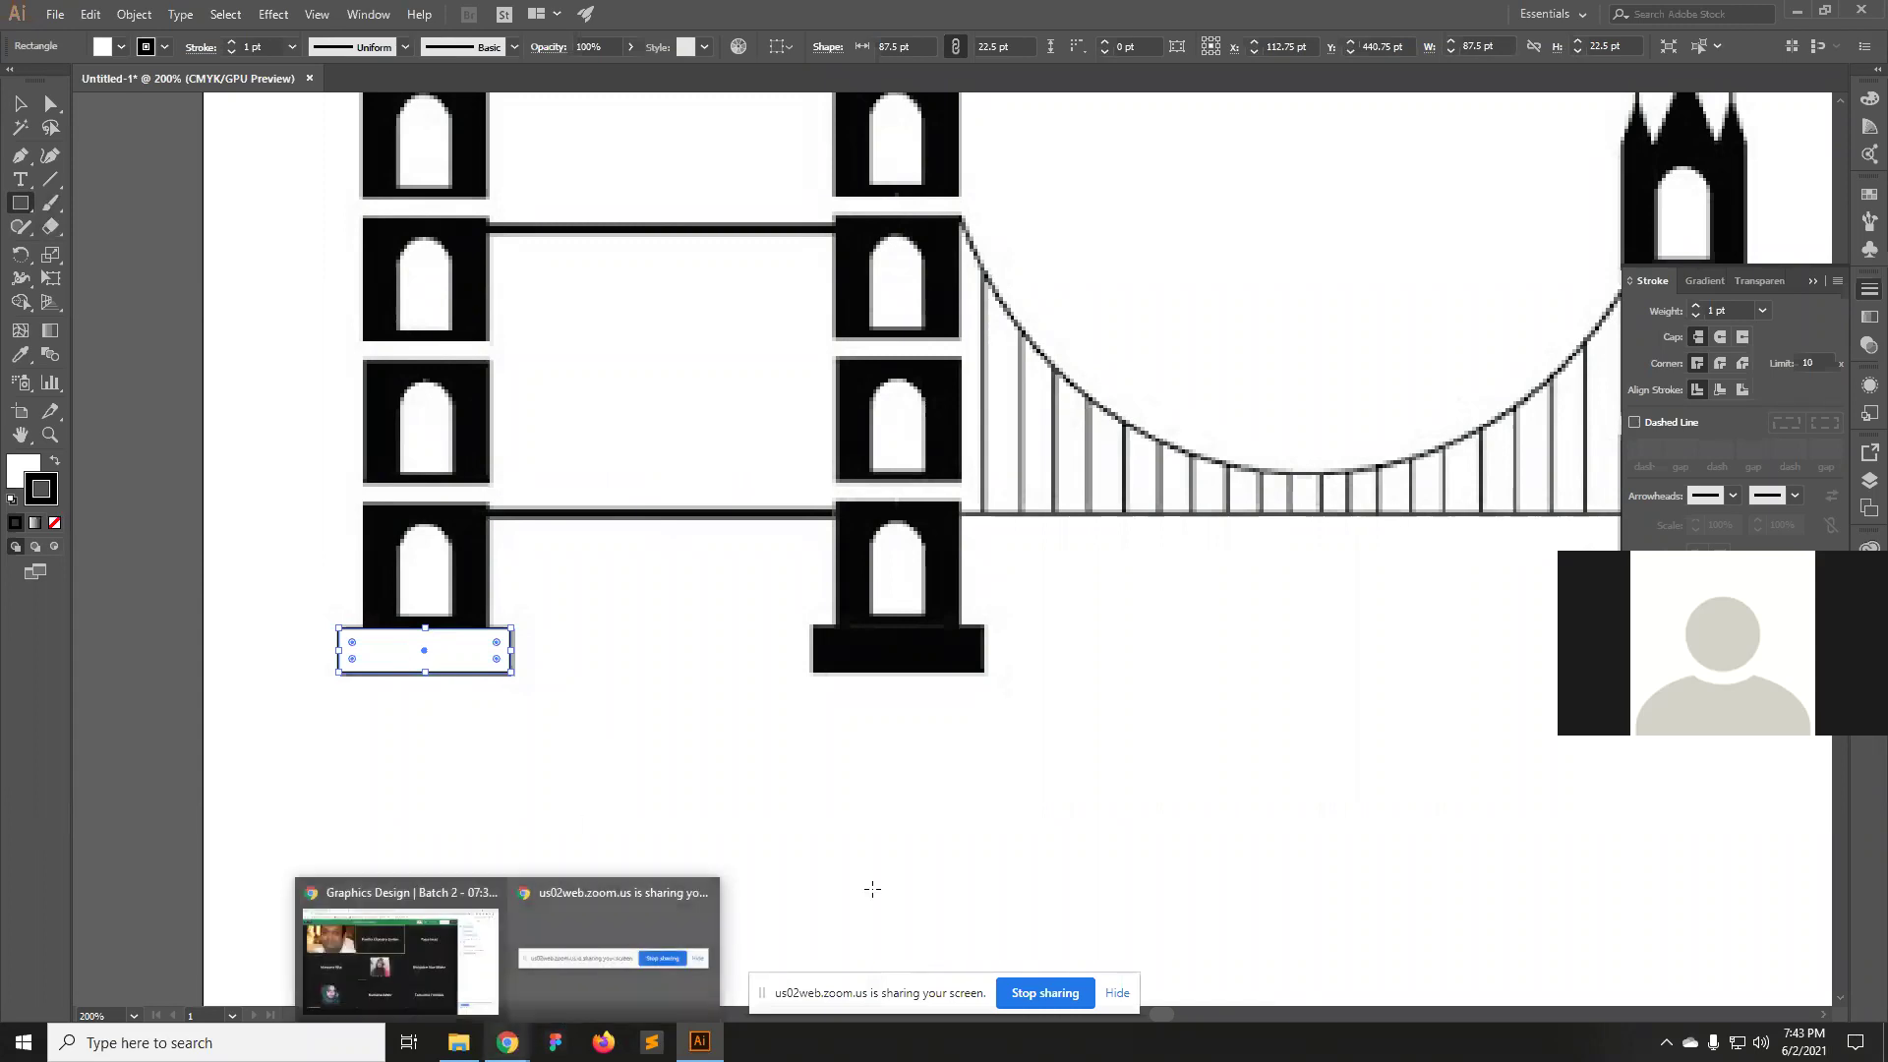
Give the base rectangle a black fill and no stroke, and return to the Selection tool.
click(1870, 98)
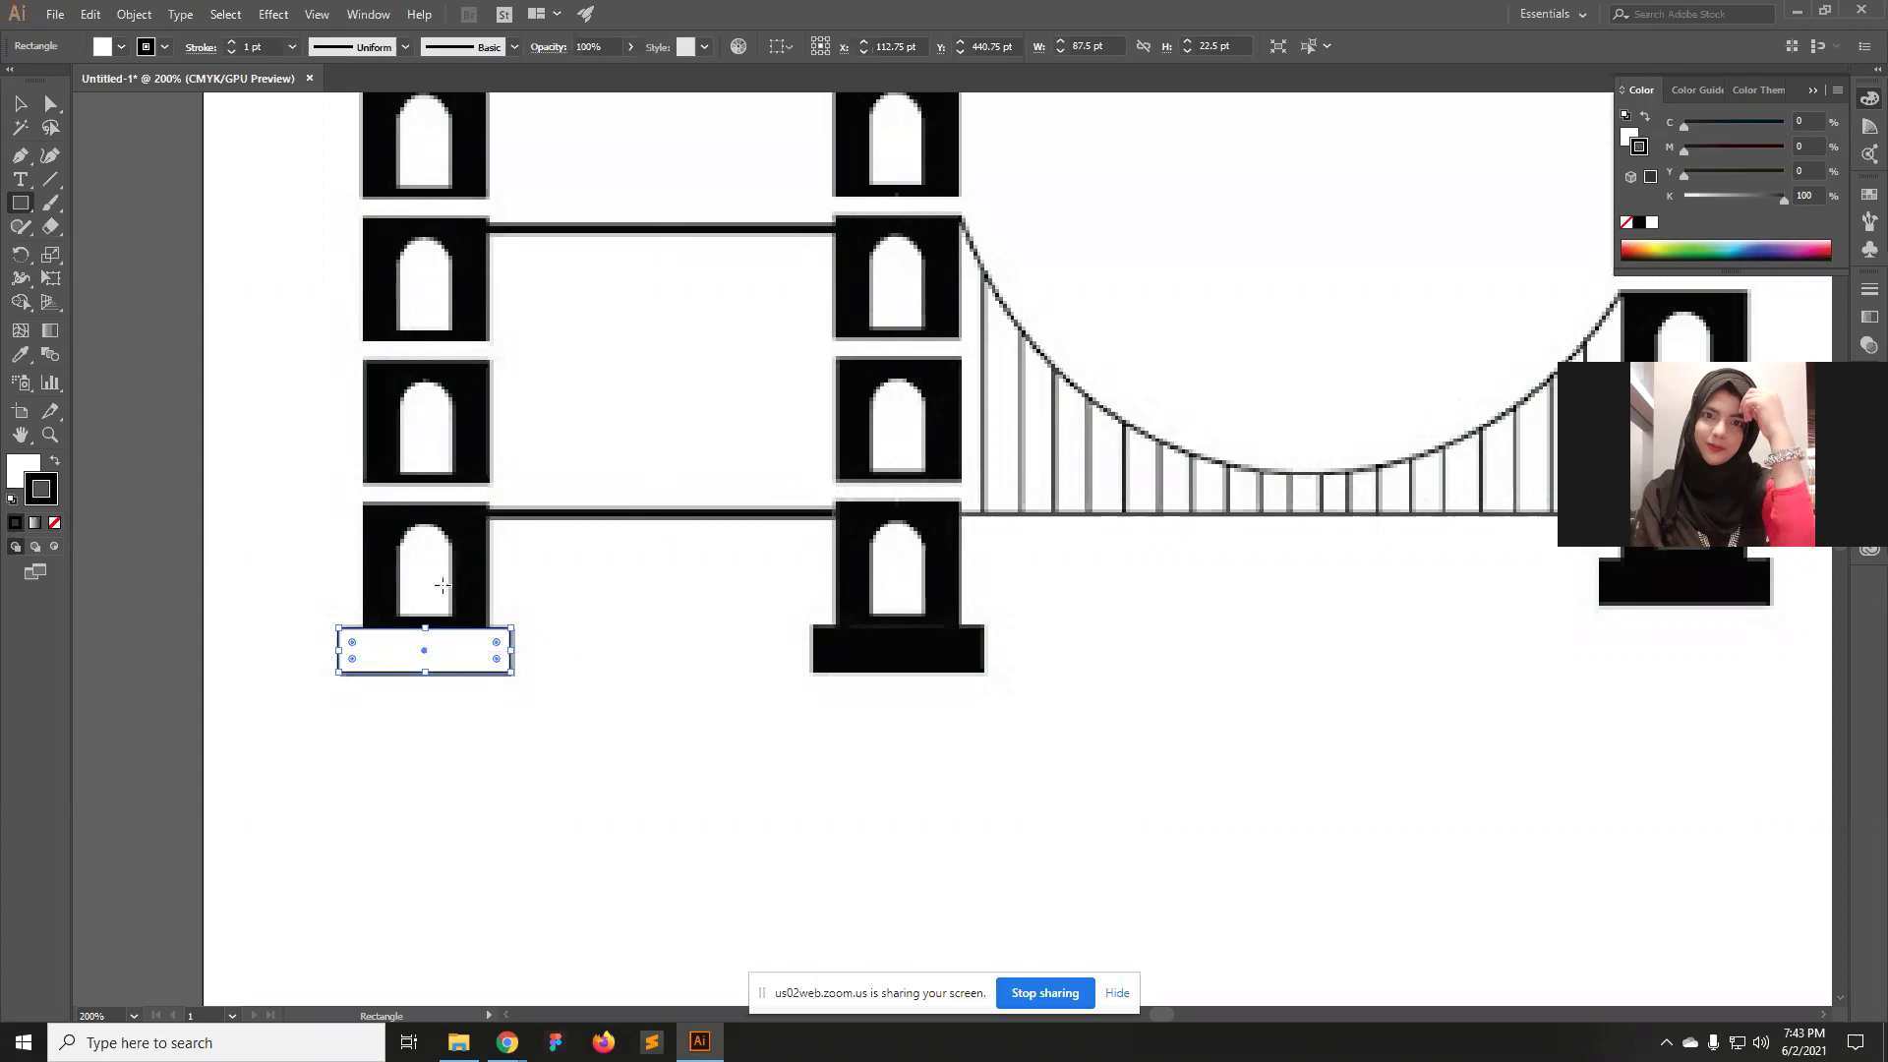
click(1628, 138)
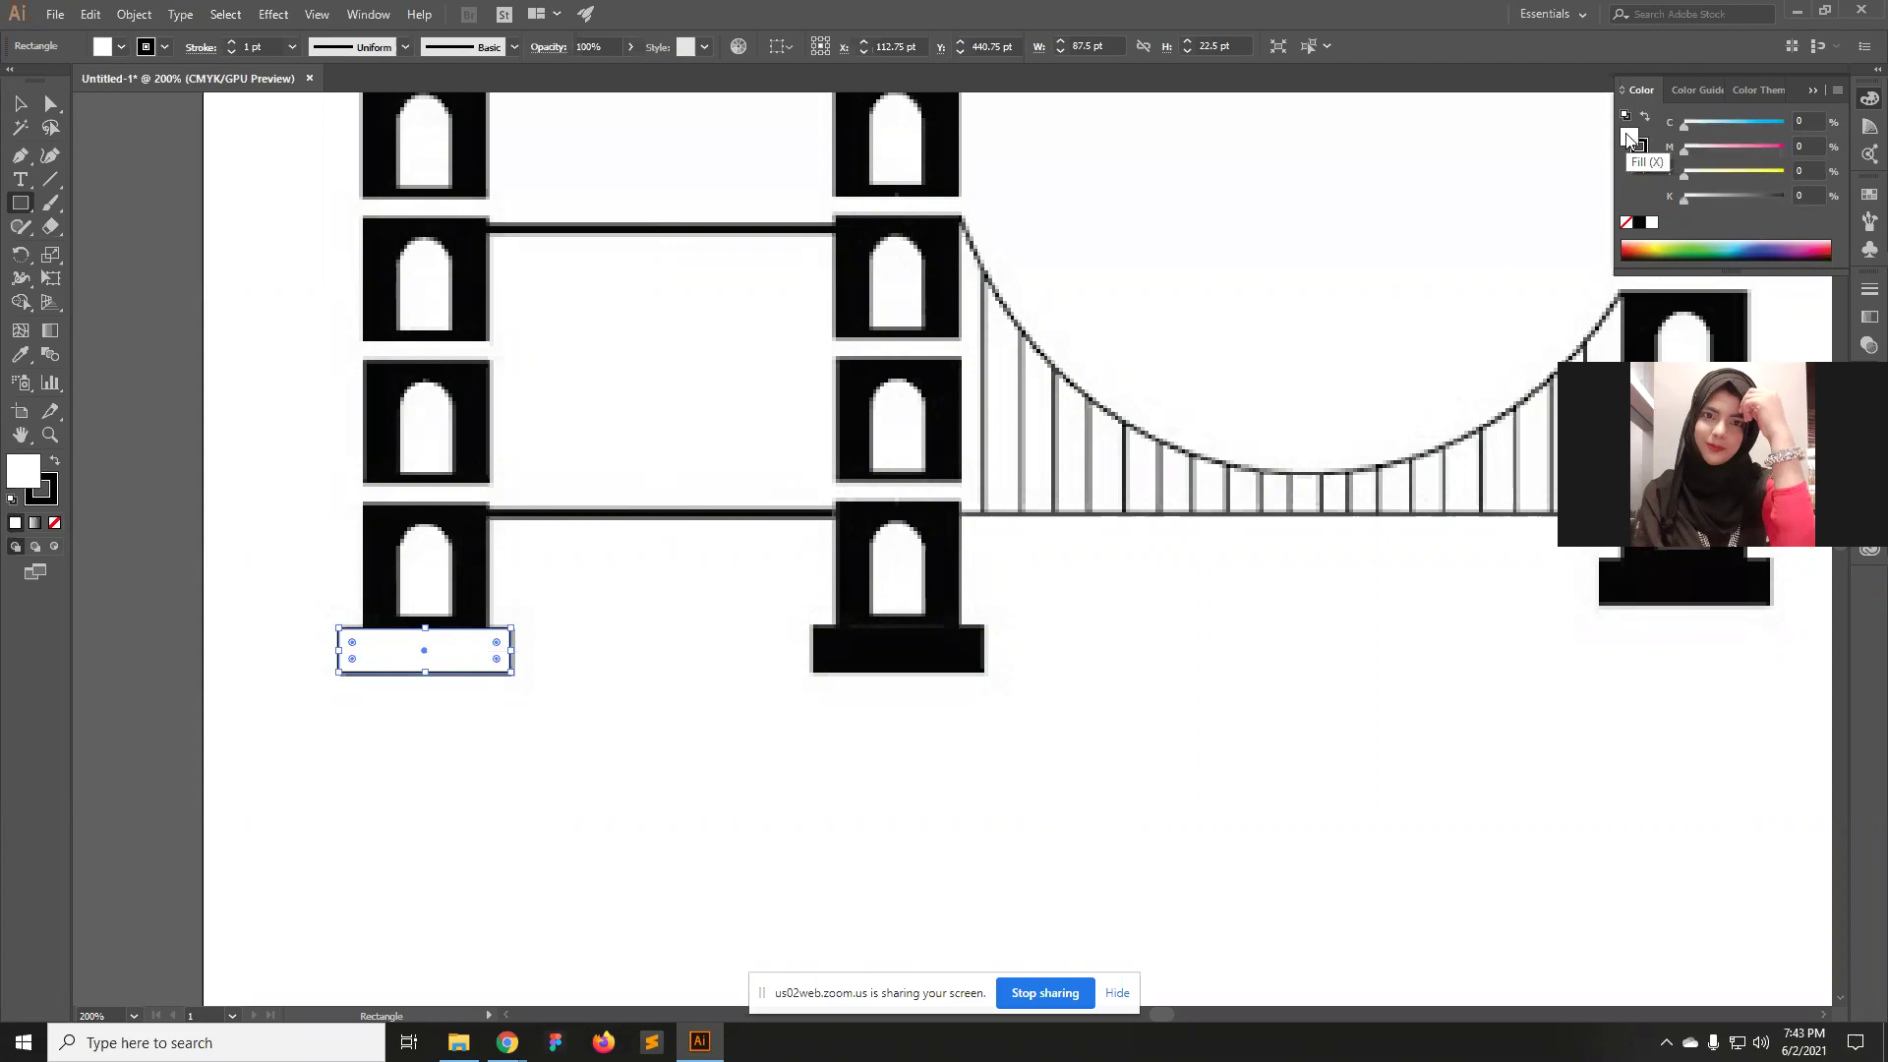
click(1642, 224)
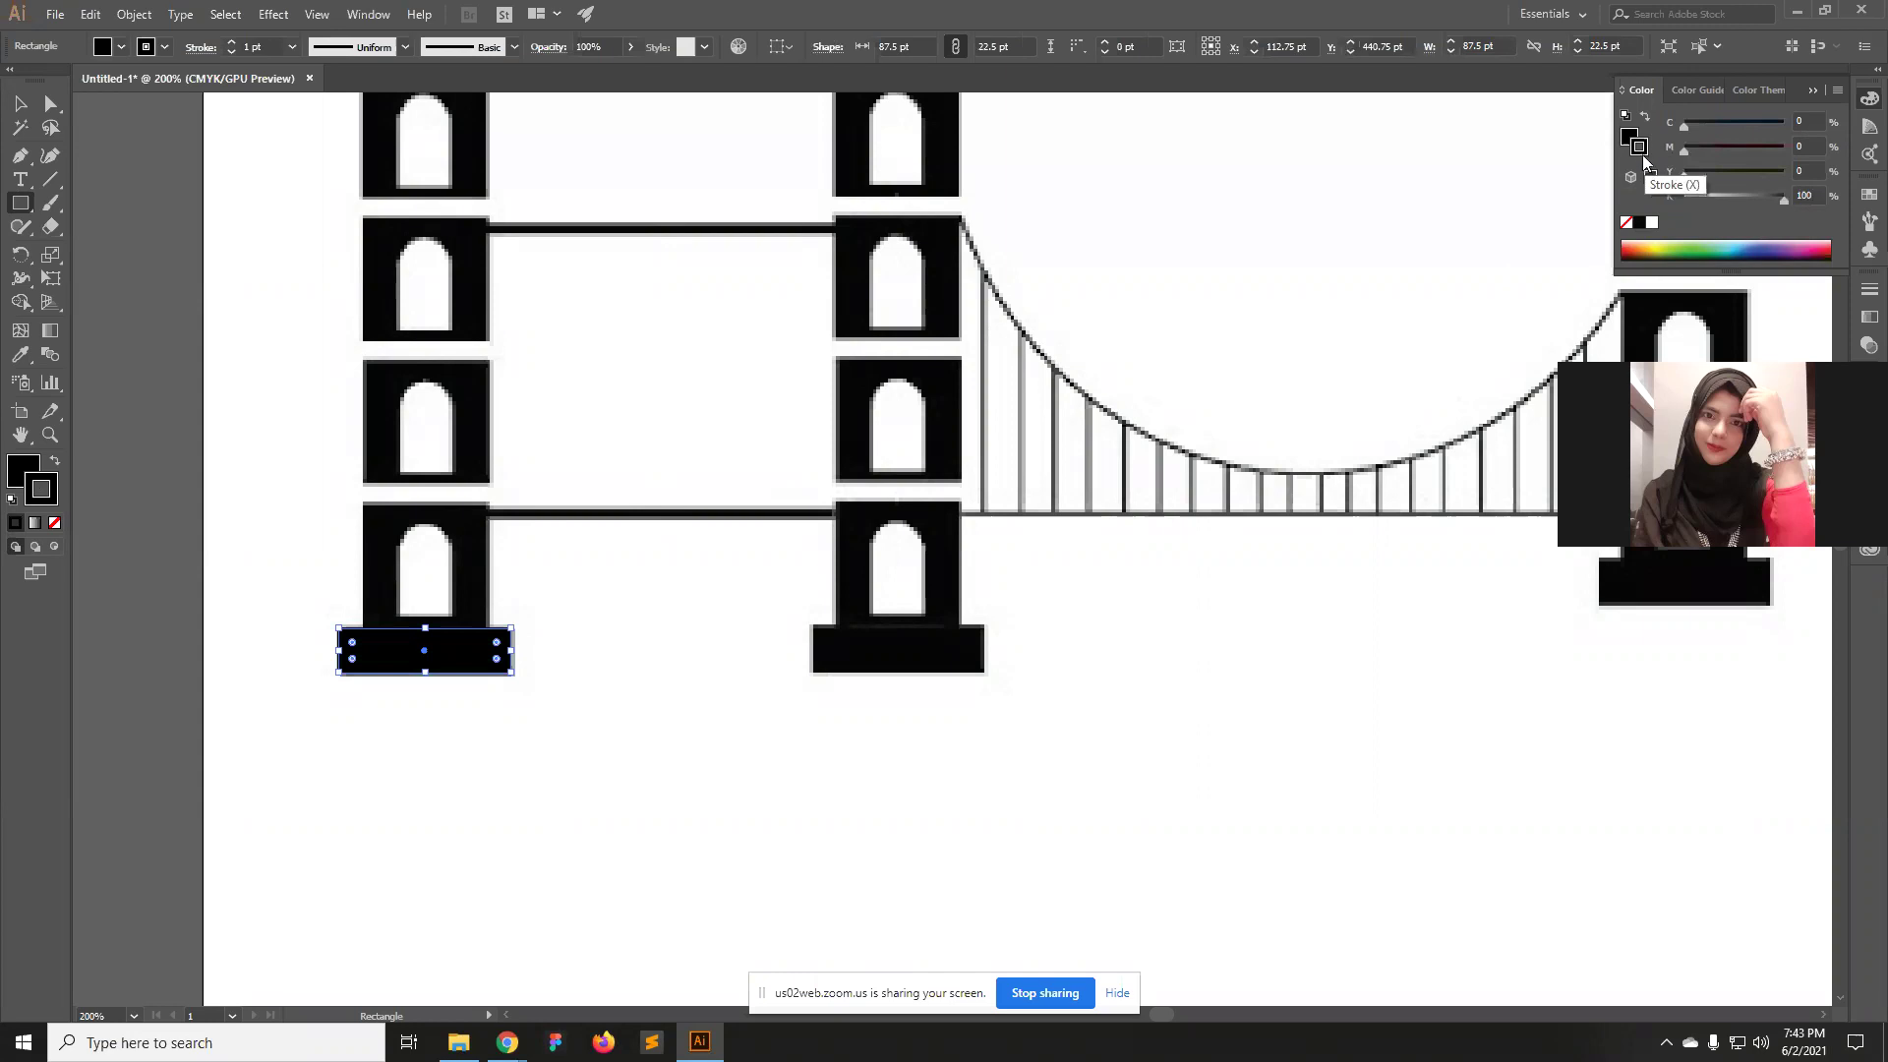
click(1627, 225)
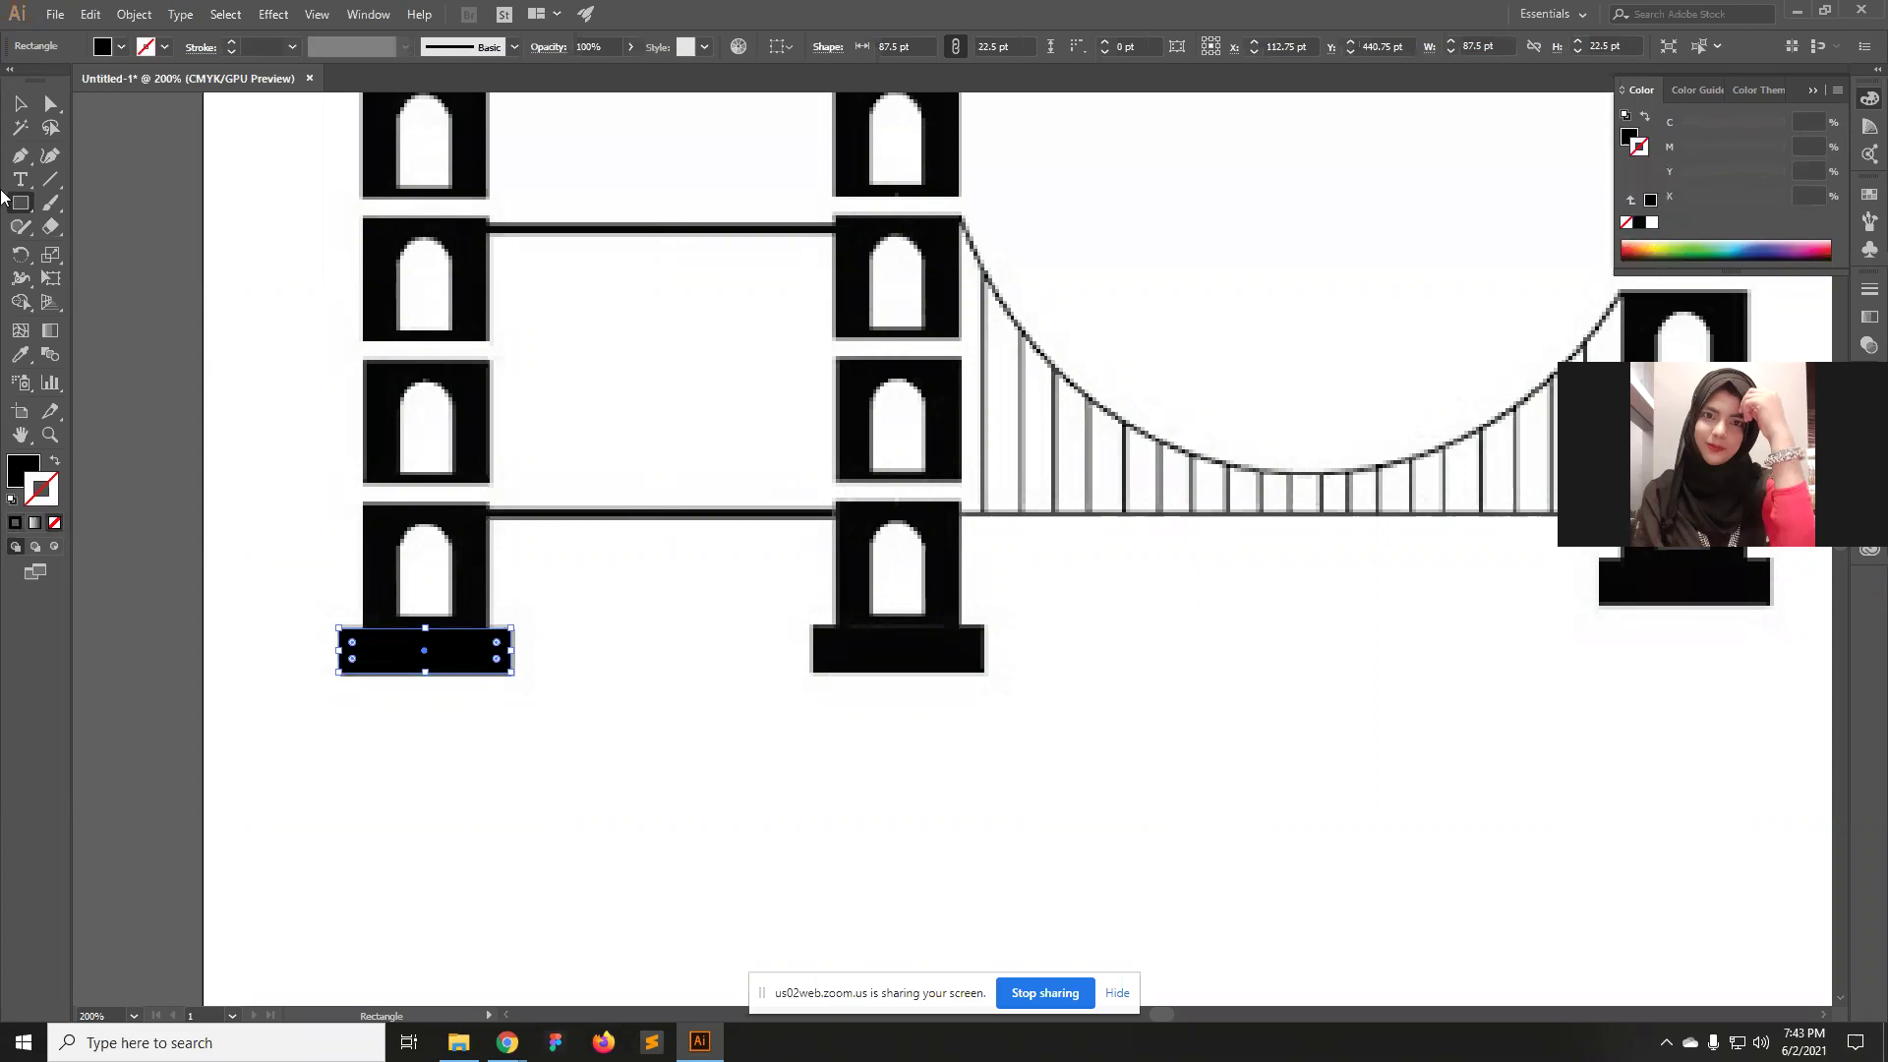
click(19, 108)
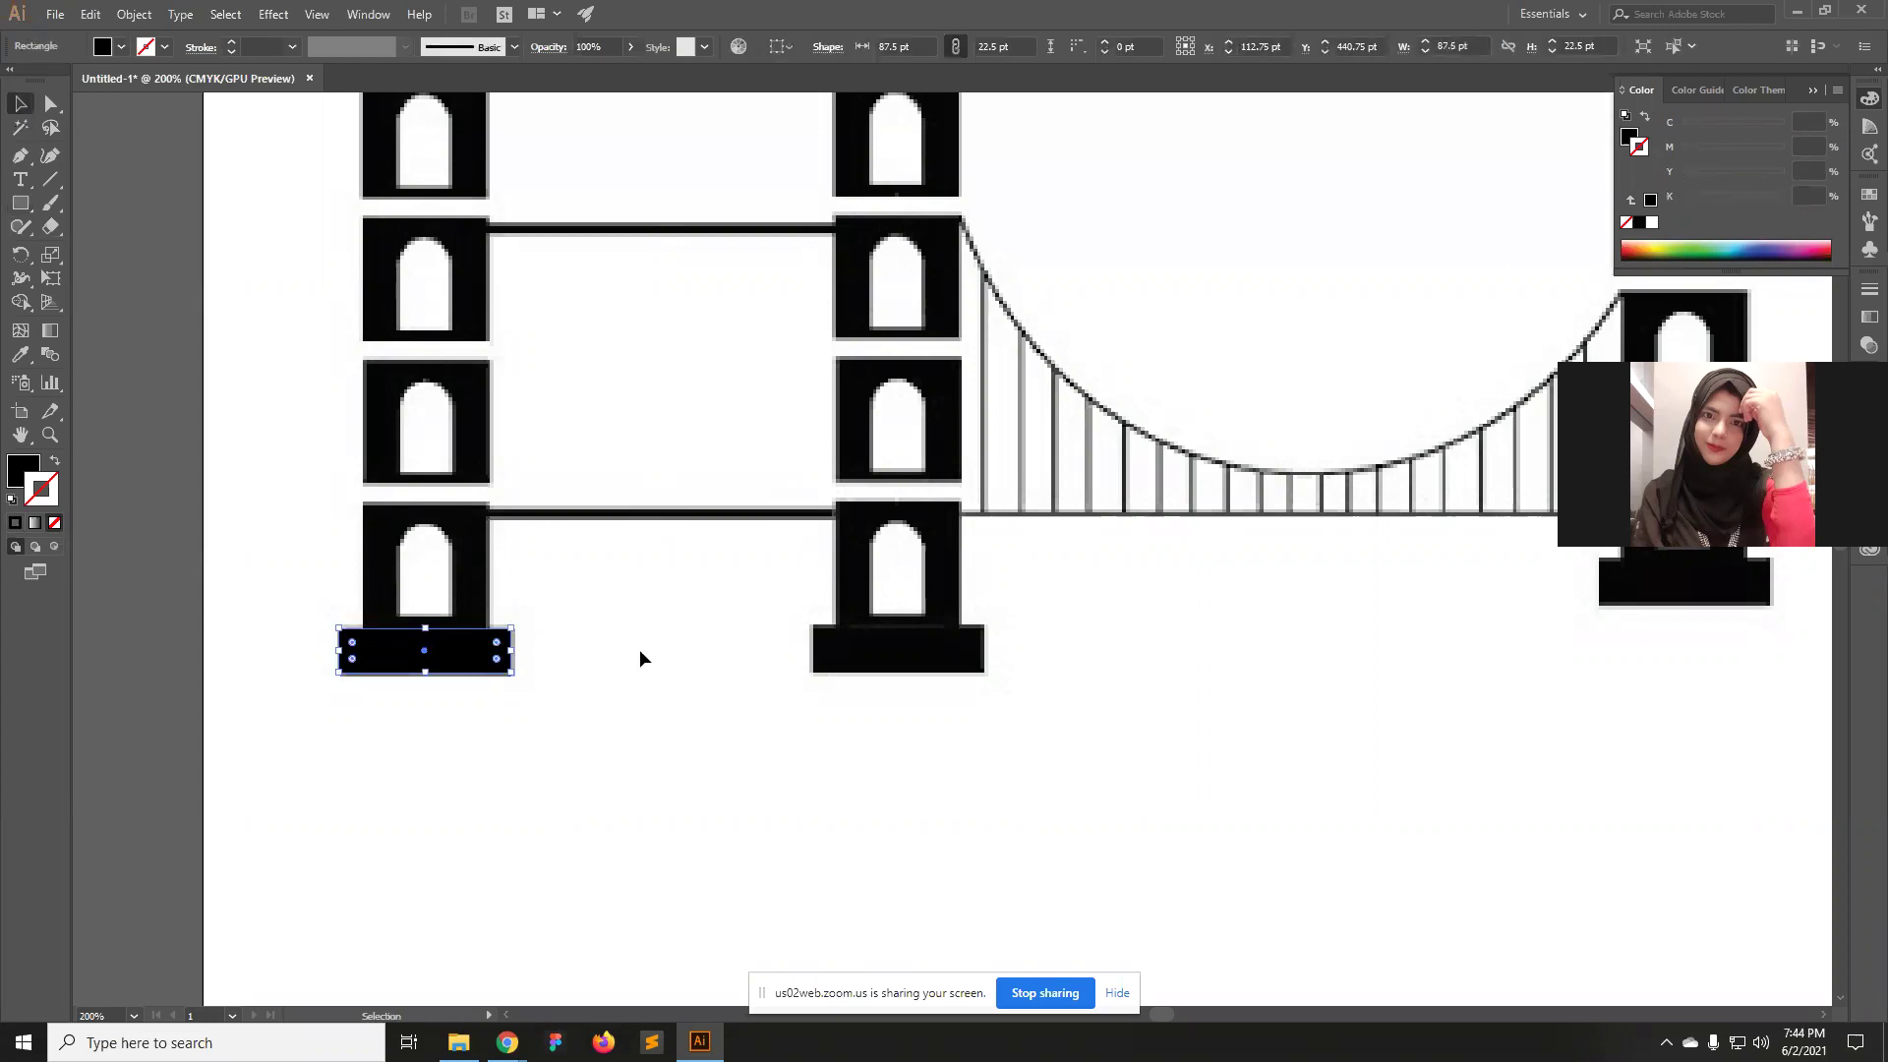
Change the base rectangle's fill to green, about C 80.78, M 9.02, Y 100, K 1.18, and deselect it.
key(x)
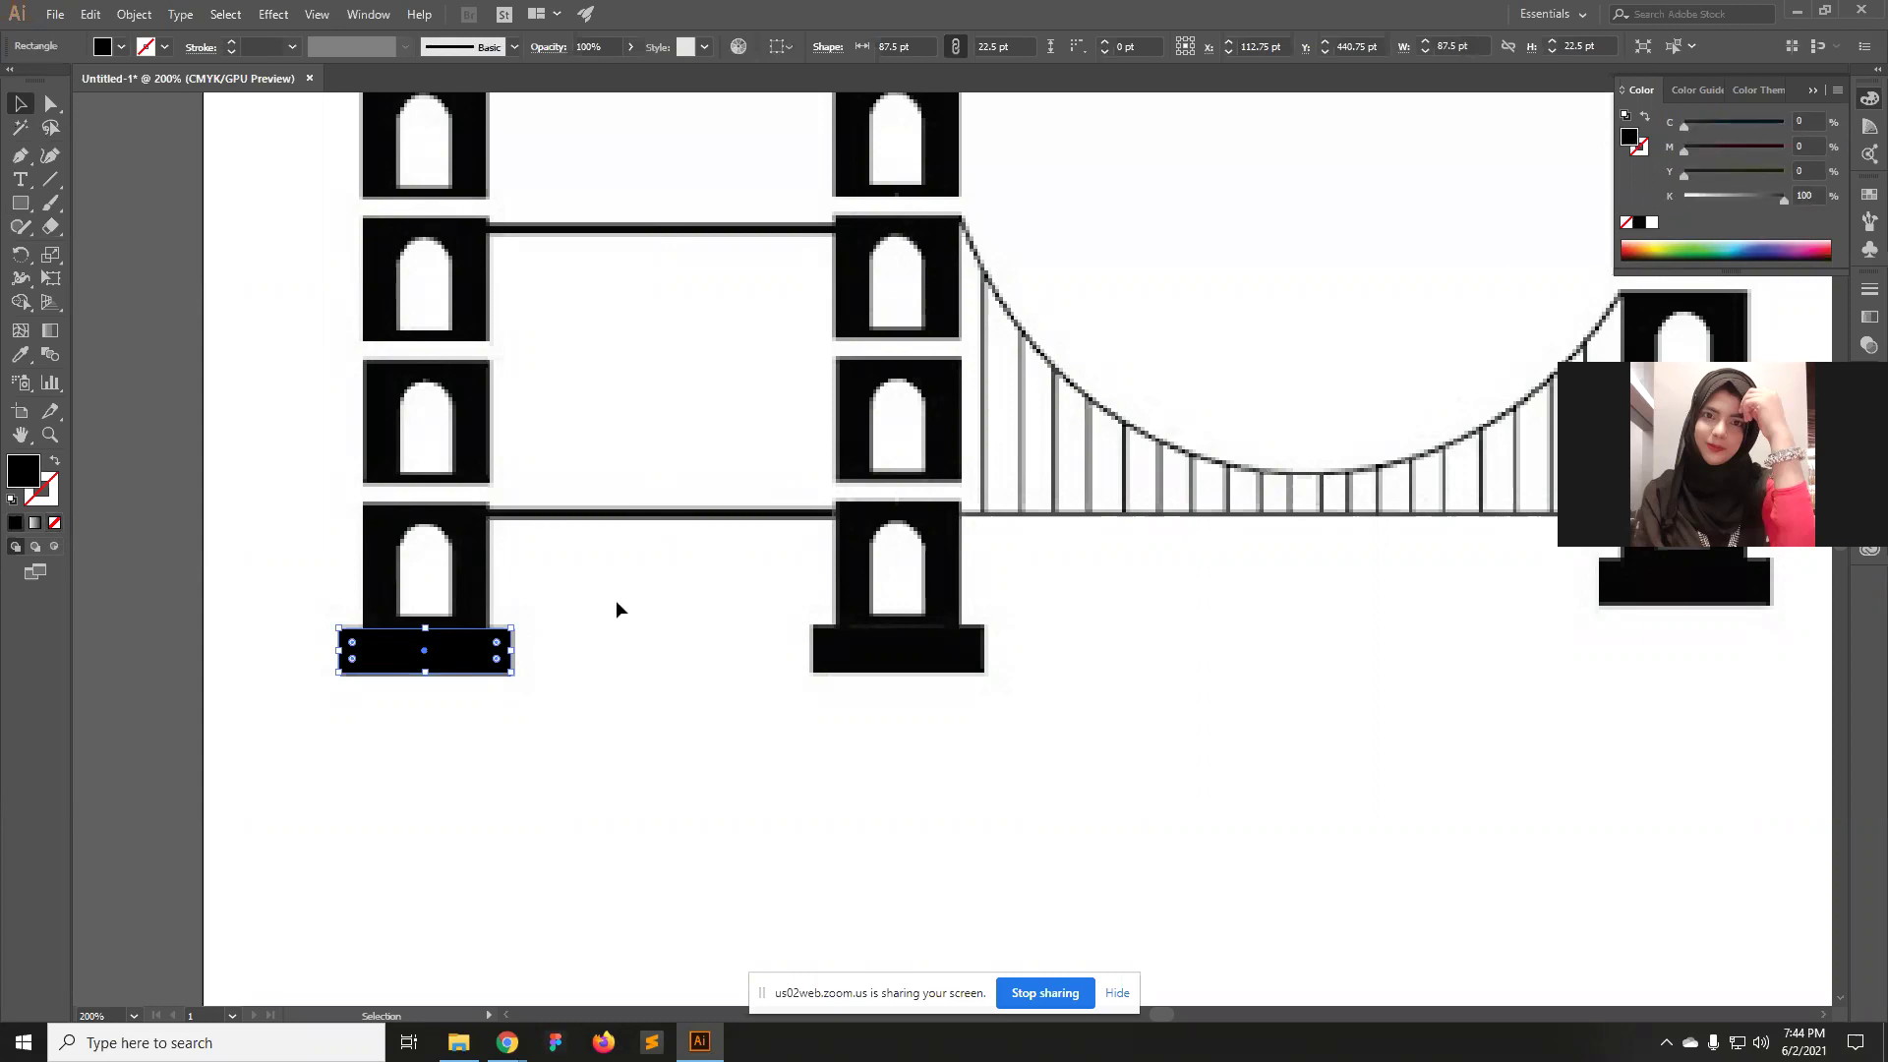
click(1681, 245)
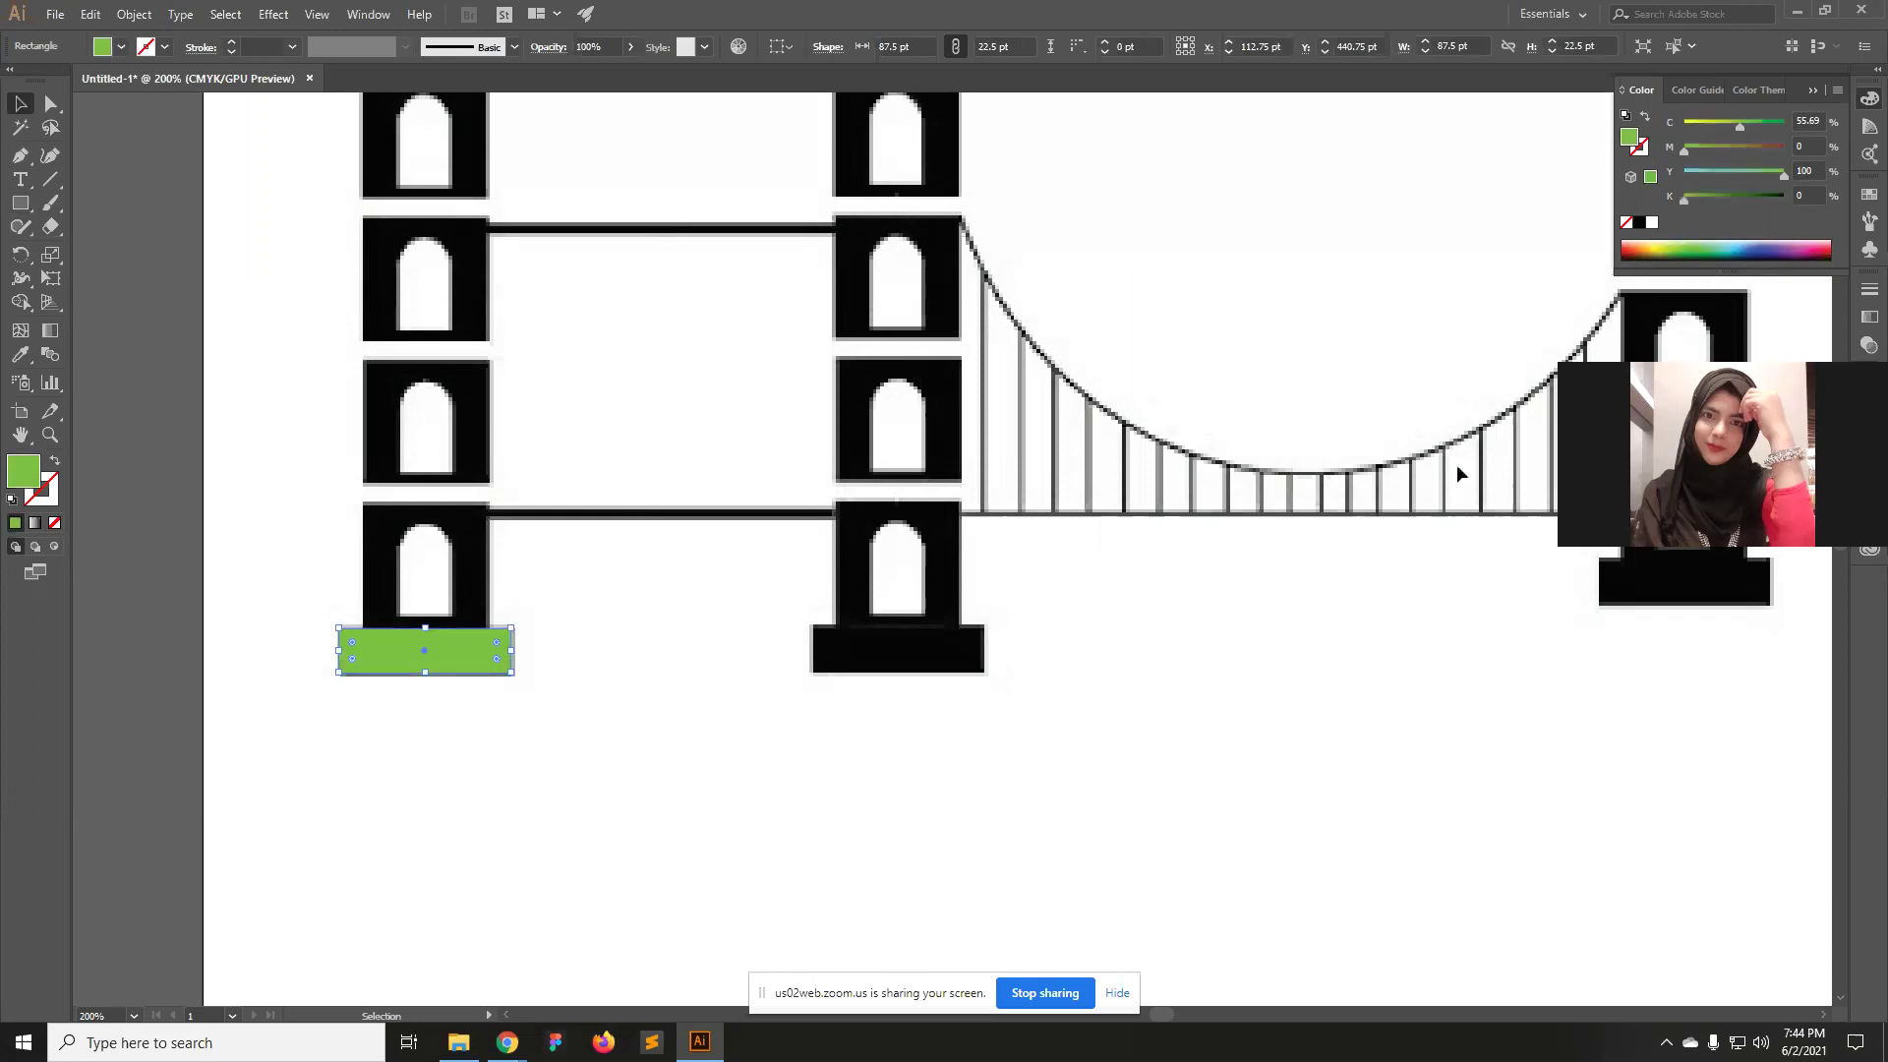
click(1690, 242)
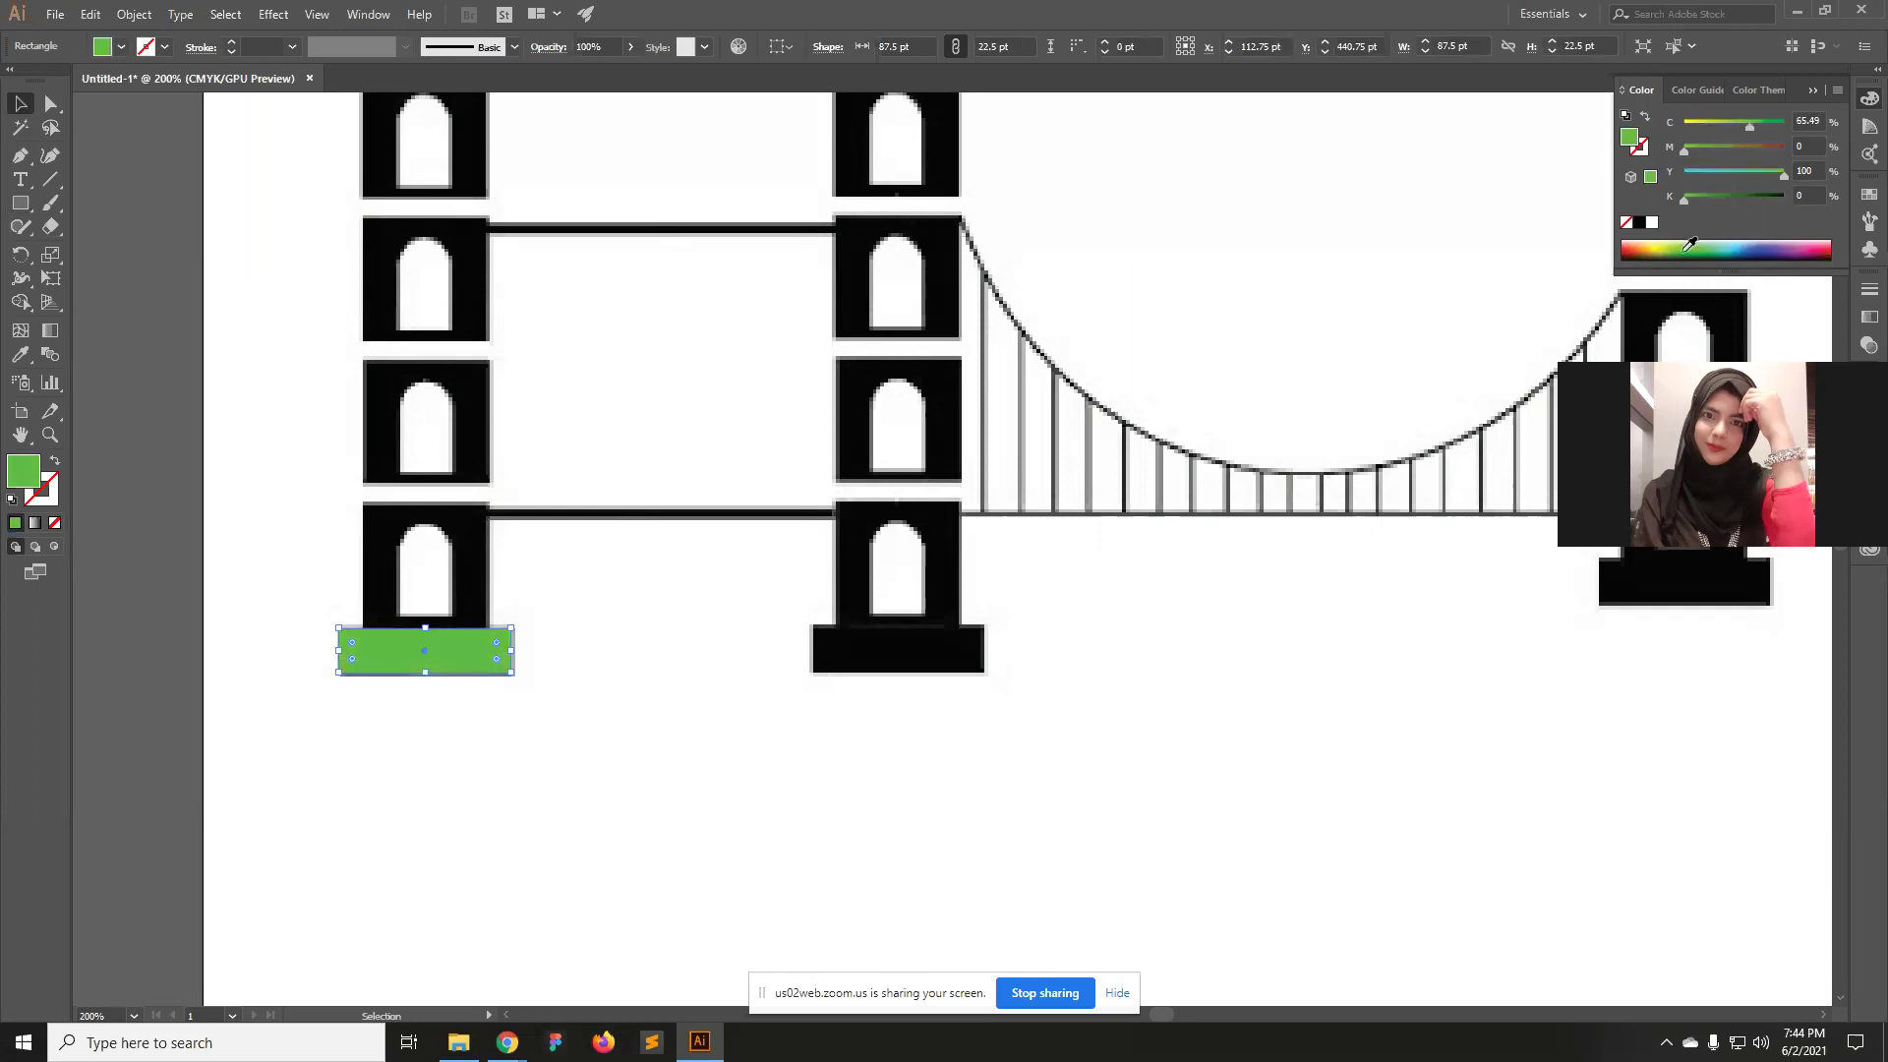
click(1690, 245)
click(710, 839)
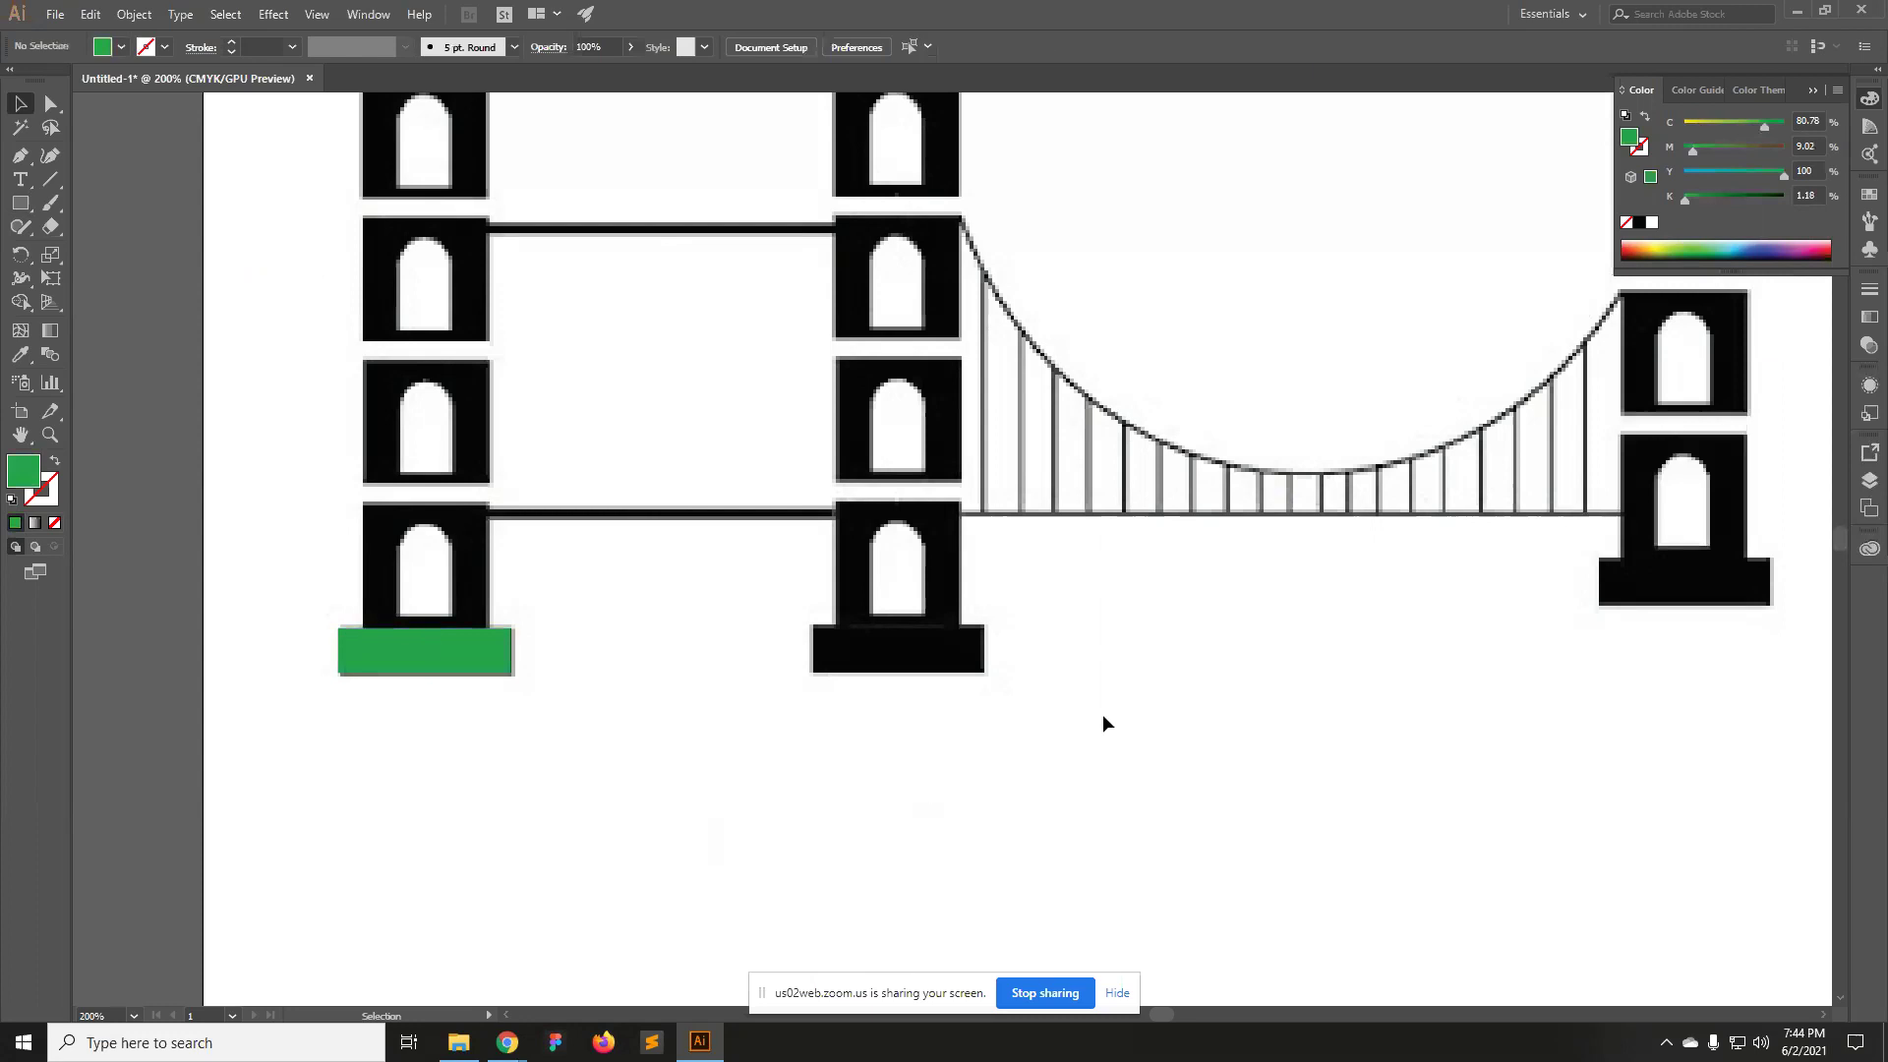
Duplicate the green base rectangle straight sideways, overlapping the original, and delete the copy.
click(422, 669)
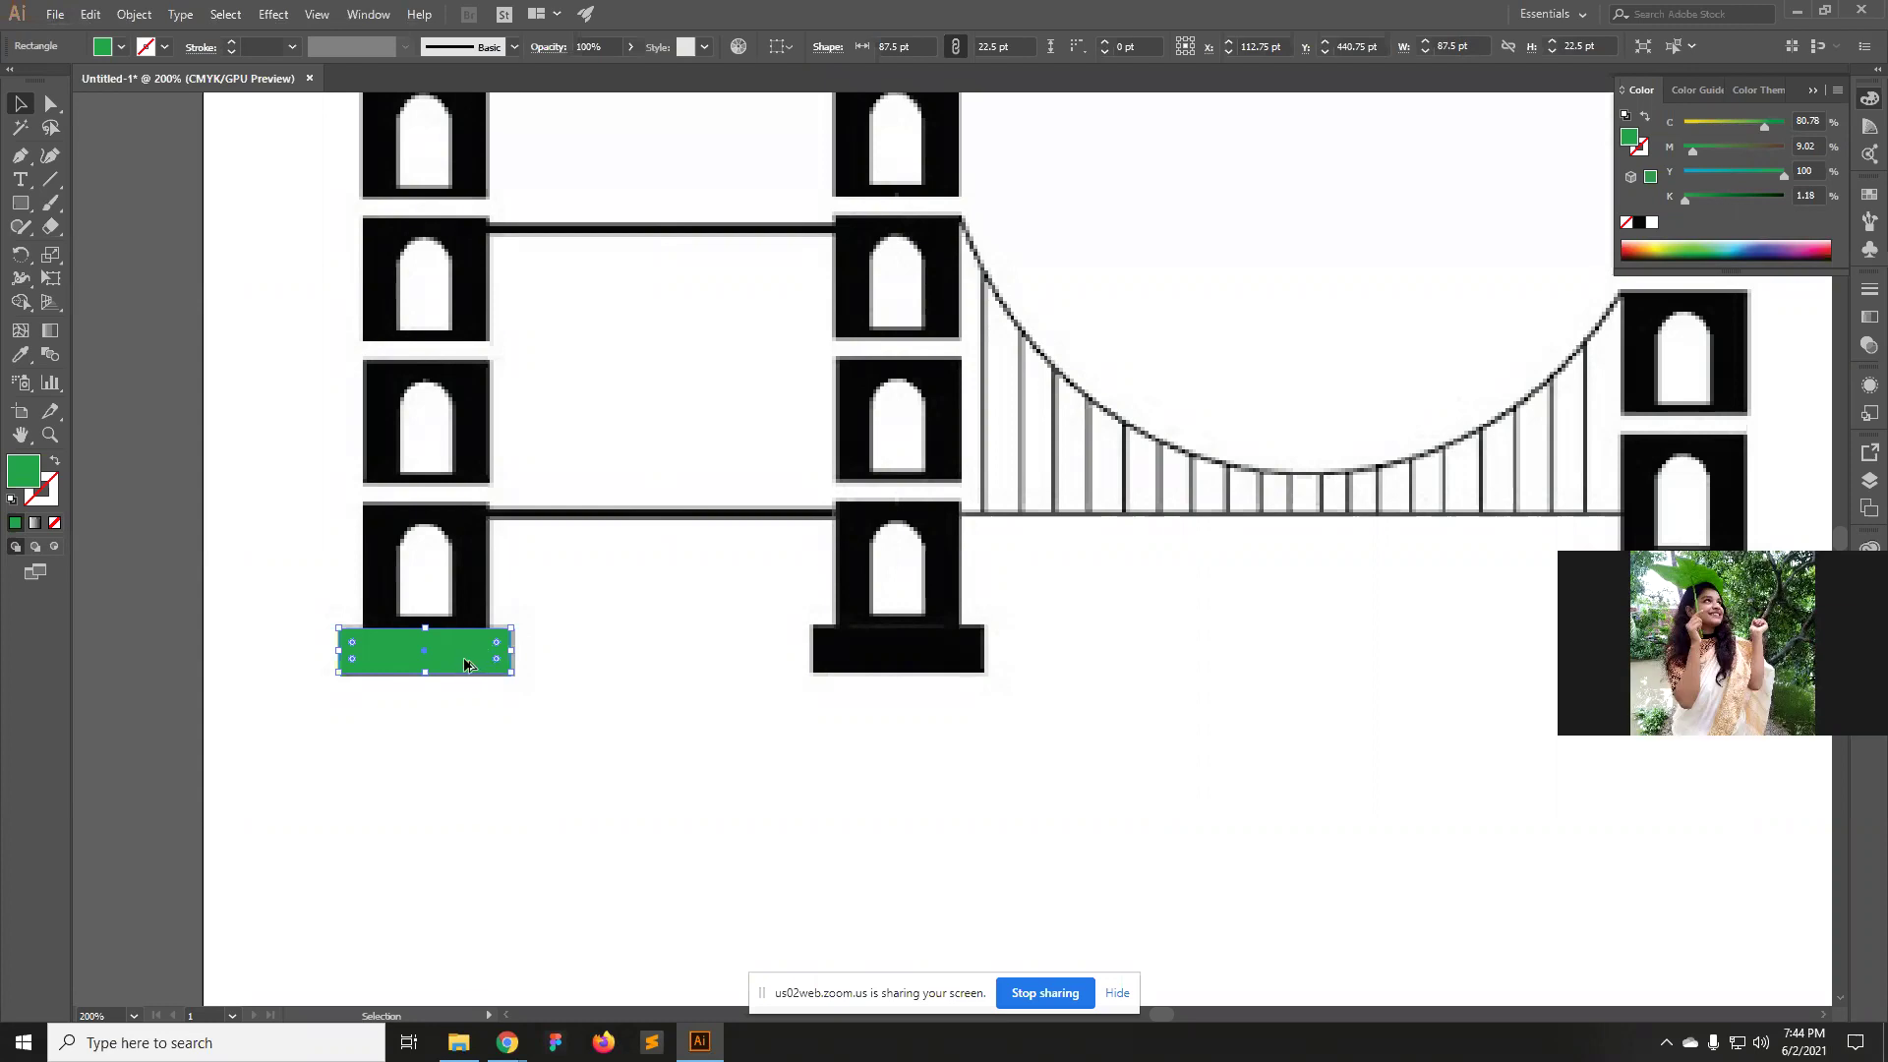
drag(464, 665, 560, 665)
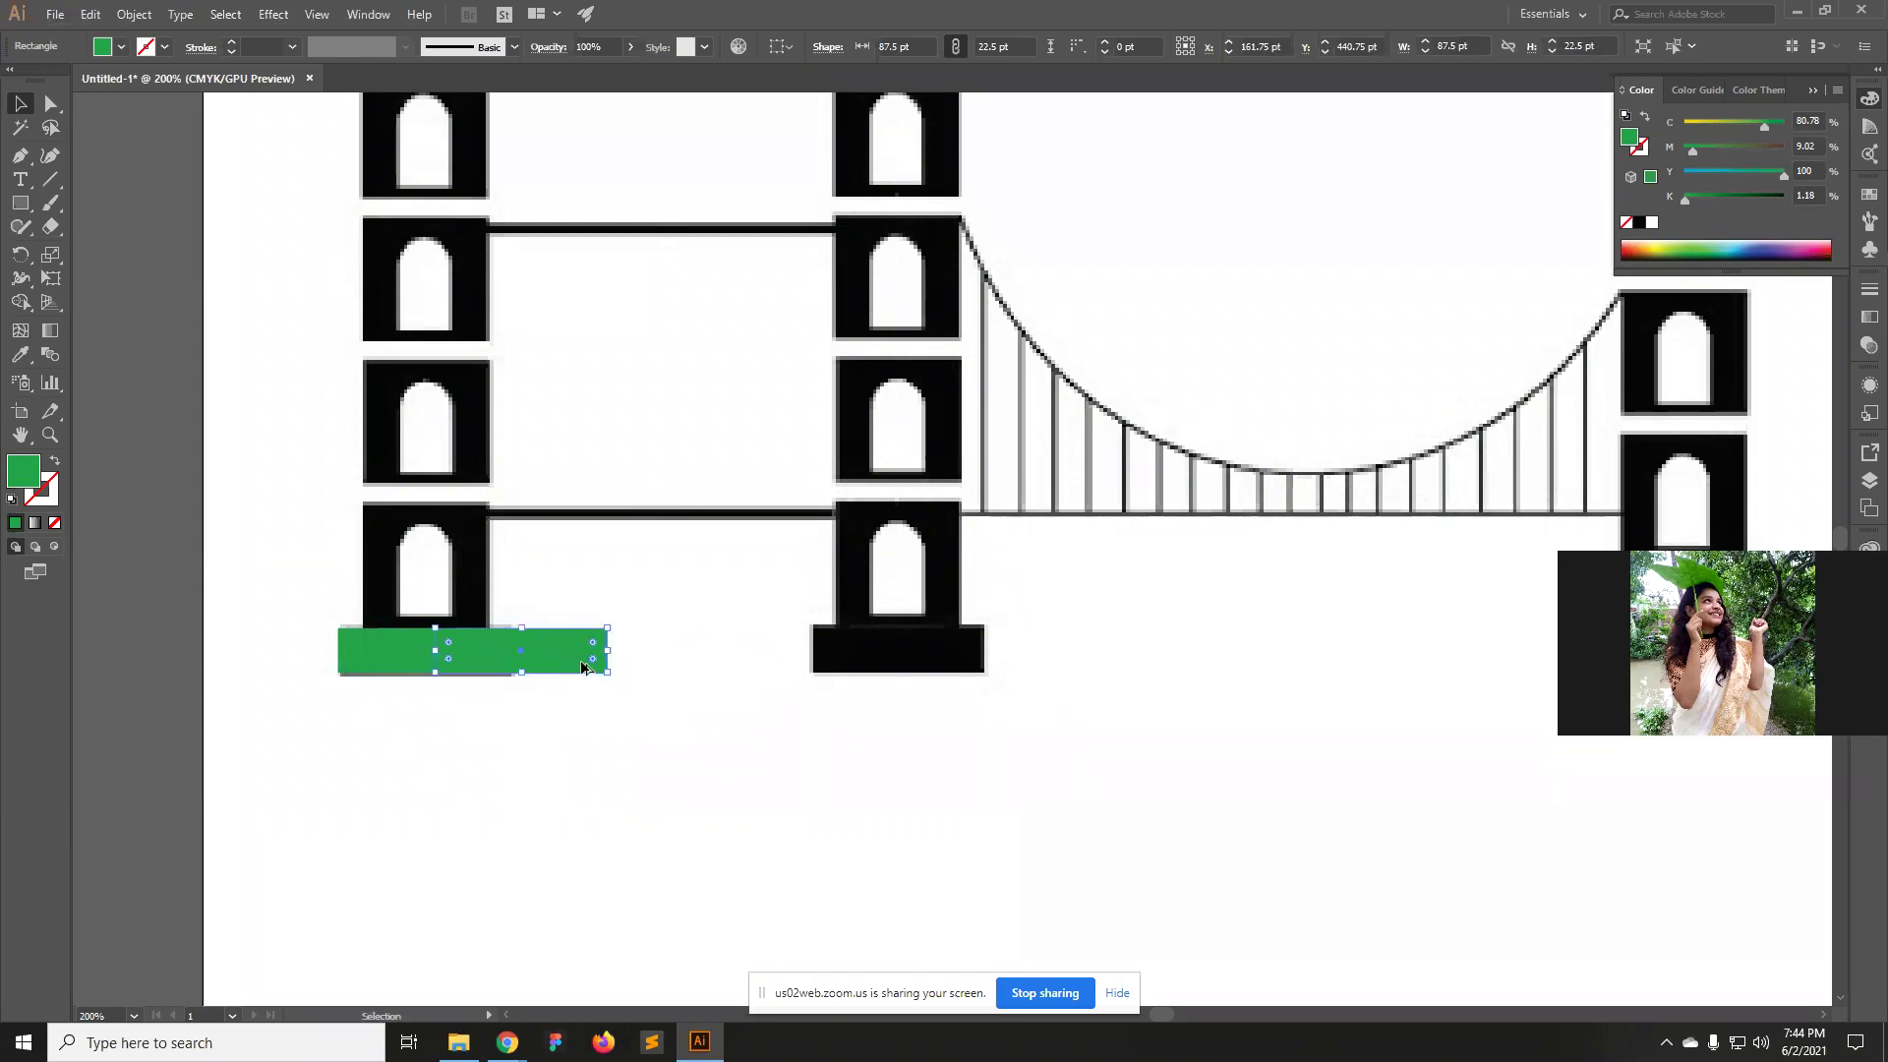
key(Delete)
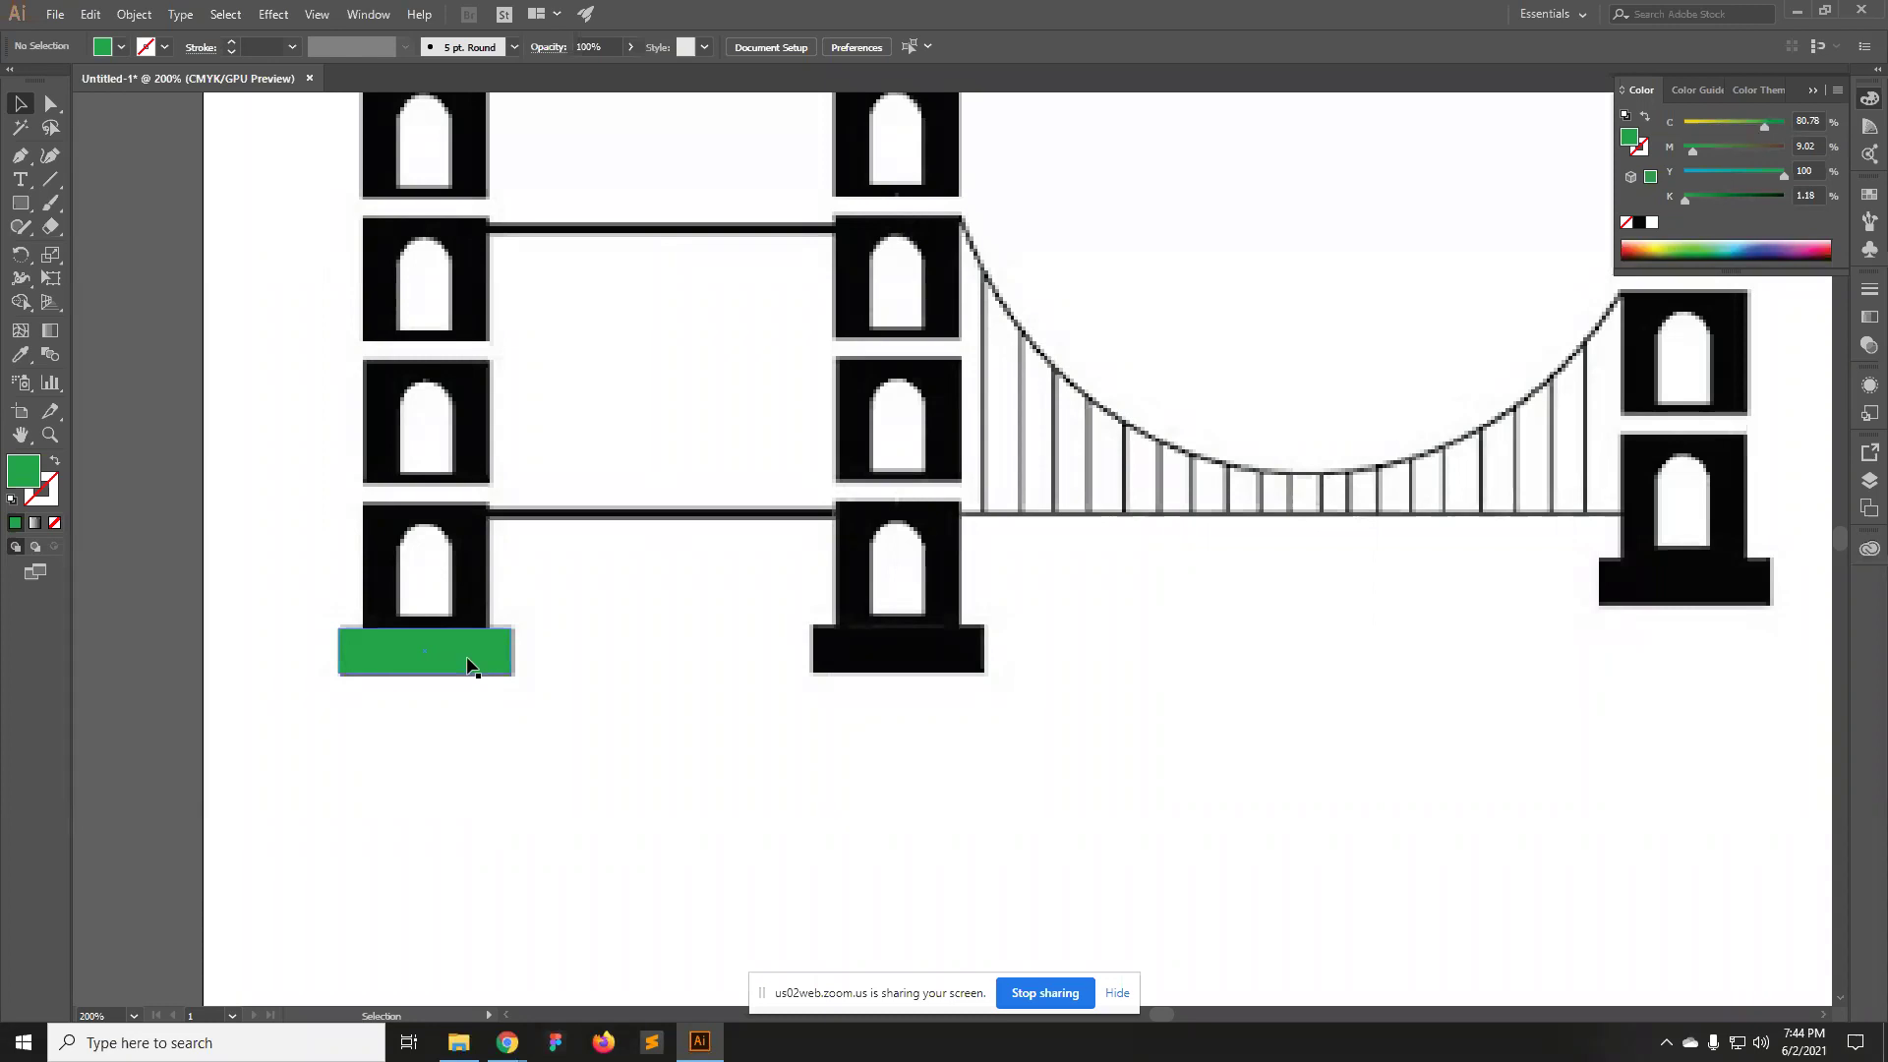
Switch to the Zoom meeting in Chrome to check the participants and chat, and return to Illustrator.
mouse_move(506, 1051)
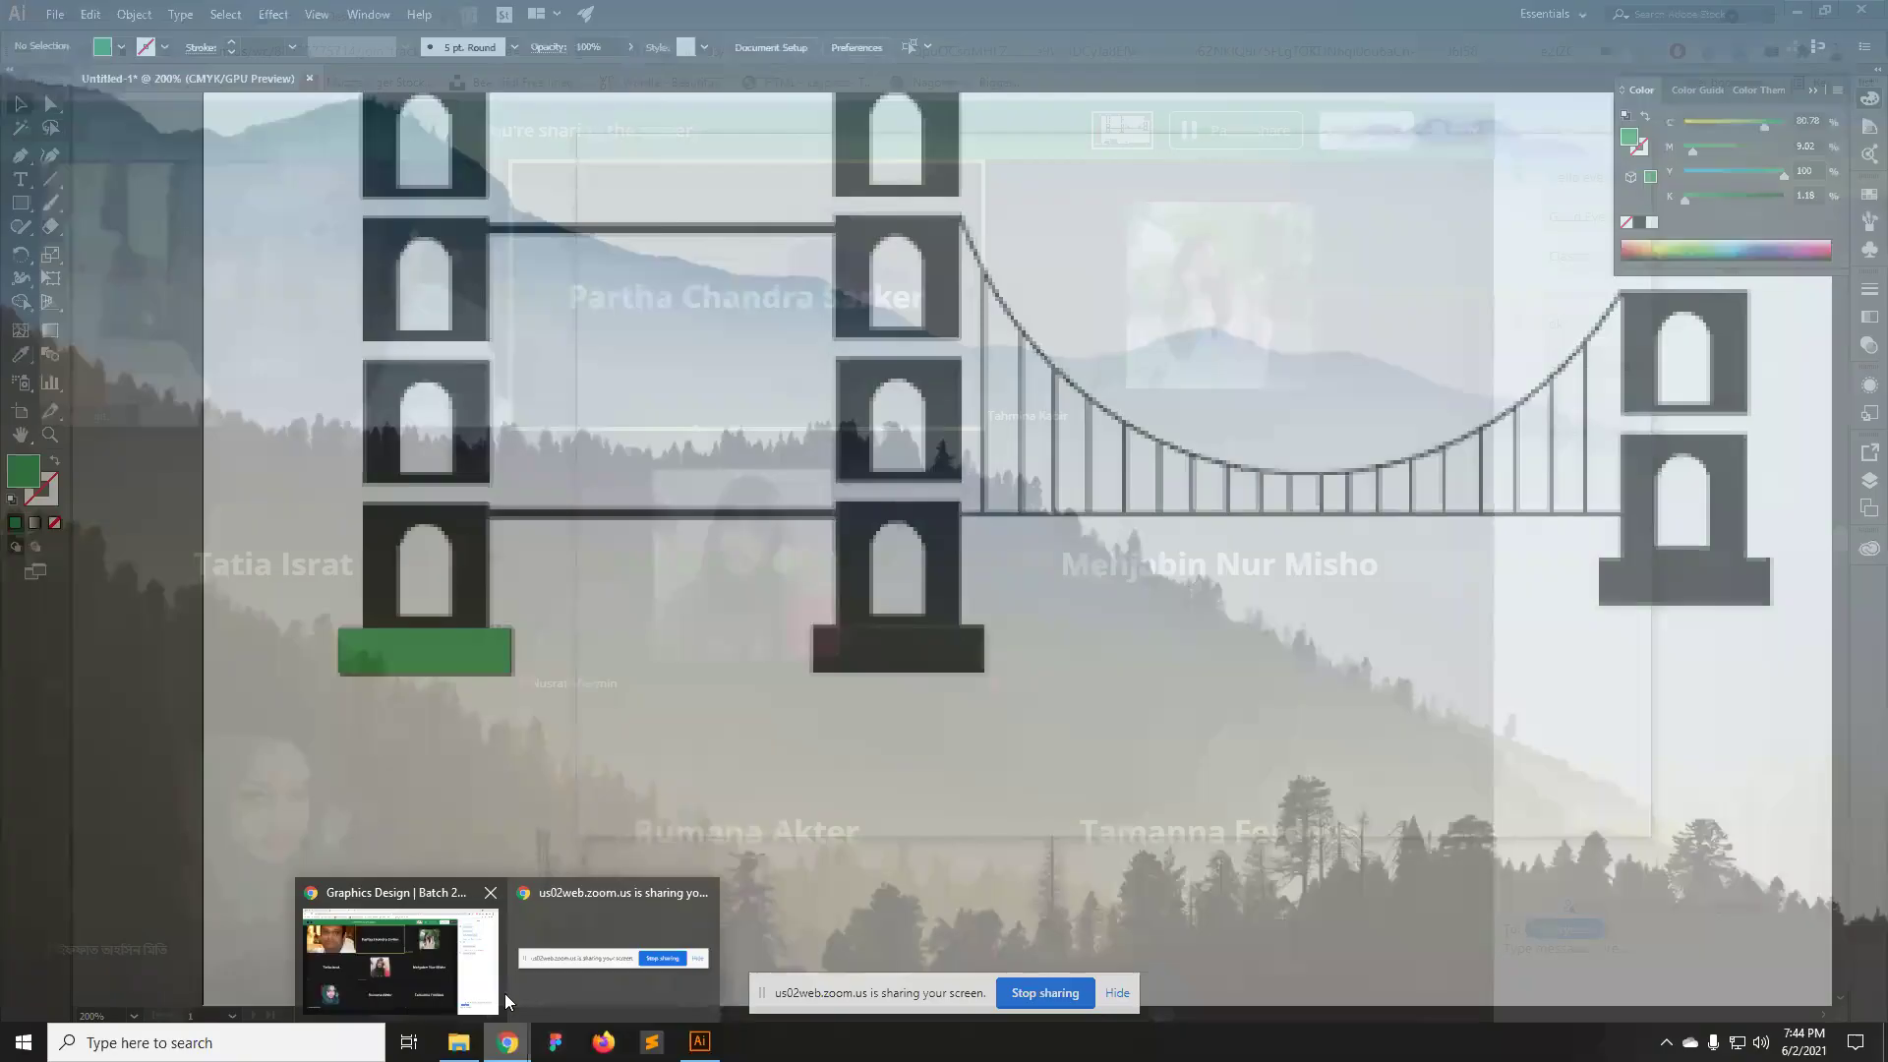
click(439, 979)
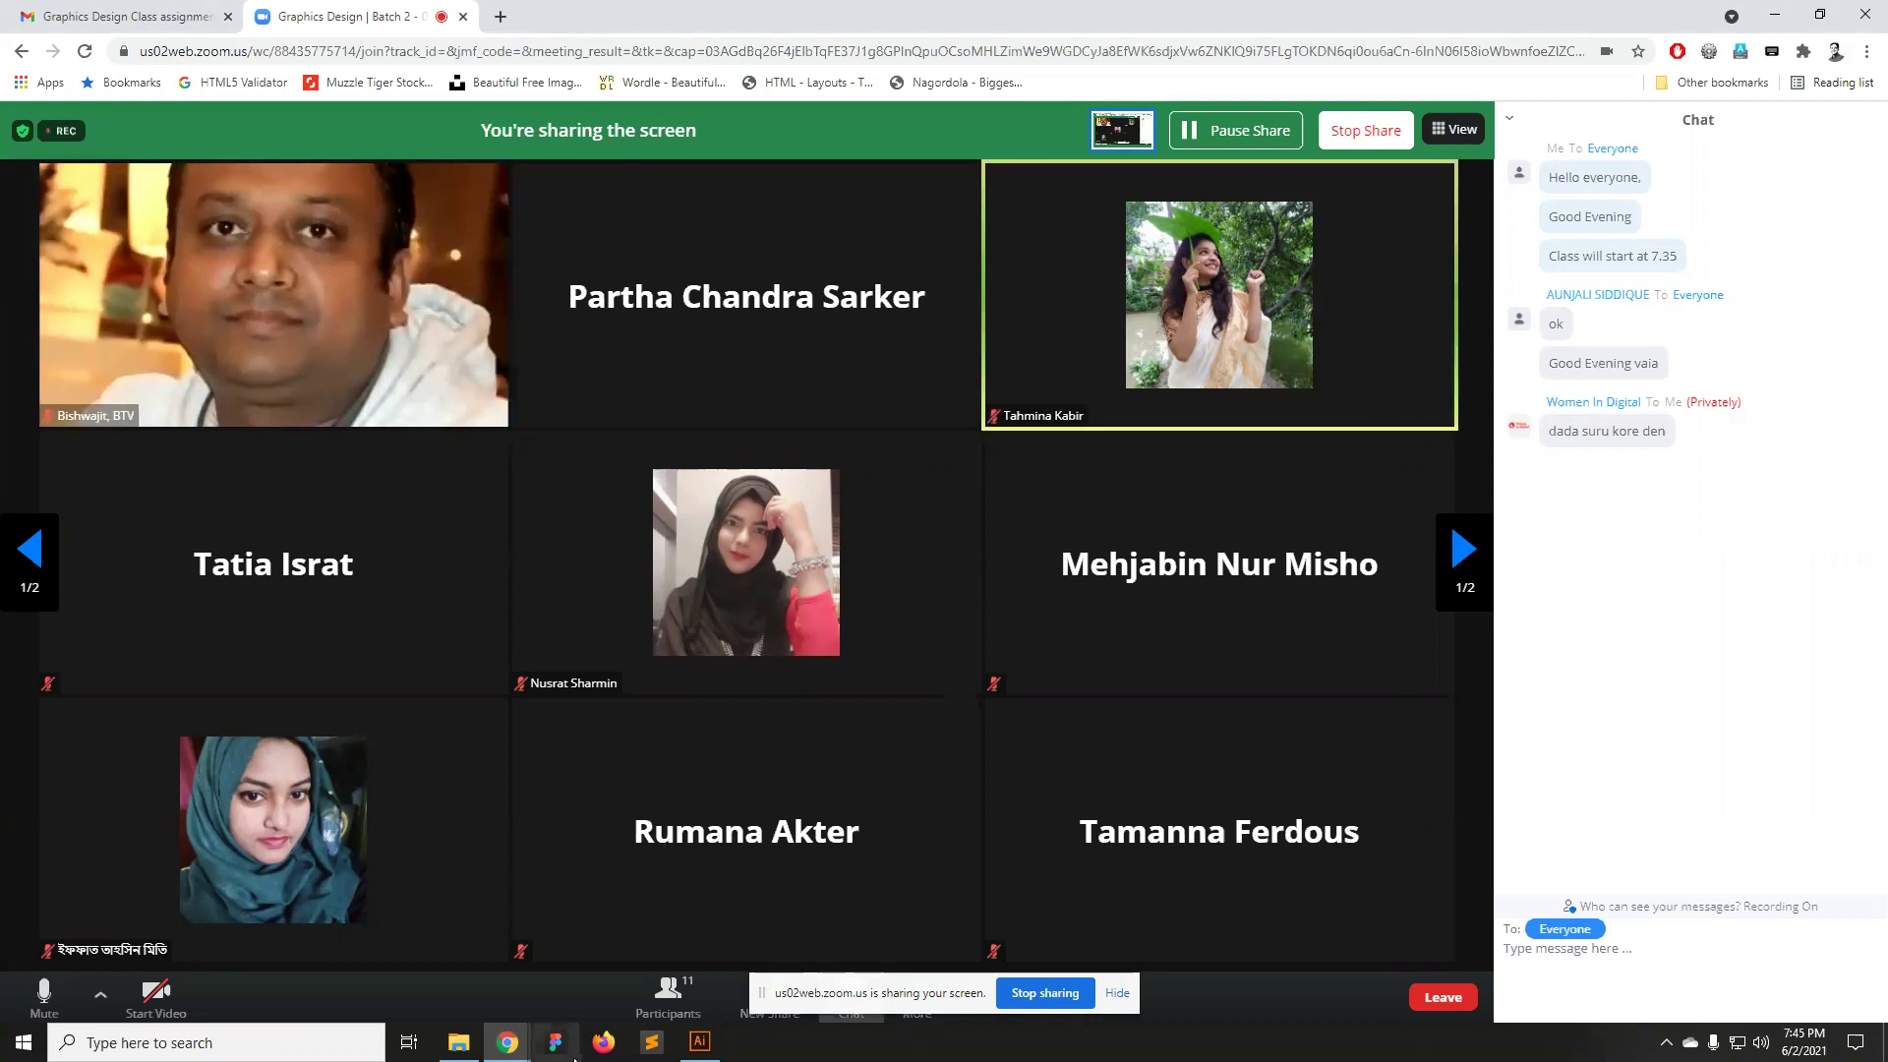
click(699, 1041)
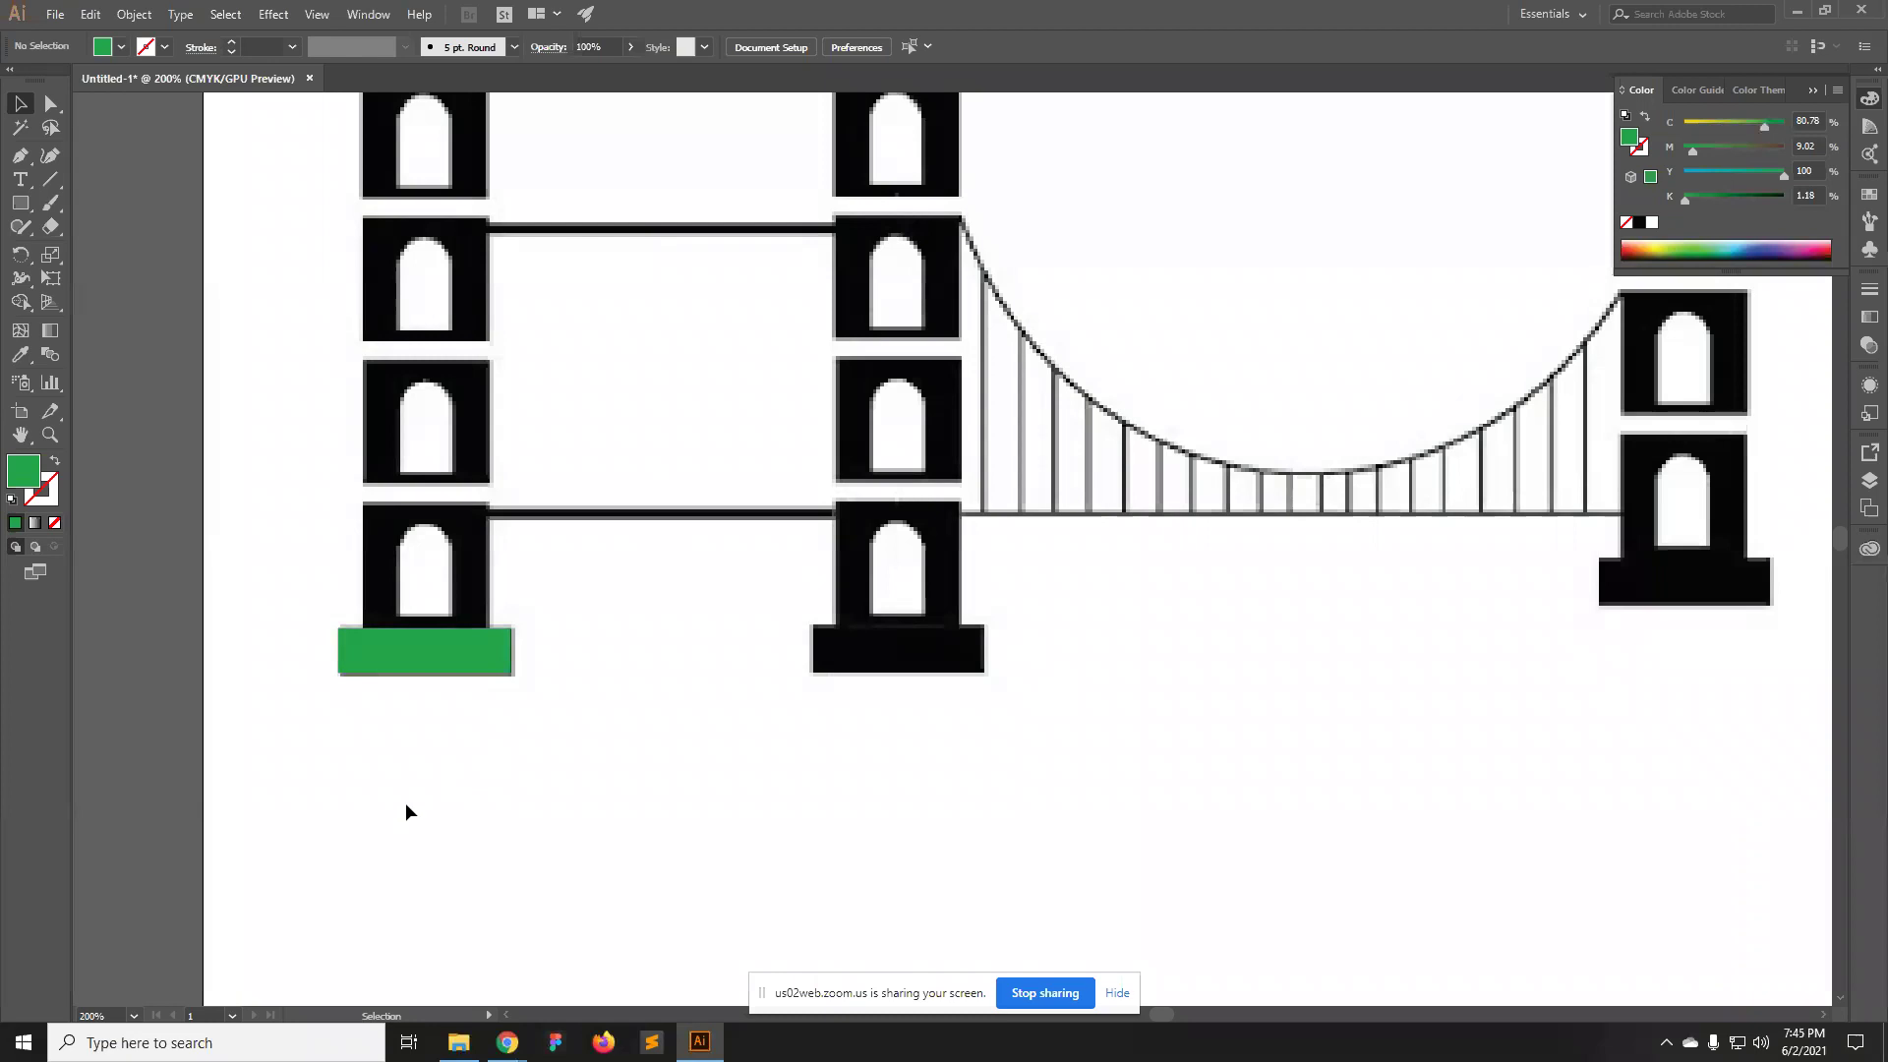
Place freehand duplicates of the green base rectangle around the leftmost tower's foot and delete them all.
click(427, 649)
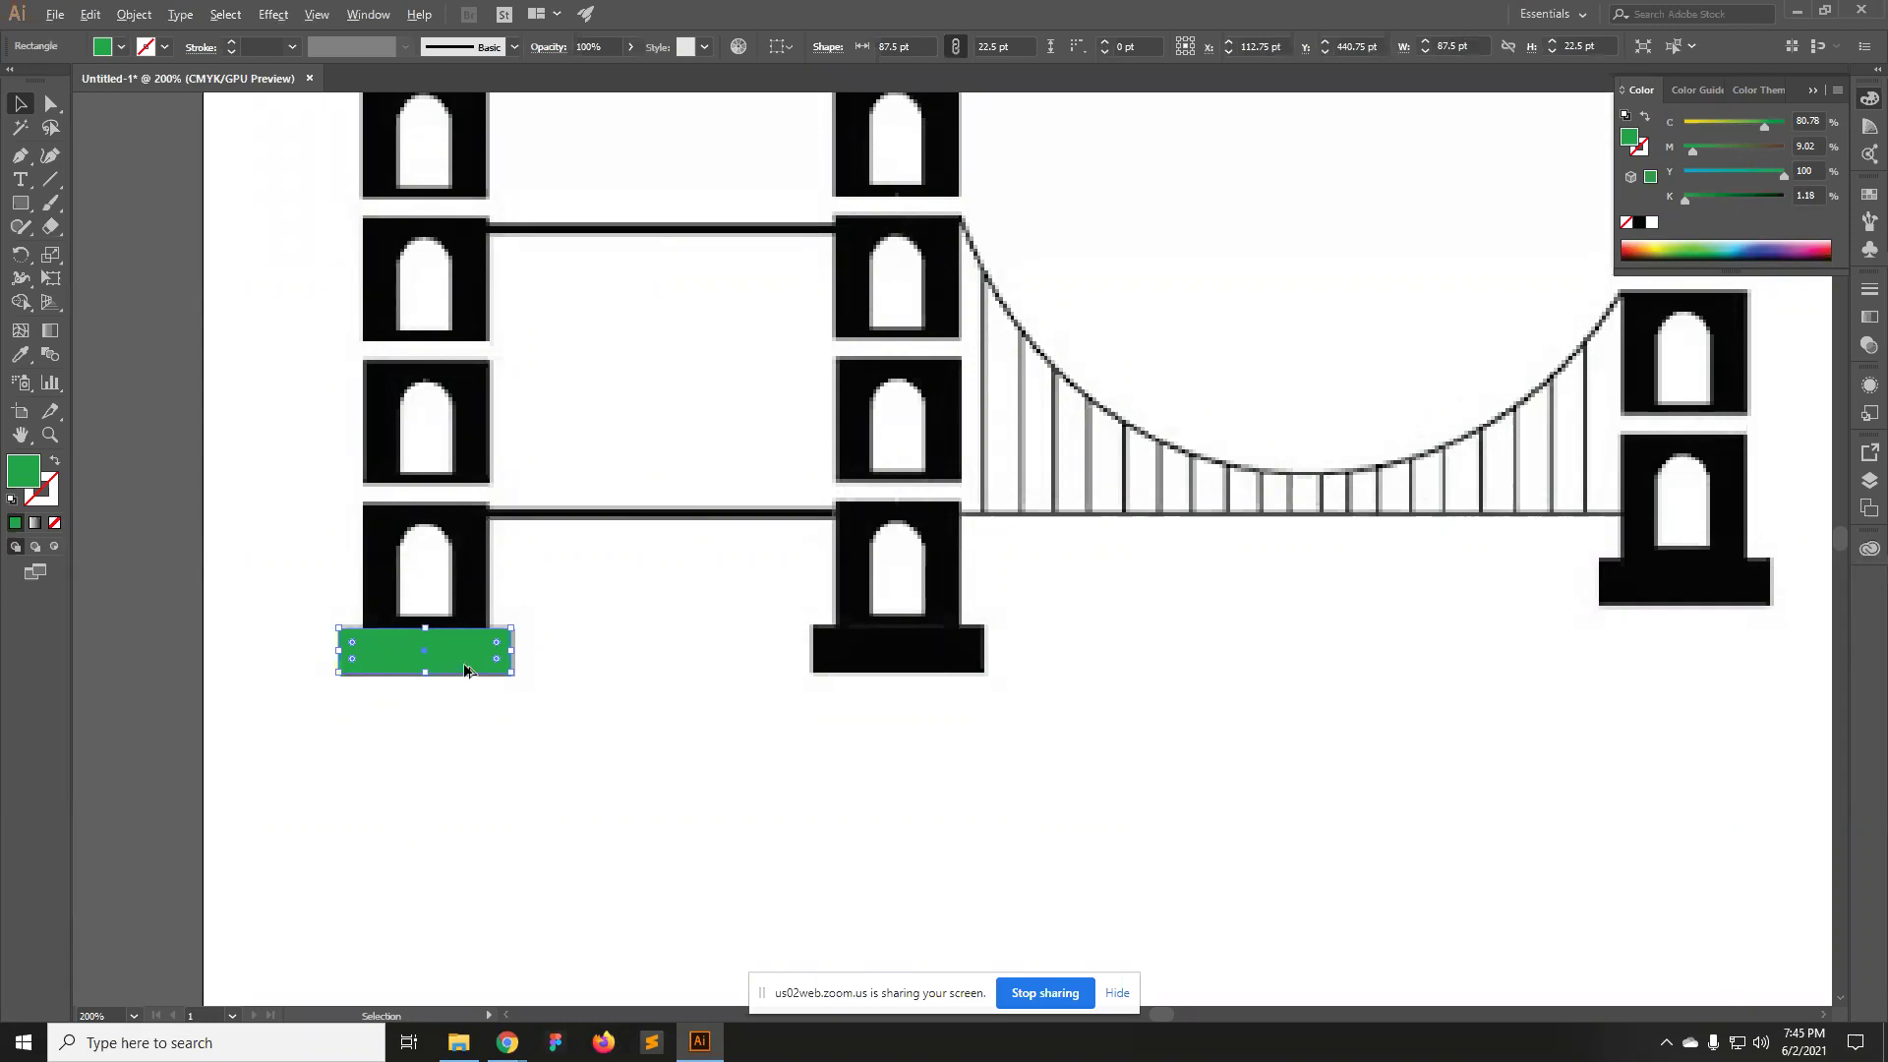
drag(470, 673, 640, 738)
key(Delete)
click(576, 637)
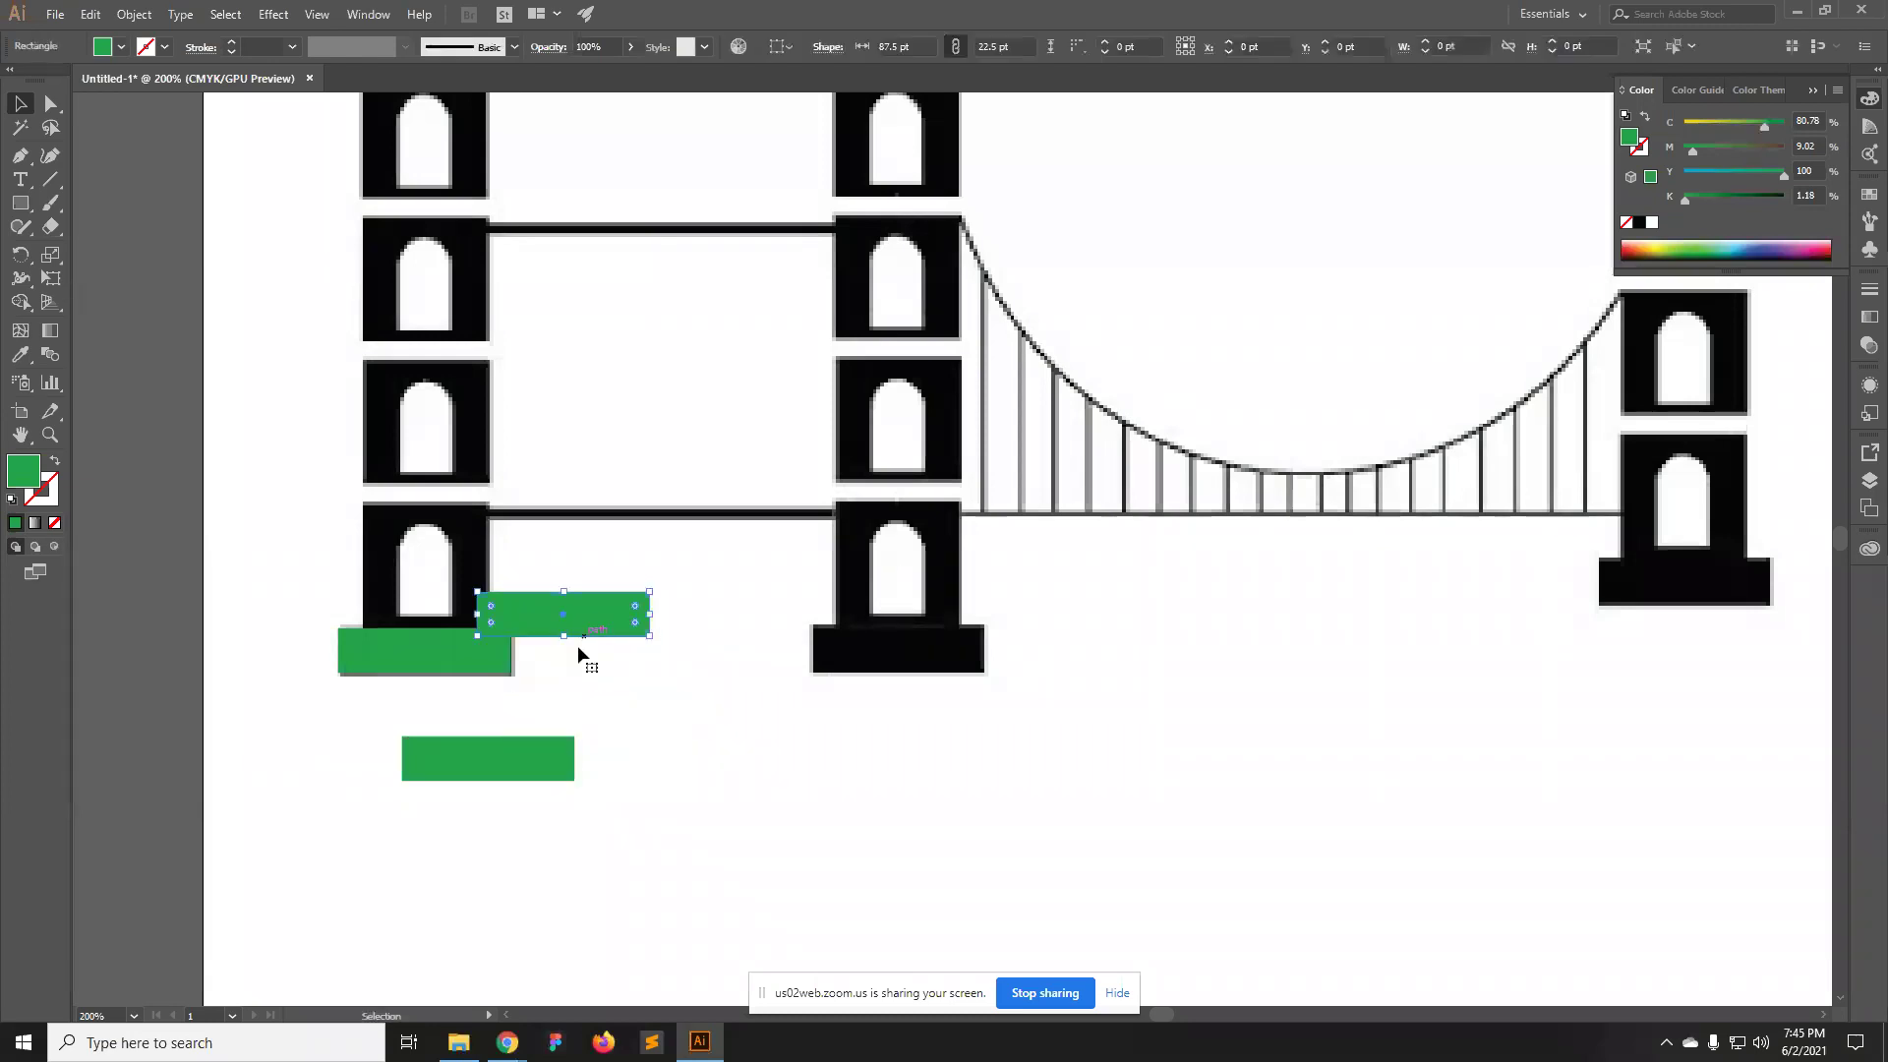
key(Delete)
click(541, 748)
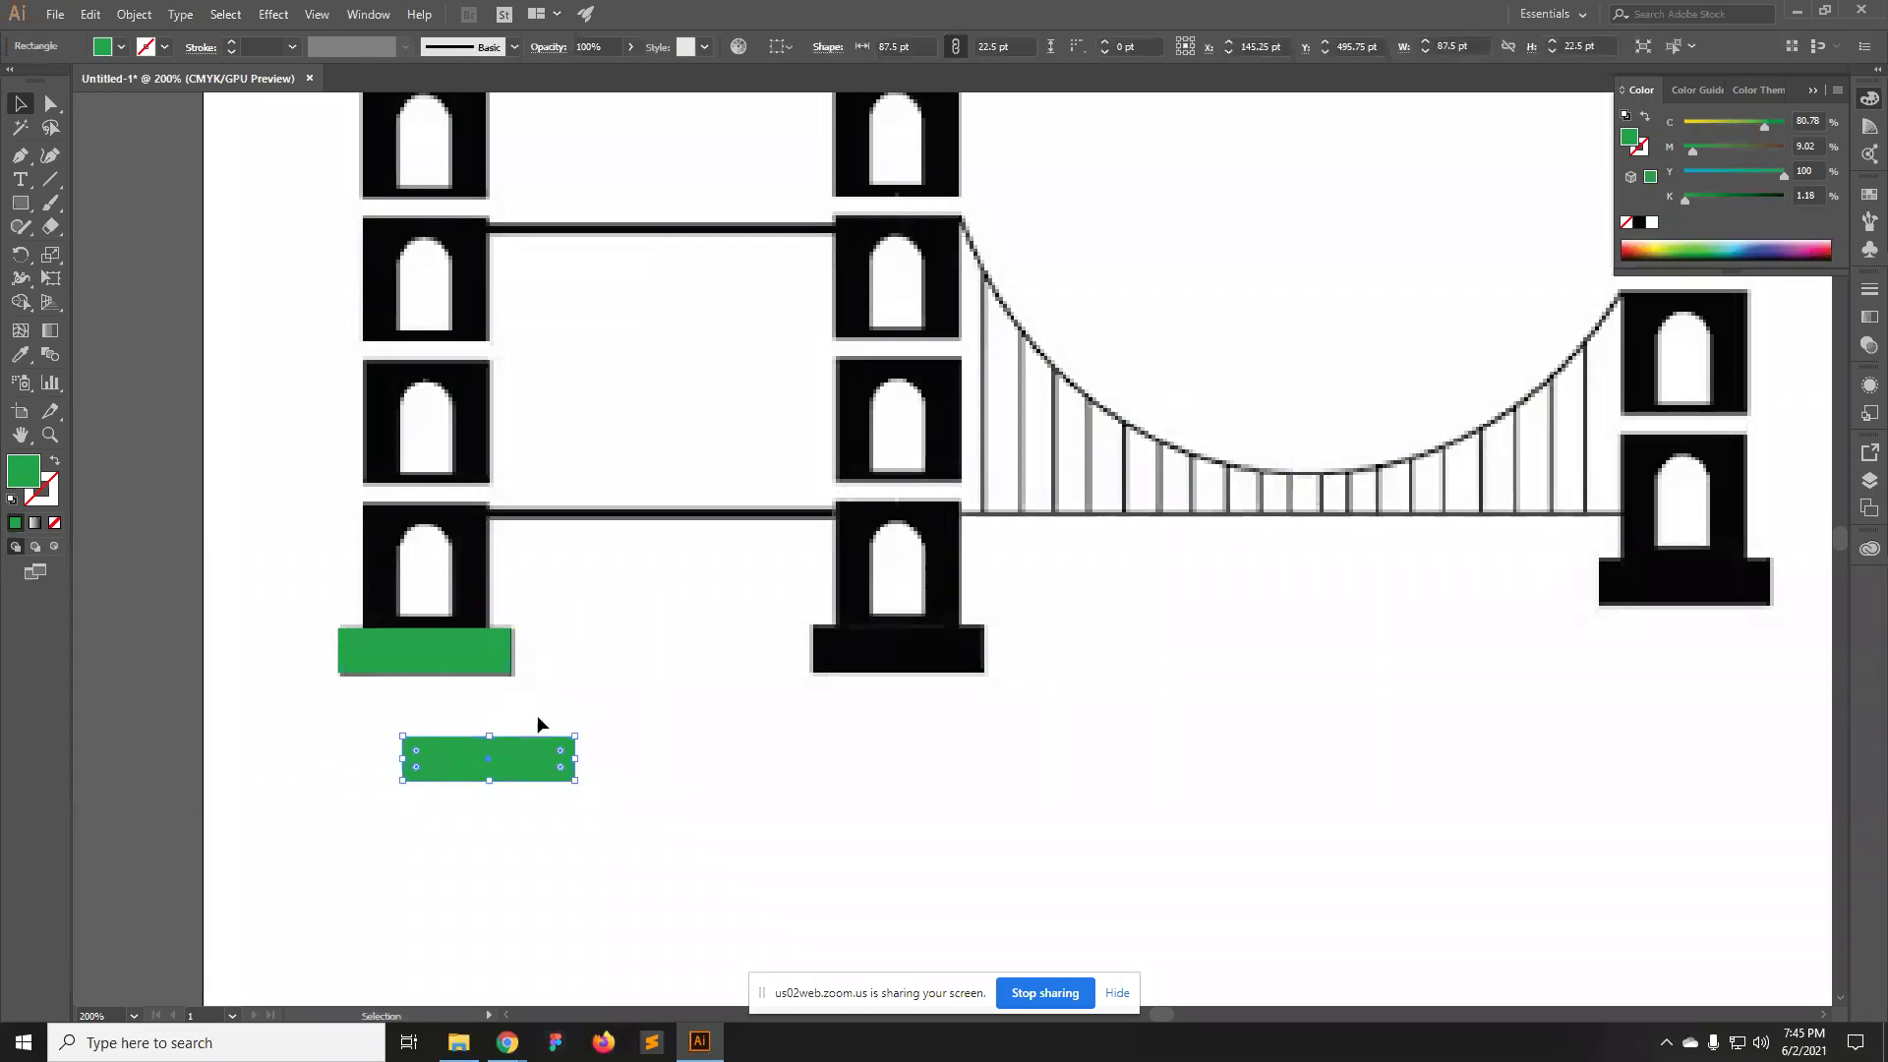
key(Delete)
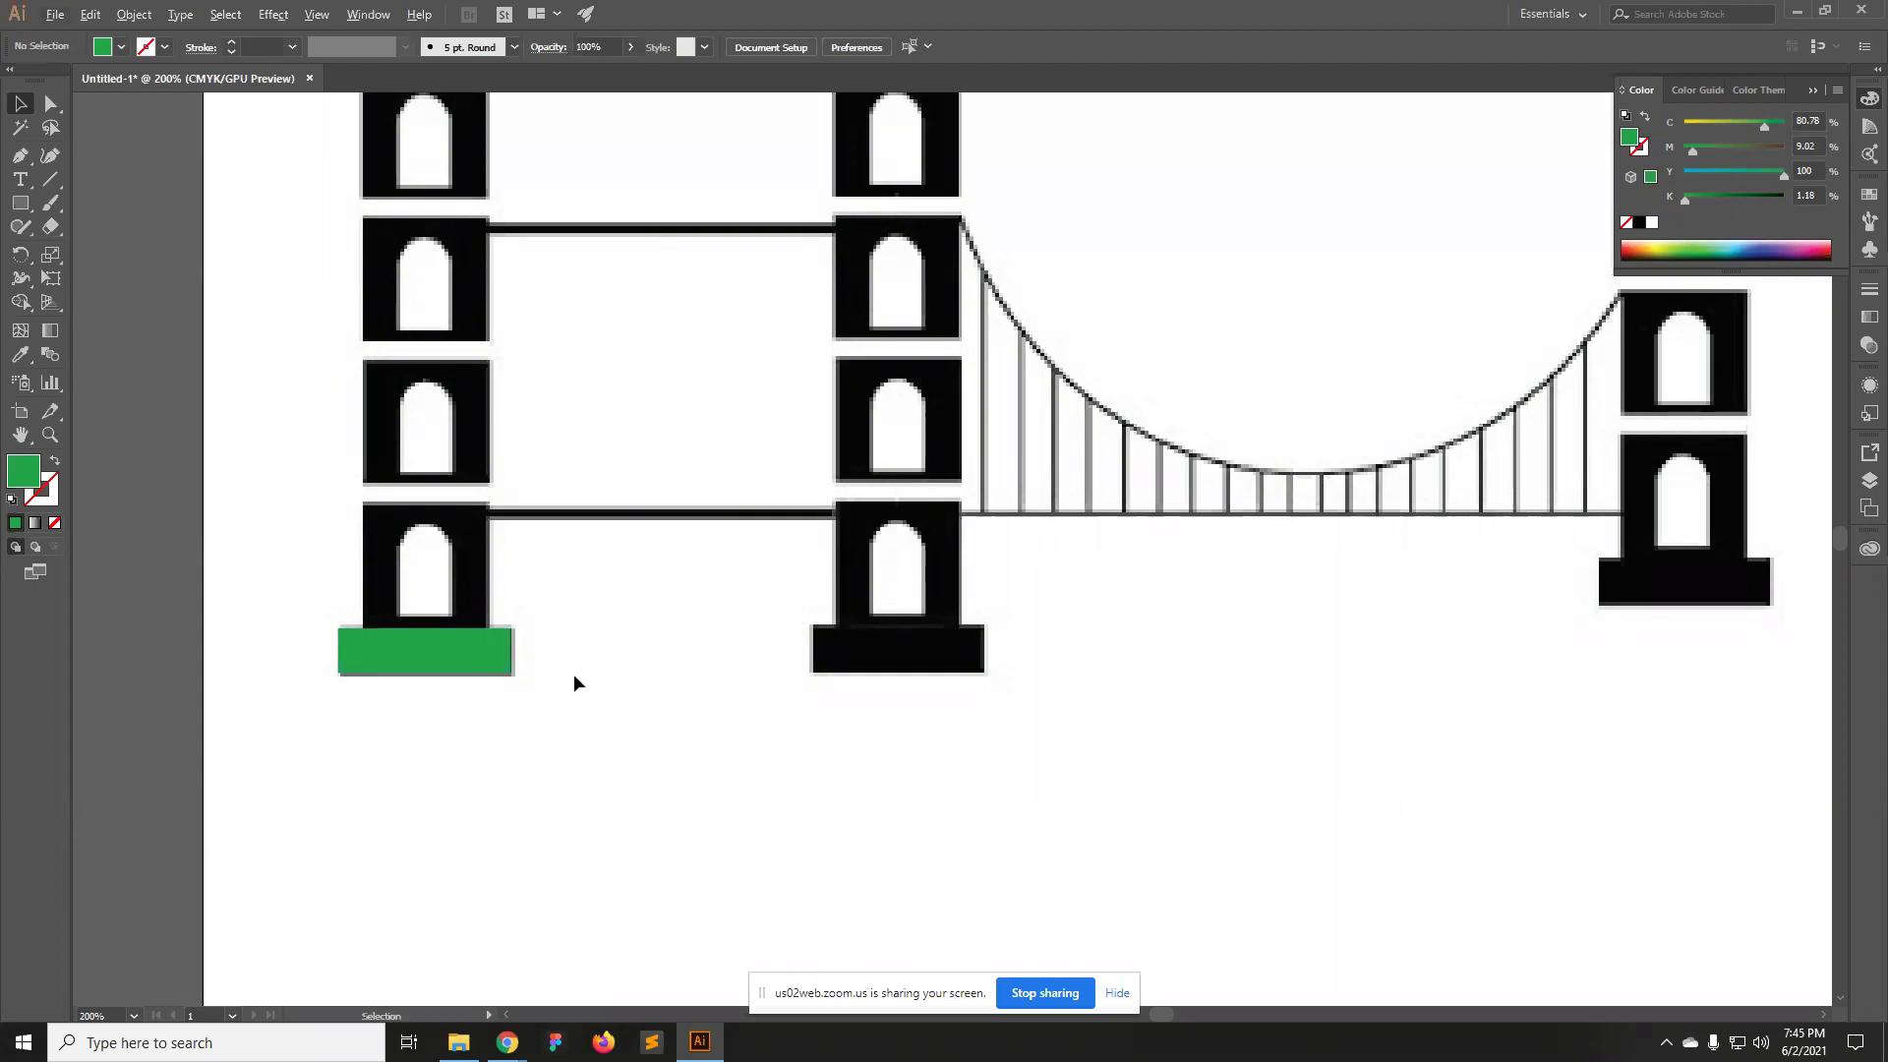
Duplicate the green base rectangle straight across onto the second tower's base at about X 353.25 pt and delete the copy.
click(441, 669)
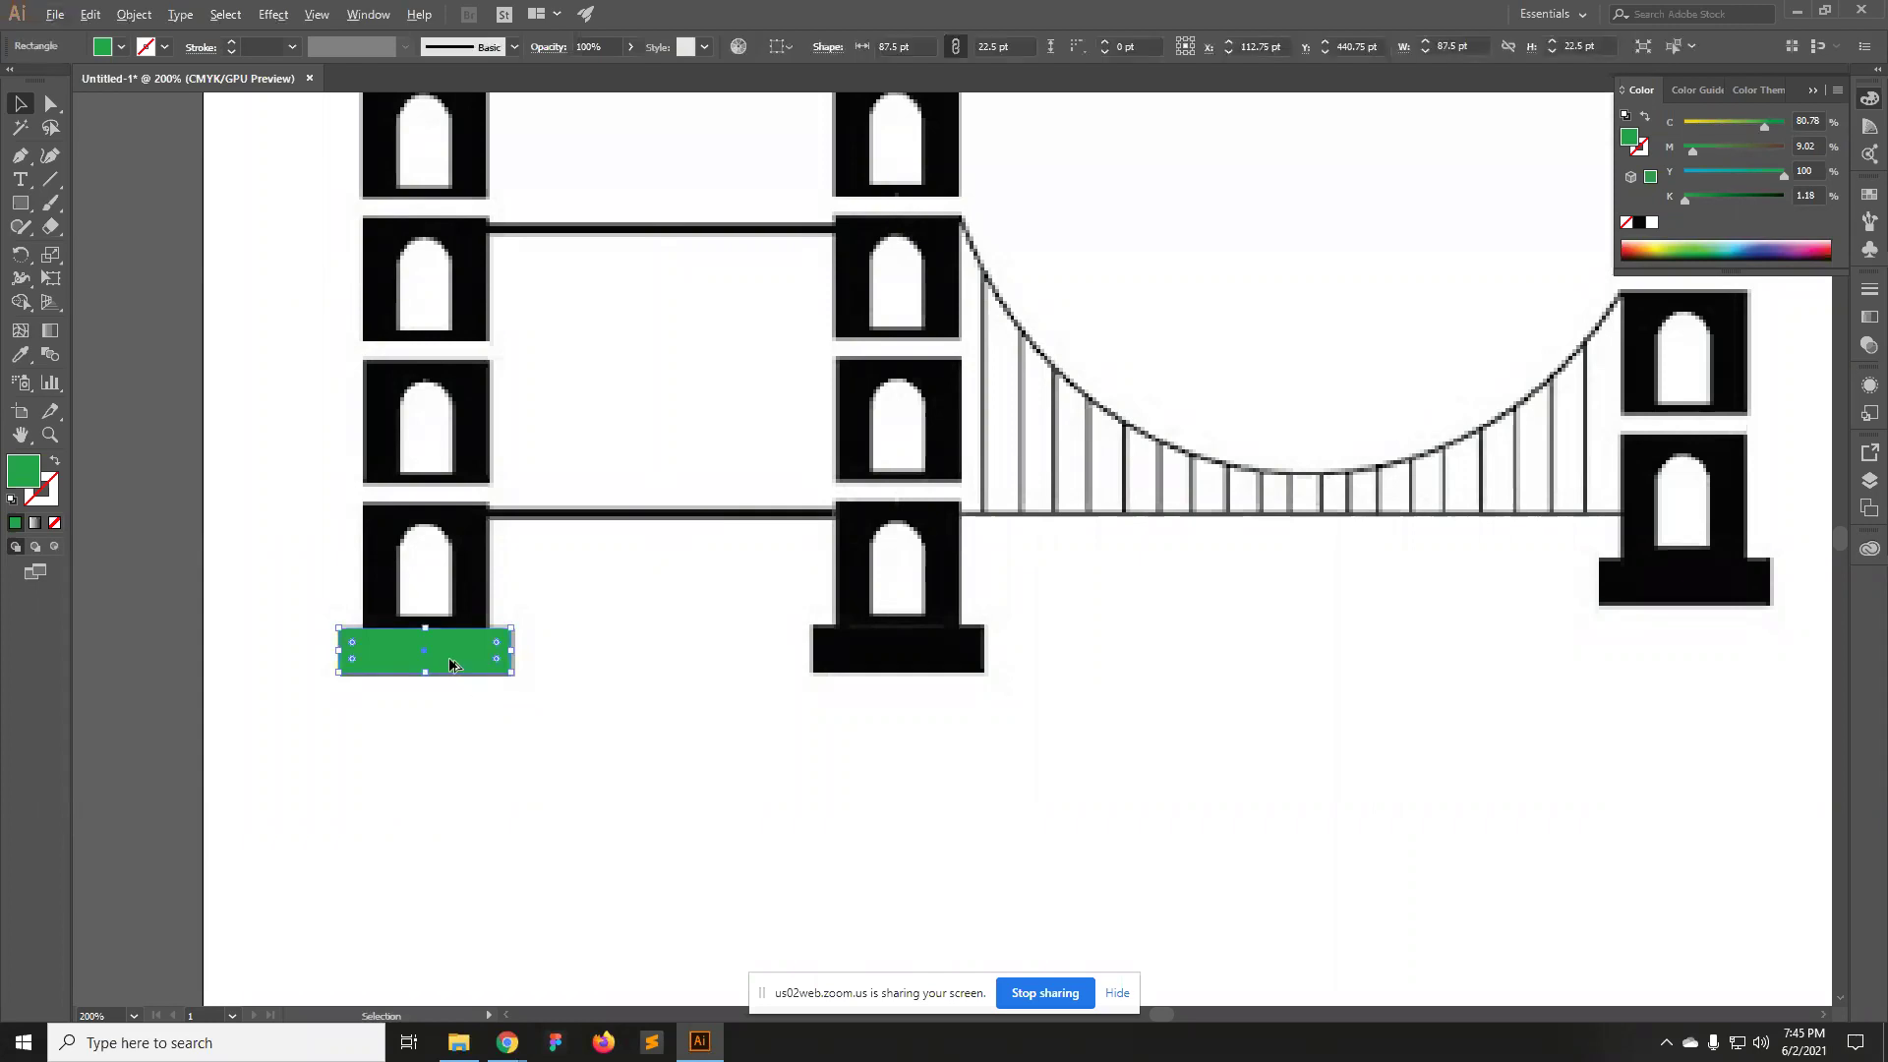
drag(451, 659, 925, 680)
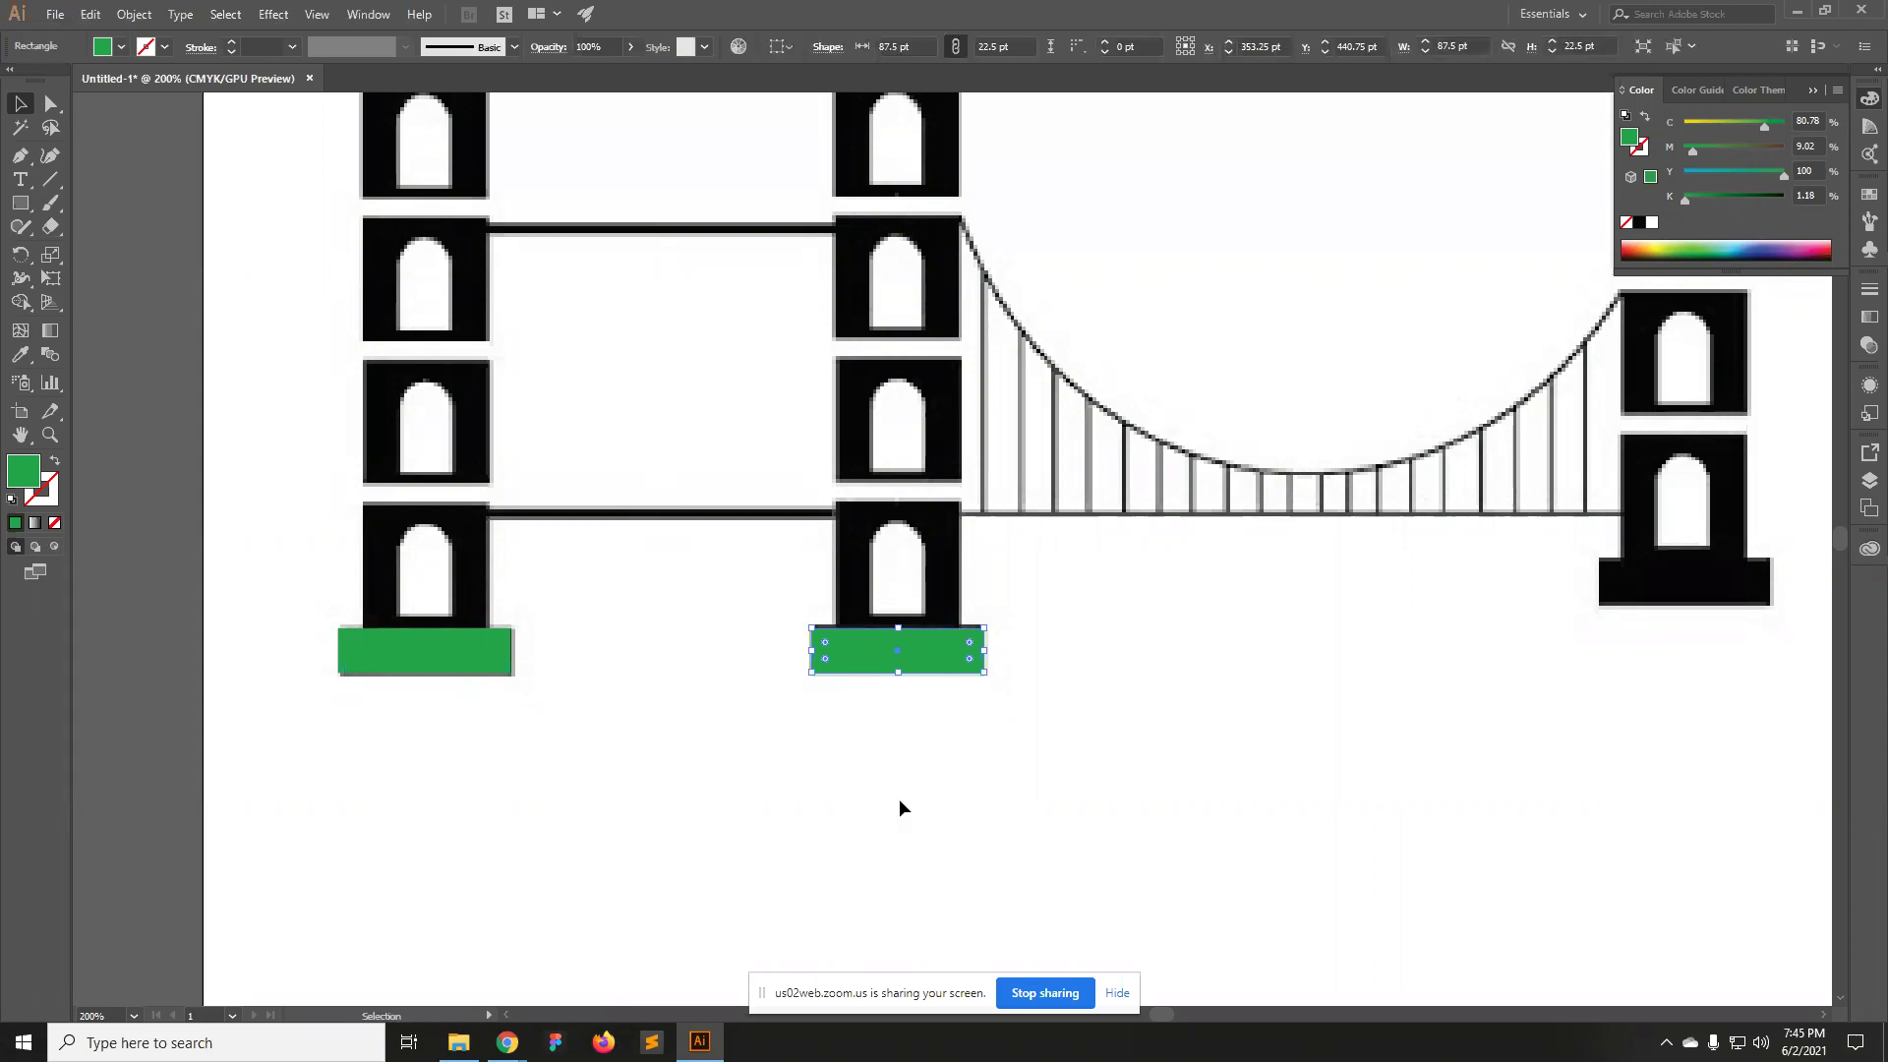
key(Delete)
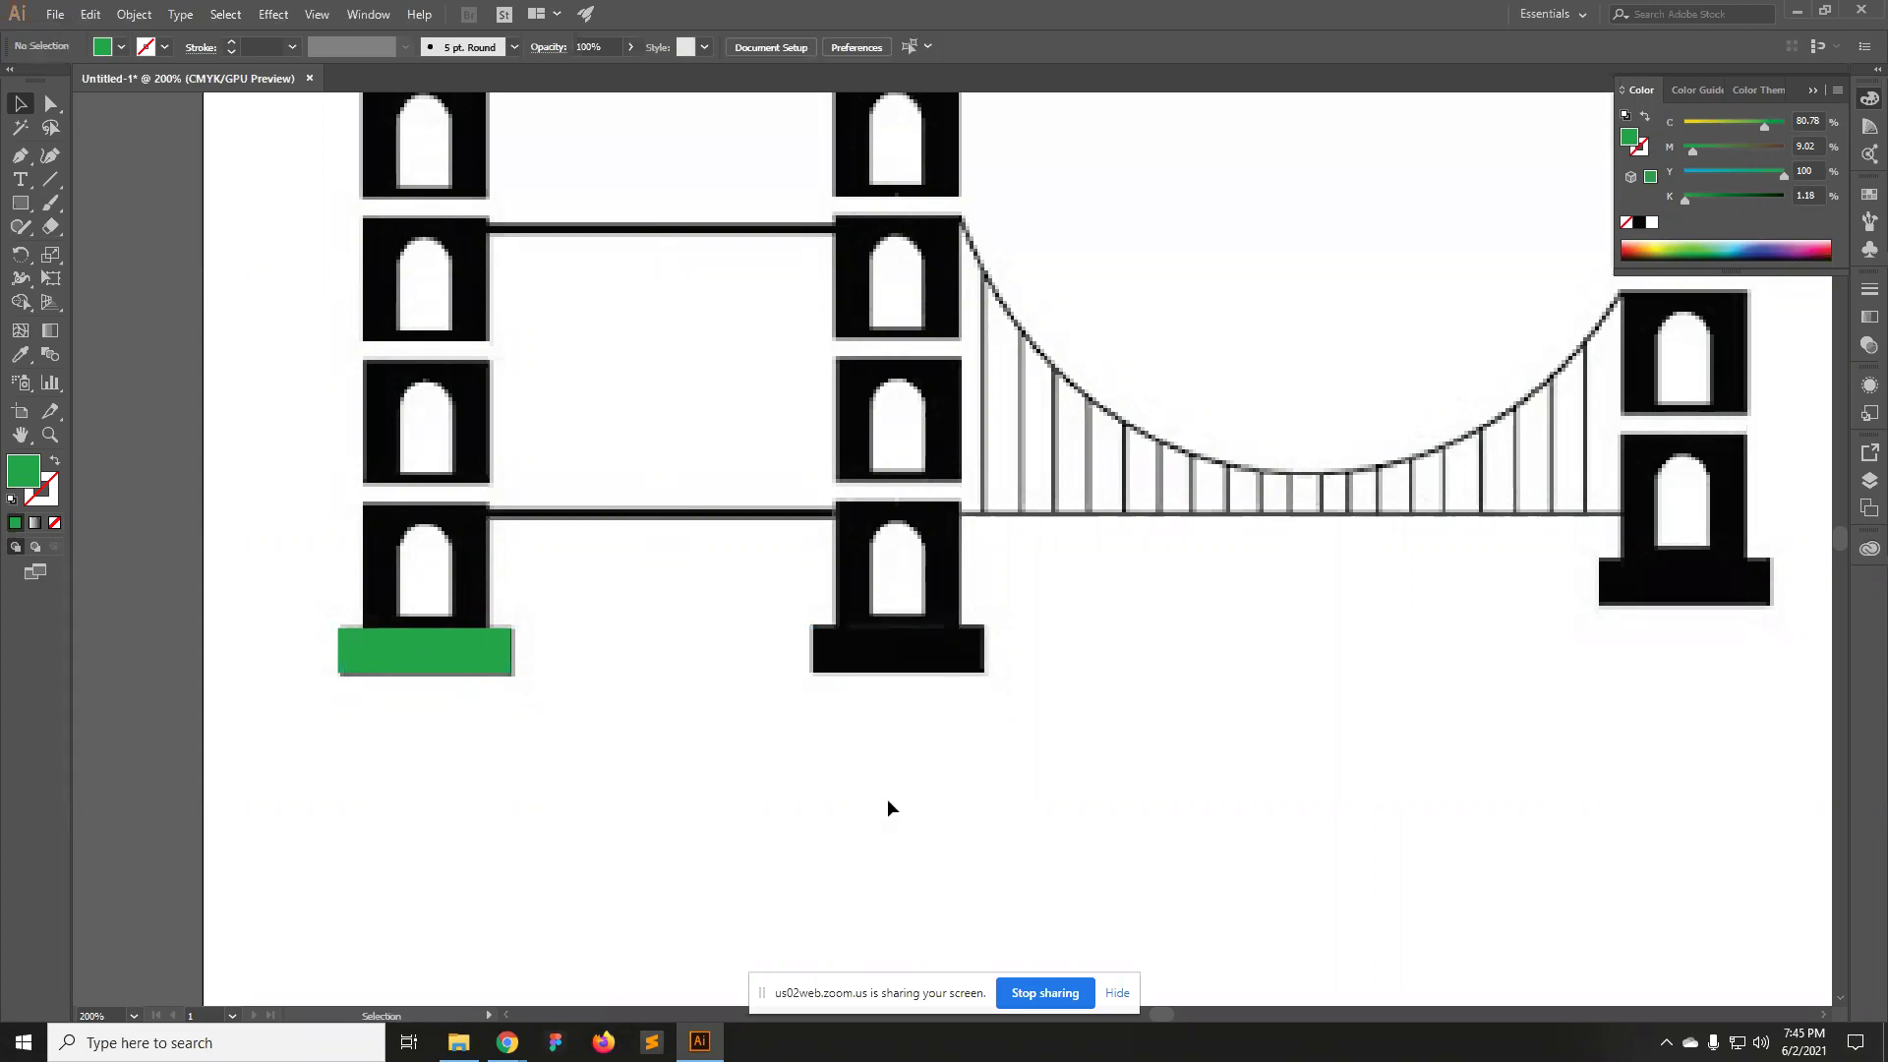
Draw a green rectangle over the lowest block of the leftmost tower, directly above its base, and deselect it.
key(space)
drag(691, 574, 750, 758)
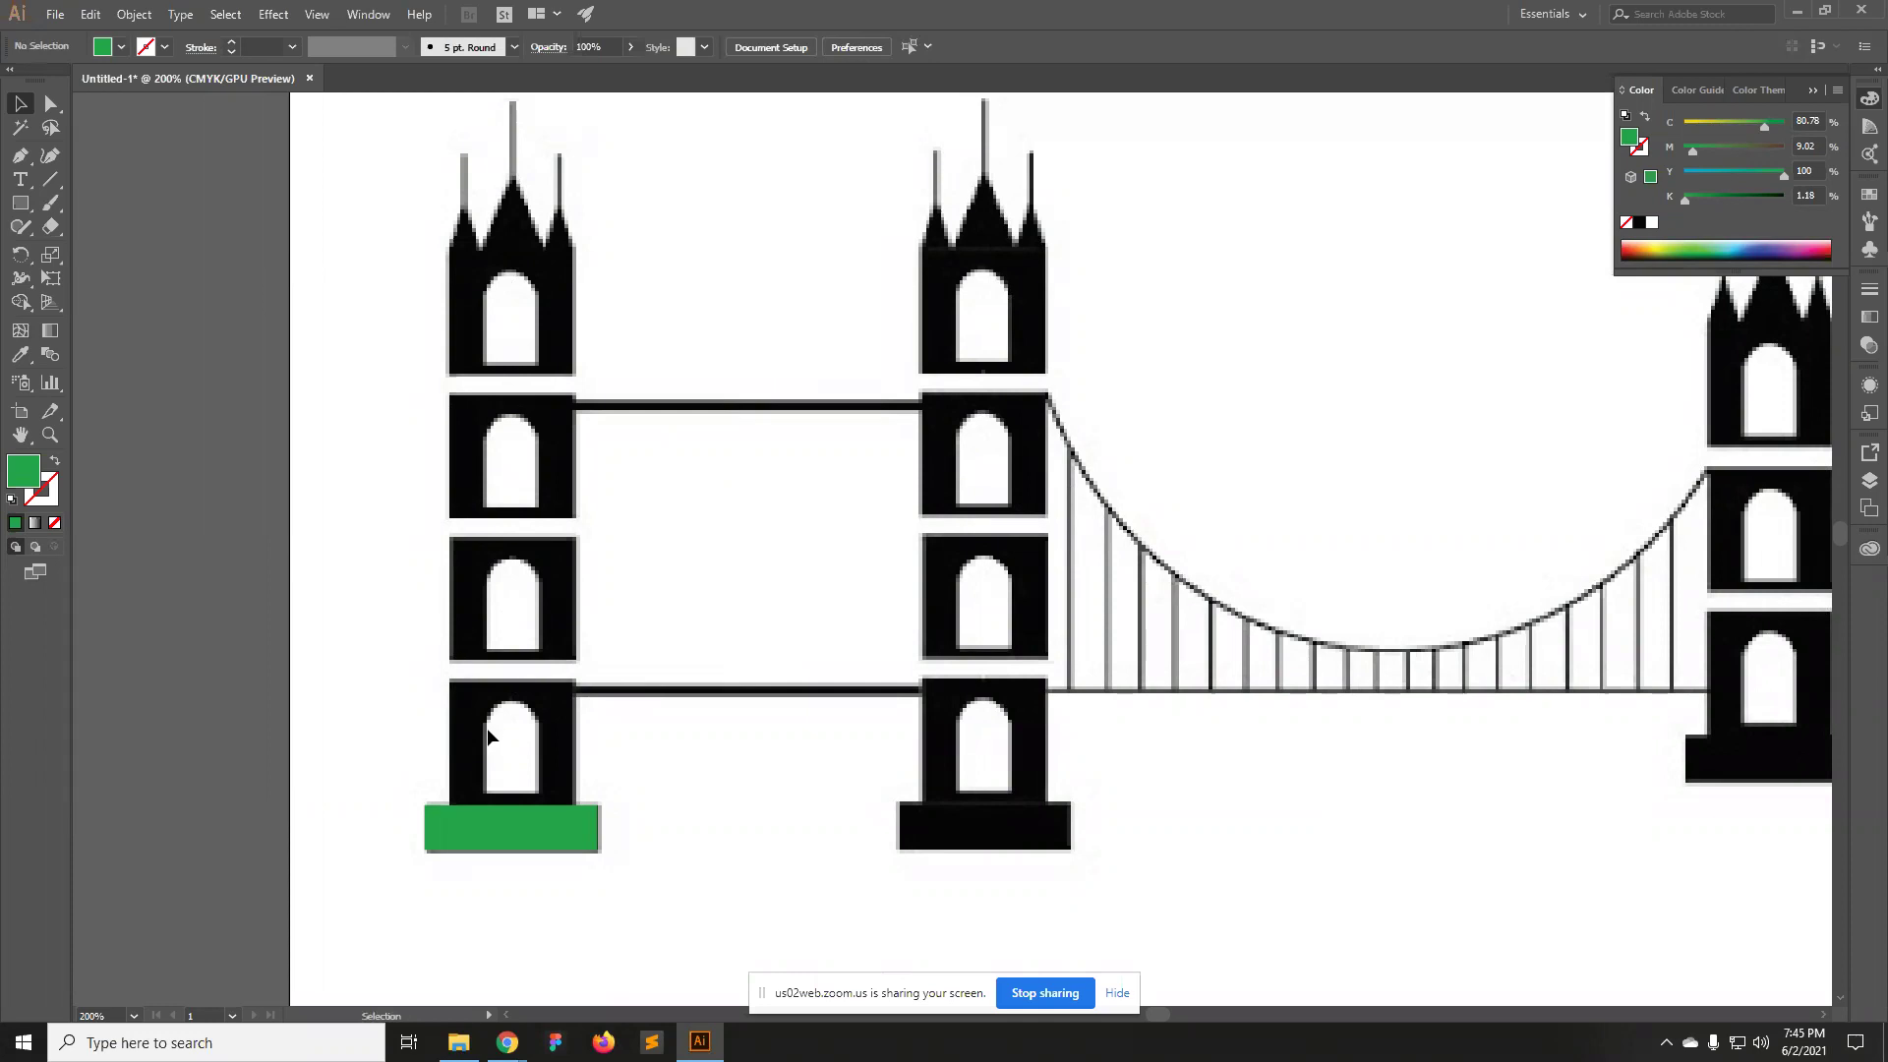
click(20, 203)
drag(449, 680, 575, 809)
key(v)
click(716, 785)
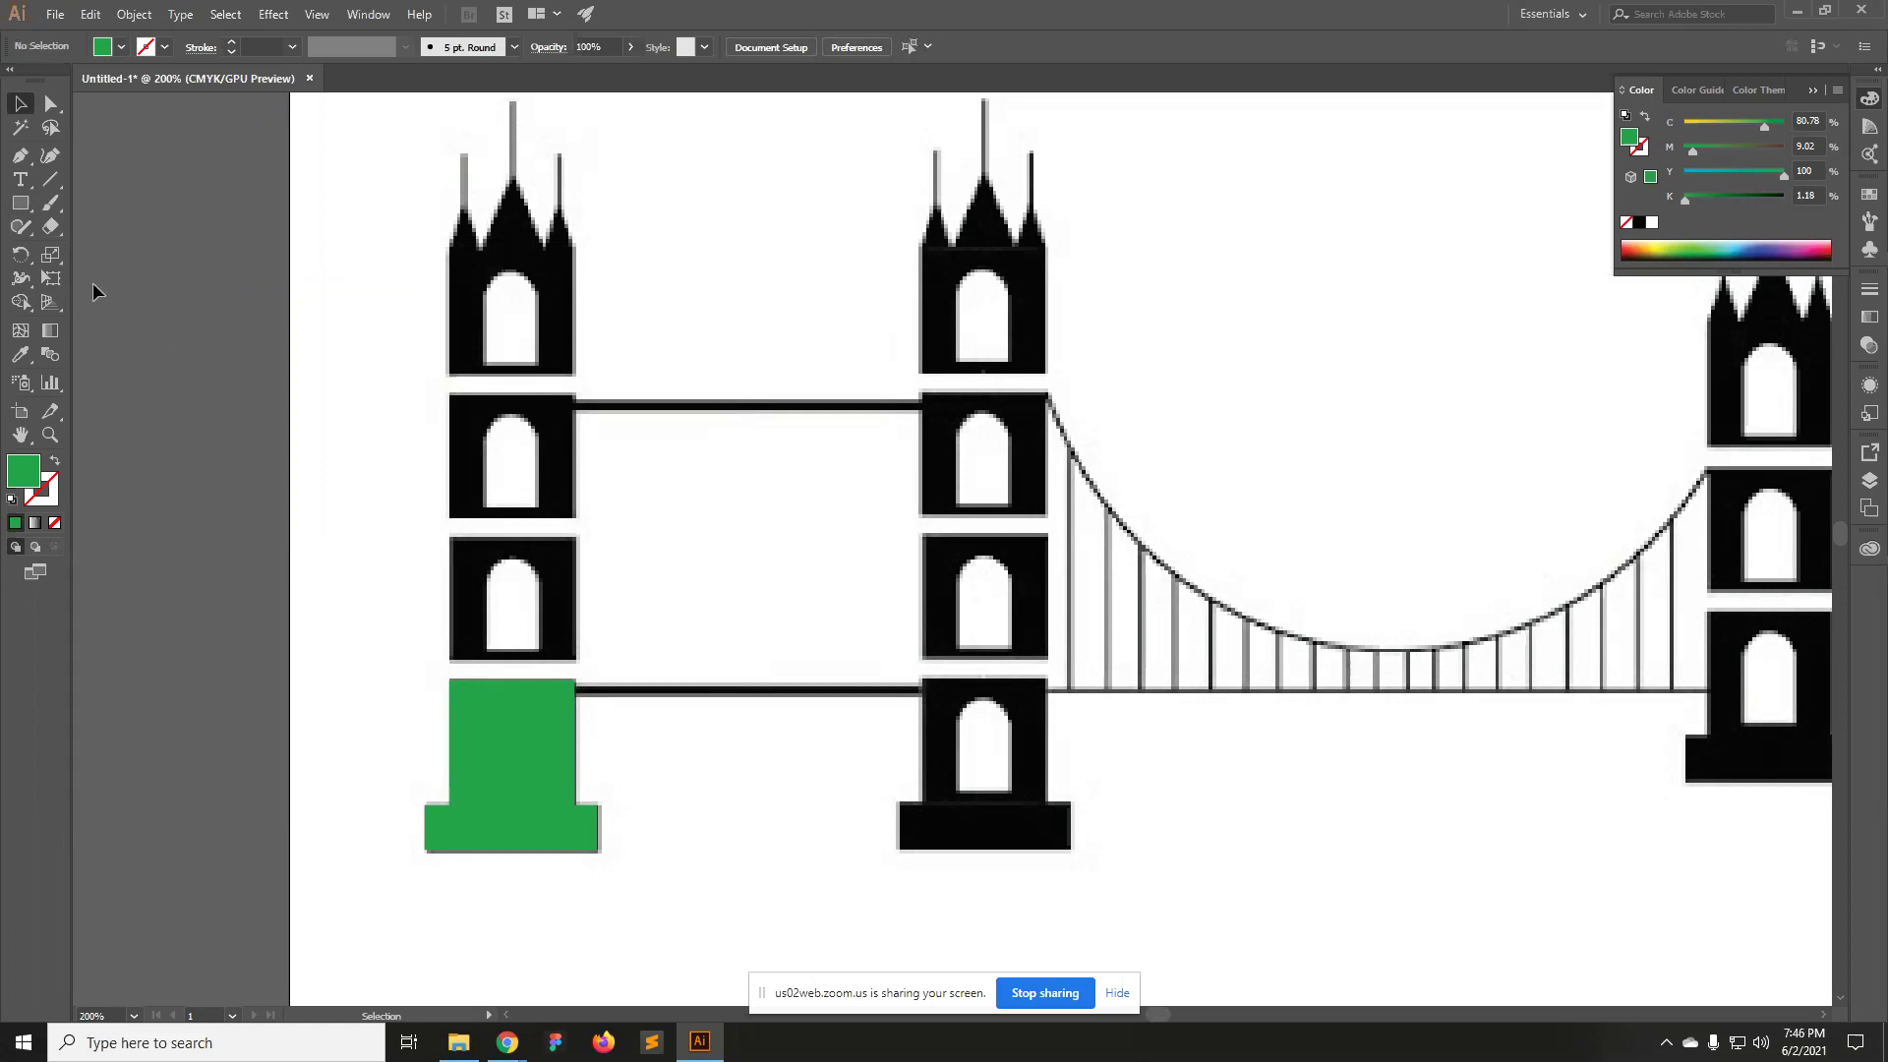
Draw a window rectangle about 22.5 by 39 pt inside the green tower block and make it yellow with cyan at 20%.
click(21, 203)
drag(492, 718, 536, 793)
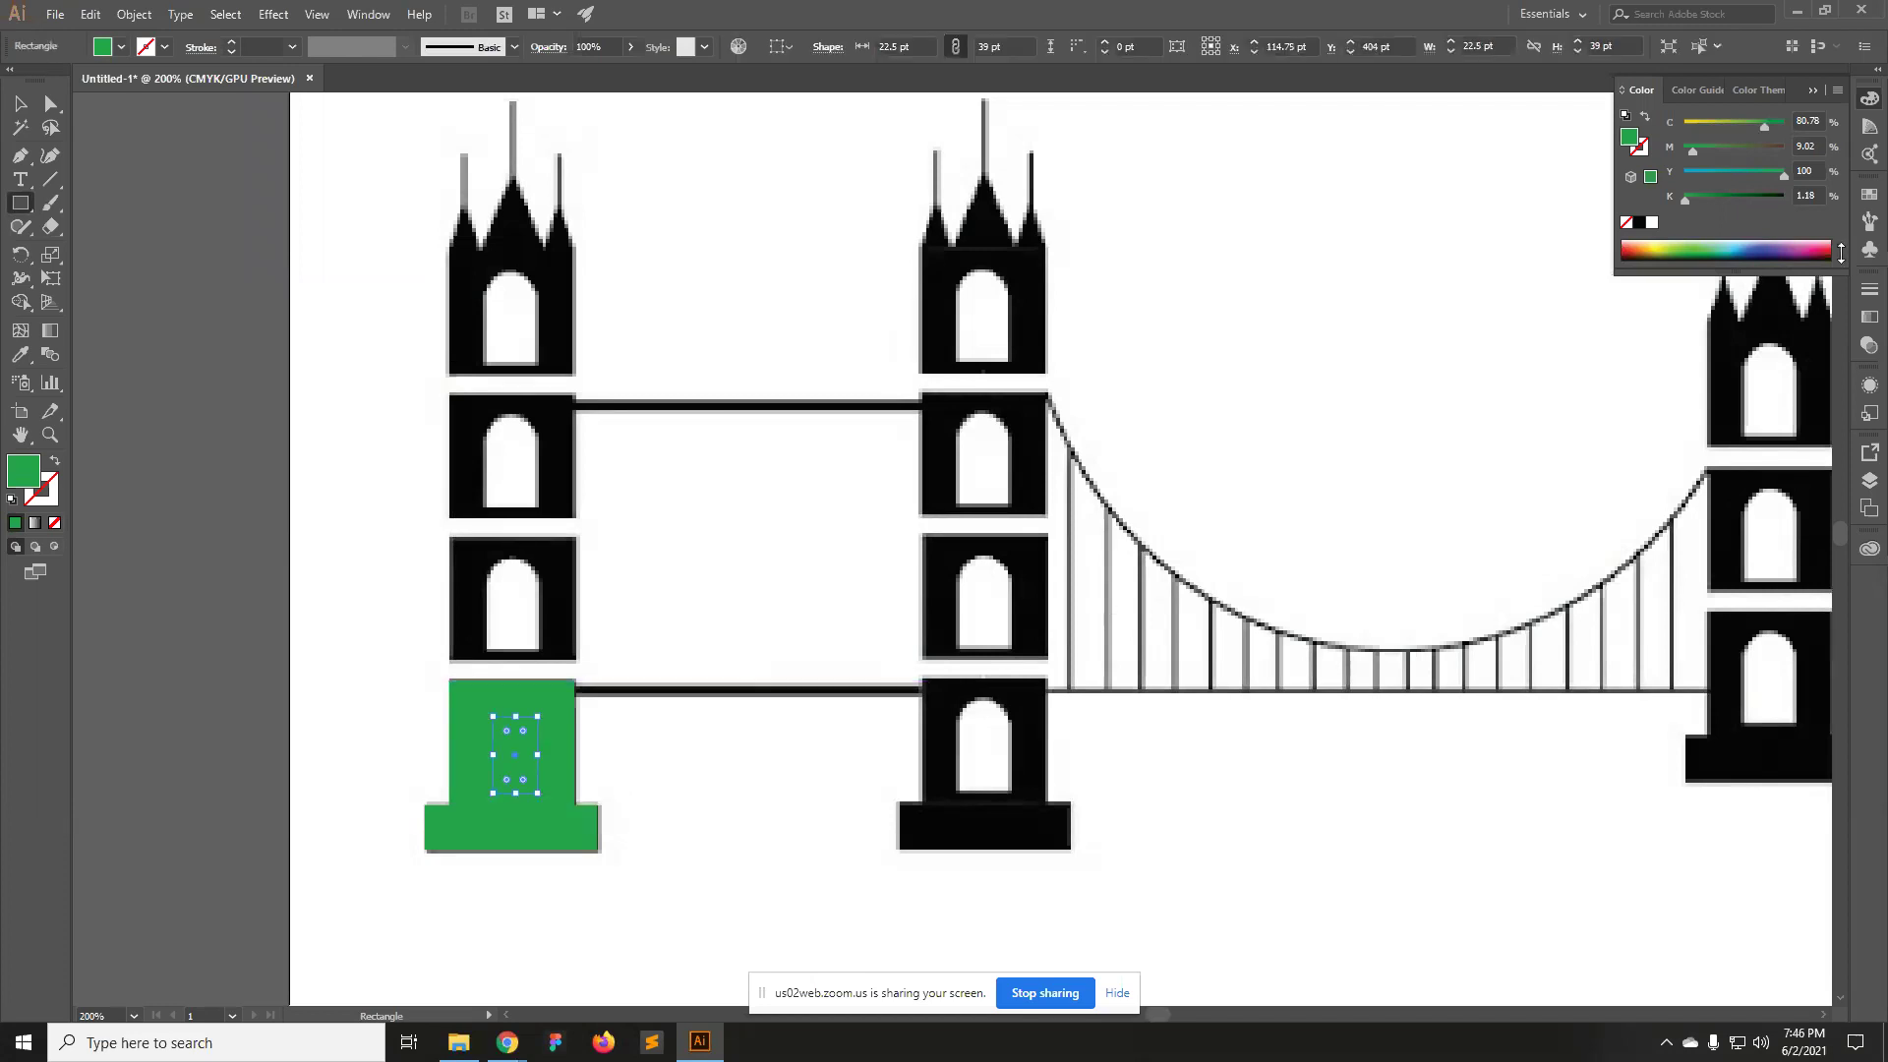
drag(1720, 120, 1703, 124)
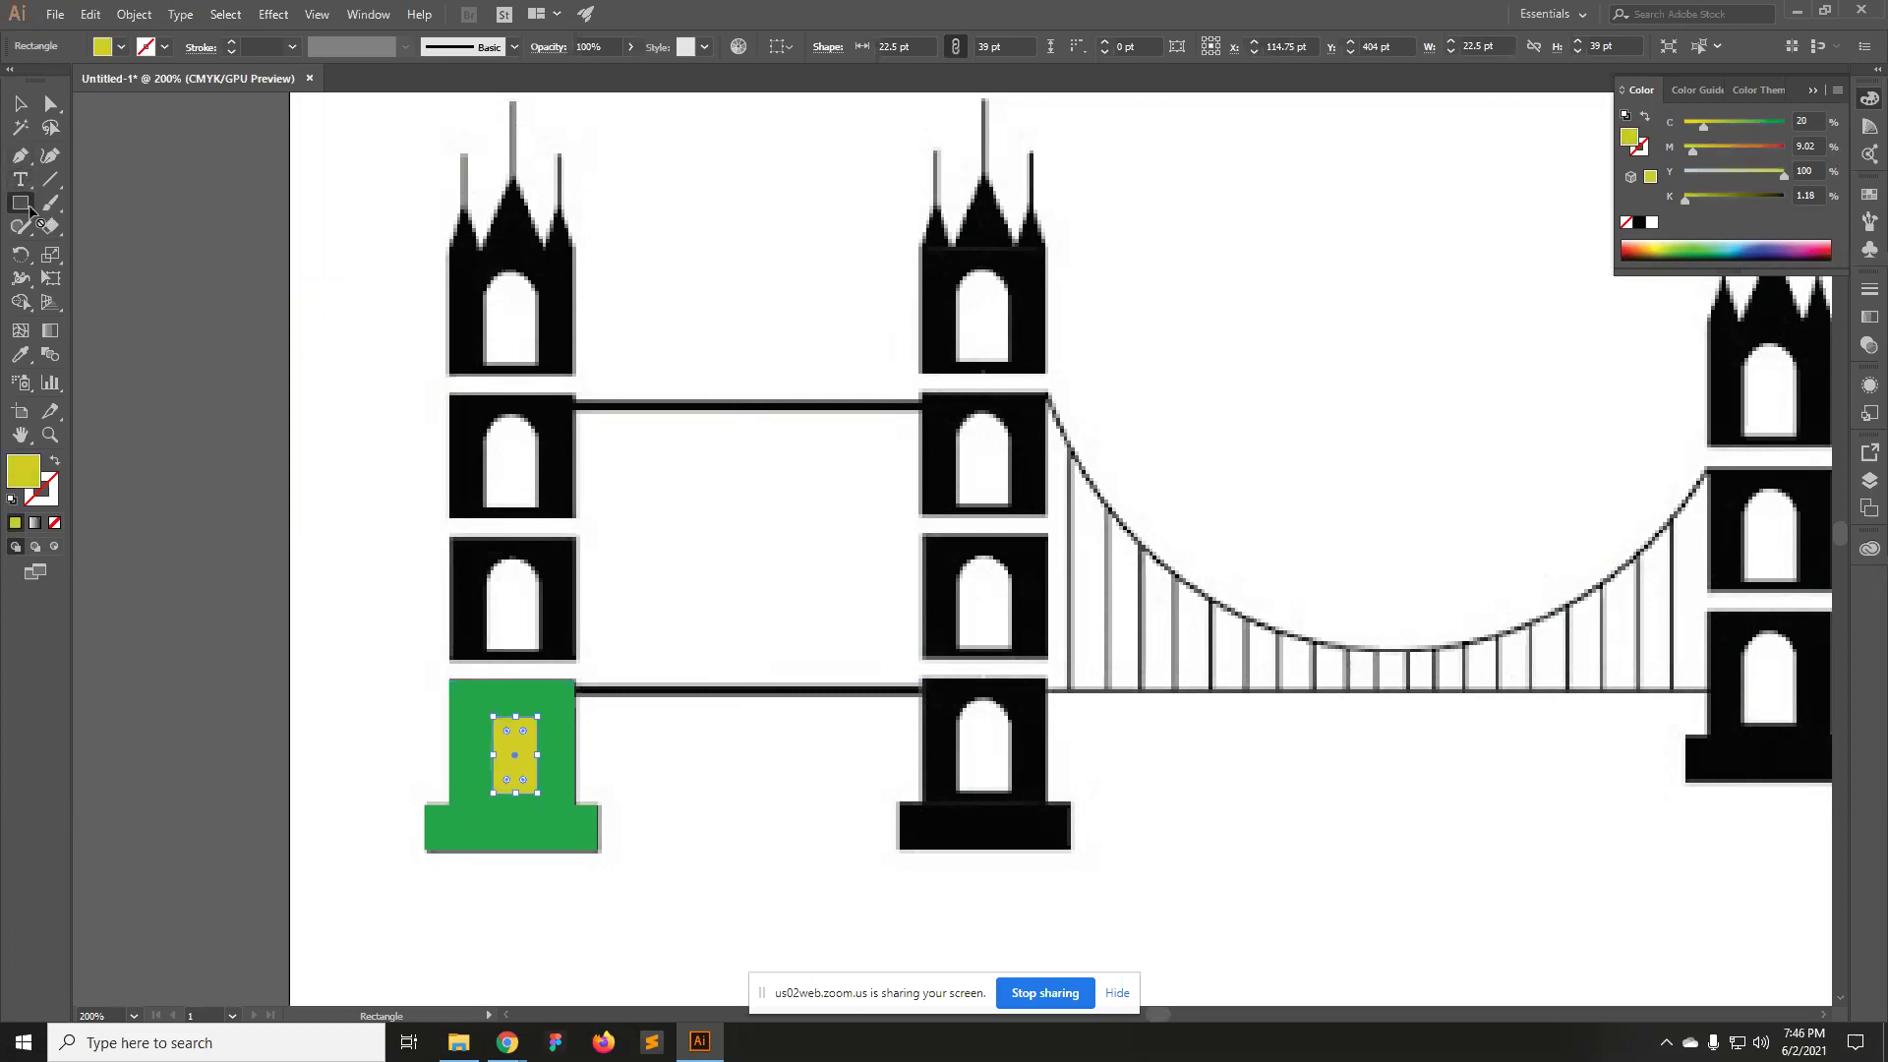
Draw a yellow ellipse about 22.5 by 6 pt across the window rectangle's upper edge and stretch it taller.
drag(27, 212, 84, 250)
click(511, 762)
click(944, 590)
click(973, 536)
click(982, 492)
click(982, 472)
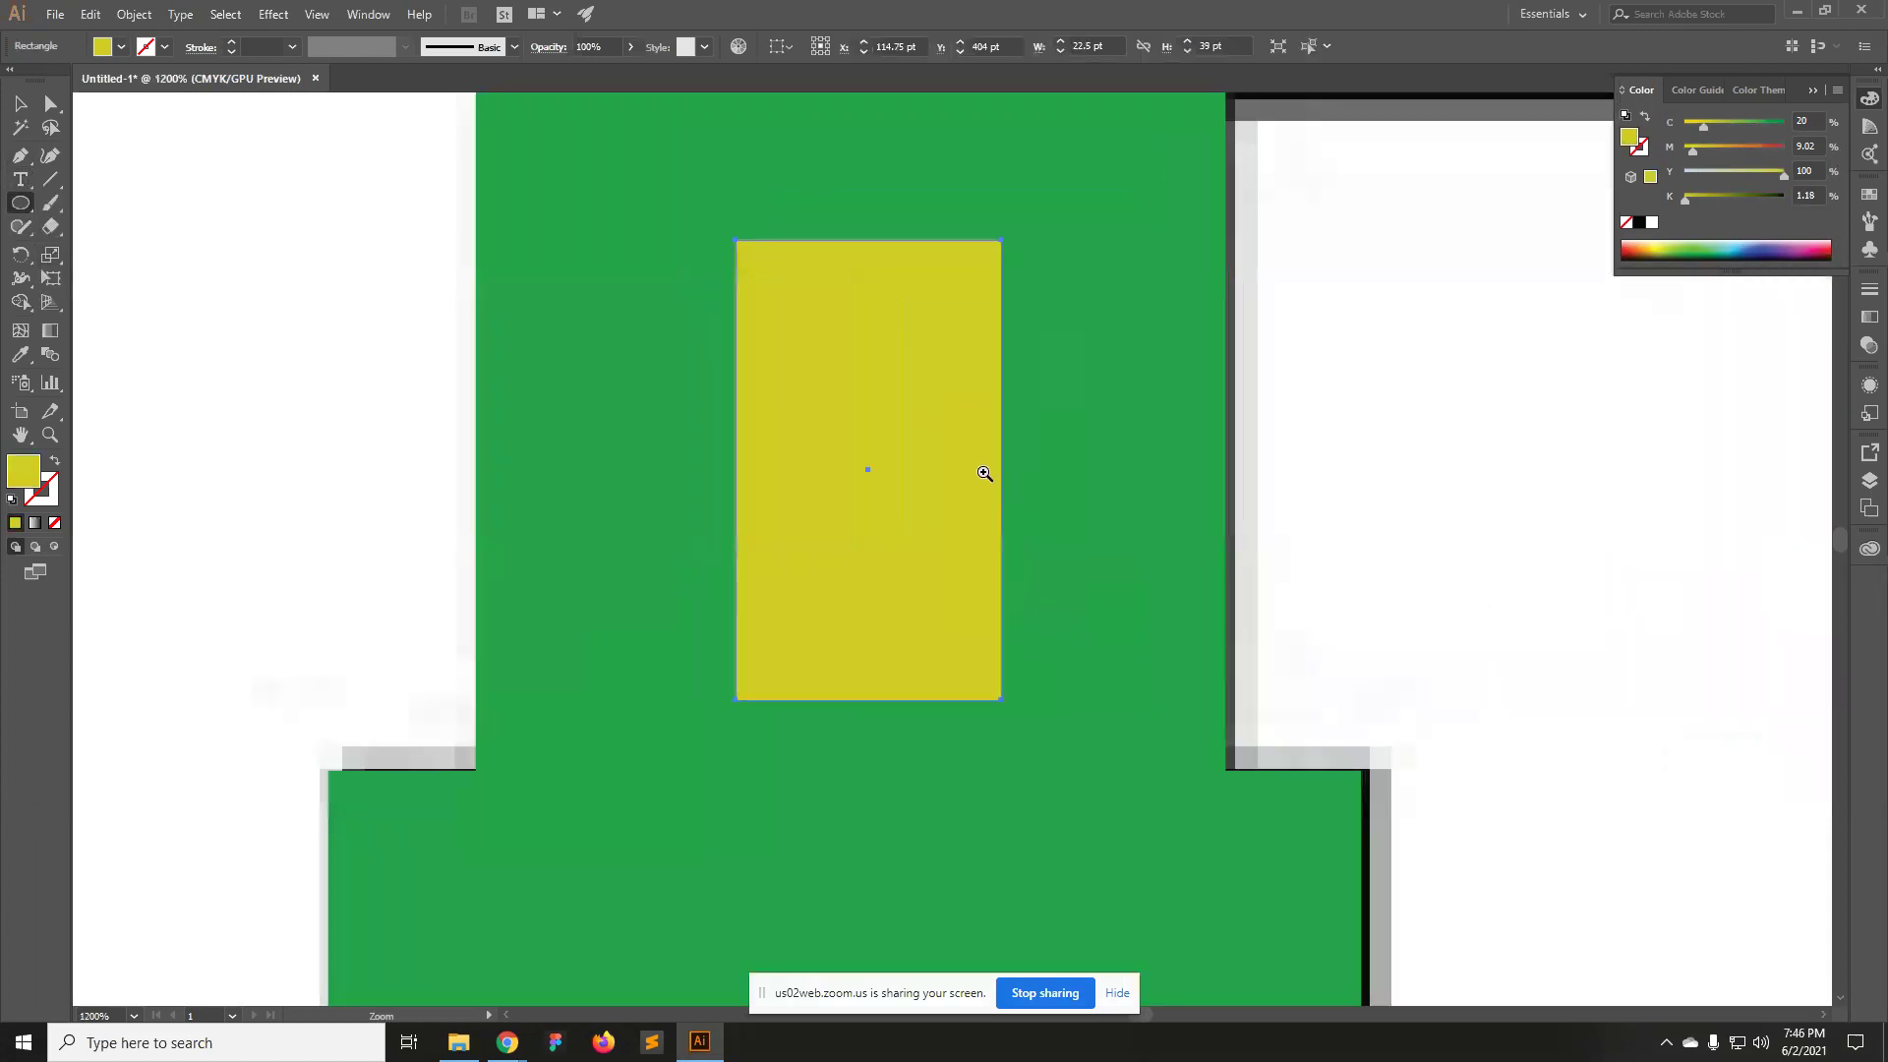
drag(983, 472, 858, 581)
drag(632, 344, 906, 426)
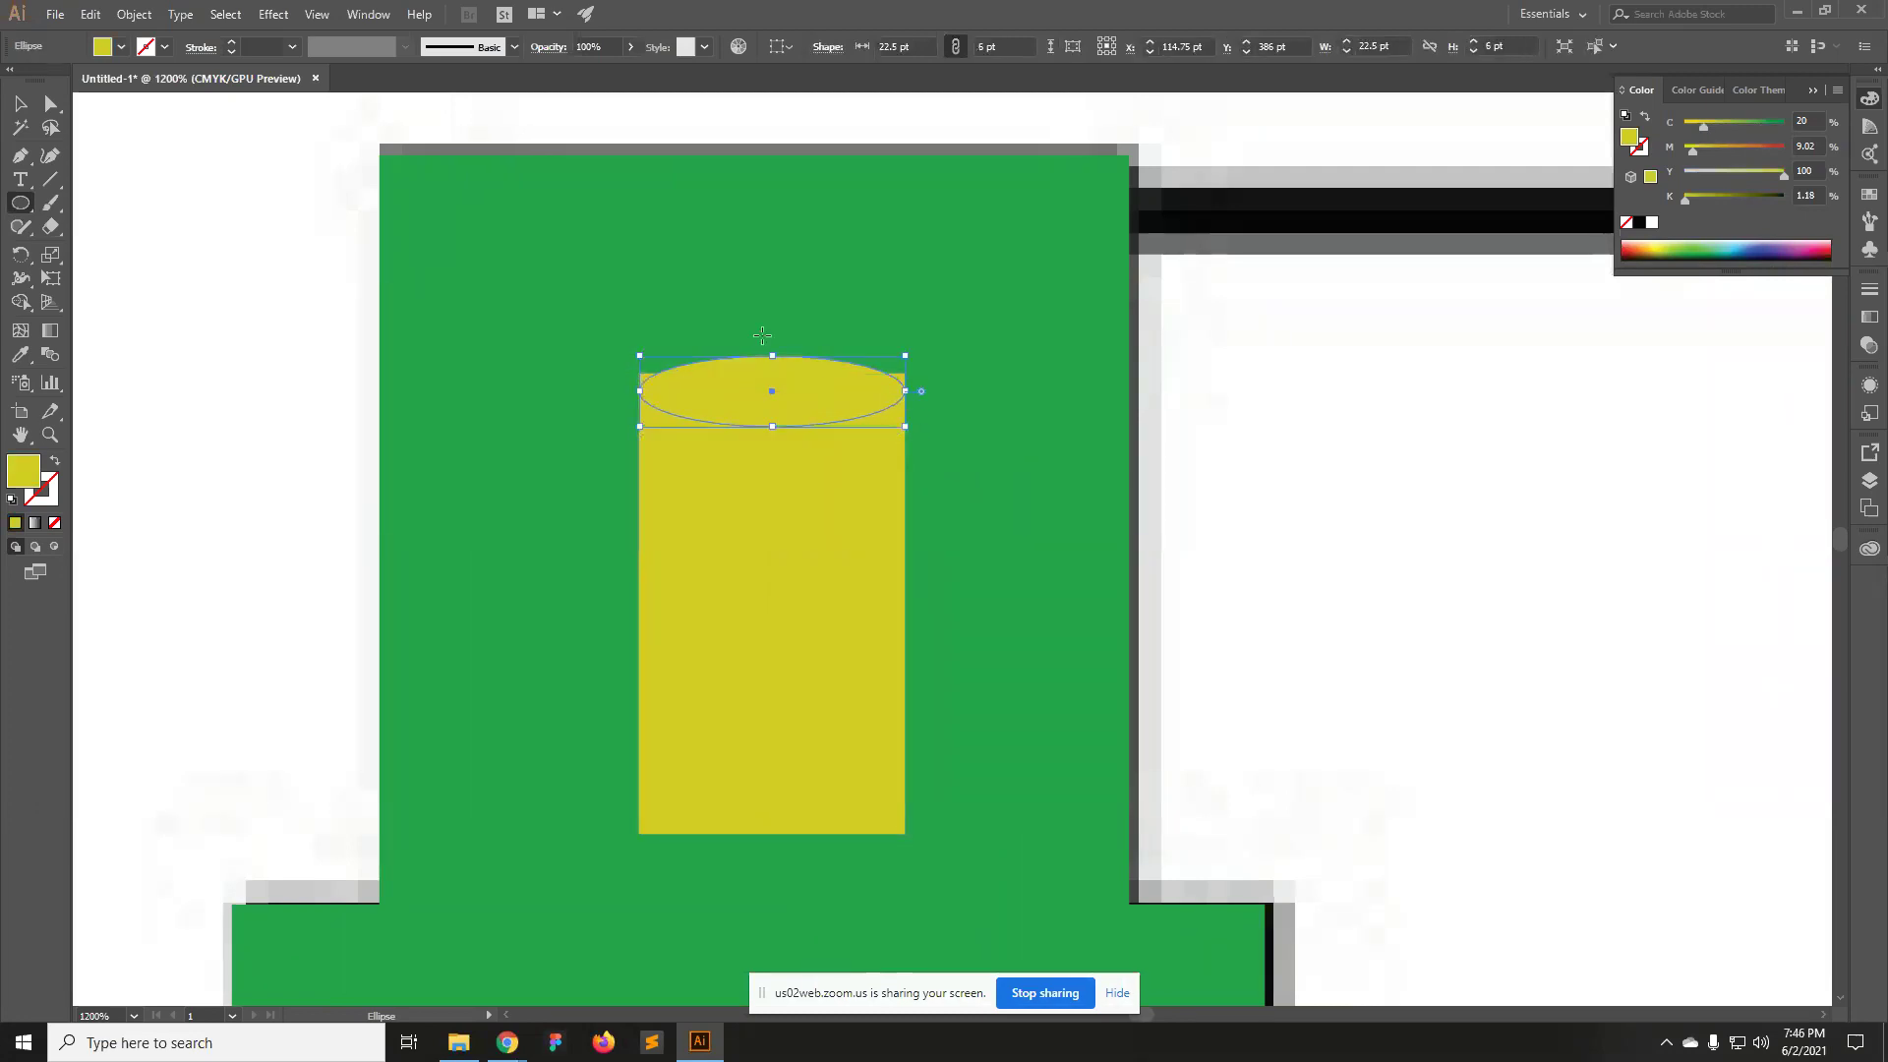
mouse_move(778, 354)
mouse_down()
mouse_move(779, 295)
mouse_move(798, 352)
mouse_up()
key(v)
click(291, 350)
Stretch the window's ellipse to about 17.125 pt high and lower it to about Y 384.7 pt to form a rounder arch.
alt+click(822, 500)
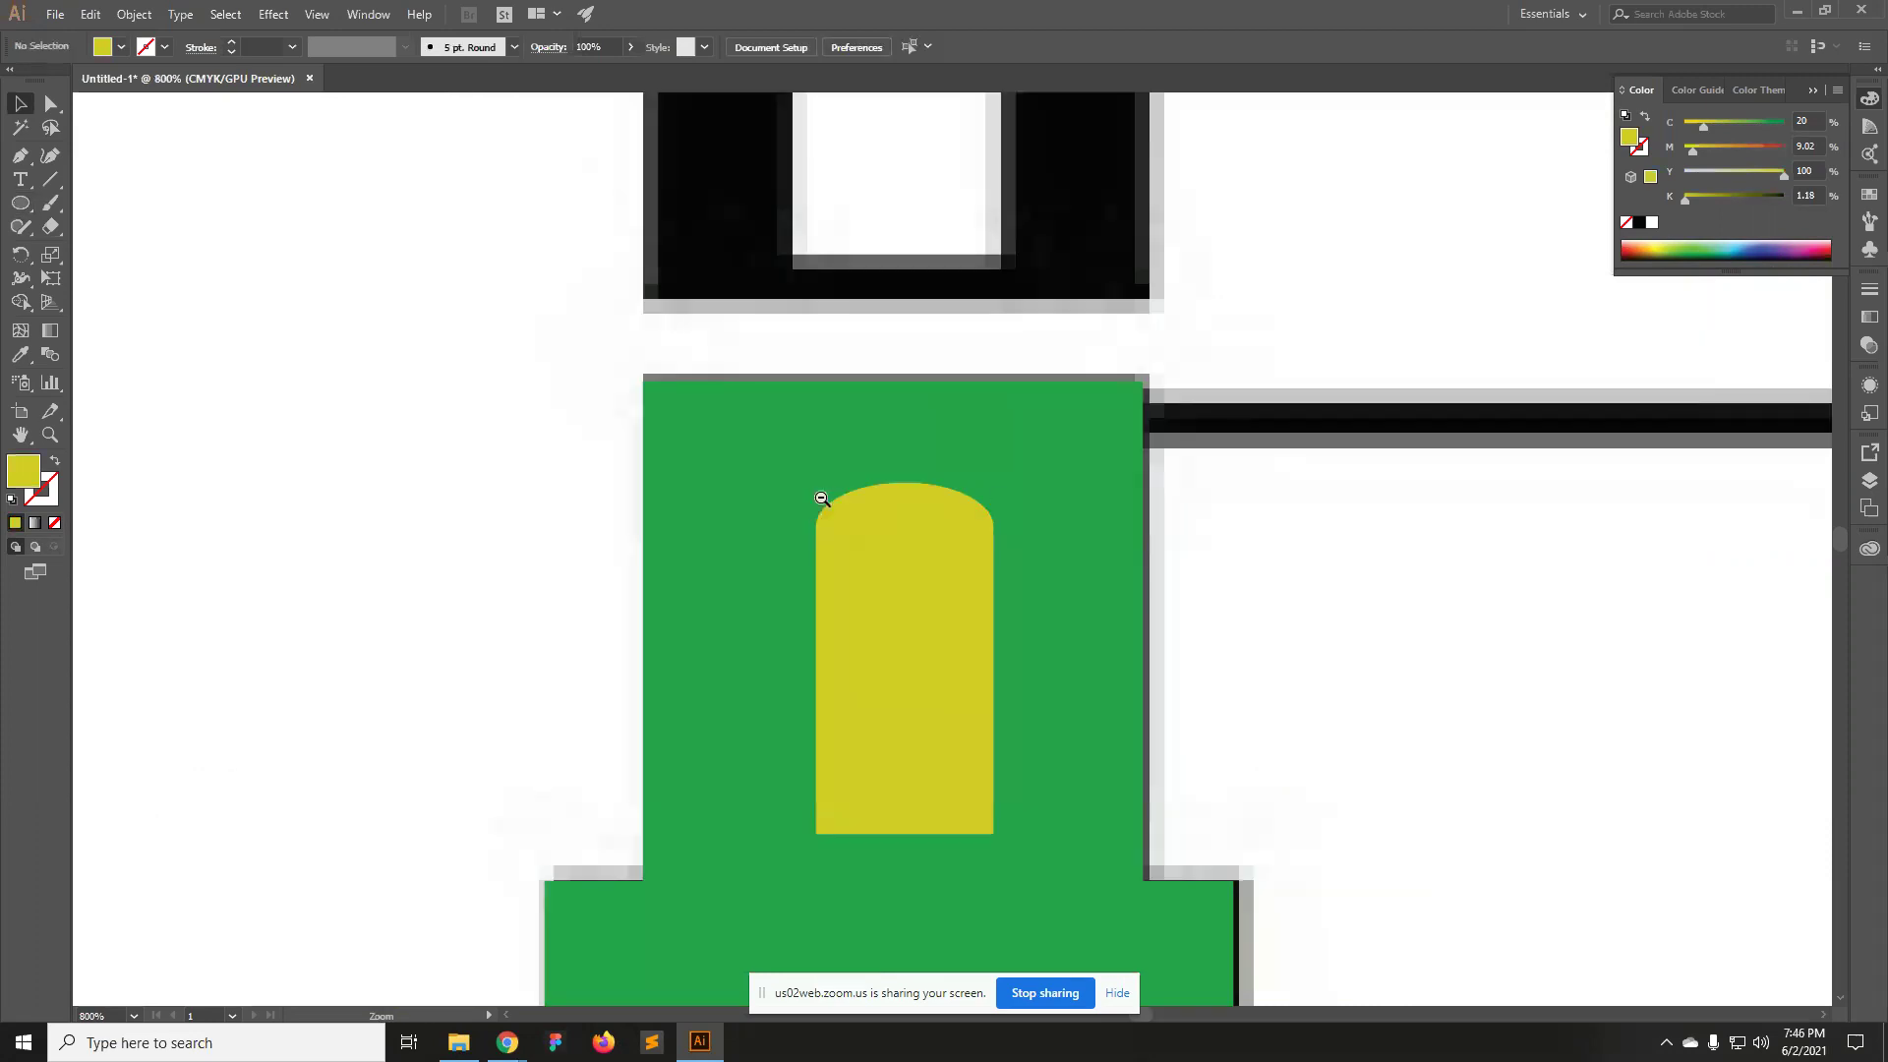
alt+click(1003, 696)
alt+click(948, 646)
alt+click(1100, 688)
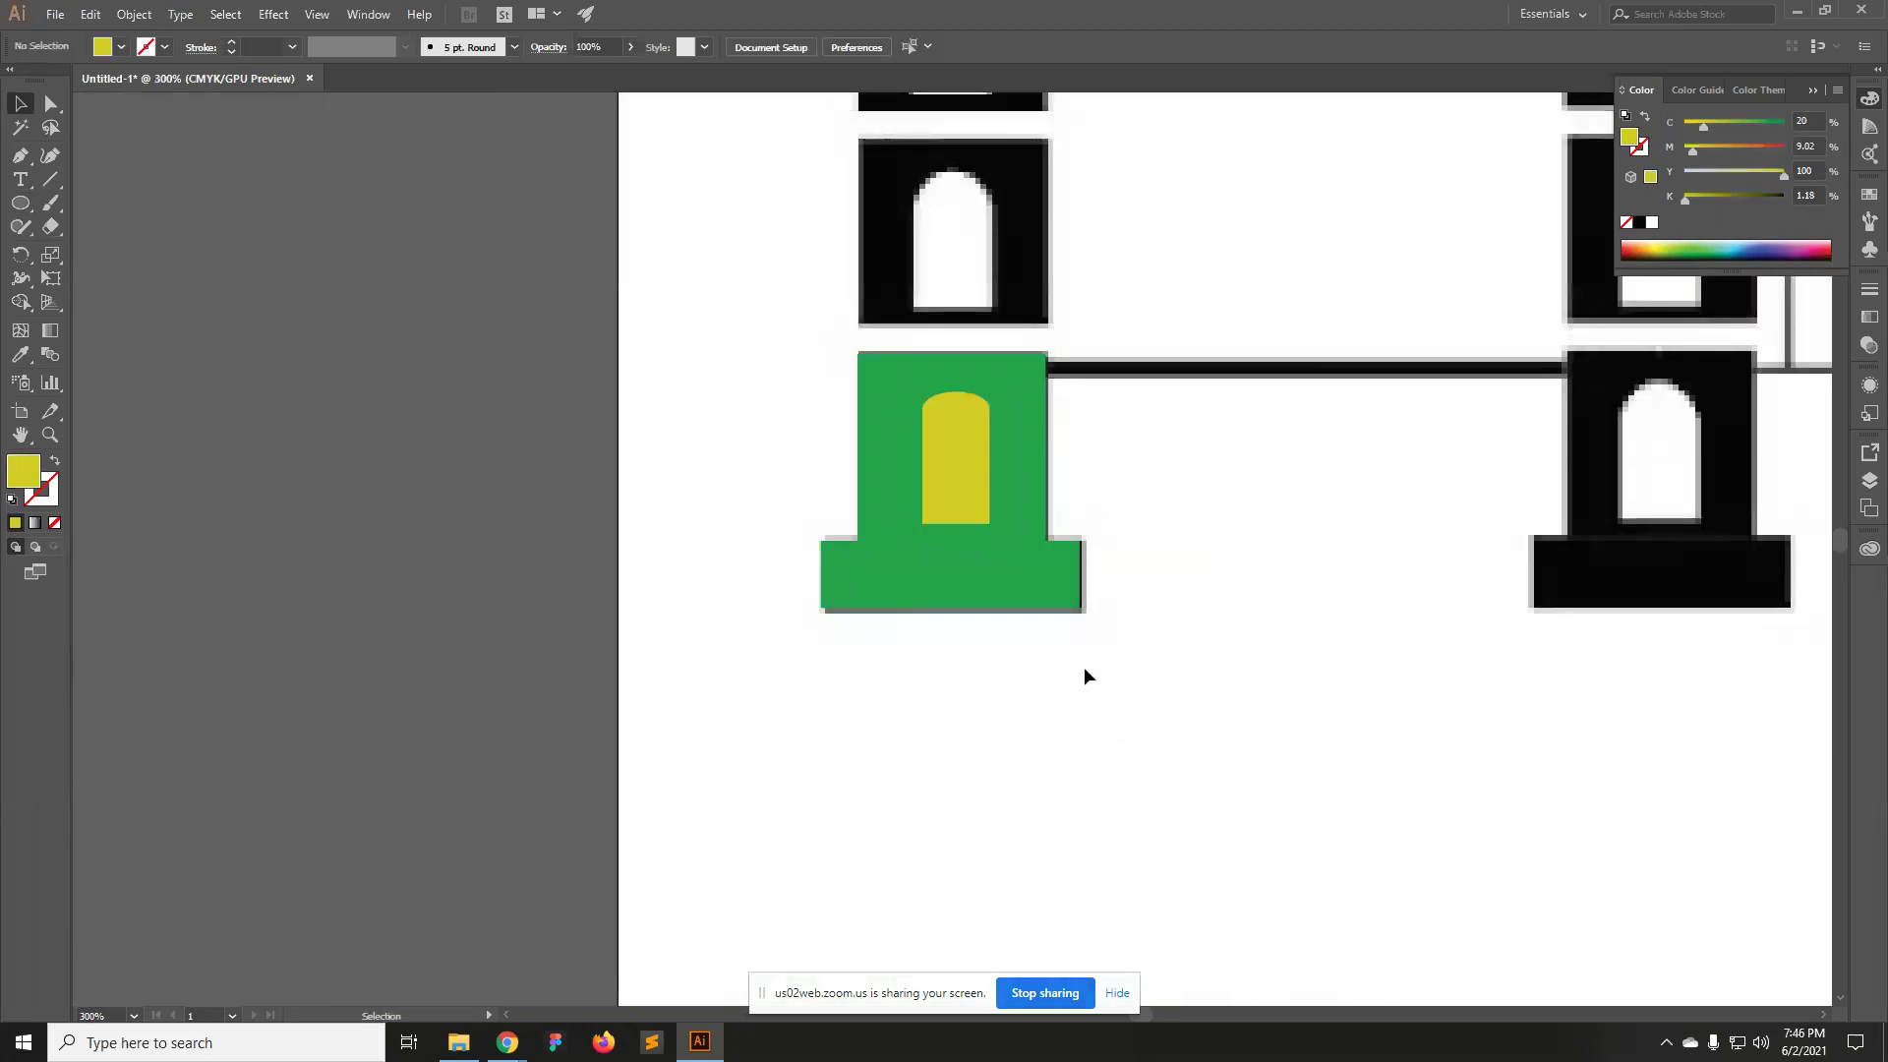
click(959, 402)
drag(958, 396, 958, 378)
click(968, 415)
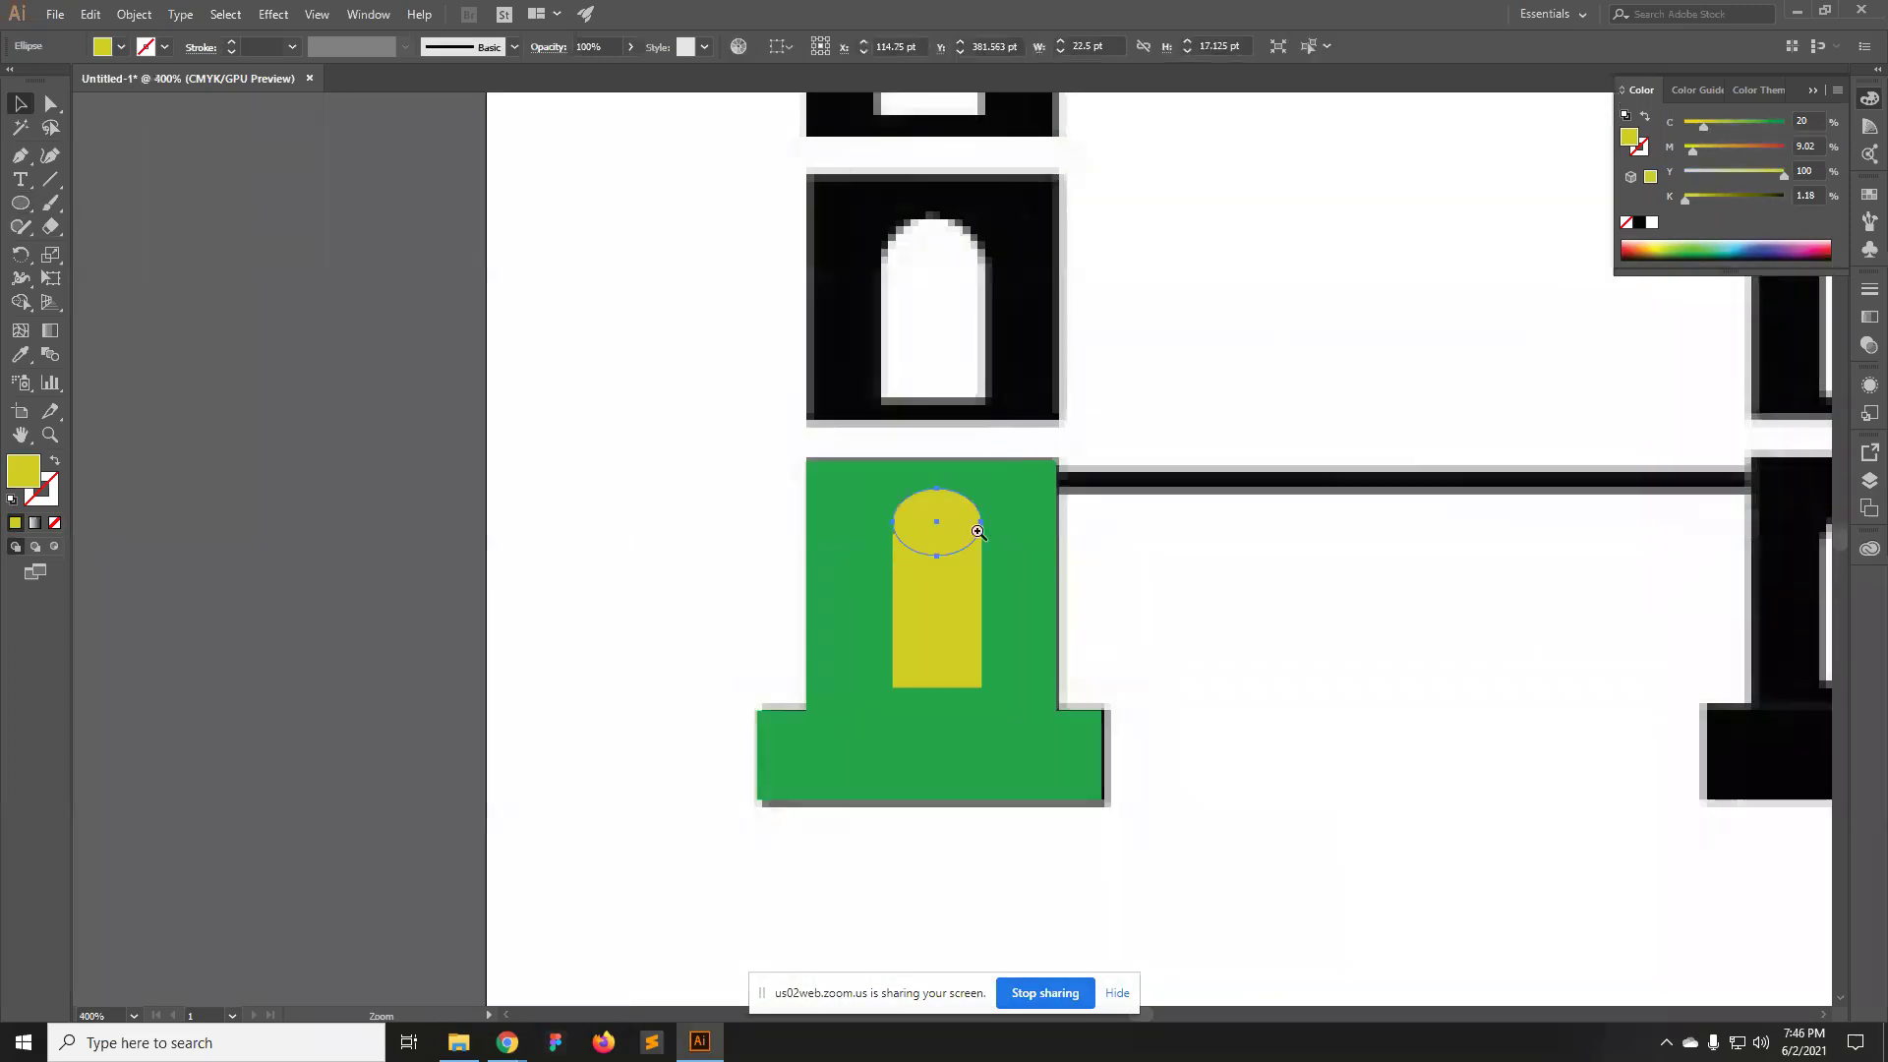
drag(856, 477, 1142, 745)
drag(1065, 611, 1066, 641)
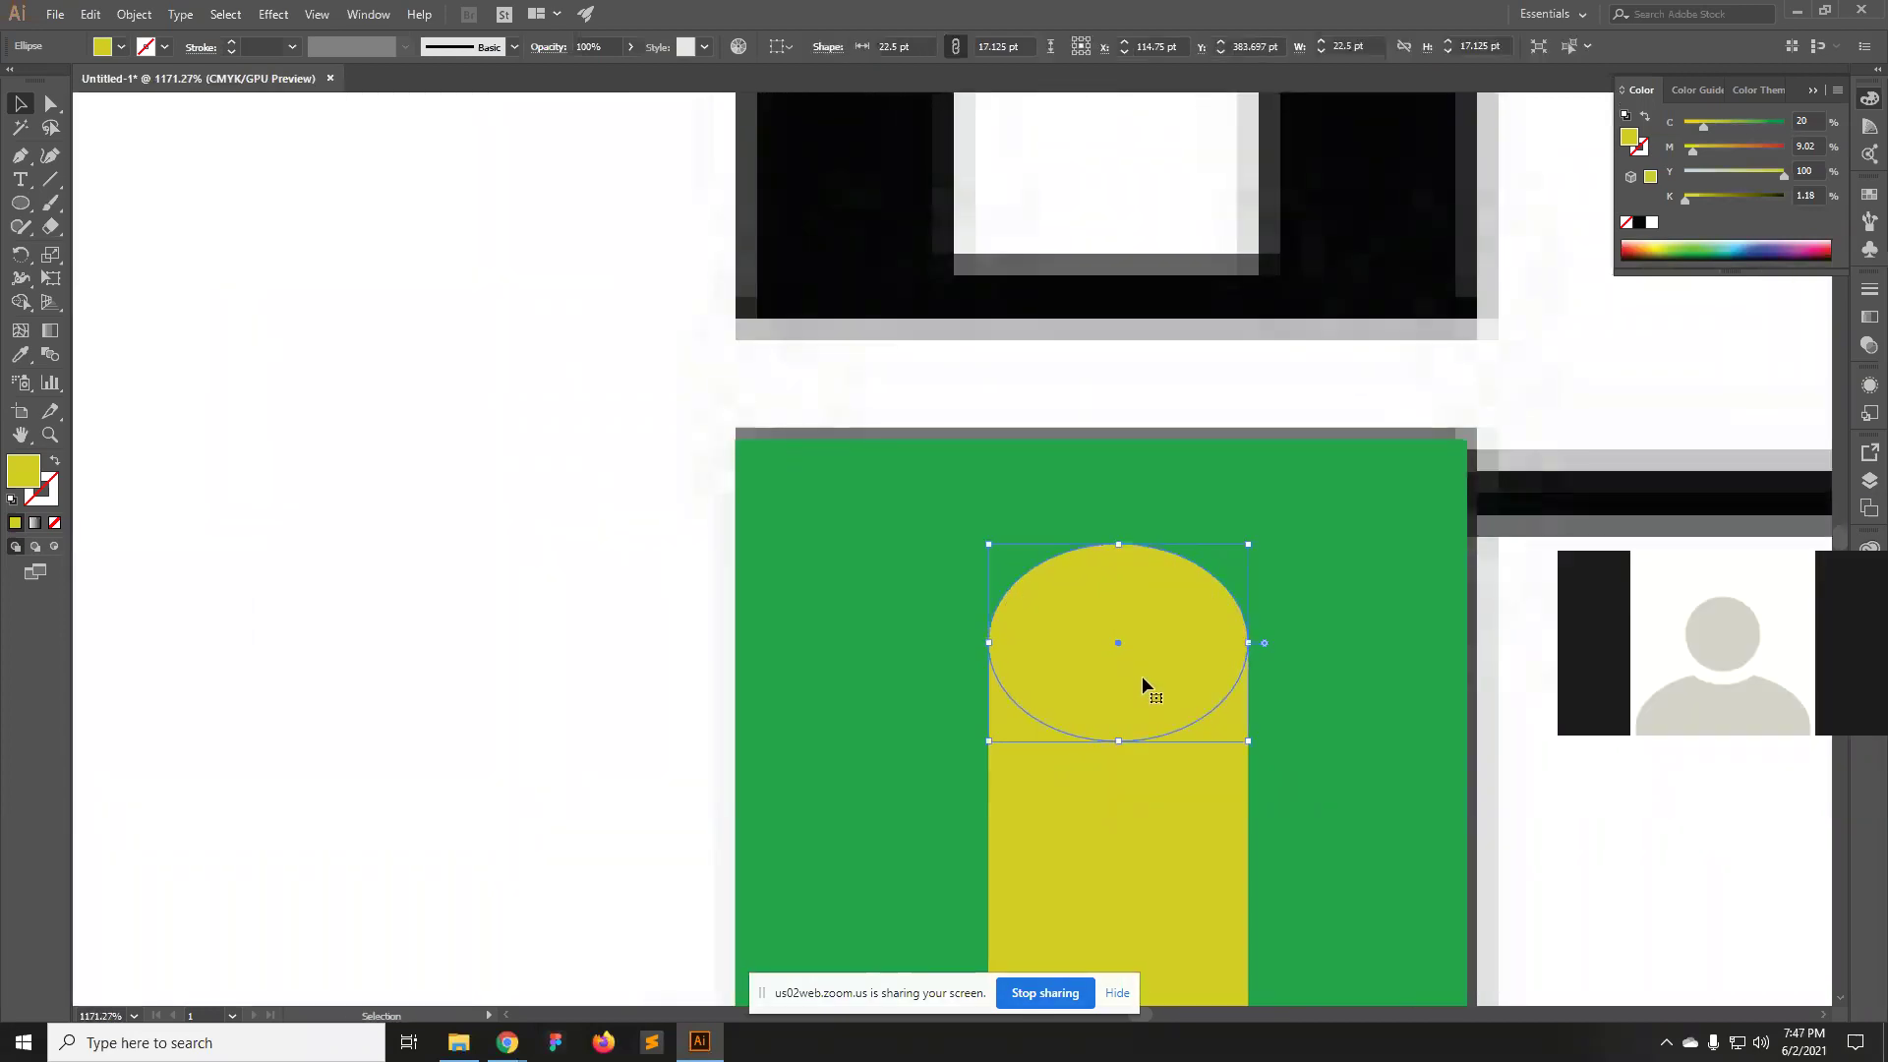
key(Down)
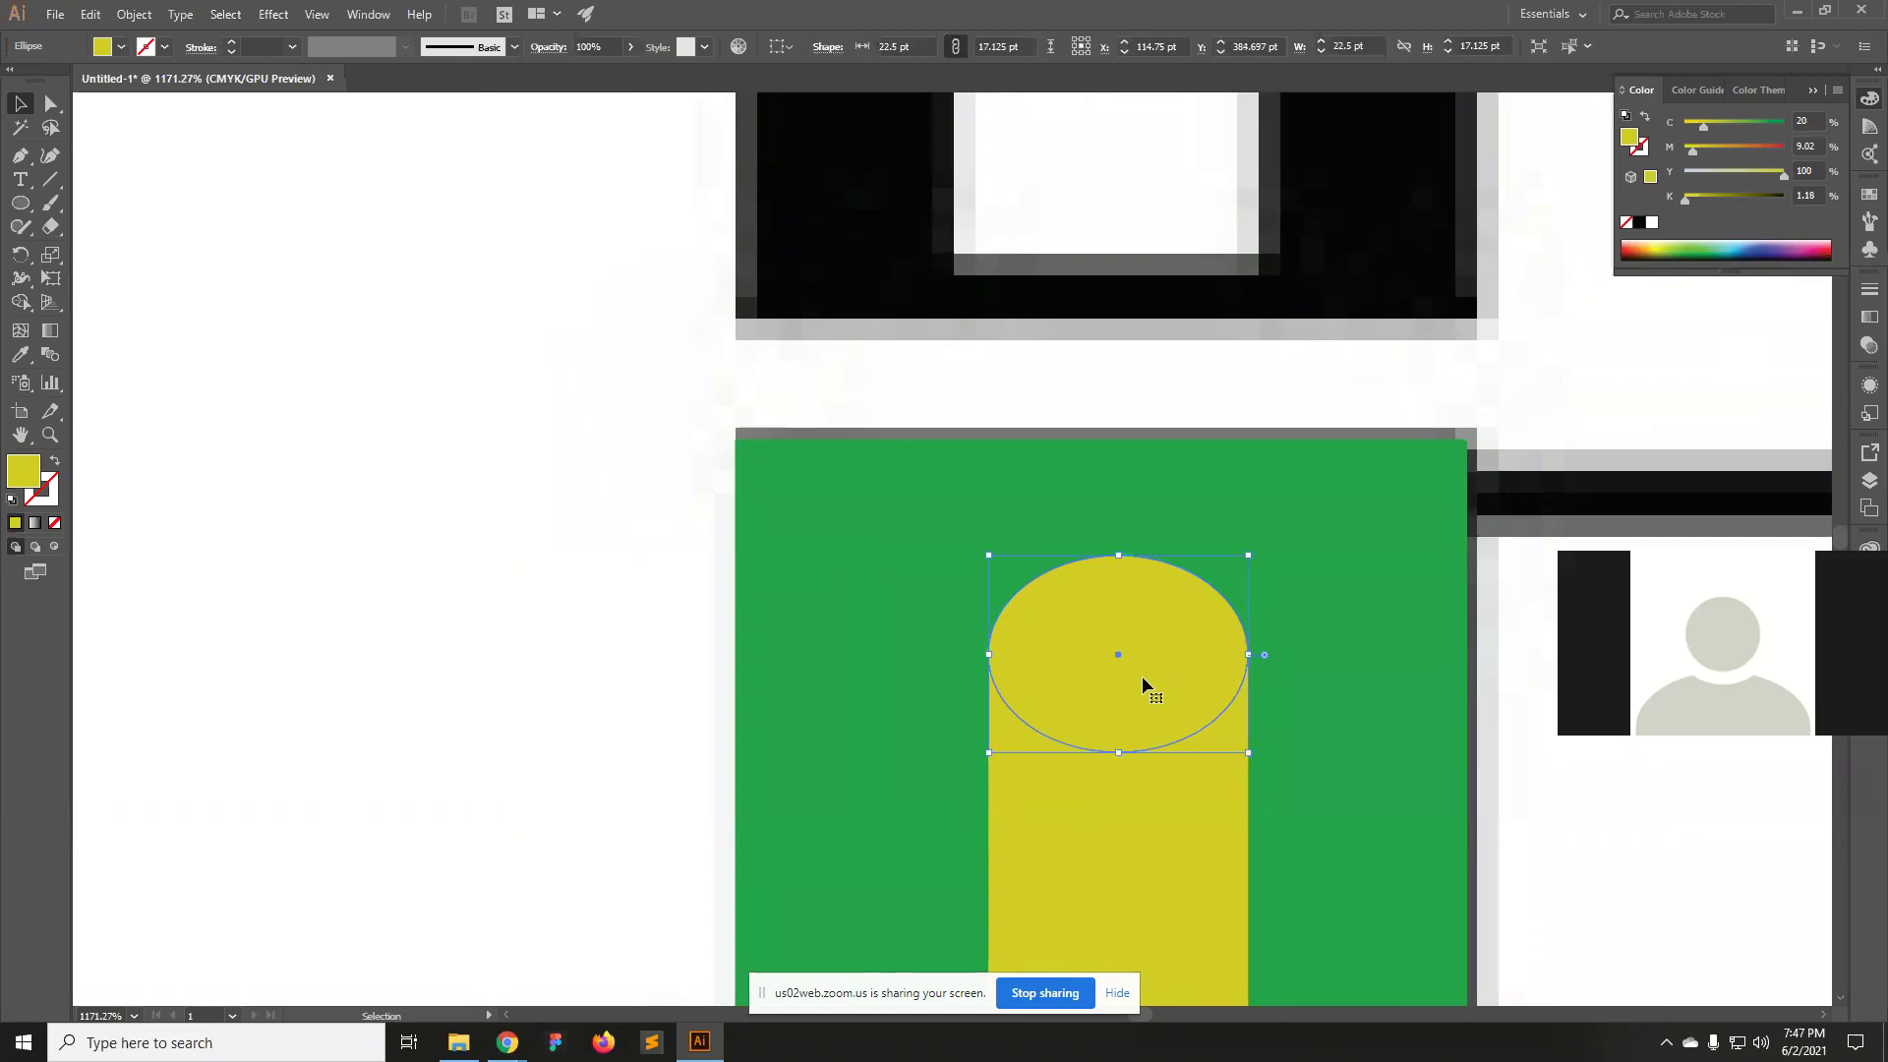
click(573, 651)
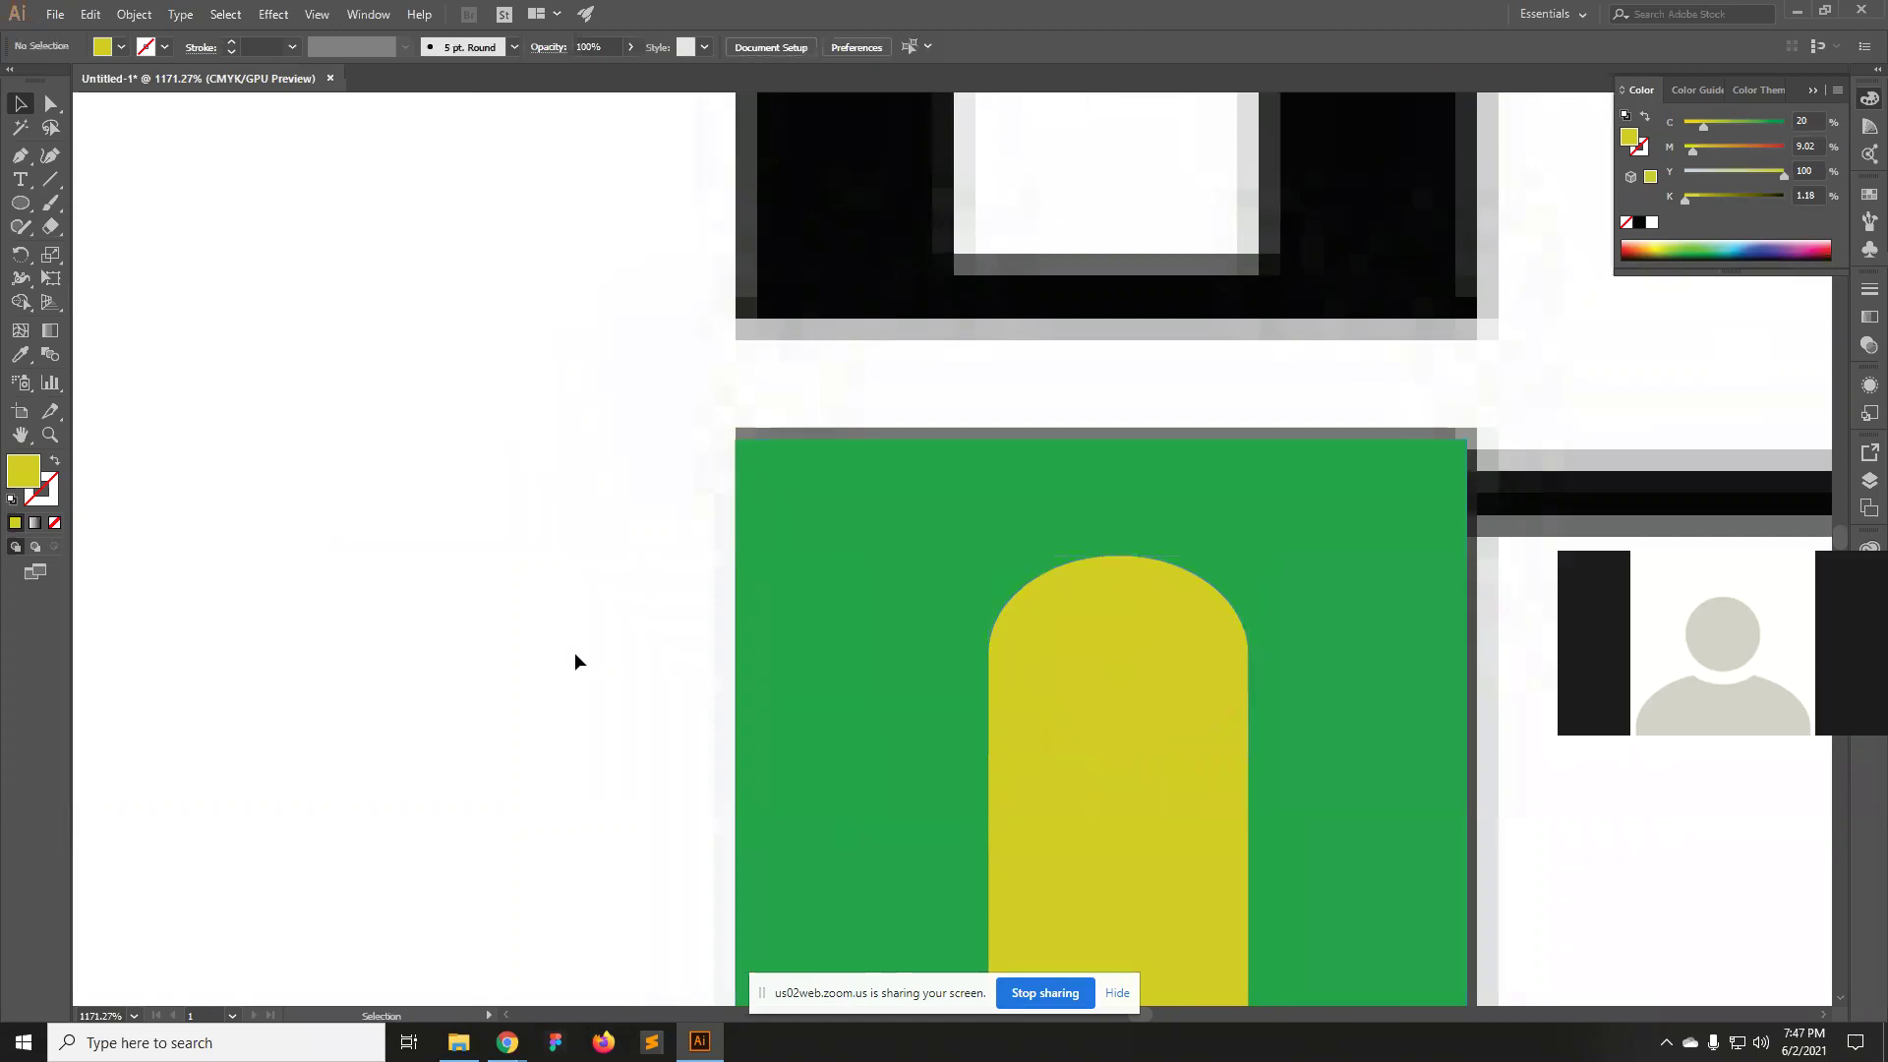
Move the yellow rectangle and ellipse beside the tower block, realigned as an arched window centred at about X 199.4 pt, Y 410.7 pt.
alt+click(1146, 697)
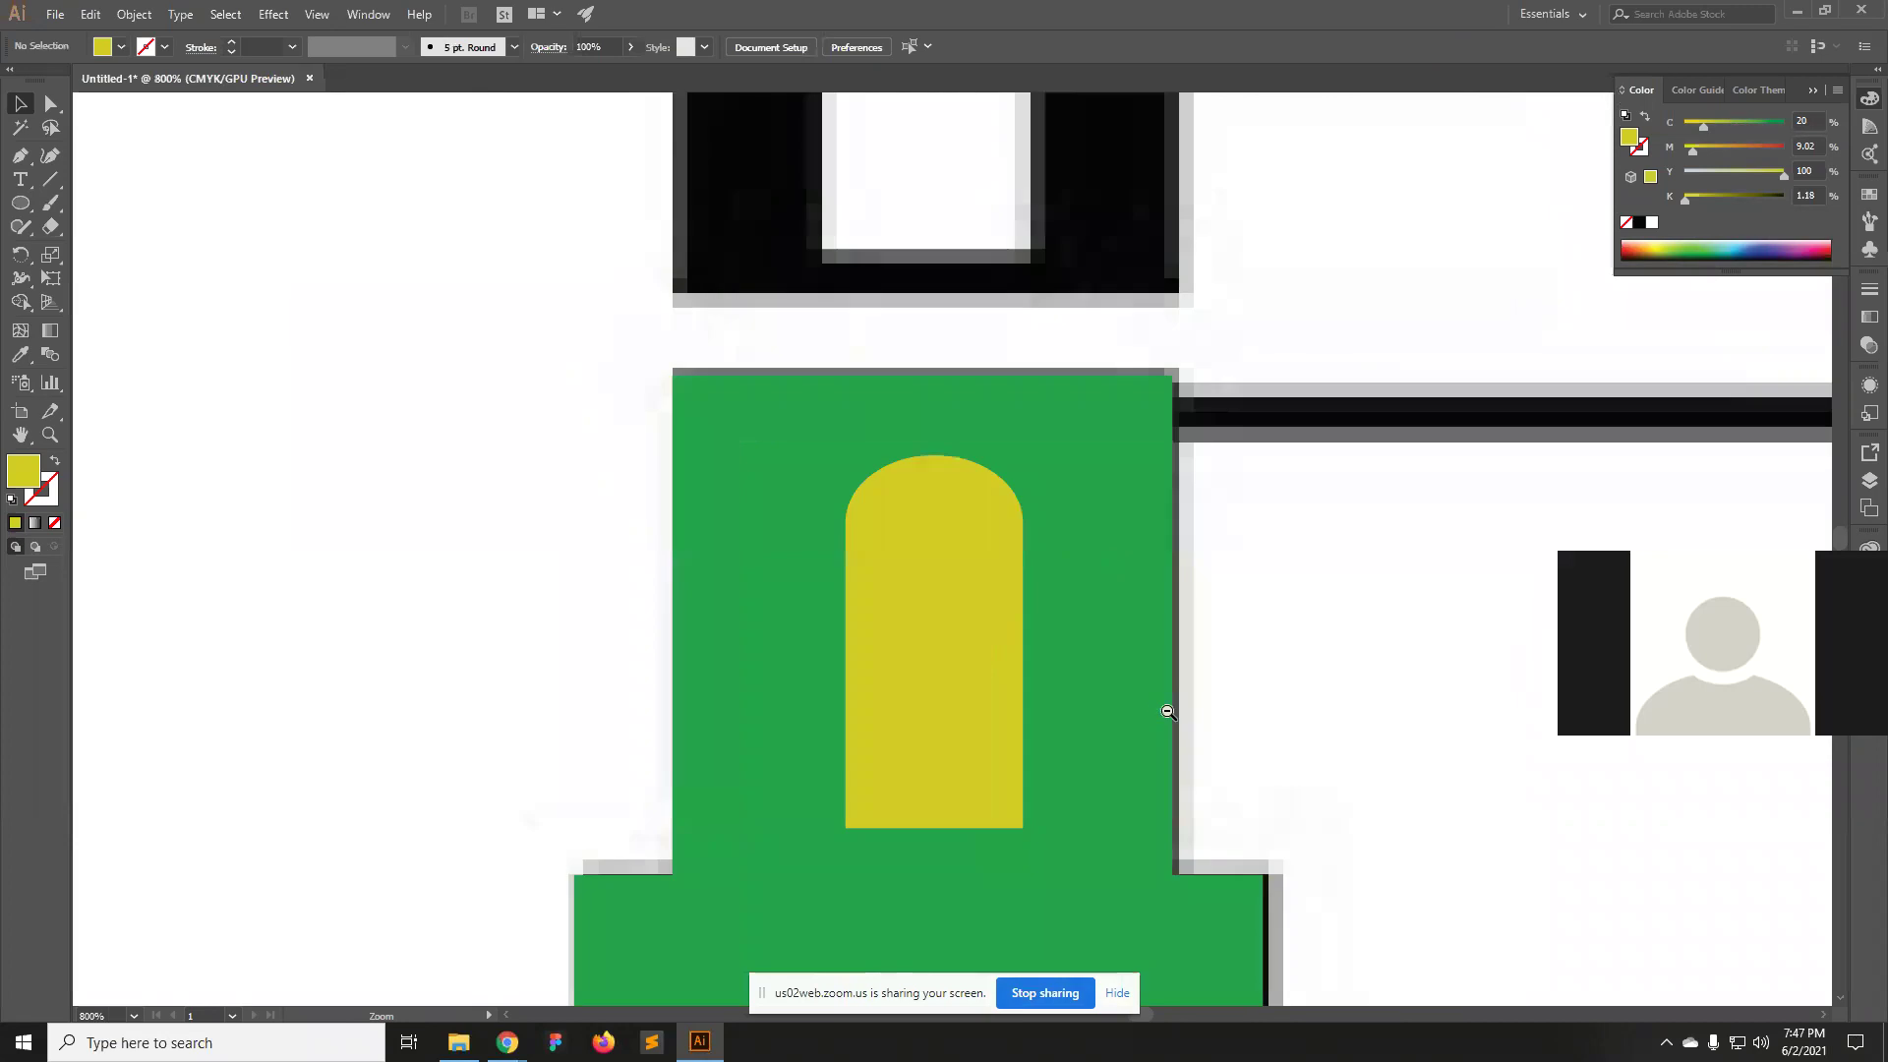
alt+click(1167, 711)
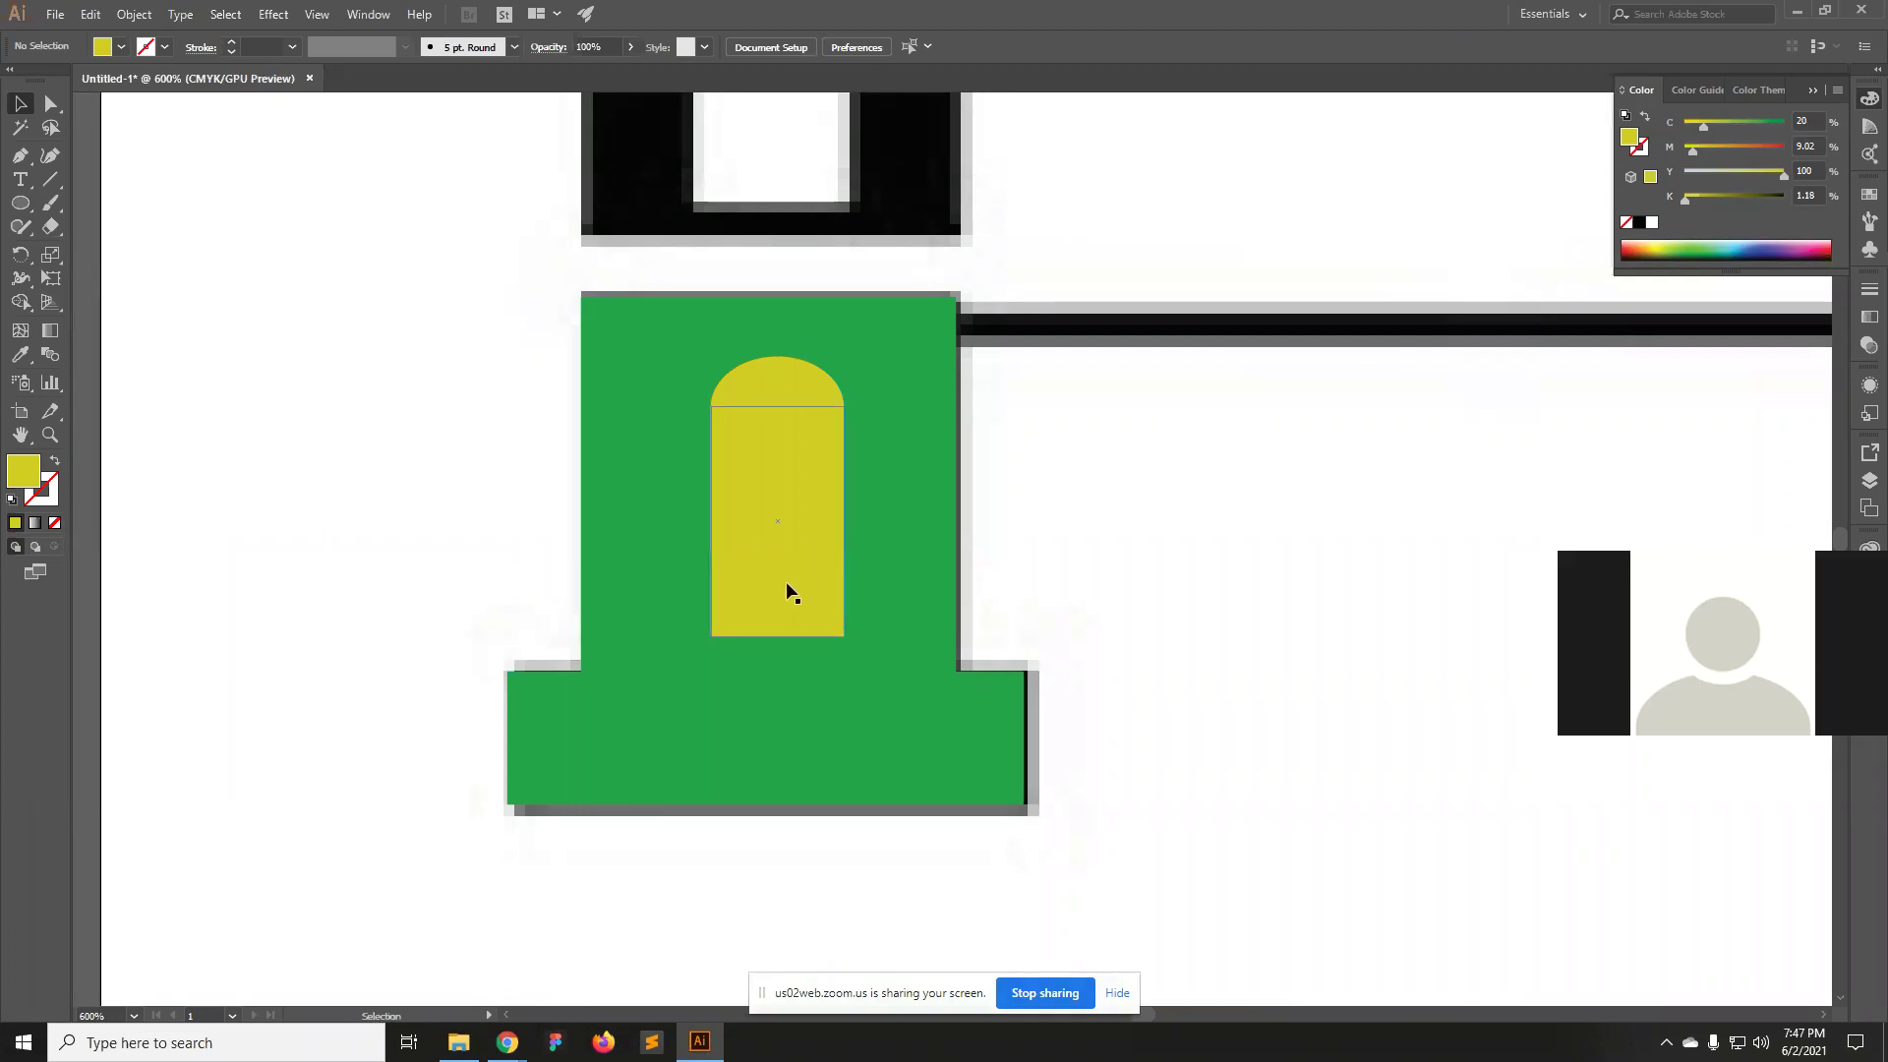
click(770, 399)
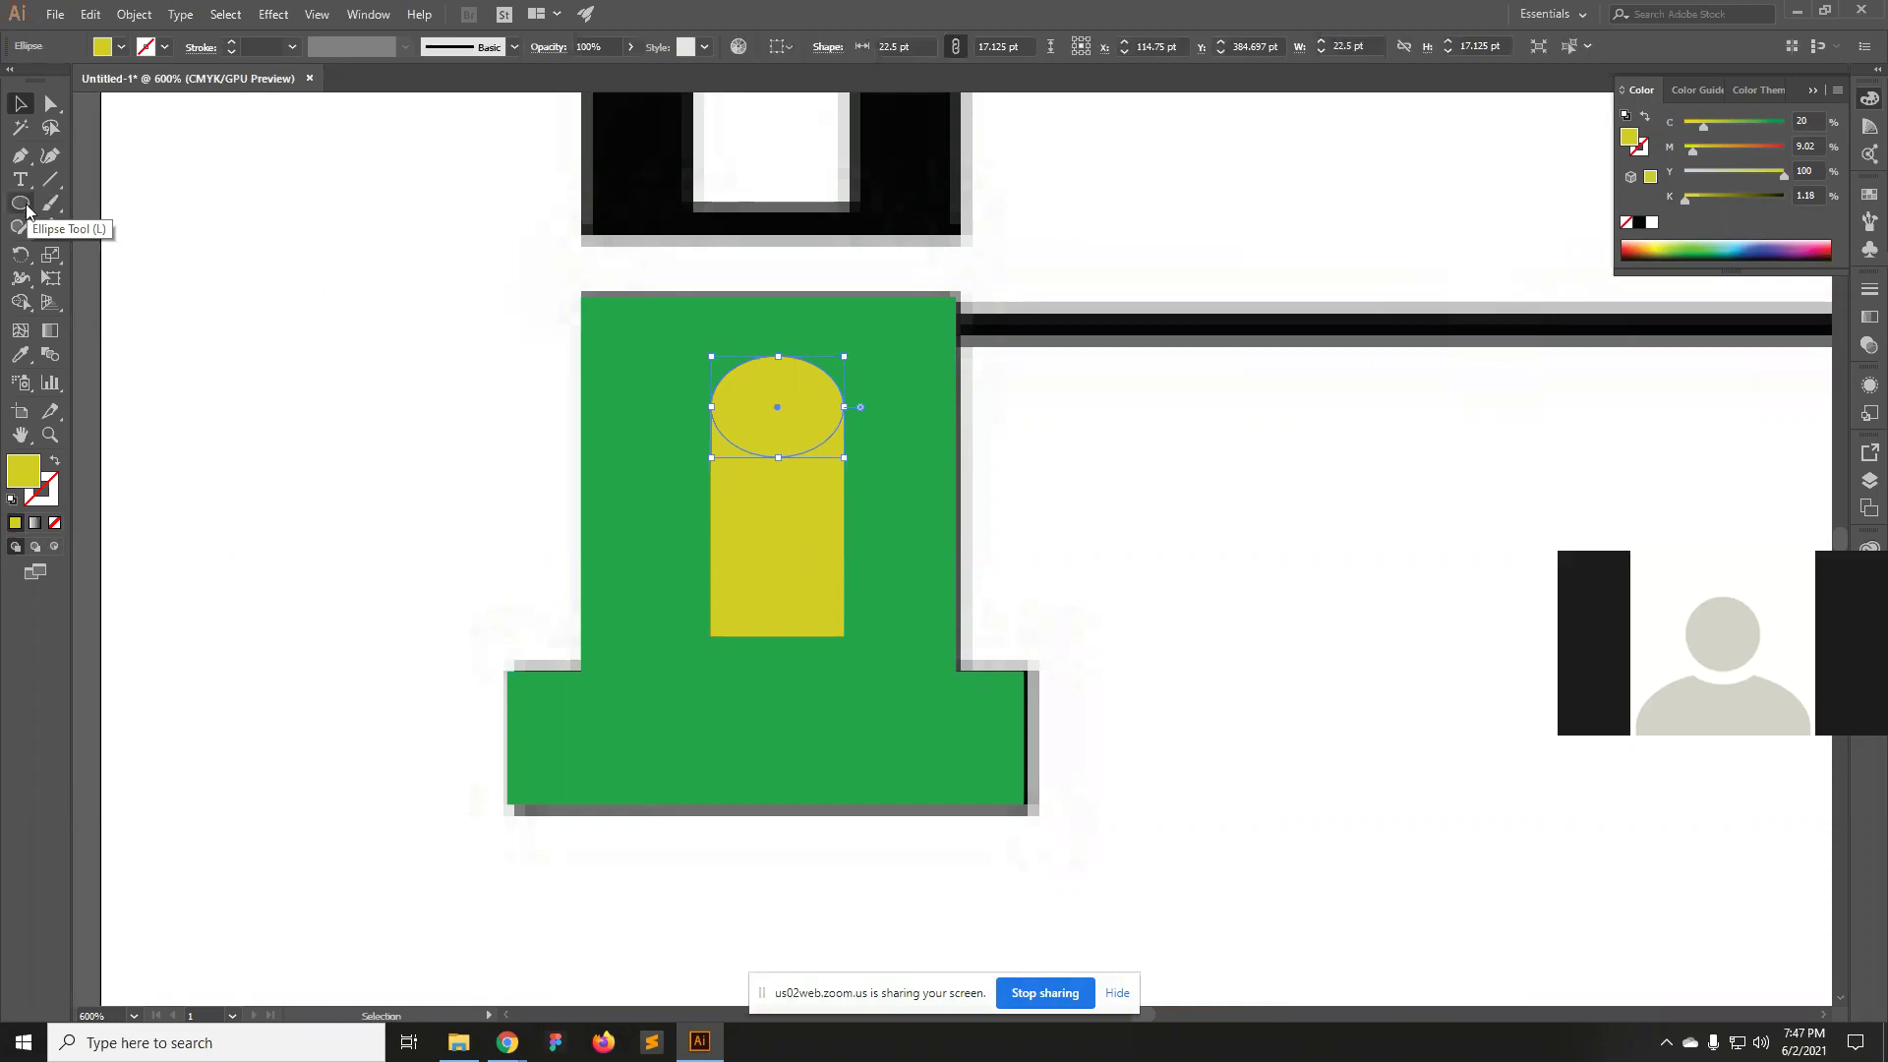
click(789, 521)
drag(779, 538, 1132, 539)
drag(767, 421, 1080, 423)
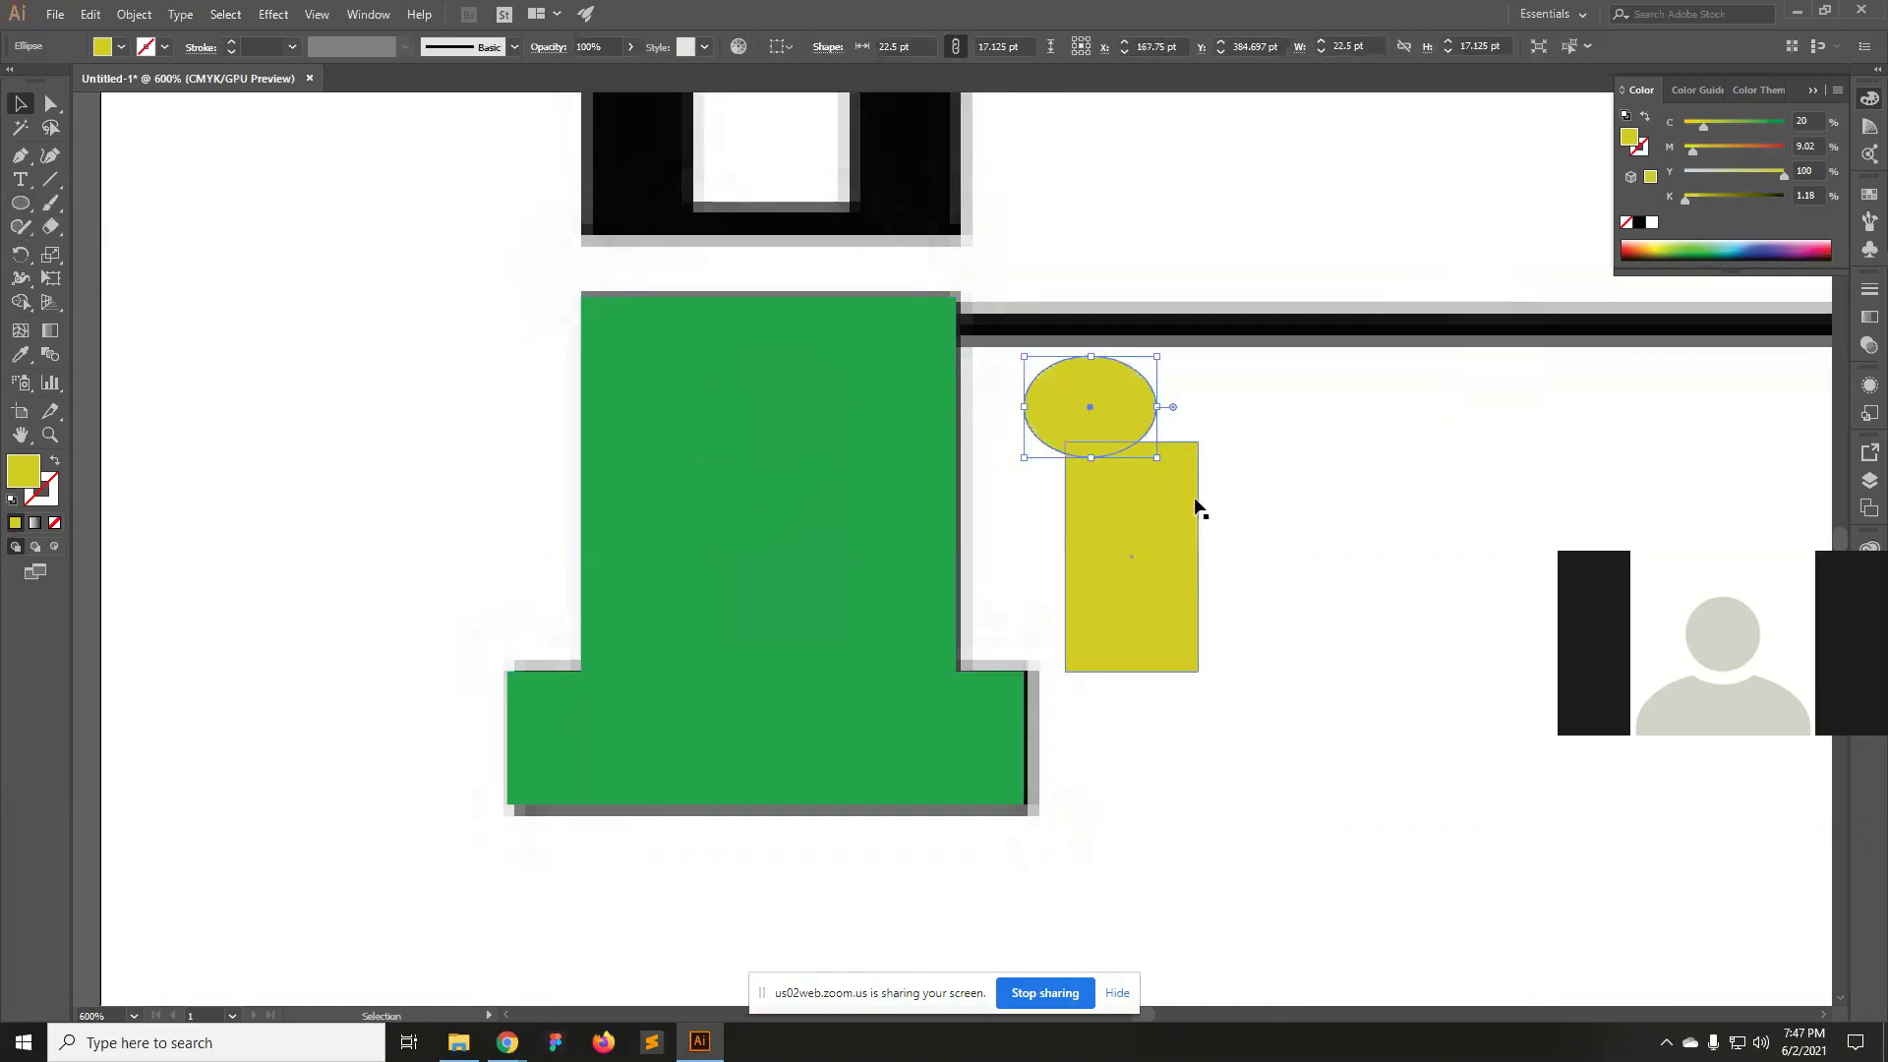
drag(1182, 519, 1138, 483)
click(1265, 533)
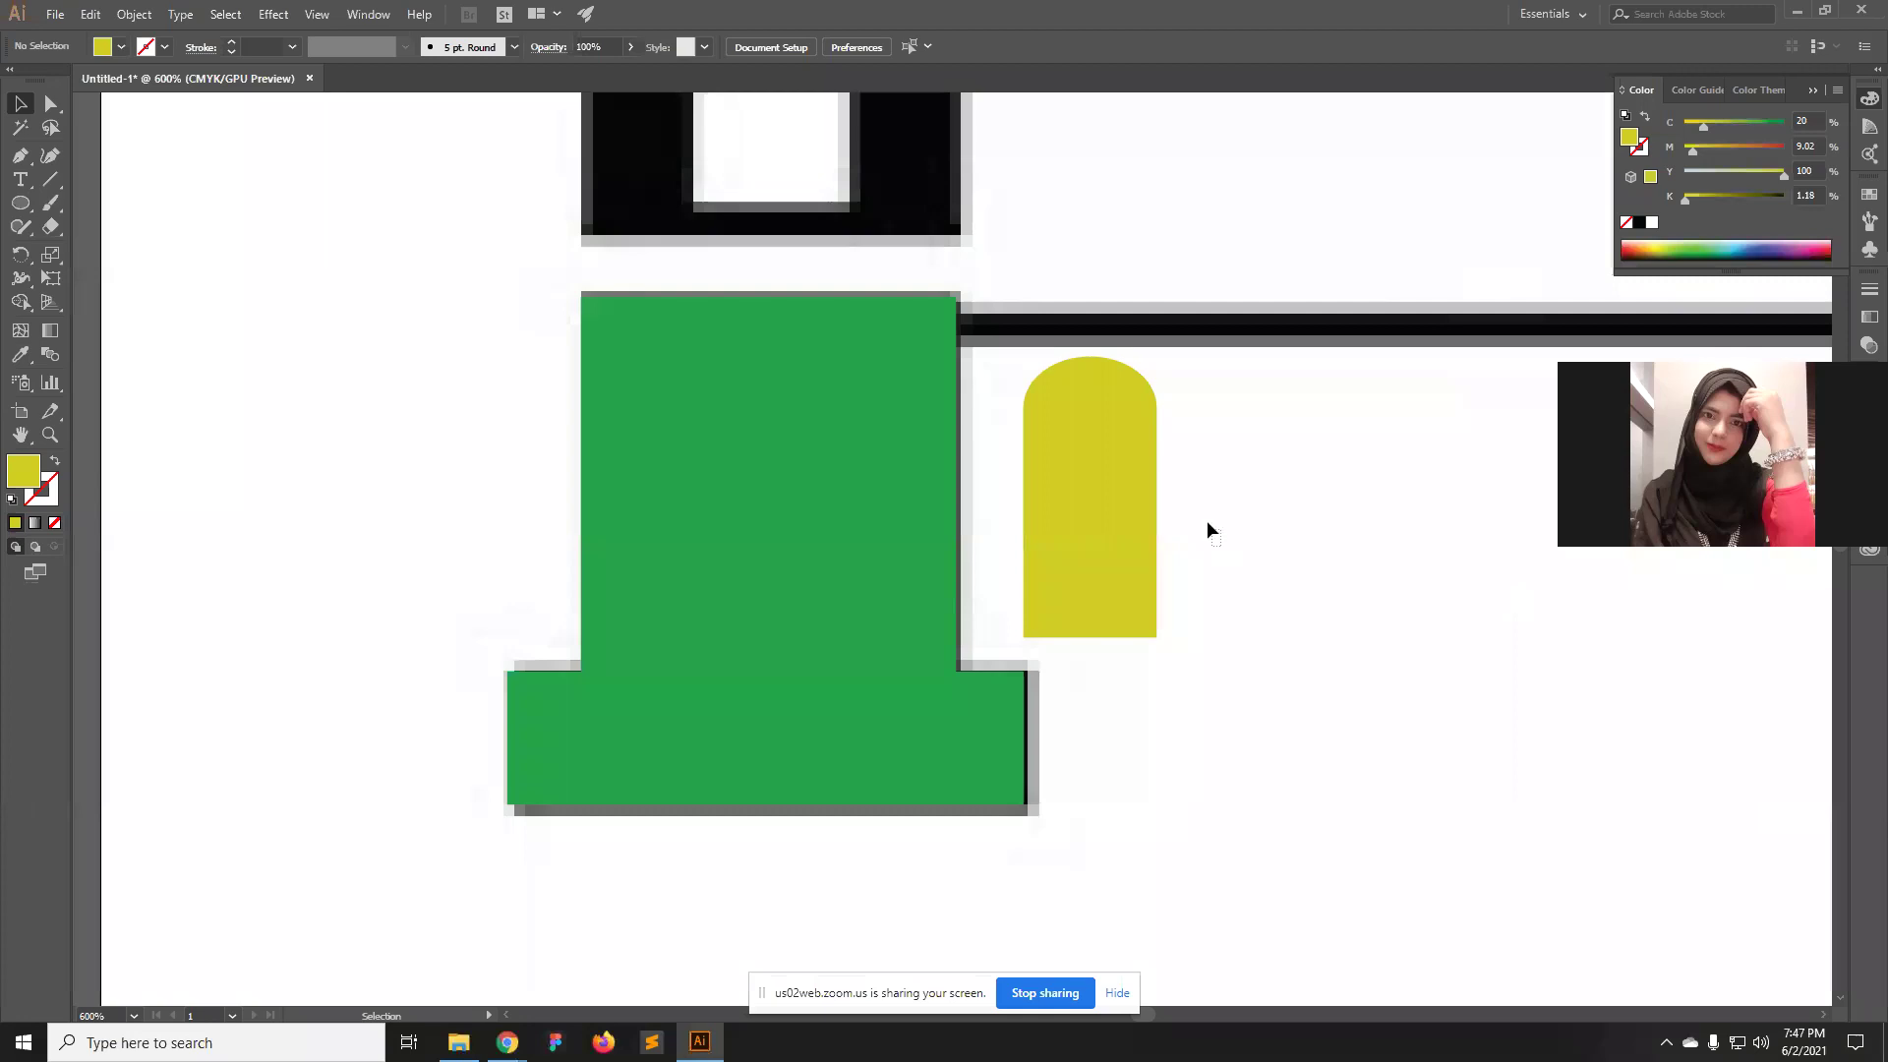
drag(1127, 421, 1282, 456)
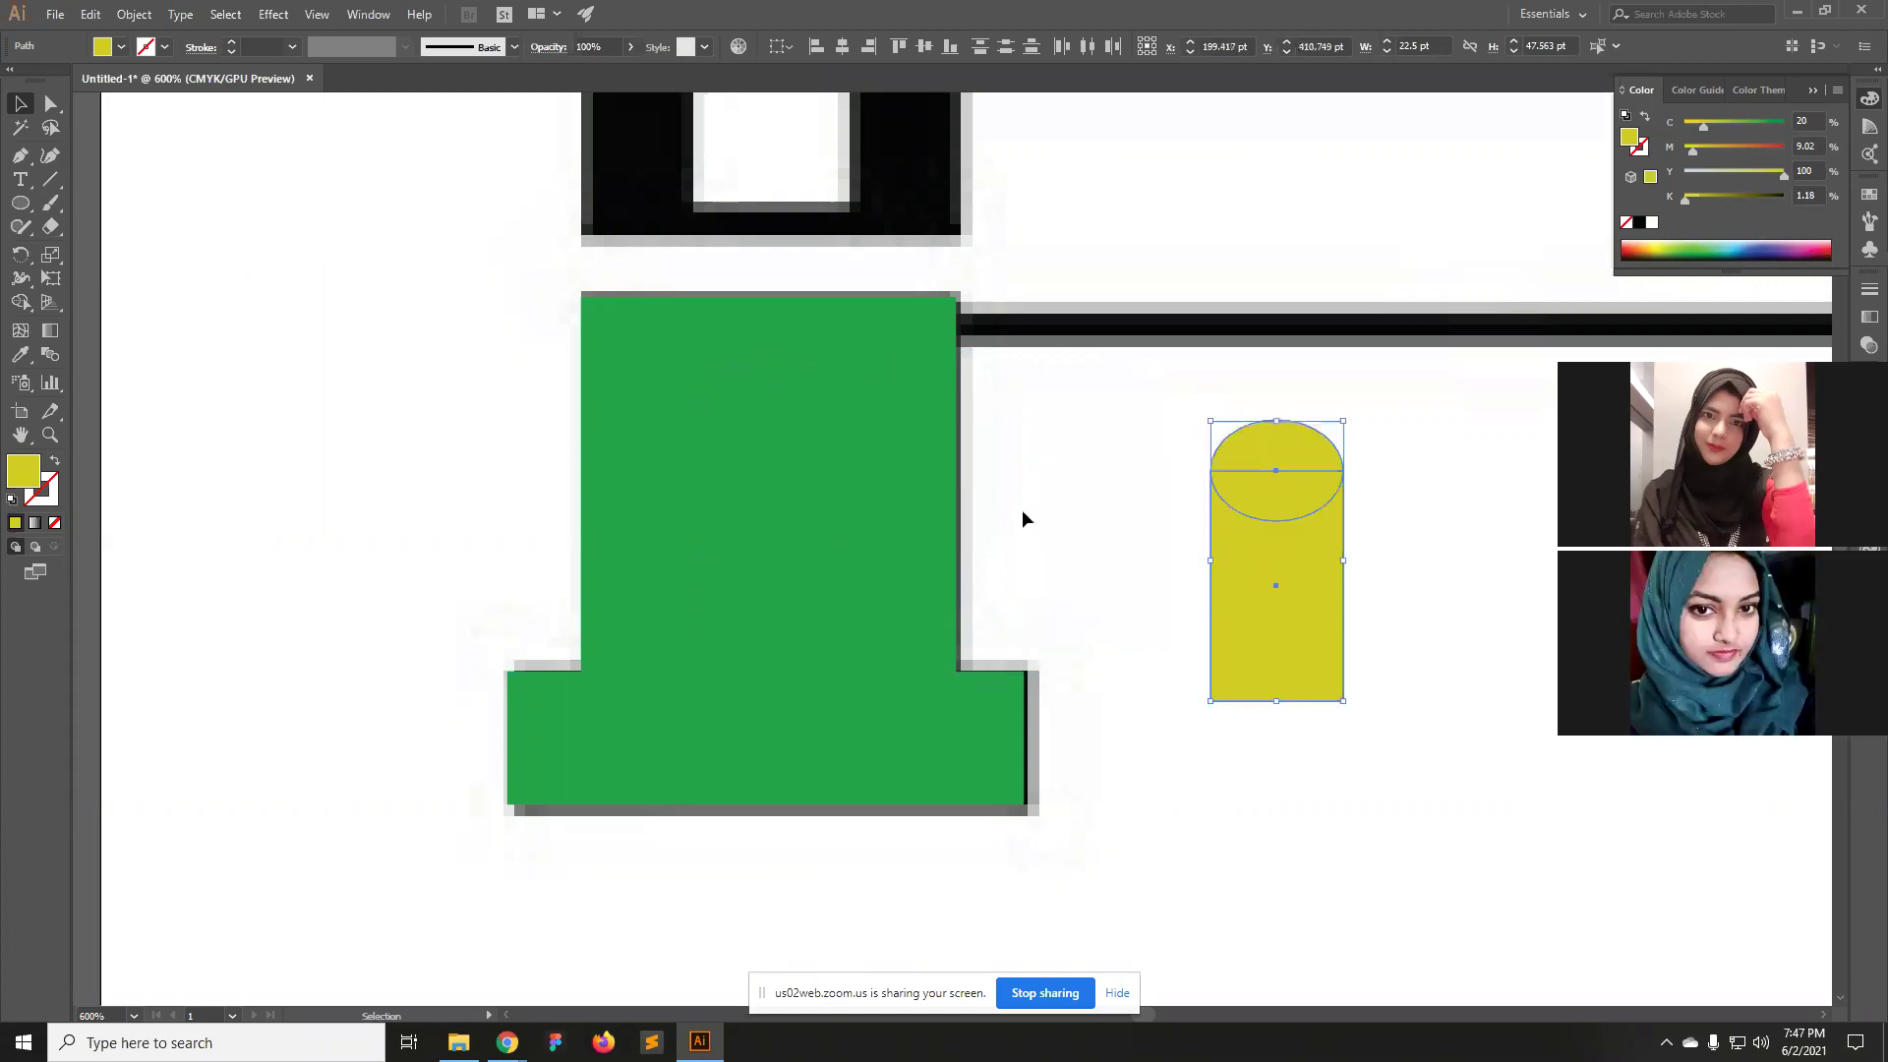
Move the yellow arched window back onto the green tower block, centred at about X 112.75 pt, Y 400.1 pt.
click(1504, 579)
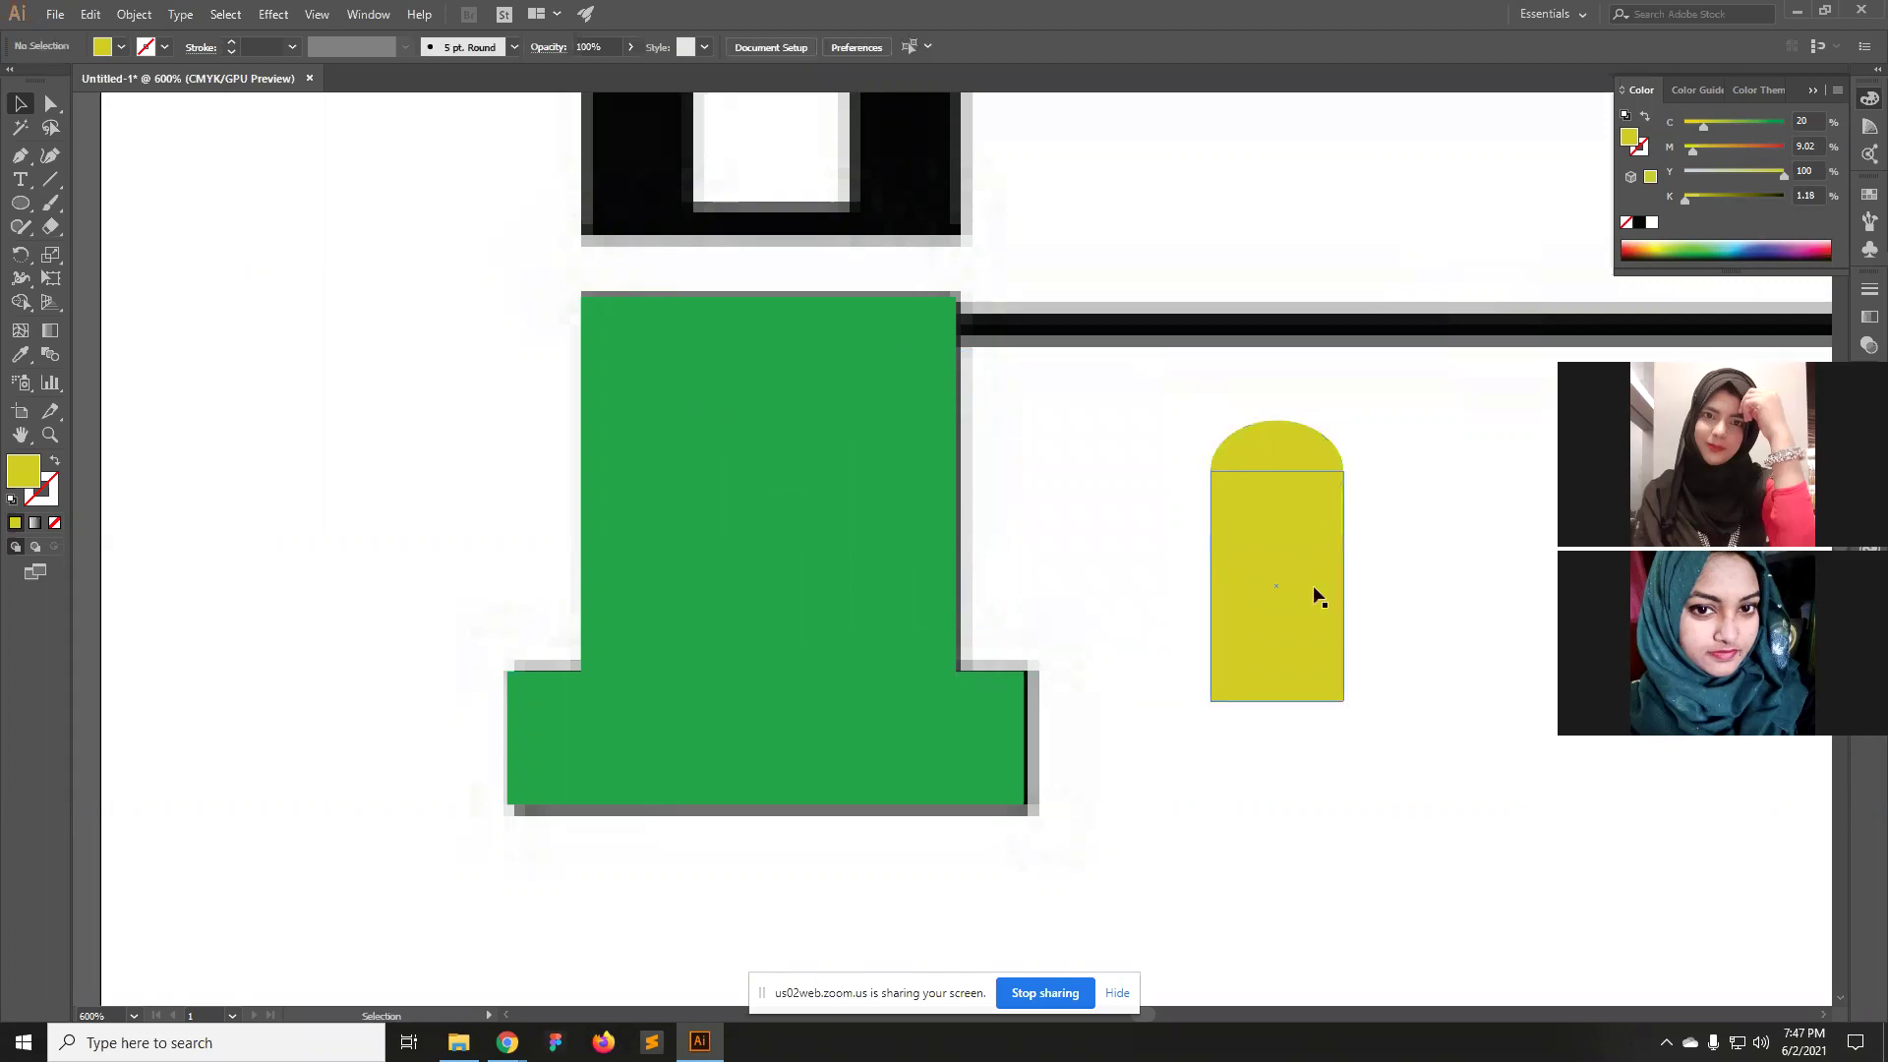
drag(1284, 455, 772, 385)
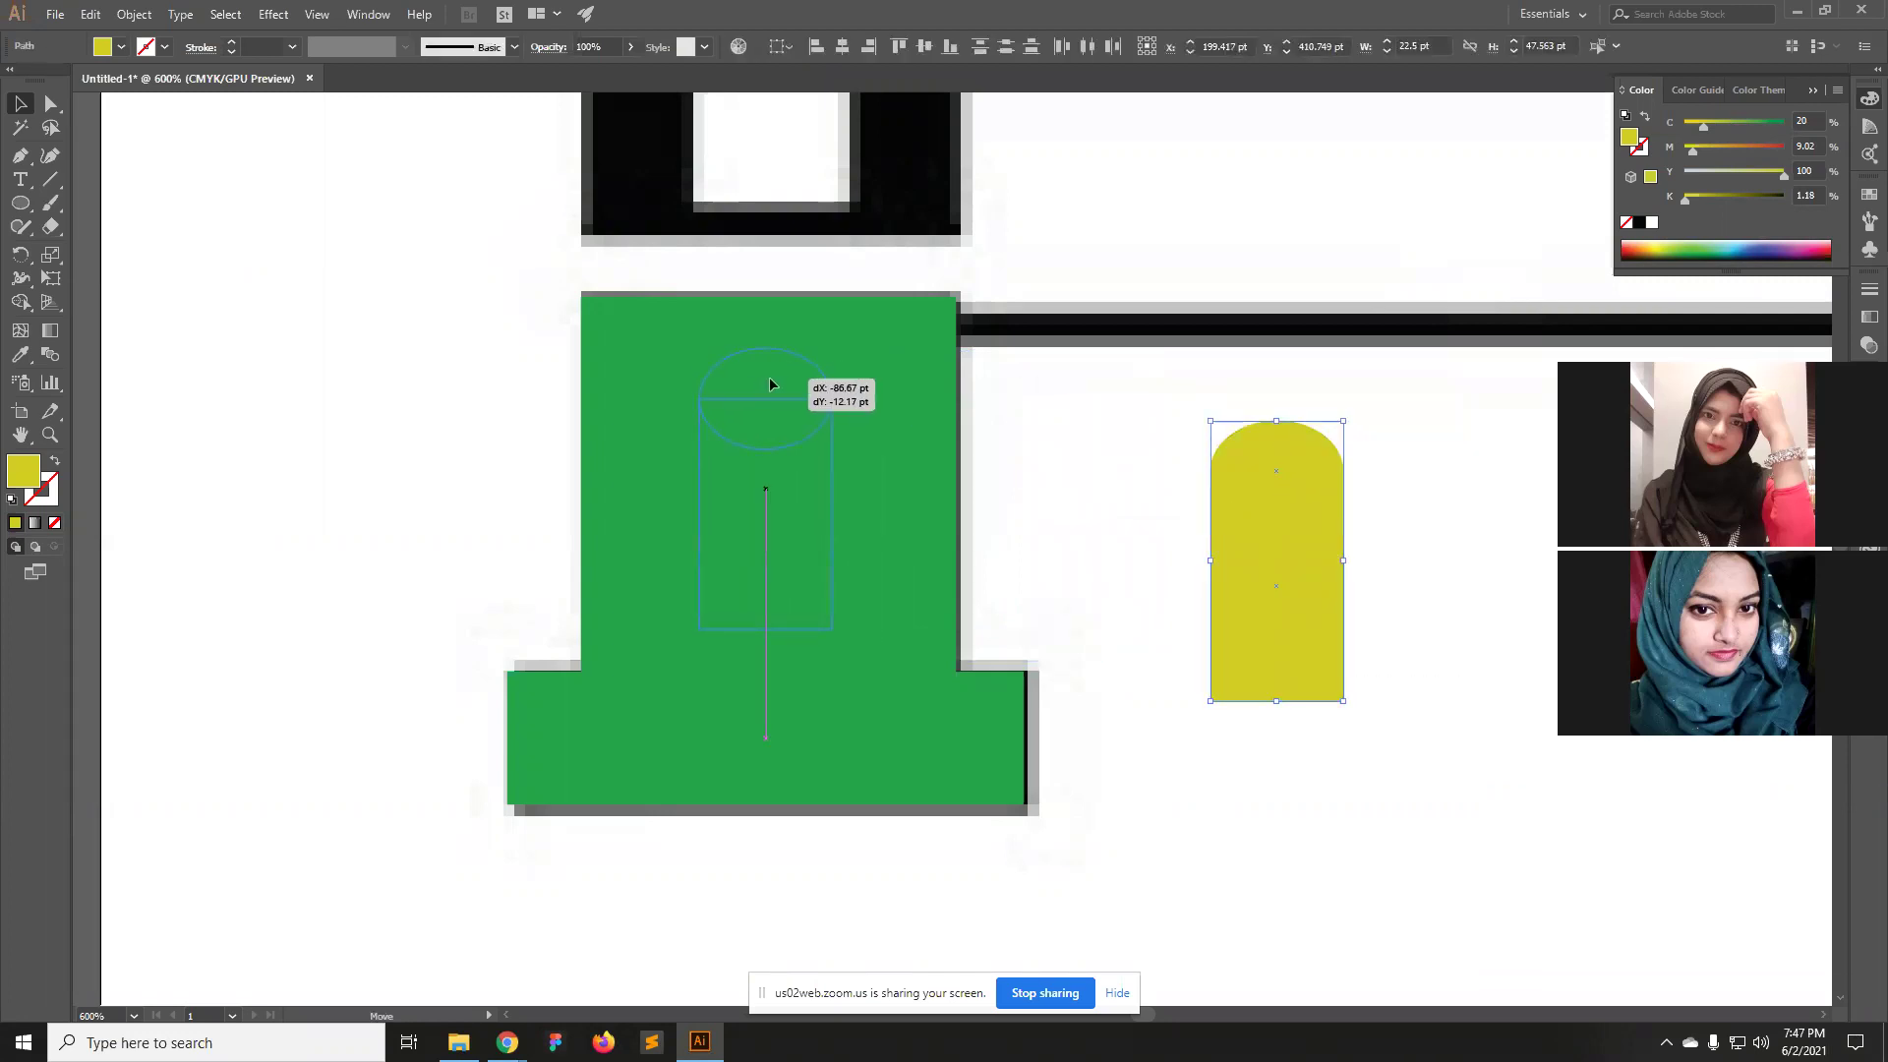
drag(770, 385, 769, 385)
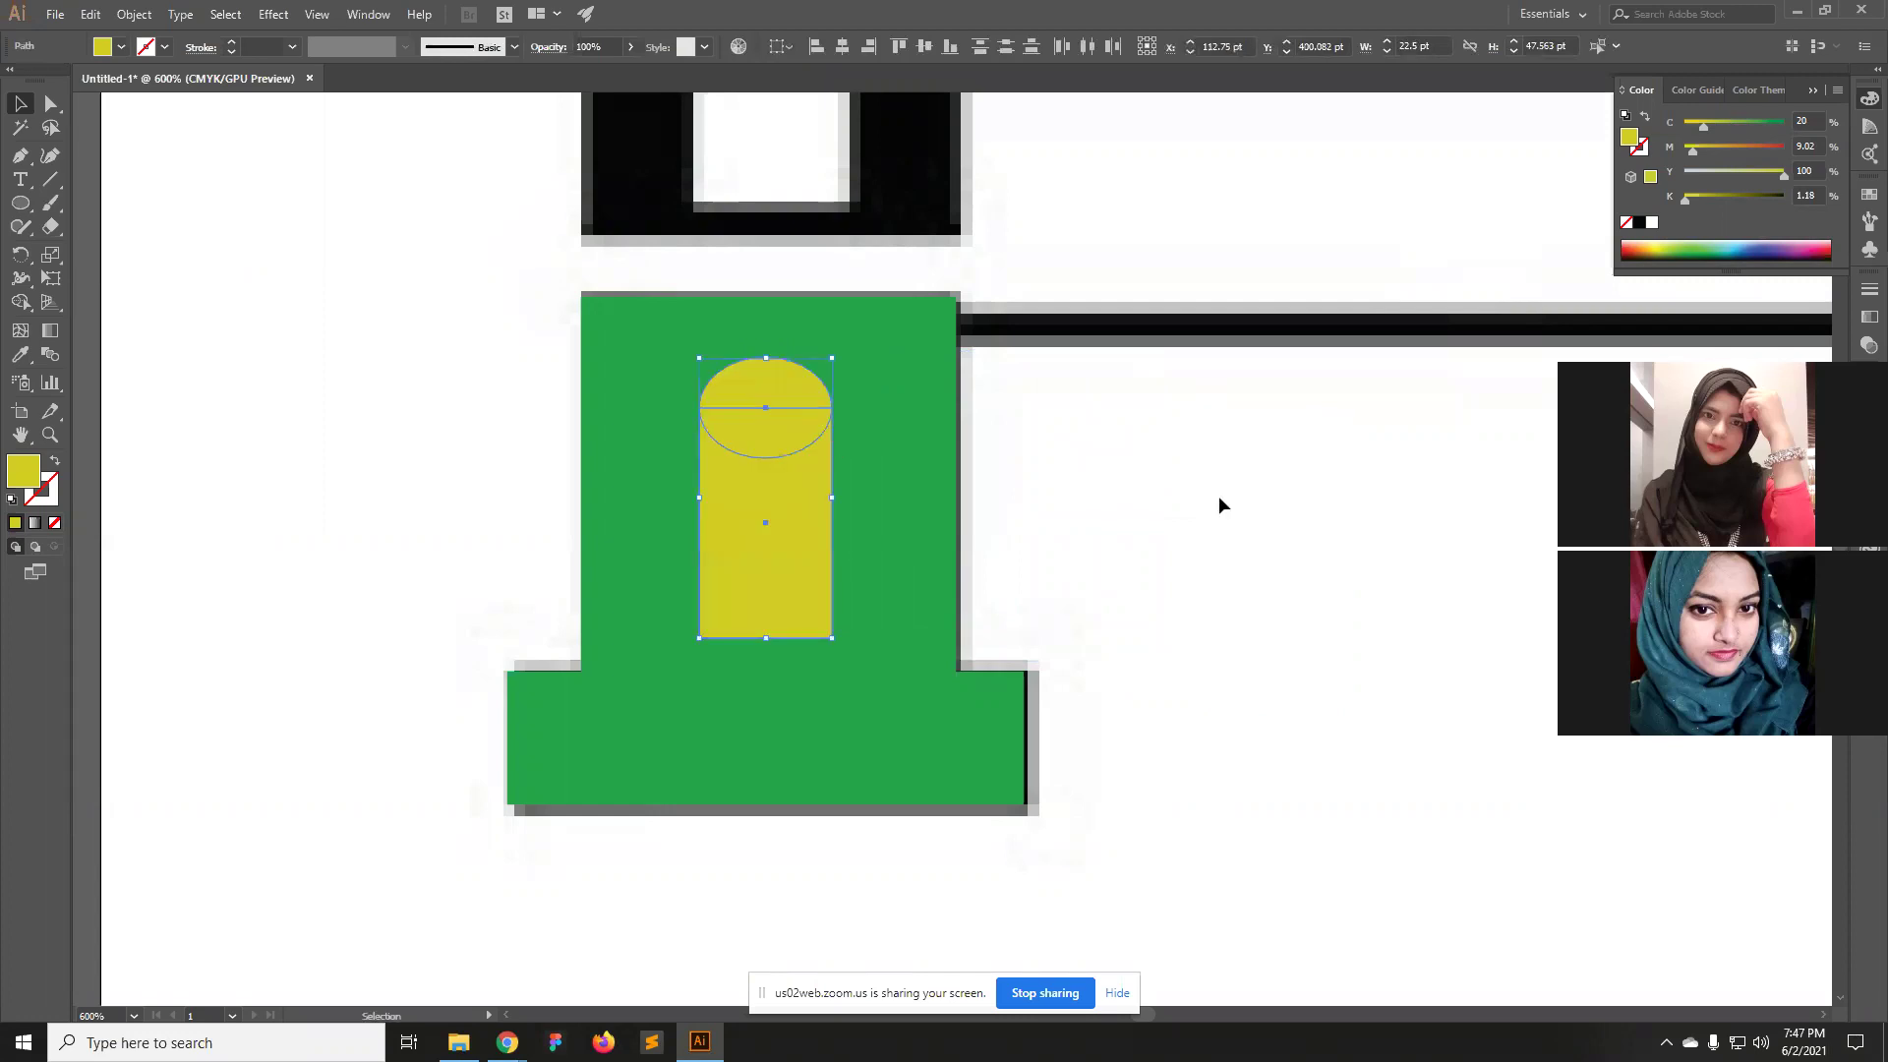
click(1433, 534)
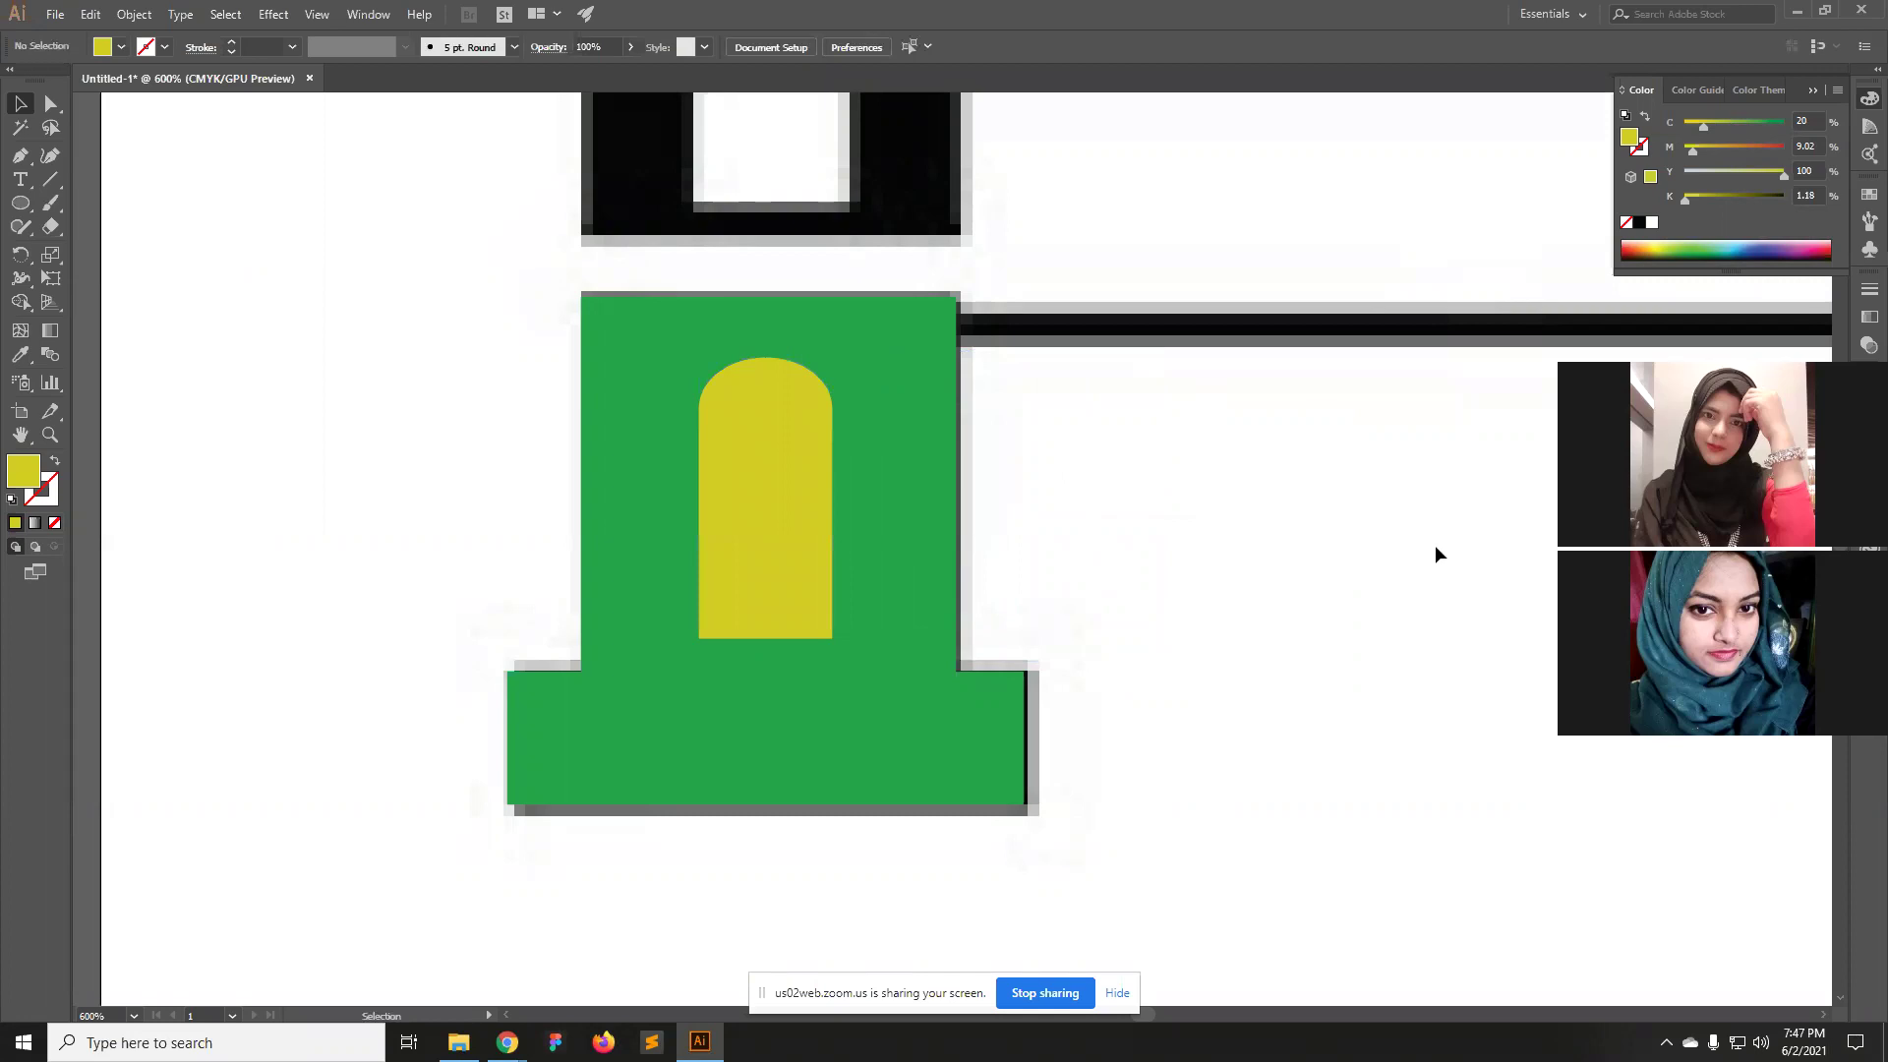
Group the yellow rectangle and ellipse into one arched window object.
click(768, 517)
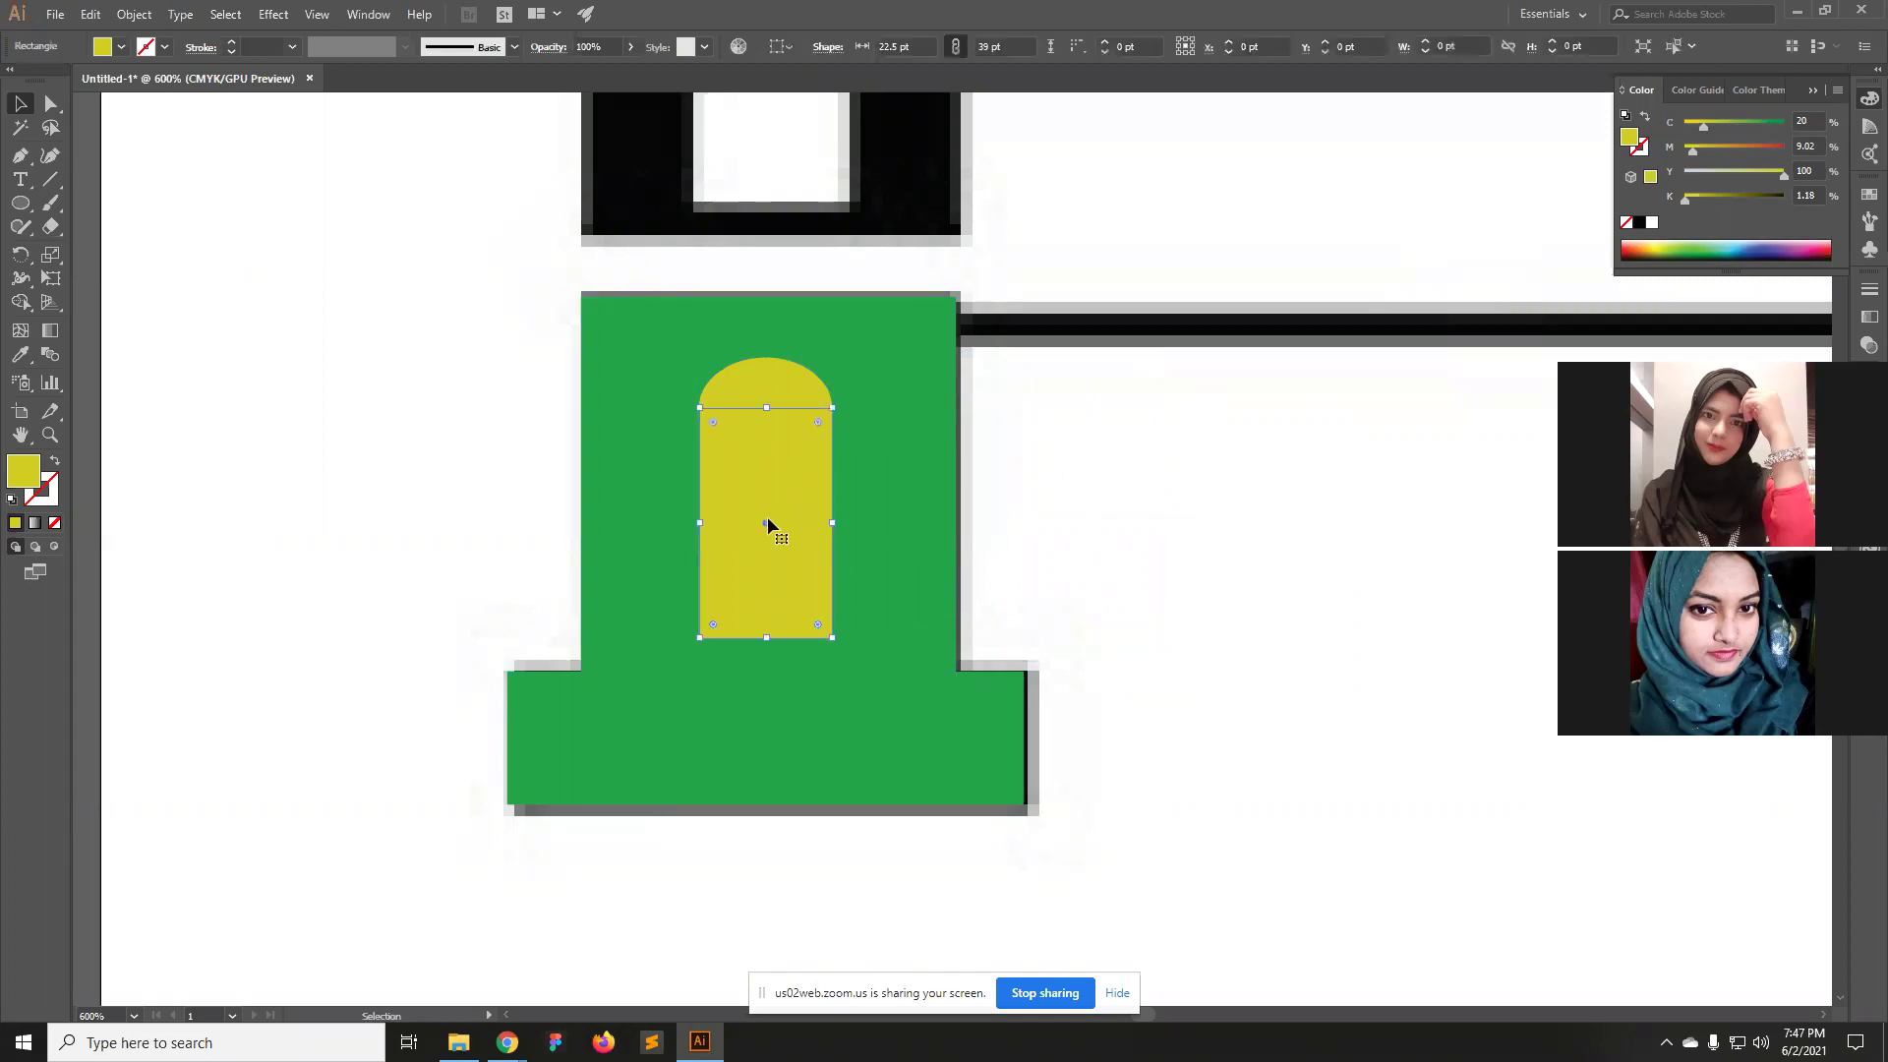
shift+click(762, 403)
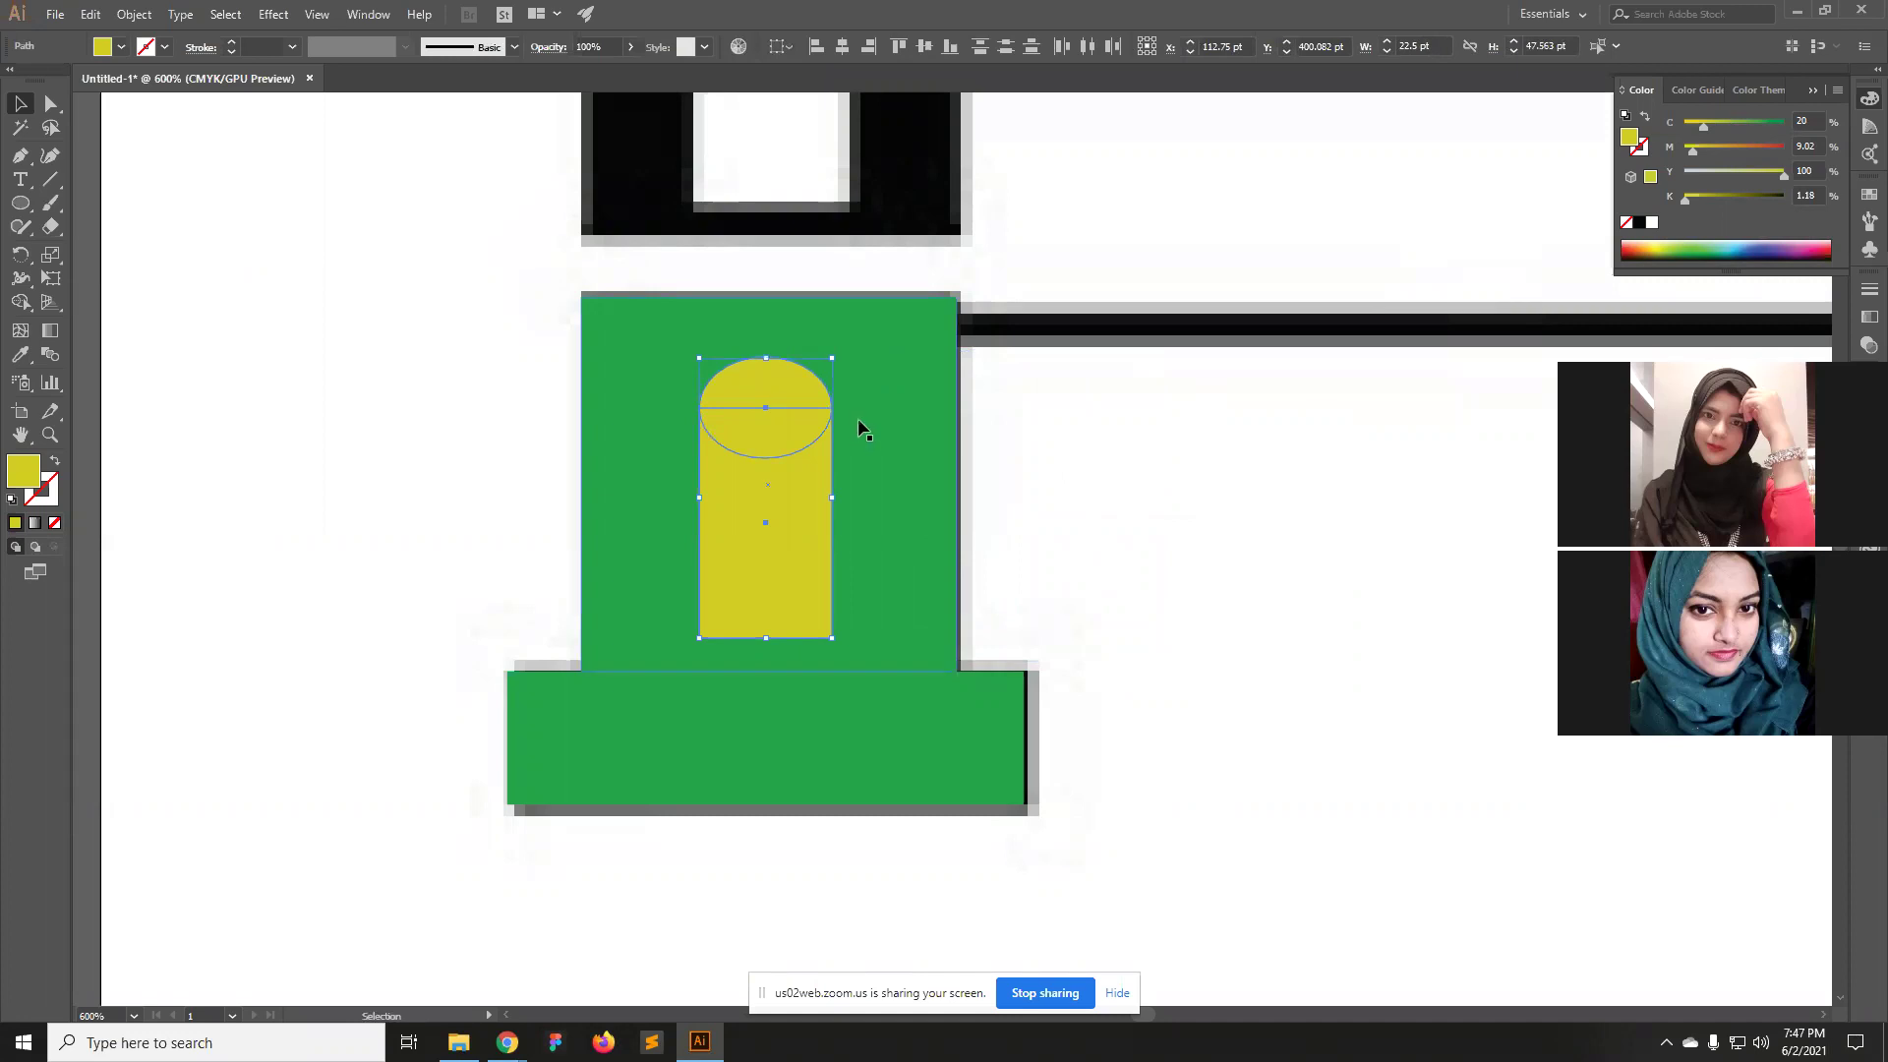
right_click(744, 439)
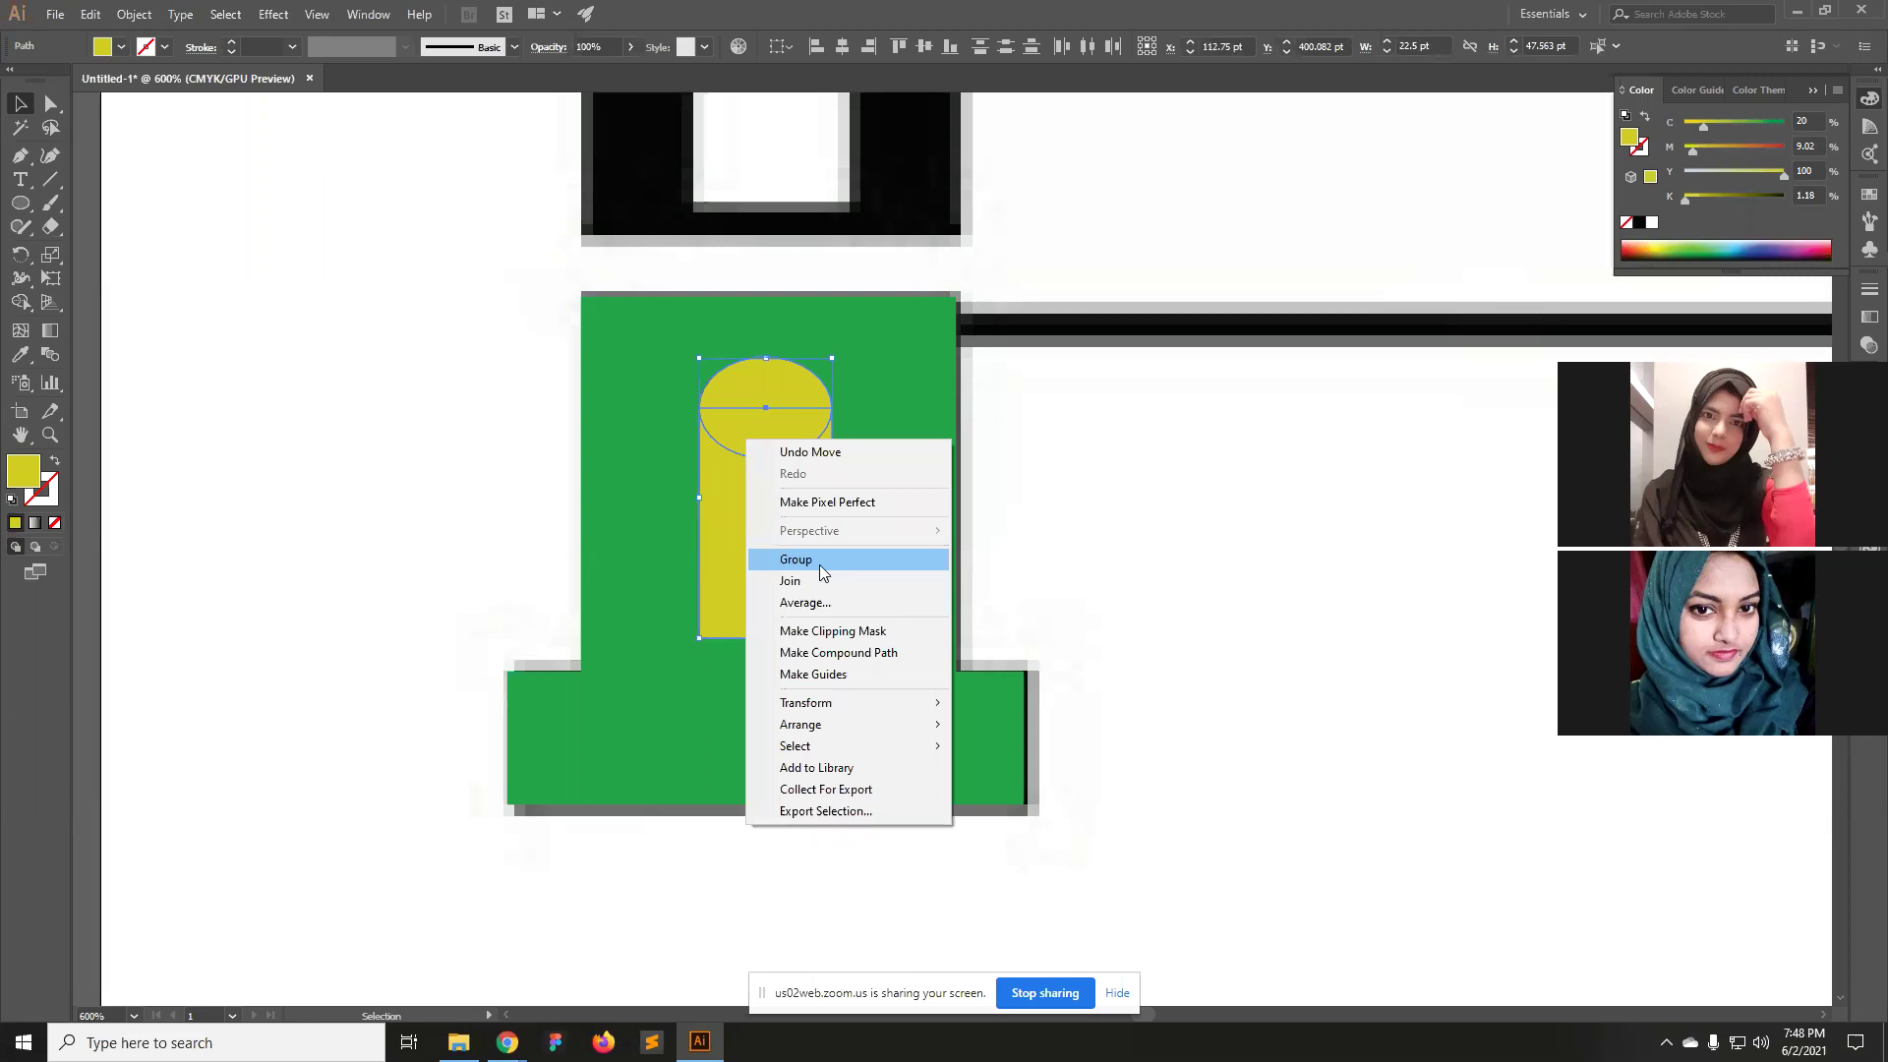
click(818, 564)
click(1288, 569)
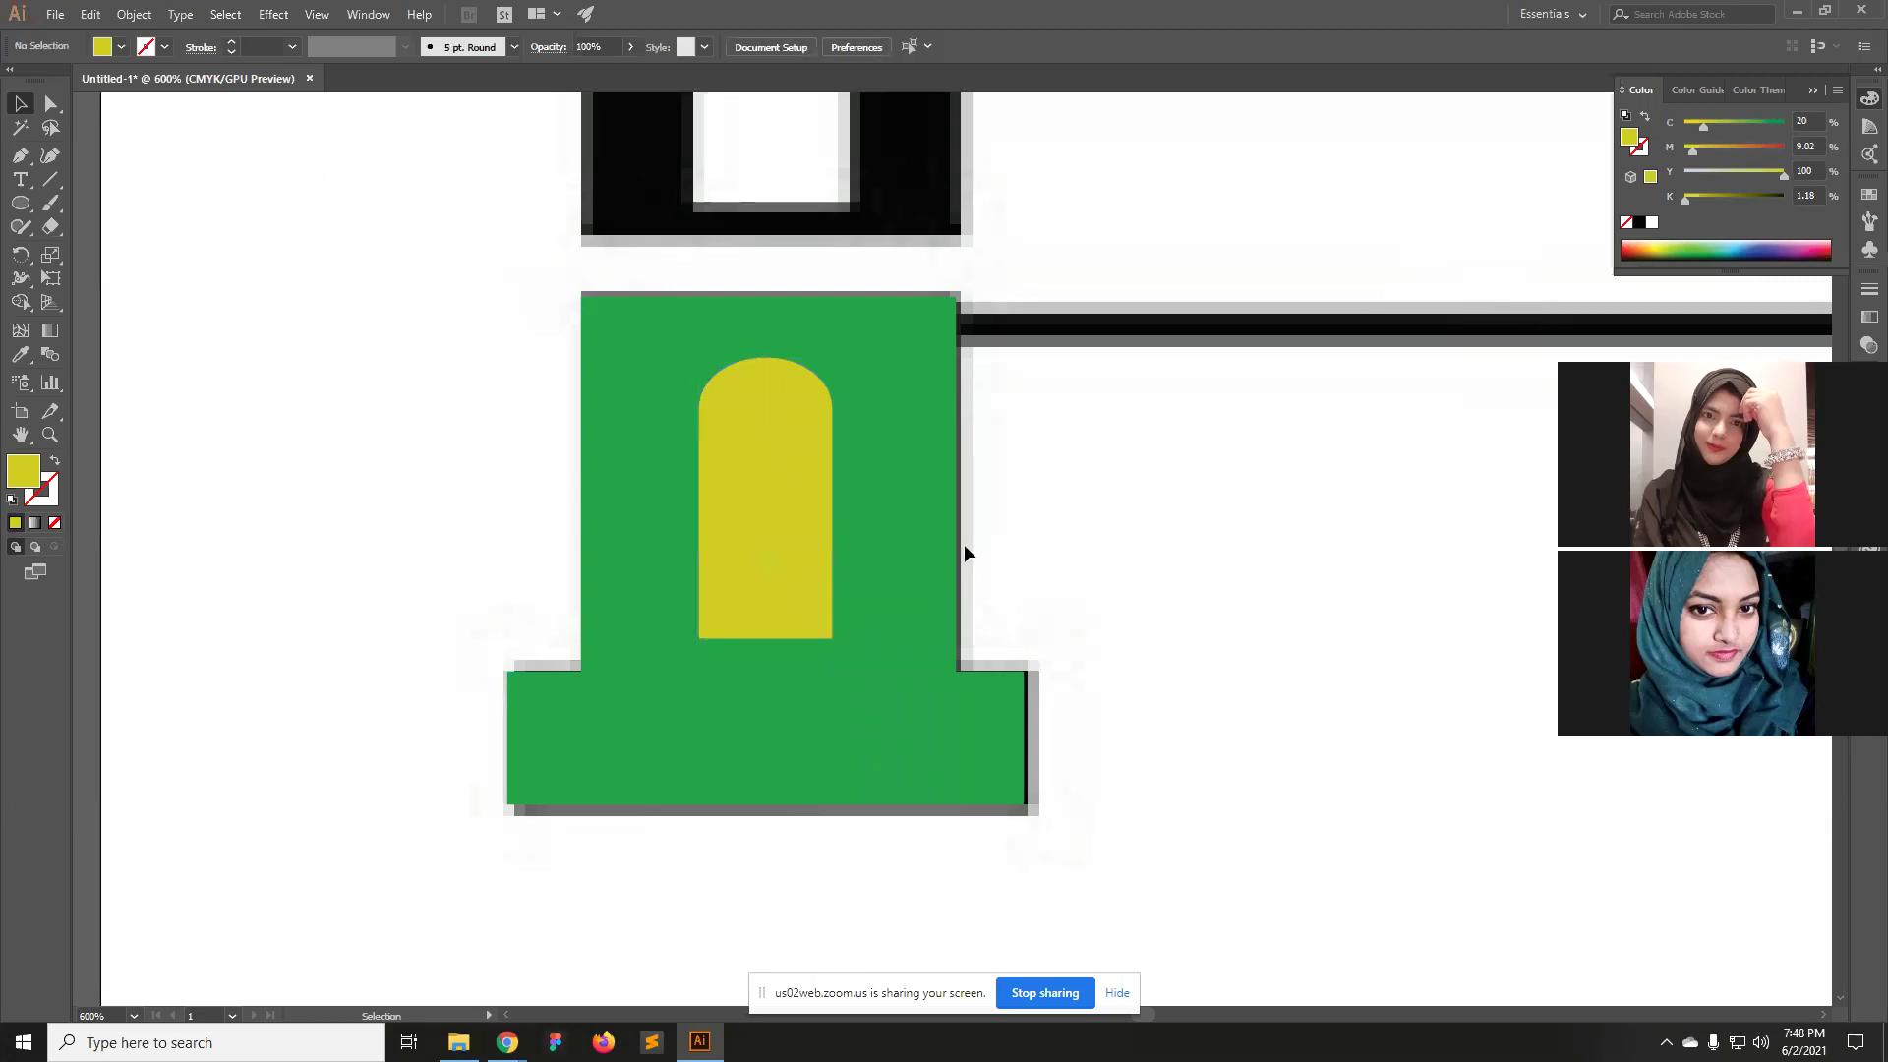
click(770, 575)
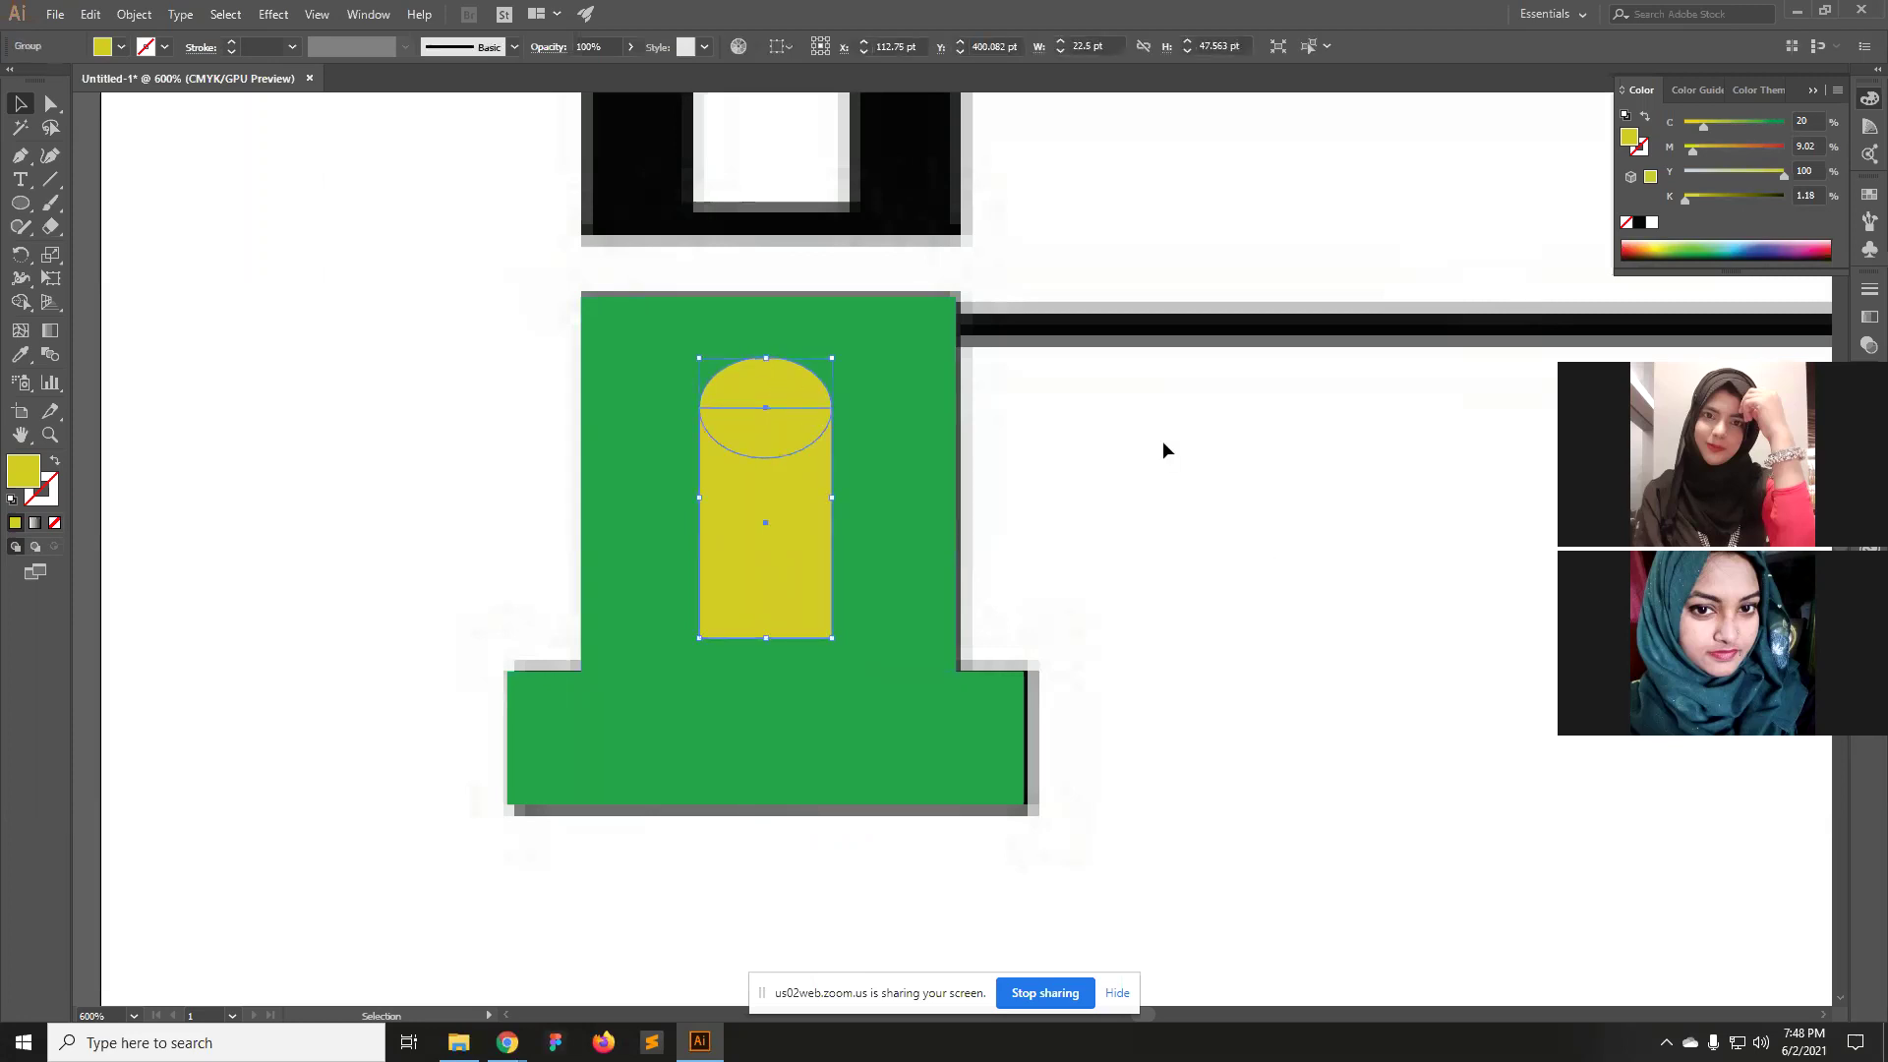
click(1196, 482)
click(777, 425)
click(1154, 520)
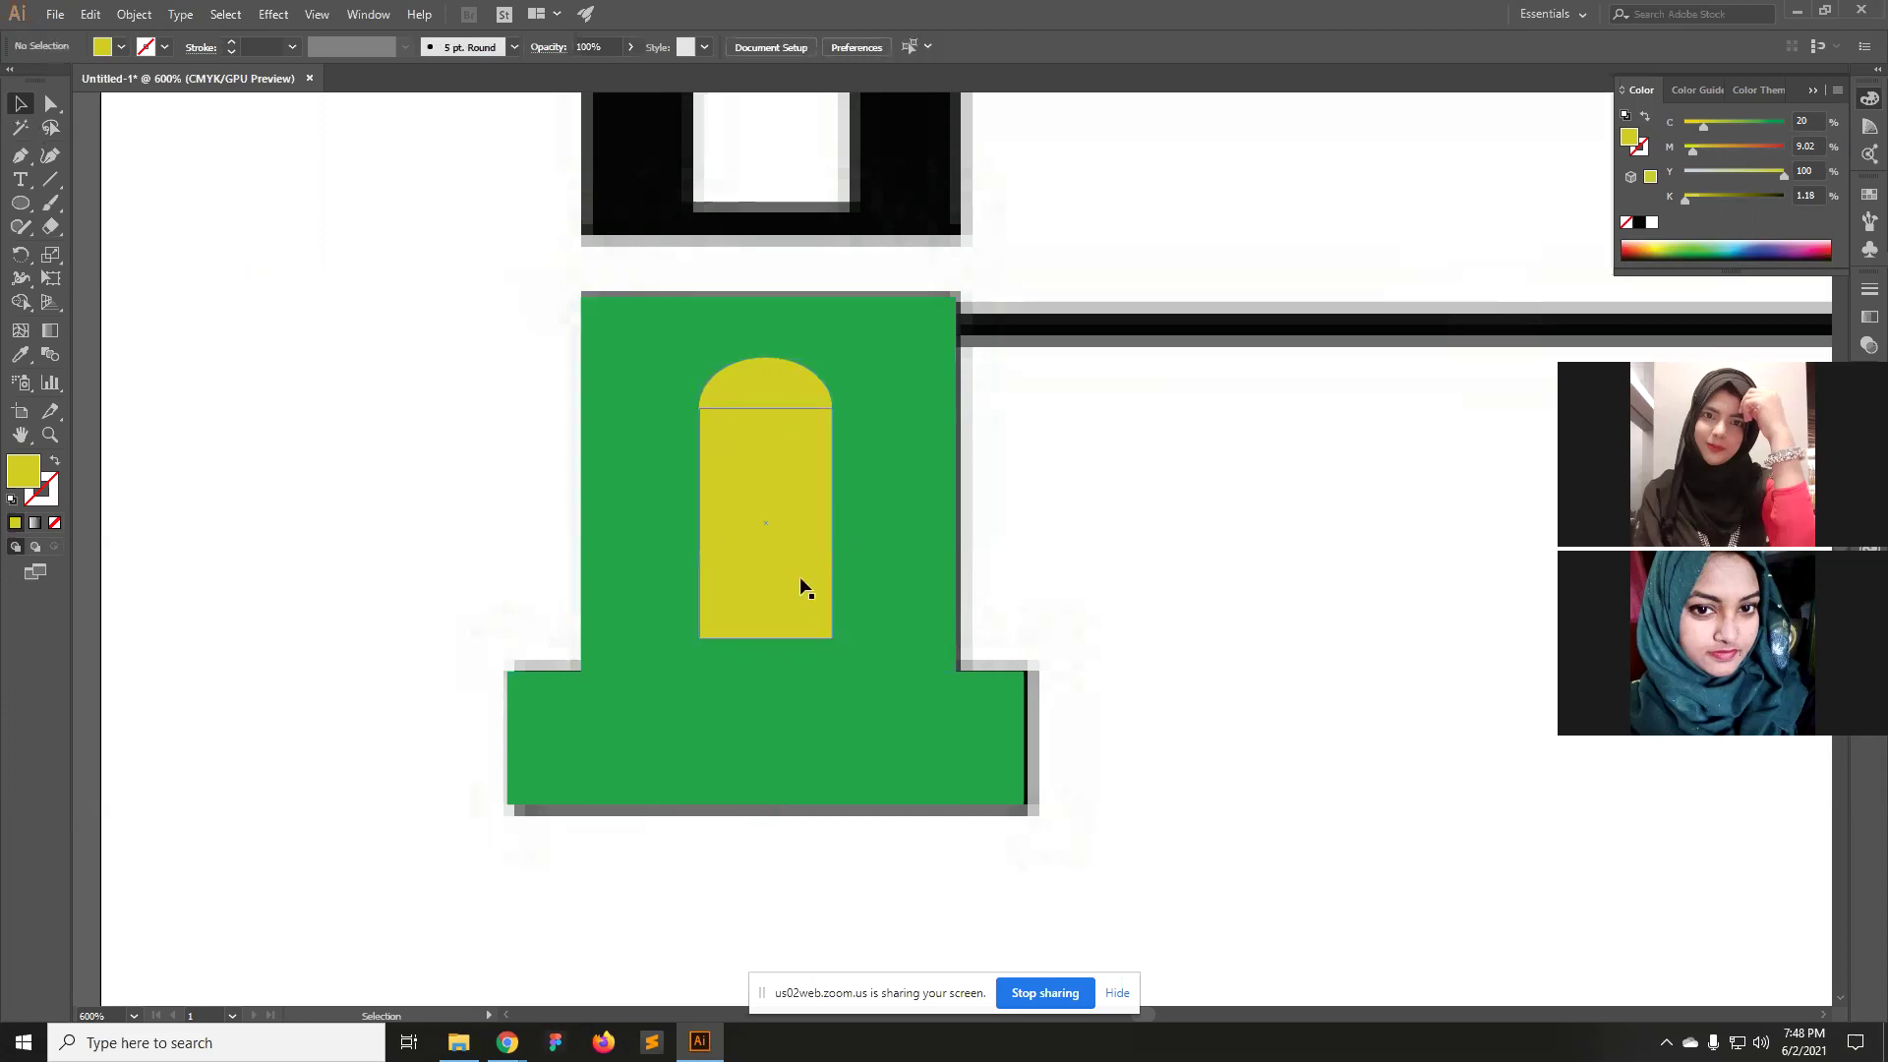
Shift the grouped window sideways to about X 132.9 pt and align window, block and base on a common horizontal centre.
mouse_move(801, 547)
mouse_down()
mouse_move(1241, 556)
mouse_move(786, 530)
mouse_move(777, 563)
mouse_up()
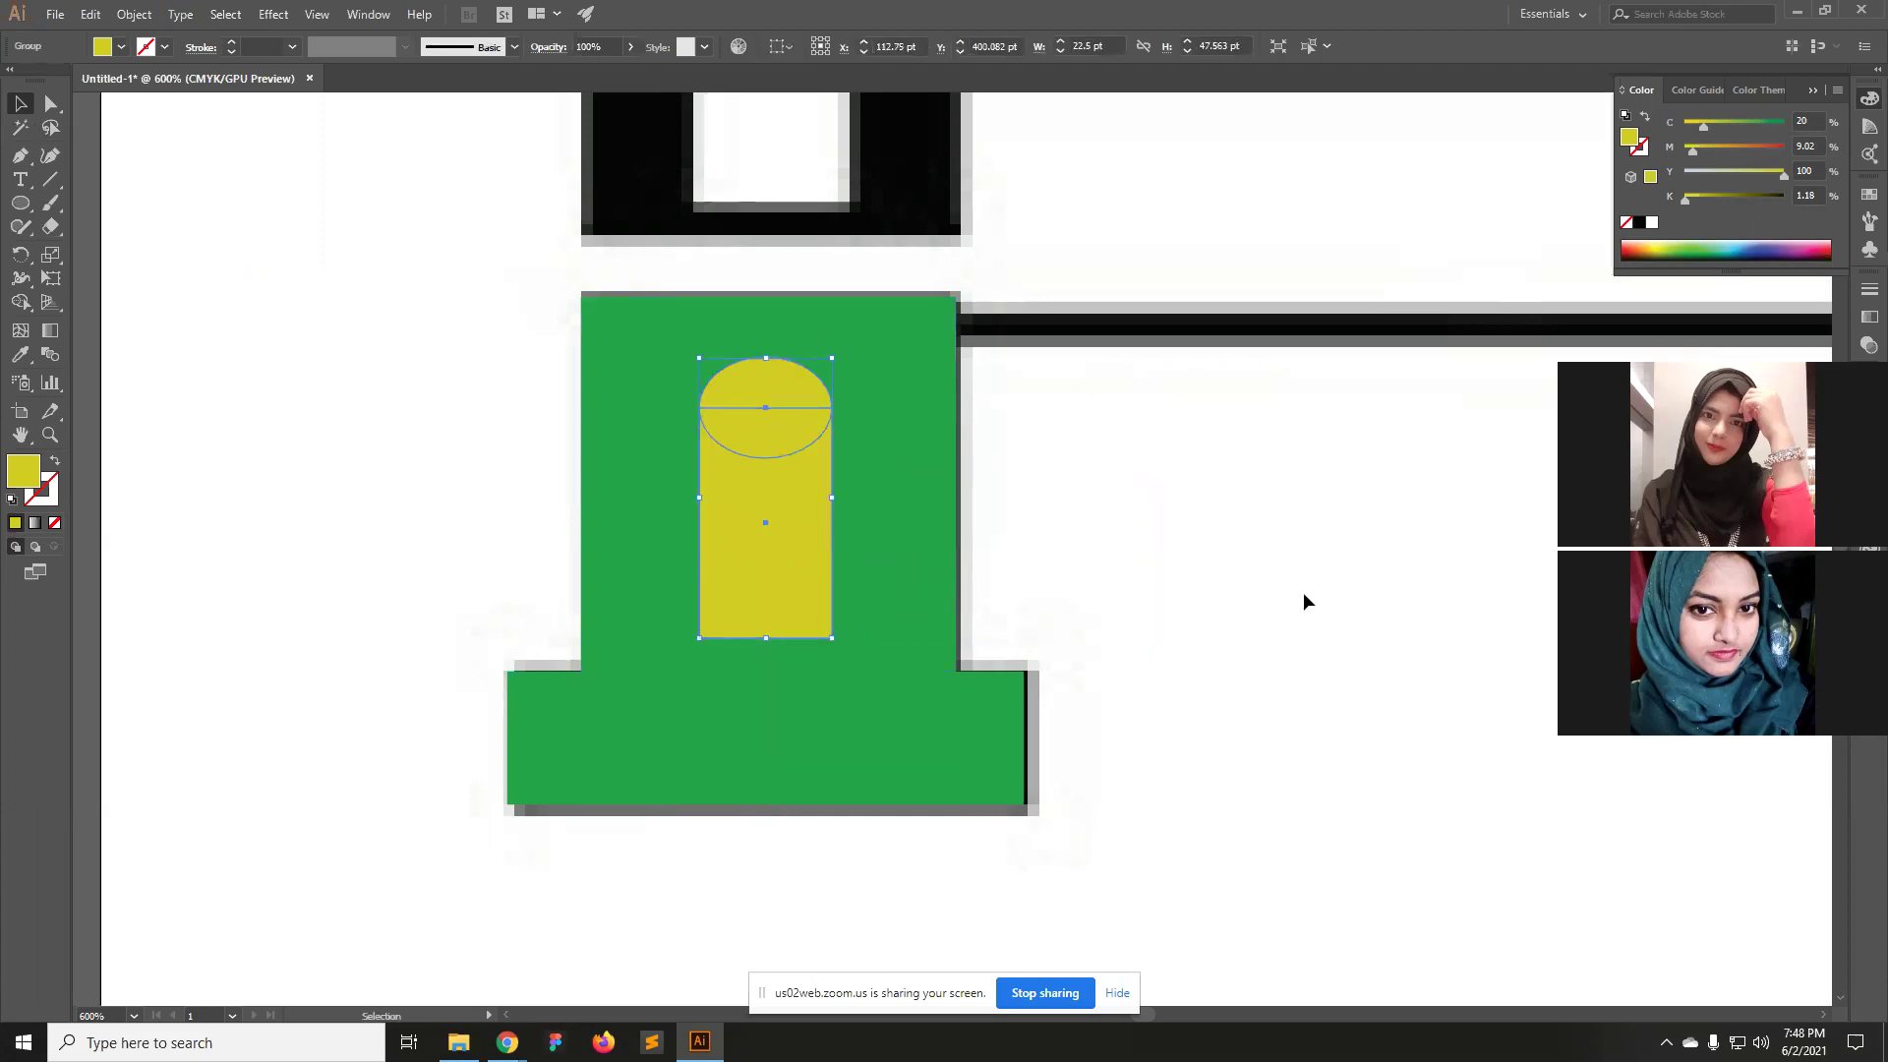
drag(763, 578, 882, 577)
drag(1201, 799, 865, 561)
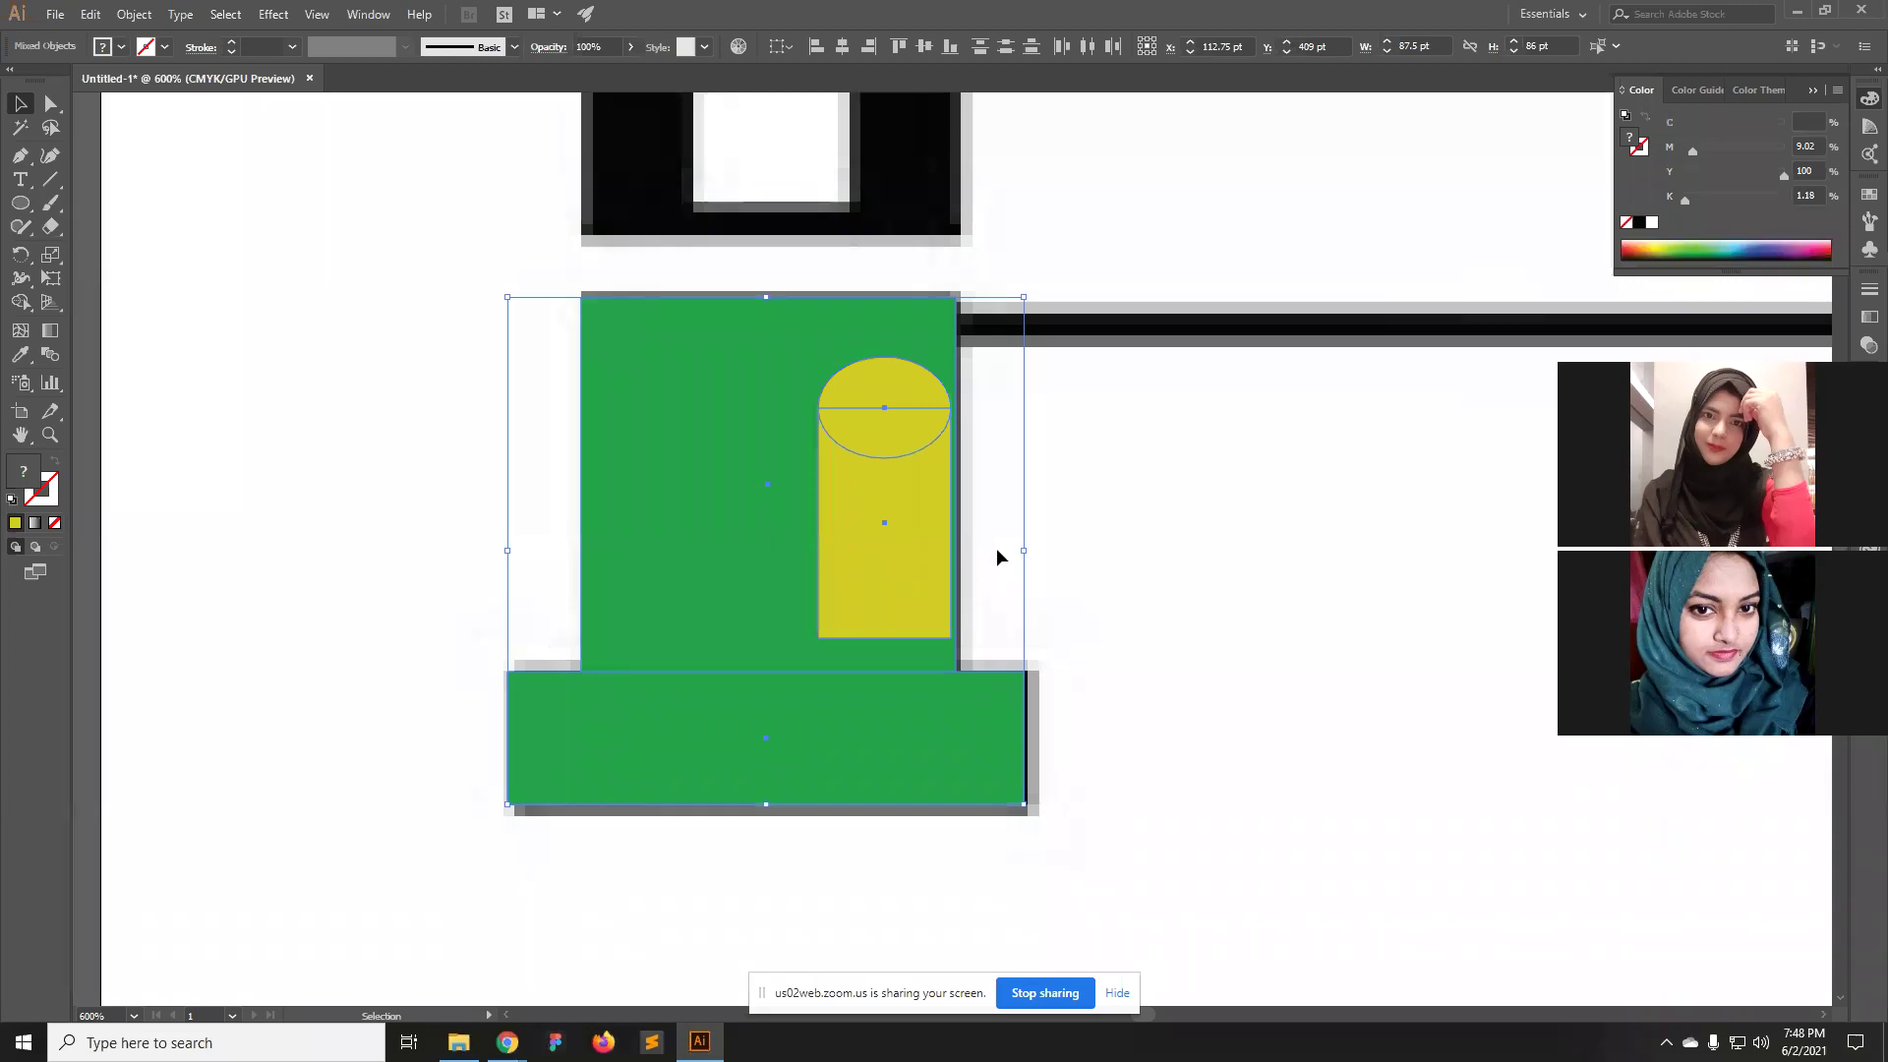
click(1420, 685)
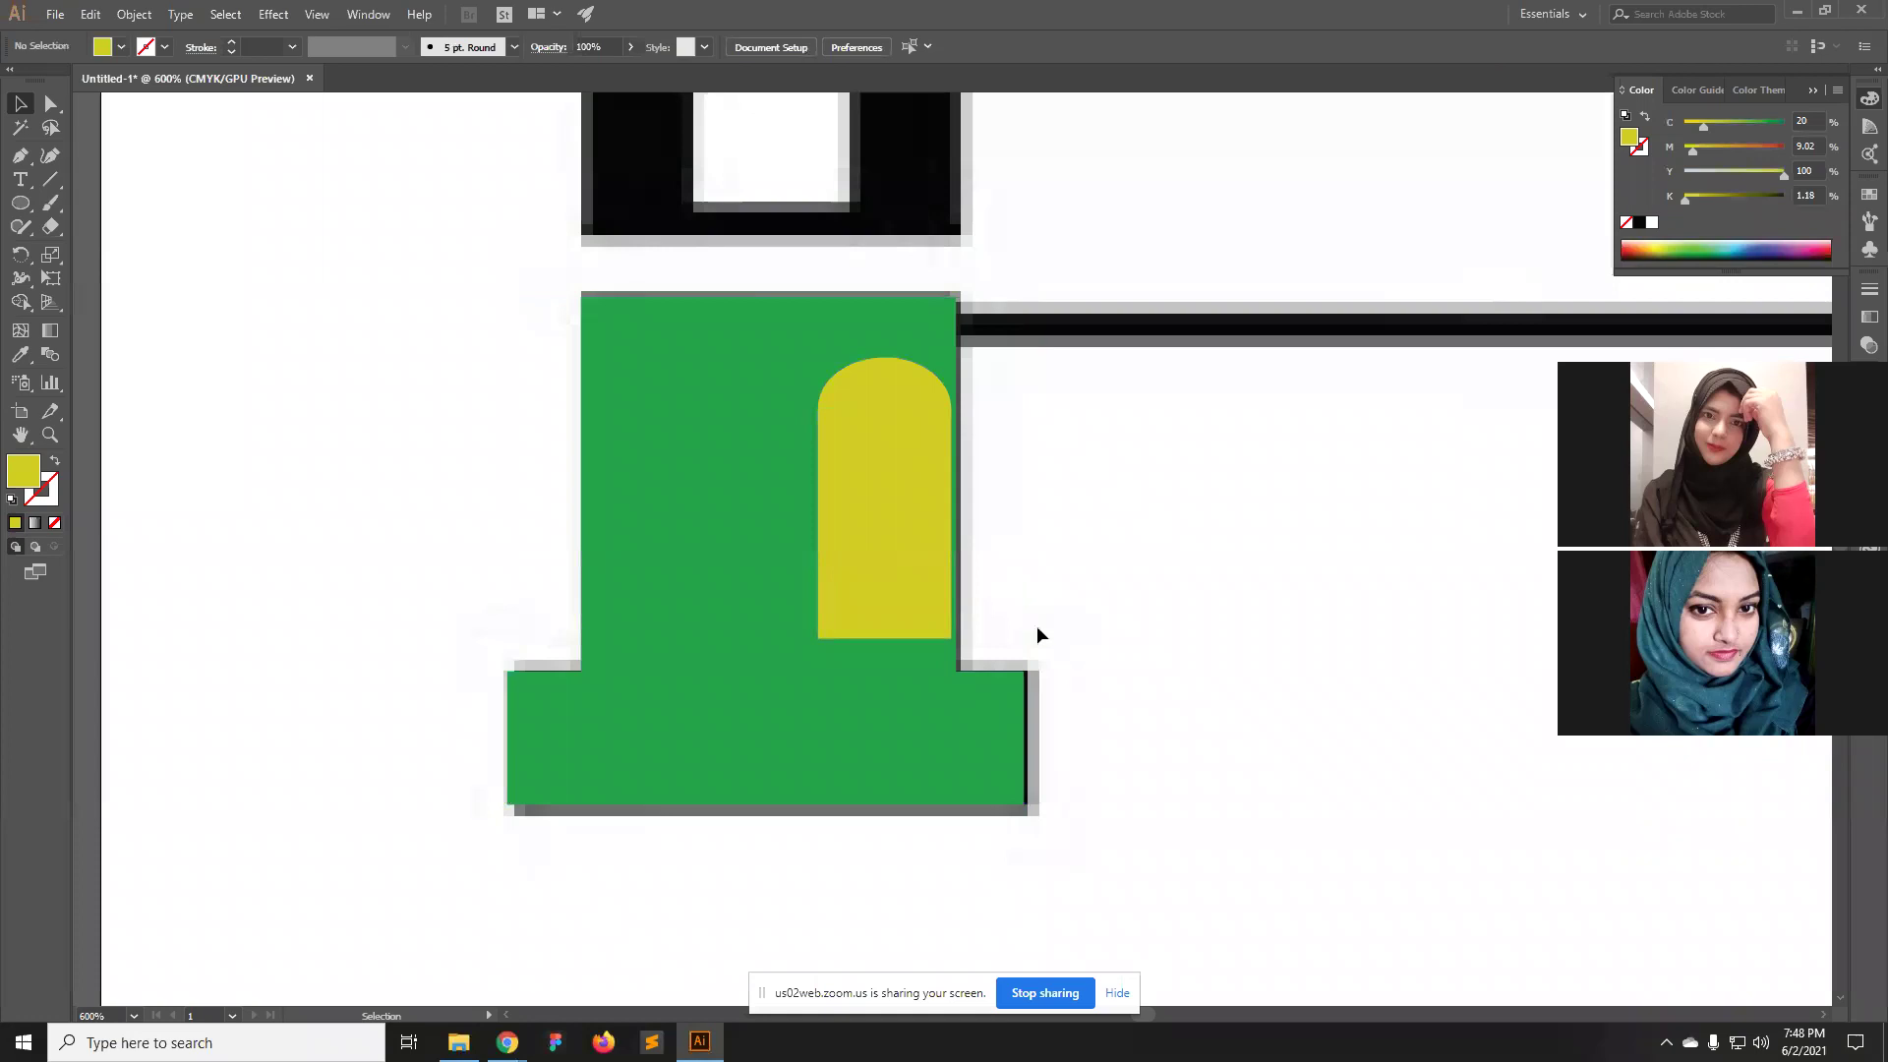
drag(1076, 808, 881, 413)
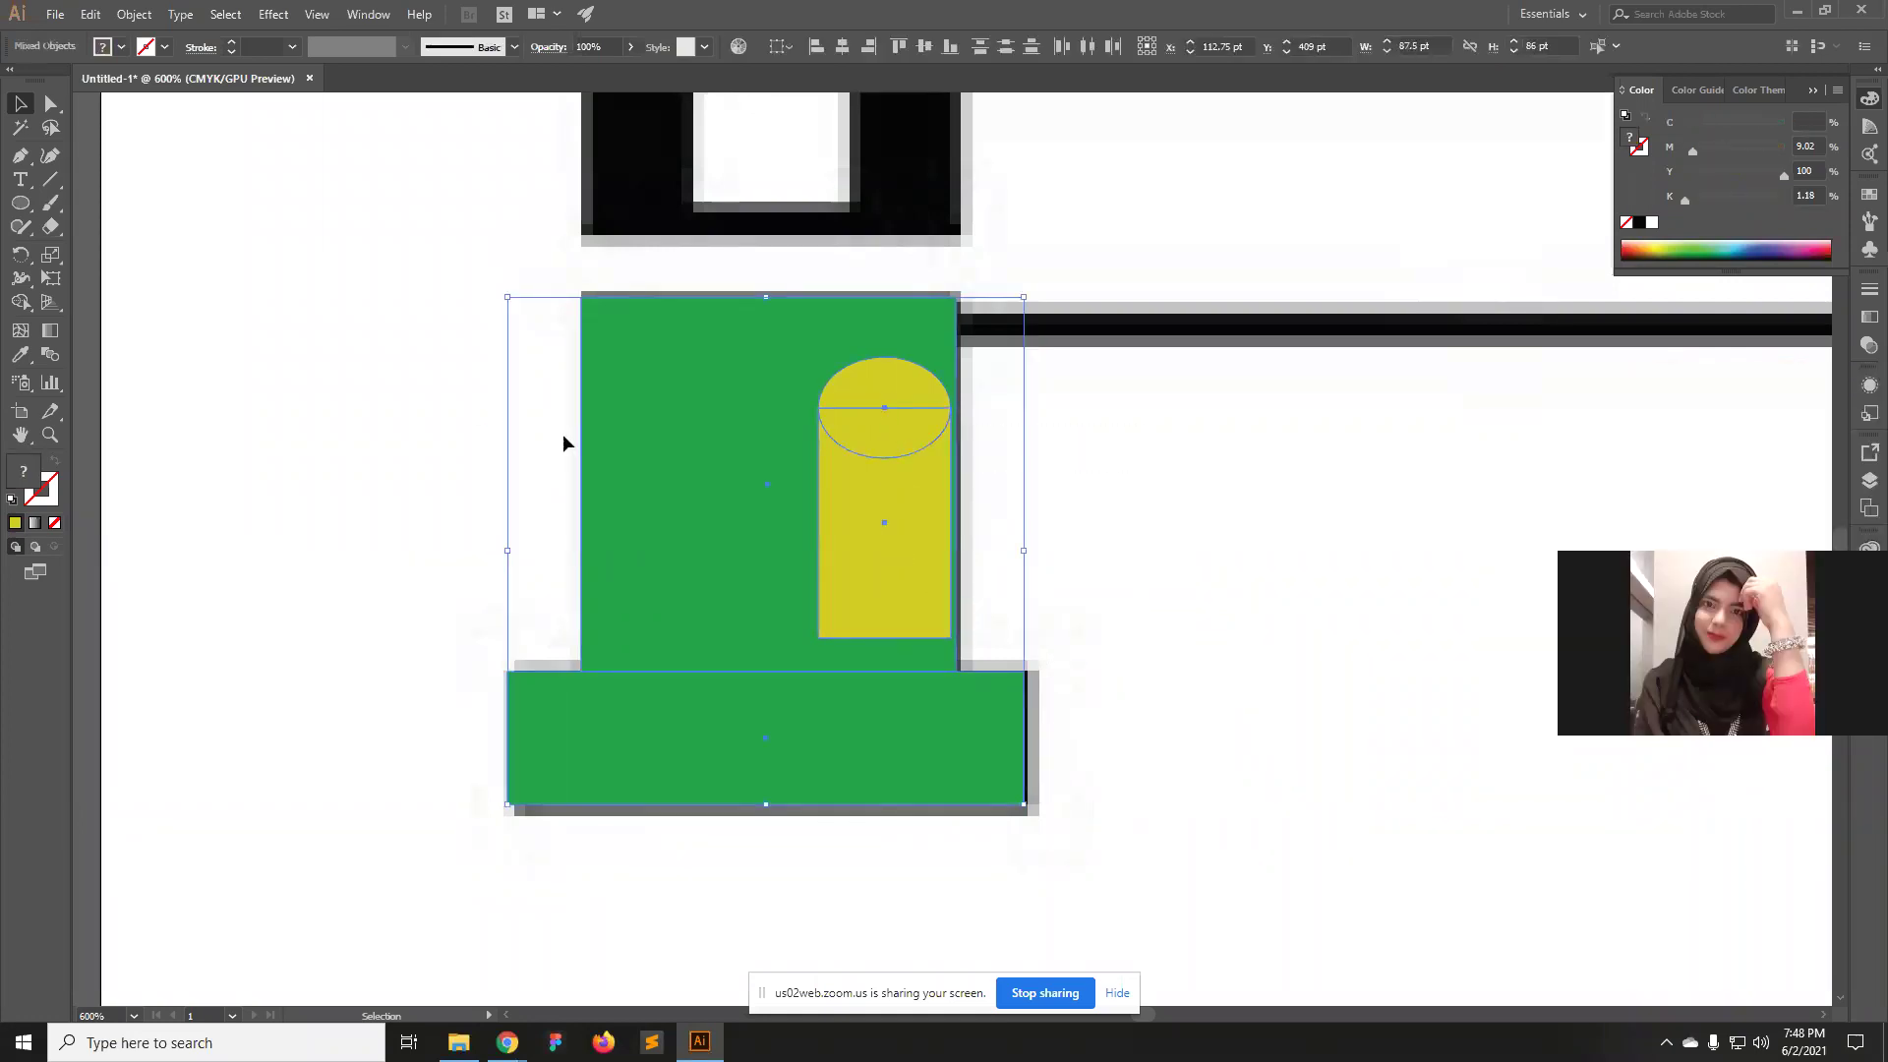
click(1188, 474)
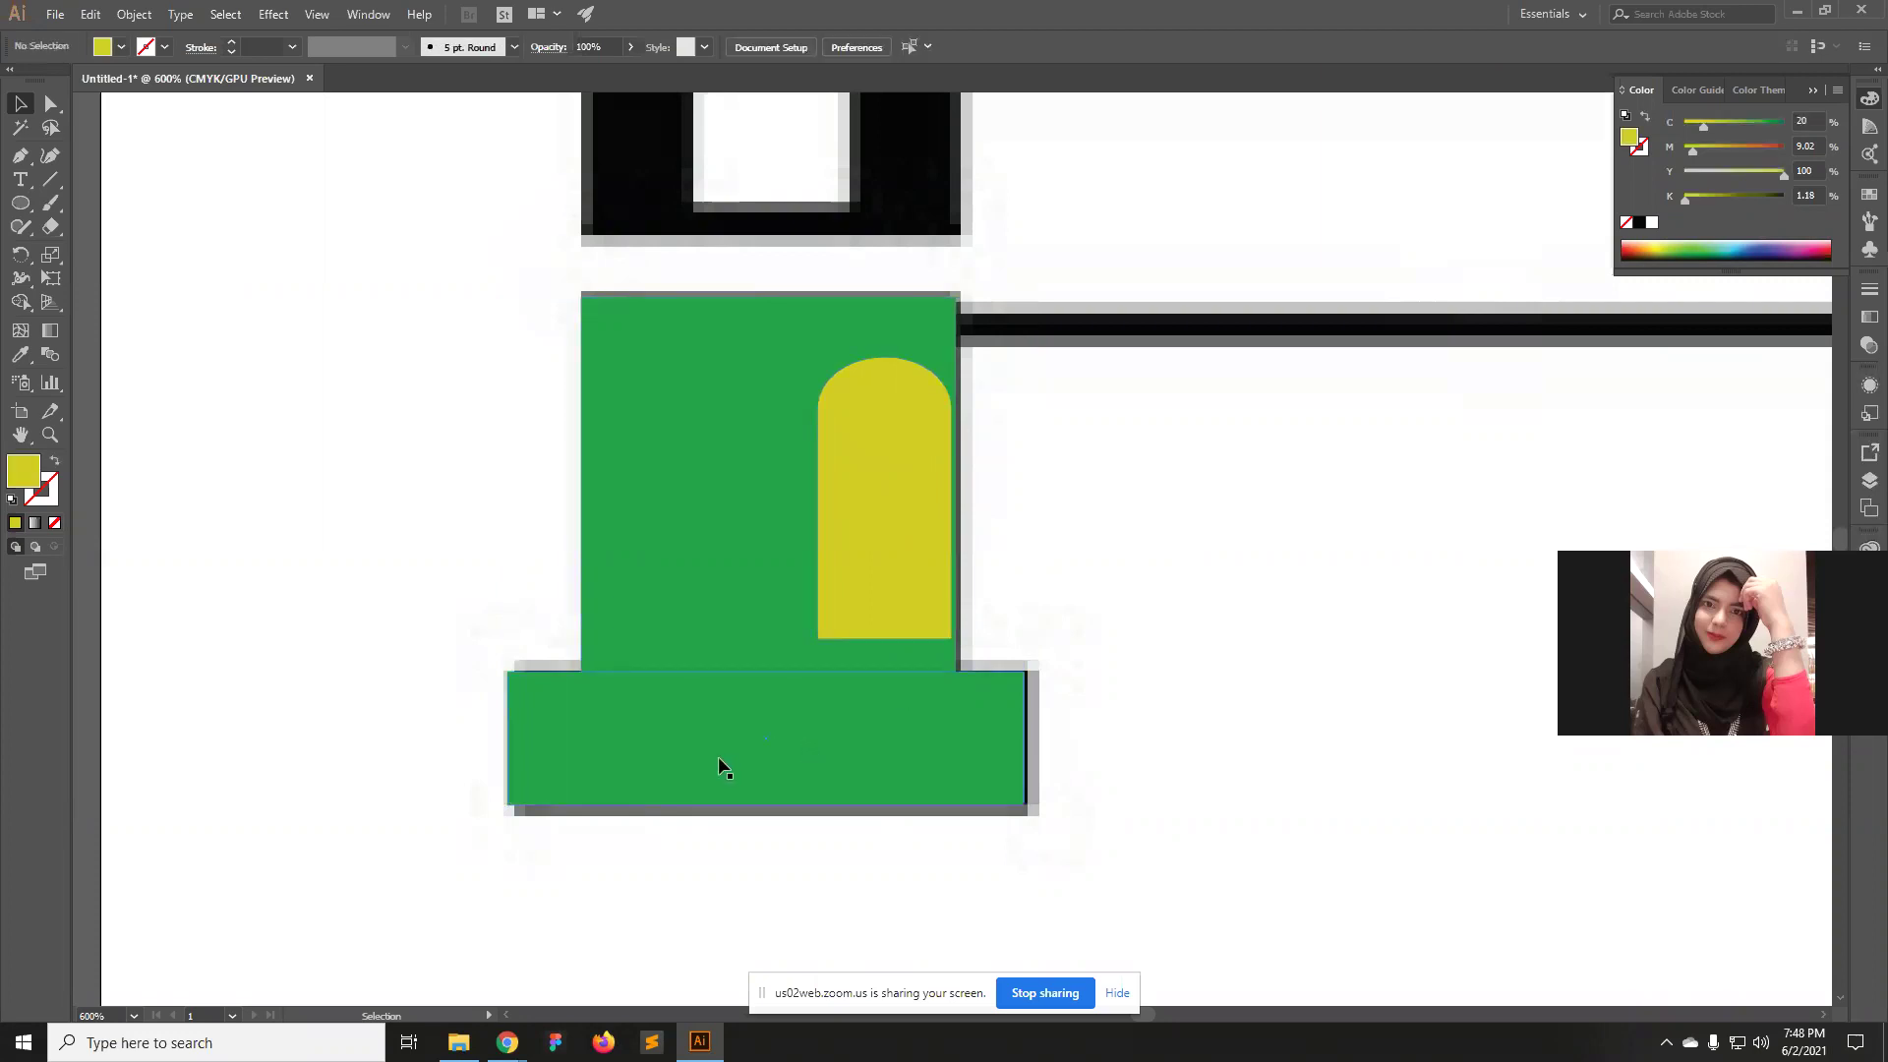
click(714, 728)
click(692, 581)
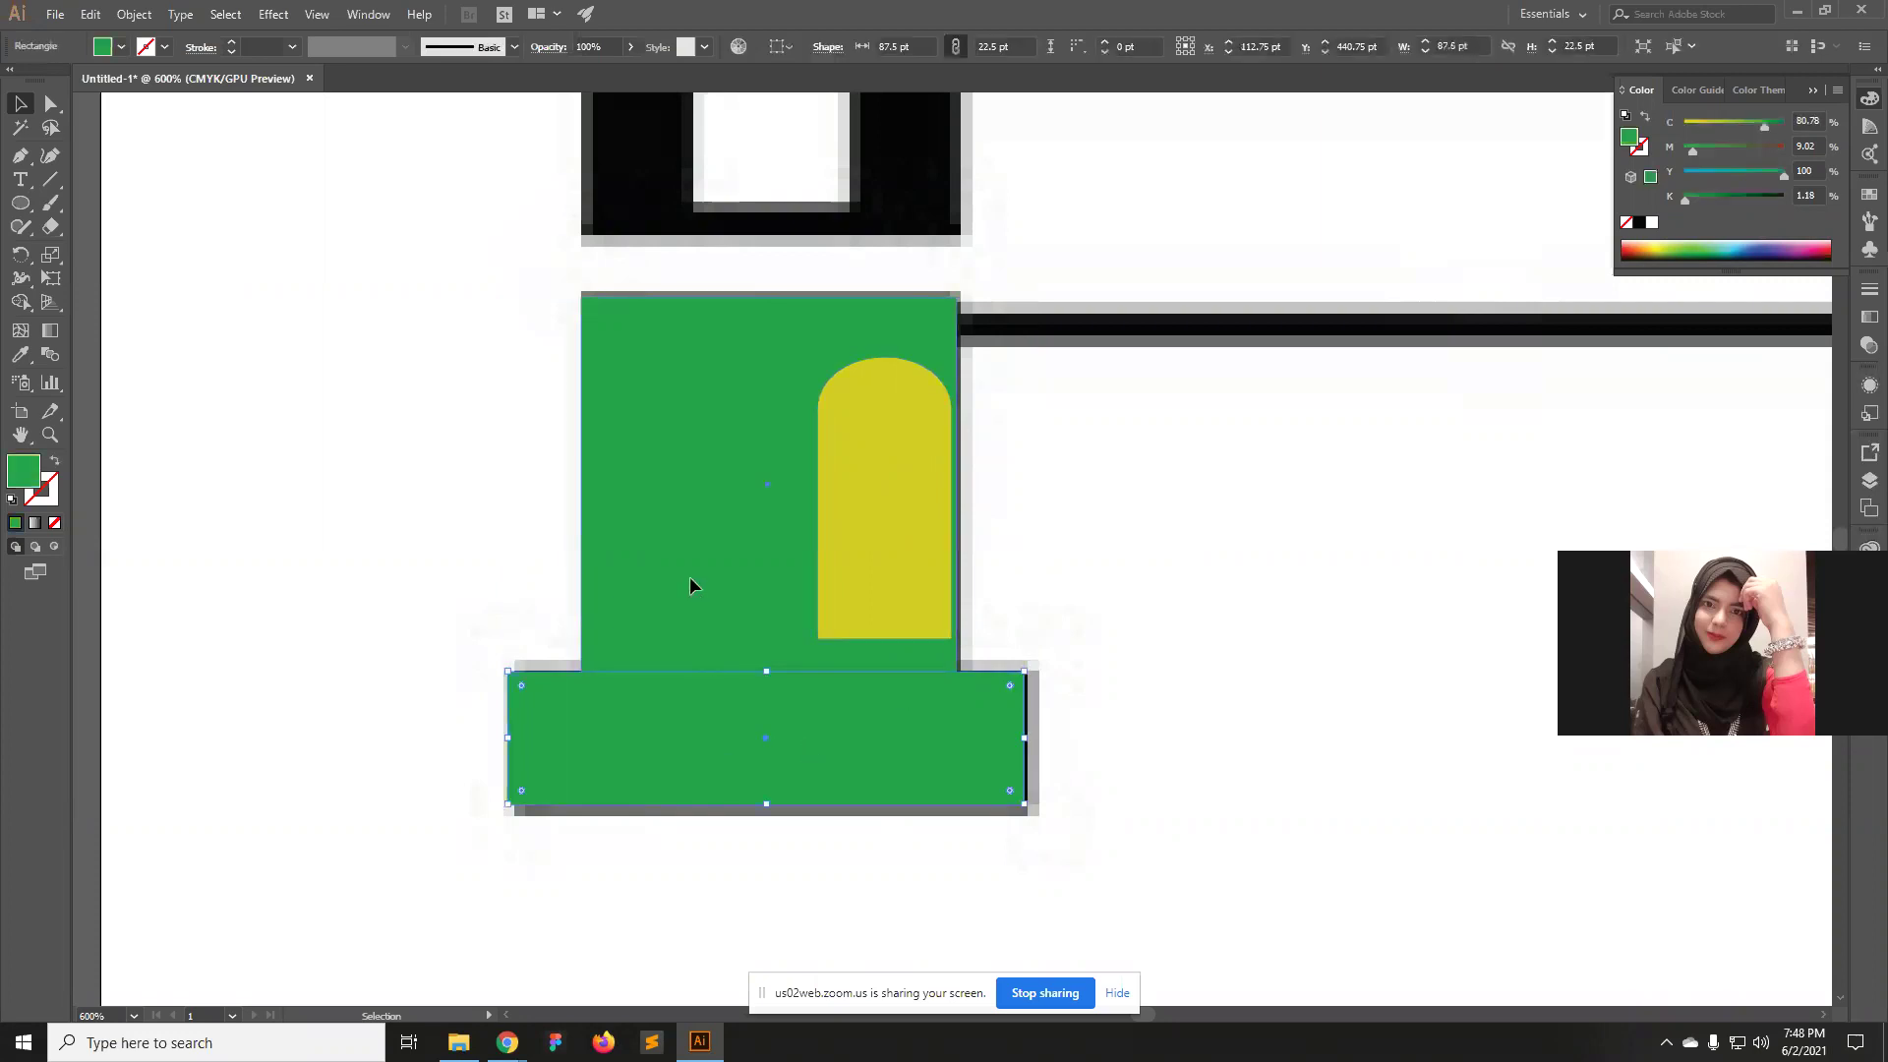
click(882, 553)
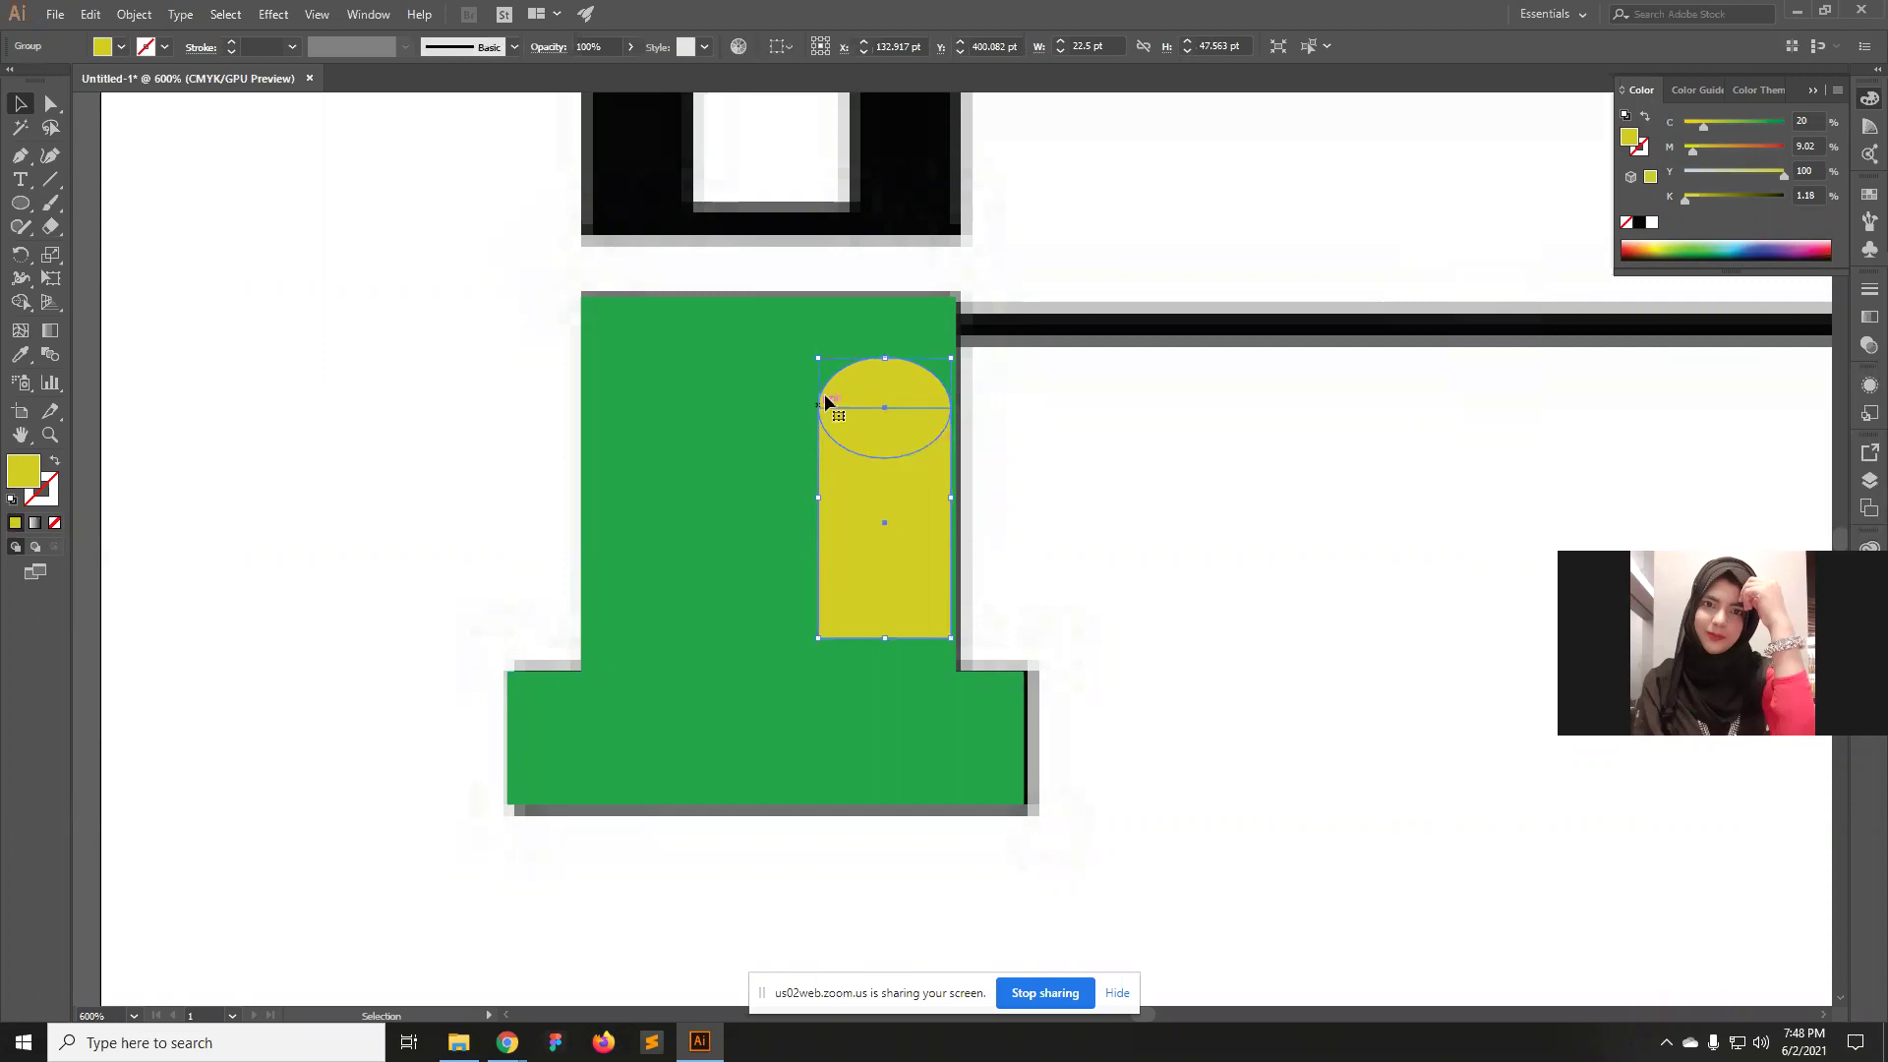
drag(1097, 415, 904, 699)
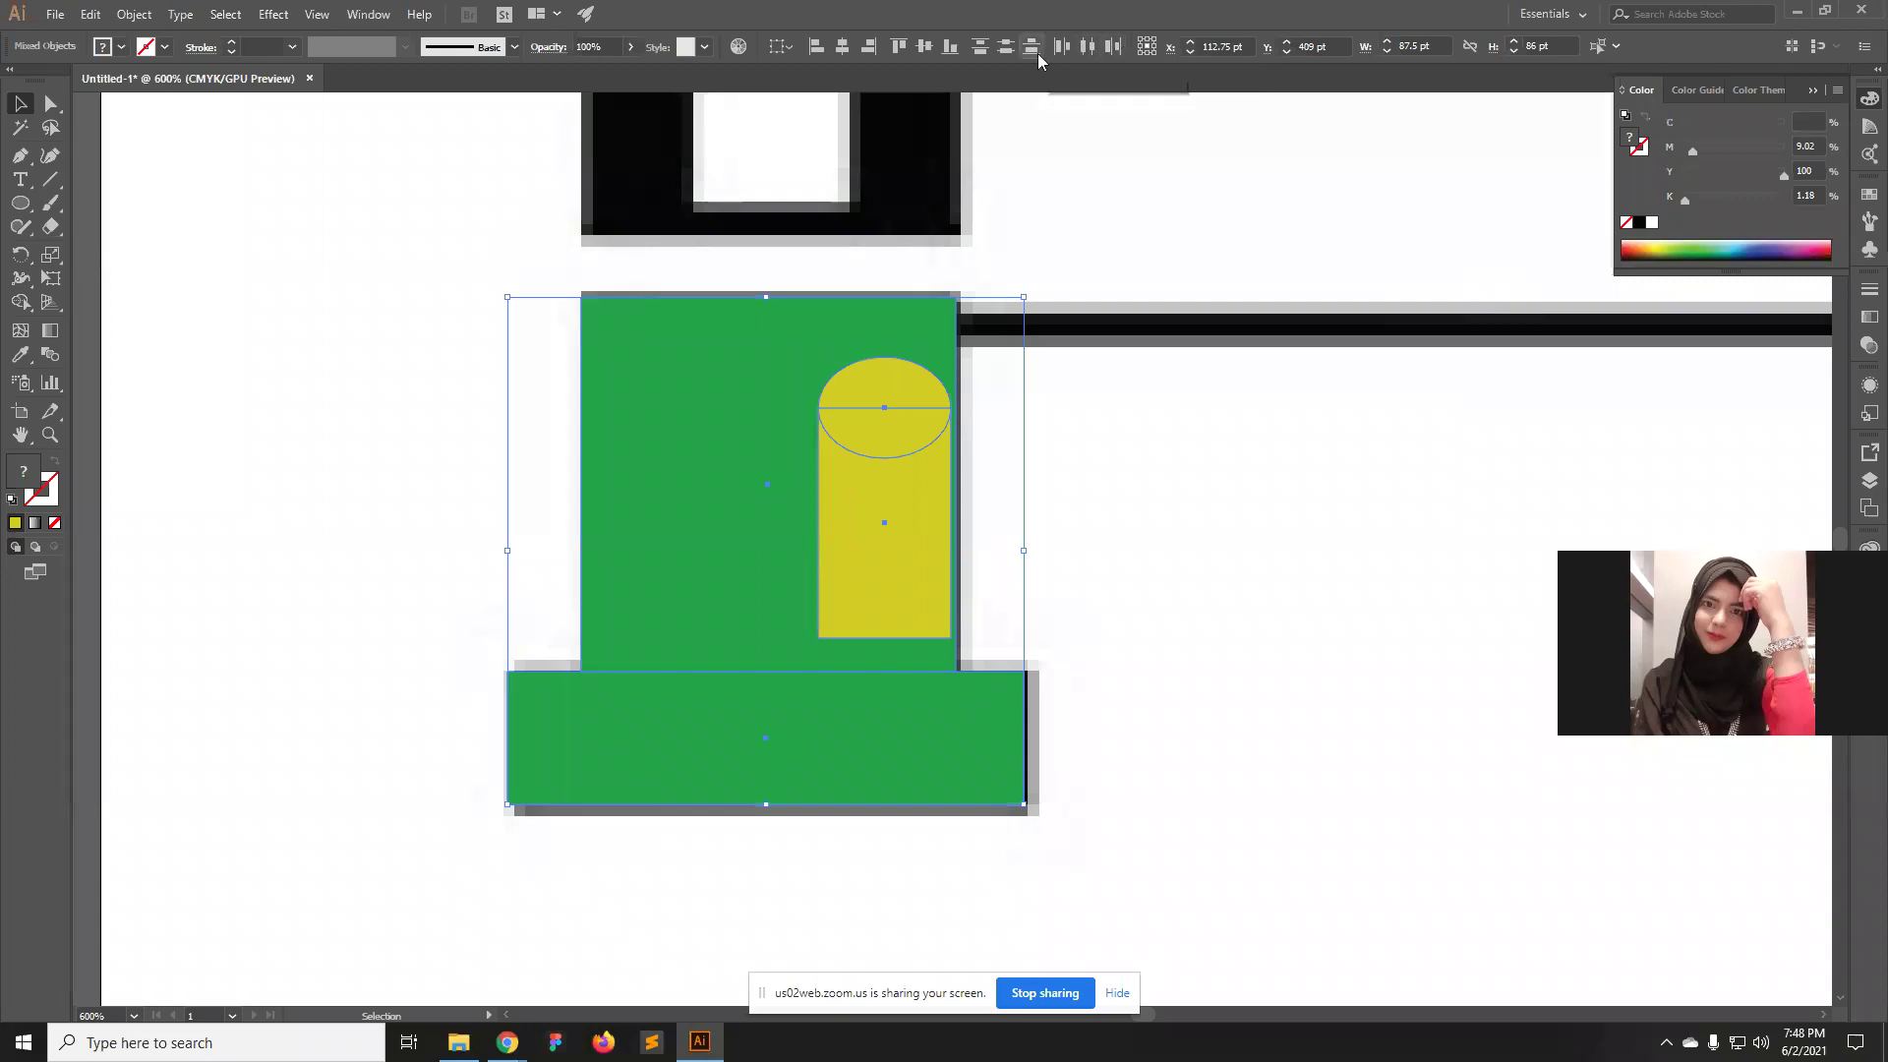
click(852, 45)
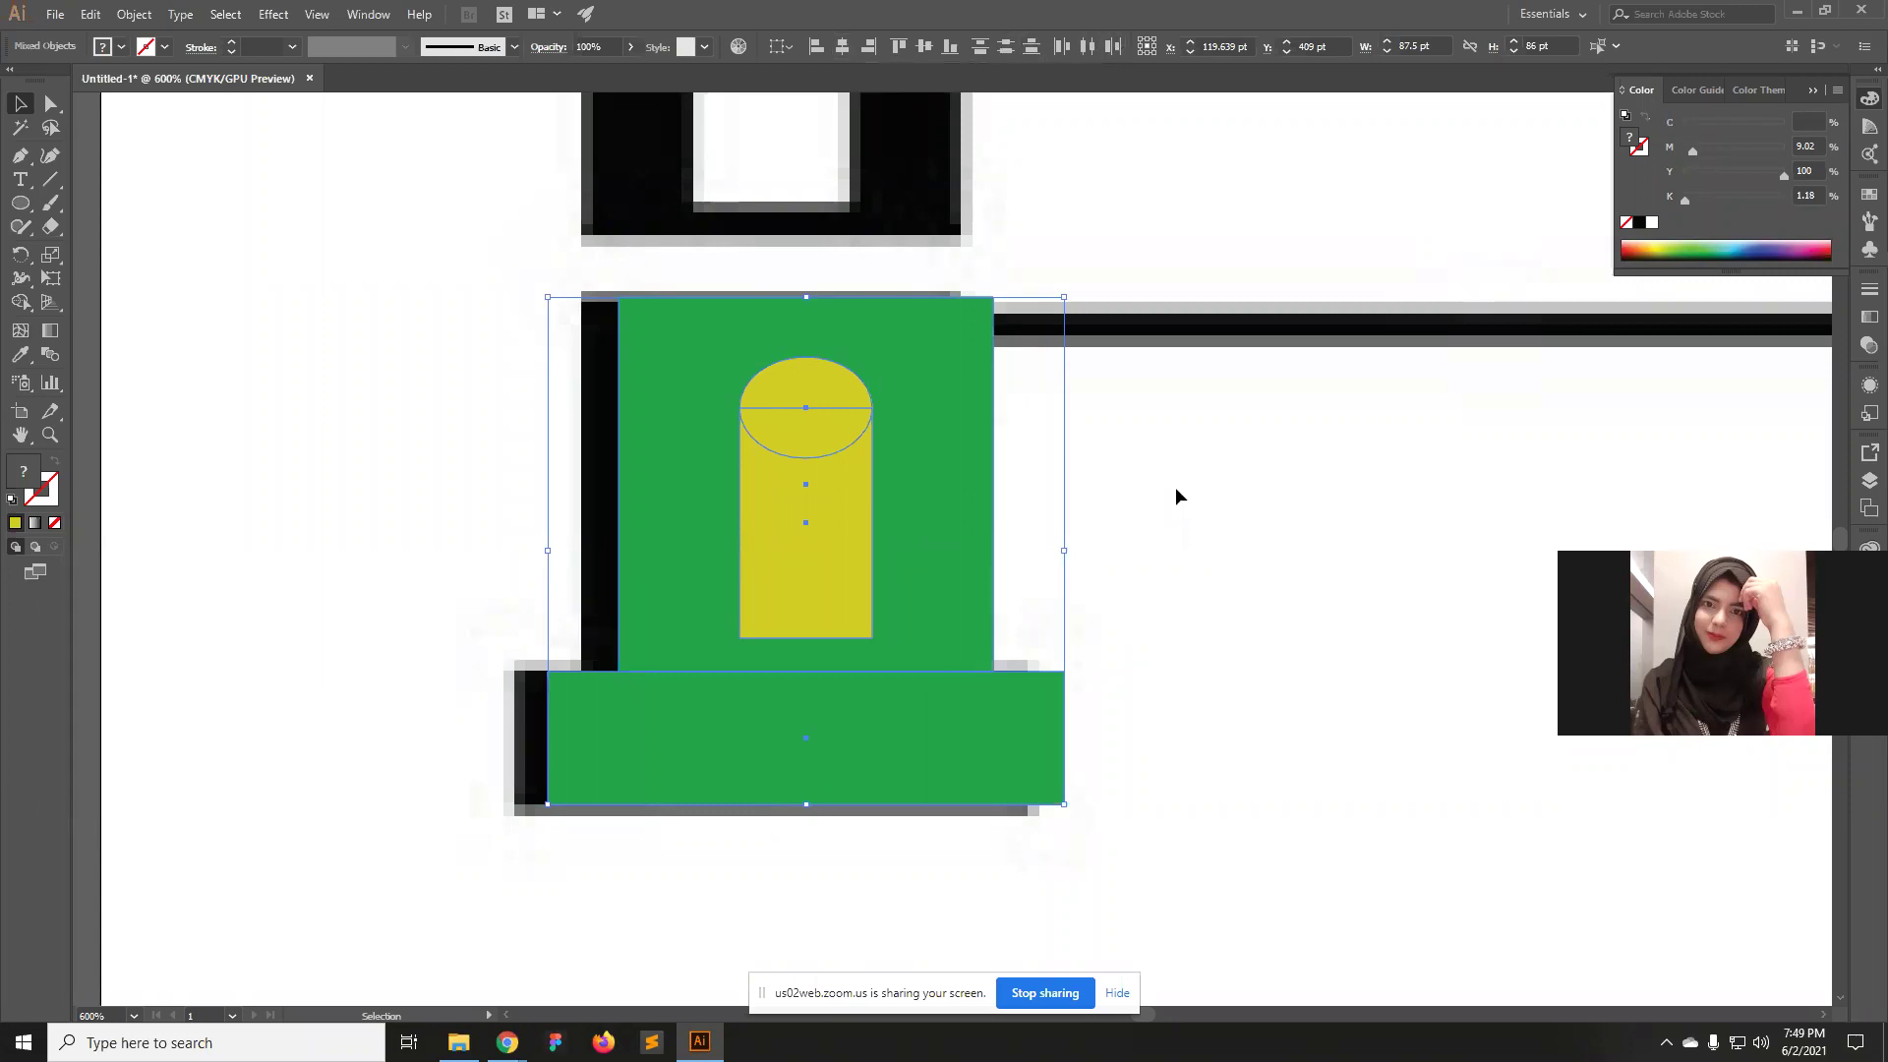
Move the aligned base, block and window together over the traced tower, centred at about X 114.3 pt.
drag(1200, 782, 625, 340)
drag(904, 394, 875, 394)
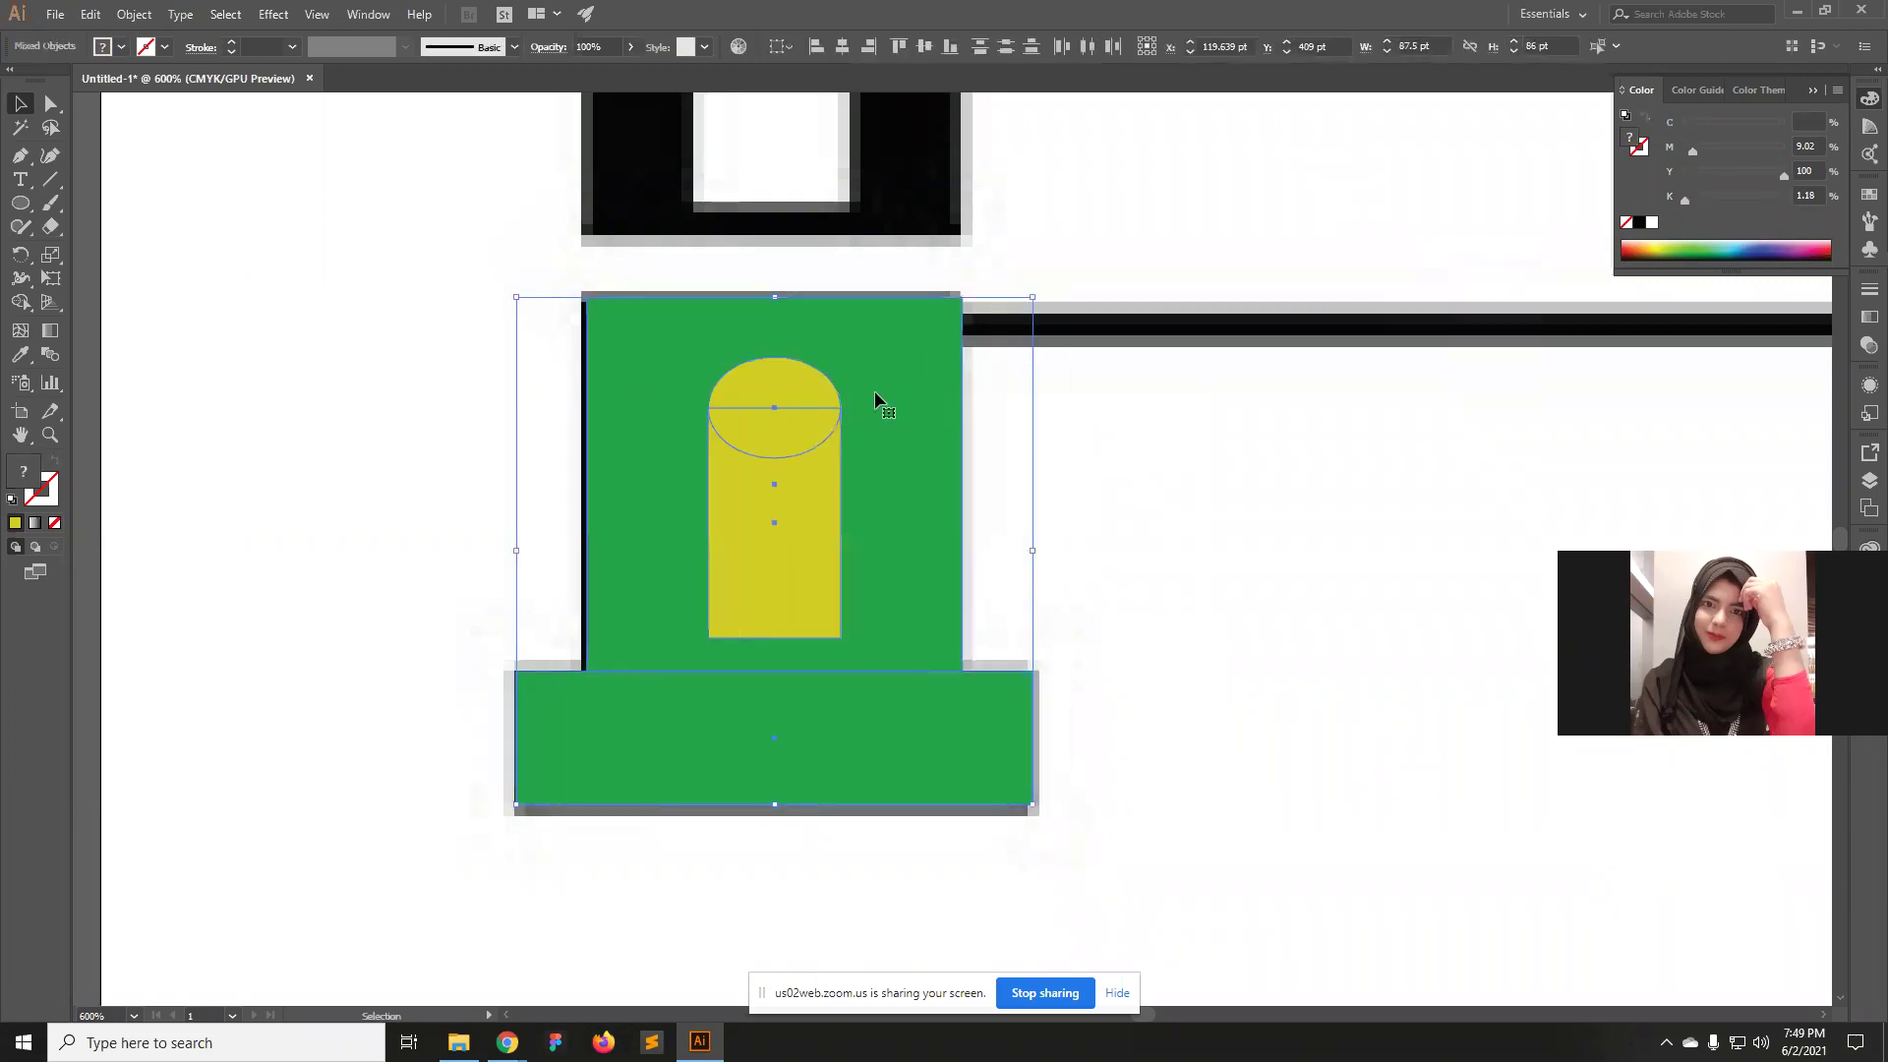
click(1200, 470)
Duplicate the green block with its window straight up over the second tower block, centred at about Y 324.25 pt.
ctrl+alt+click(885, 453)
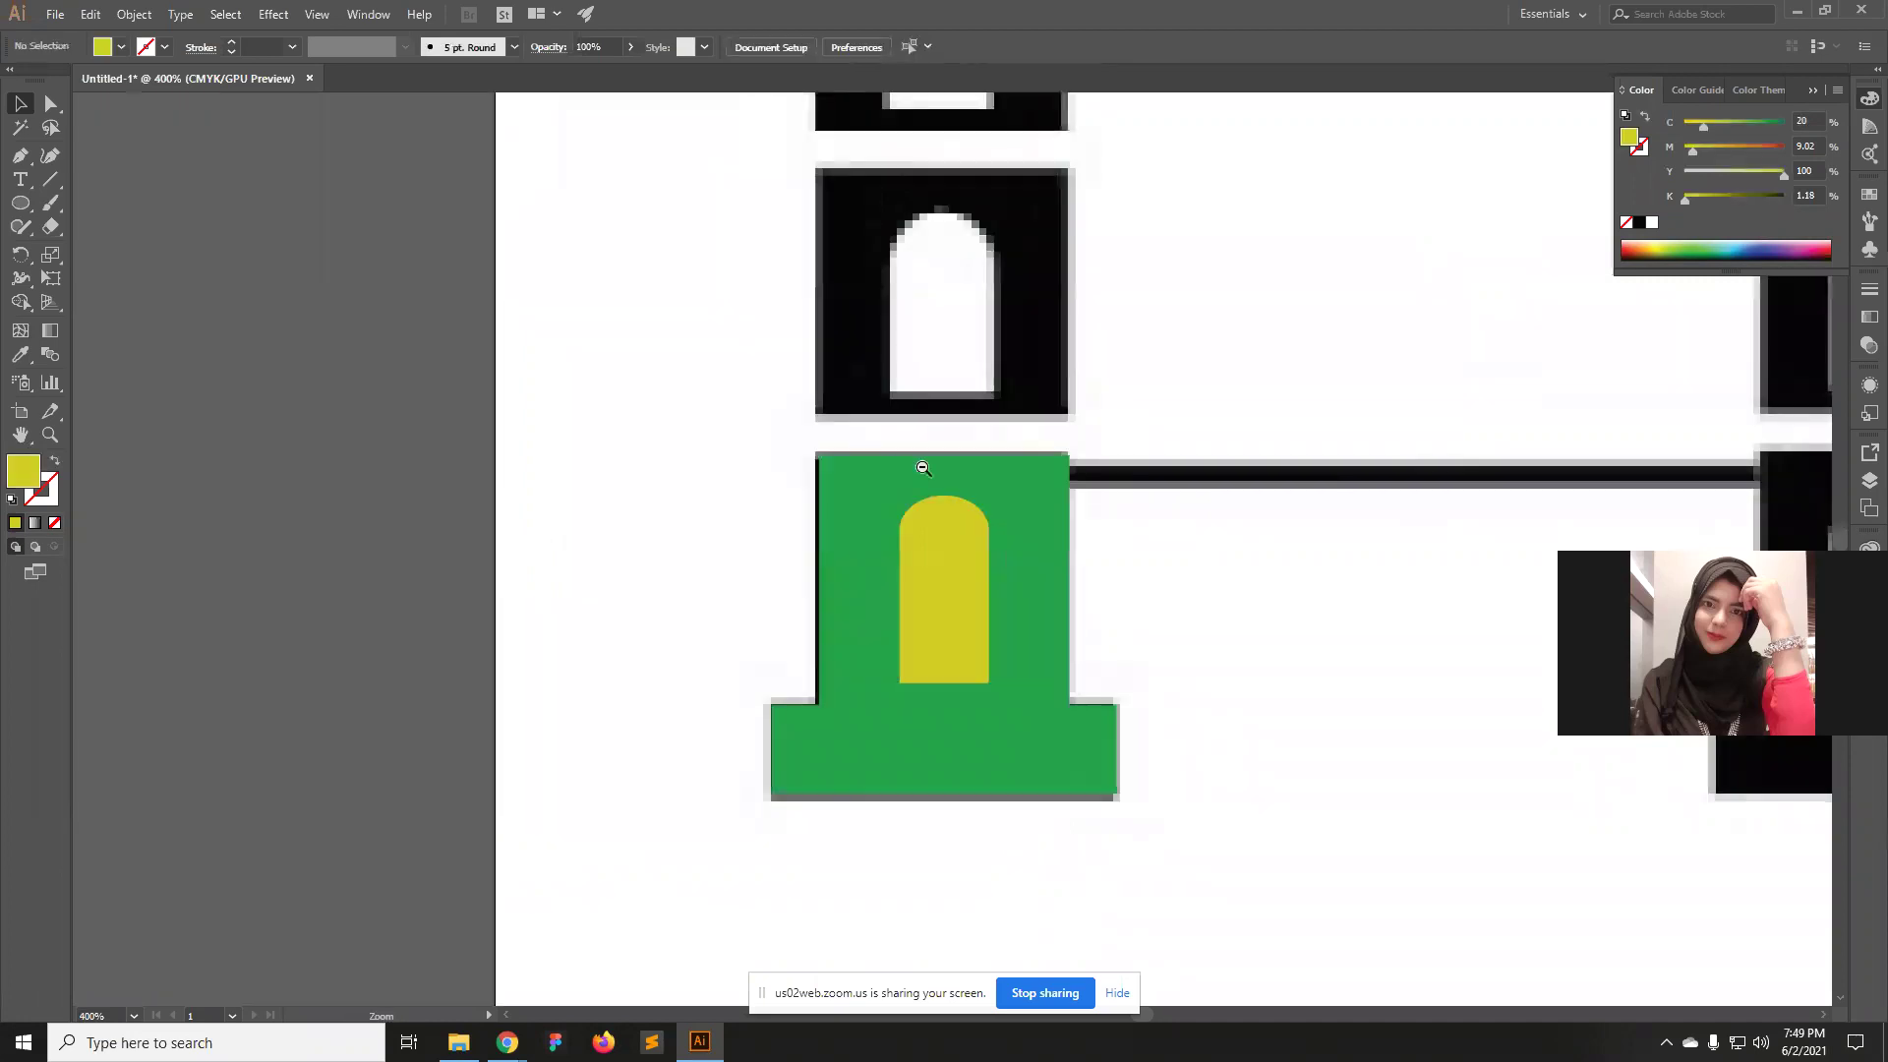
ctrl+alt+click(924, 463)
ctrl+alt+click(984, 531)
ctrl+alt+click(1060, 648)
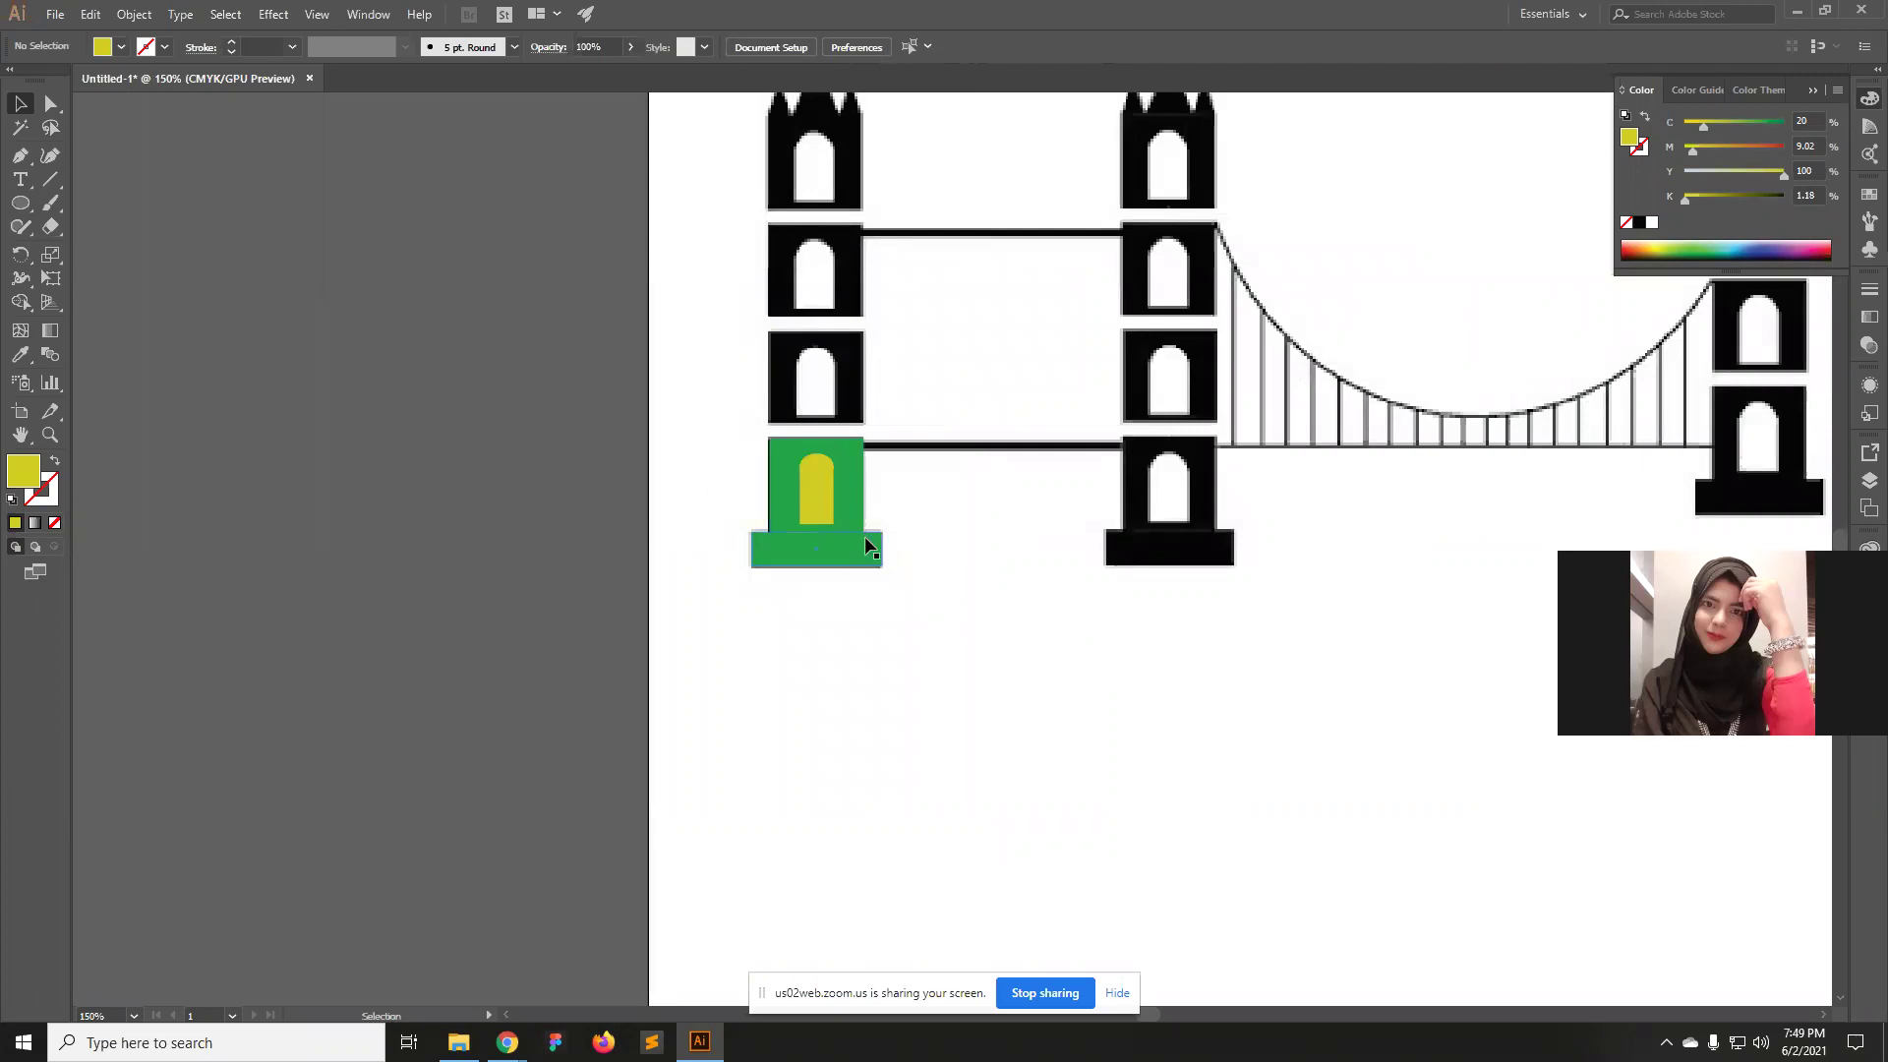
key(ctrl+space)
click(921, 510)
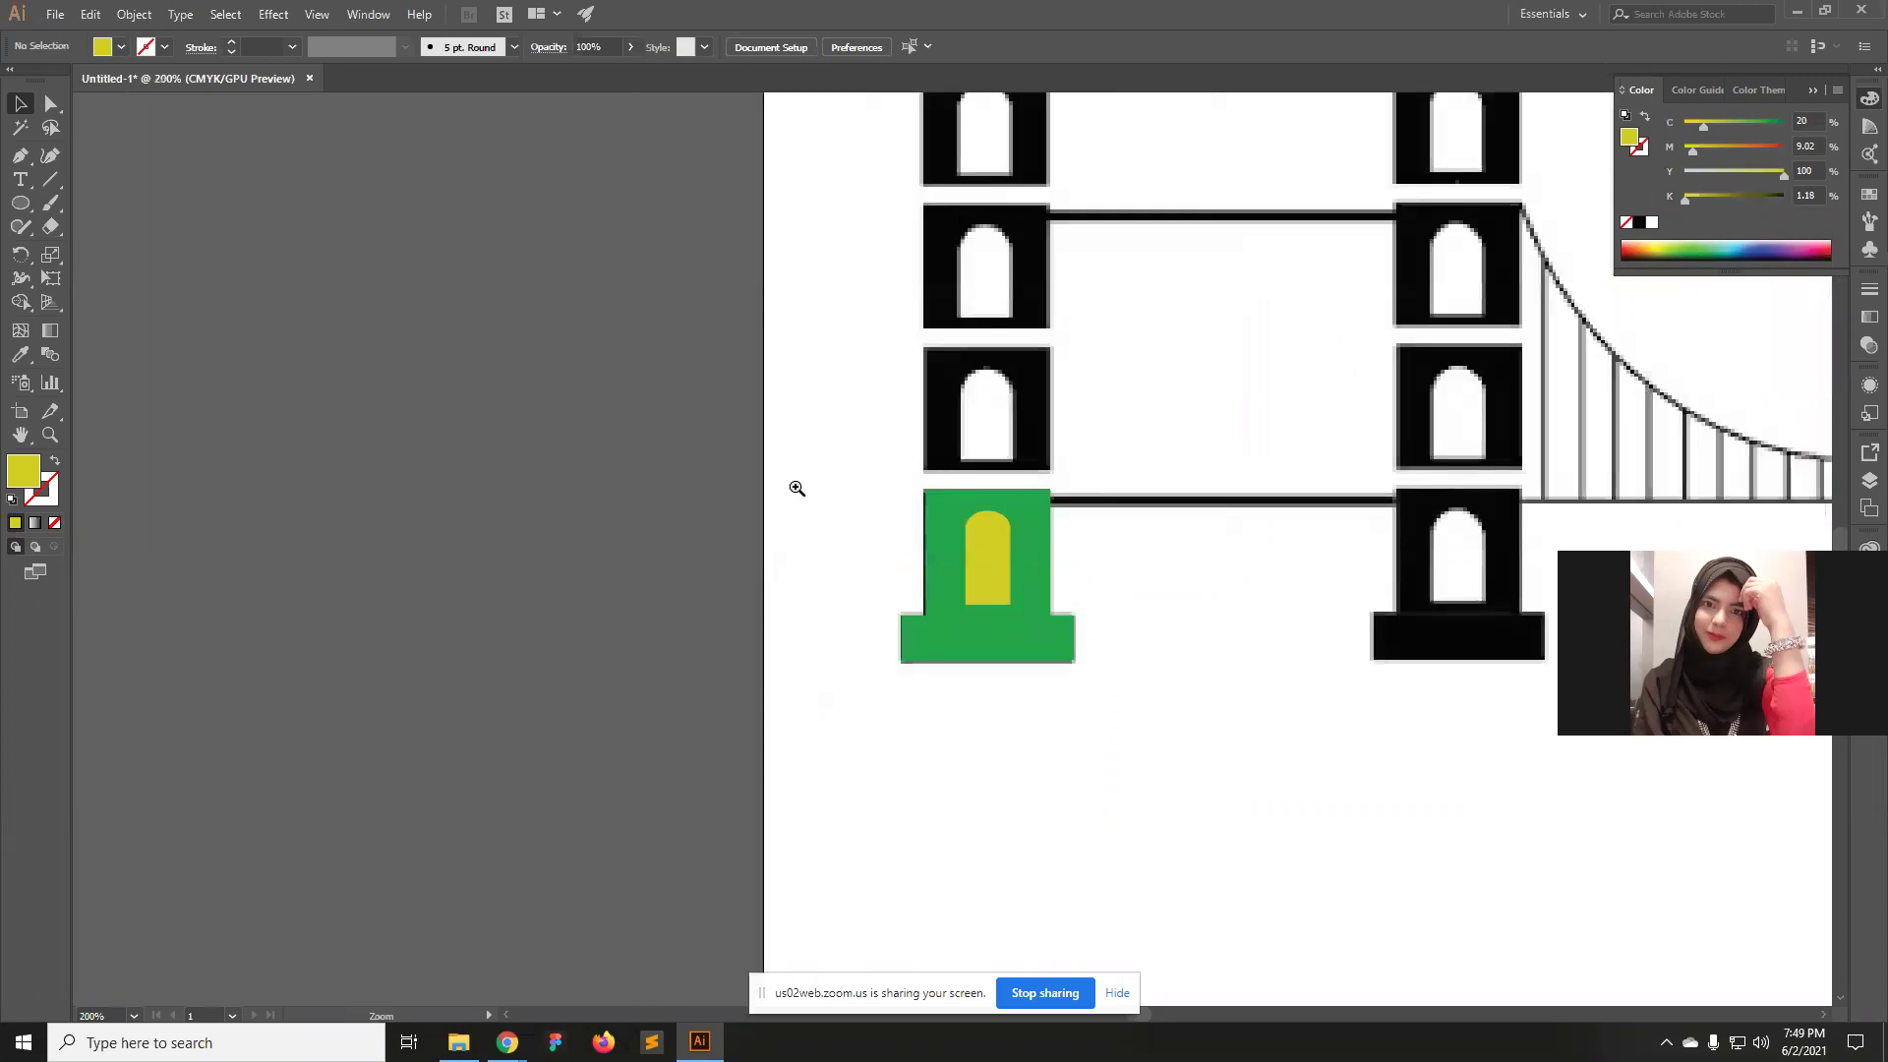
click(1071, 584)
click(974, 552)
drag(1029, 688, 978, 750)
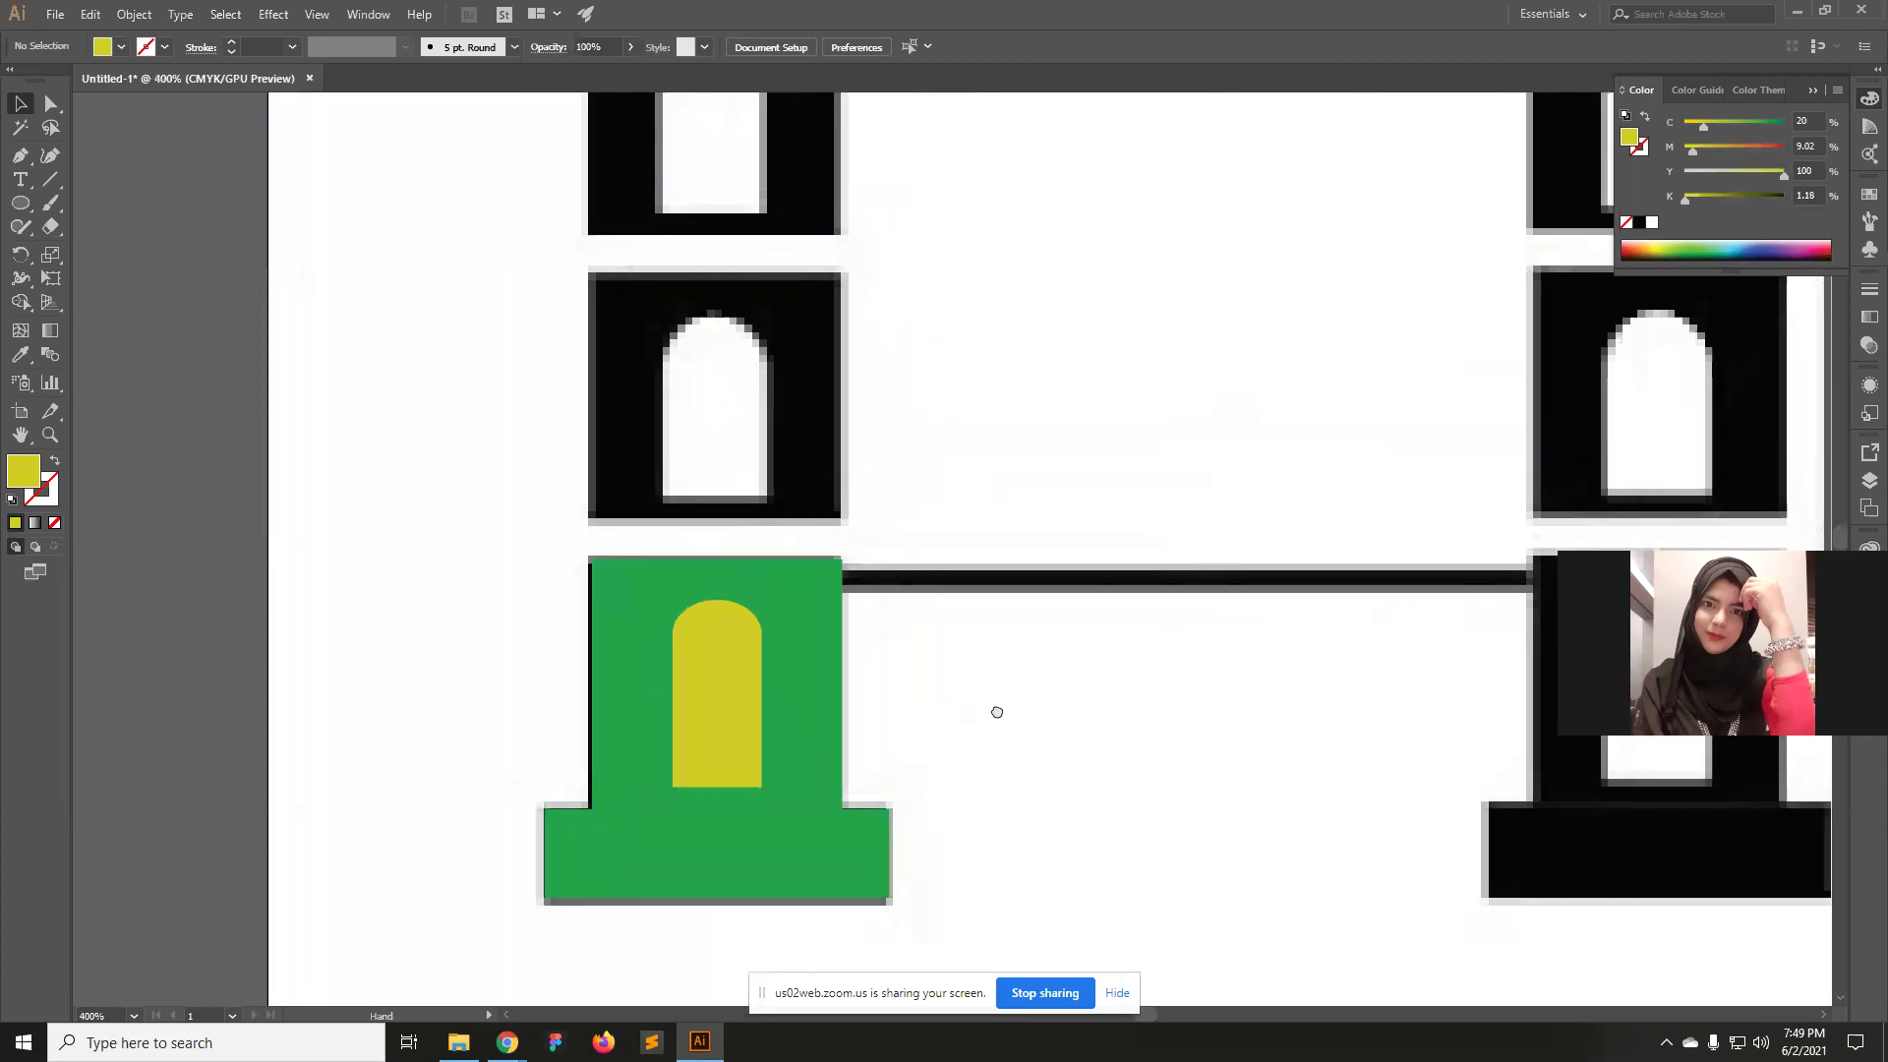
drag(1024, 894, 730, 738)
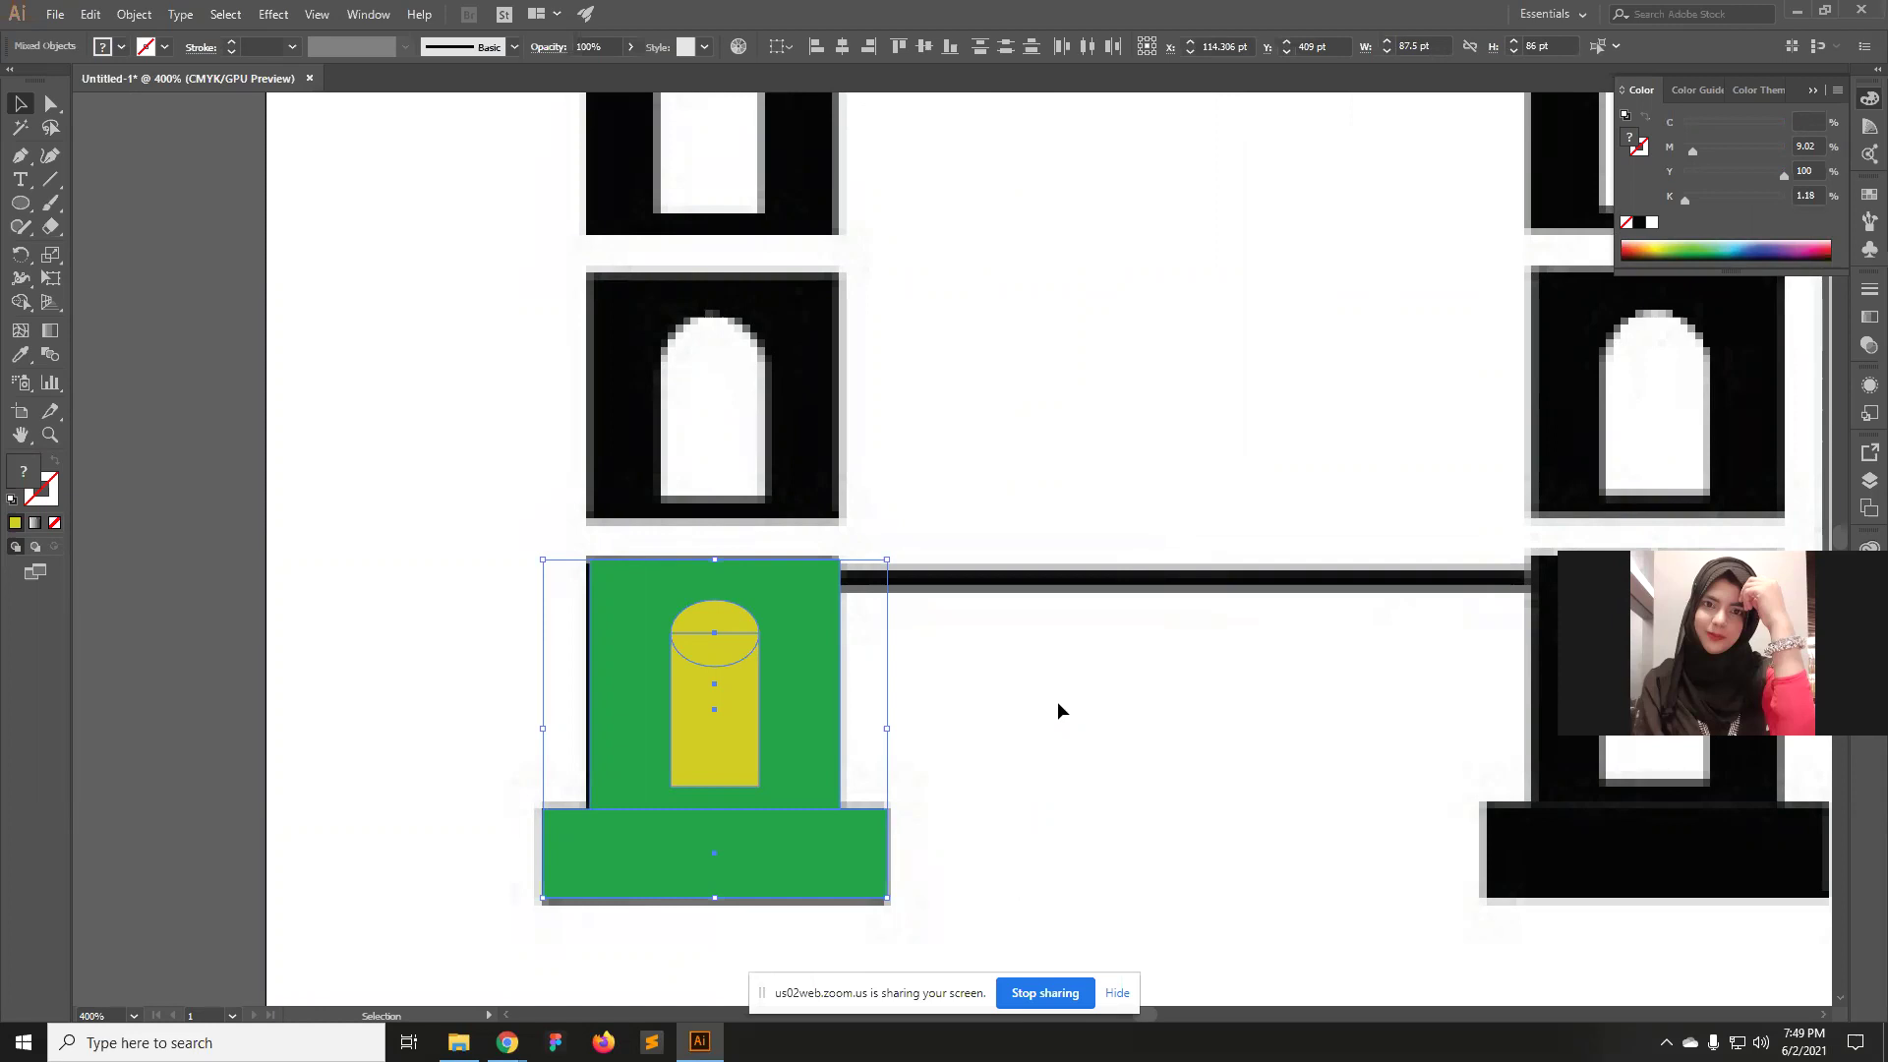
click(1058, 701)
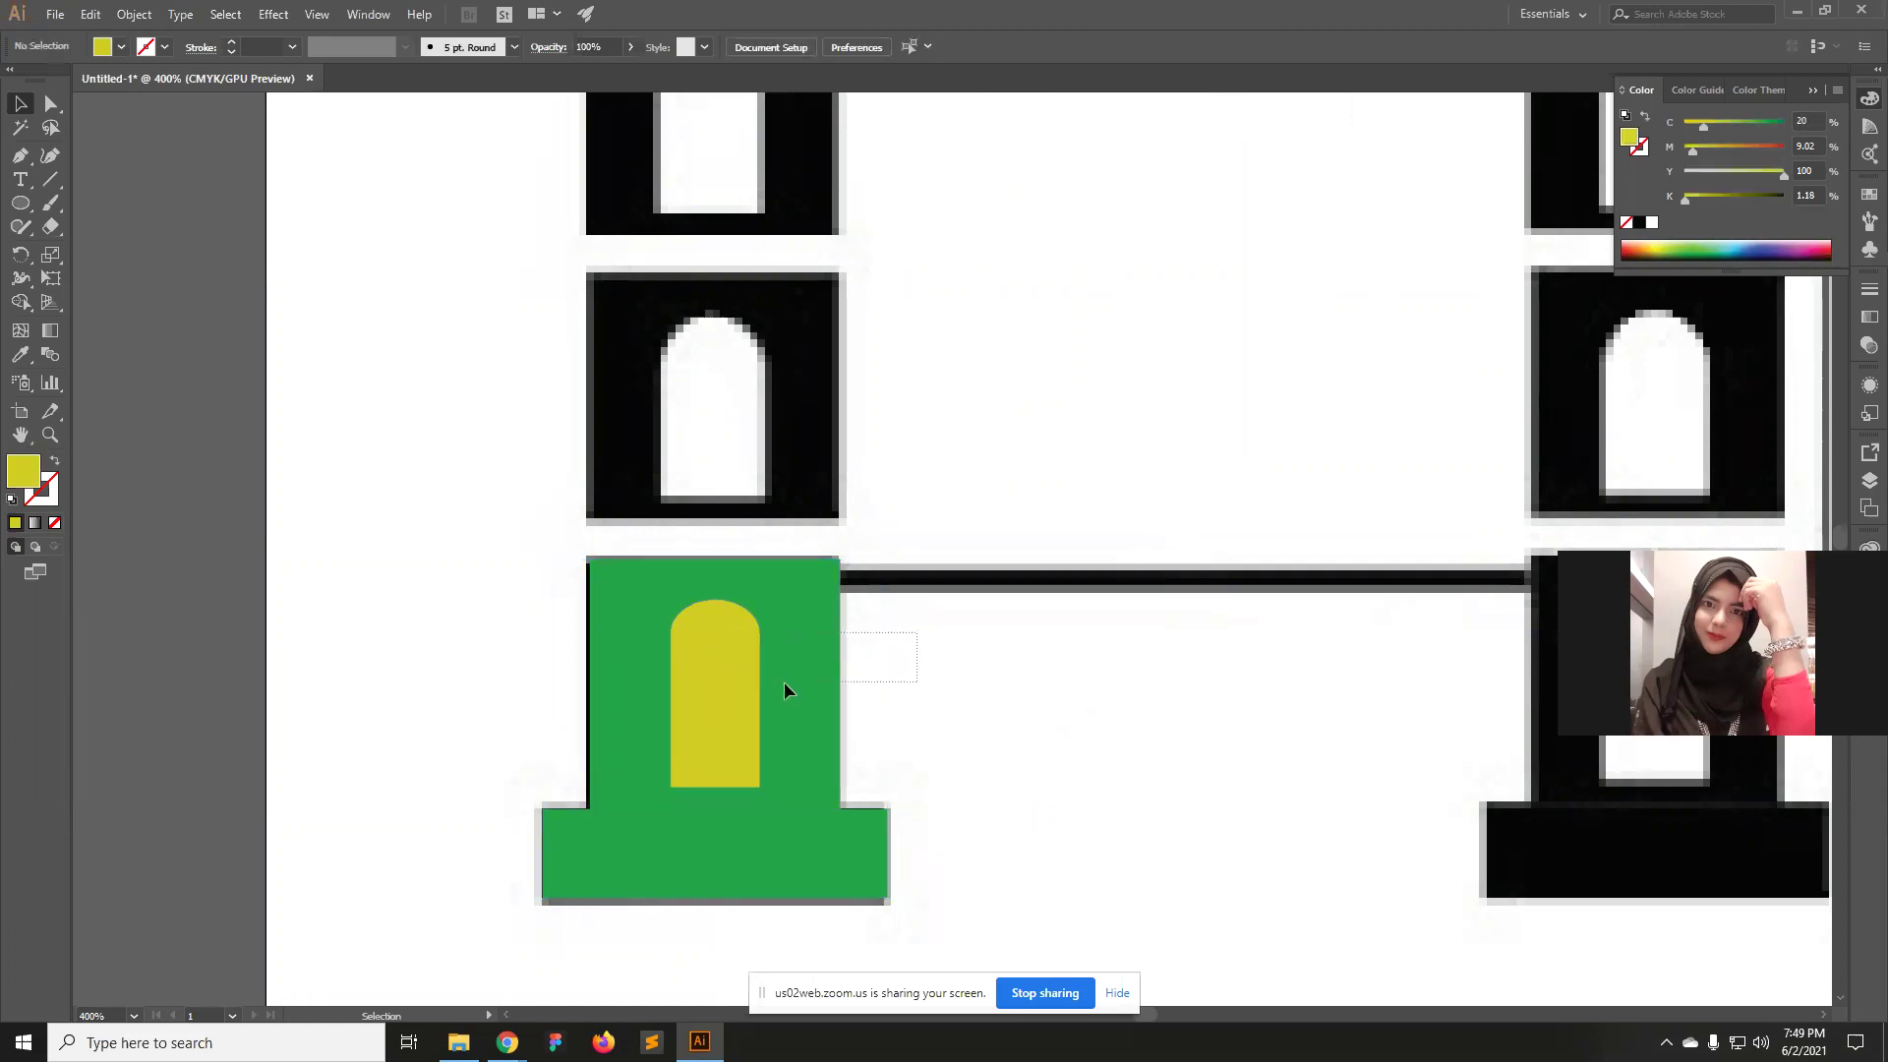
click(716, 693)
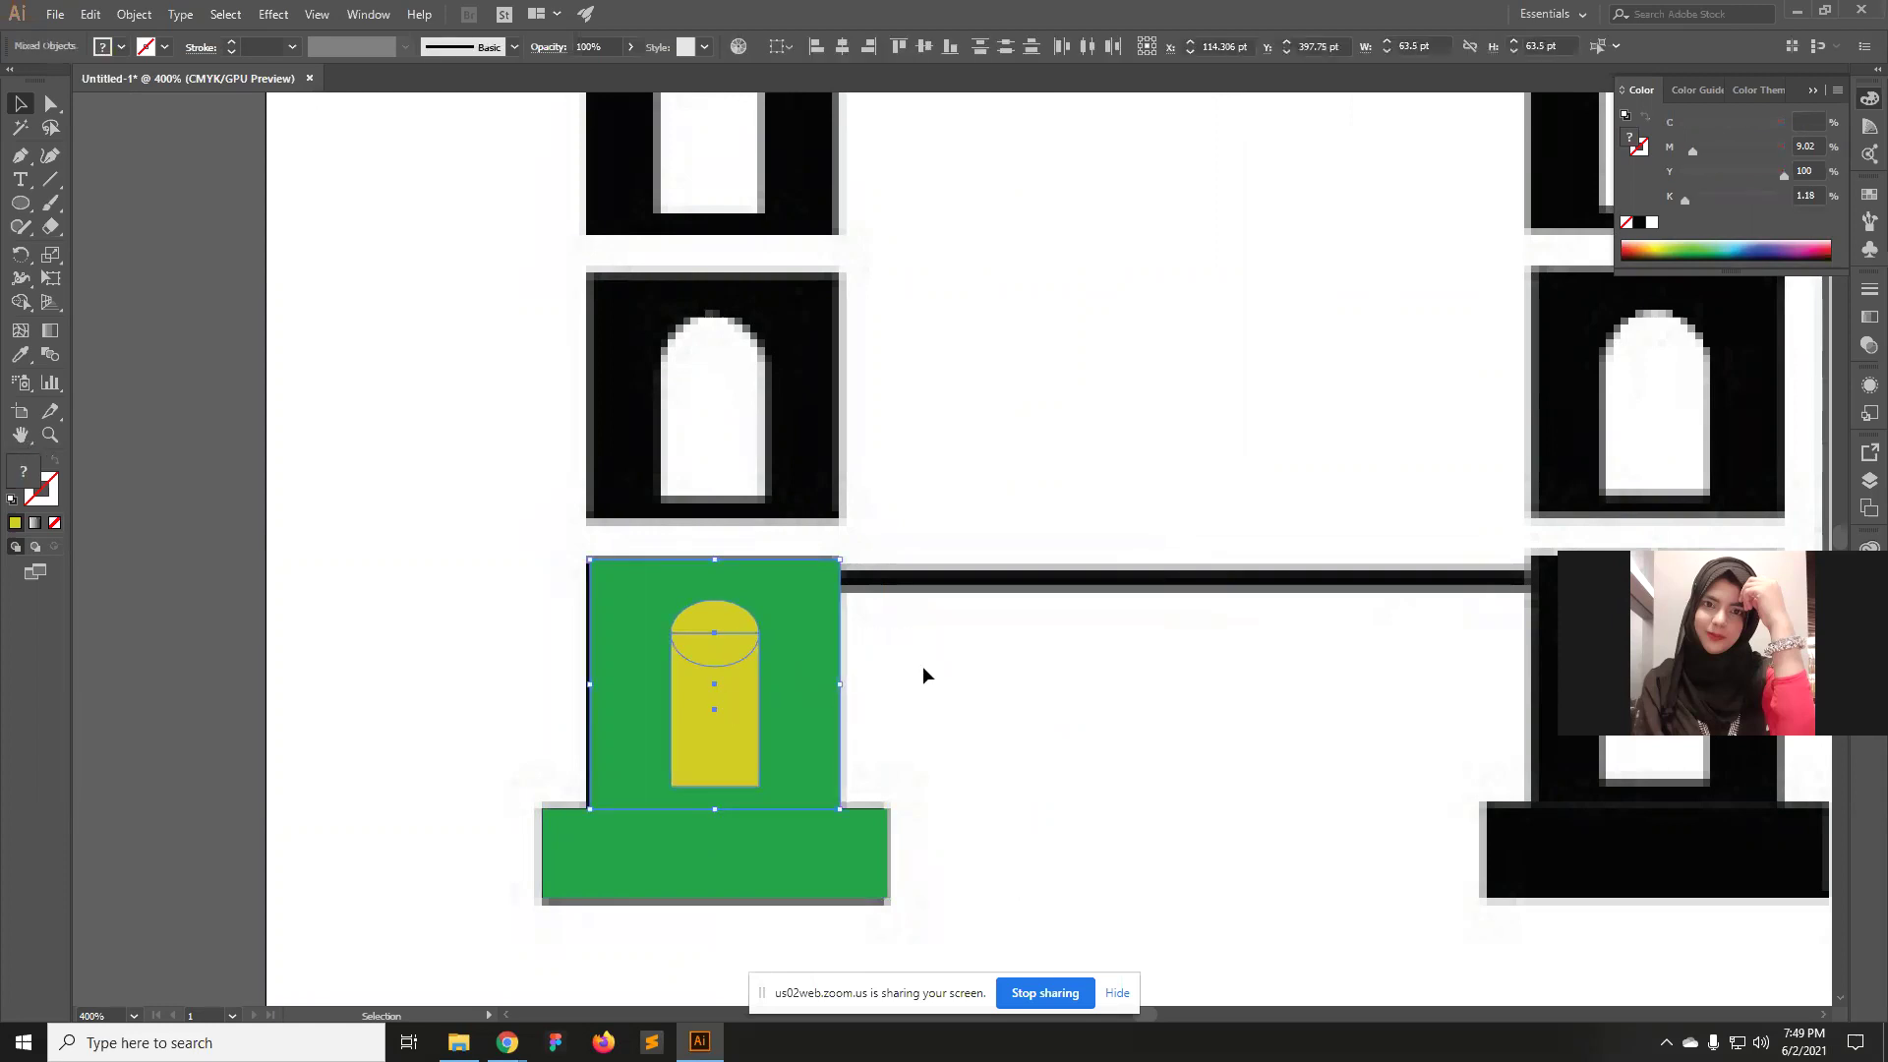
click(924, 664)
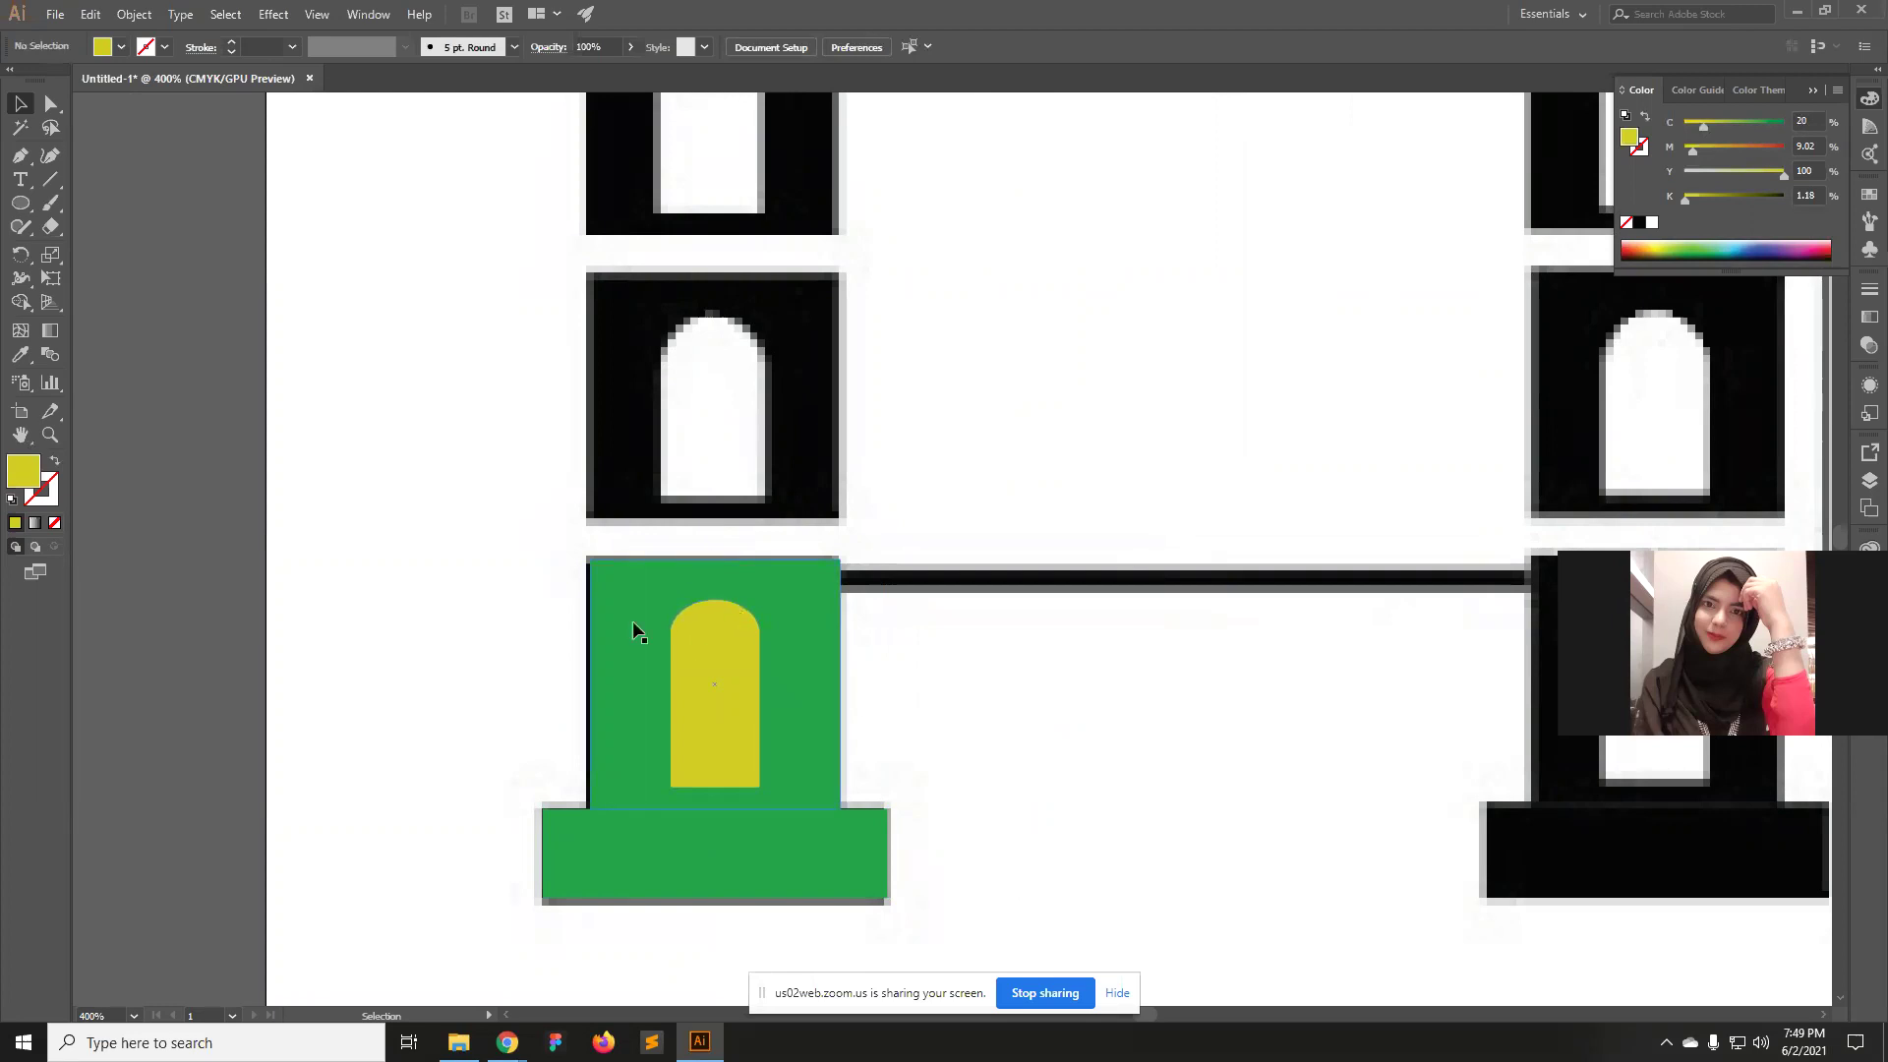
drag(960, 763, 708, 618)
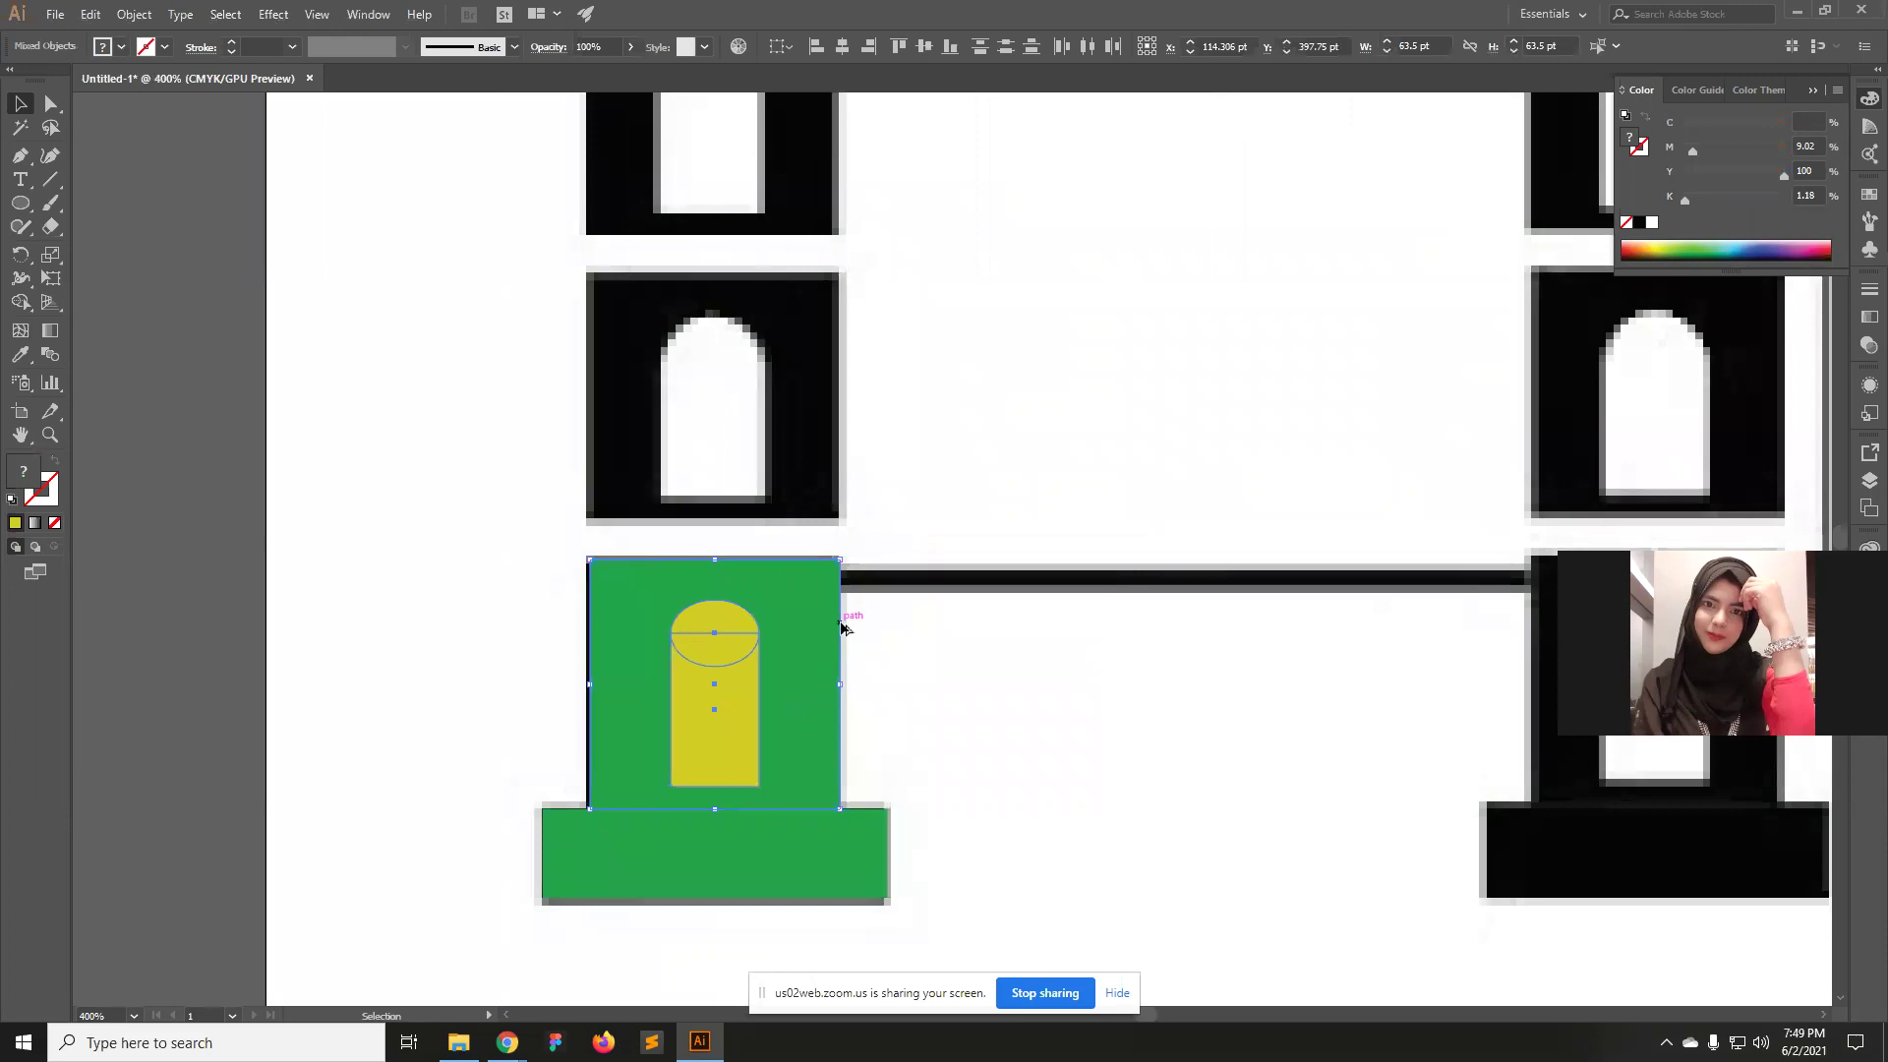
drag(842, 626, 860, 339)
click(1101, 758)
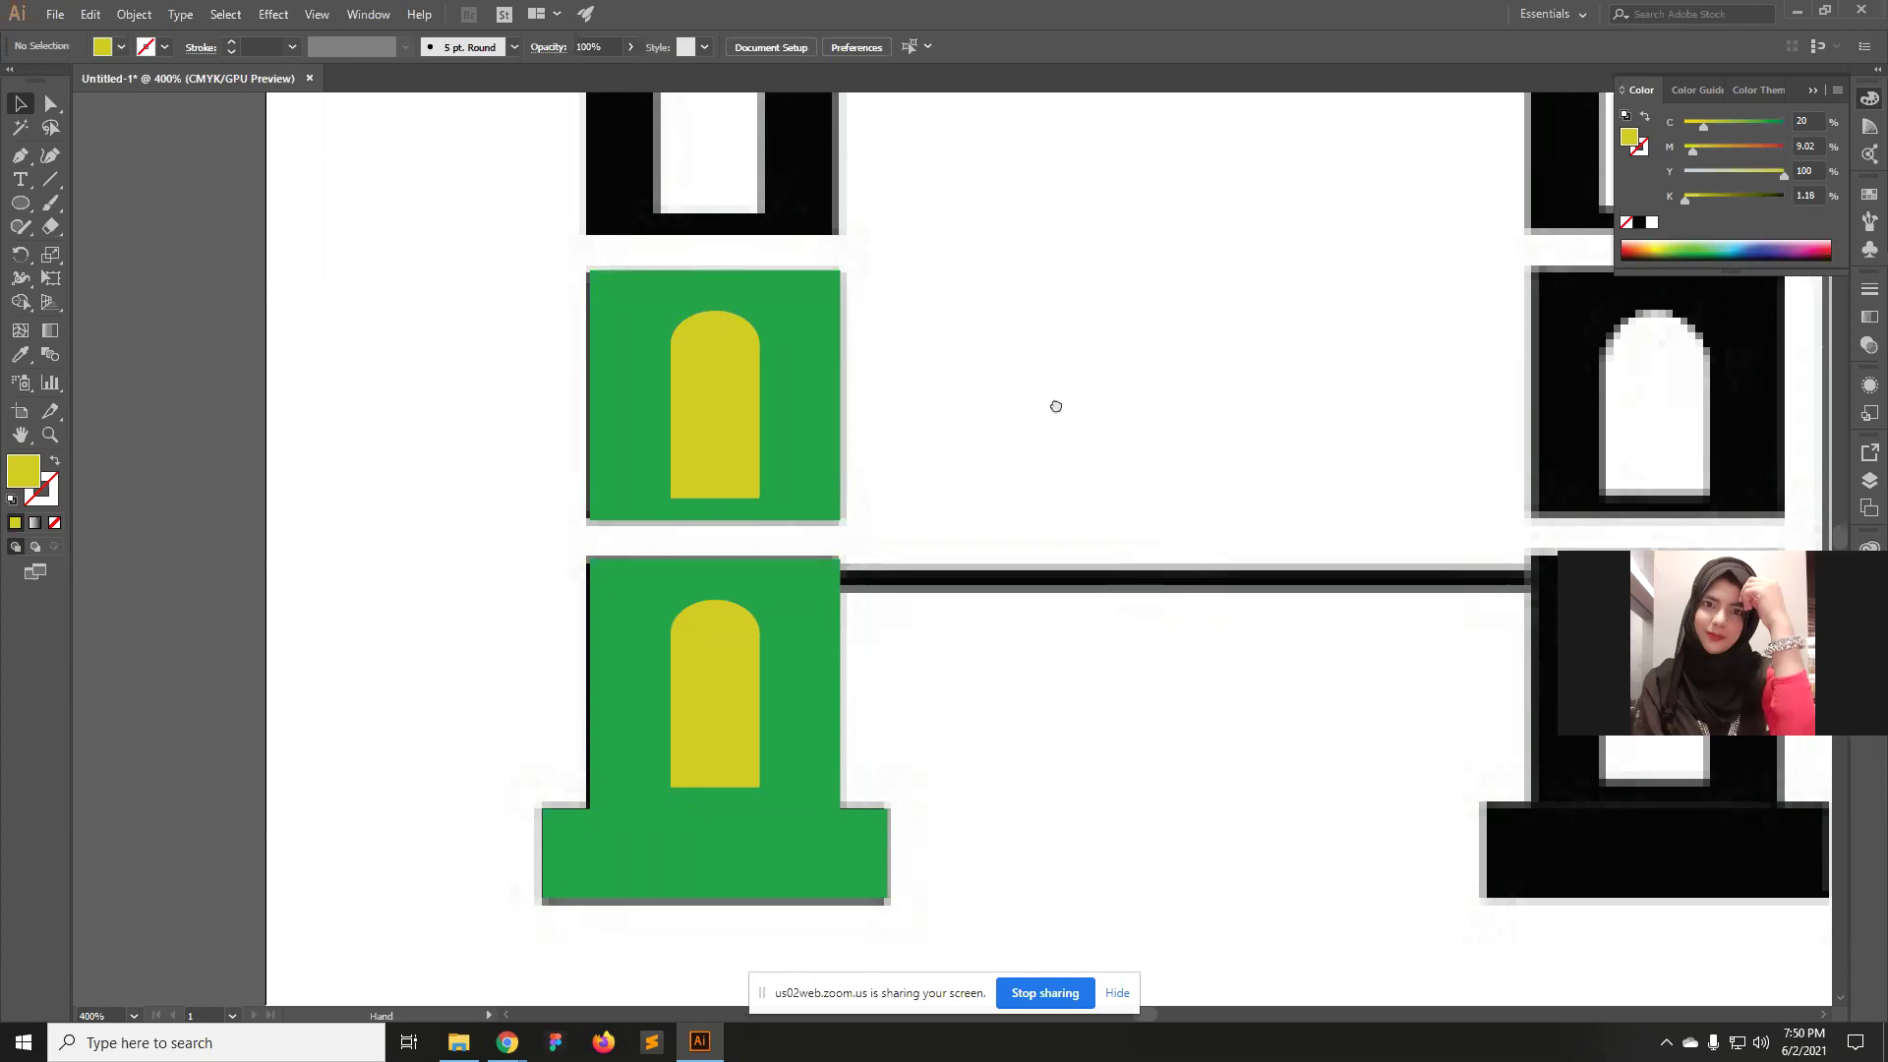
Duplicate the second green block and window straight up over the third tower block, centred at about Y 252 pt.
scroll(1053, 404, up, 5)
drag(964, 763, 693, 687)
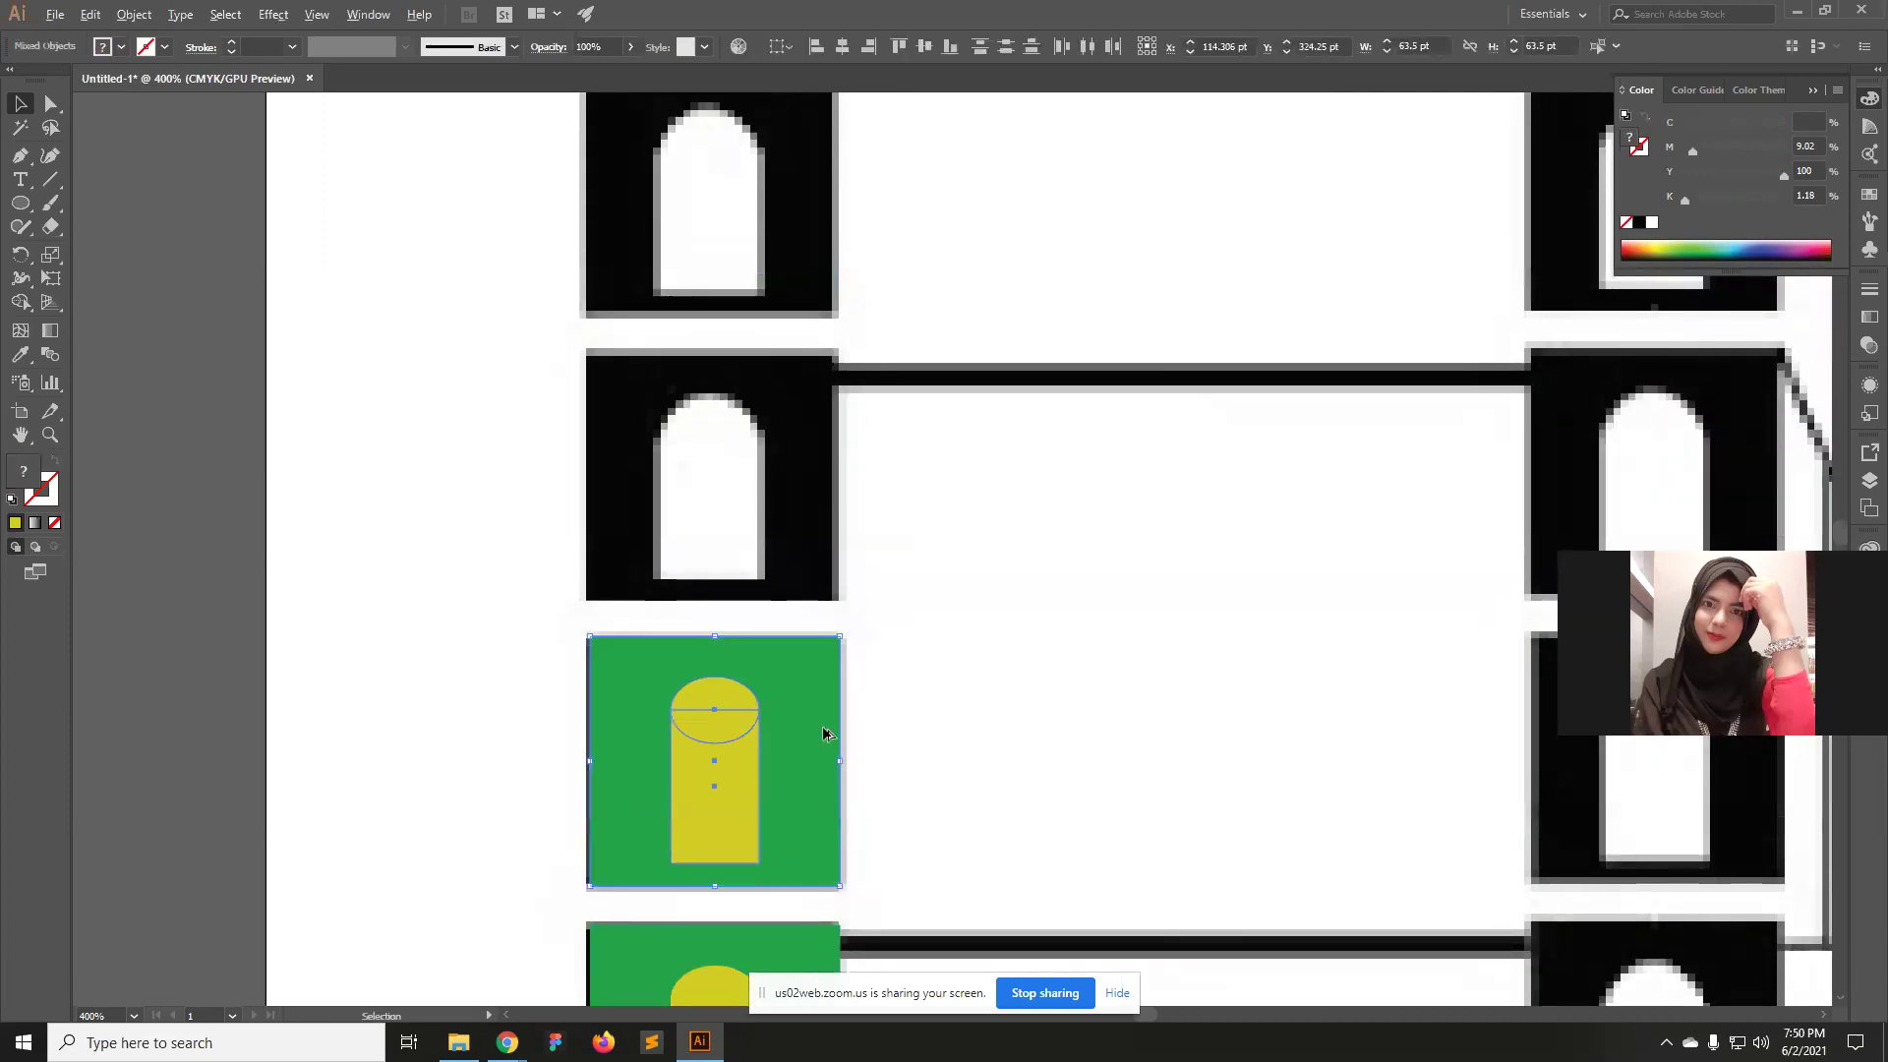
drag(841, 716, 843, 432)
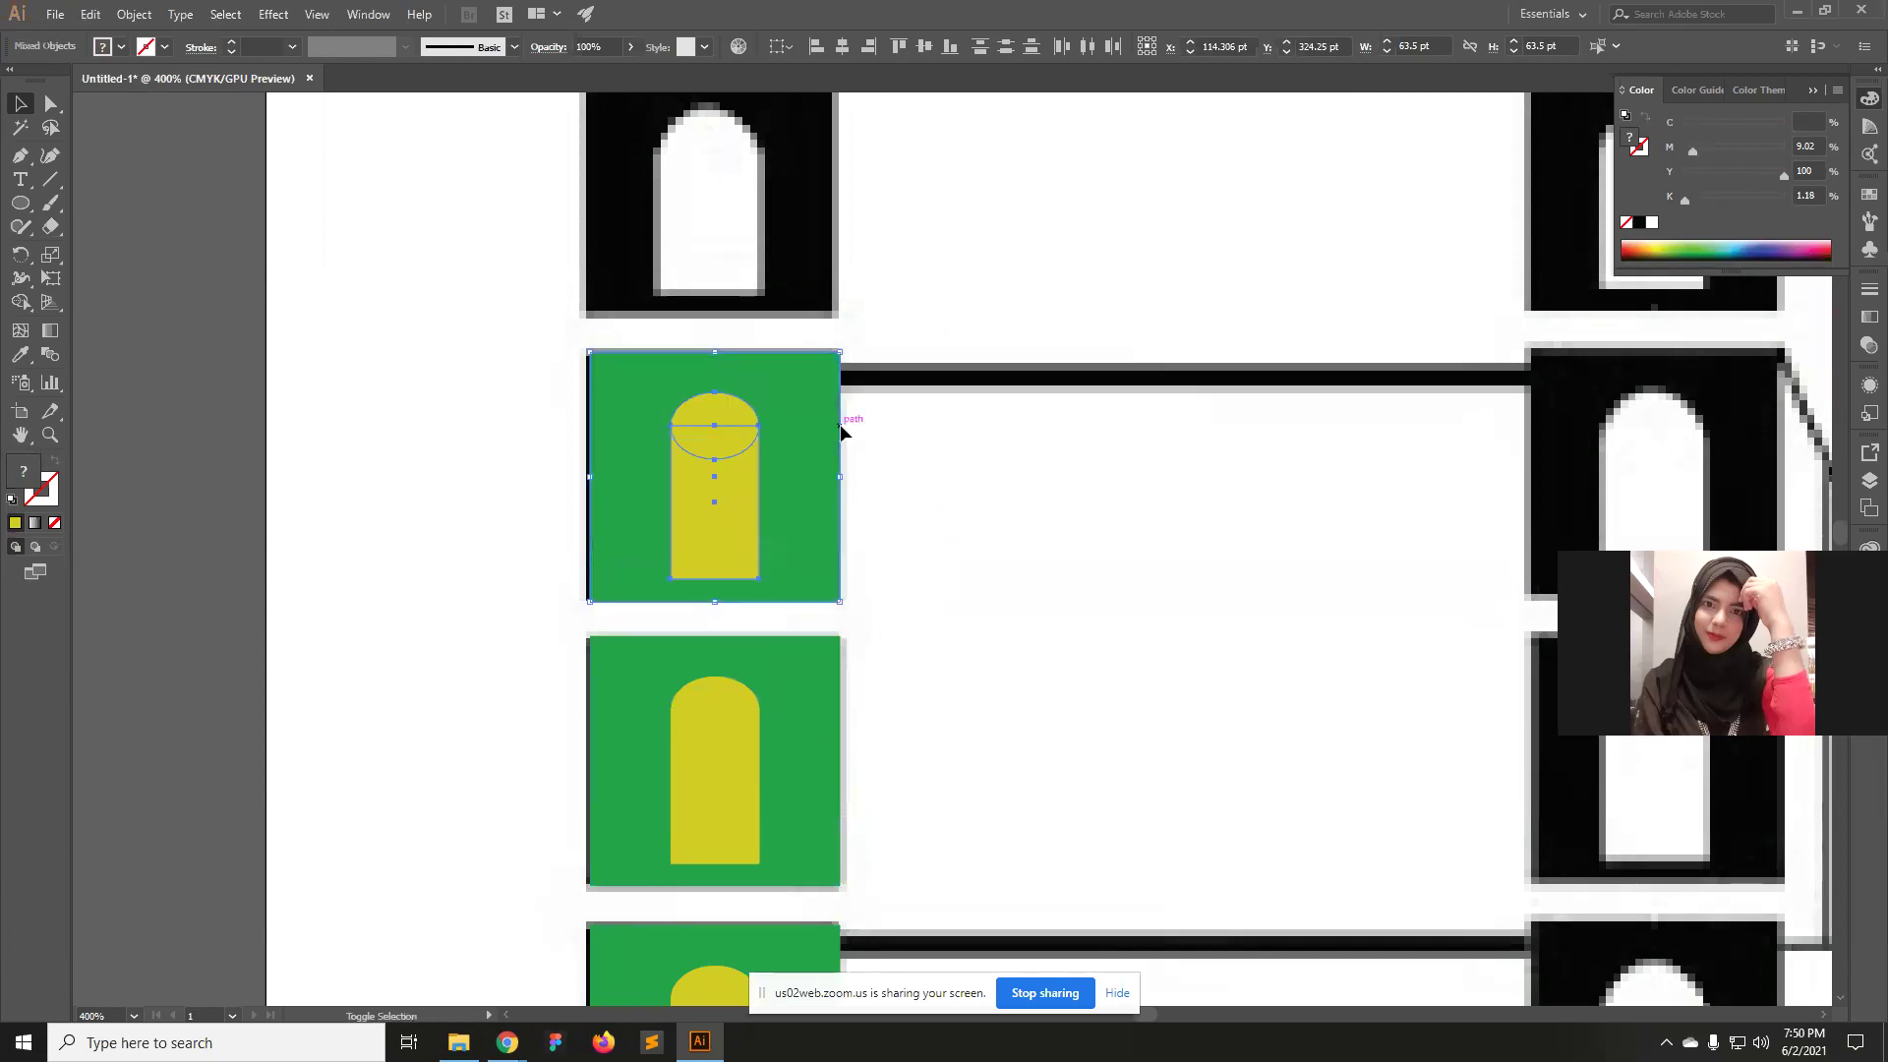
click(989, 587)
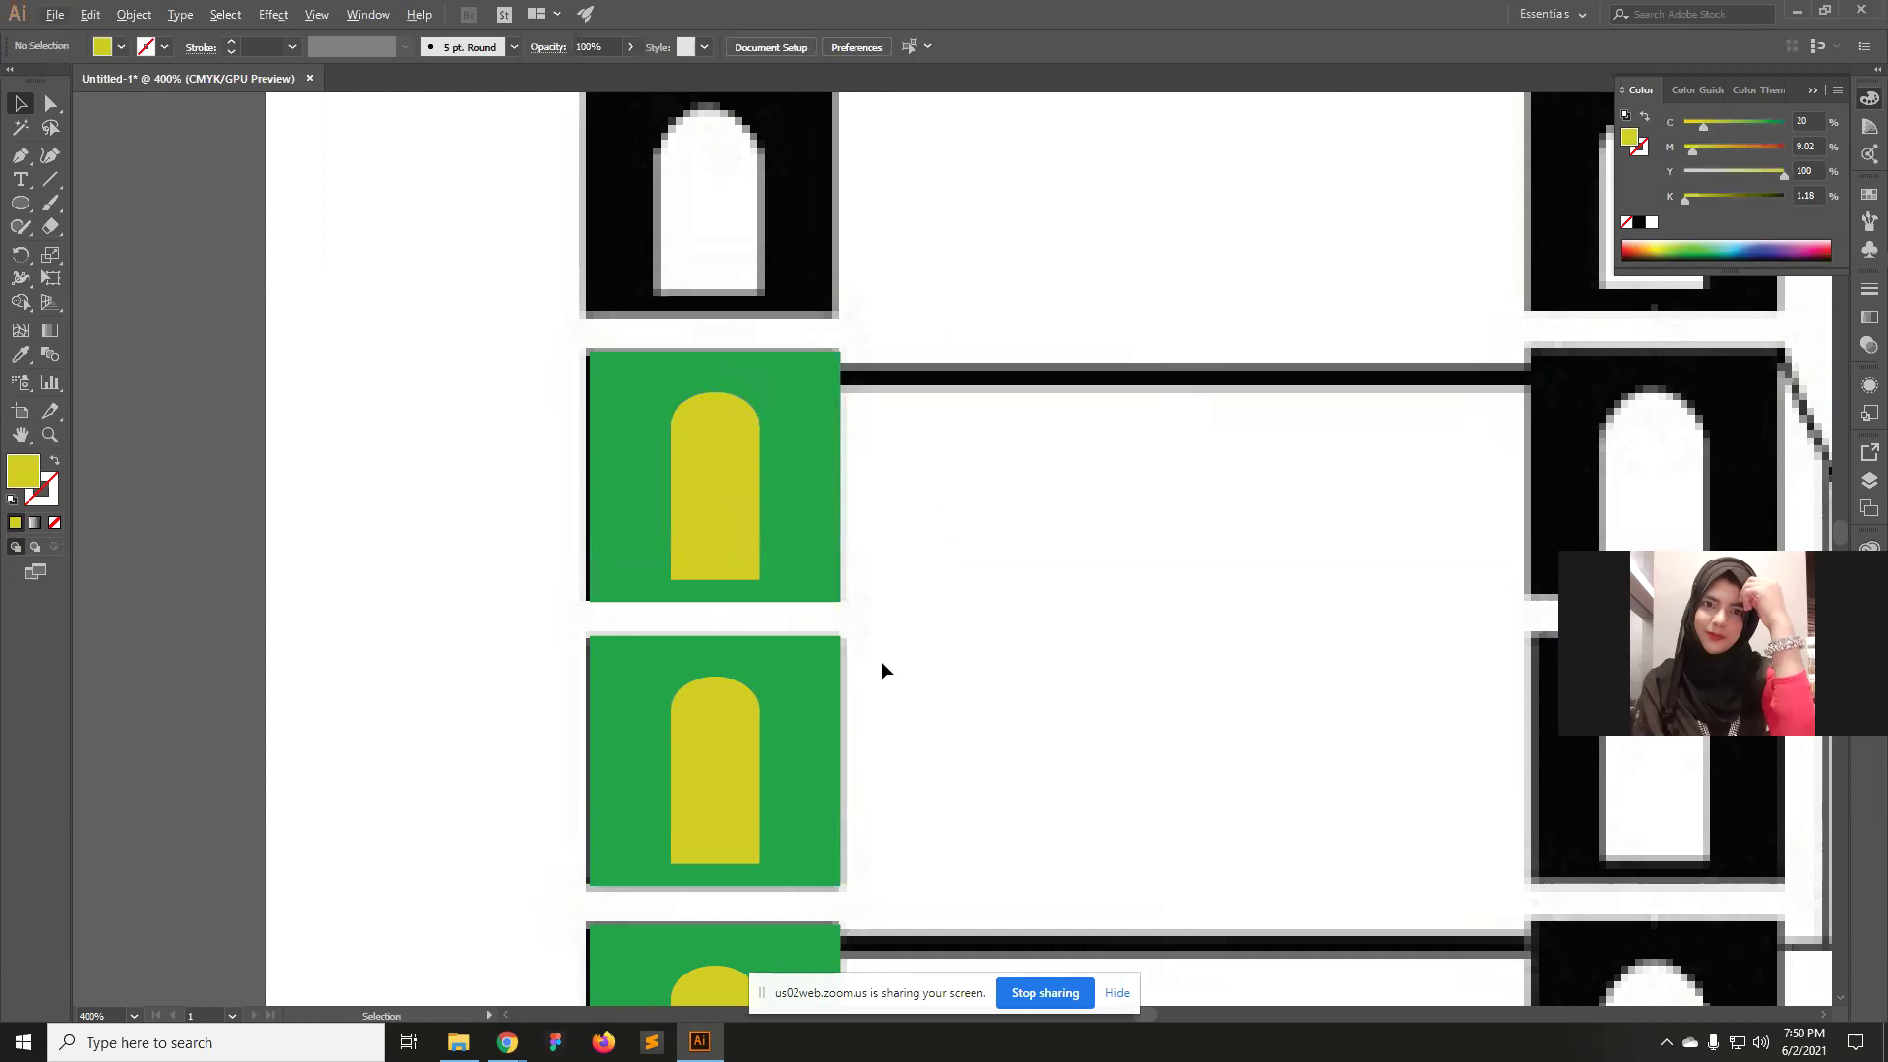
drag(718, 439, 726, 442)
key(shift)
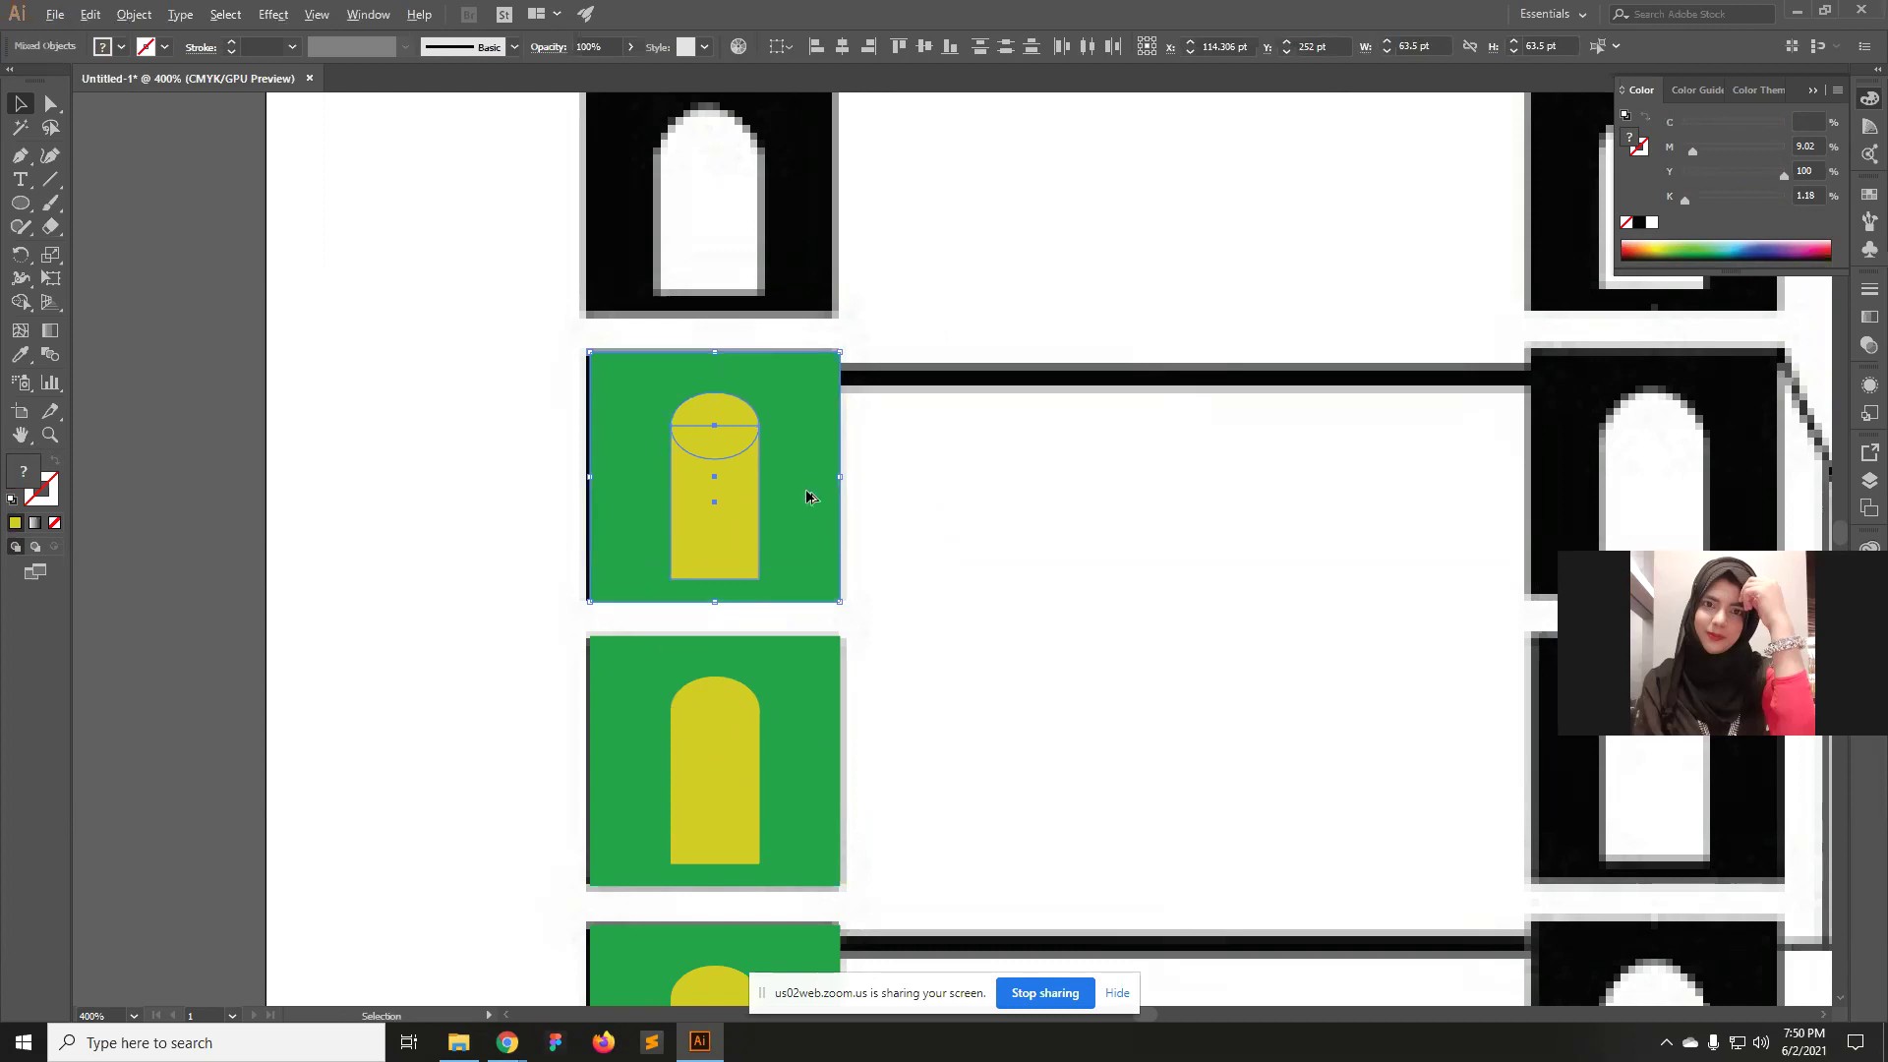
drag(814, 477, 826, 439)
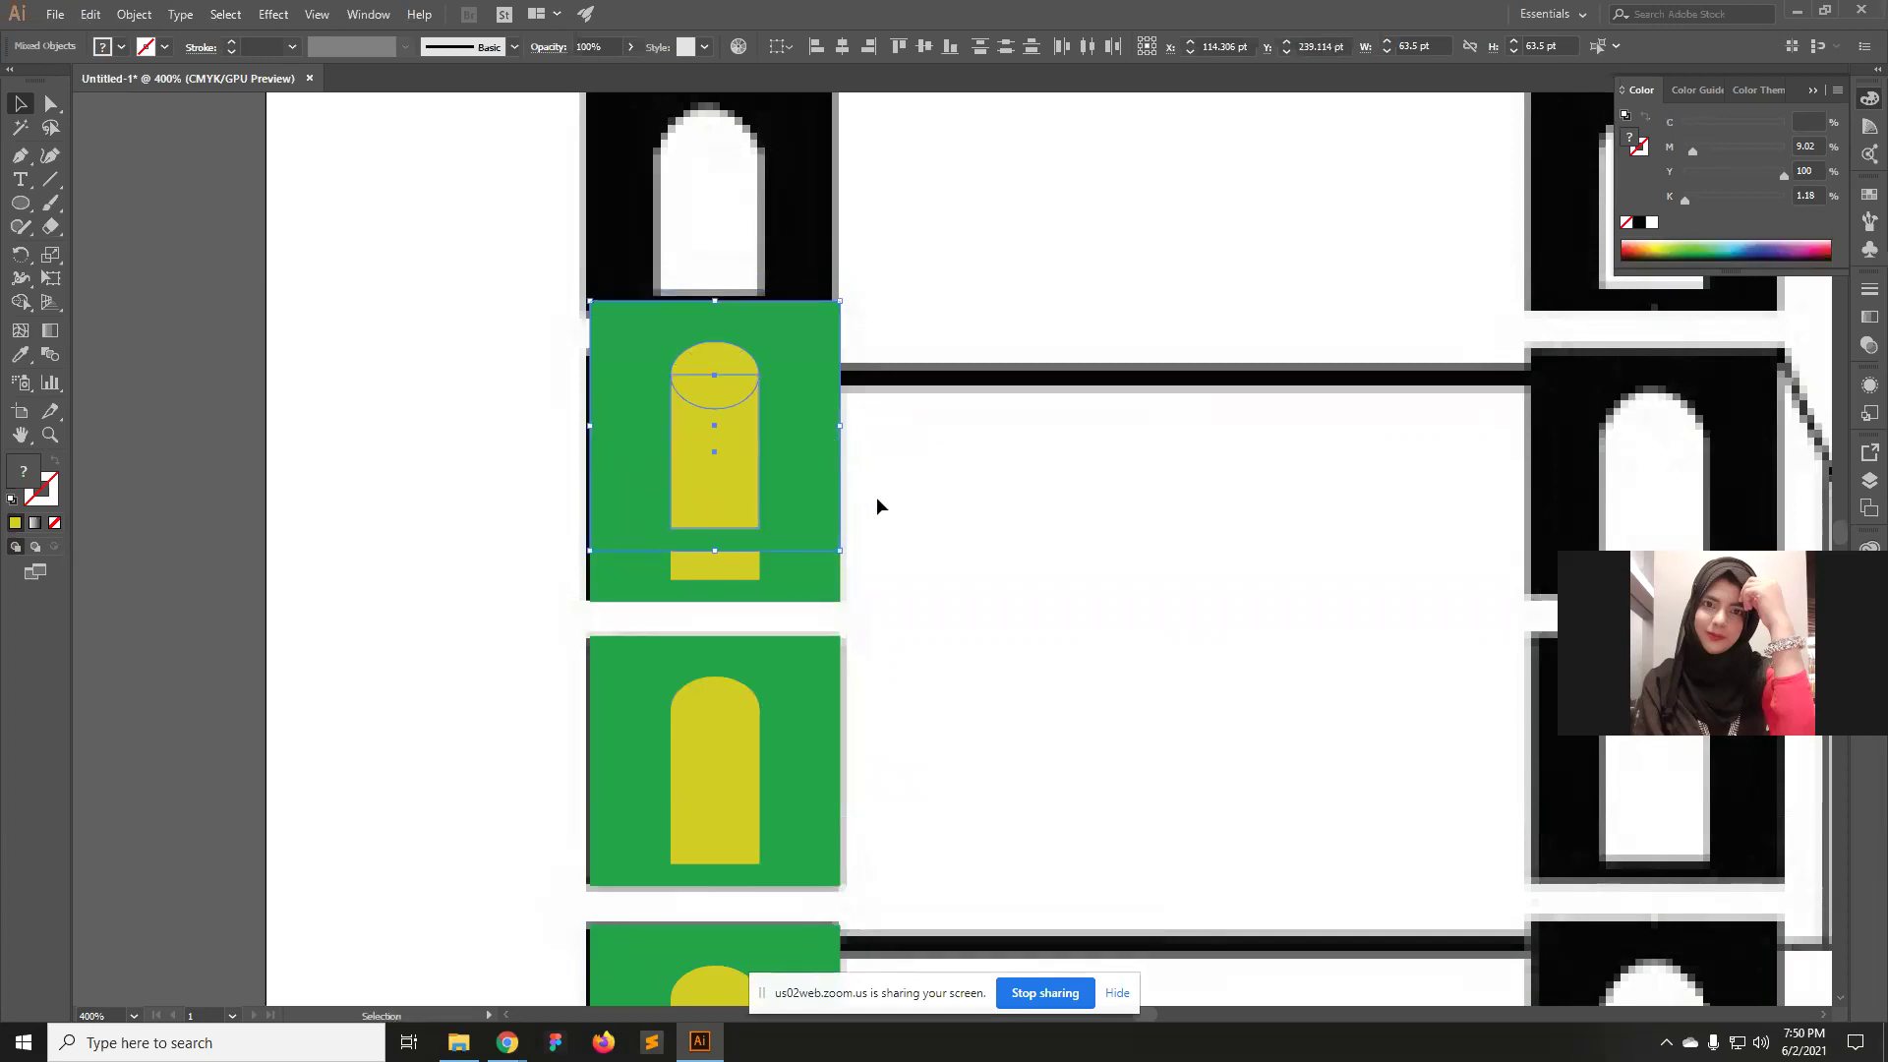
key(ctrl+z)
Duplicate the third green block and its window straight up over the traced tower's top block.
click(901, 510)
drag(901, 510, 821, 457)
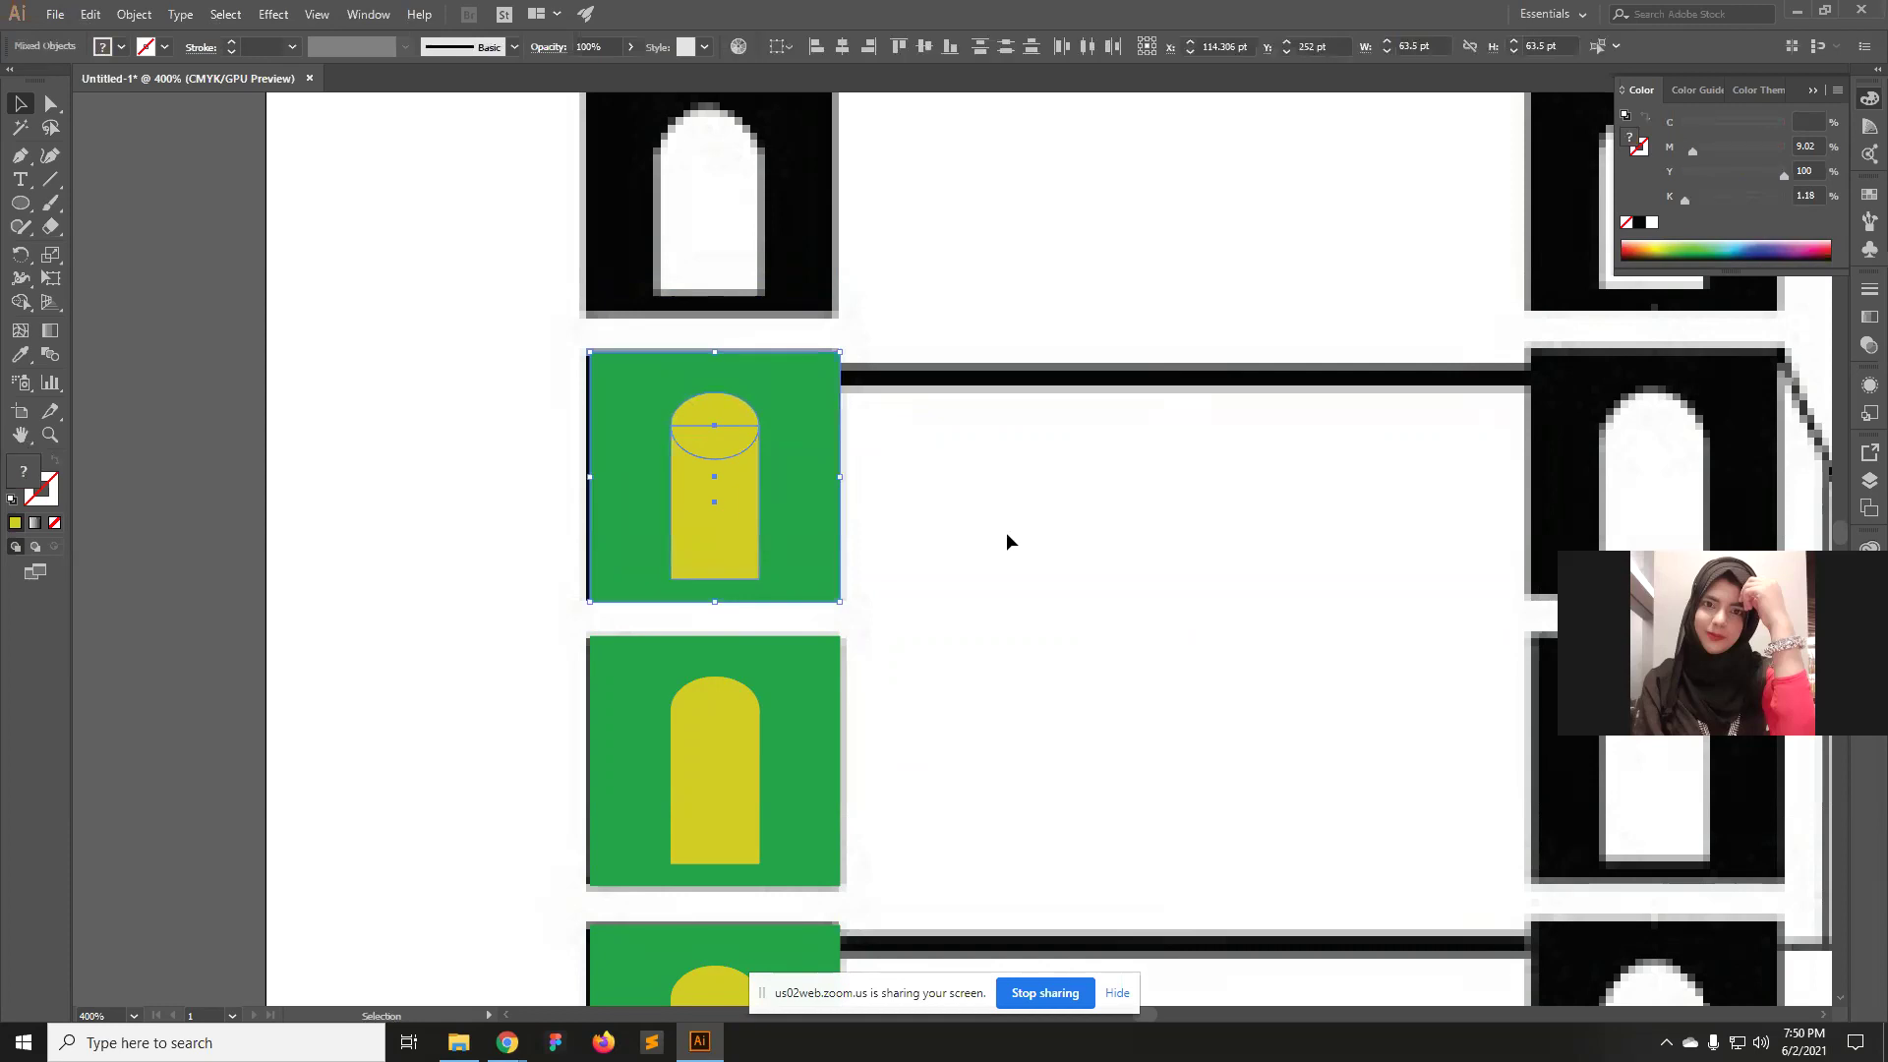
drag(843, 499, 1079, 424)
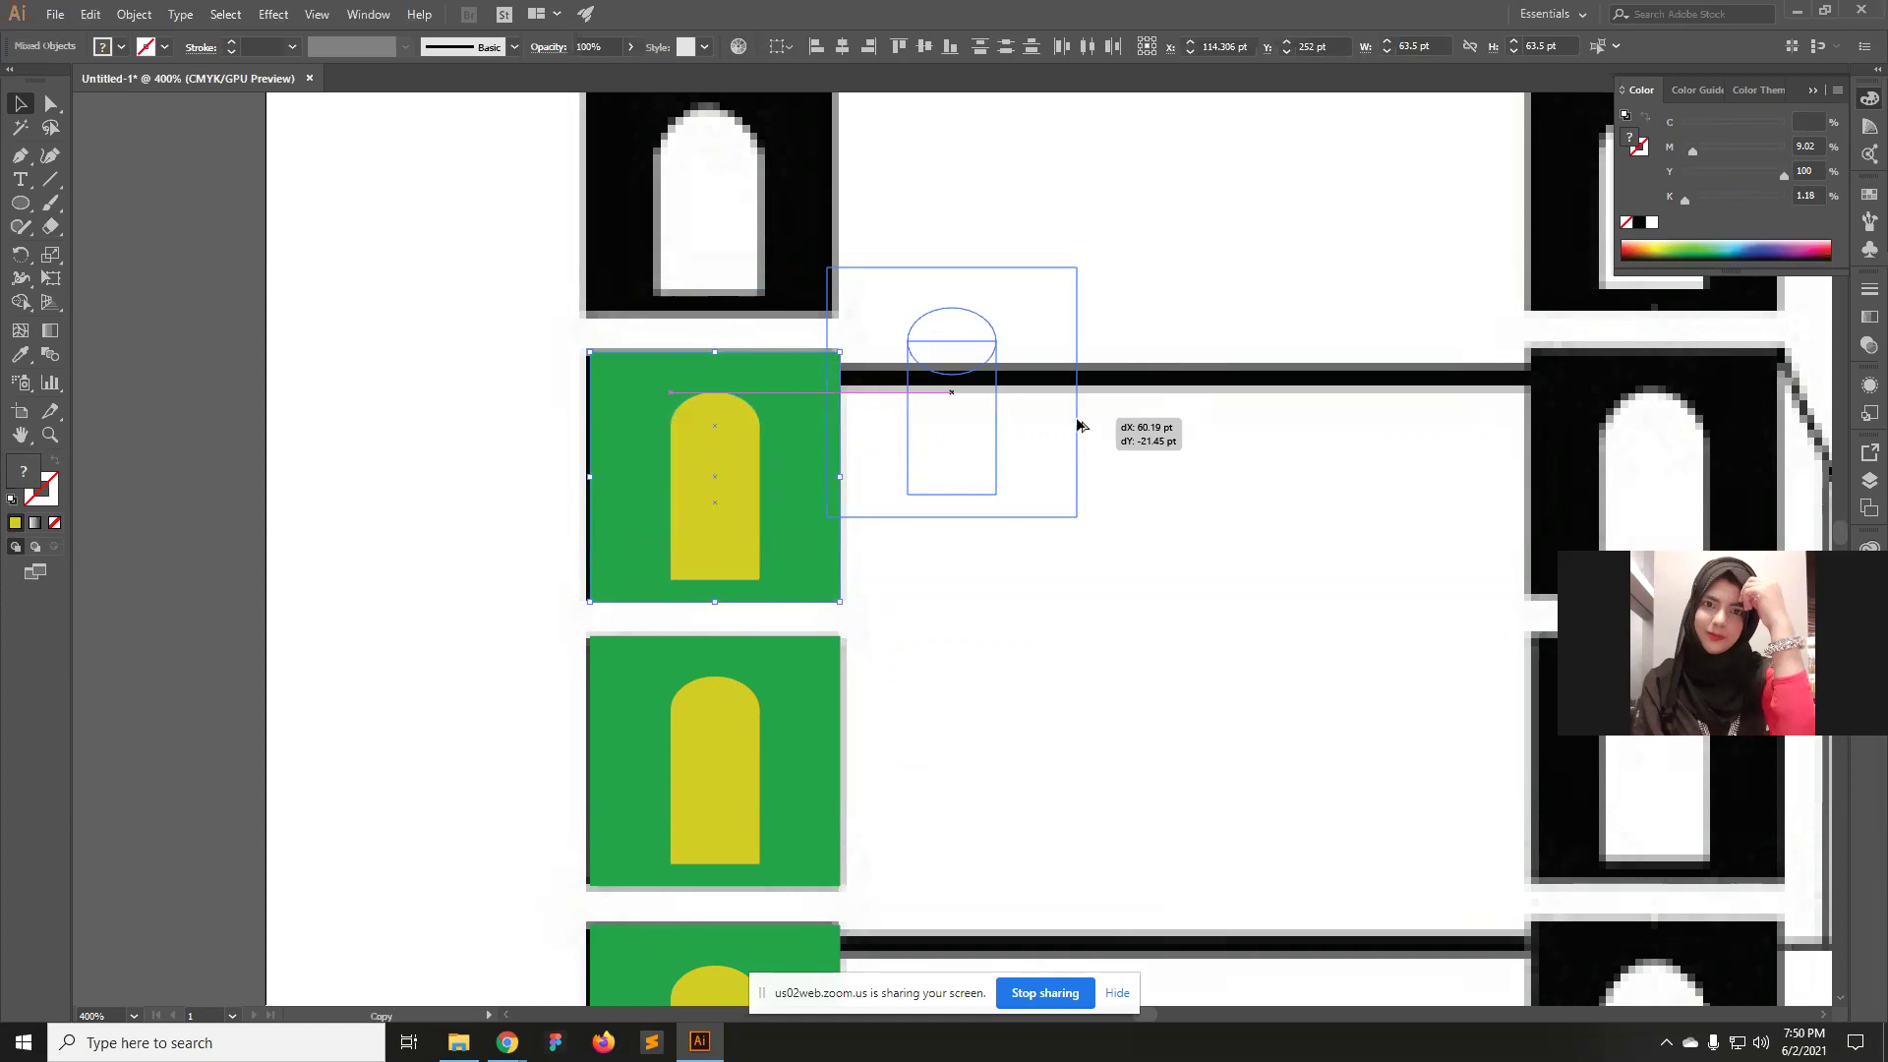
key(shift)
drag(1079, 425, 801, 221)
click(950, 547)
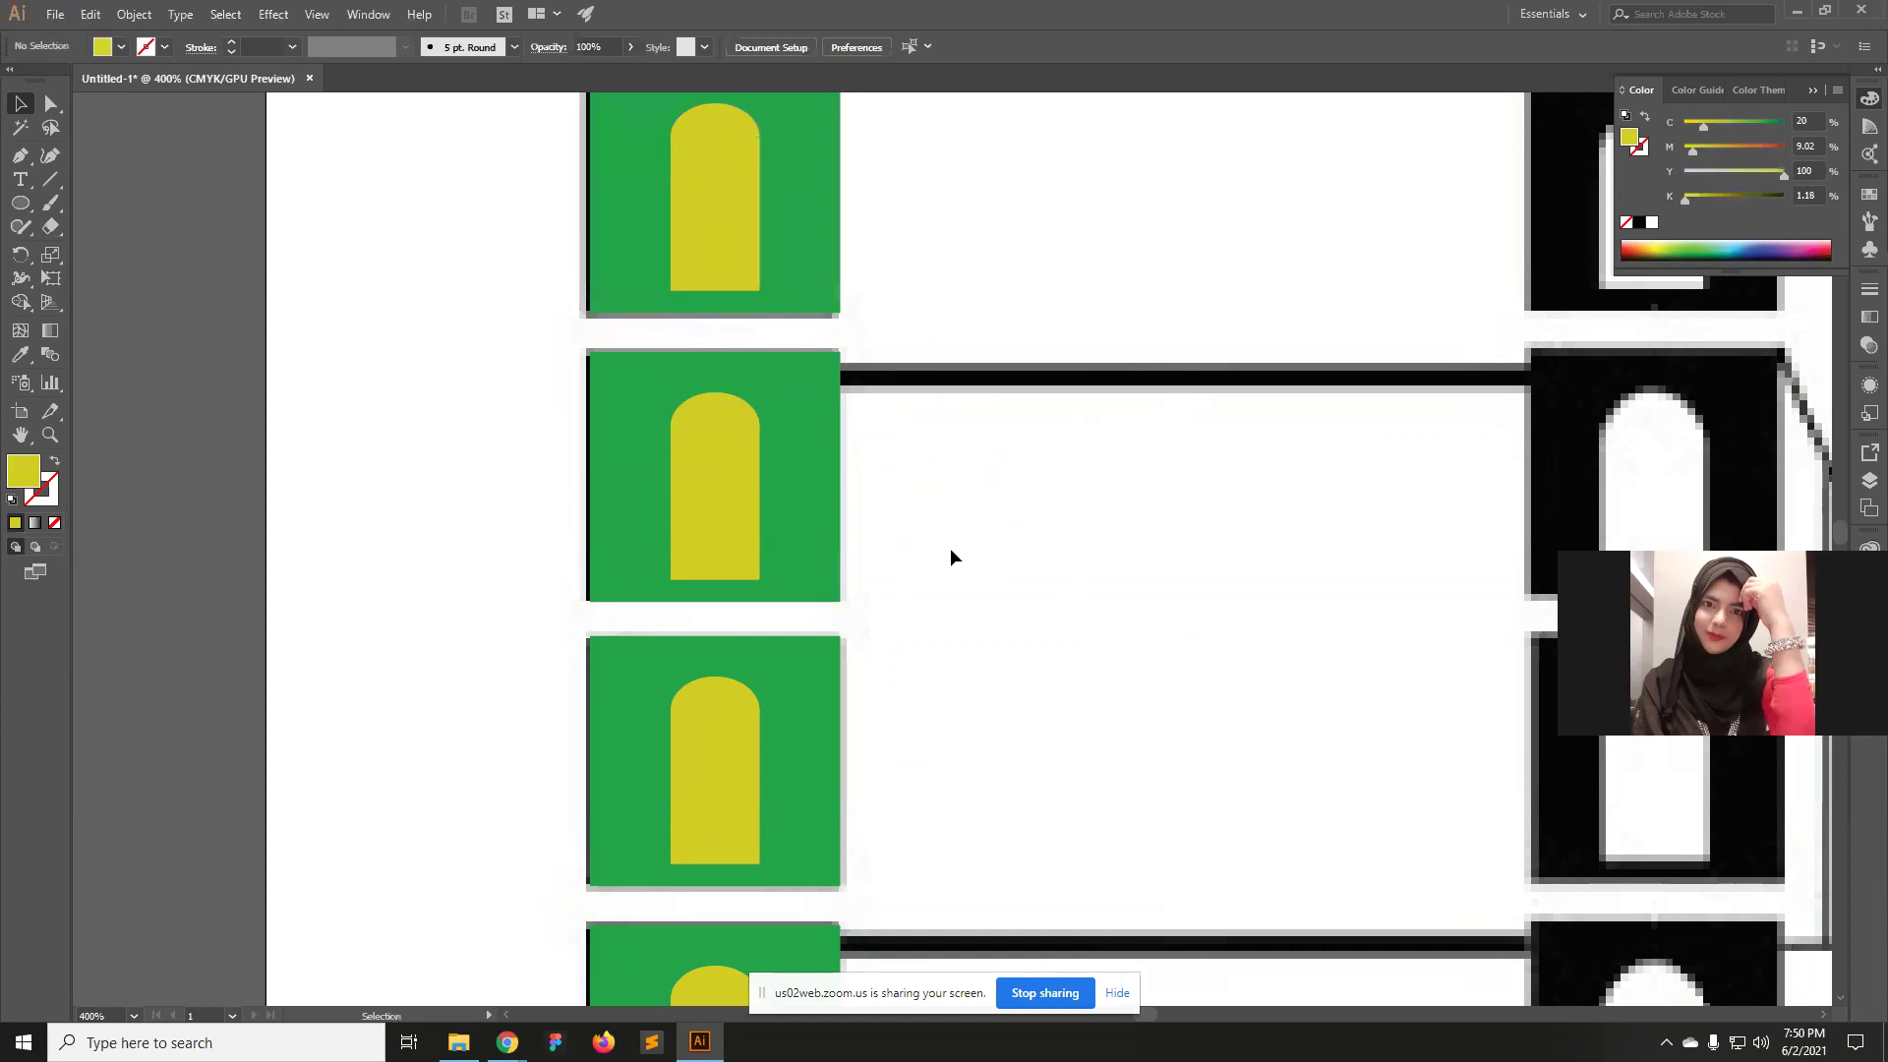
Draw a three-sided polygon with a 50 pt radius beside the spires of the leftmost tower.
ctrl+alt+click(957, 501)
ctrl+alt+click(957, 500)
drag(1012, 742, 918, 535)
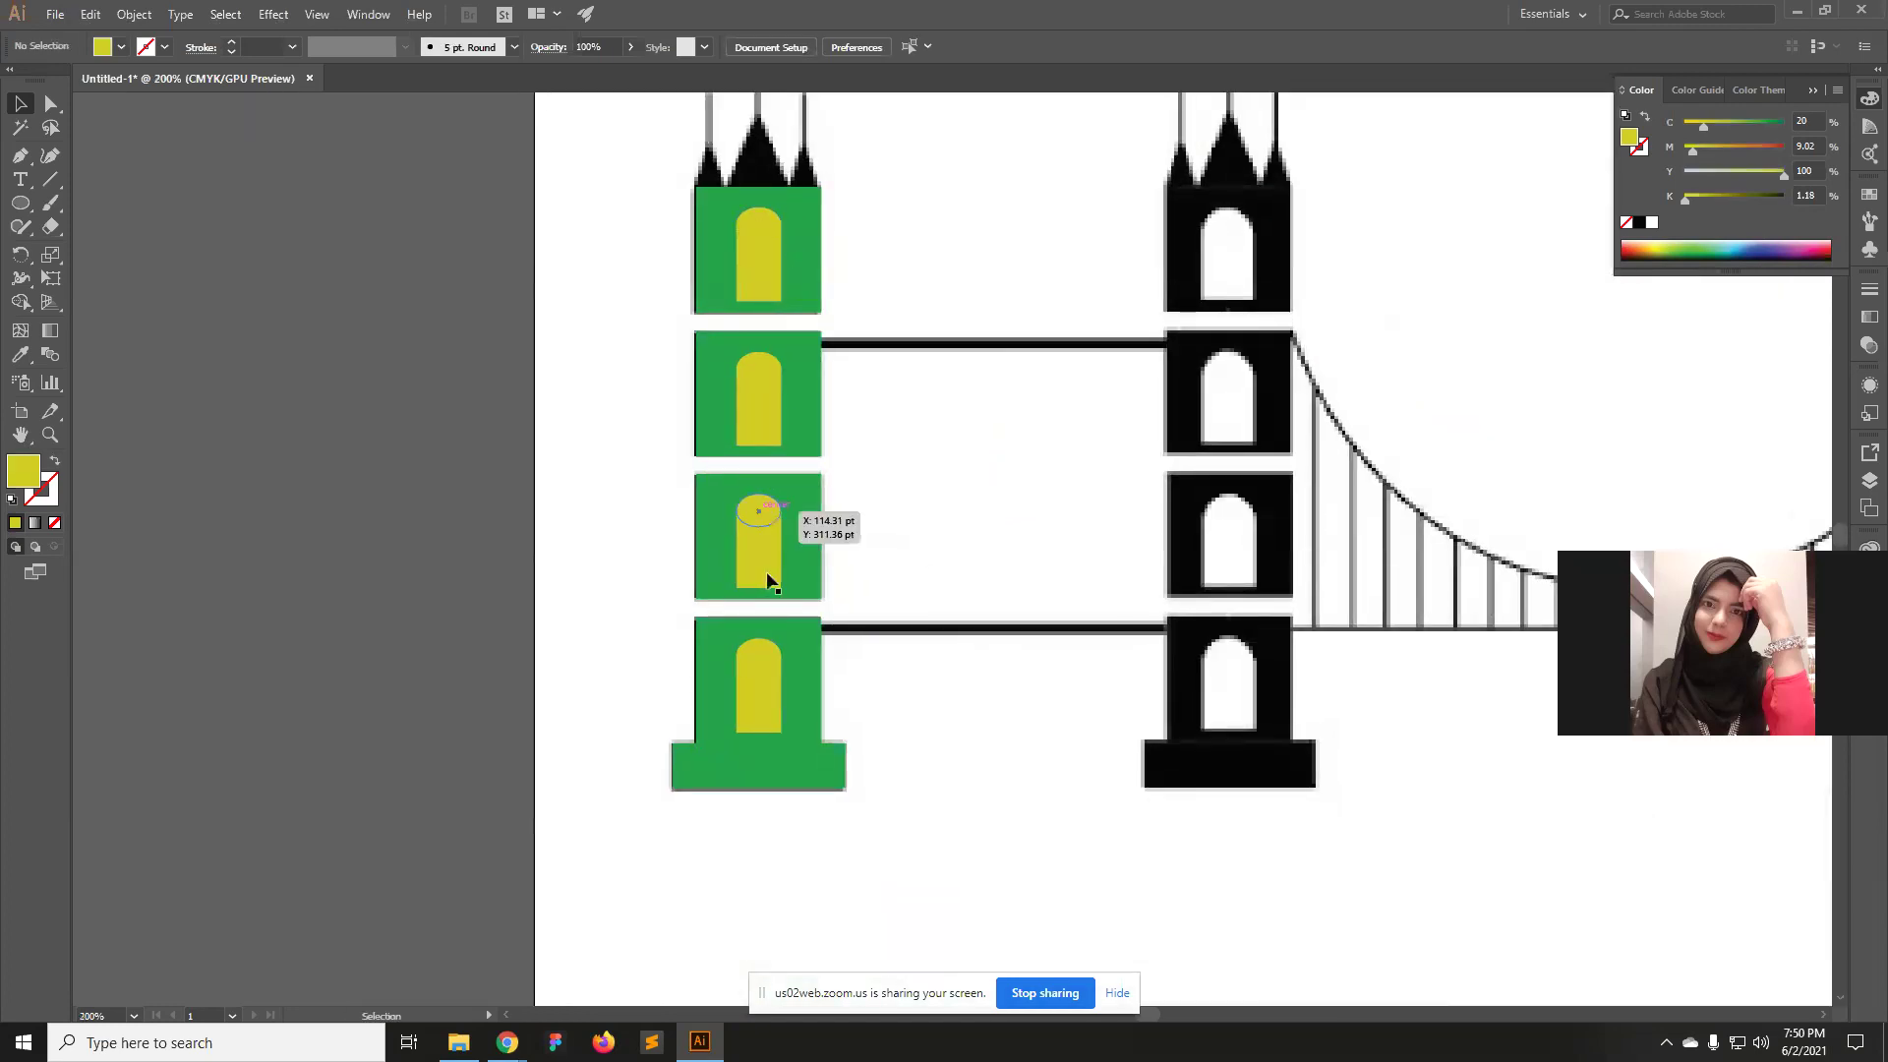
drag(981, 198, 986, 349)
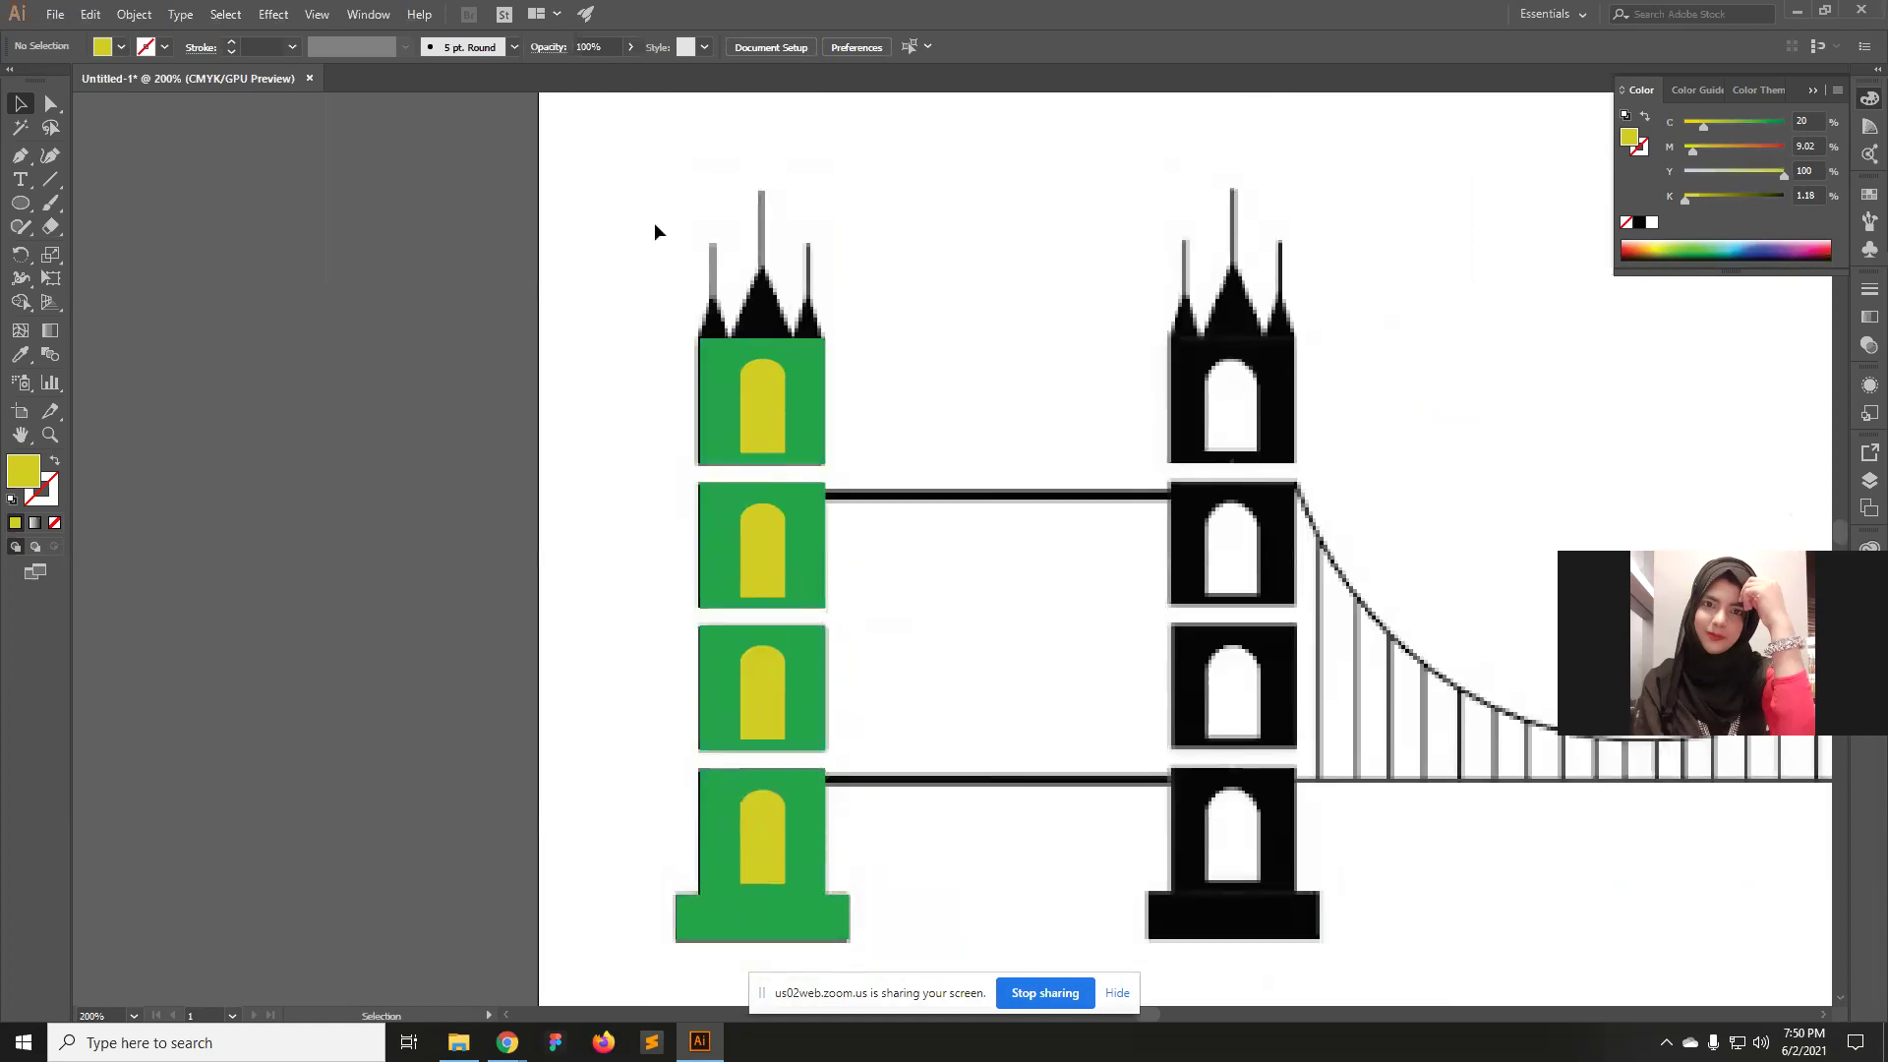
key(ctrl+space)
click(814, 436)
click(1012, 540)
click(1086, 548)
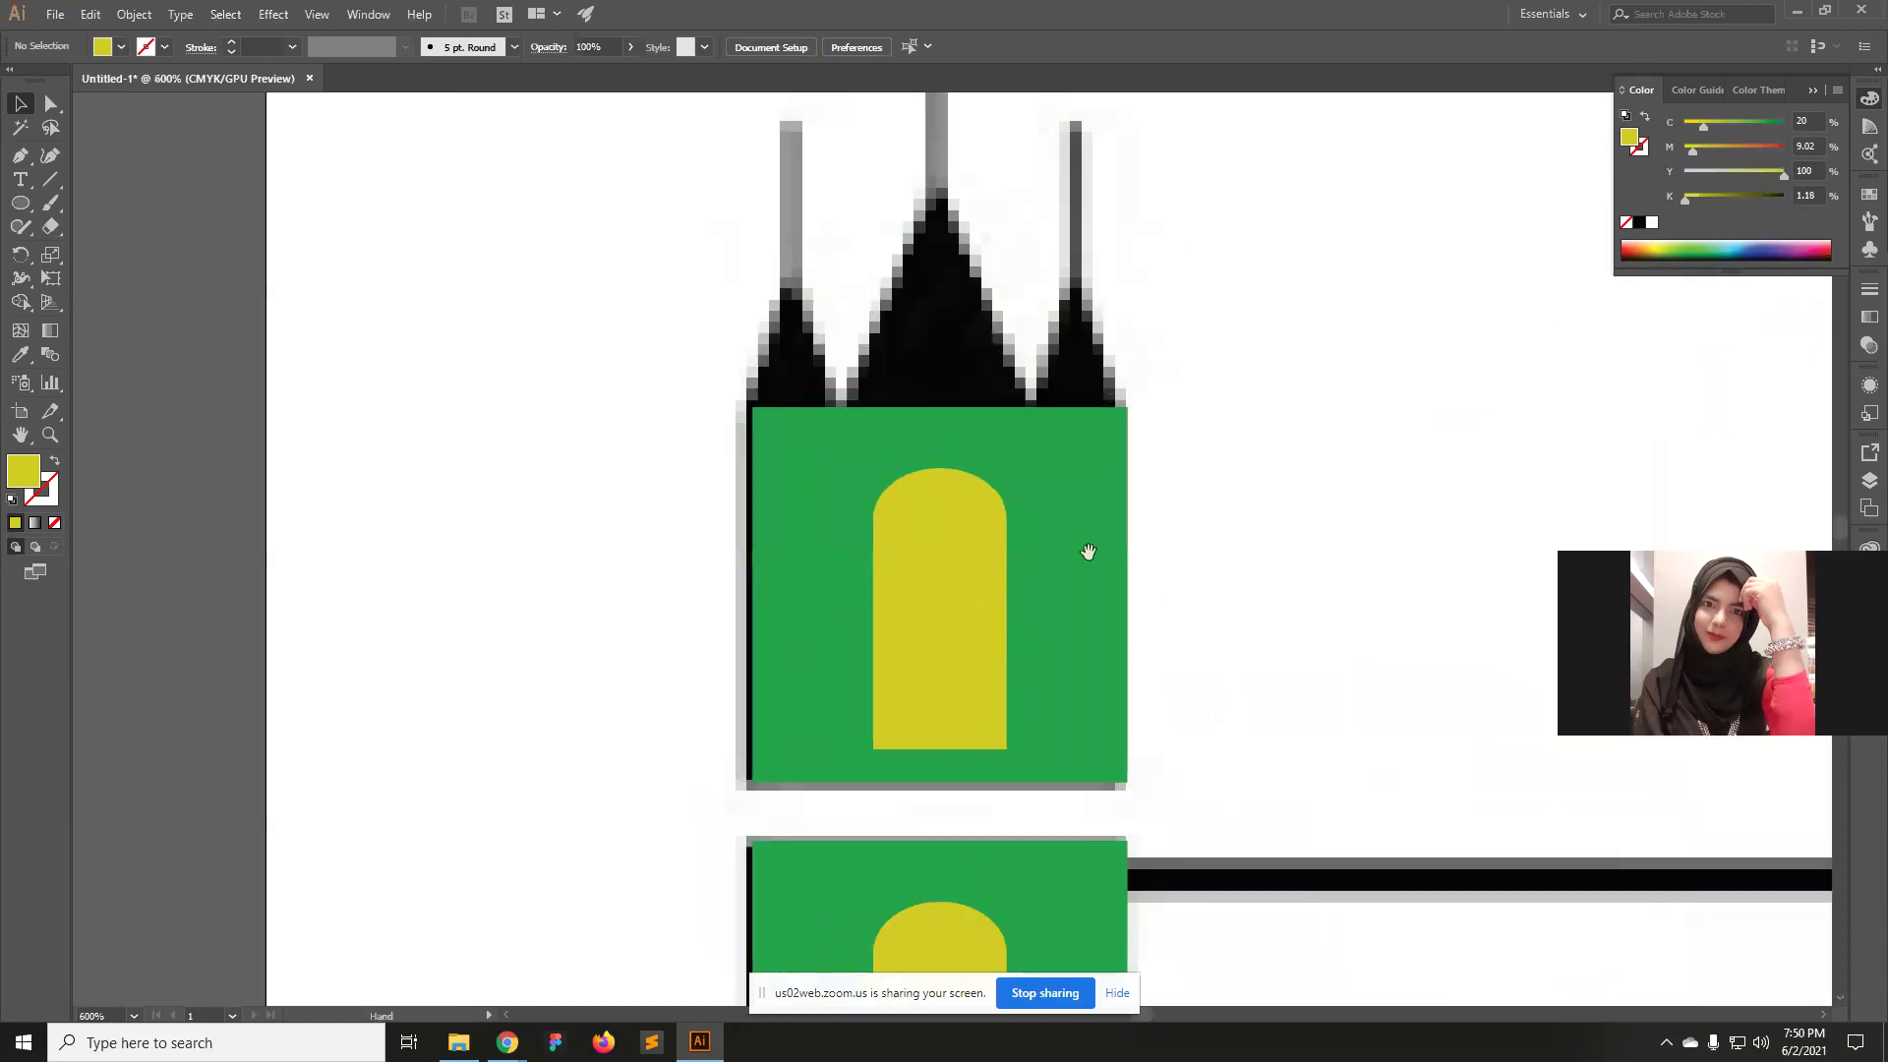
drag(1087, 547, 986, 568)
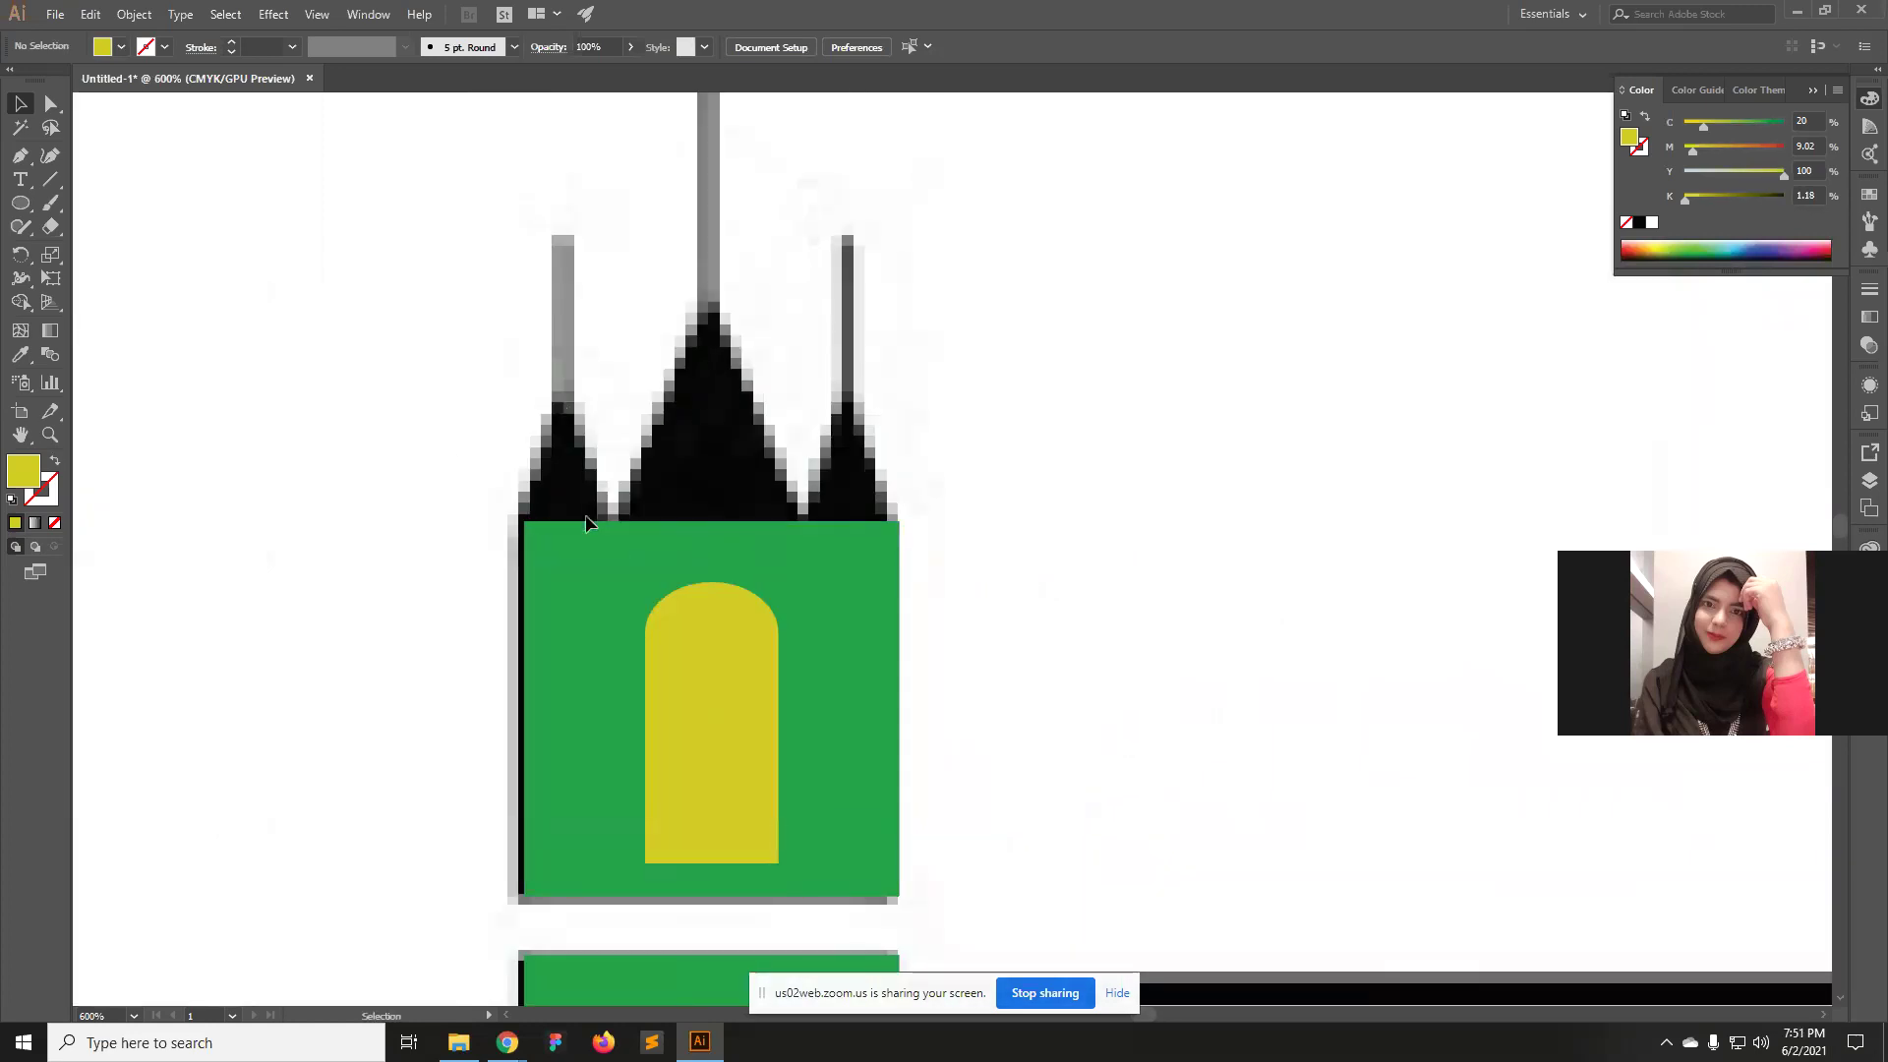
click(20, 202)
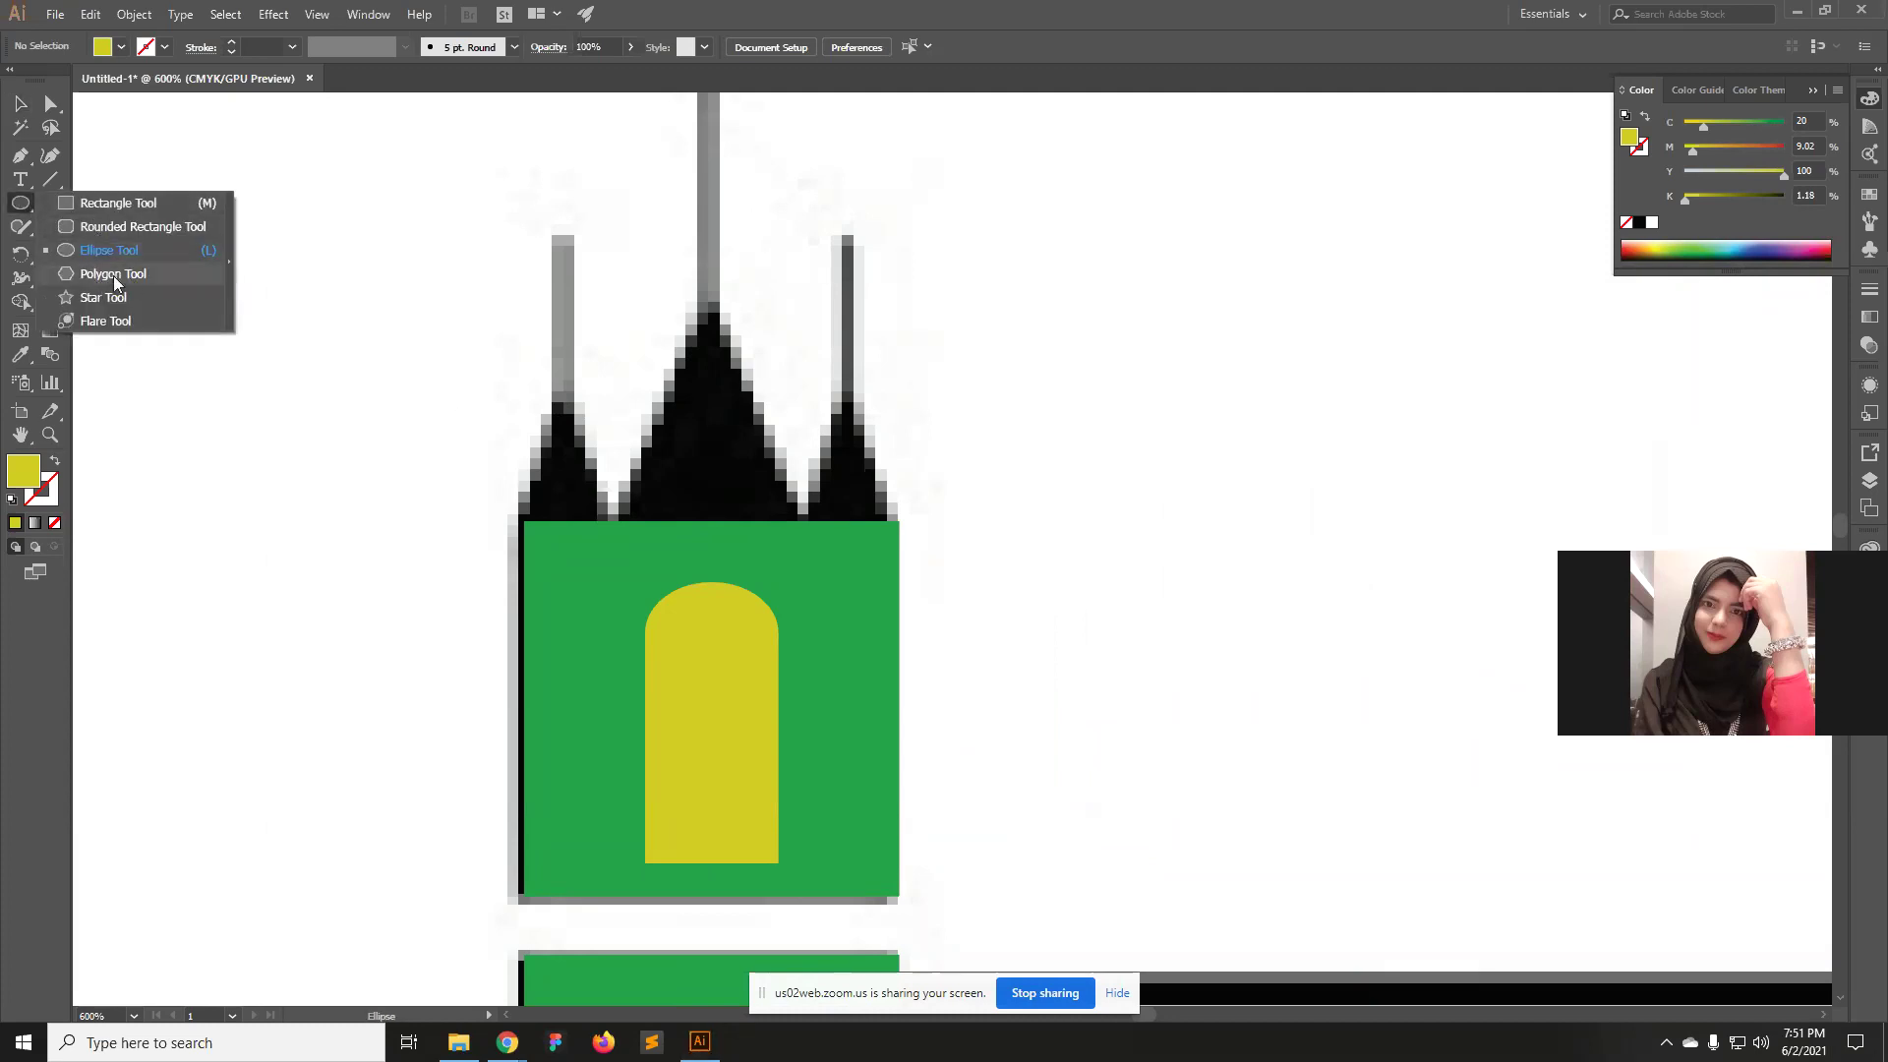
click(65, 280)
click(1017, 482)
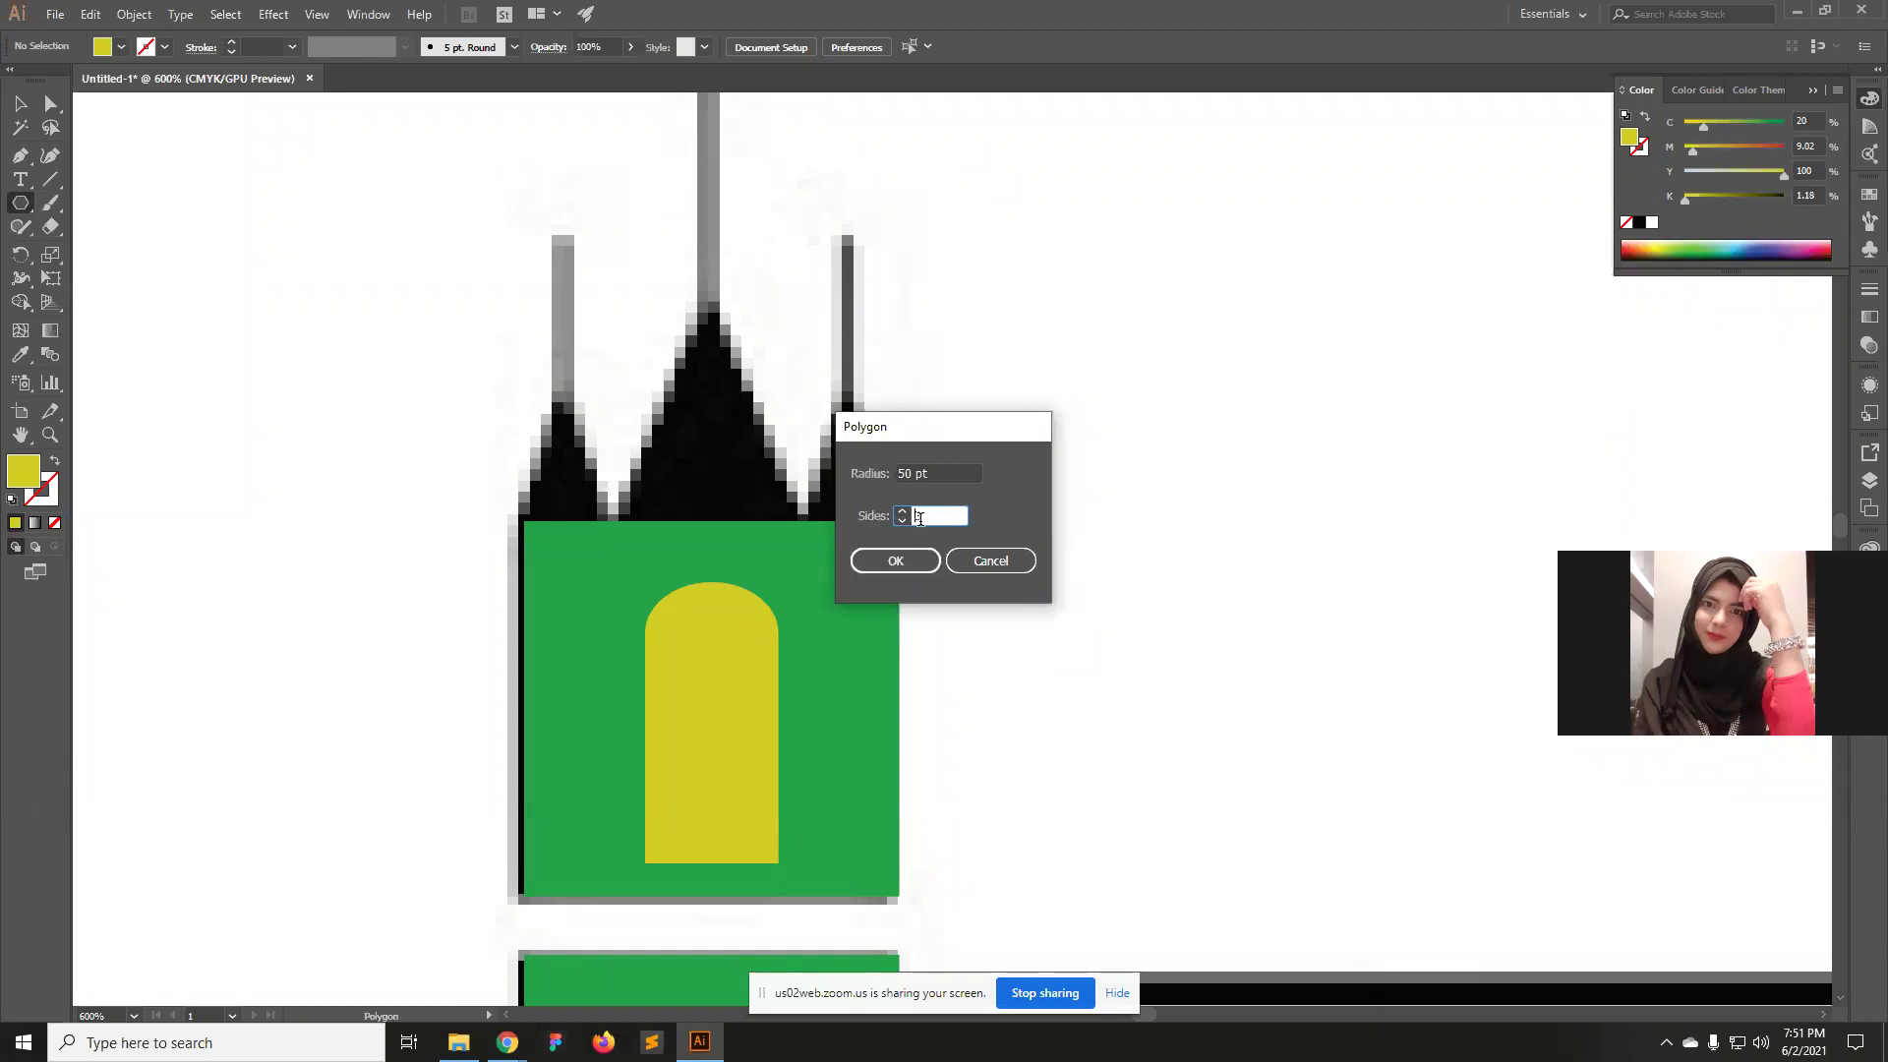
click(895, 561)
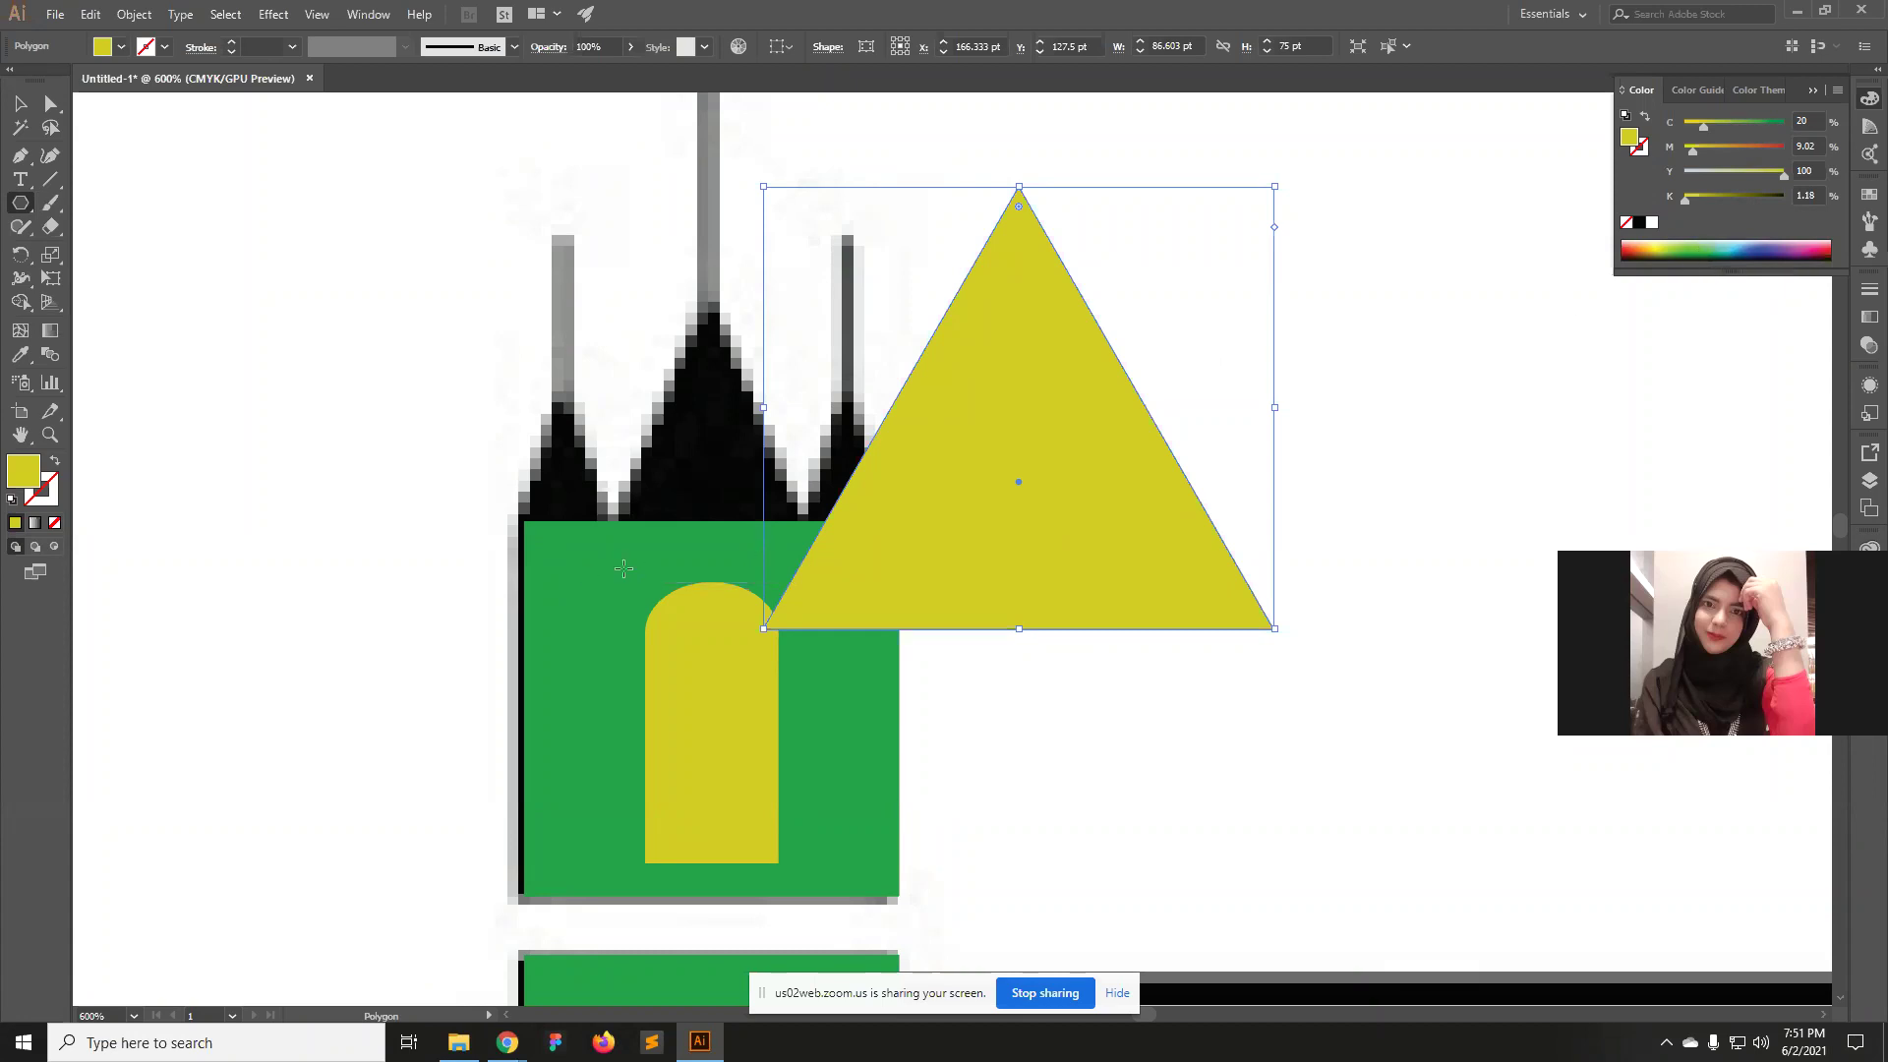
Try several green spectrum colours as the triangle's fill.
click(1702, 248)
click(1690, 254)
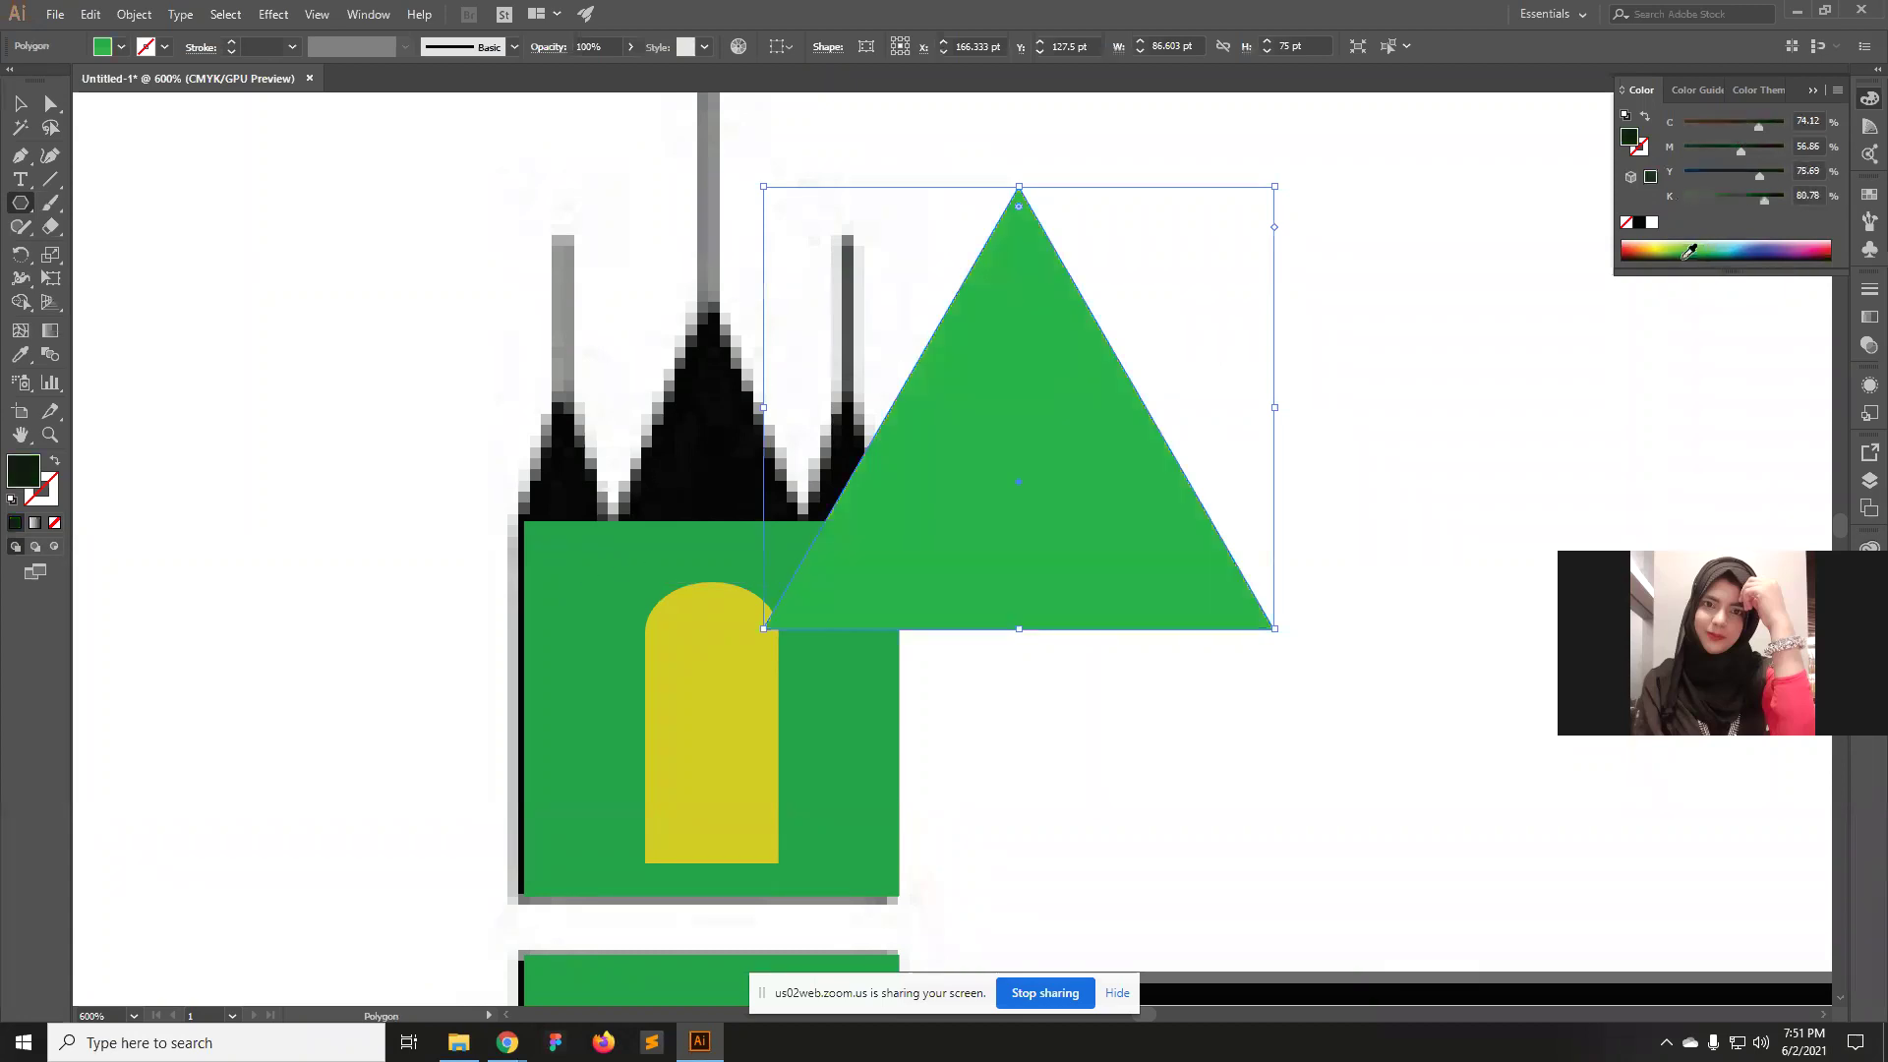
click(1693, 246)
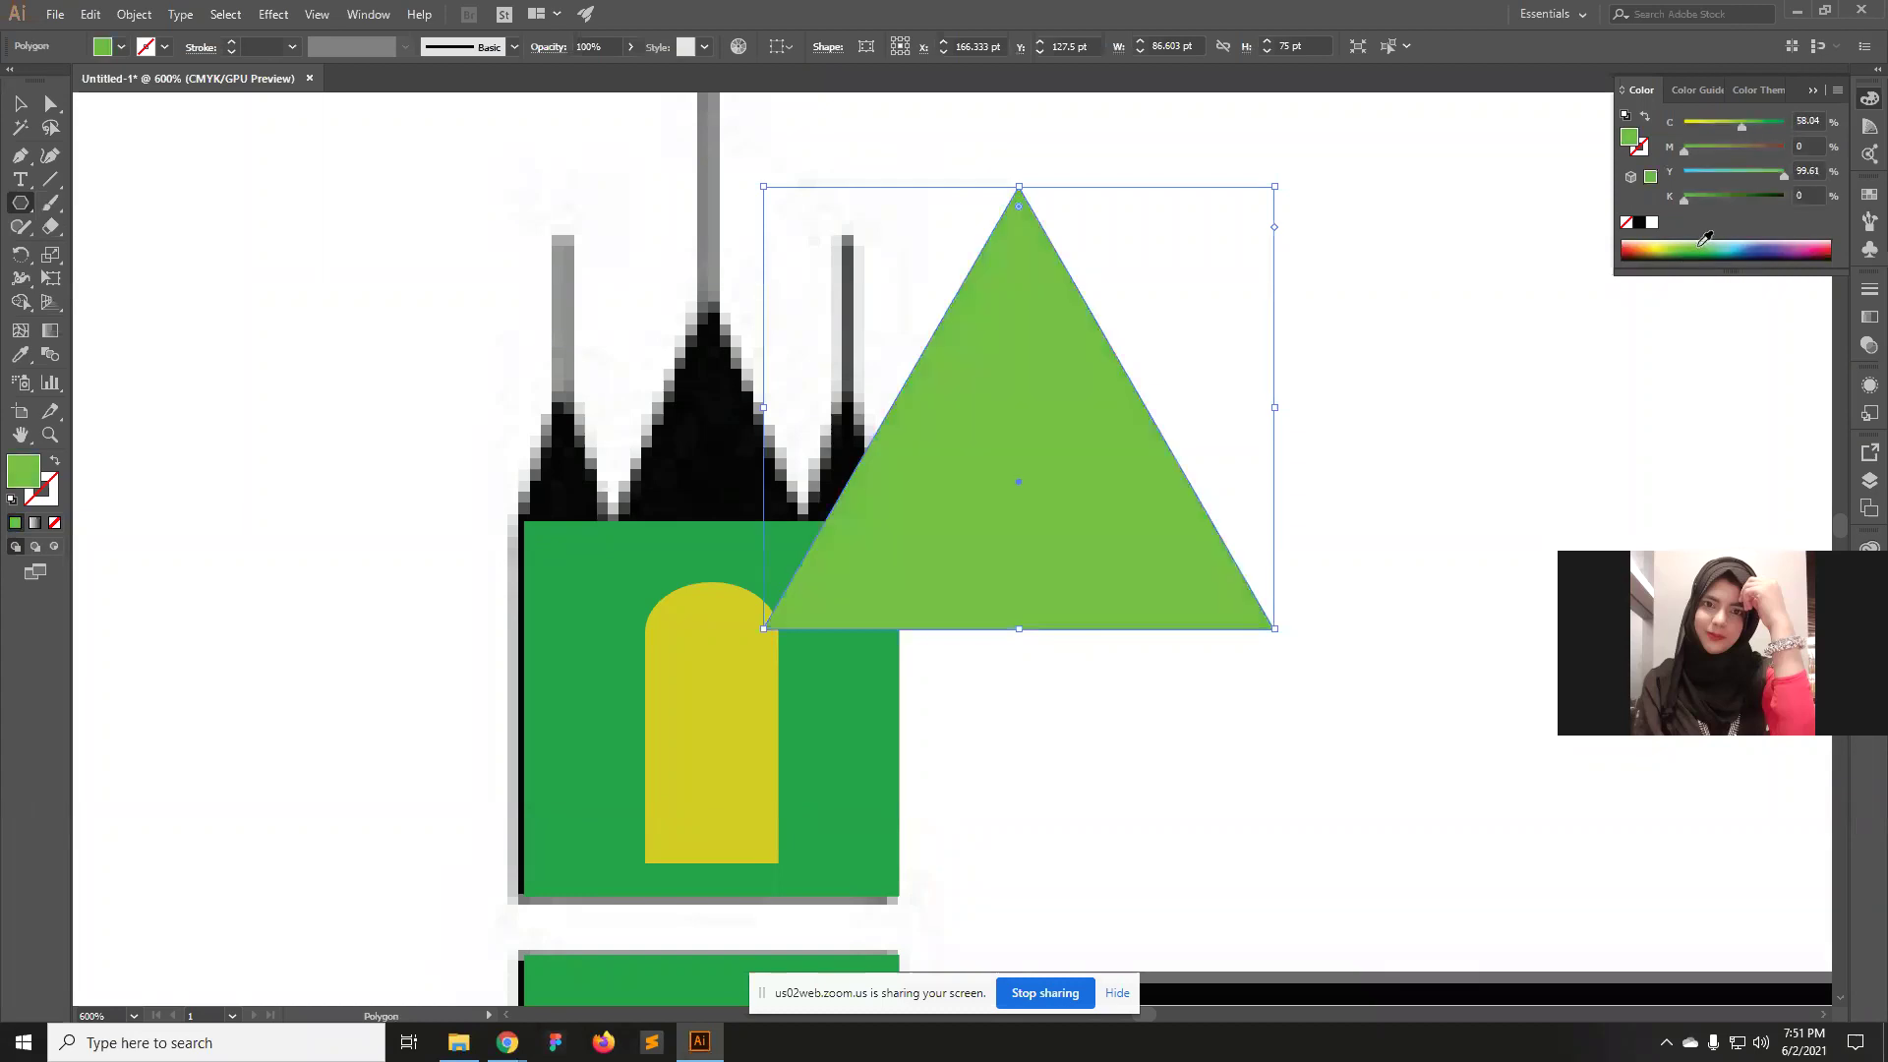
click(1717, 239)
click(1714, 242)
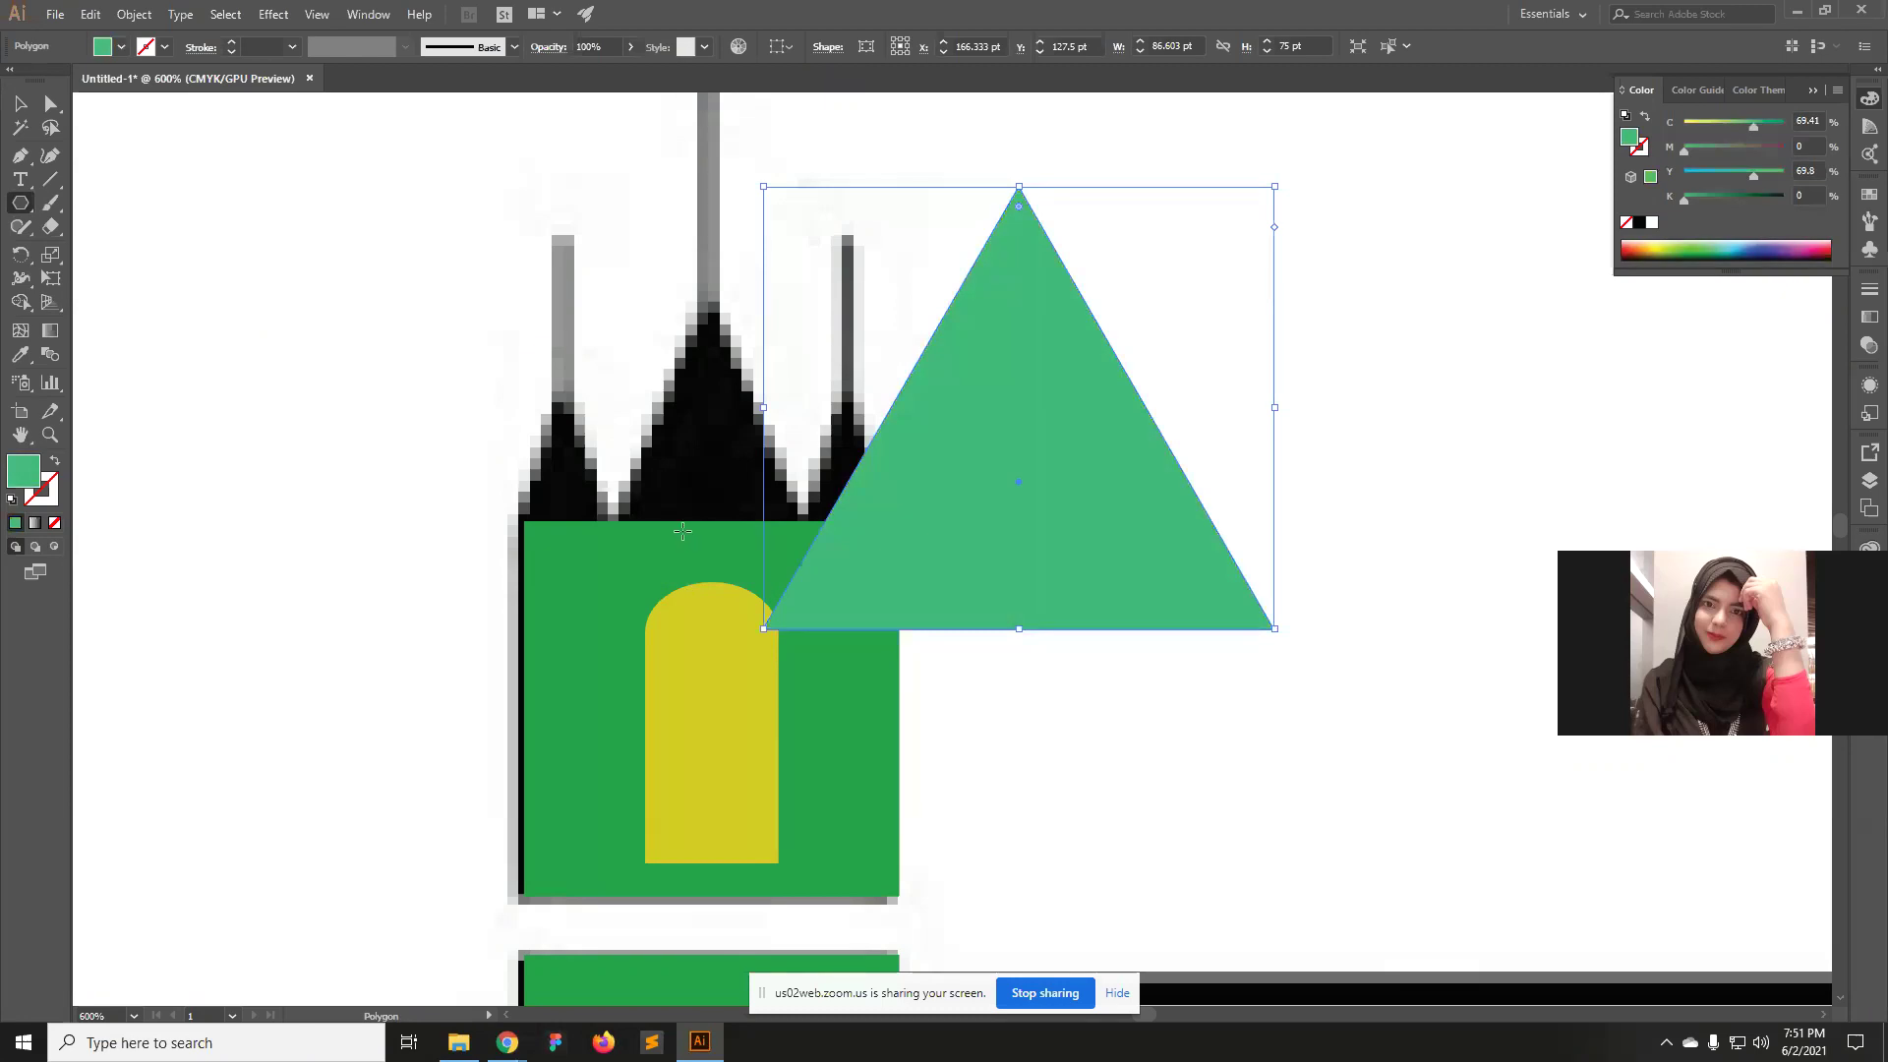
Match the triangle's fill to the tower block's green with the Eyedropper.
click(18, 357)
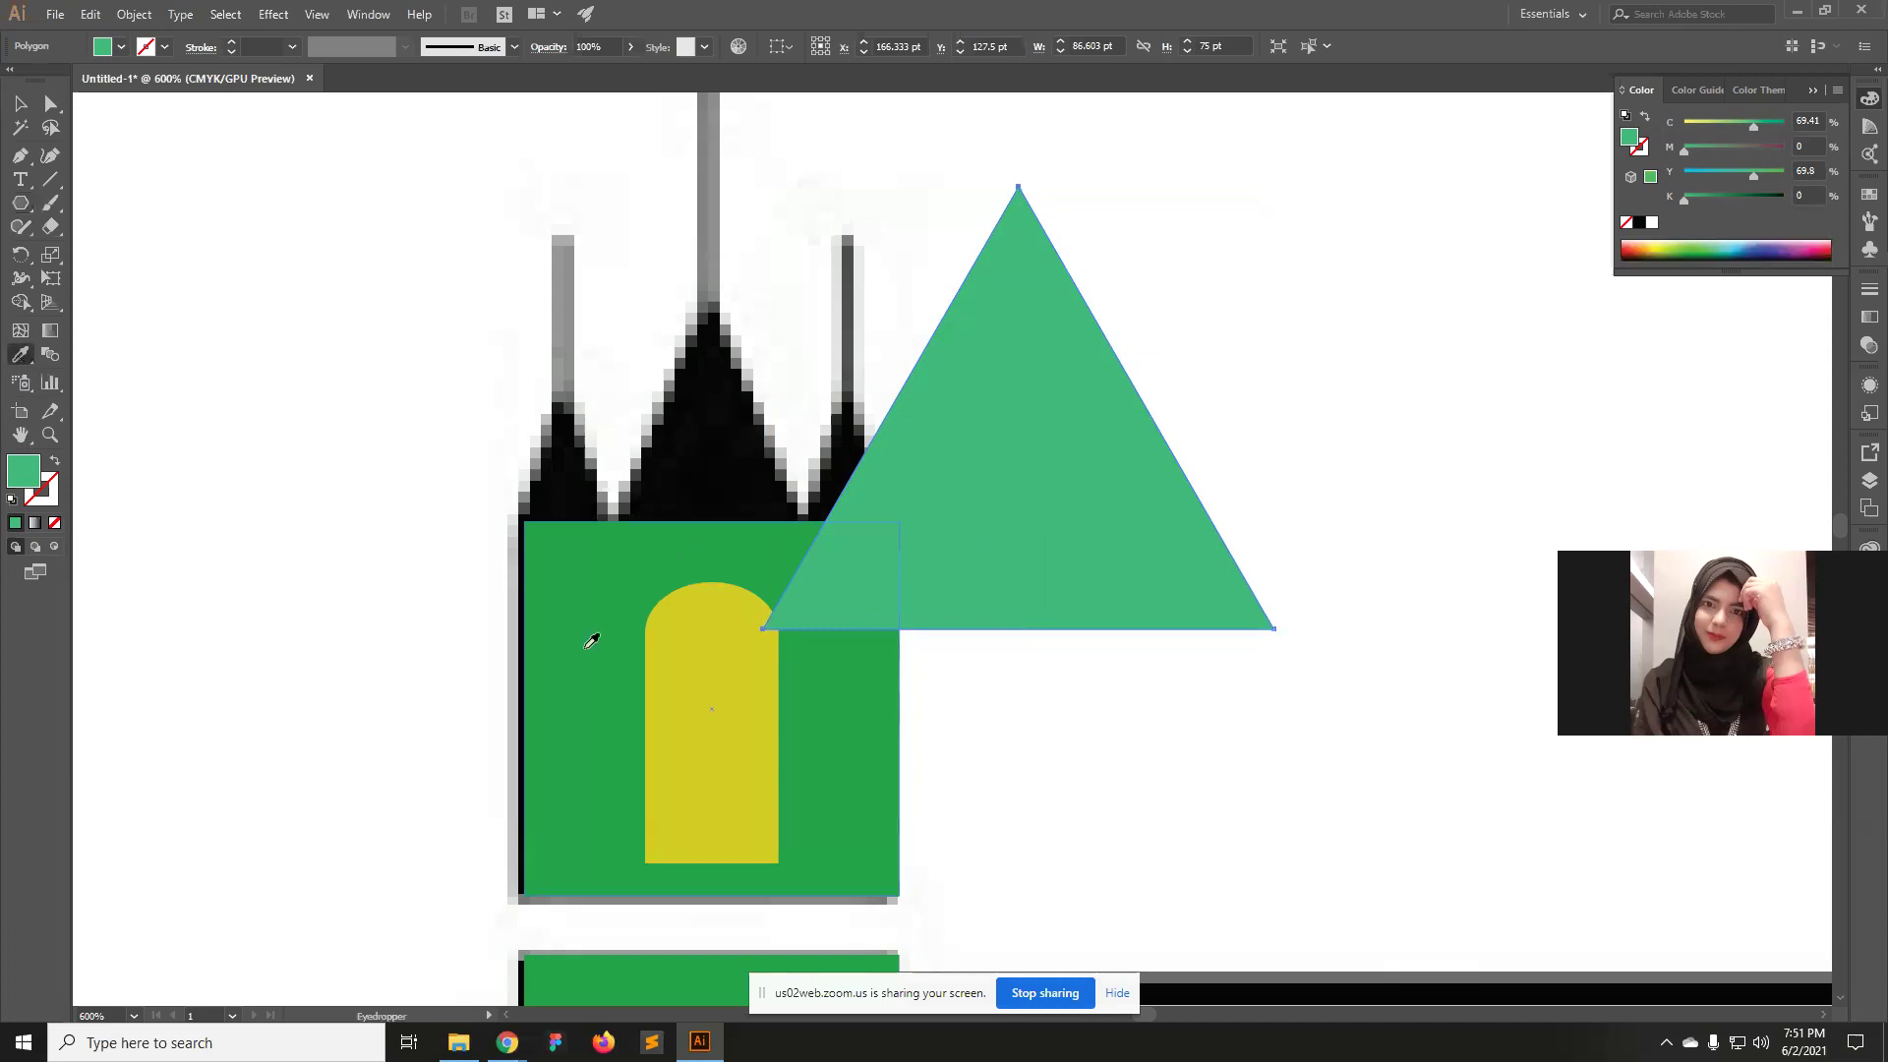
click(702, 656)
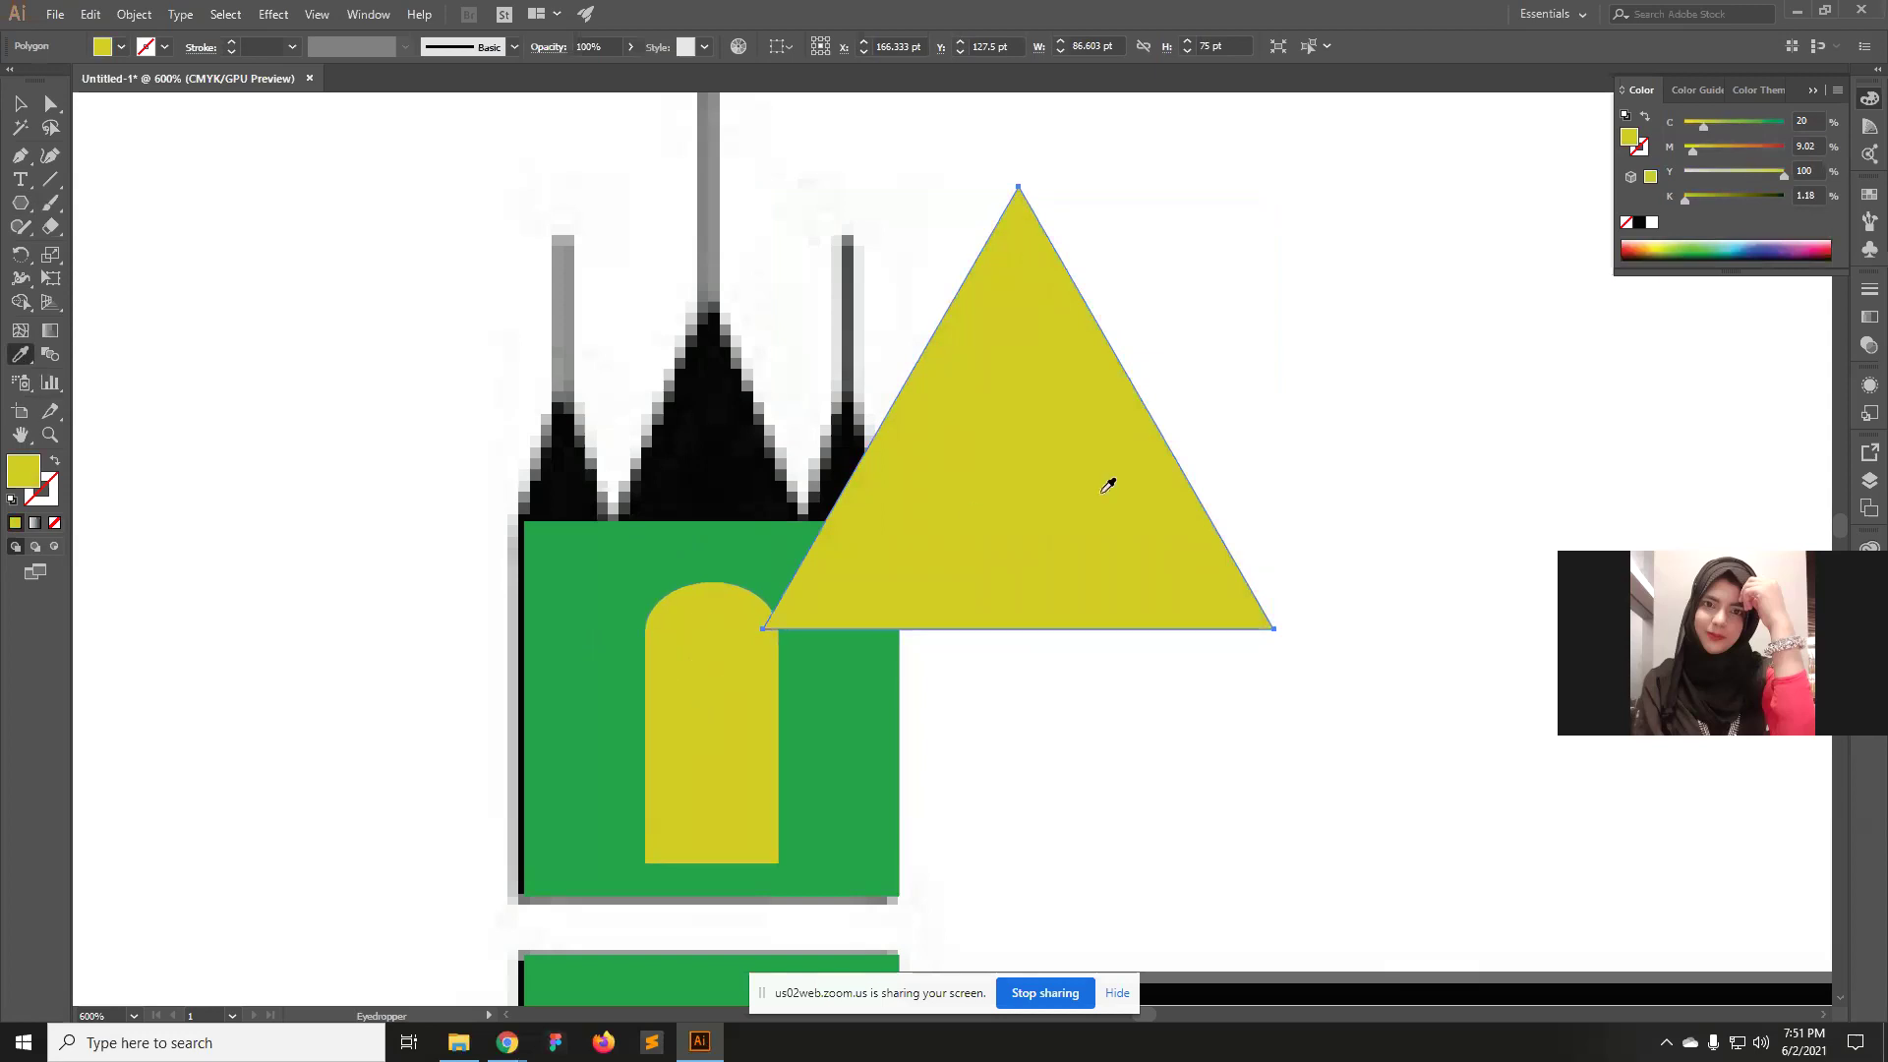
click(582, 573)
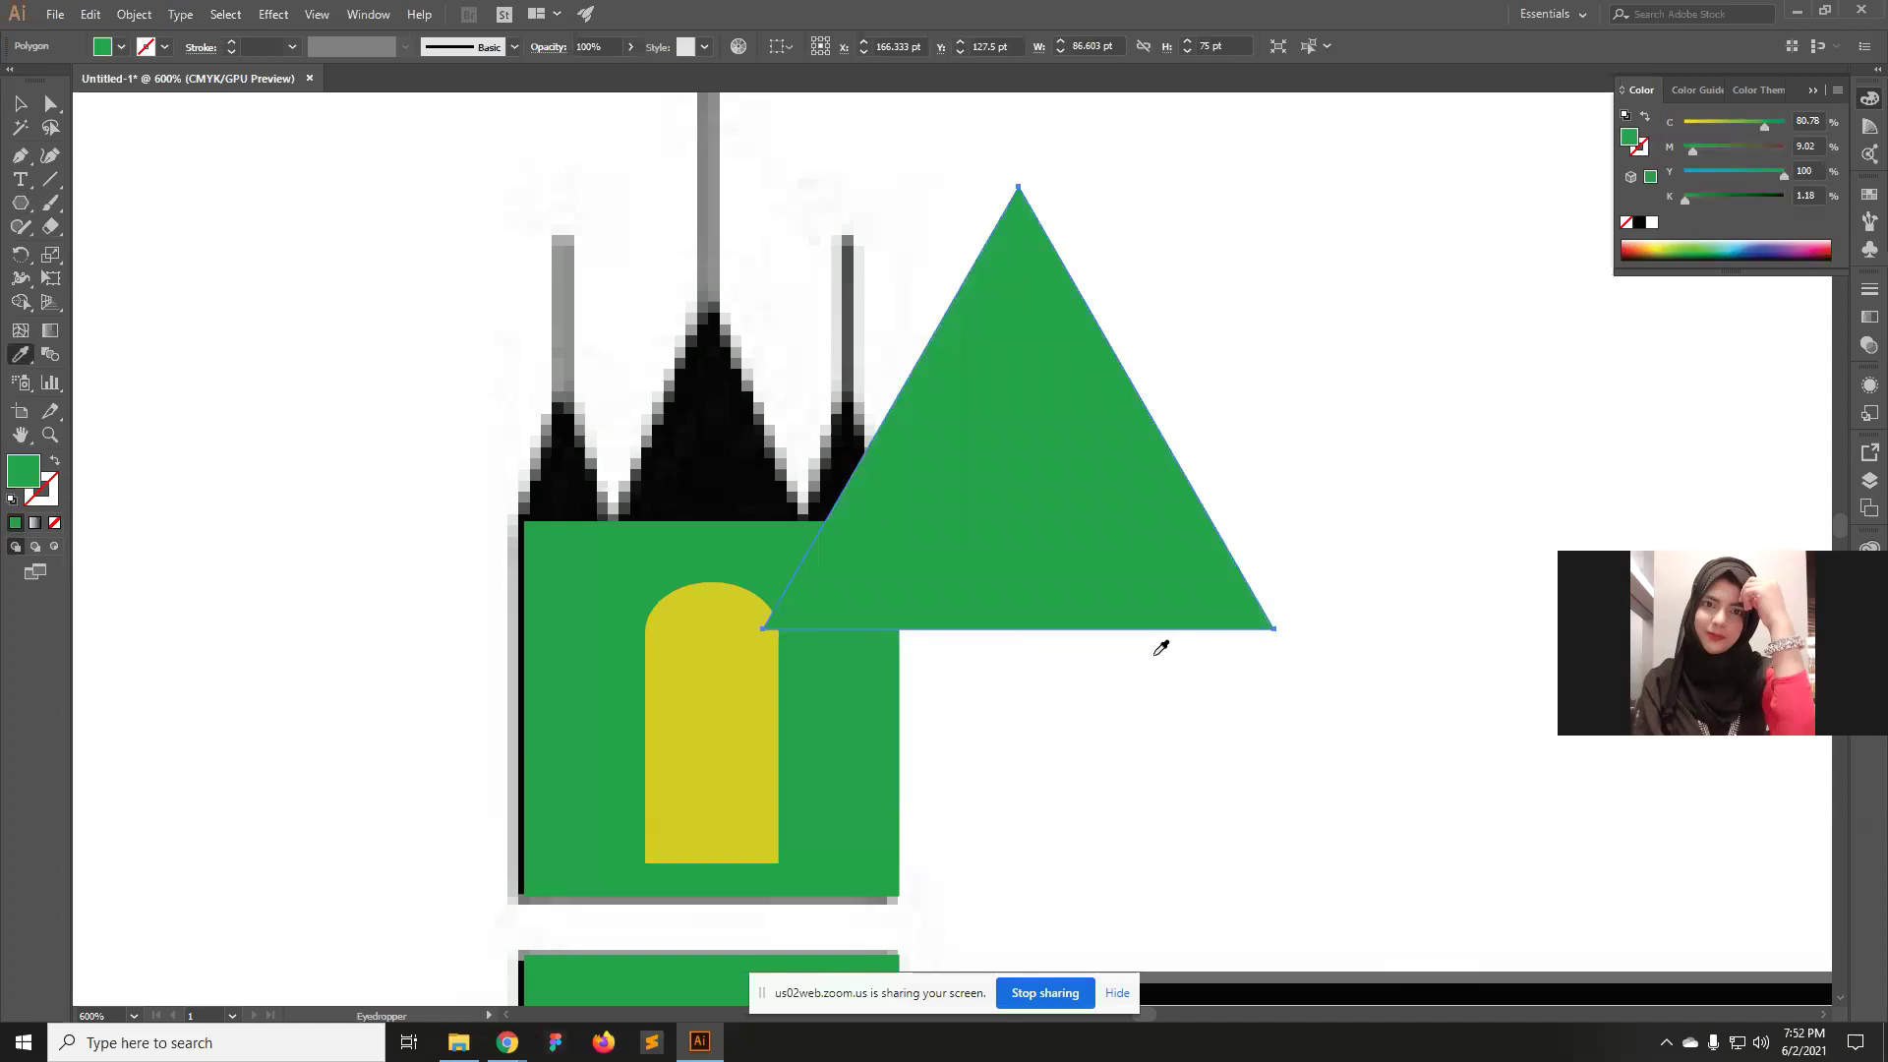
Scale the triangle down to about 16.8 by 22.1 pt and place it over the tower's left spire.
key(v)
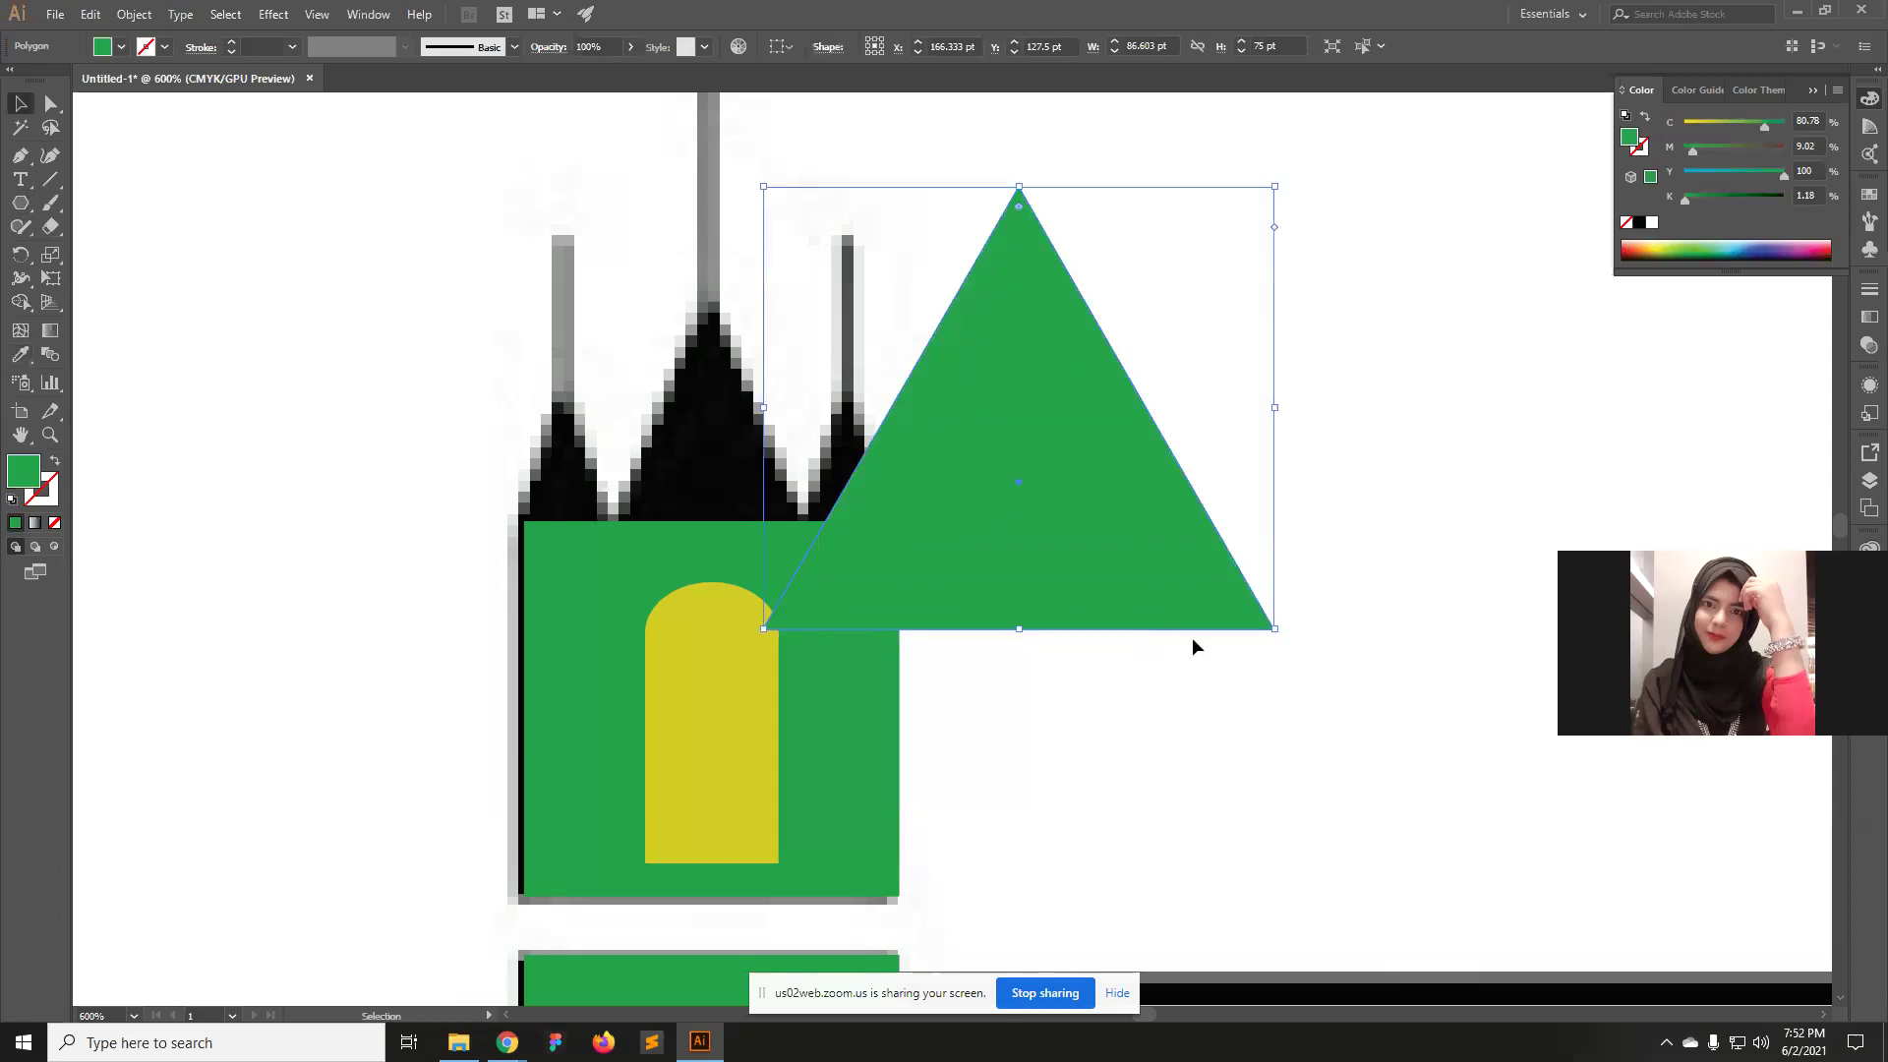
drag(1278, 627, 914, 387)
drag(834, 279, 626, 463)
click(1184, 551)
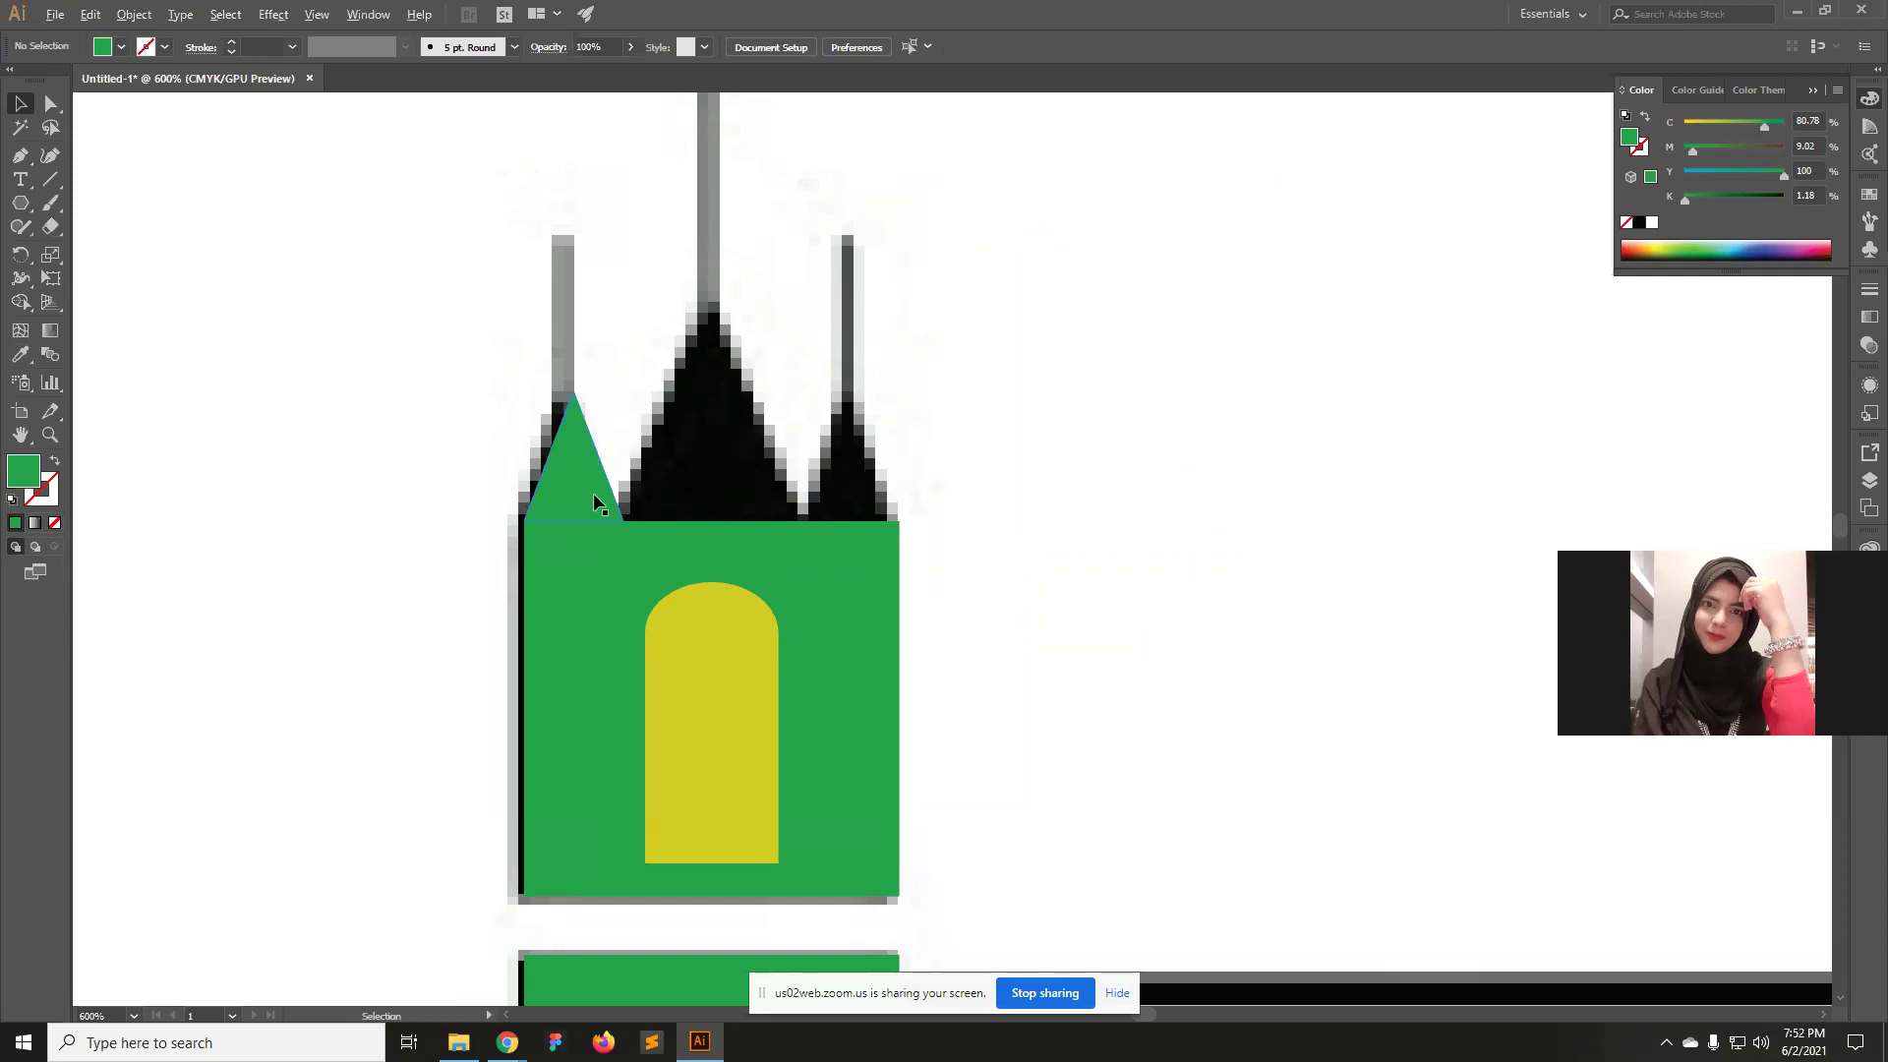
Duplicate the small triangle over the right spire and add an enlarged copy covering the taller centre spire.
drag(590, 494, 869, 509)
click(1272, 557)
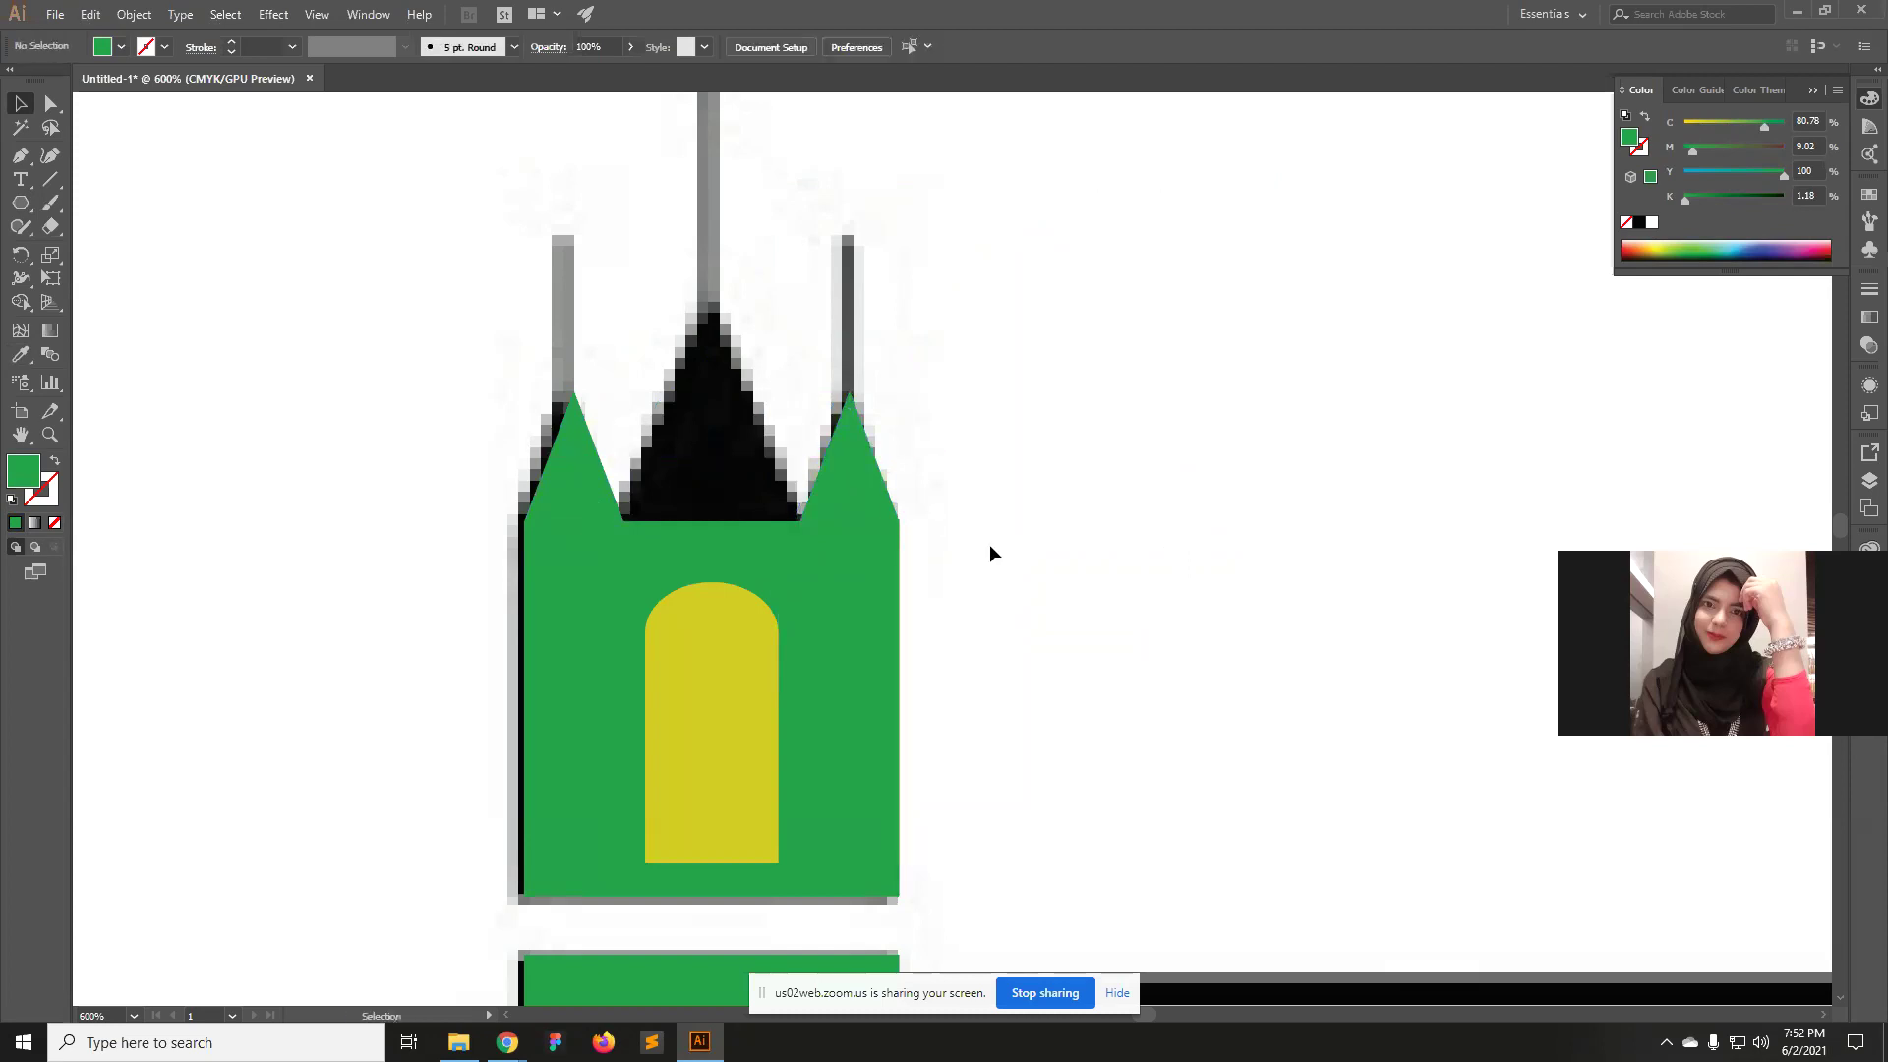
drag(851, 503, 676, 509)
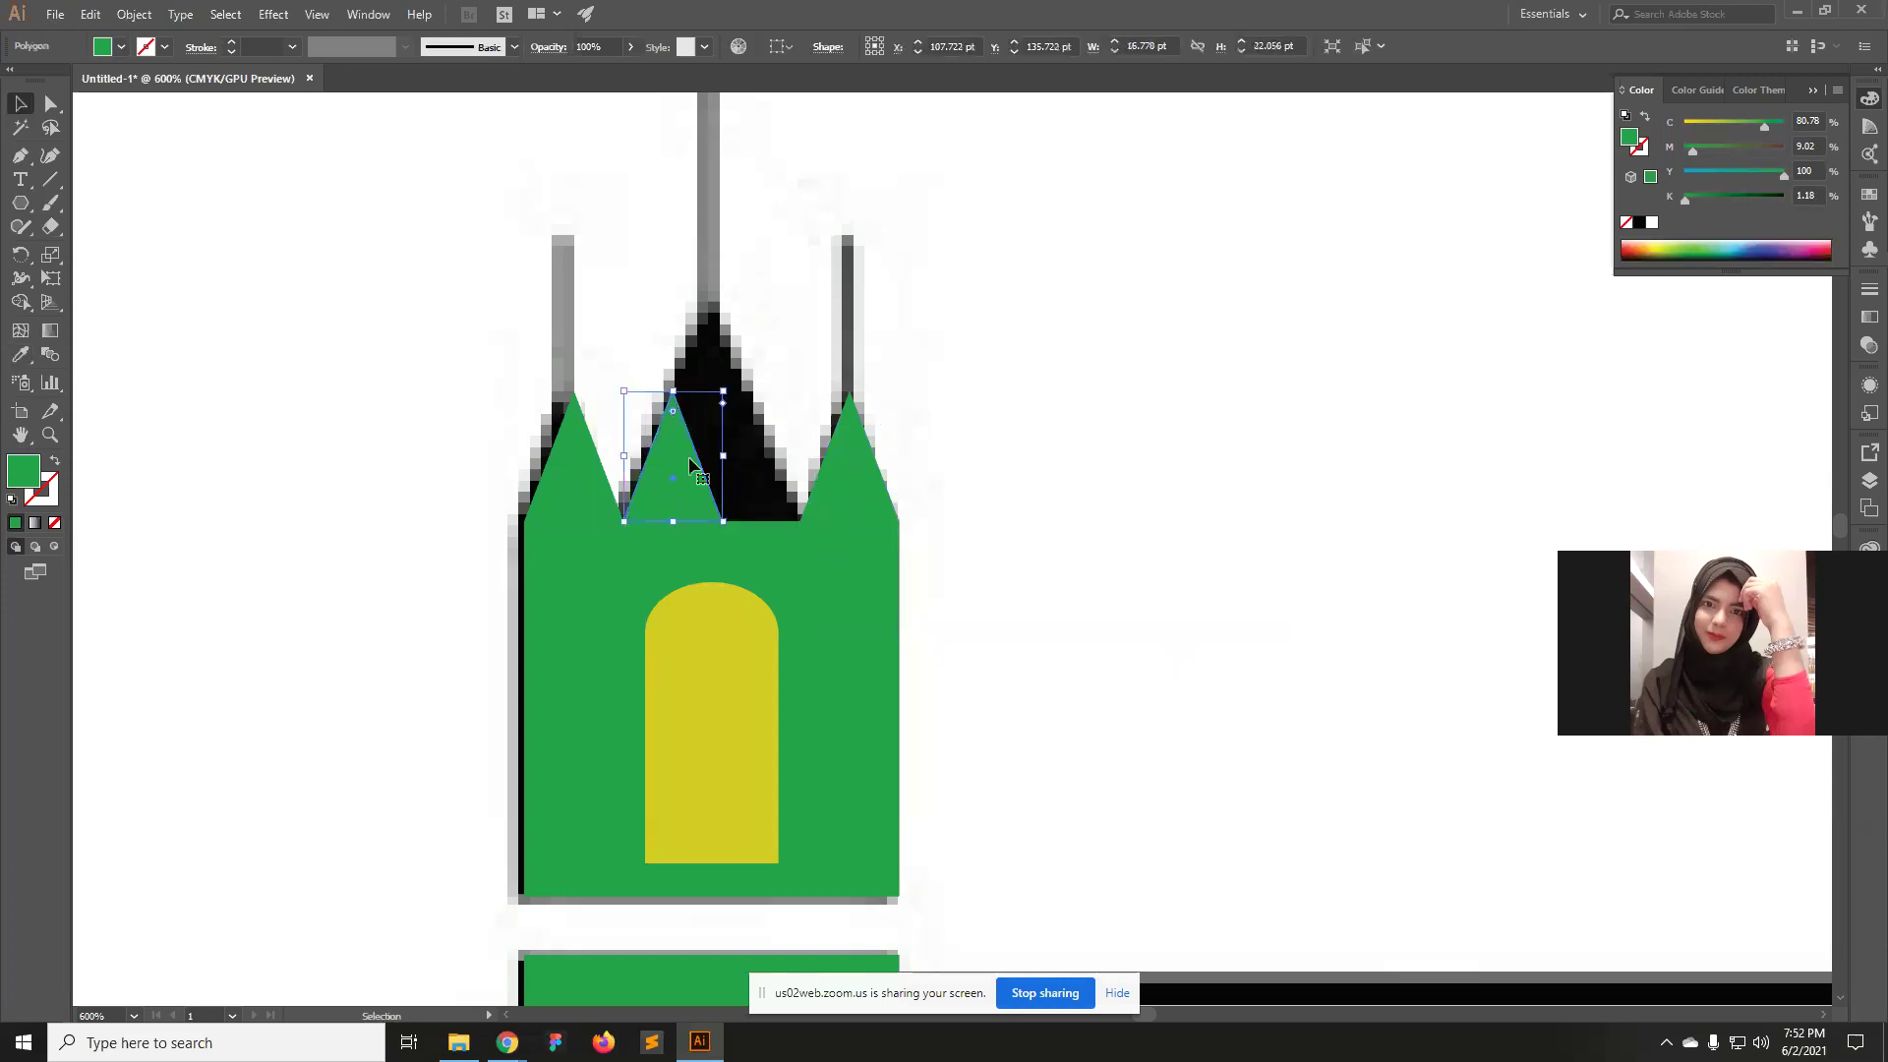
drag(717, 394, 798, 293)
click(1082, 590)
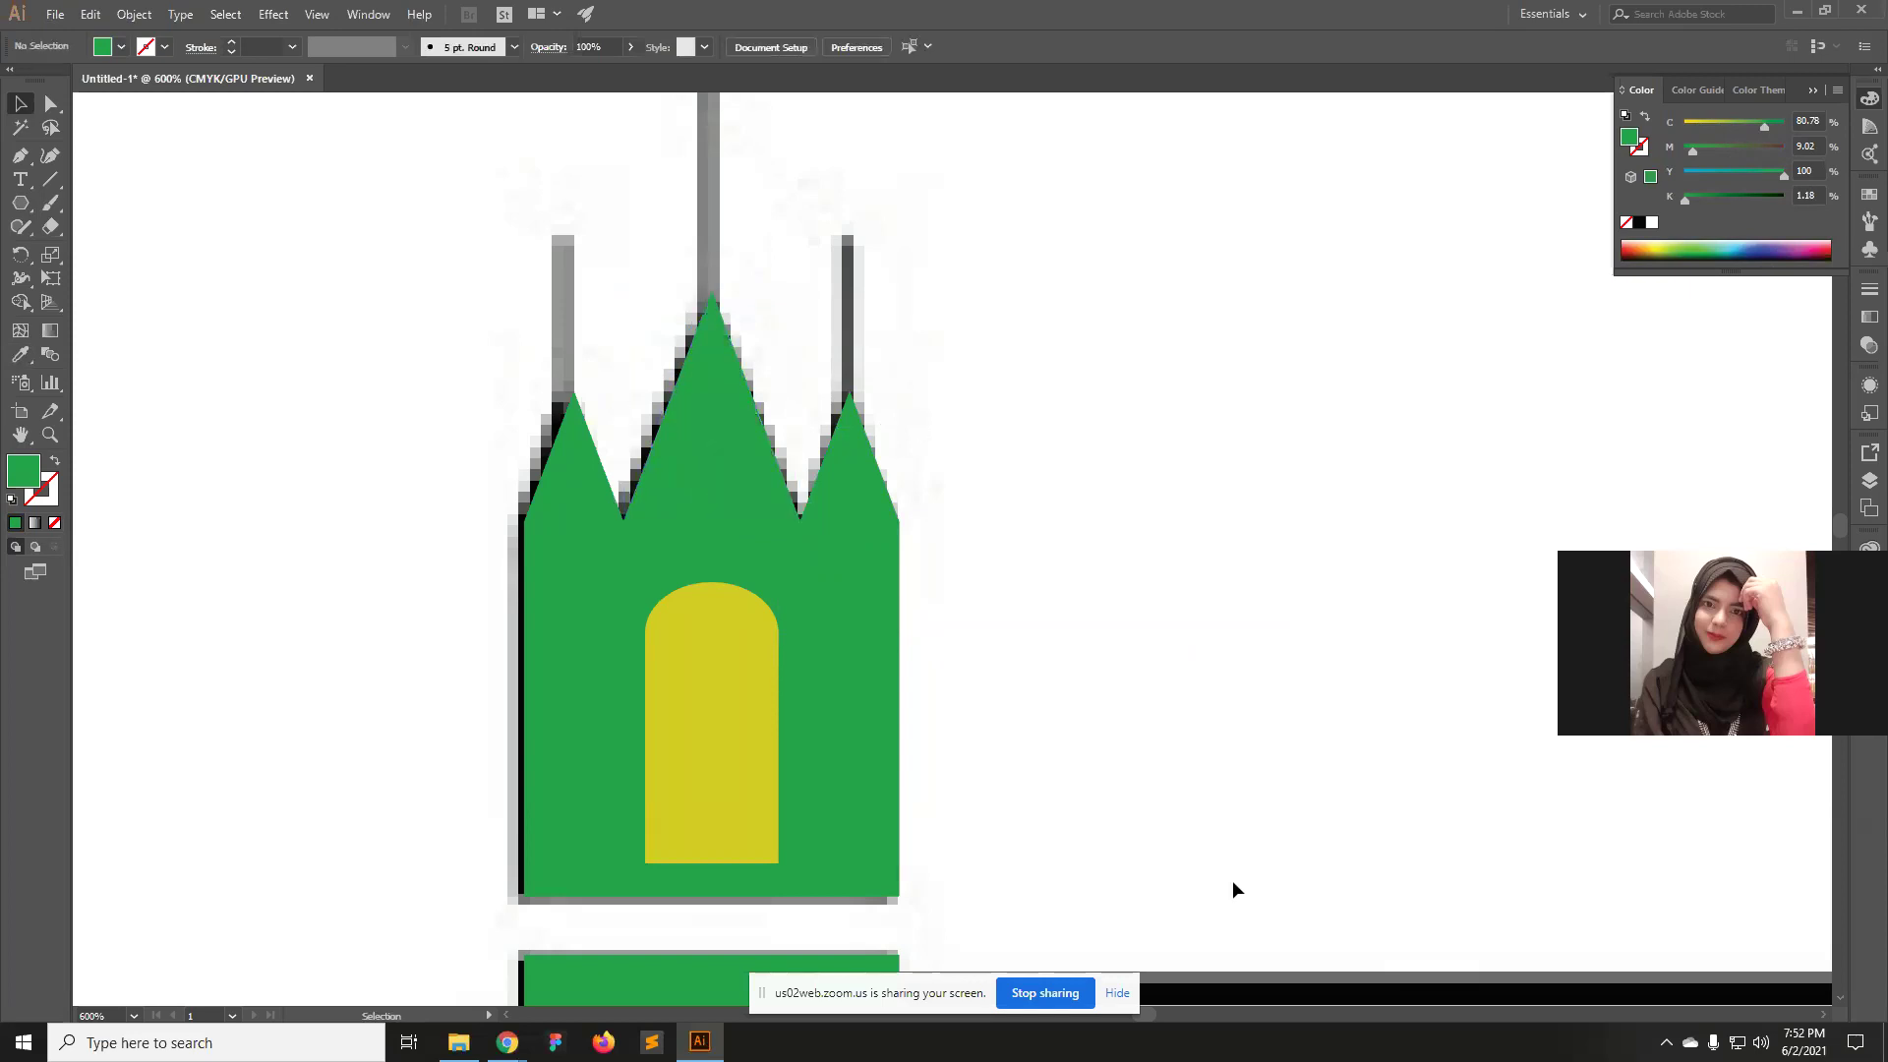
Examine the whole green tower against the traced bridge and its three spires up close.
key(z)
alt+click(666, 577)
alt+click(939, 705)
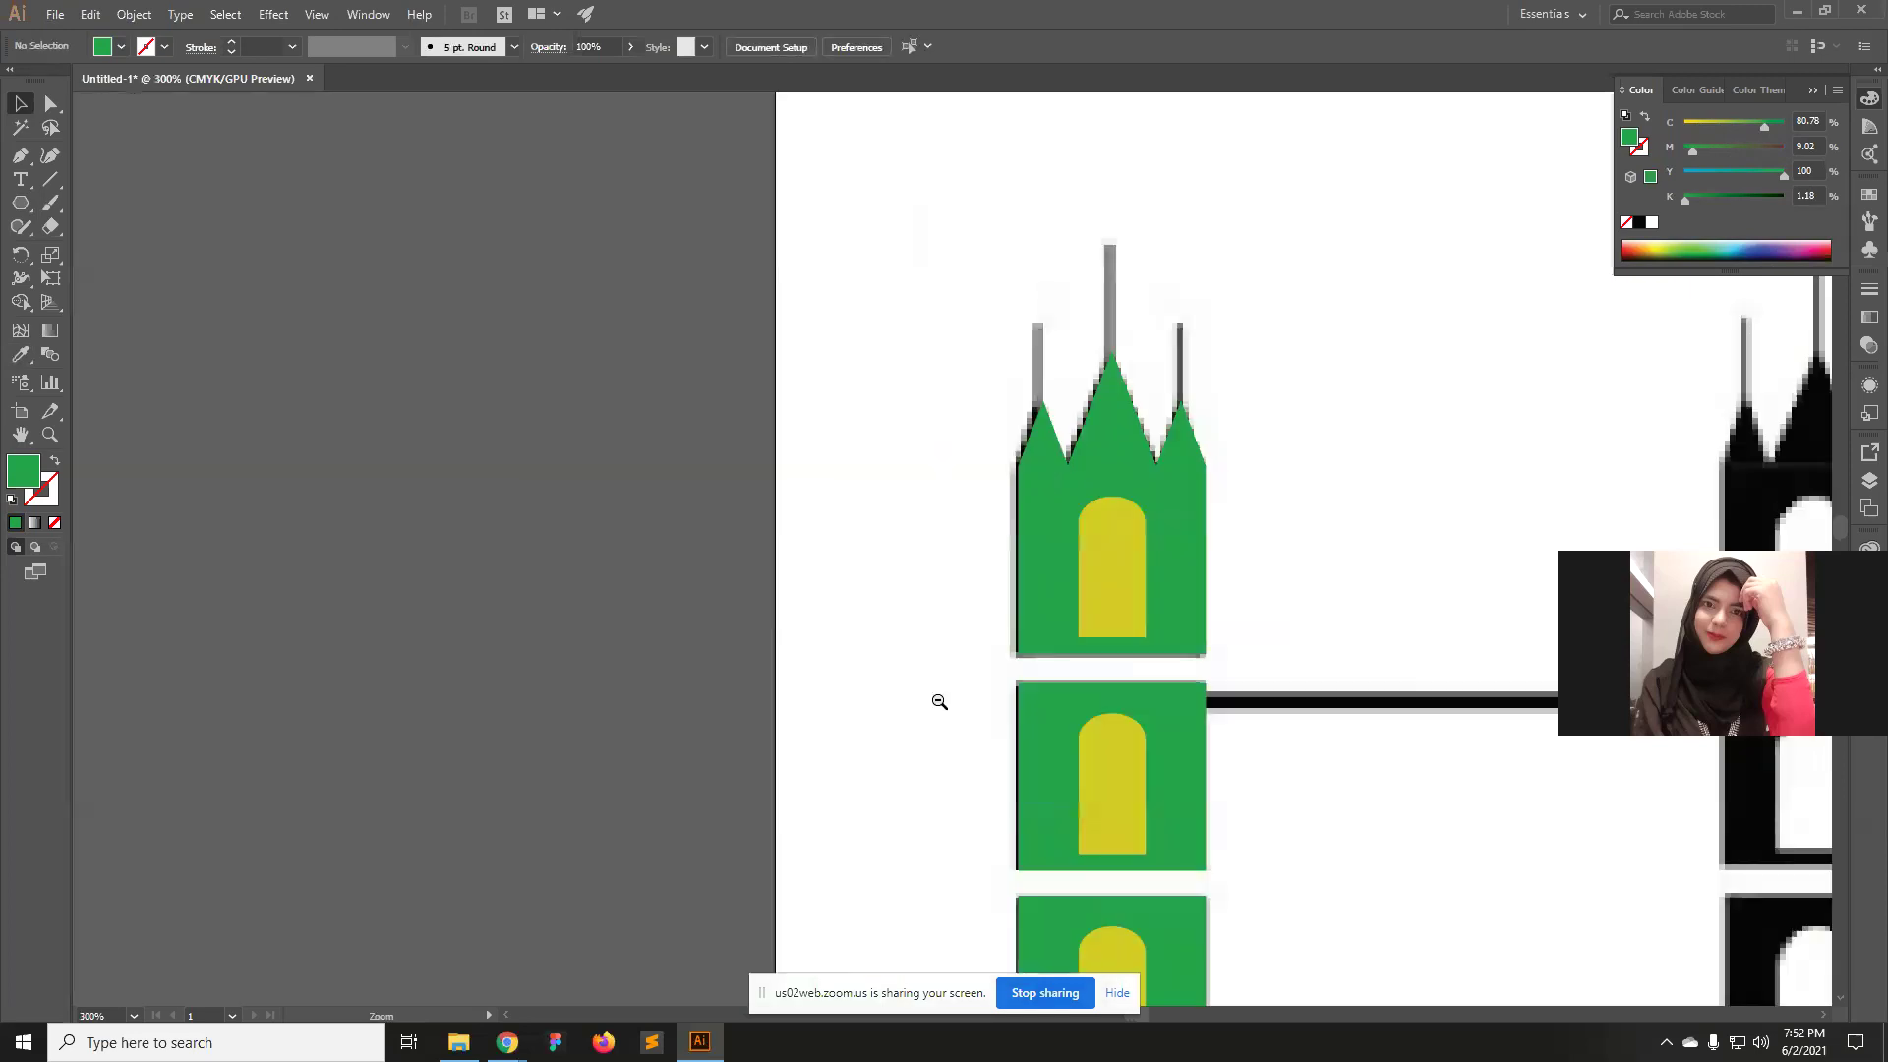
alt+click(1057, 679)
alt+click(1057, 679)
drag(1163, 658, 898, 717)
key(v)
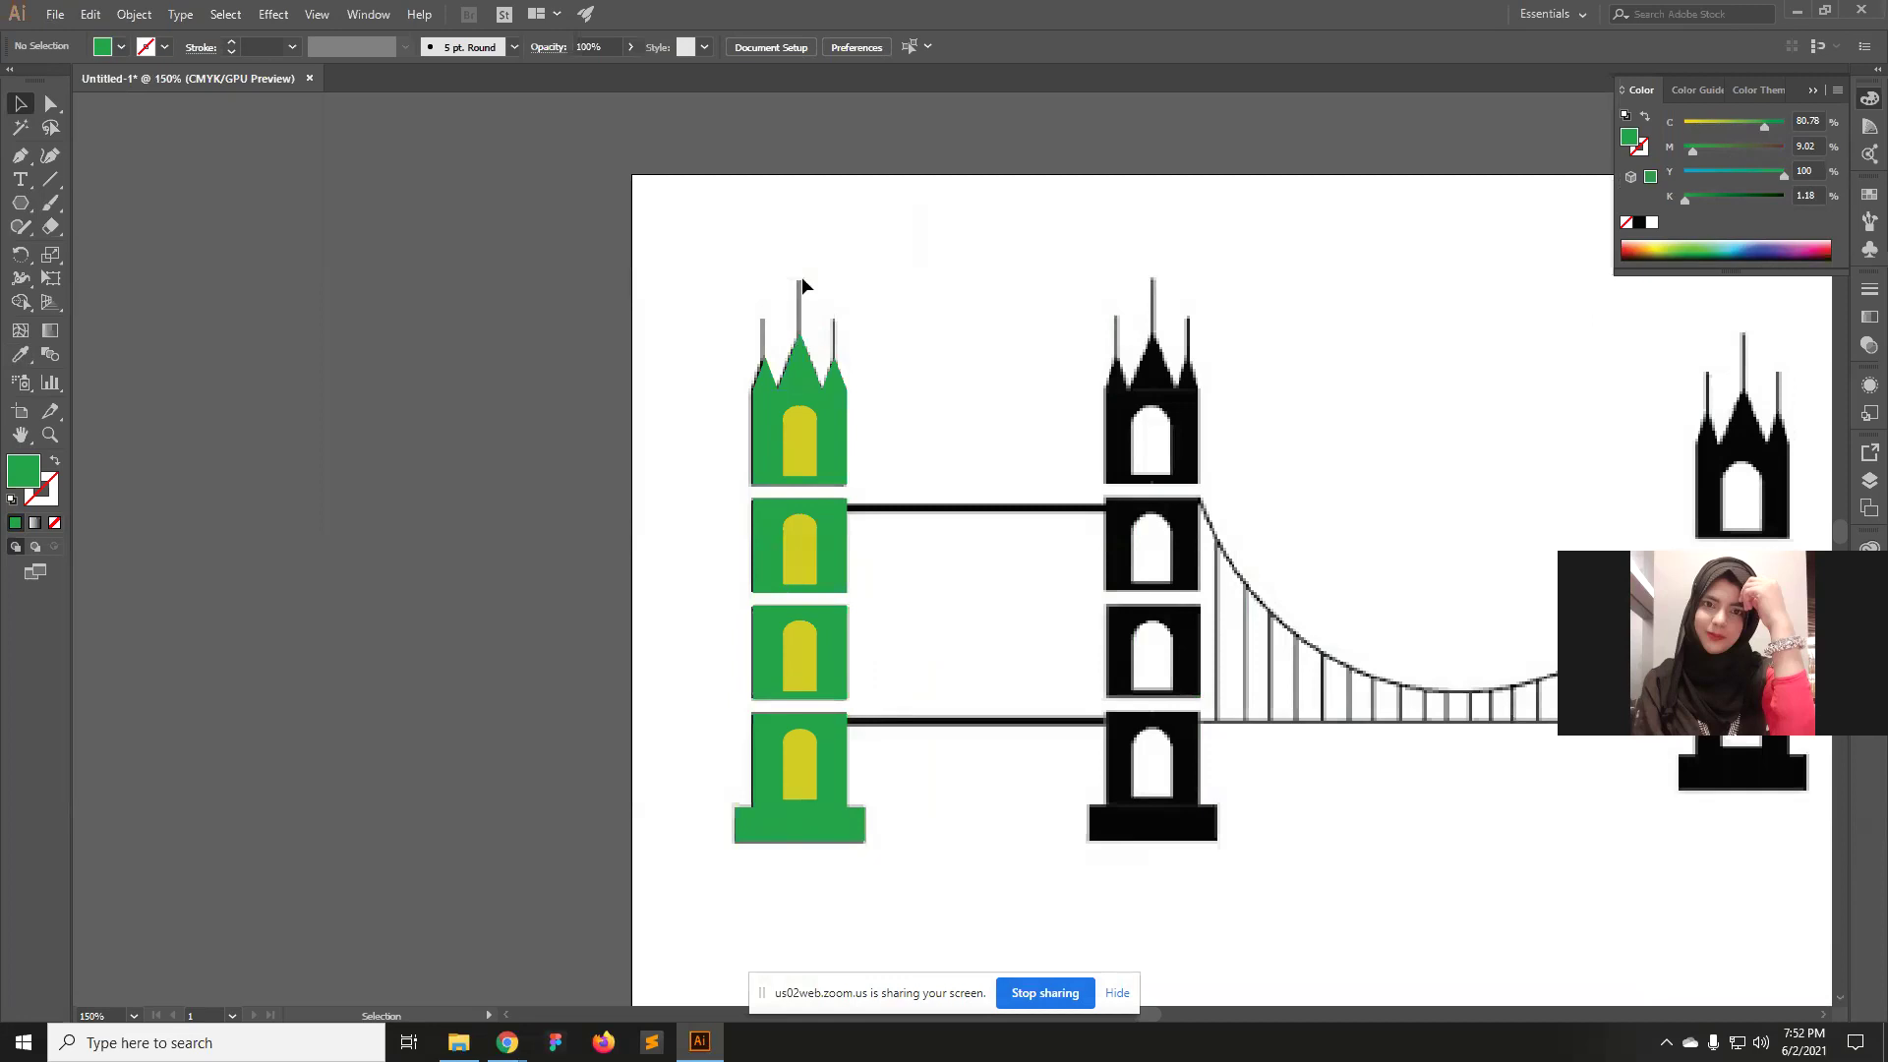
click(986, 510)
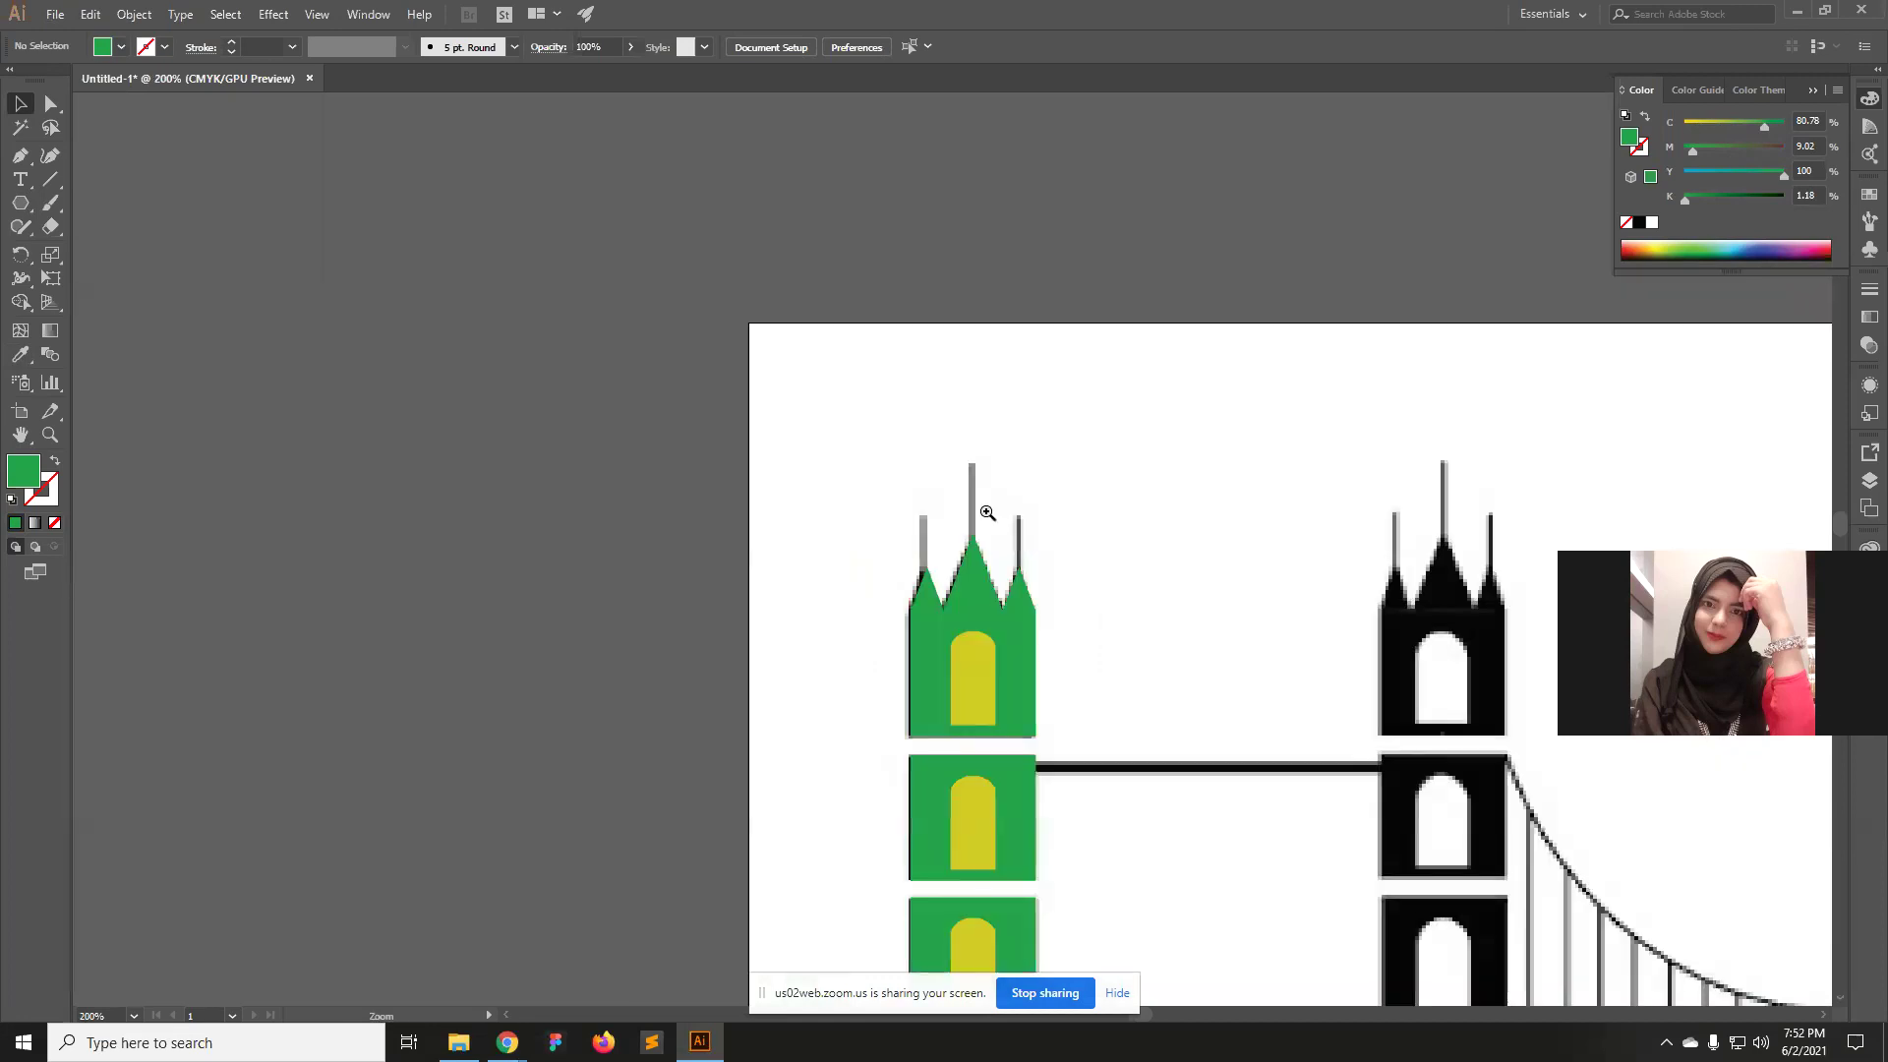
click(935, 546)
click(1003, 573)
click(941, 544)
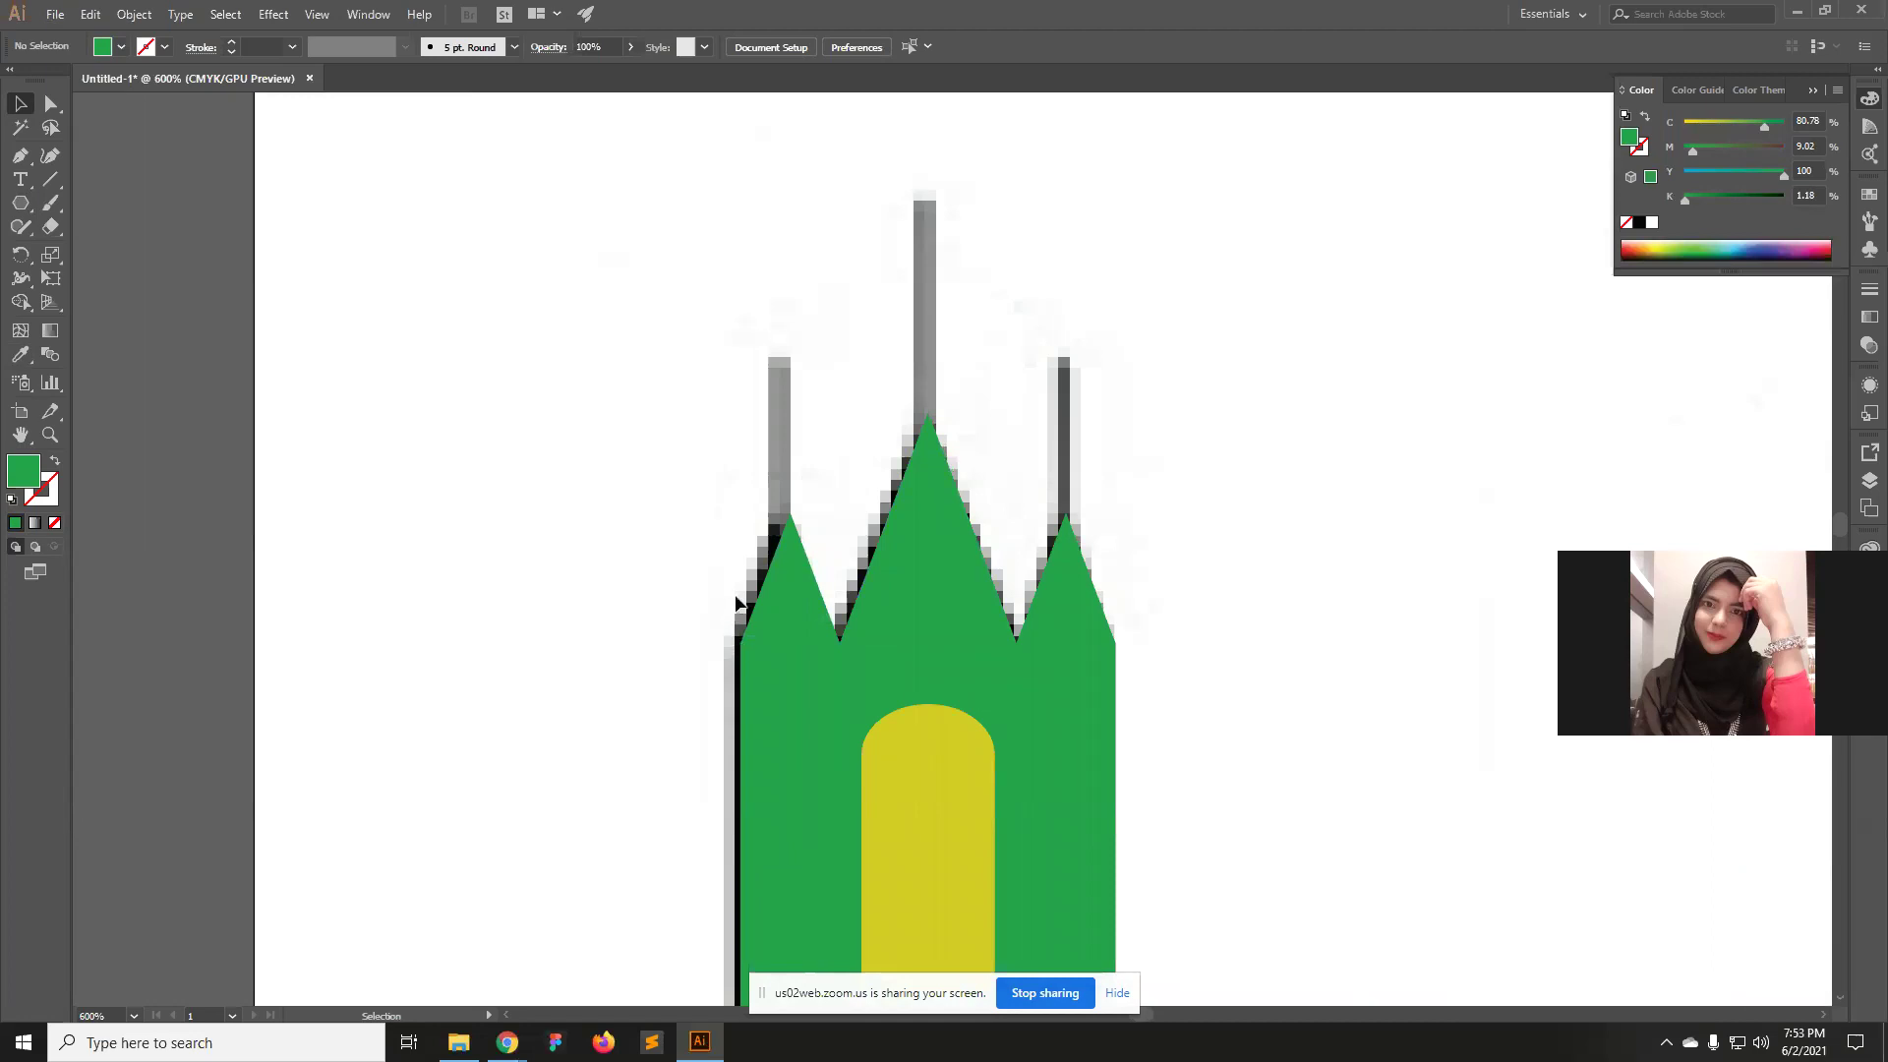
Try drawing short line segments in the blank area beside the spires with the Line Segment tool.
click(50, 183)
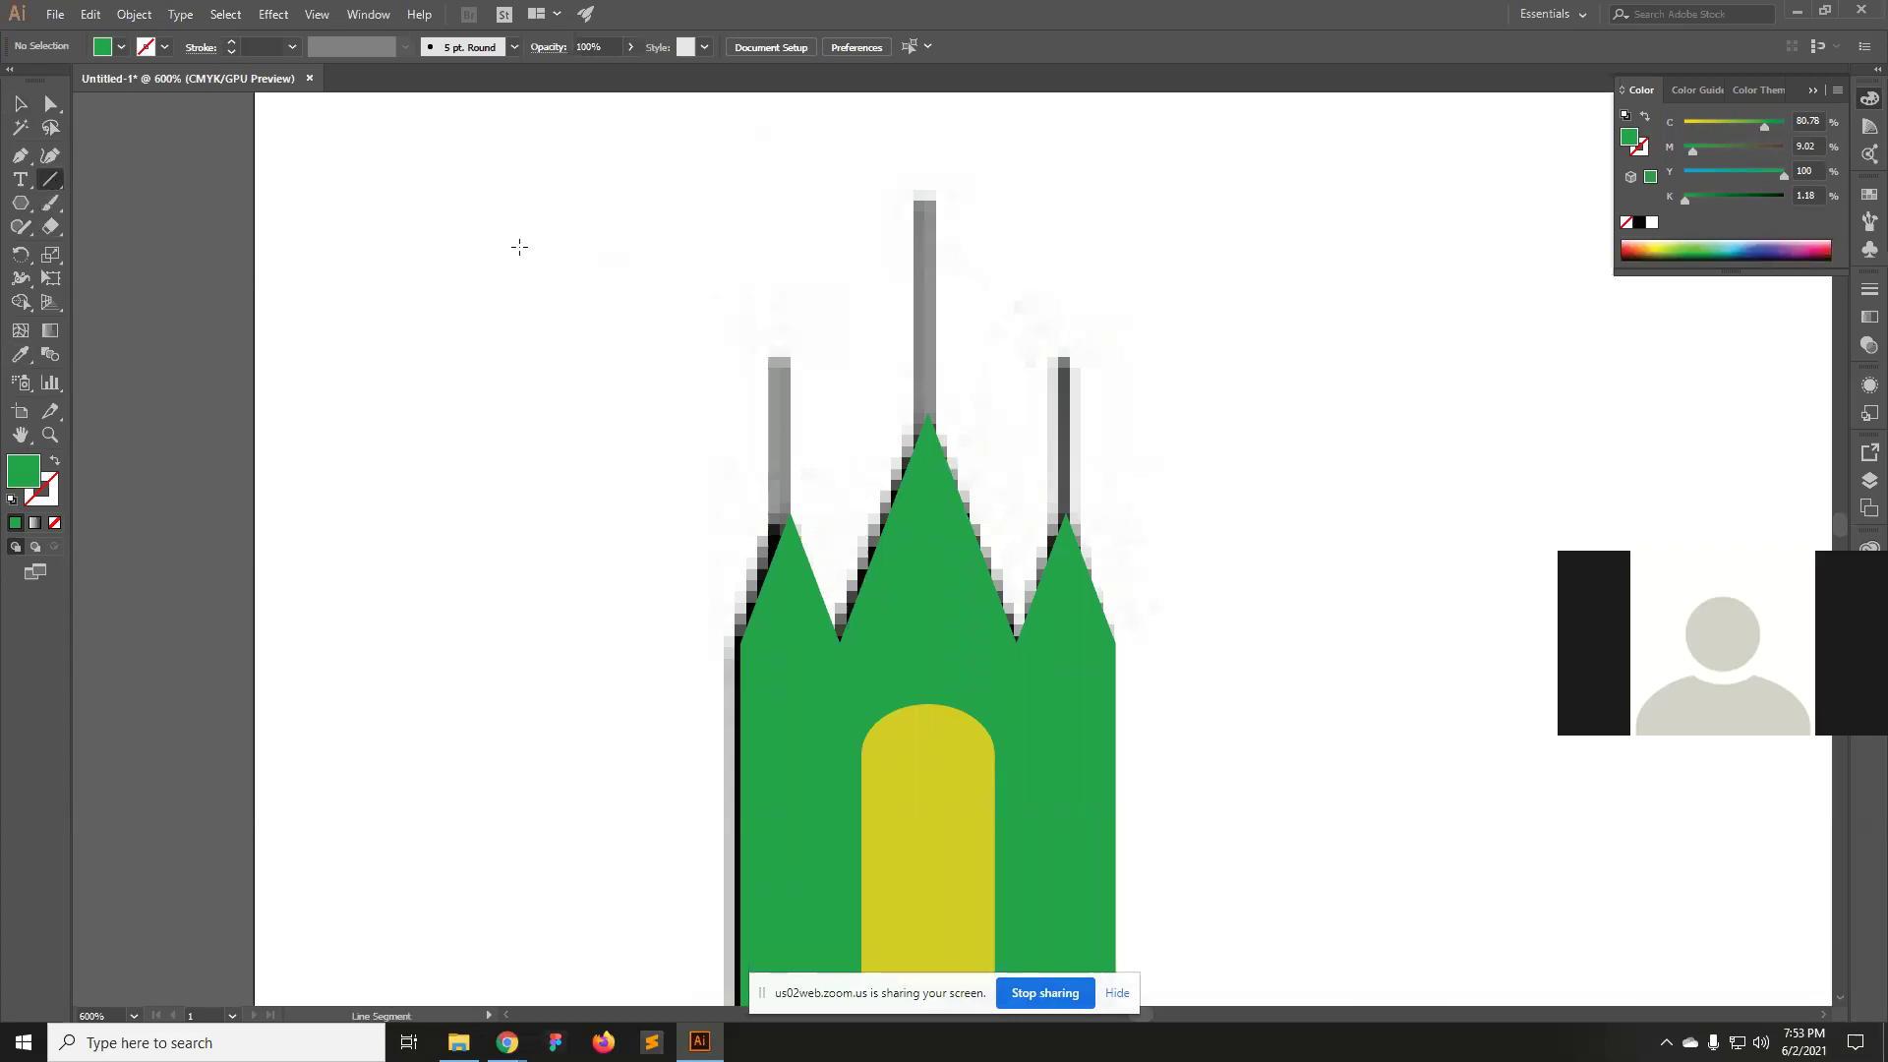
mouse_move(431, 230)
mouse_down()
mouse_move(653, 240)
mouse_move(611, 252)
mouse_move(521, 201)
mouse_up()
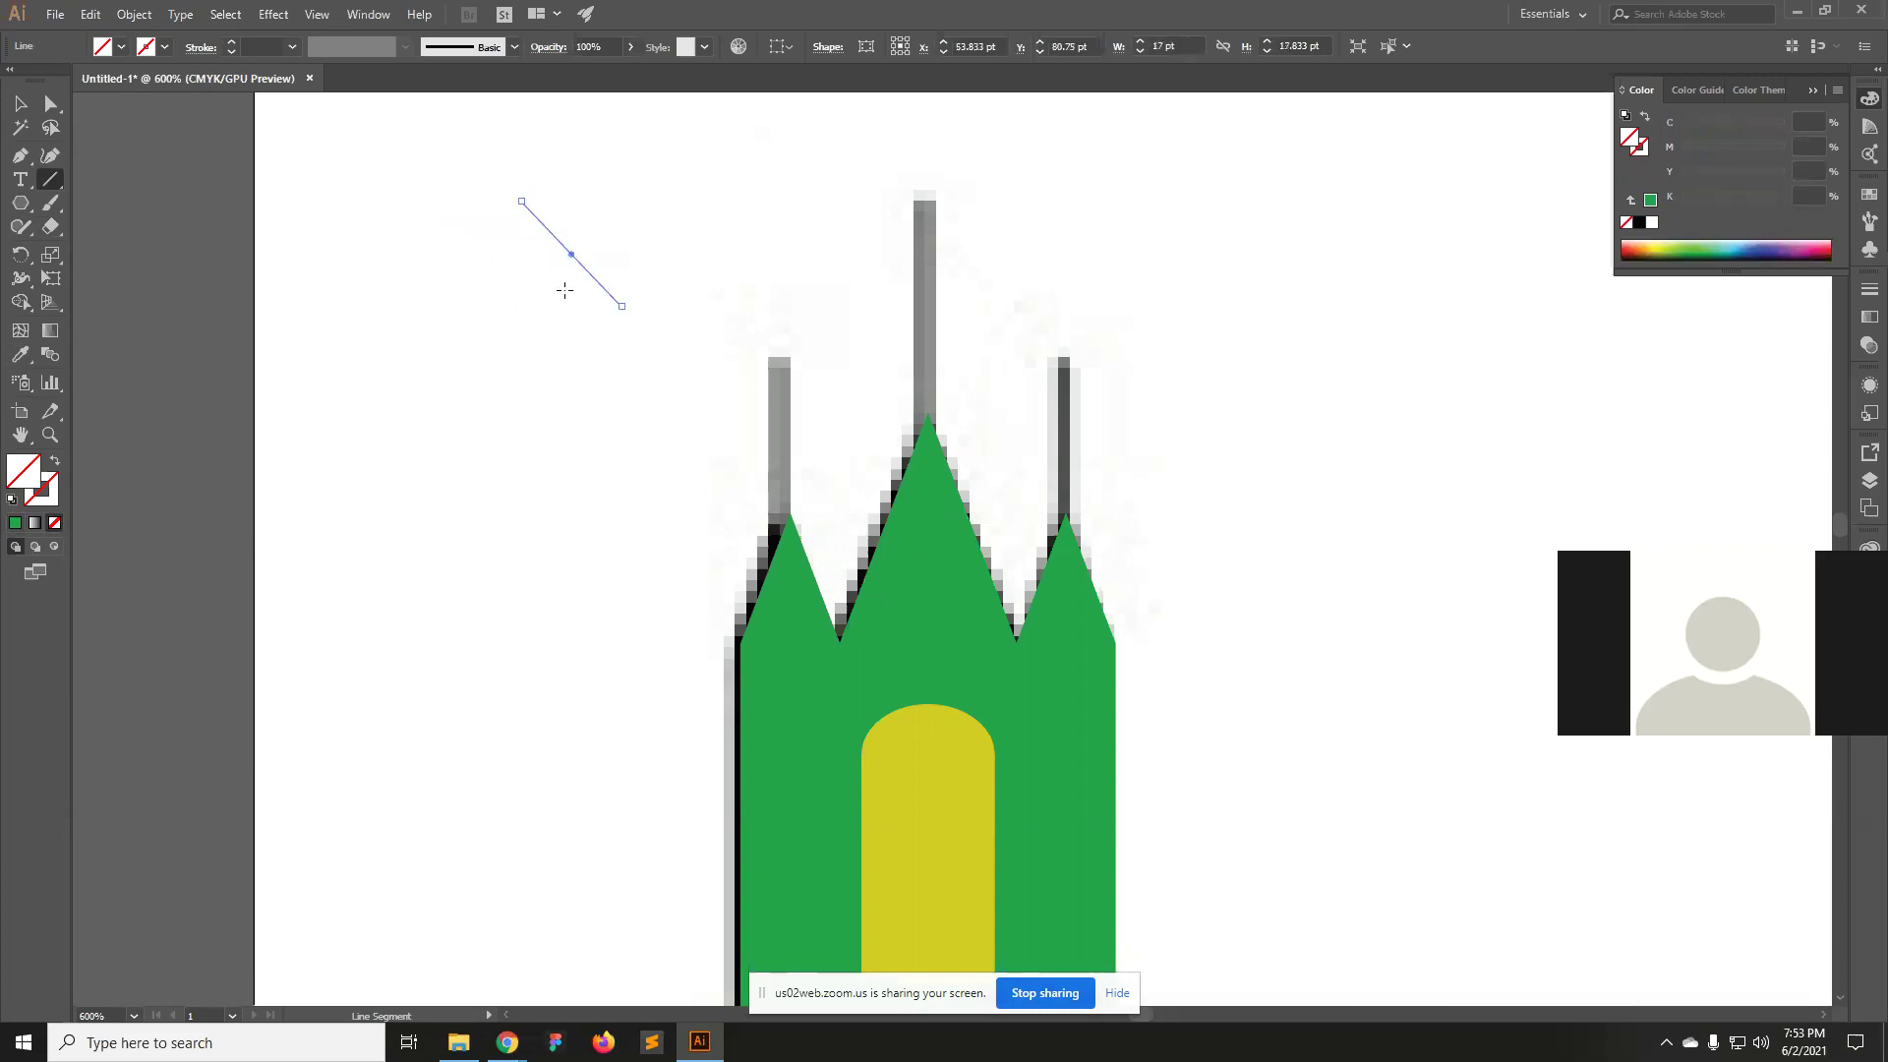
click(19, 105)
click(313, 346)
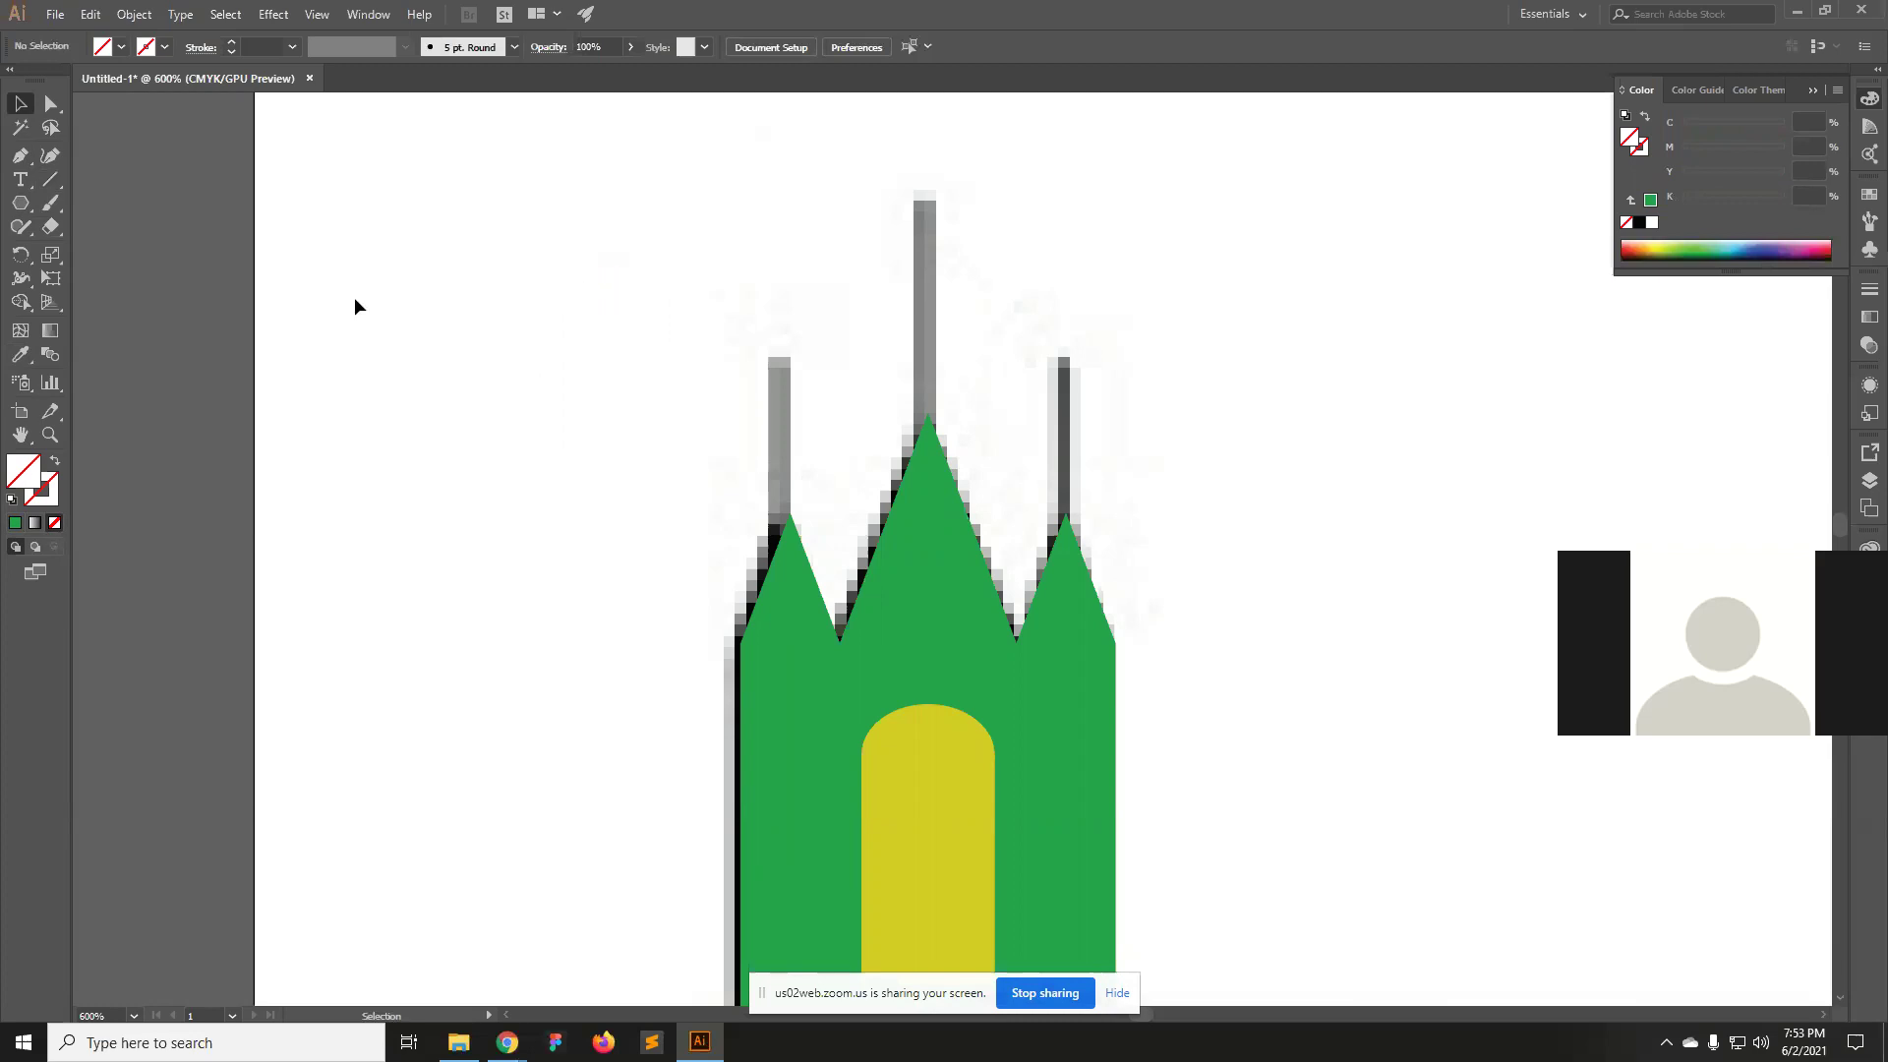
Delete the invisible line segments beside the spires in Outline view and return to the GPU preview.
click(315, 15)
click(346, 37)
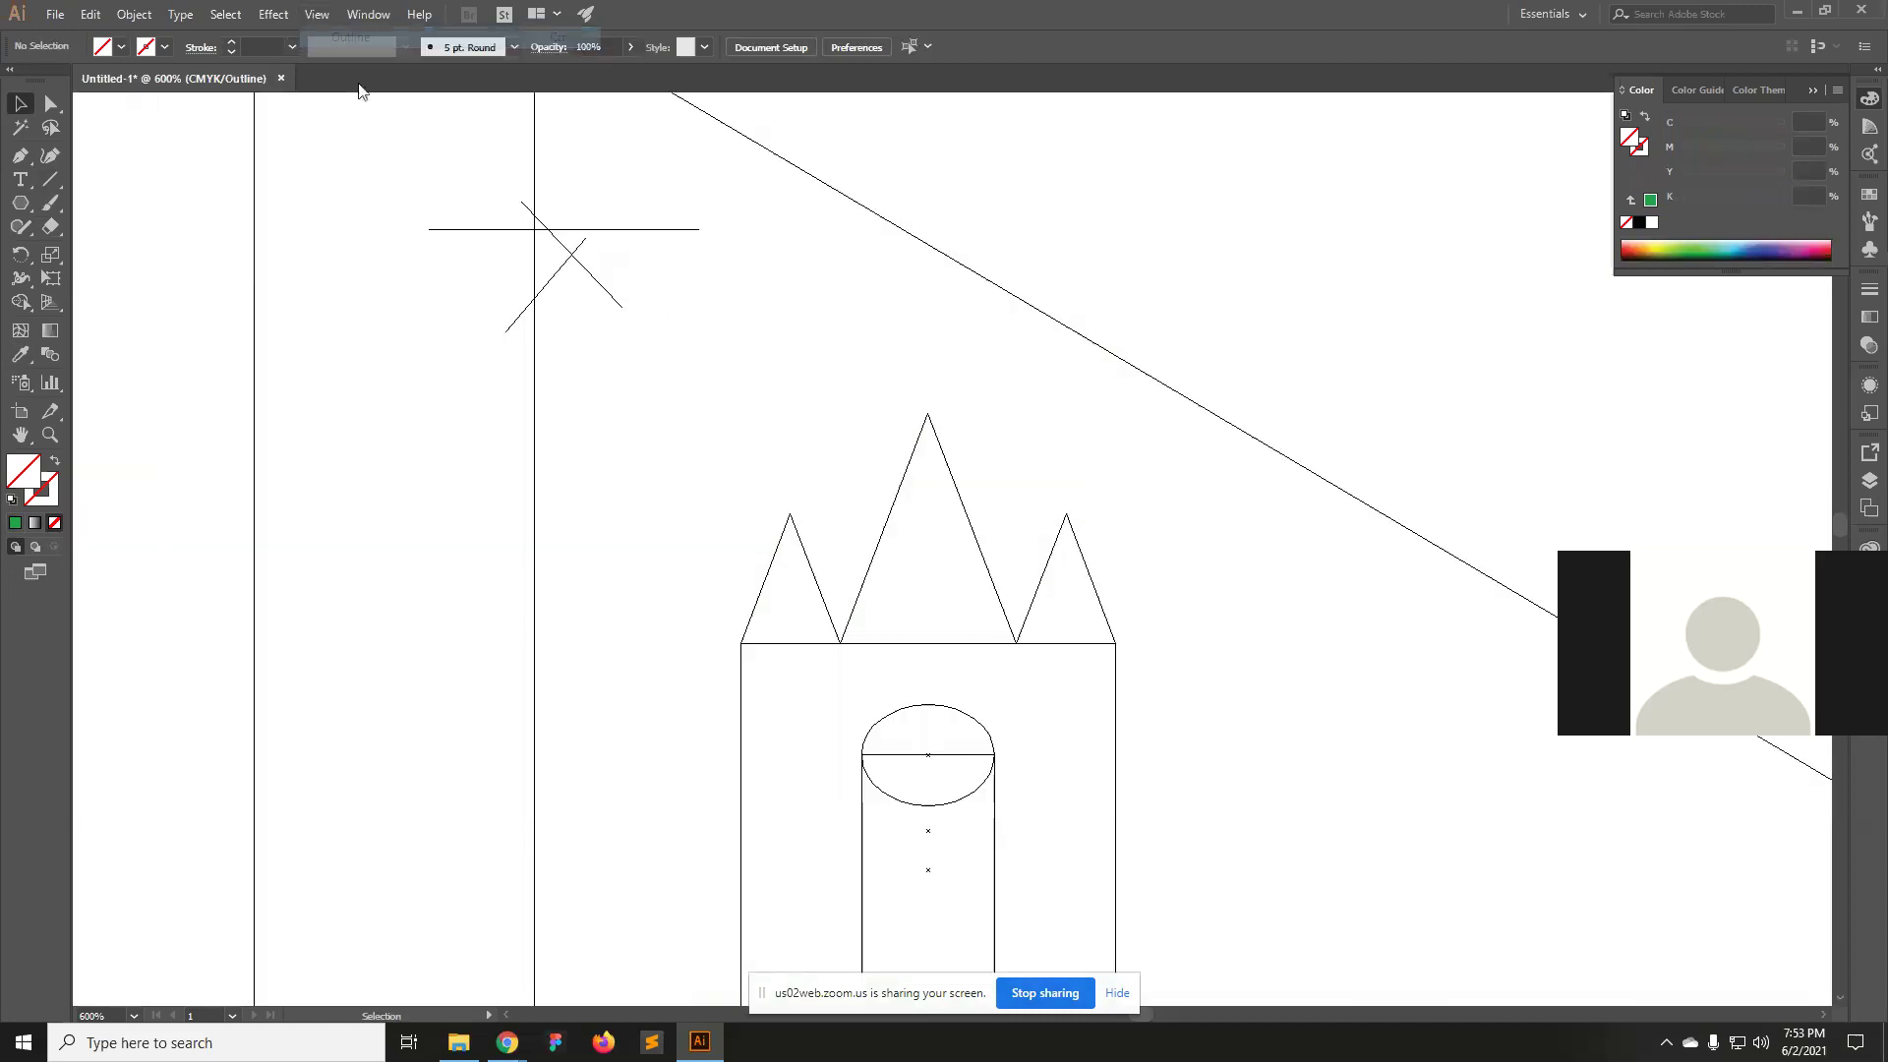
drag(651, 356, 562, 208)
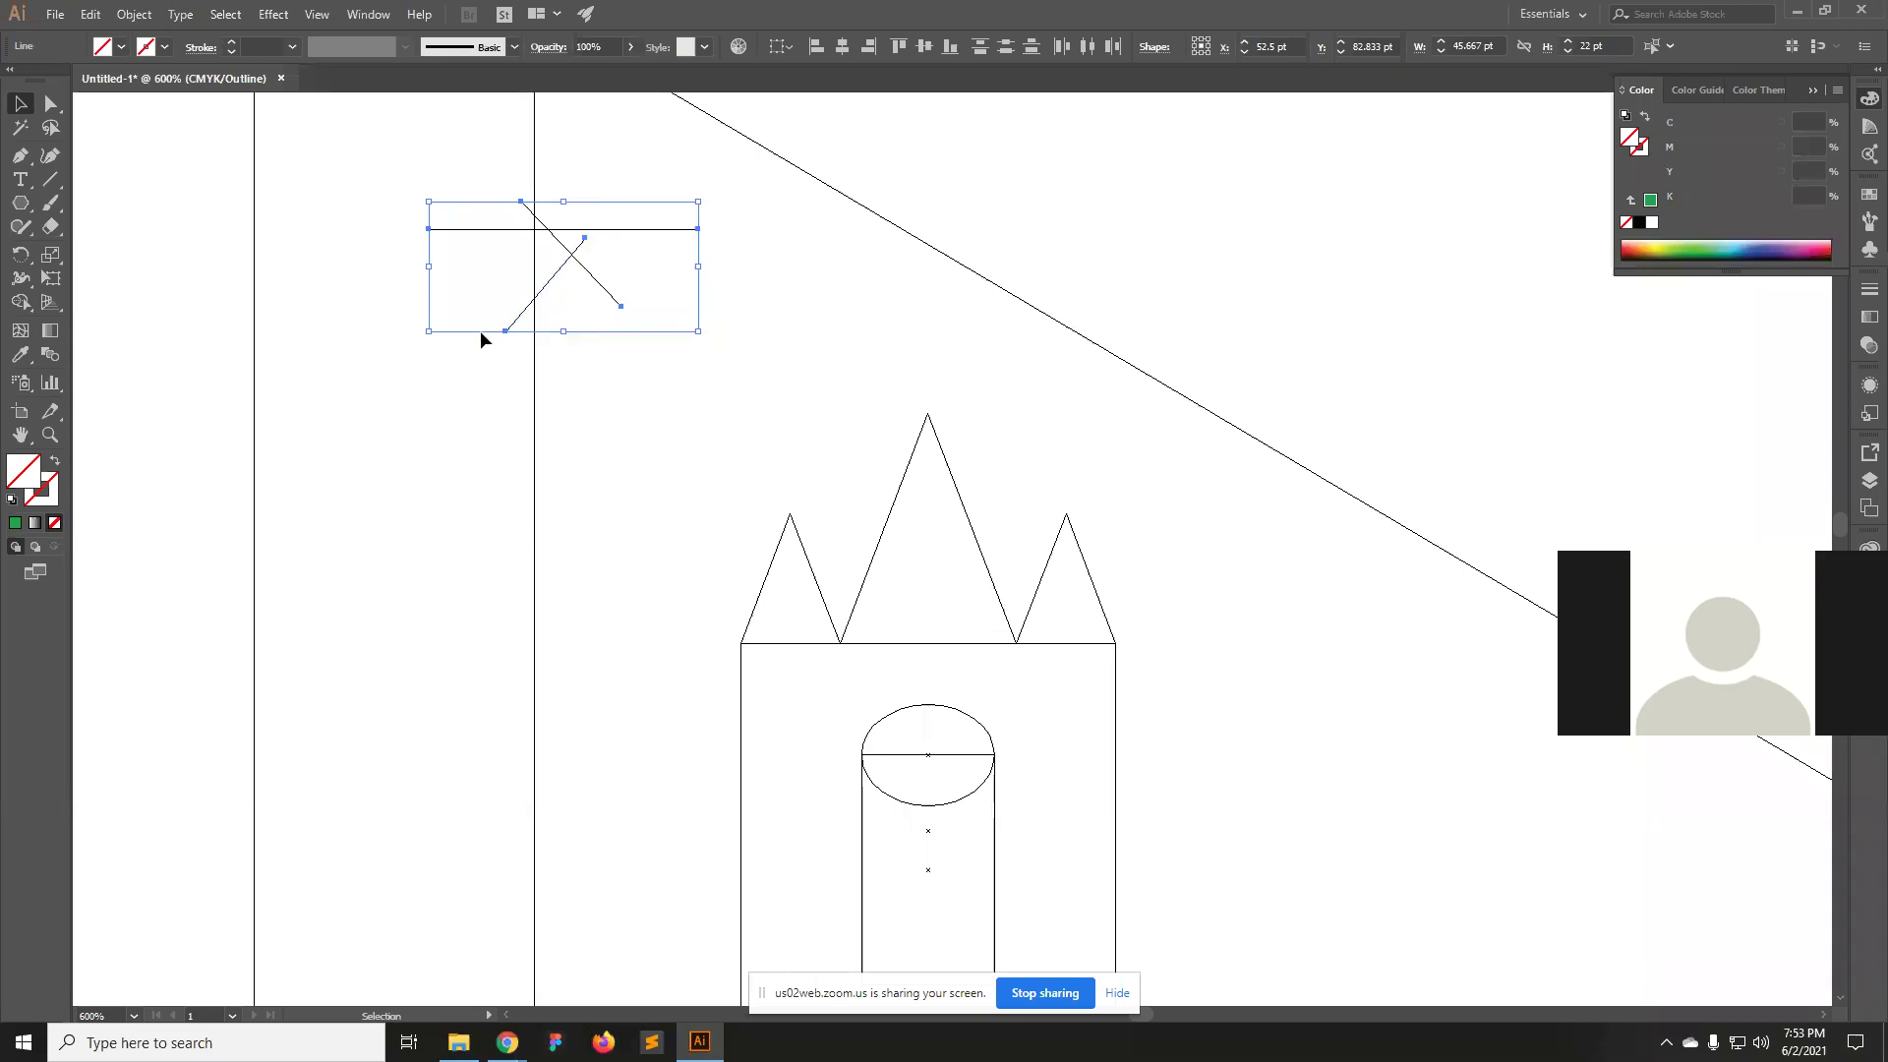
key(Delete)
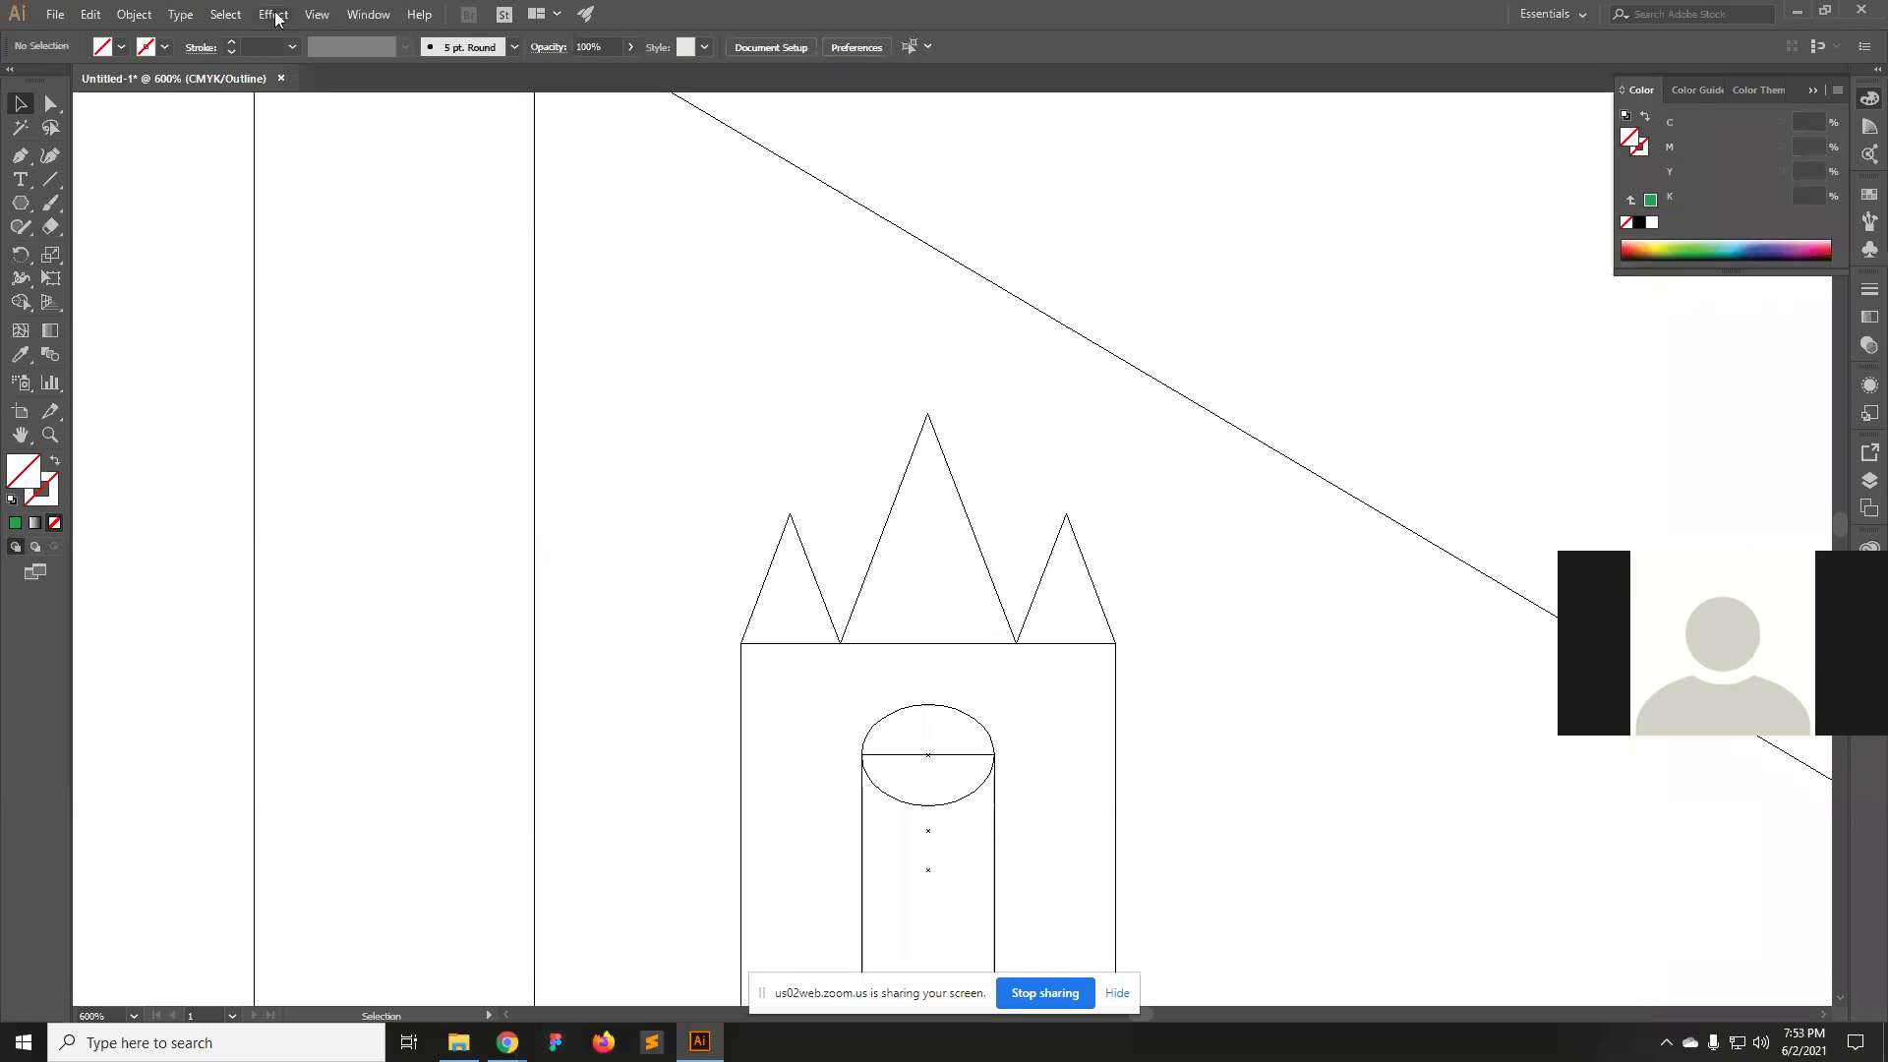
click(317, 14)
click(374, 30)
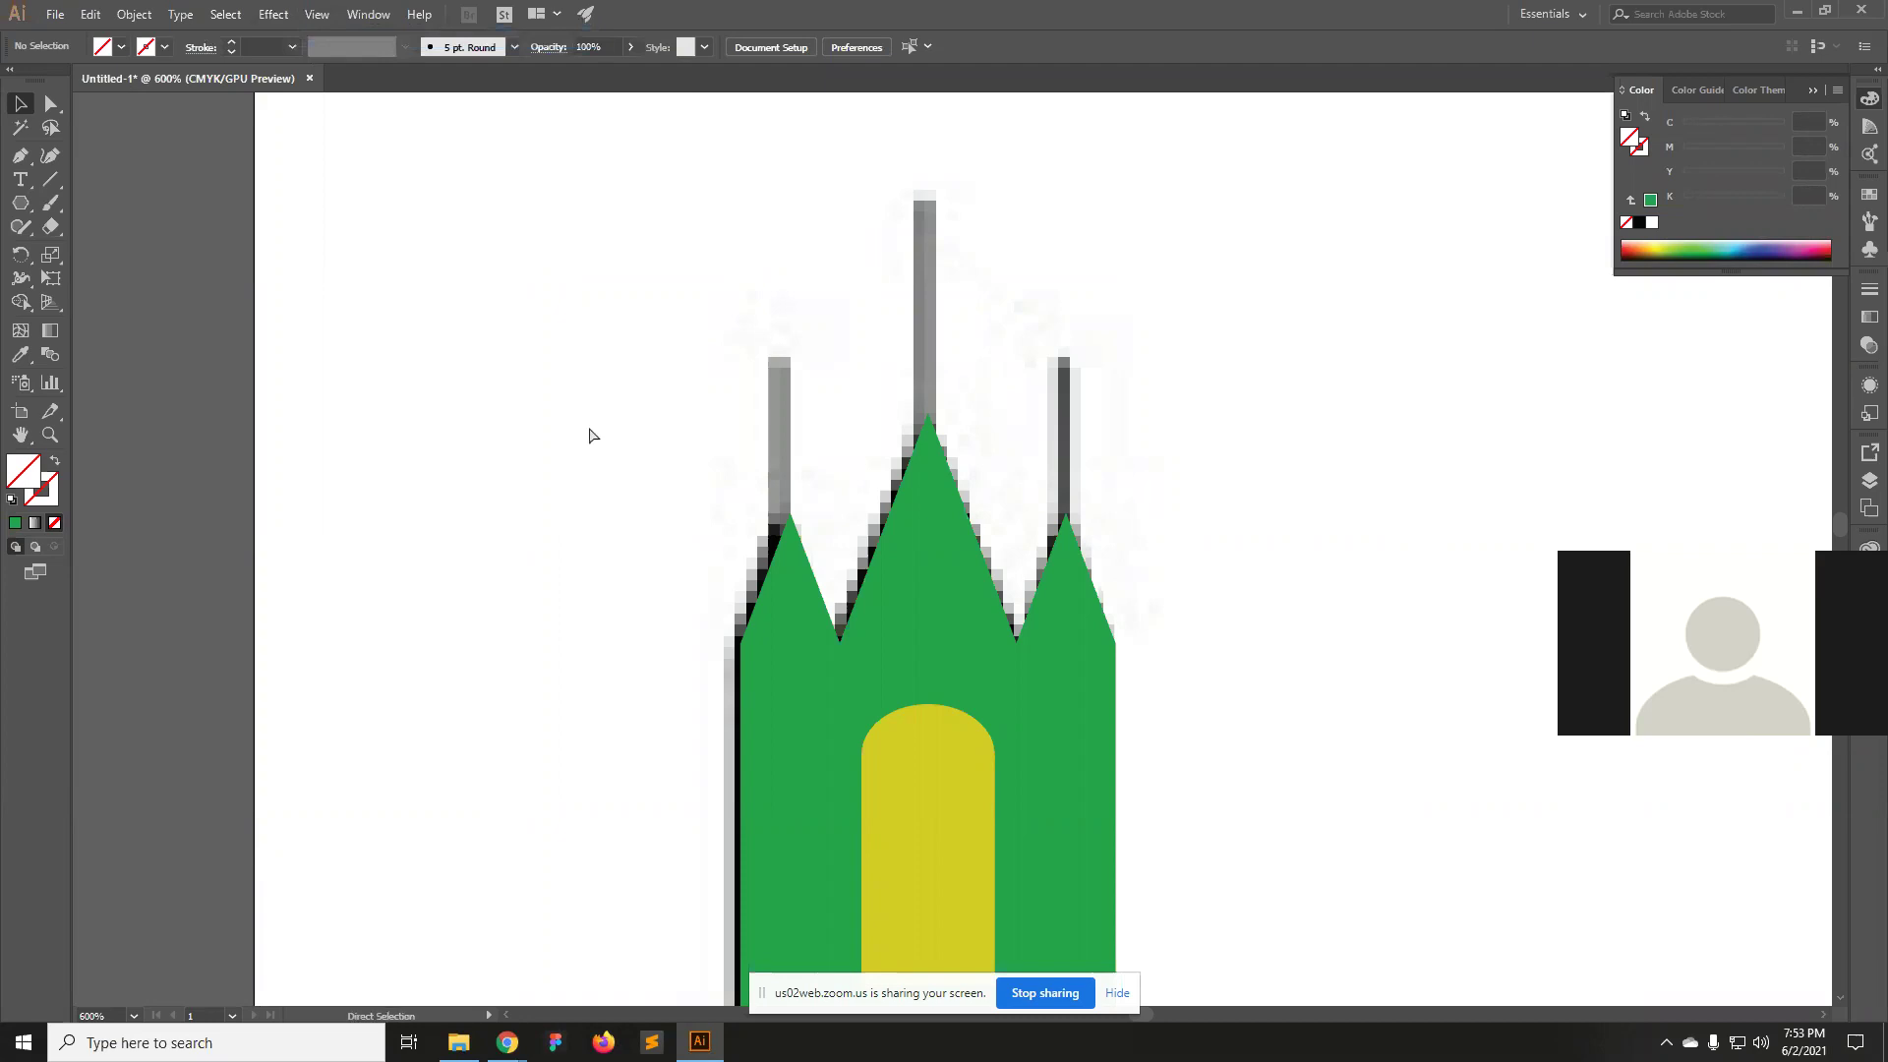
key(ctrl+minus)
key(ctrl+minus)
key(ctrl+minus)
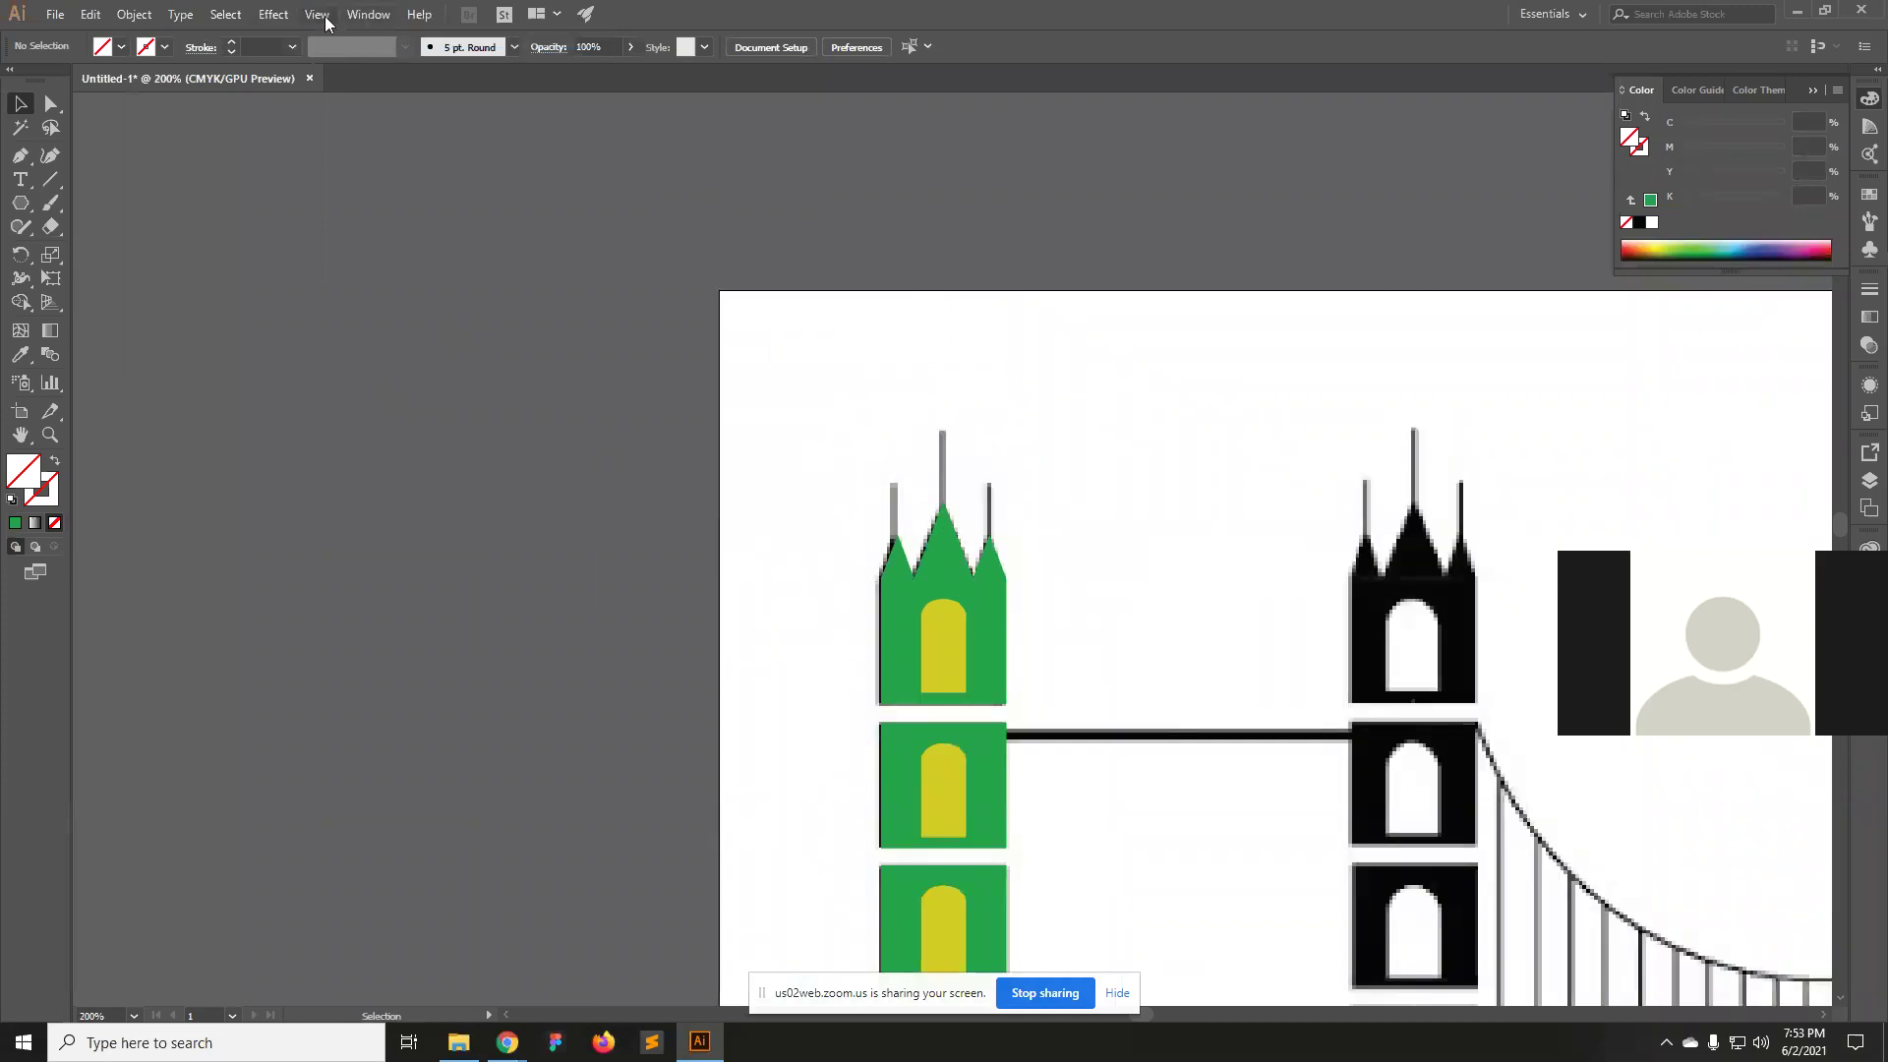
Examine the tower's rectangles, window shapes and triangular spires in Outline view, and return to the GPU preview.
click(317, 14)
click(318, 37)
key(ctrl+minus)
ctrl+alt+click(1259, 602)
scroll(1034, 644, down, 2)
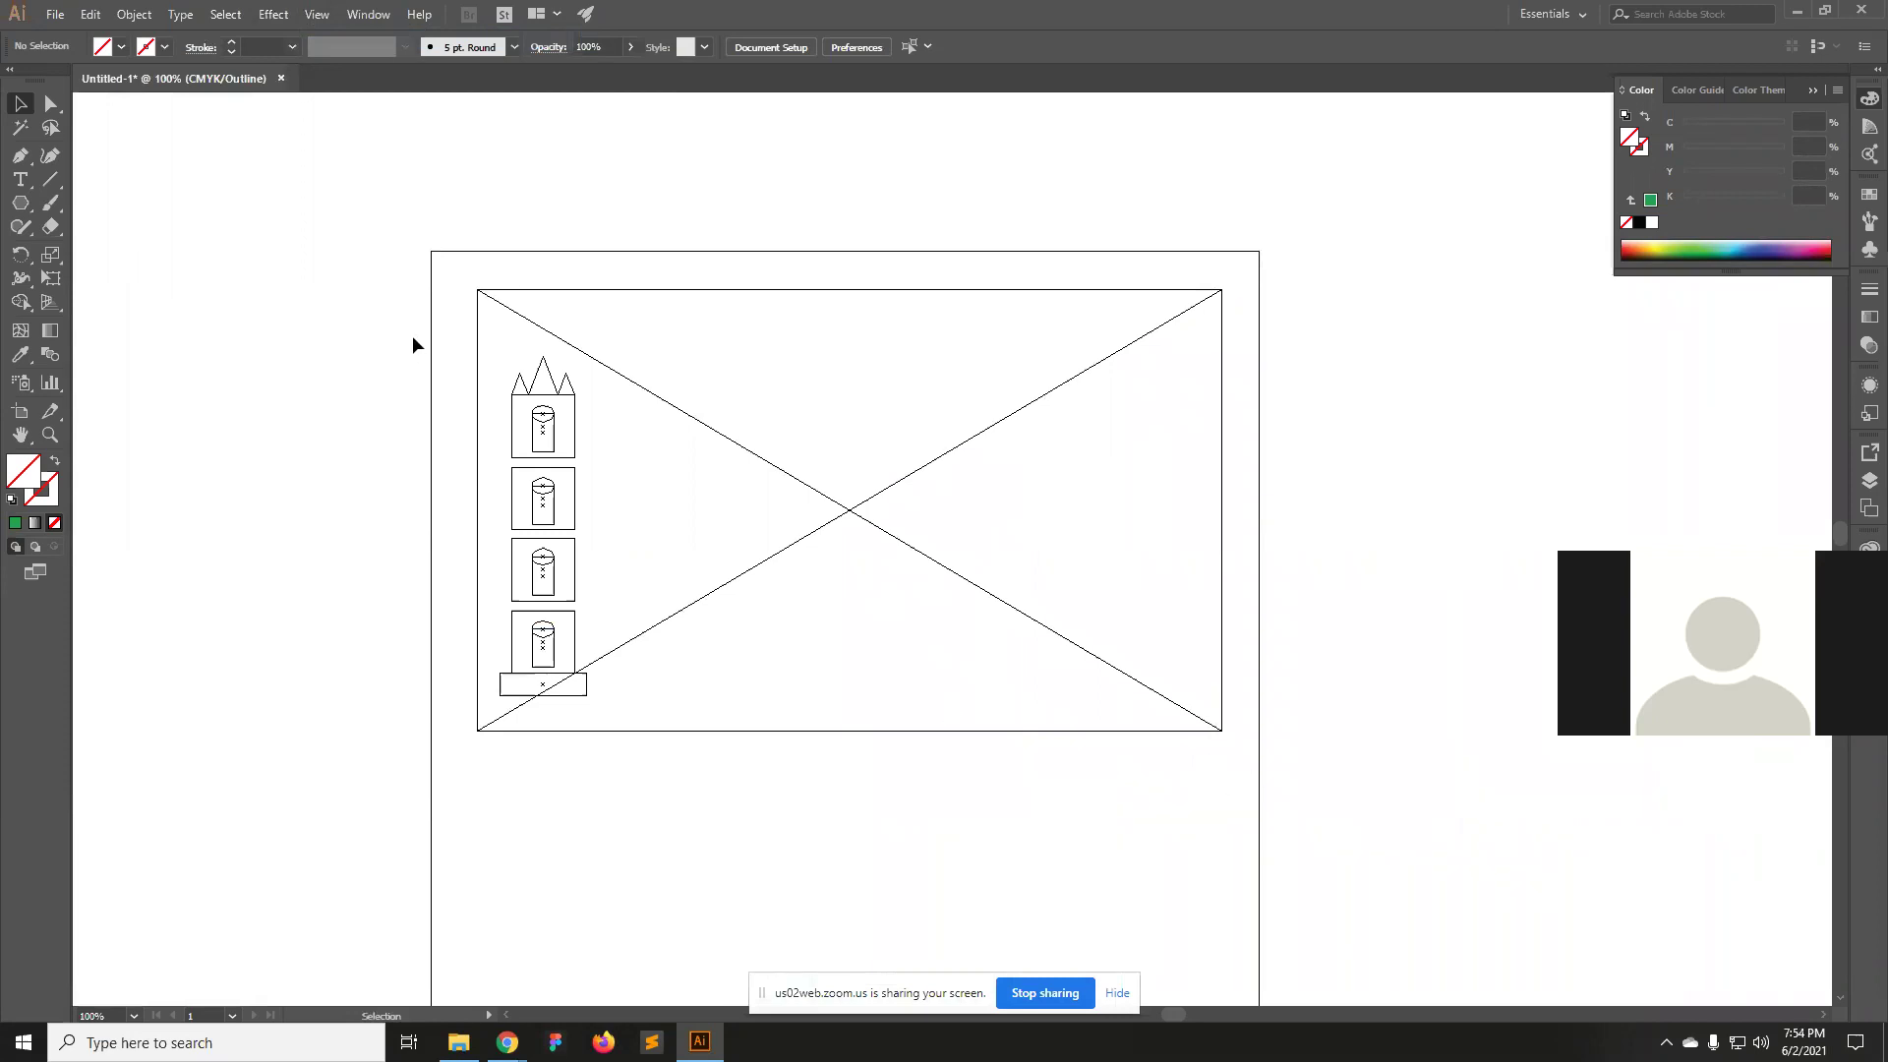
ctrl+click(634, 547)
ctrl+click(888, 567)
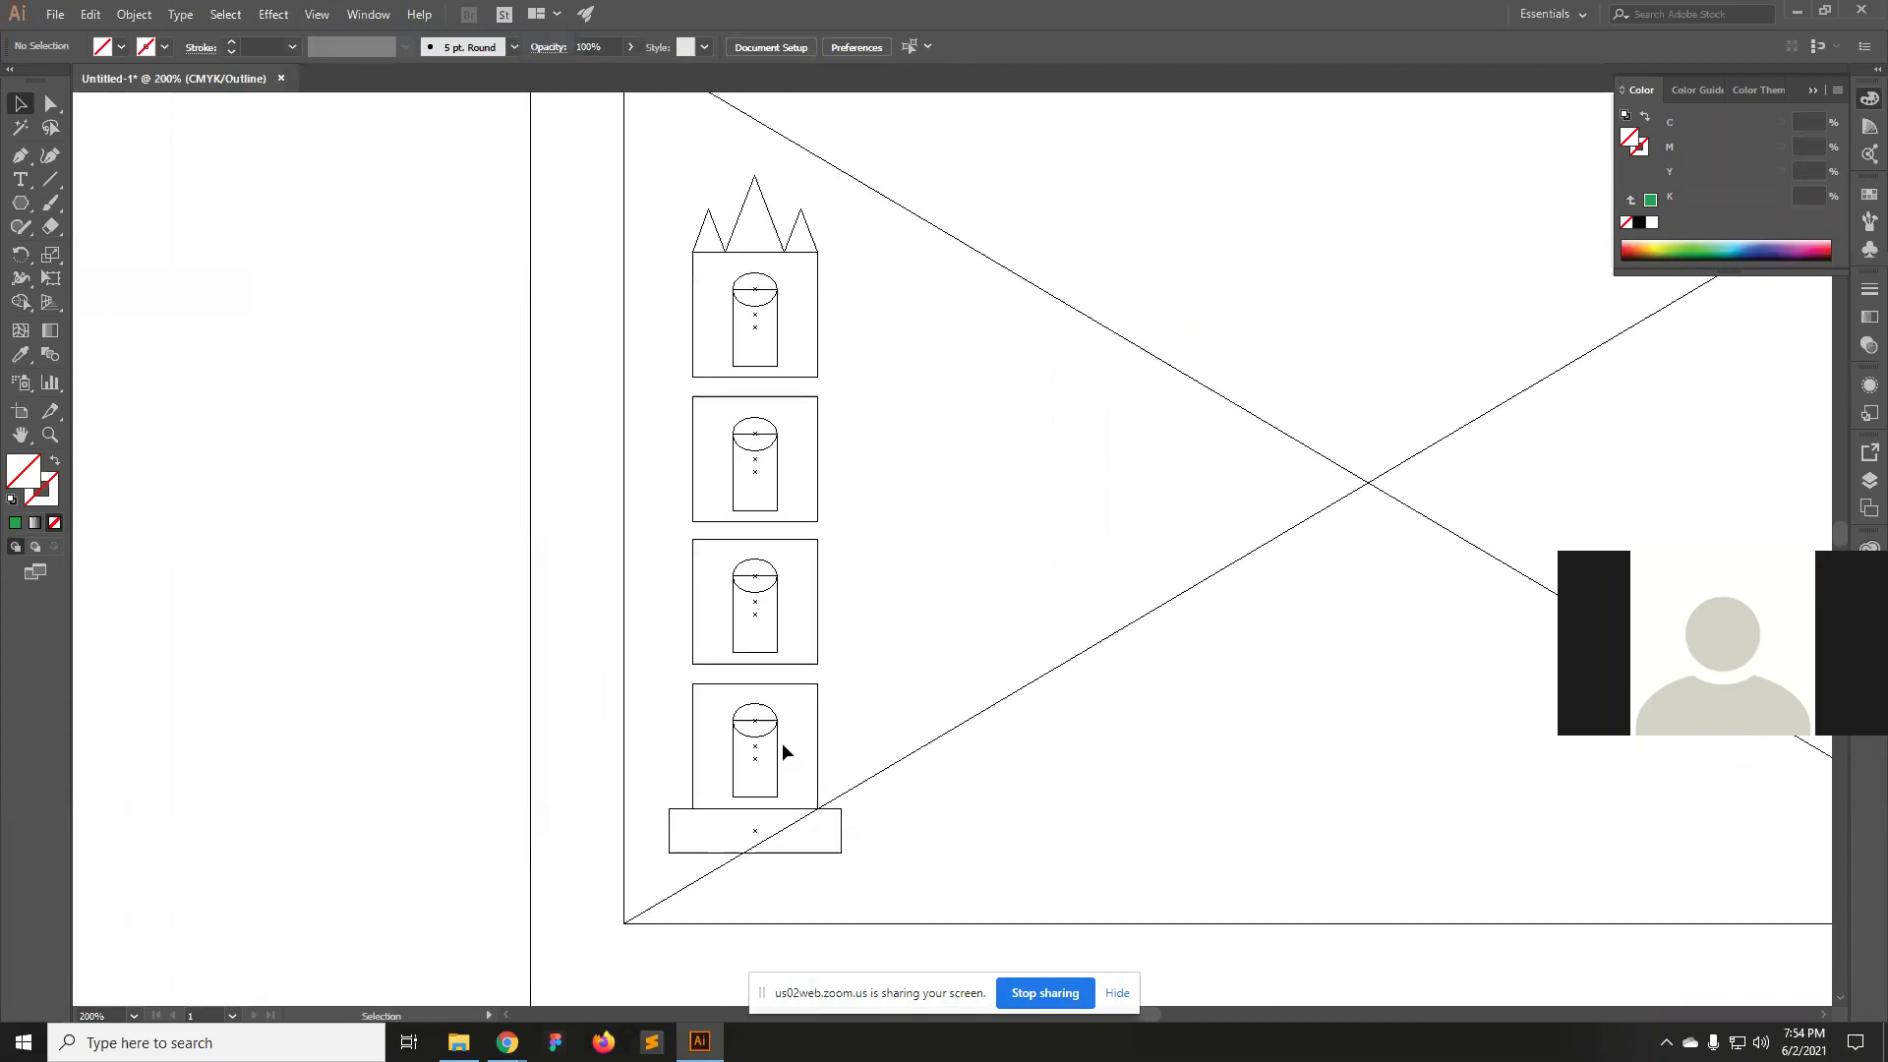
key(ctrl)
click(318, 15)
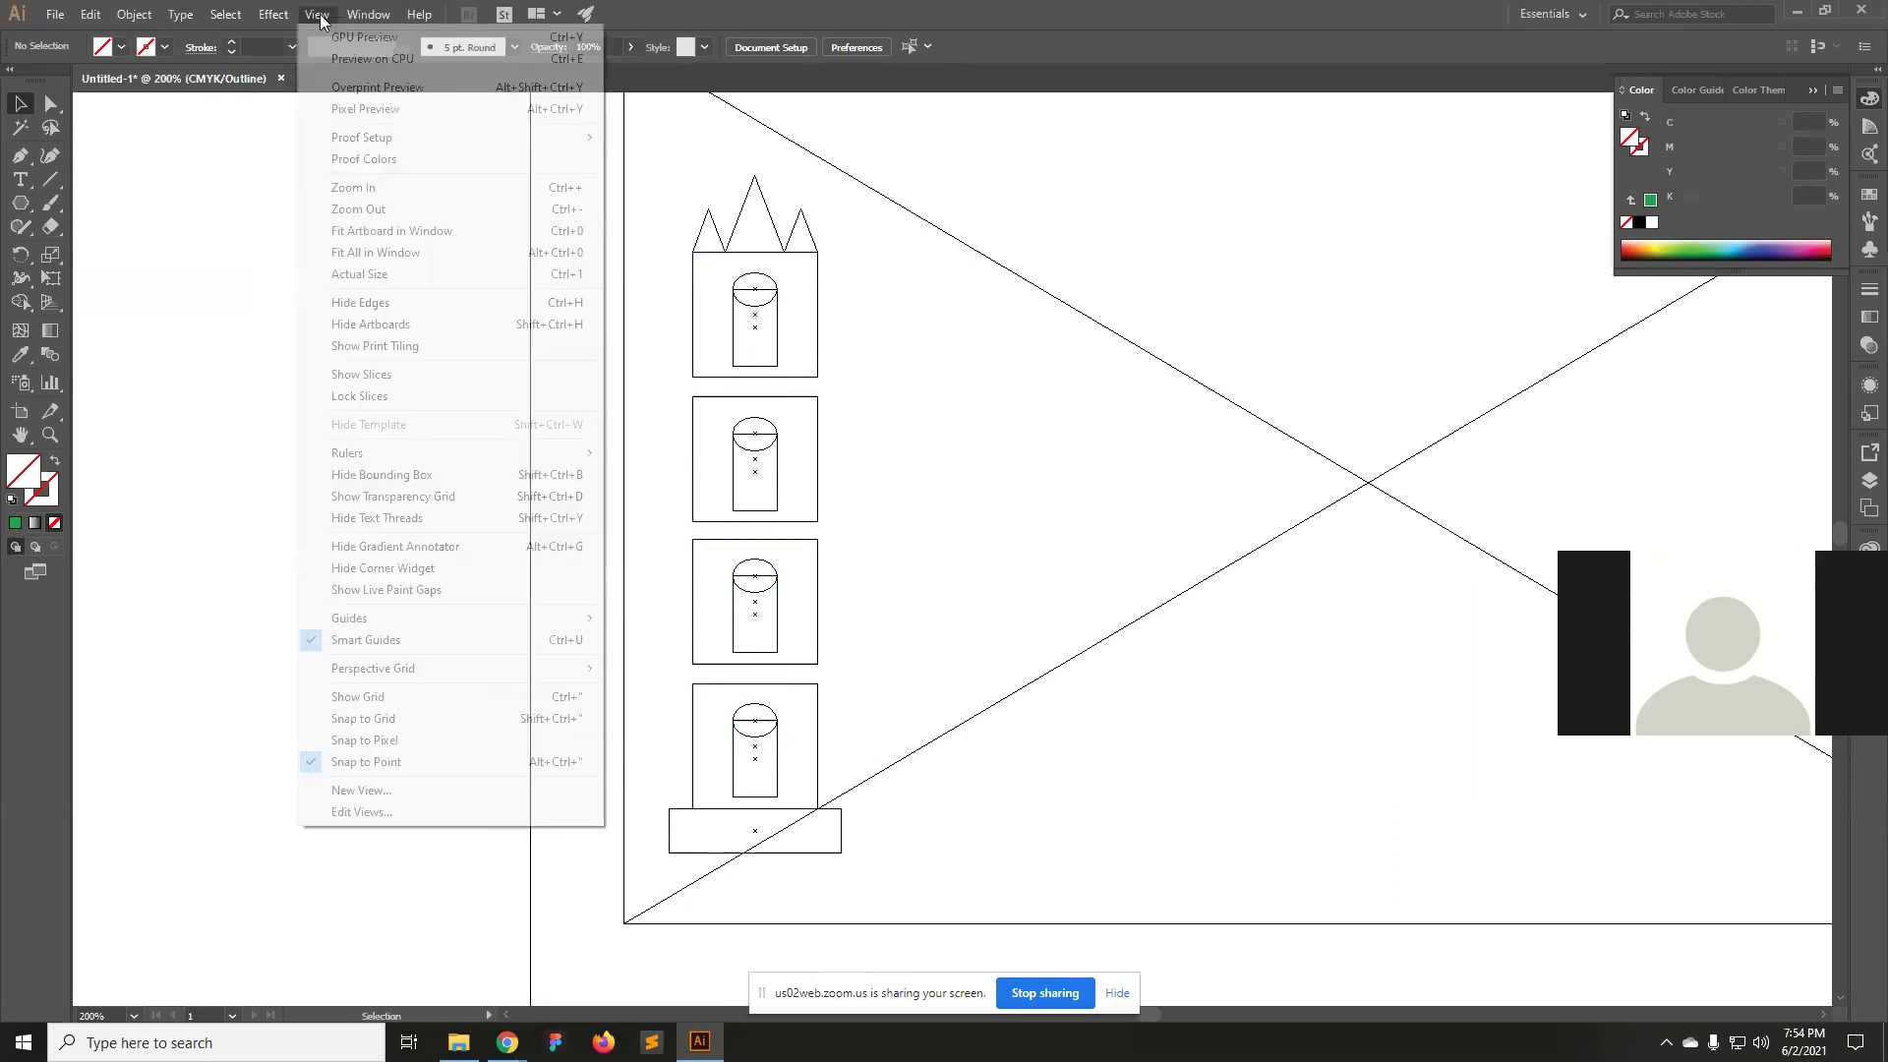
click(364, 36)
Draw a vertical green-stroked line about 42 pt long upward from the leftmost tower's centre spire with the Line Segment tool.
click(649, 395)
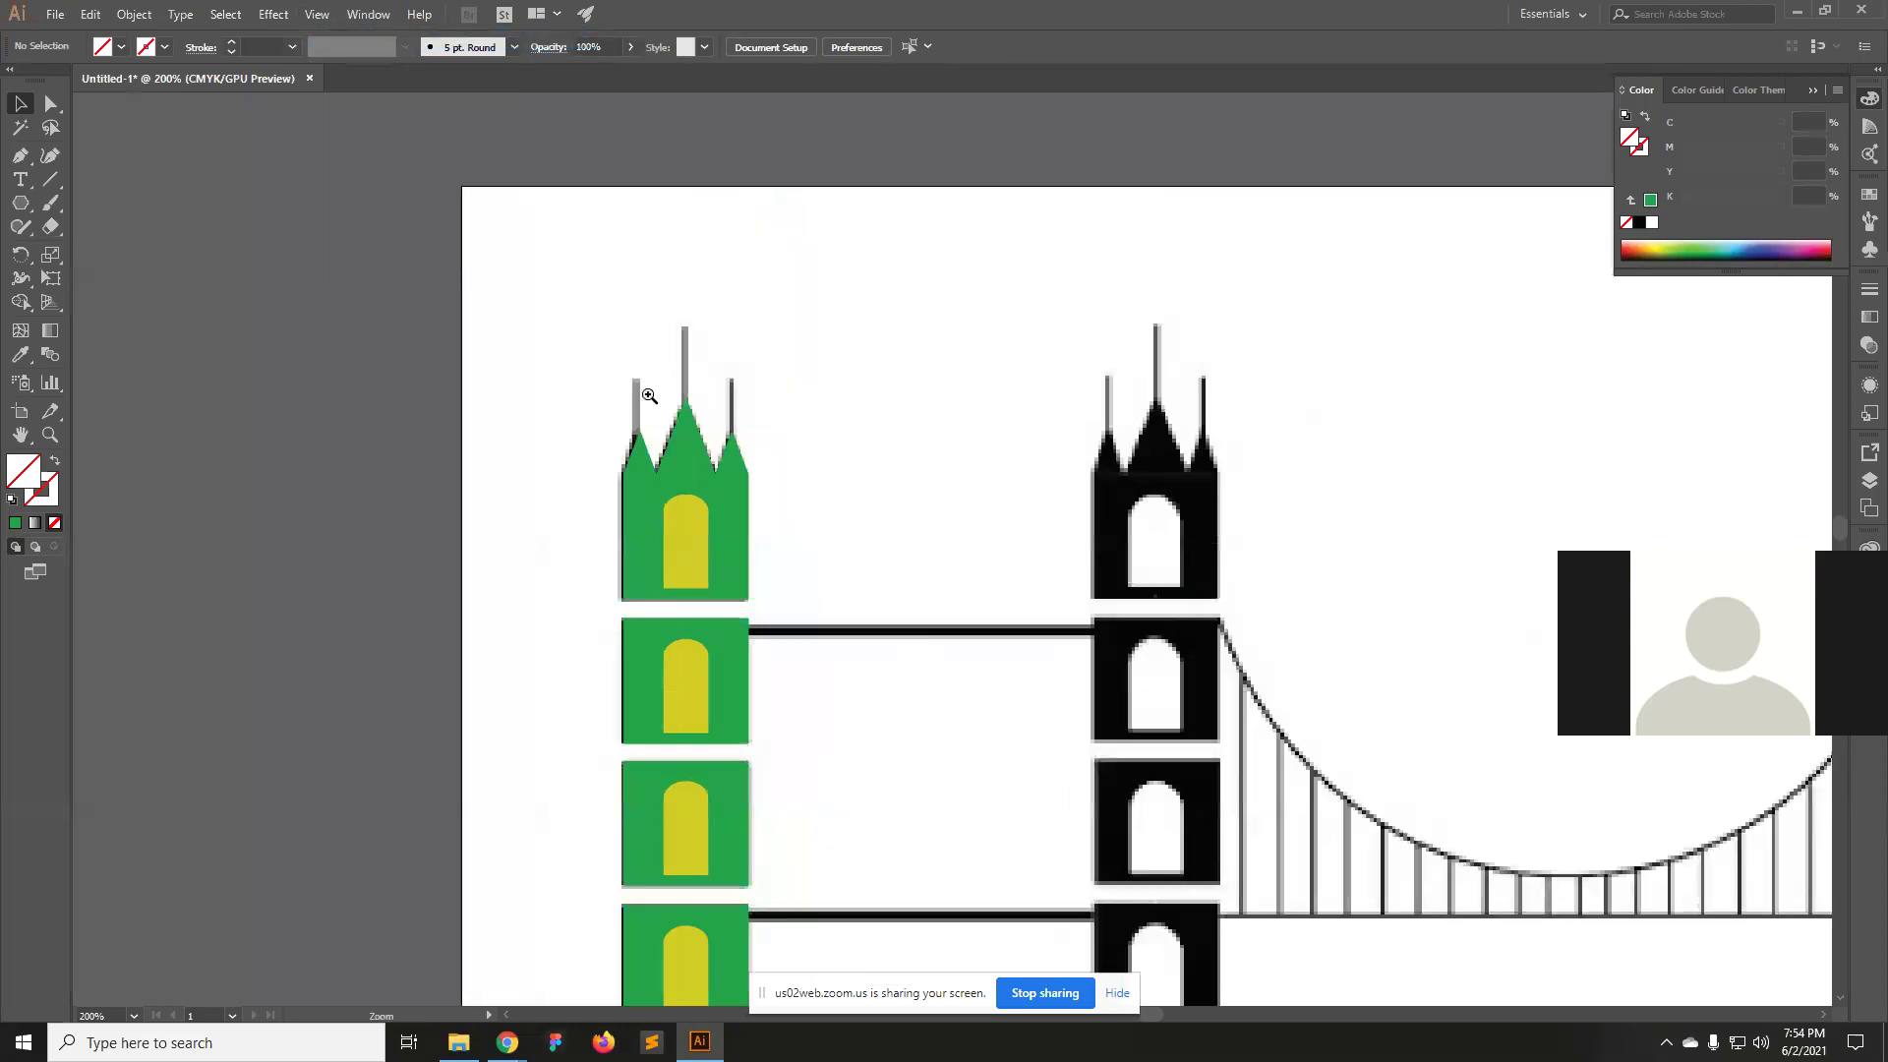
click(650, 396)
click(1160, 590)
drag(1159, 590, 999, 485)
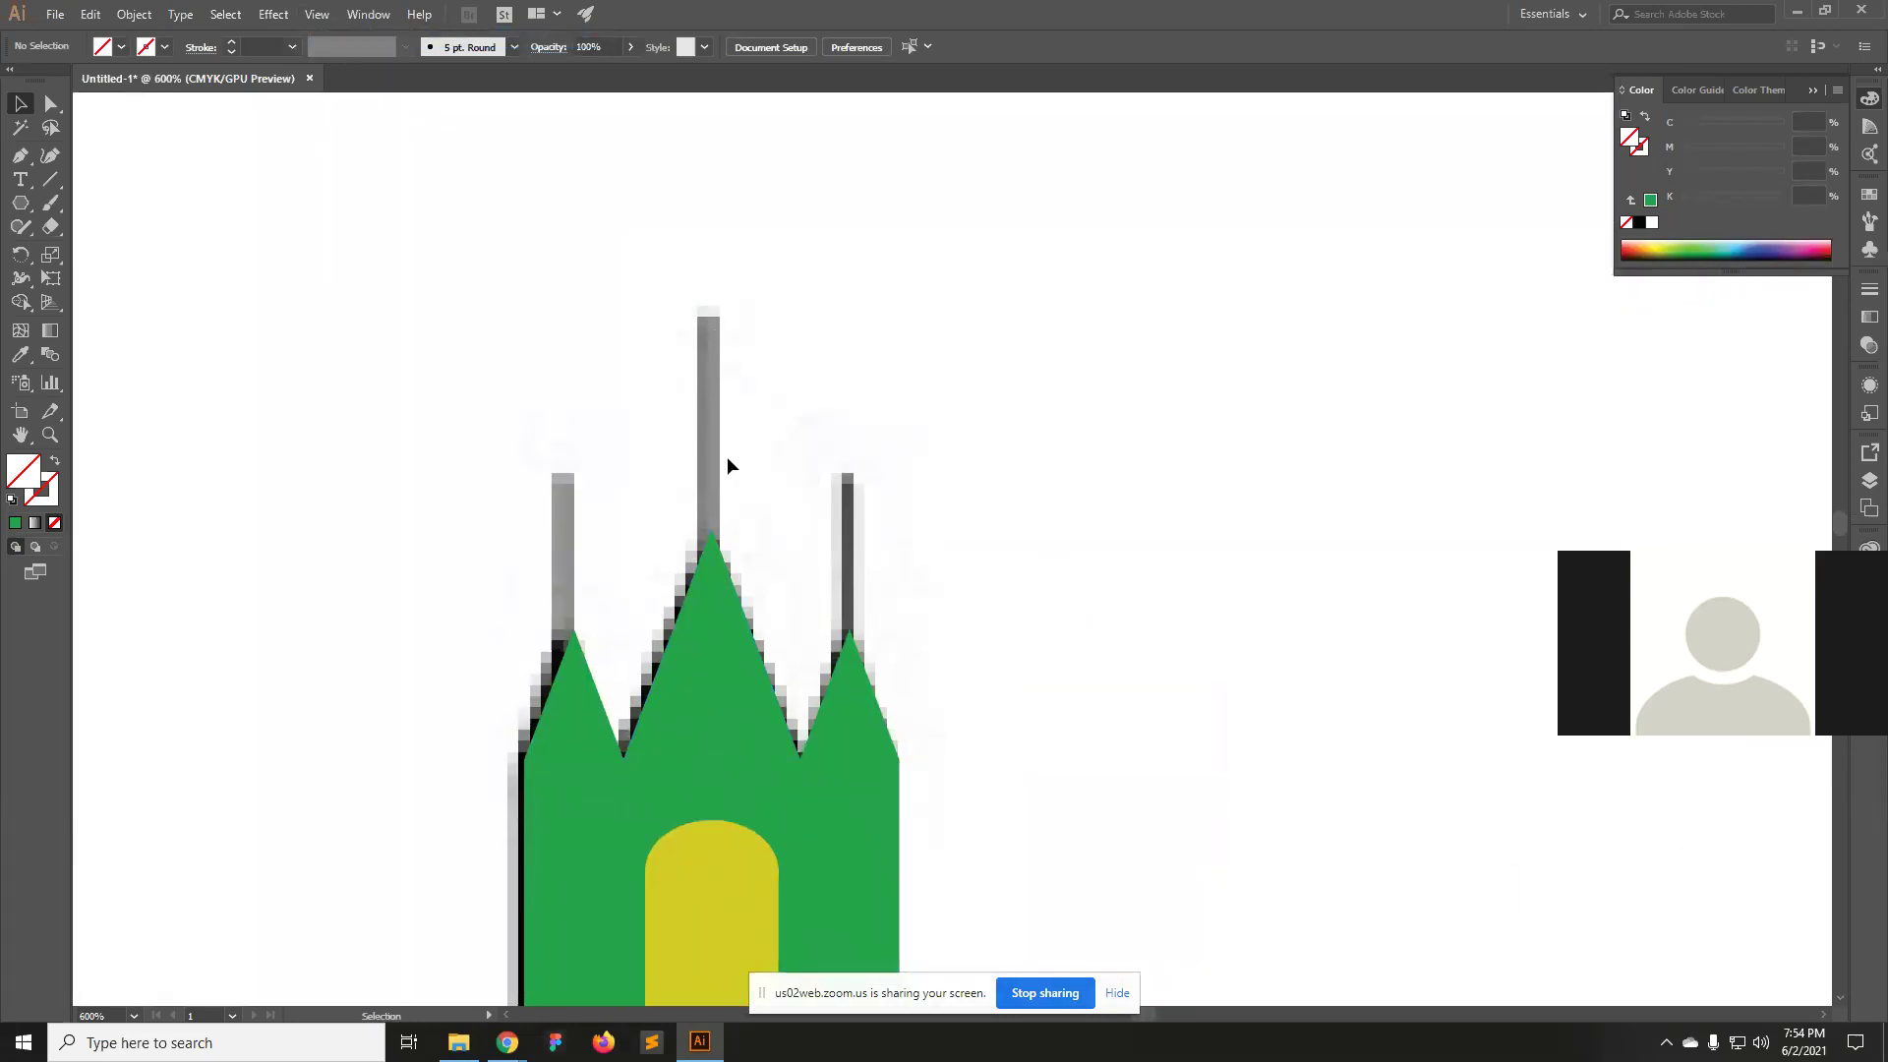
click(51, 179)
click(41, 494)
click(15, 522)
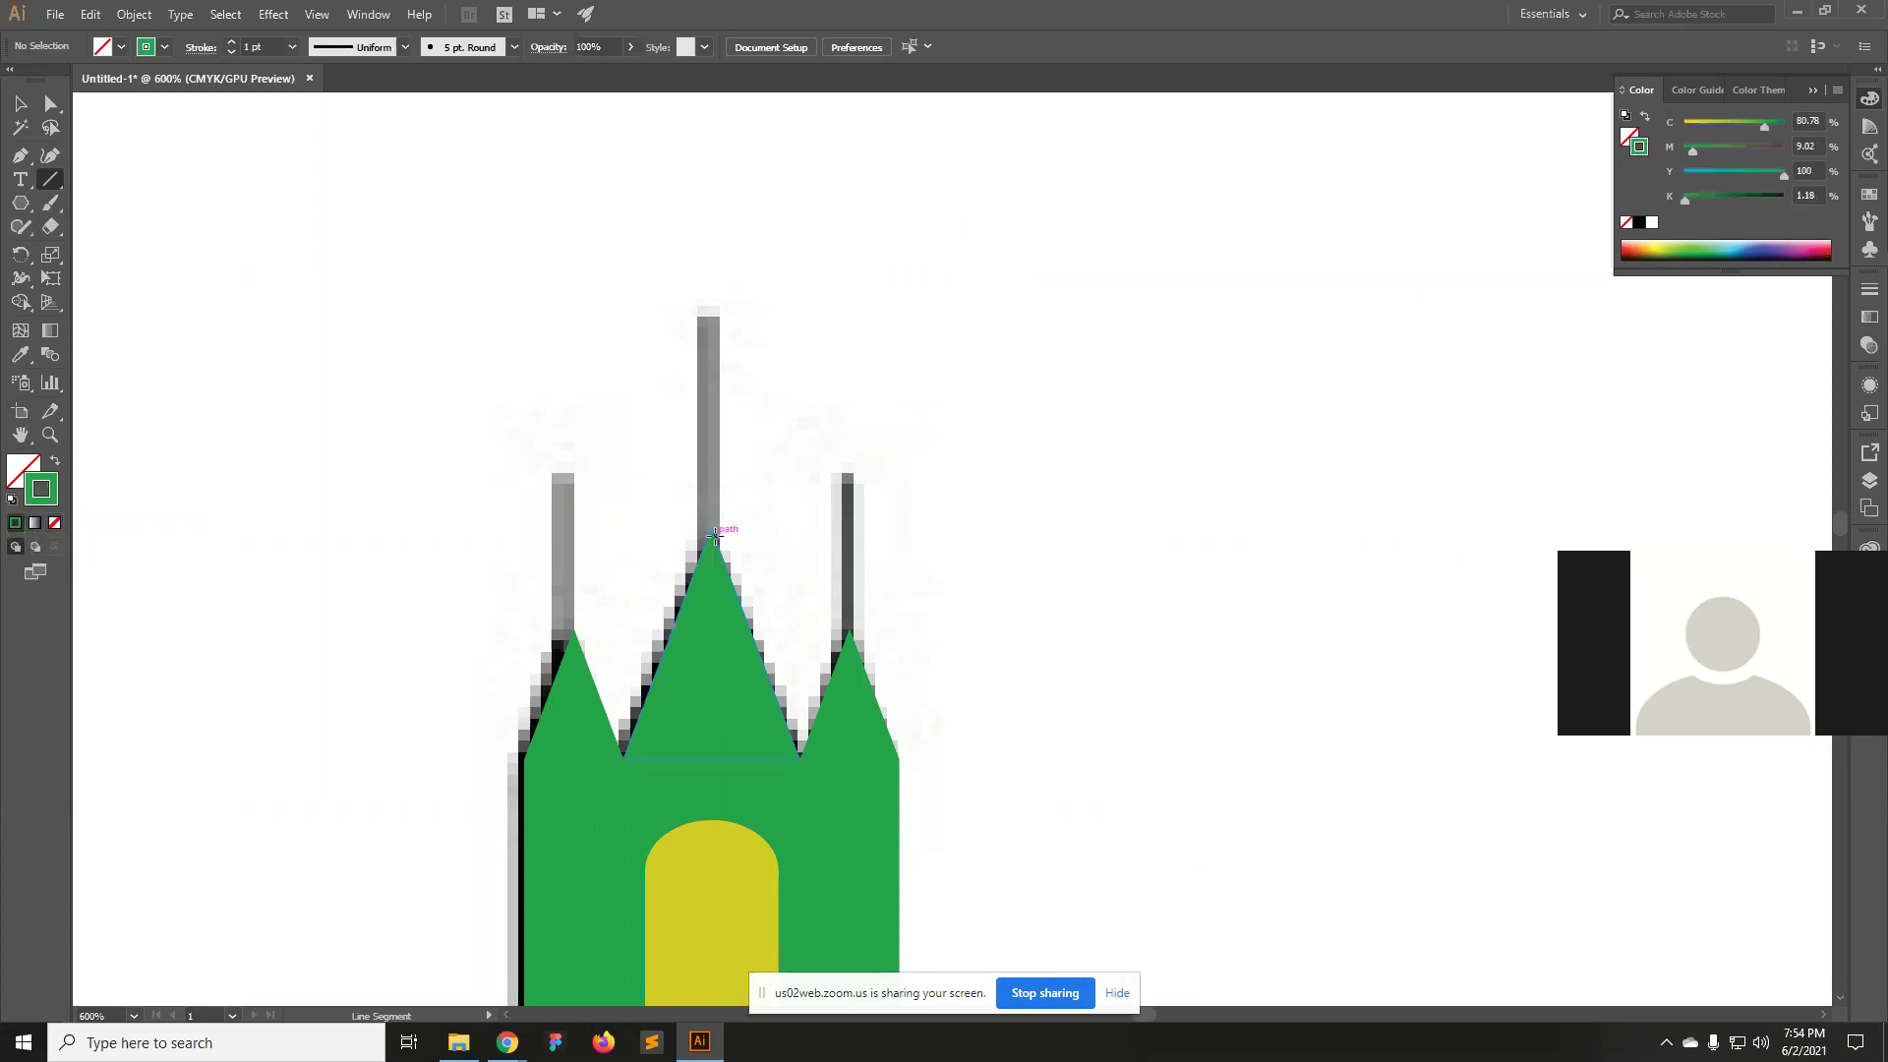
drag(712, 529, 716, 306)
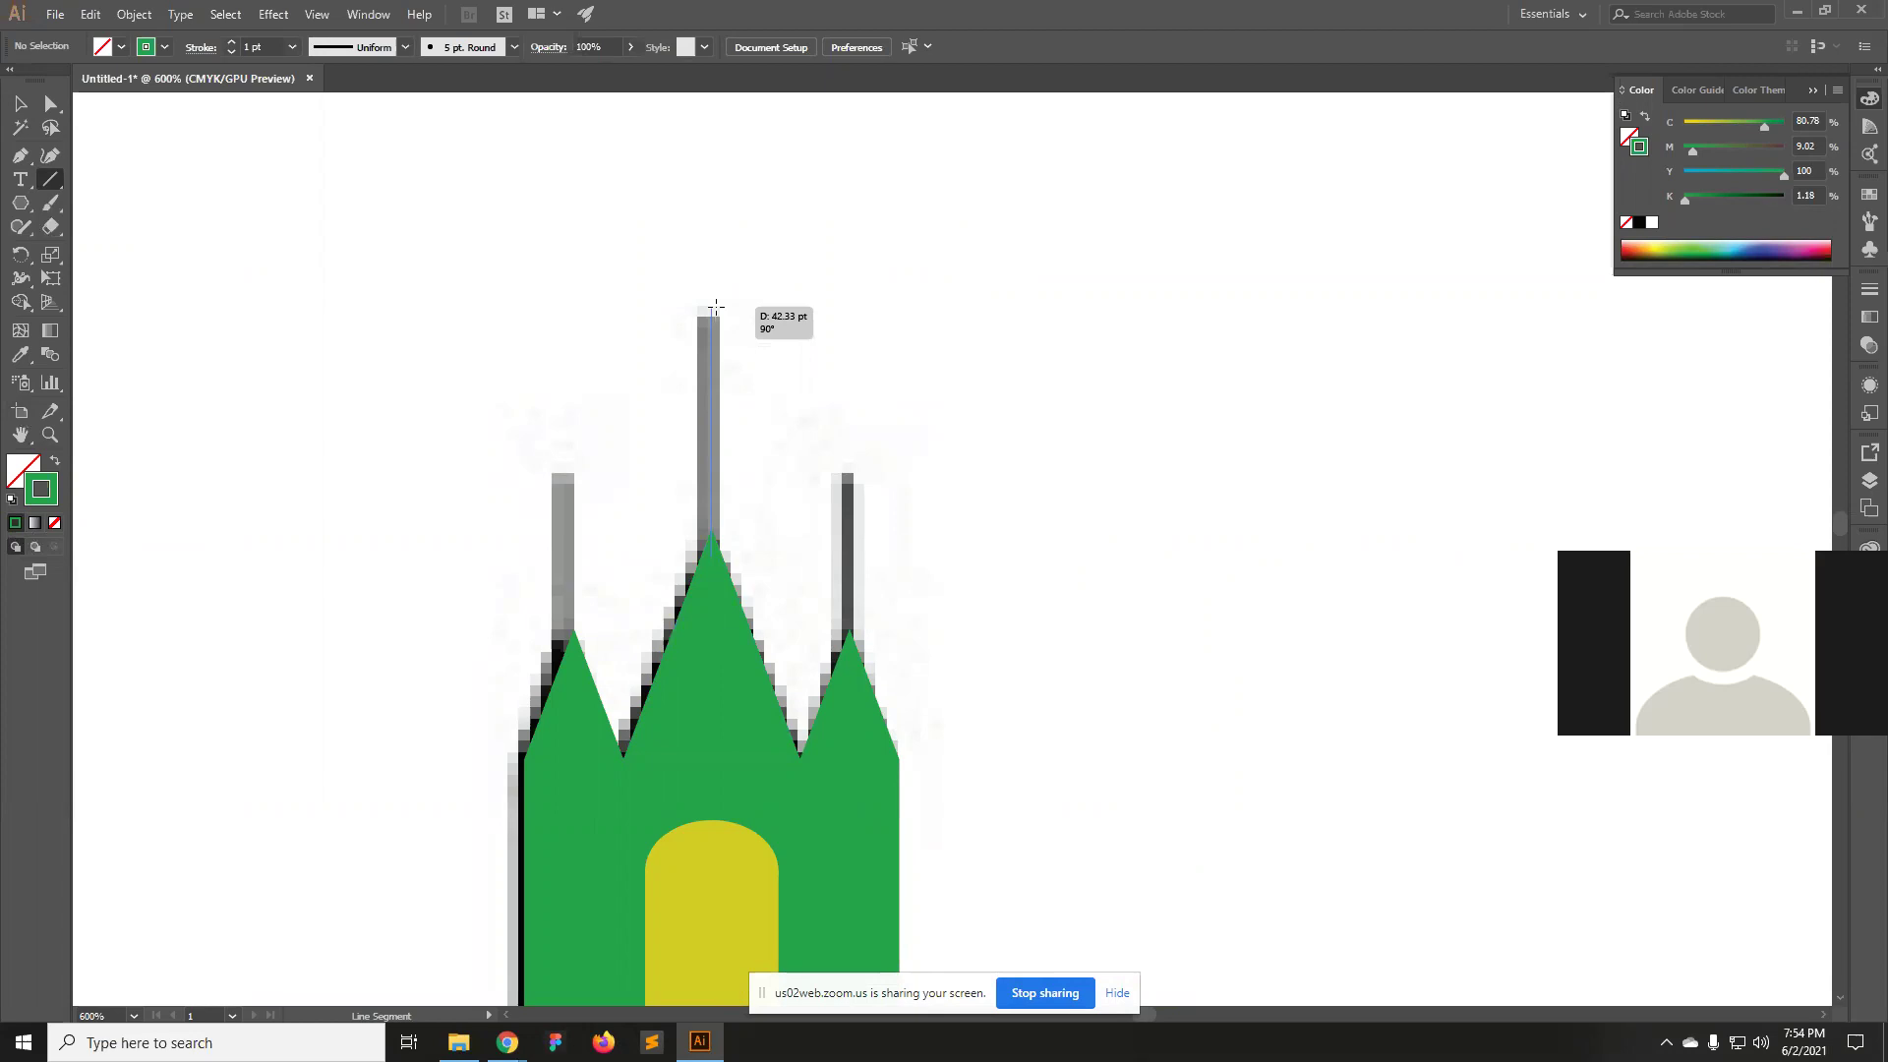
drag(716, 306, 716, 306)
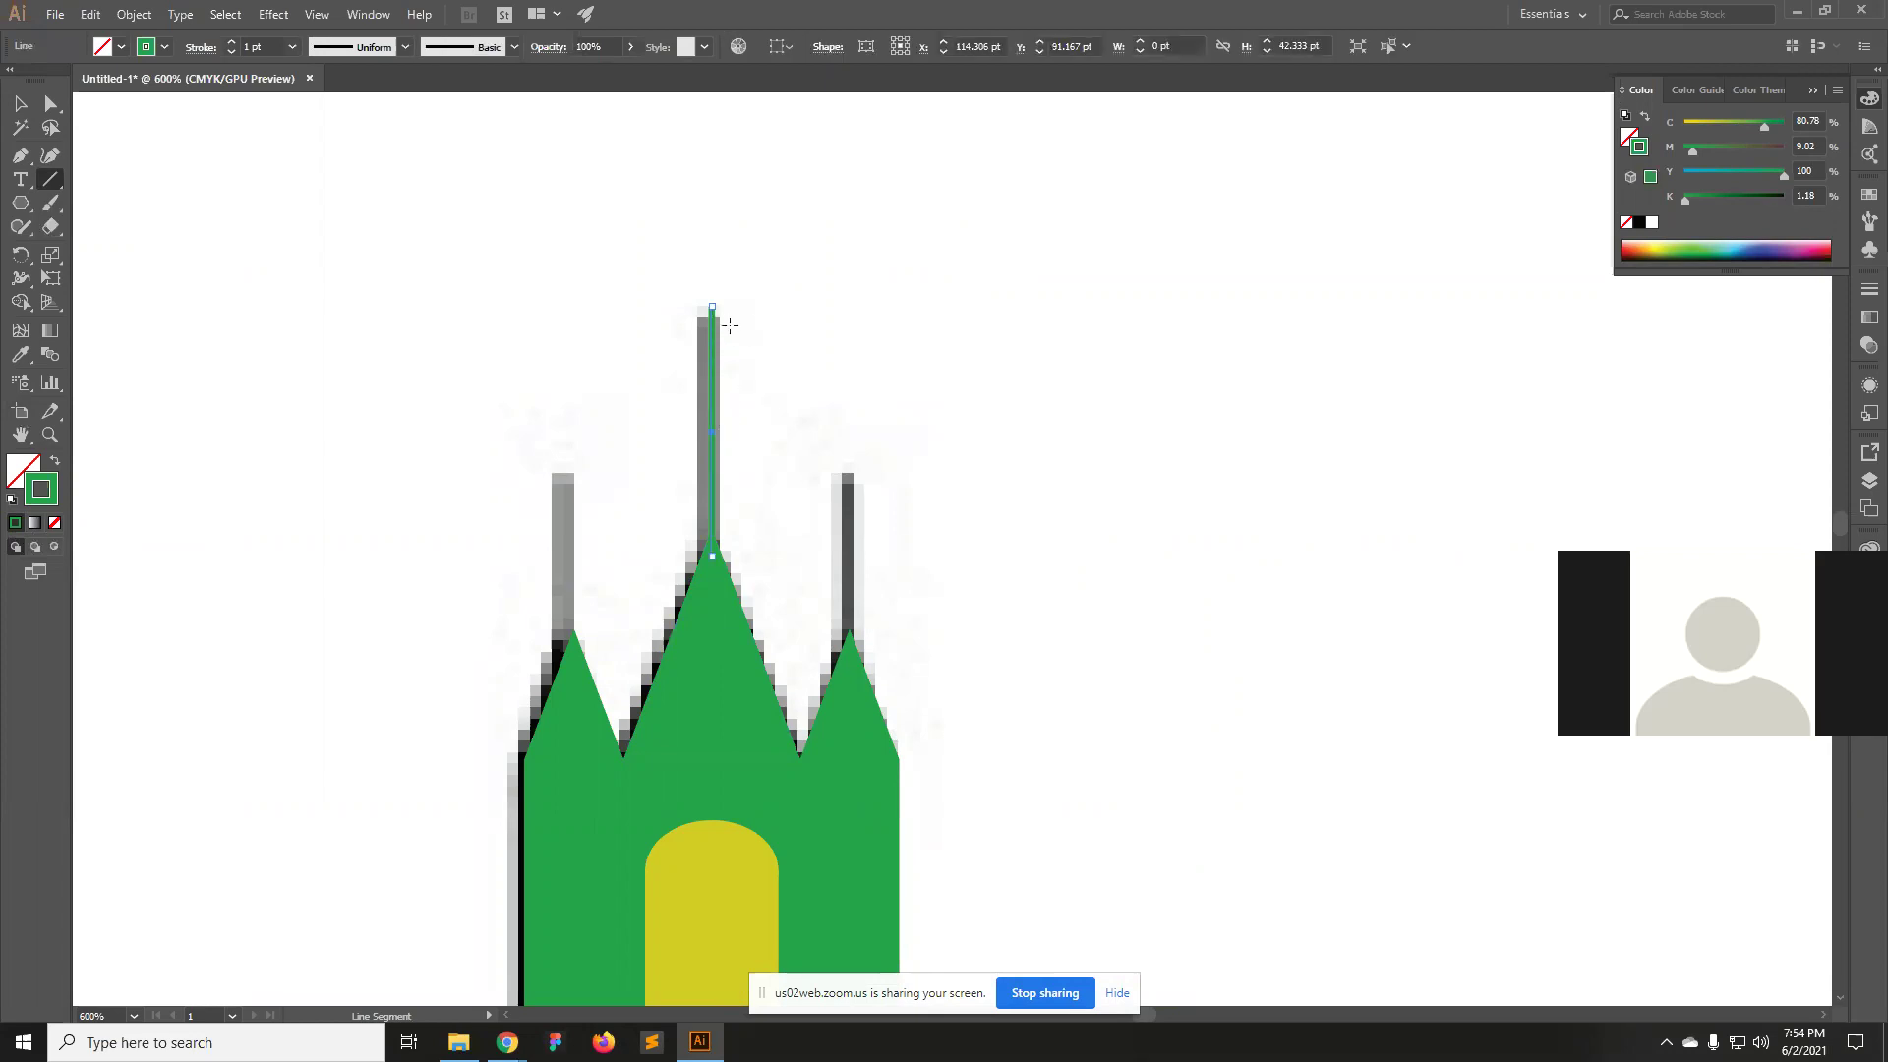
Draw a shorter vertical pinnacle line above the left spire and duplicate it onto the right spire.
drag(574, 644, 688, 512)
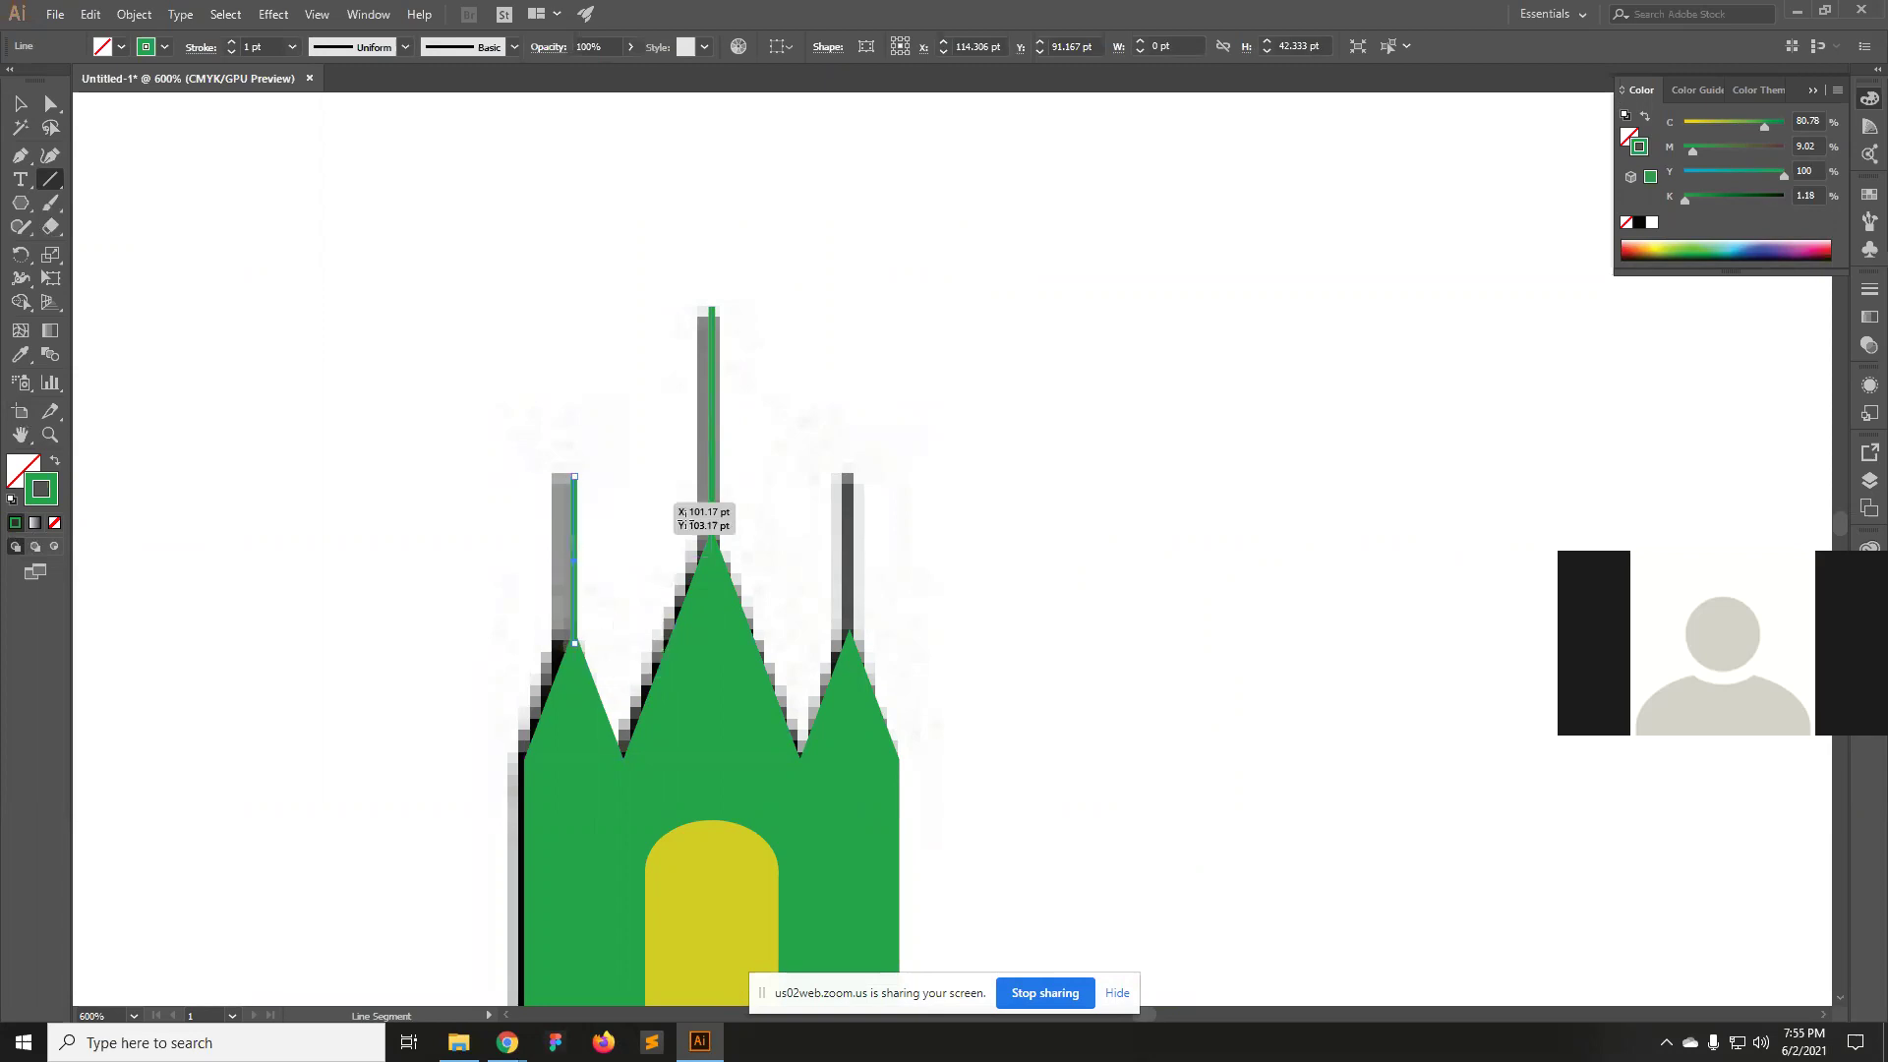
drag(577, 560, 854, 556)
ctrl+click(1082, 576)
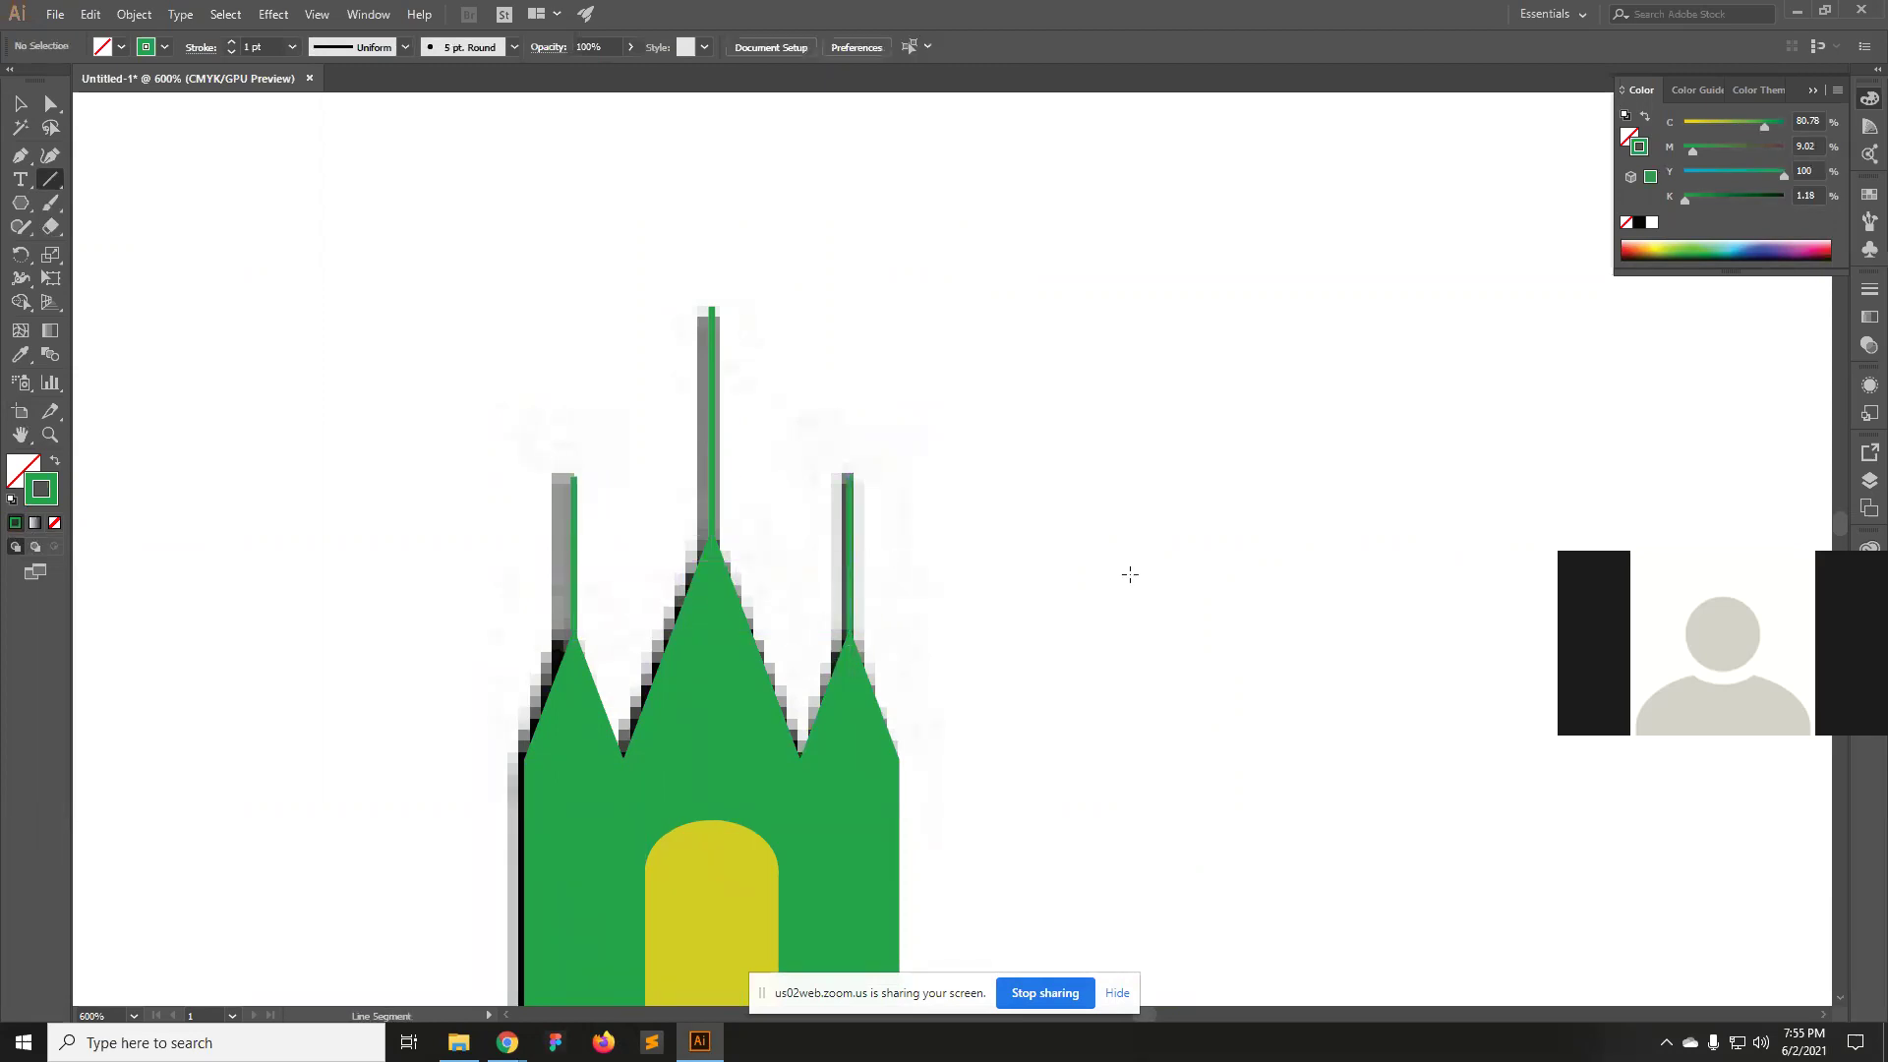
Select the three pinnacle lines together and set their stroke weight to 1.5 pt.
key(v)
drag(381, 337, 930, 482)
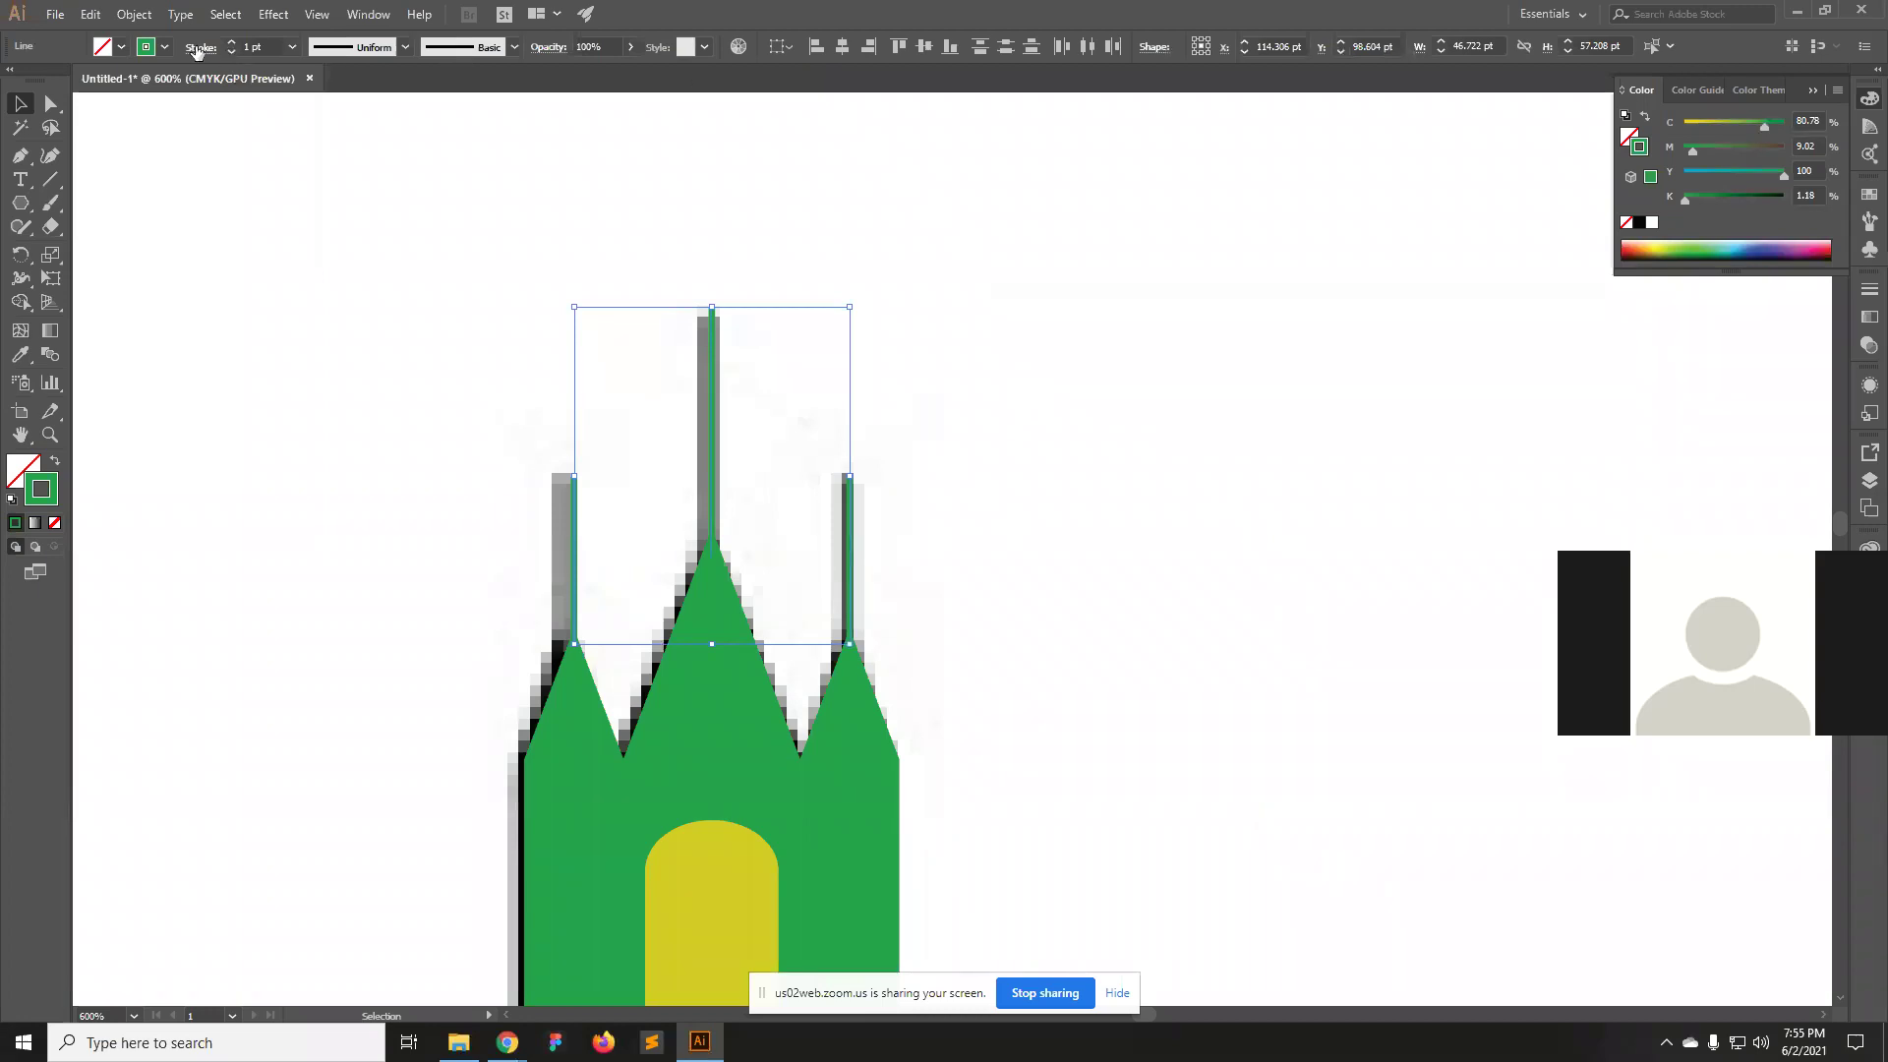
click(292, 47)
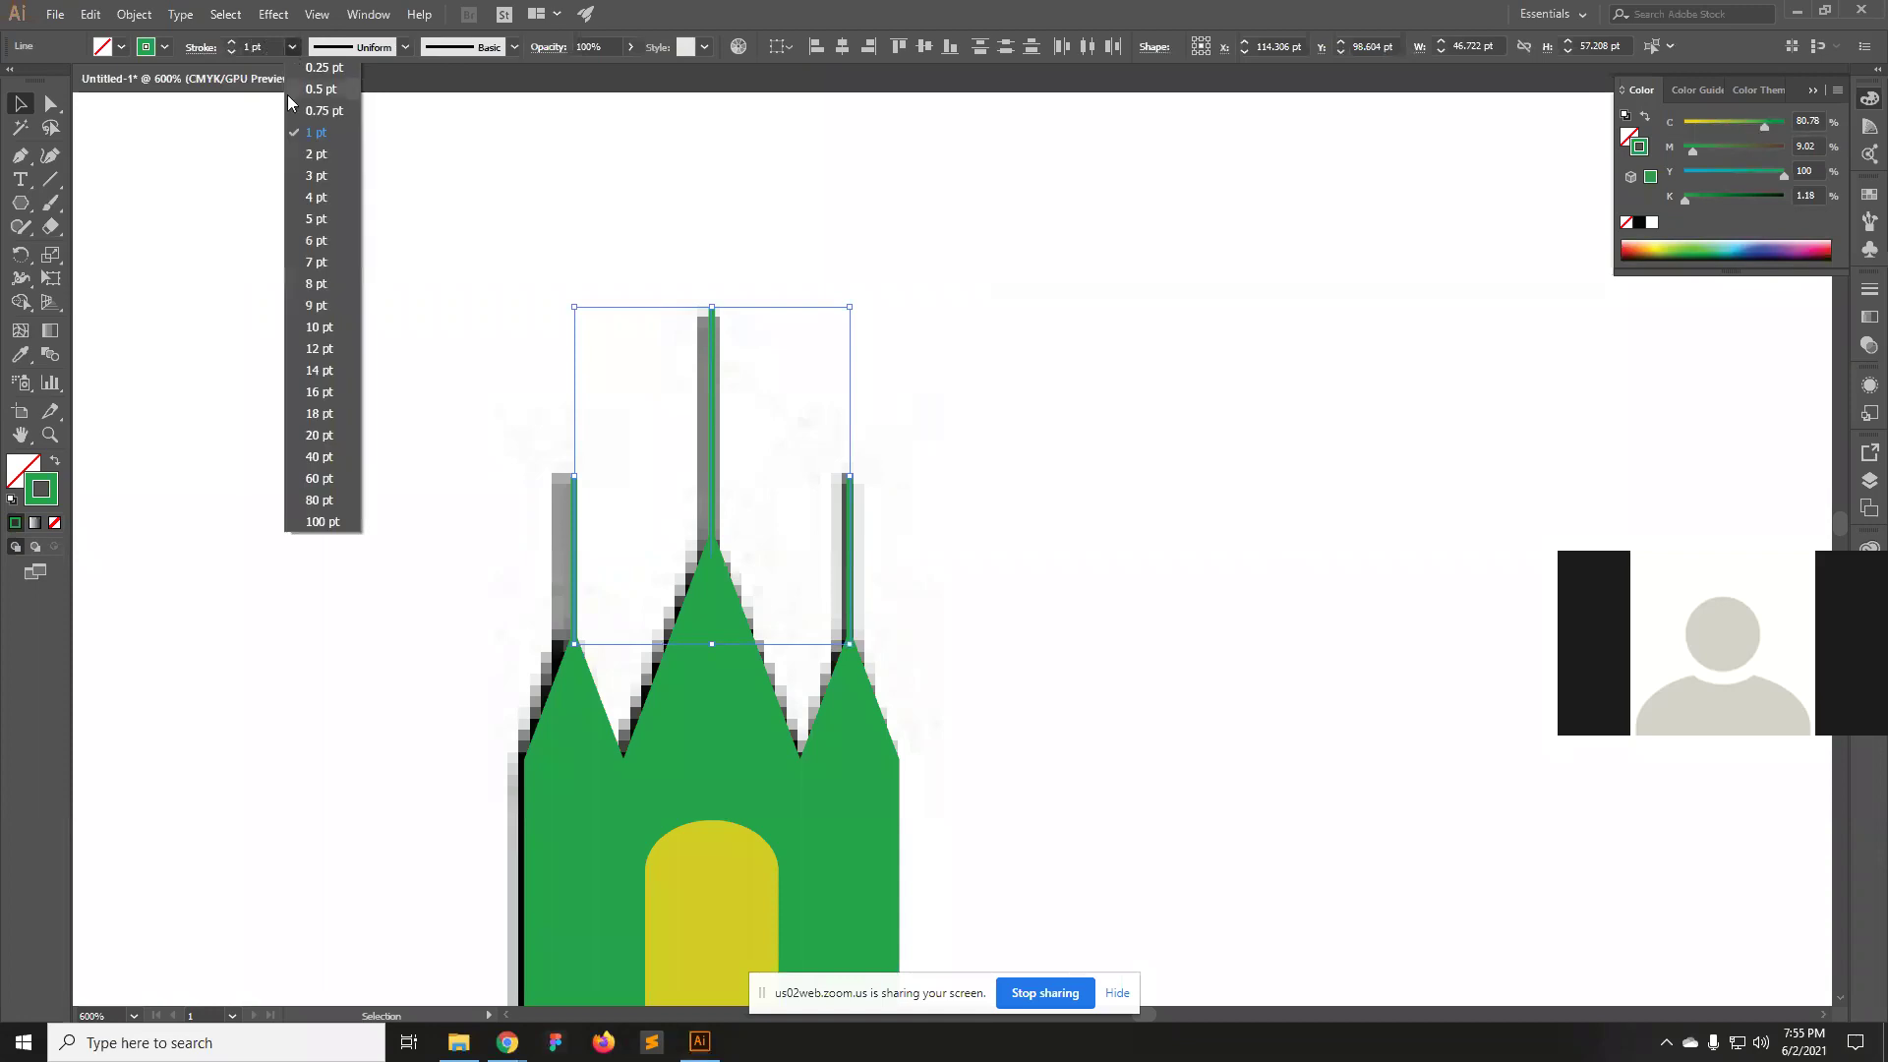
click(317, 154)
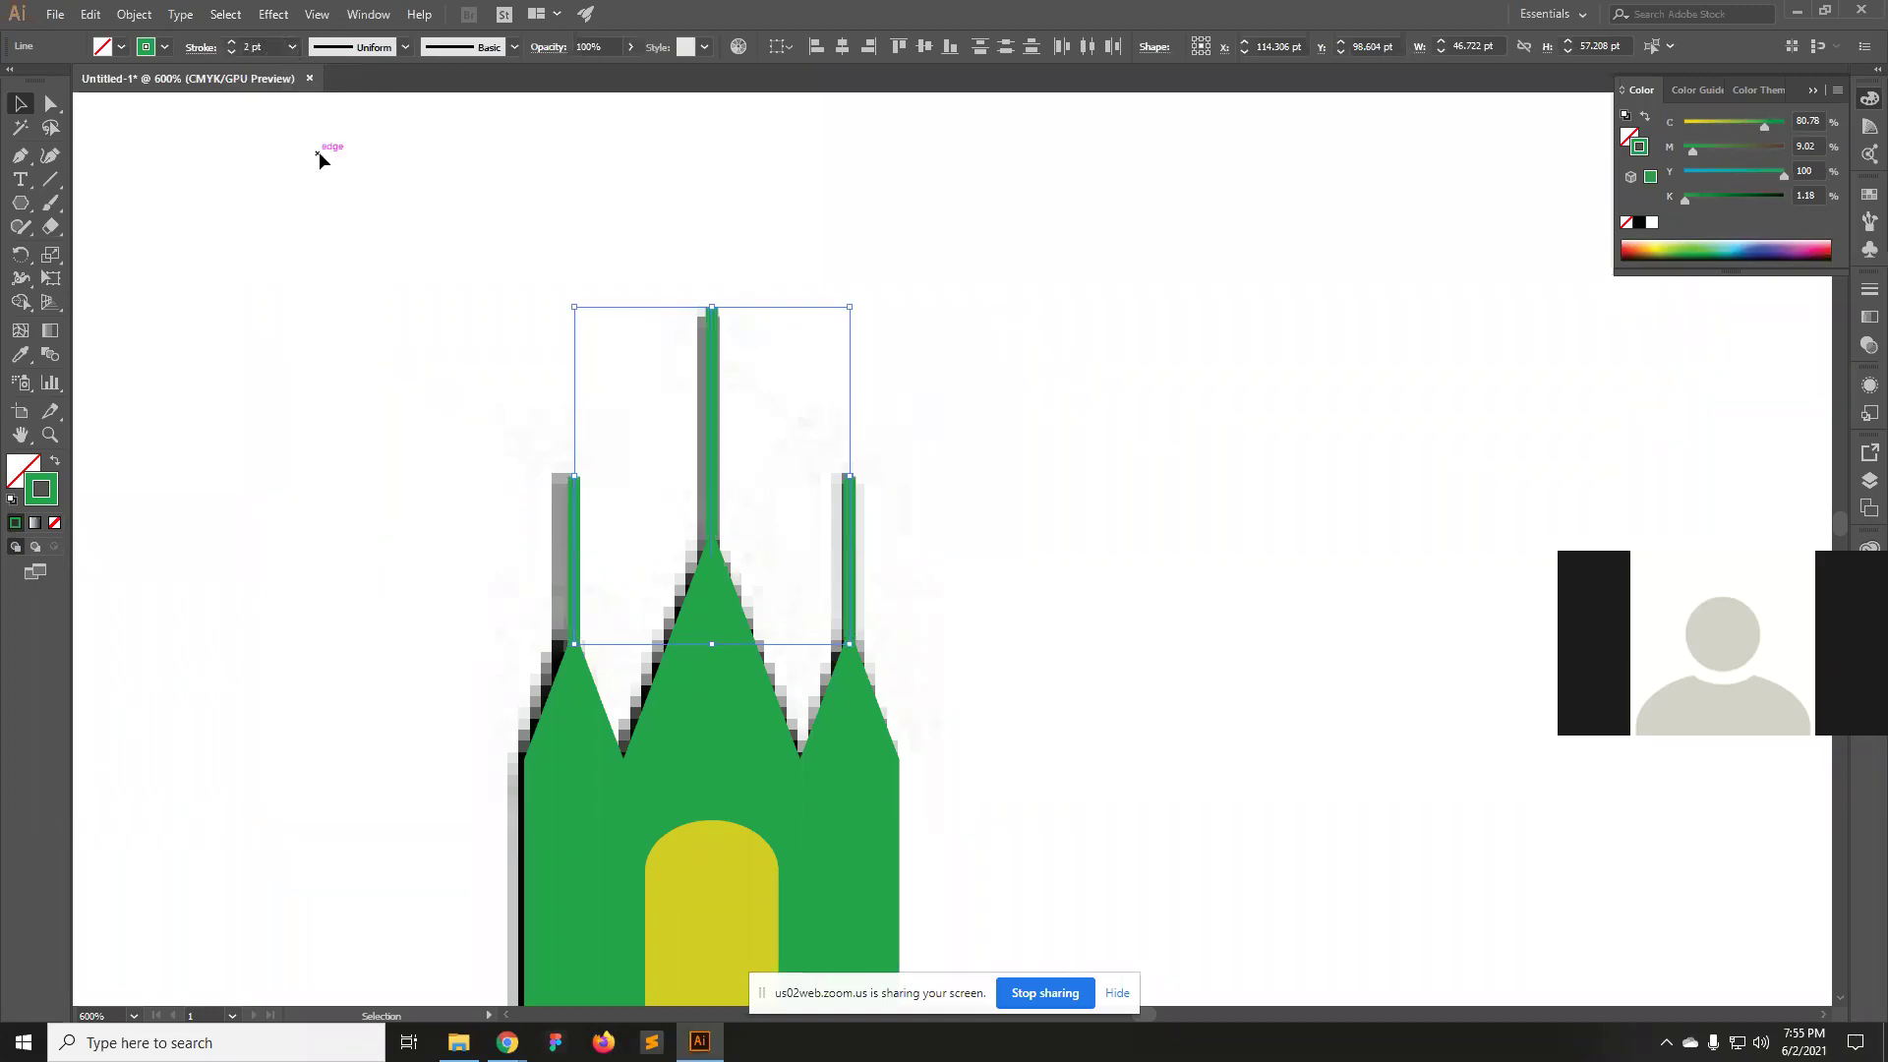
click(261, 48)
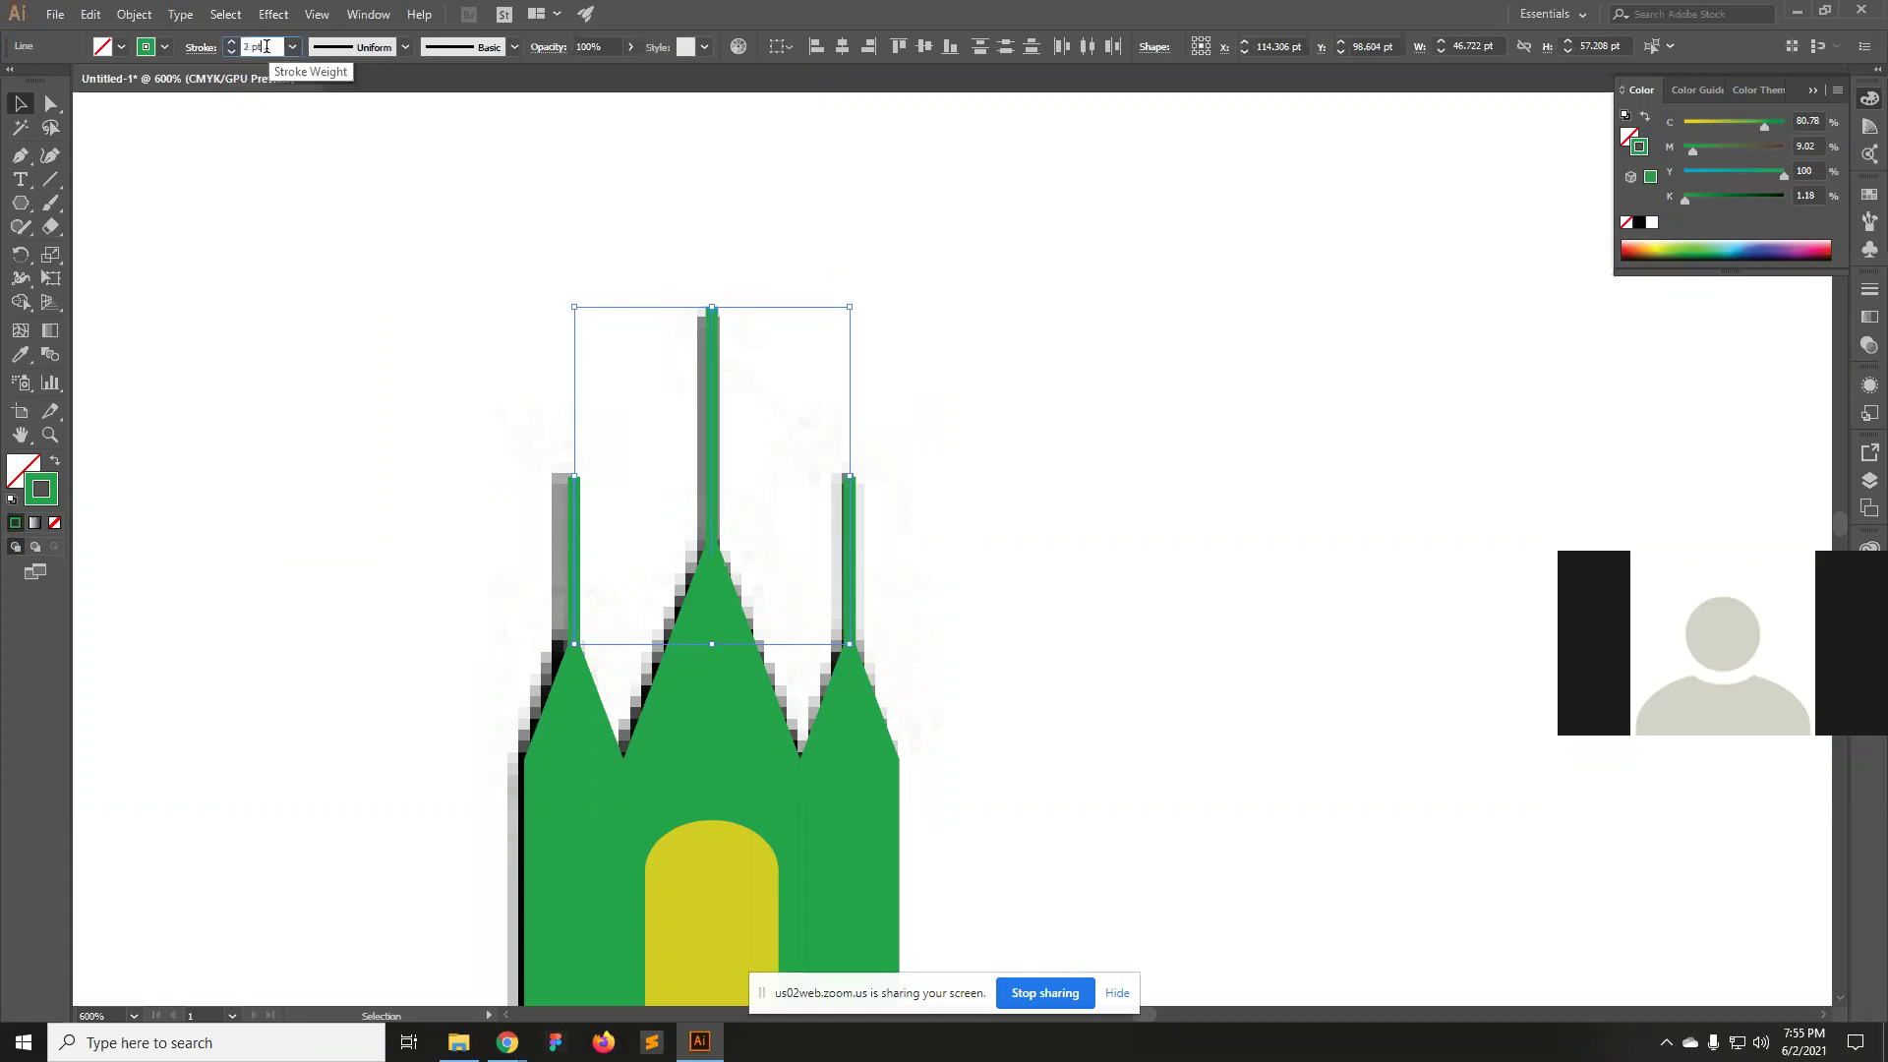
text(1.54)
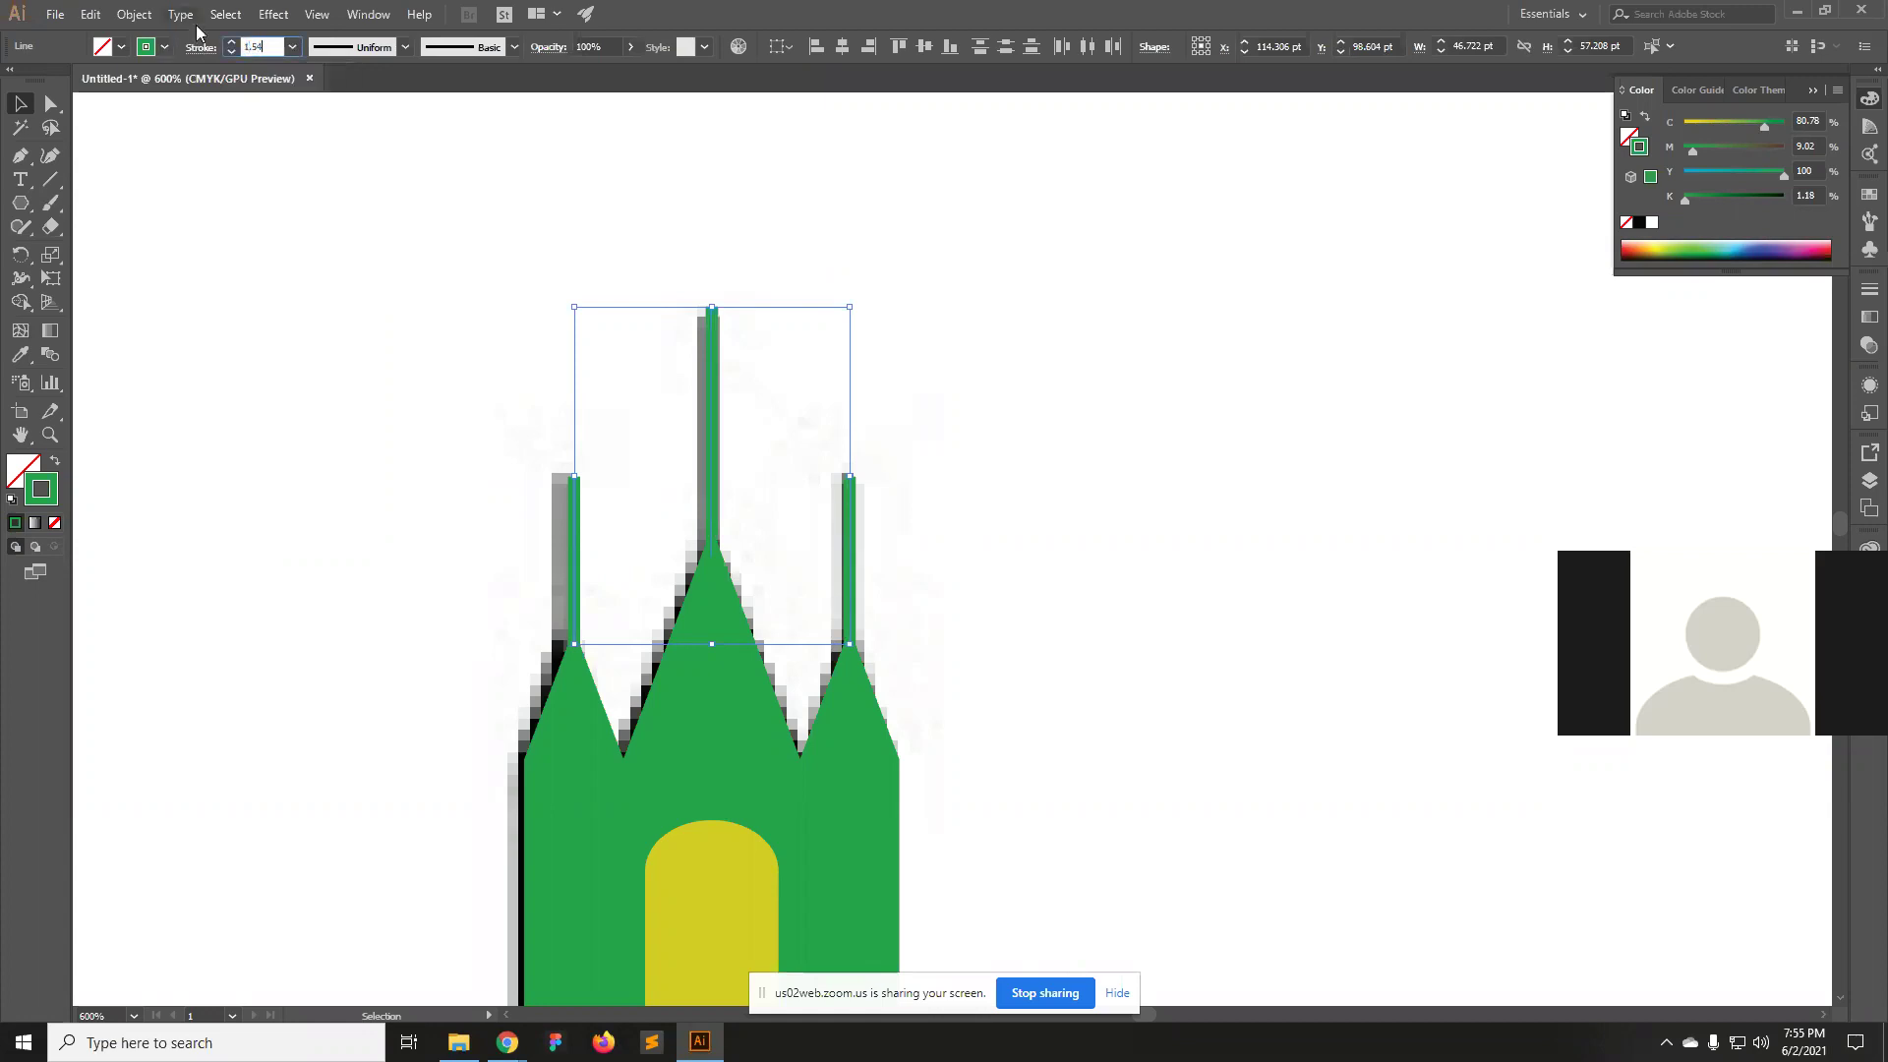
key(Return)
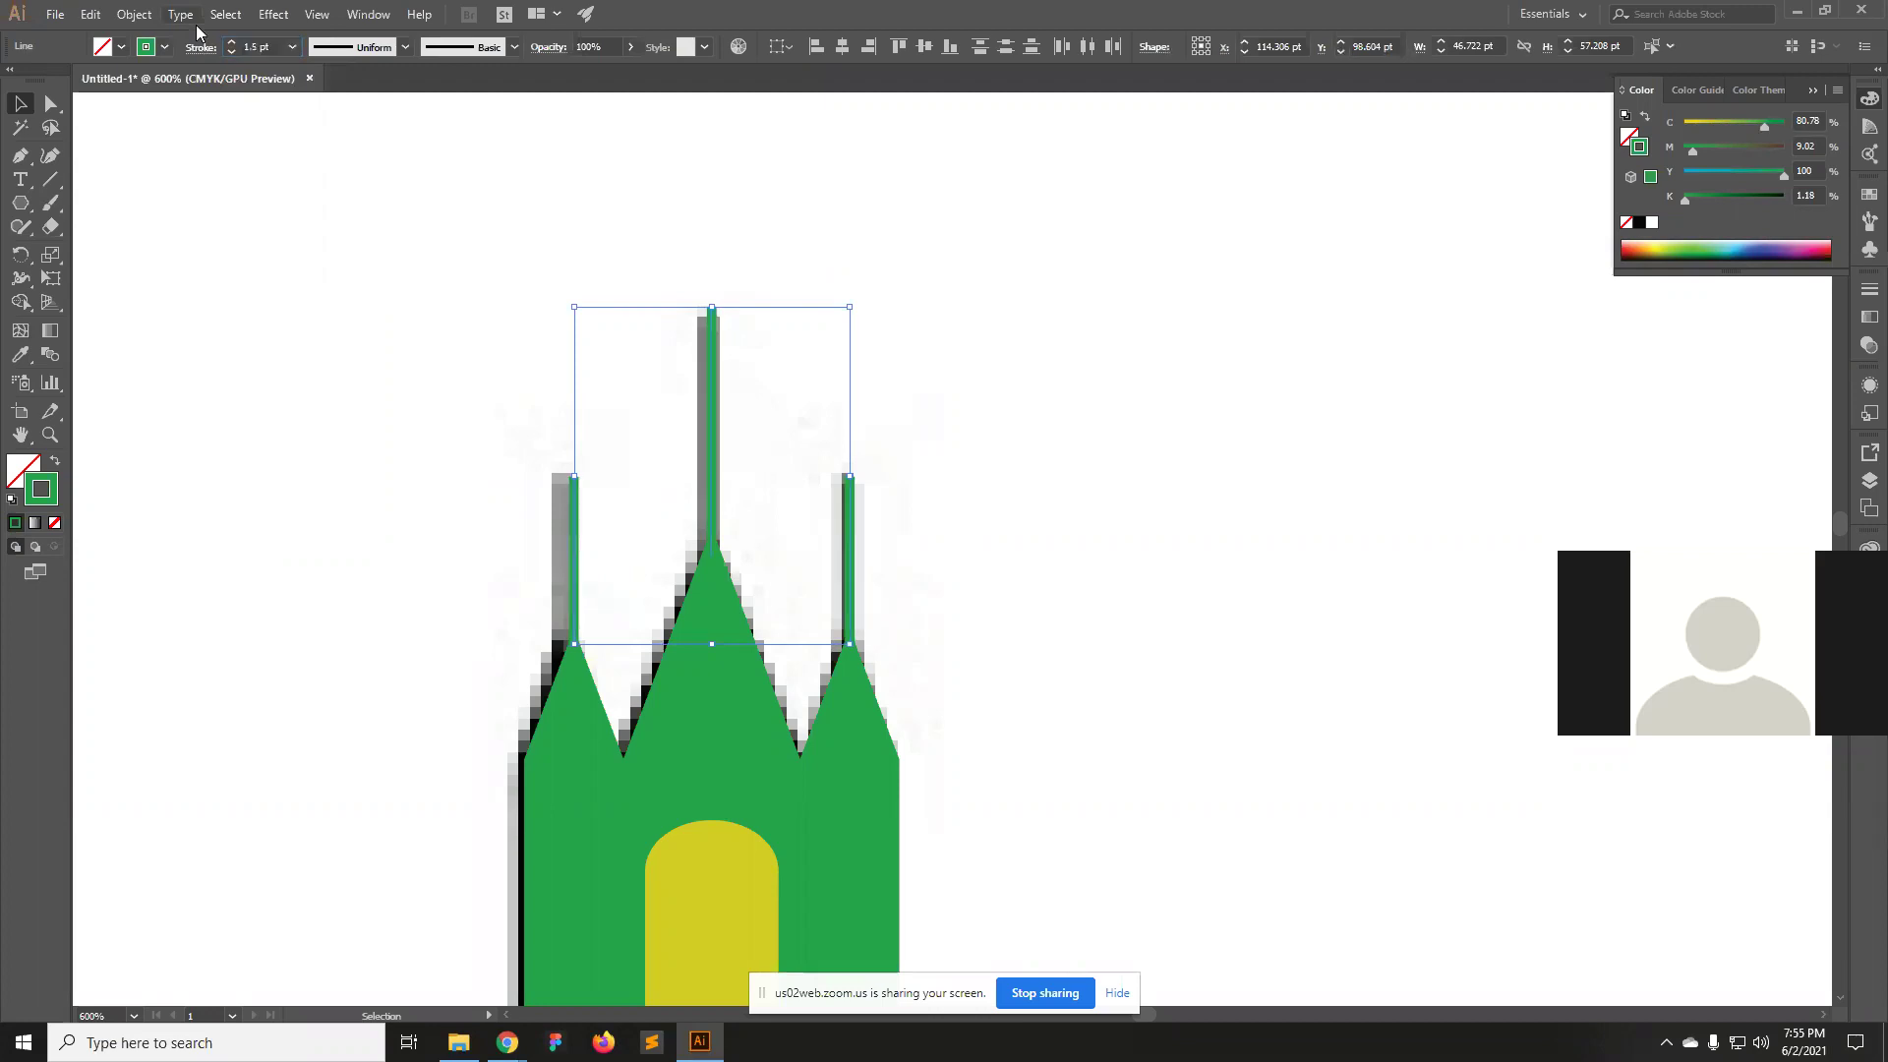
click(1054, 576)
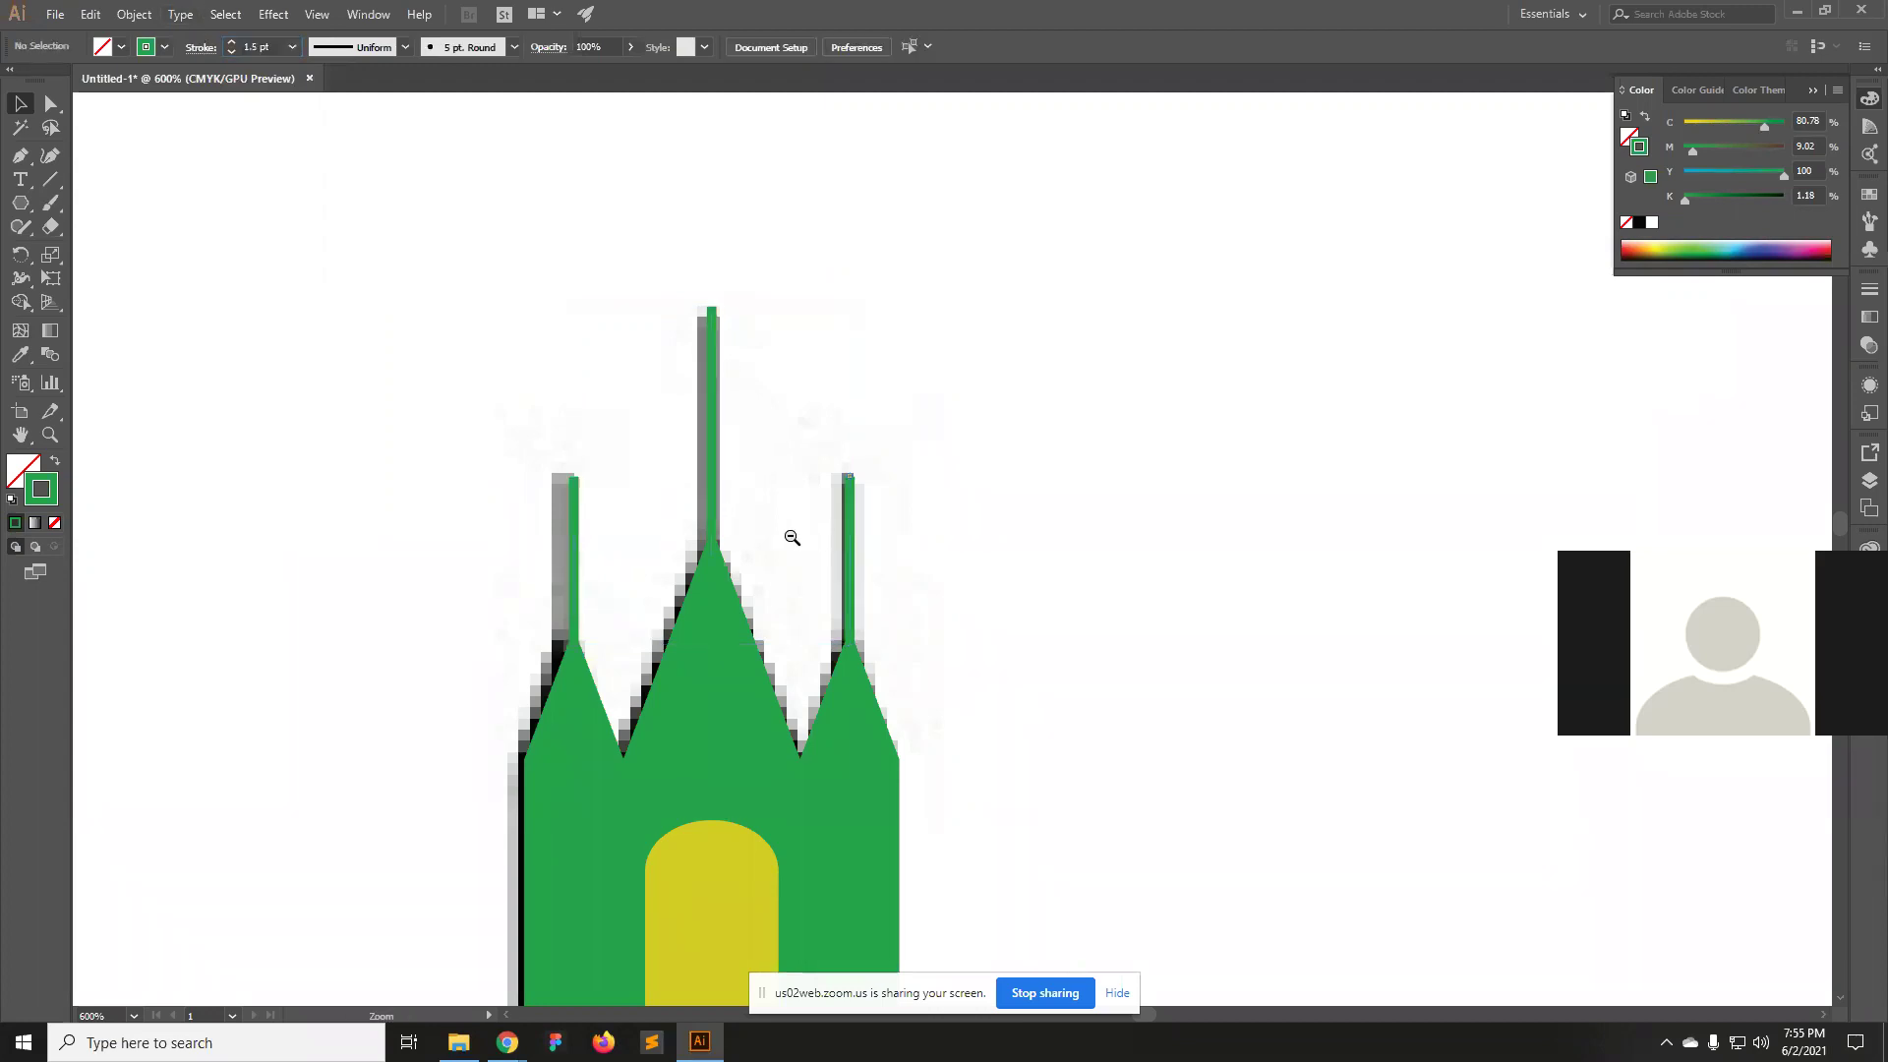
Examine the whole green tower against the bridge image and review the available basic shape tools.
ctrl+alt+click(788, 535)
ctrl+alt+click(856, 586)
double_click(999, 645)
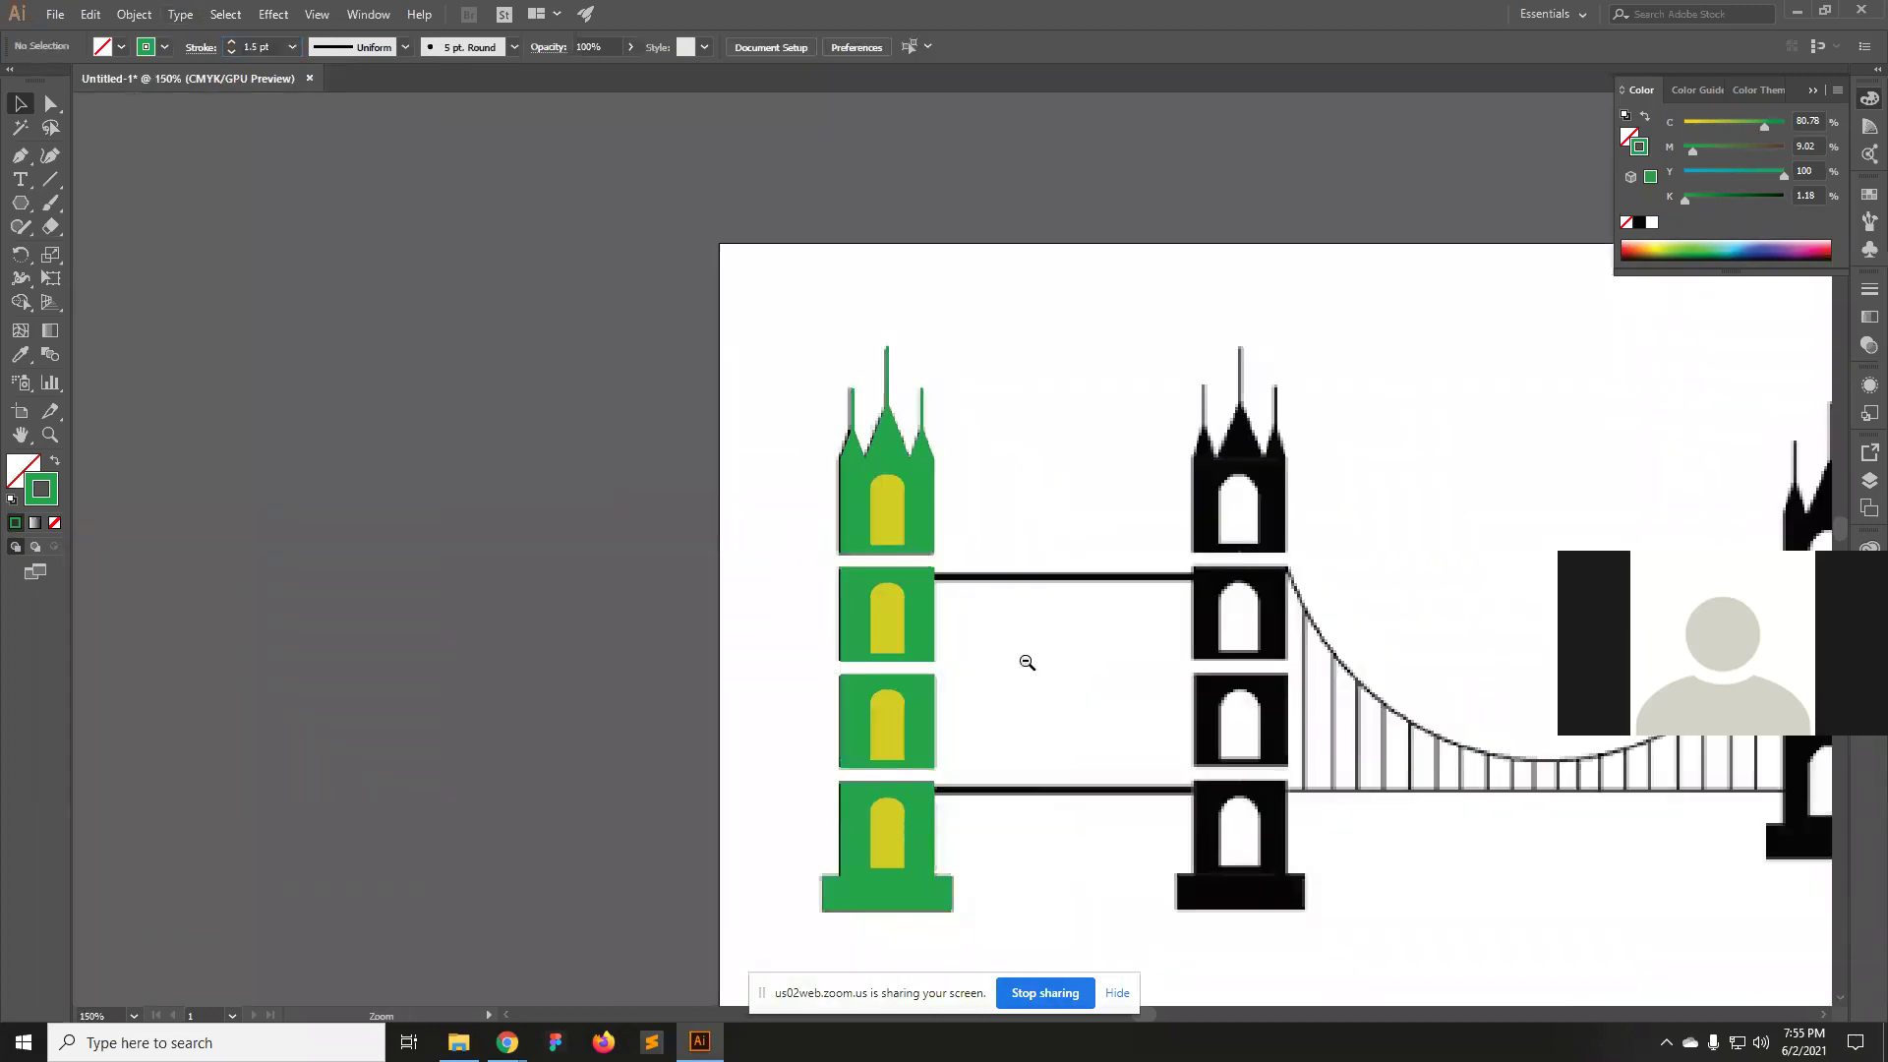
drag(984, 609, 678, 521)
drag(442, 243, 702, 865)
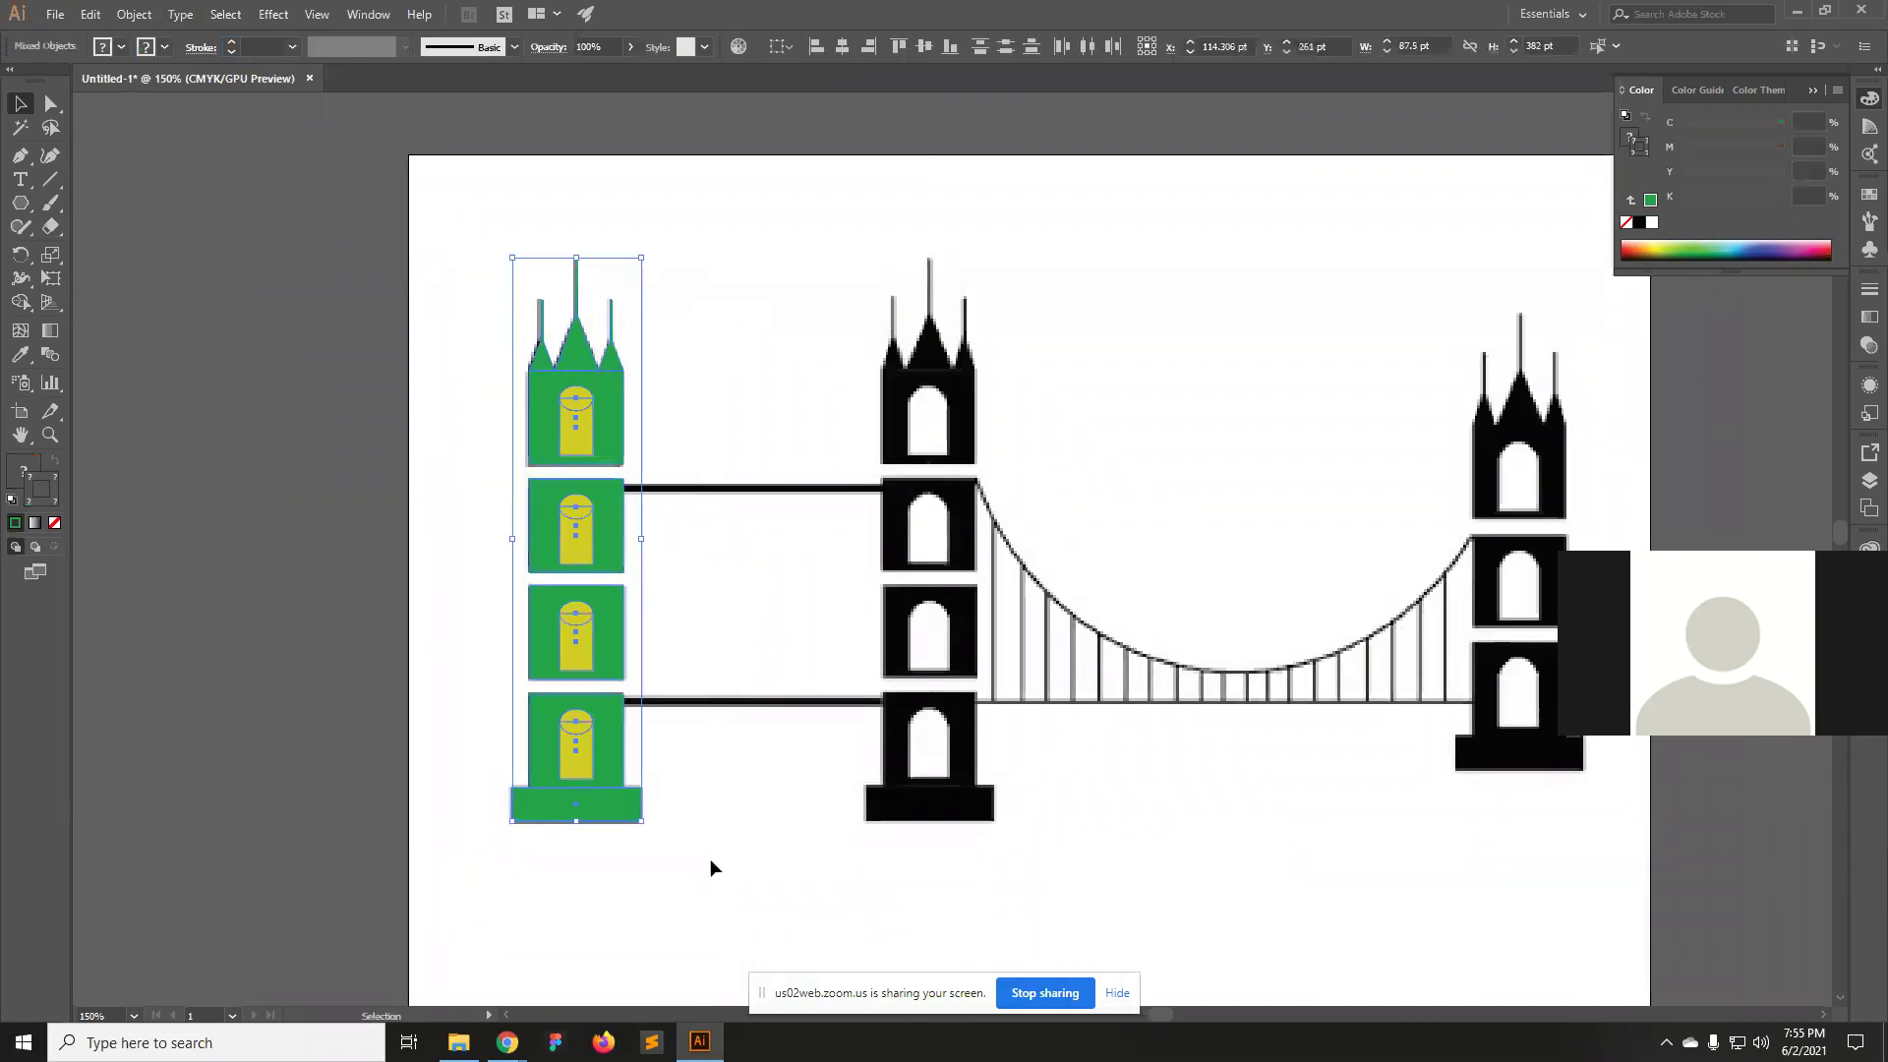
click(711, 862)
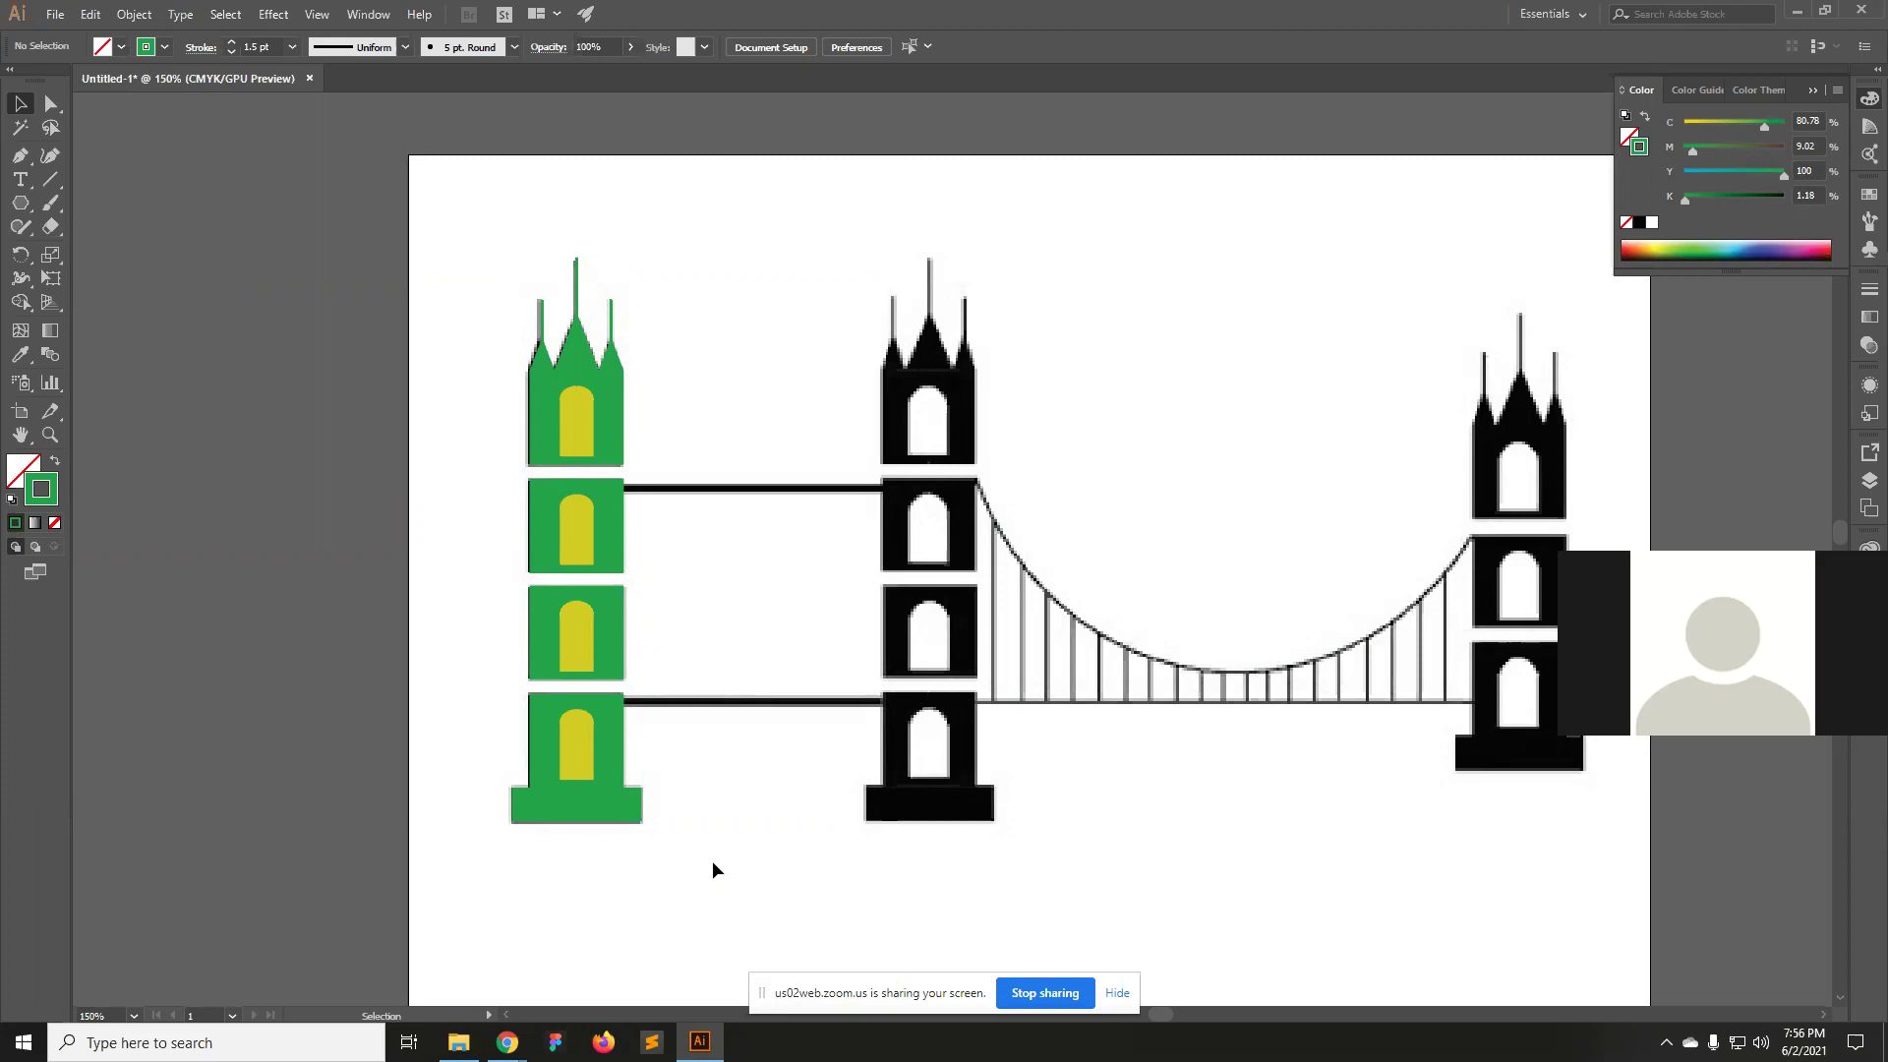
click(21, 202)
click(108, 202)
click(23, 205)
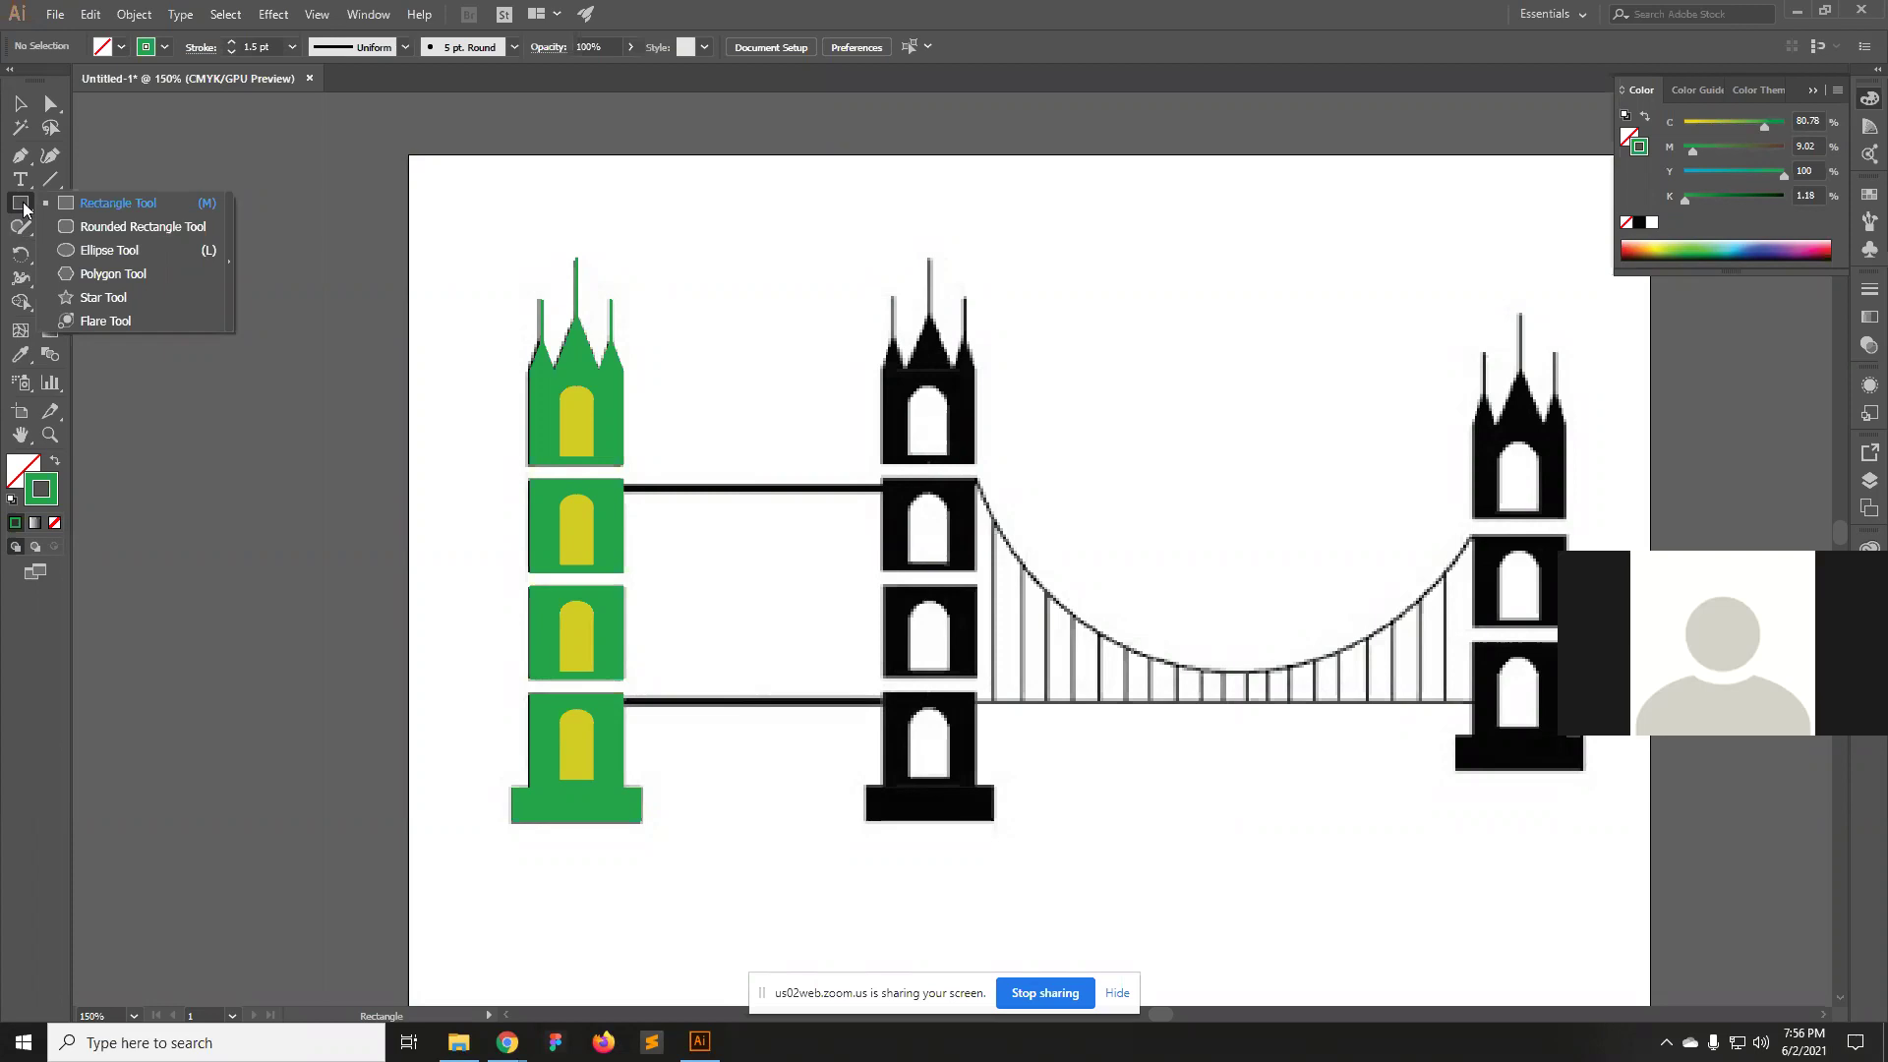
click(148, 263)
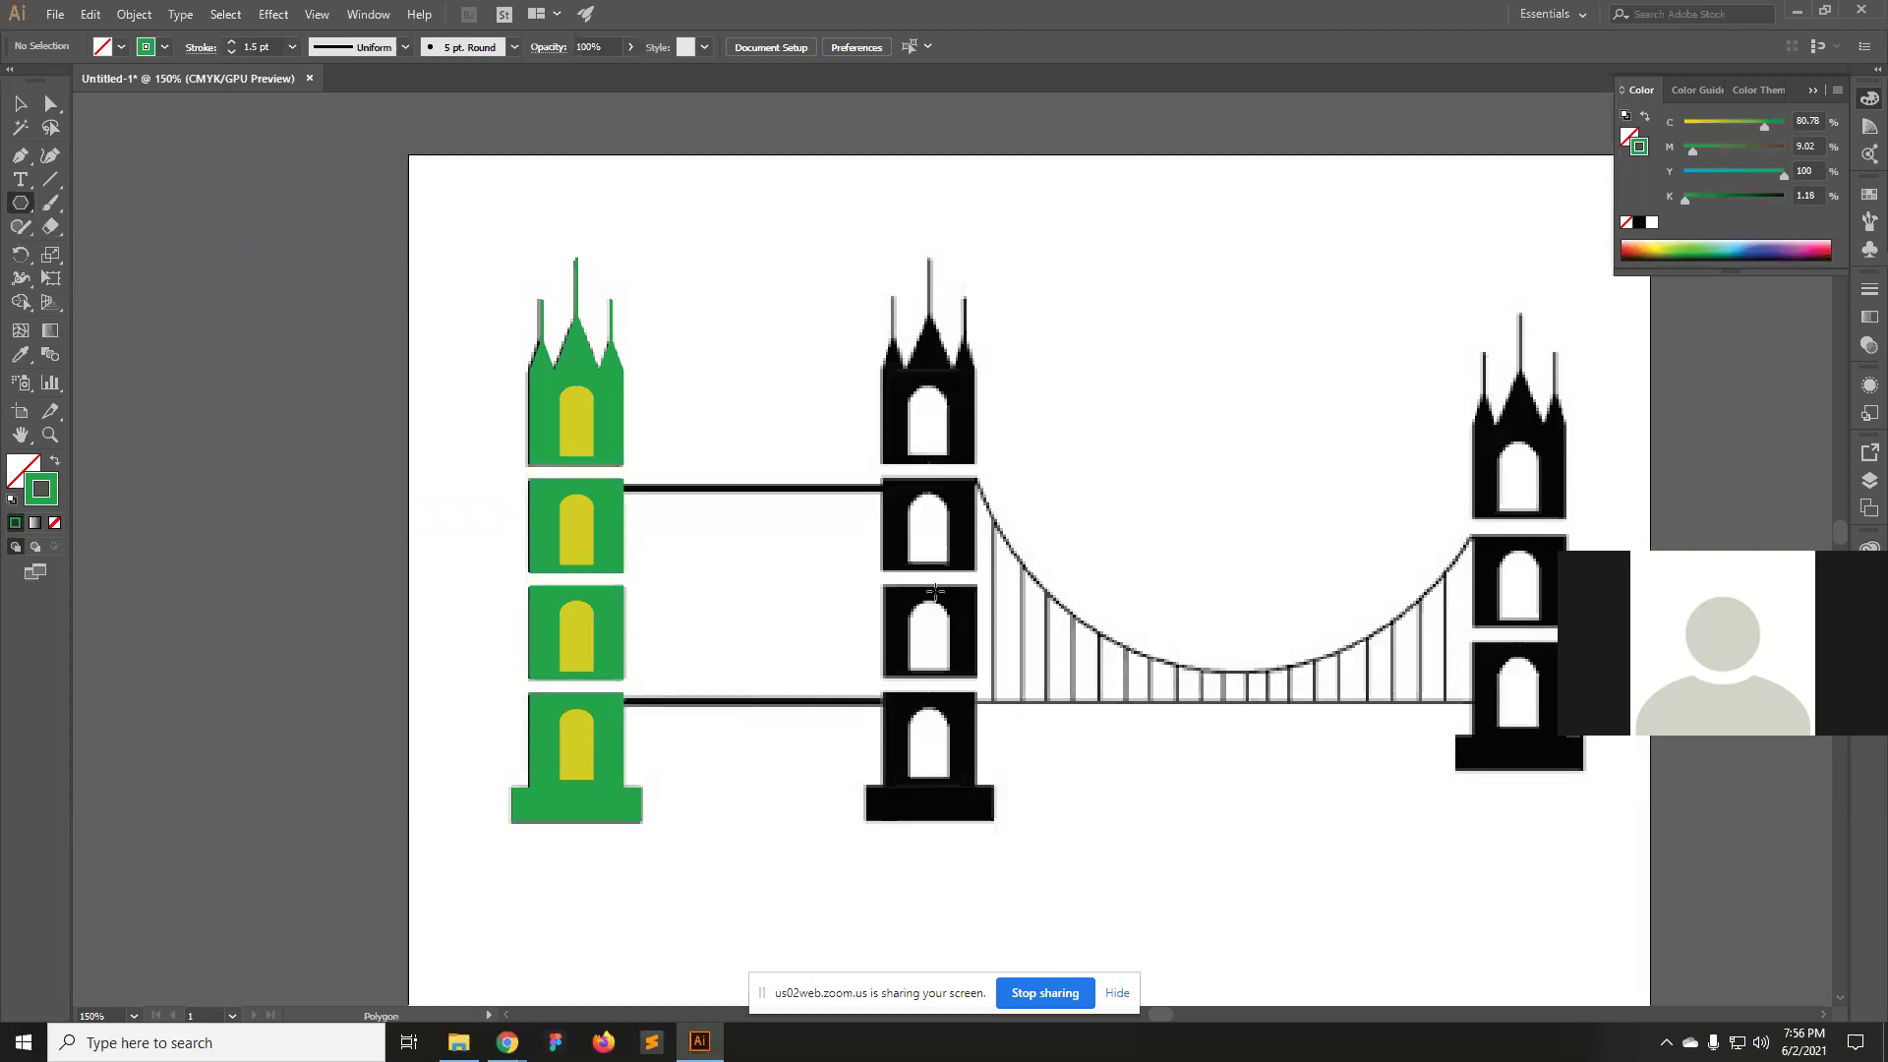
Select every shape of the green tower and place a duplicate over the second black tower.
key(v)
drag(441, 214, 708, 887)
drag(468, 230, 742, 871)
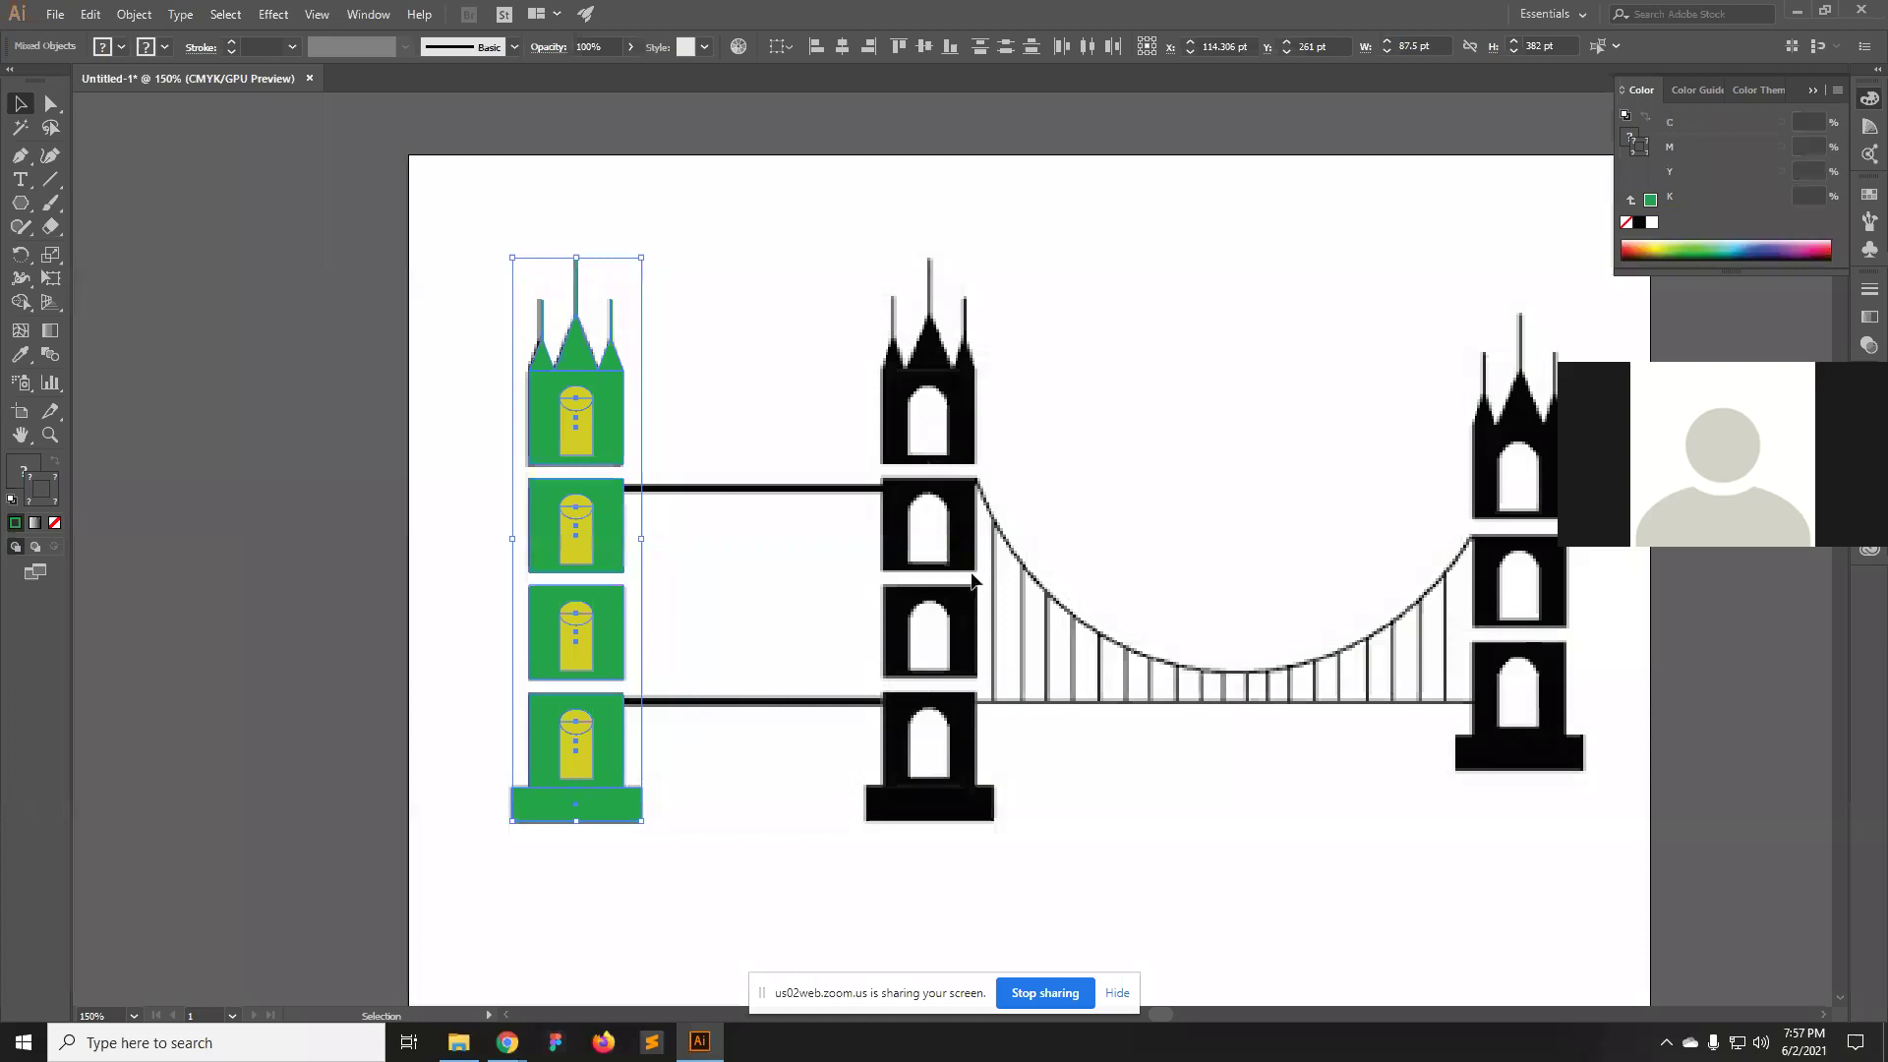
drag(622, 626, 987, 674)
click(1194, 819)
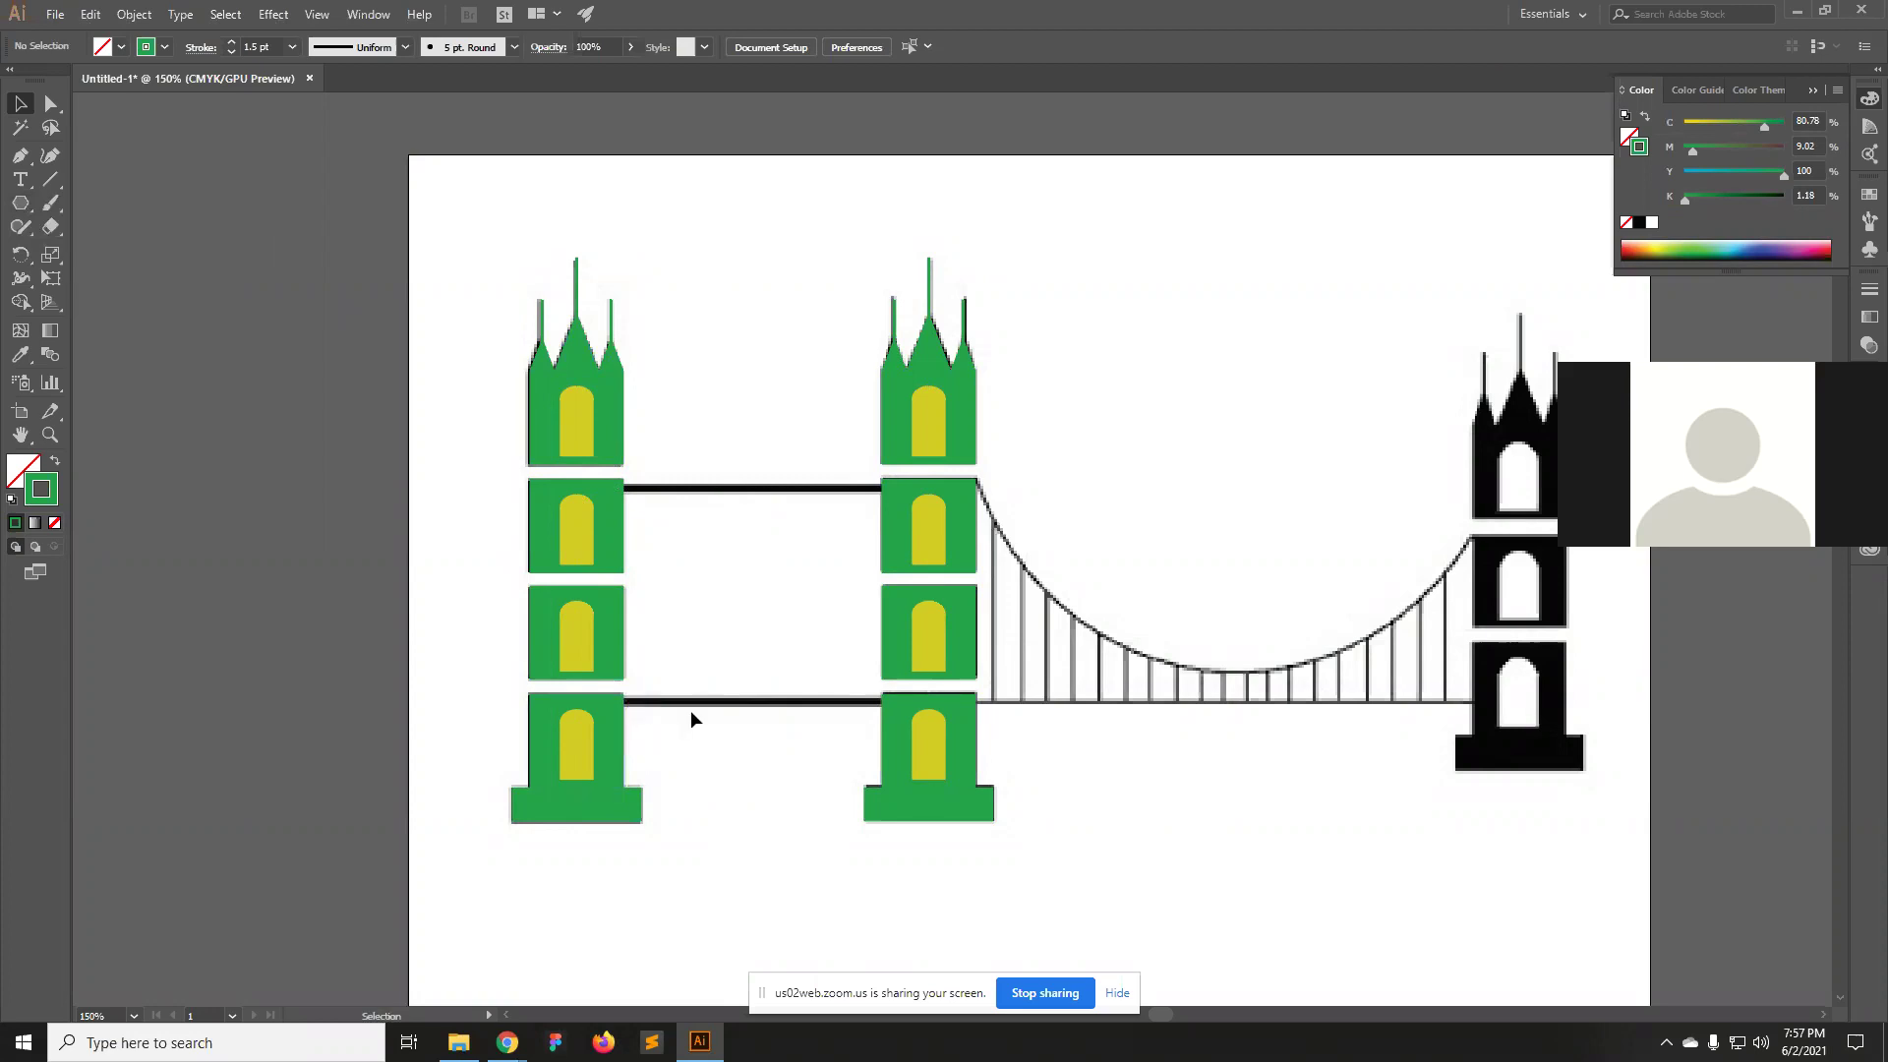
Draw a rectangle about 184 by 10 pt over the lower beam between the towers, with green fill and no stroke.
drag(20, 202, 87, 203)
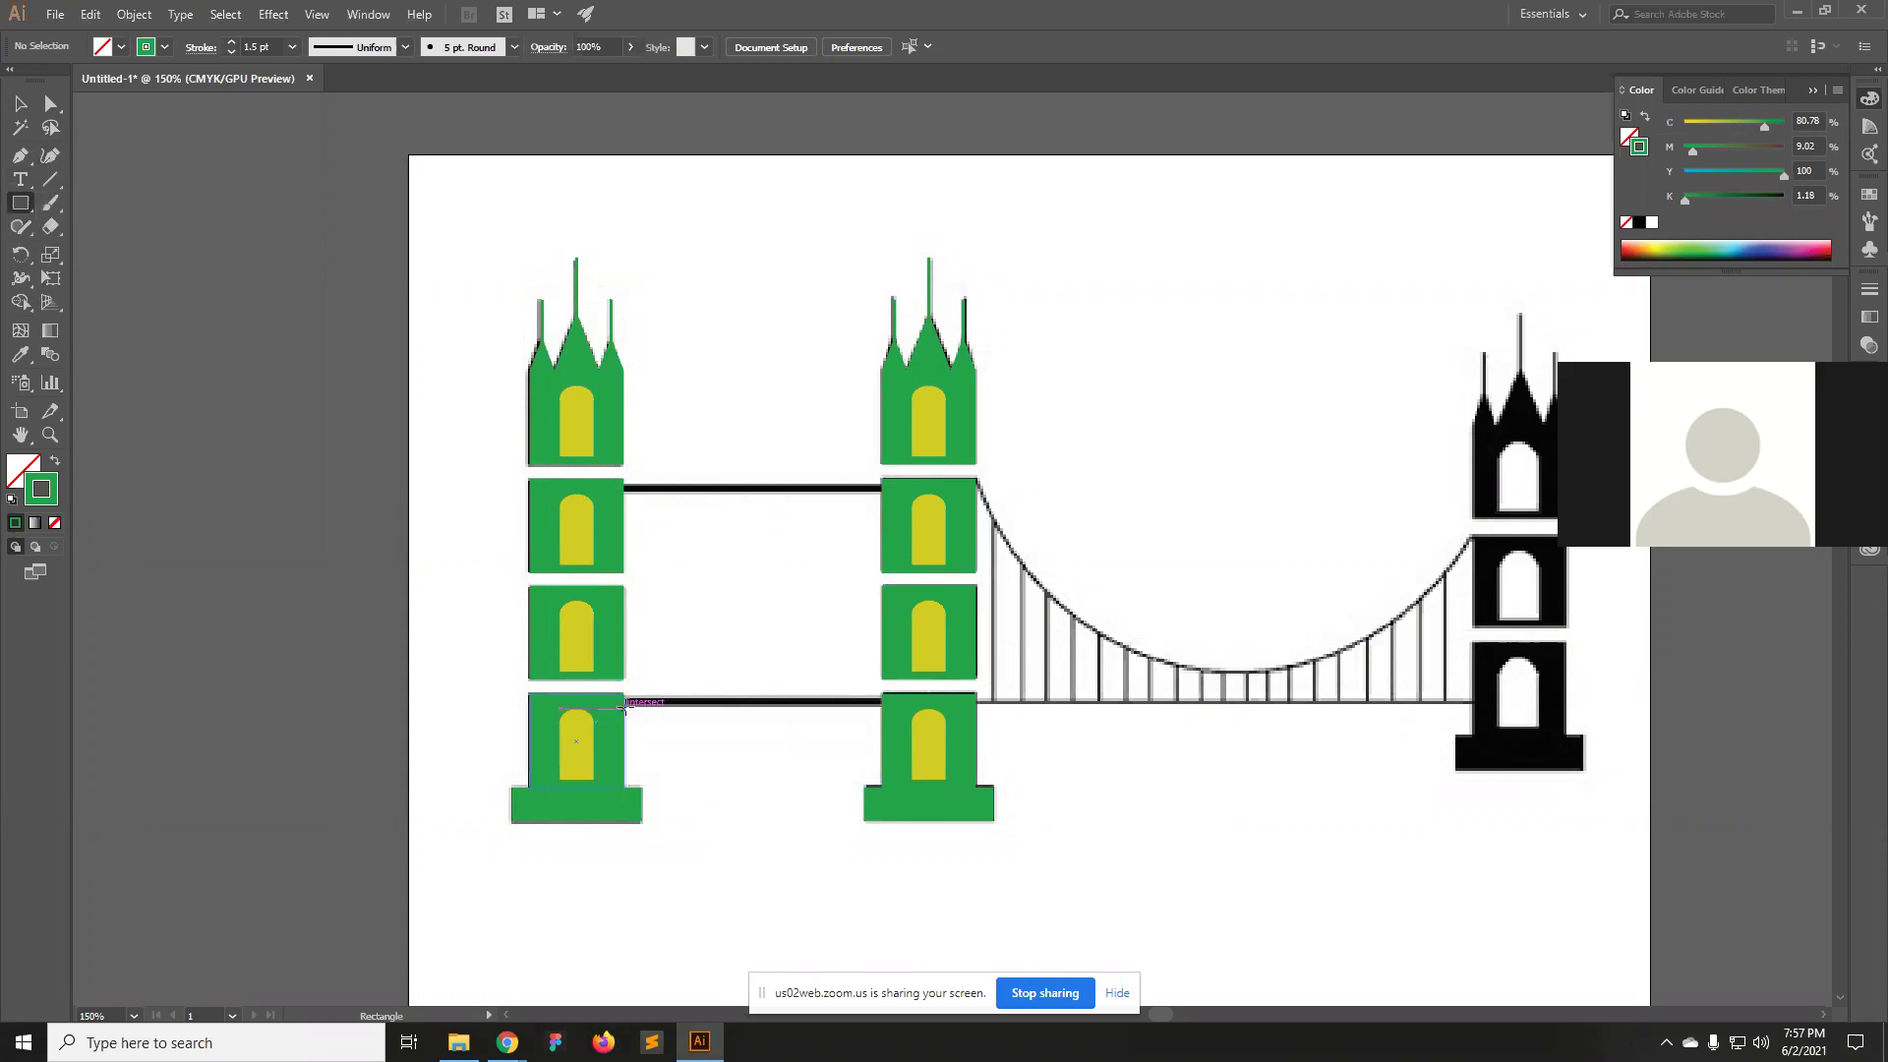
drag(630, 697, 893, 707)
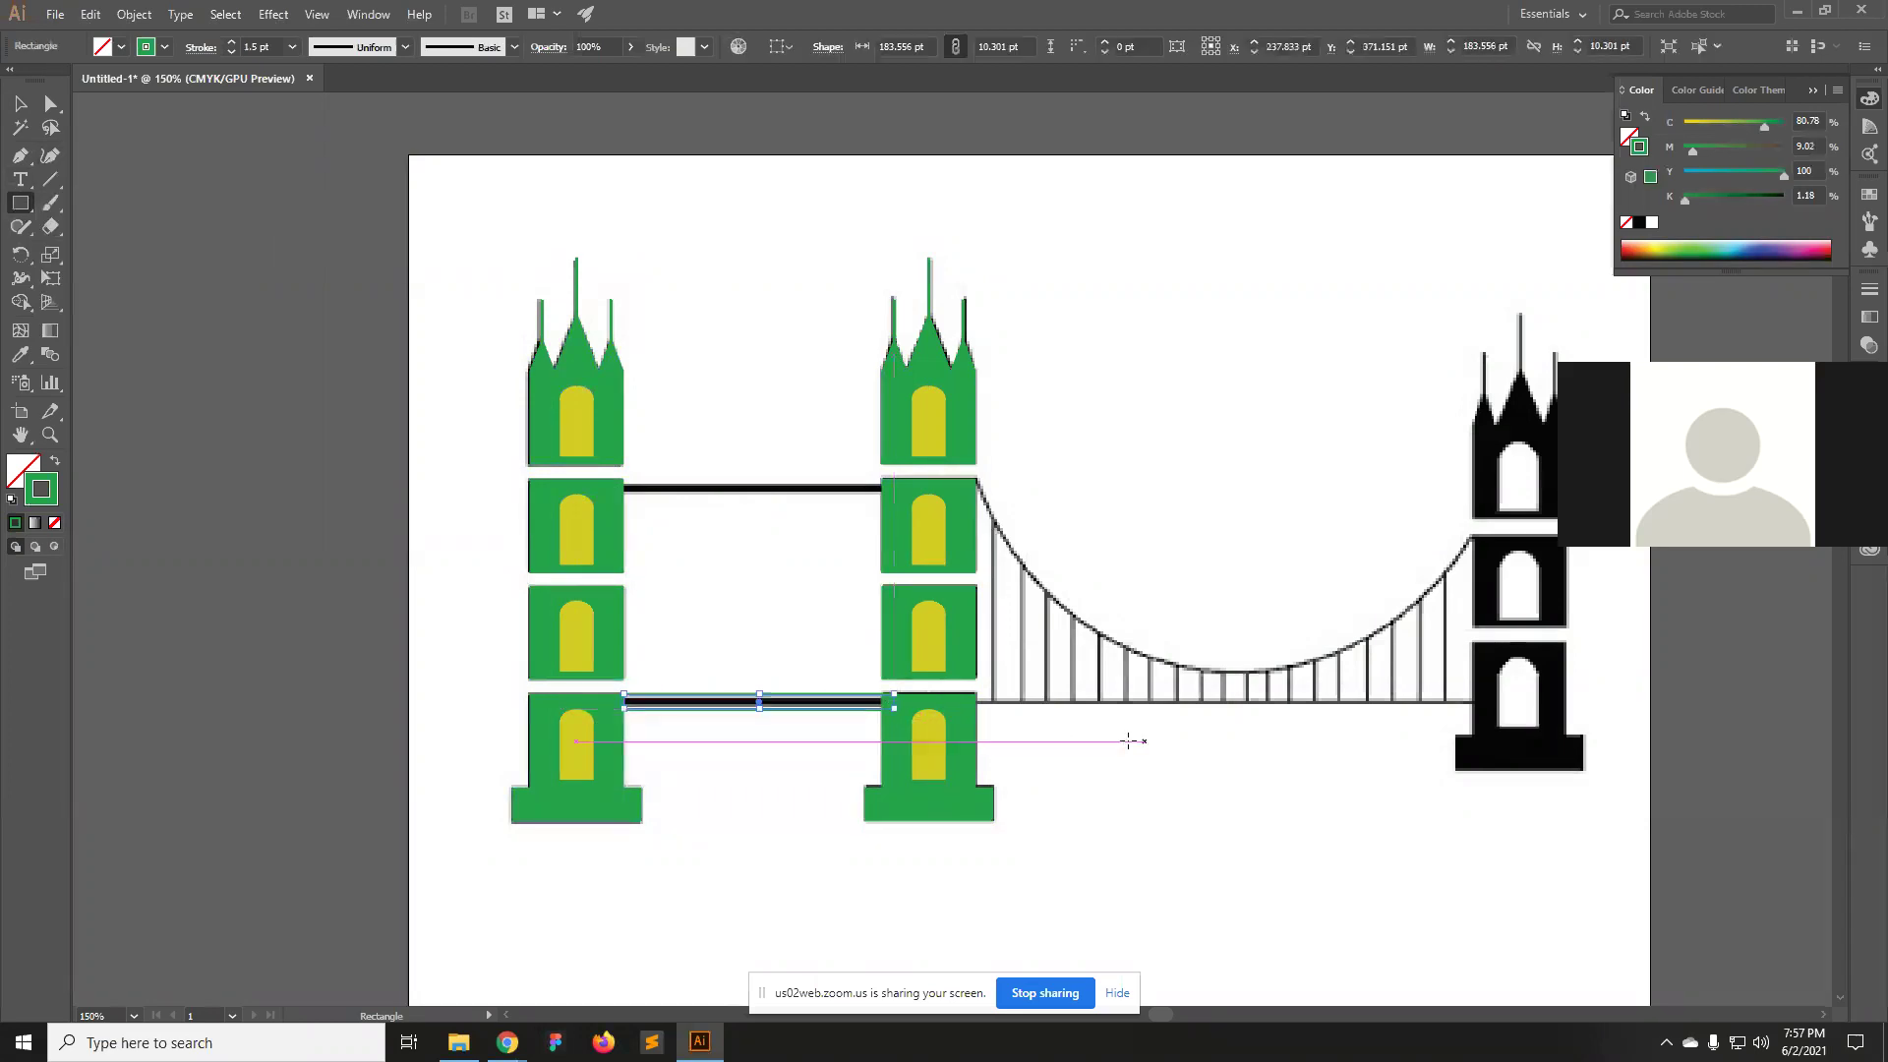
click(56, 460)
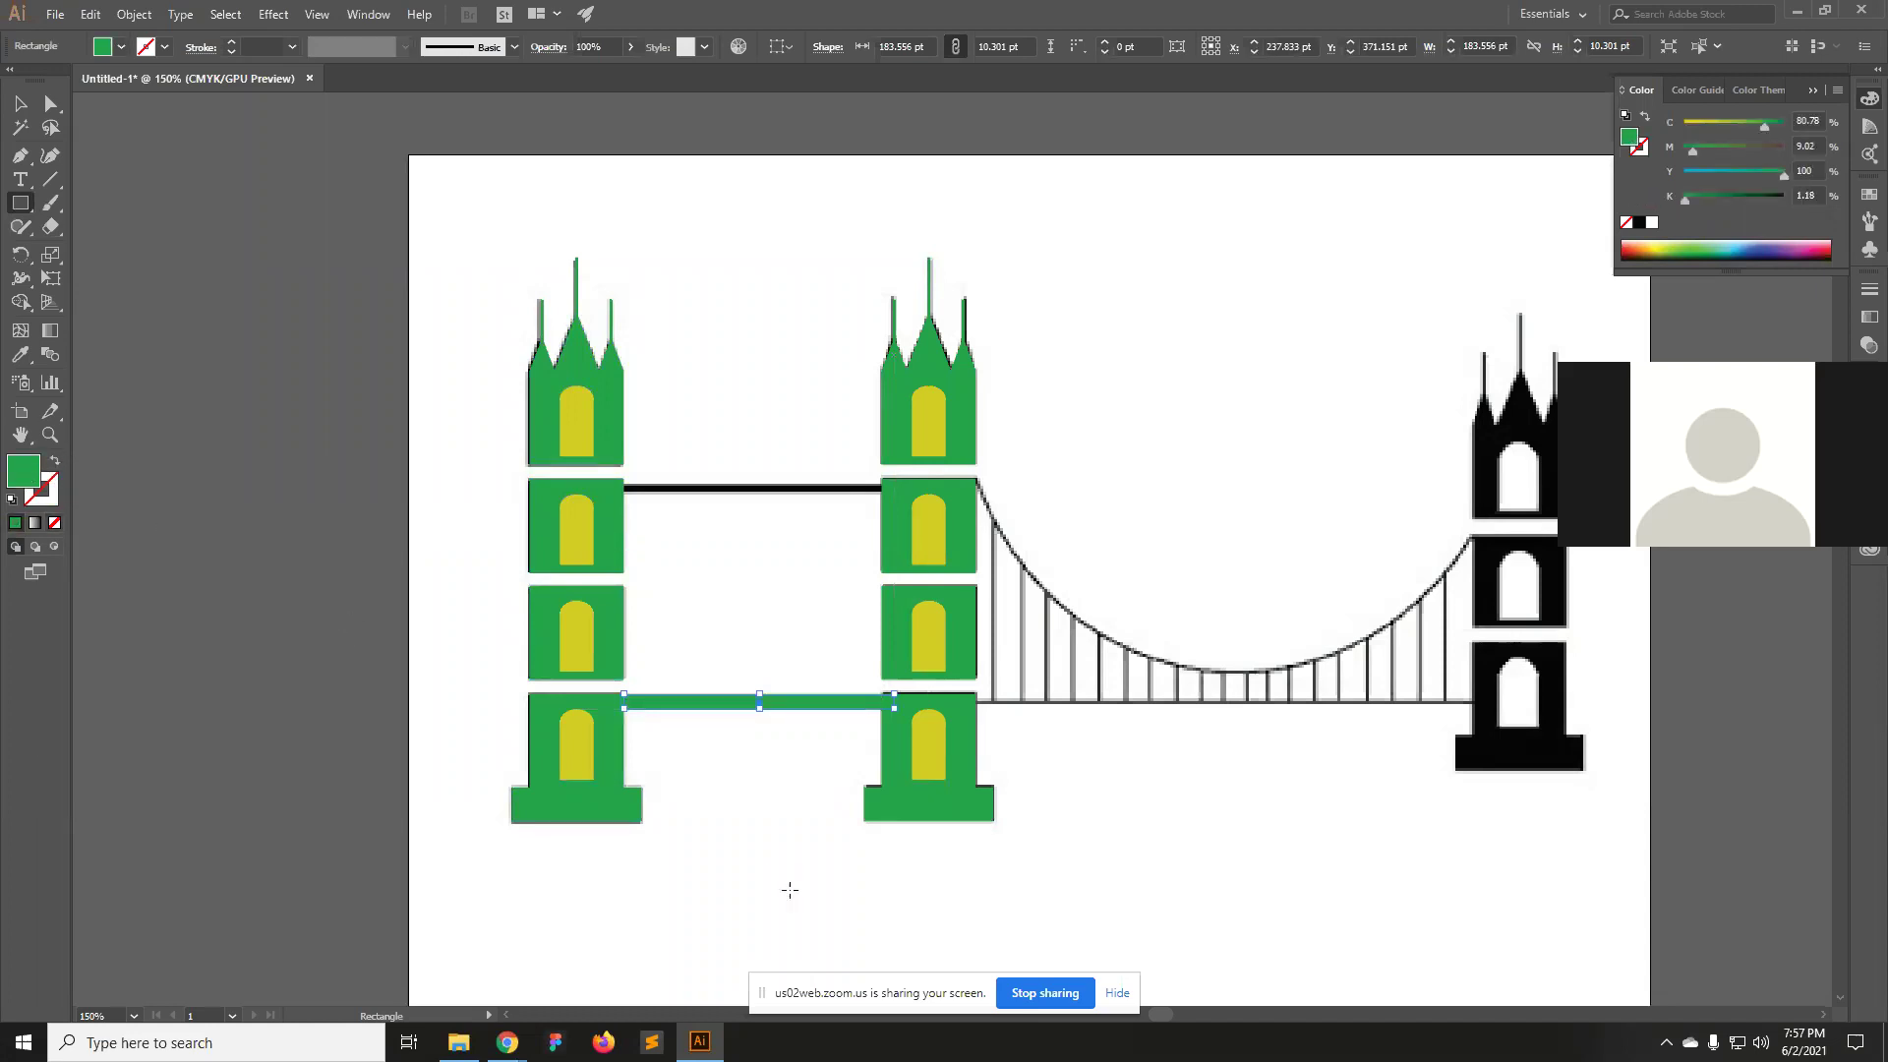
Duplicate the green beam rectangle straight up onto the upper beam between the two towers.
key(v)
click(675, 867)
drag(716, 703, 717, 493)
click(702, 799)
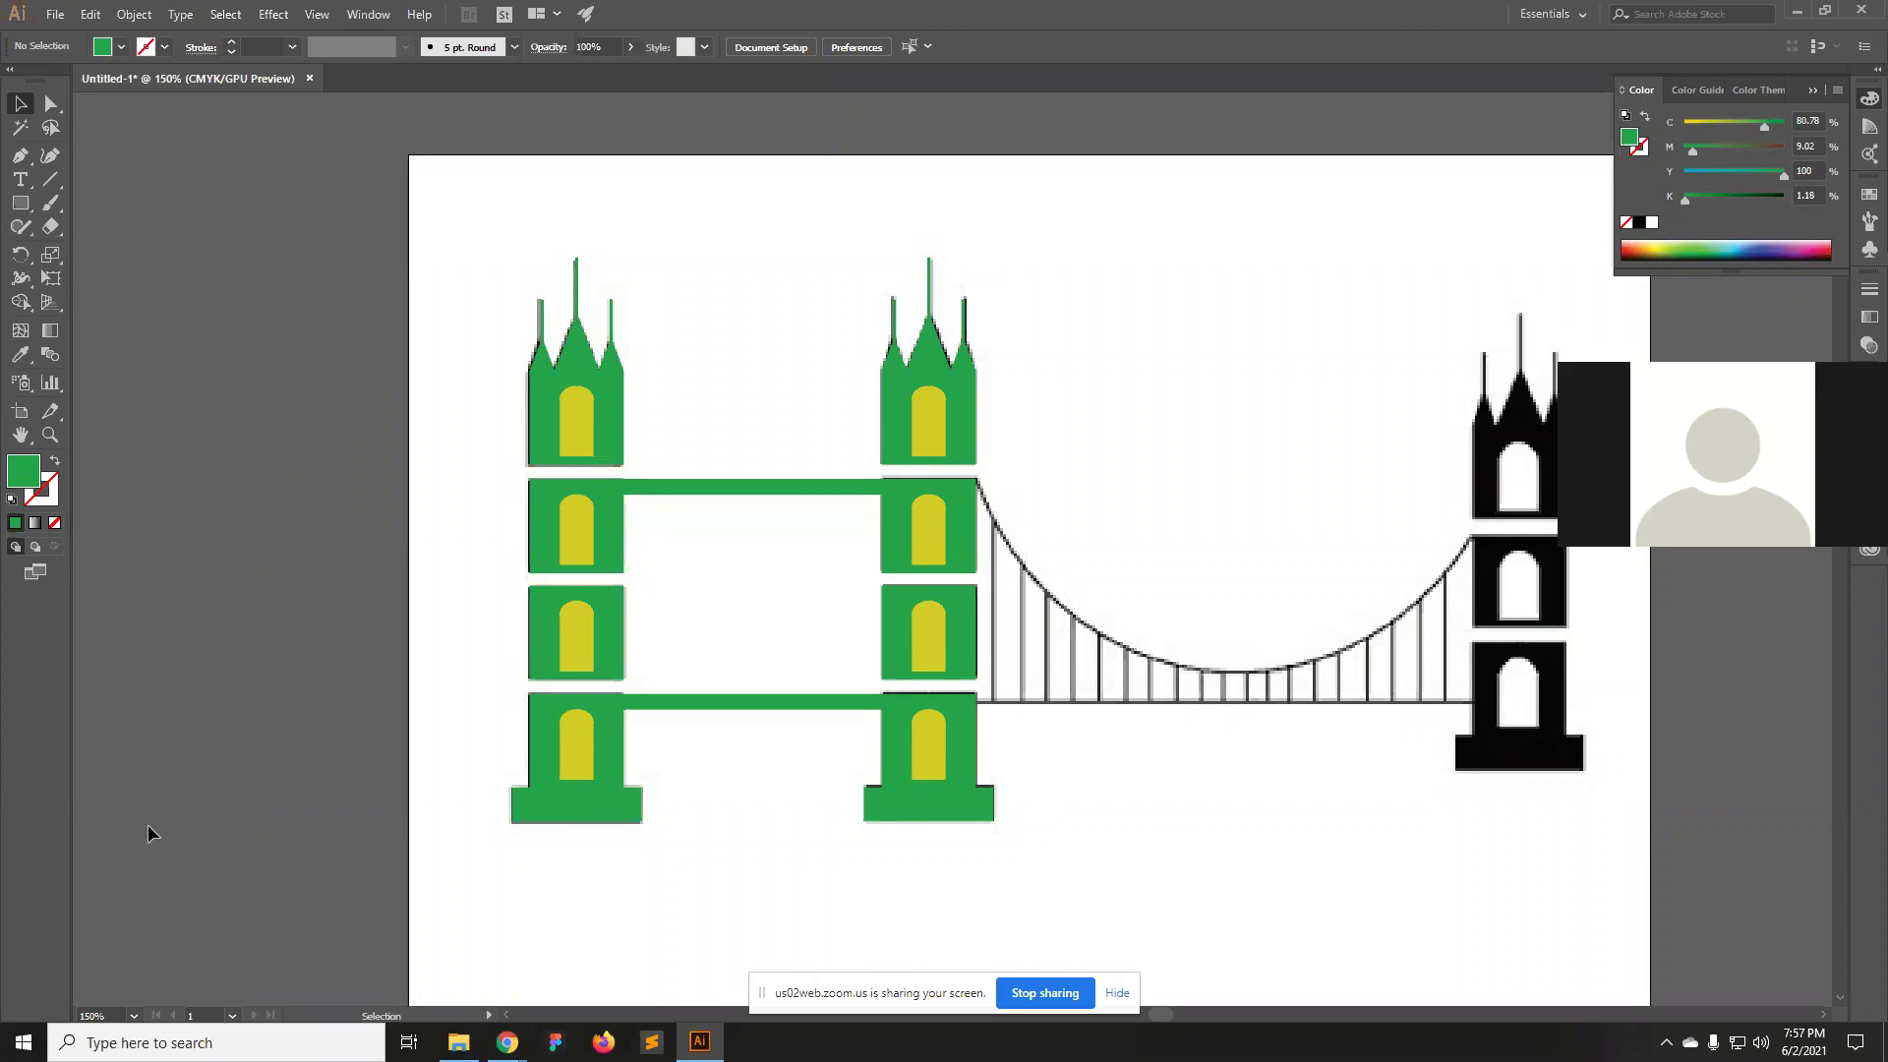
Select the second tower without the two beams and place a duplicate over the rightmost tower, matching its base.
drag(1074, 857, 883, 256)
key(space)
drag(1004, 440, 773, 472)
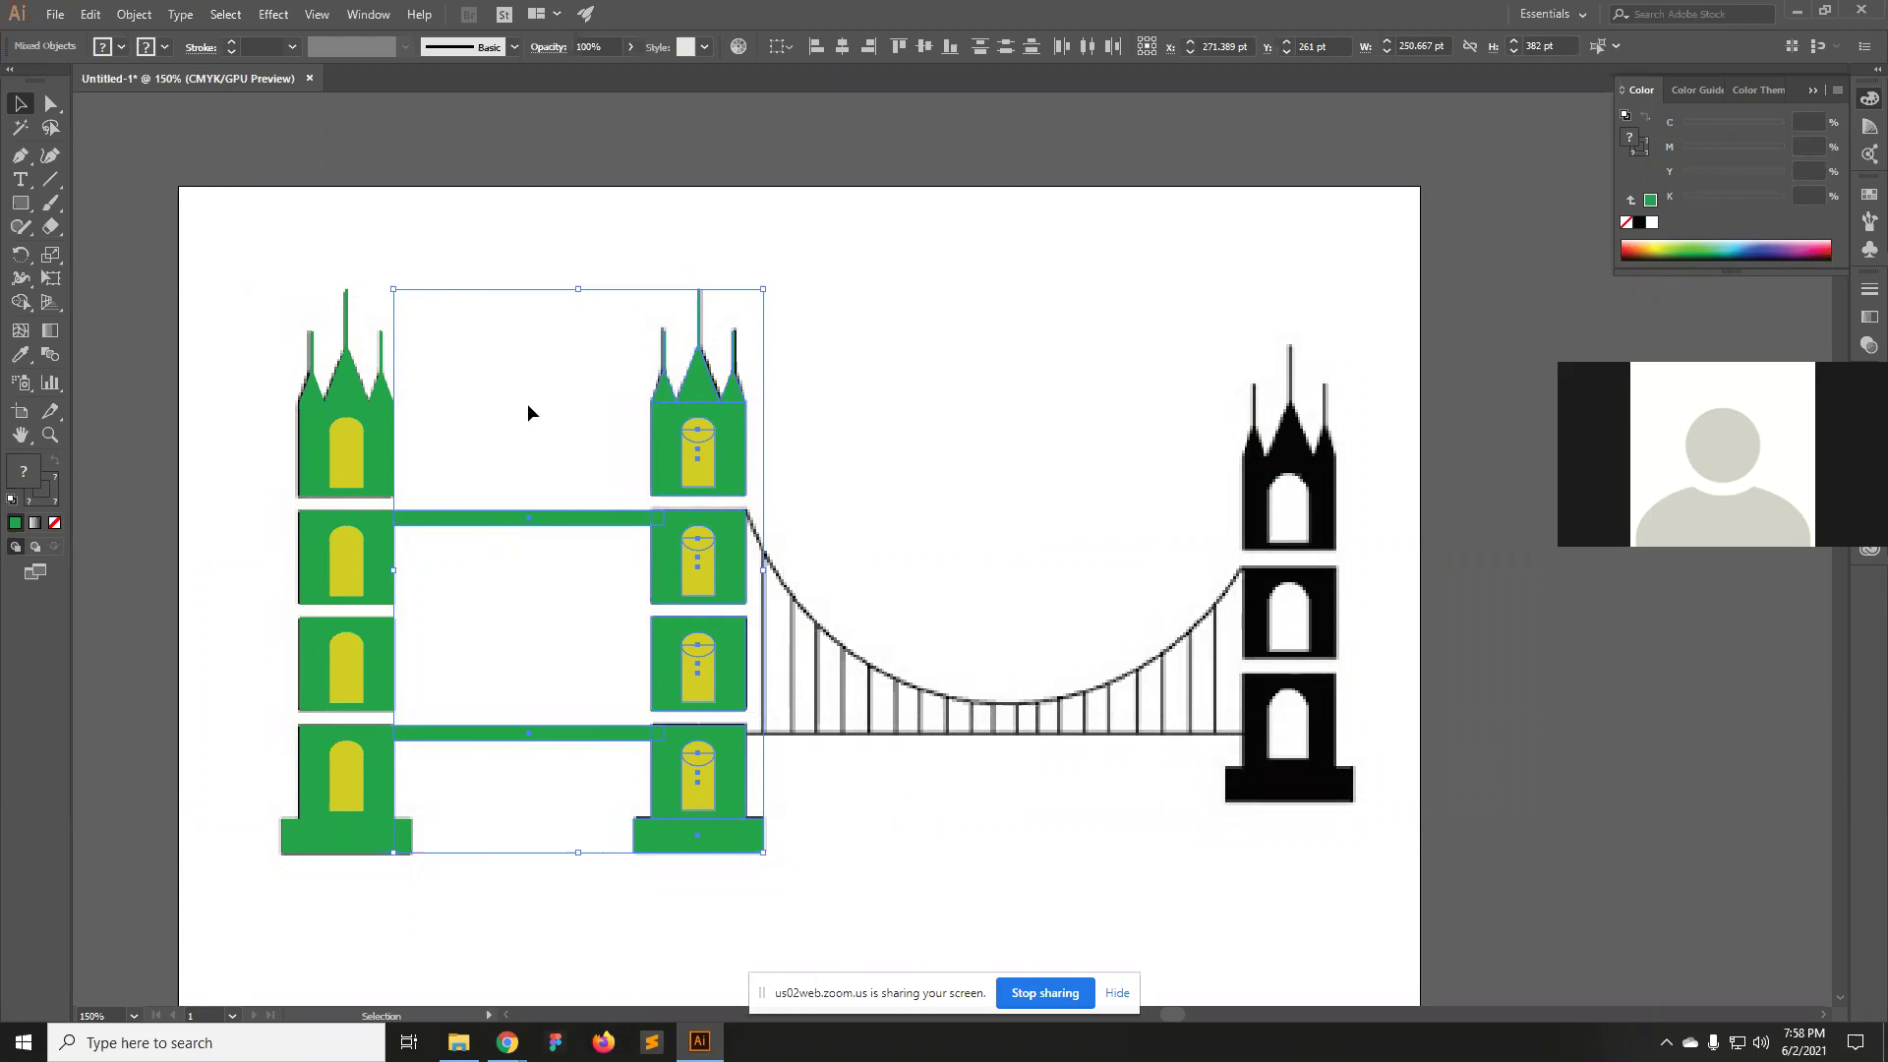
key(shift)
shift+click(512, 518)
shift+click(510, 736)
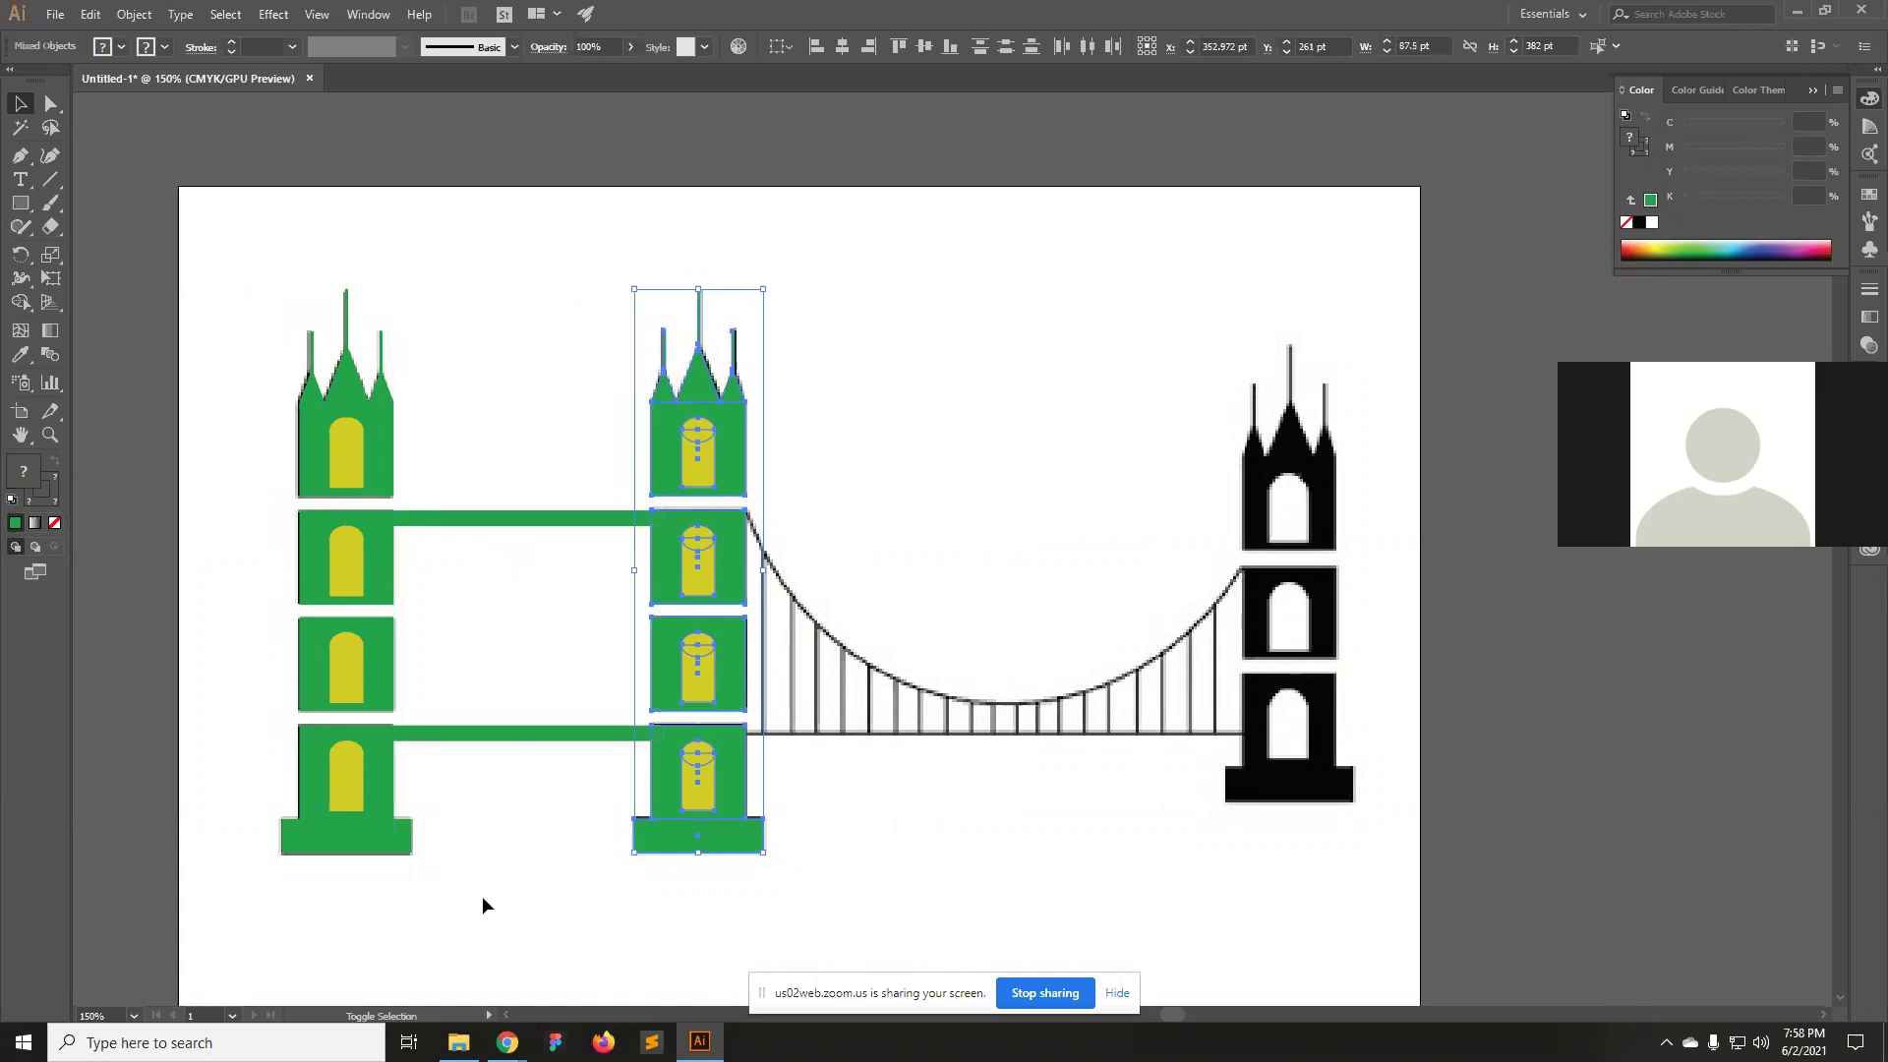
drag(451, 345, 468, 881)
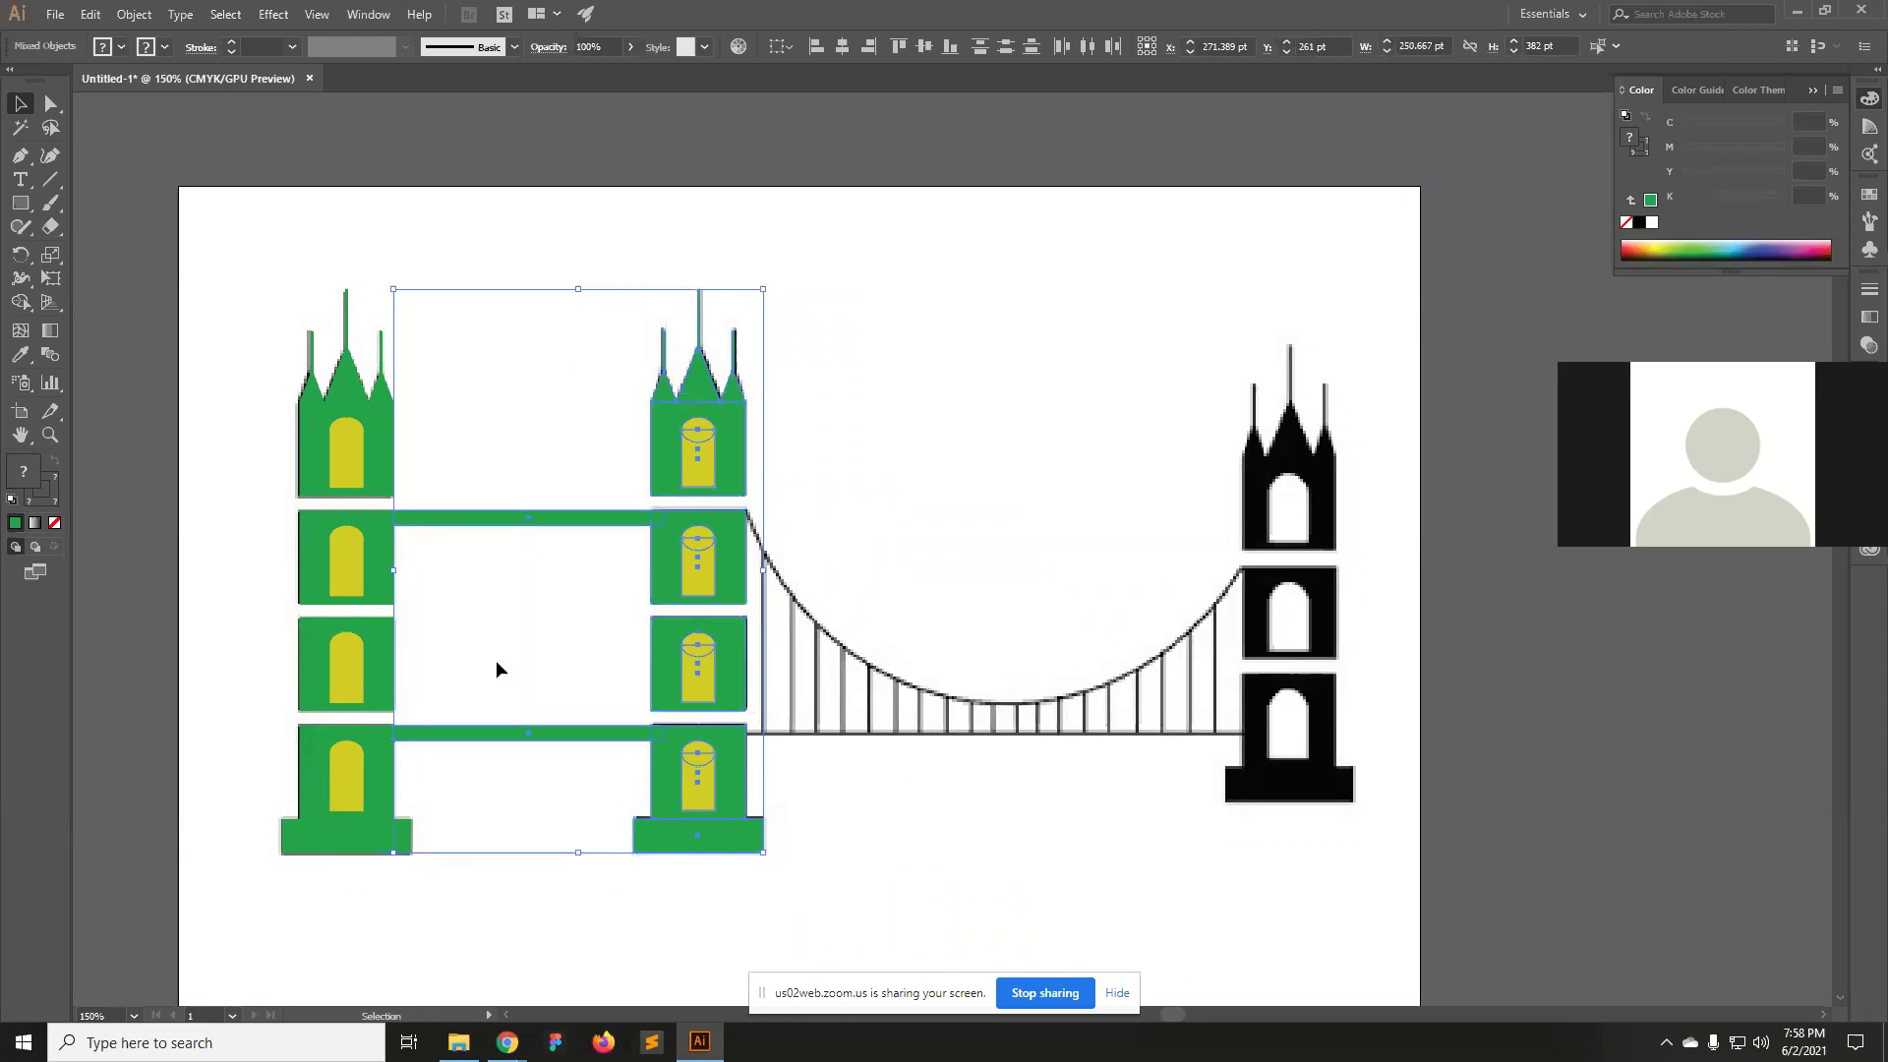
shift+click(695, 455)
drag(497, 519, 549, 775)
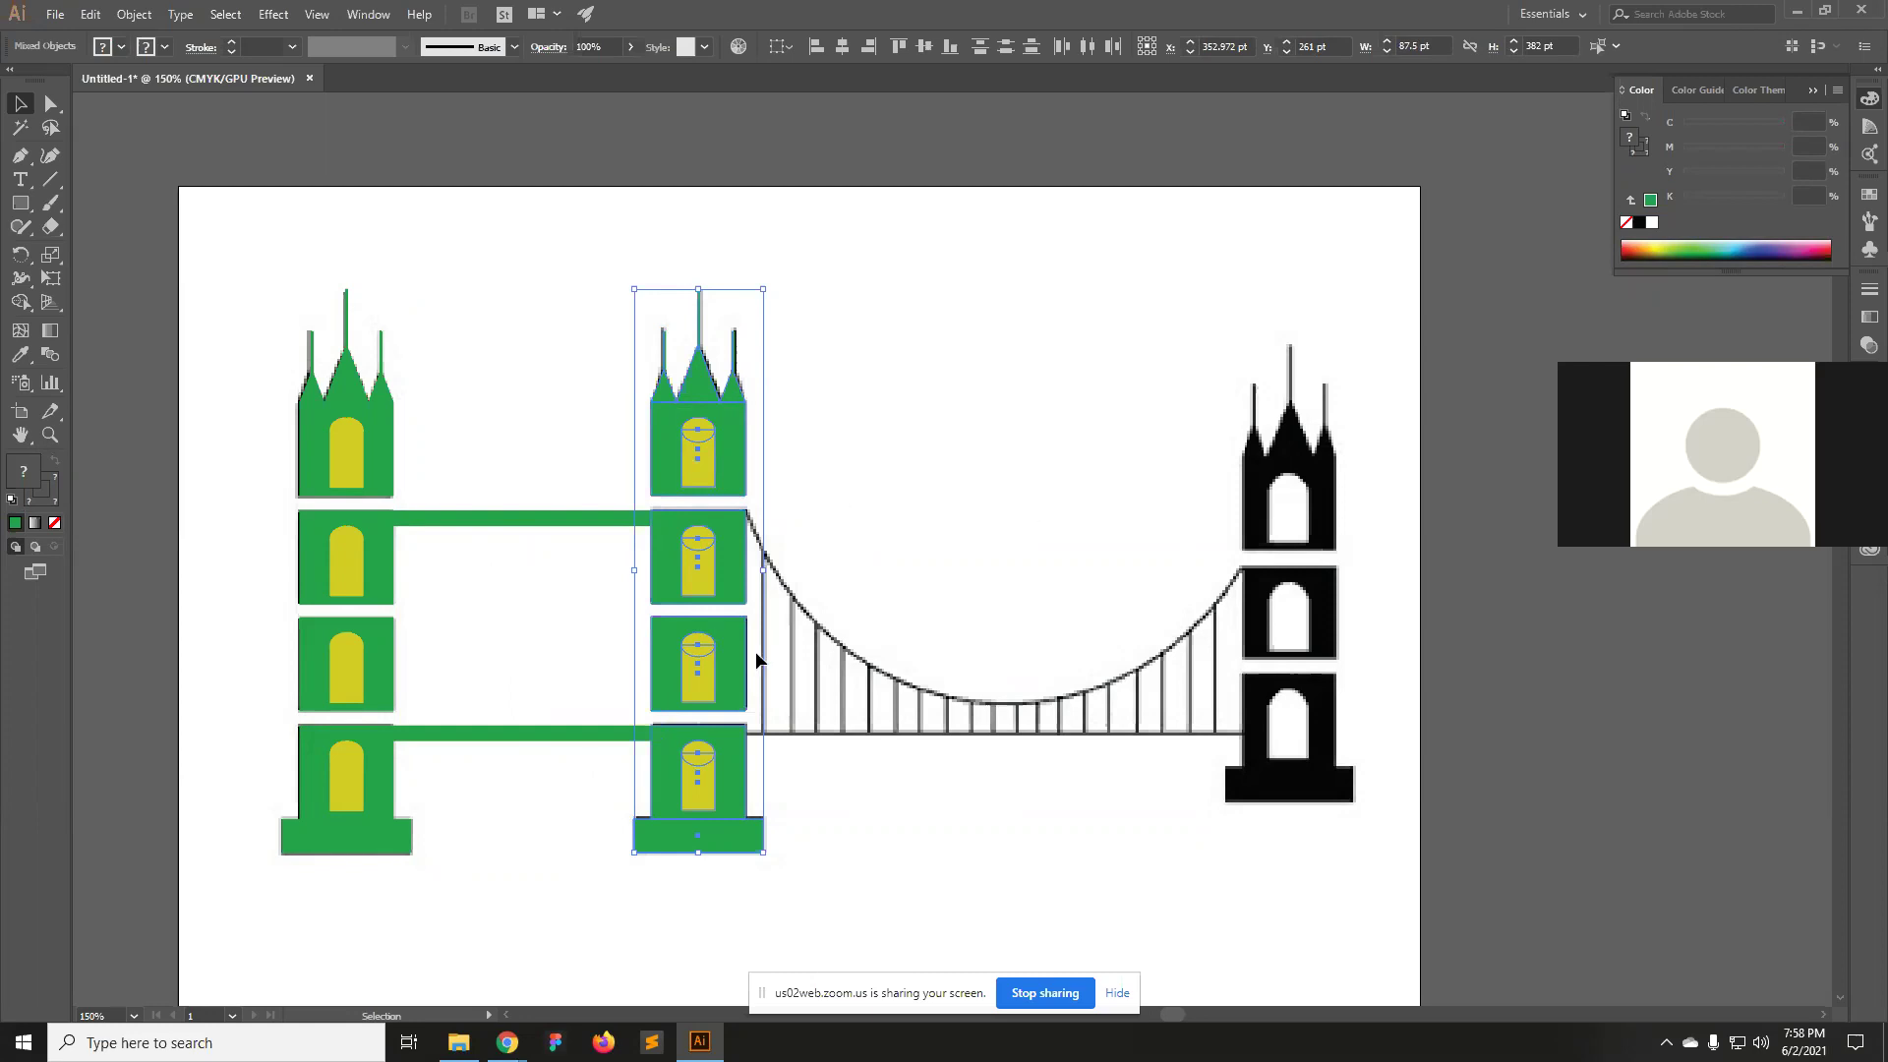
drag(724, 779, 1320, 730)
click(1450, 547)
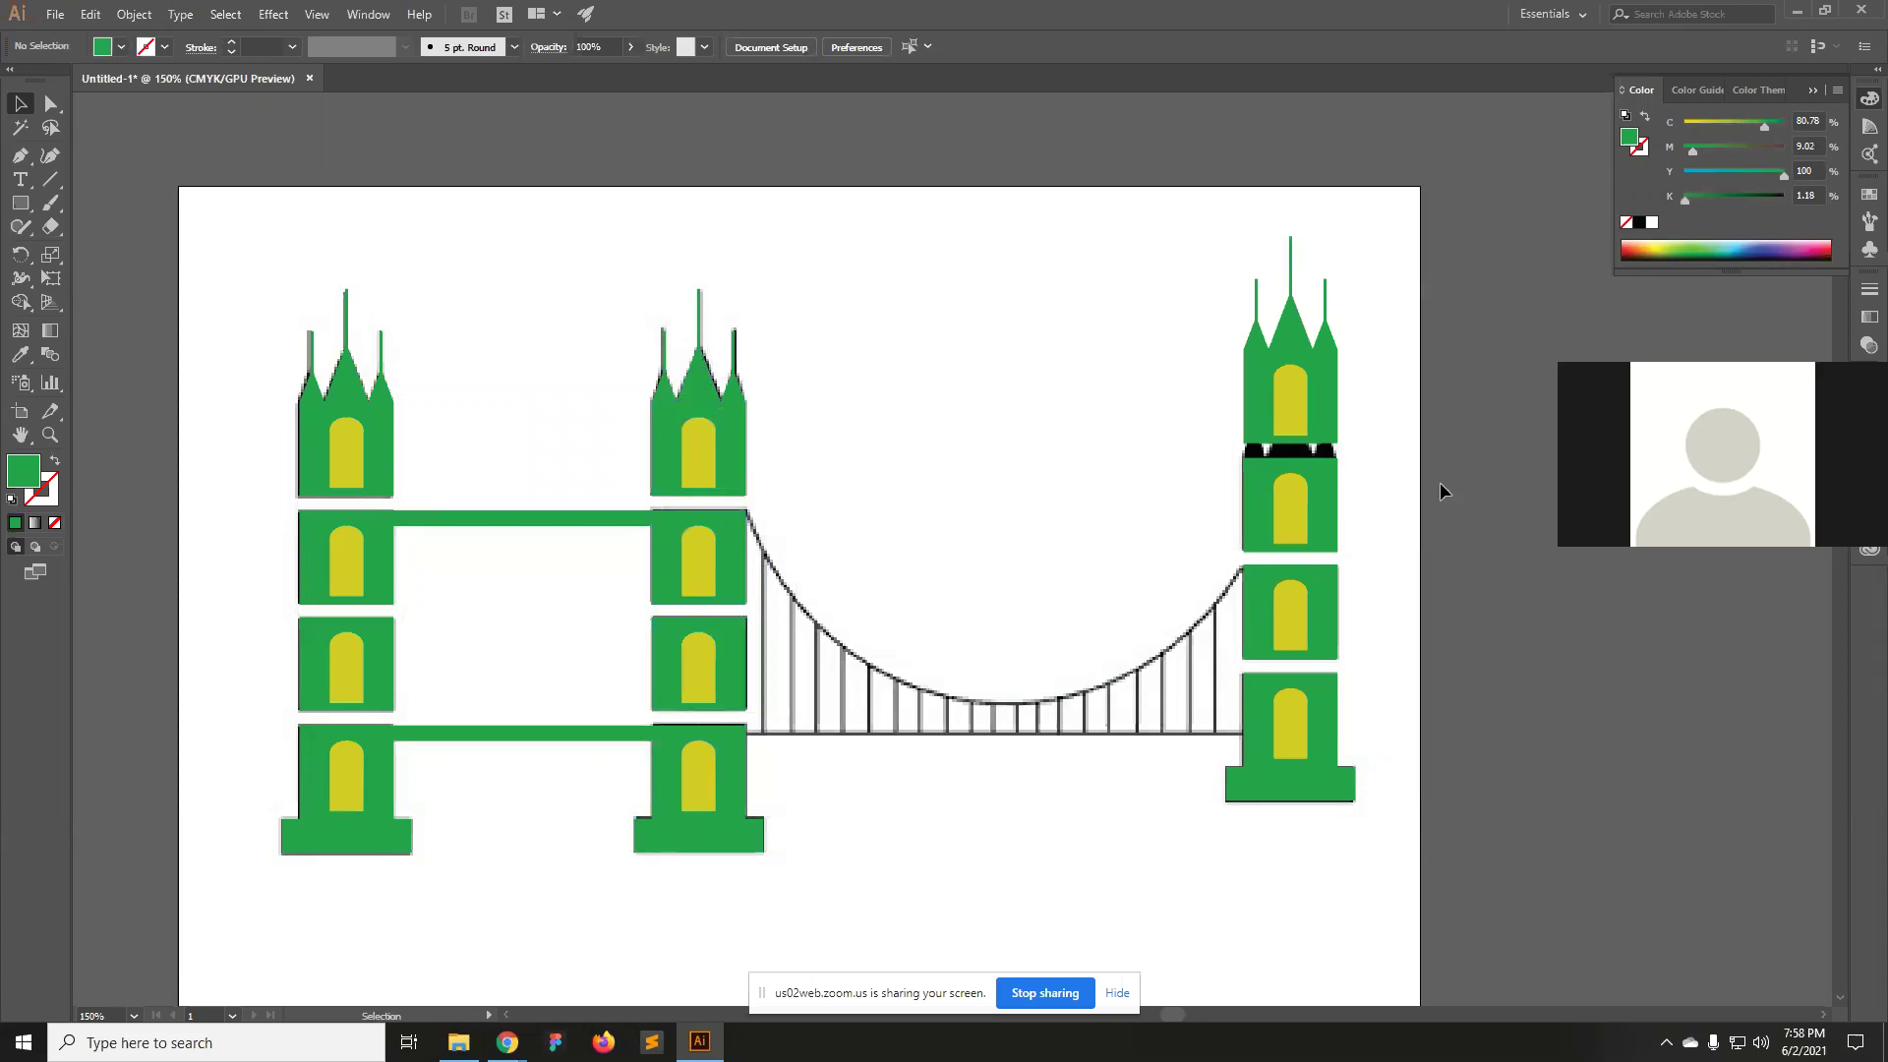
Delete the second block from the top of the rightmost tower, then move its spired top block down to close the gap.
drag(1178, 463, 1401, 547)
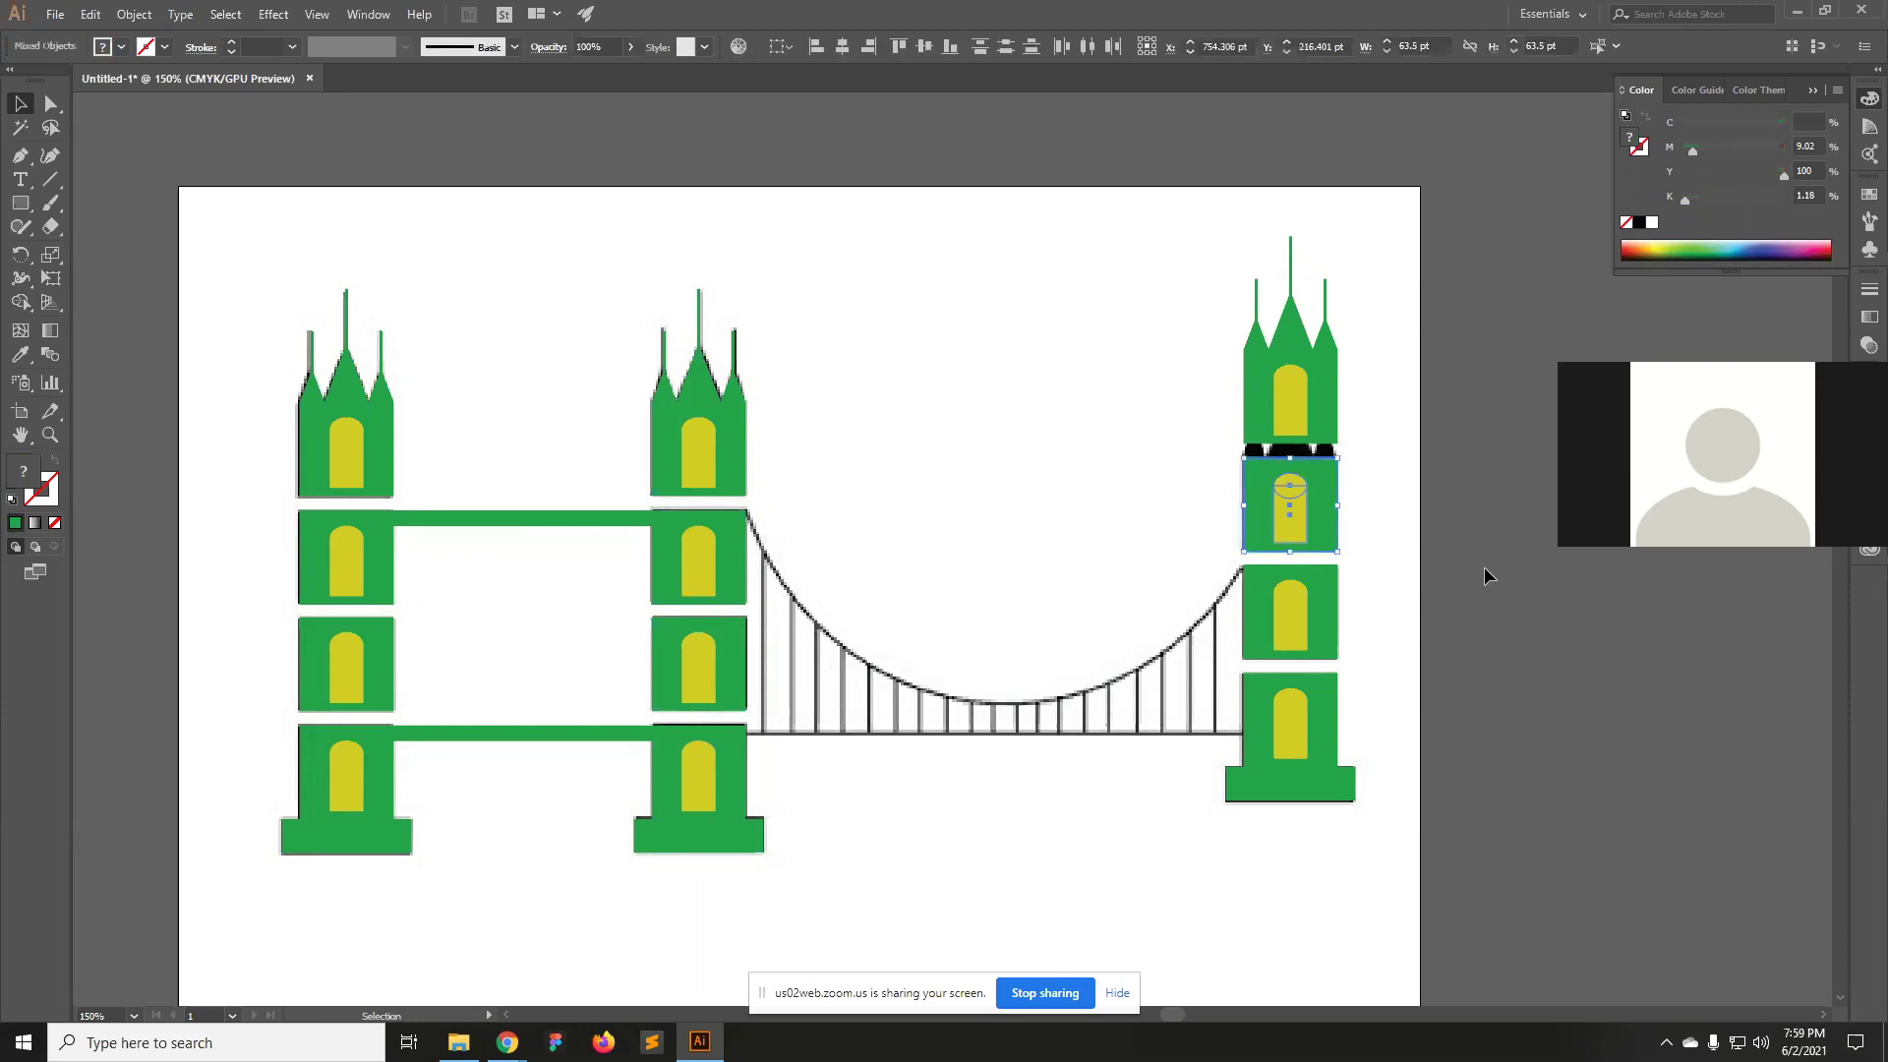
key(Delete)
drag(1206, 262, 1430, 437)
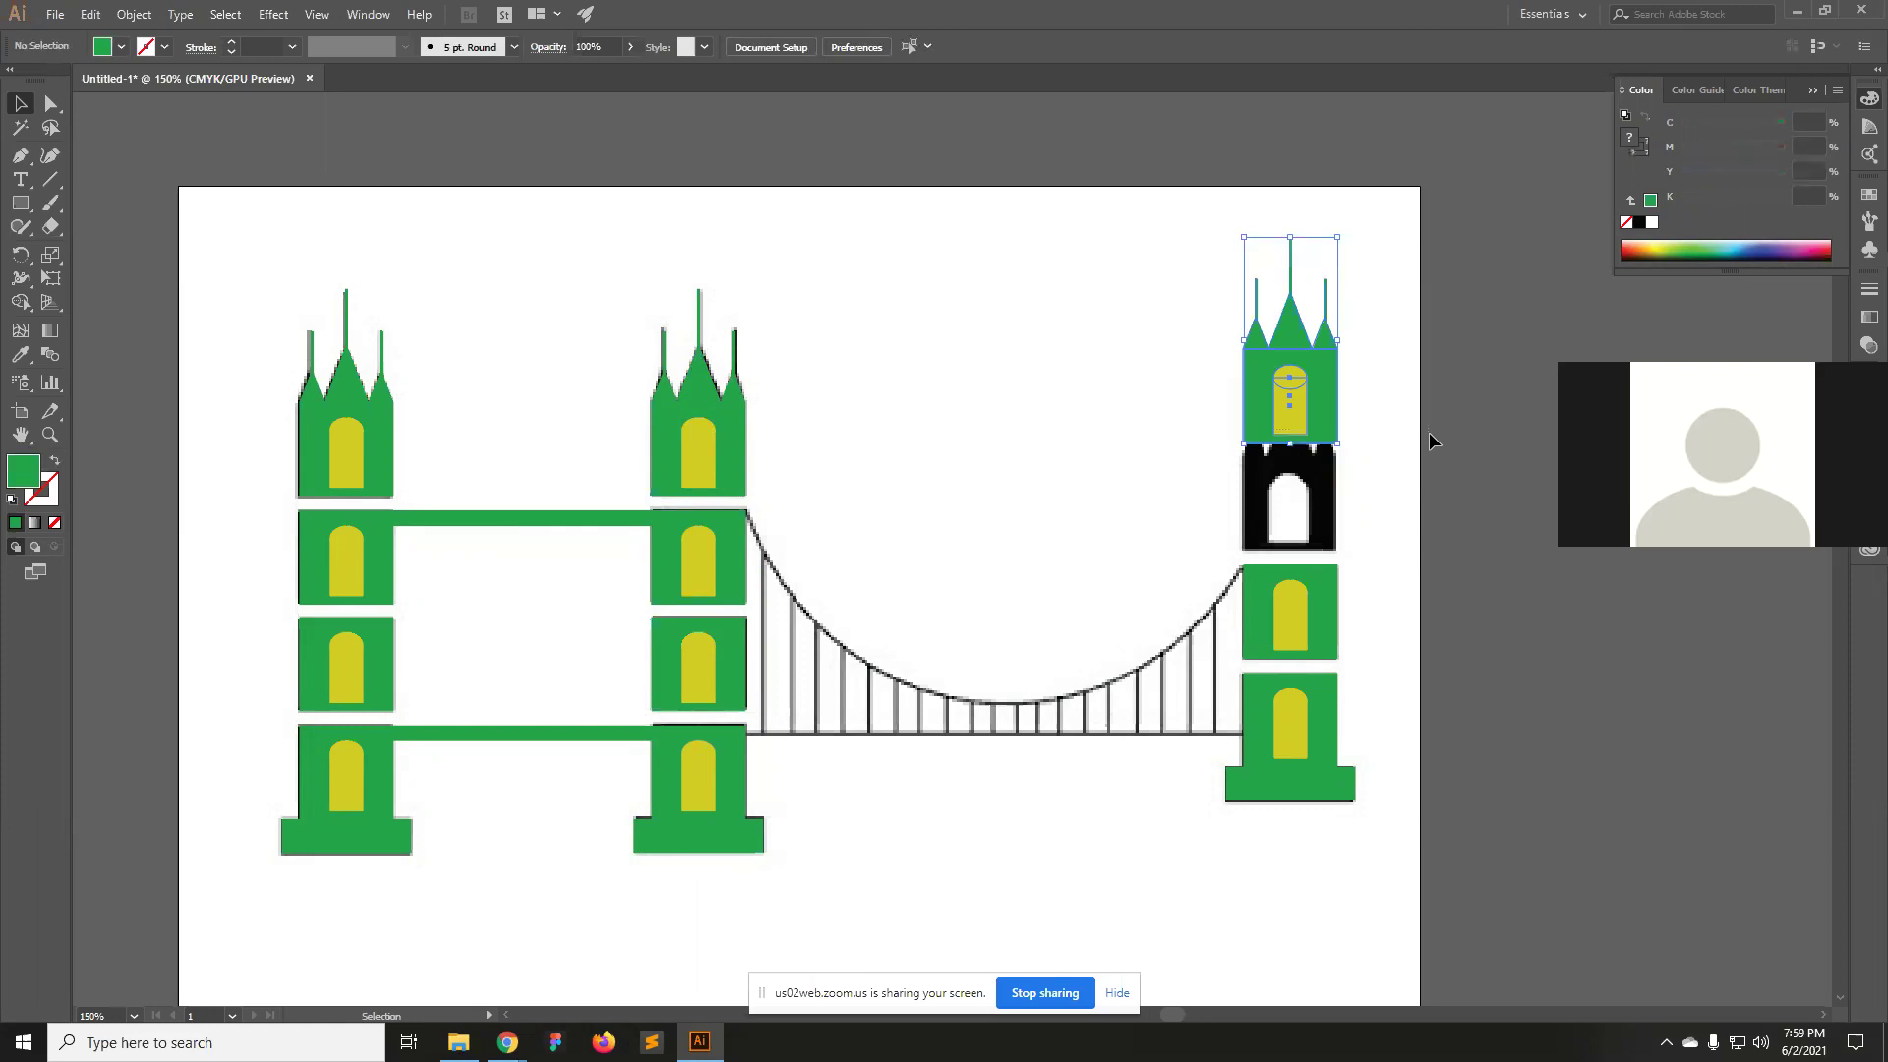
shift+click(1335, 413)
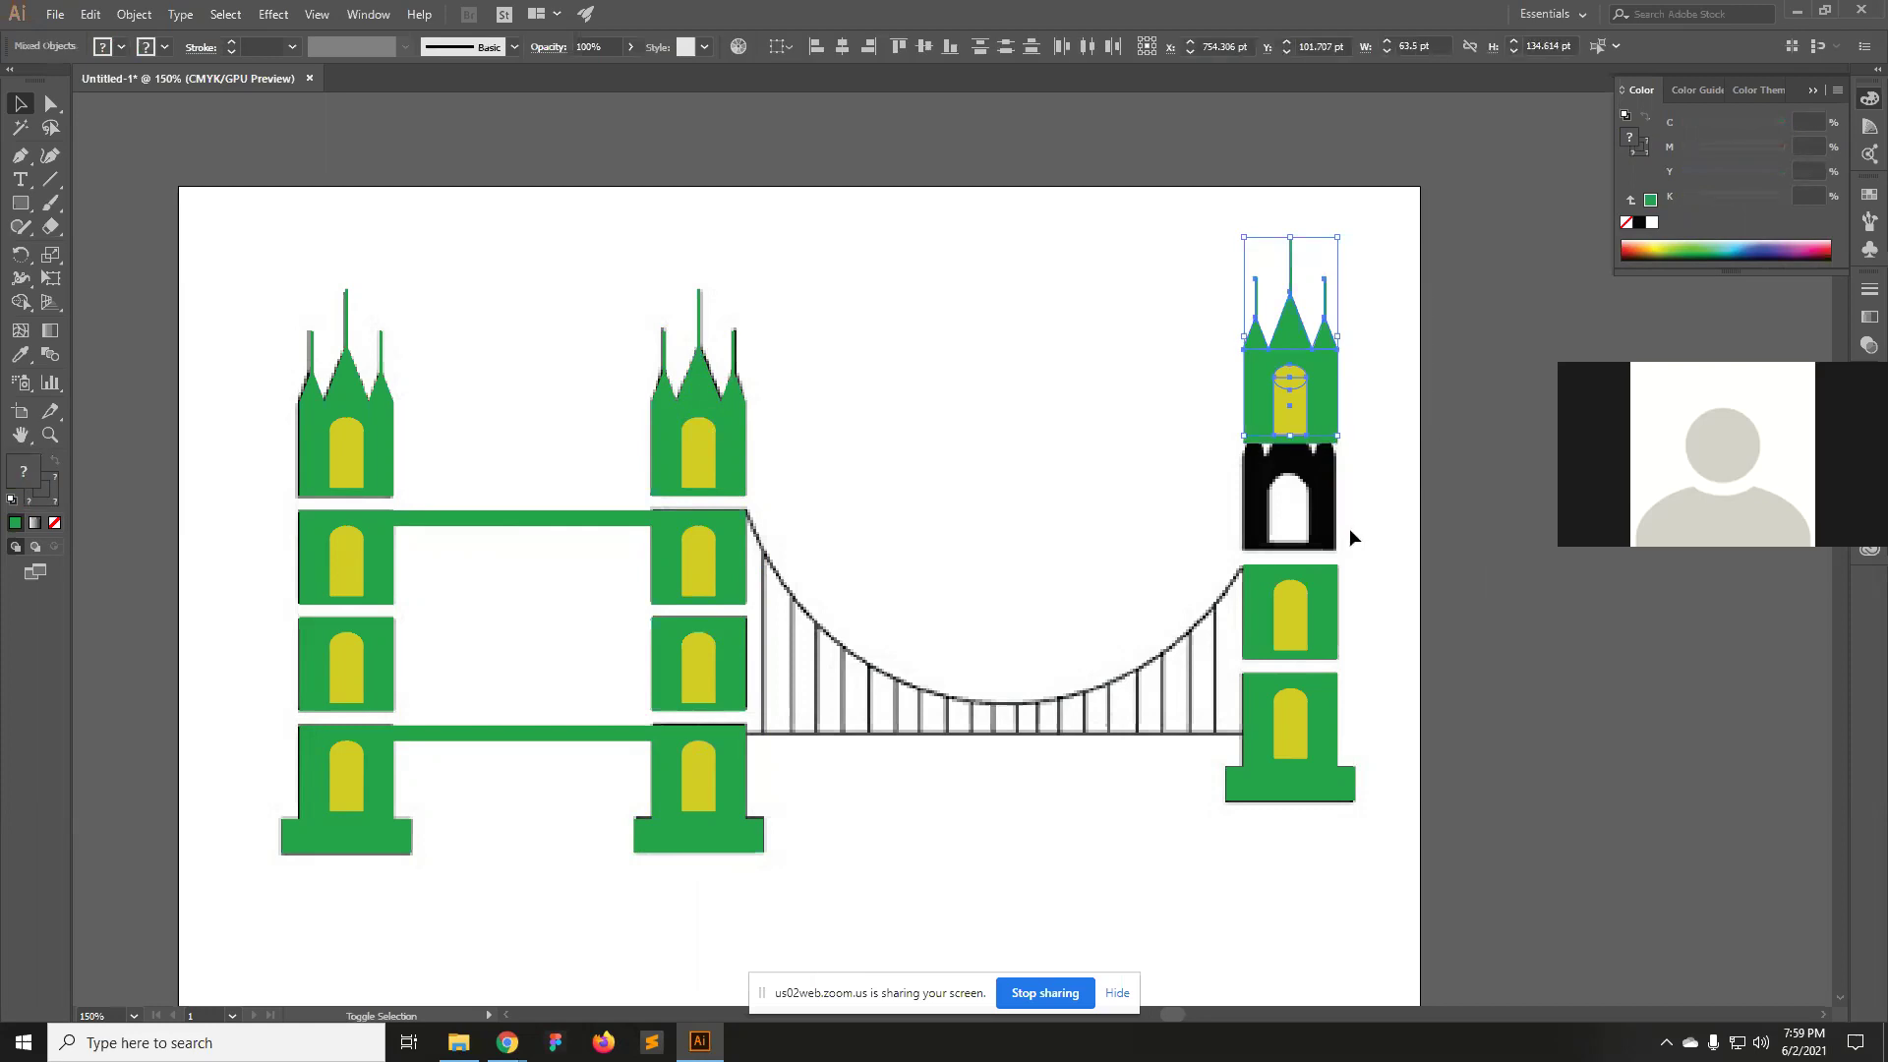
drag(1130, 276, 1413, 454)
drag(1299, 316, 1321, 425)
click(1369, 430)
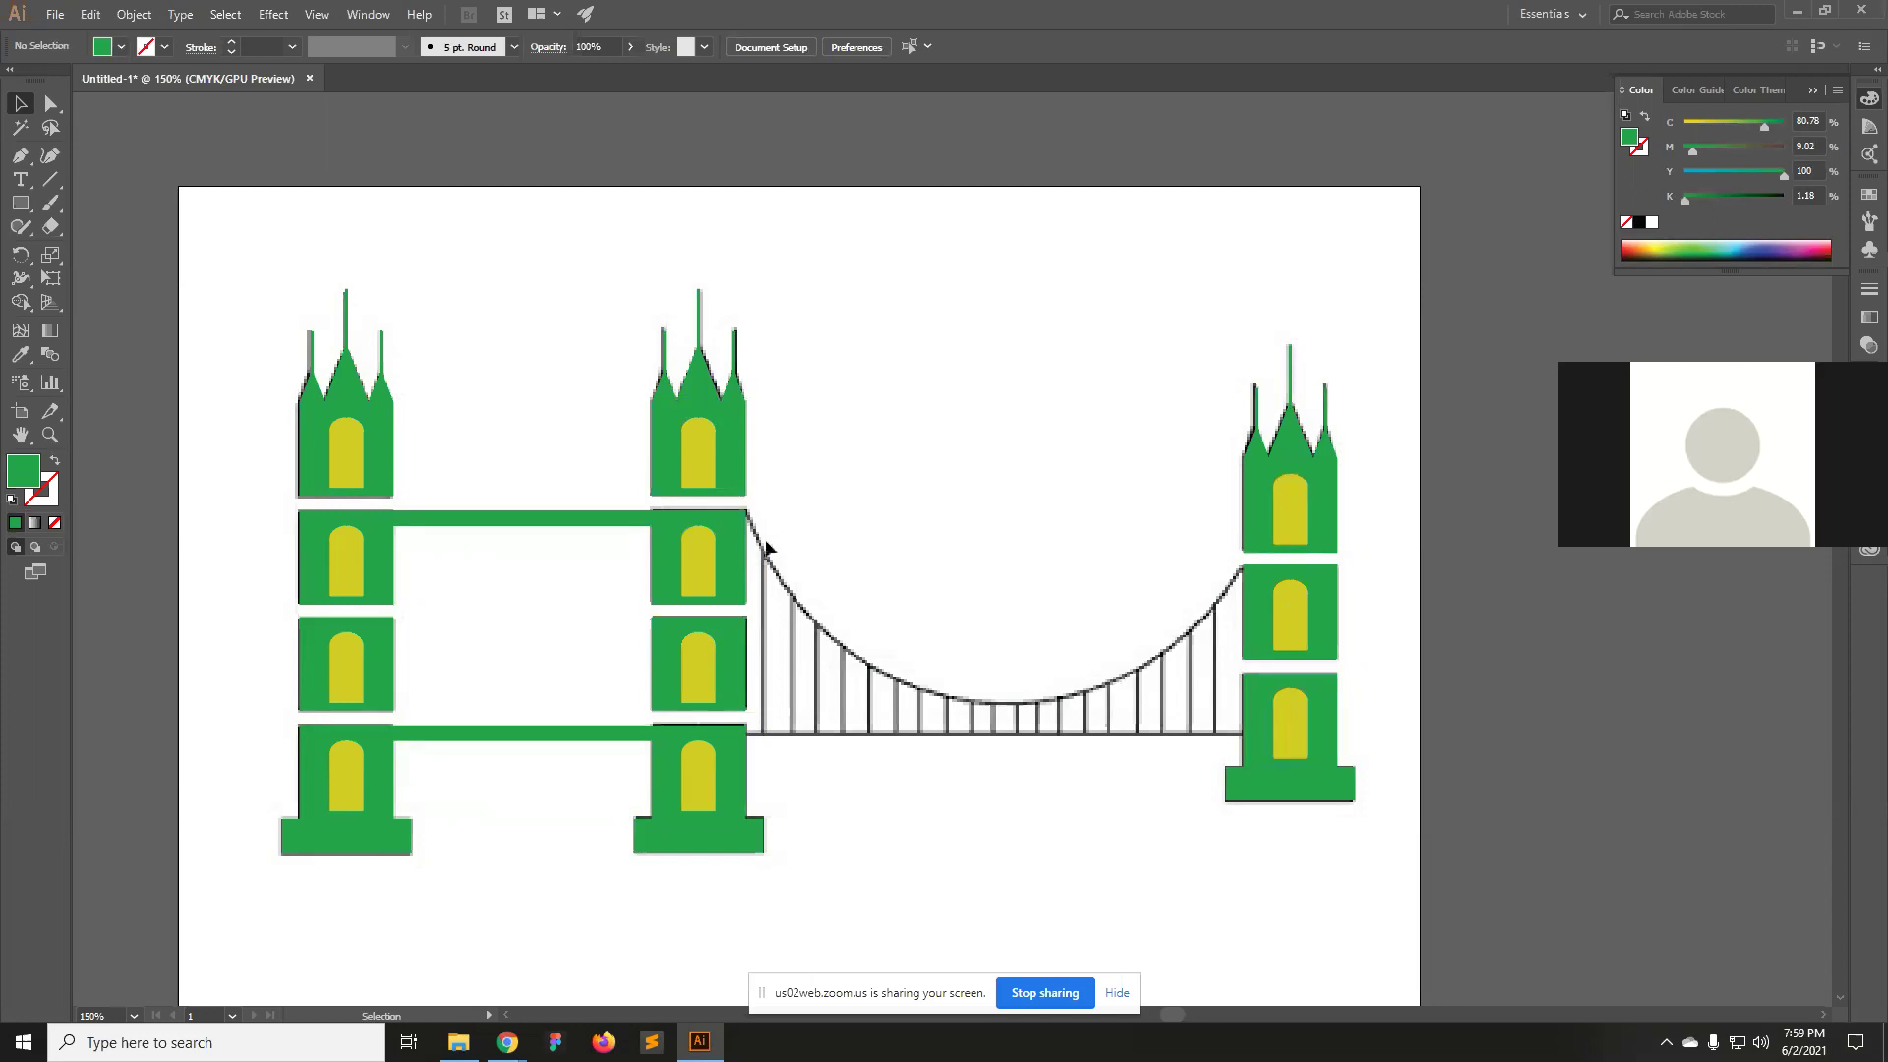
Draw a straight line about 341 pt long over the suspension bridge's deck, with no fill and a 2 pt green stroke.
click(50, 179)
drag(746, 733, 1250, 730)
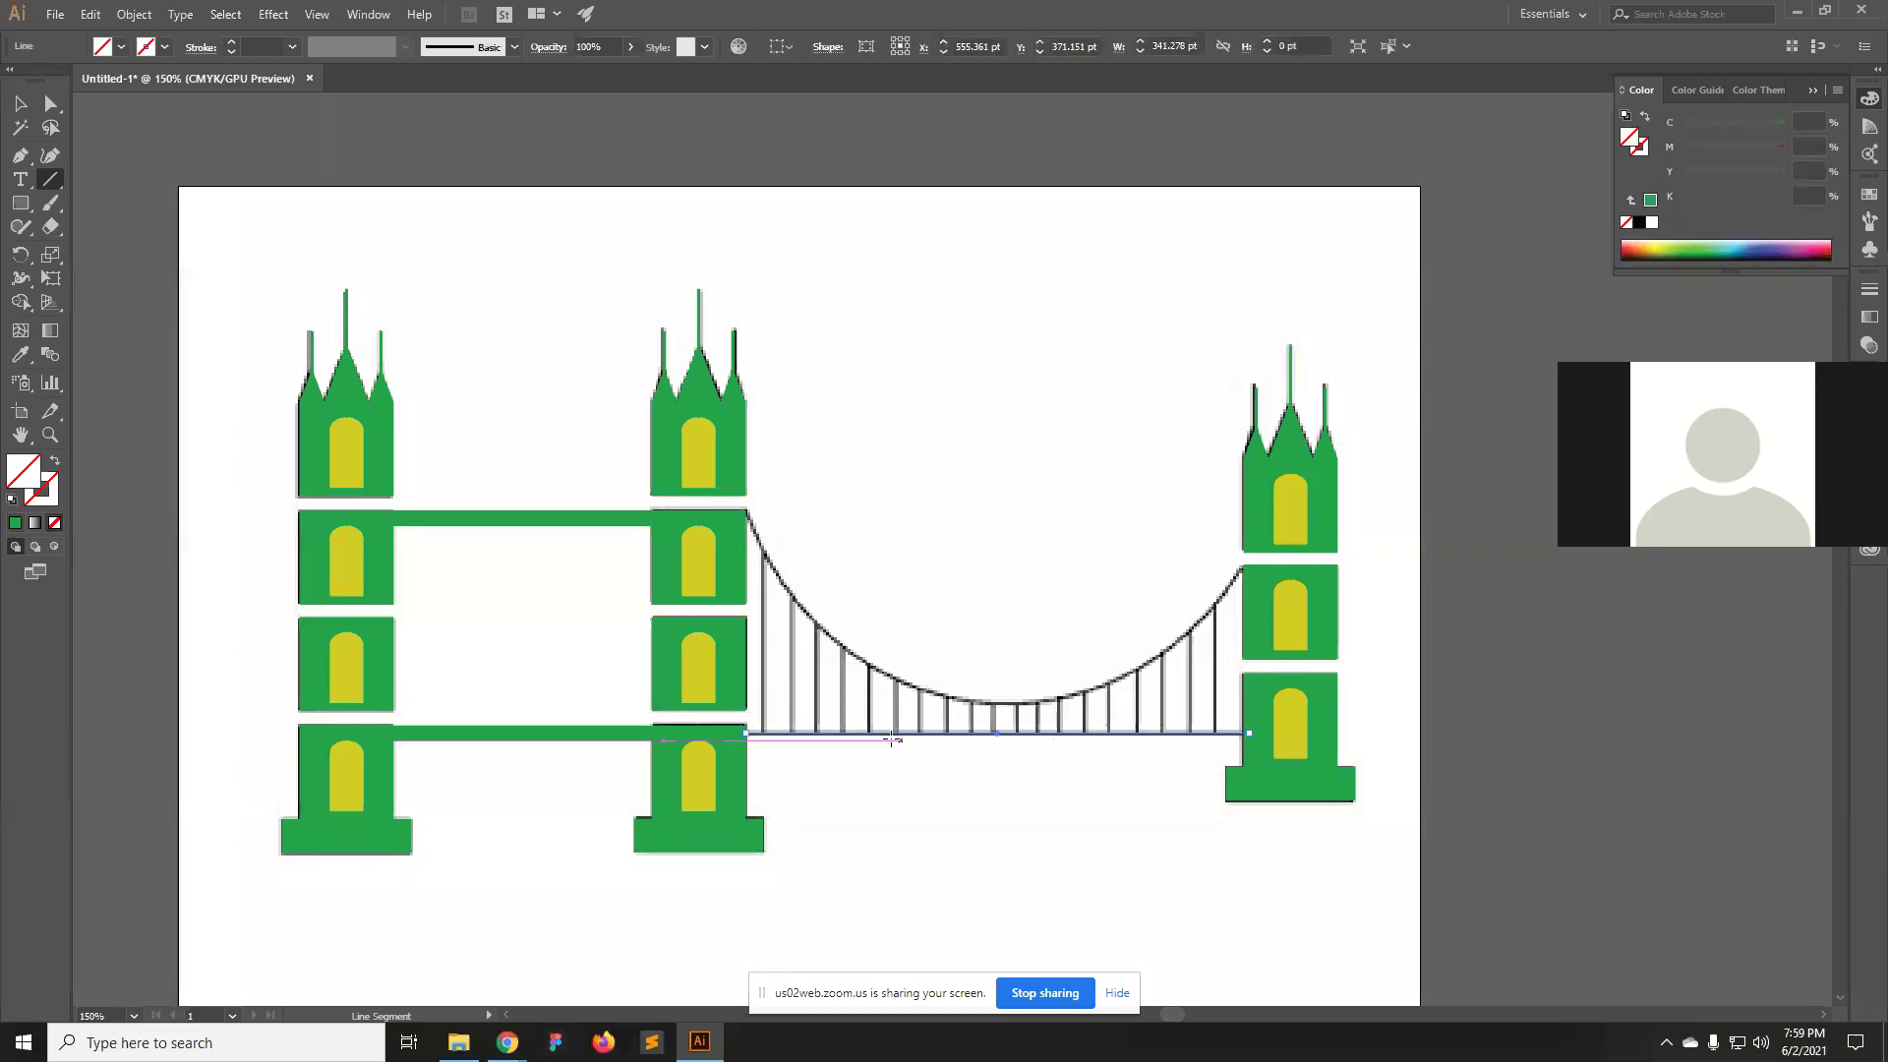
click(54, 503)
click(17, 526)
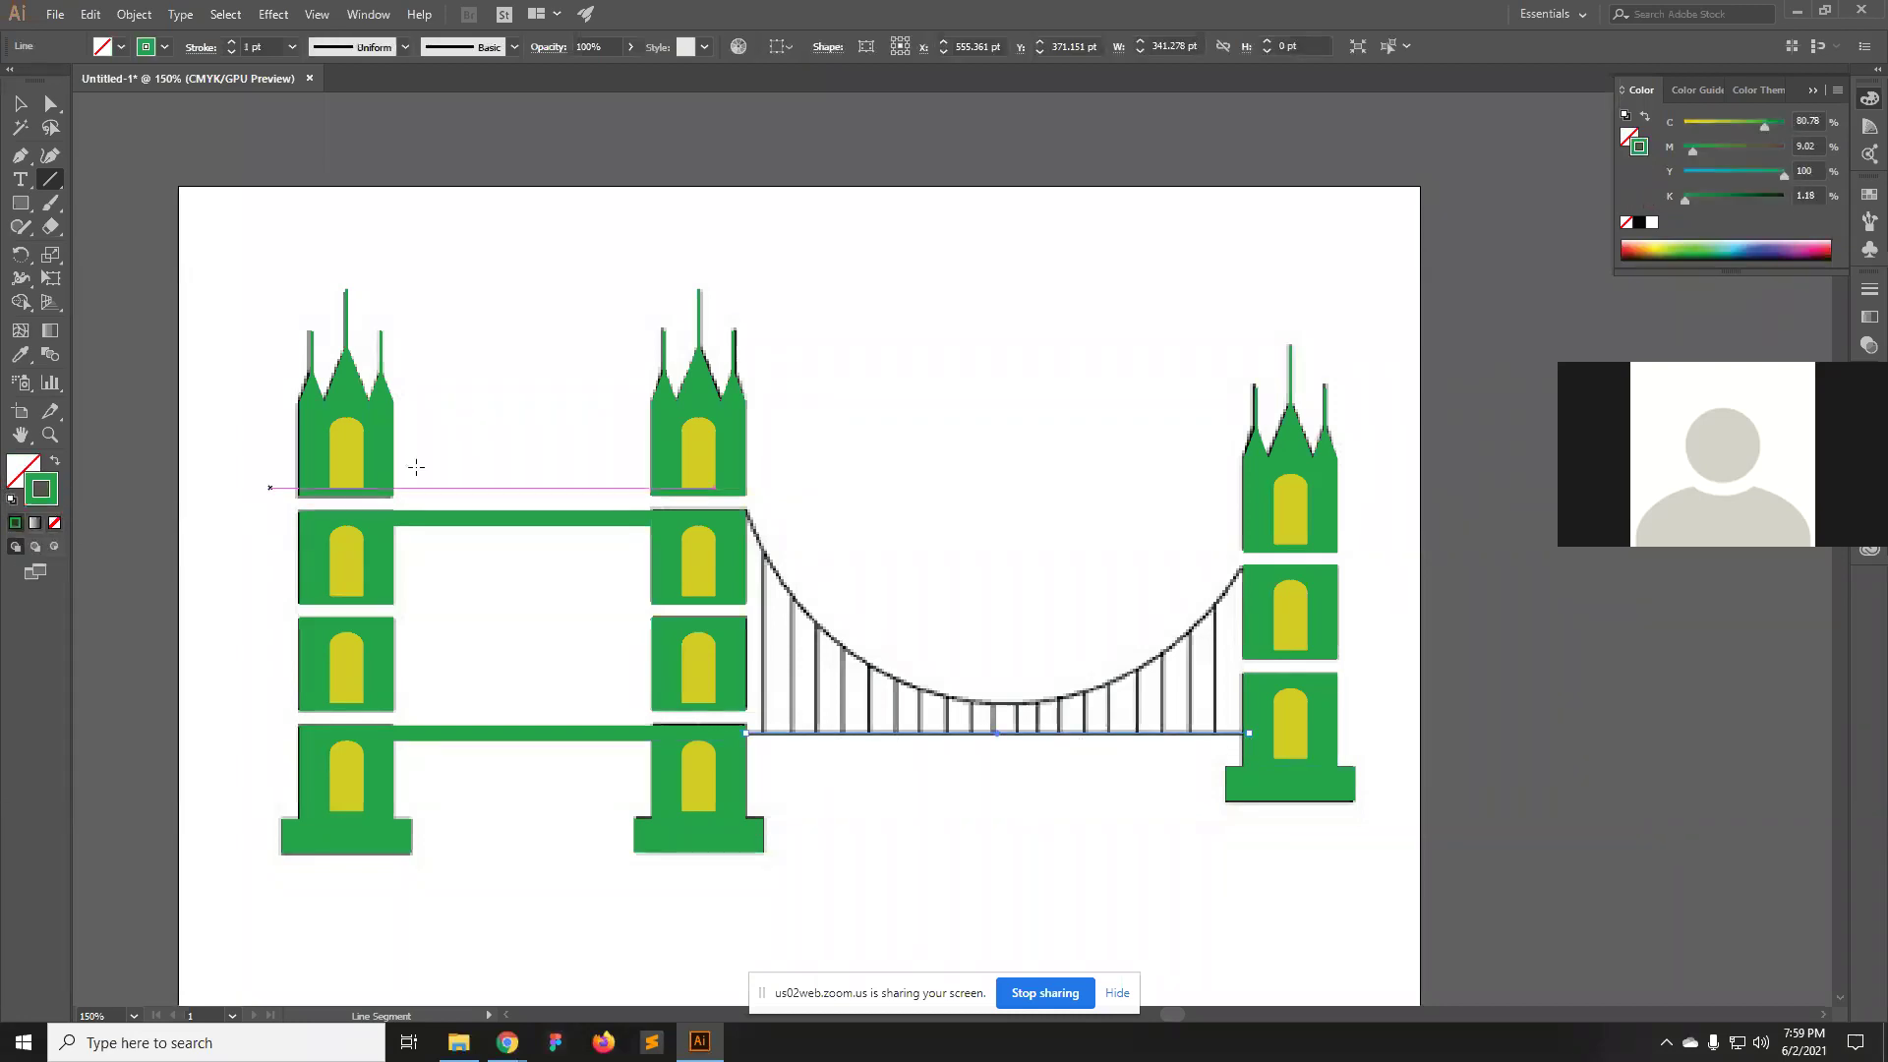
click(231, 42)
key(ctrl+shift+a)
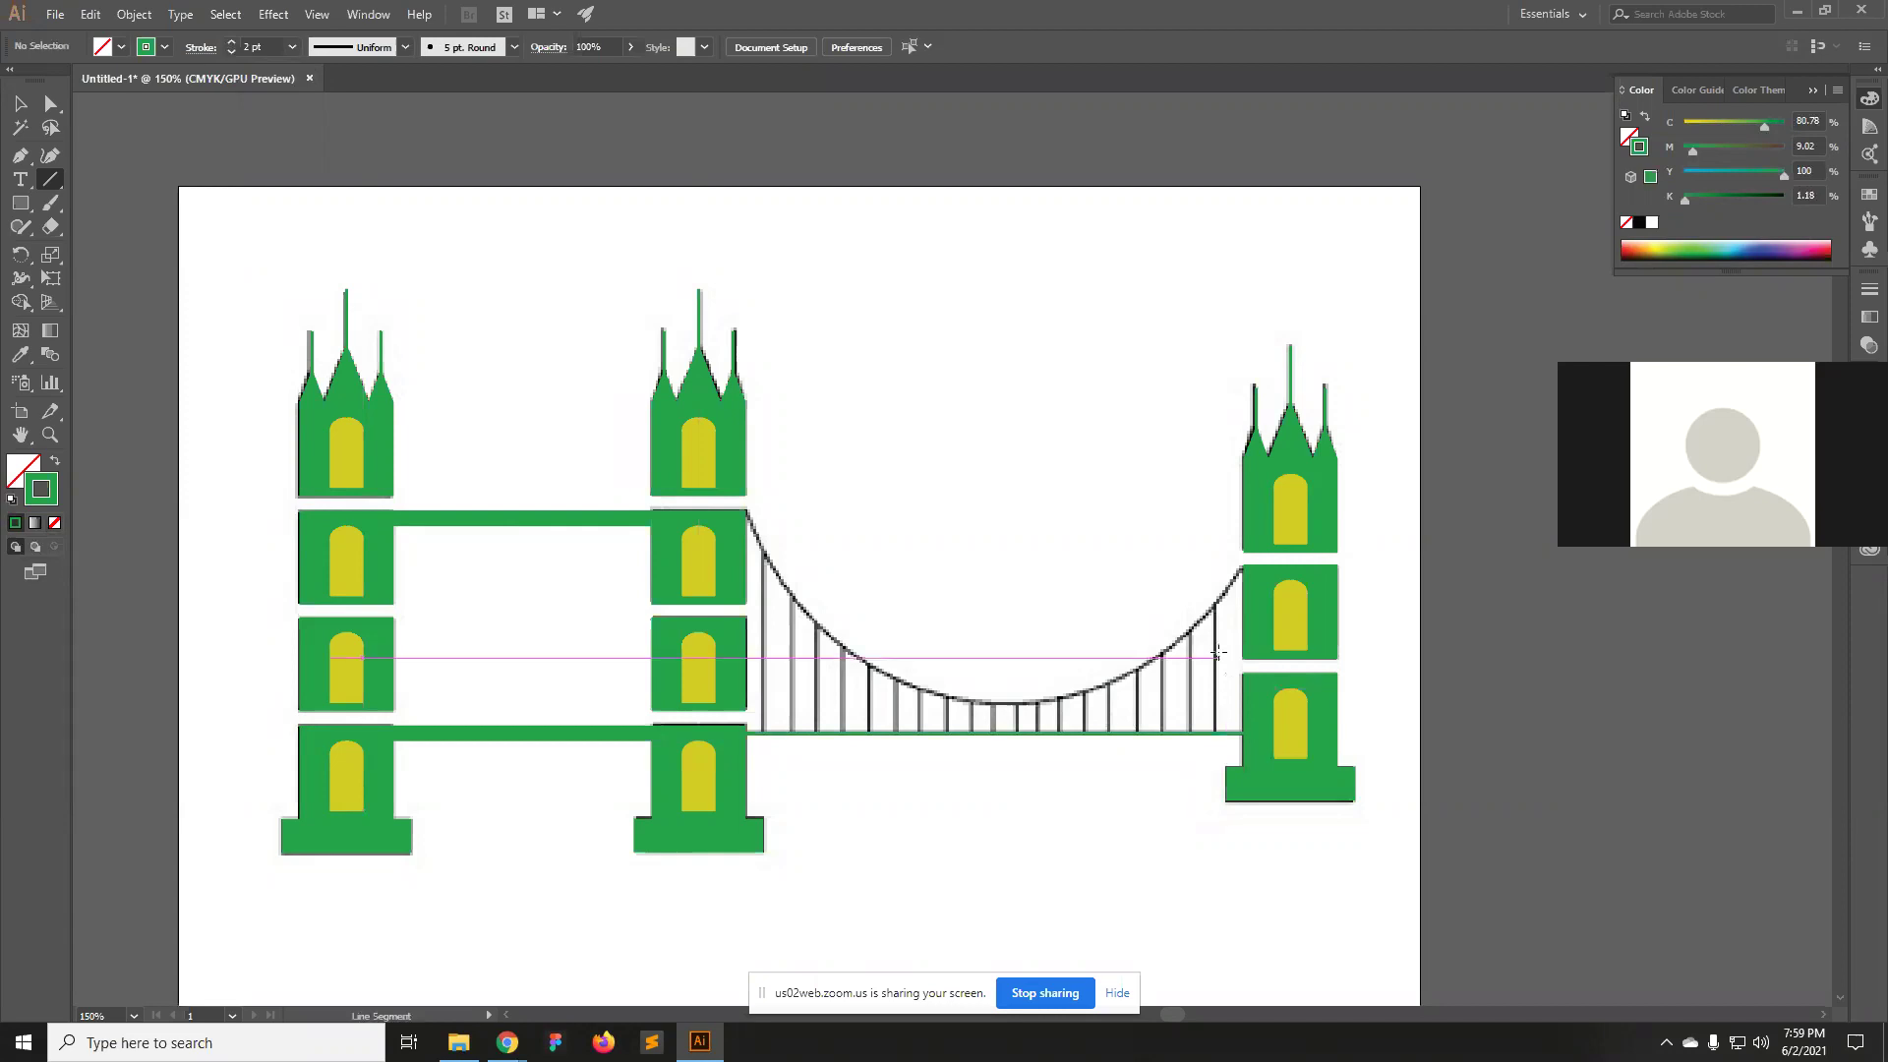
Draw vertical 2 pt green lines over every hanger, from the curved cable down to the deck.
drag(1216, 605, 1226, 731)
drag(1191, 634, 1200, 732)
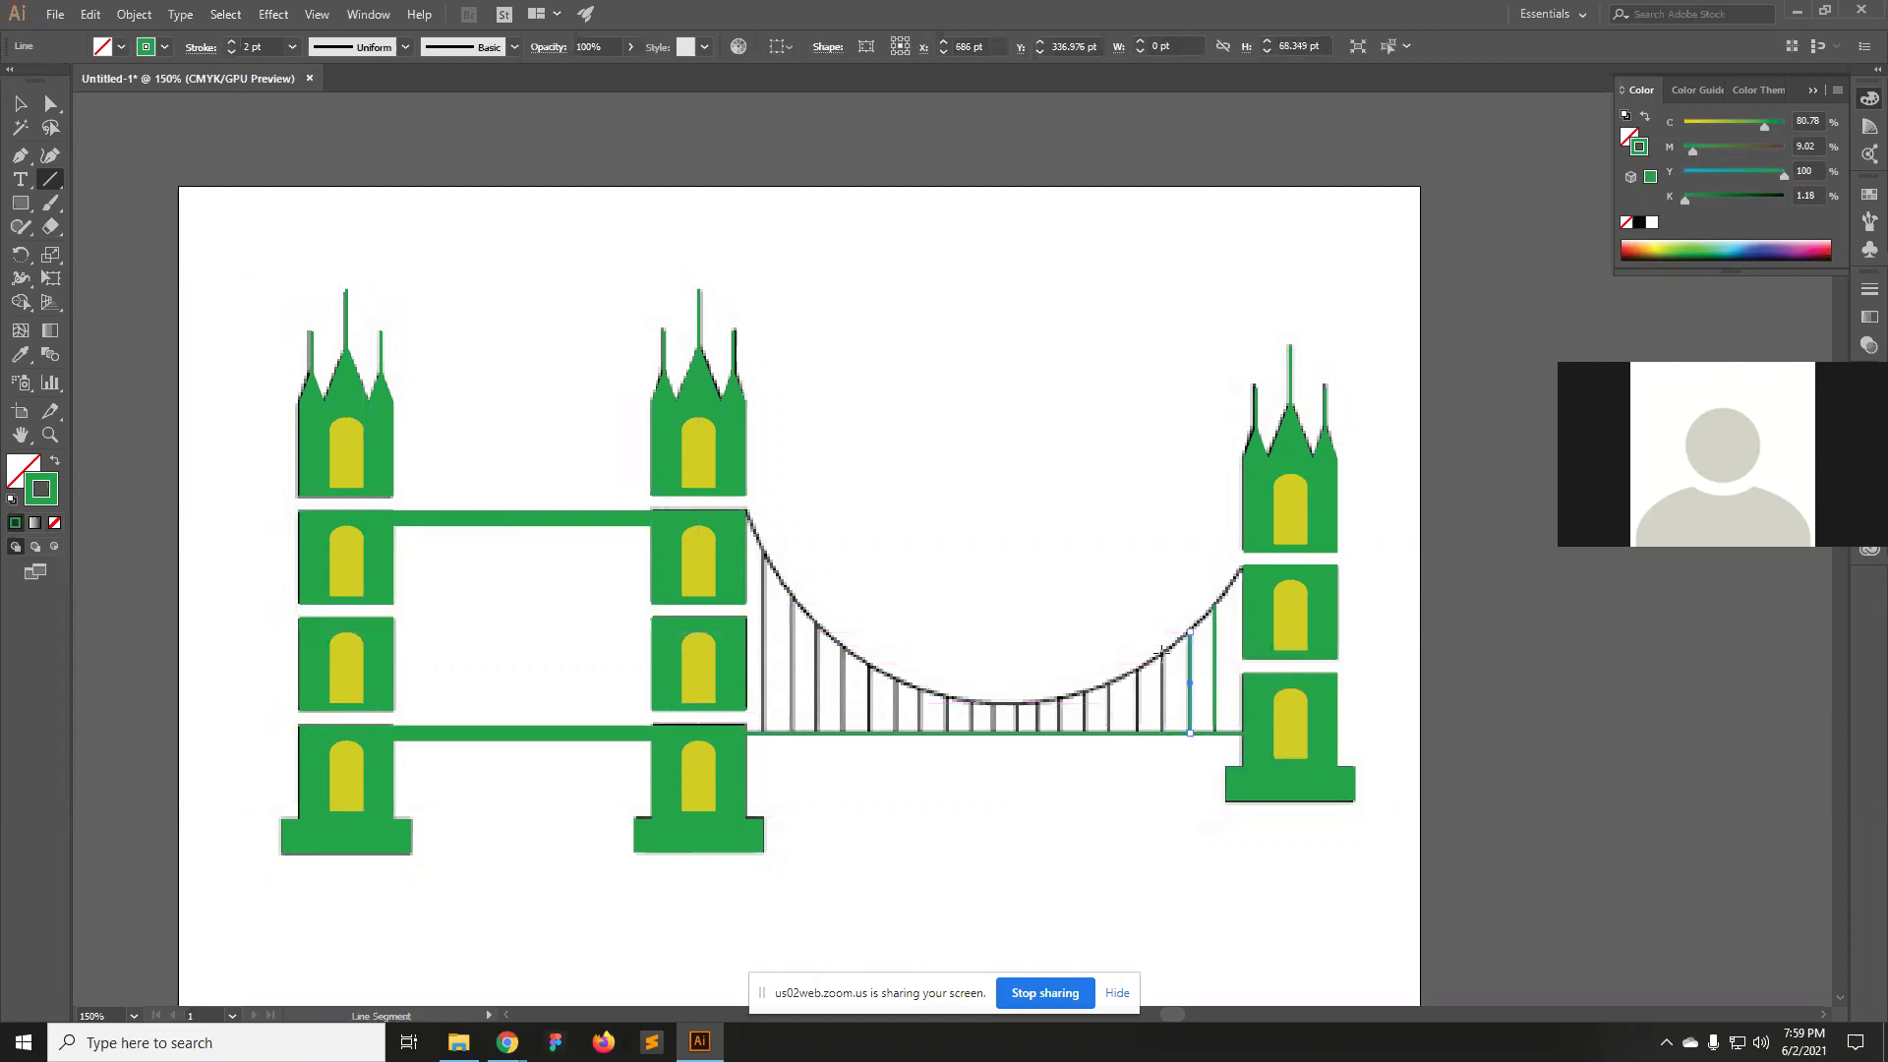
mouse_move(1163, 652)
mouse_down()
mouse_move(1163, 733)
mouse_move(1141, 700)
mouse_move(1144, 735)
mouse_move(1087, 710)
mouse_move(1087, 732)
mouse_move(1019, 733)
mouse_up()
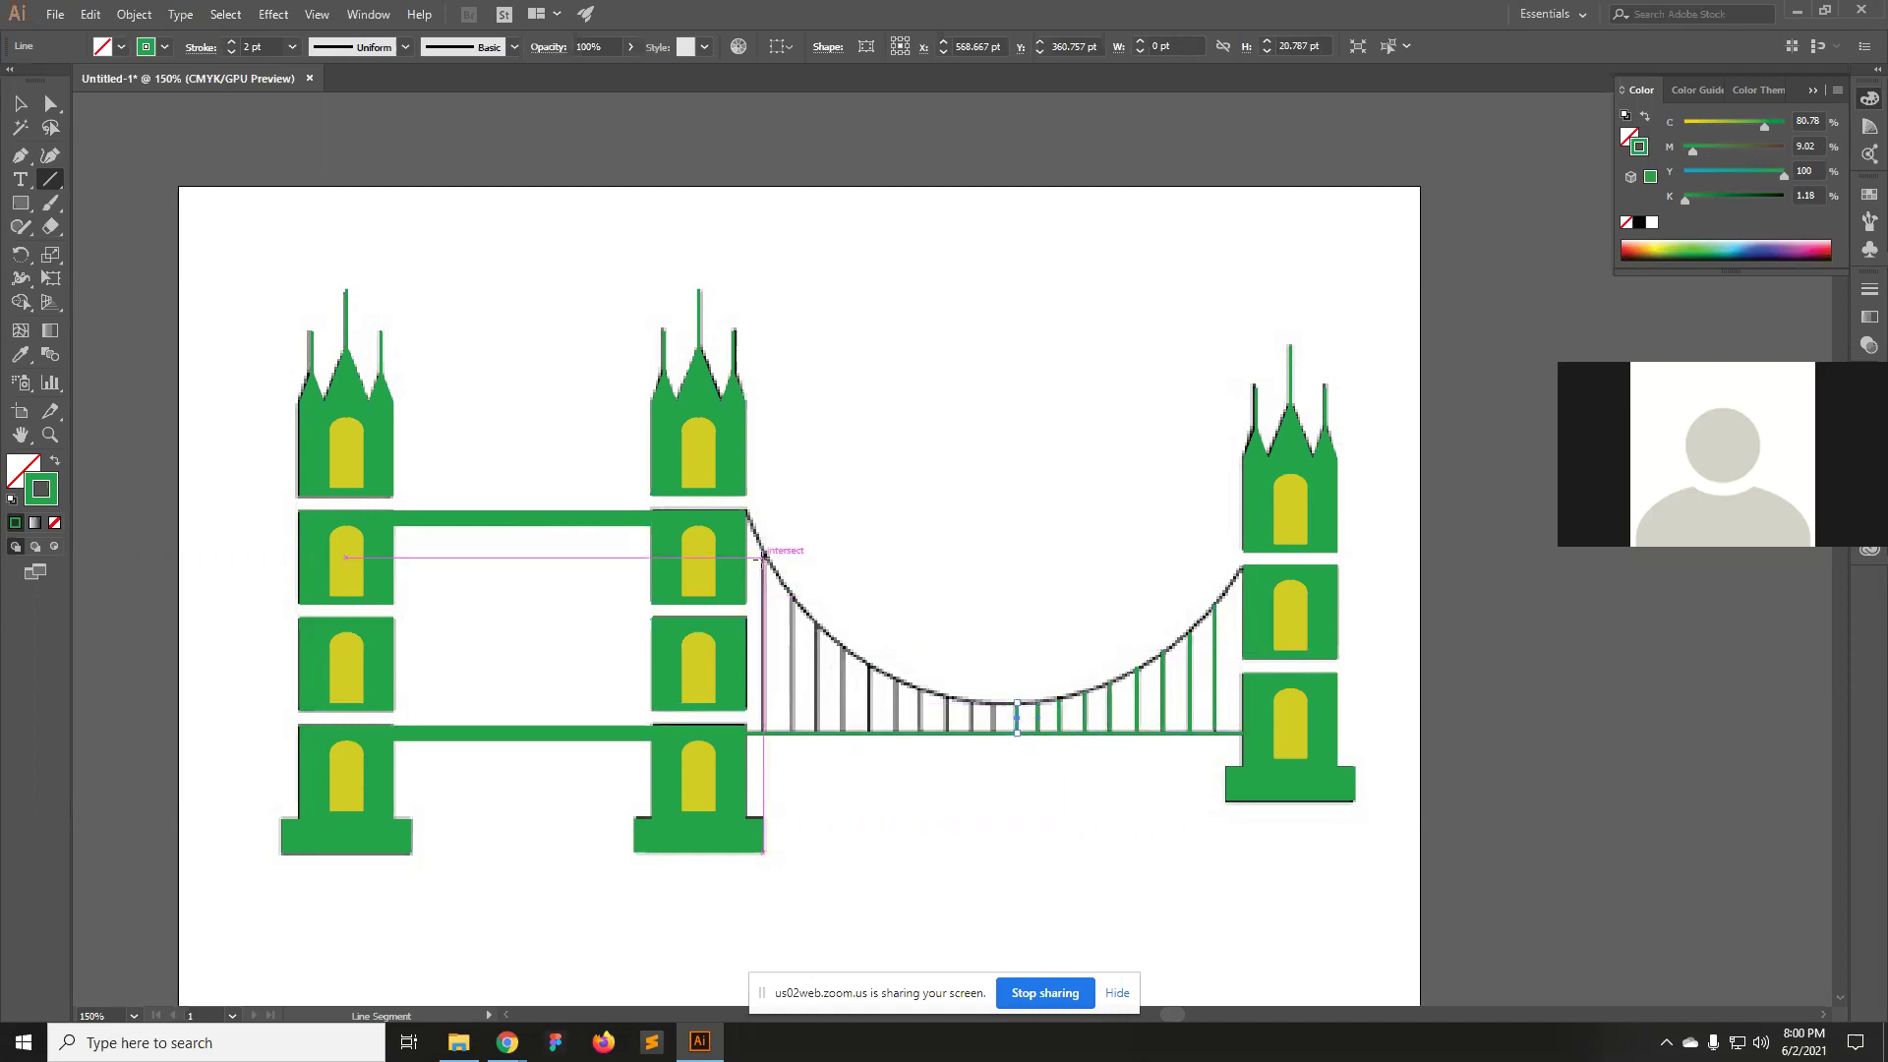
drag(763, 554, 797, 734)
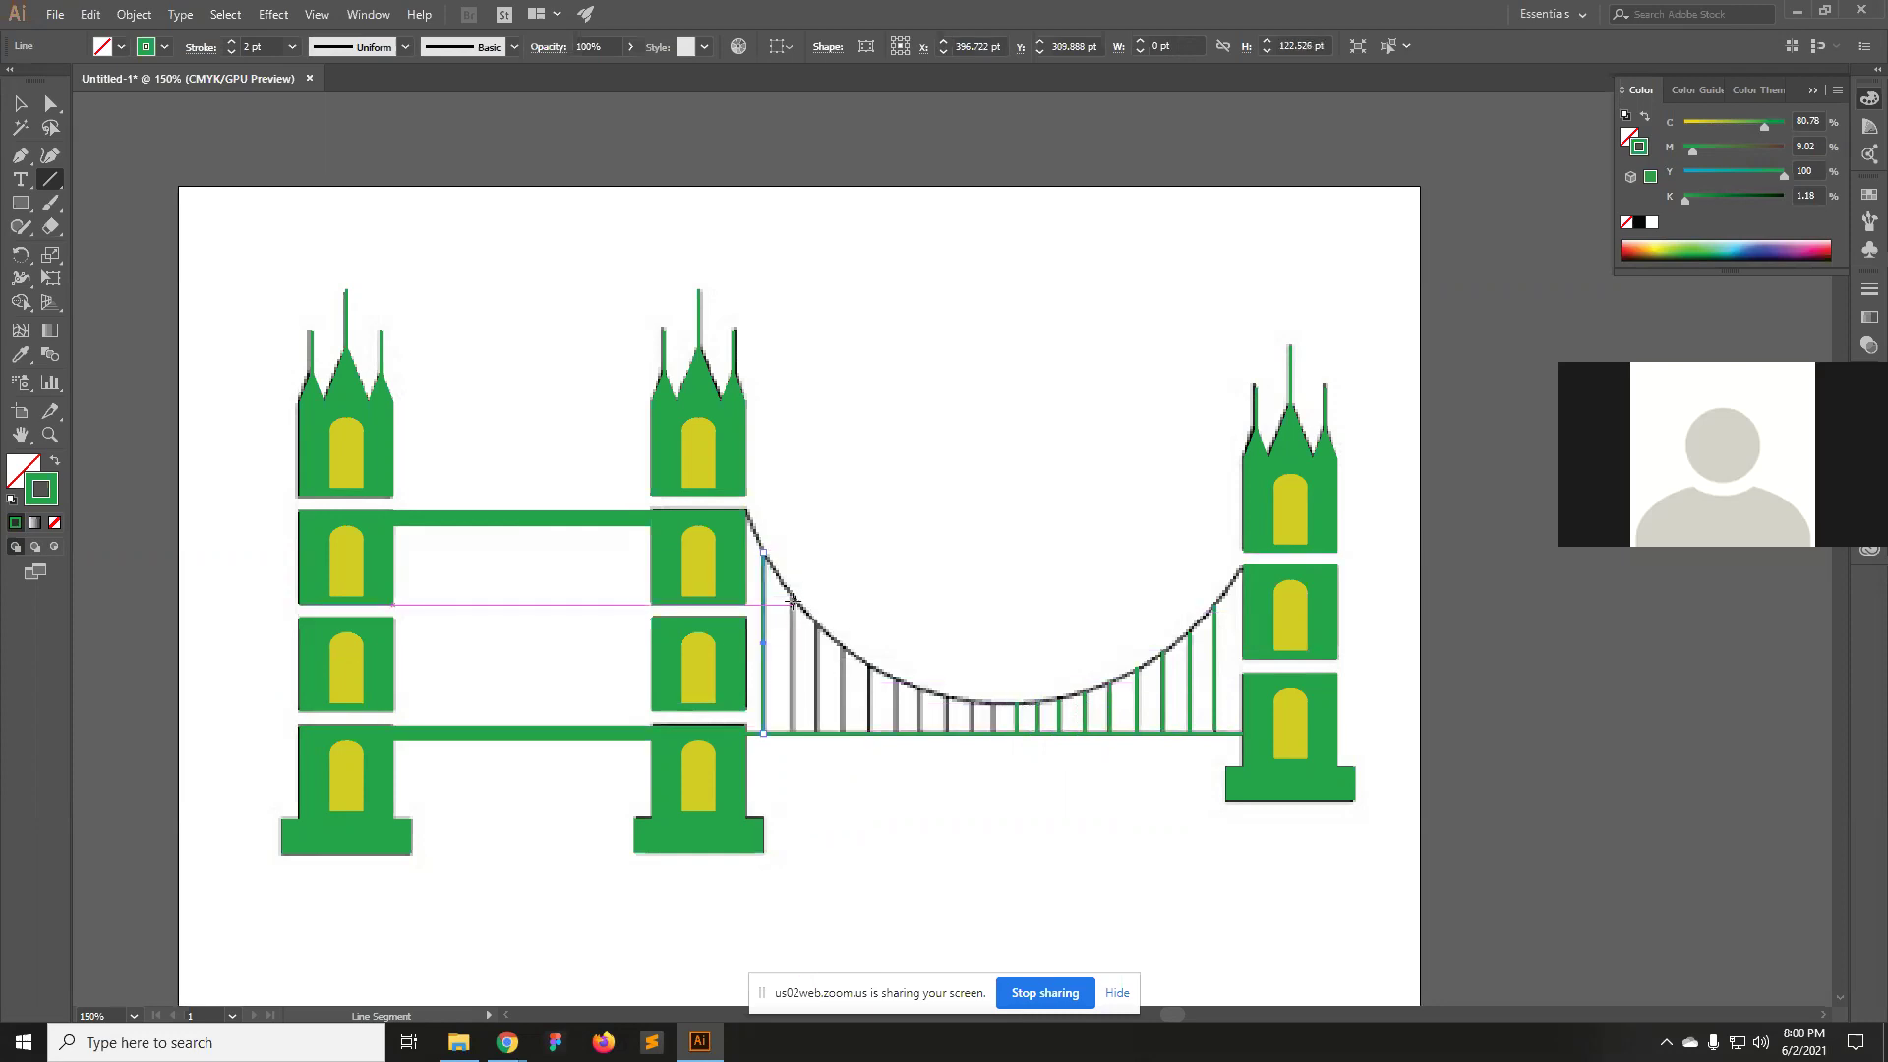
drag(794, 597, 794, 733)
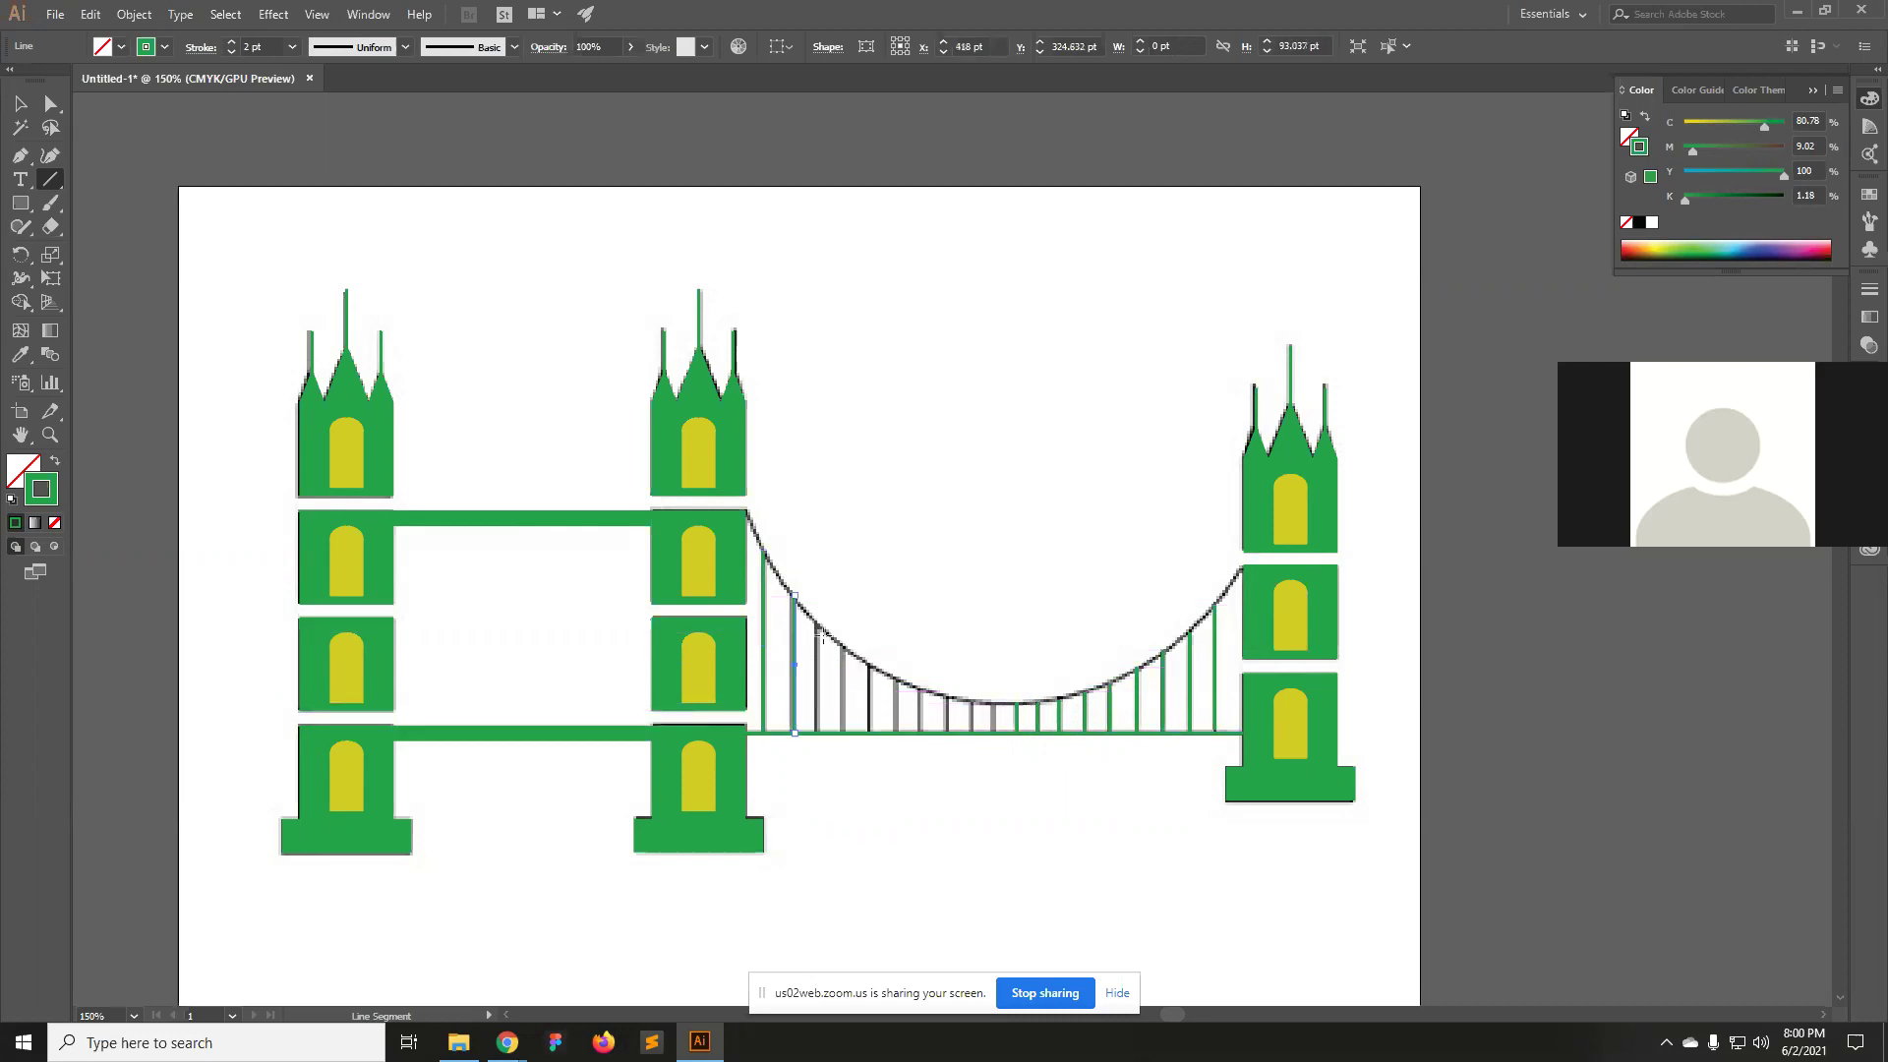
drag(817, 626, 817, 733)
drag(842, 655, 994, 733)
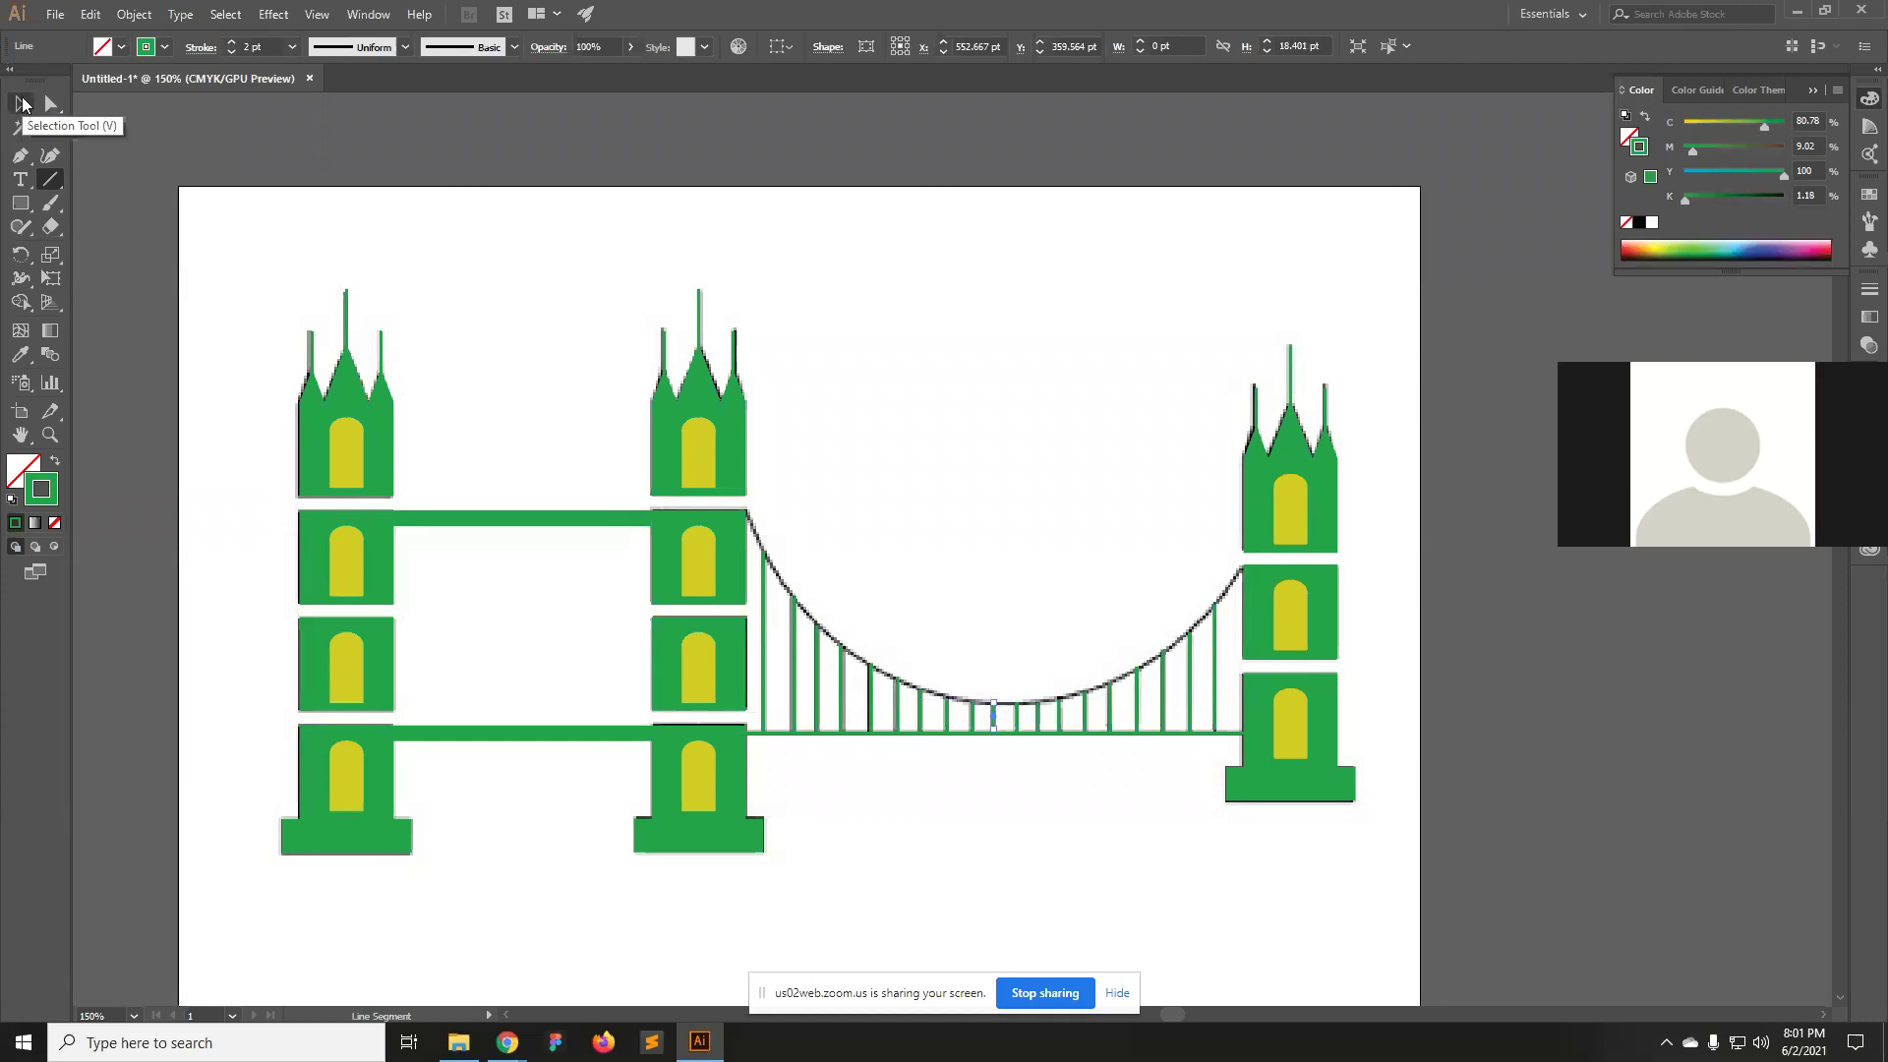
click(23, 103)
click(1082, 602)
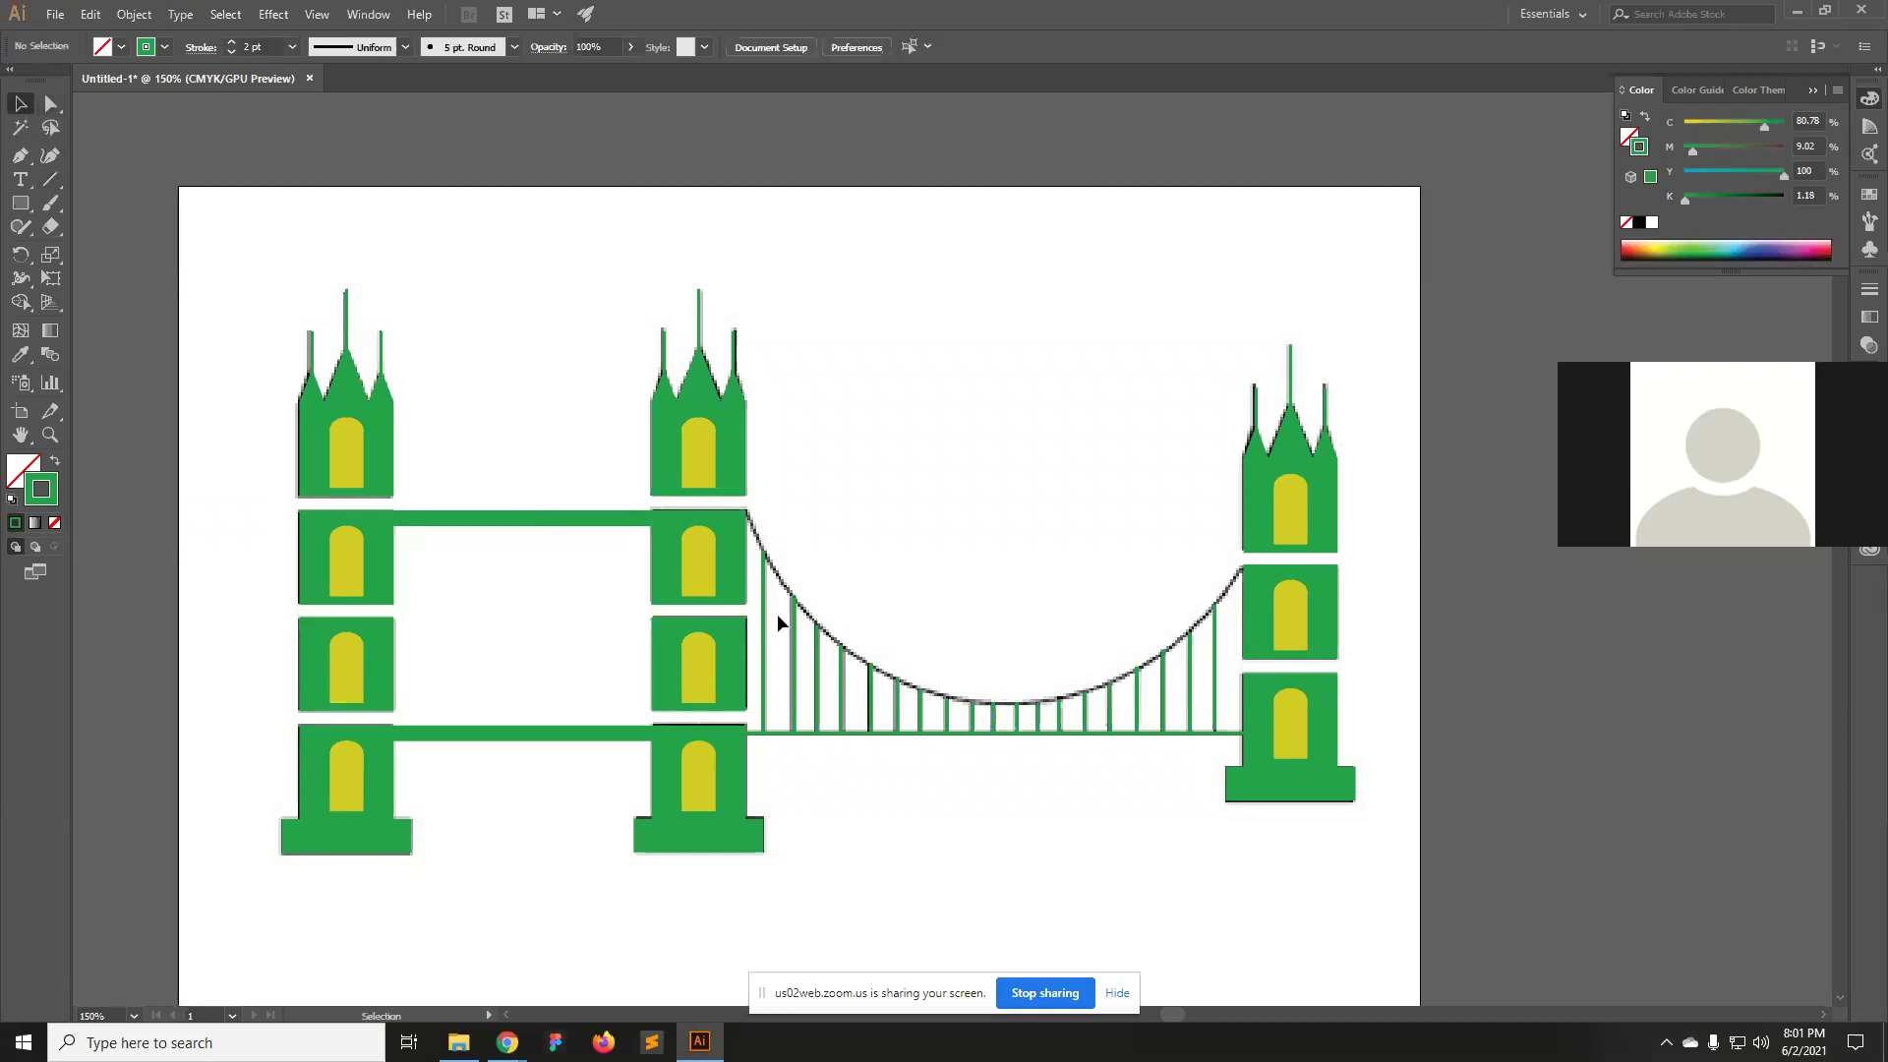
Display the artwork in outline view.
key(ctrl)
click(274, 14)
mouse_move(316, 14)
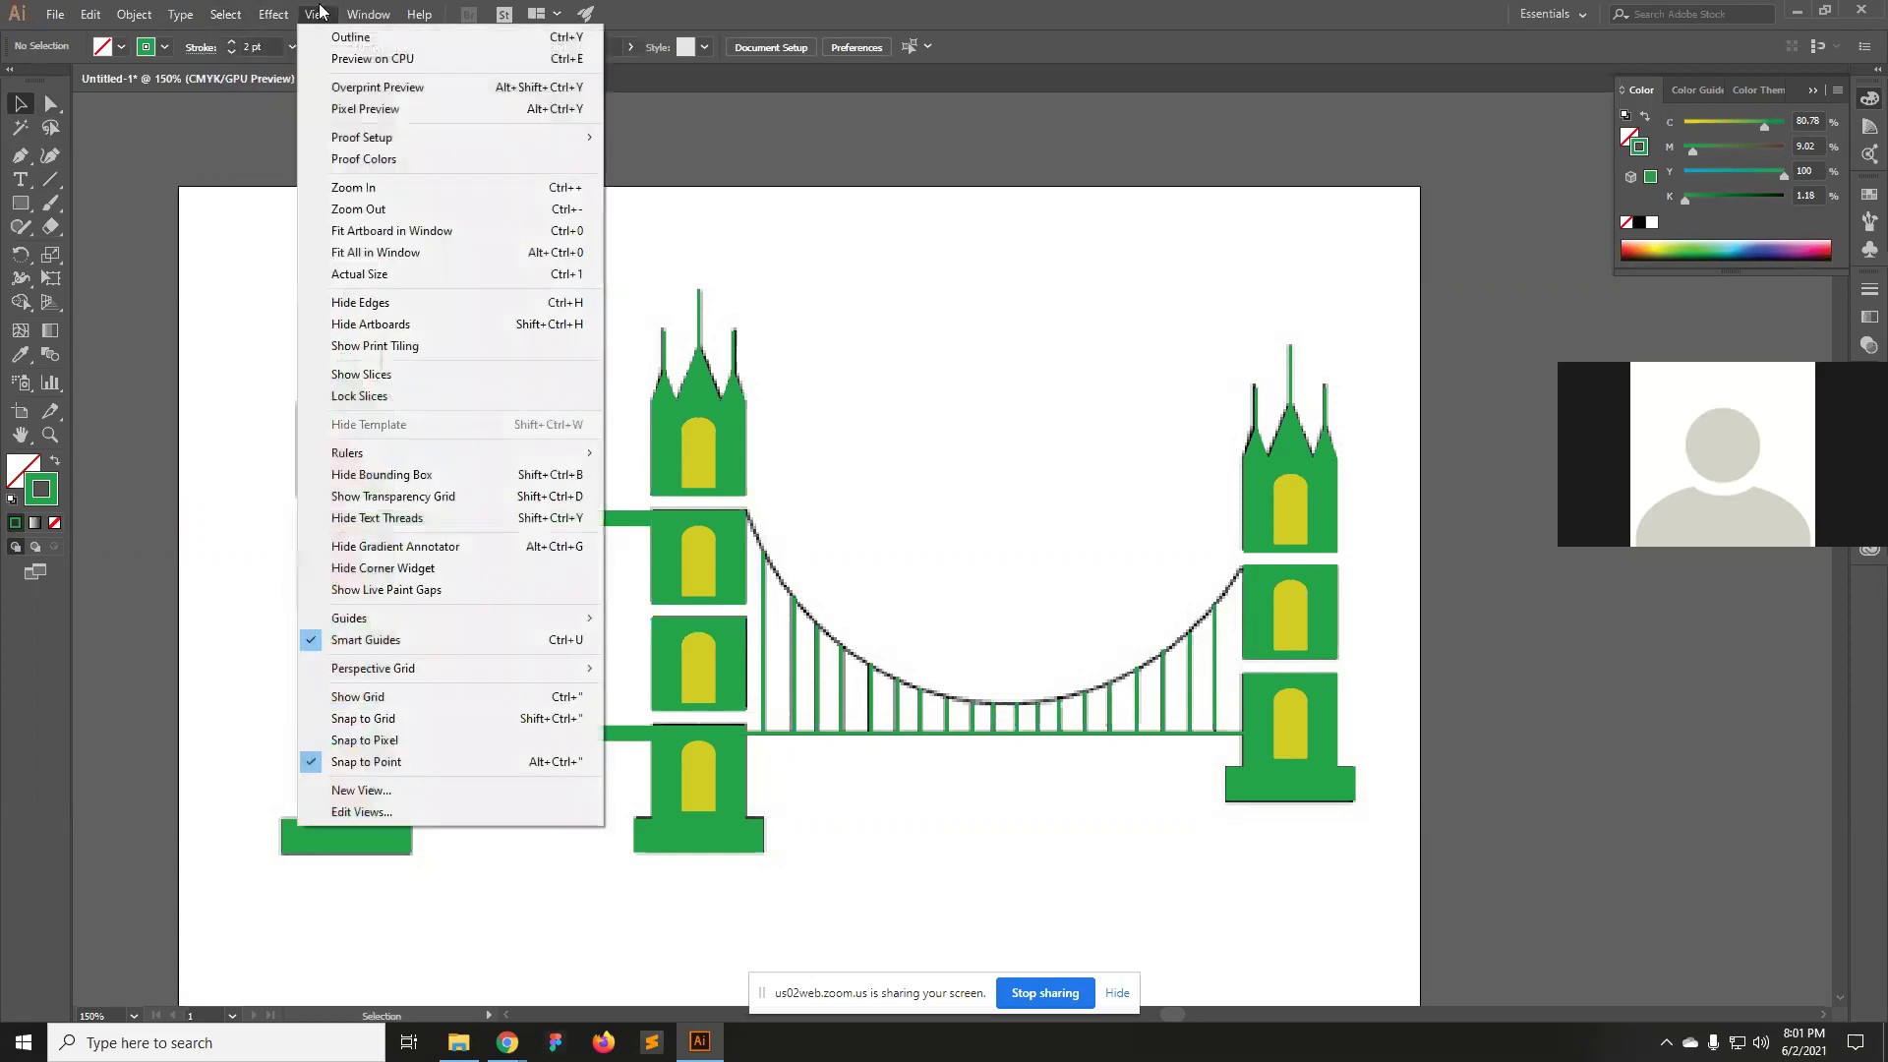
click(340, 41)
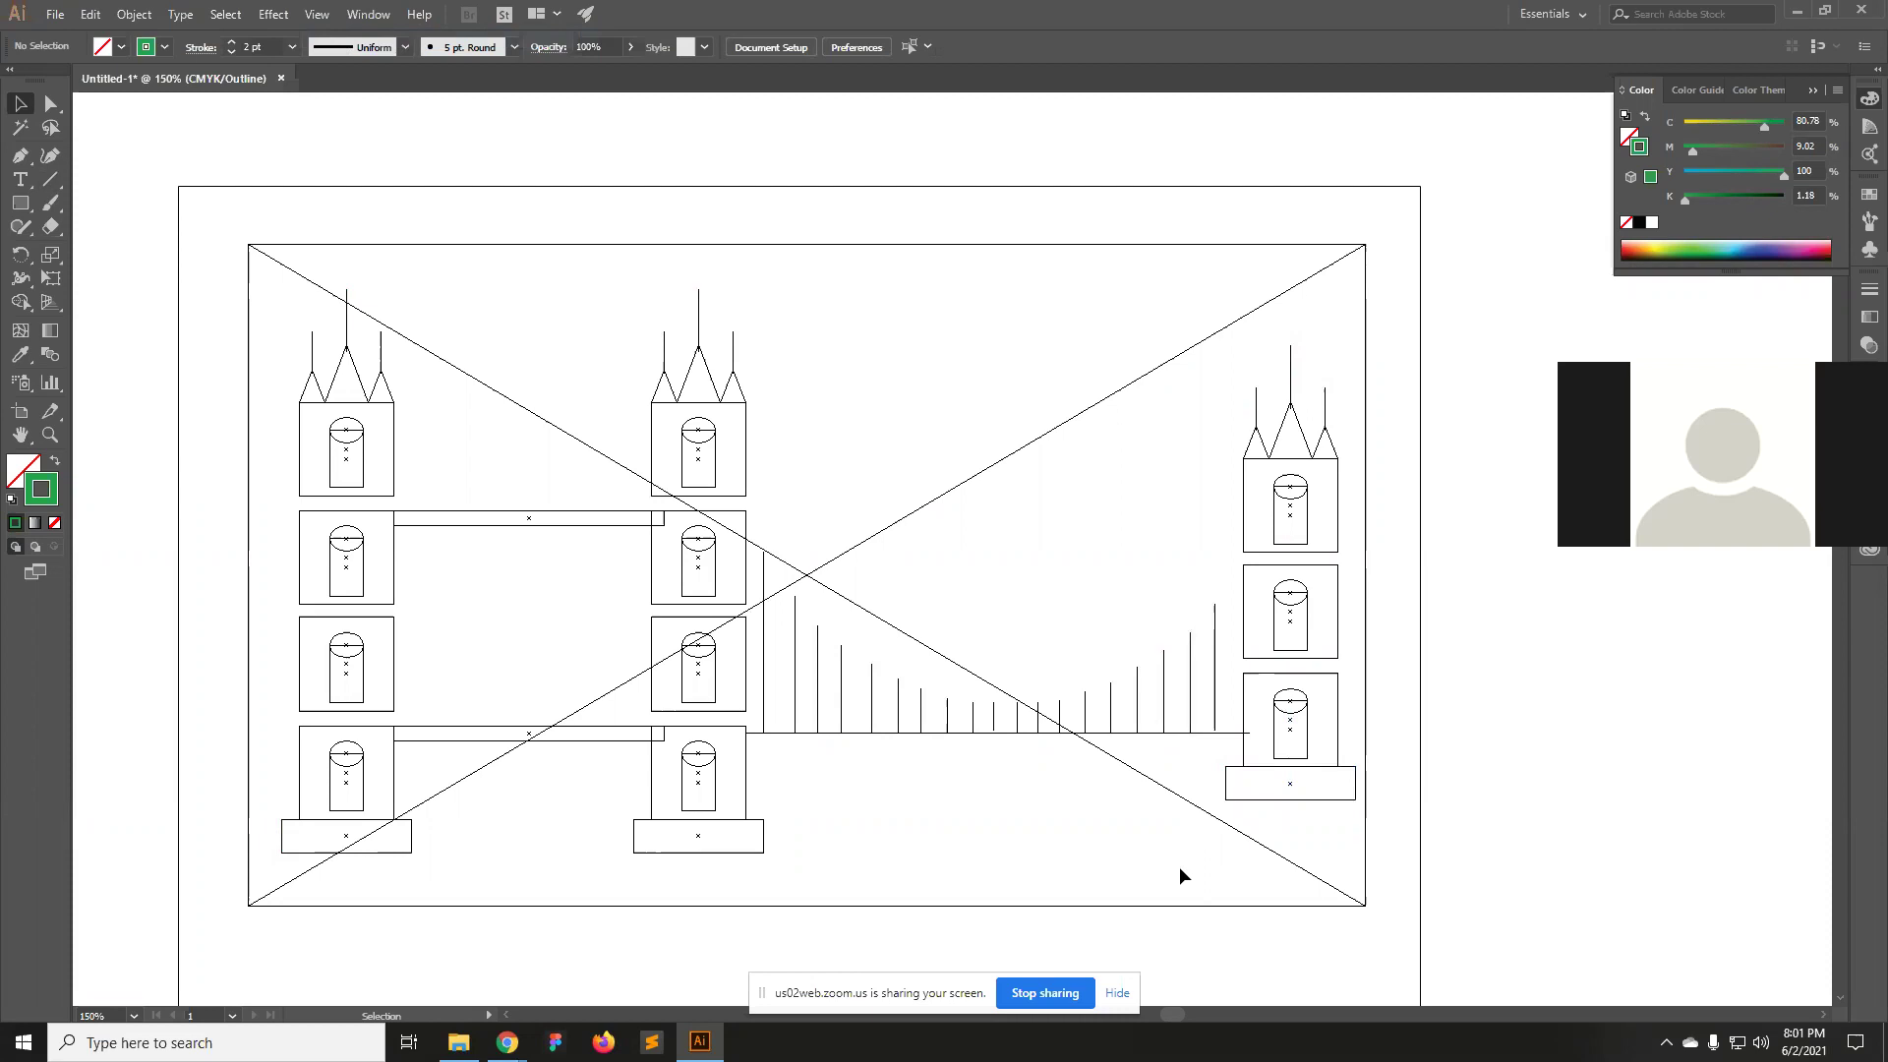
Try to bottom-align the taller hanger lines along the deck.
drag(763, 539, 1225, 701)
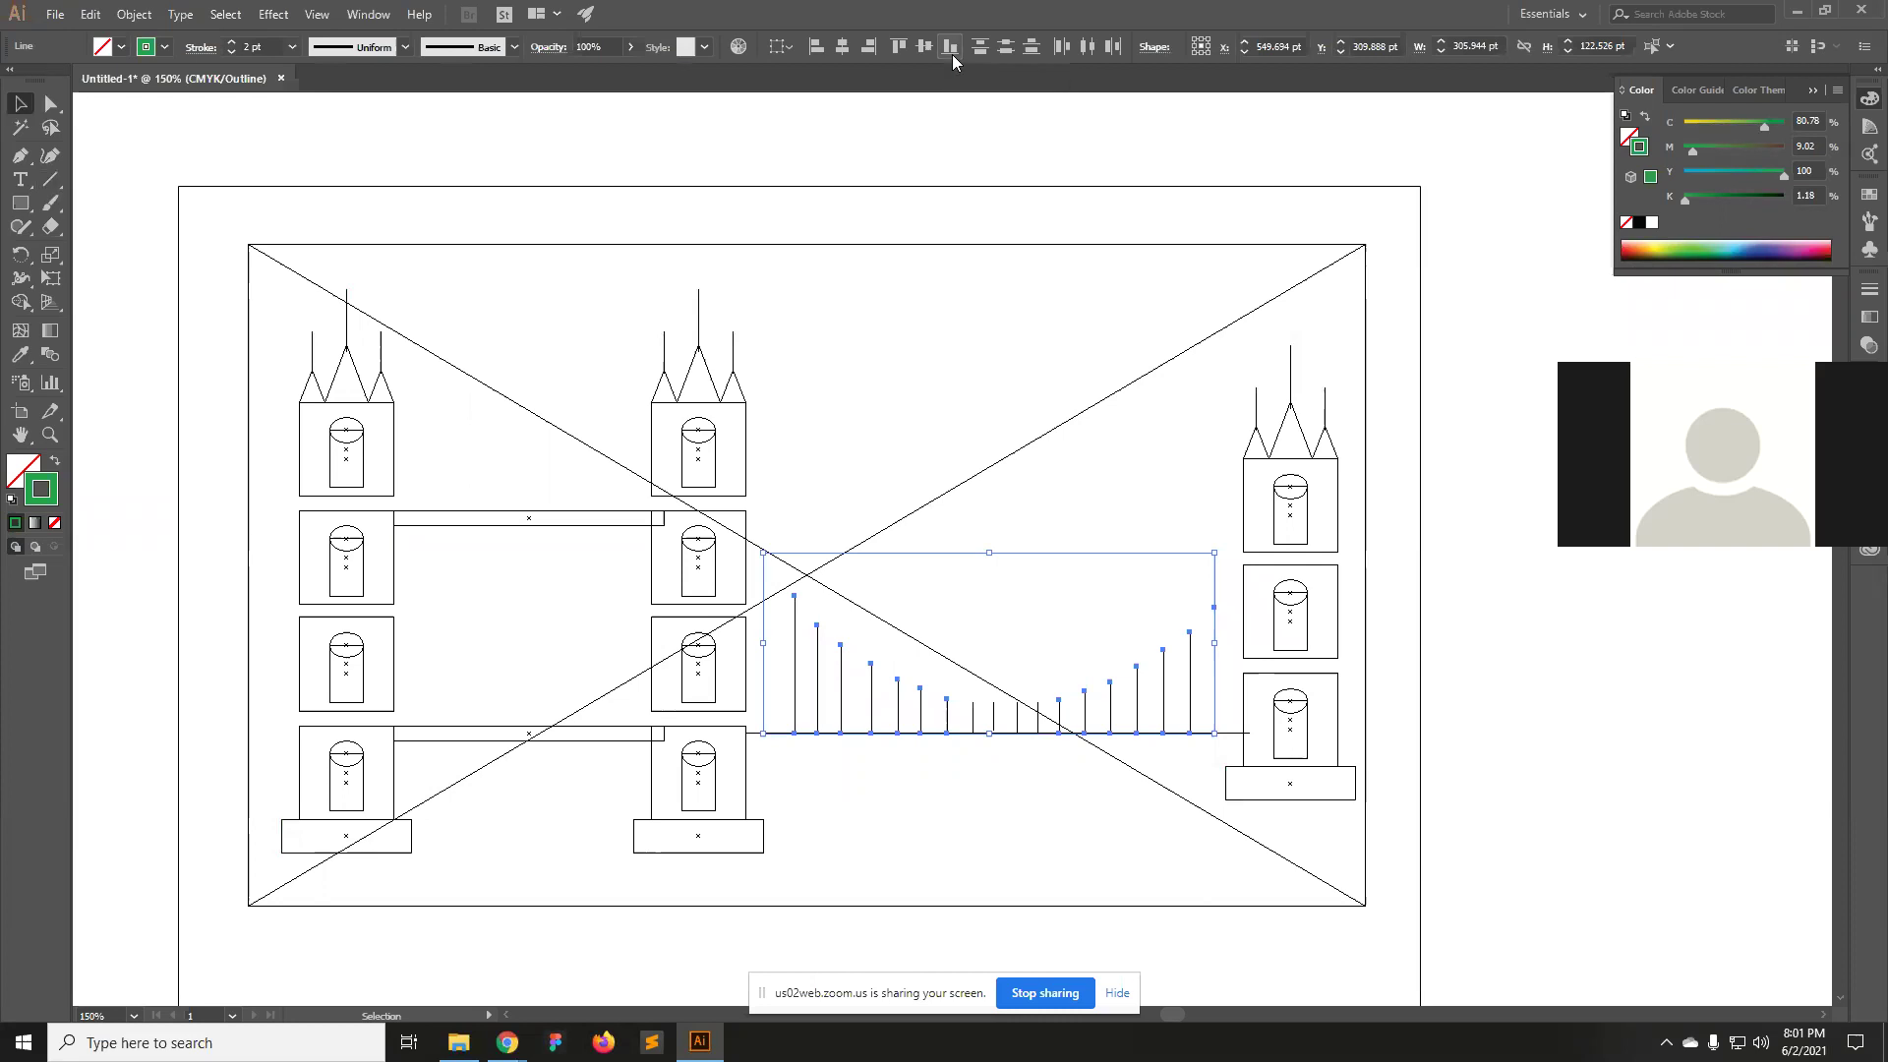
click(1084, 812)
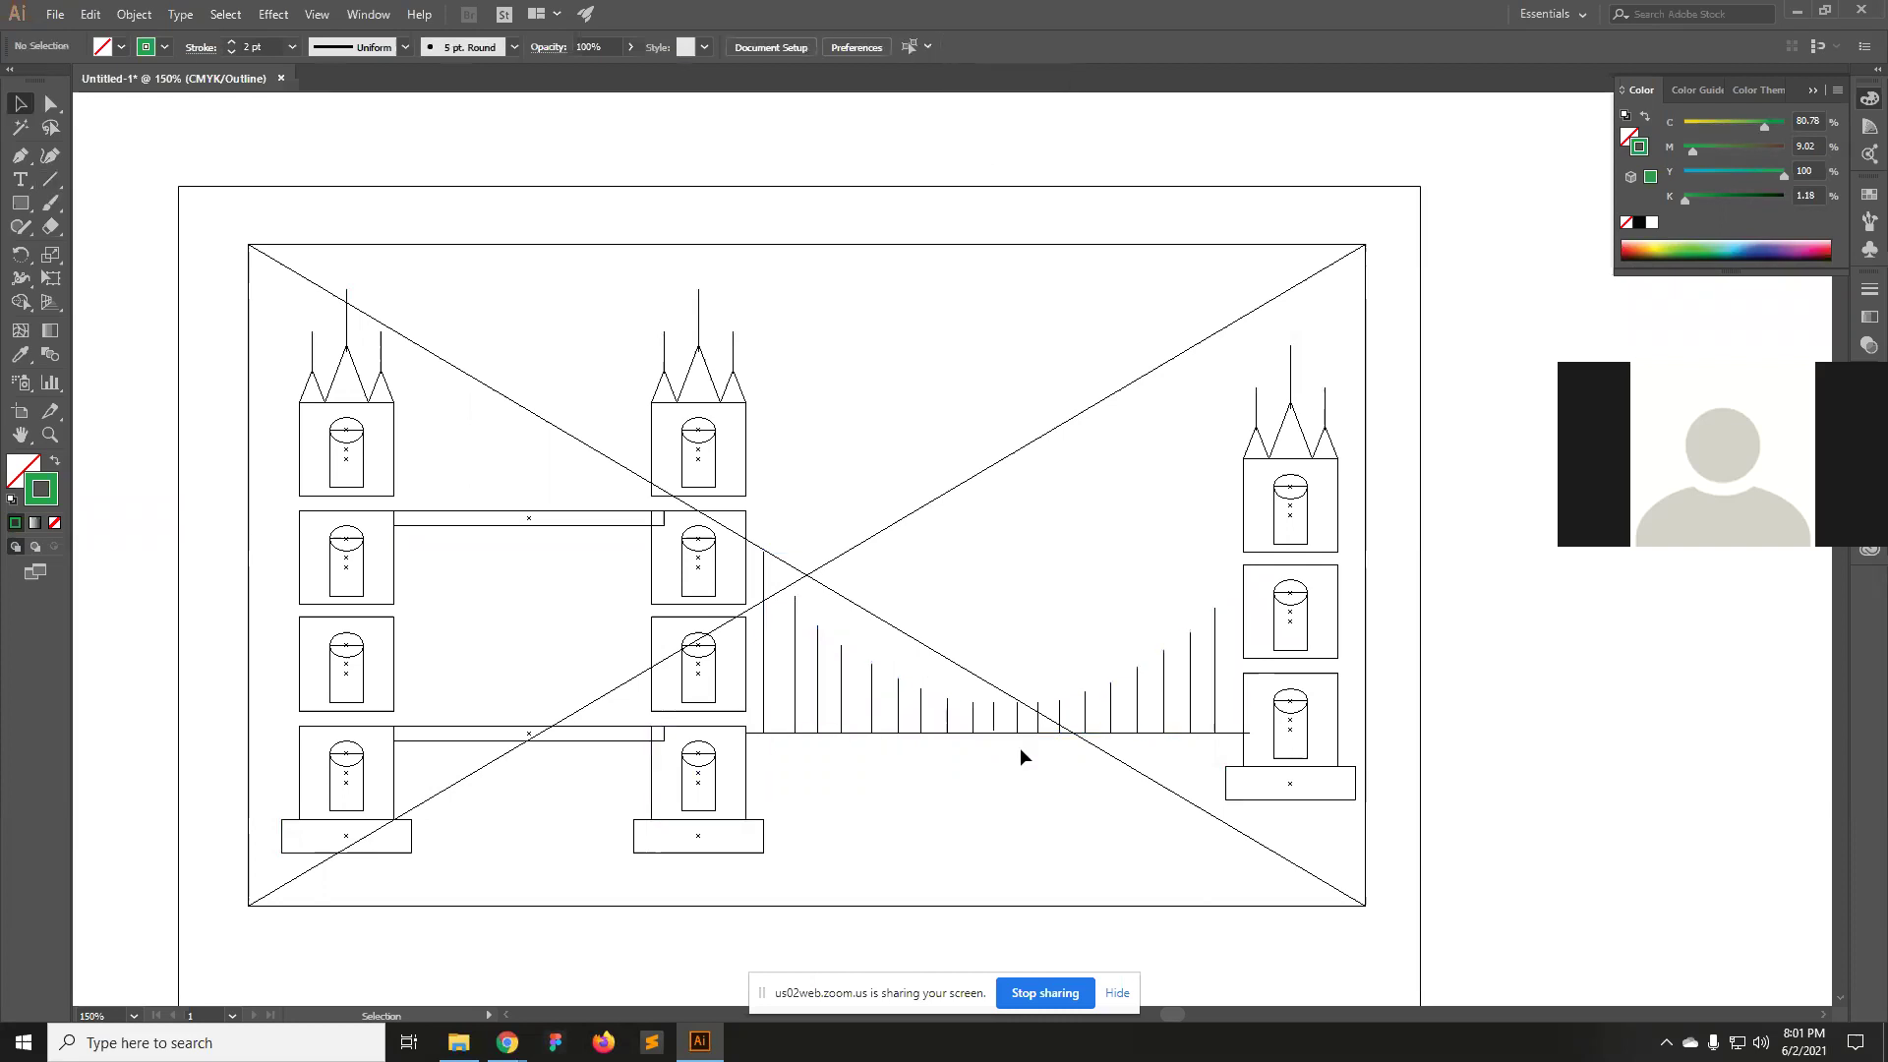
click(998, 730)
click(924, 718)
click(1058, 682)
Select all the vertical hanger lines between the towers, without the deck line, and align them to their bottom edges.
scroll(1072, 693, up, 3)
click(946, 649)
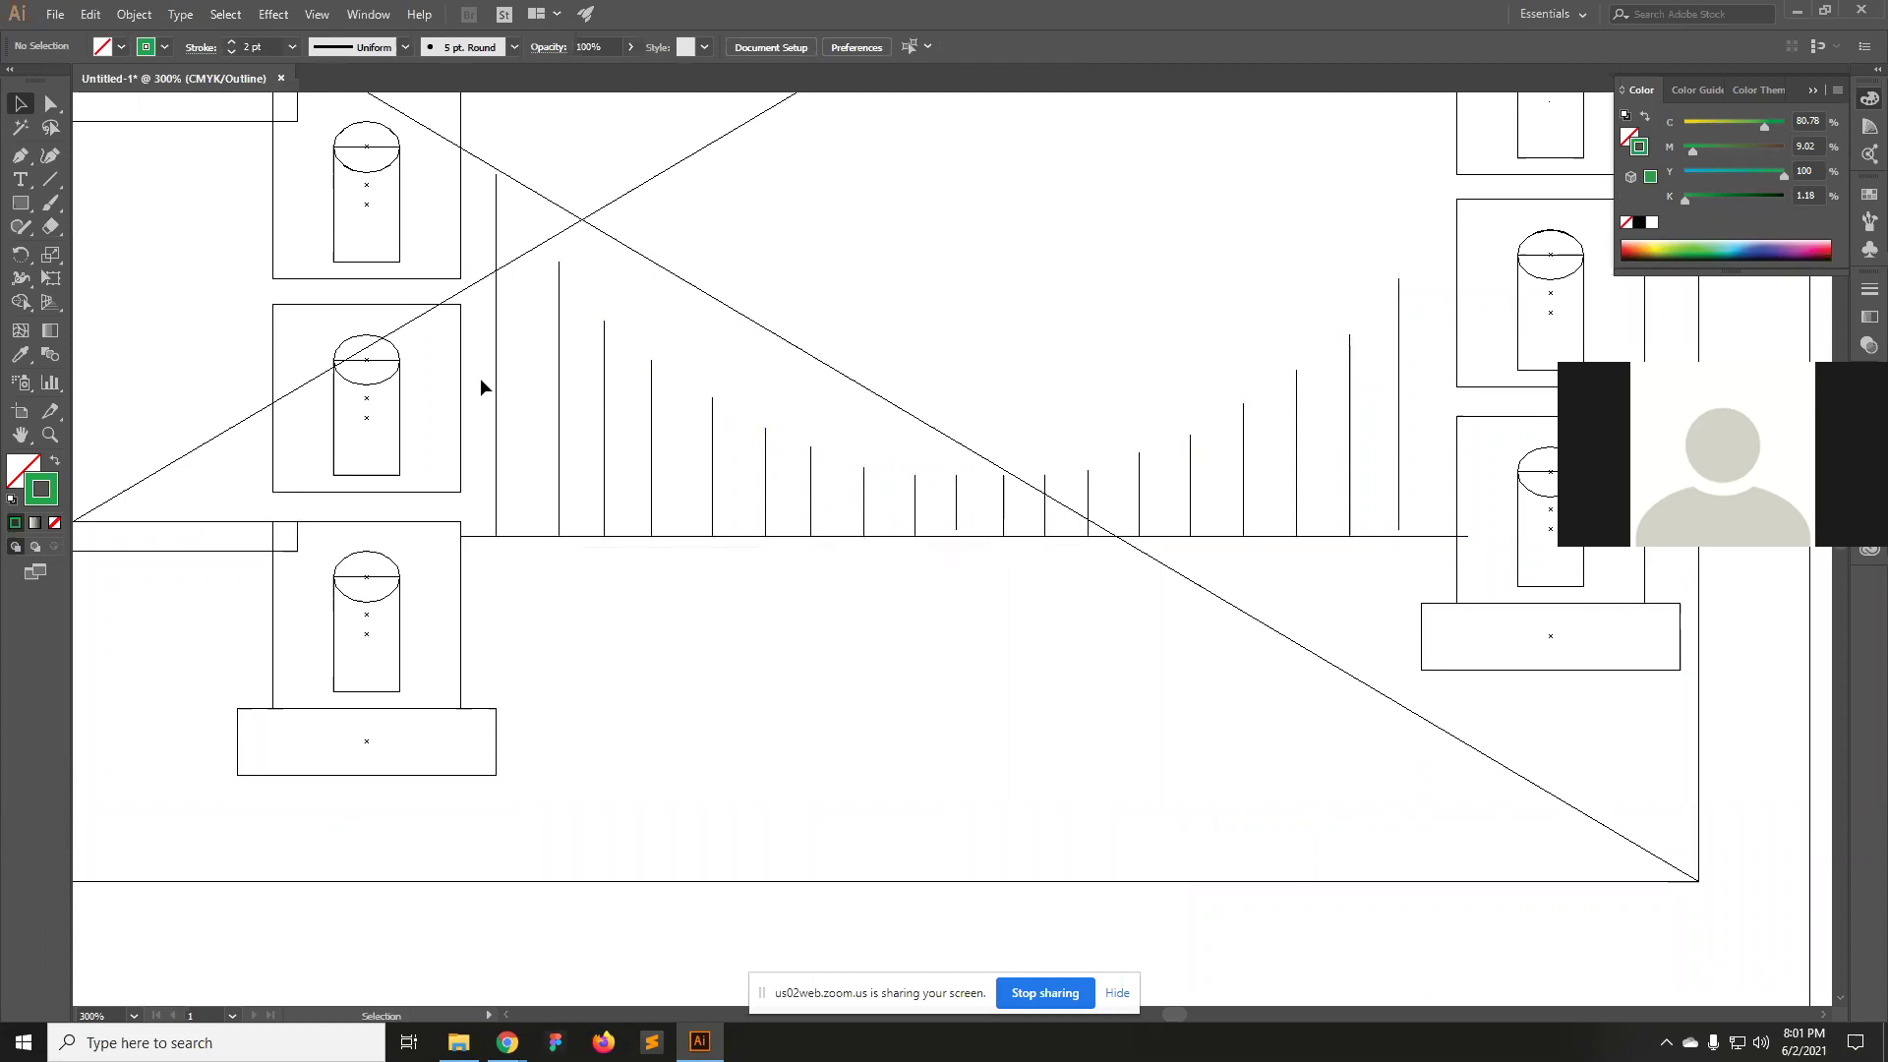
drag(481, 383, 1416, 491)
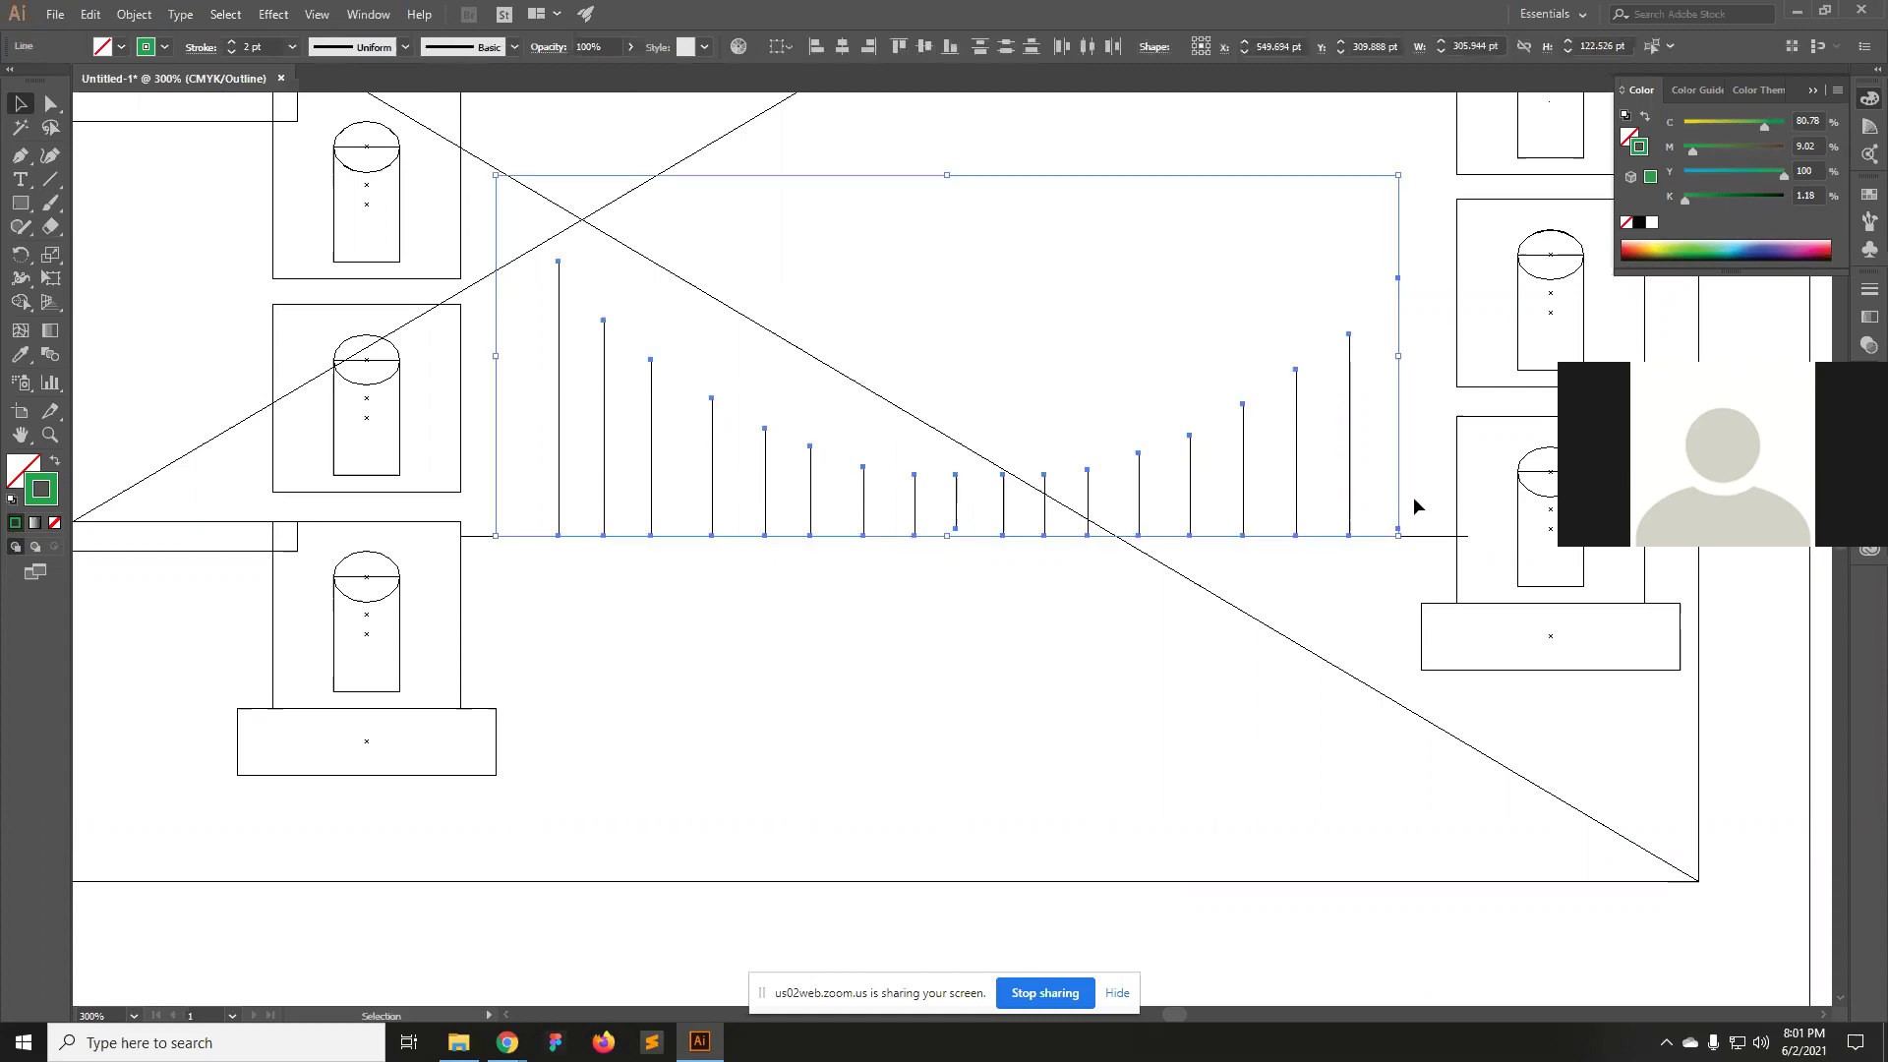
click(948, 50)
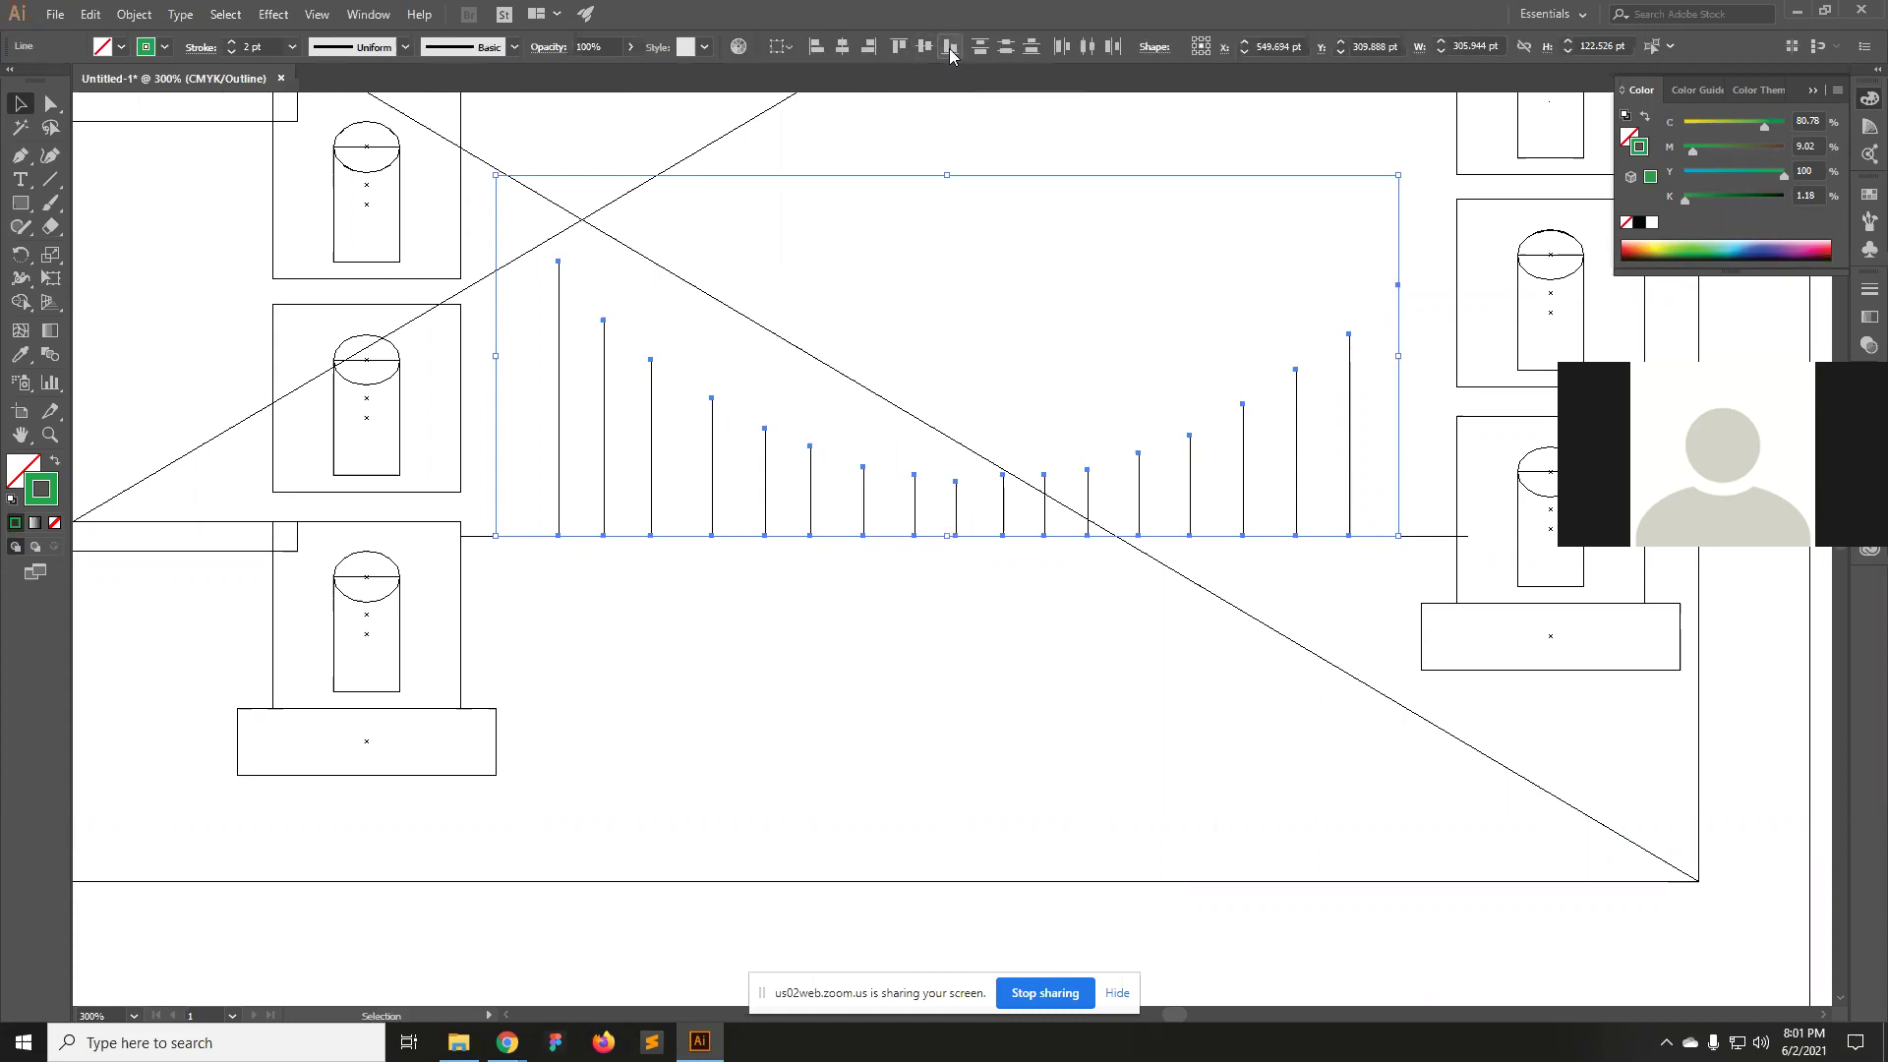
click(1077, 732)
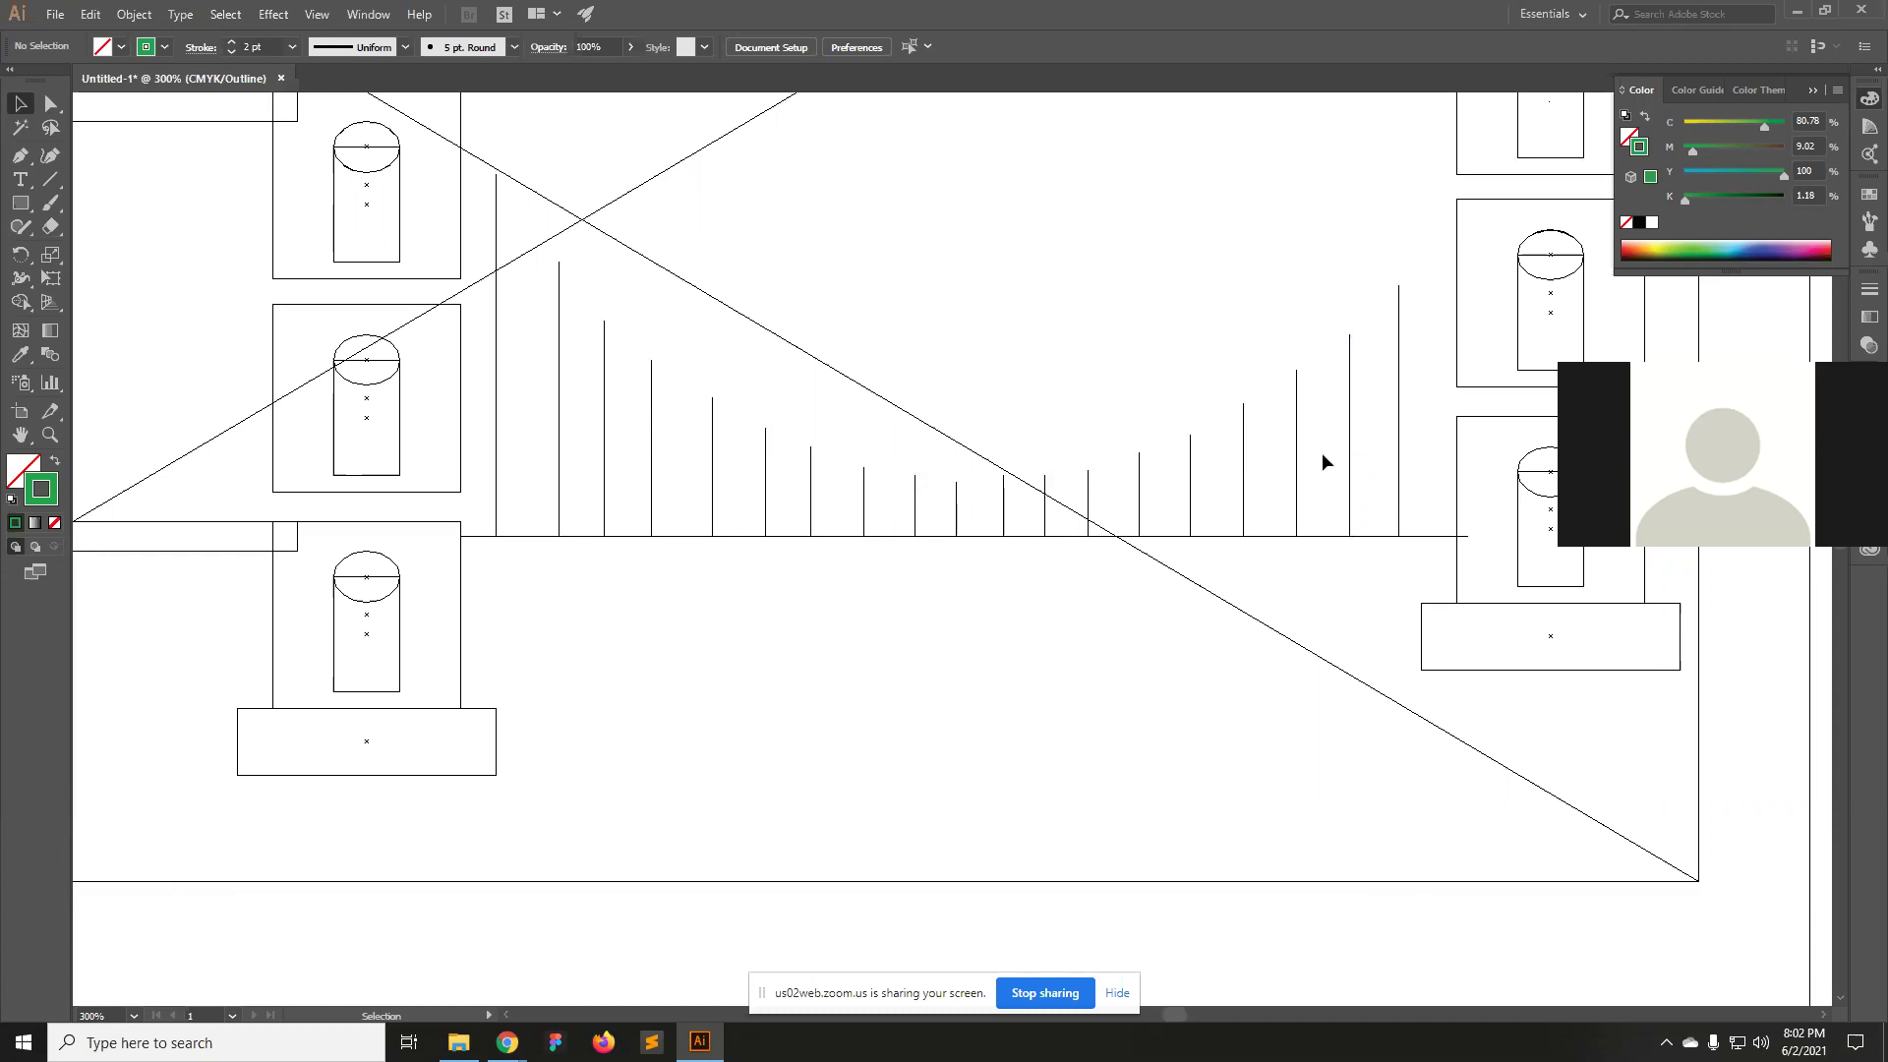
Switch back to Illustrator, select all the vertical hanger lines and distribute them evenly in the horizontal direction.
drag(481, 346, 1413, 505)
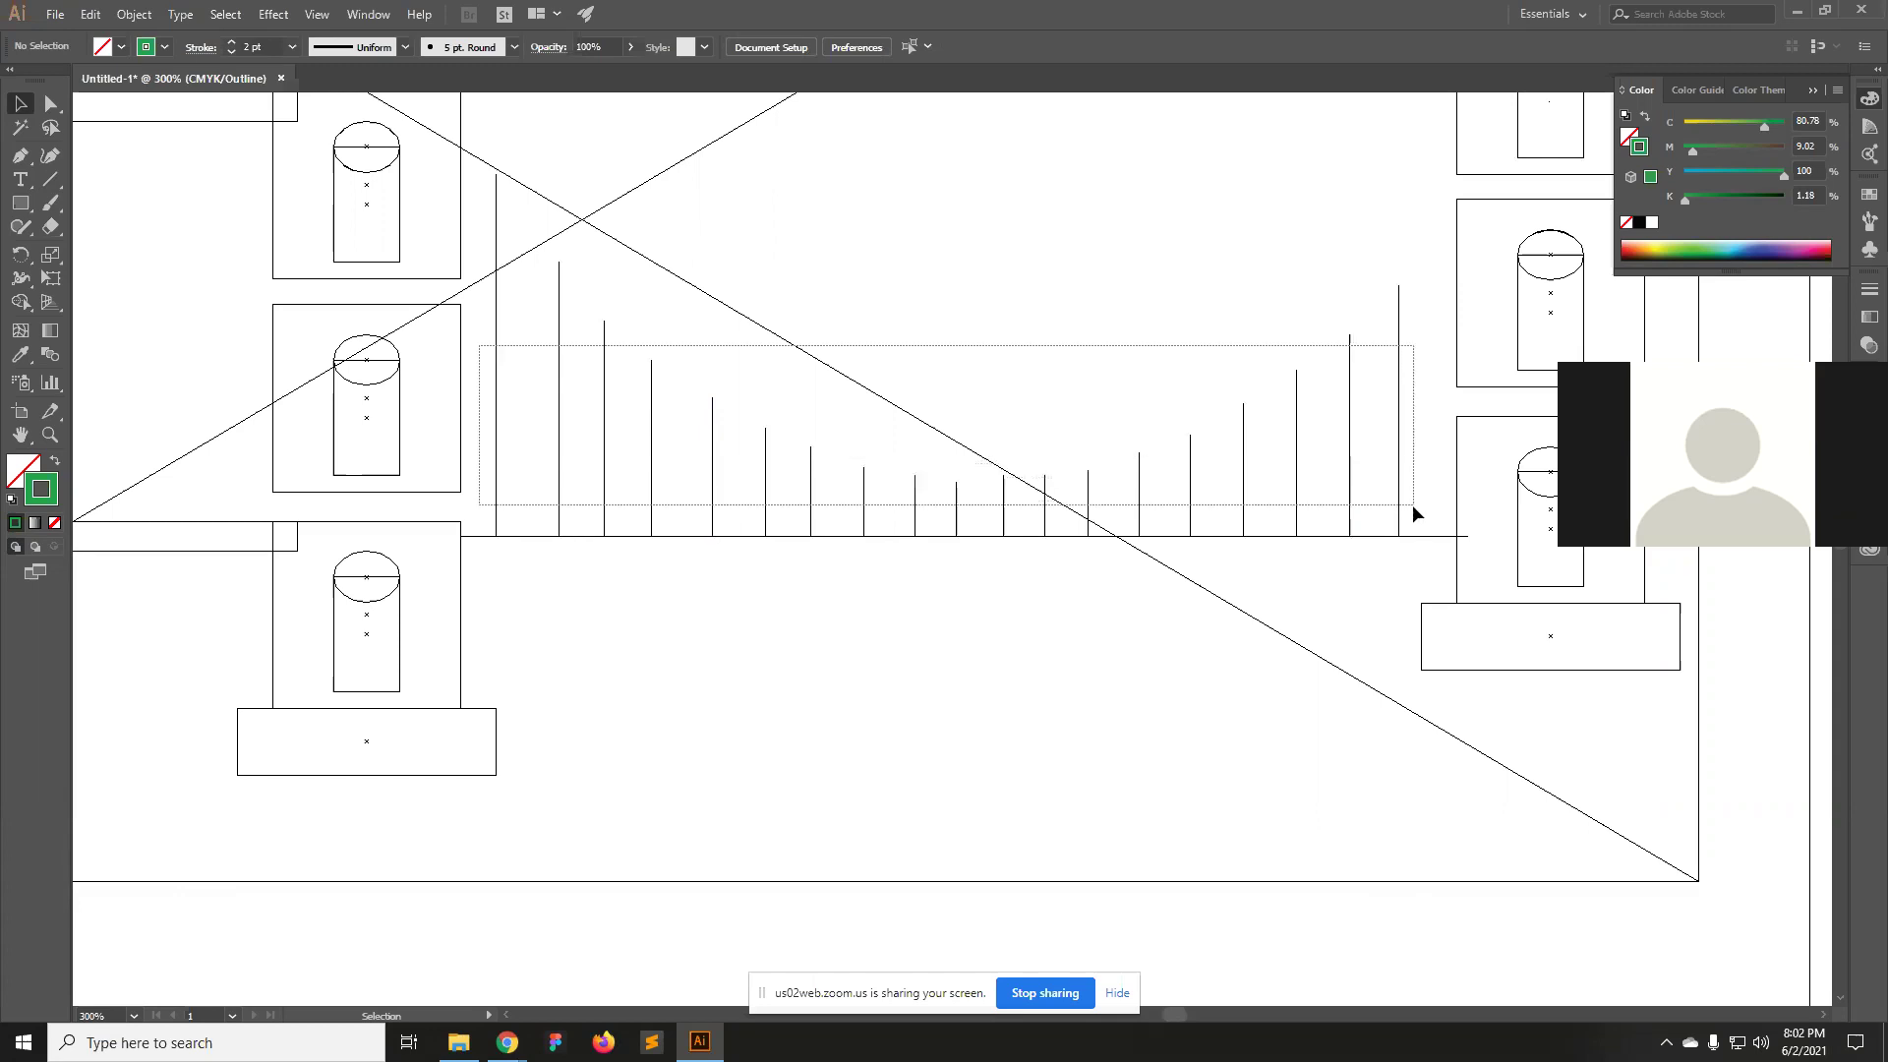
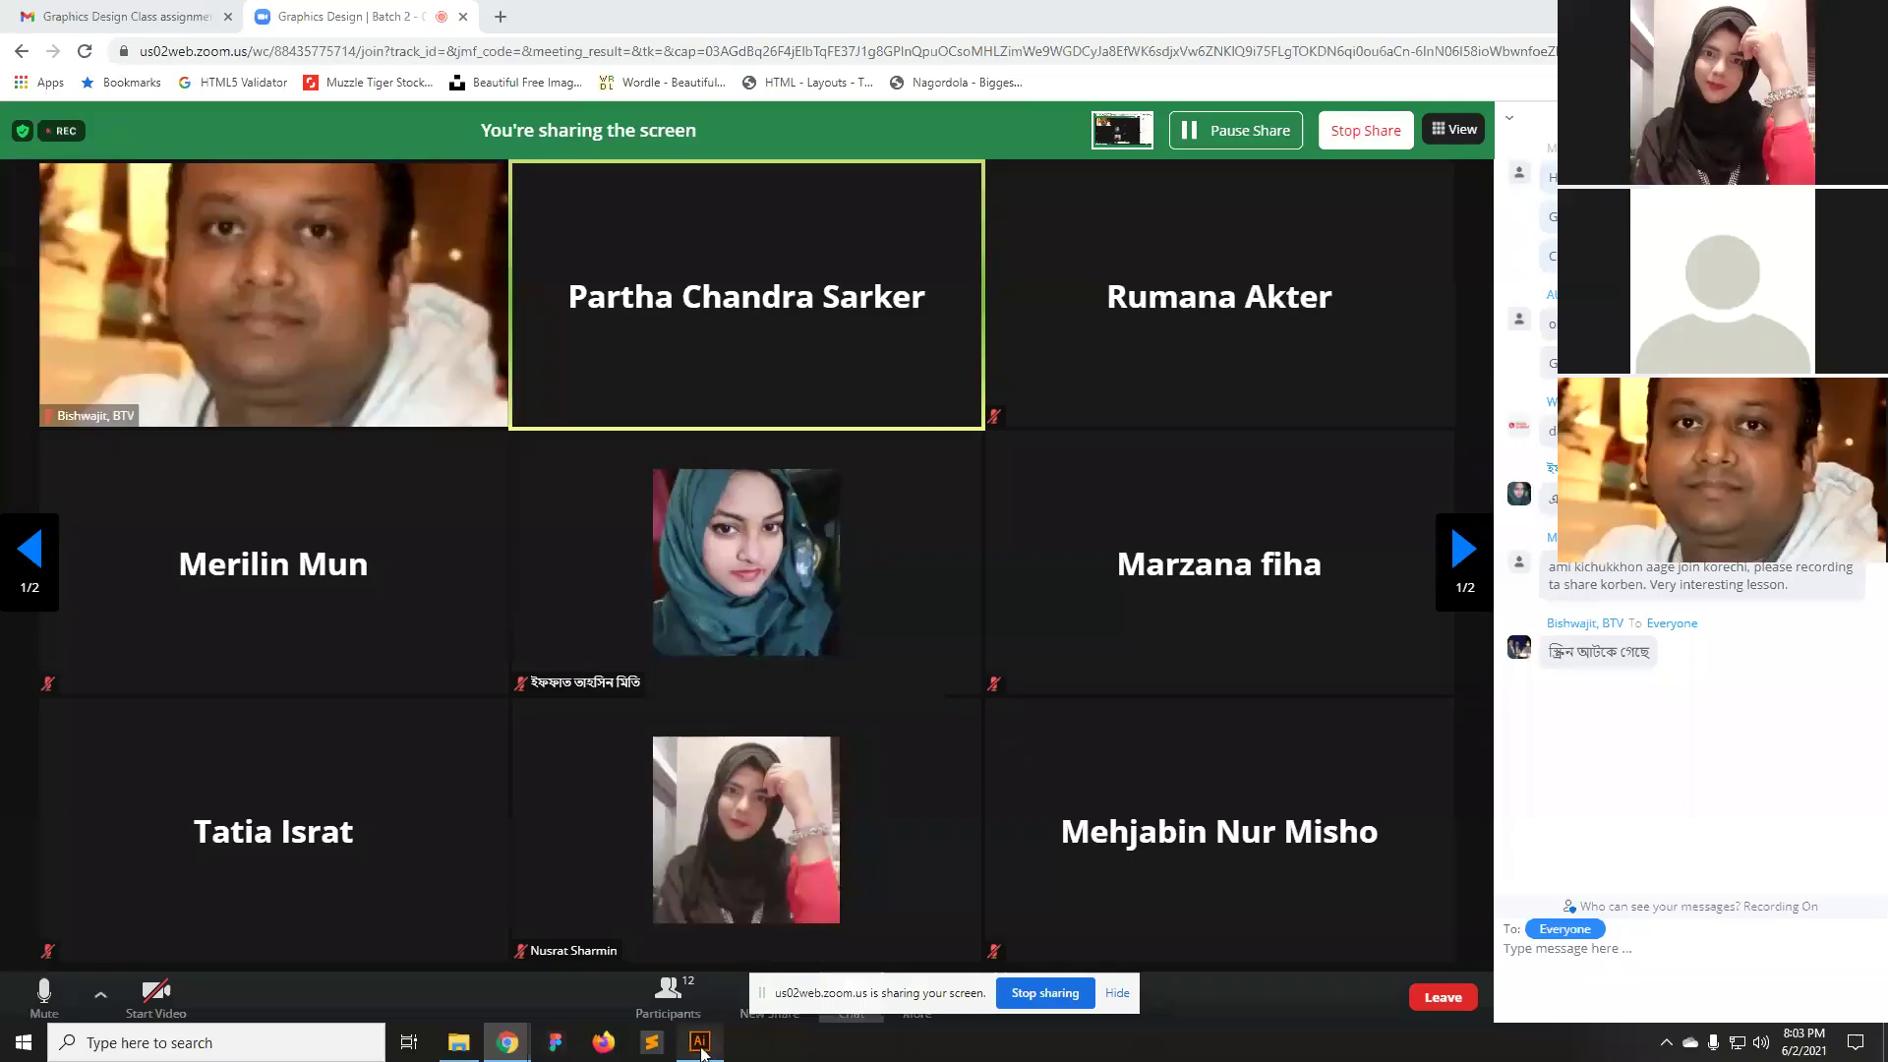
click(699, 1042)
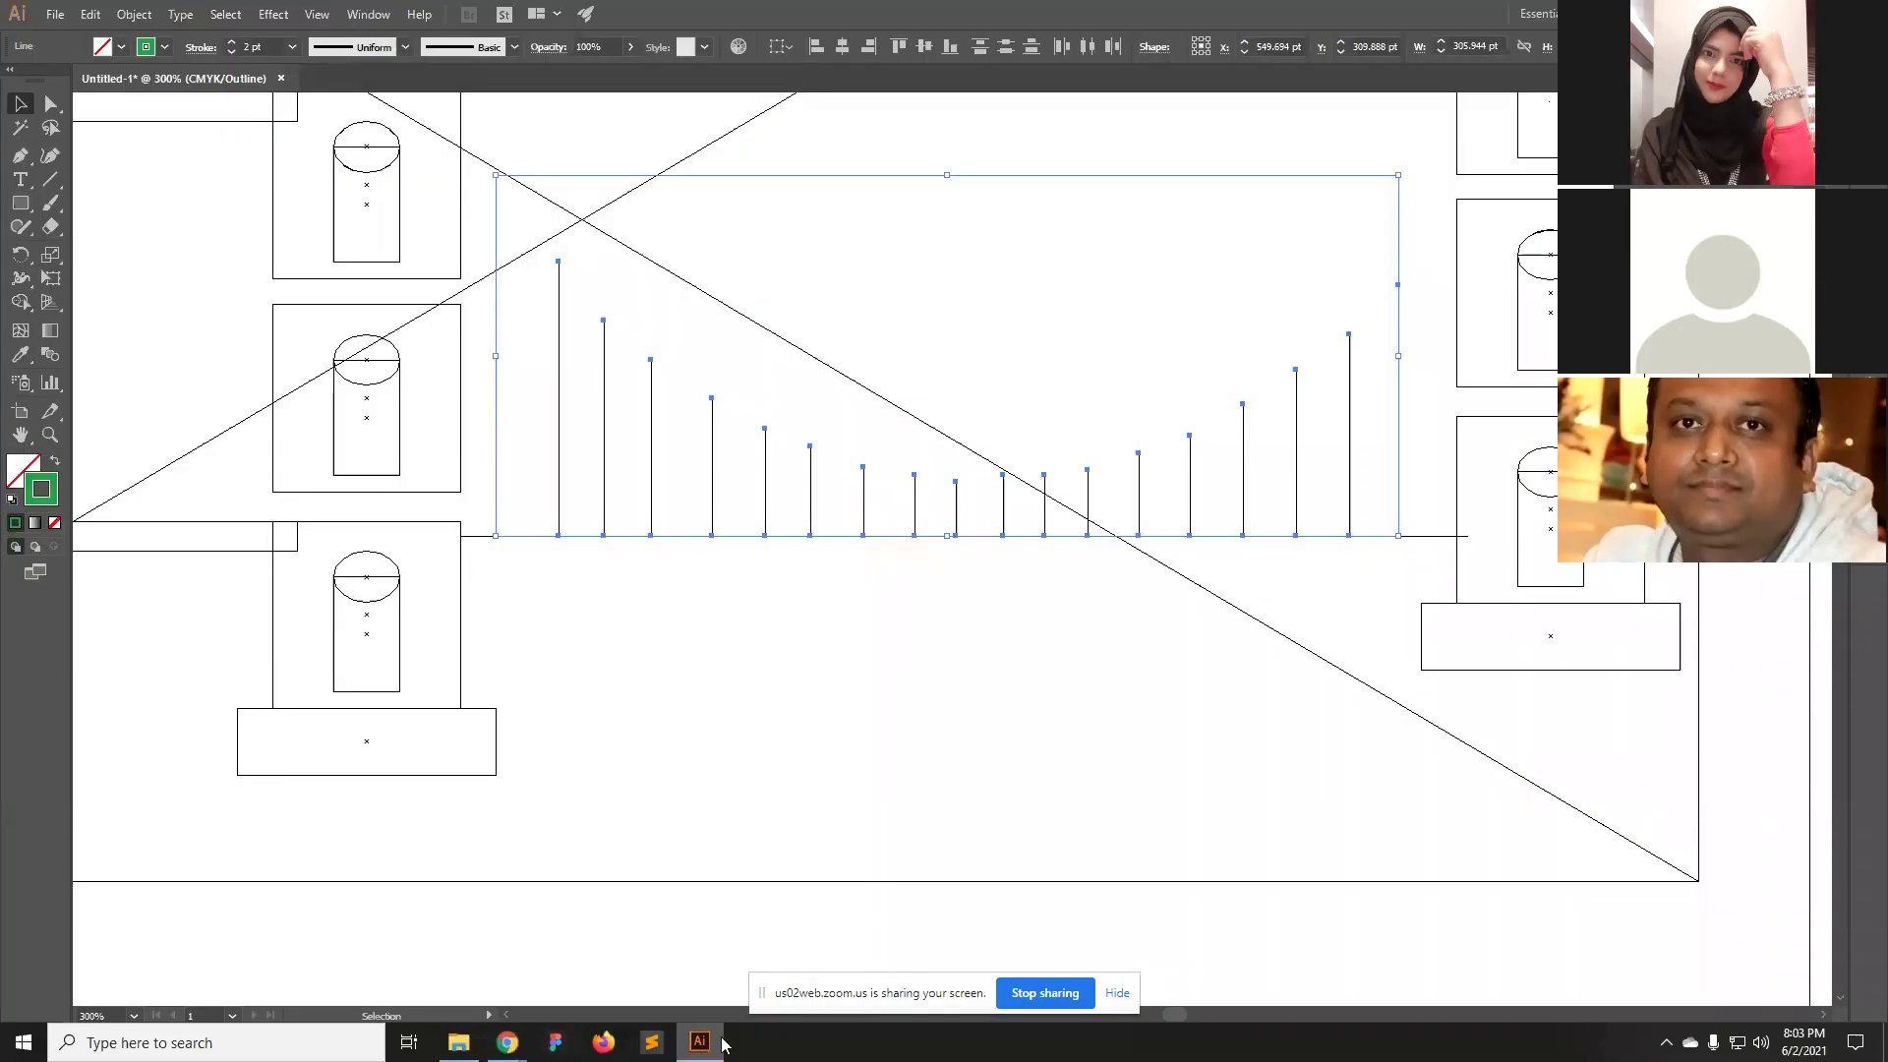
click(857, 675)
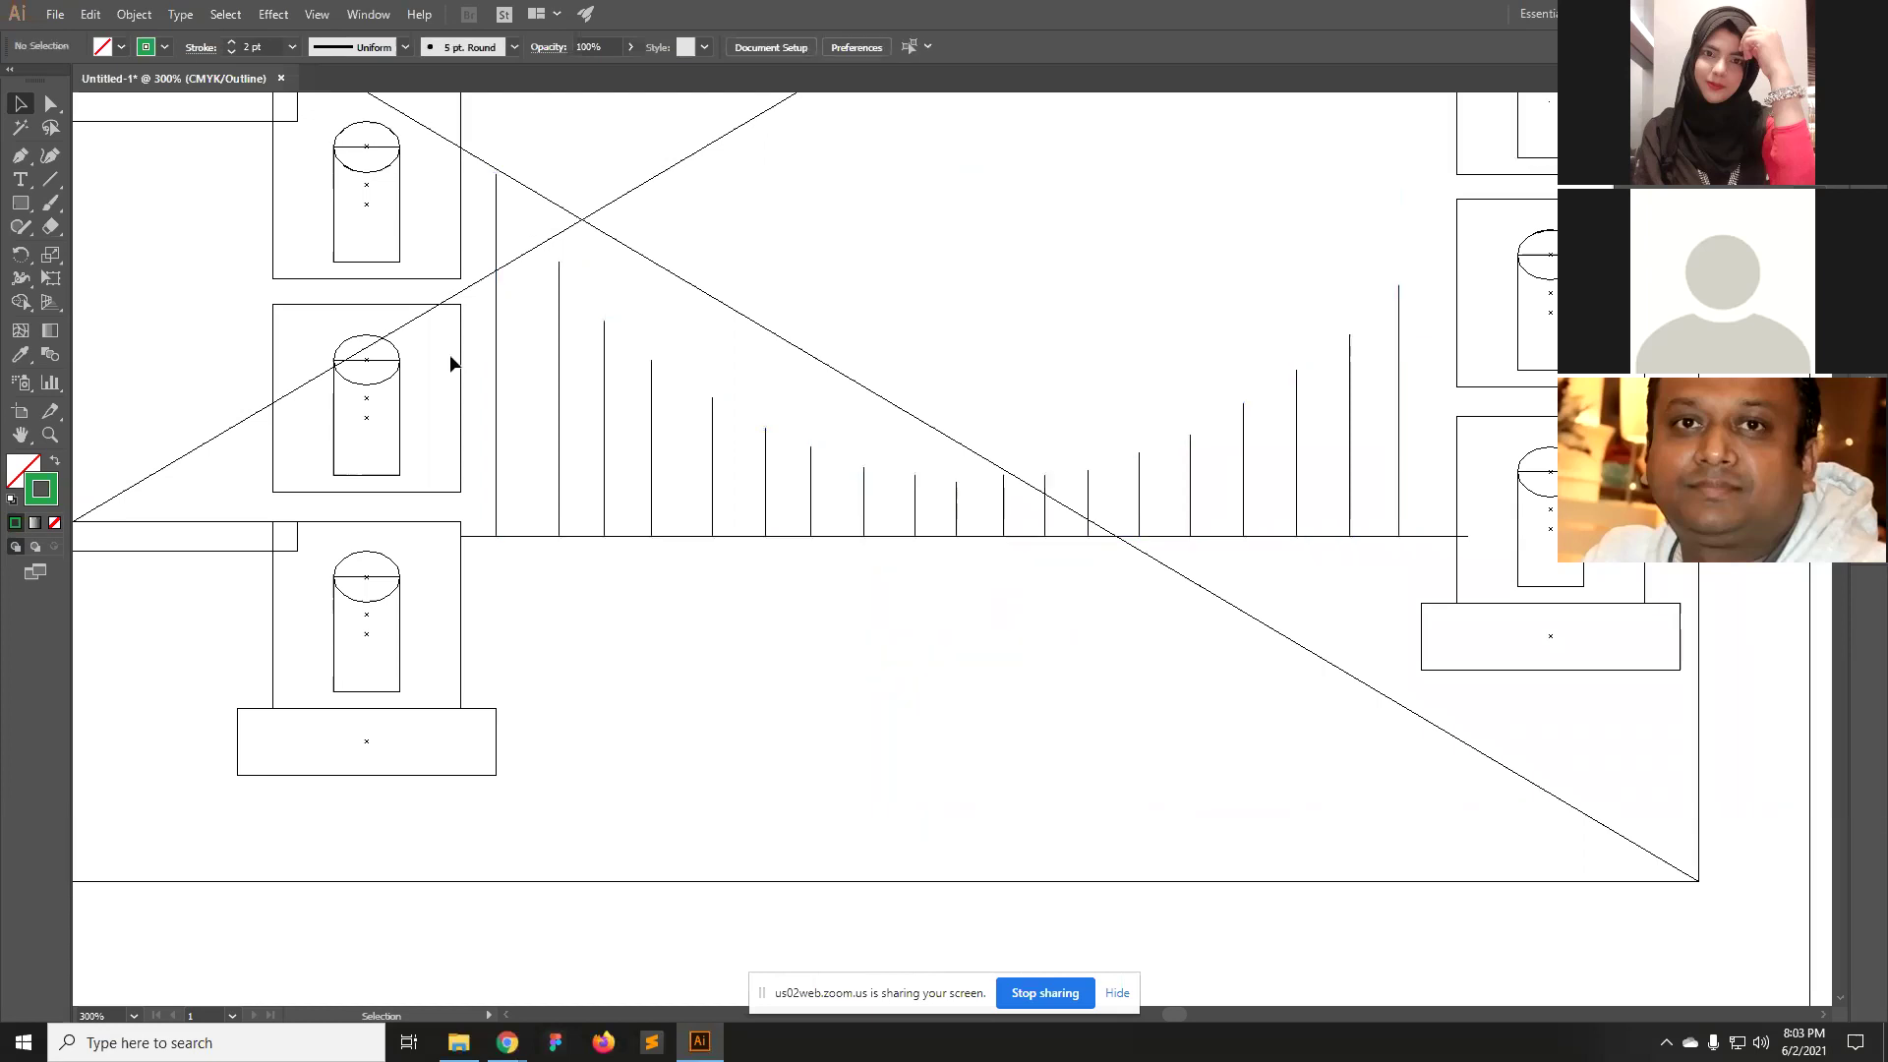
drag(483, 356, 1418, 496)
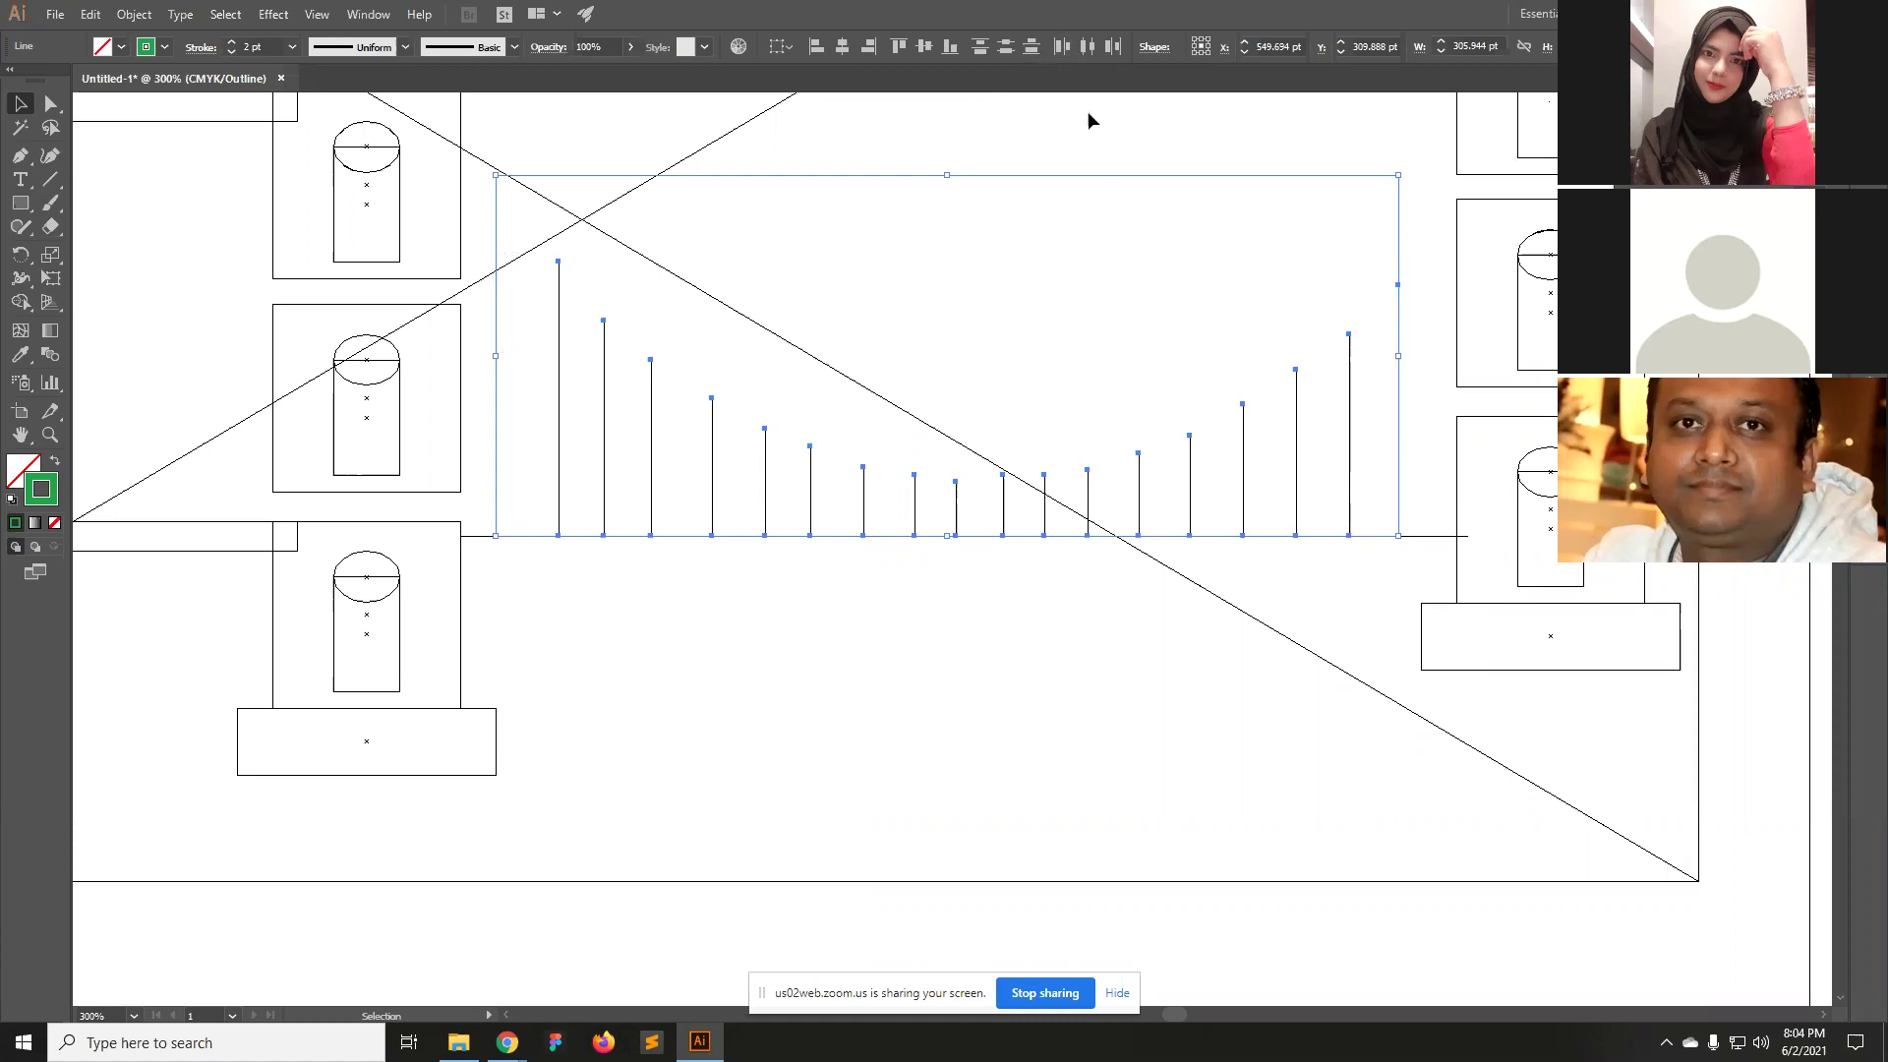
click(1090, 49)
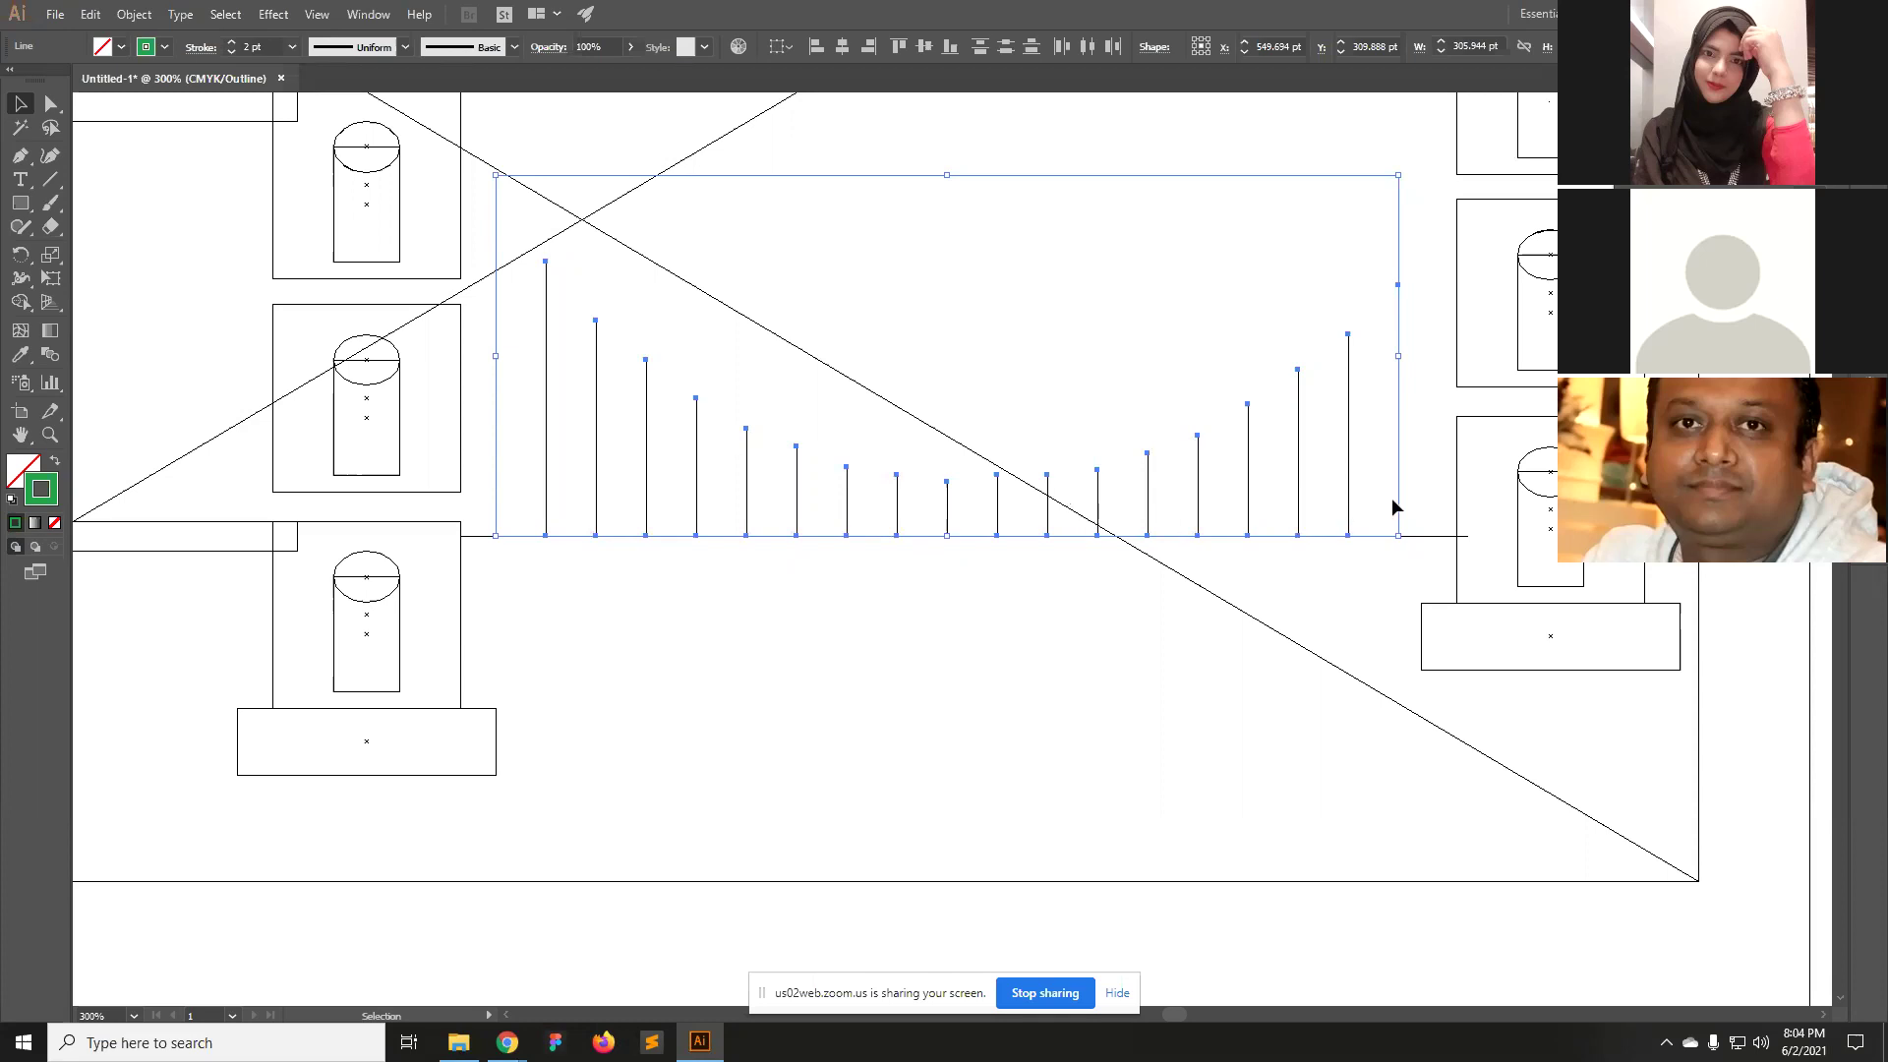
click(1089, 727)
Return from outline view to the full-colour preview, showing the whole bridge.
key(ctrl+y)
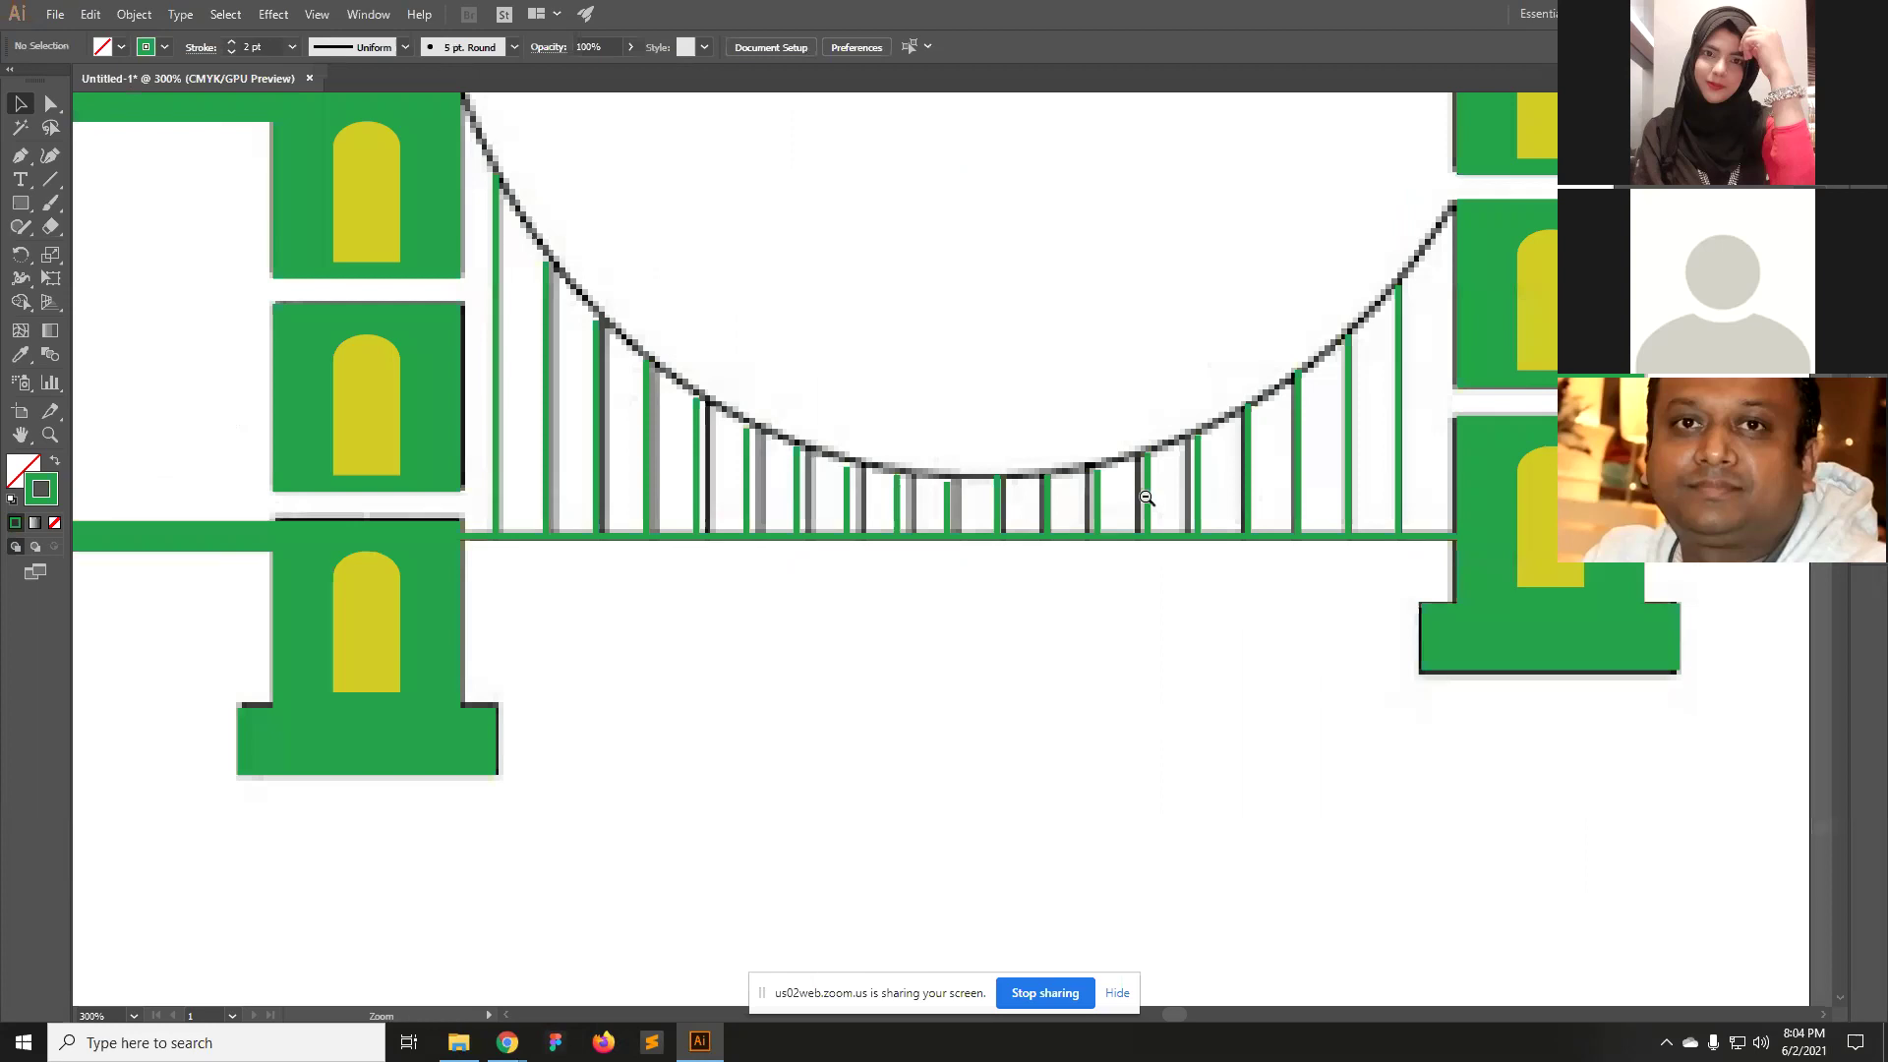
ctrl+alt+click(944, 392)
ctrl+alt+click(1042, 498)
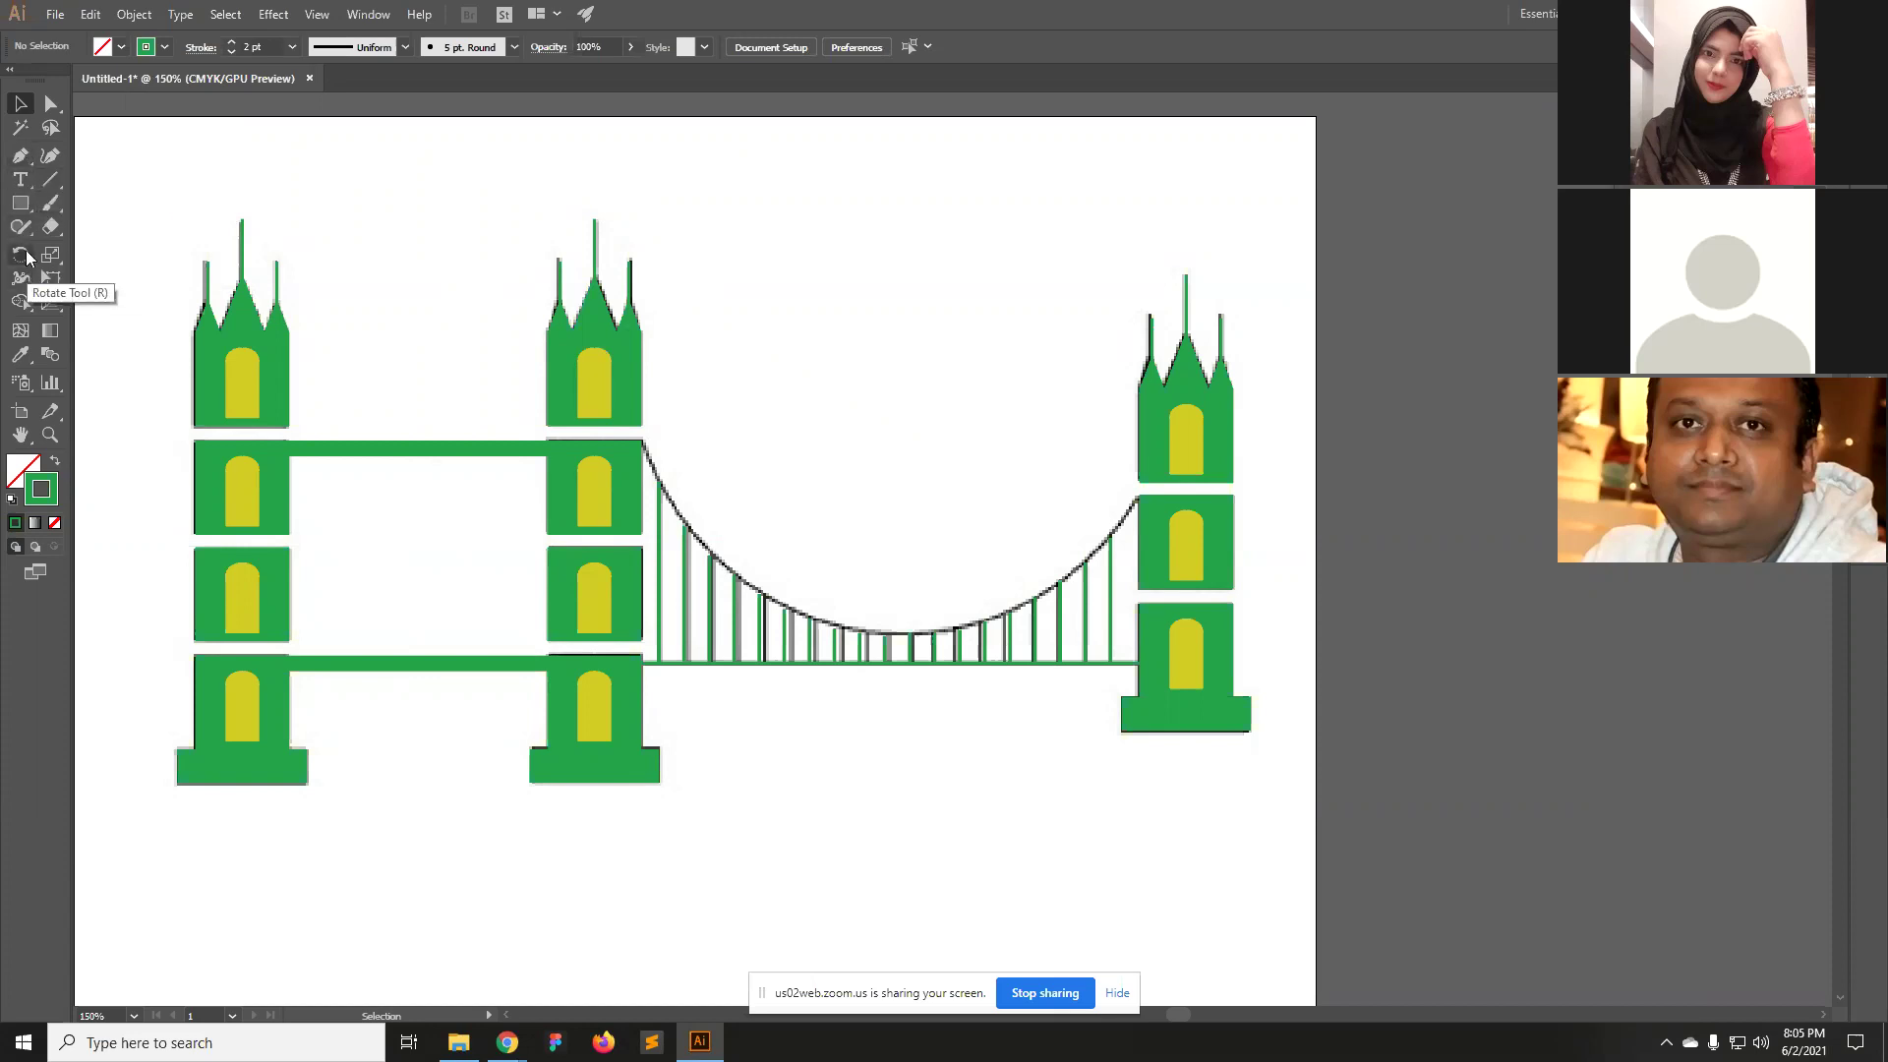
Try to fit an ellipse, about 363 by 341 pt, over the suspension cable's curve, and delete it.
click(20, 206)
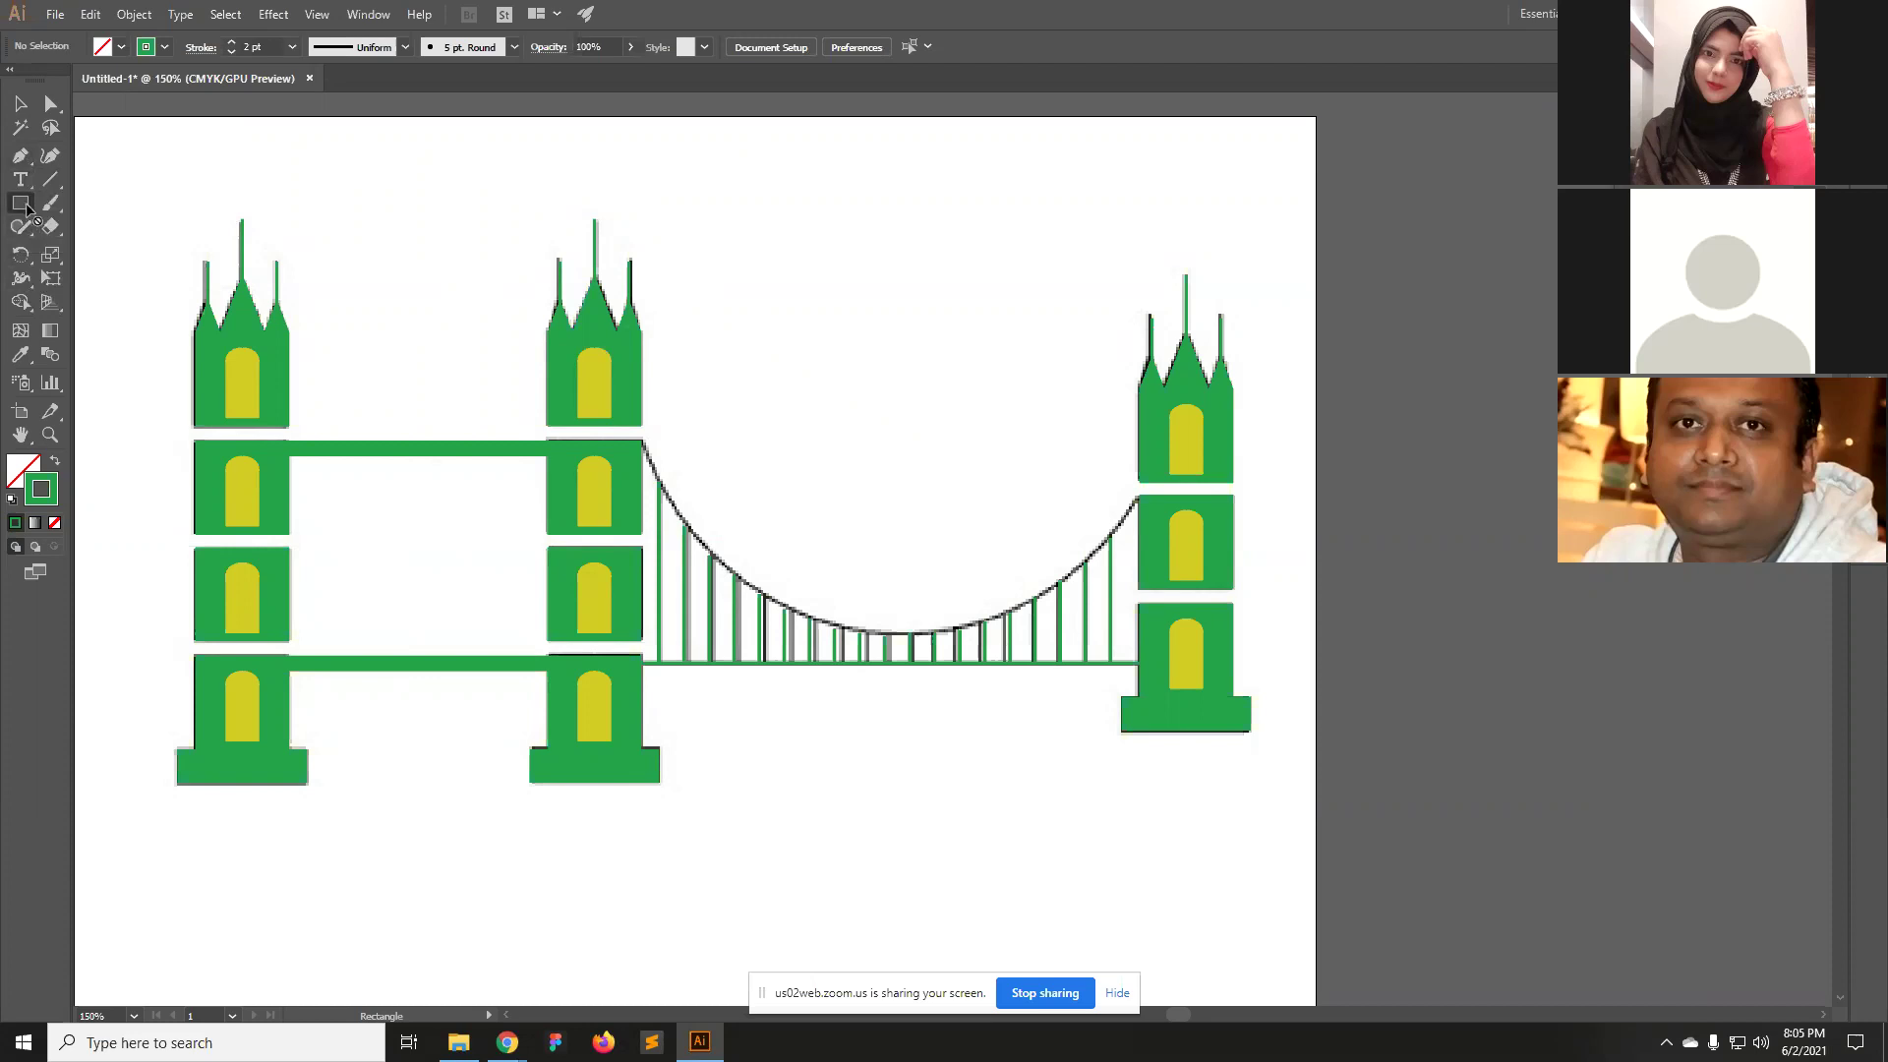
click(21, 204)
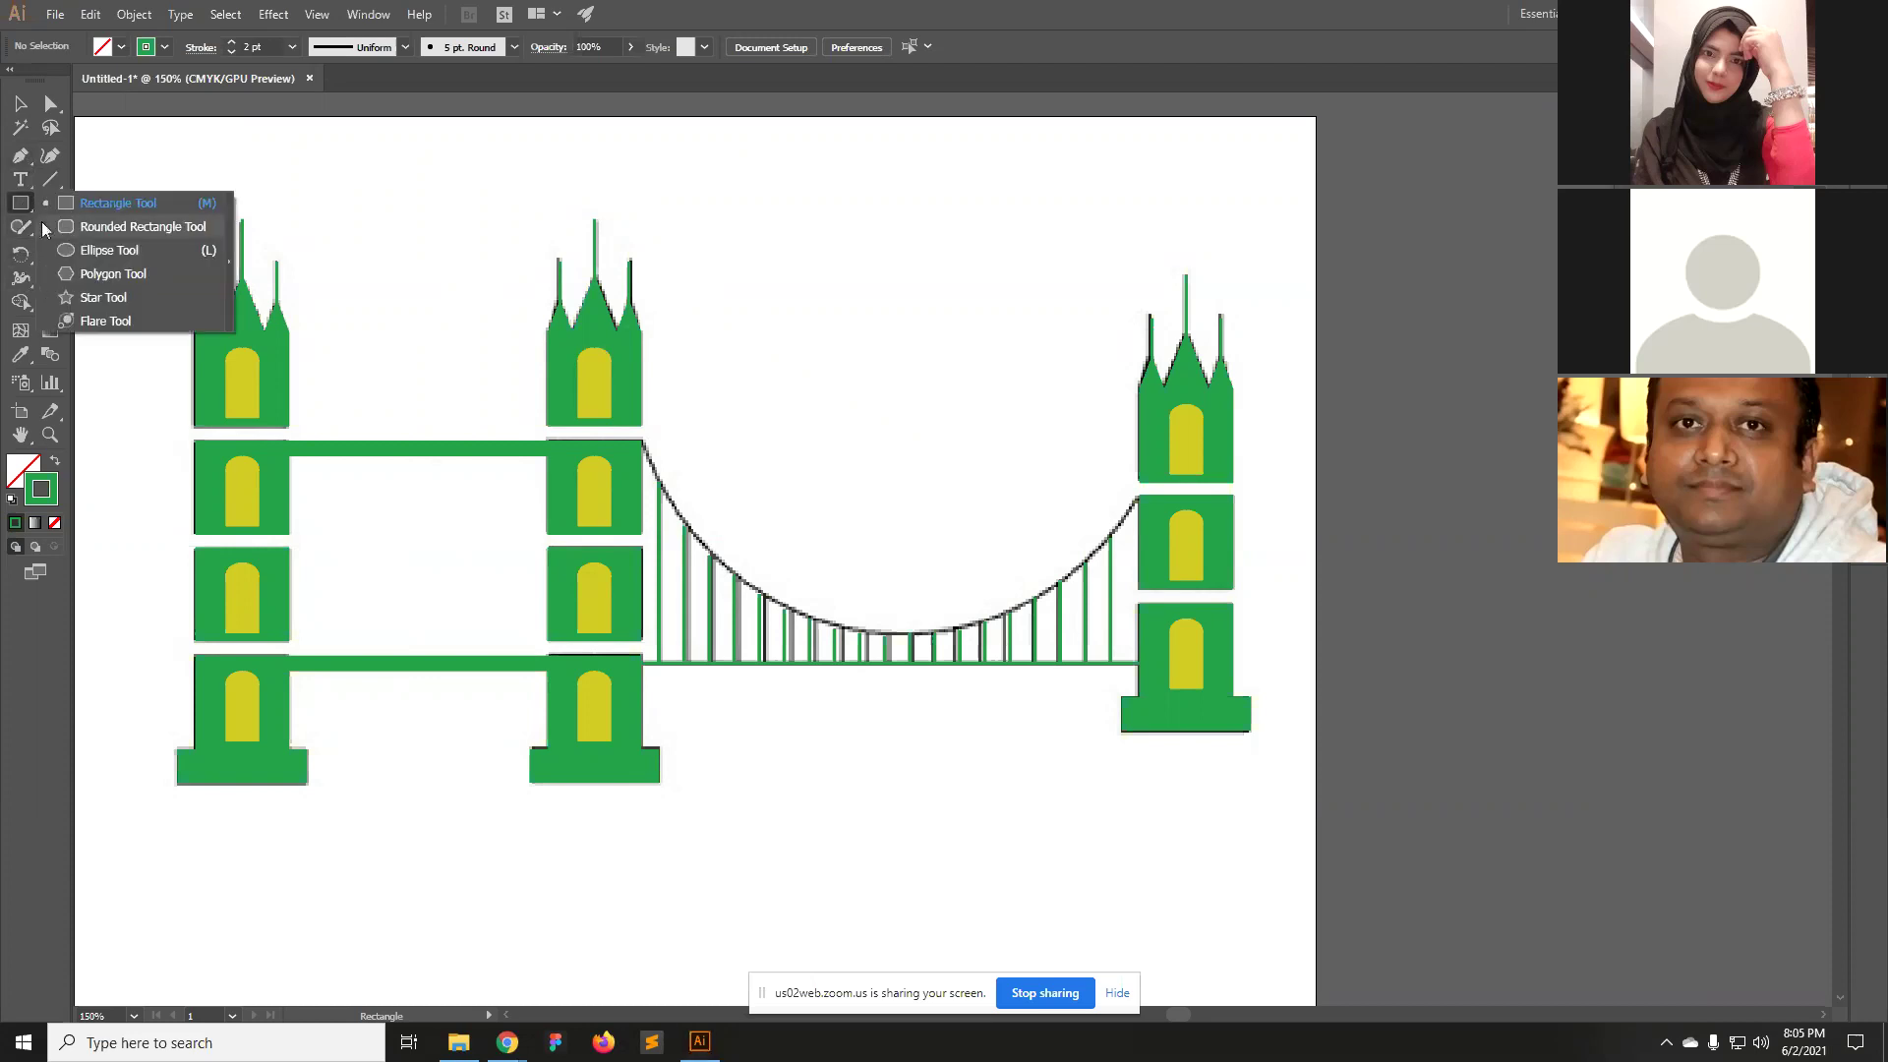
click(99, 250)
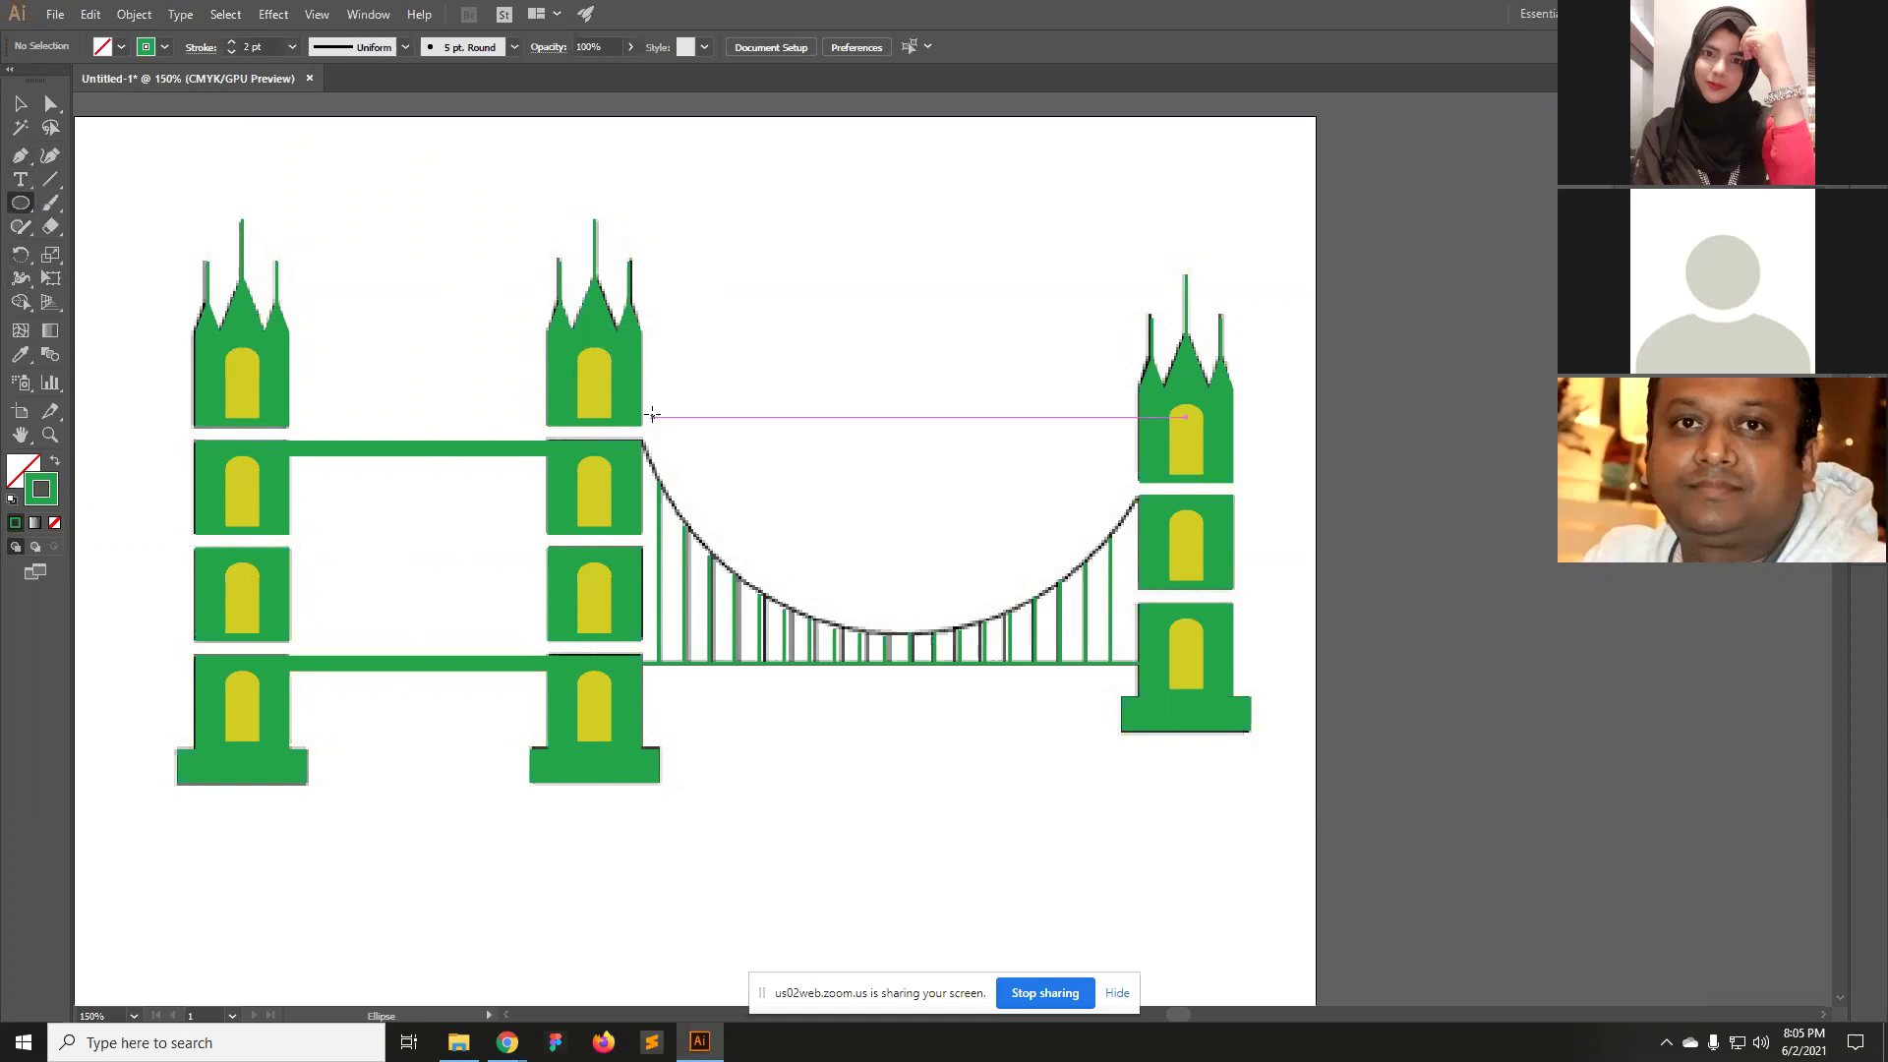
mouse_move(626, 379)
mouse_down()
mouse_move(1219, 668)
mouse_move(1233, 728)
mouse_move(1062, 843)
mouse_move(1146, 849)
mouse_move(1149, 871)
mouse_move(1154, 615)
mouse_move(1172, 631)
mouse_up()
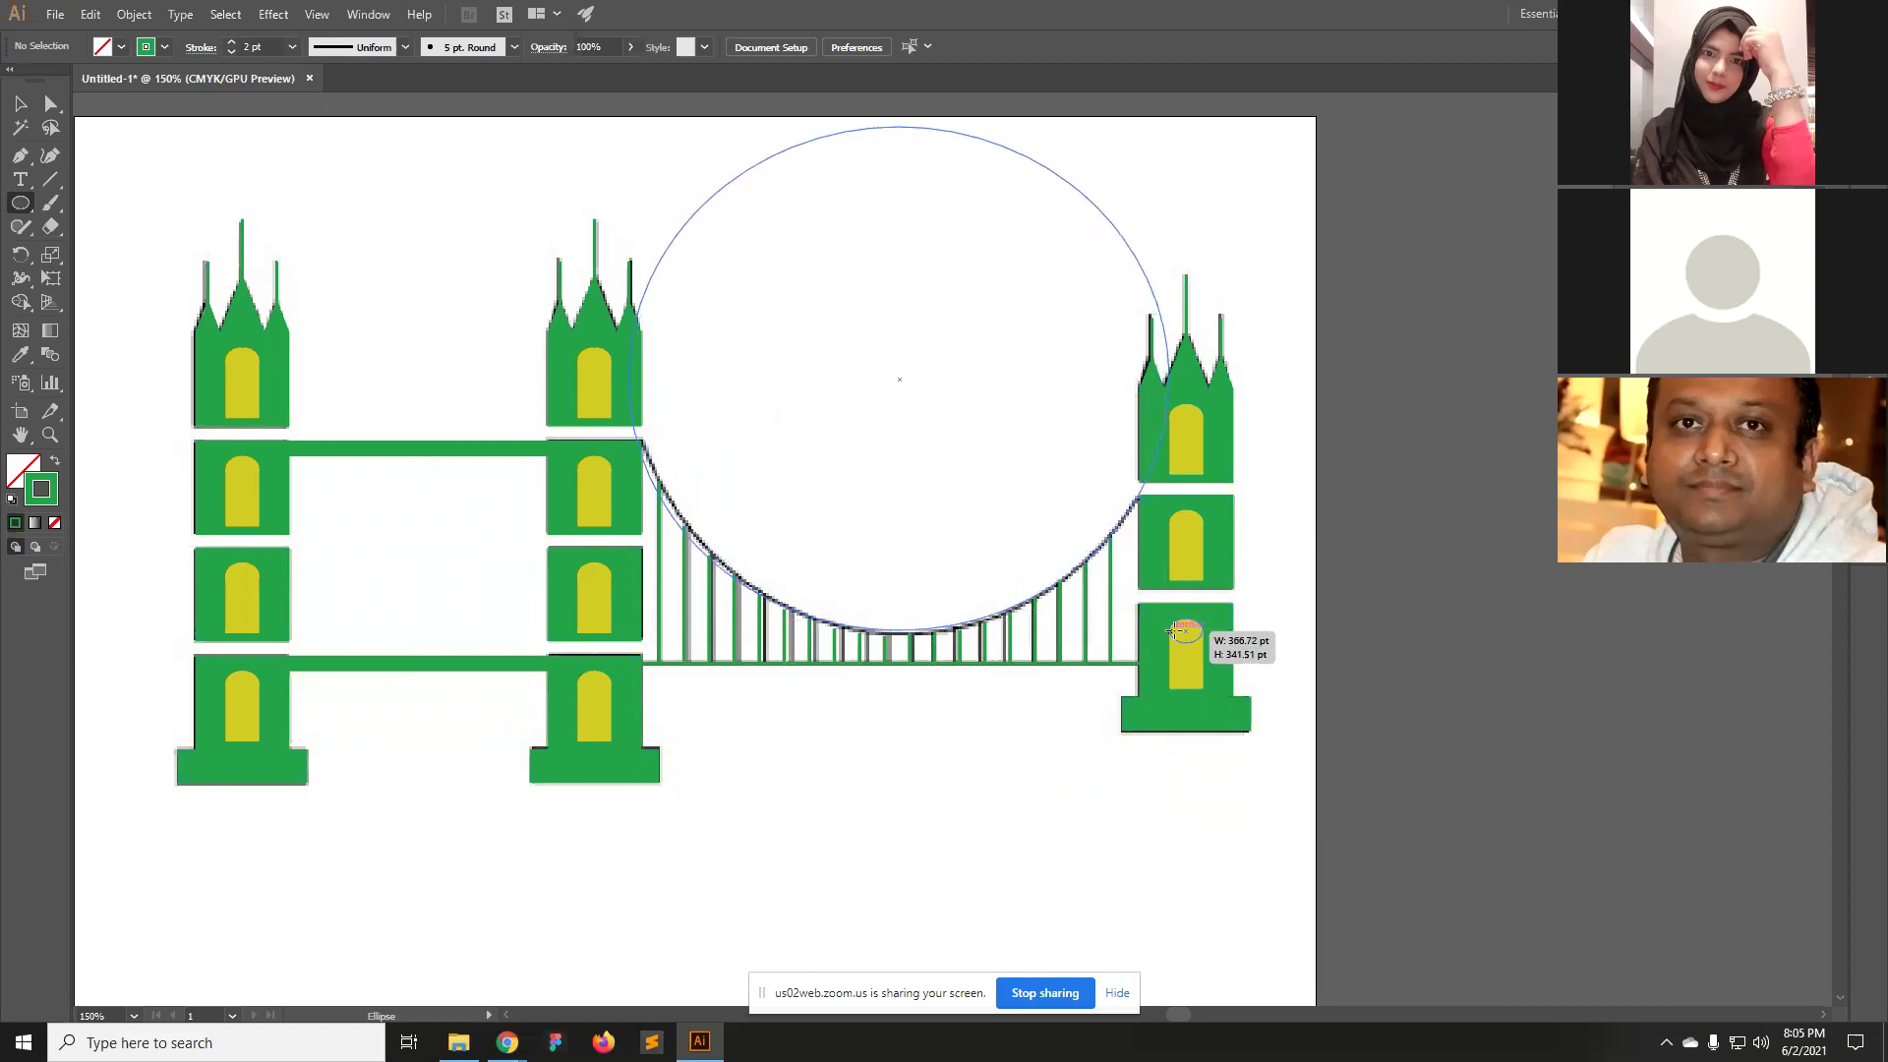
drag(1172, 631, 1170, 630)
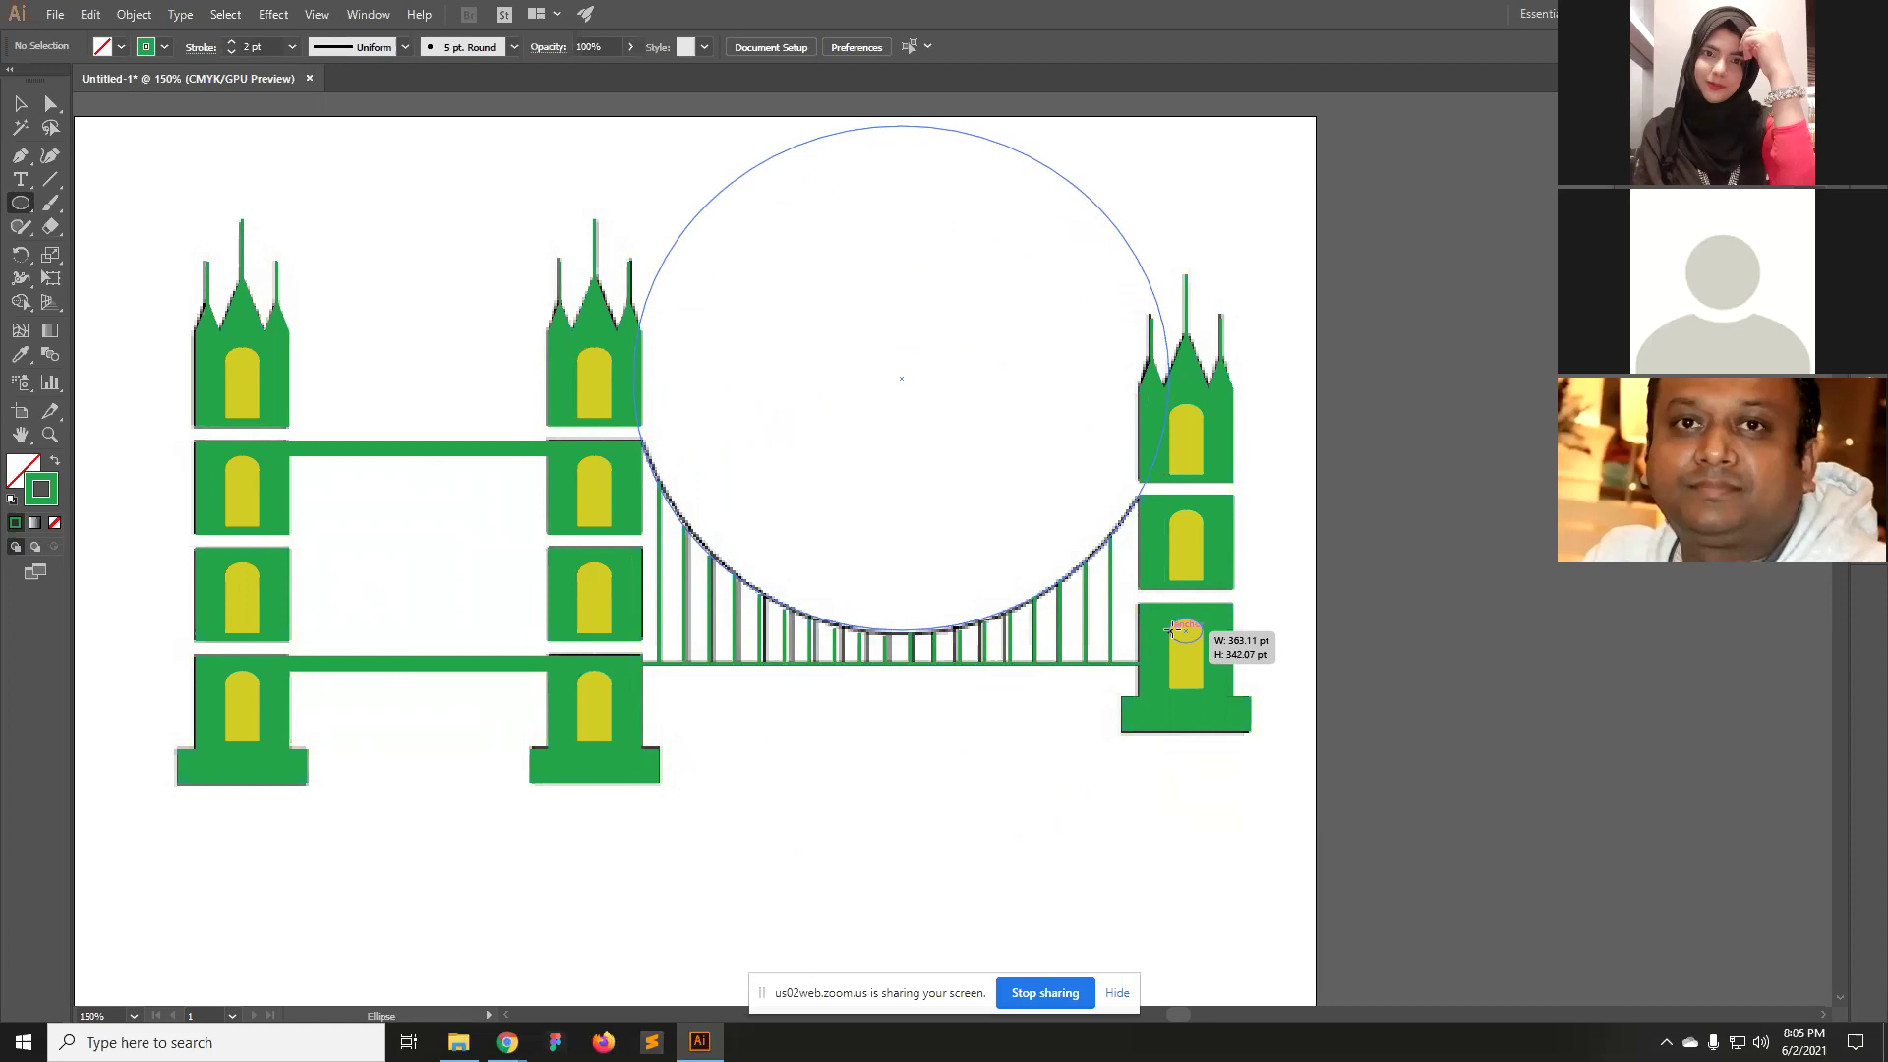
drag(1170, 630, 1172, 628)
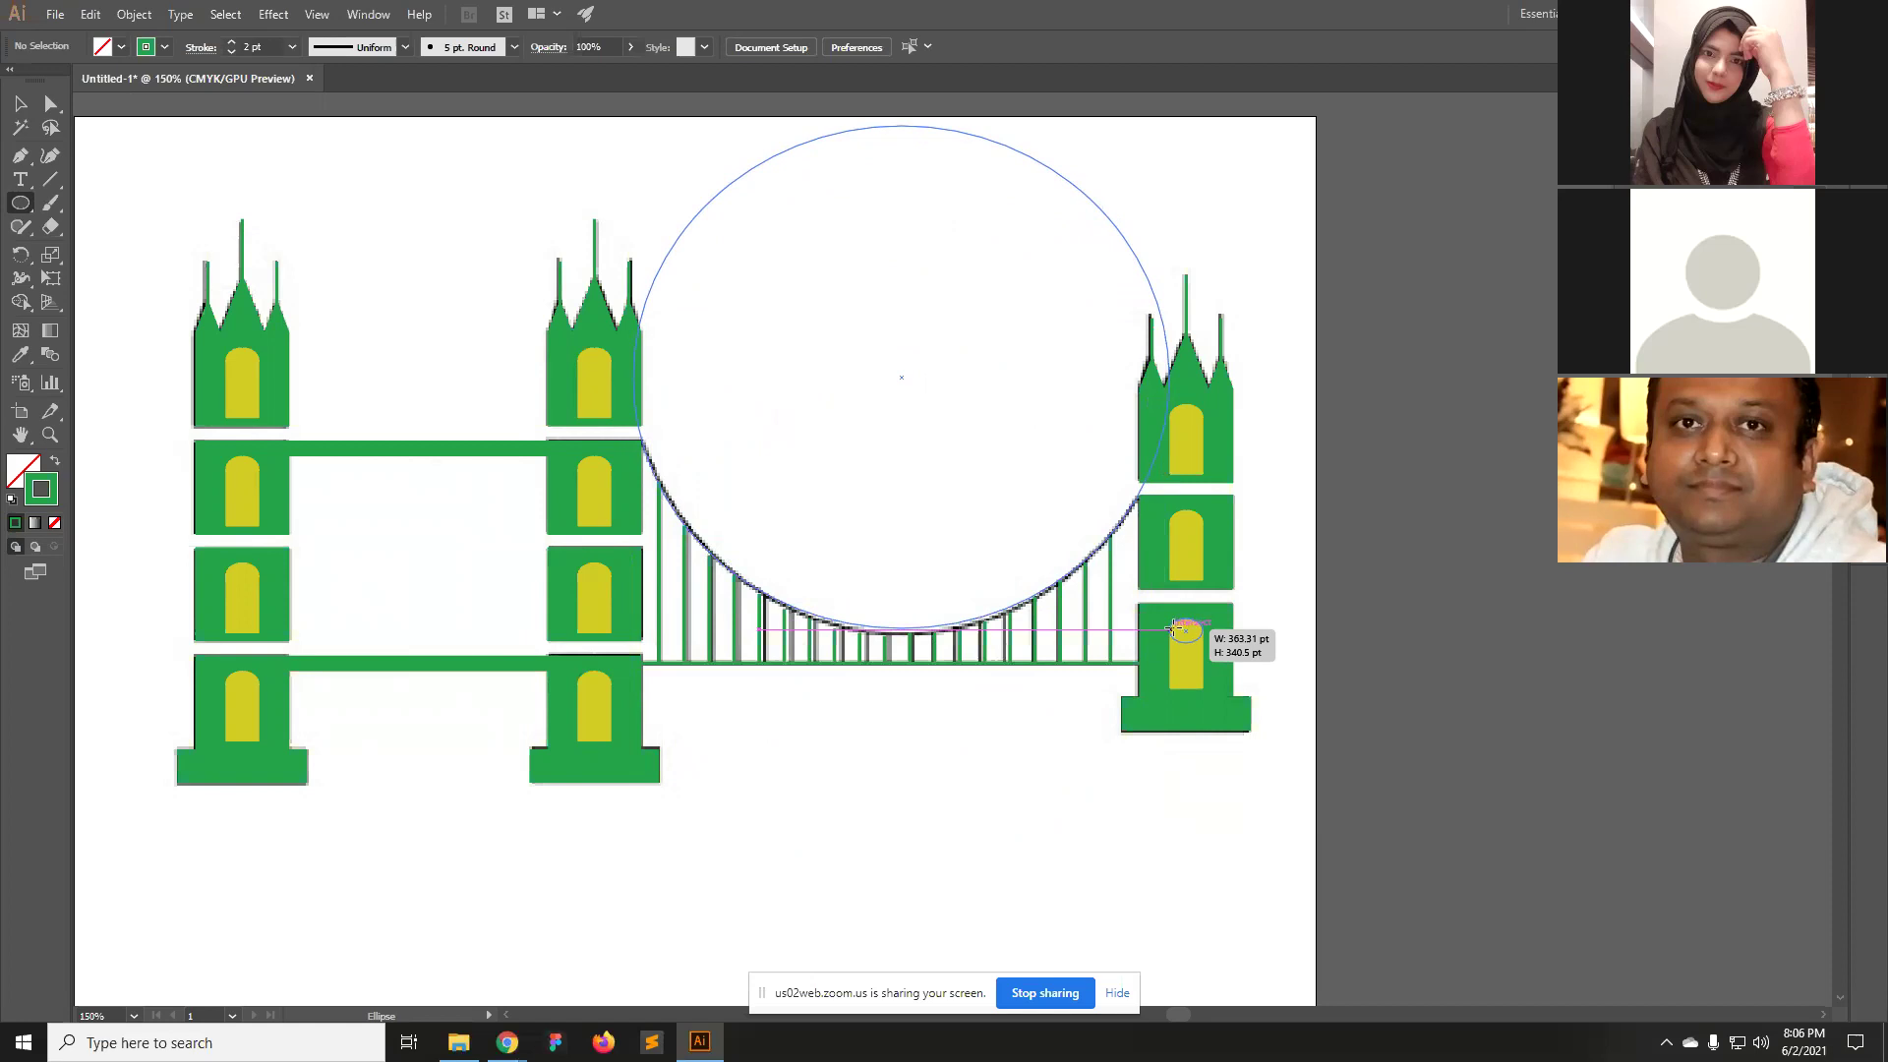
mouse_move(1172, 629)
mouse_down()
mouse_move(669, 654)
mouse_move(1608, 818)
mouse_move(735, 733)
mouse_move(1454, 821)
mouse_move(1122, 651)
mouse_move(1171, 605)
mouse_move(1165, 624)
mouse_up()
key(space)
drag(1073, 408, 1024, 479)
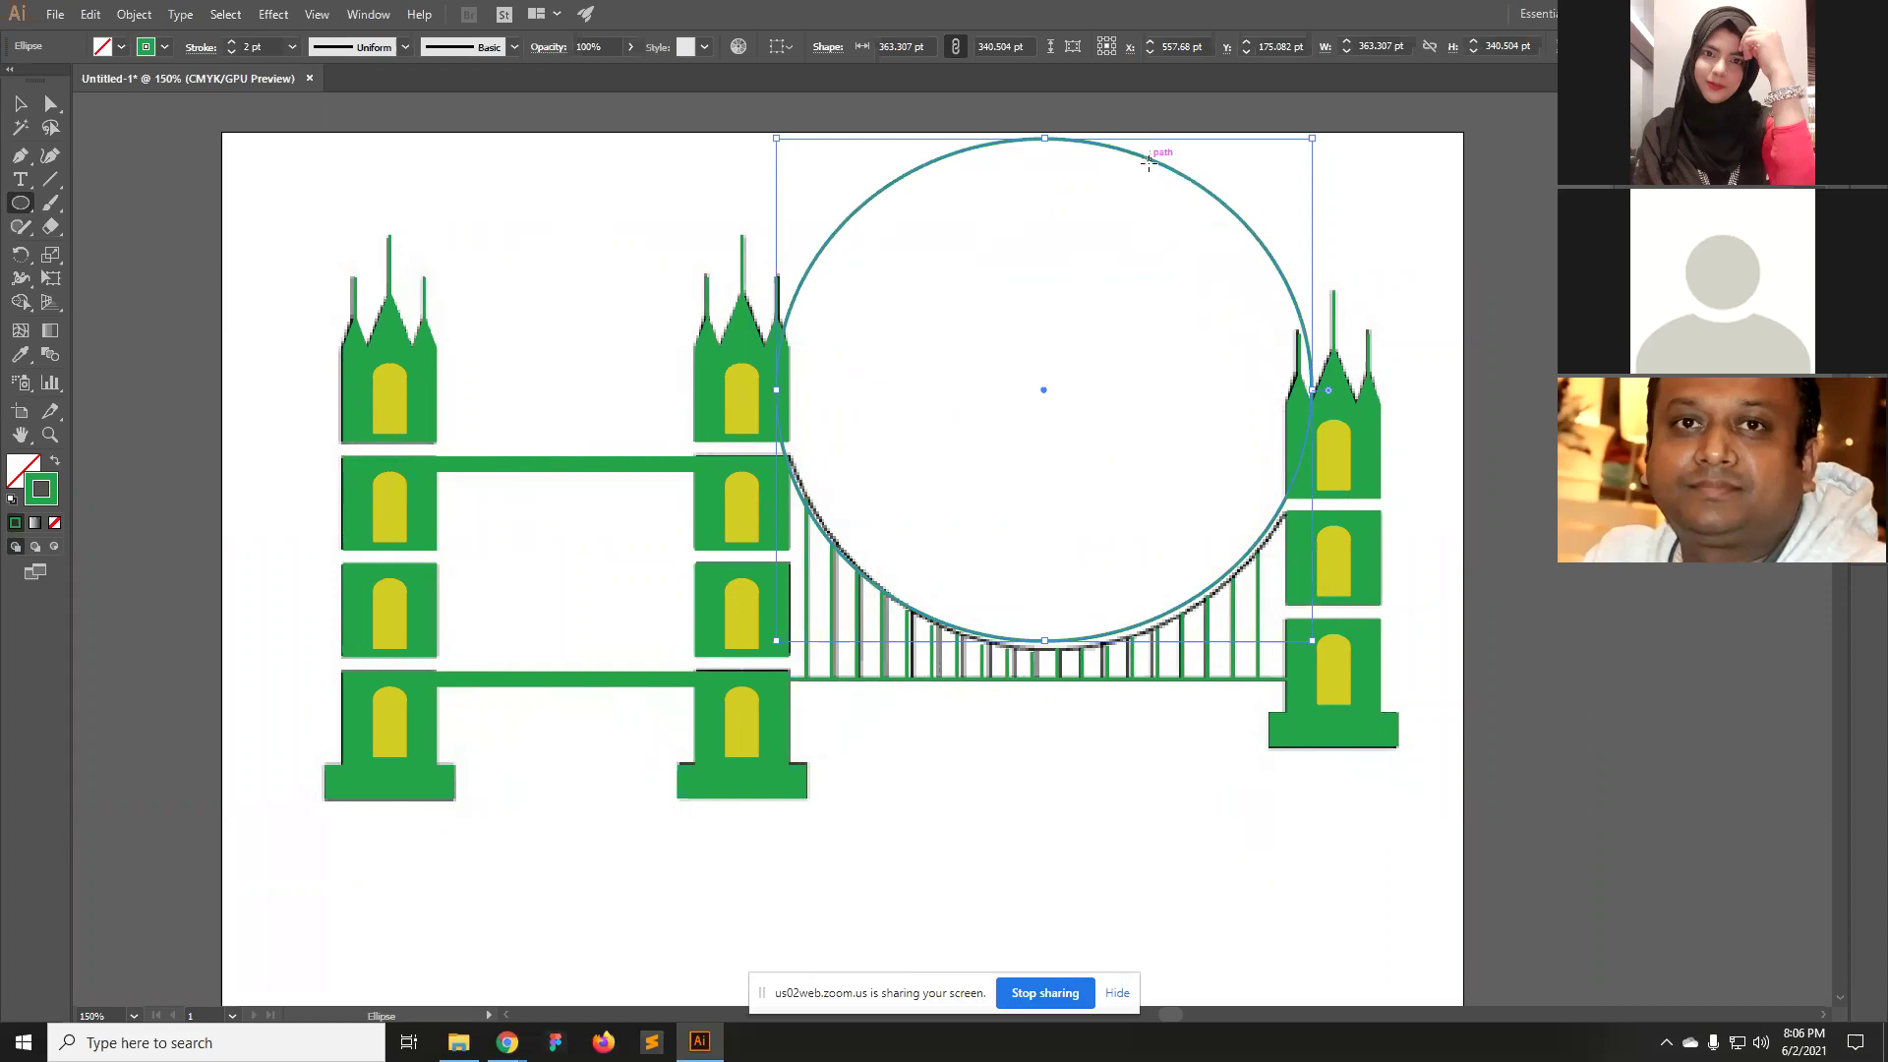
key(Delete)
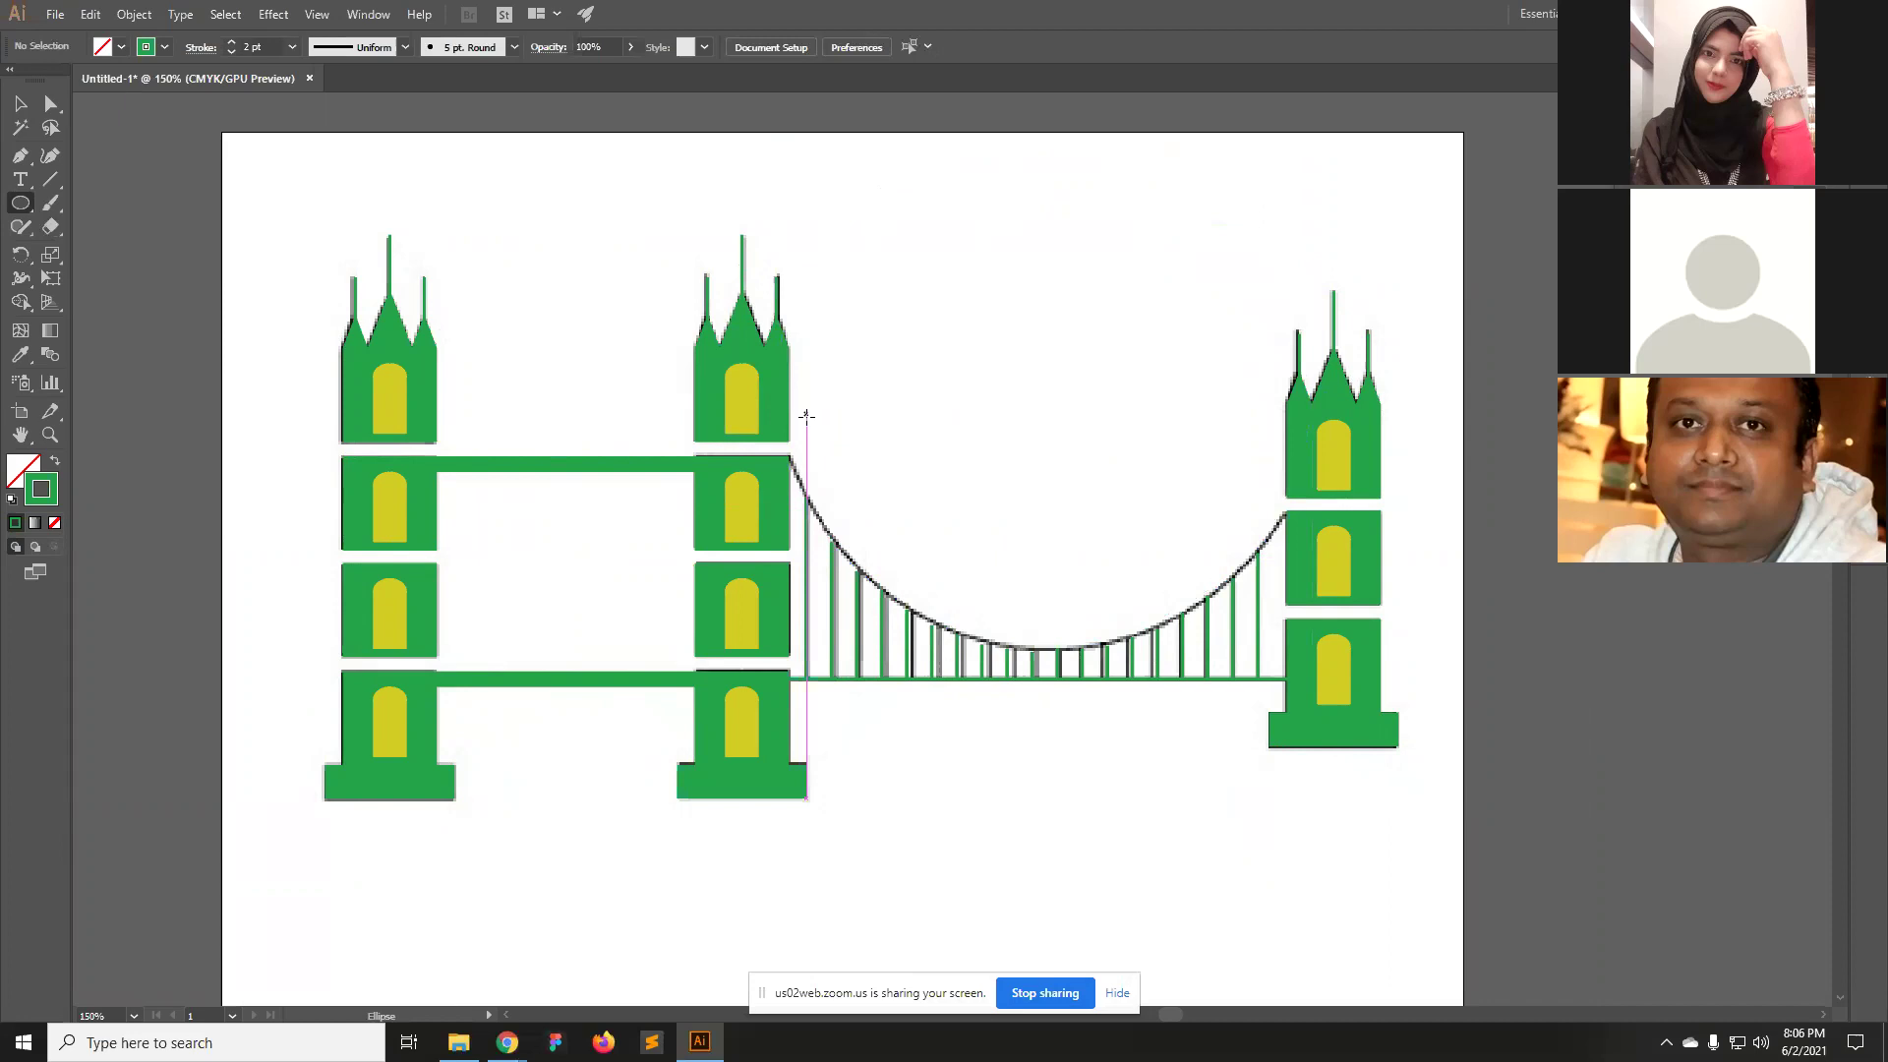
Draw an unfilled green-stroked ellipse about 359 pt wide and 331 pt high, its lower arc following the suspension cable between the towers.
drag(788, 412, 1312, 650)
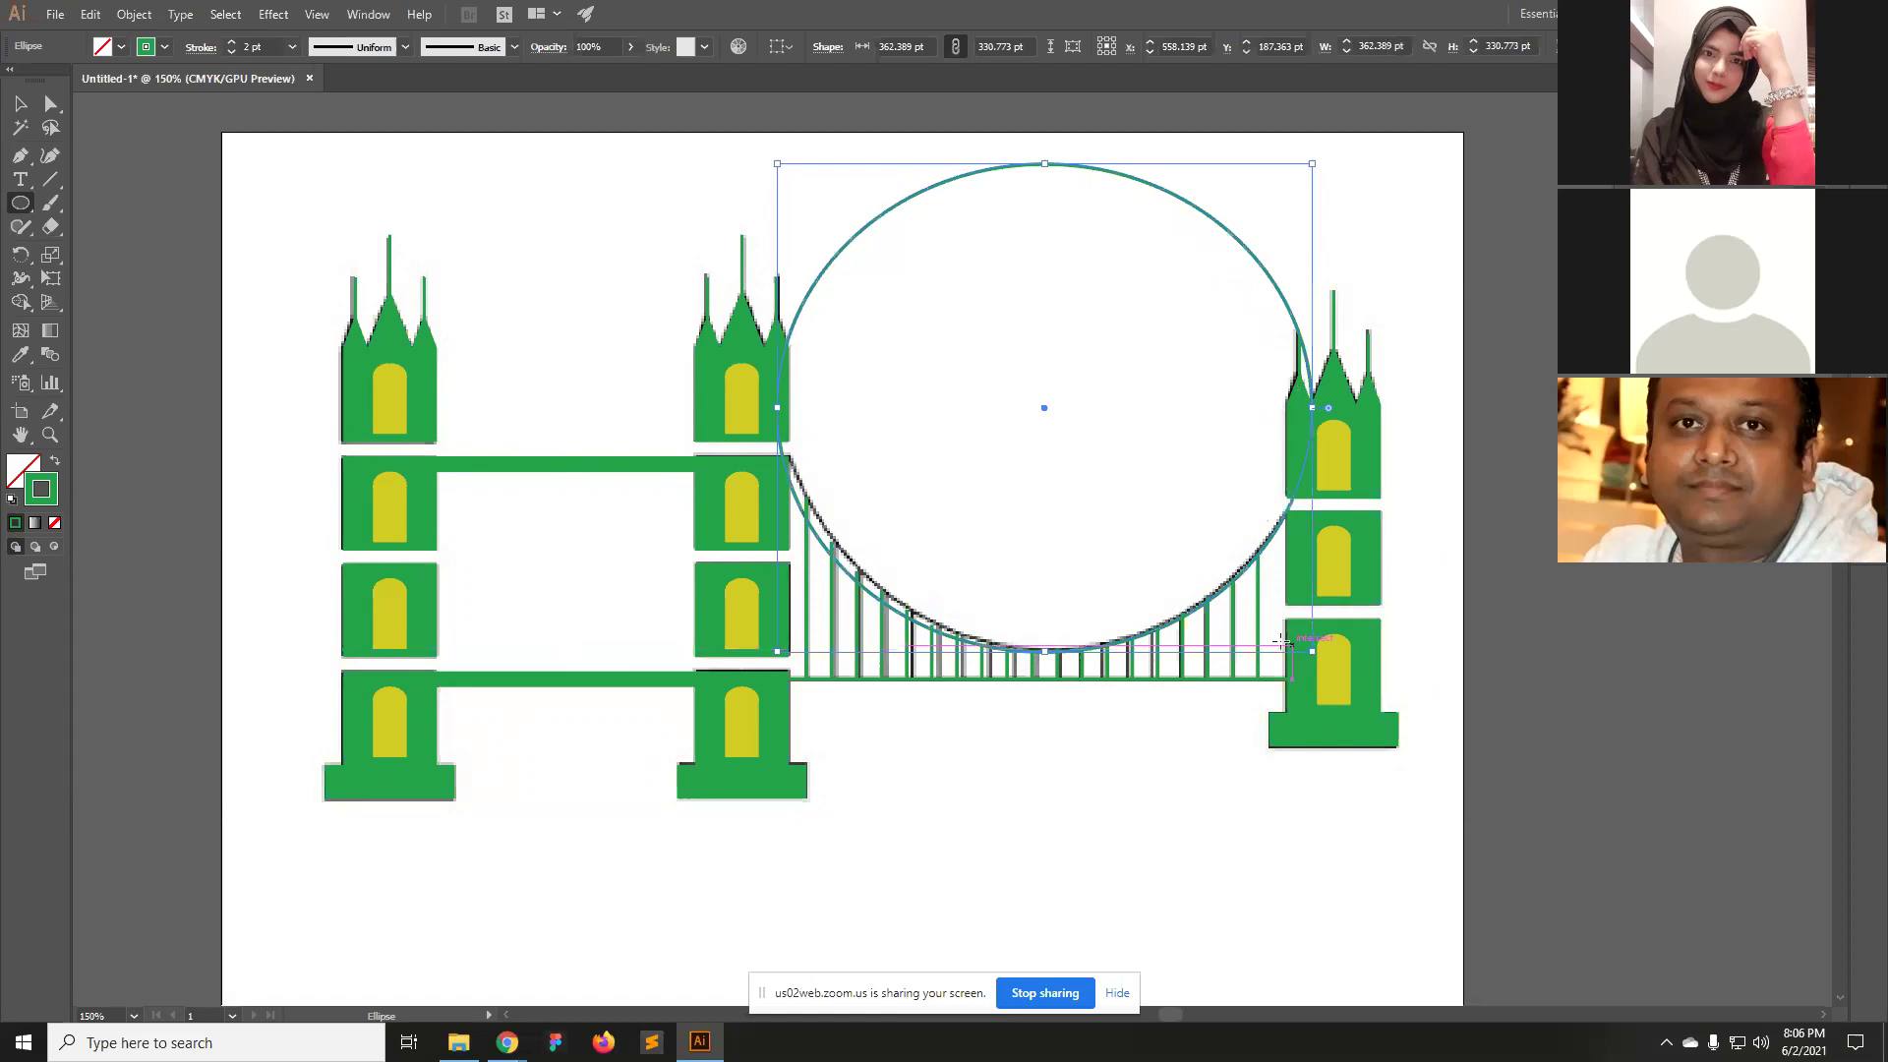
drag(777, 407, 784, 407)
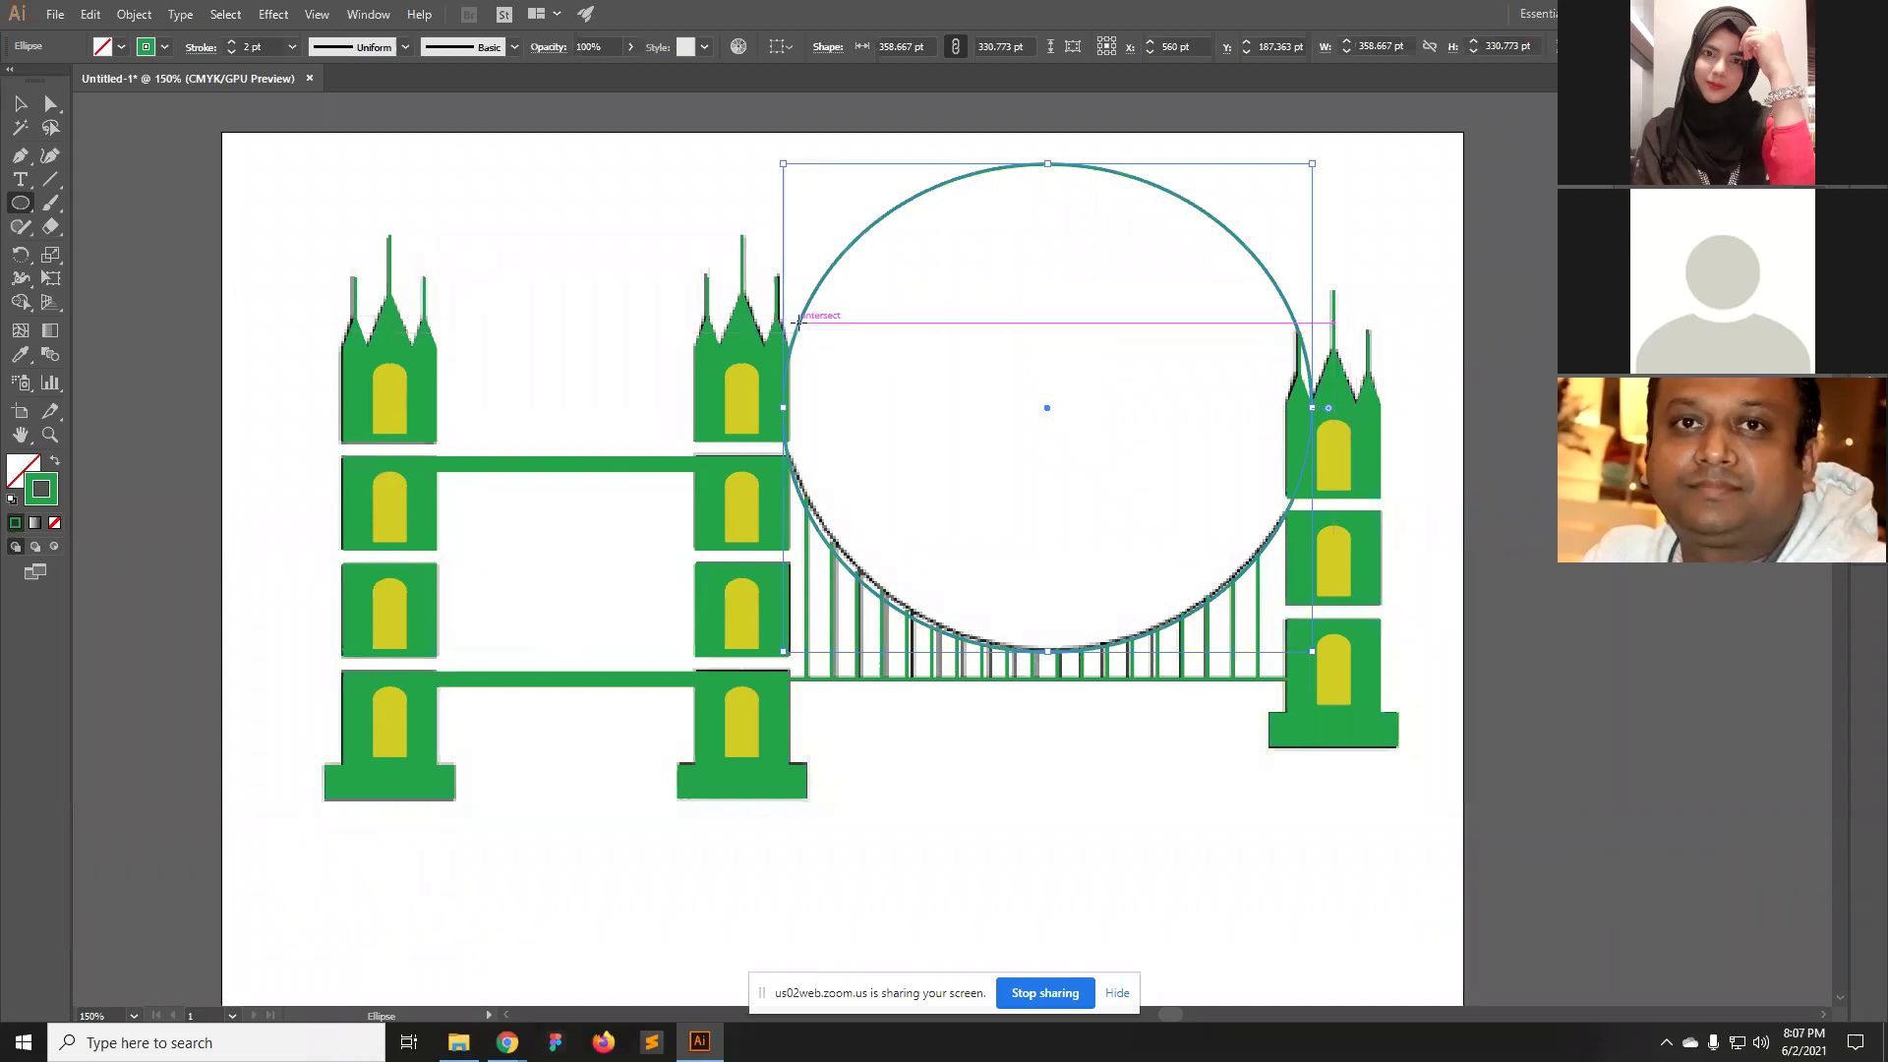
Add anchor points to the ellipse where its lower arc meets the inner edges of the middle and right towers.
click(19, 156)
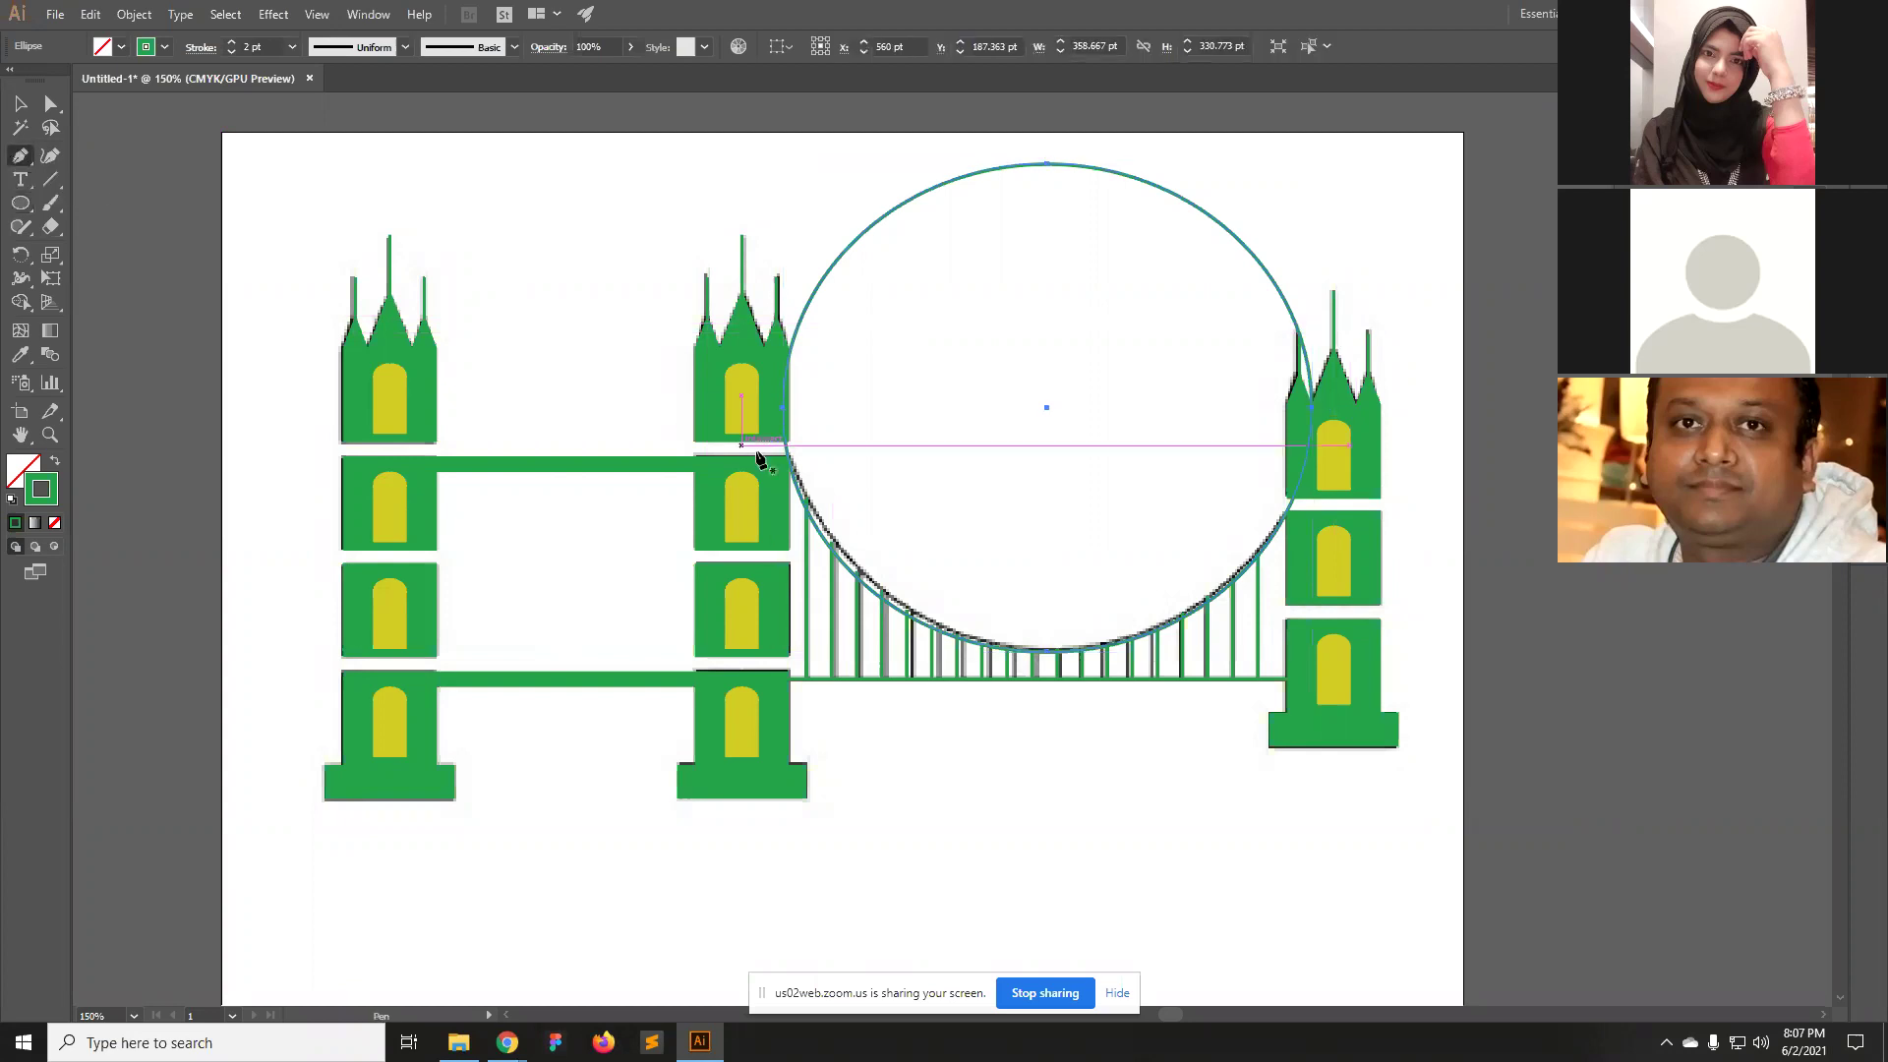
click(792, 462)
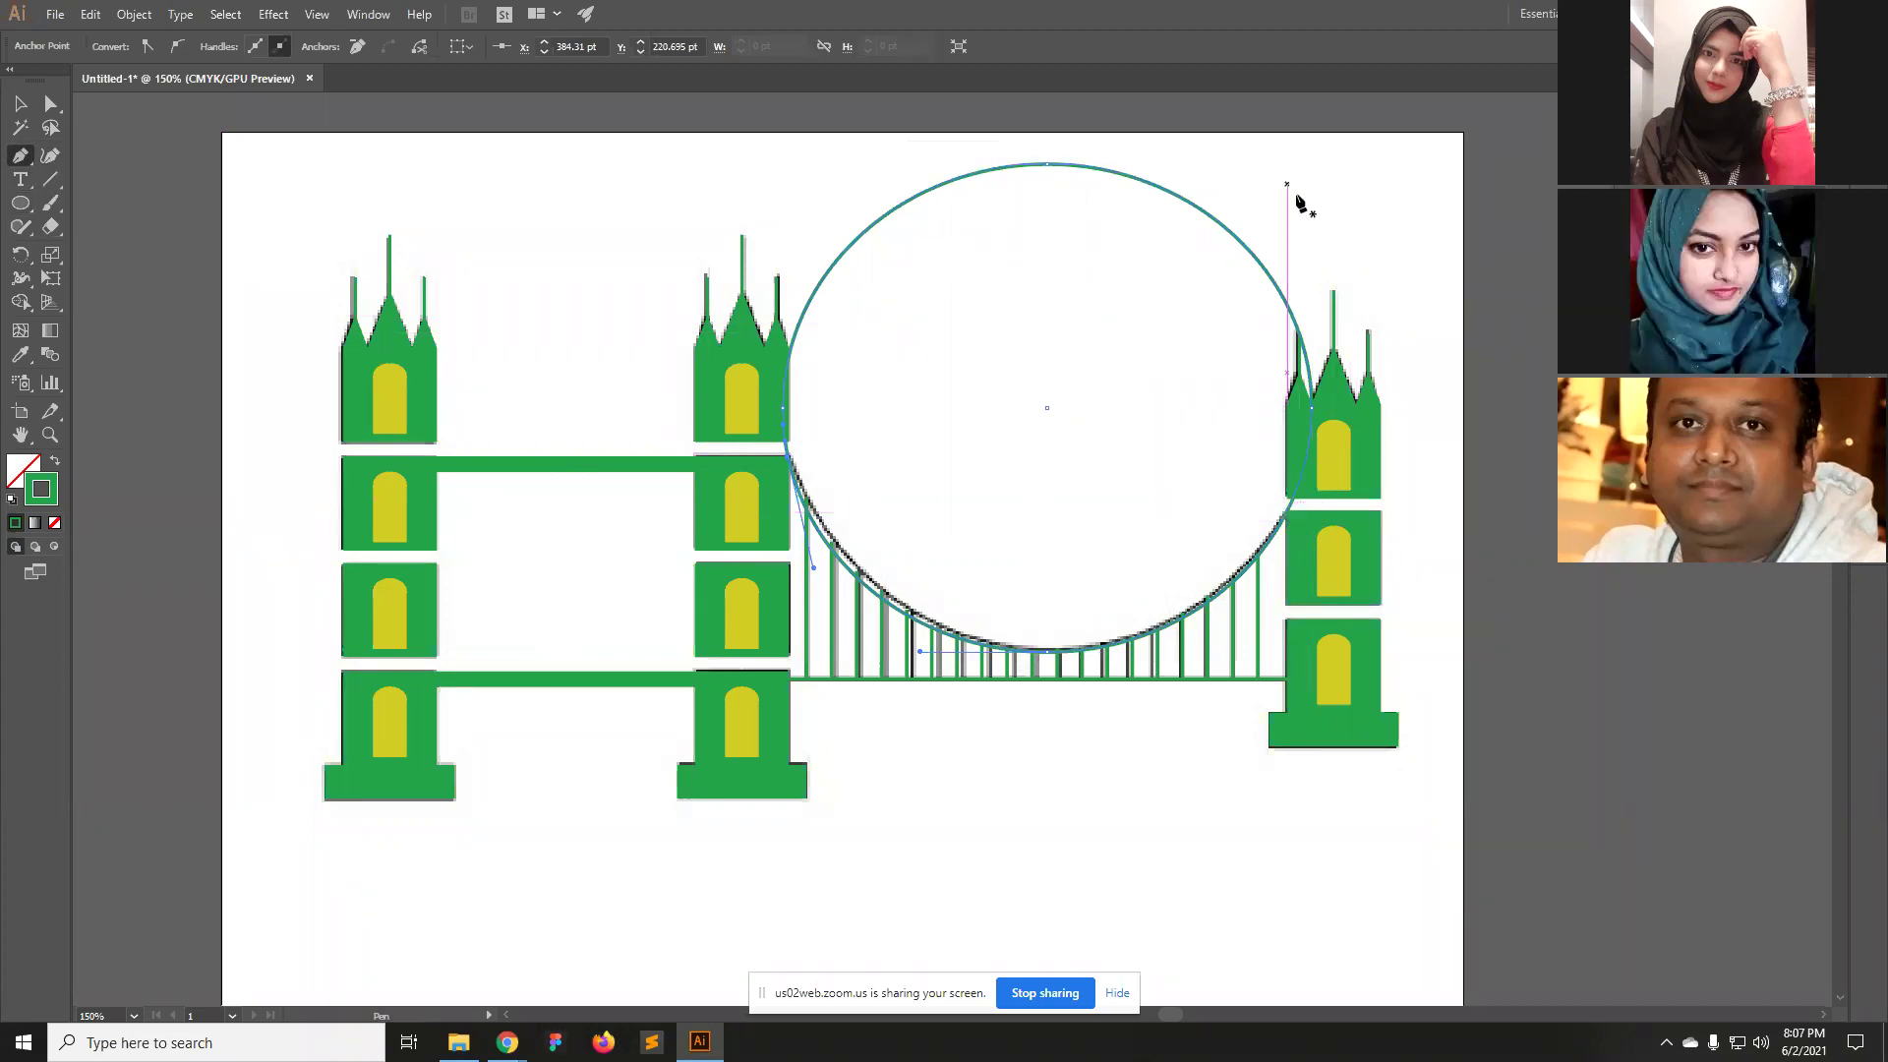
click(1289, 519)
Delete the ellipse's top anchor point with Direct Selection, leaving only the lower half as the cable.
click(19, 103)
click(51, 106)
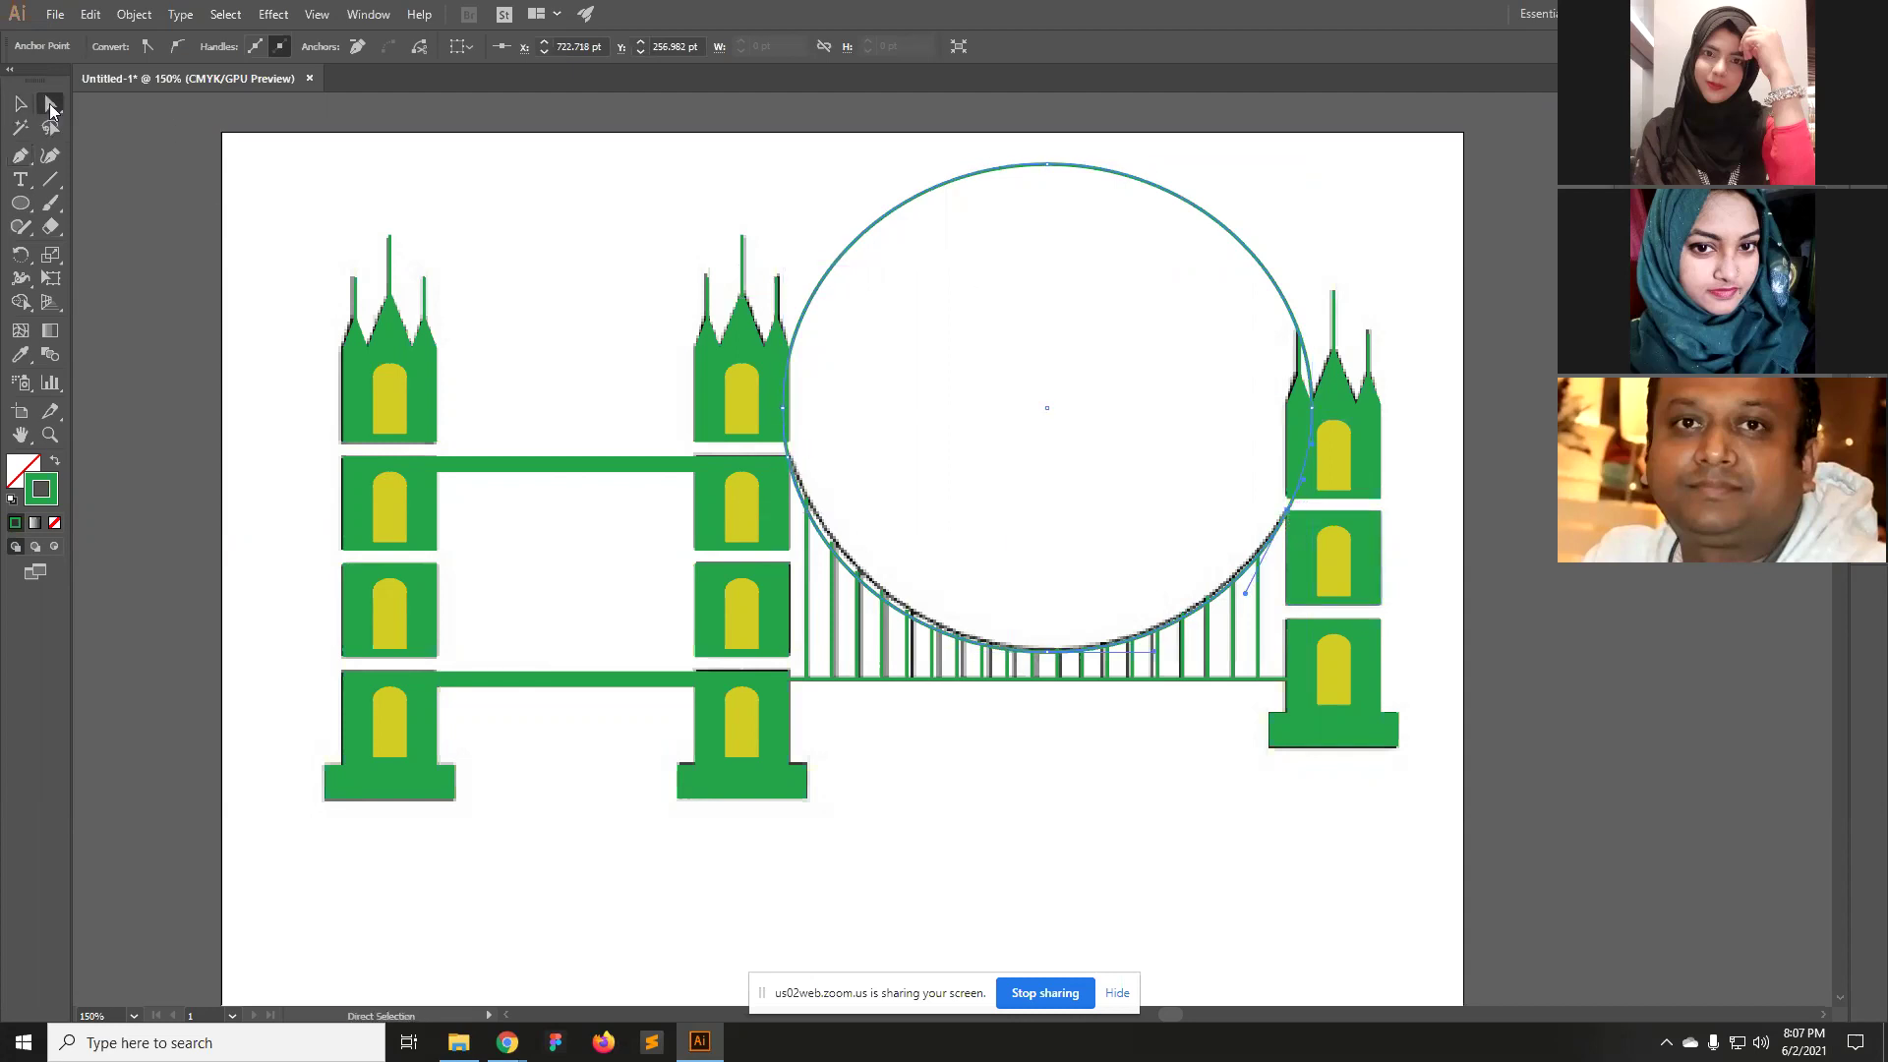
drag(1049, 166, 1062, 208)
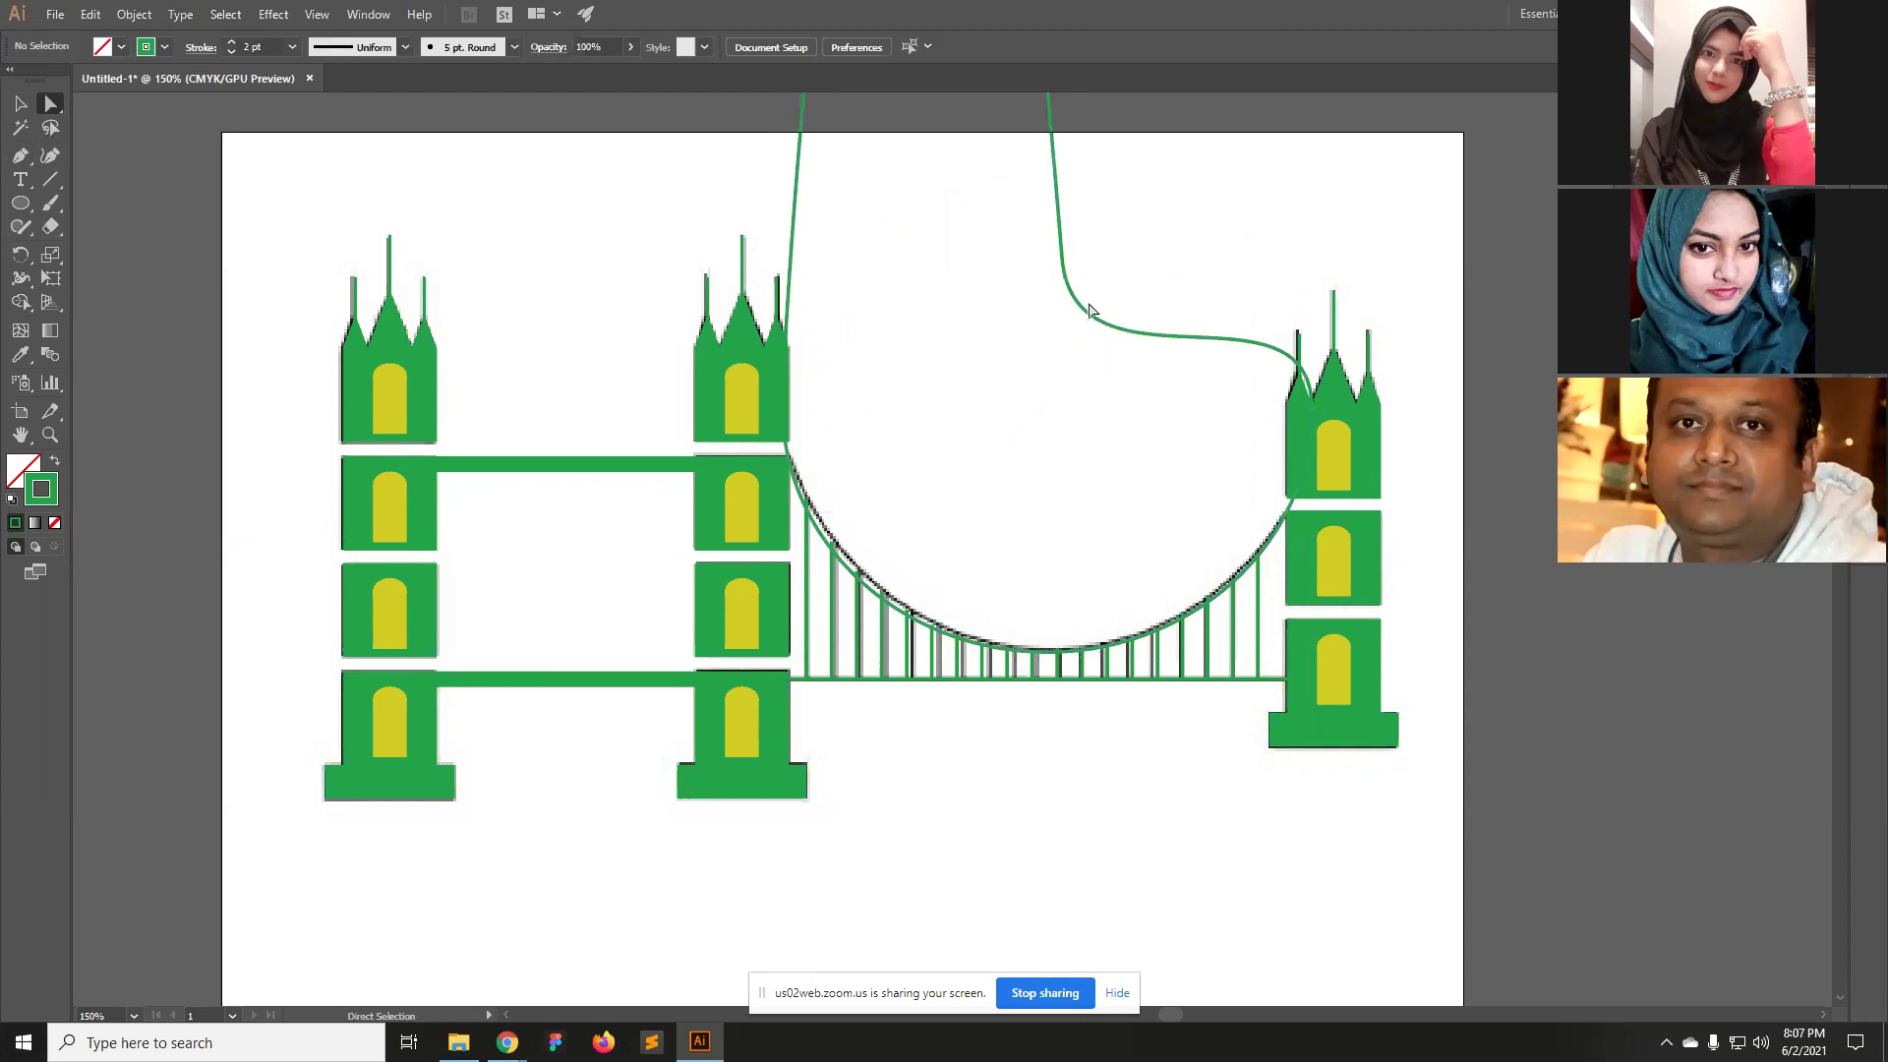
click(1061, 257)
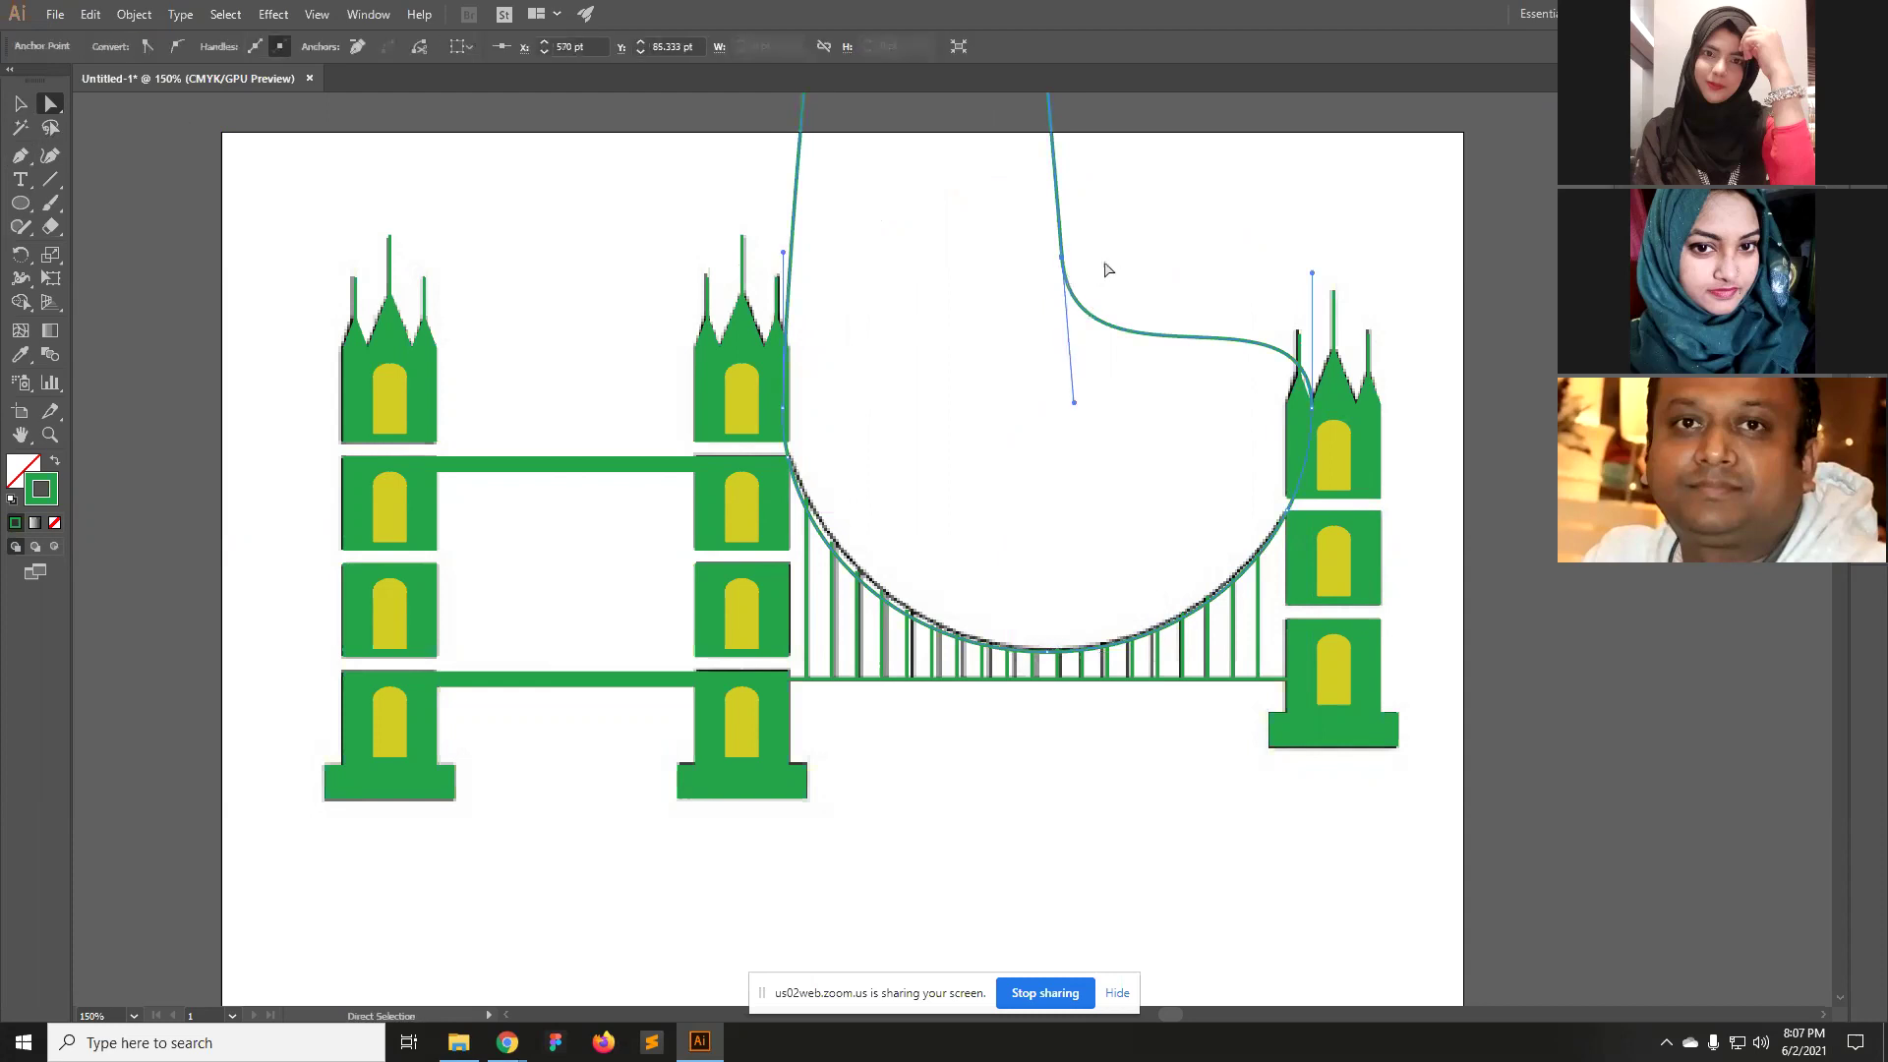
key(Delete)
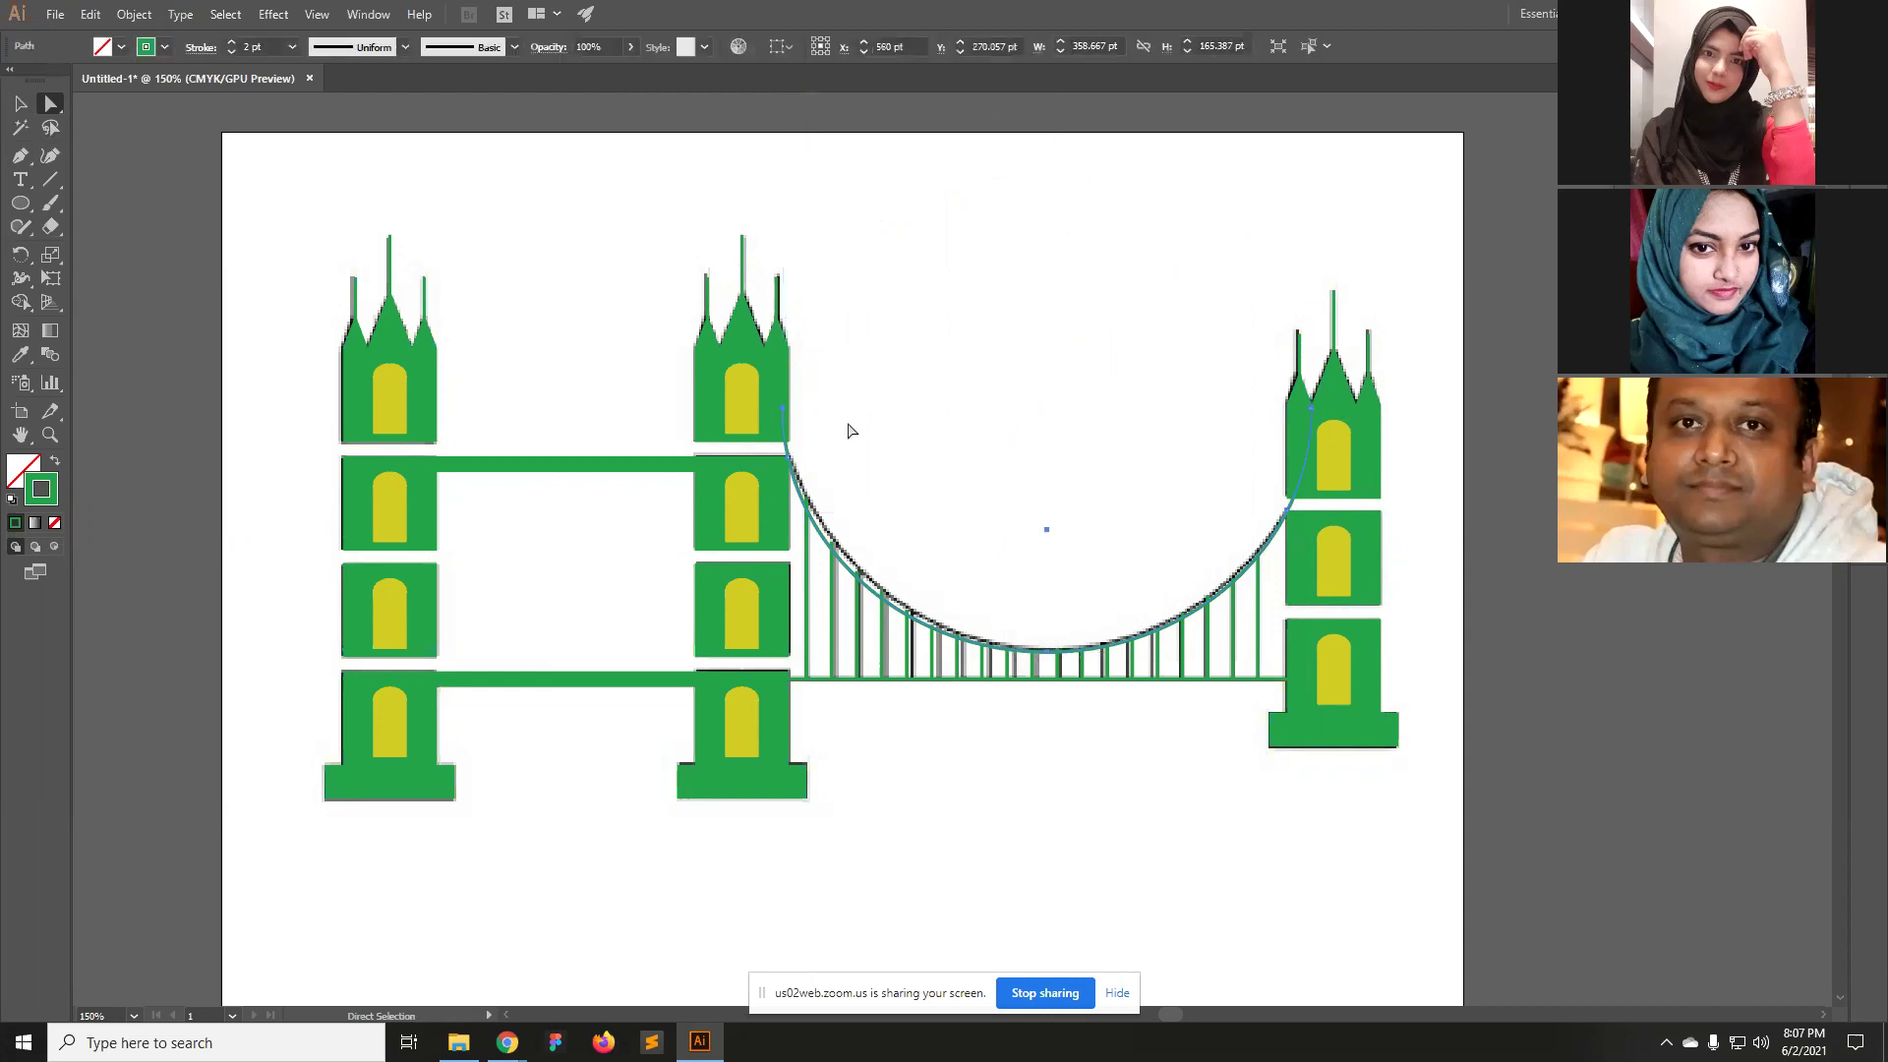
click(1303, 454)
drag(1302, 458, 1313, 413)
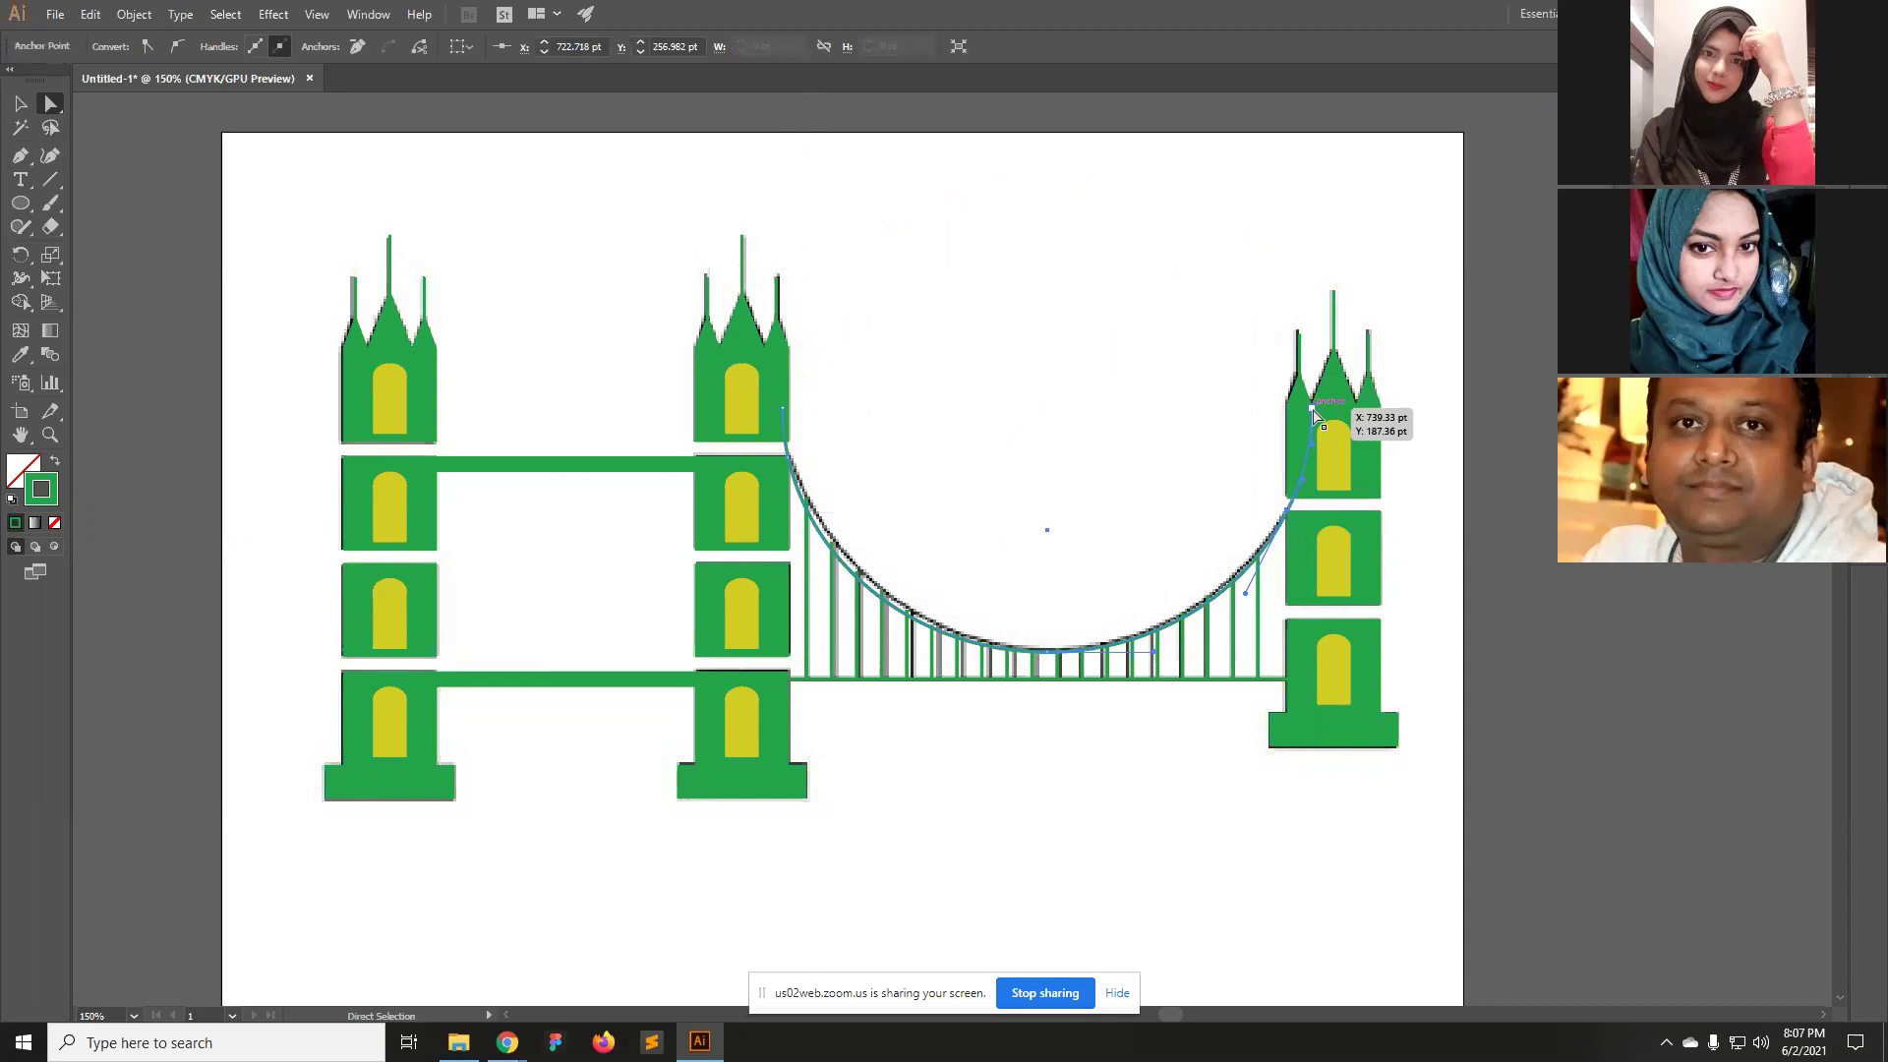
drag(1314, 414, 1316, 417)
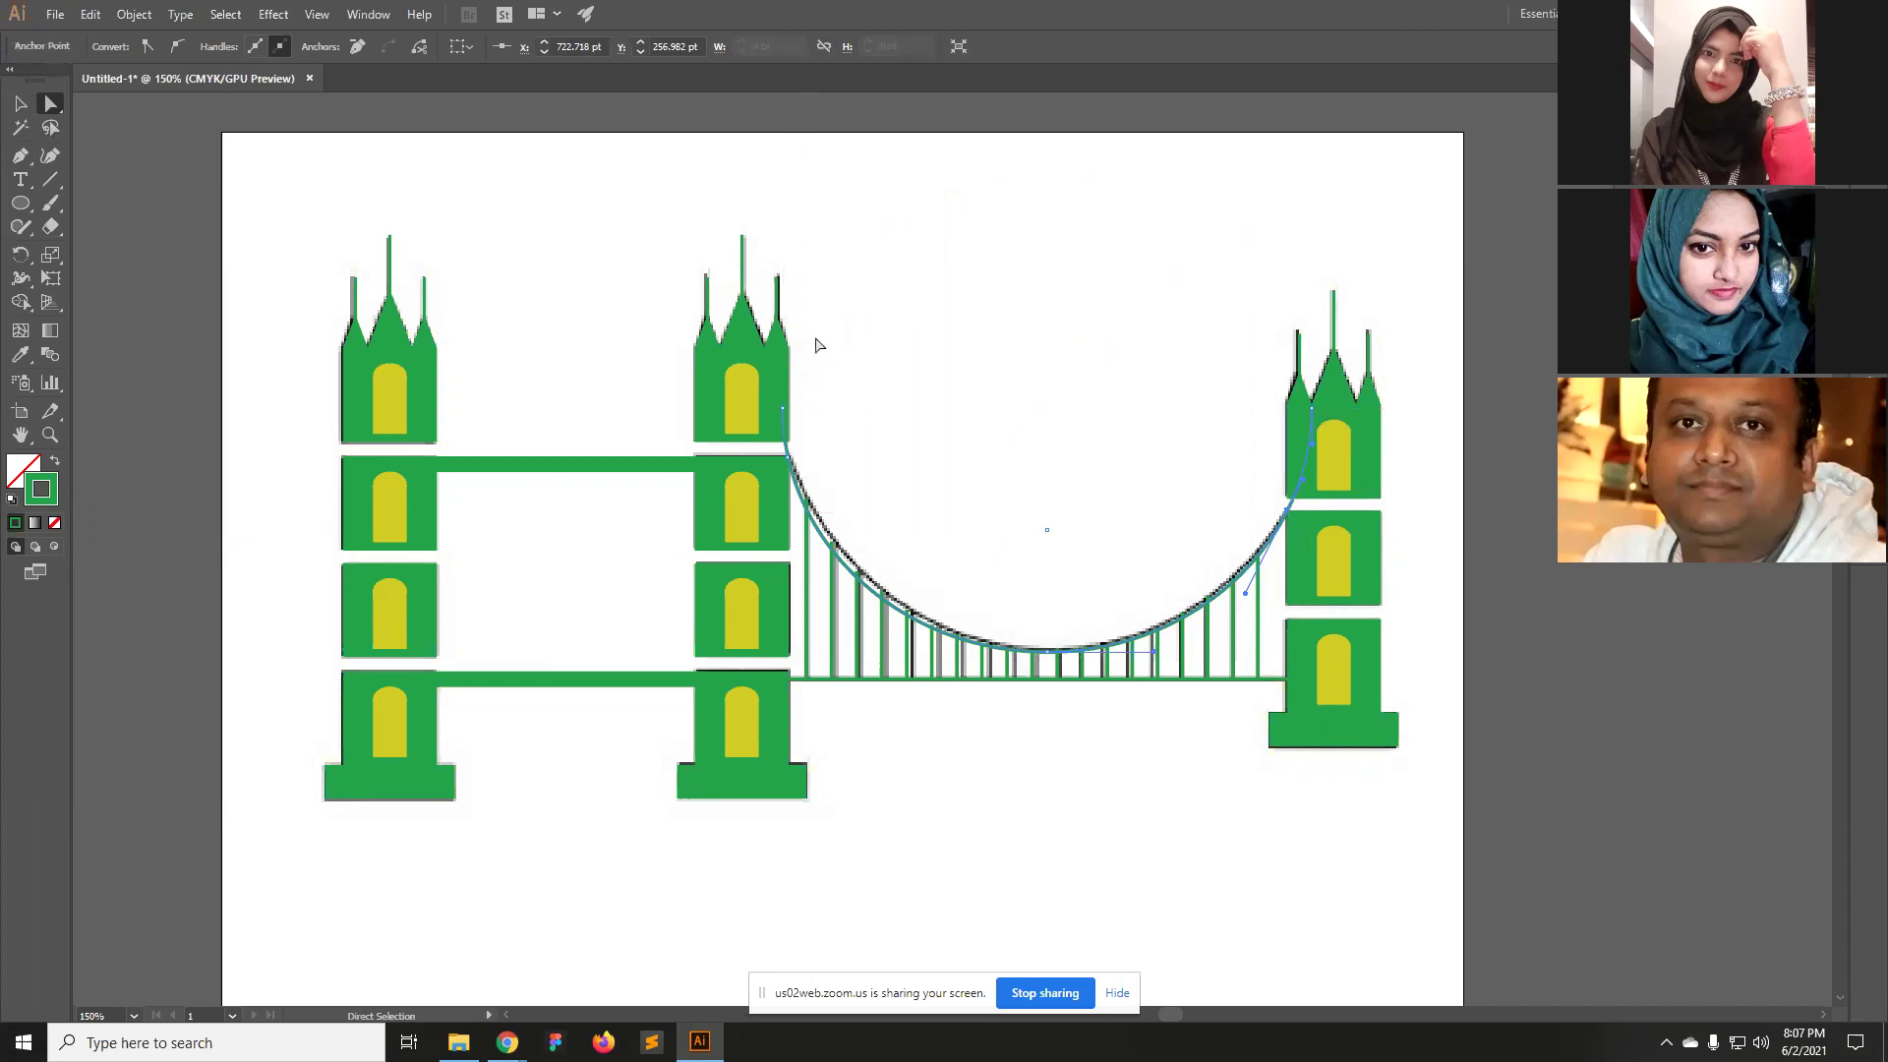
click(930, 133)
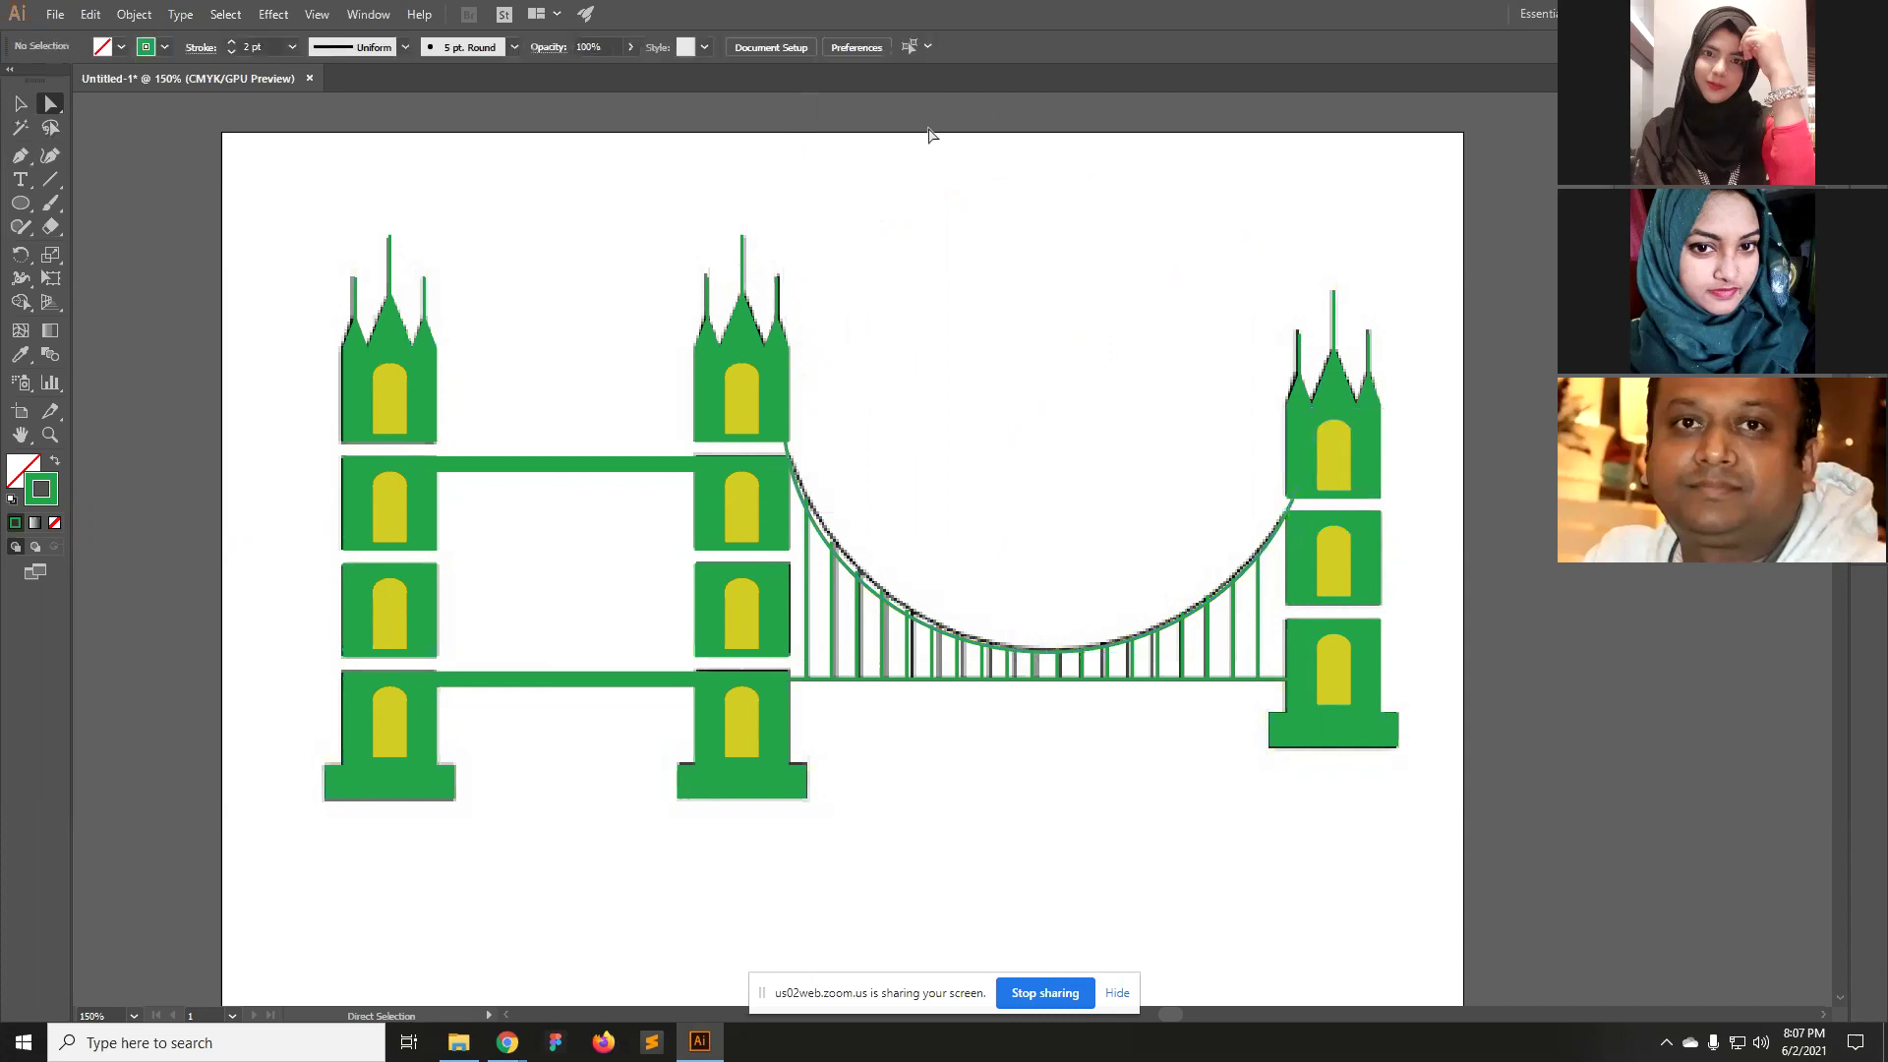
Switch to outline view and delete the cable's end anchor overlapping the middle tower, so the curve starts at the tower's edge.
click(316, 14)
click(341, 39)
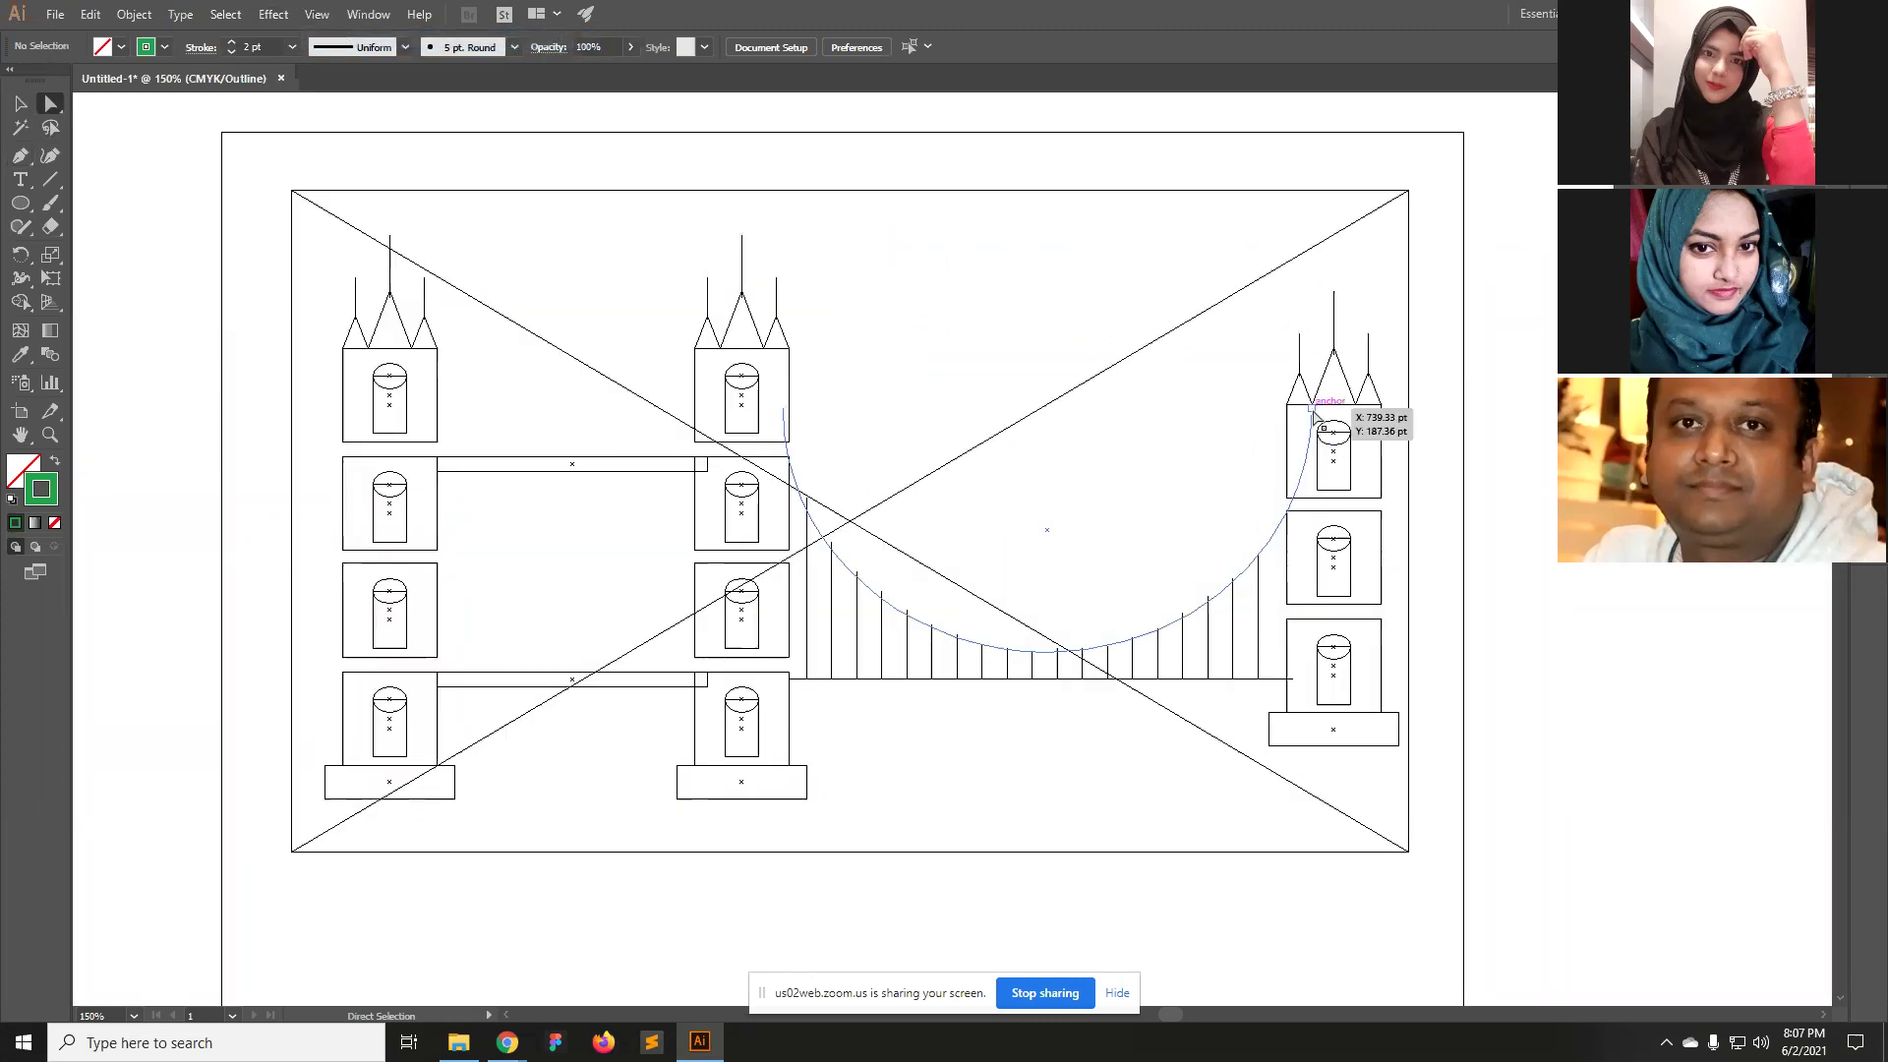
ctrl+click(856, 422)
ctrl+click(965, 476)
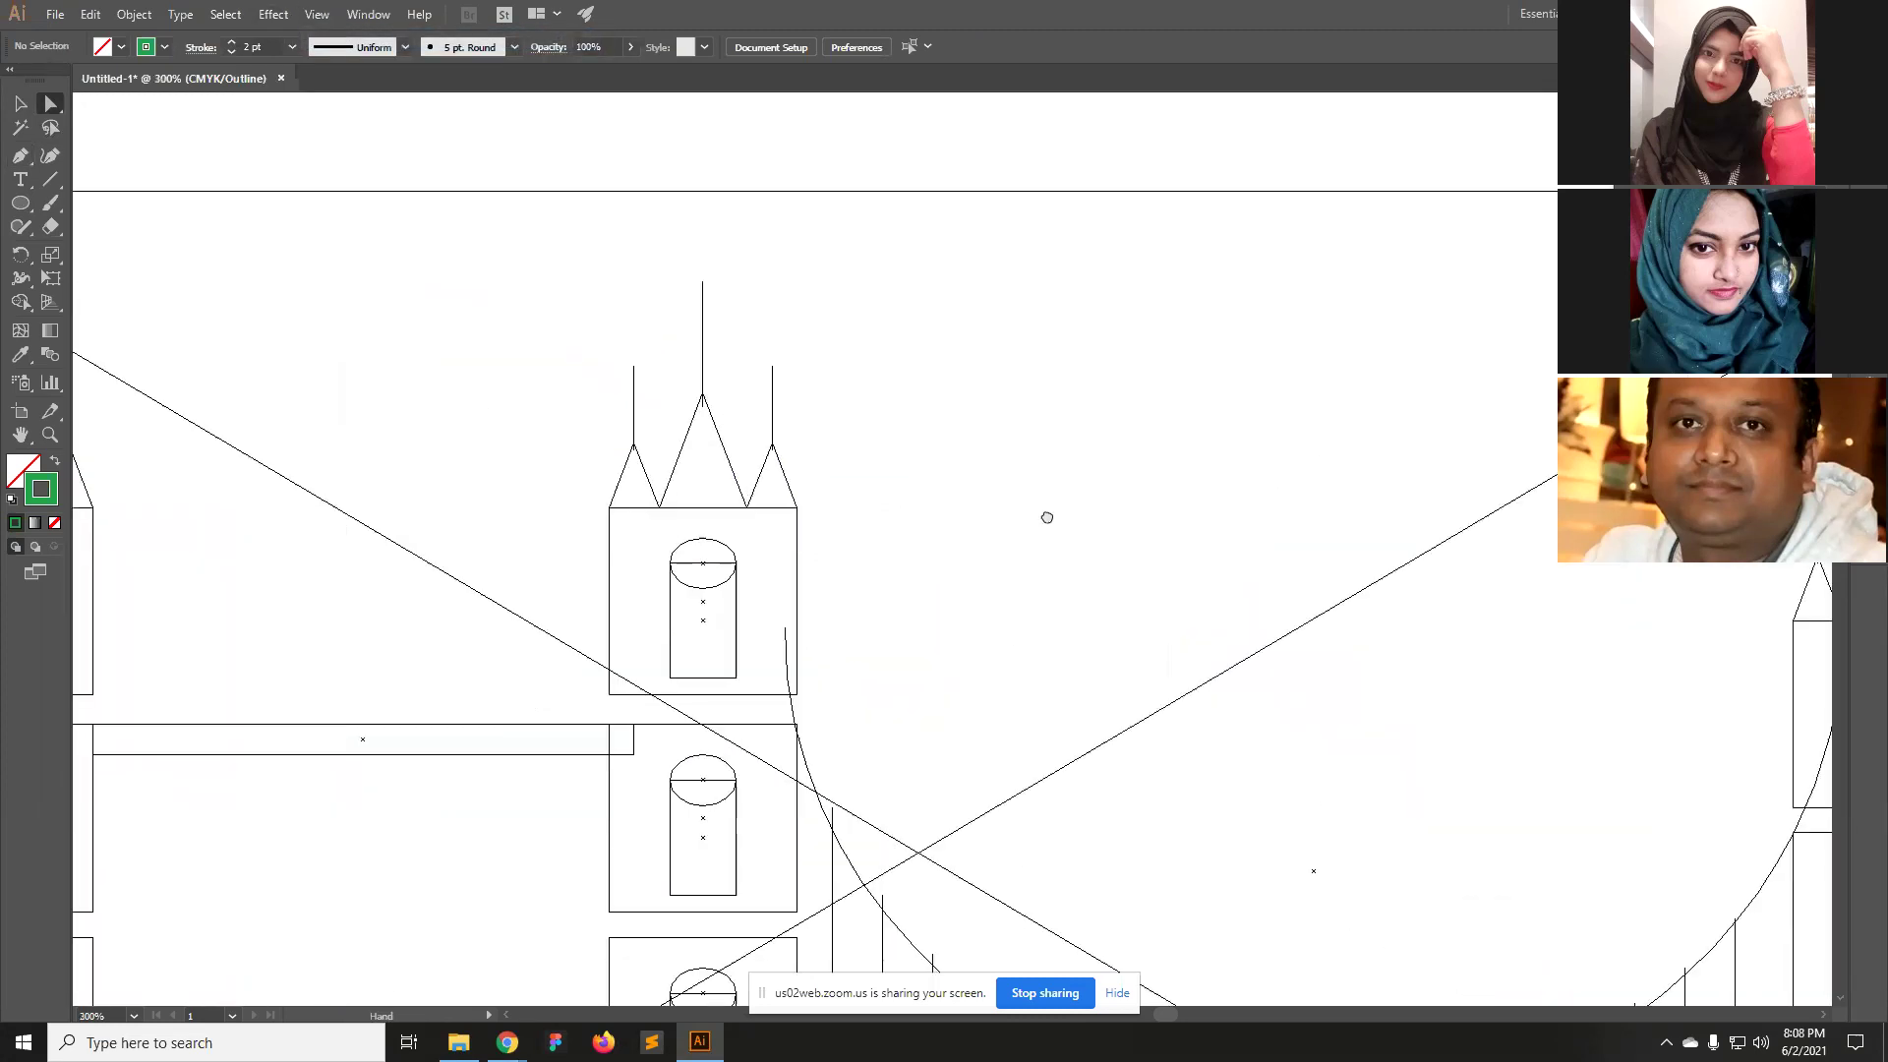
drag(1047, 517, 807, 201)
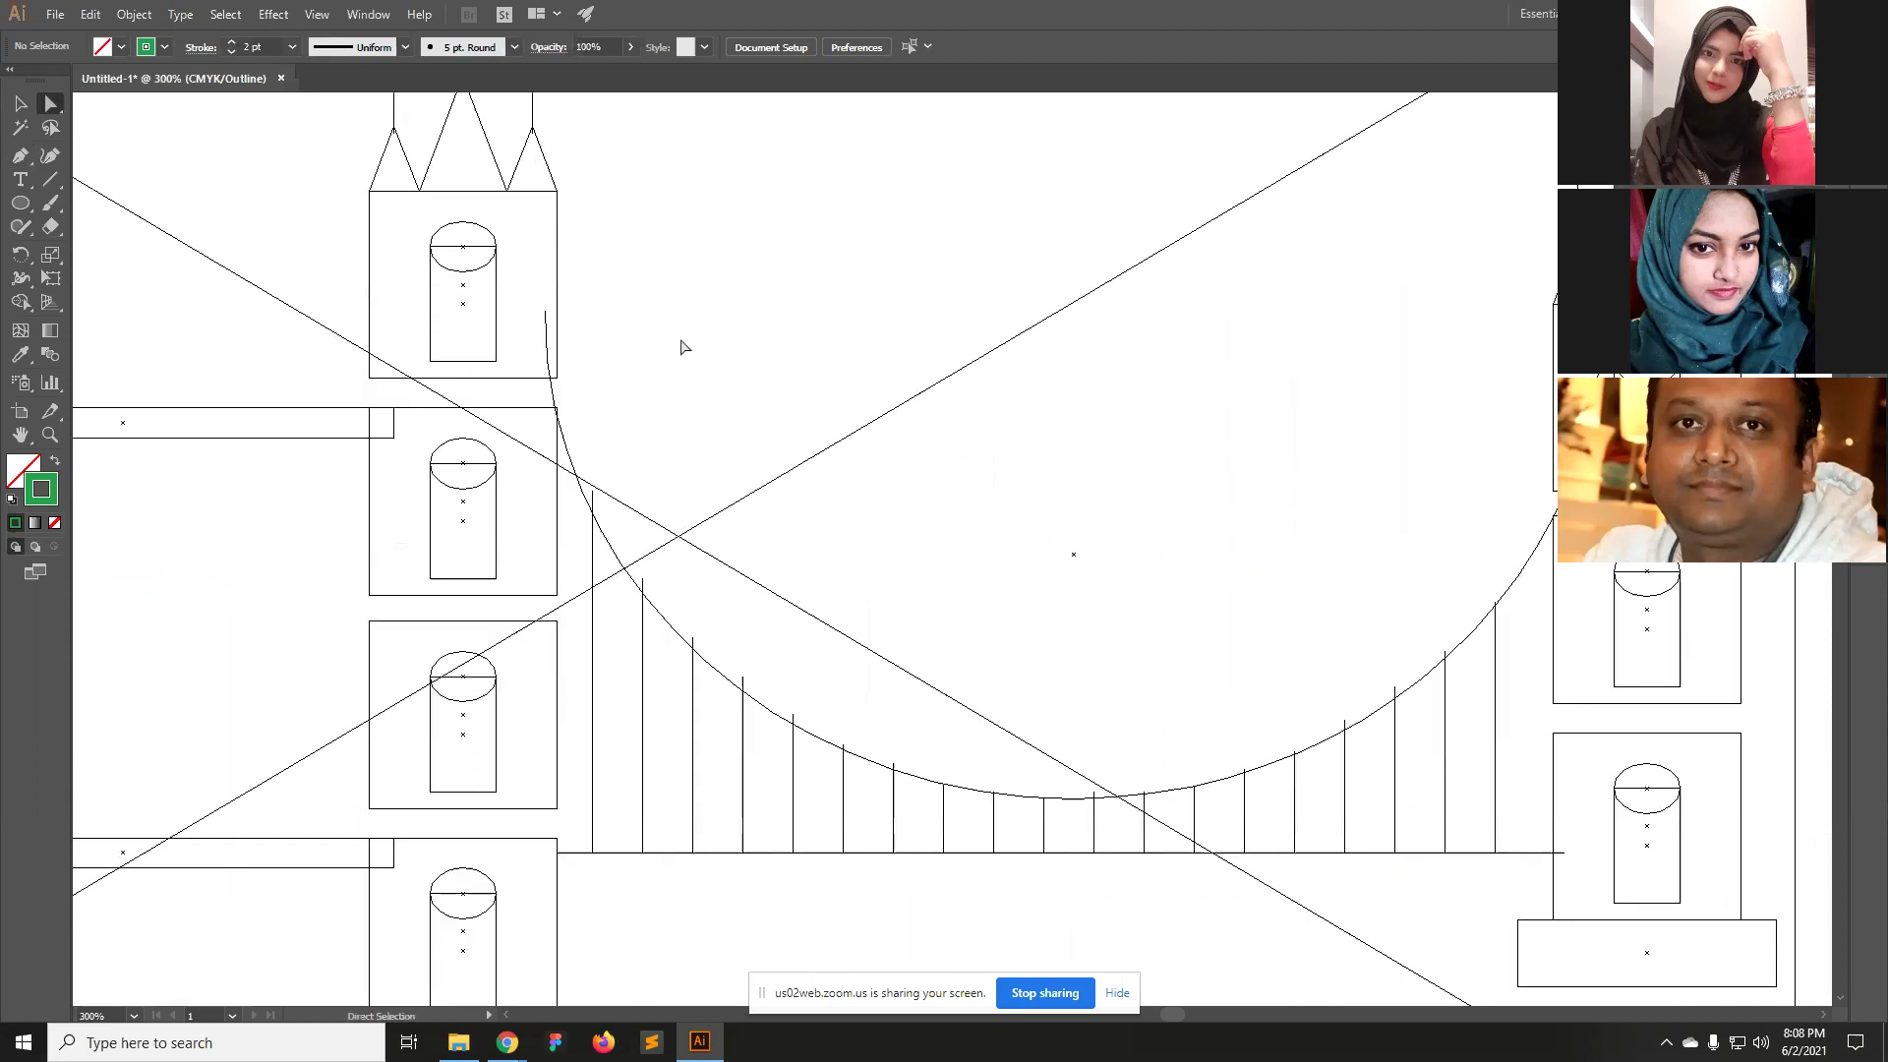
click(545, 311)
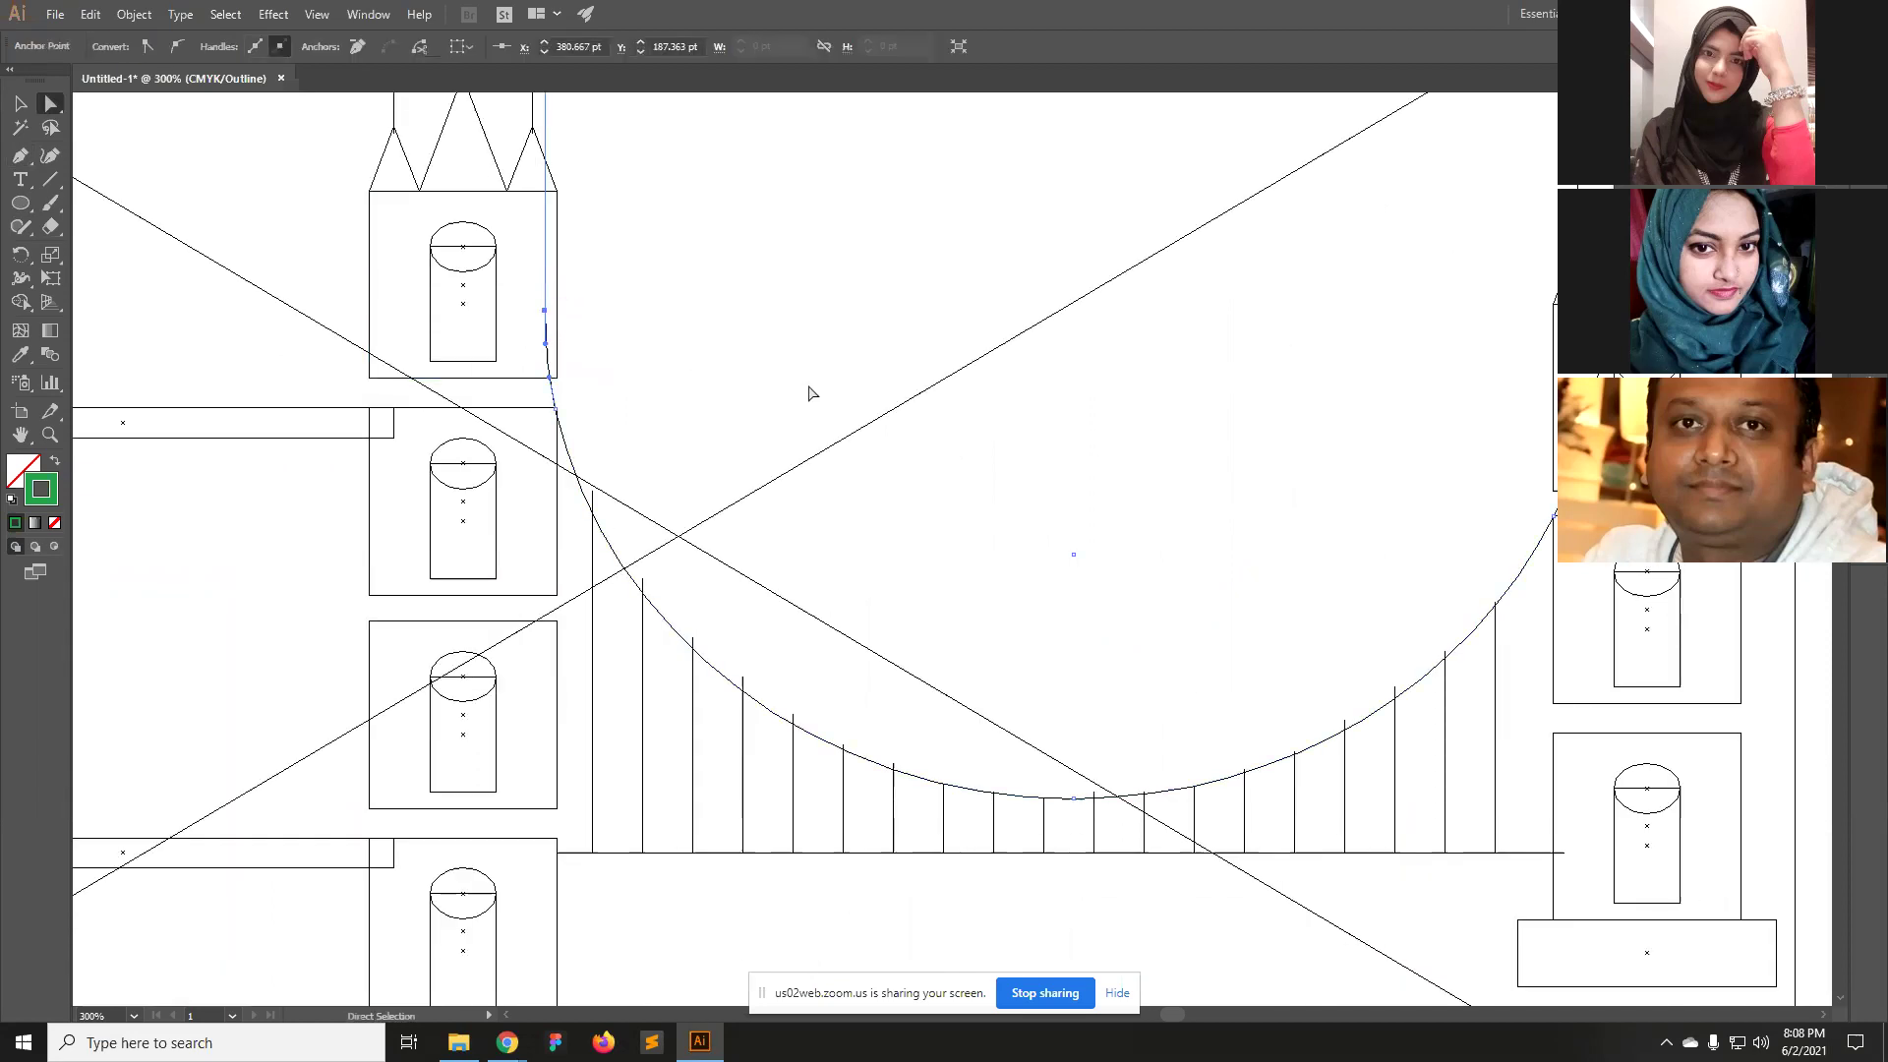
key(Delete)
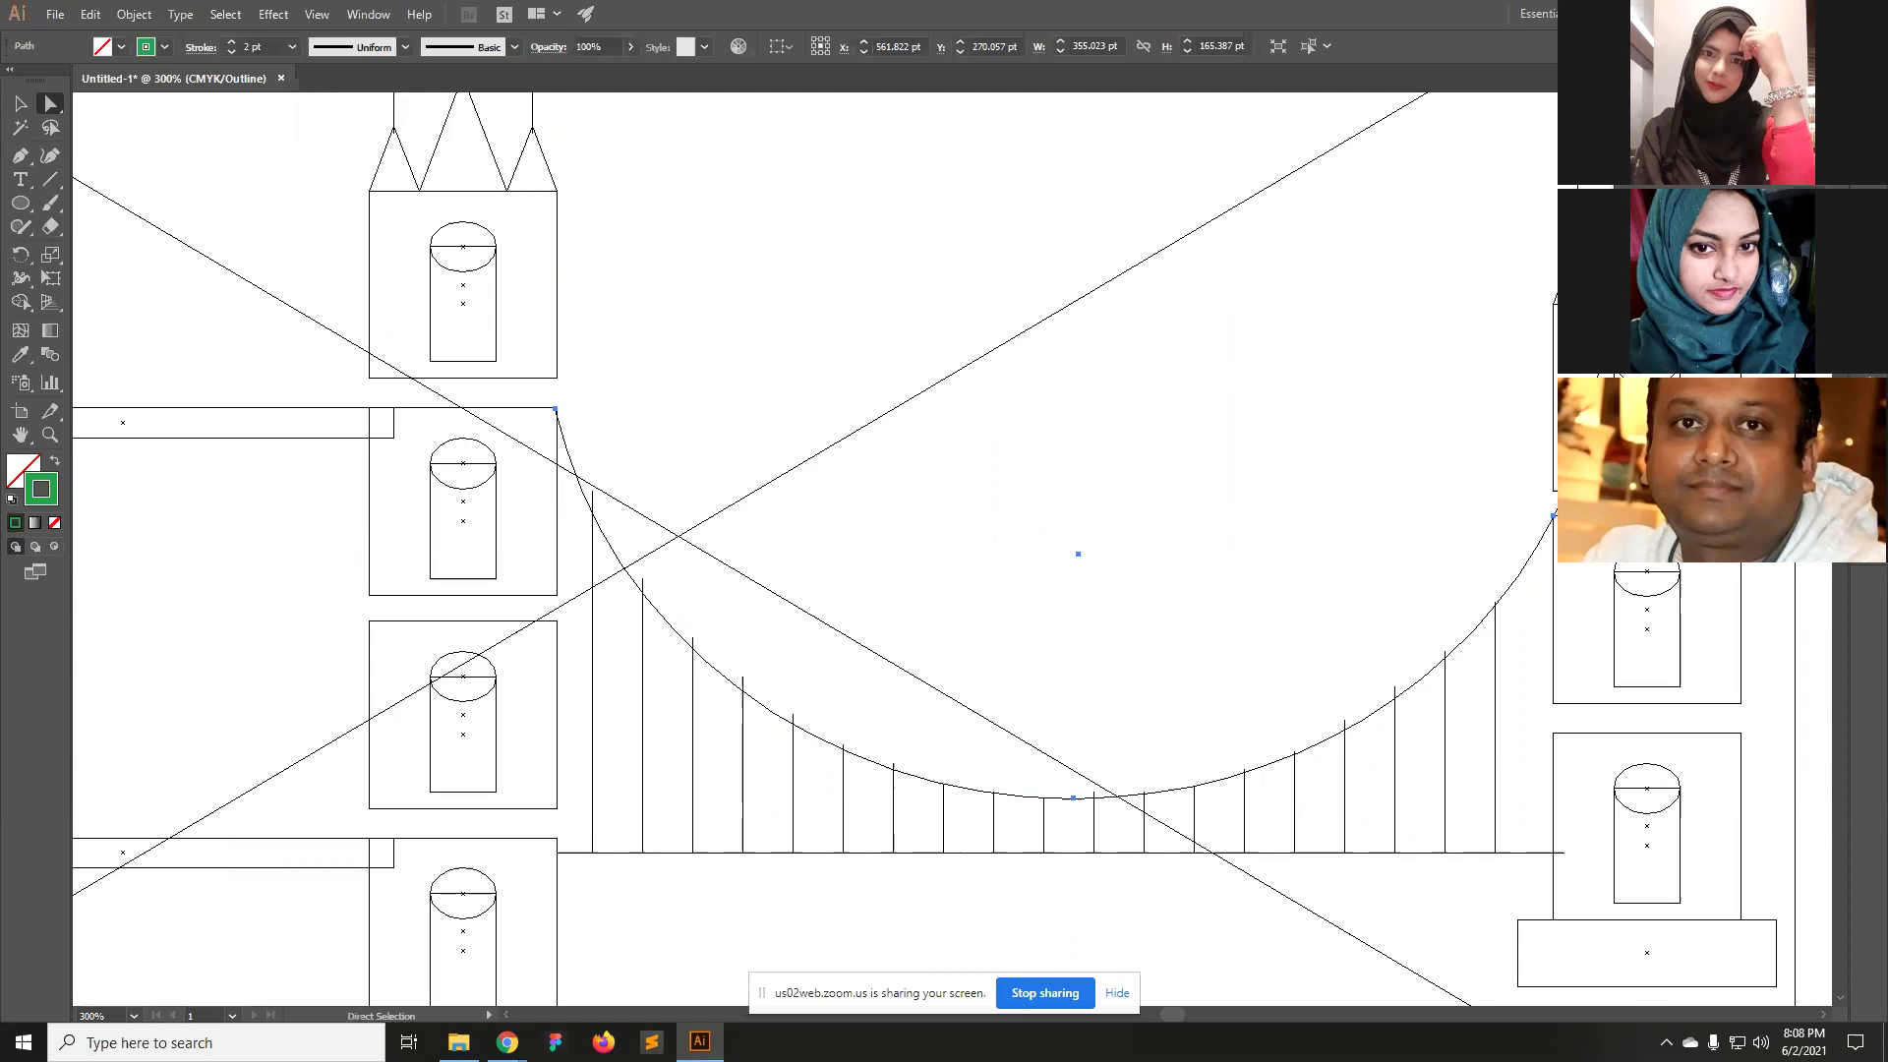
Delete the cable's end anchor overlapping the right tower, so the curve ends at that tower's inner edge.
click(1554, 515)
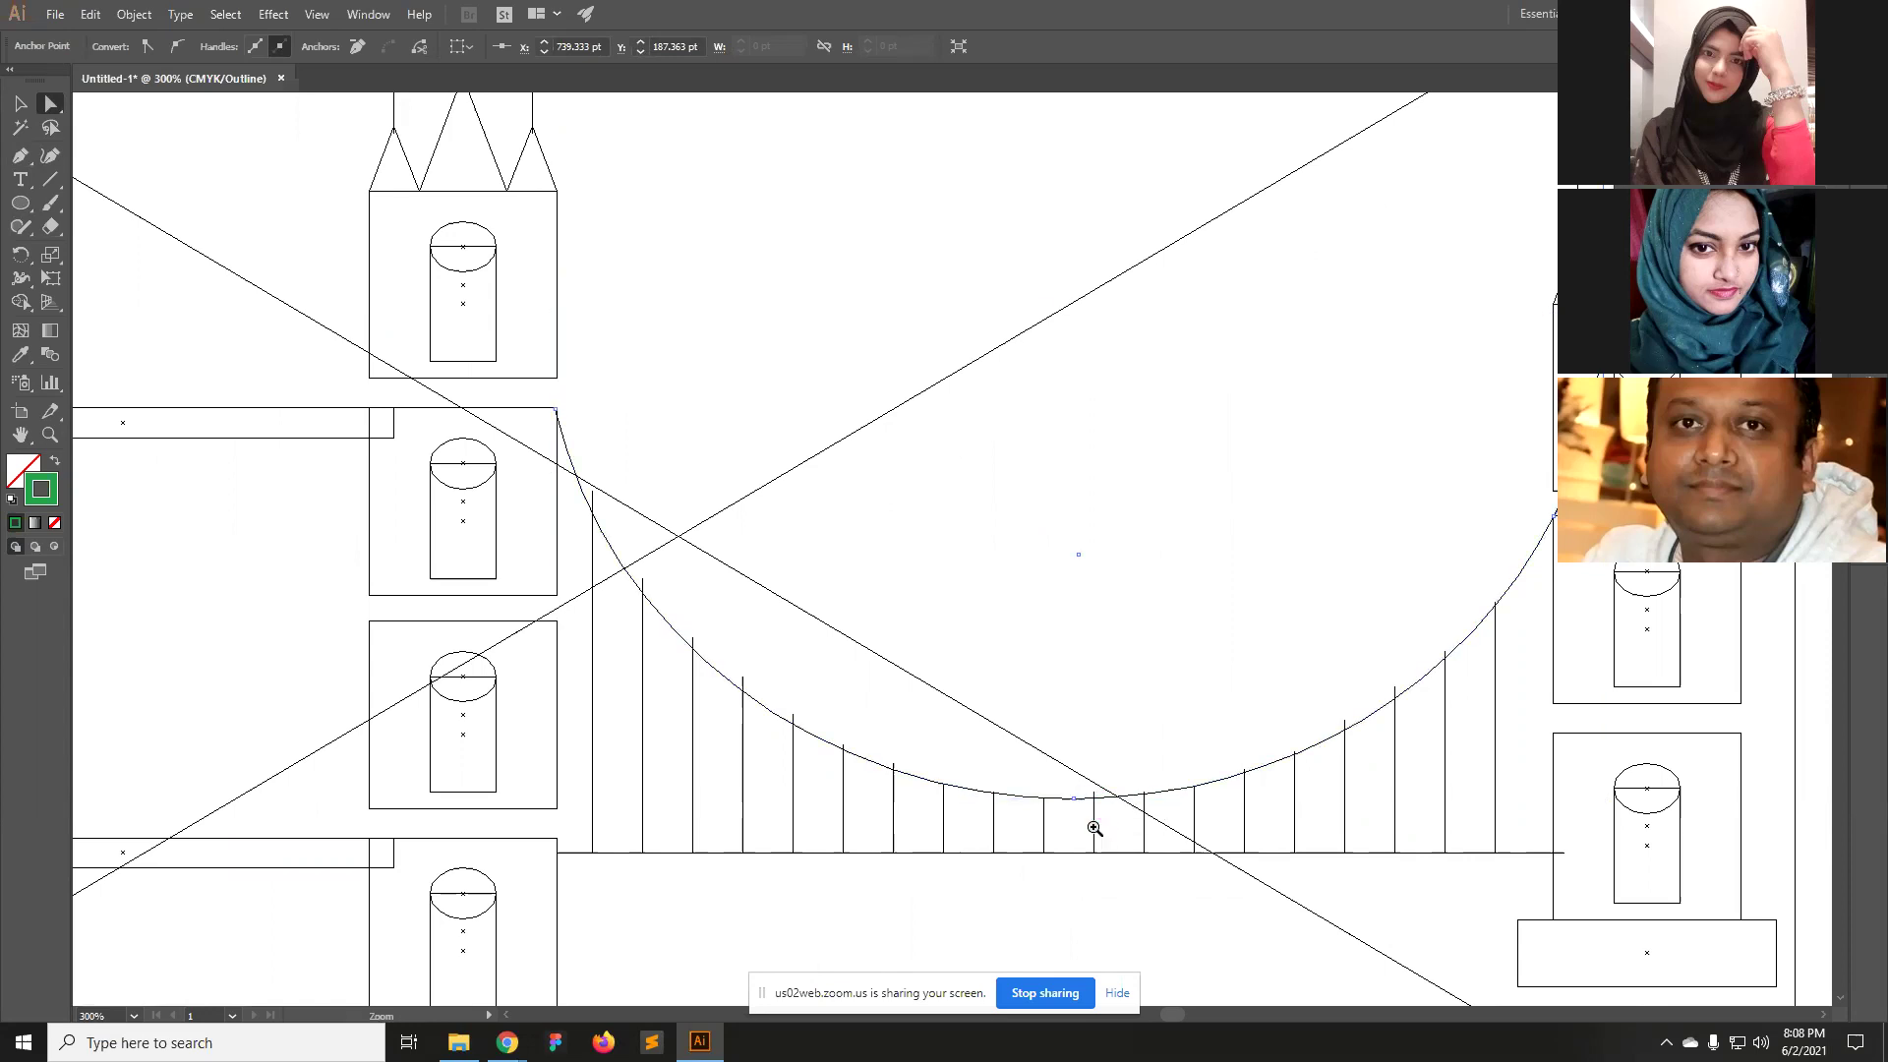
scroll(994, 548, up, 2)
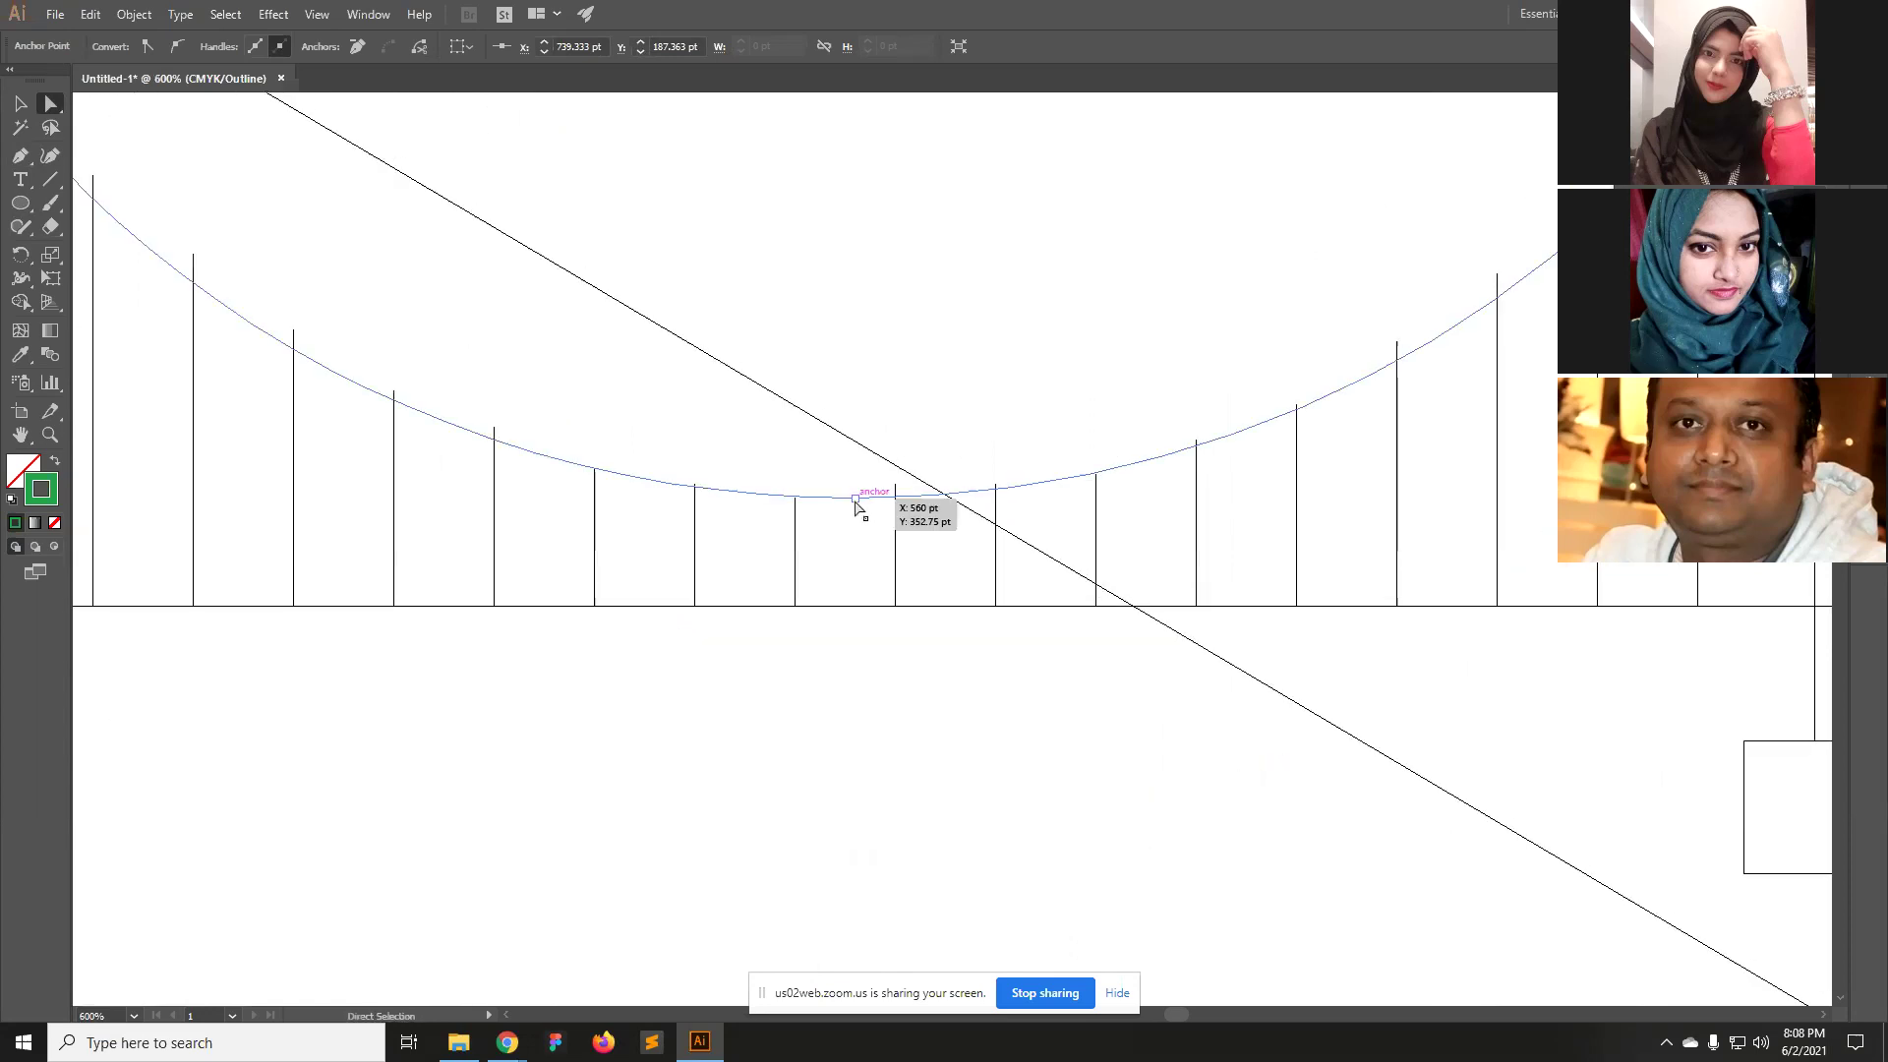
drag(1395, 383, 1328, 638)
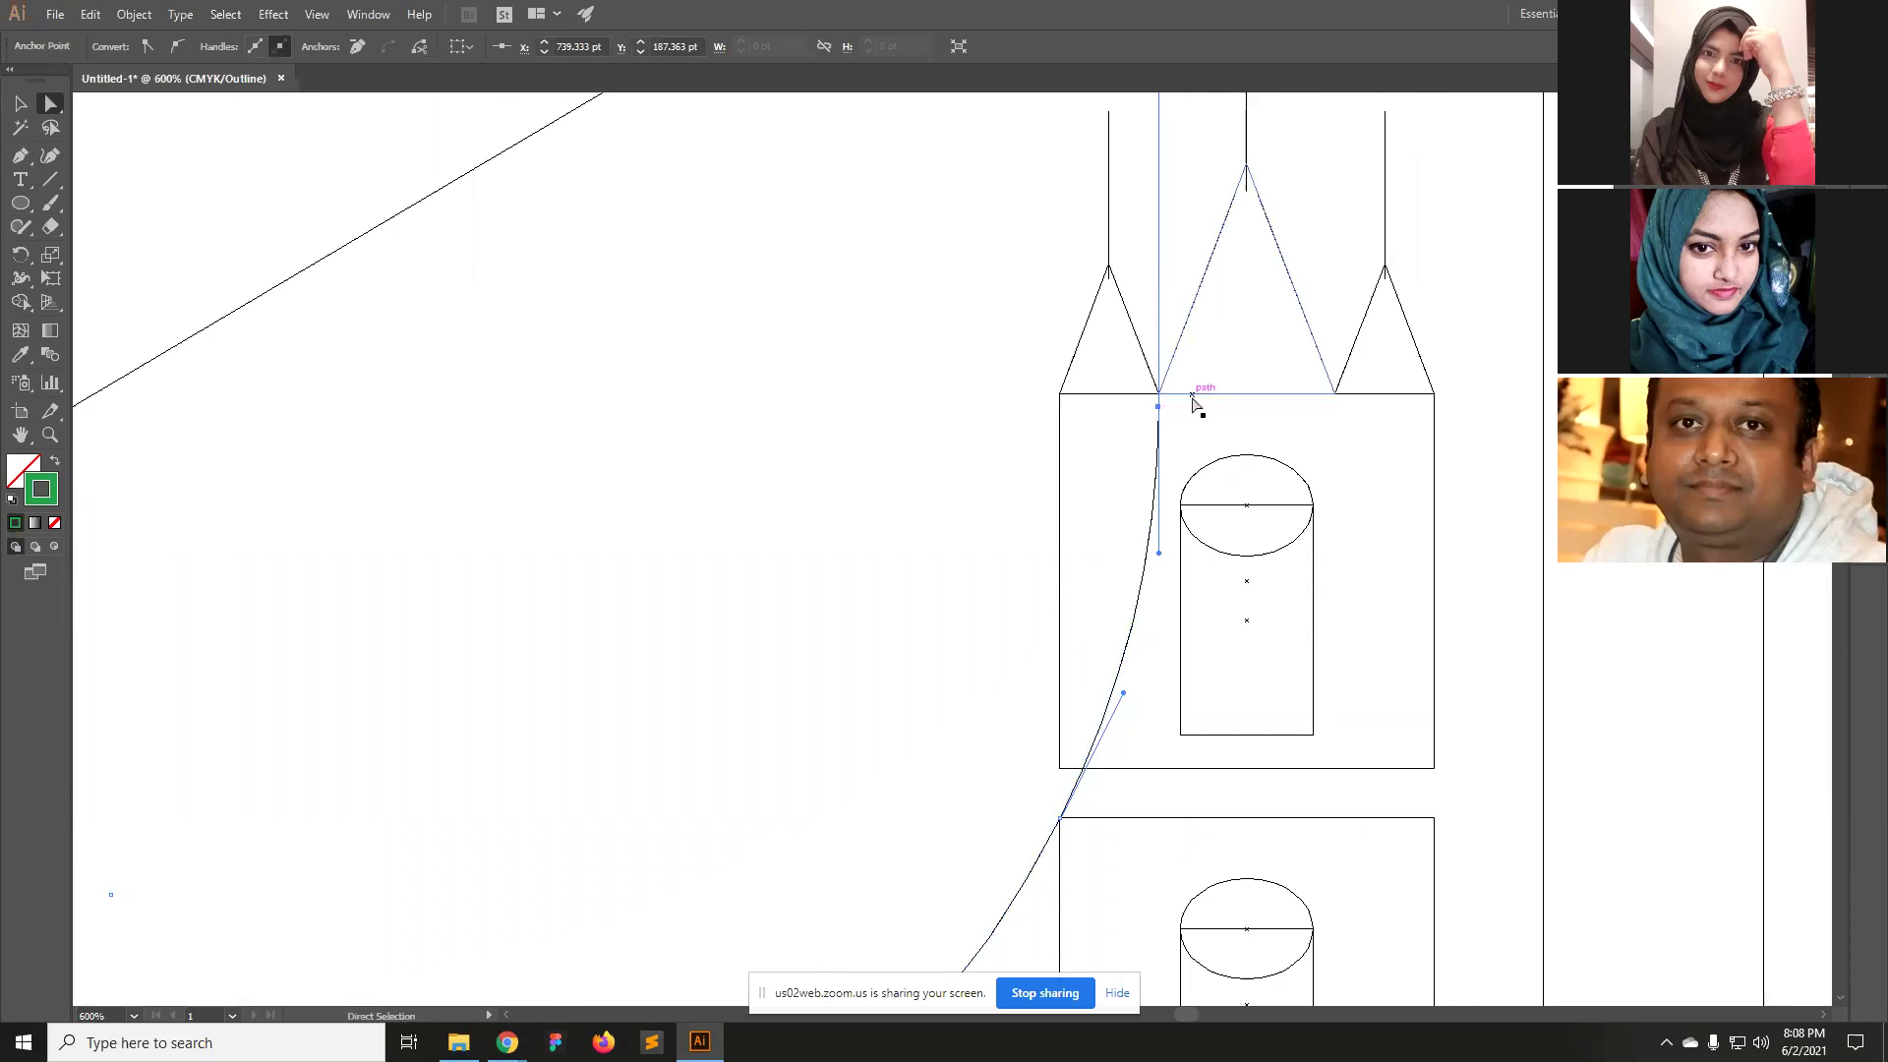
key(ctrl+alt+space)
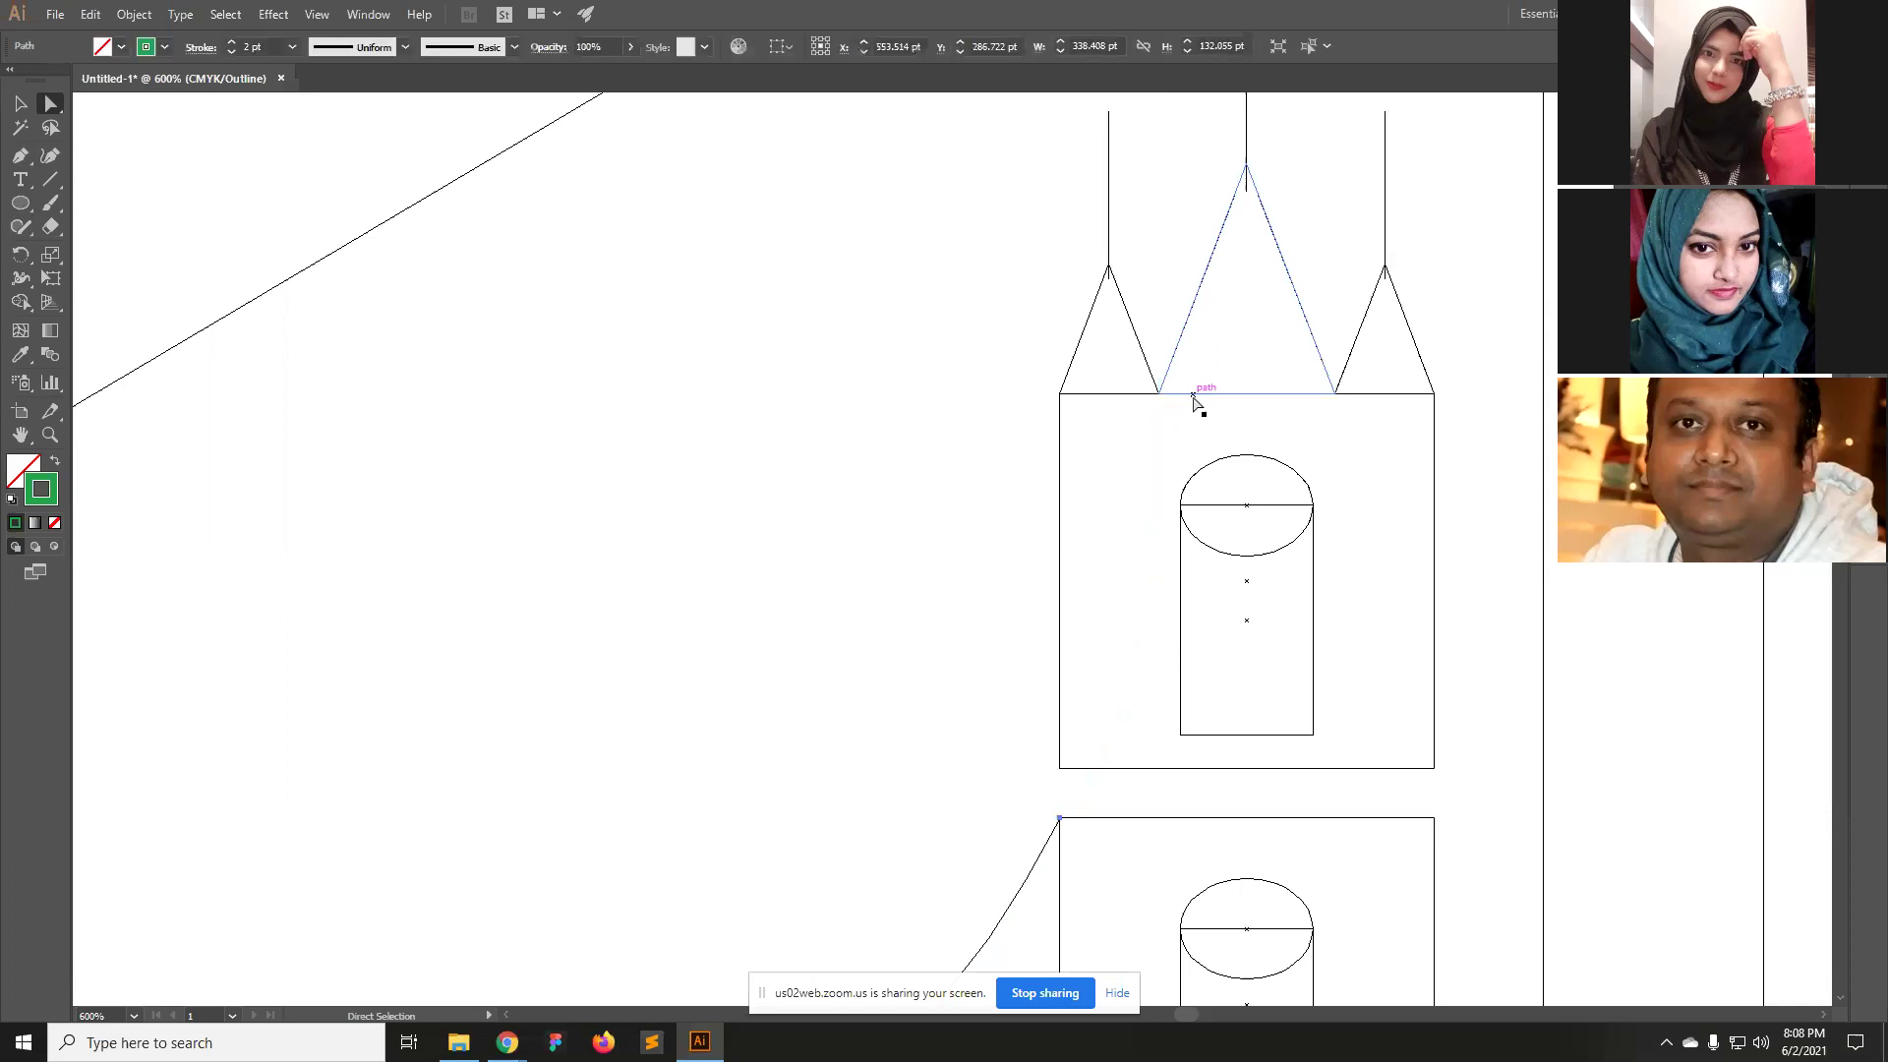
Return to the full-colour preview of the whole bridge and deselect the cable curve.
click(816, 580)
click(848, 587)
click(880, 593)
click(885, 594)
click(890, 580)
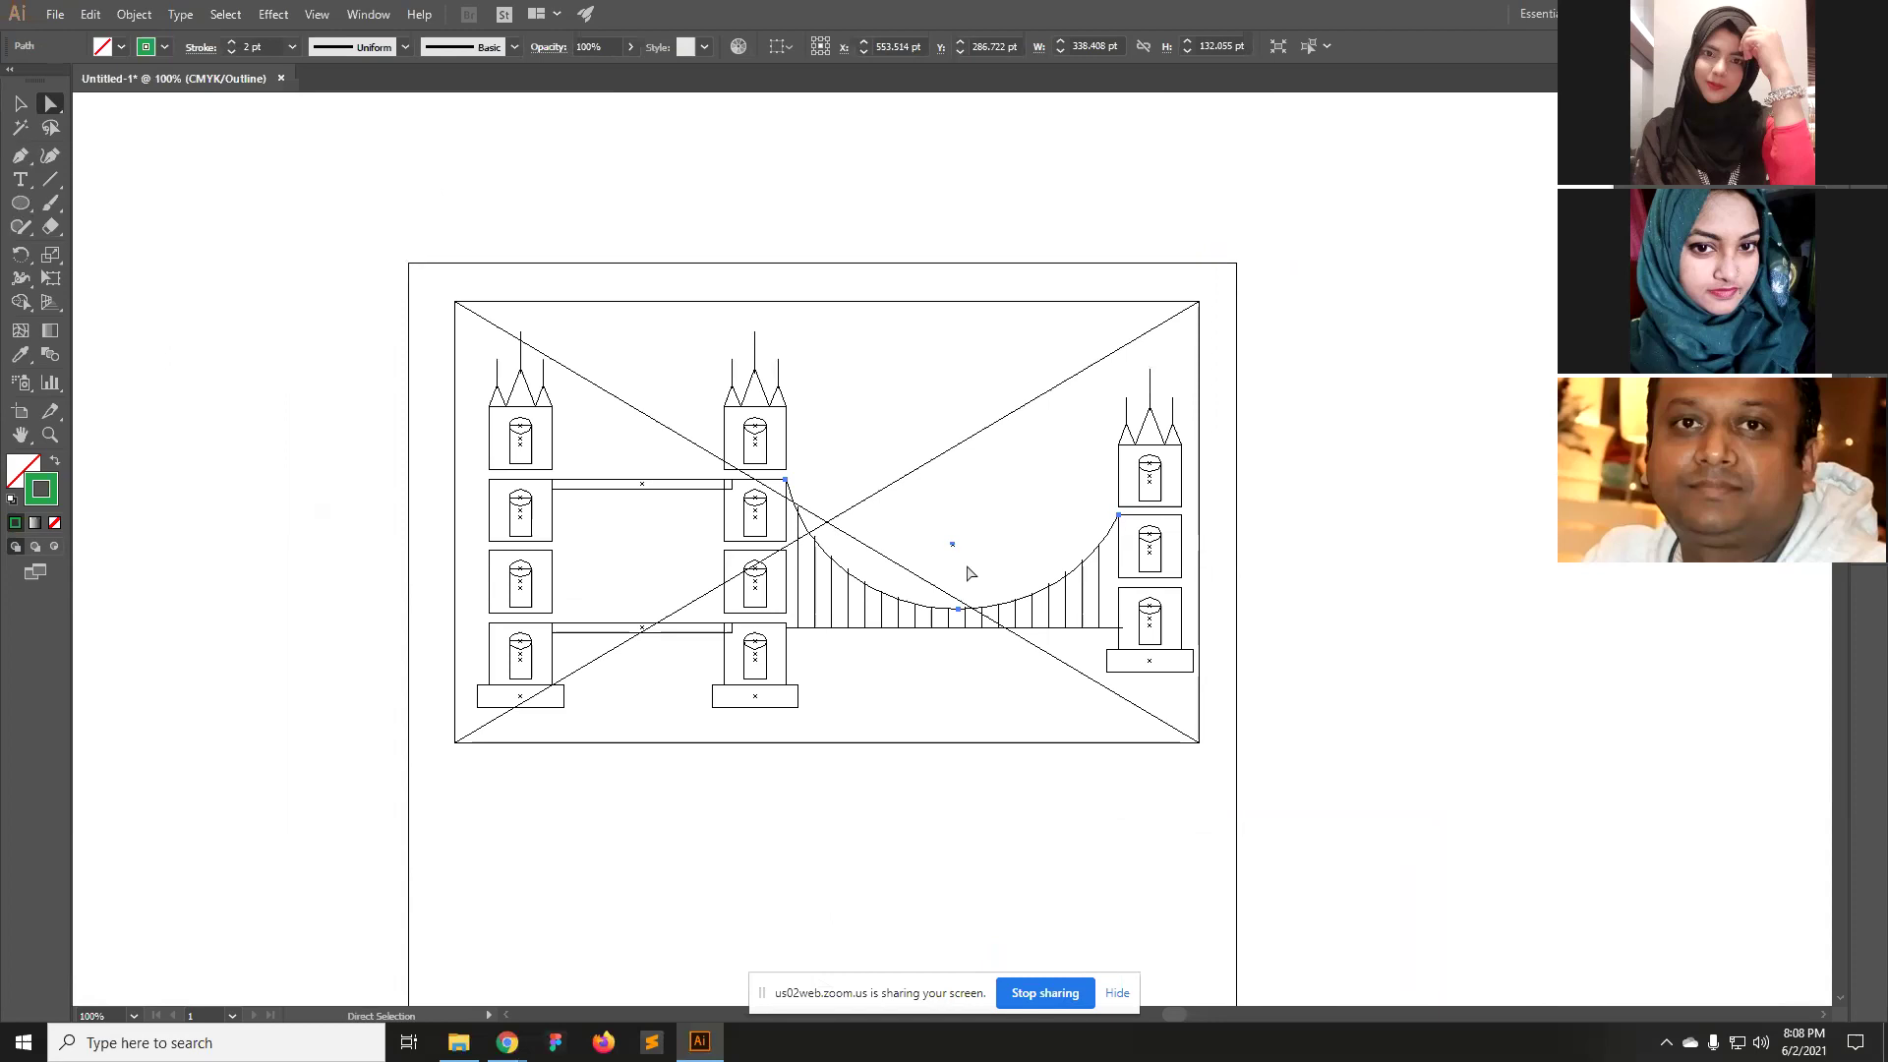
key(ctrl+y)
click(1257, 599)
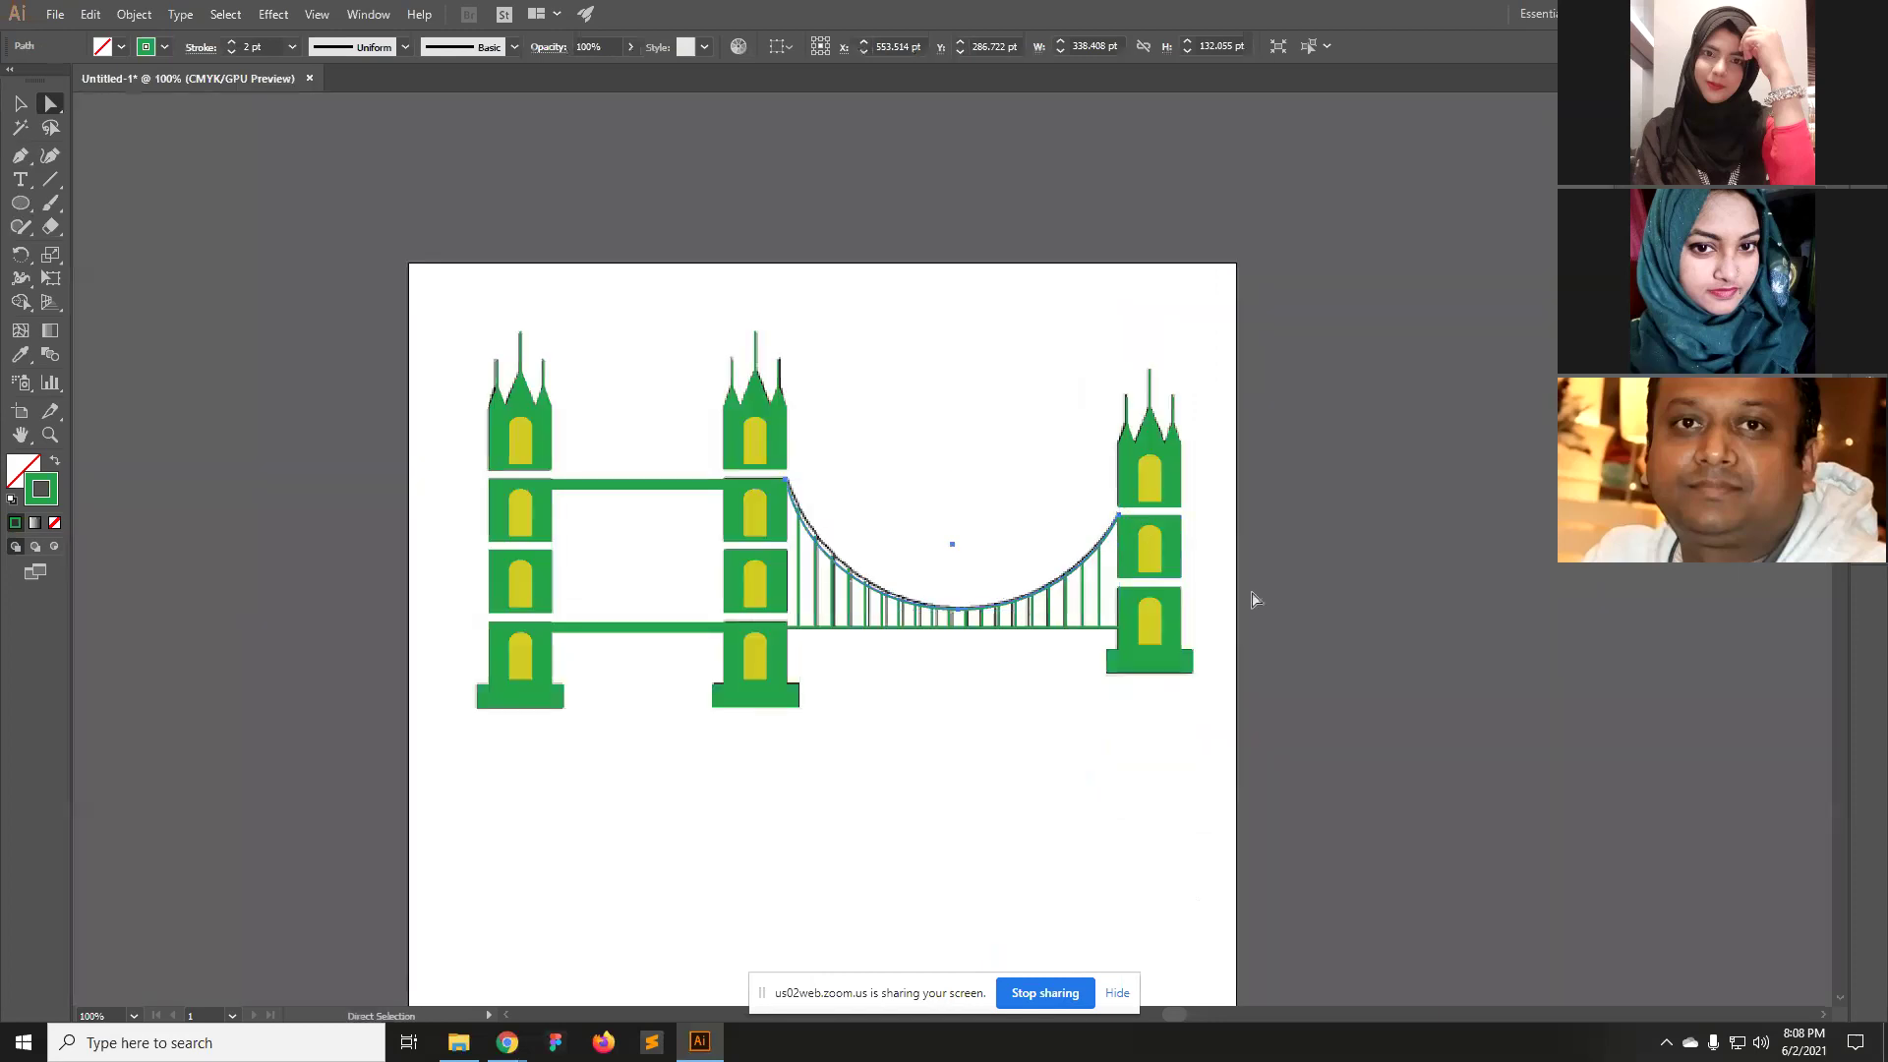
In outline view, move the top anchors of the six hangers nearest the middle tower onto the cable curve.
key(ctrl+equal)
key(ctrl+equal)
drag(894, 603, 1183, 772)
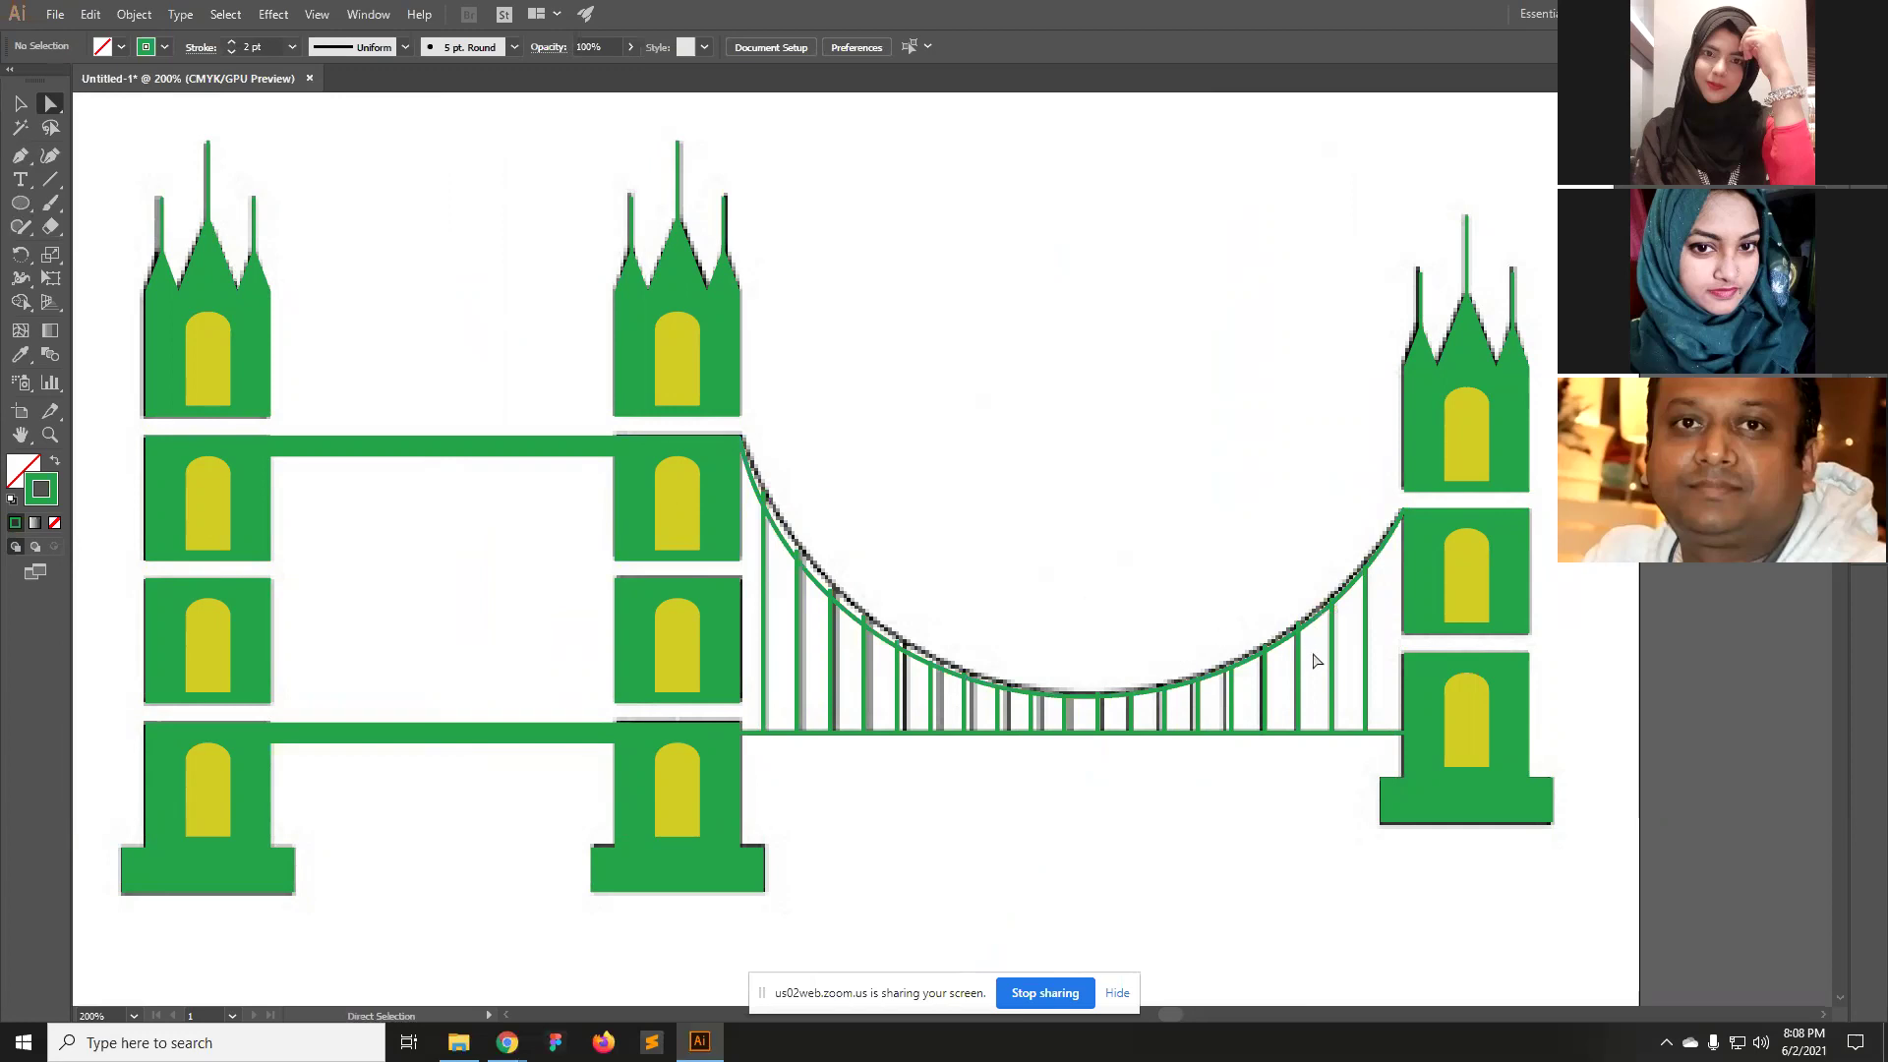
key(ctrl)
click(317, 14)
click(354, 32)
drag(759, 533, 768, 351)
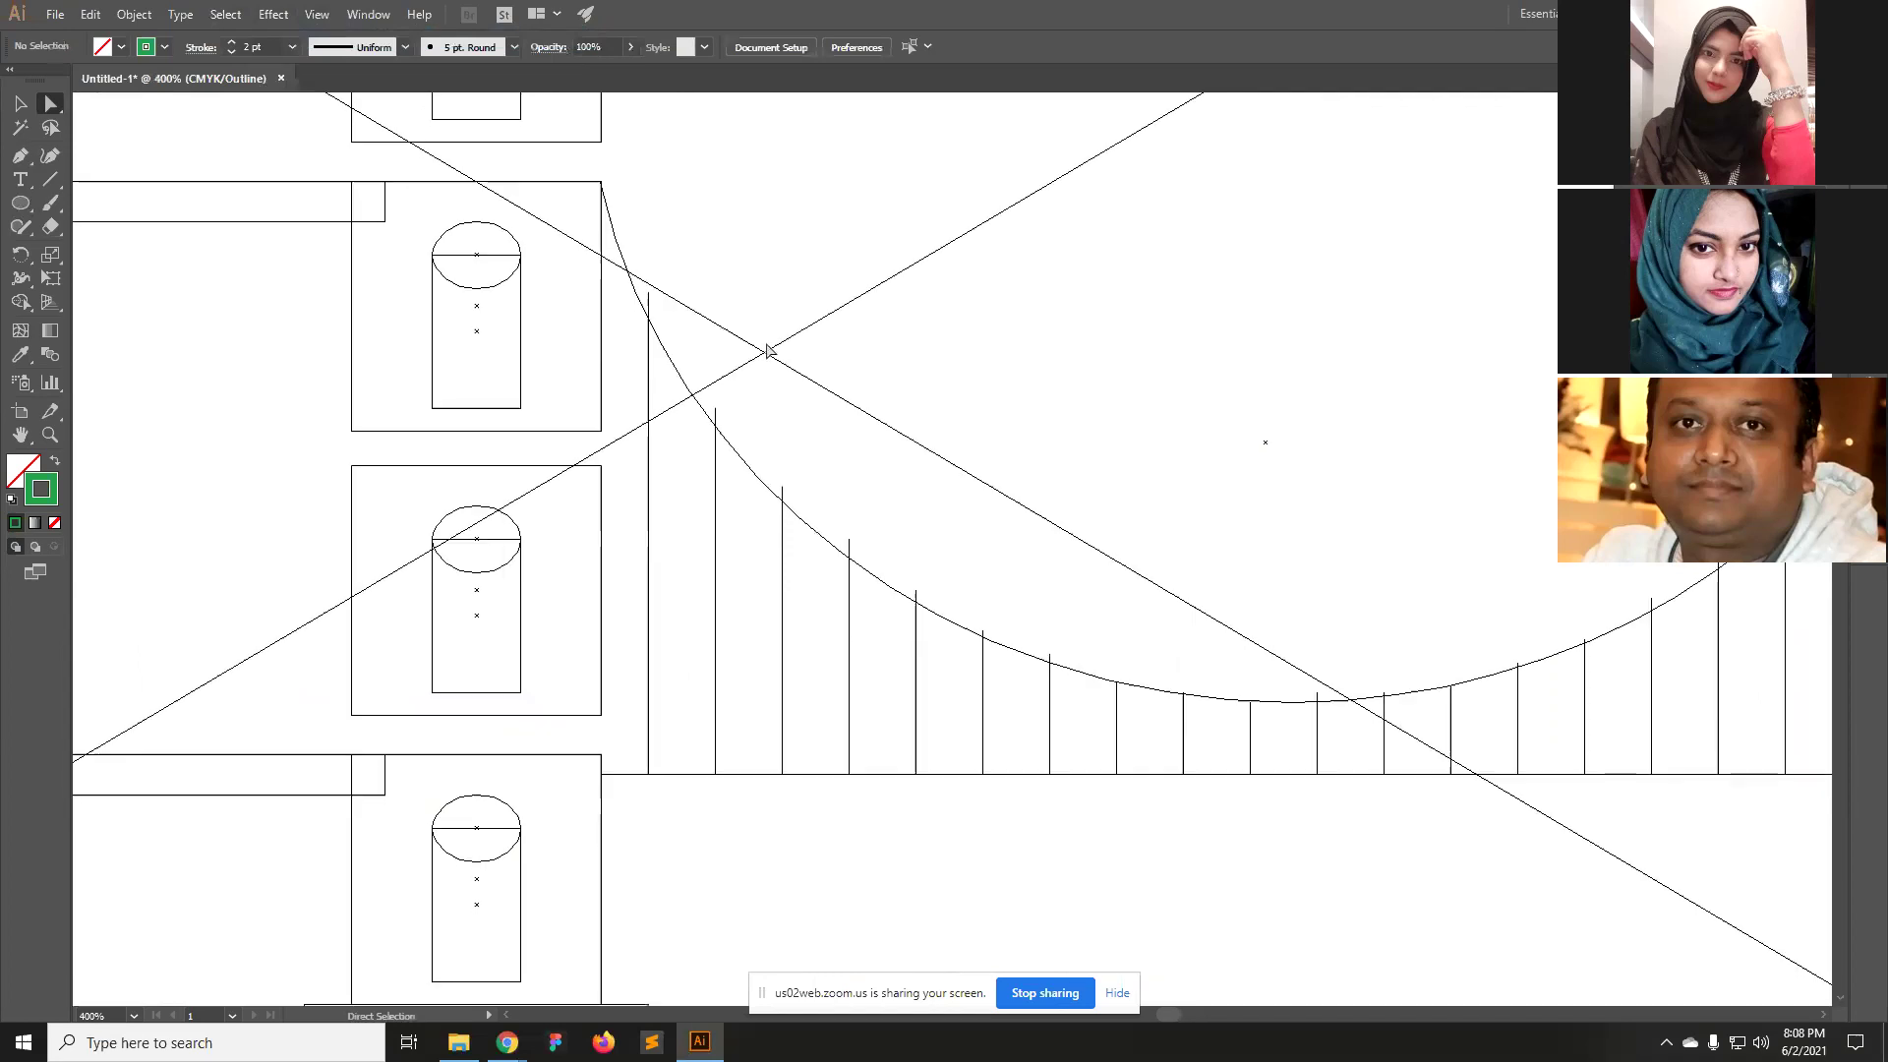
click(649, 293)
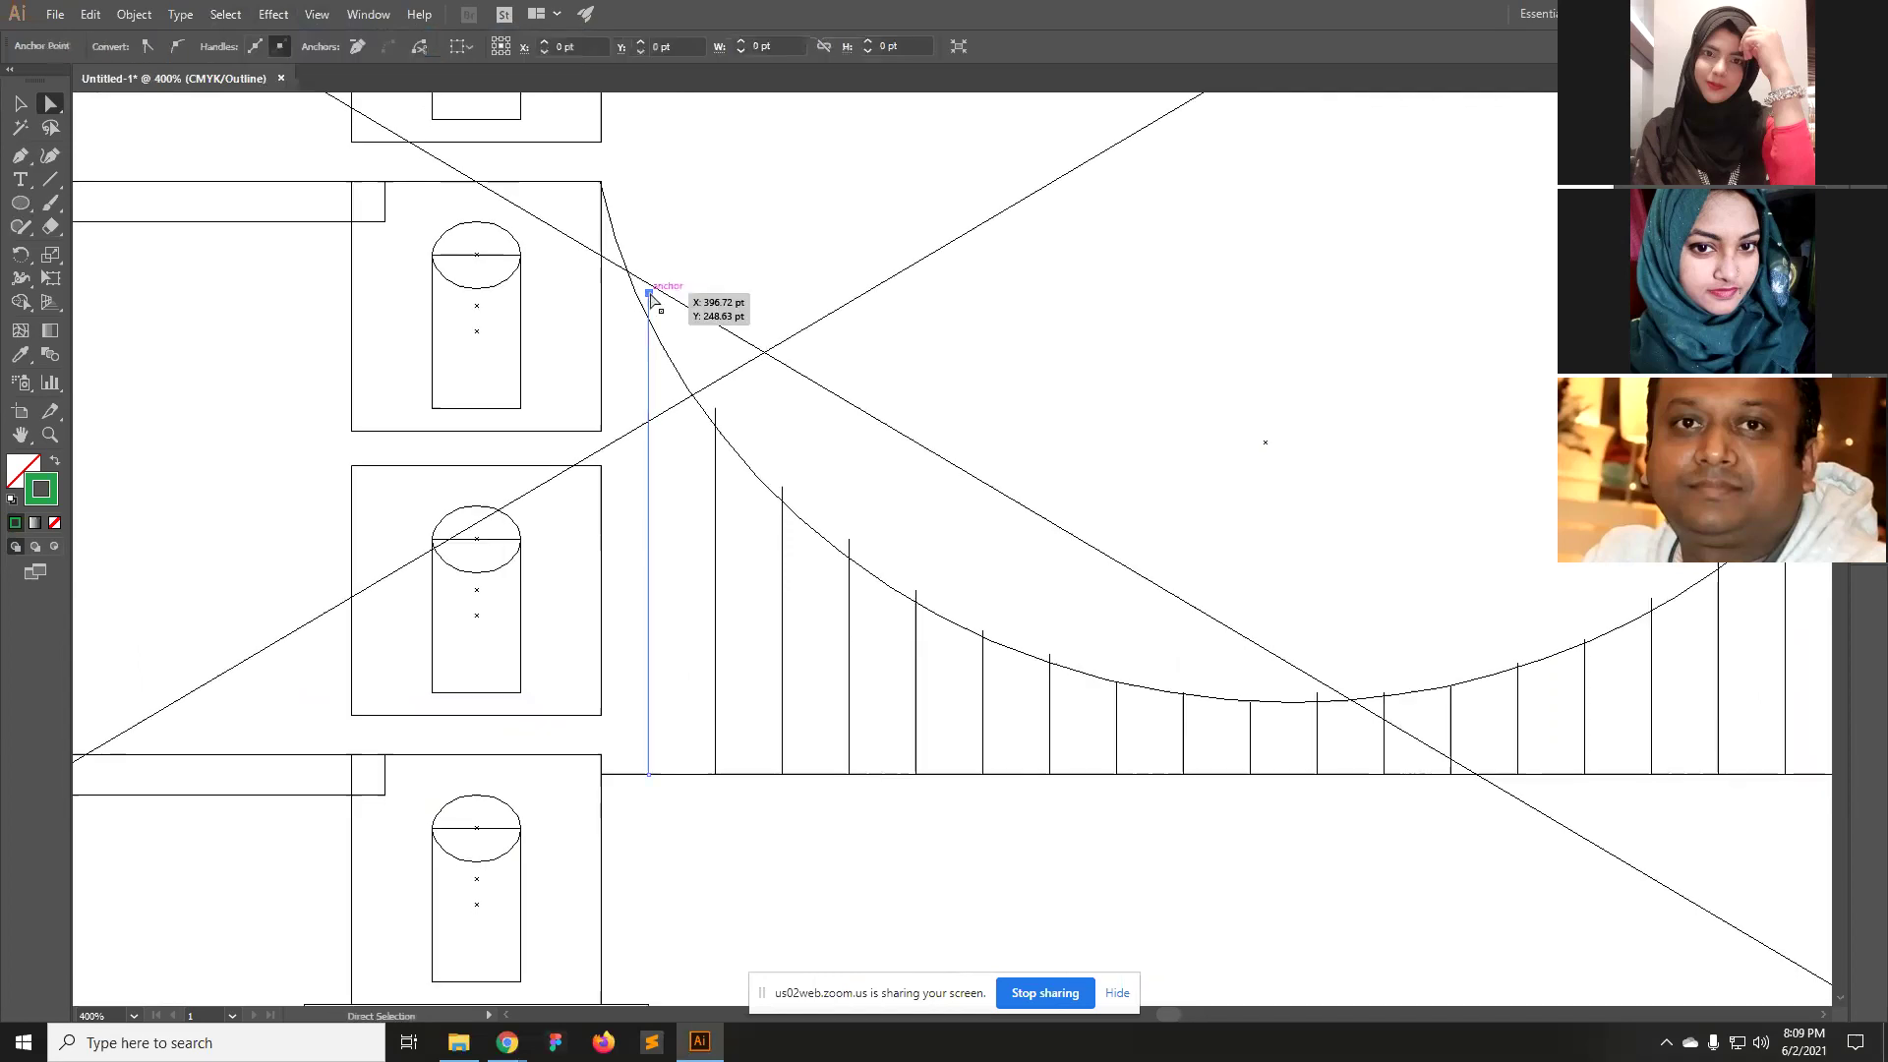
drag(649, 293, 649, 320)
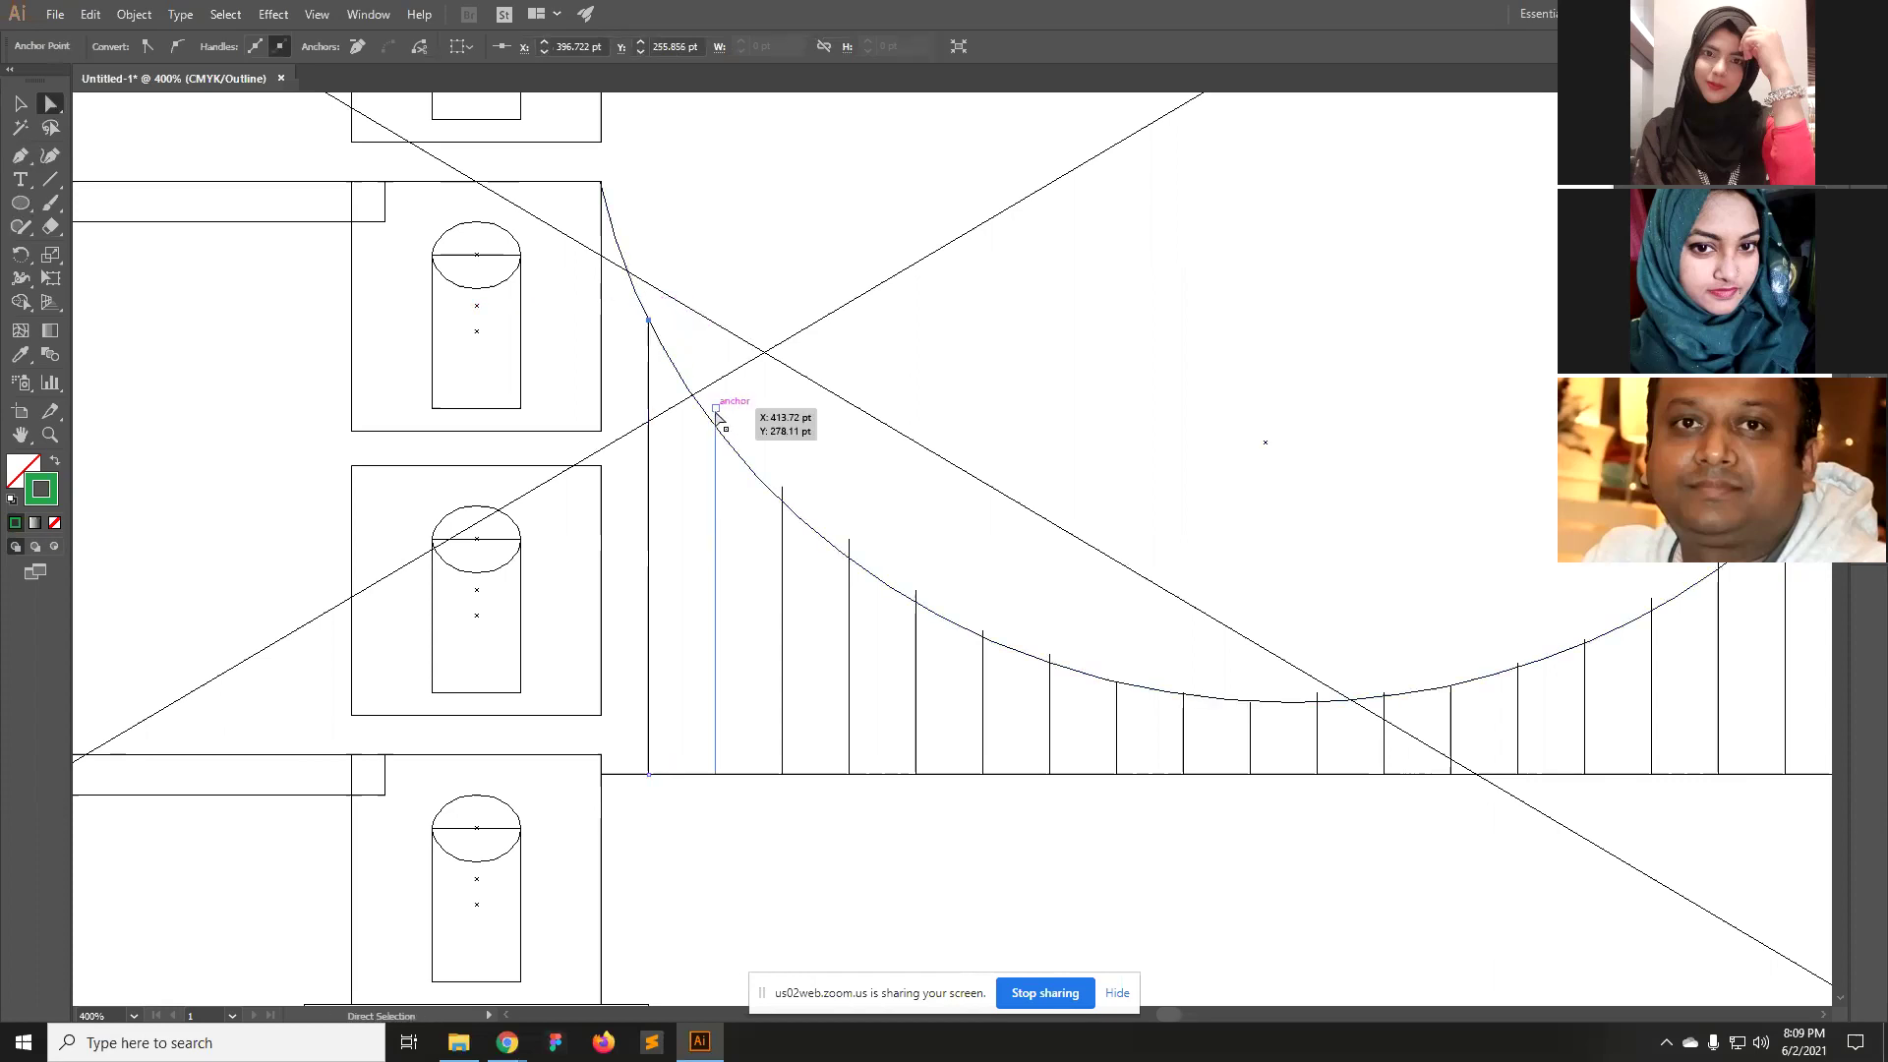
drag(716, 409, 715, 430)
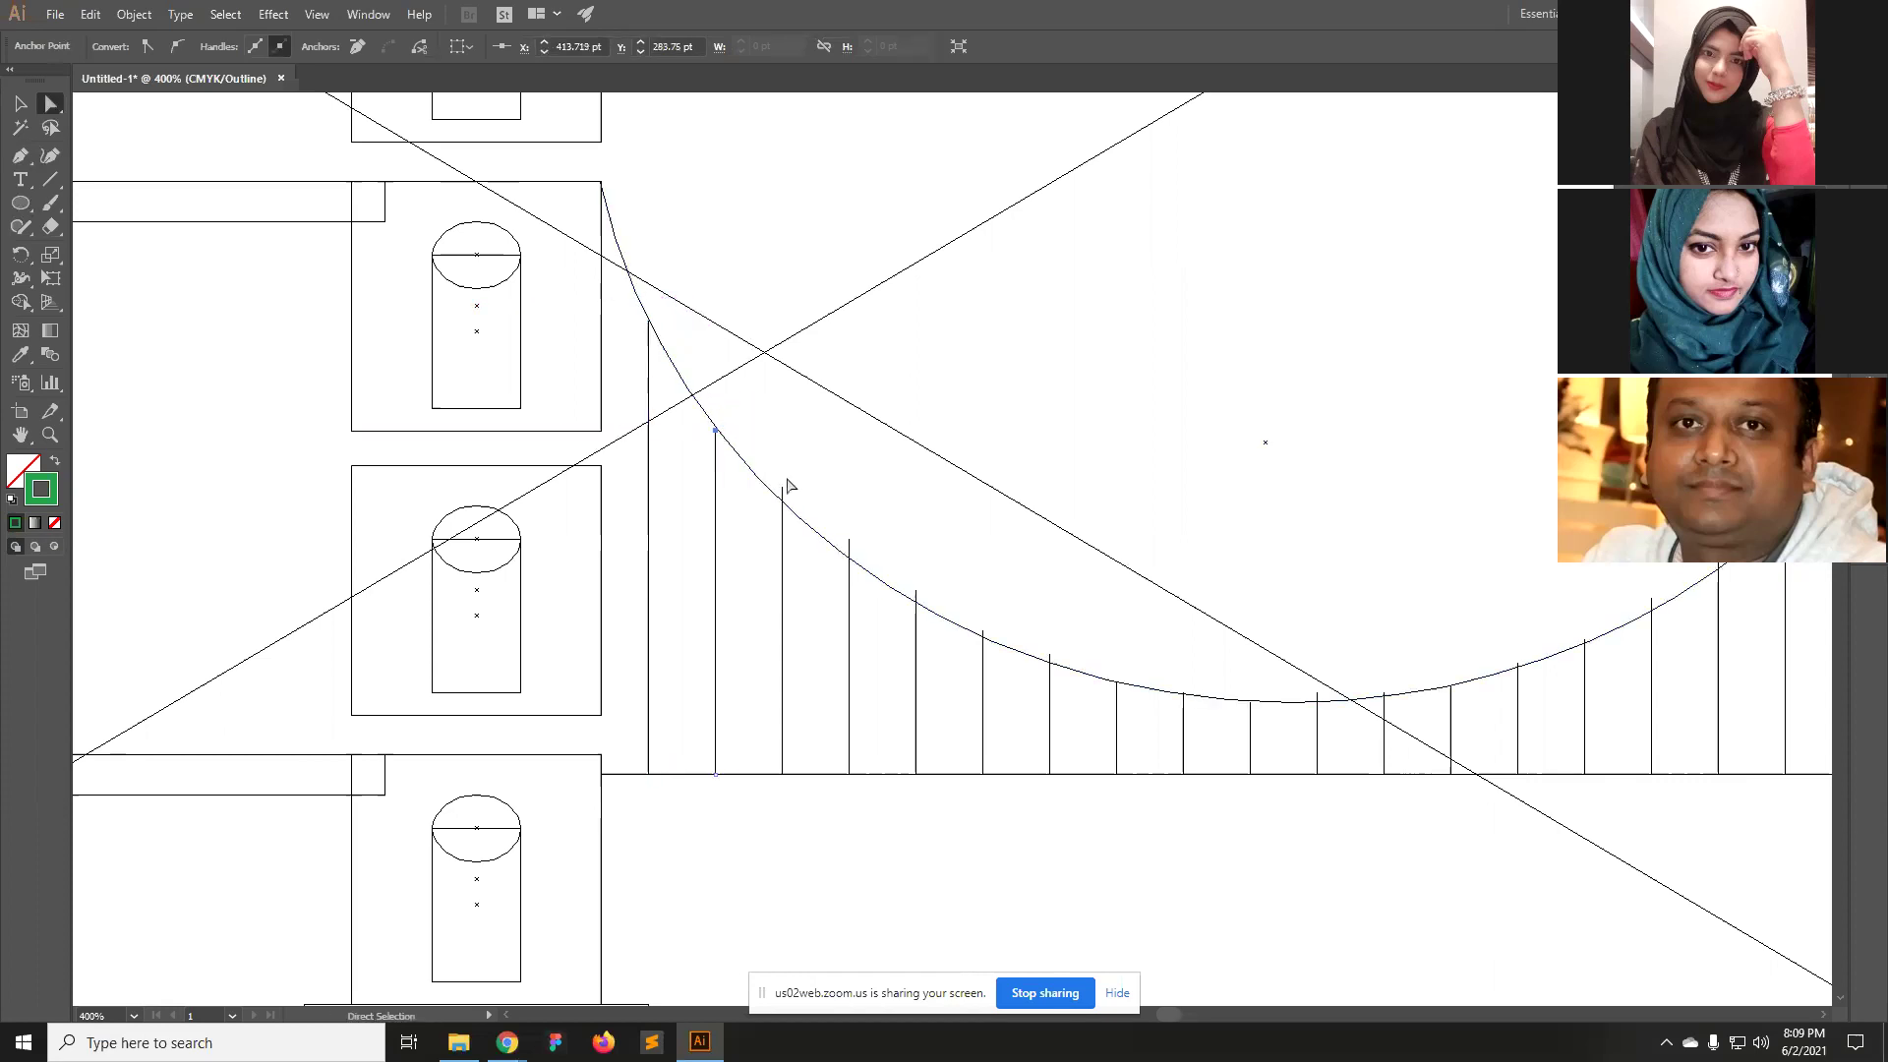
drag(782, 489, 785, 505)
drag(852, 543, 986, 639)
Toggle the microphone in the Chrome meeting window and switch back to Illustrator.
click(507, 1043)
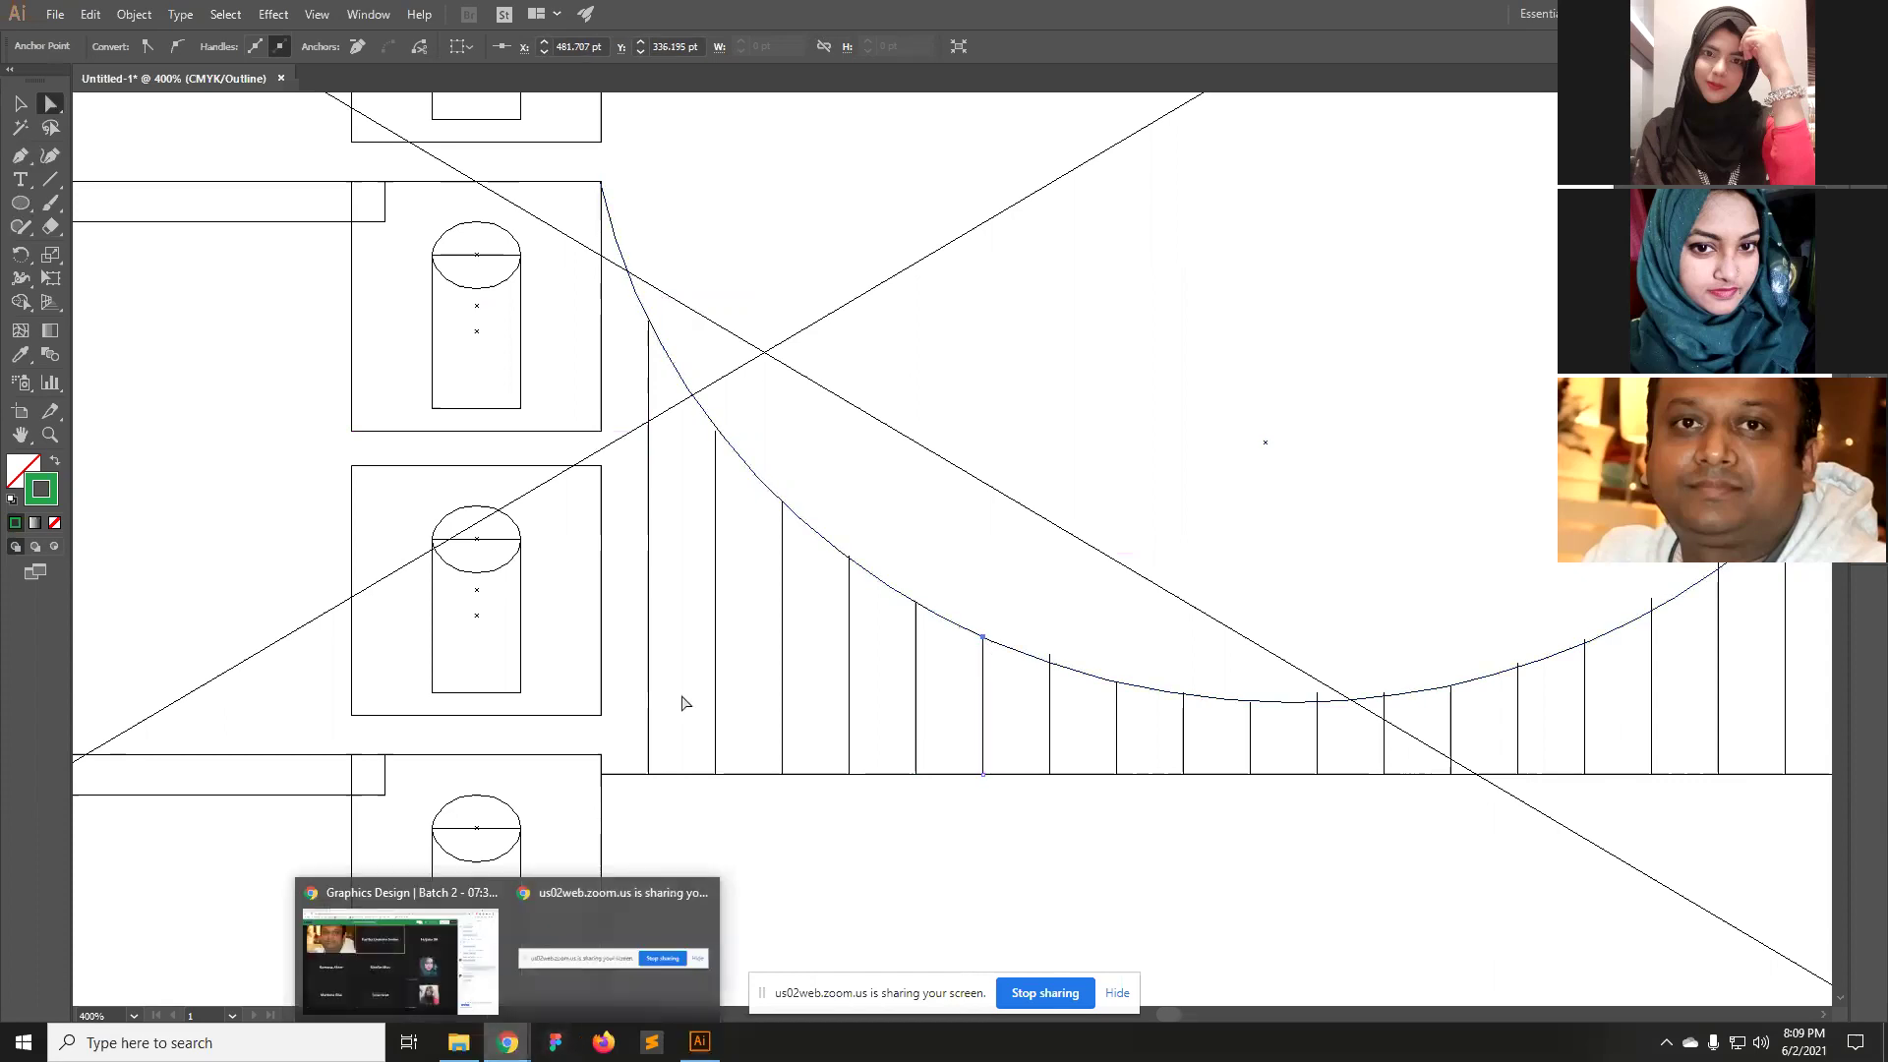
click(398, 944)
click(41, 1017)
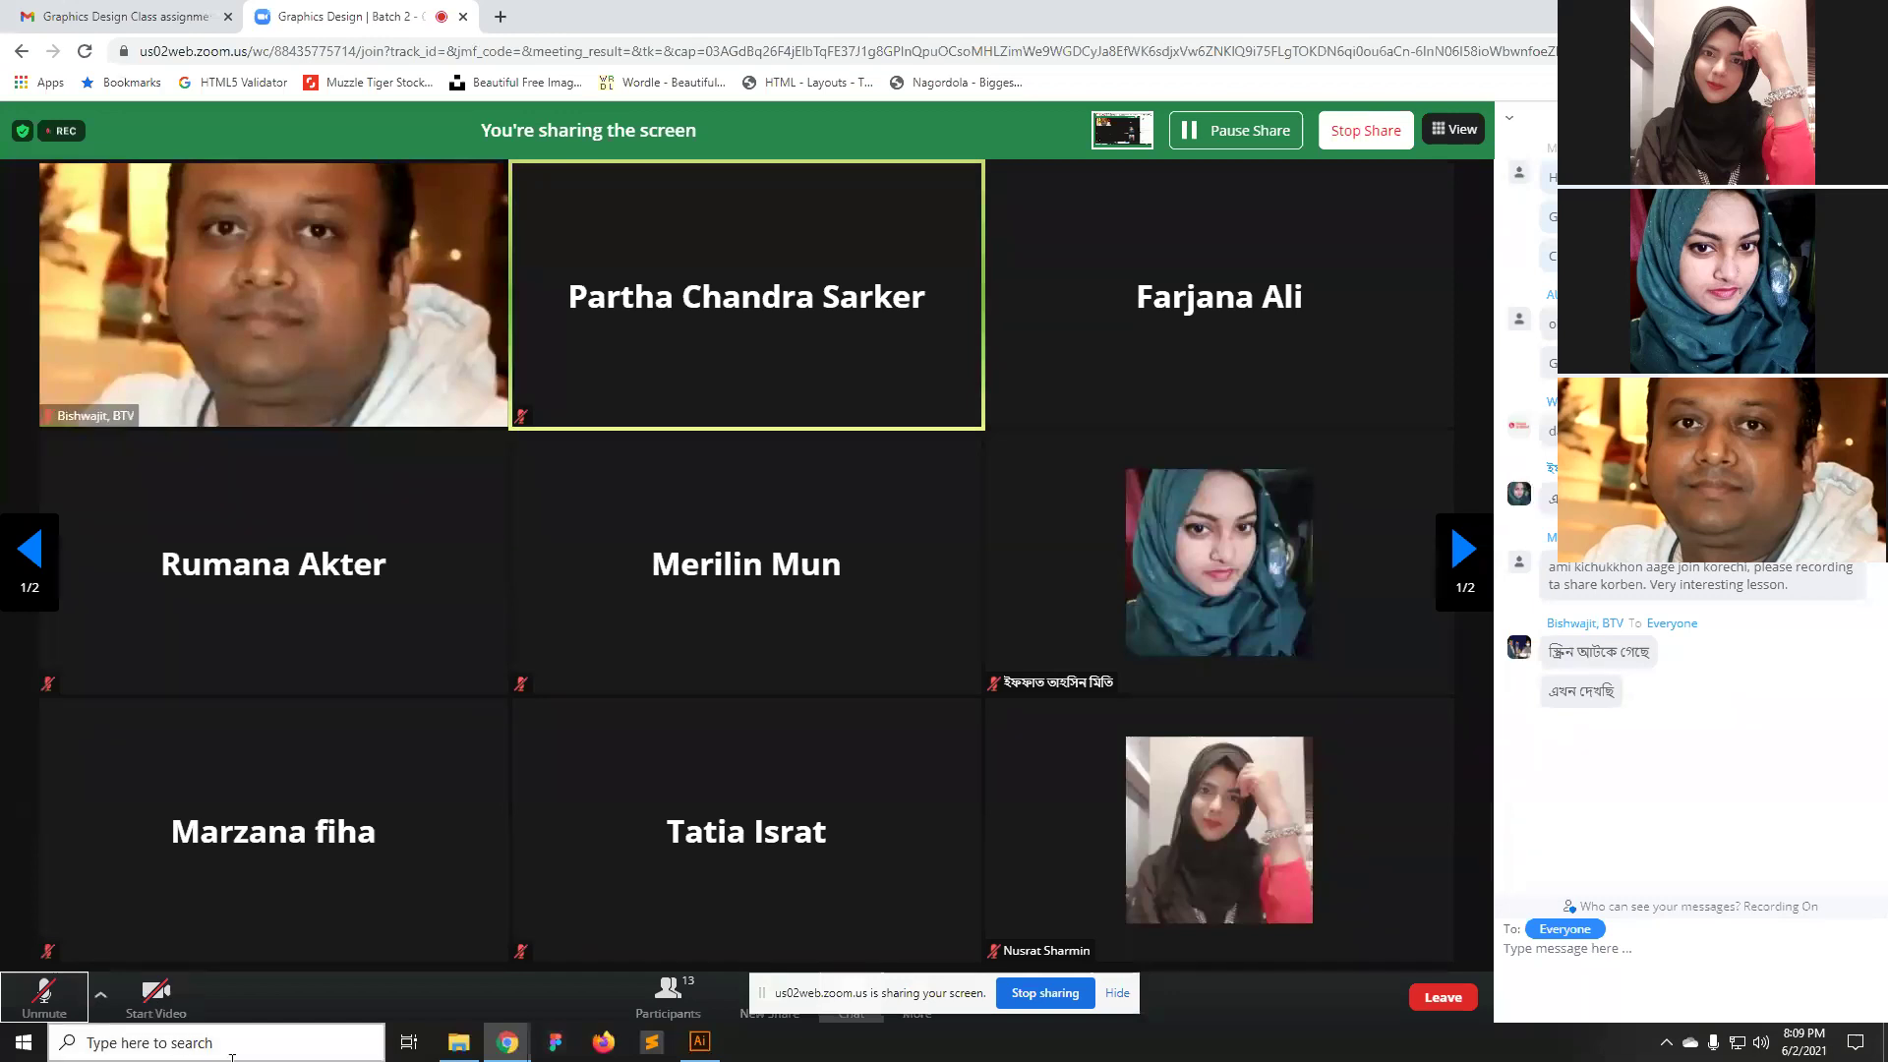
click(699, 1042)
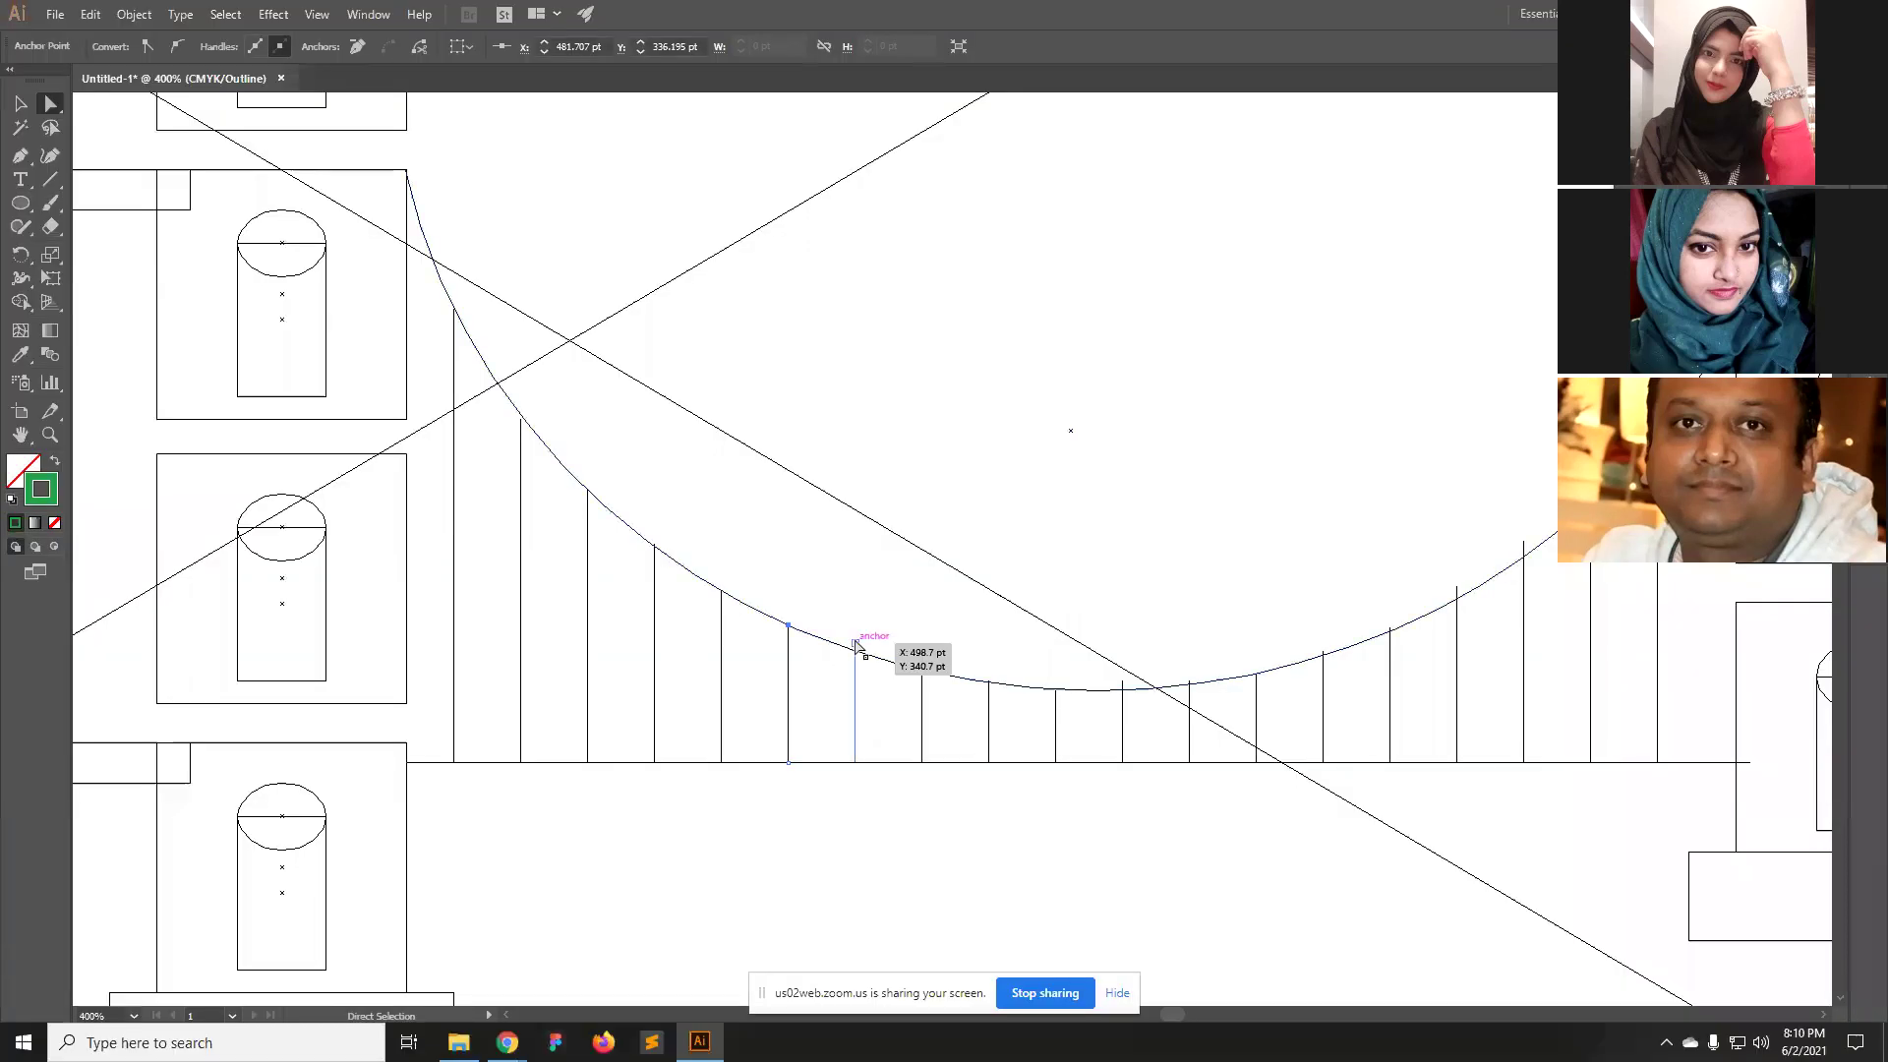
Move the top anchors of the seventh hanger and the hangers nearest the right tower onto the cable curve.
drag(856, 645, 855, 650)
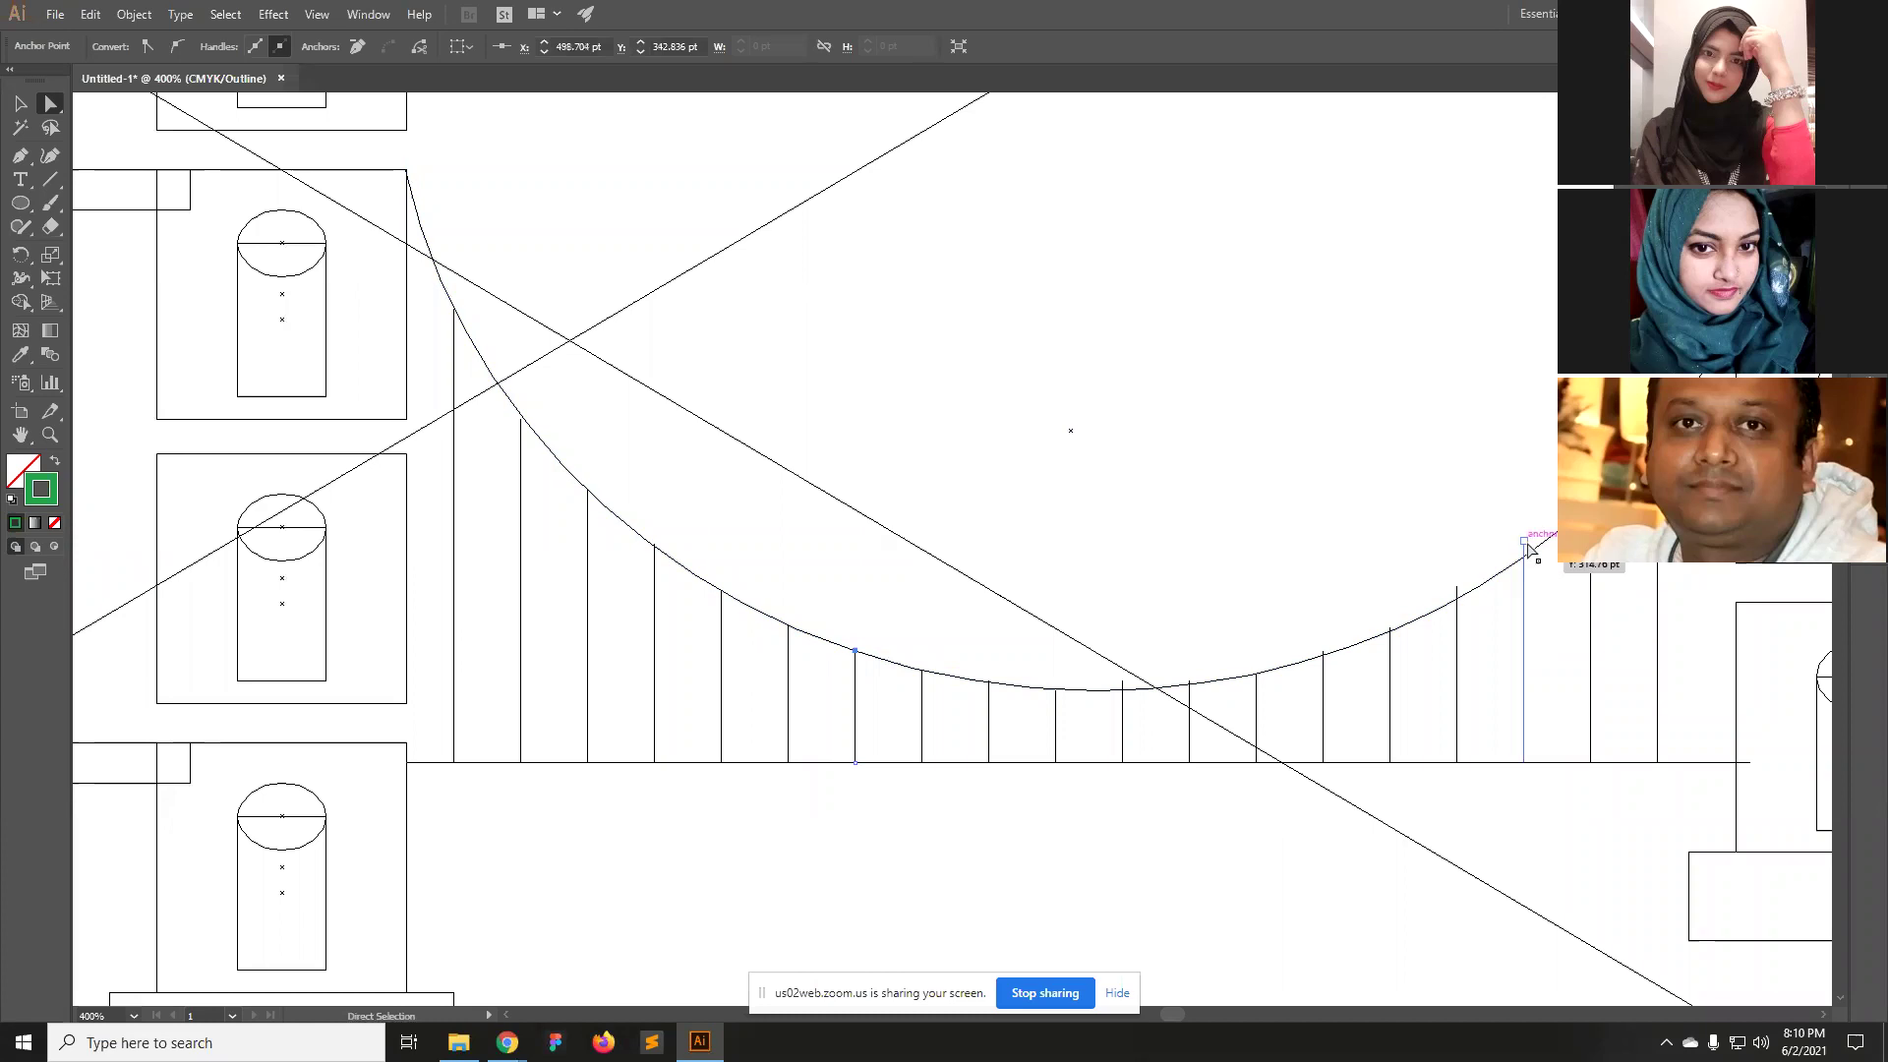
drag(1526, 544, 1458, 598)
click(1457, 587)
click(1591, 580)
click(1591, 504)
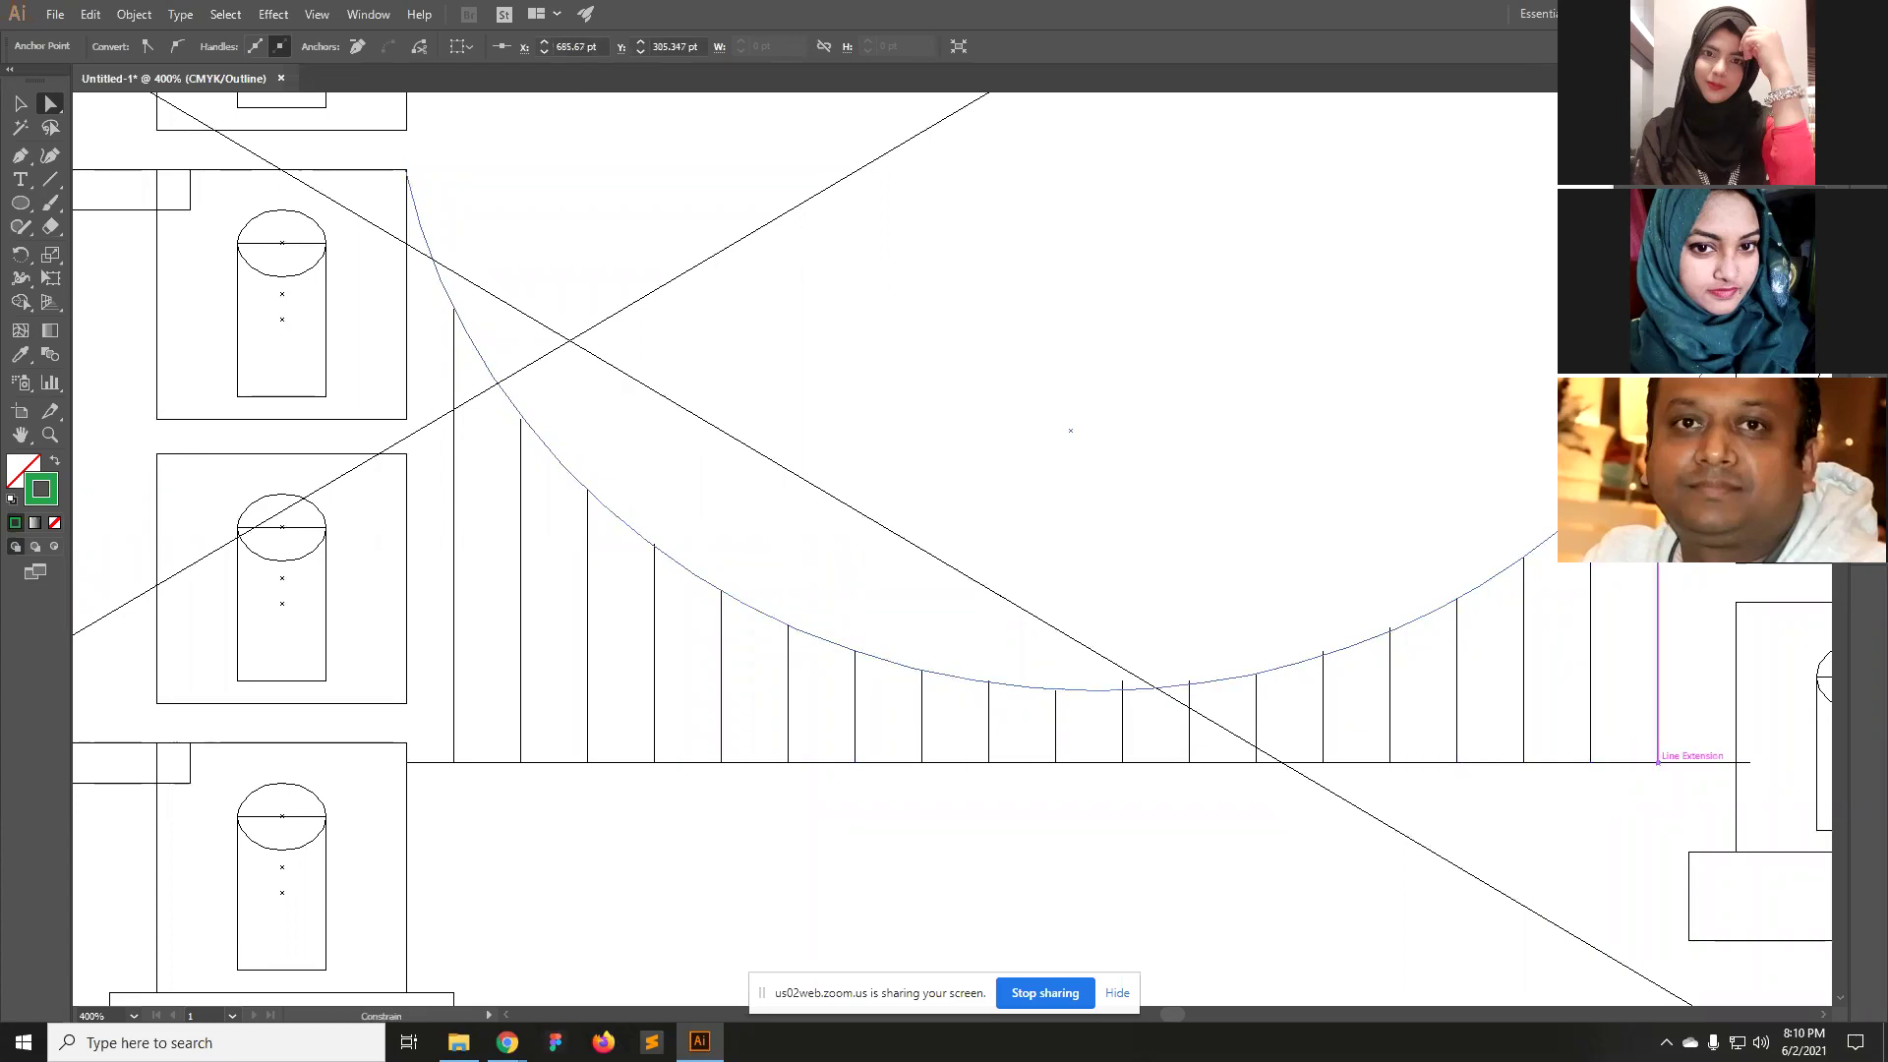
Deselect the hangers and switch from outline view back to full-colour preview to check the finished suspension span.
key(ctrl+shift+a)
key(ctrl+minus)
drag(1025, 678, 1024, 666)
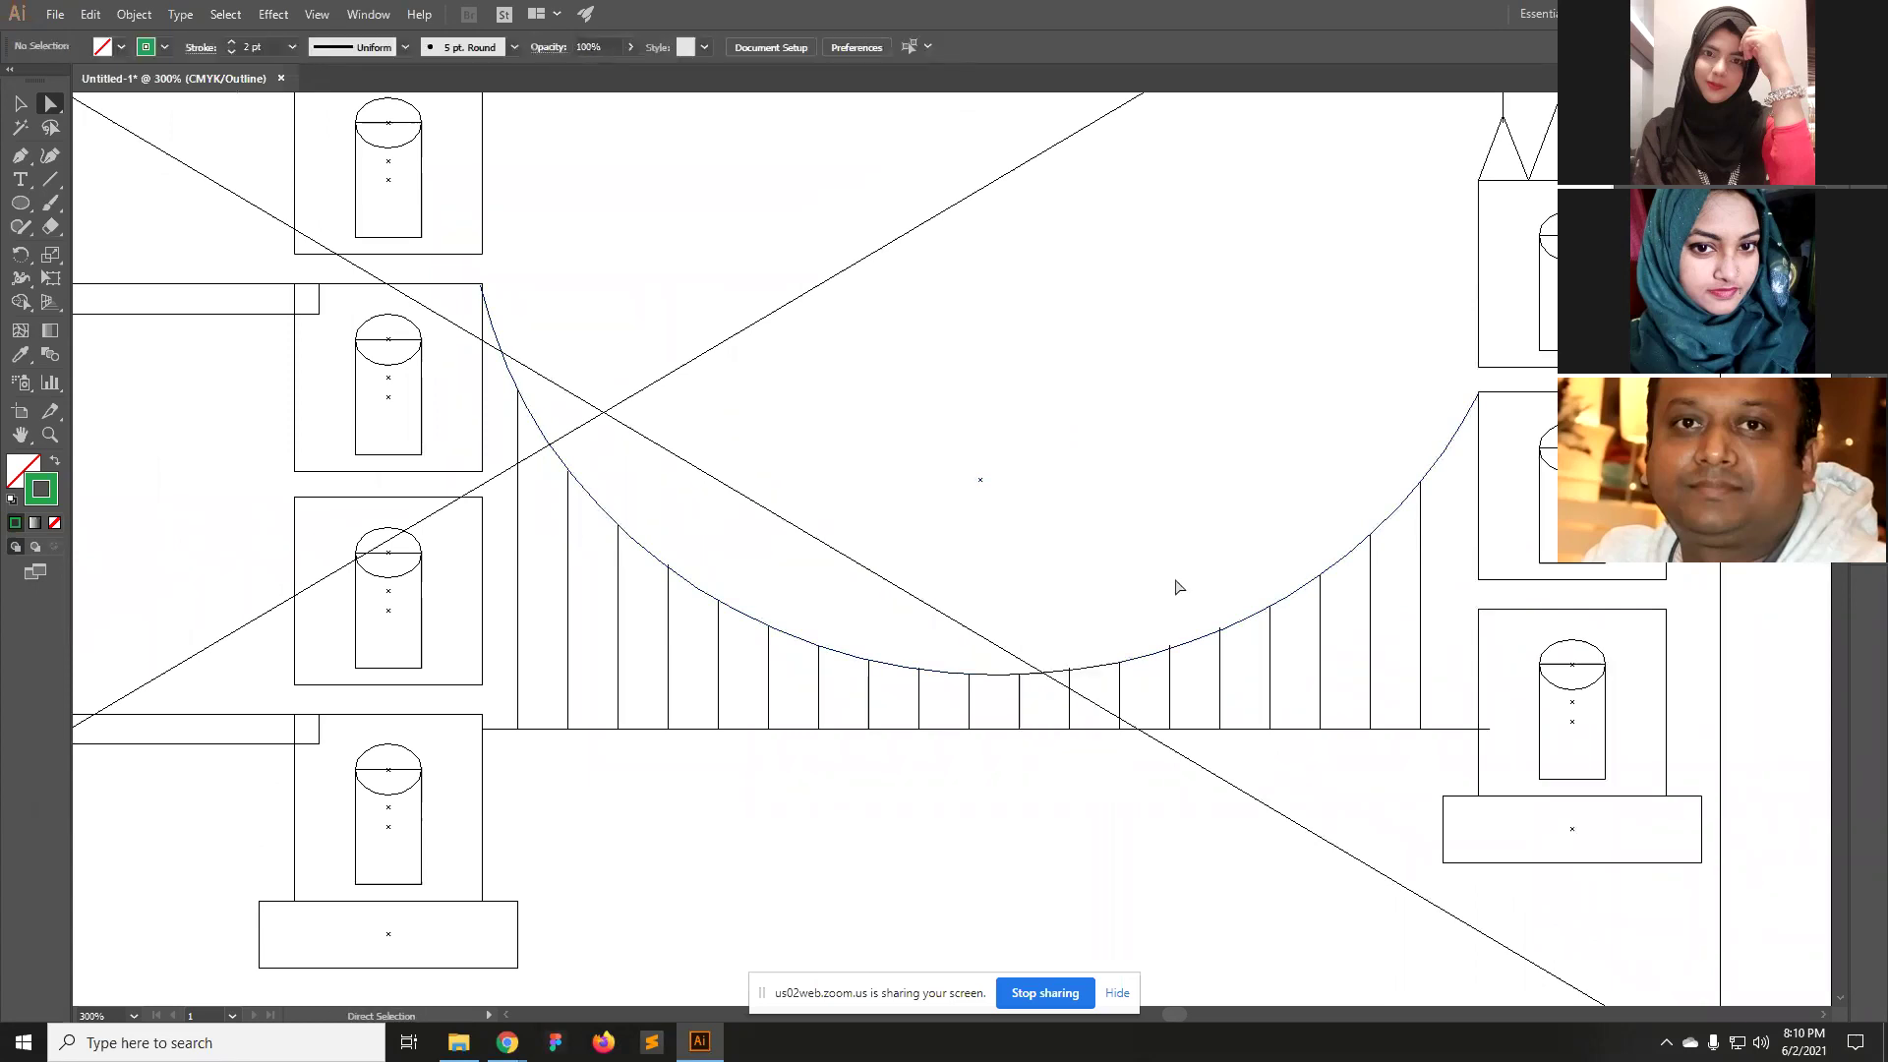
key(ctrl+minus)
key(ctrl+minus)
key(ctrl+minus)
key(ctrl+minus)
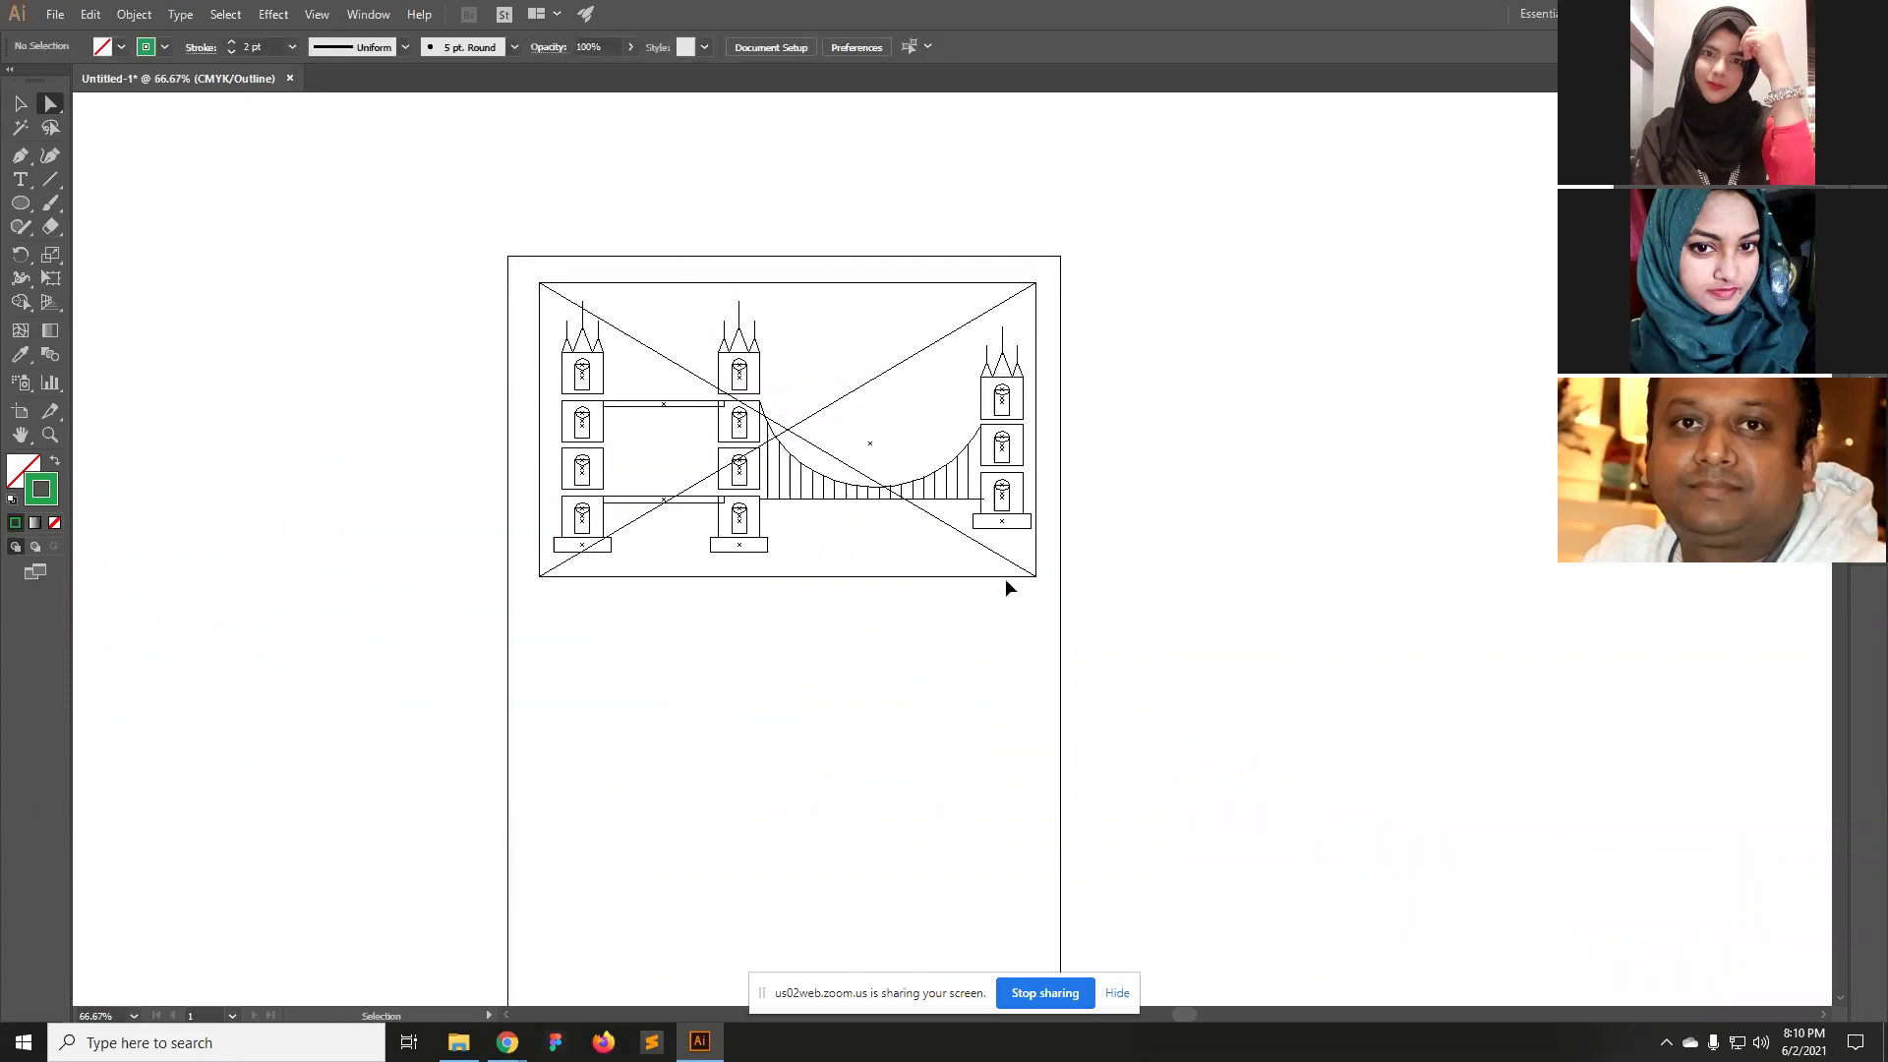
key(ctrl+y)
click(957, 547)
click(1083, 603)
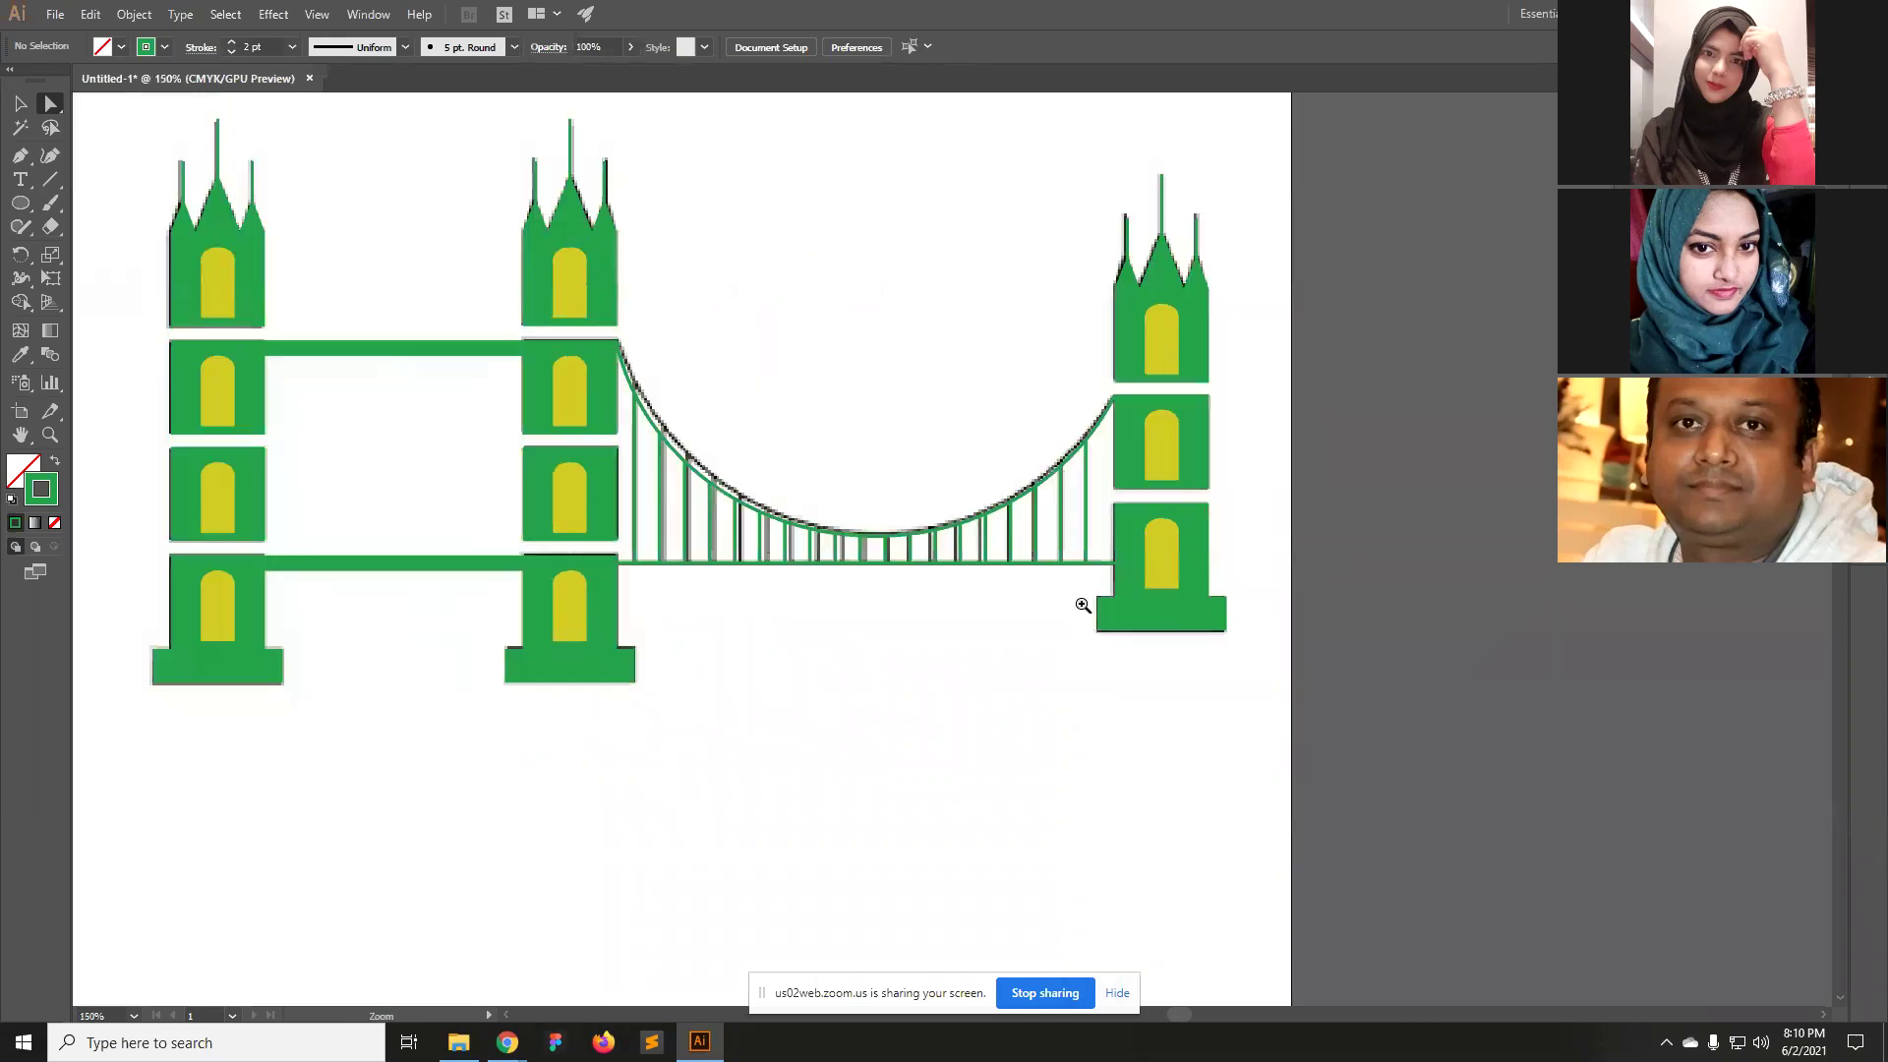
ctrl+alt+click(915, 596)
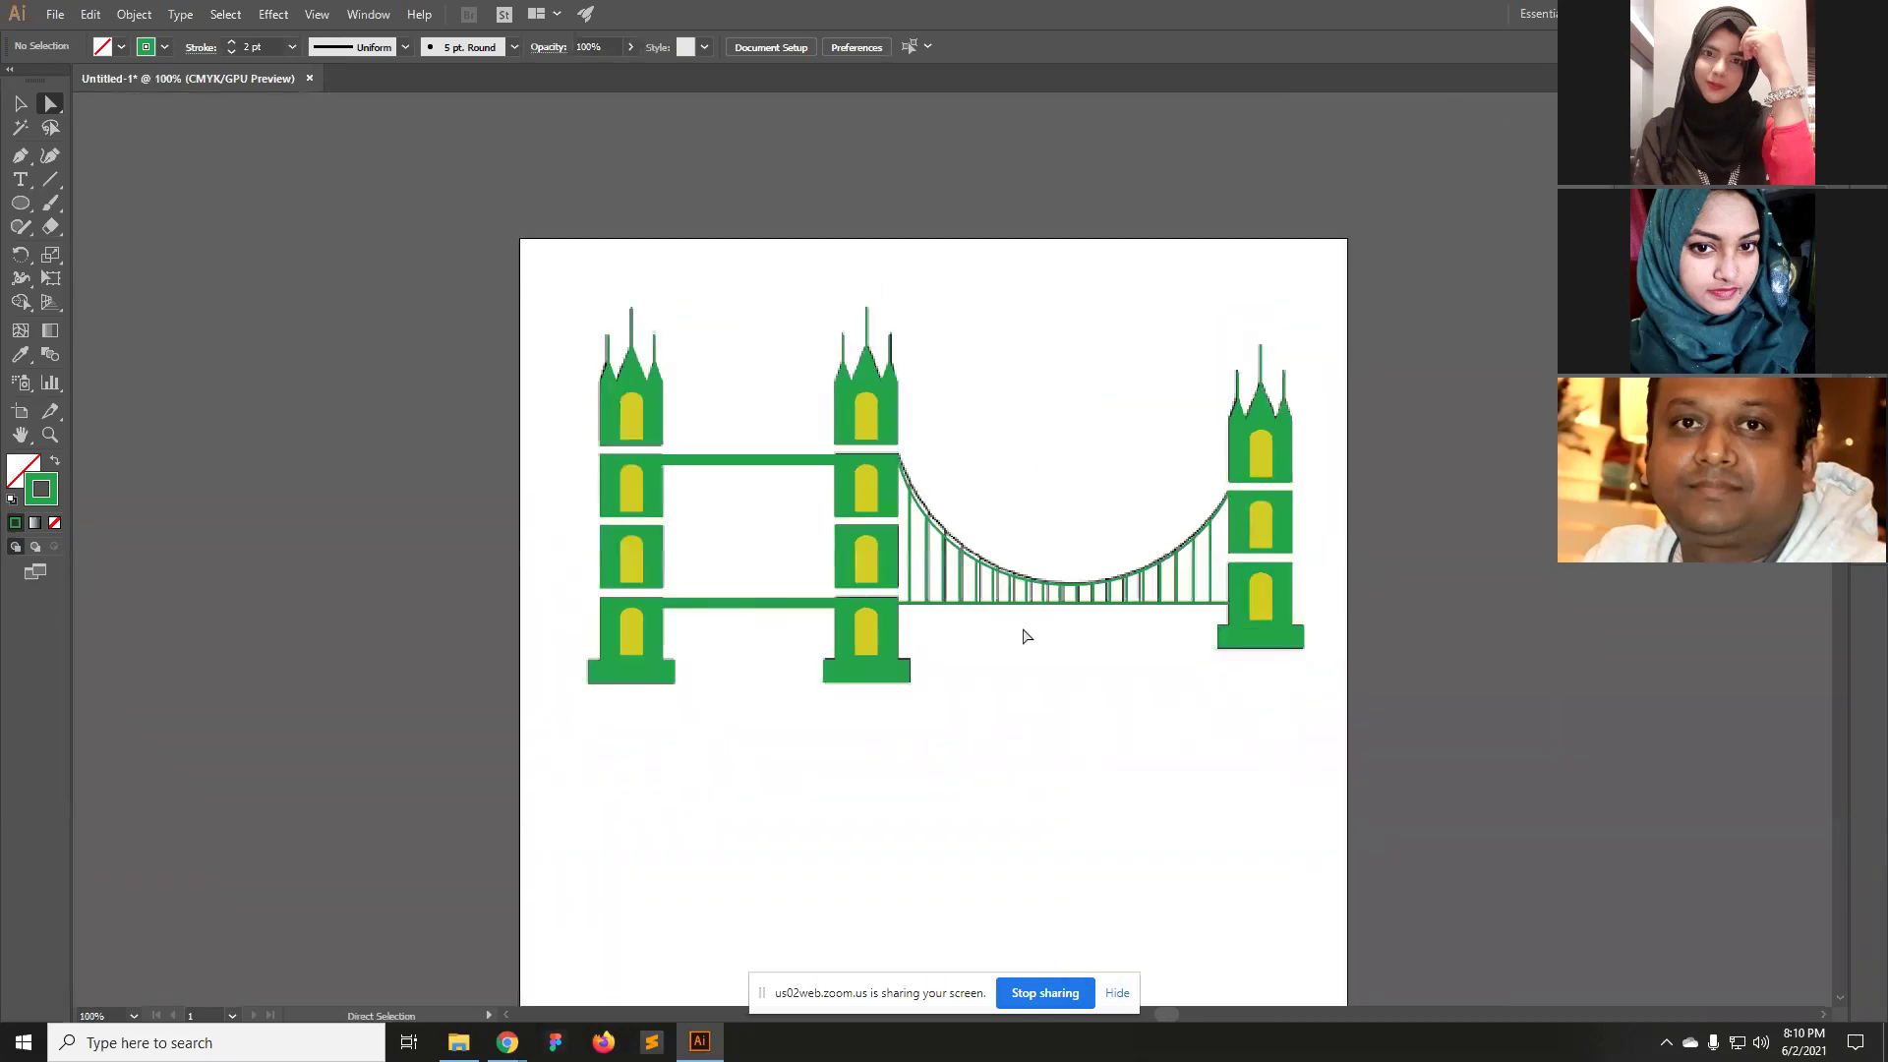
Unlock all objects and delete the placed bridge image behind the tracing.
key(v)
click(134, 14)
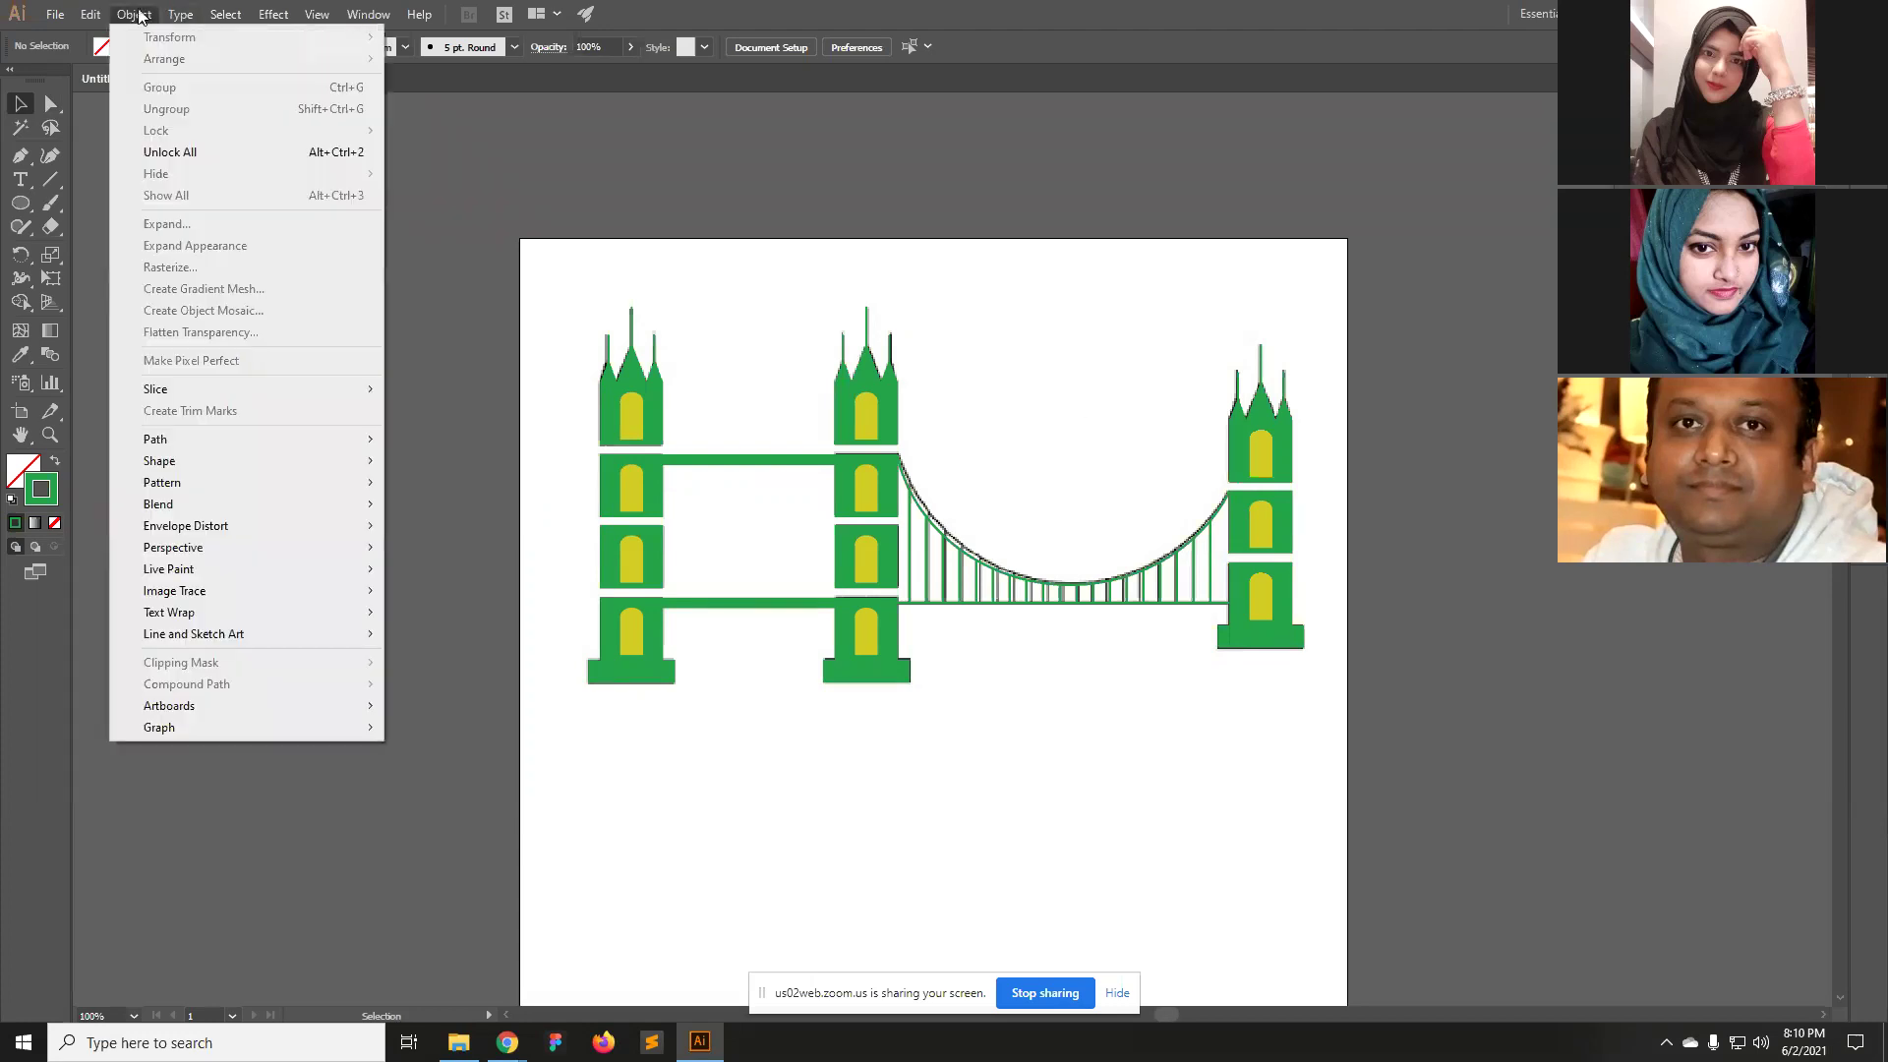
click(189, 153)
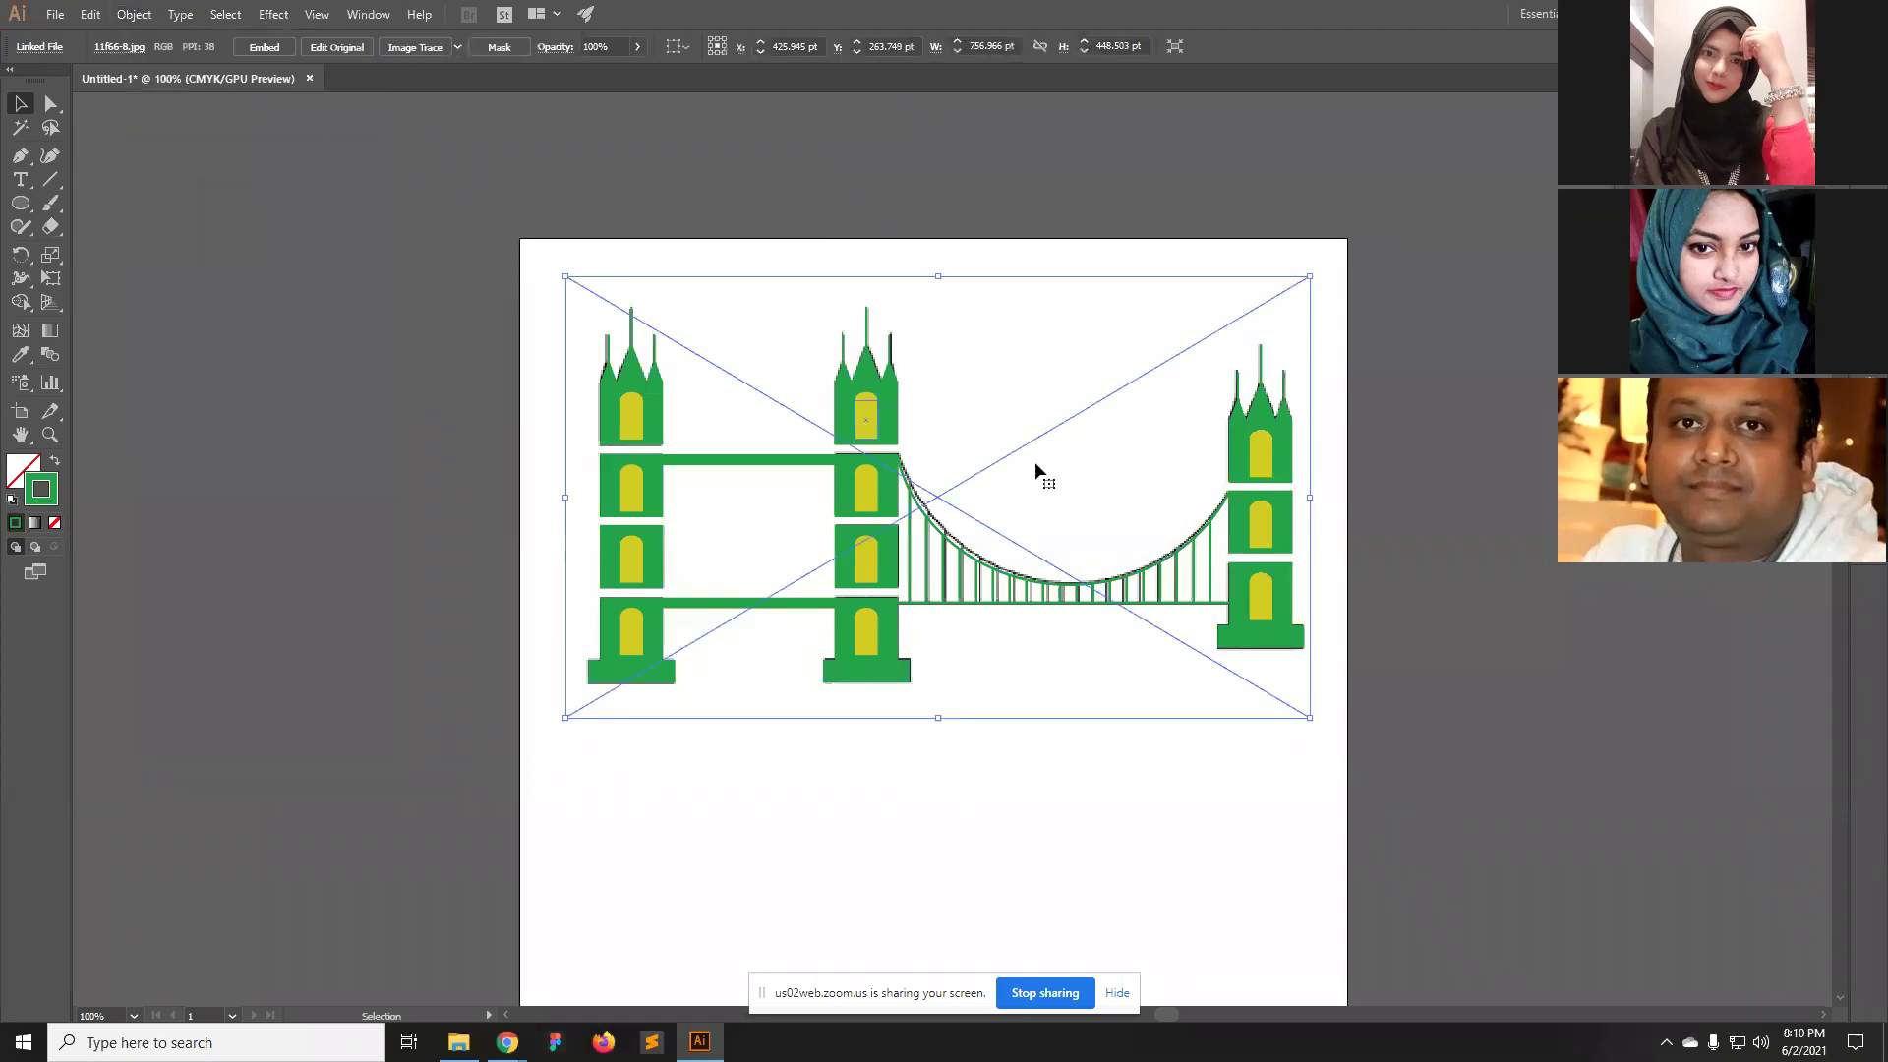
click(1013, 370)
key(Delete)
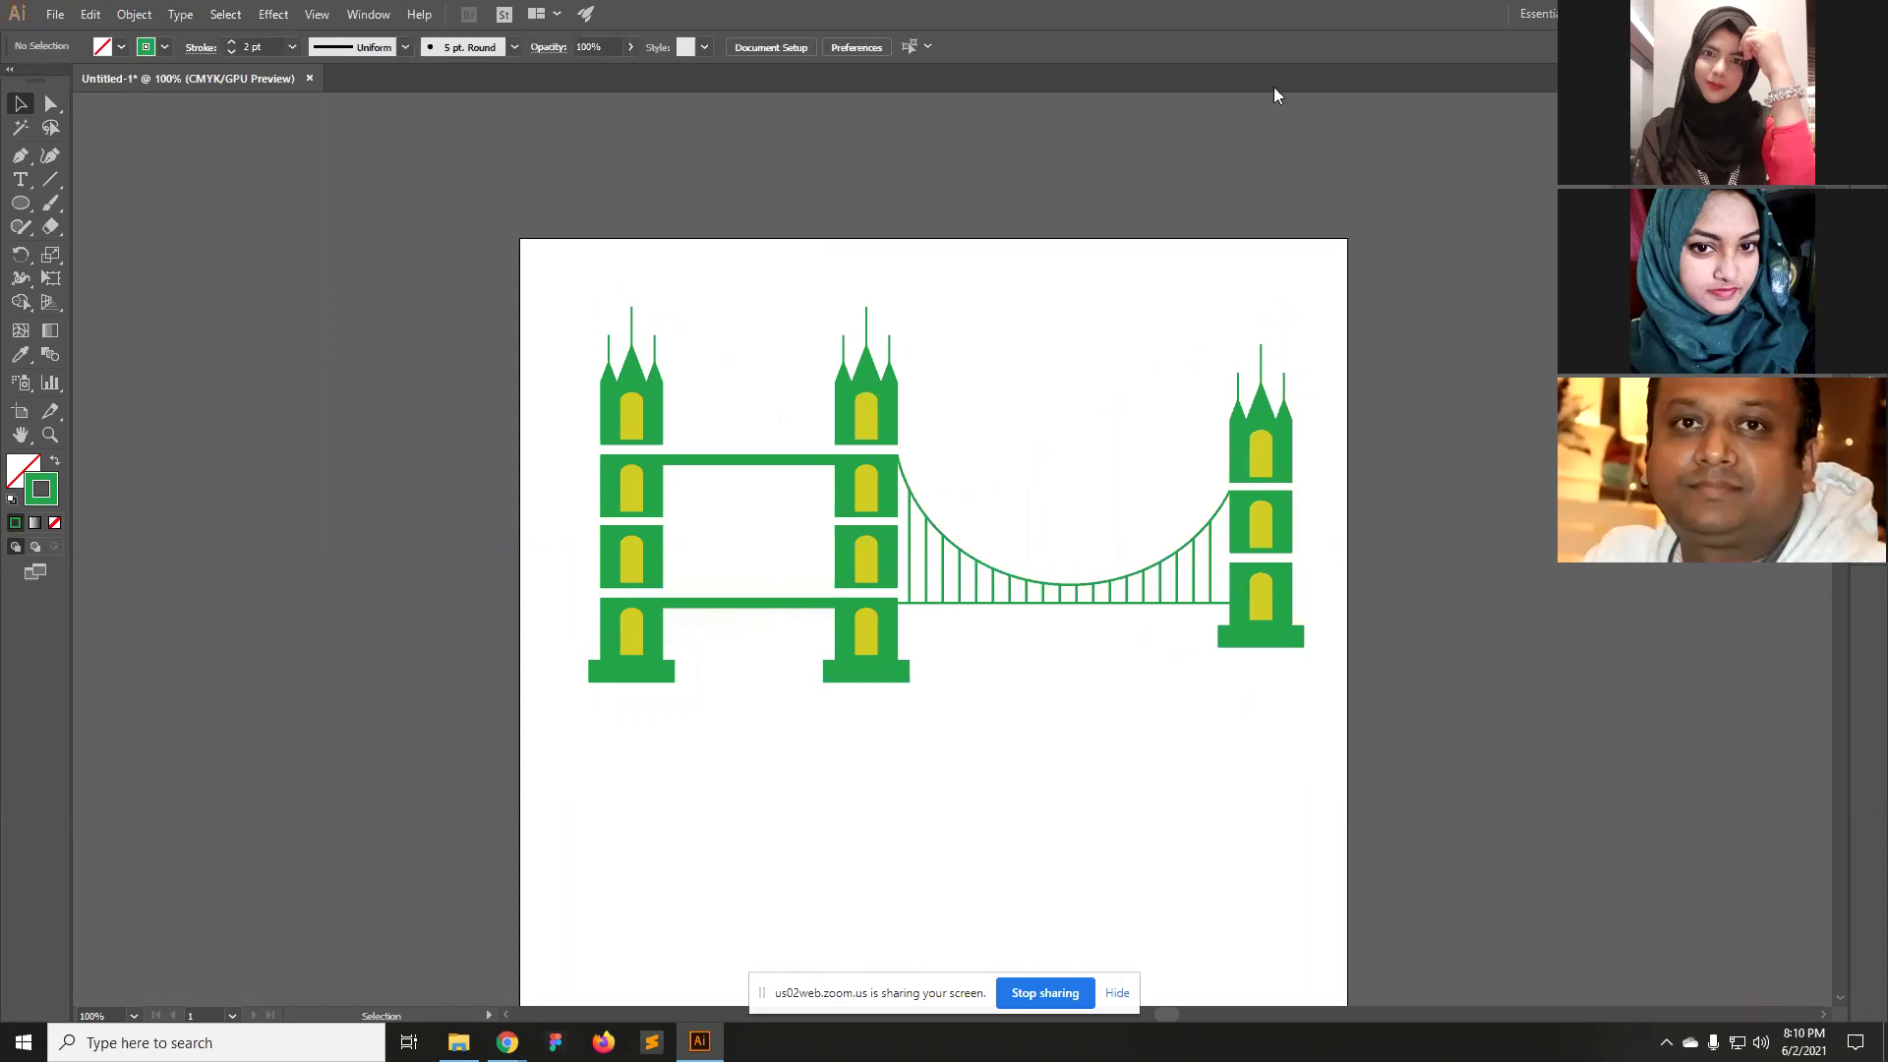
Move the placed bridge image off the artboard so it sits directly to the right of the green tracing.
drag(498, 236, 1433, 787)
click(1543, 712)
key(space)
drag(1454, 662, 973, 623)
drag(574, 363, 1350, 360)
key(space)
drag(759, 658, 962, 777)
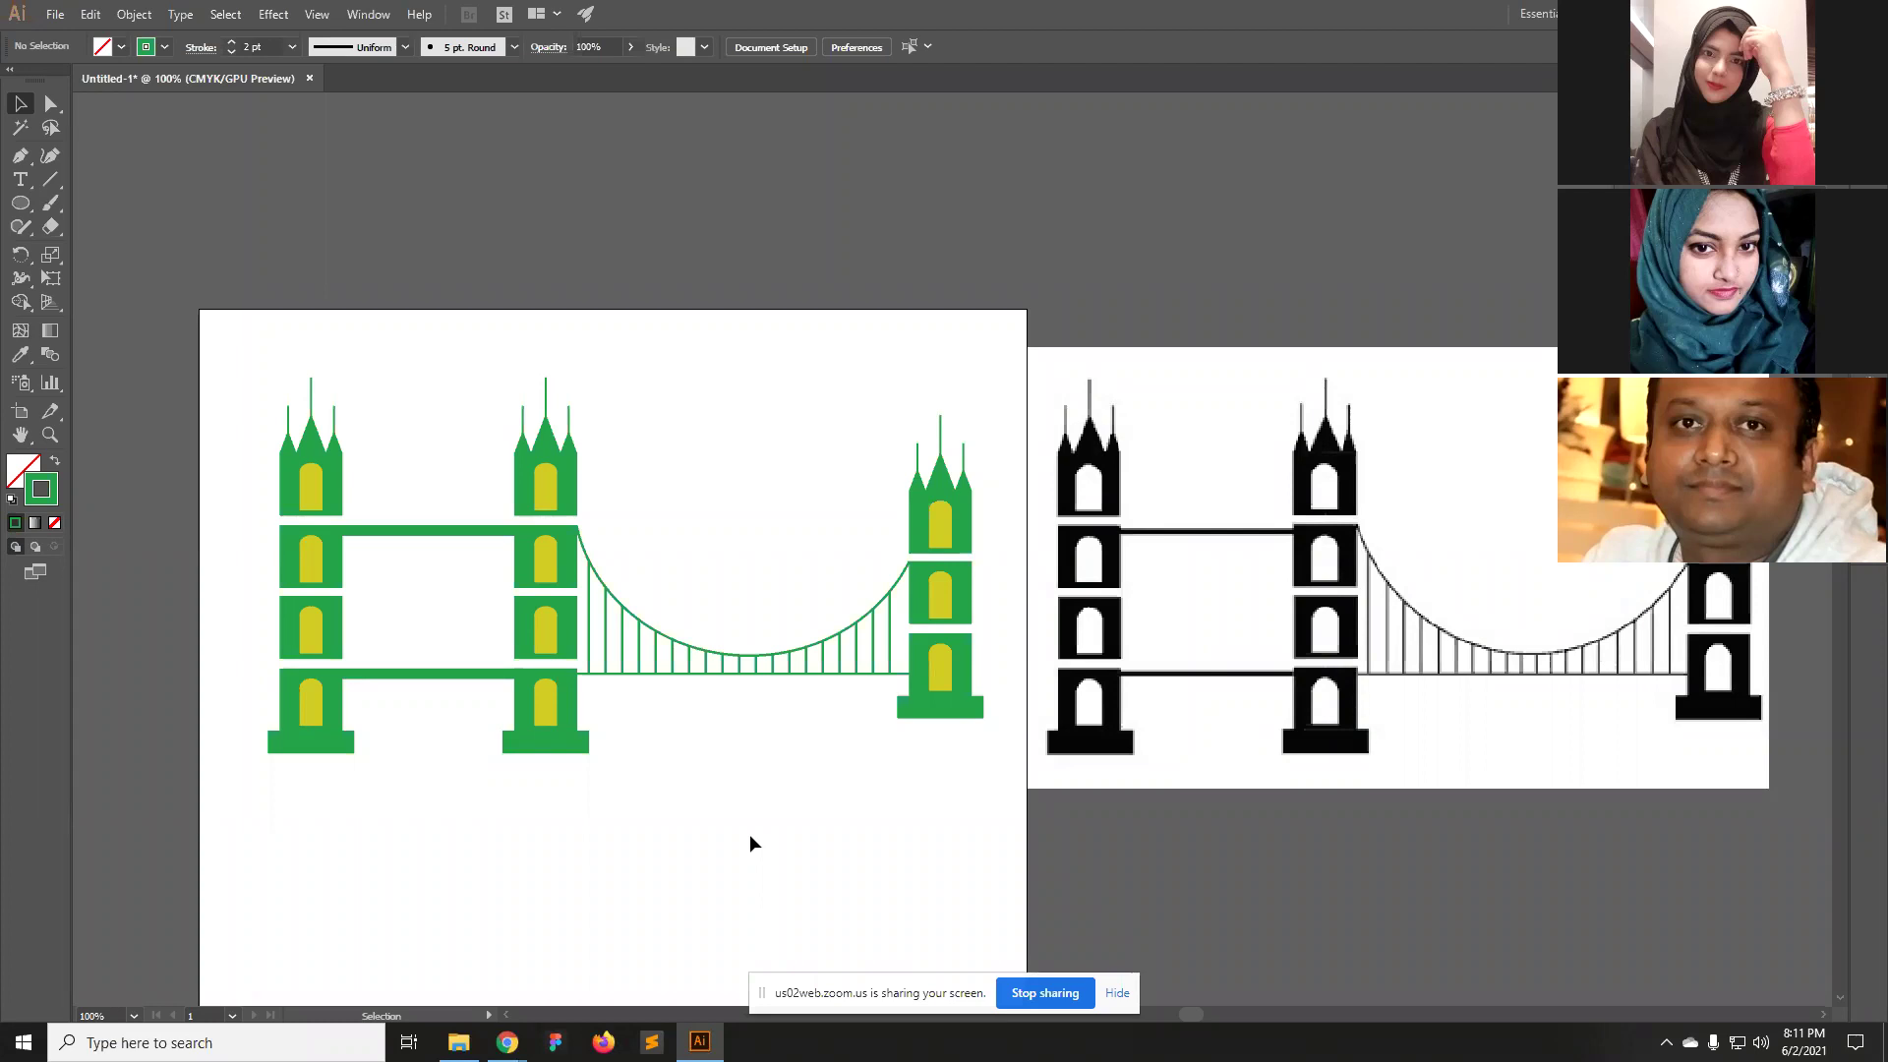
click(1111, 595)
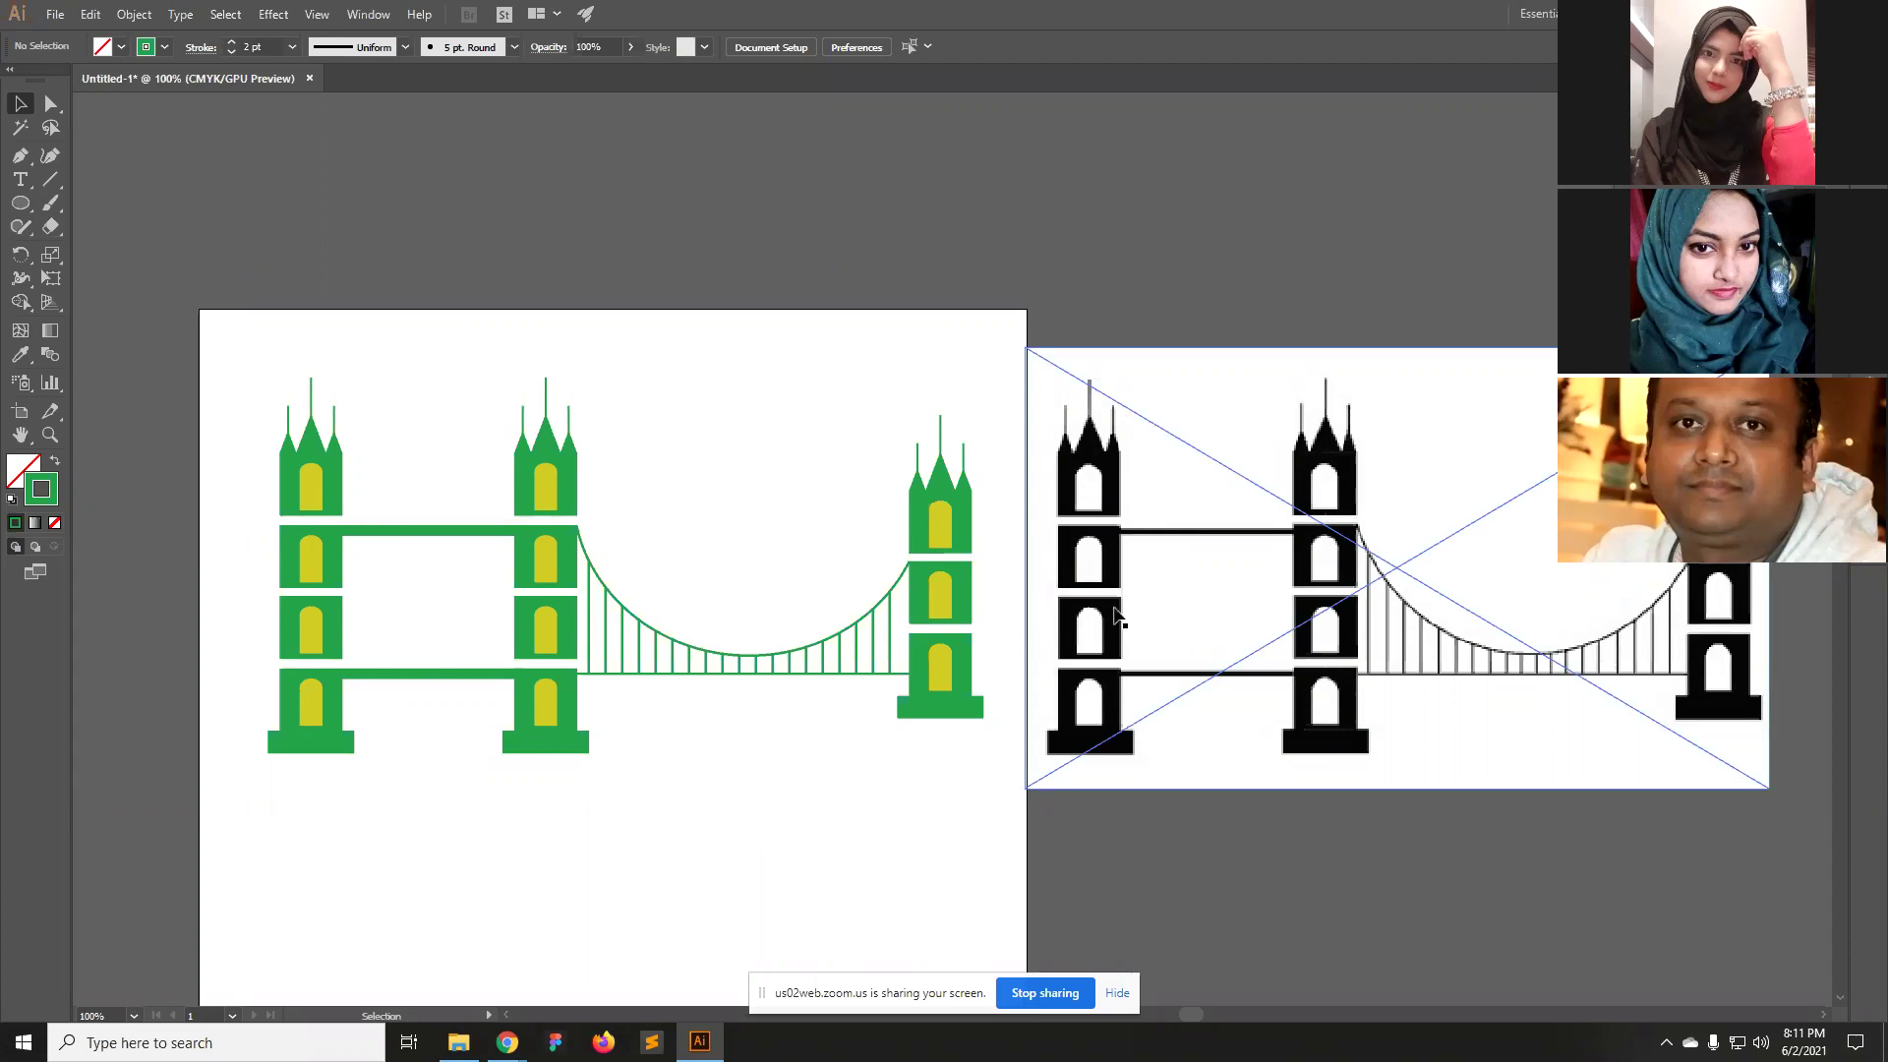
click(1283, 864)
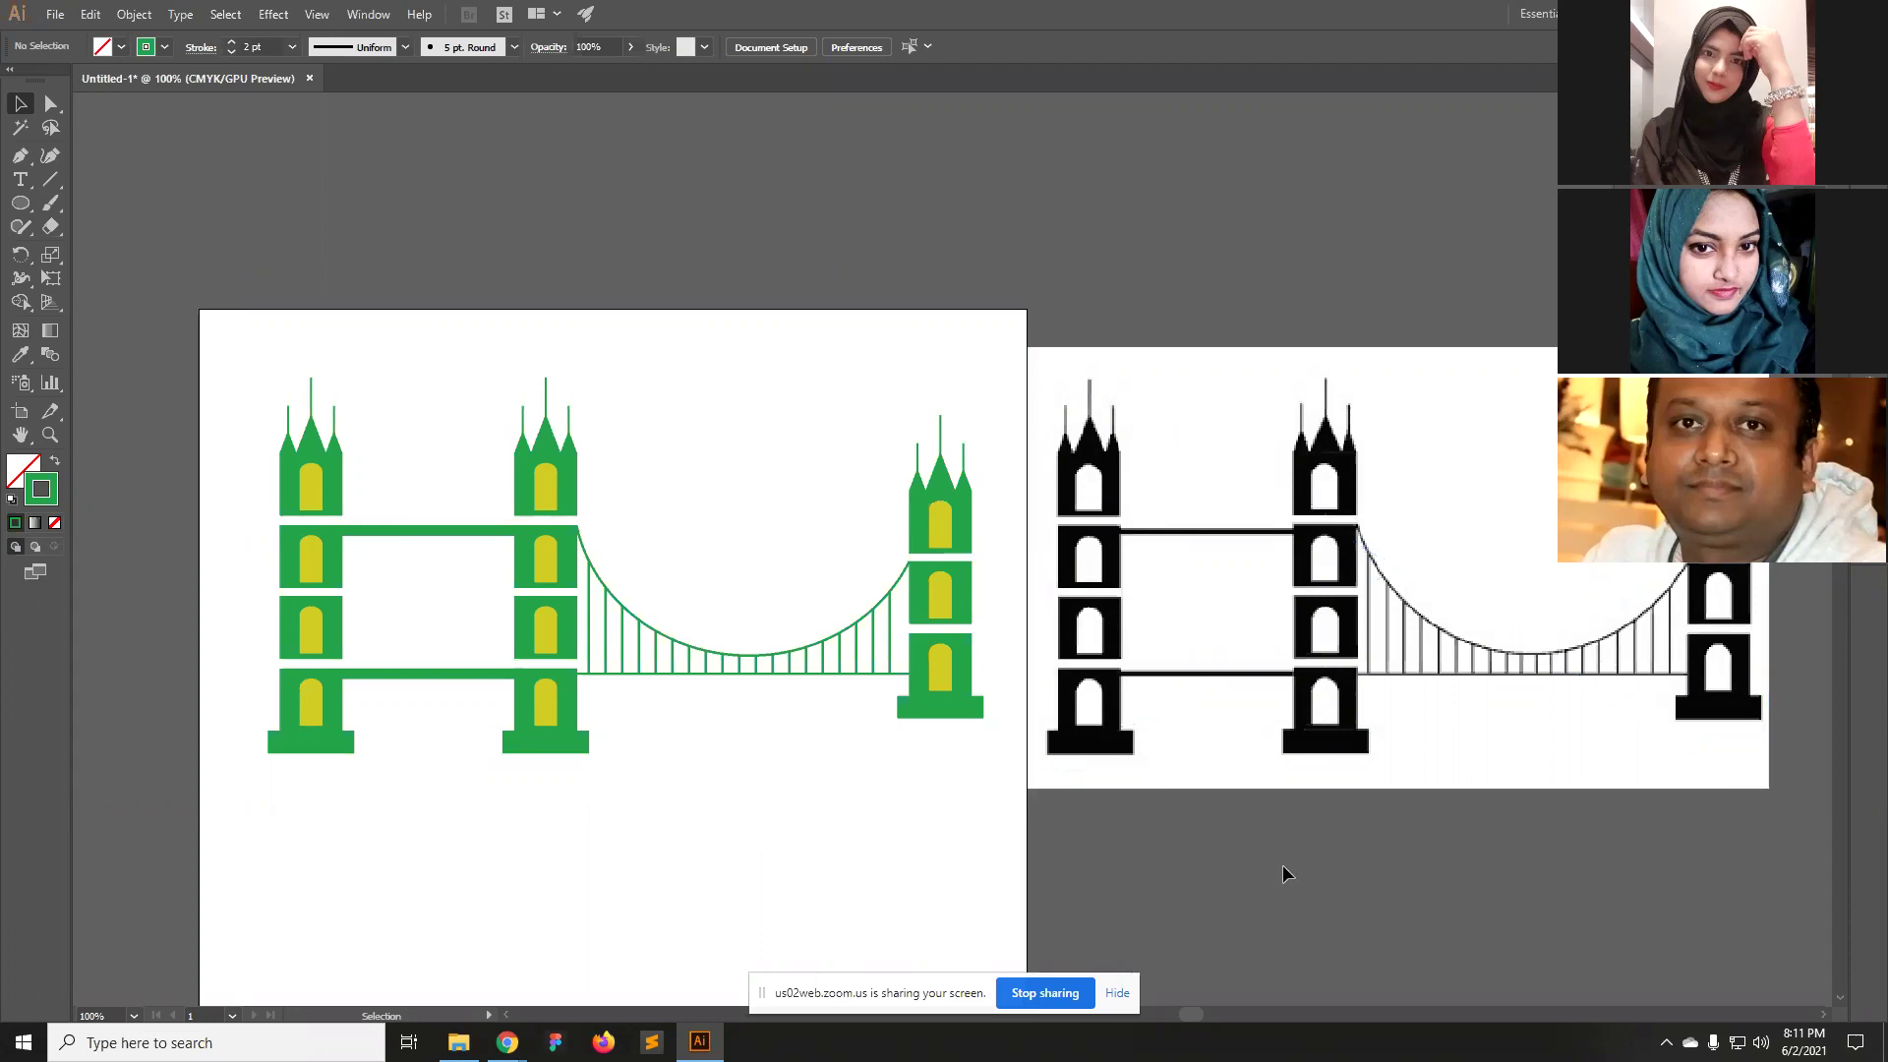
click(1041, 771)
click(891, 748)
Select all parts of the green traced bridge and group them.
drag(852, 839, 770, 674)
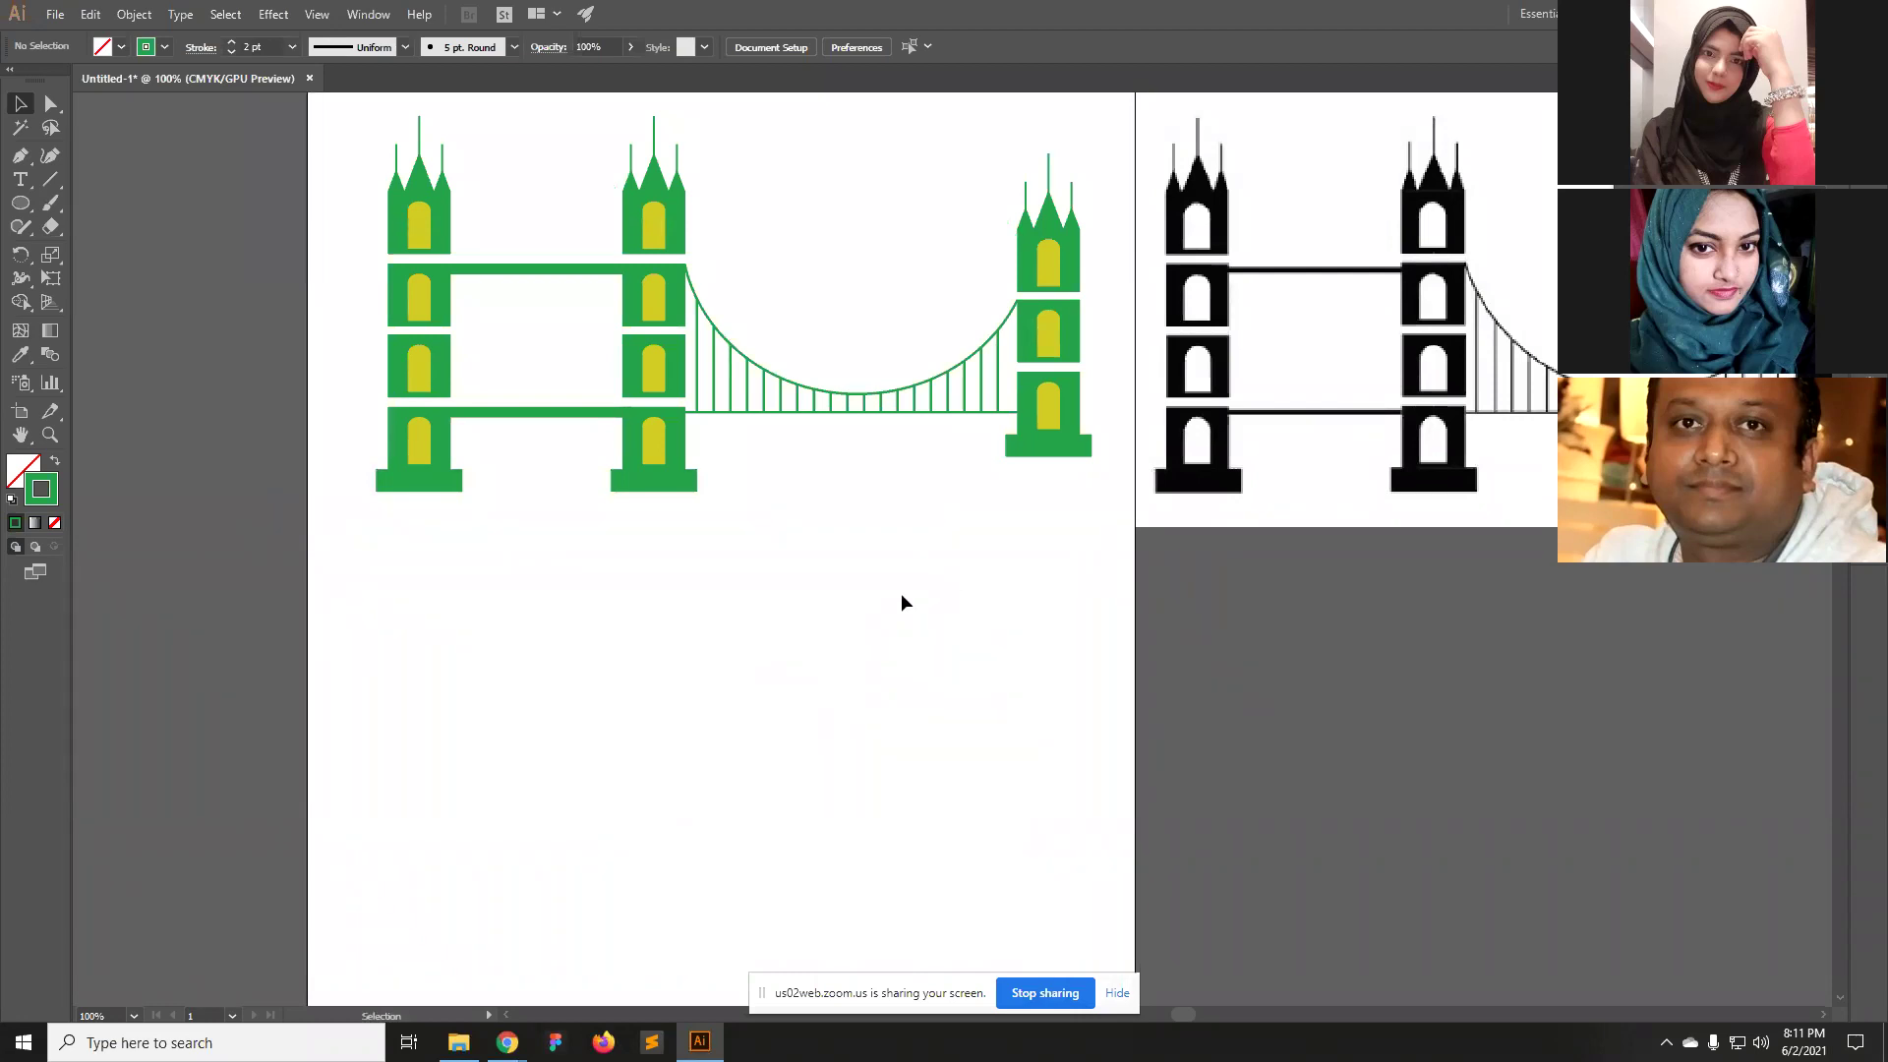
key(ctrl+minus)
drag(1063, 488, 842, 519)
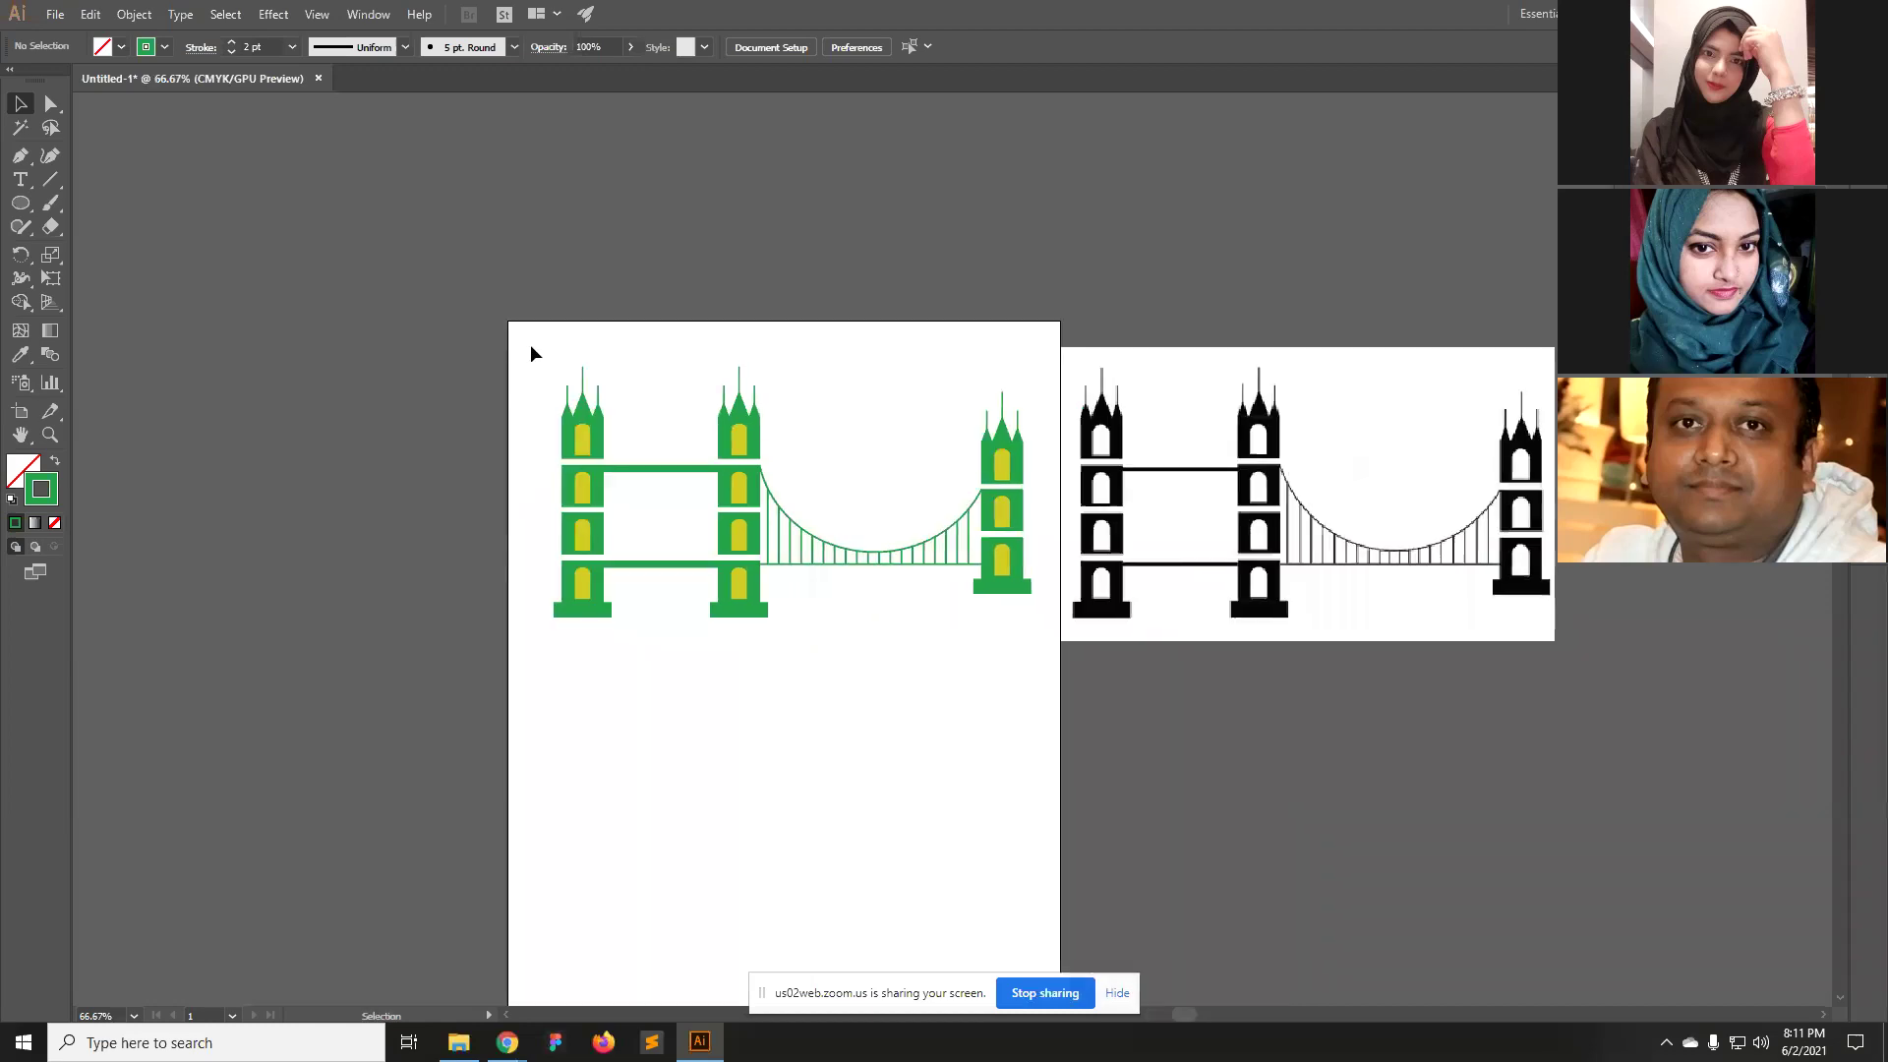
drag(529, 335, 1034, 676)
key(a)
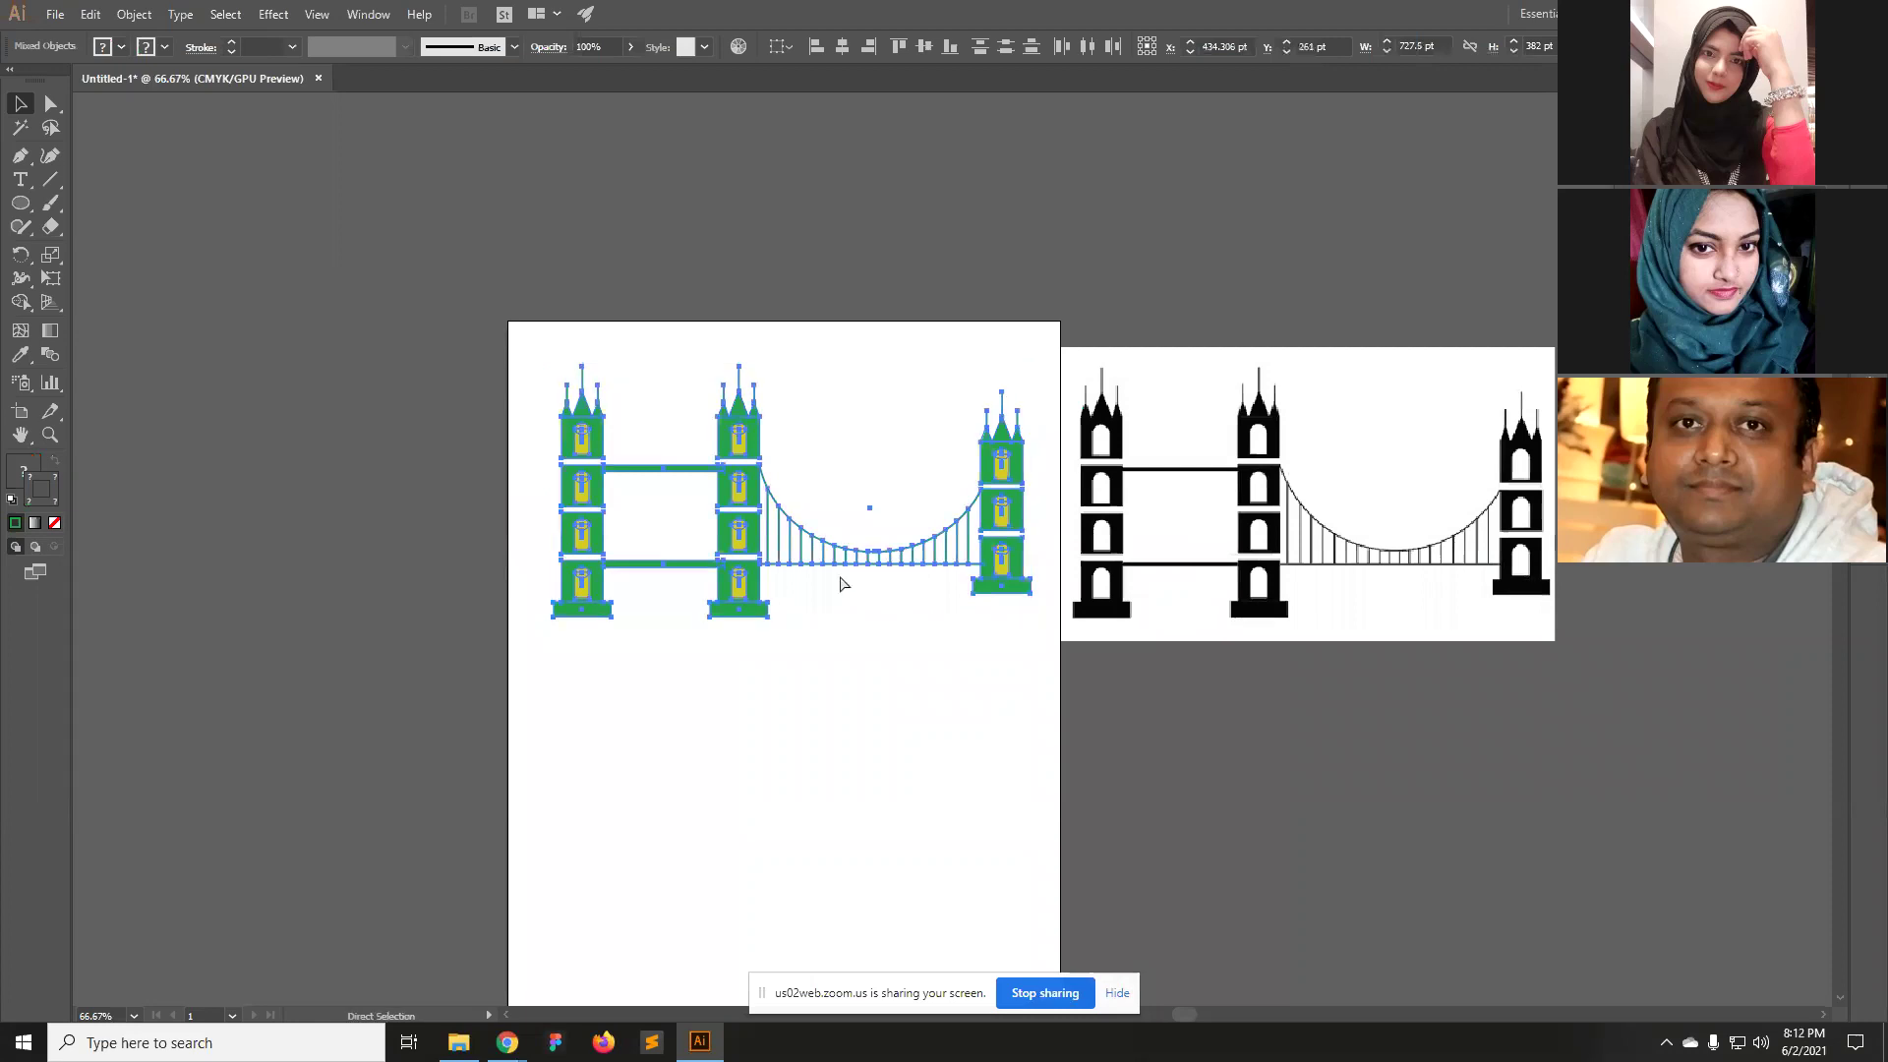
key(v)
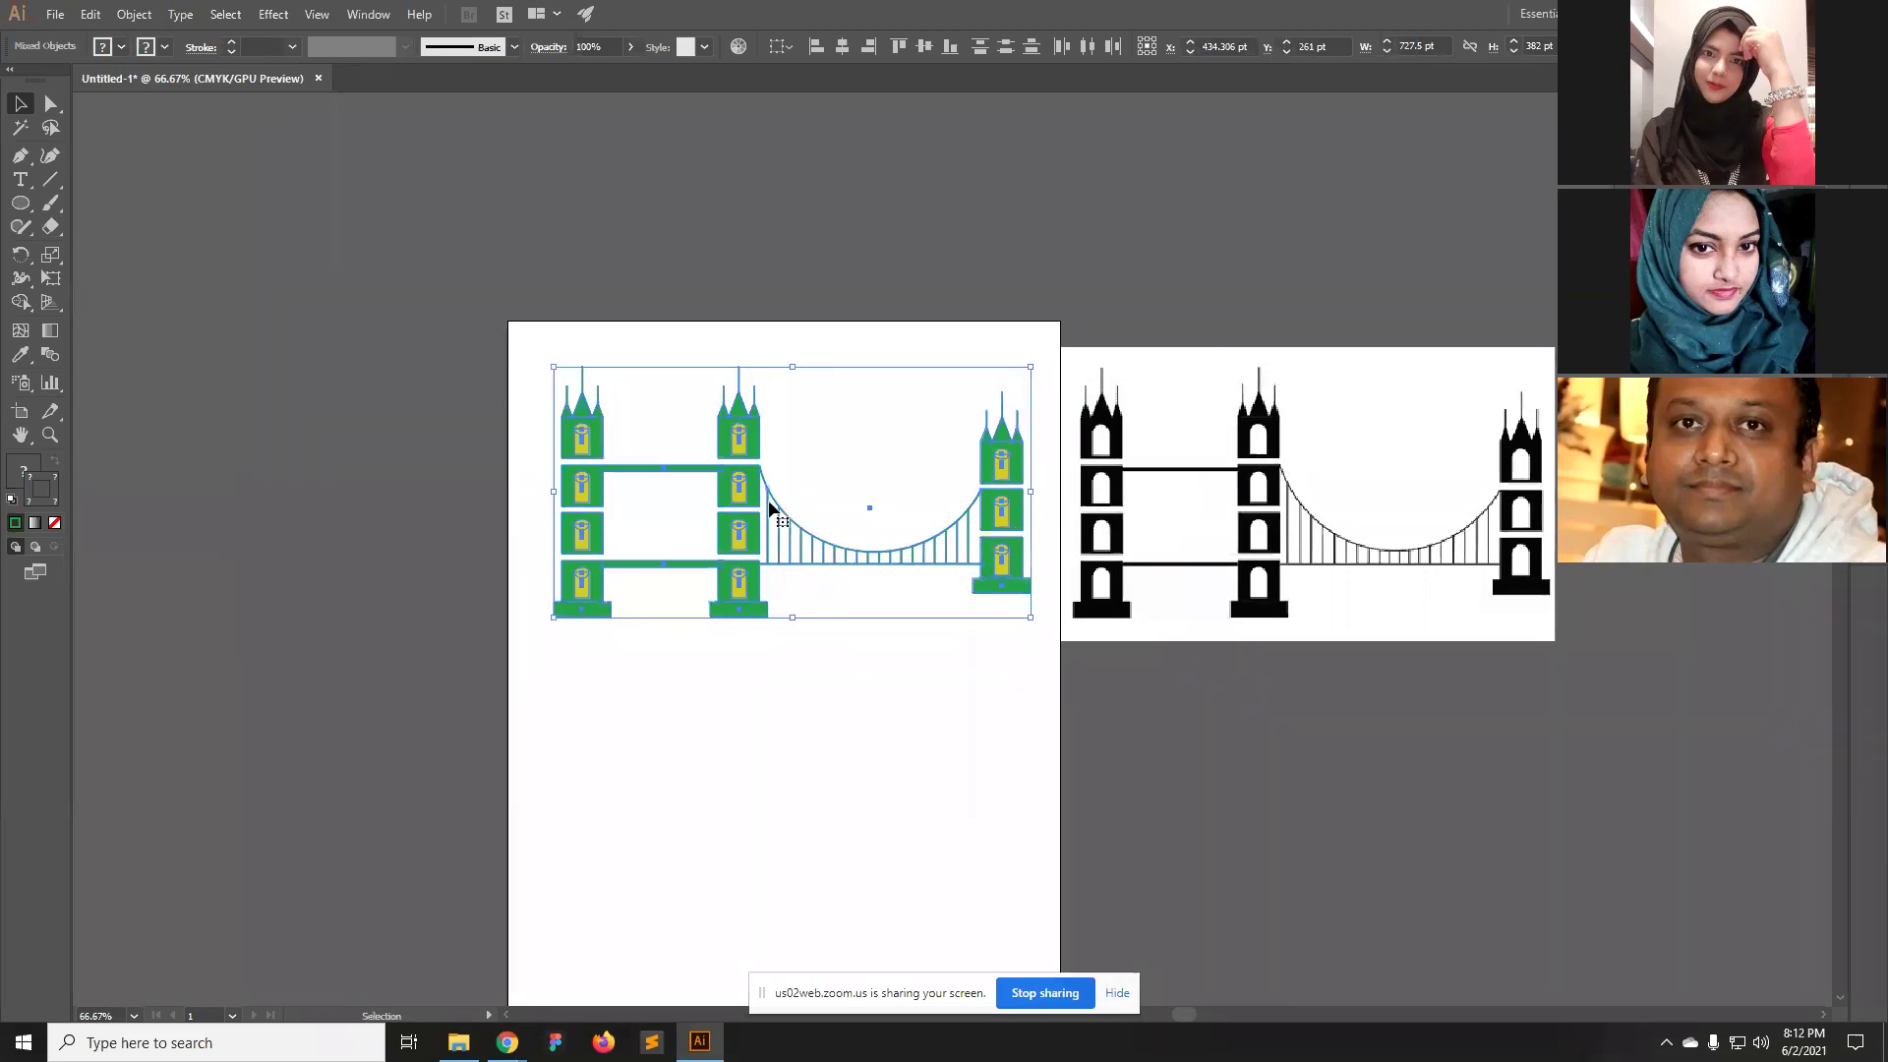
click(152, 16)
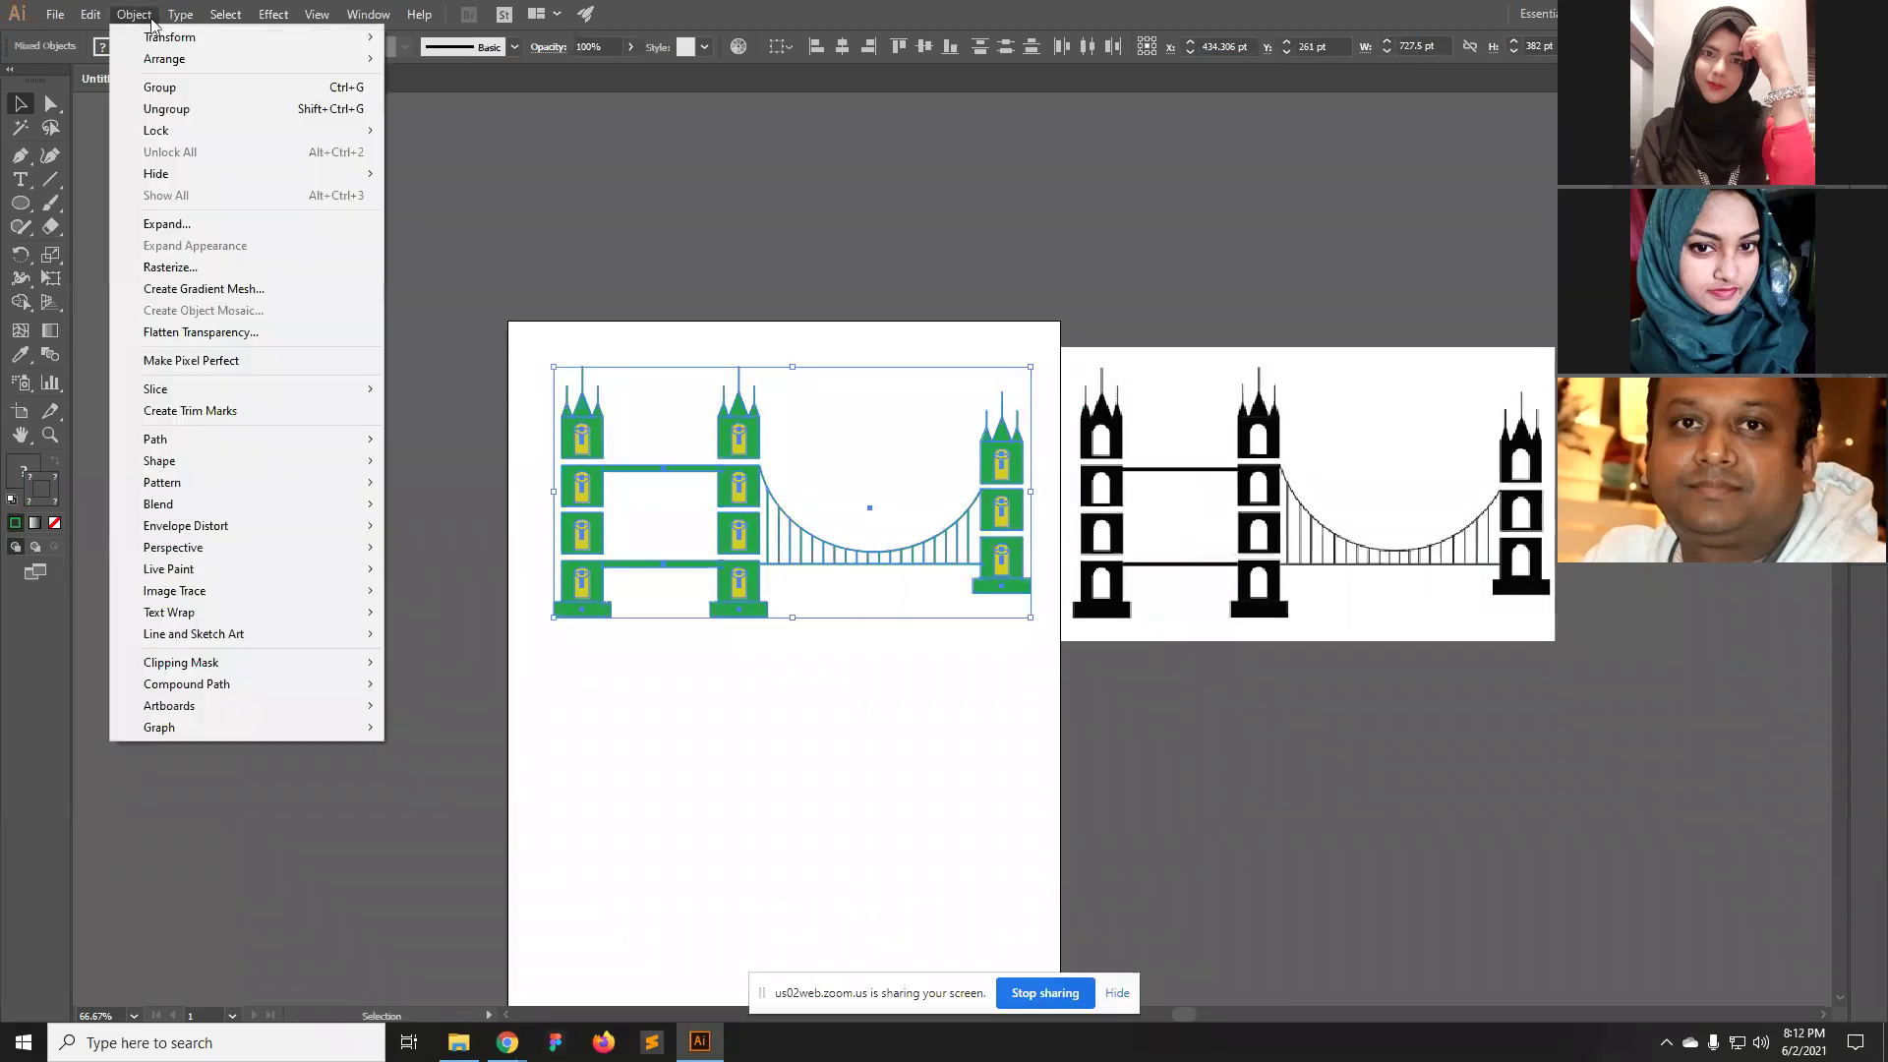
click(161, 88)
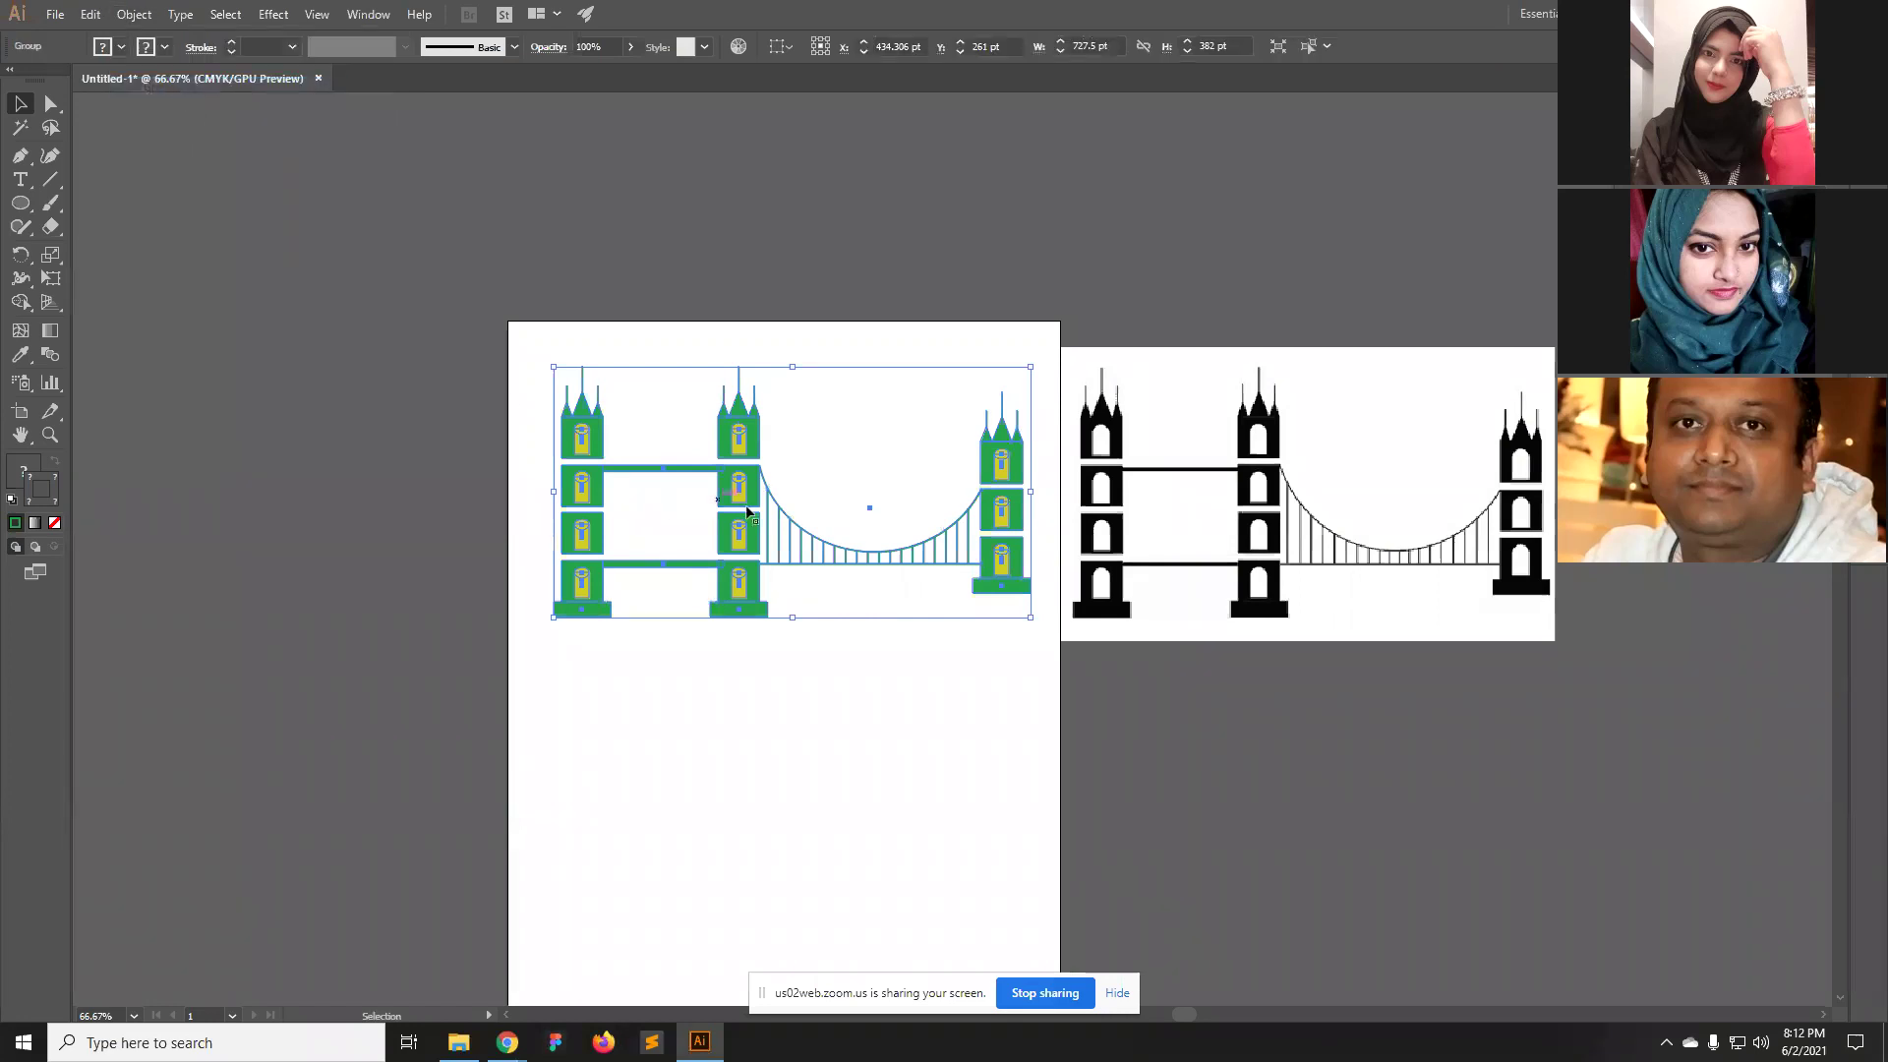
Move the grouped green bridge off the artboard to just above the reference image, leaving the artboard empty.
drag(743, 507, 1256, 212)
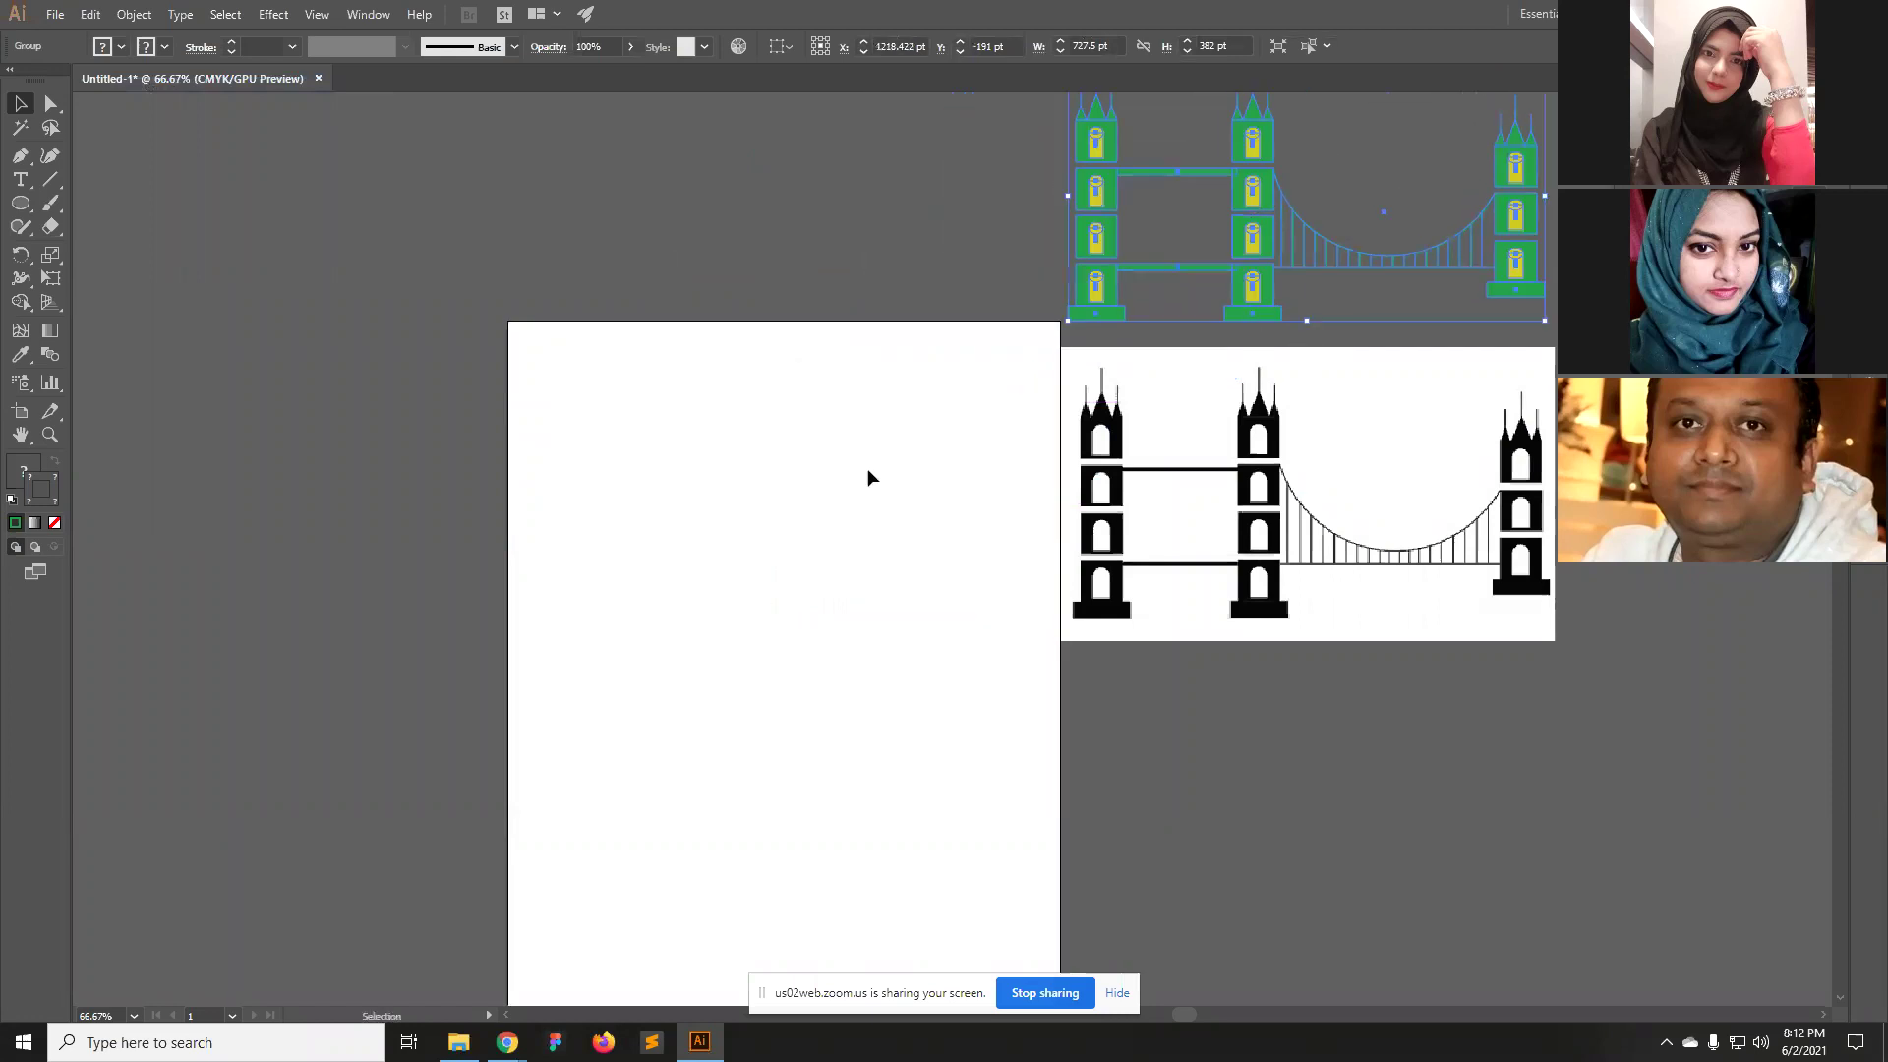
click(411, 635)
drag(697, 557, 599, 674)
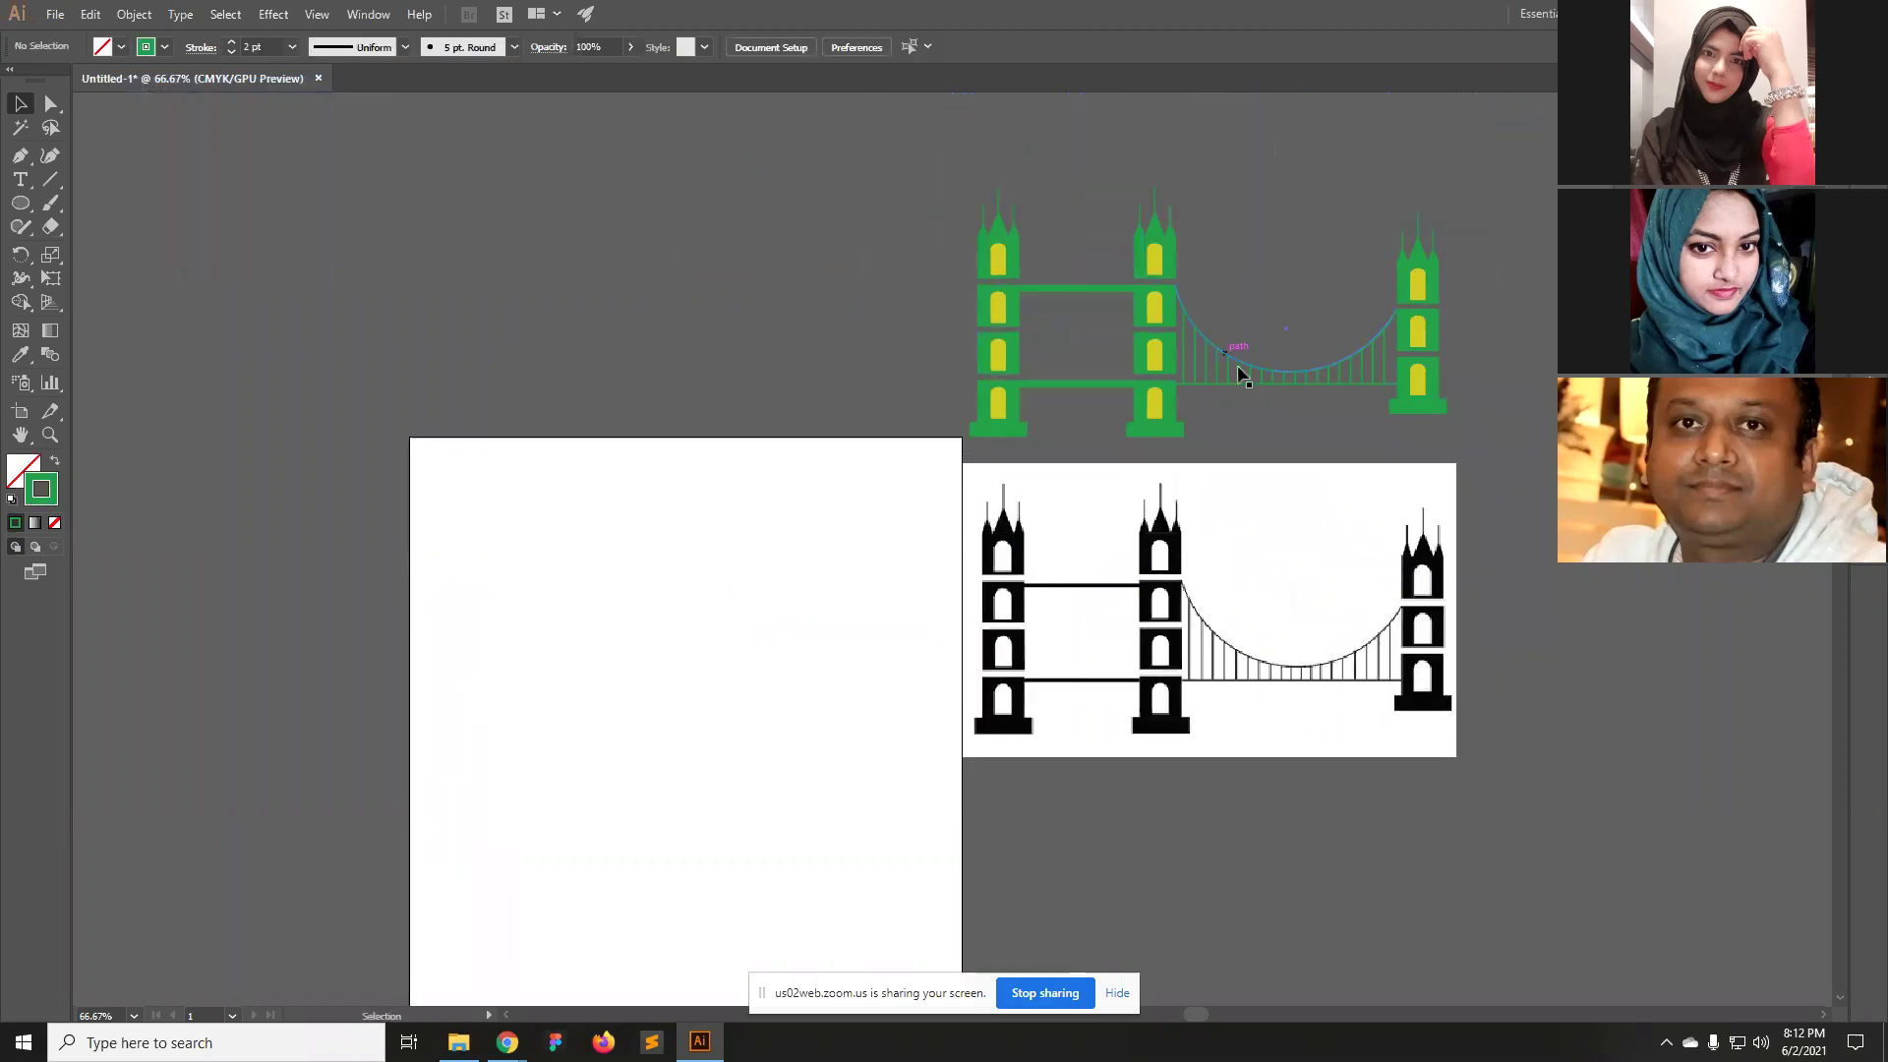
key(z)
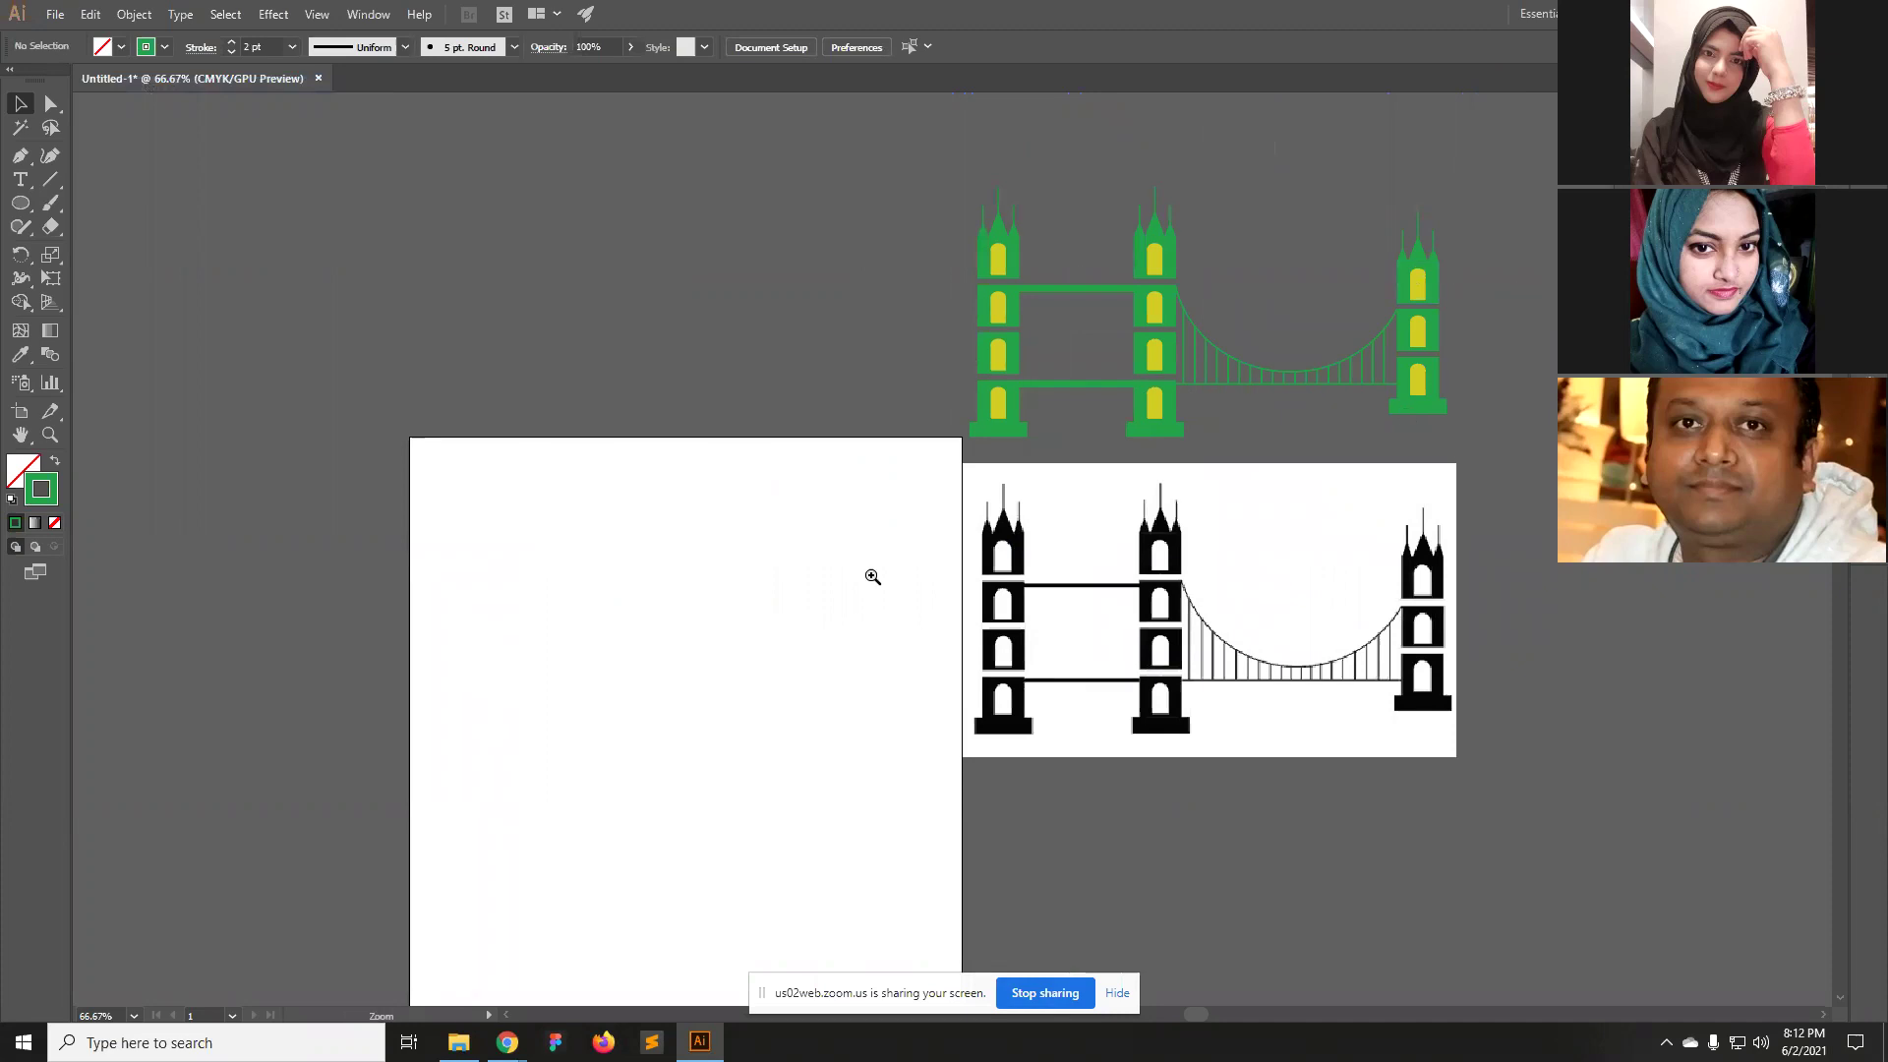
click(873, 573)
key(space)
drag(883, 587, 929, 525)
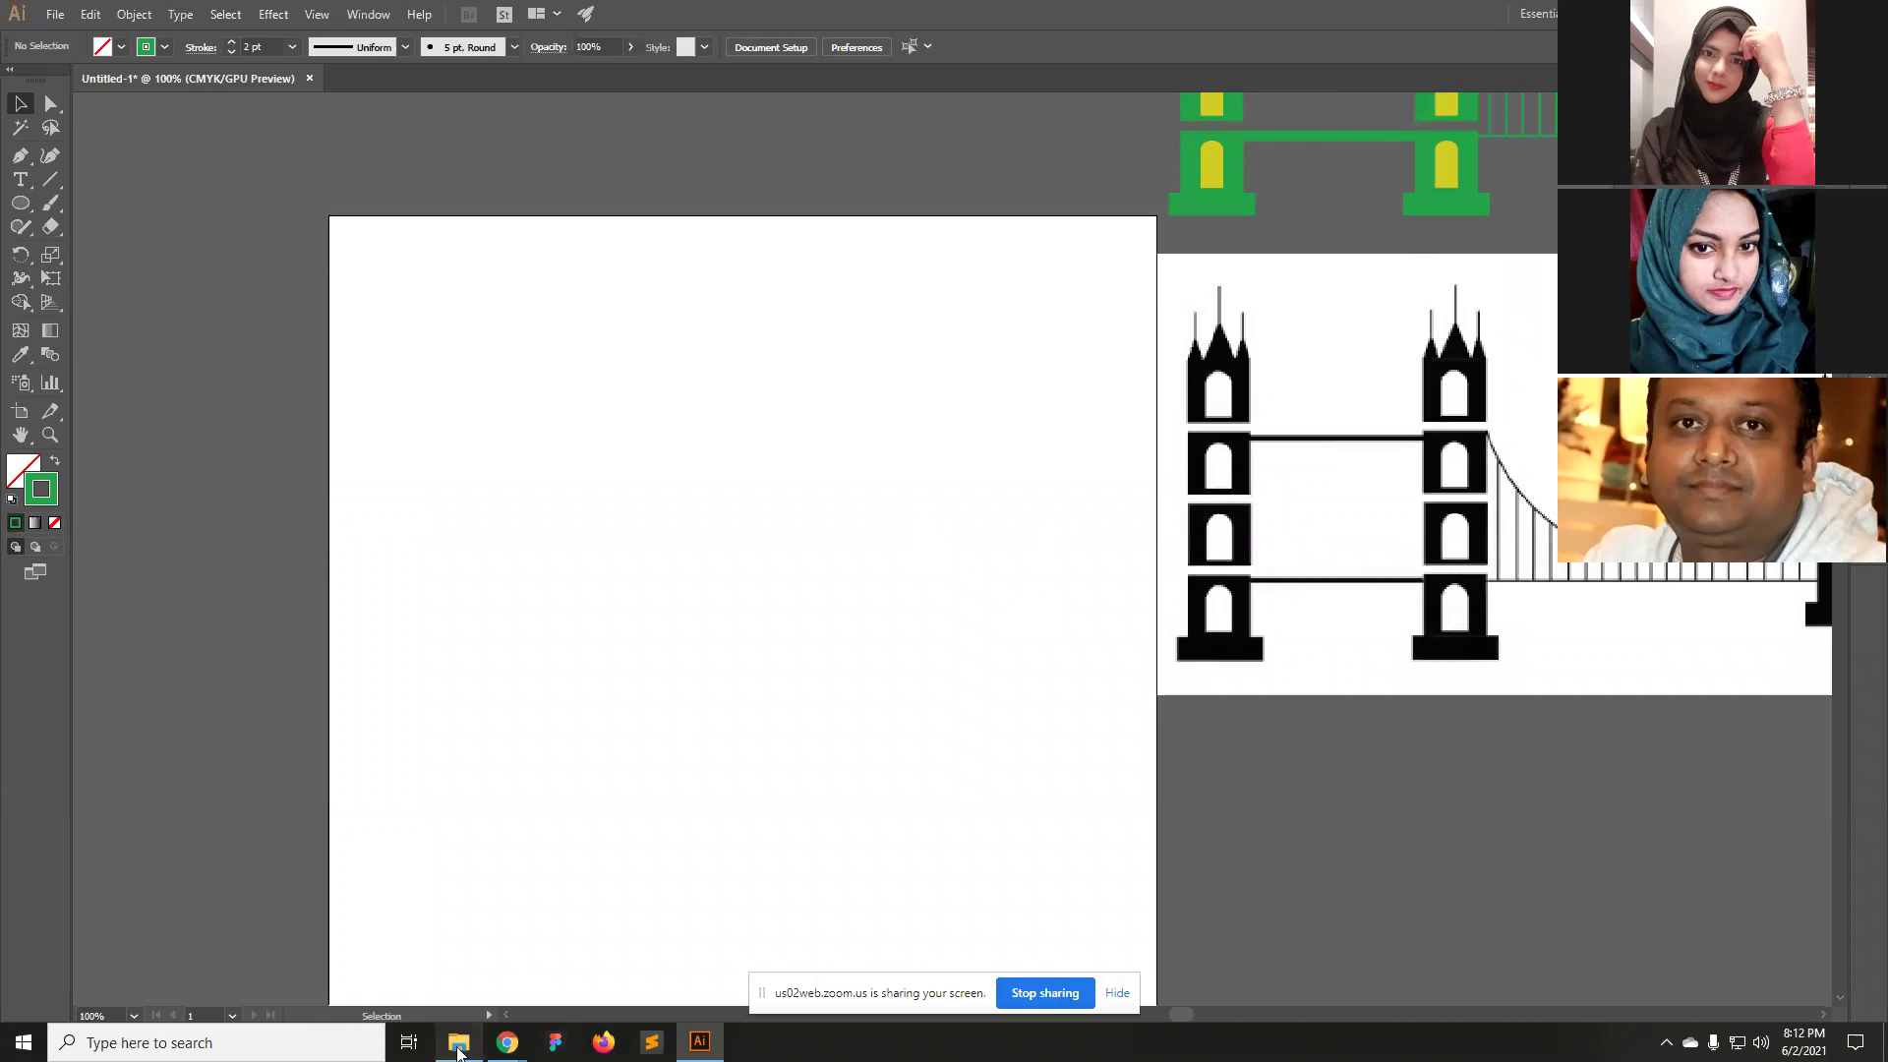
Place the rocket image from the class 3 folder of graphic design training into the document.
click(458, 1042)
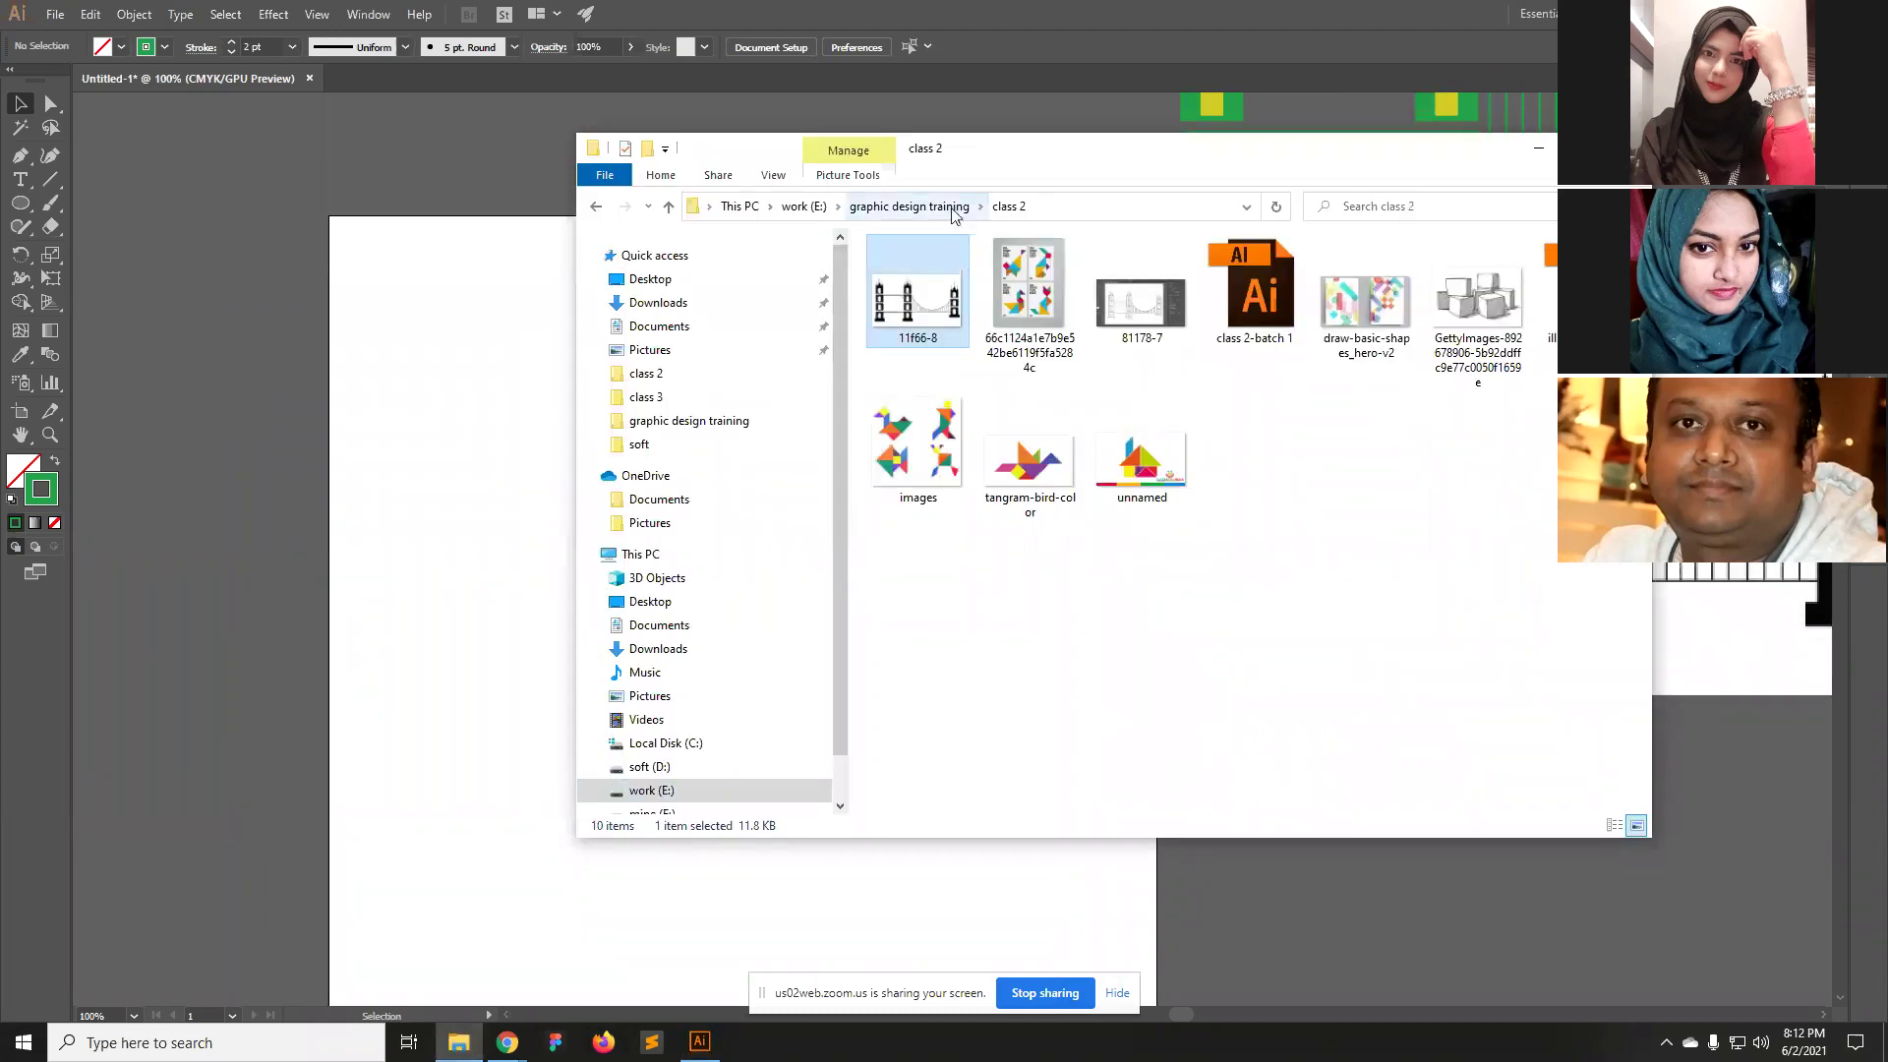
click(909, 206)
double_click(934, 290)
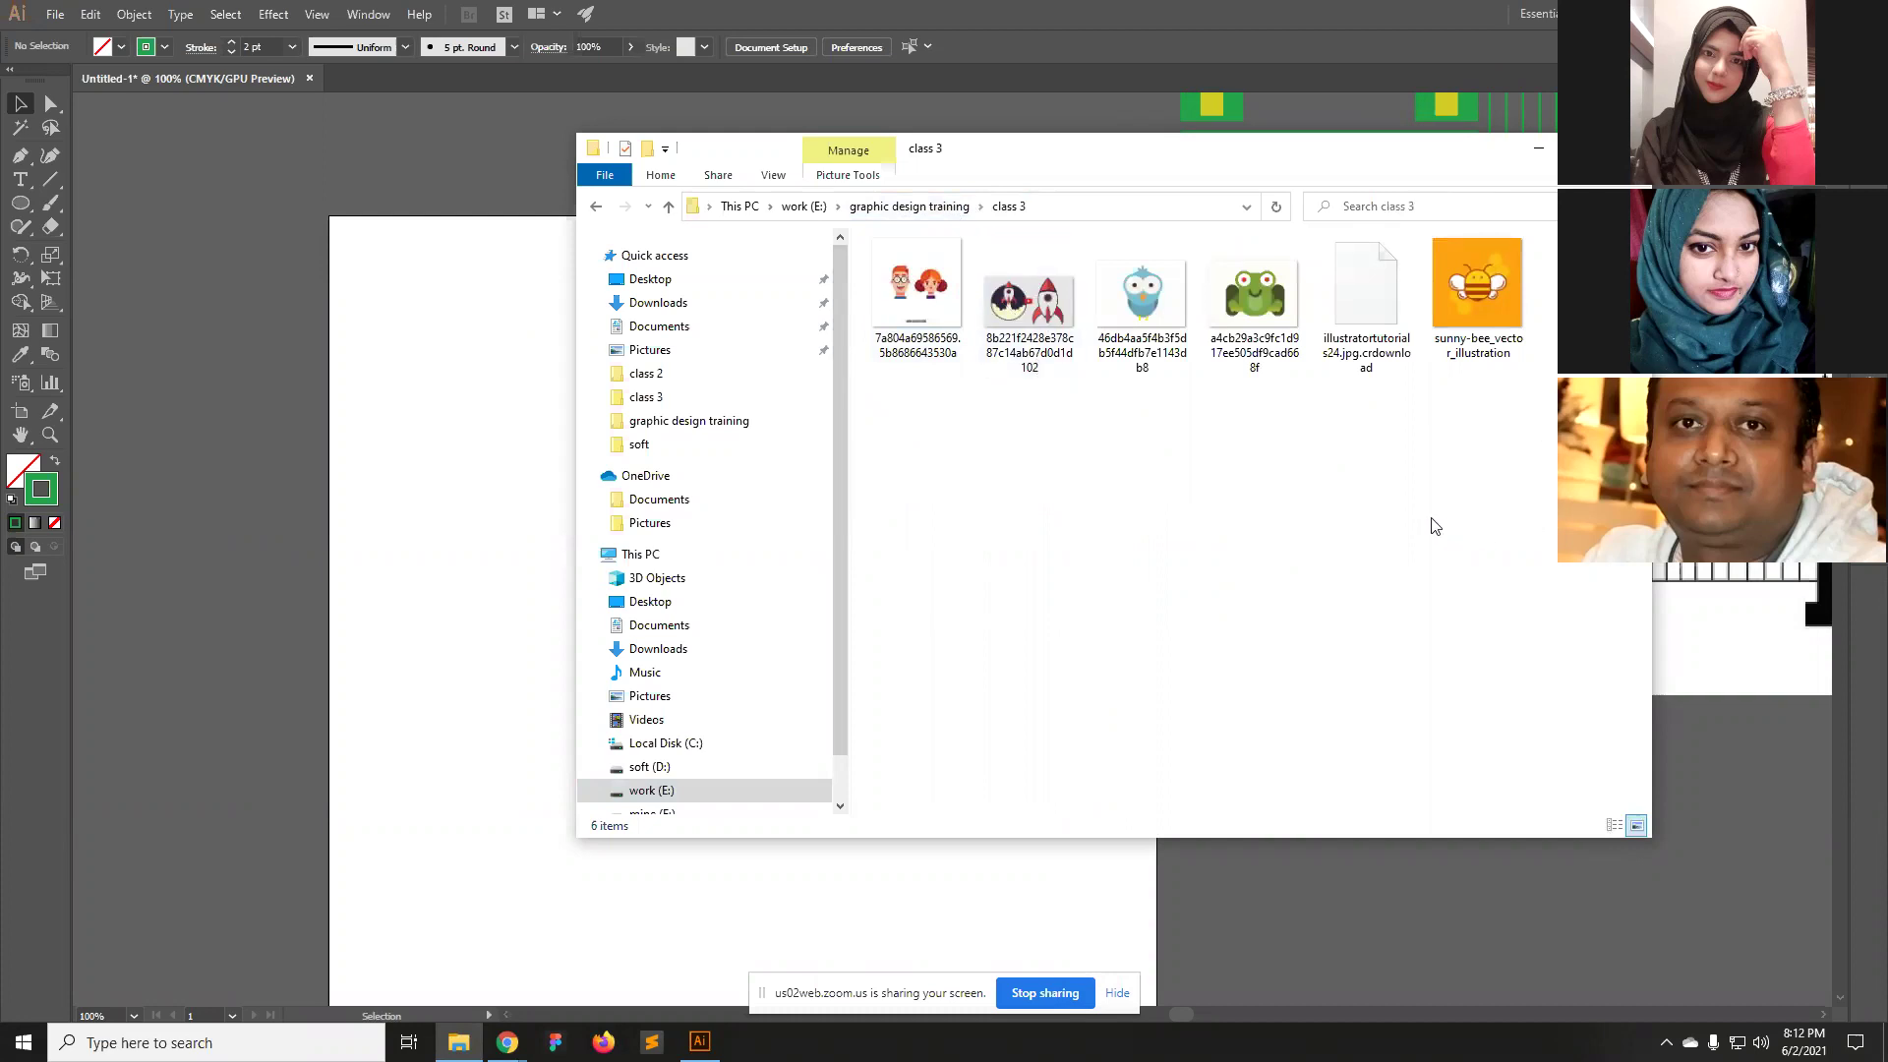
drag(1042, 320, 469, 585)
click(464, 889)
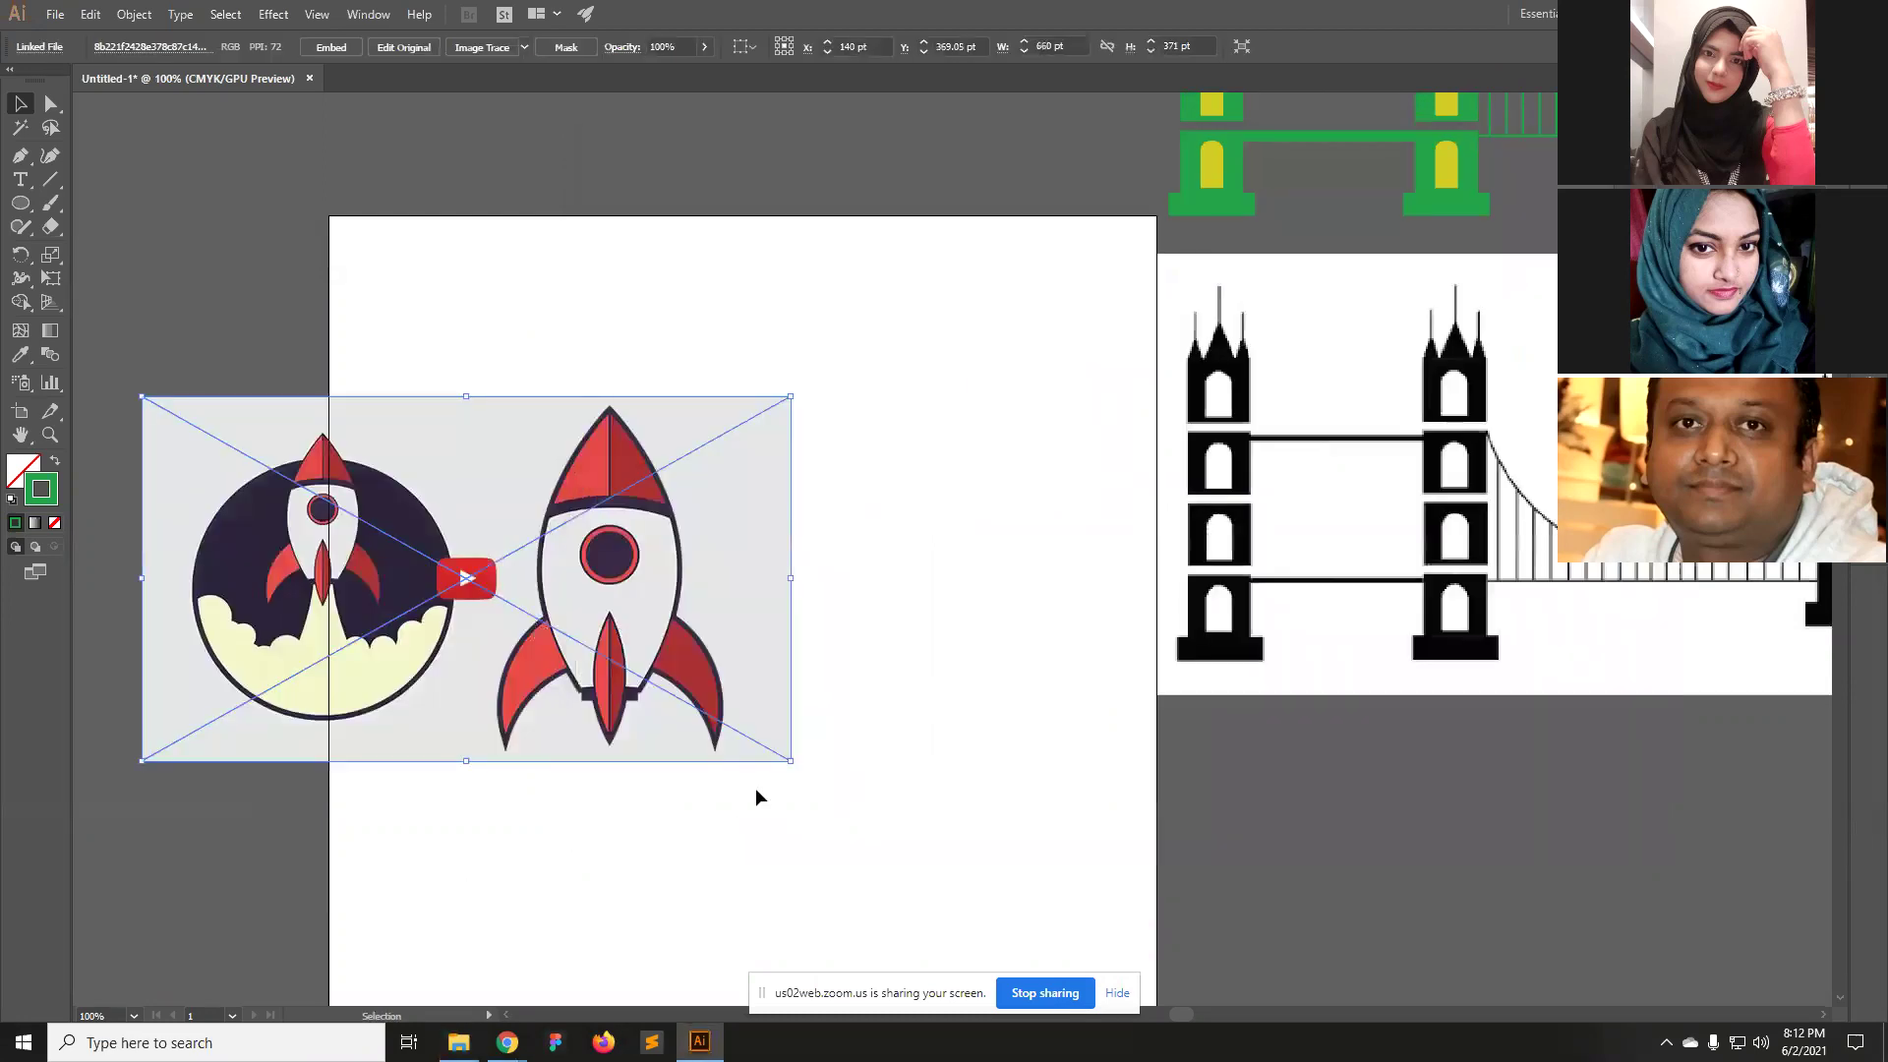
Move the placed rocket image onto the artboard, centred at about X 421 pt, Y 320 pt.
click(1040, 762)
drag(650, 587, 917, 627)
click(1134, 839)
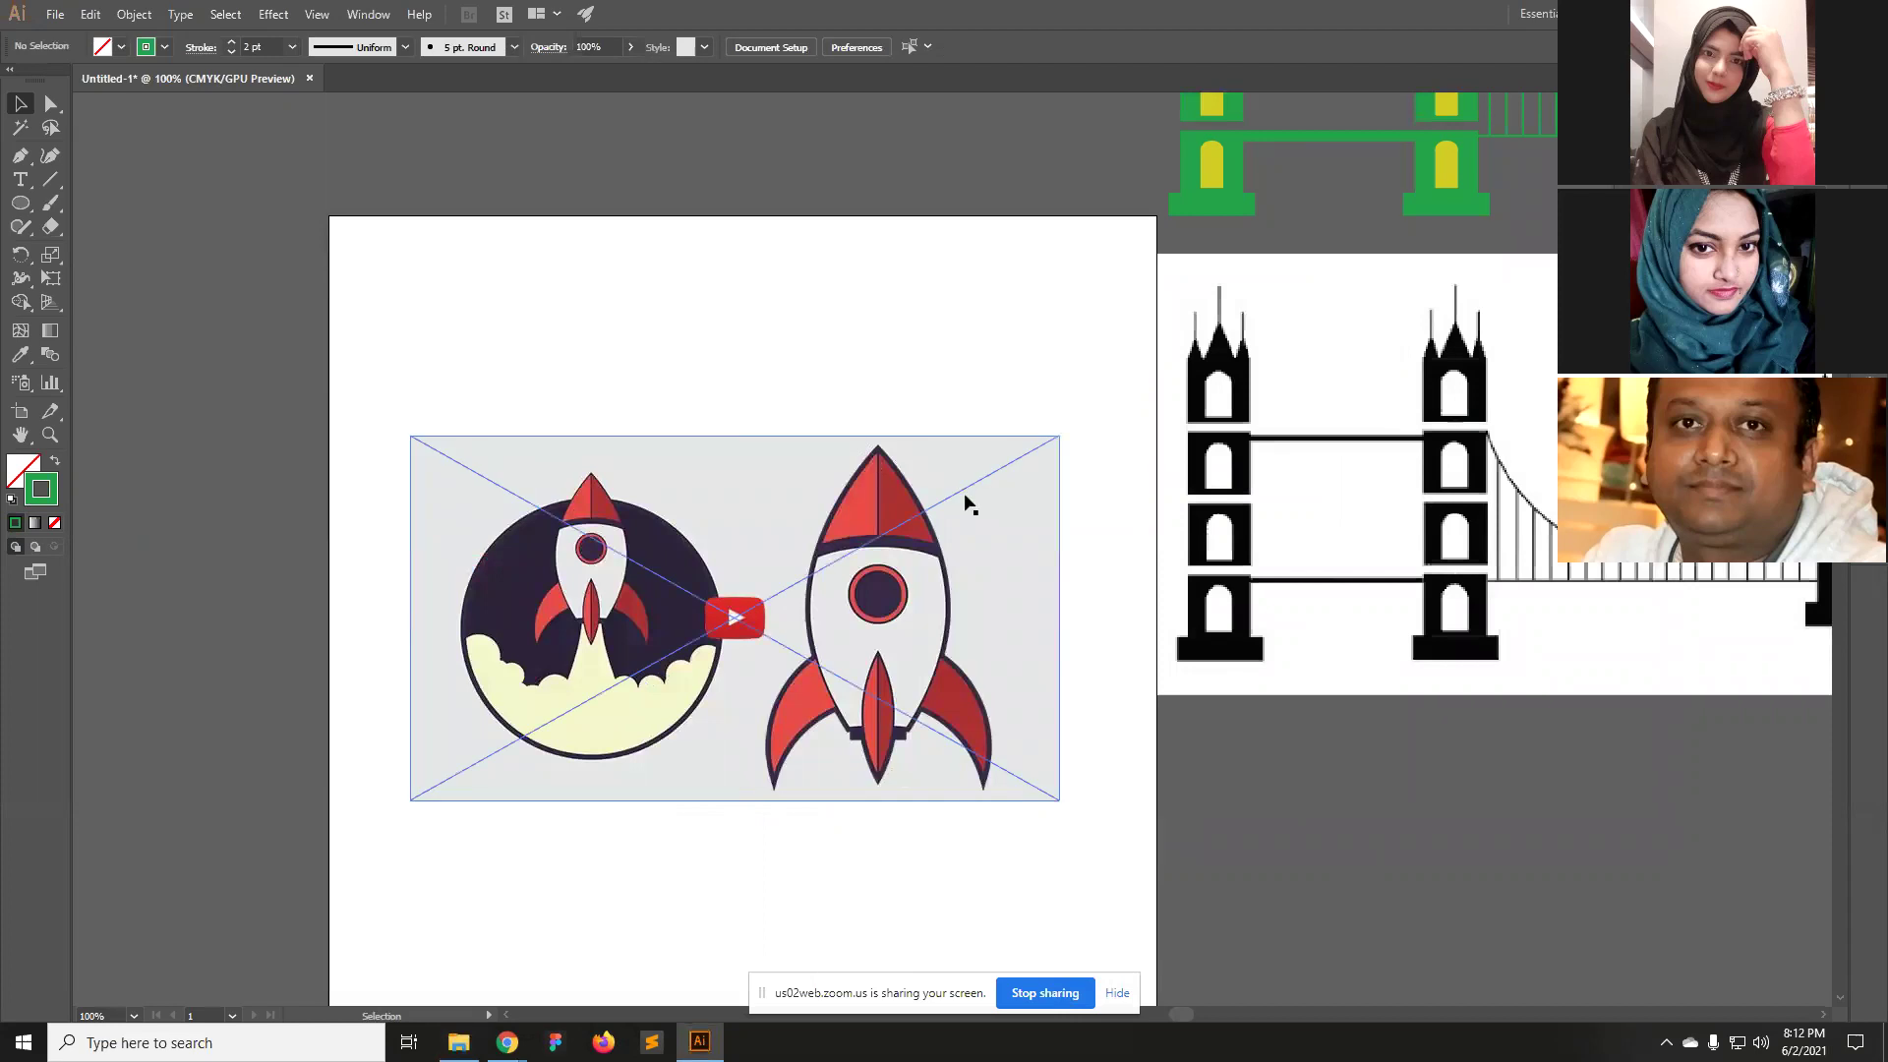
key(ctrl)
drag(785, 704, 793, 614)
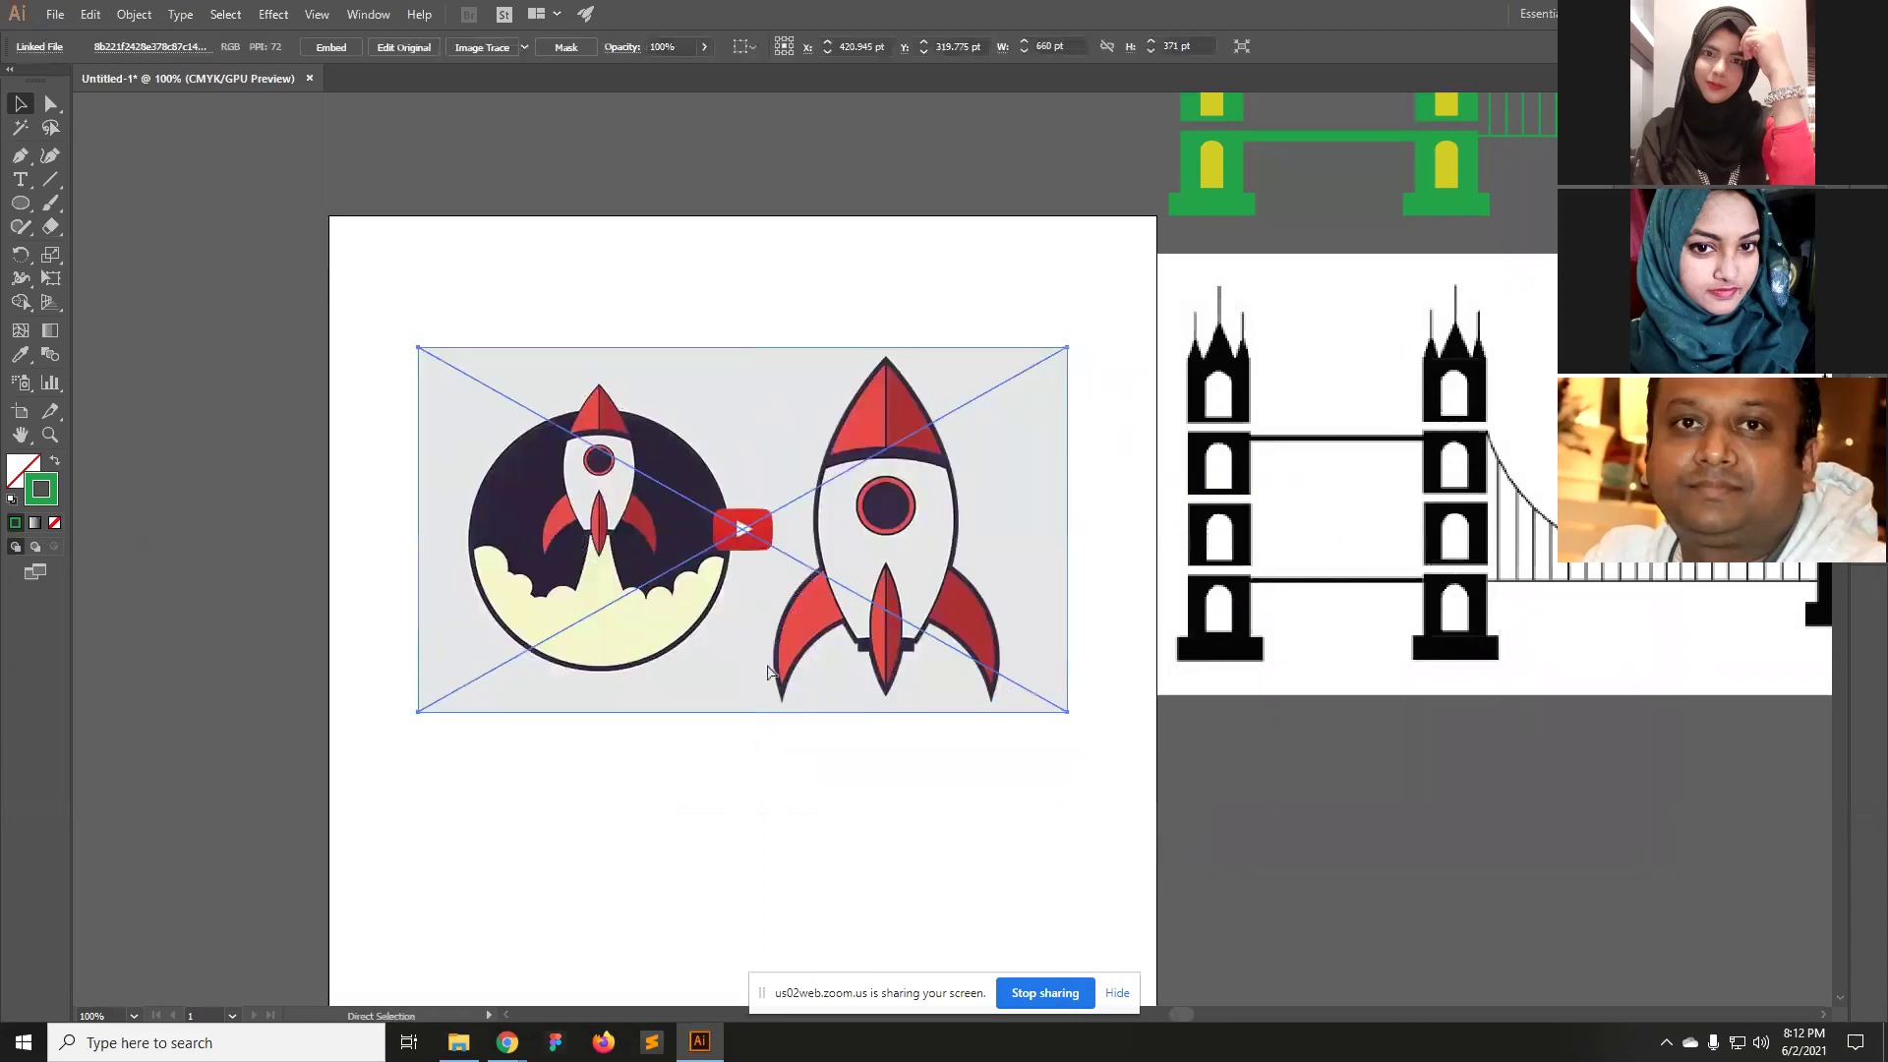
Draw an unfilled ellipse about 259 by 364 pt, with its left edge following the left side of the large rocket's body.
key(ctrl+shift+a)
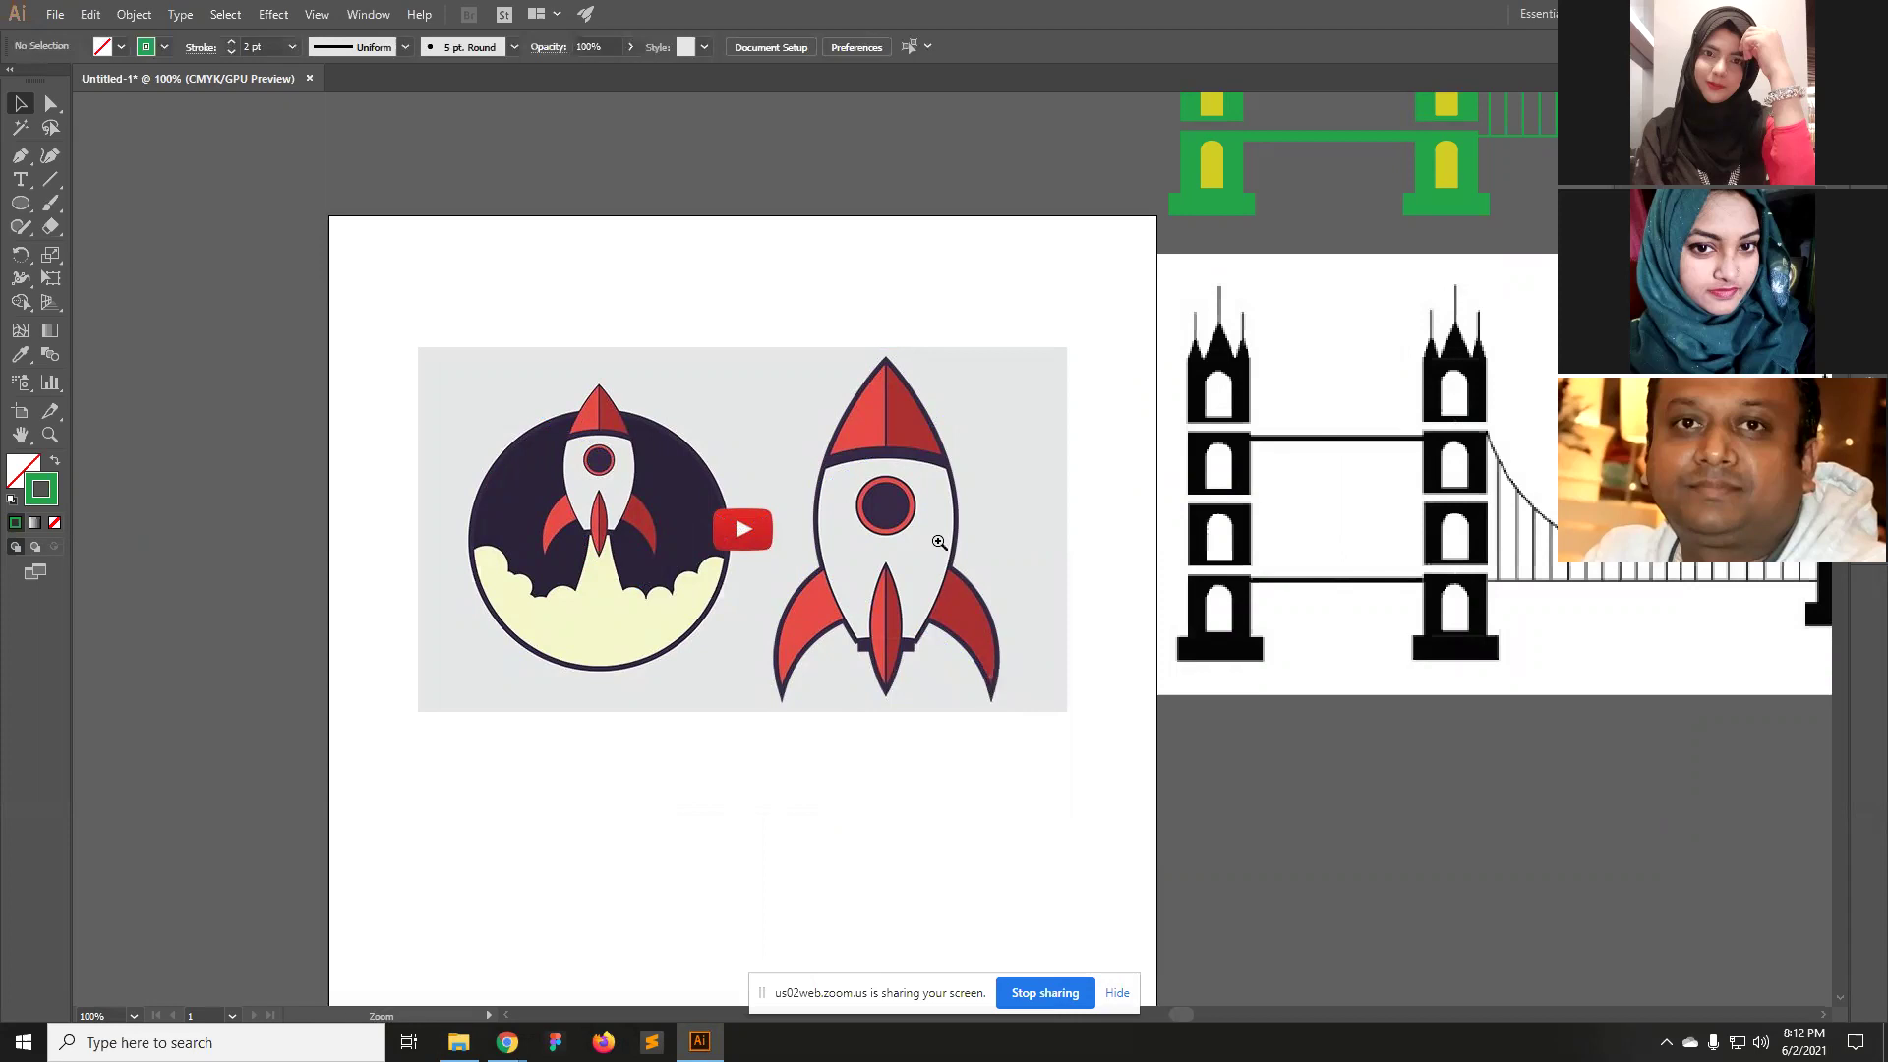
key(ctrl+plus)
drag(965, 489, 956, 514)
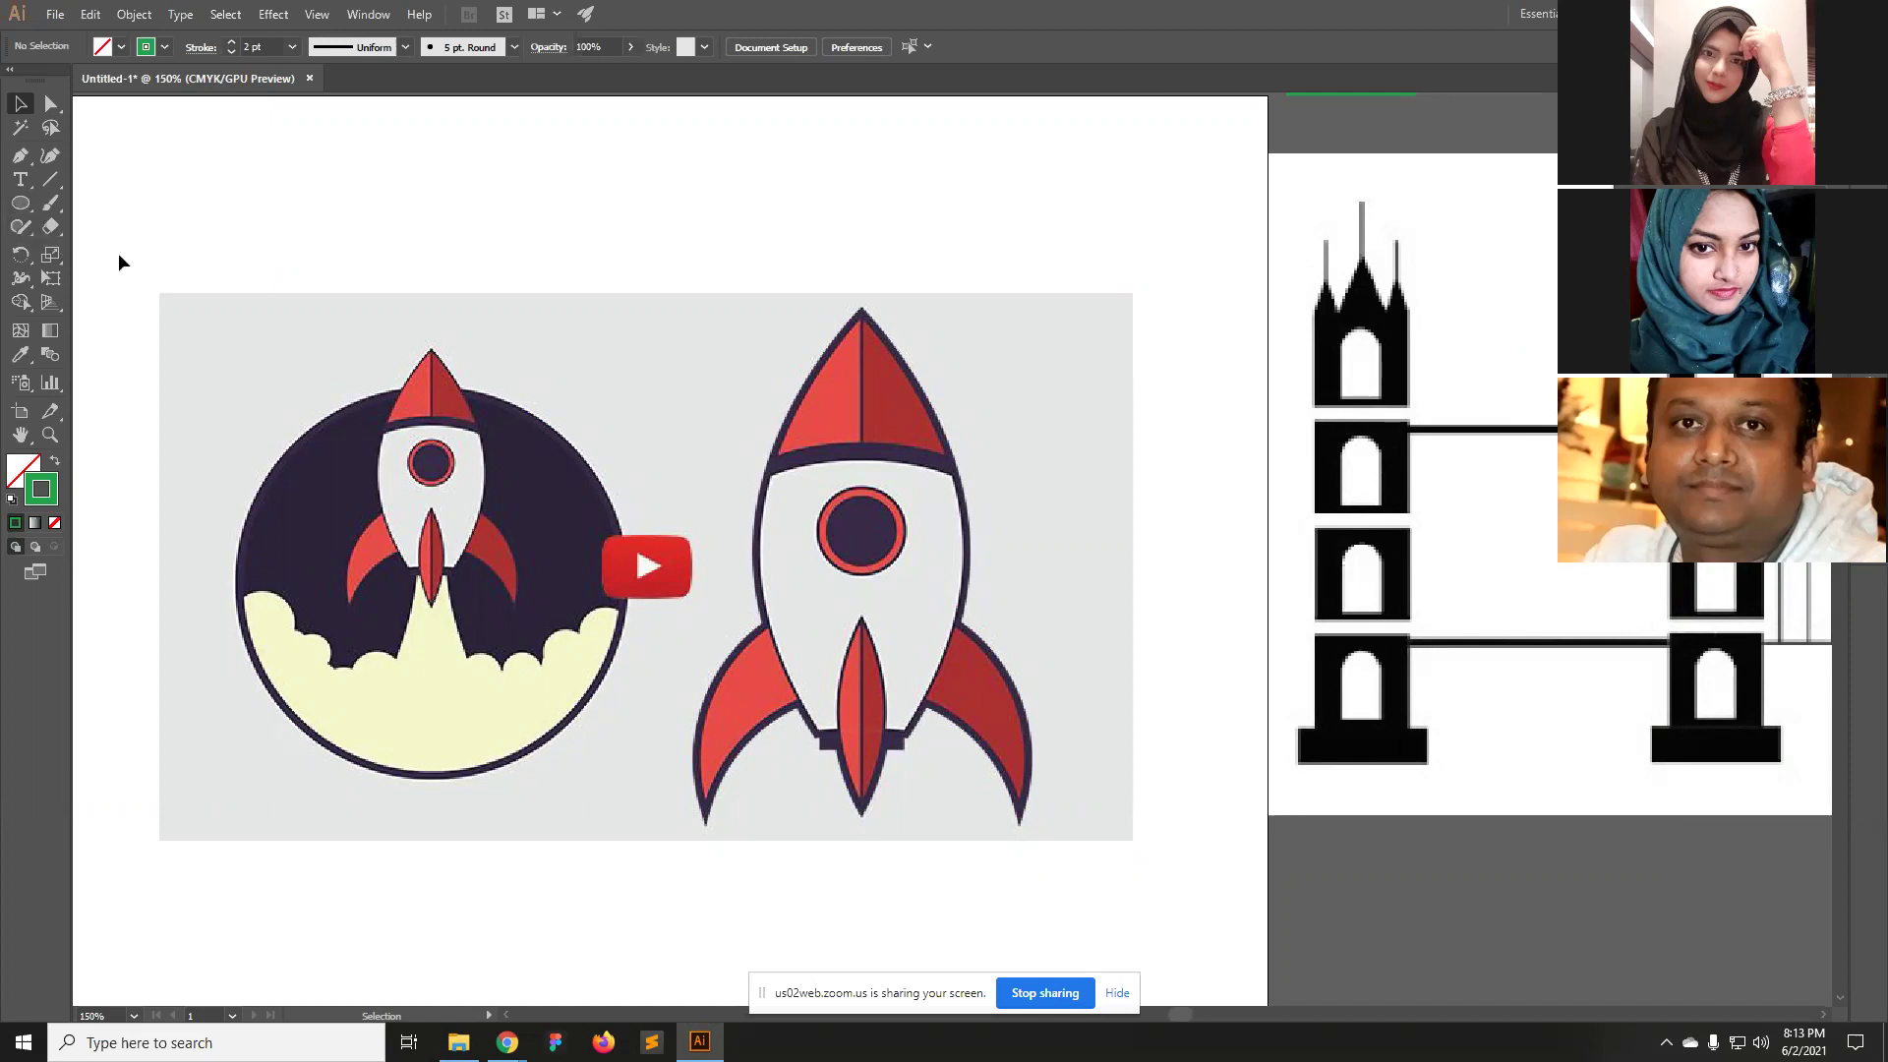
click(32, 203)
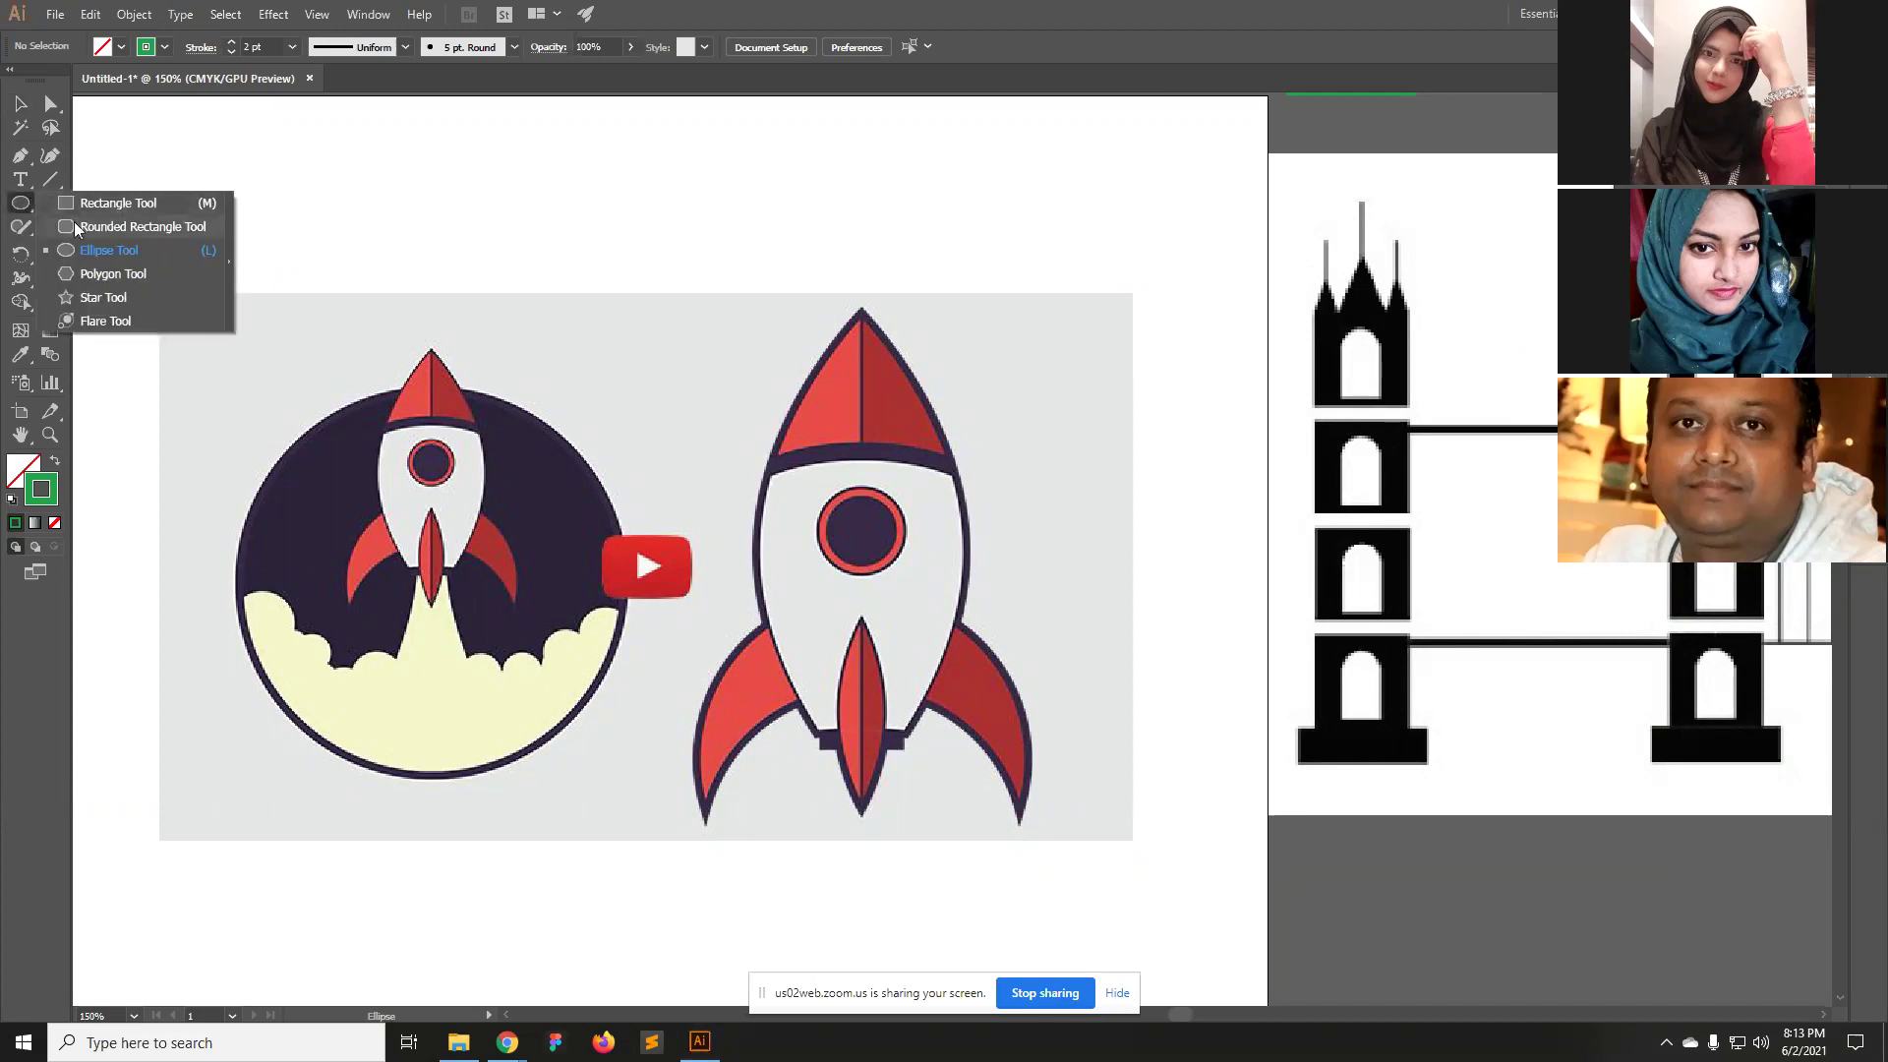
click(71, 250)
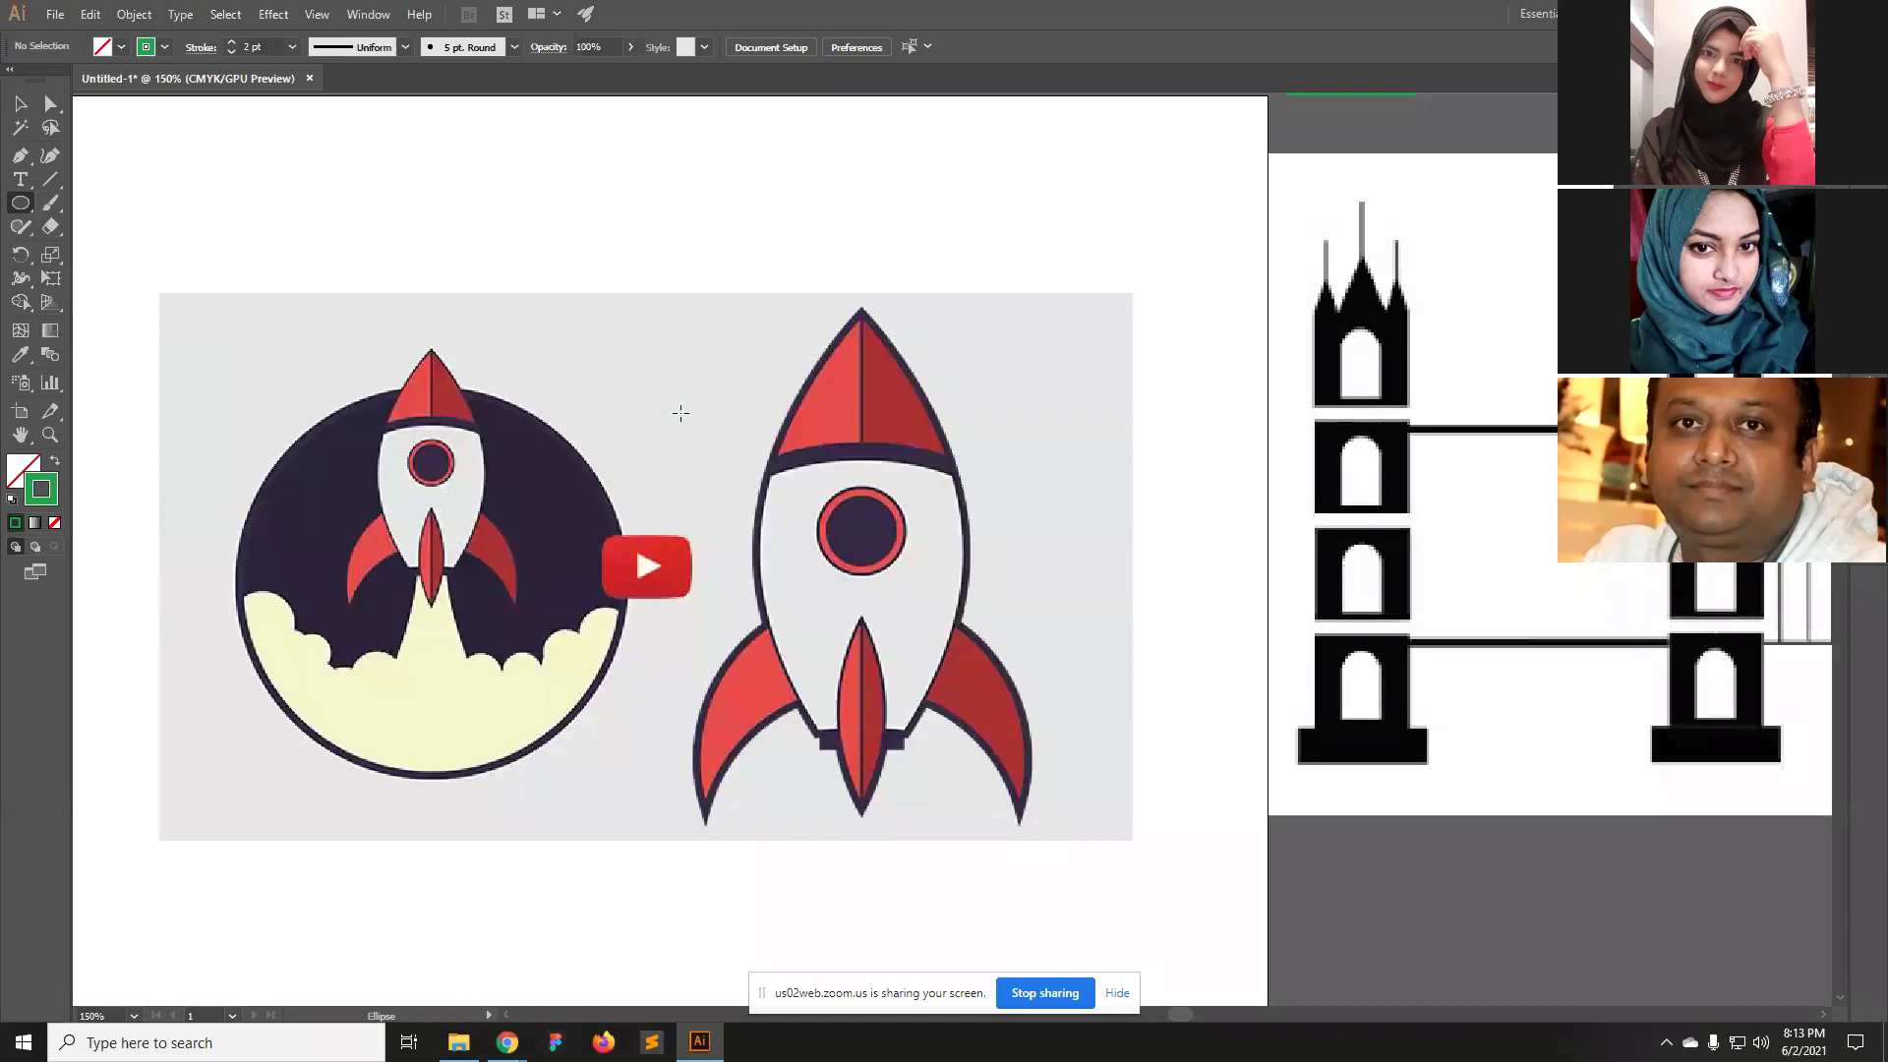
drag(861, 306, 1132, 837)
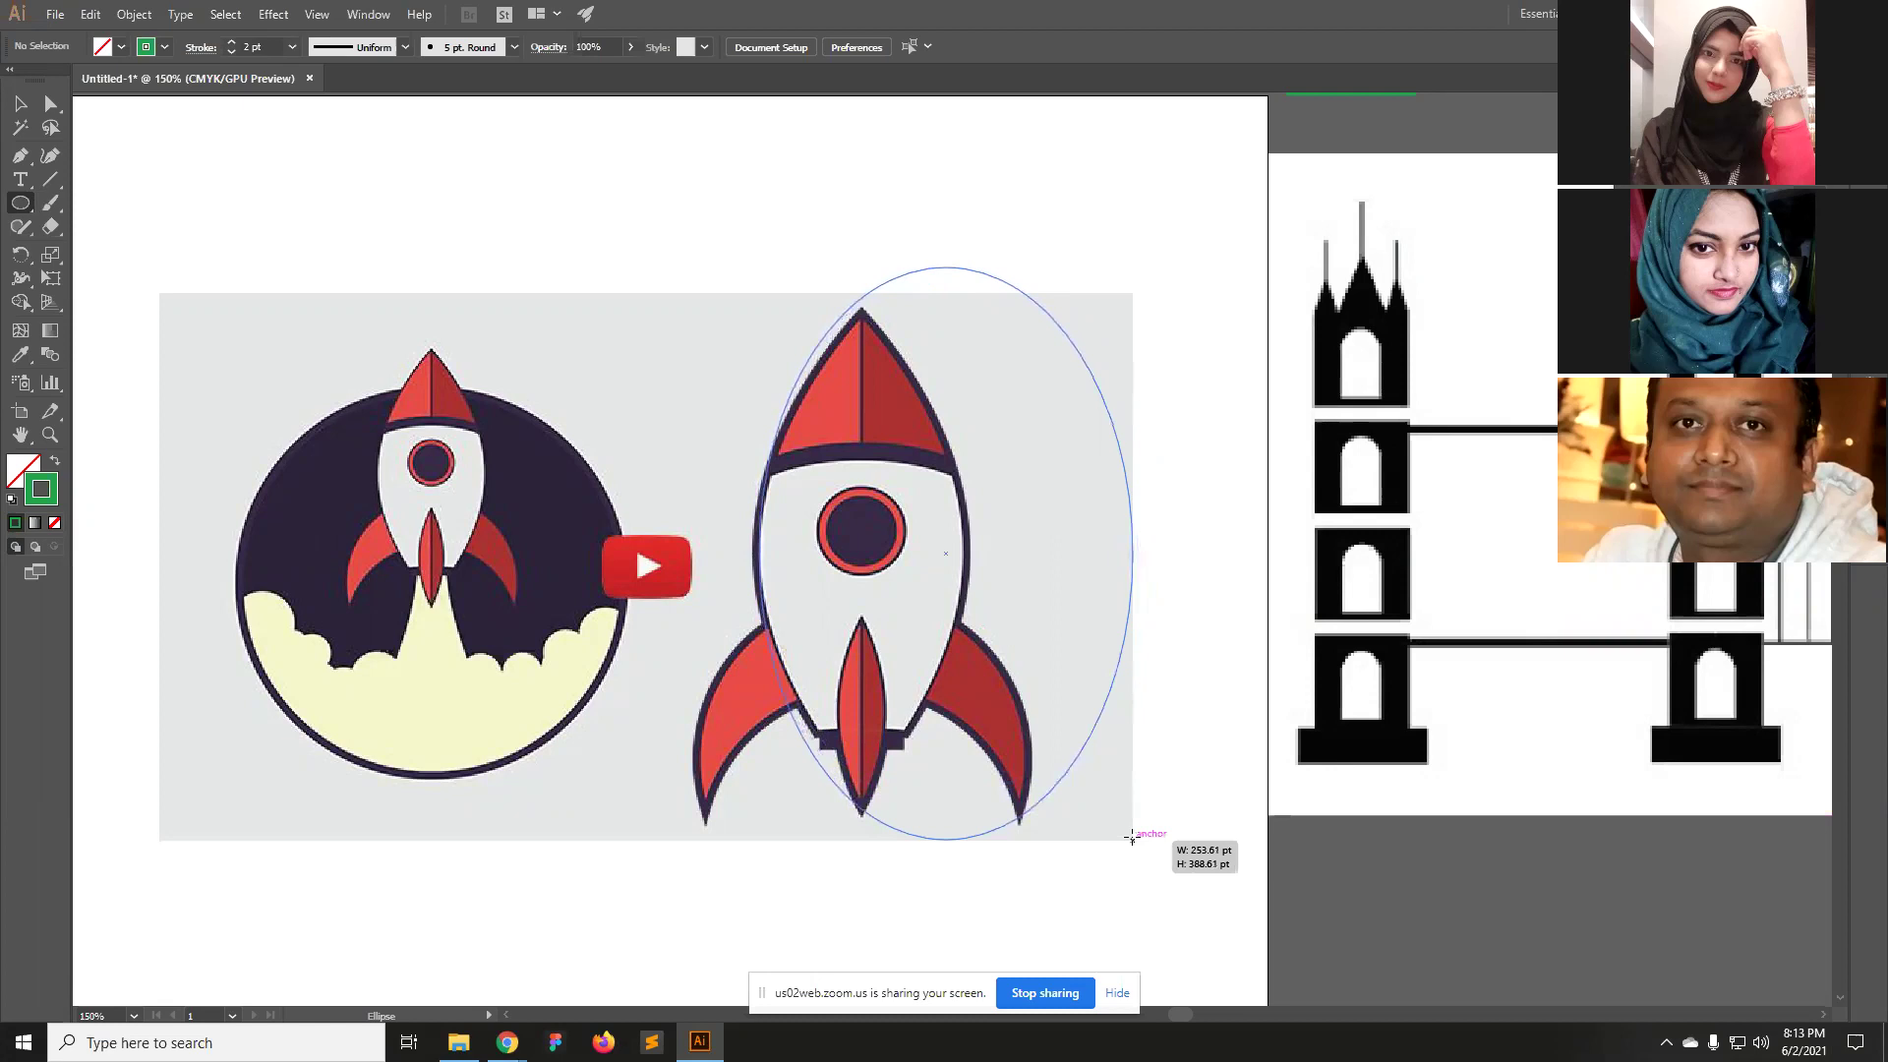
drag(1132, 836, 1132, 804)
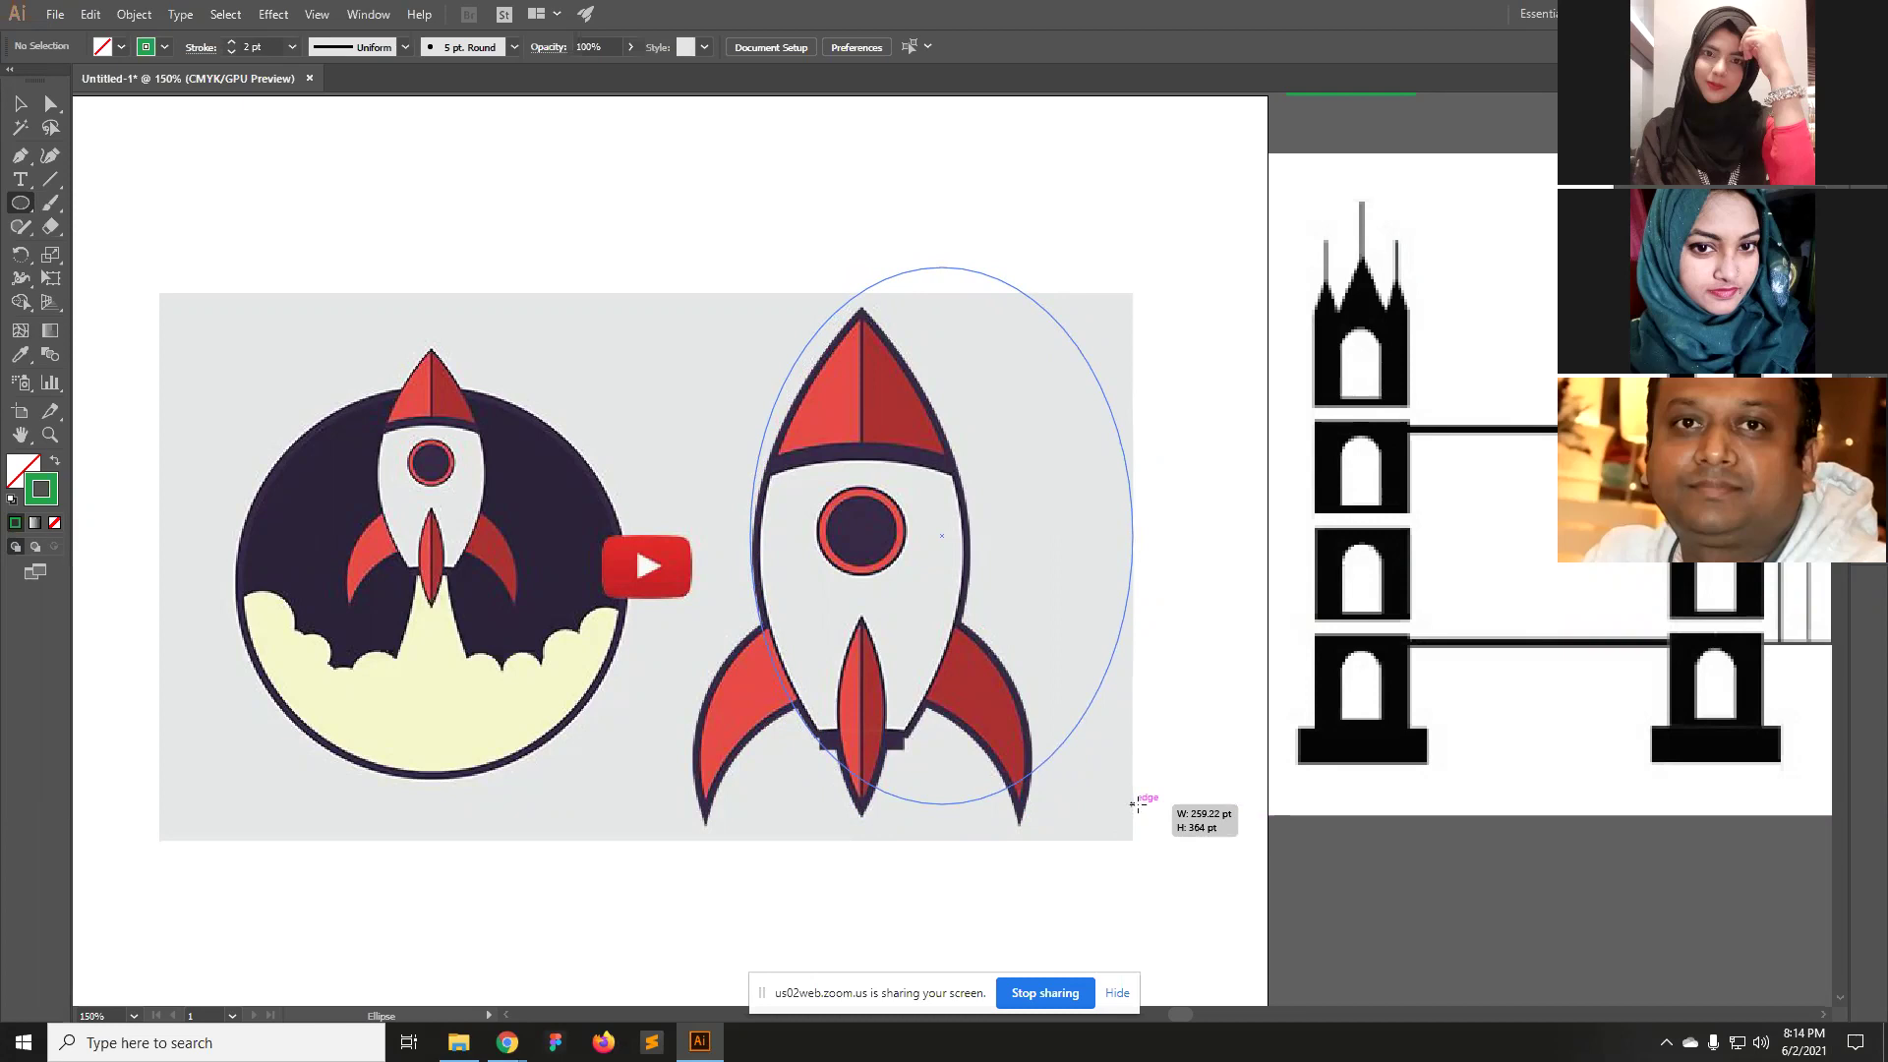
drag(1138, 804, 1134, 803)
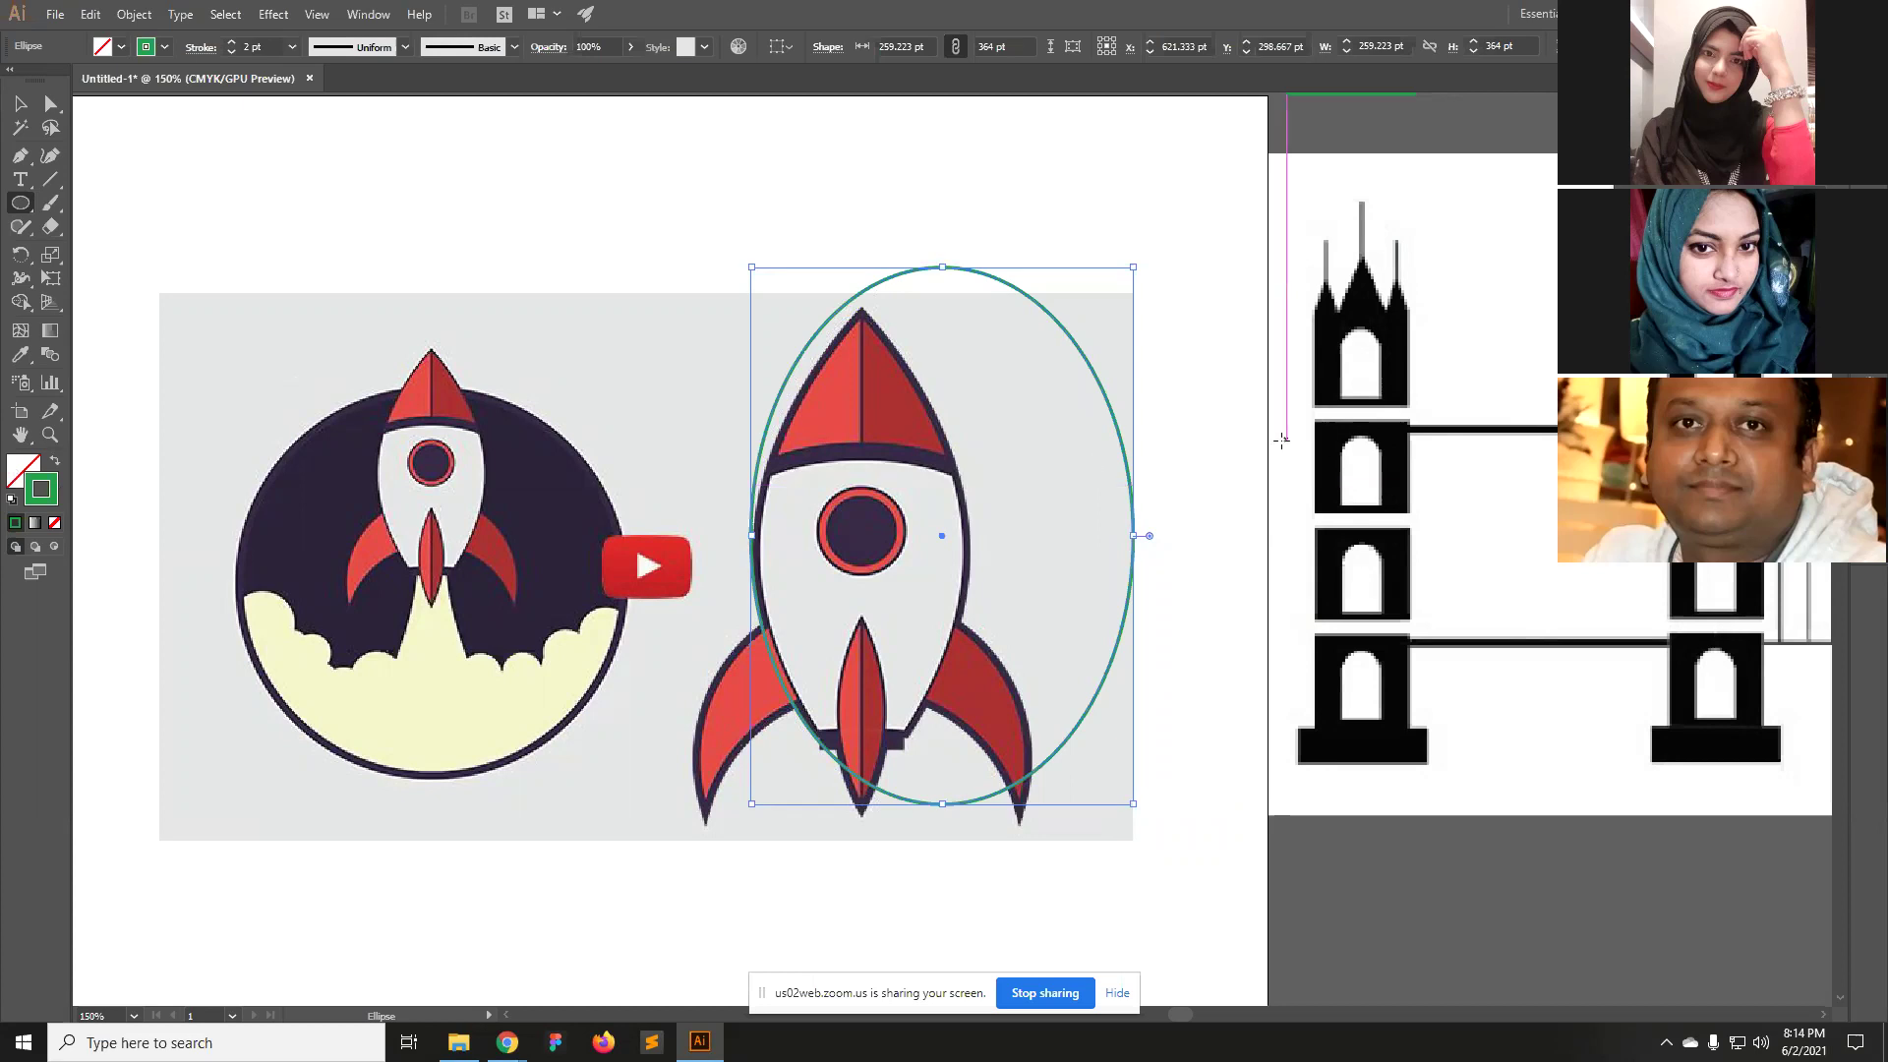
Duplicate the ellipse about 110 pt to the left, so the copy's right edge follows the right side of the large rocket's body.
click(20, 478)
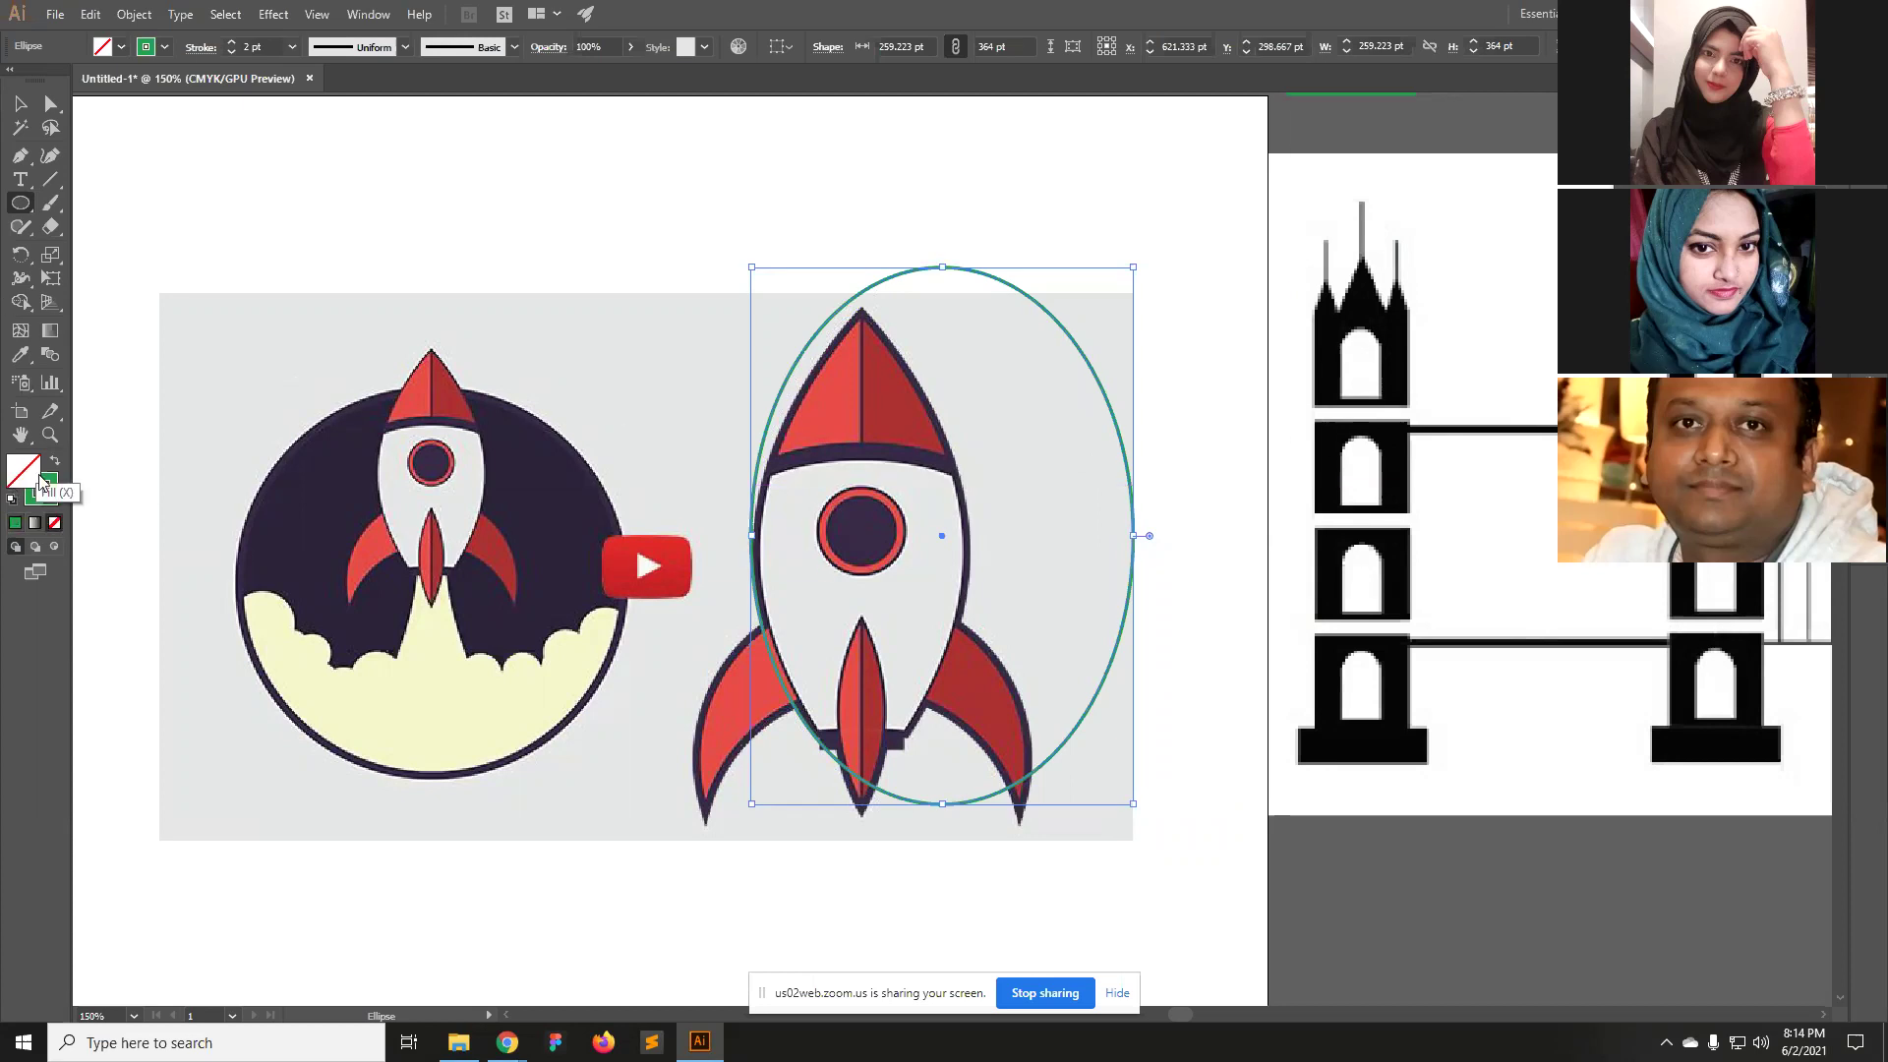
click(20, 103)
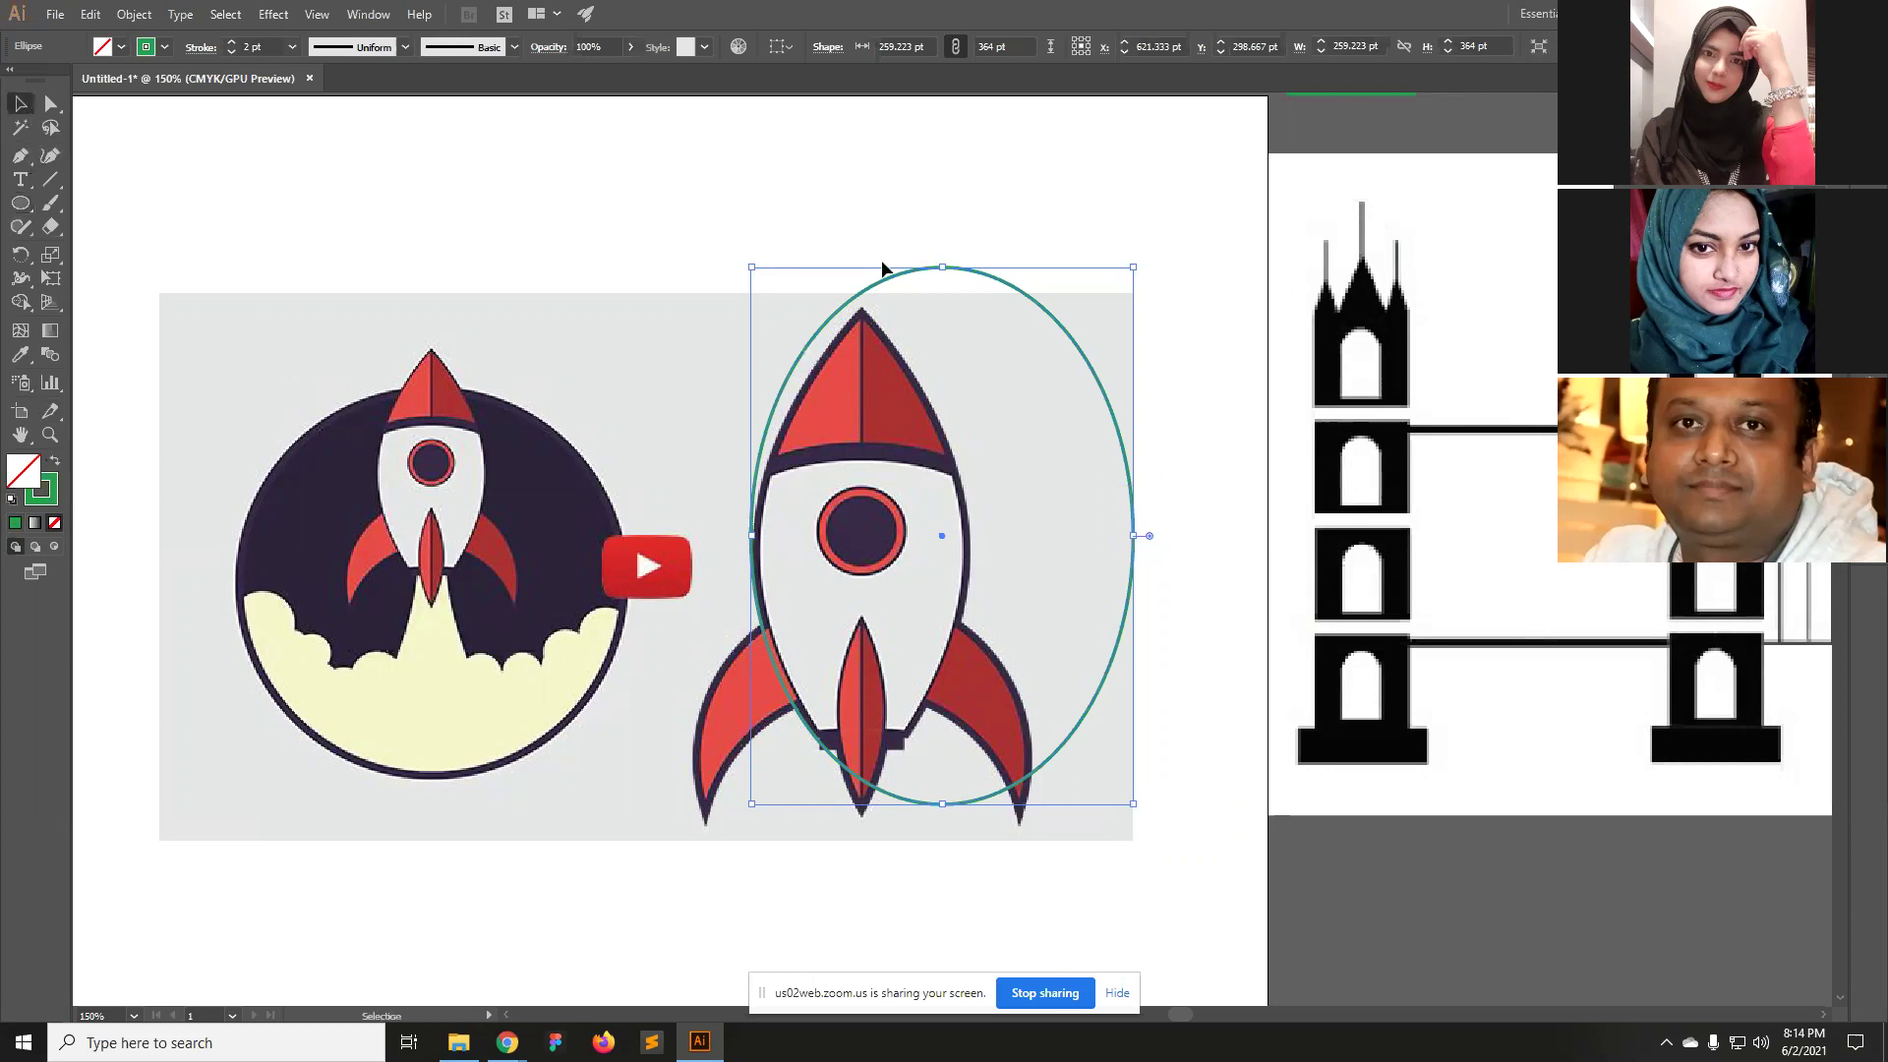
click(929, 192)
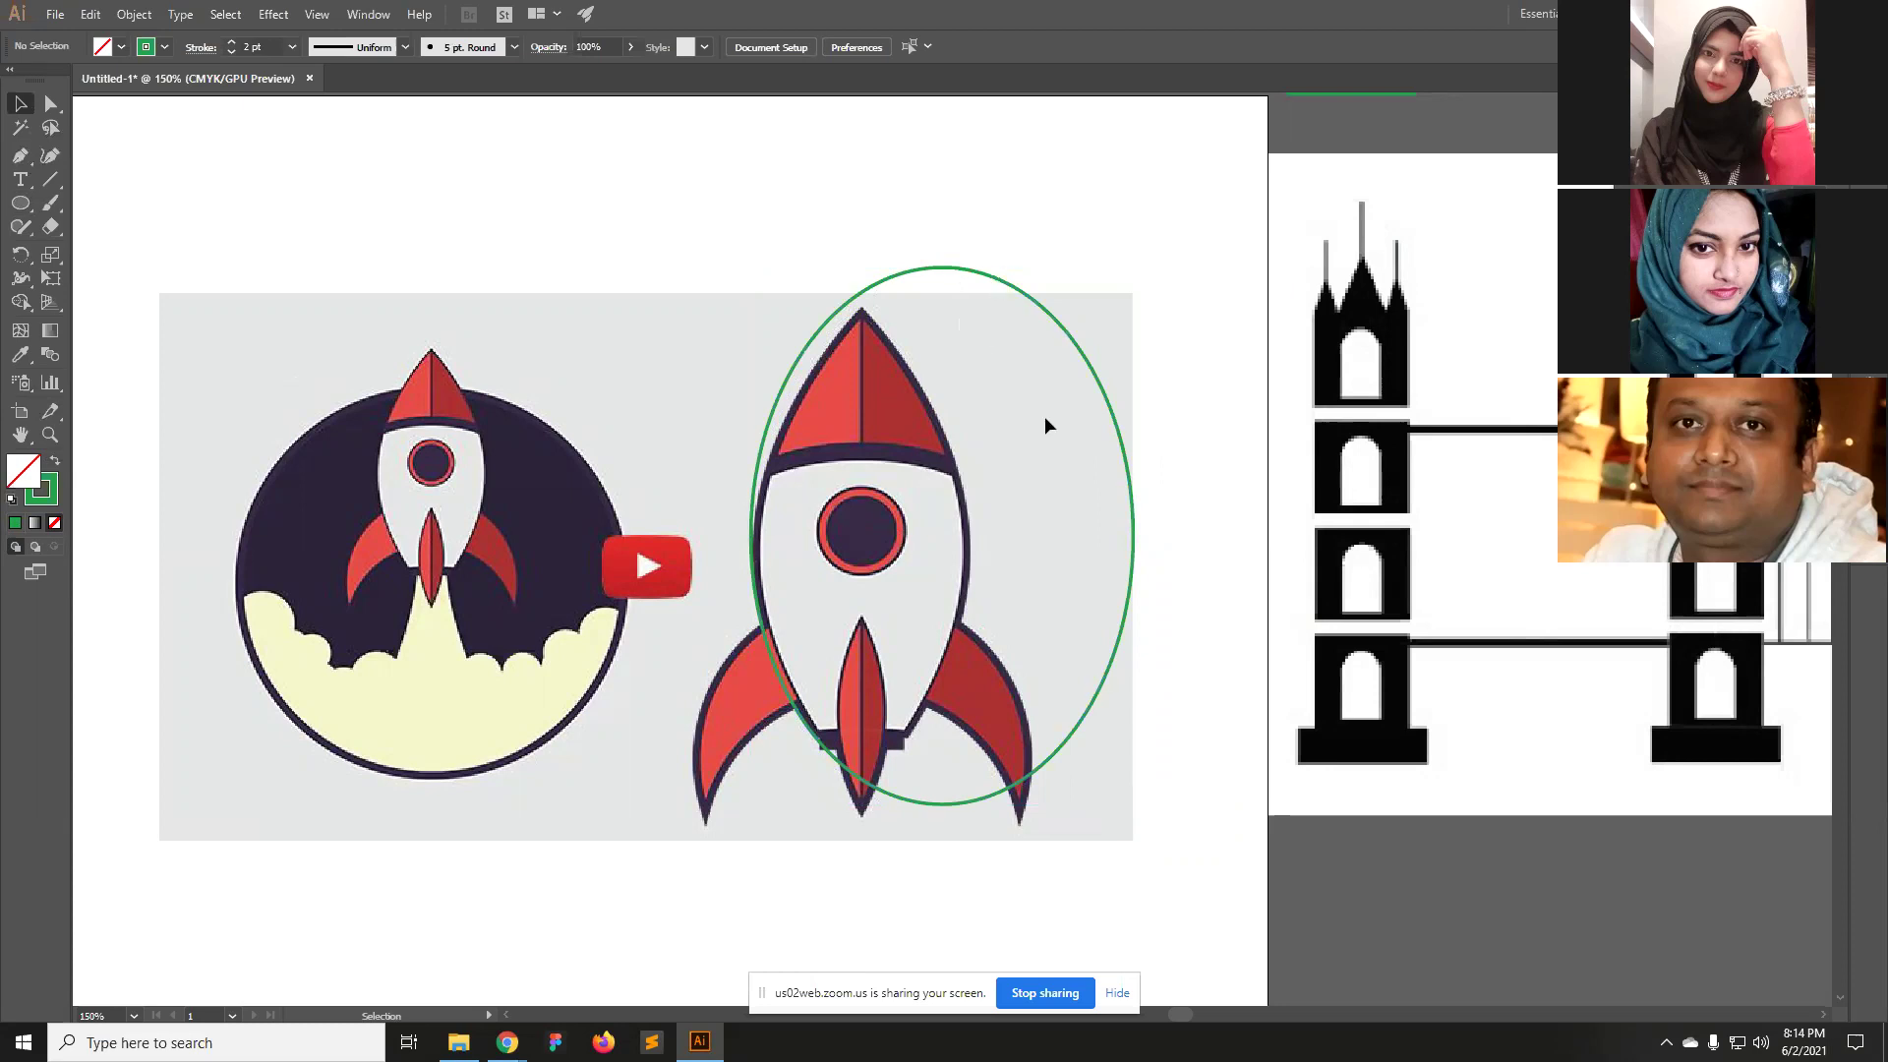
drag(1094, 379, 935, 406)
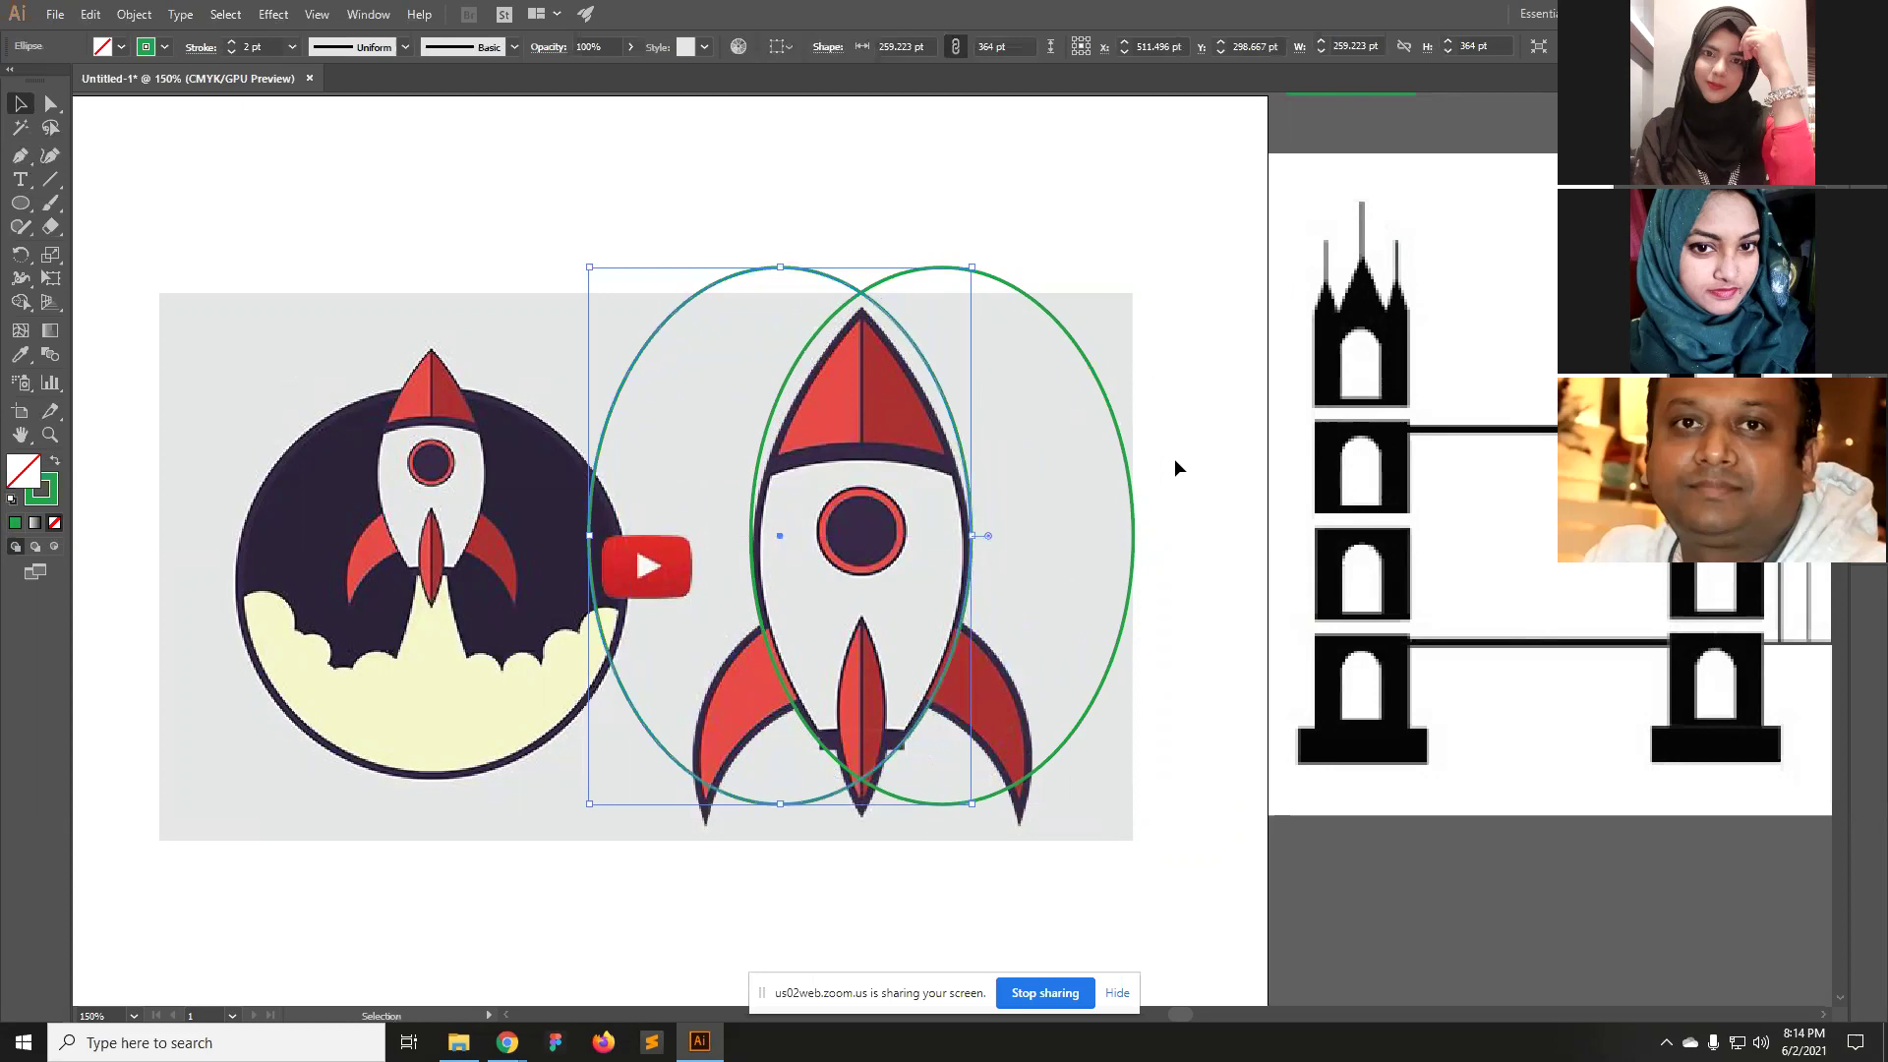
Select both overlapping ellipses around the large rocket together.
drag(832, 244, 895, 299)
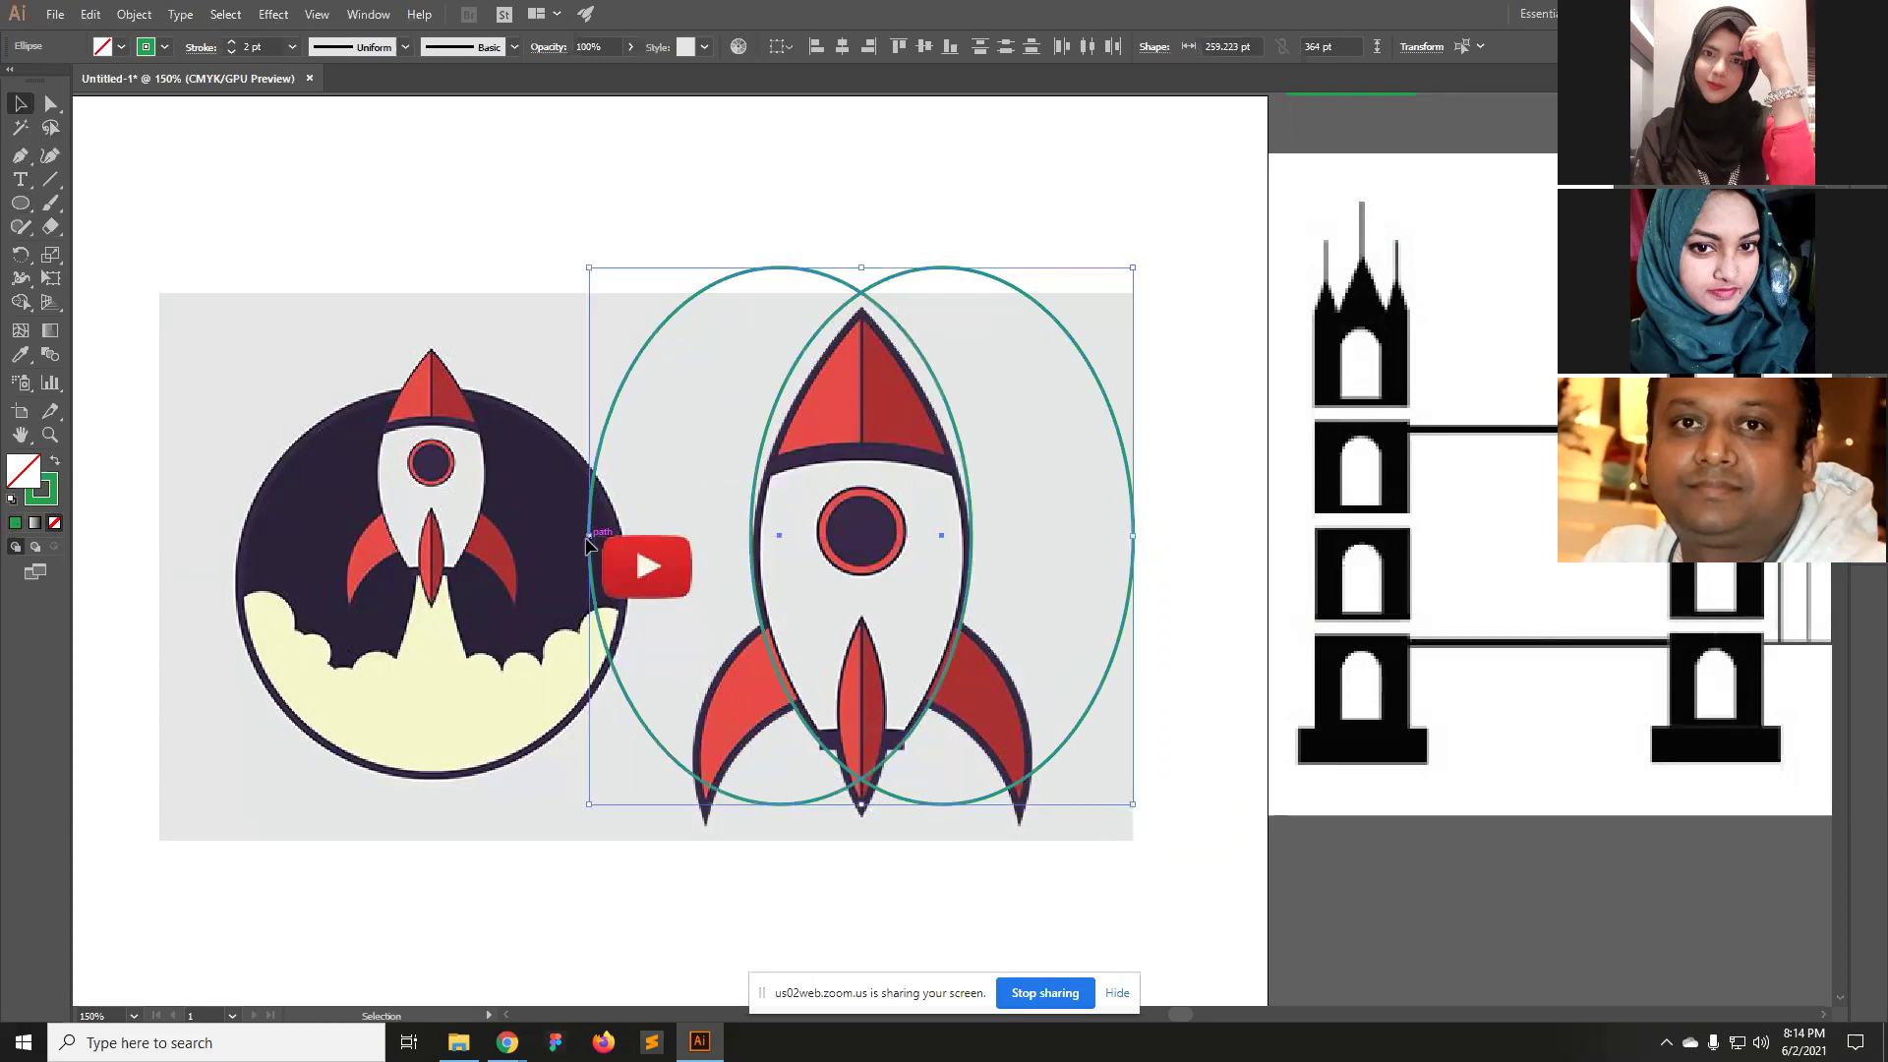
click(1229, 491)
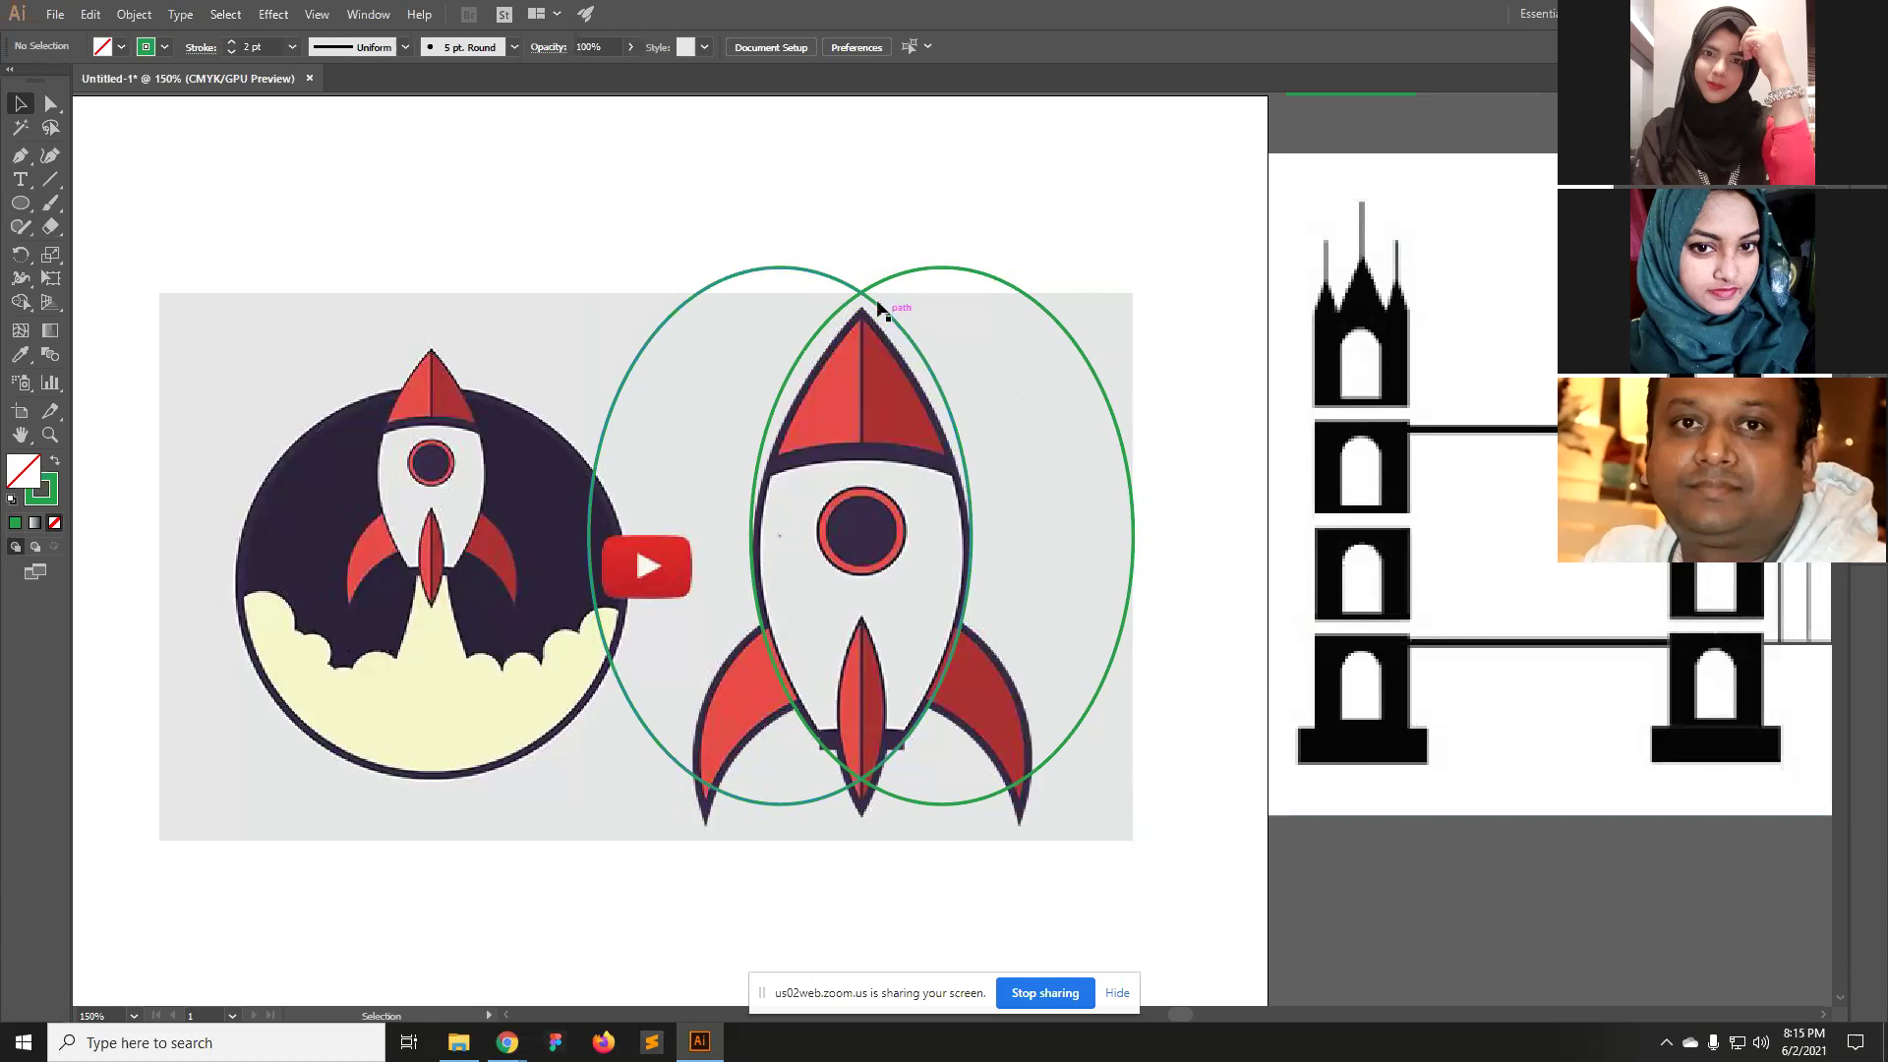
drag(910, 307, 913, 314)
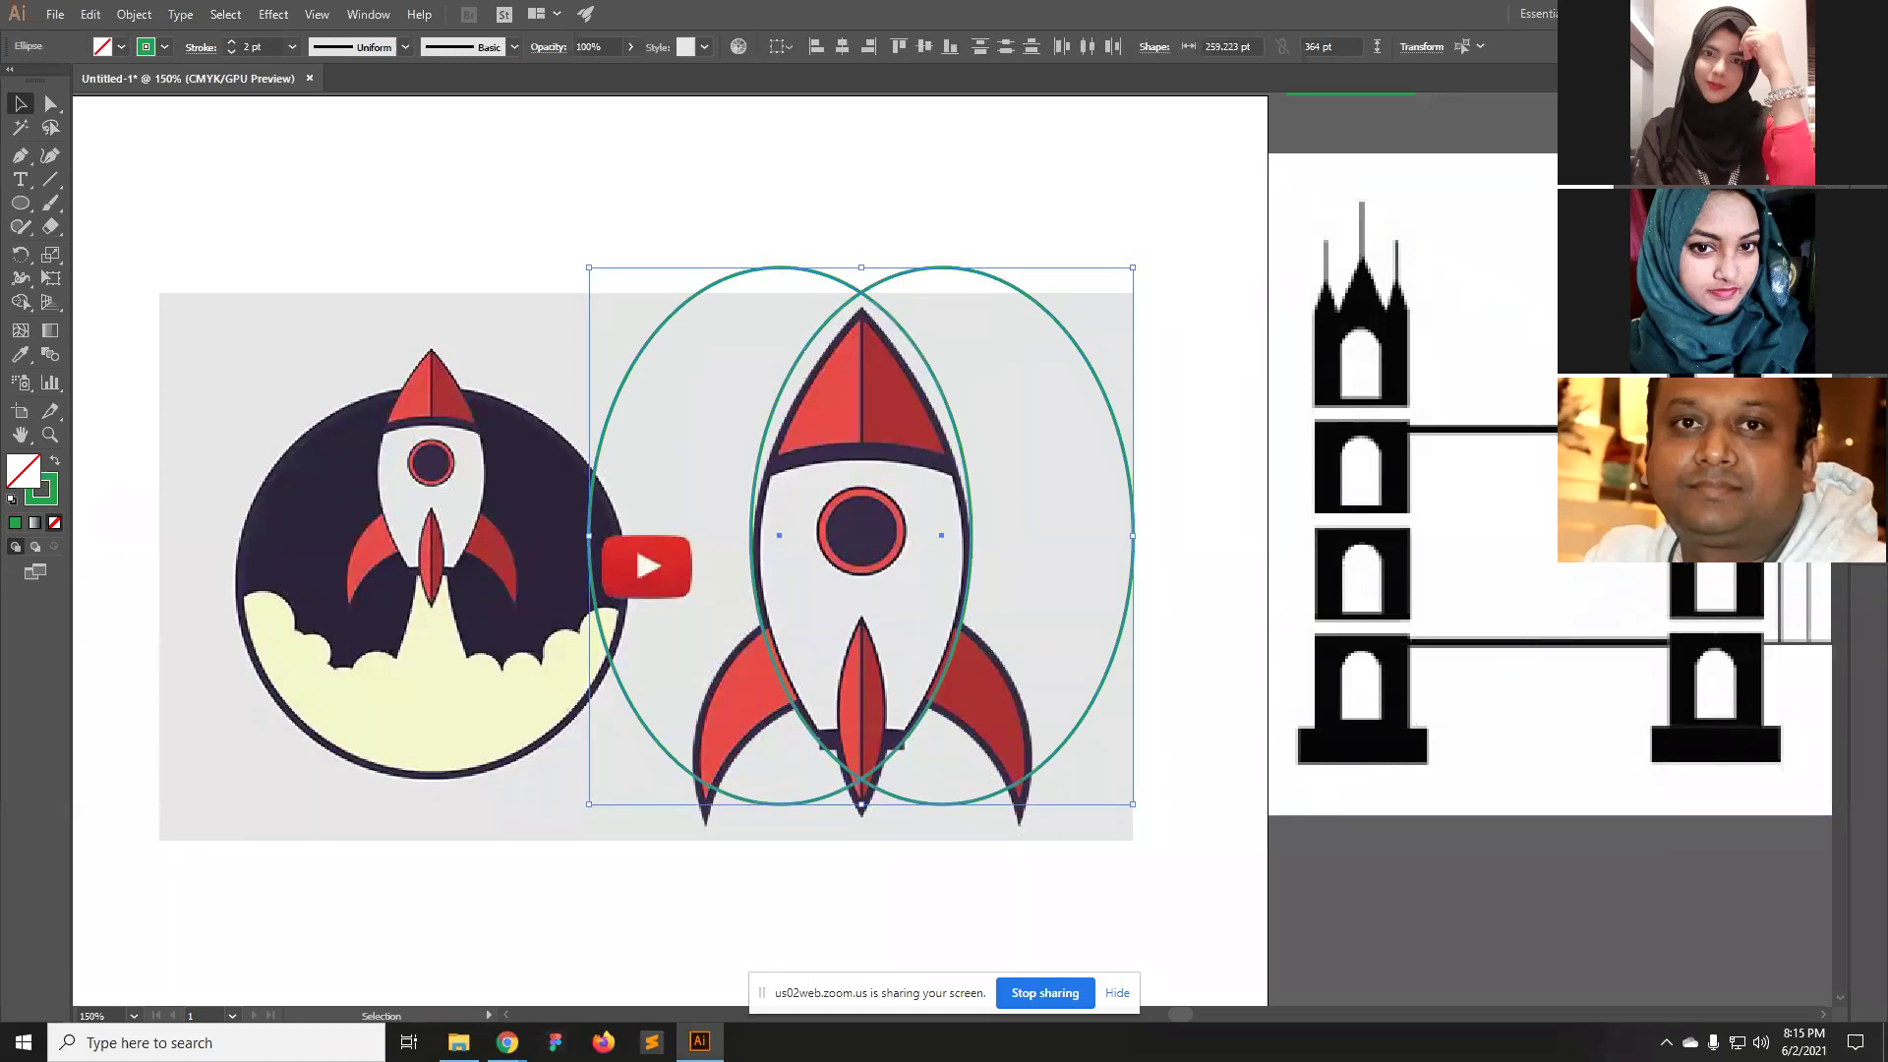
key(ctrl+shift+a)
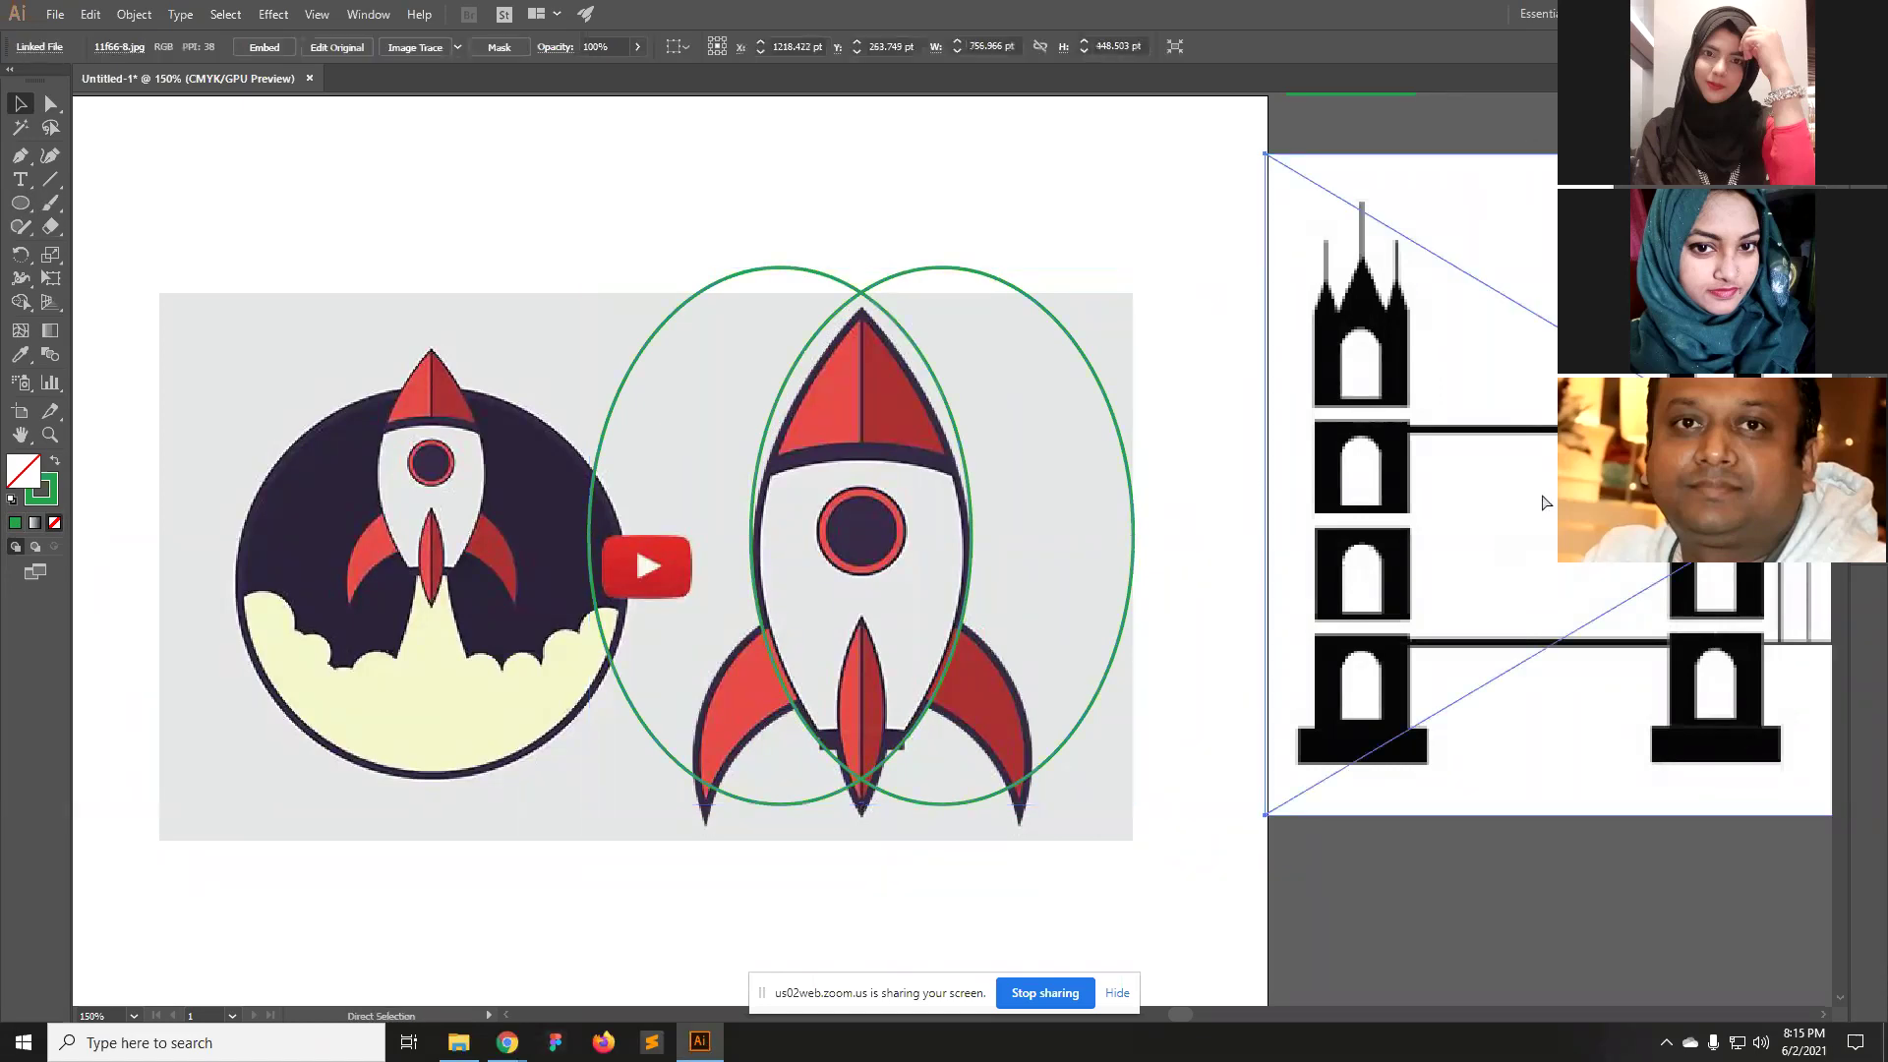
drag(691, 200, 1076, 385)
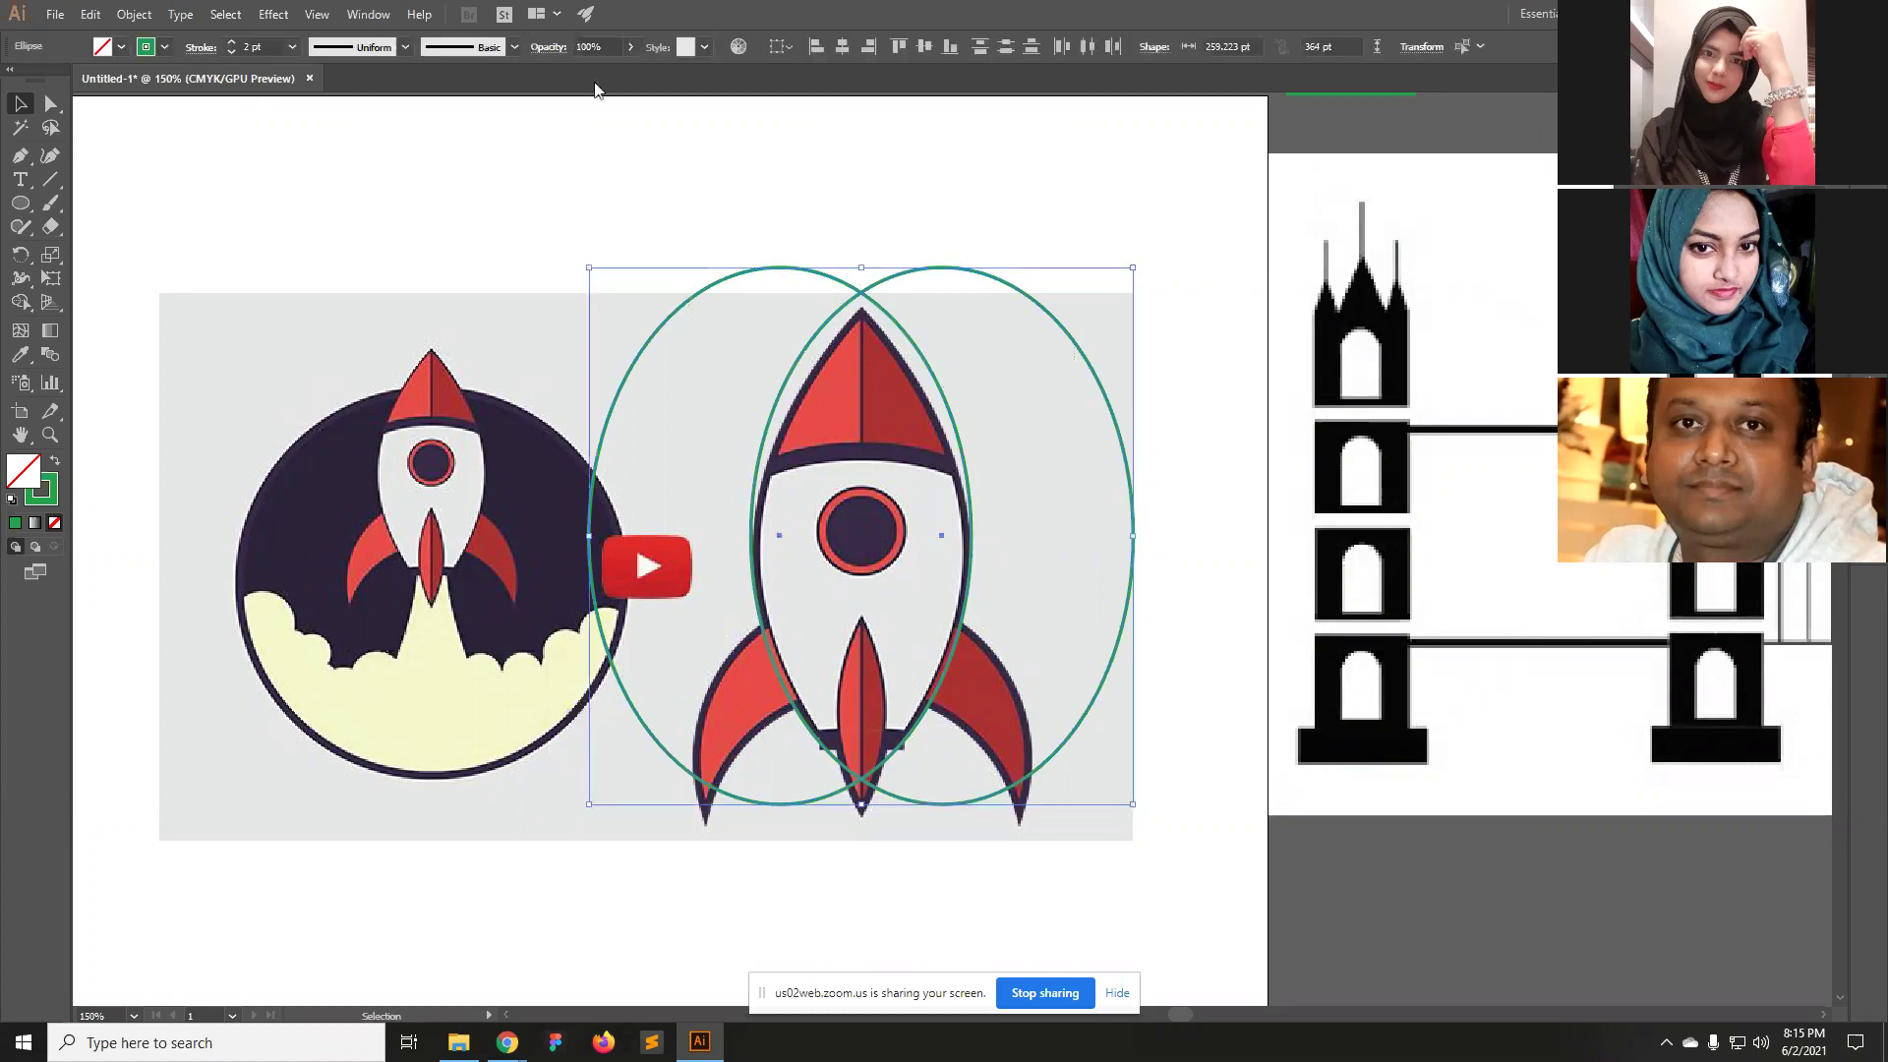
click(366, 14)
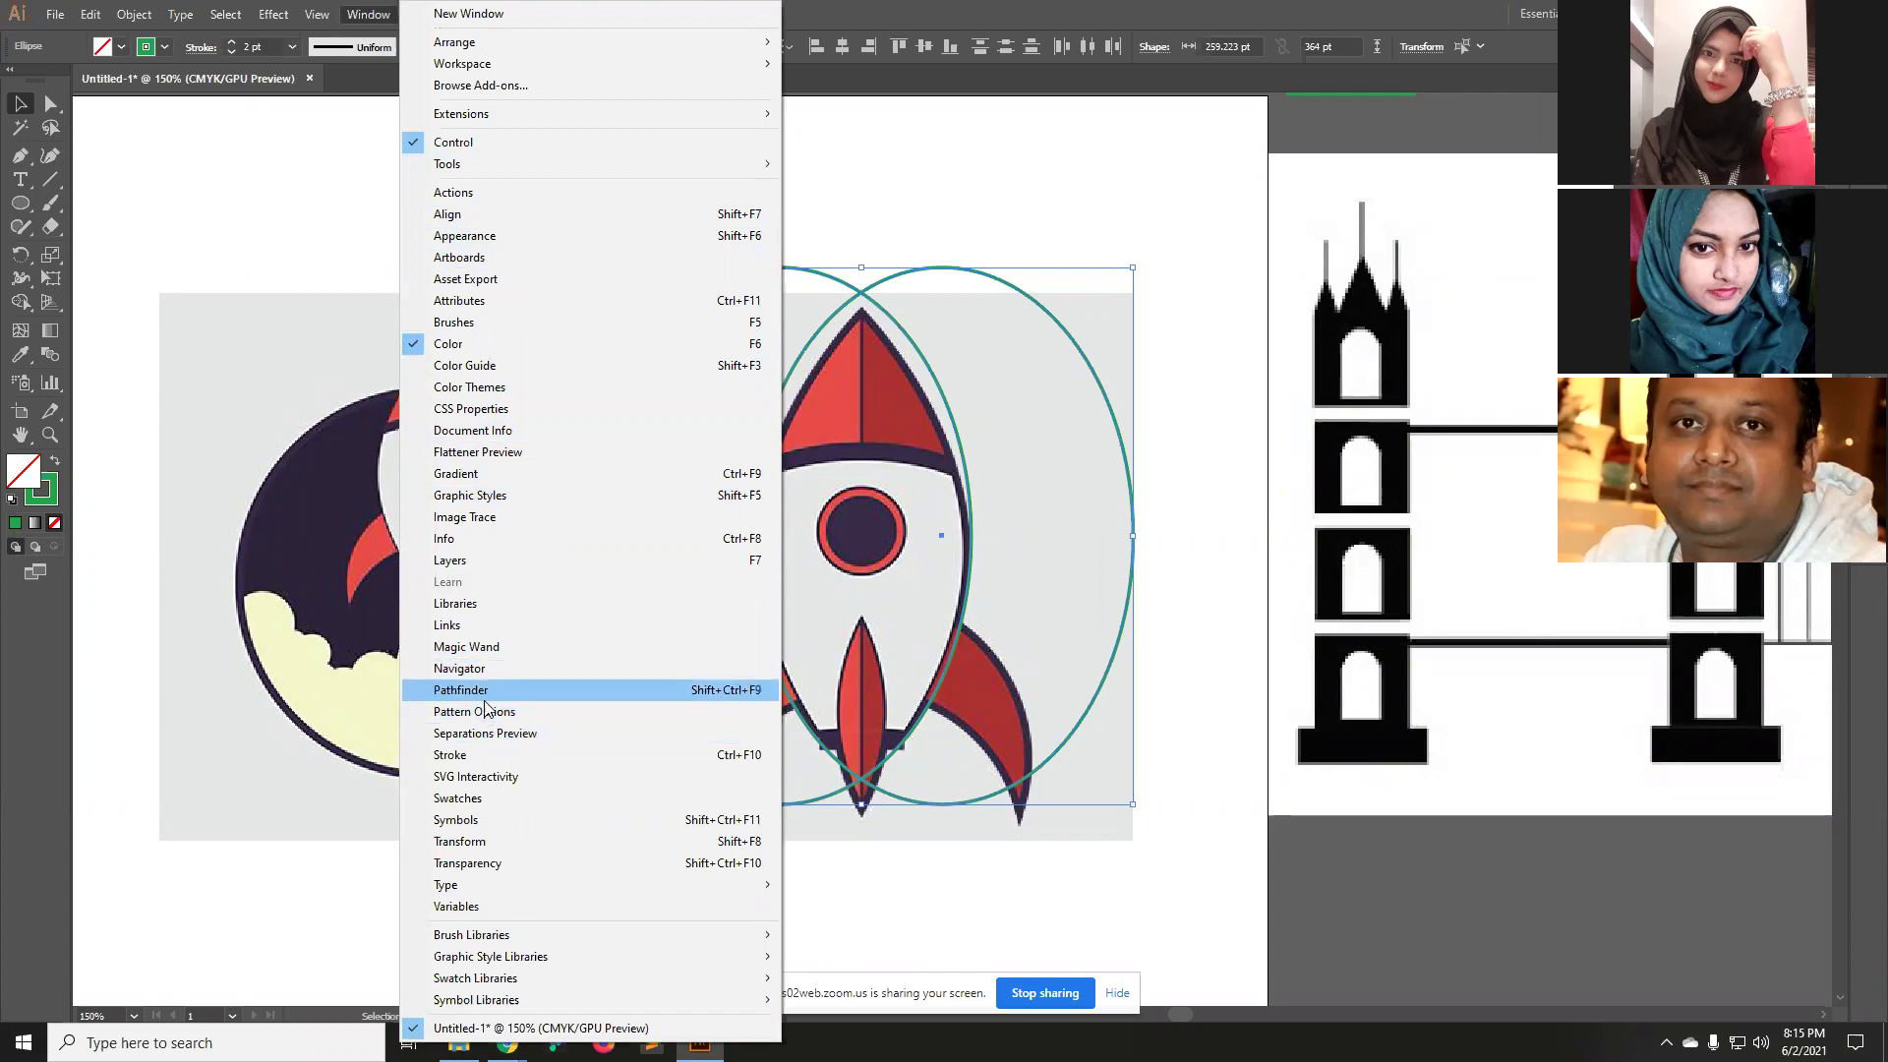
click(487, 841)
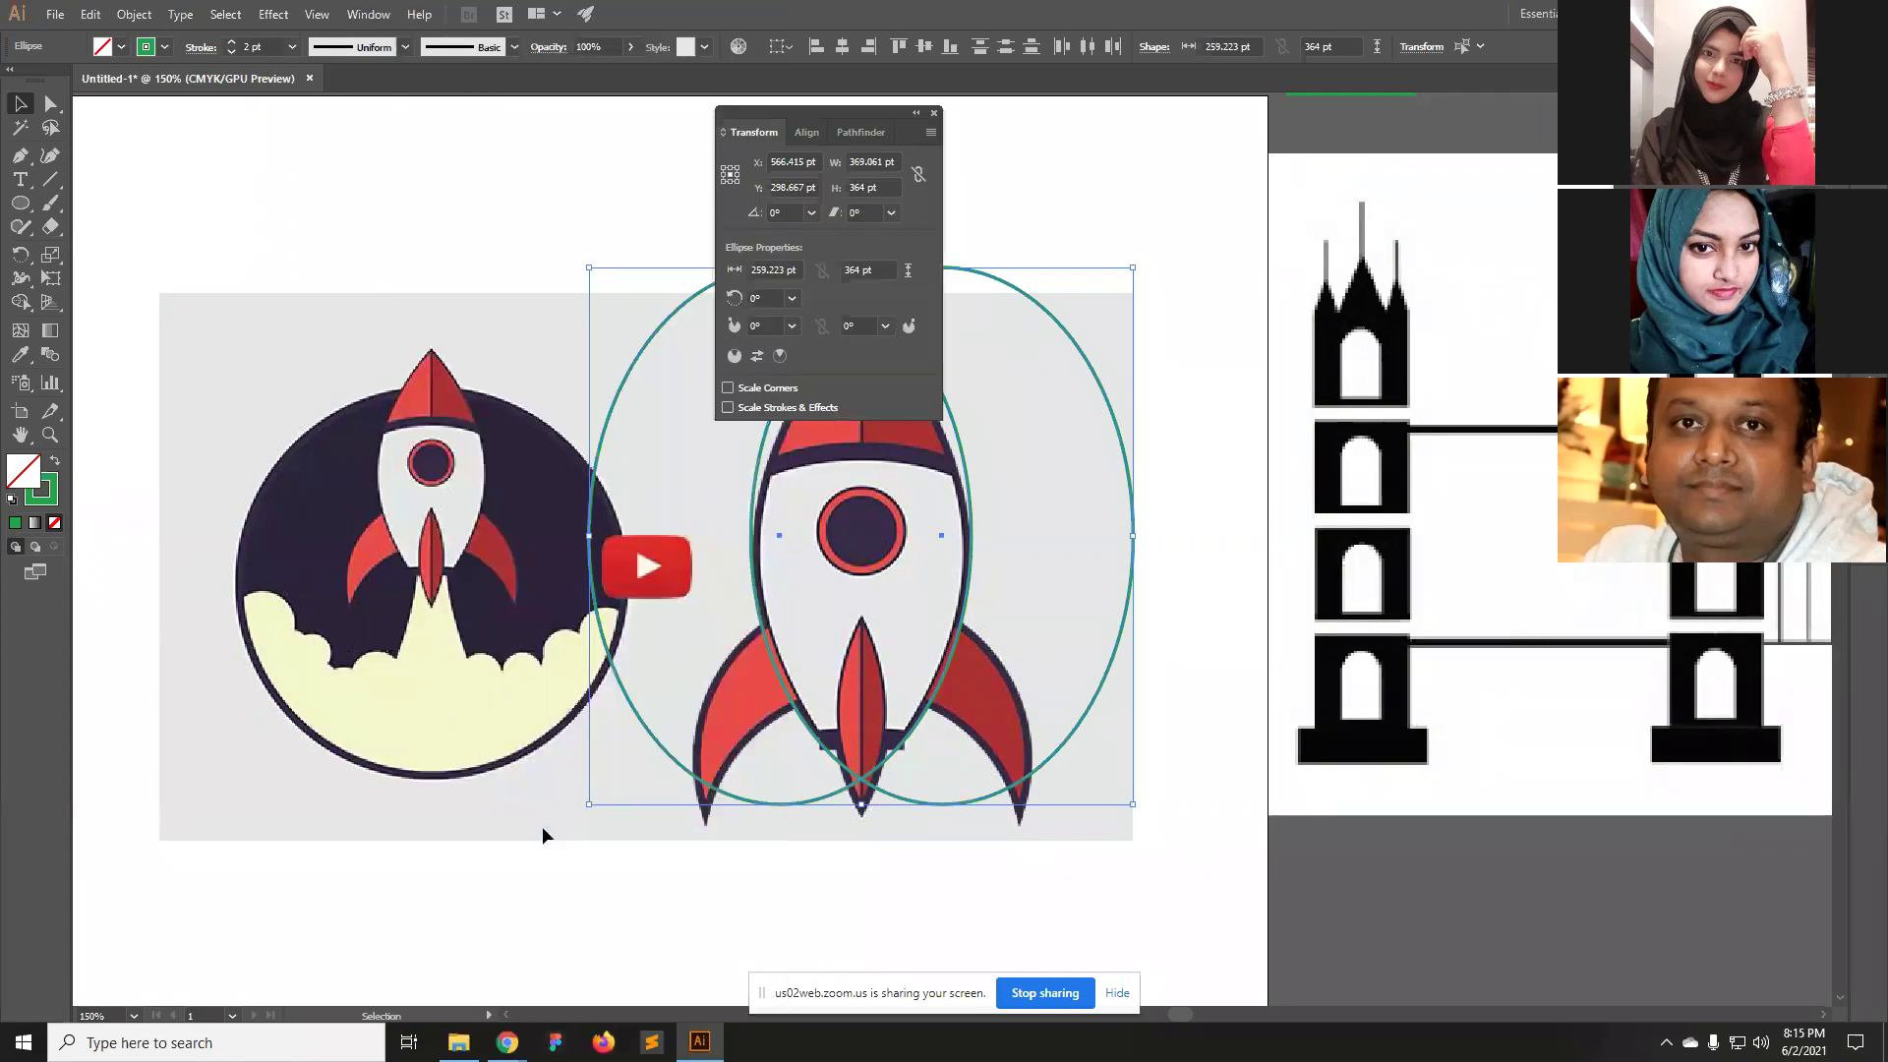
click(934, 113)
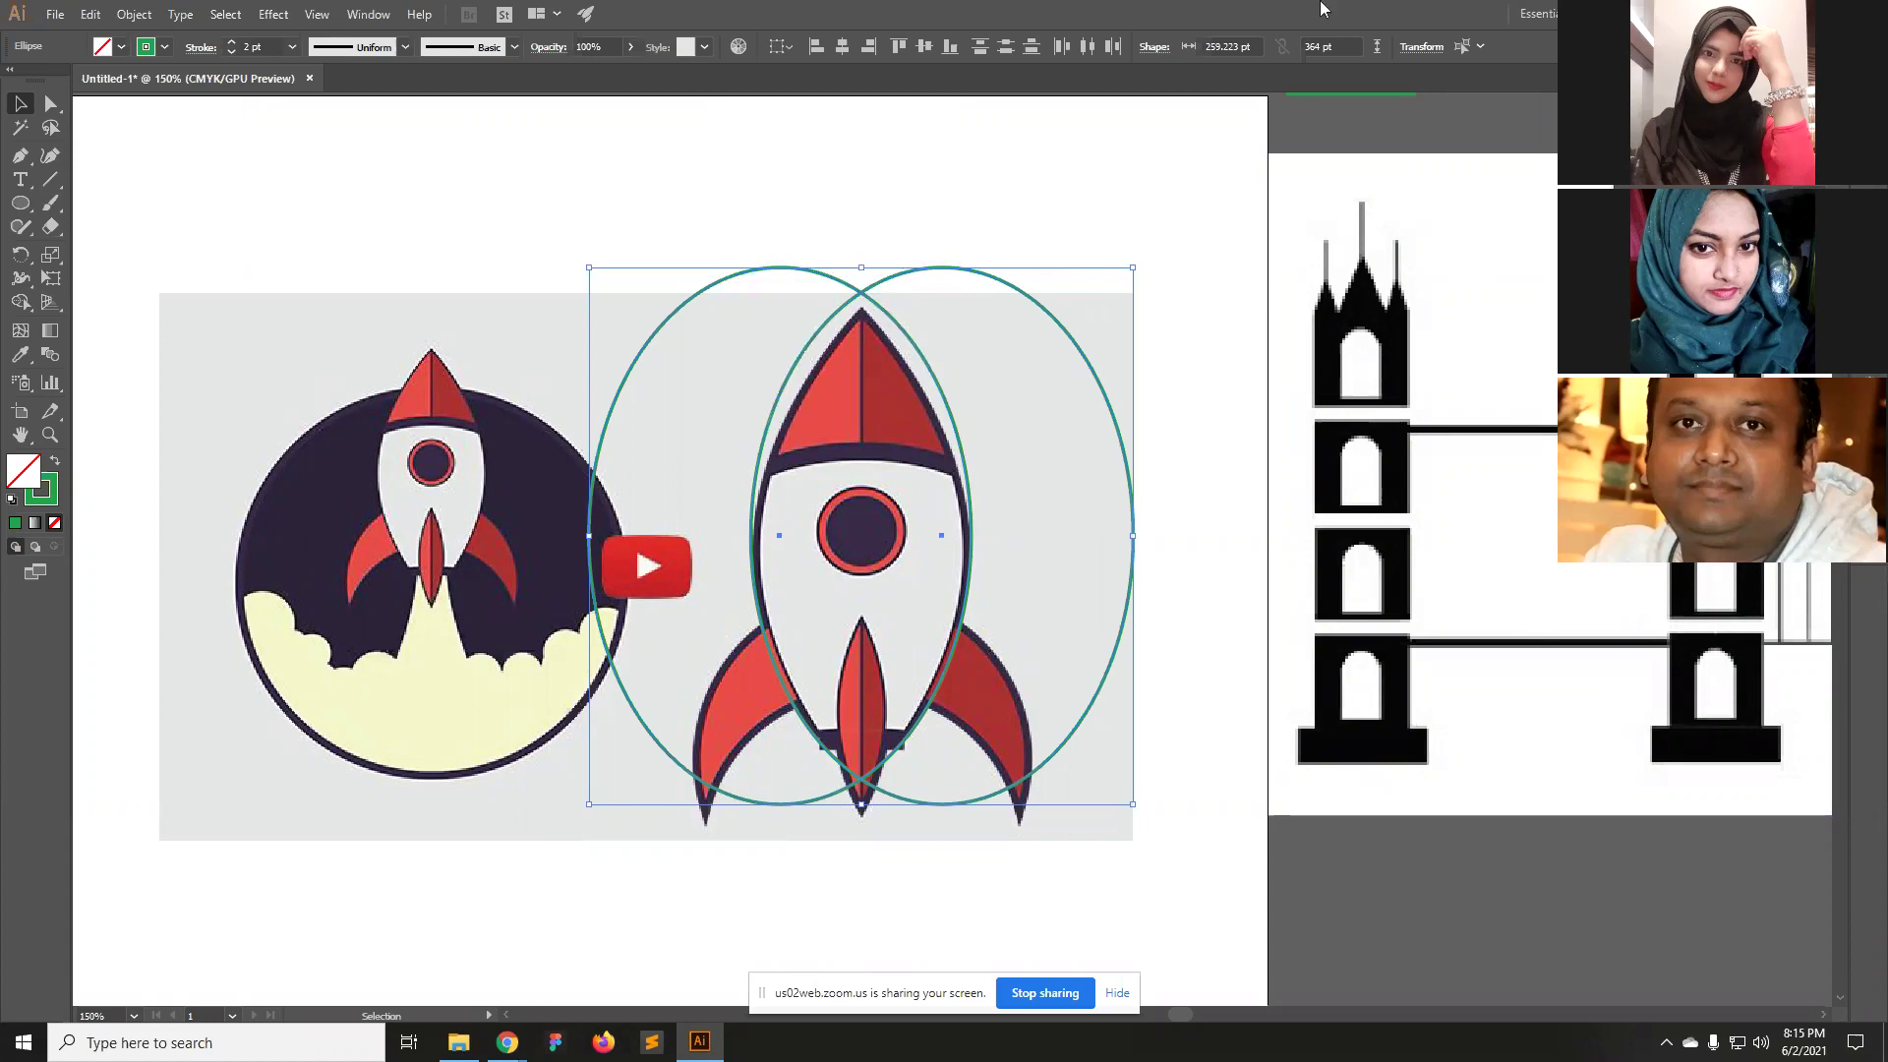
Show the Pathfinder panel, dock it with the collapsed panels, expand it, and clear the selection.
click(384, 16)
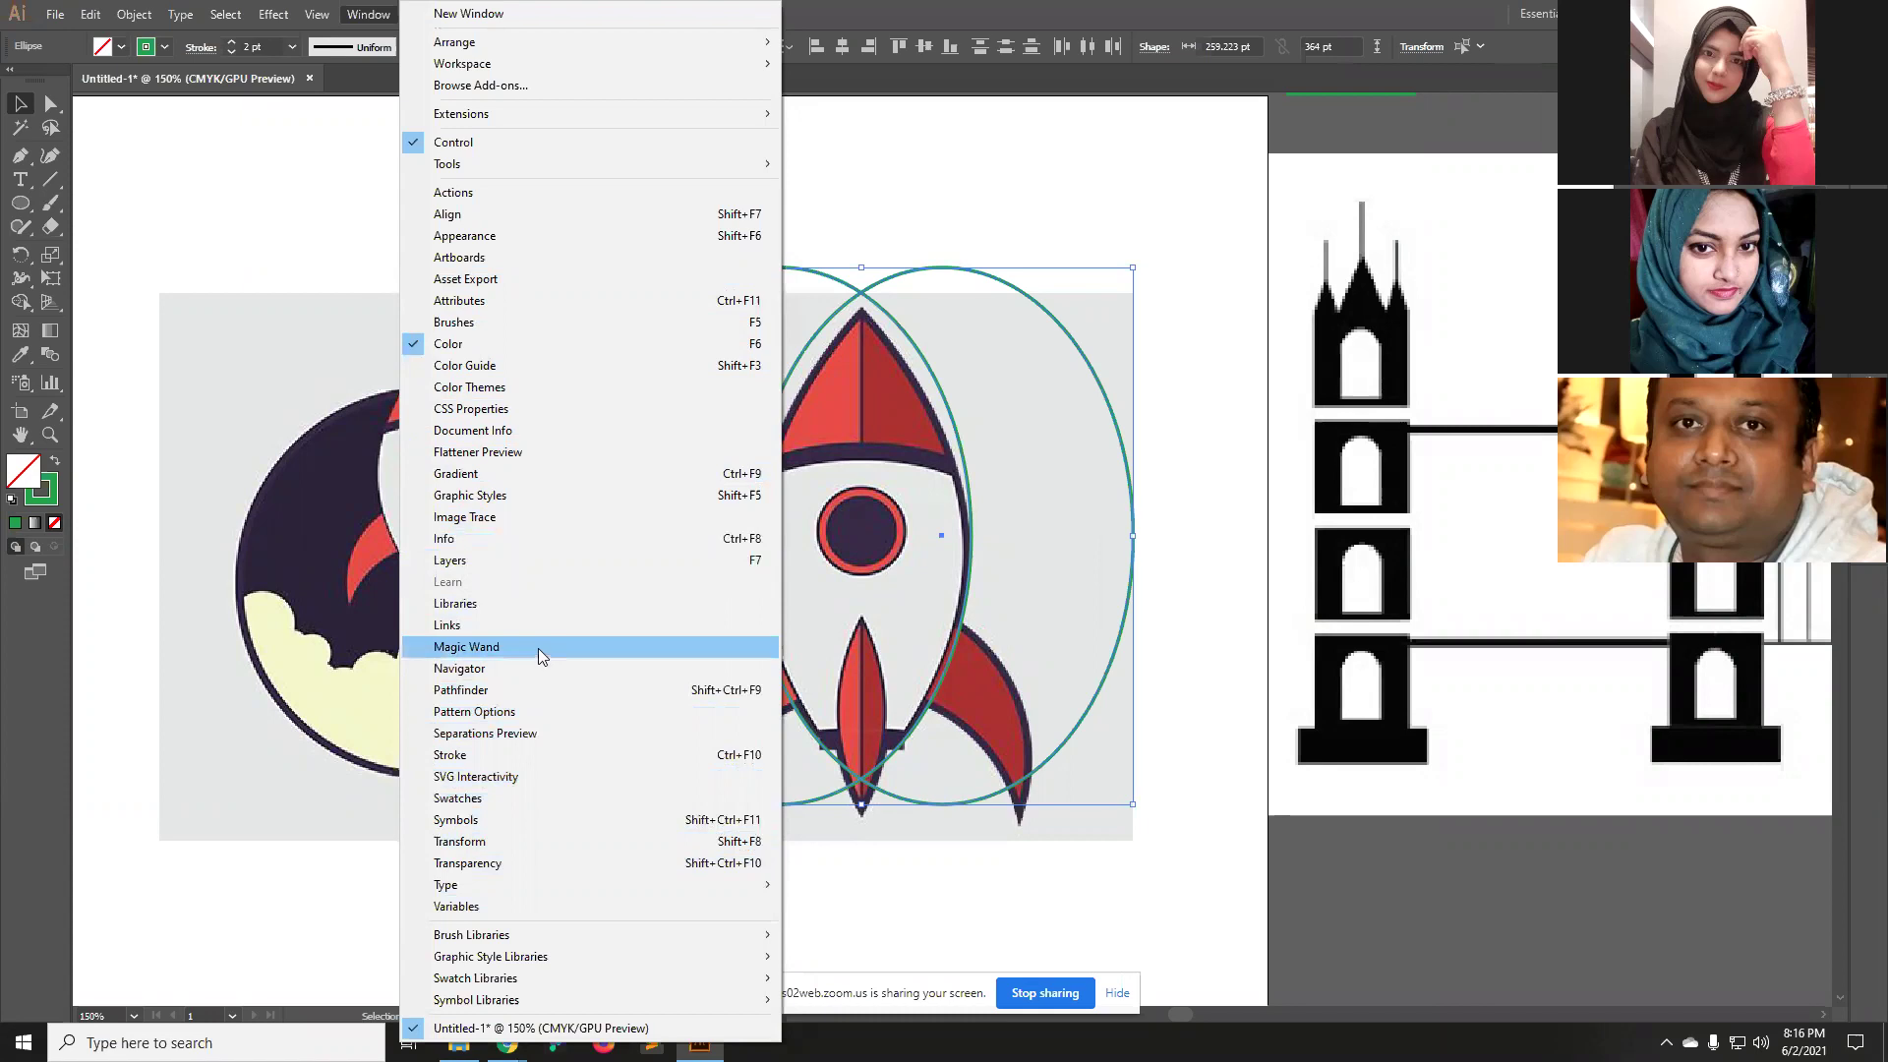
click(522, 691)
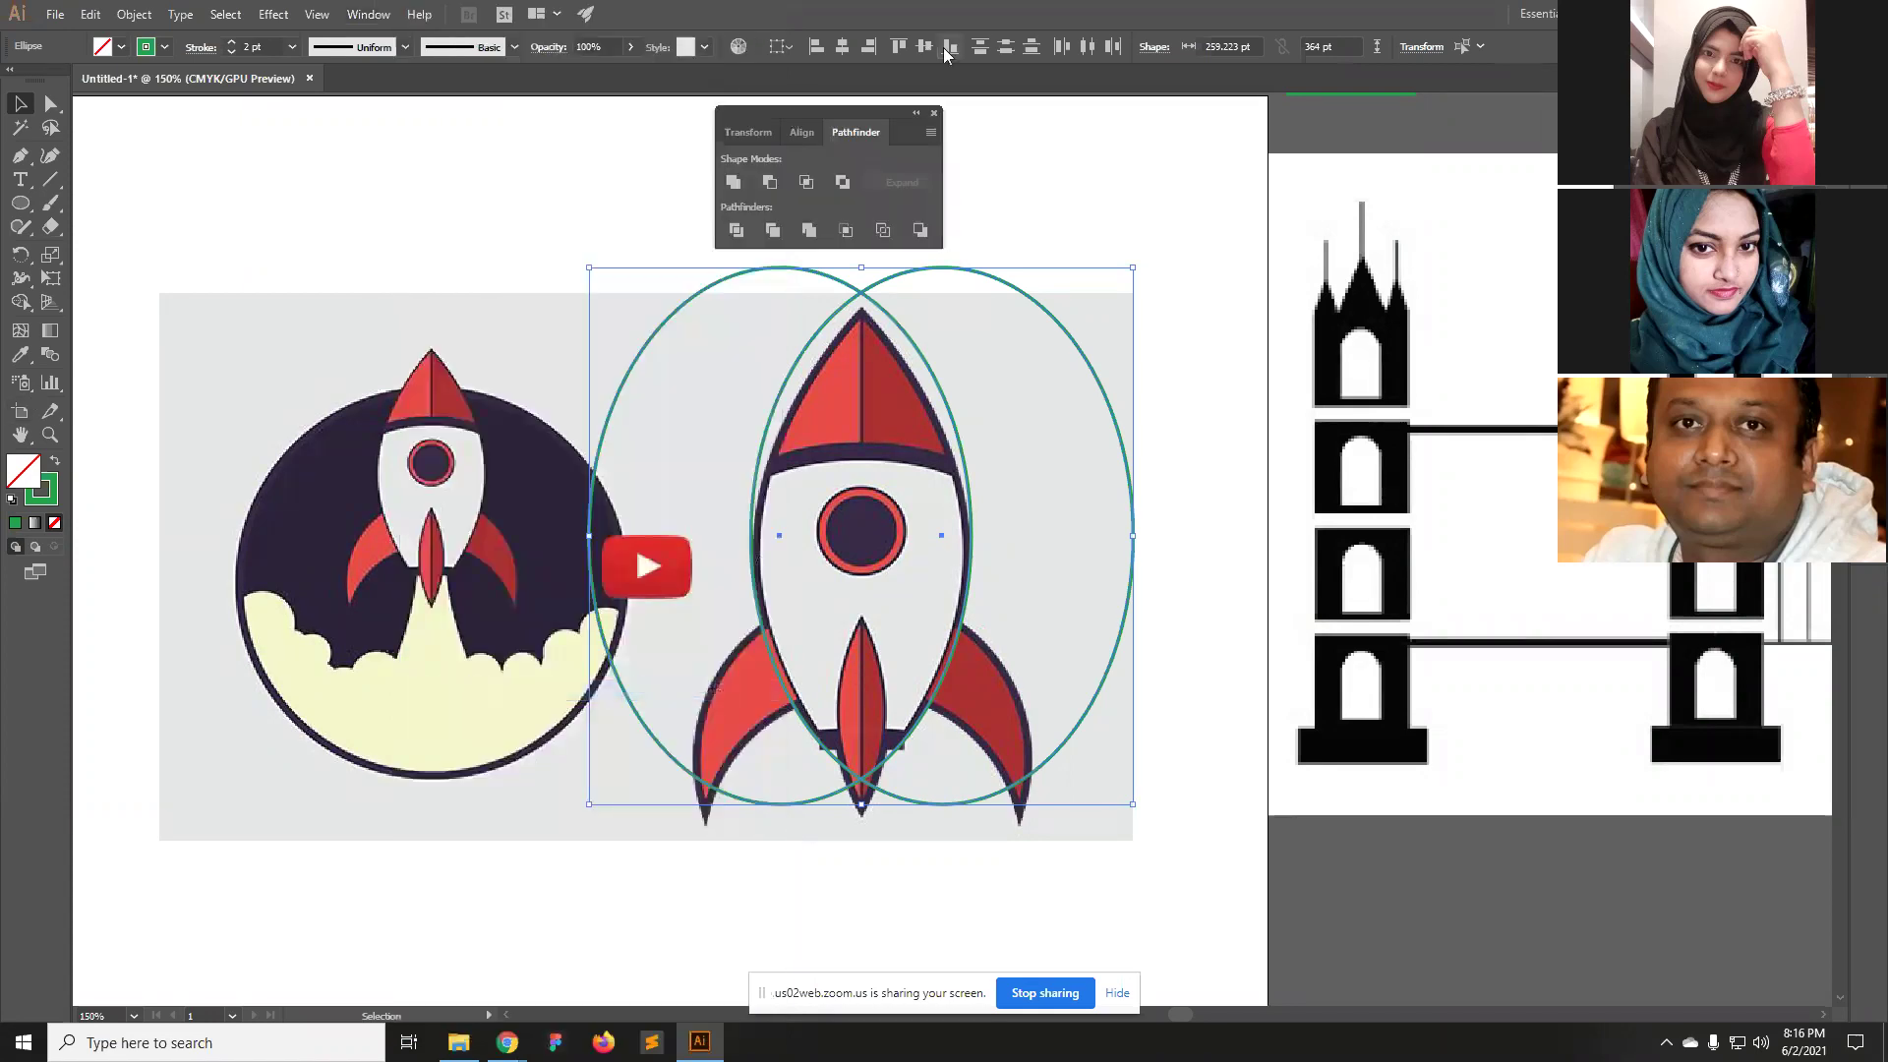
drag(865, 118, 1870, 600)
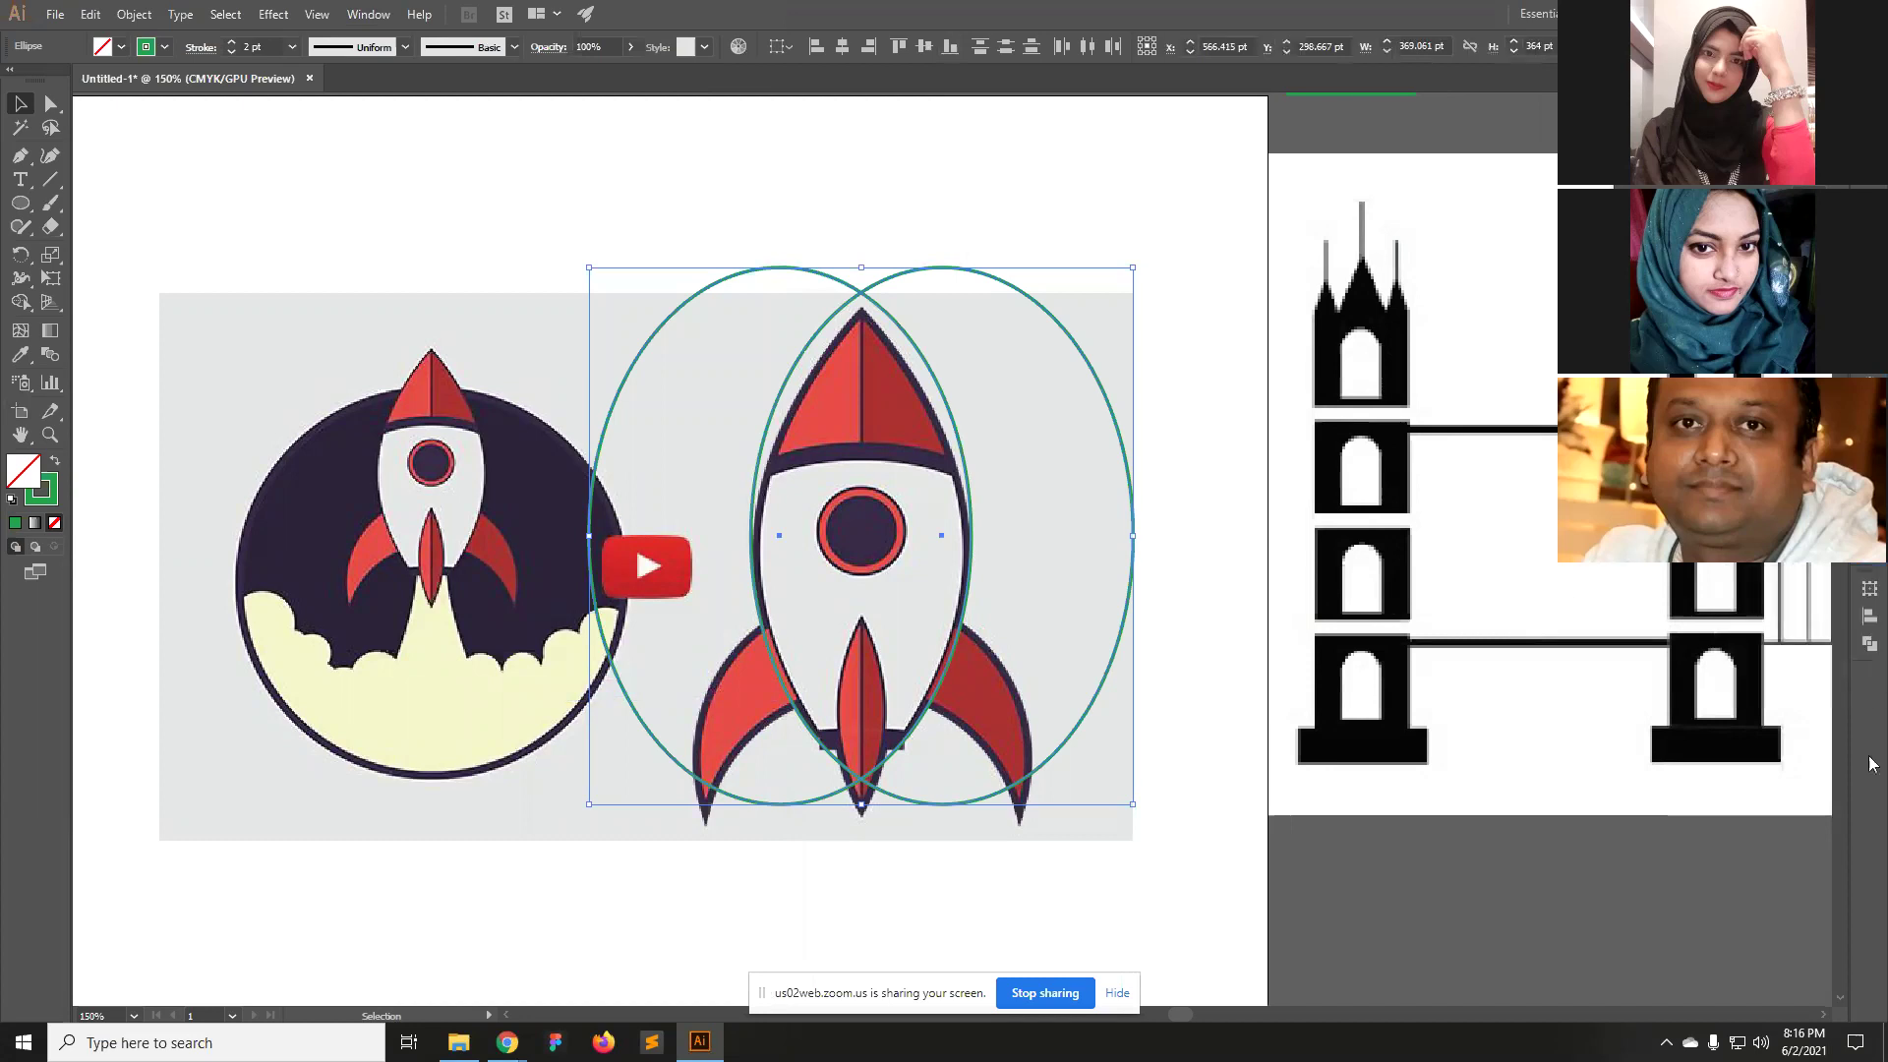
click(1871, 646)
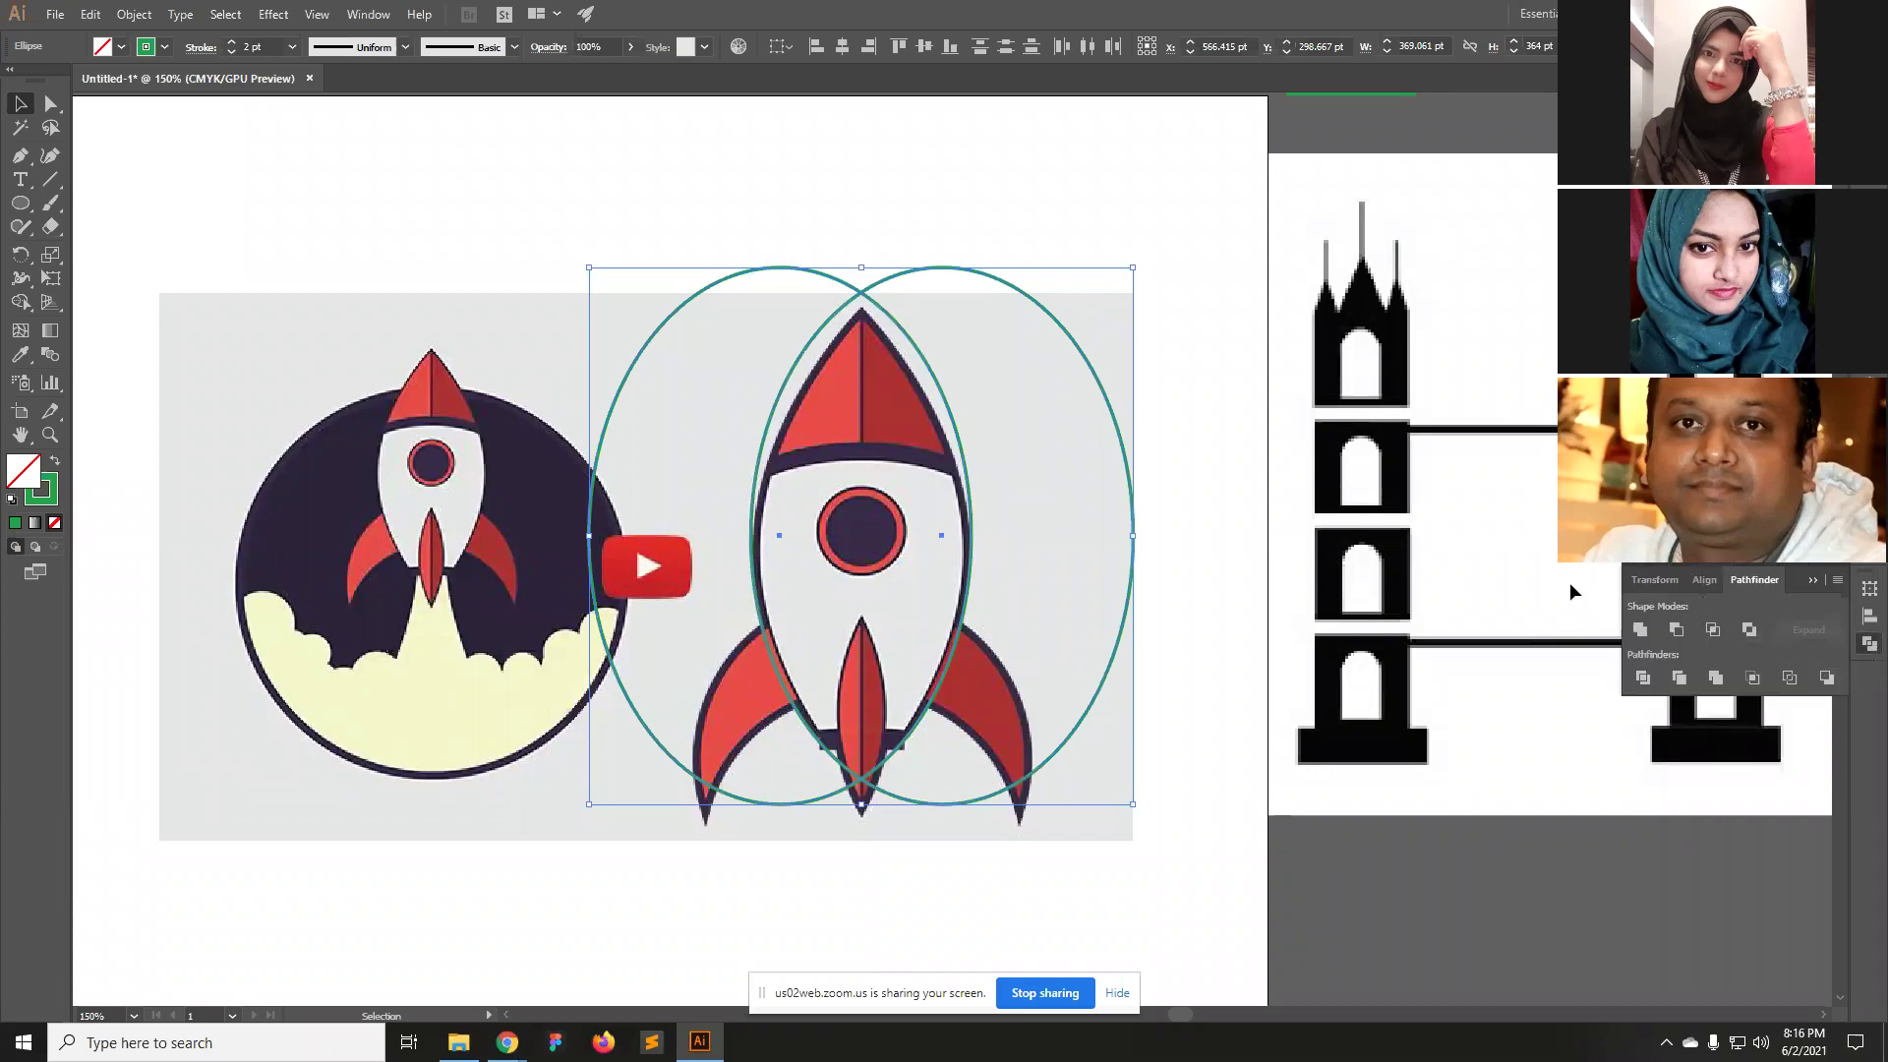
click(1155, 187)
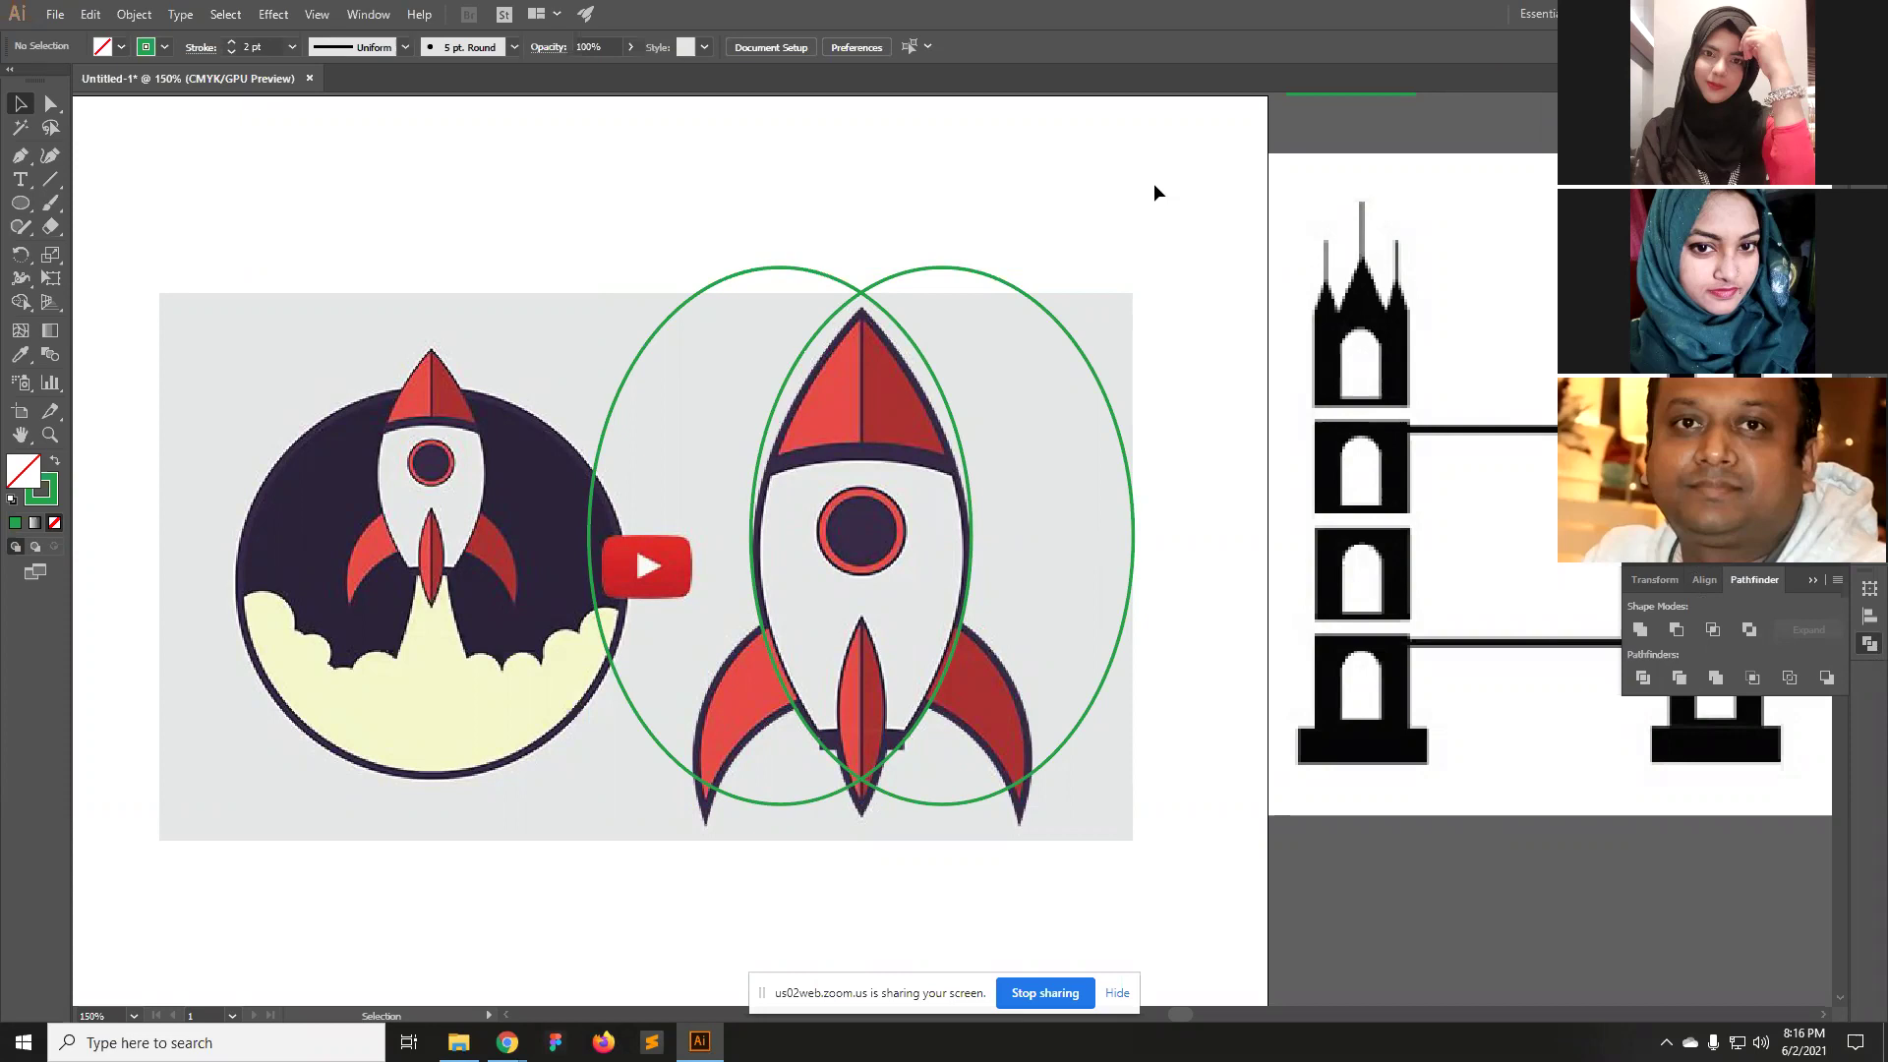
Select the two overlapping green ellipses and move them horizontally to the right of the large rocket's centre.
drag(795, 216, 979, 289)
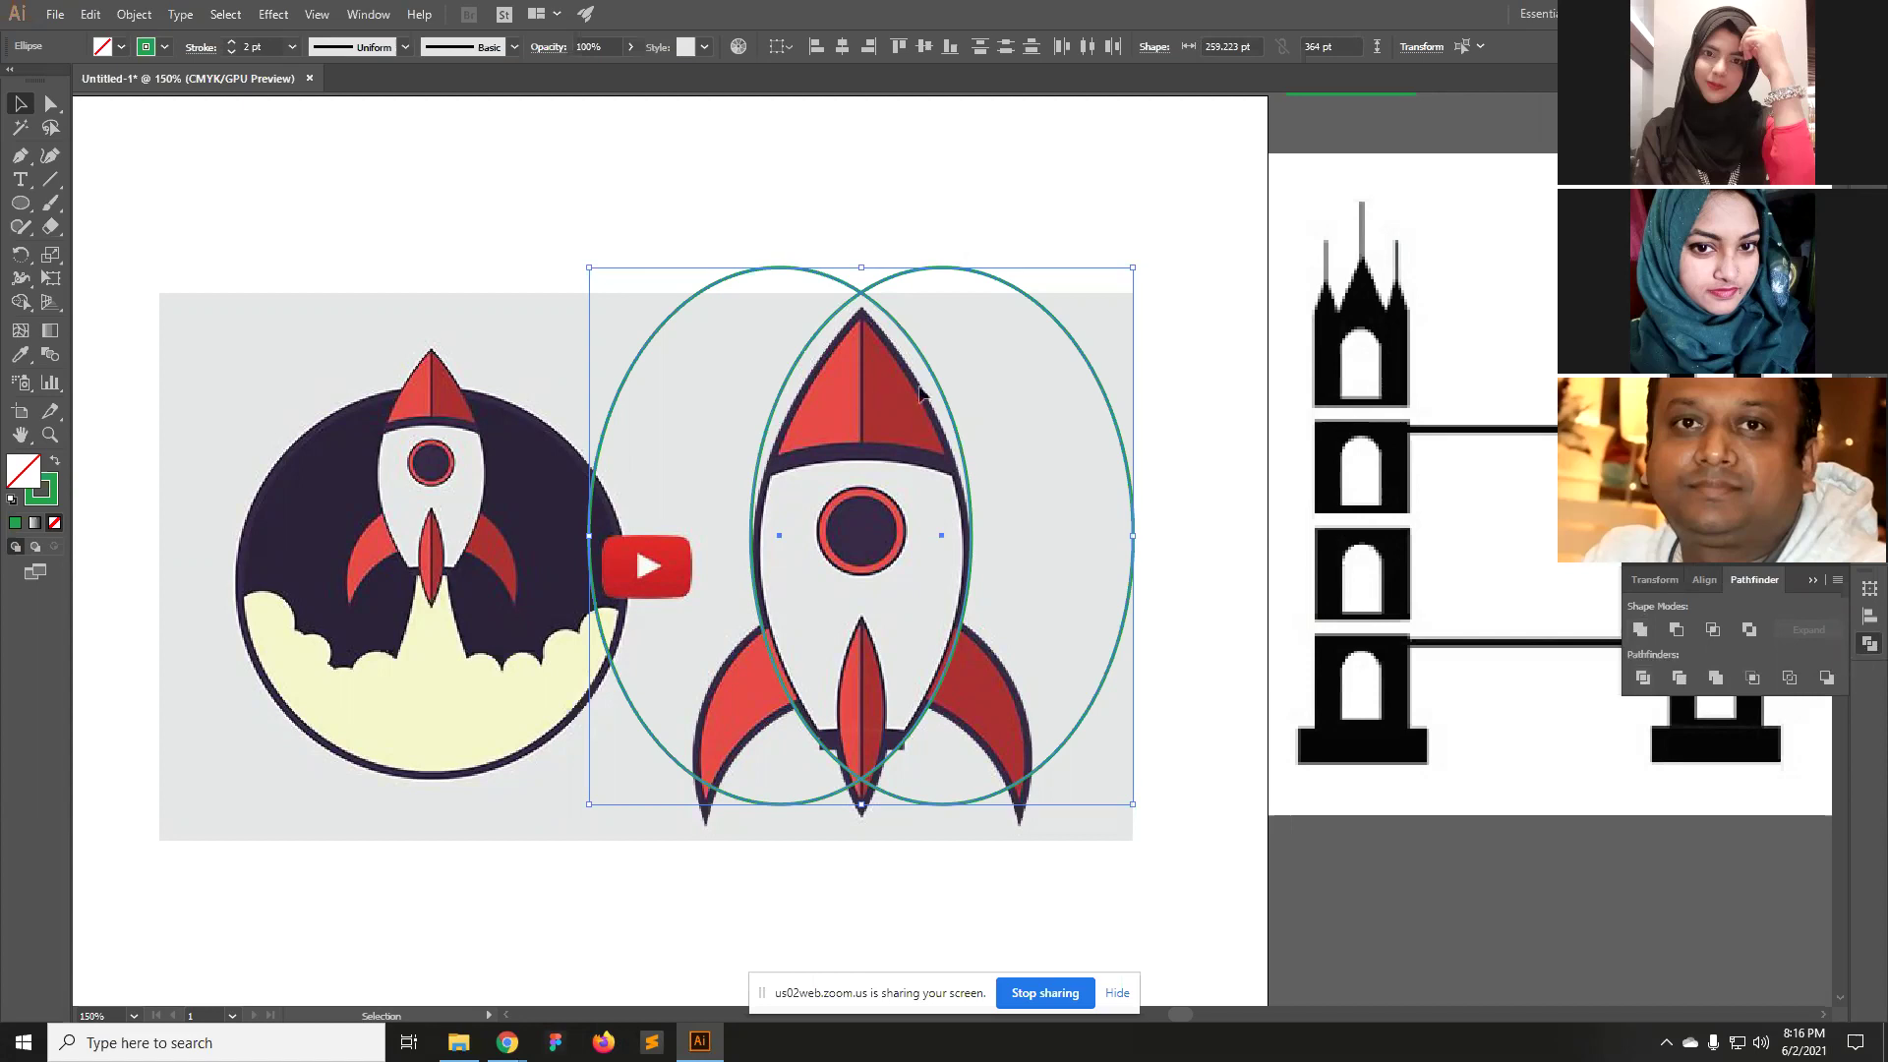
scroll(962, 666, down, 5)
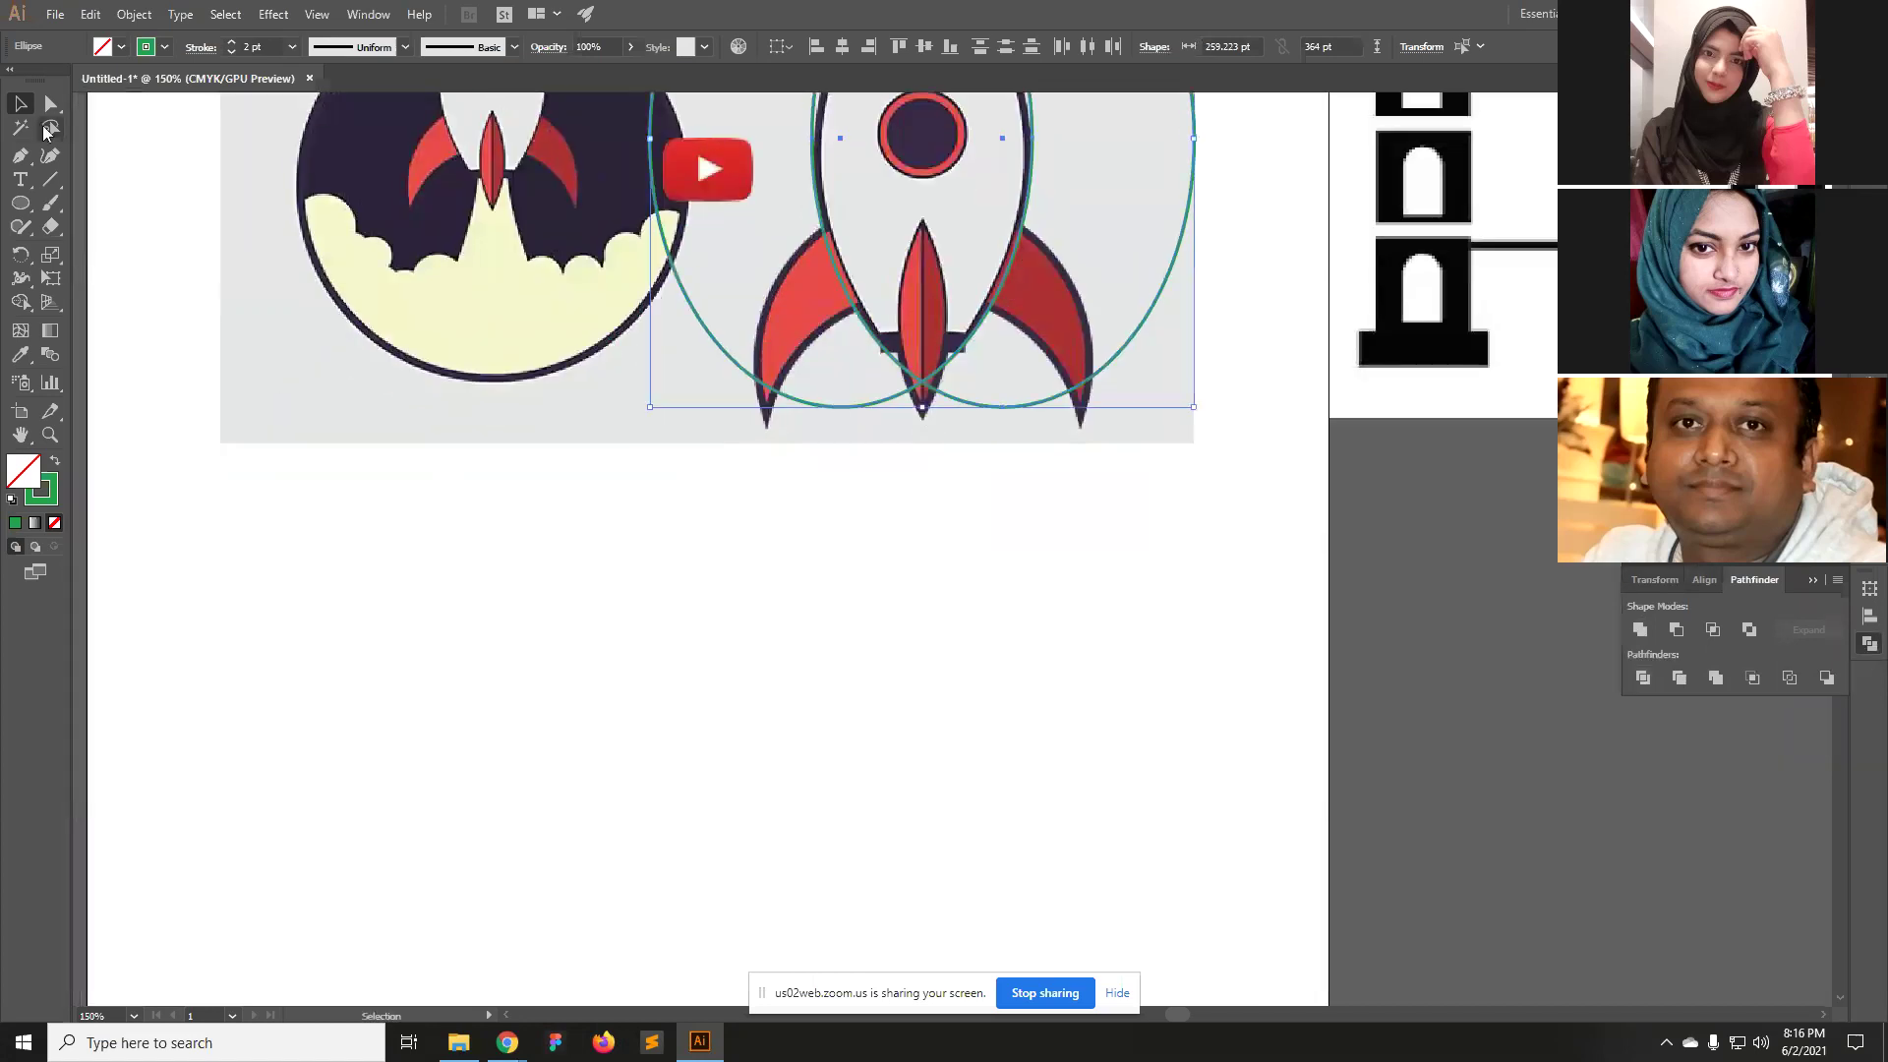
click(20, 202)
key(space)
drag(497, 292, 1002, 547)
ctrl+click(1342, 378)
key(v)
drag(1331, 357, 1527, 354)
scroll(961, 590, left, 5)
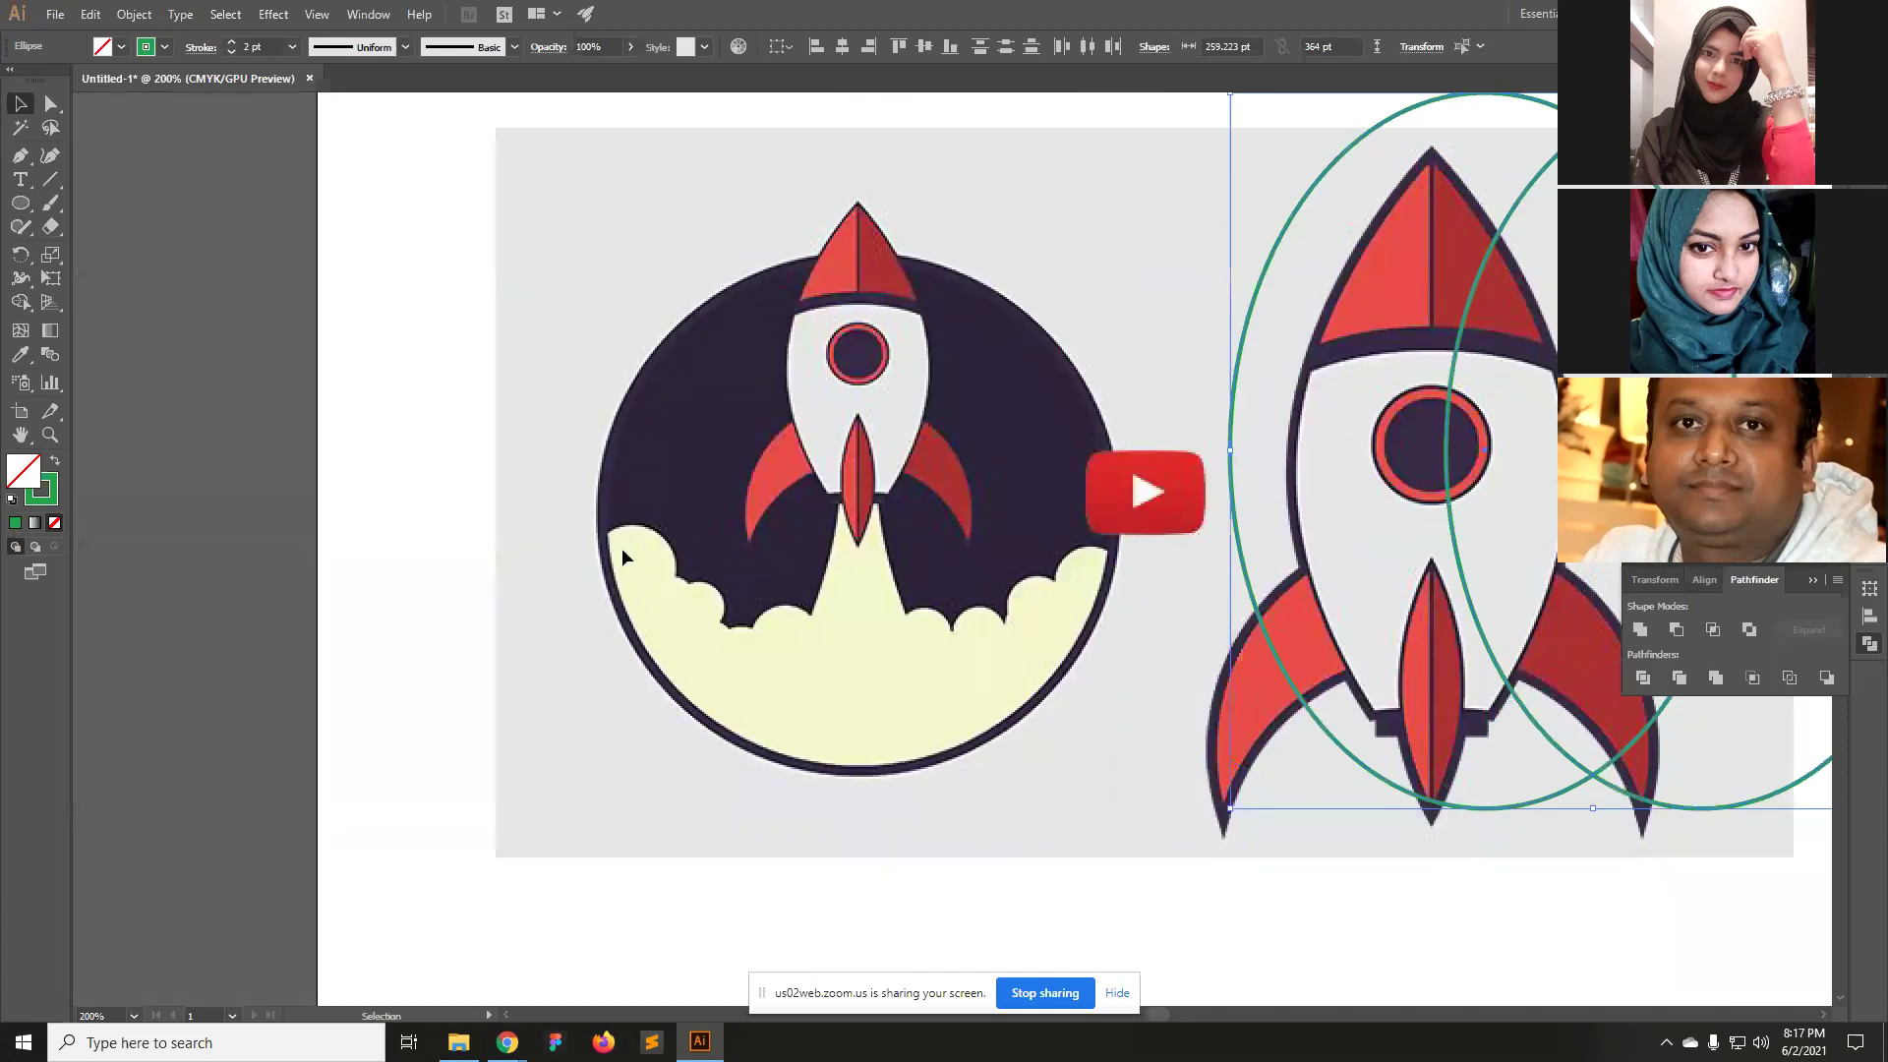
Trace the puffy upper edge of the cream smoke cloud with a chain of overlapping circles of varying sizes.
key(l)
mouse_move(597, 531)
mouse_down()
mouse_move(657, 602)
mouse_move(692, 608)
mouse_move(678, 636)
mouse_move(732, 647)
mouse_up()
drag(743, 617, 803, 672)
drag(901, 611, 935, 664)
drag(801, 589, 924, 706)
drag(972, 619, 1077, 629)
drag(1082, 562, 1103, 619)
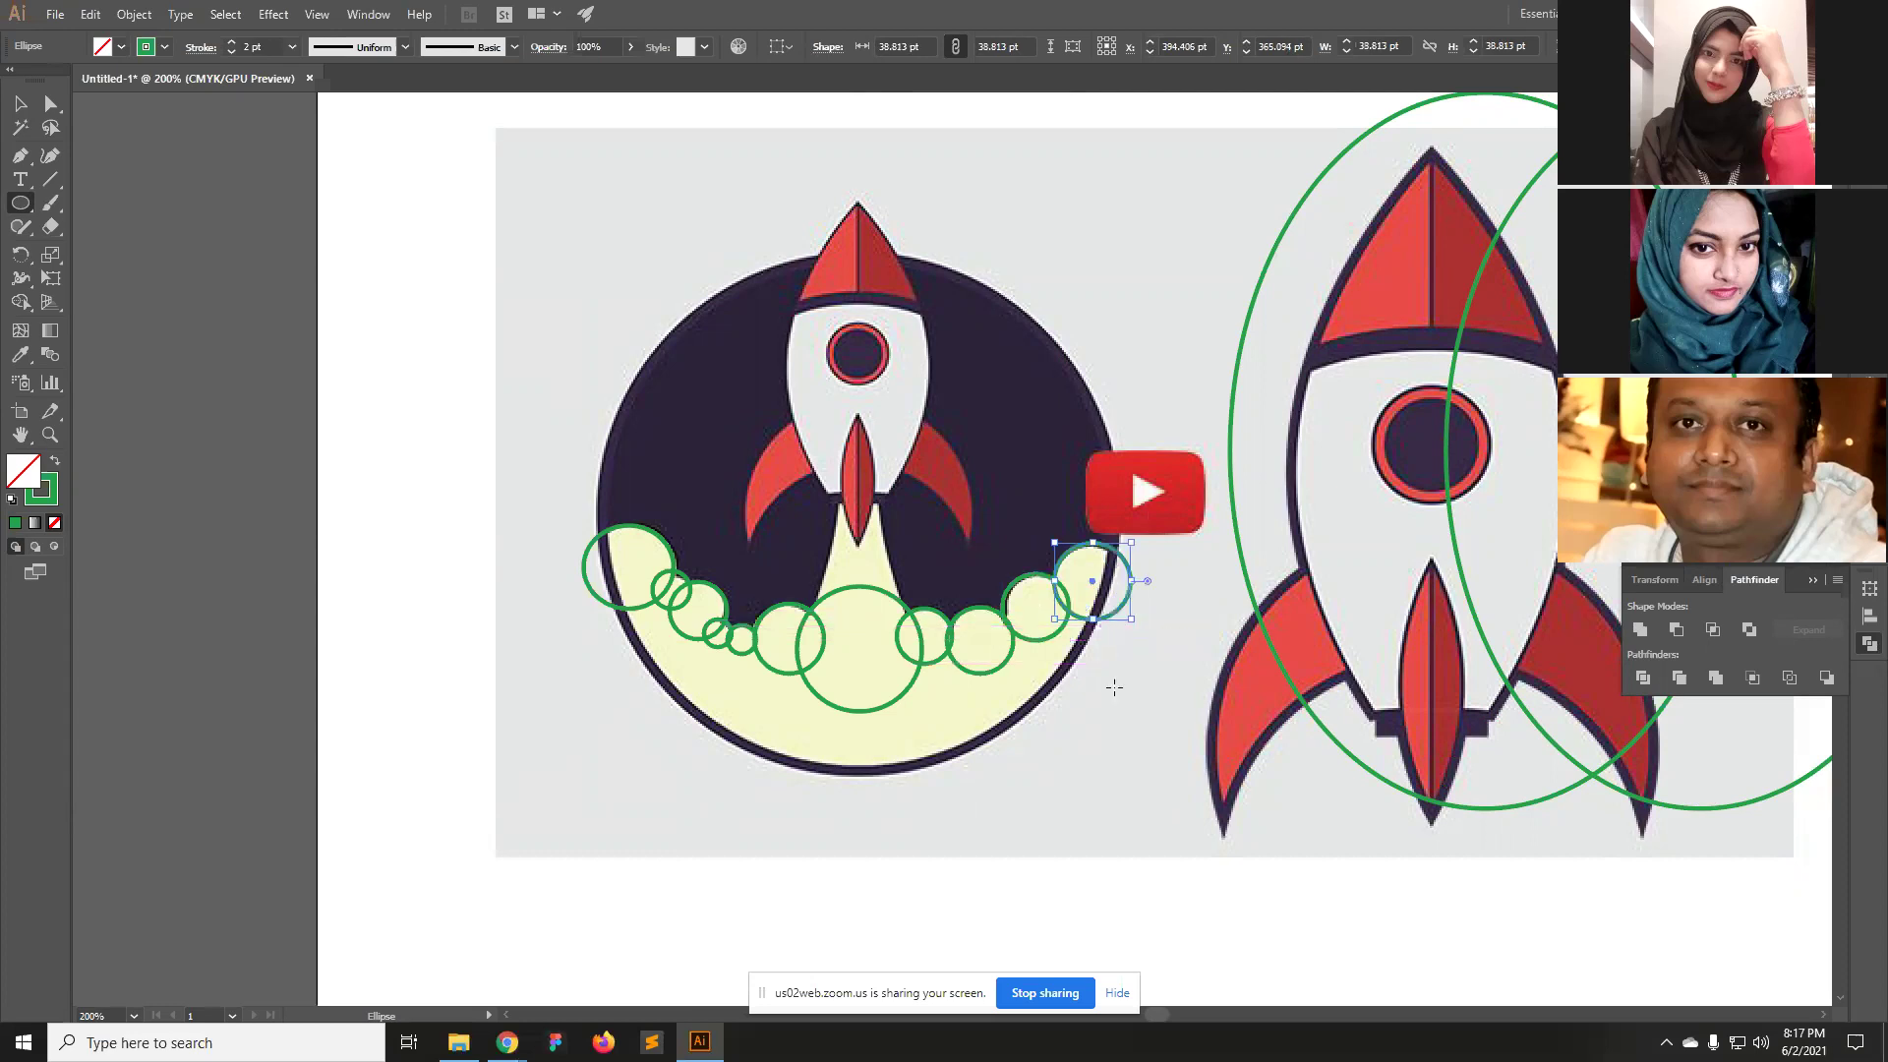
Select all the cloud circles and unite them into one shape with Pathfinder.
key(v)
drag(1129, 719, 663, 598)
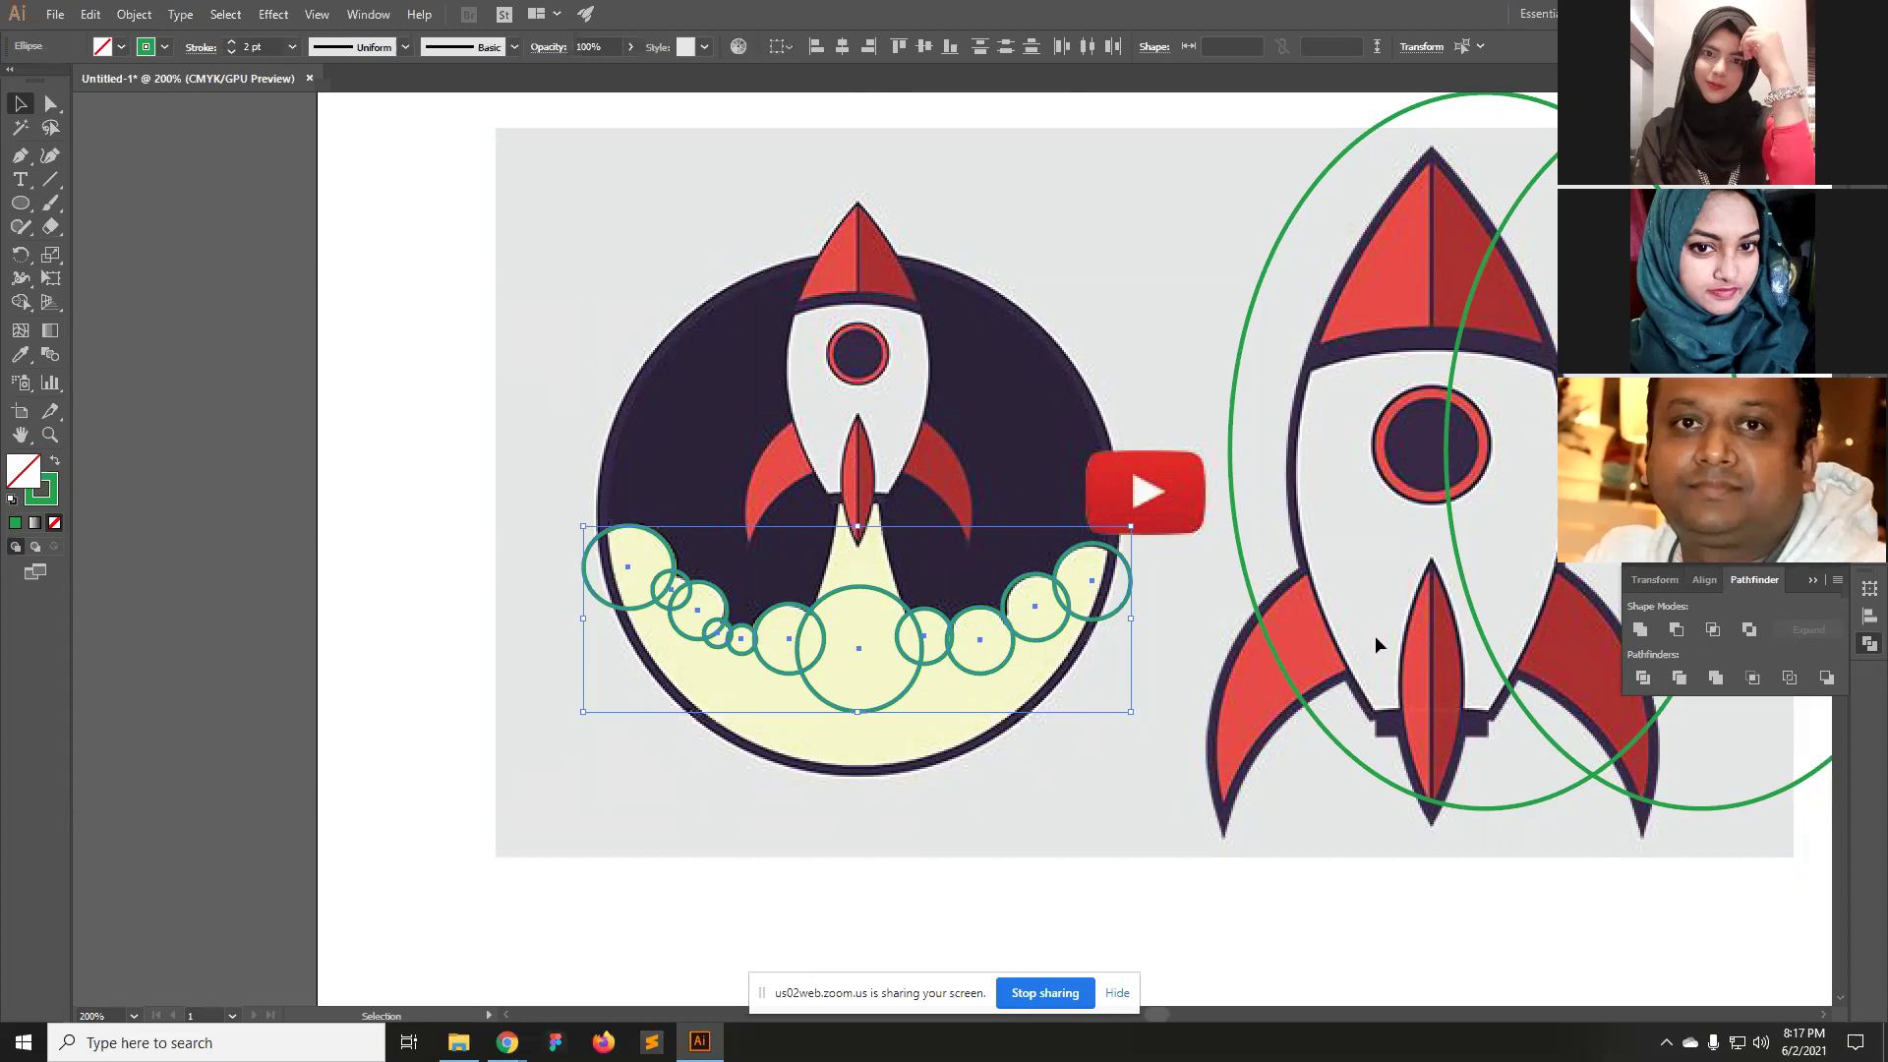
click(1640, 630)
click(982, 848)
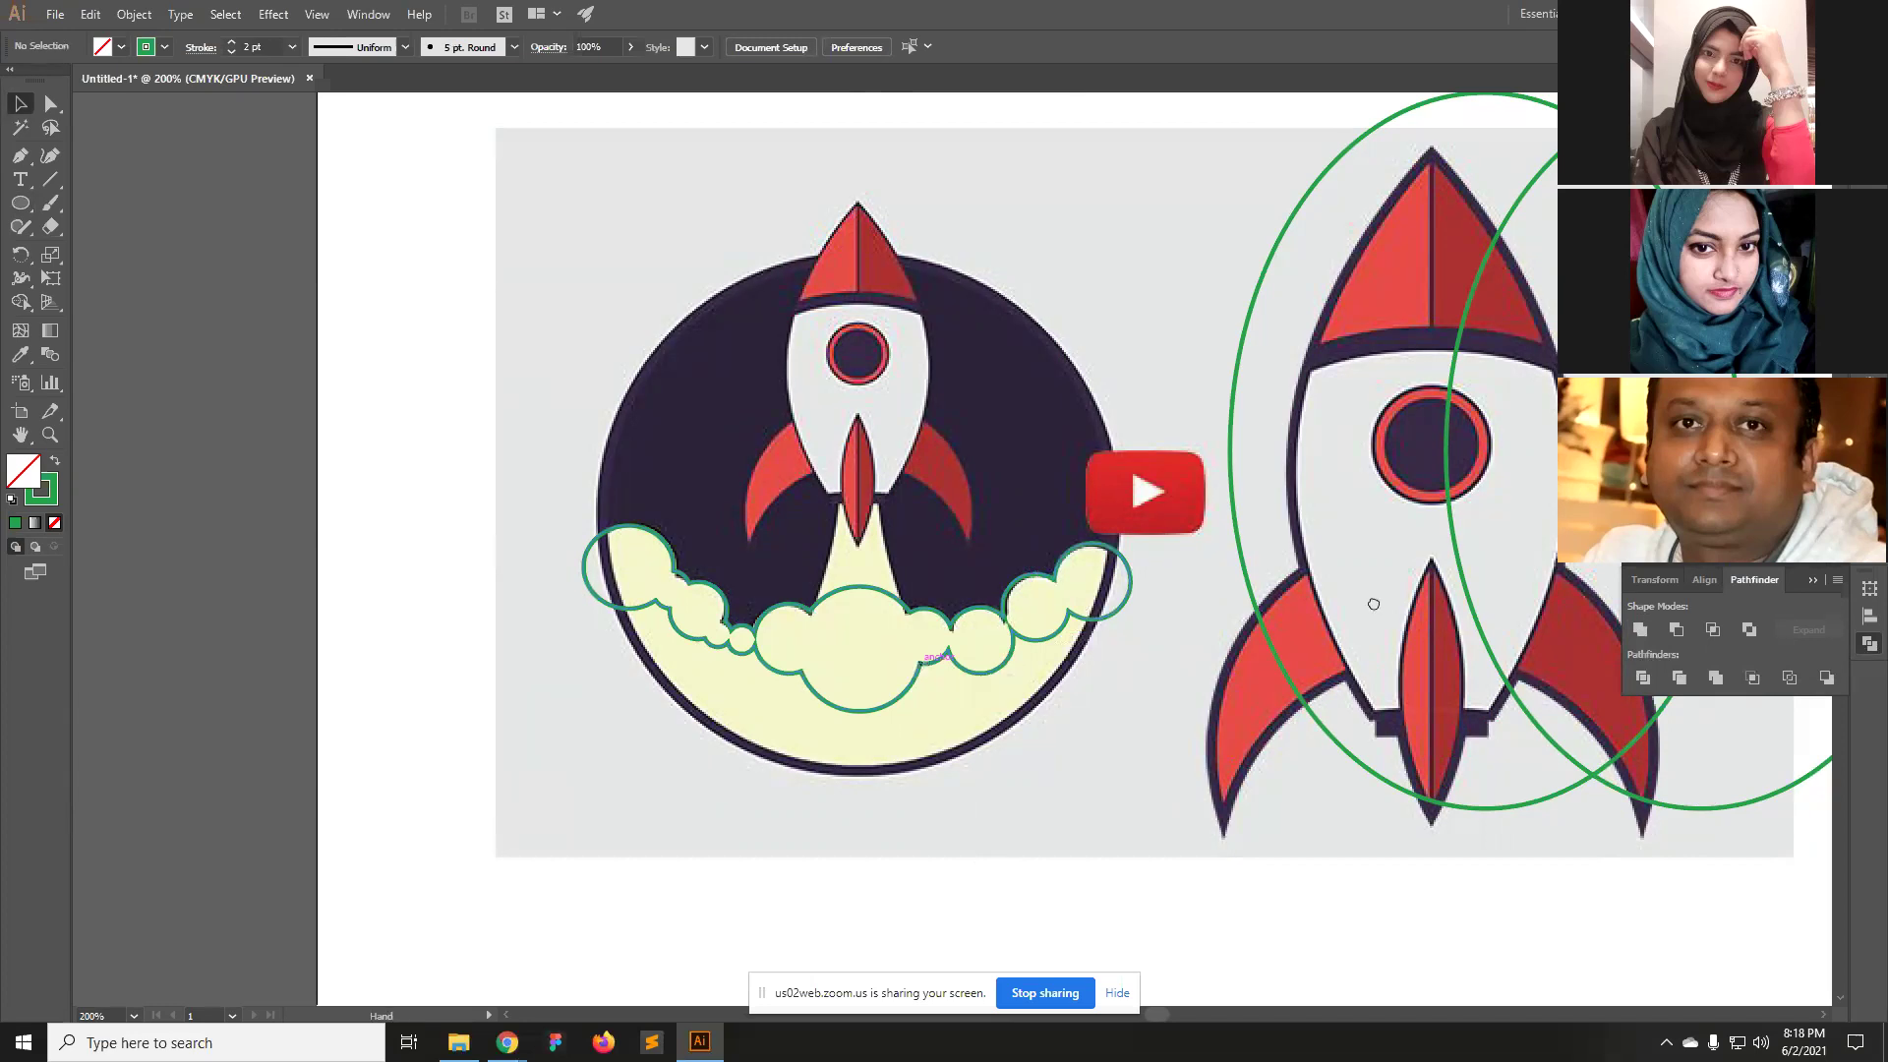
Try the Intersect shape mode on the two large overlapping ellipses, and undo it.
scroll(1370, 603, right, 5)
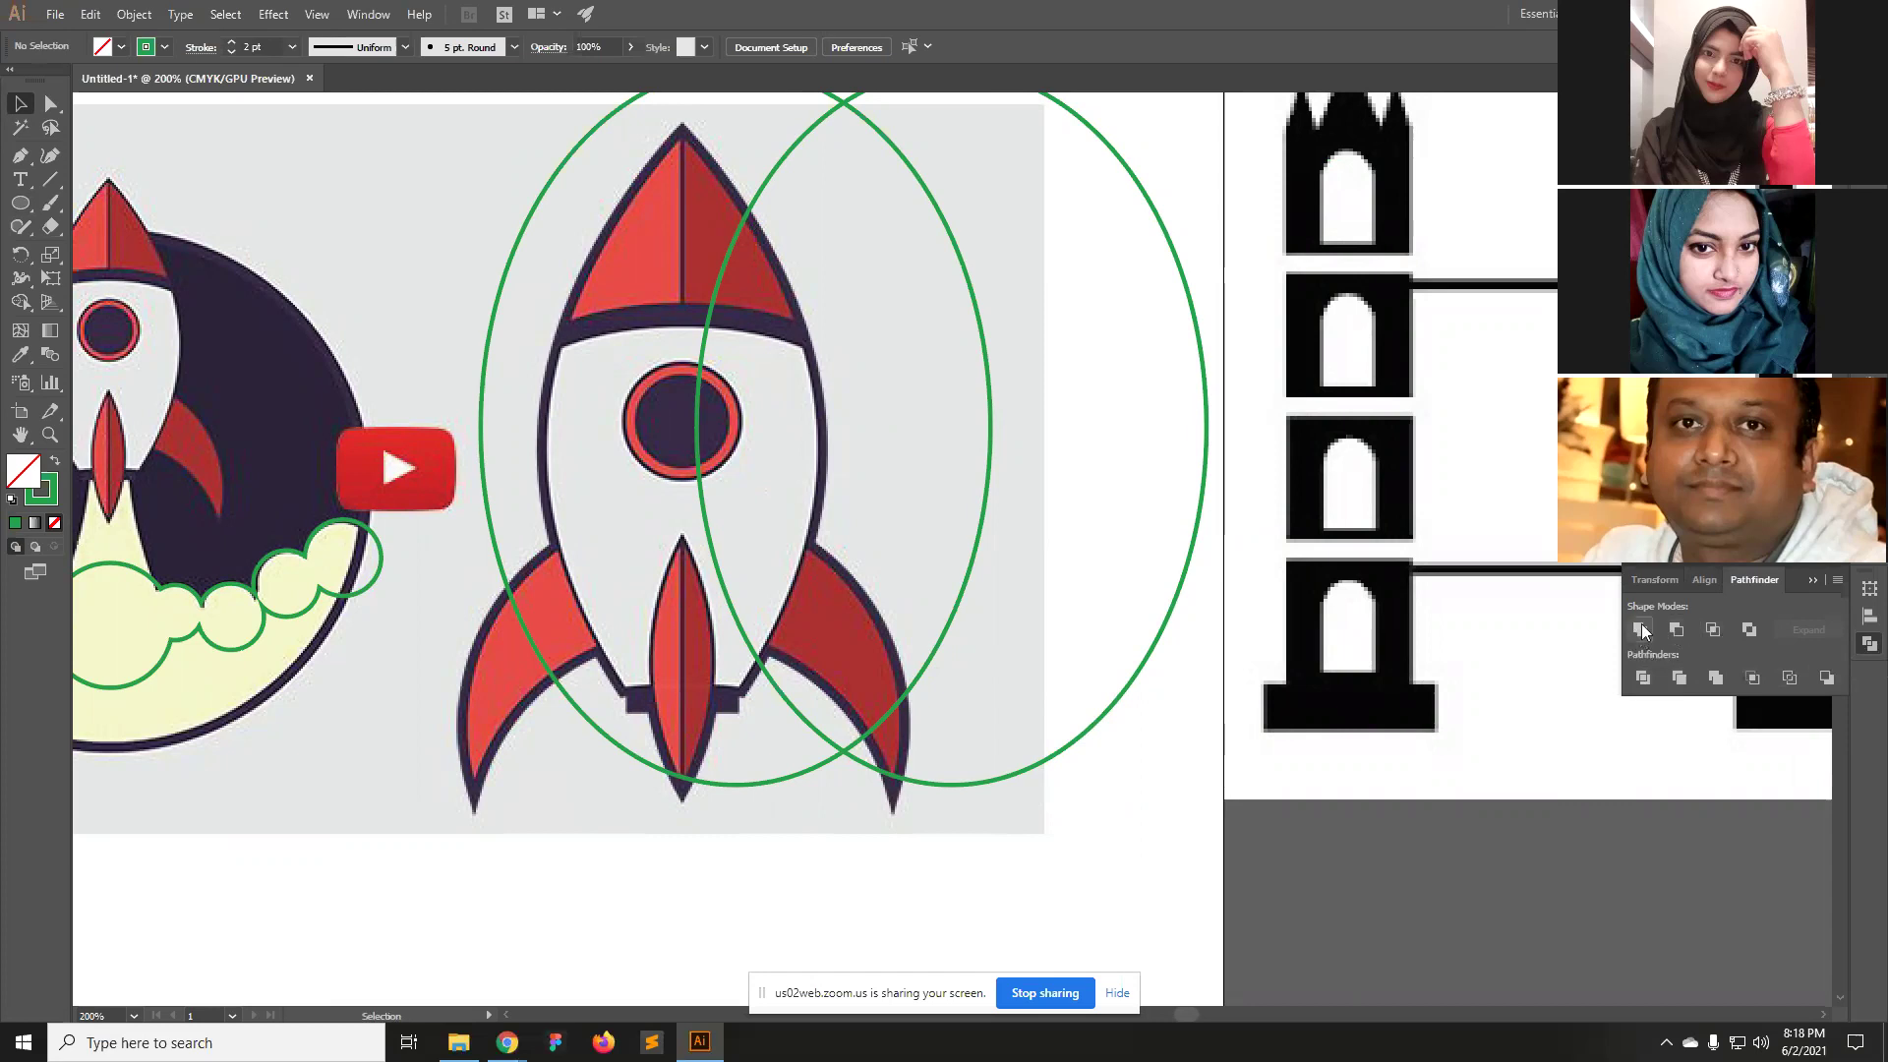
drag(940, 842, 767, 710)
click(1650, 692)
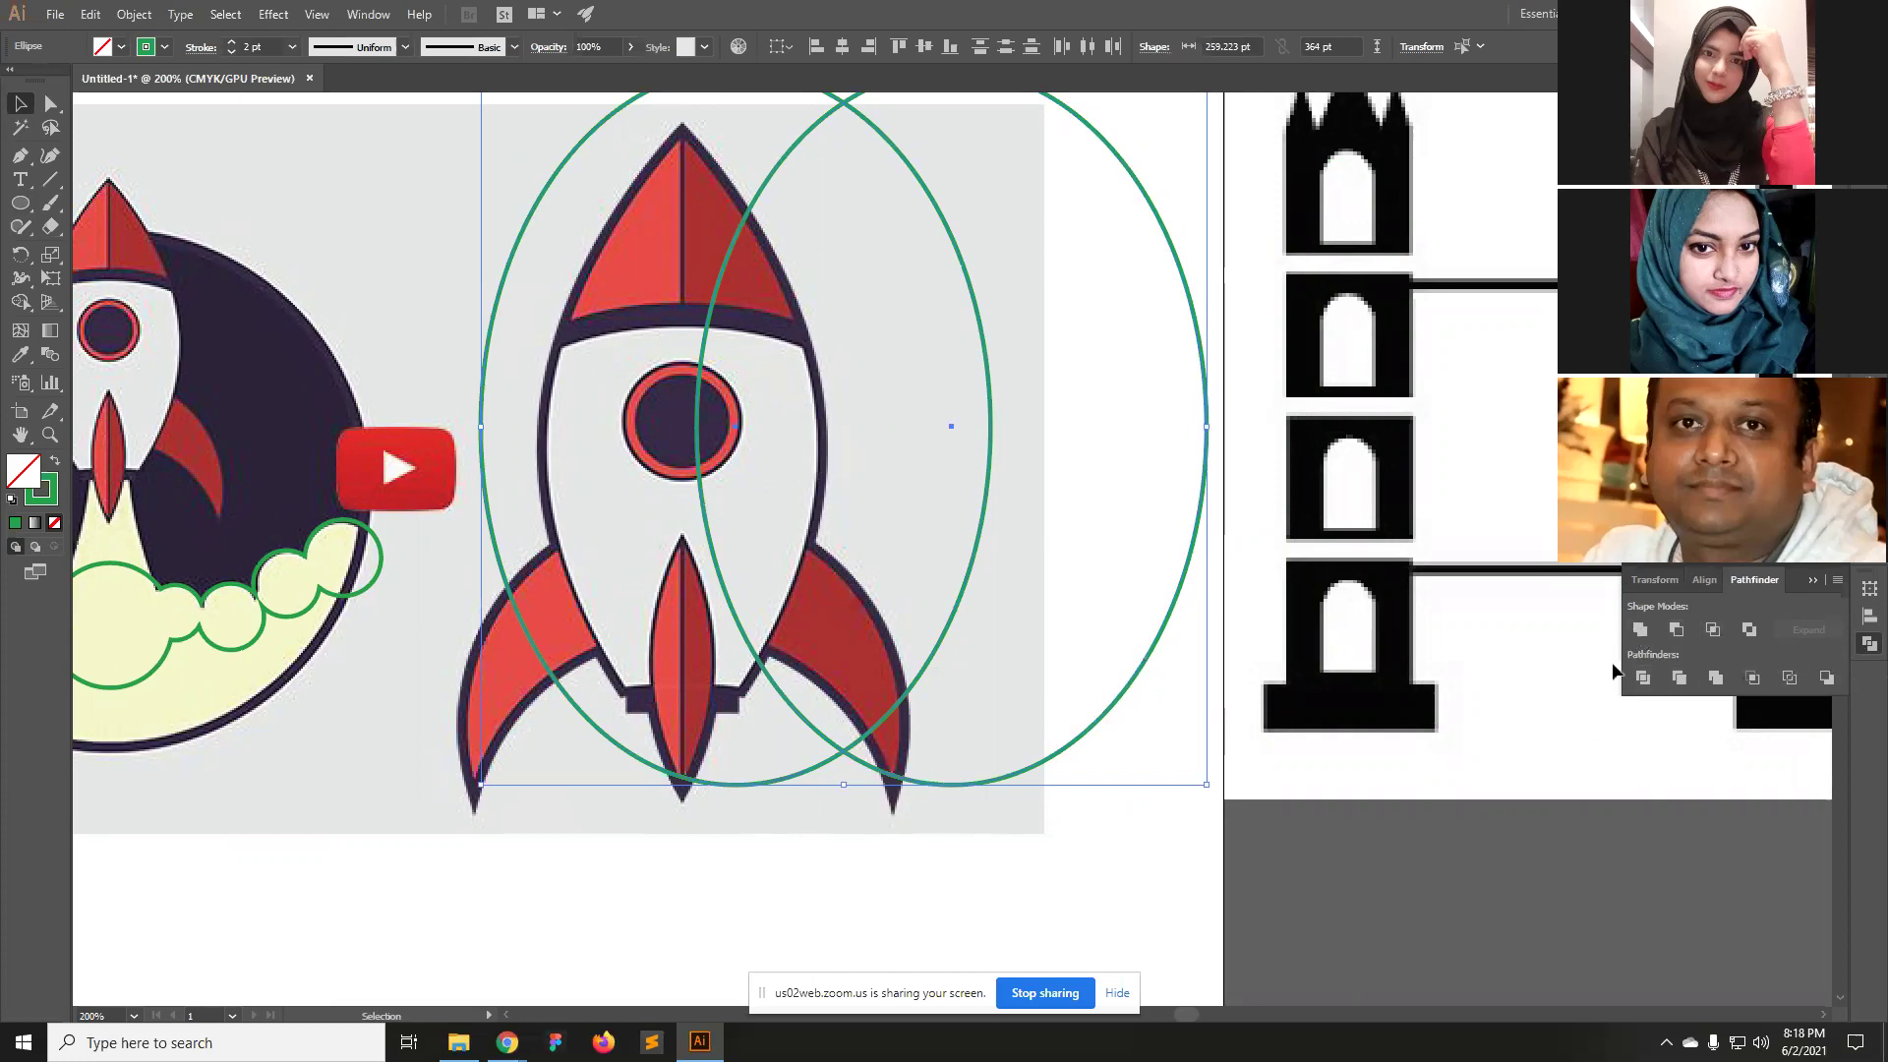
click(1714, 630)
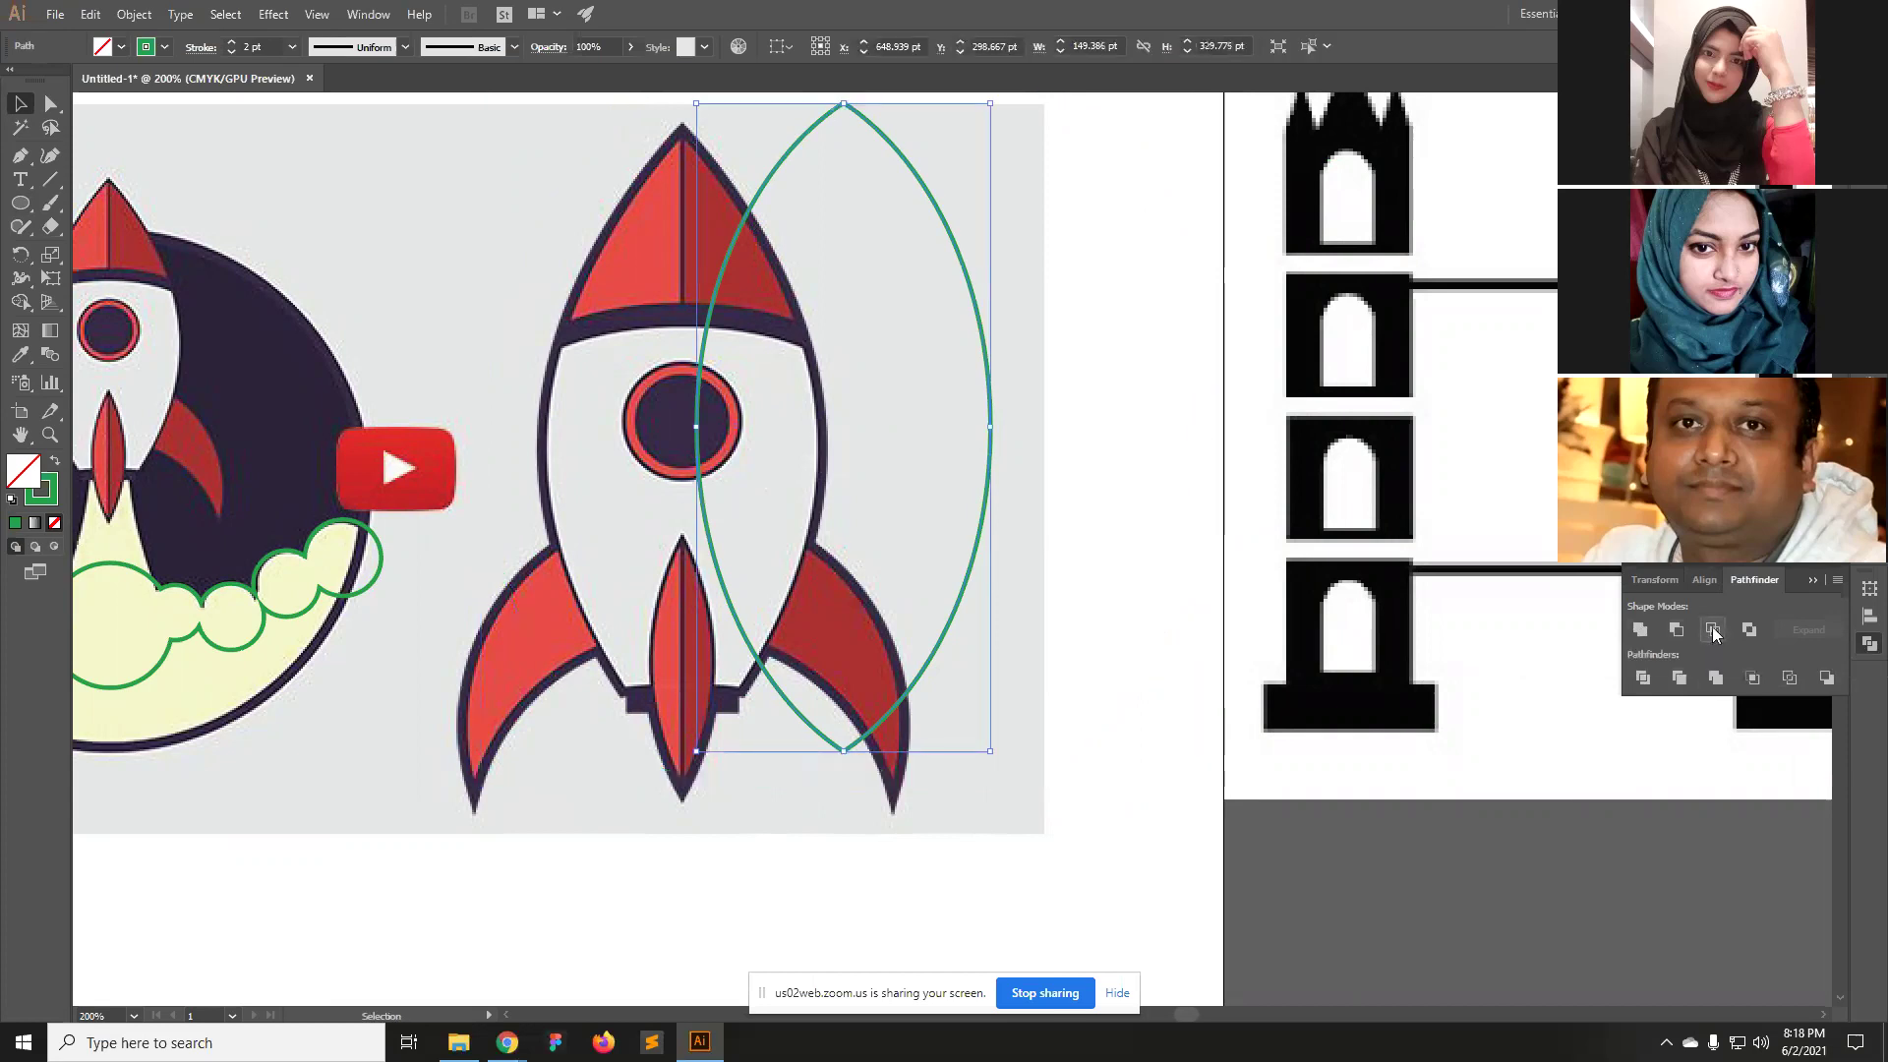
key(ctrl+z)
scroll(1079, 498, right, 1)
scroll(1147, 616, up, 2)
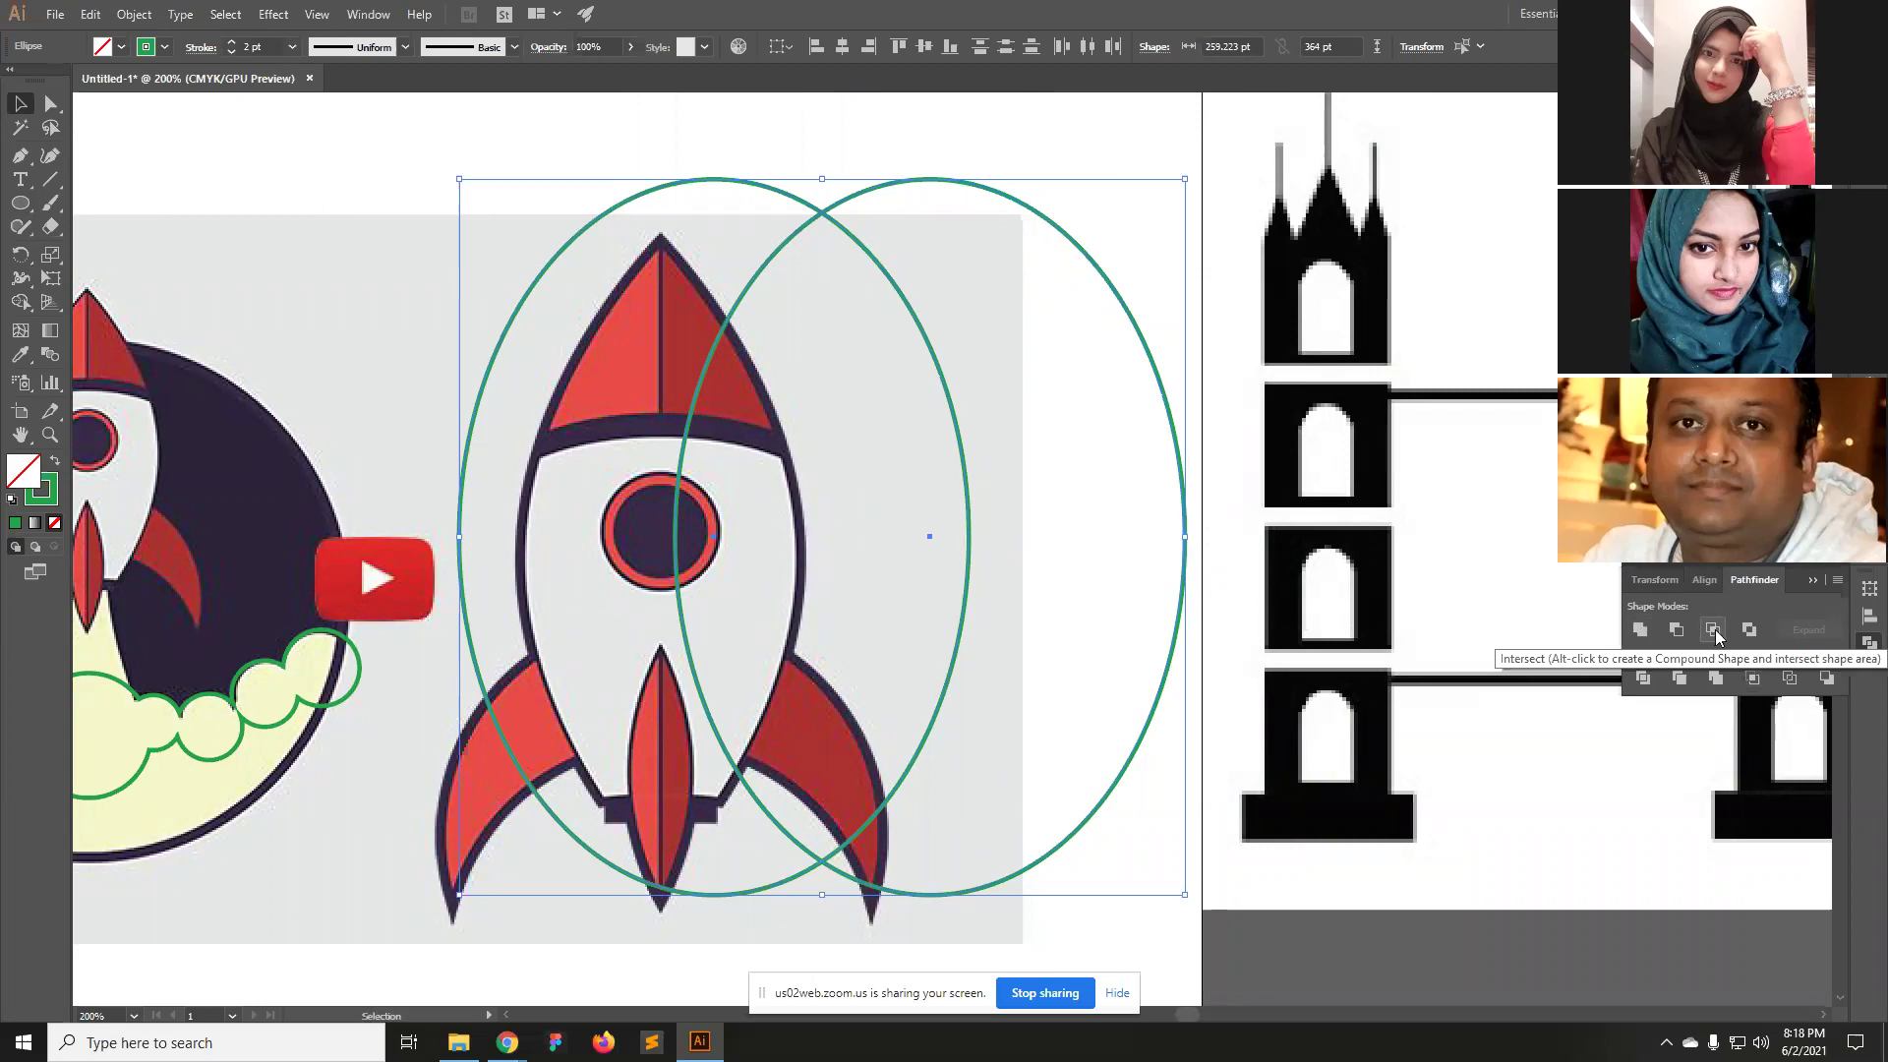
Intersect the two ellipses into a lens shape, move it over the large rocket, and undo both changes.
click(1715, 631)
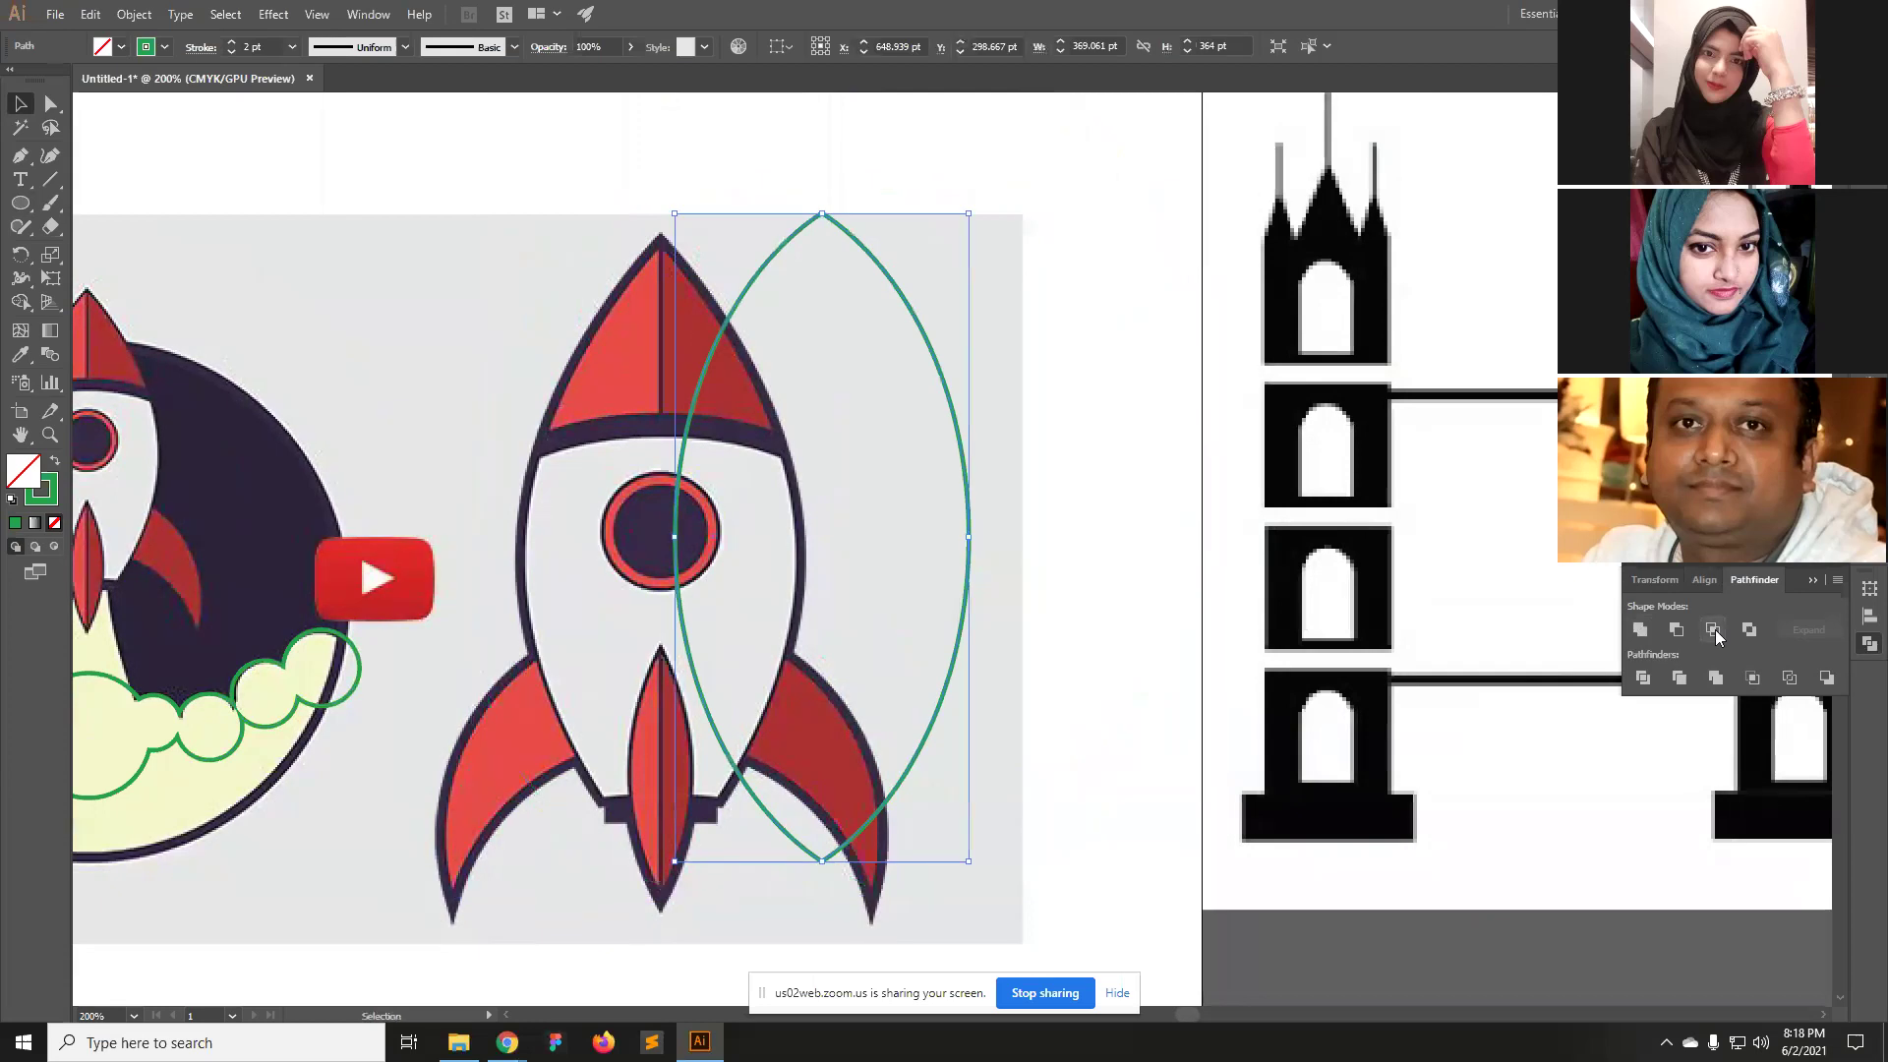
click(1077, 611)
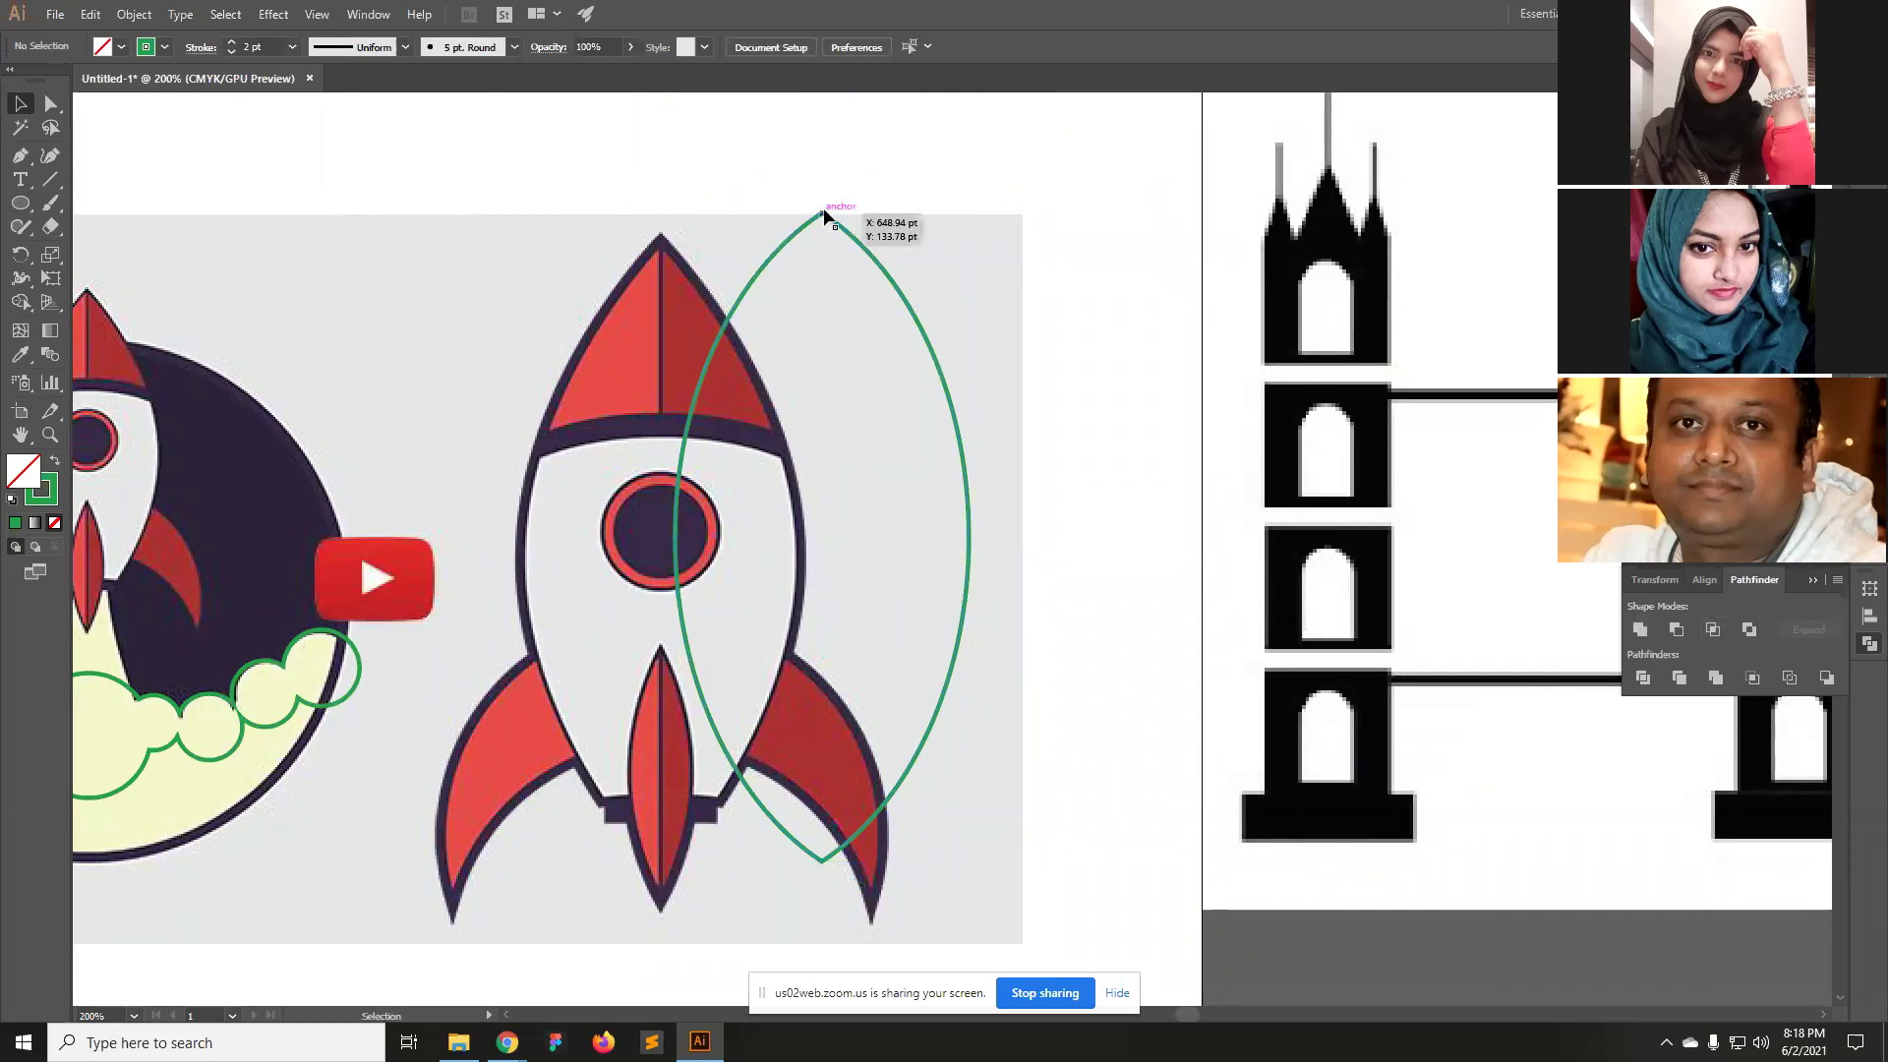
drag(807, 231, 652, 247)
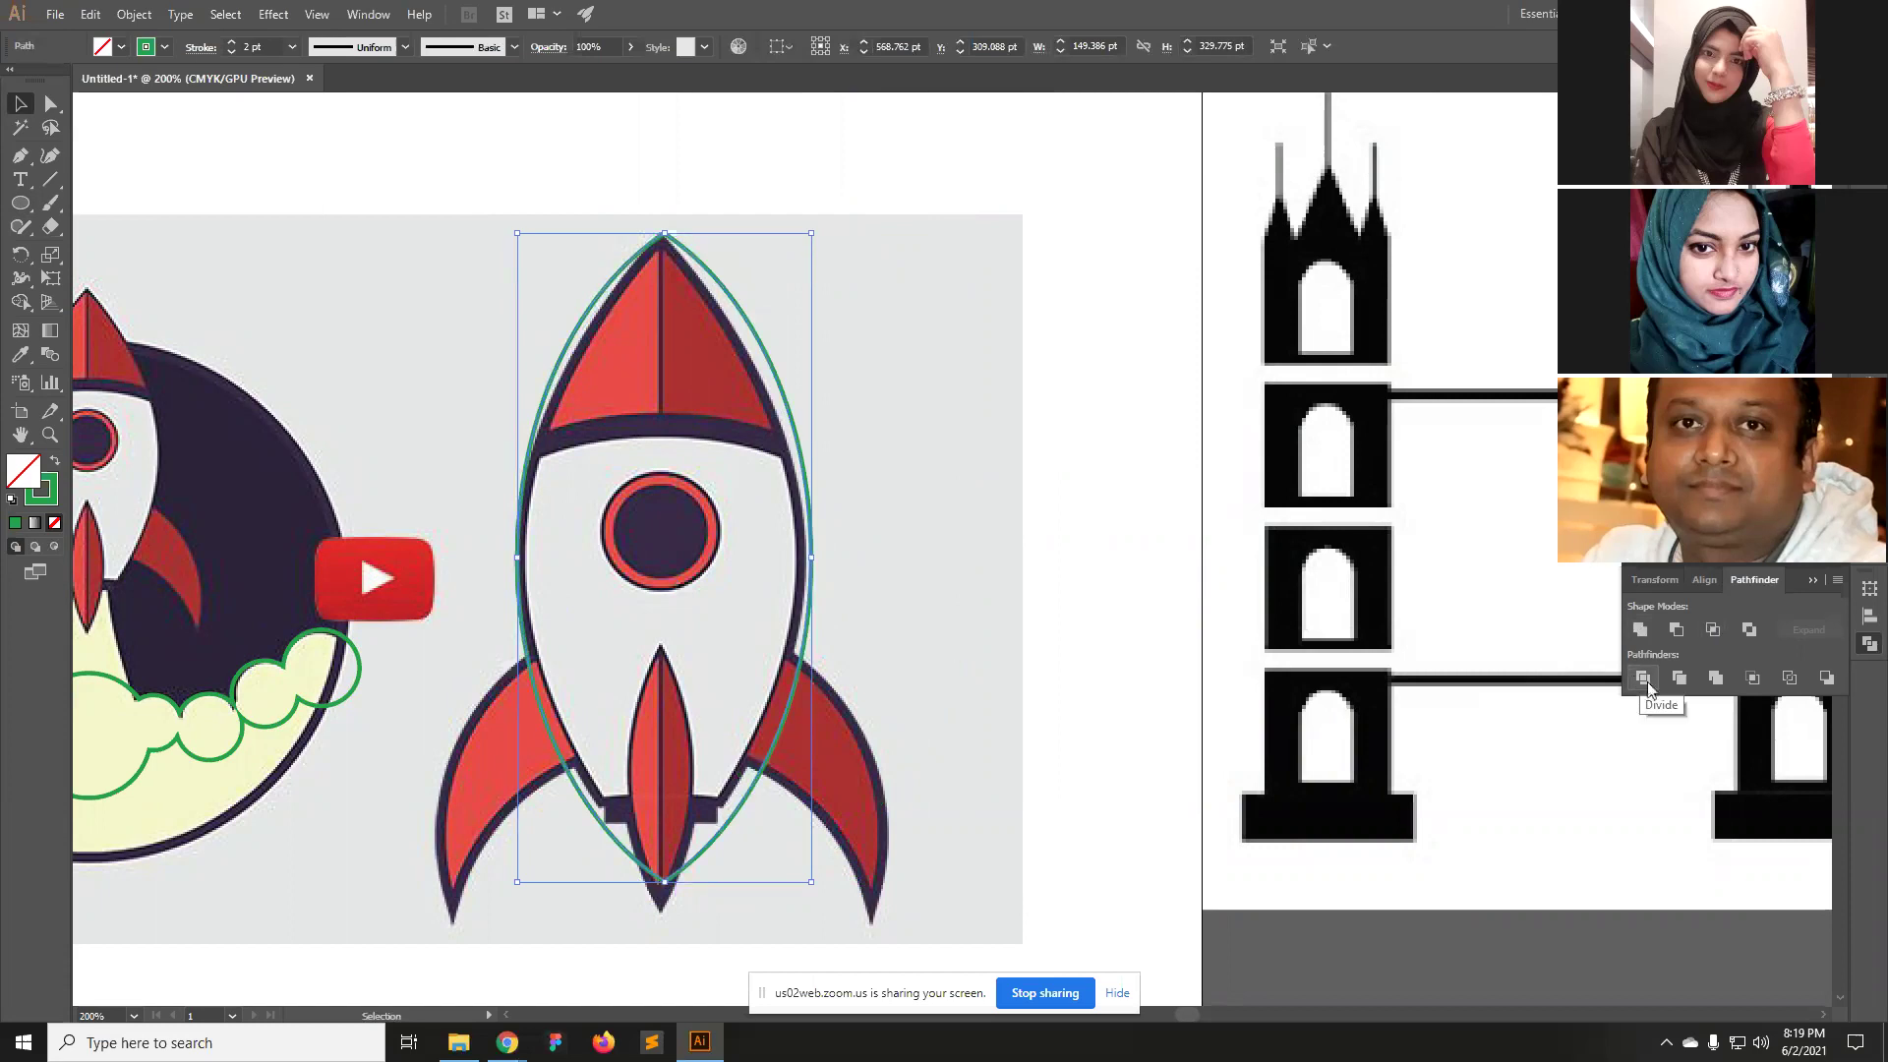
key(ctrl+z)
key(ctrl+z)
key(ctrl+z)
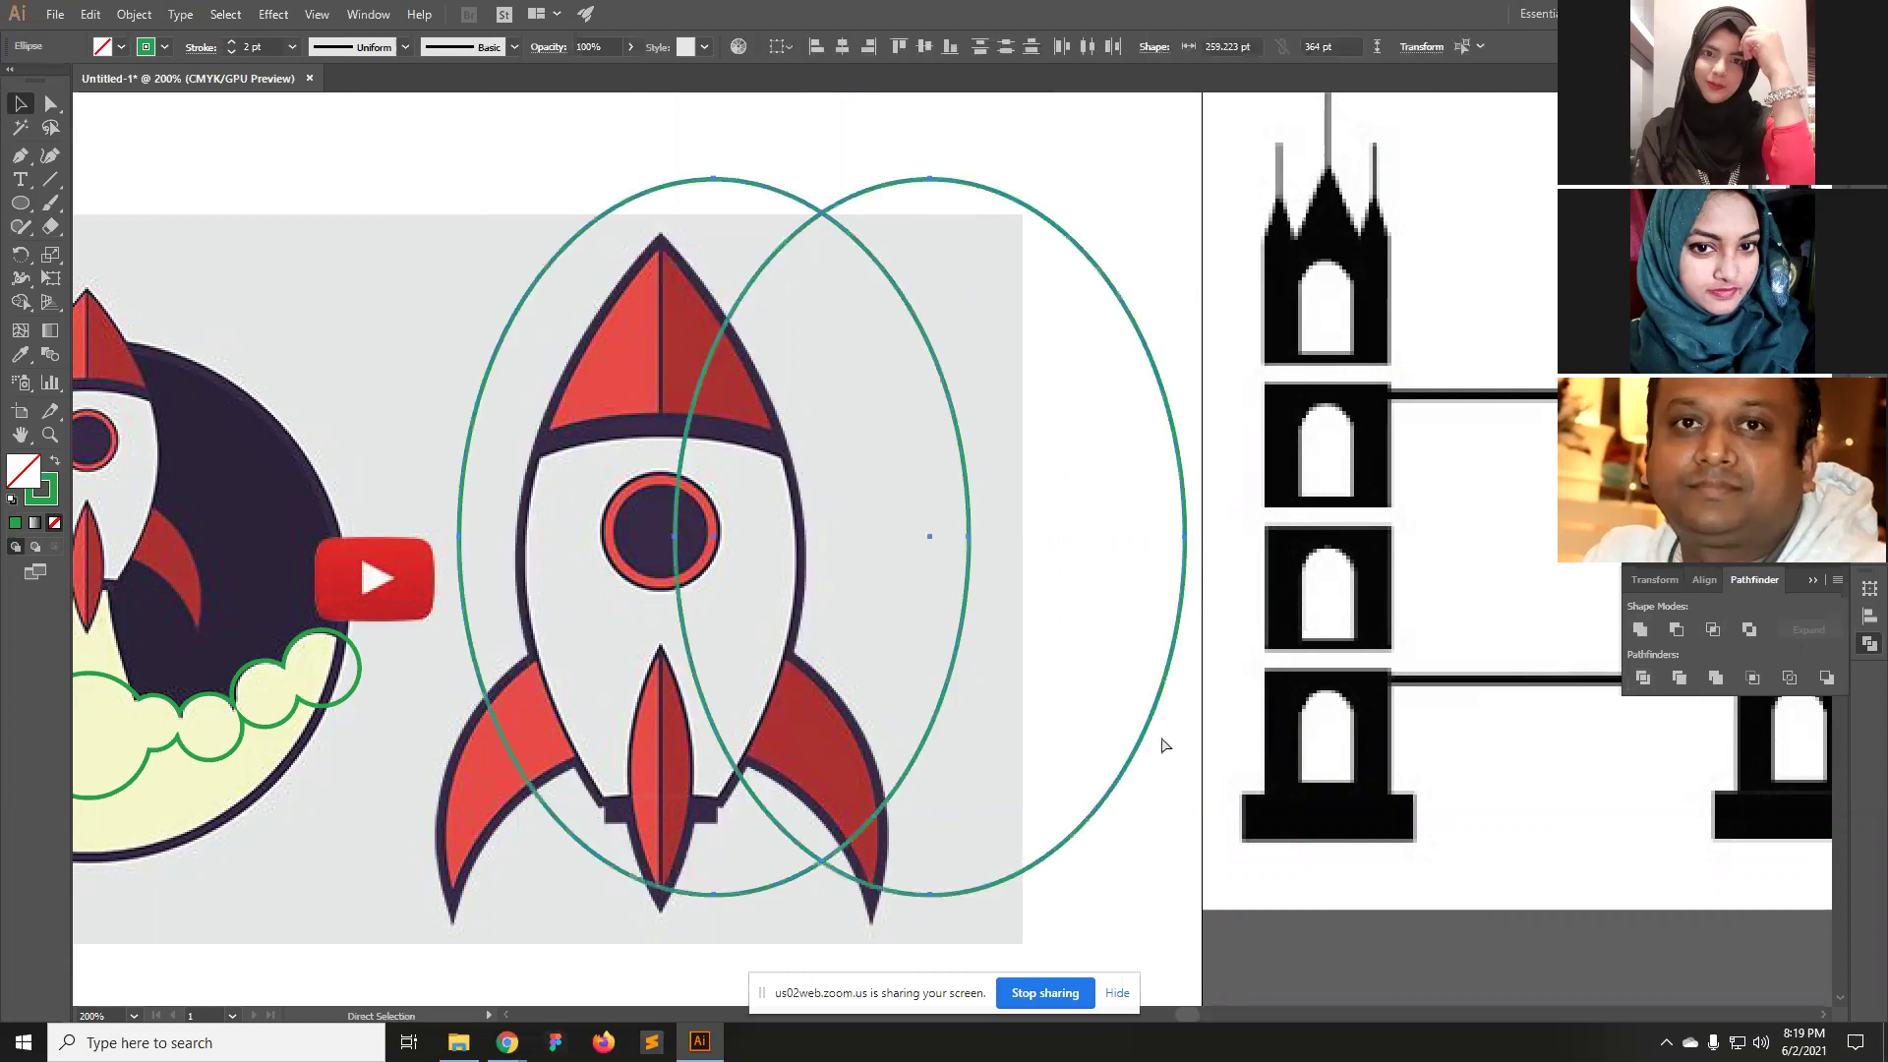
Select both large ellipses and split them into separate regions with Pathfinder Divide.
click(1044, 616)
drag(1059, 566, 775, 244)
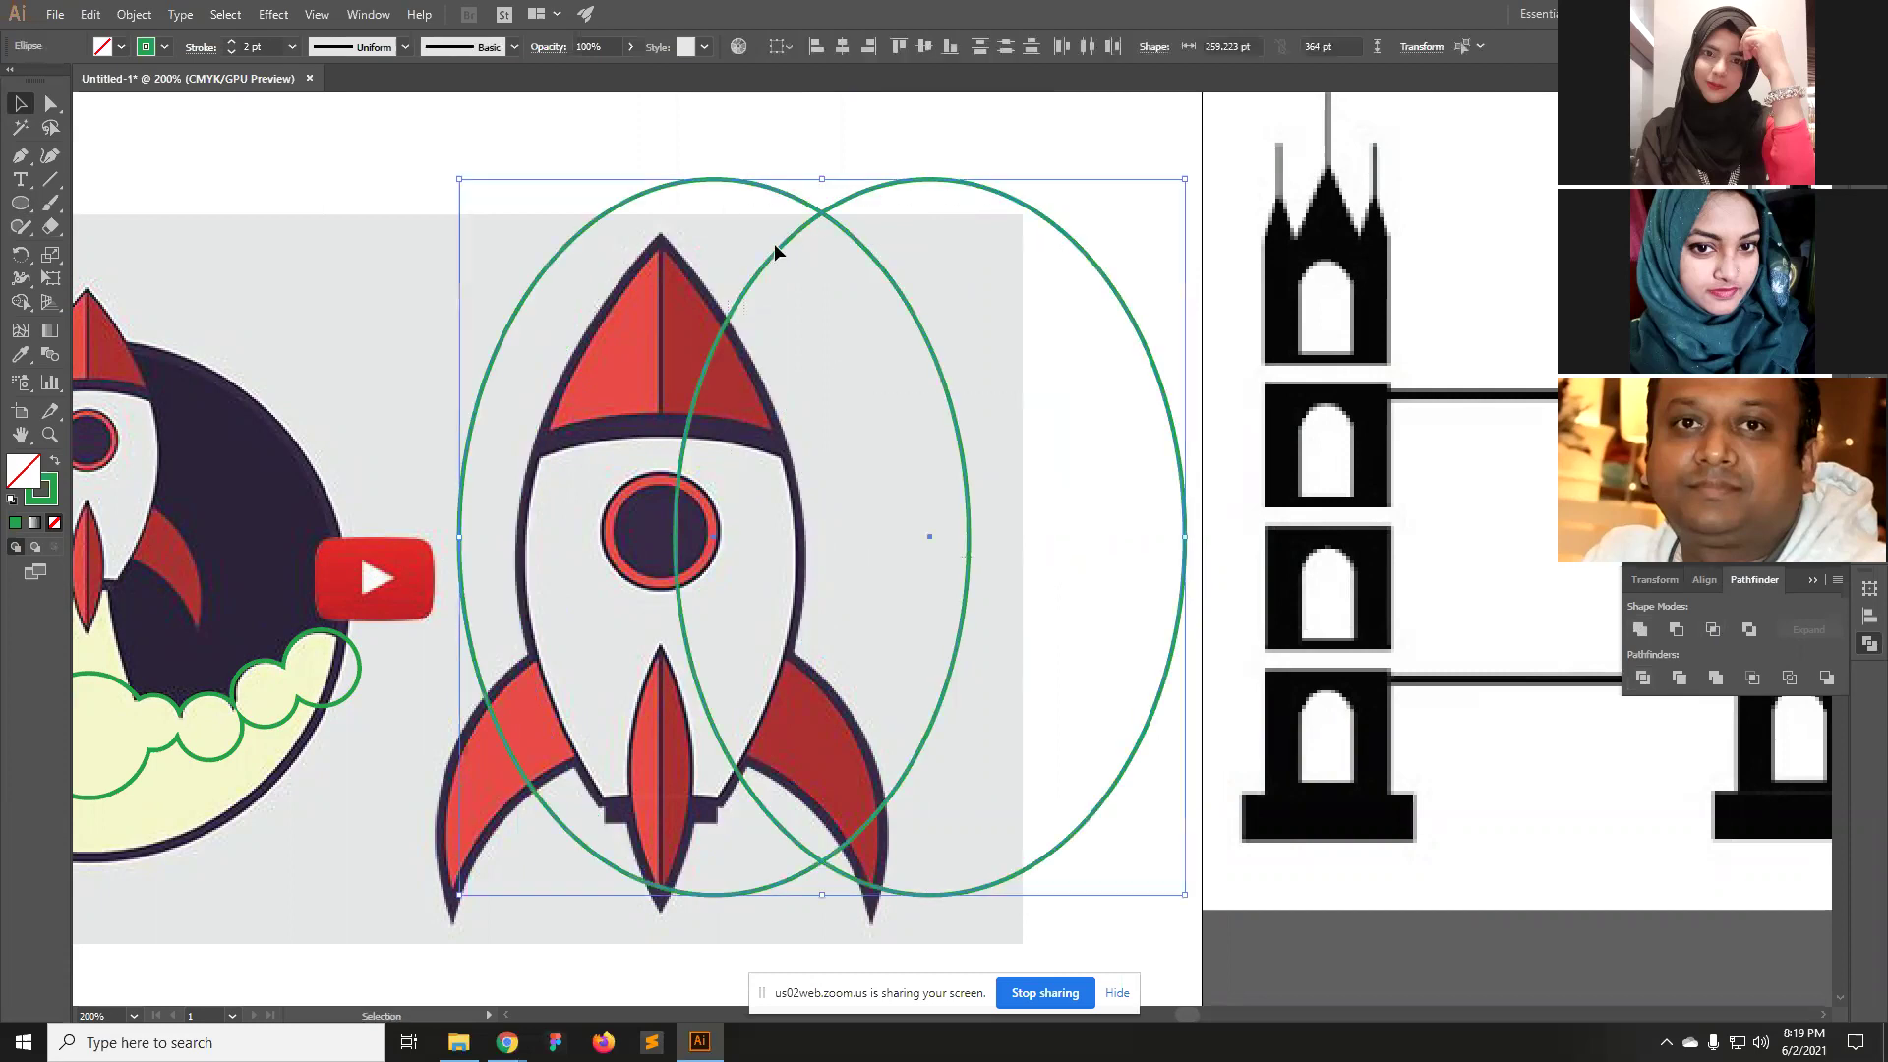
click(1640, 679)
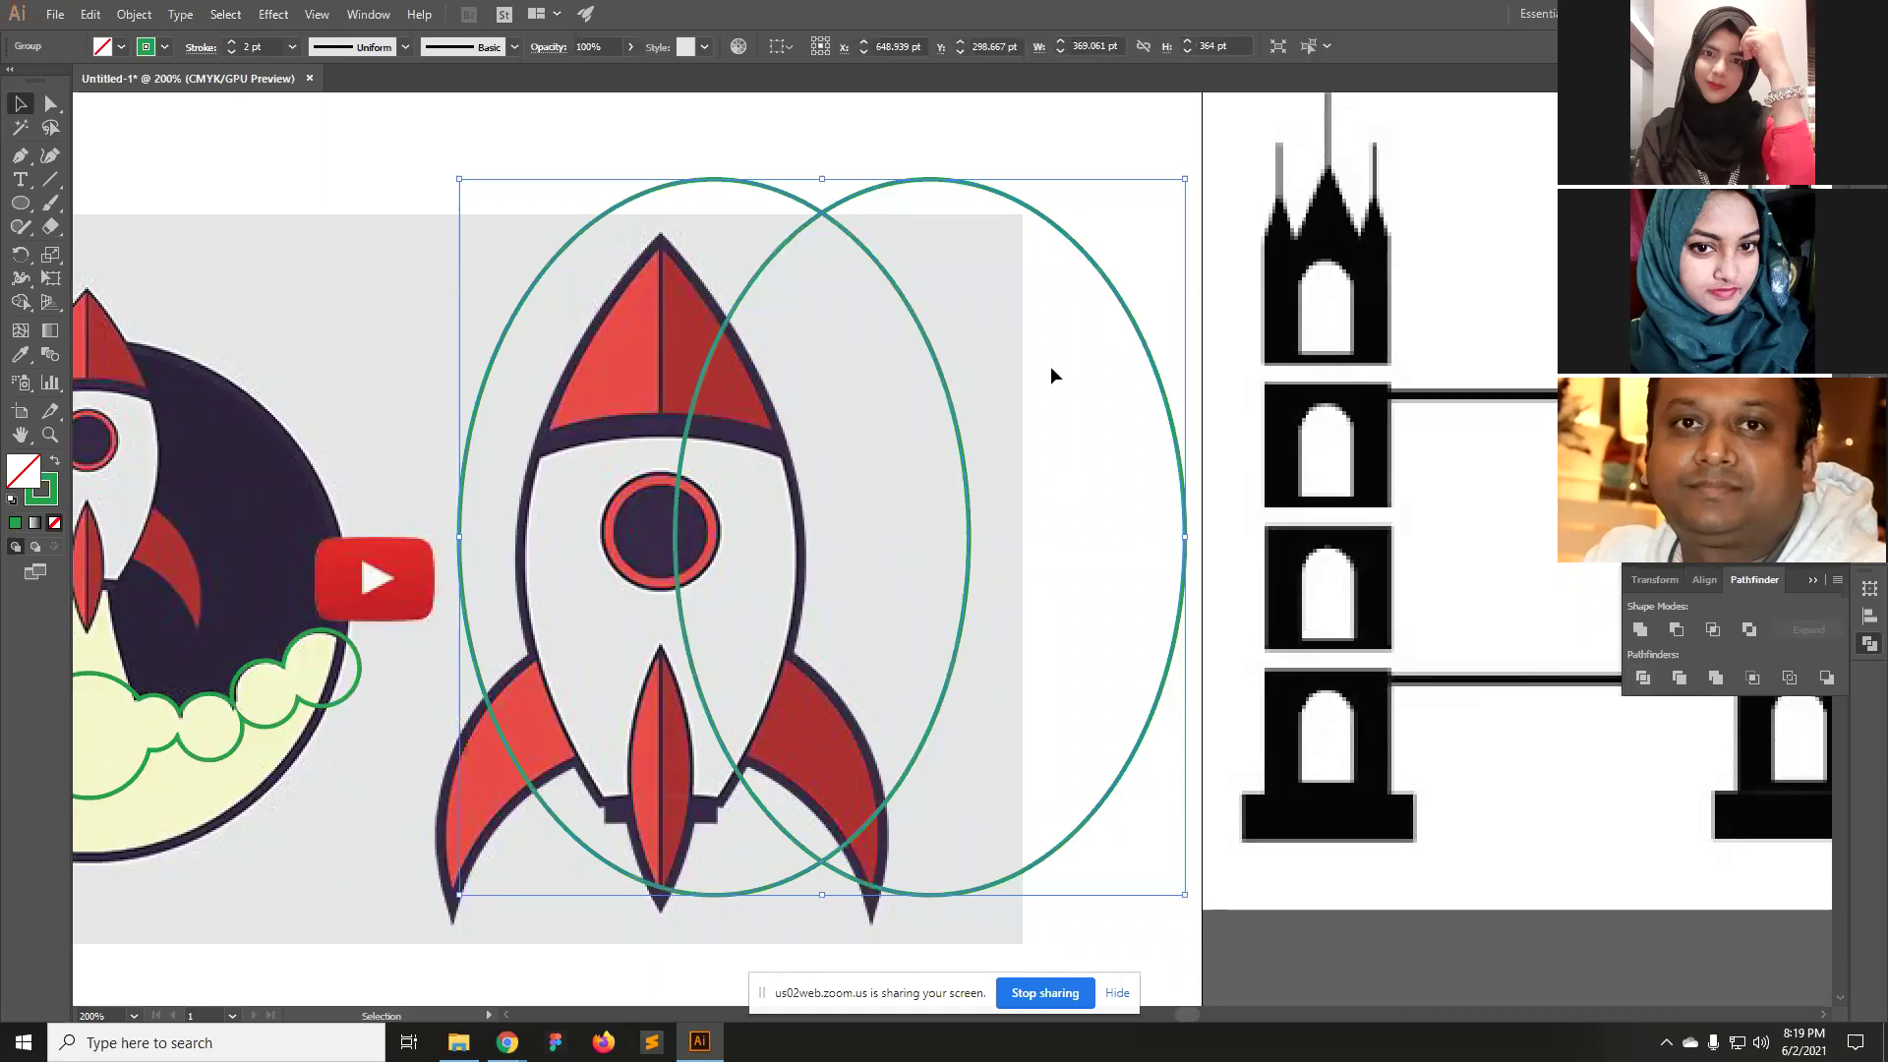
click(1111, 159)
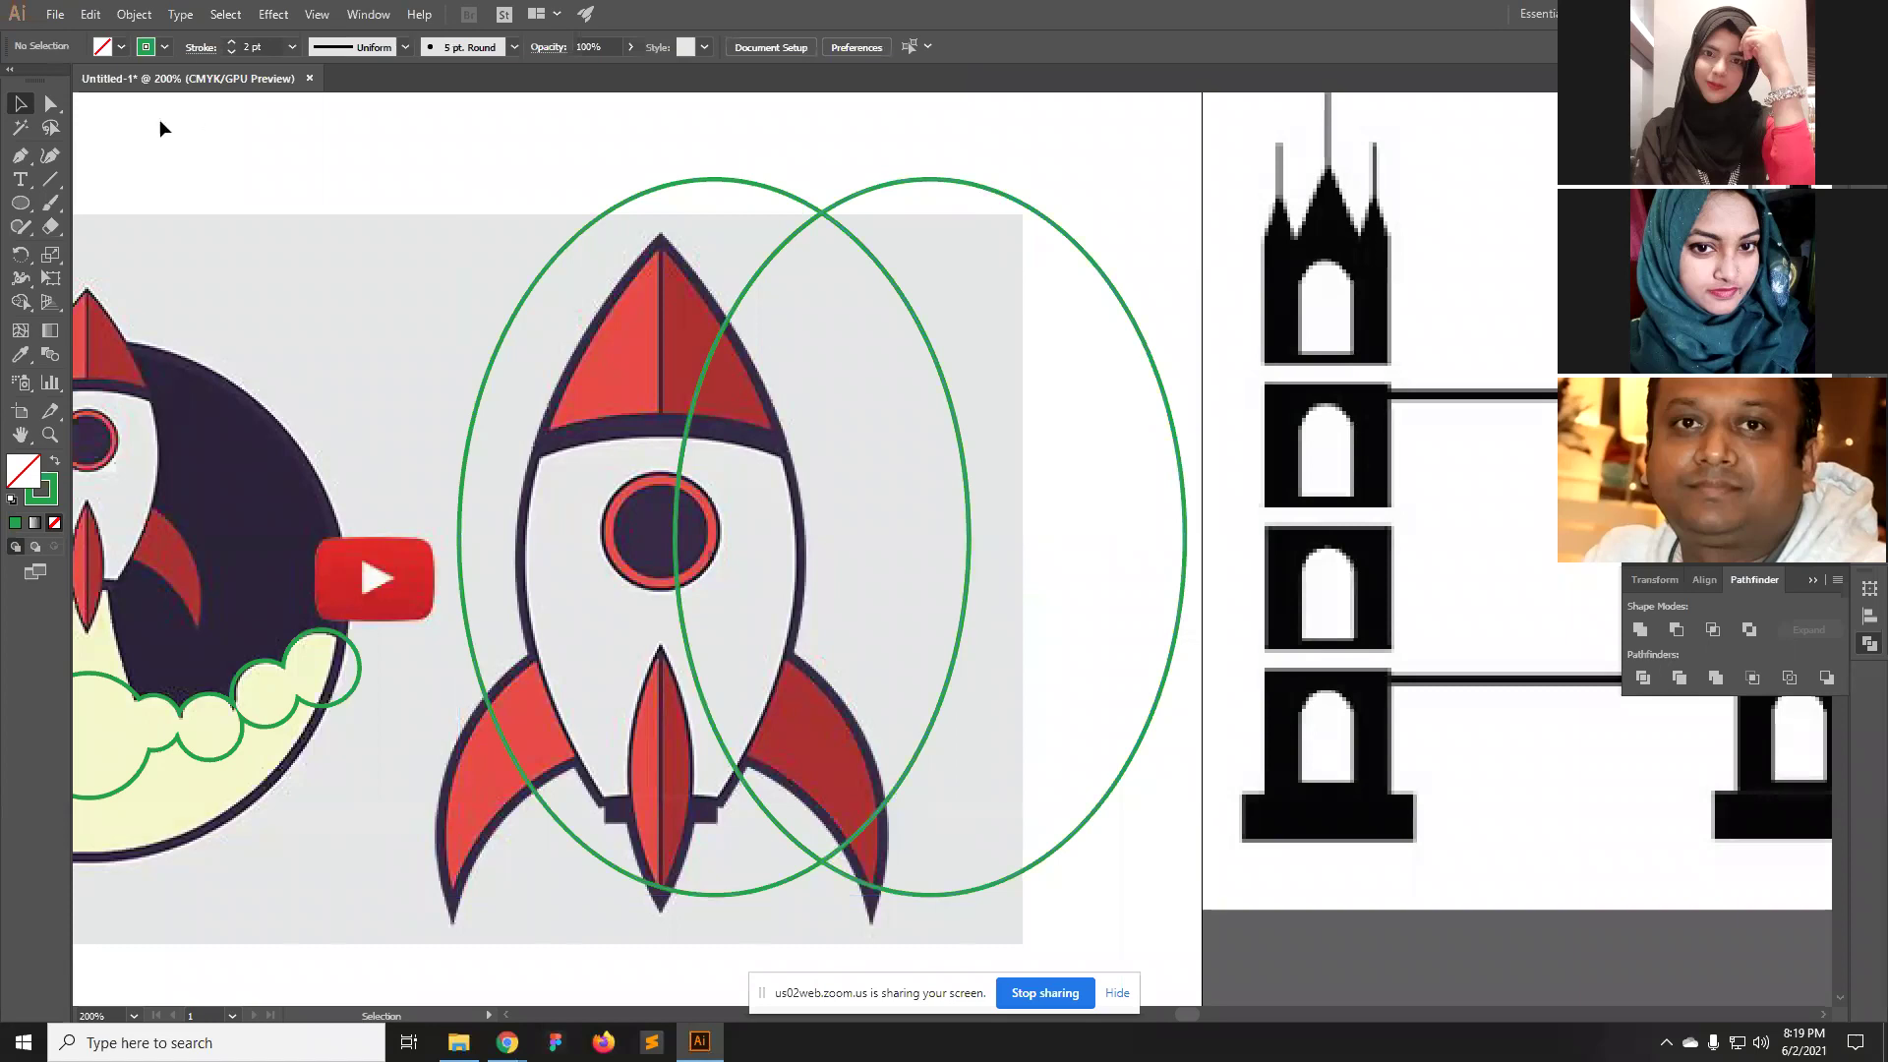
Delete the two outer crescents of the divided ellipses with Direct Selection, keeping only the central lens shape.
click(670, 184)
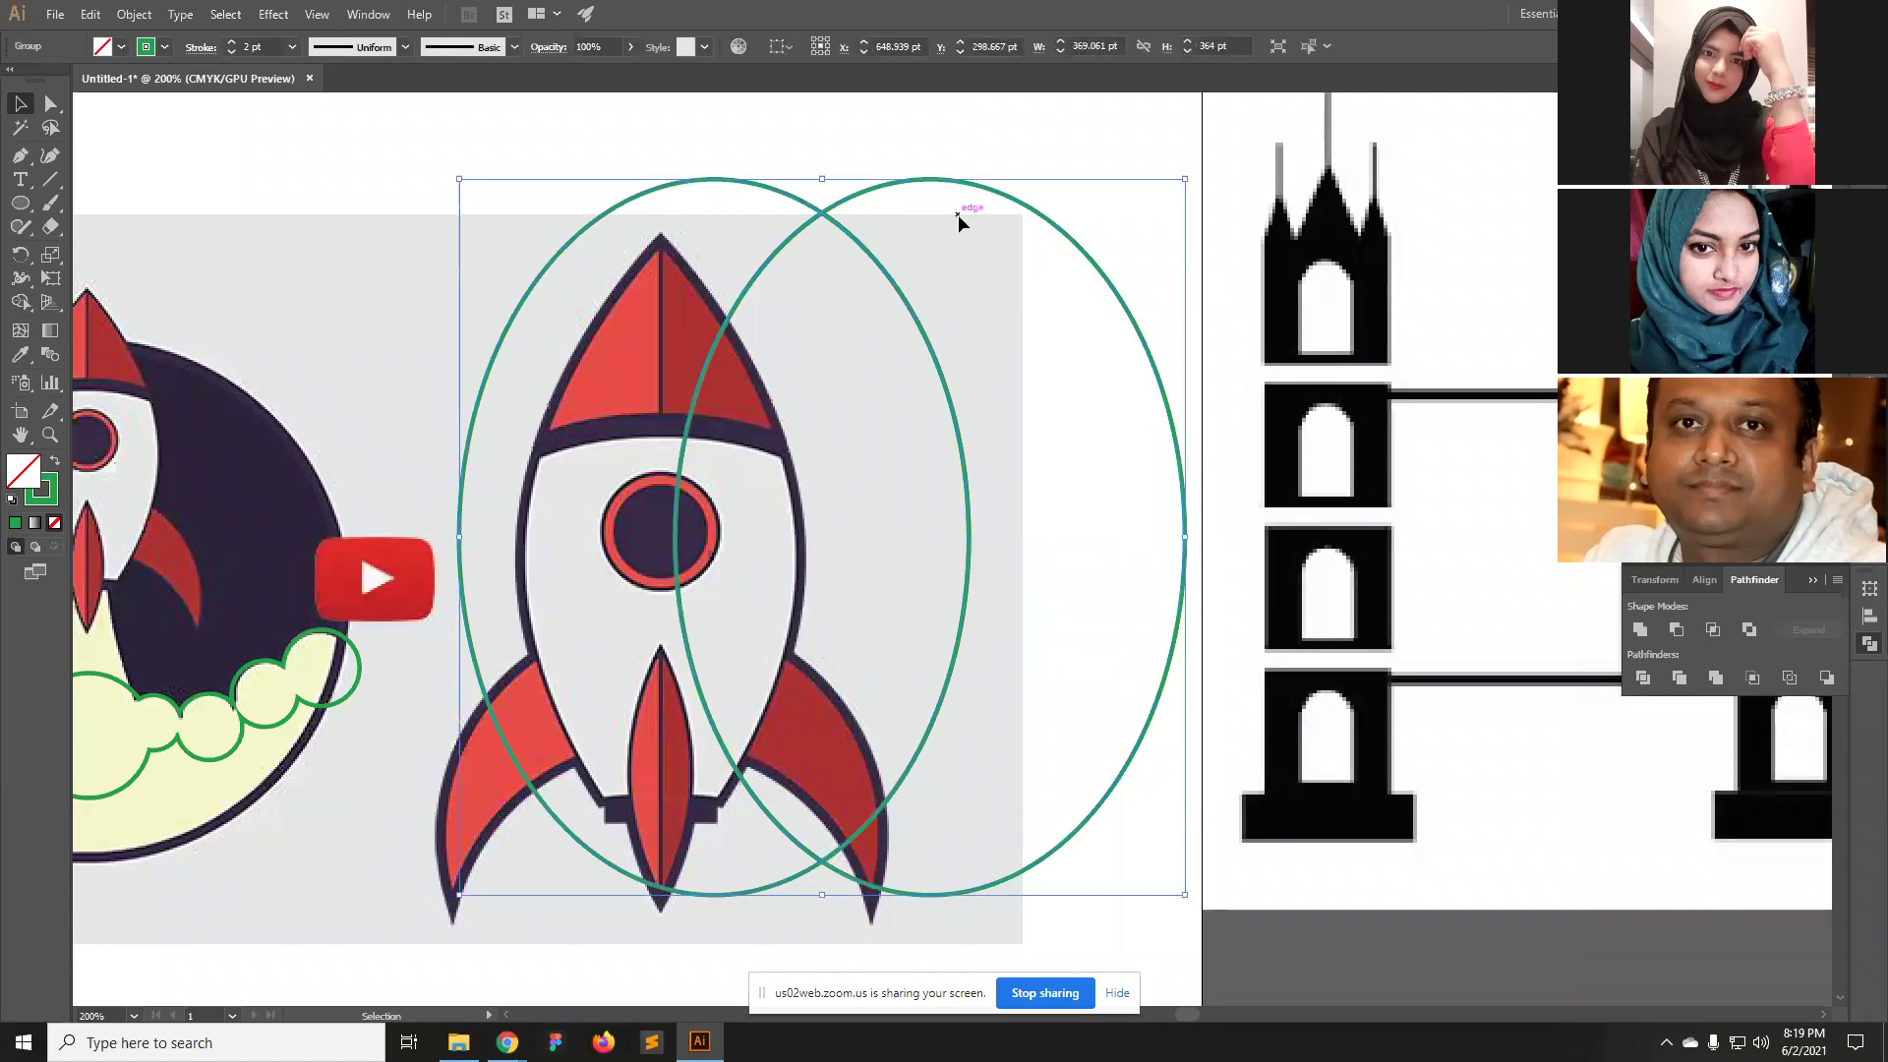
click(51, 103)
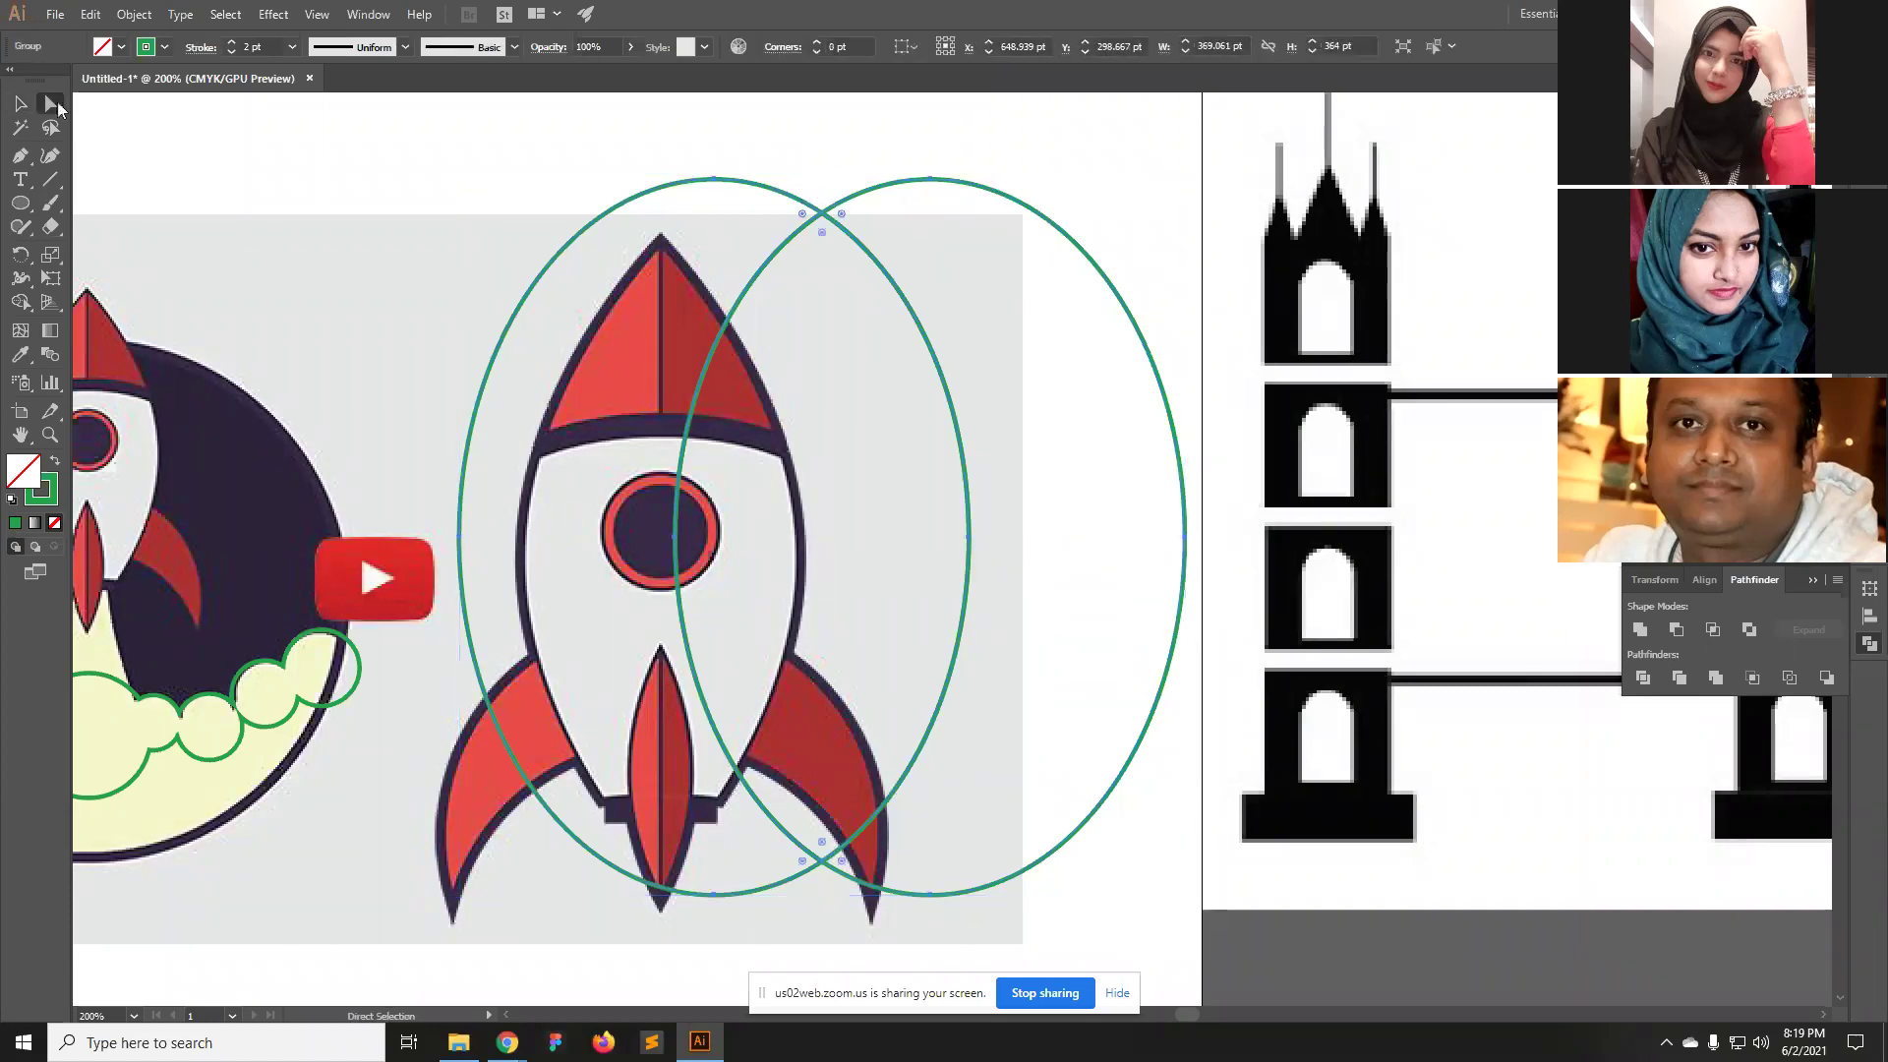
drag(546, 190, 622, 270)
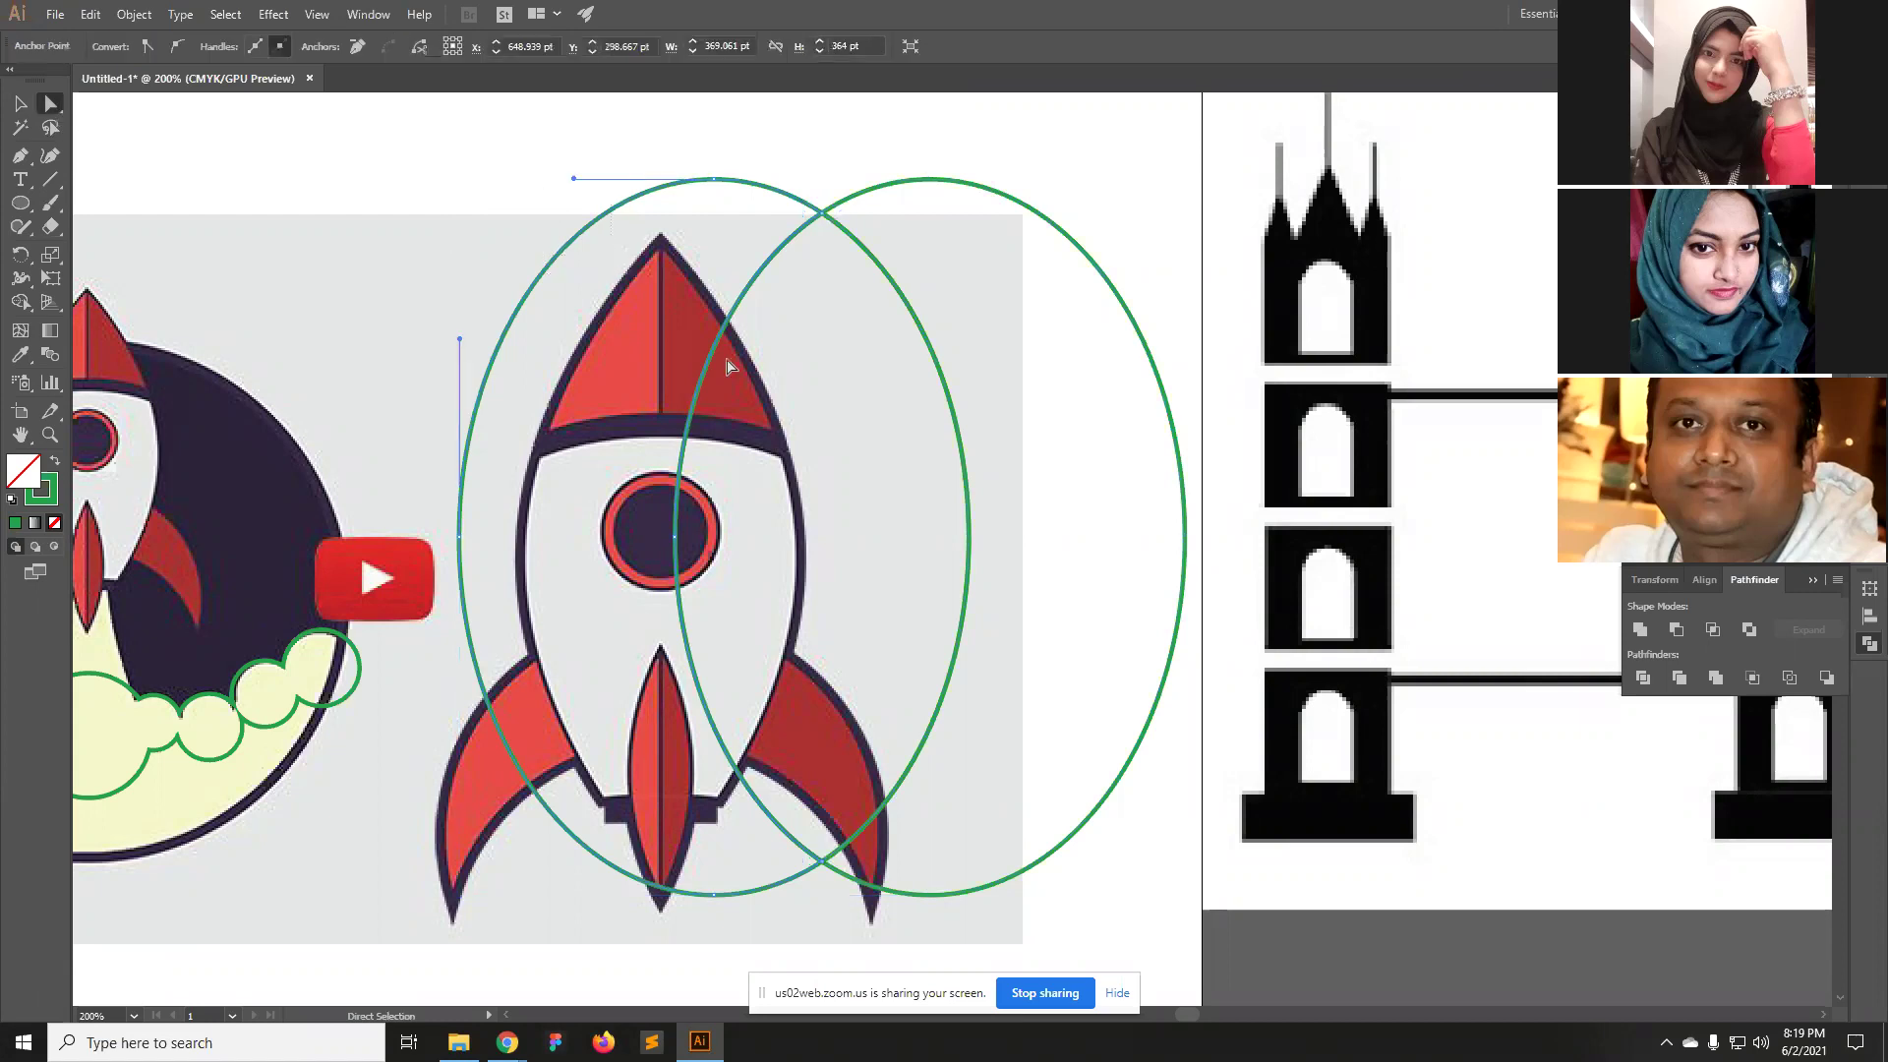
key(Delete)
key(Delete)
drag(1077, 177, 1138, 362)
key(Delete)
key(Delete)
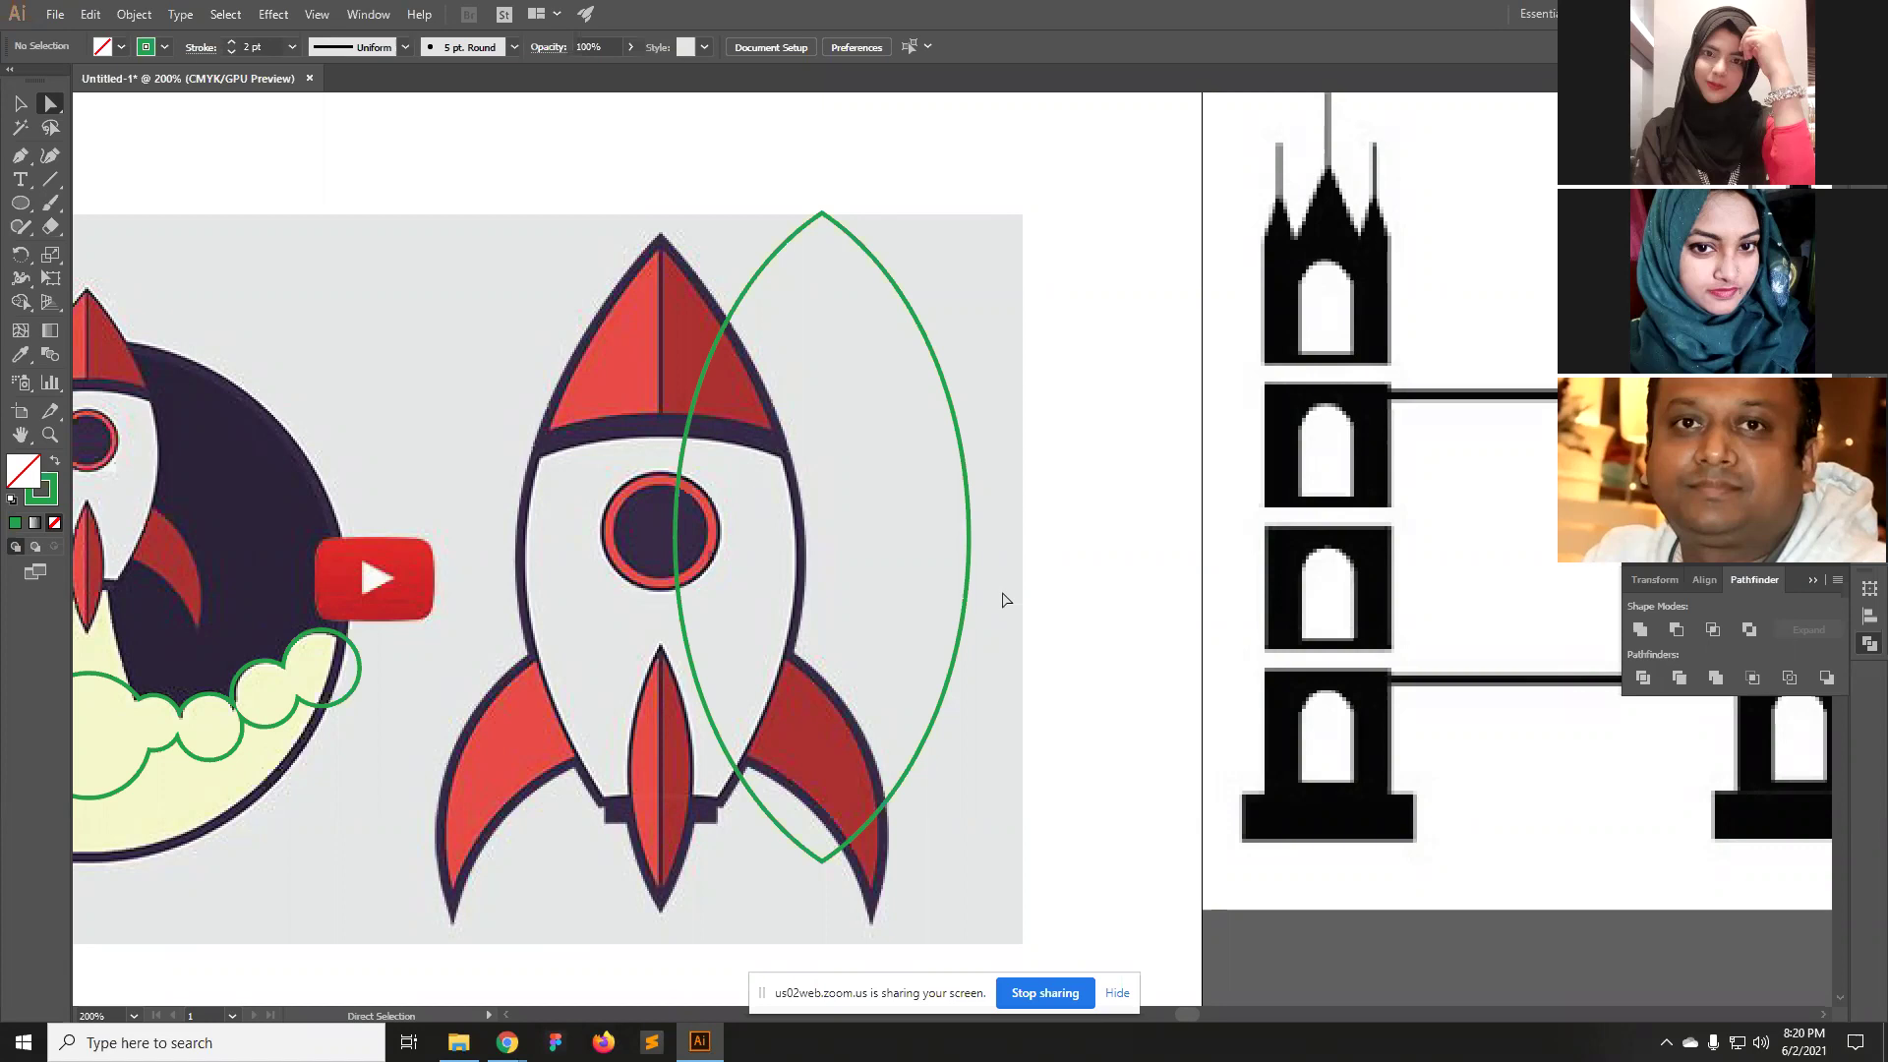
Move the lens shape onto the large rocket so its upper point meets the nose tip.
key(v)
drag(965, 606, 804, 623)
click(959, 641)
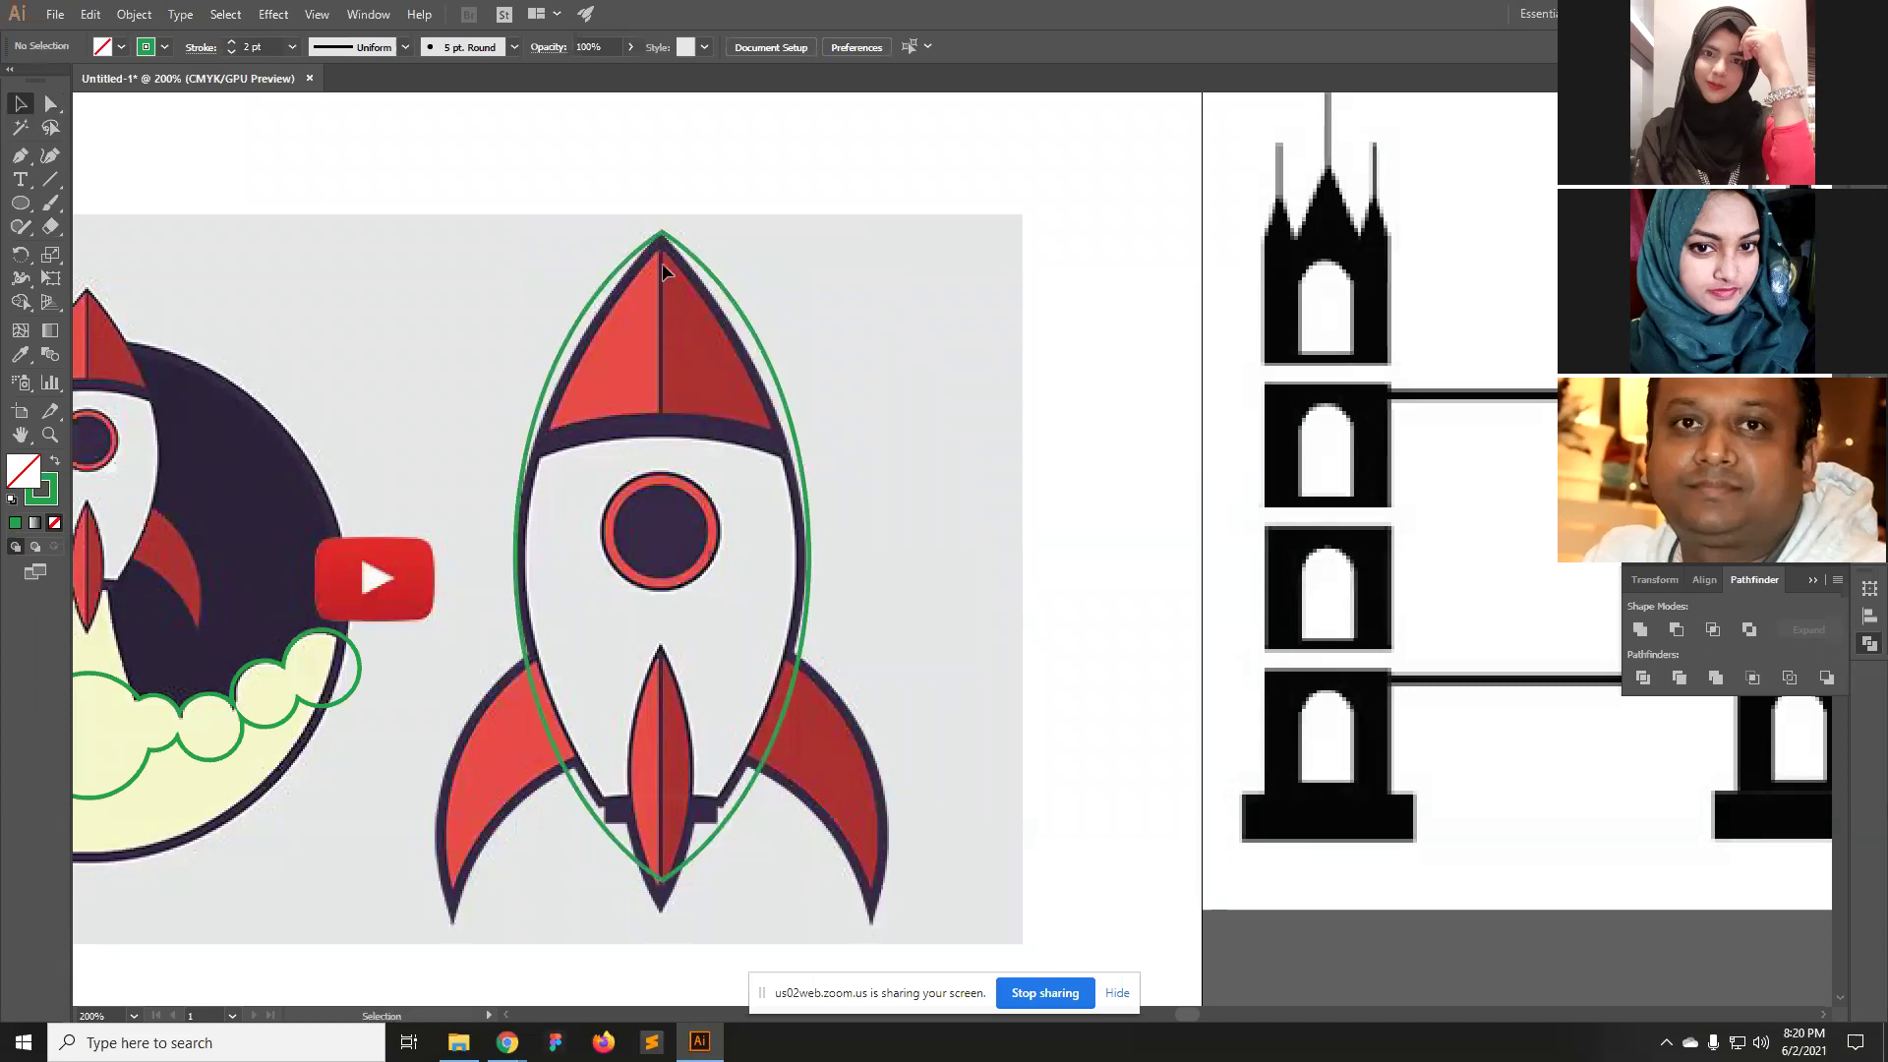
Draw a rectangle about 95 × 49 pt across the lens's lower tip, with its upper edge at the rocket body's base.
key(space)
drag(981, 644, 989, 570)
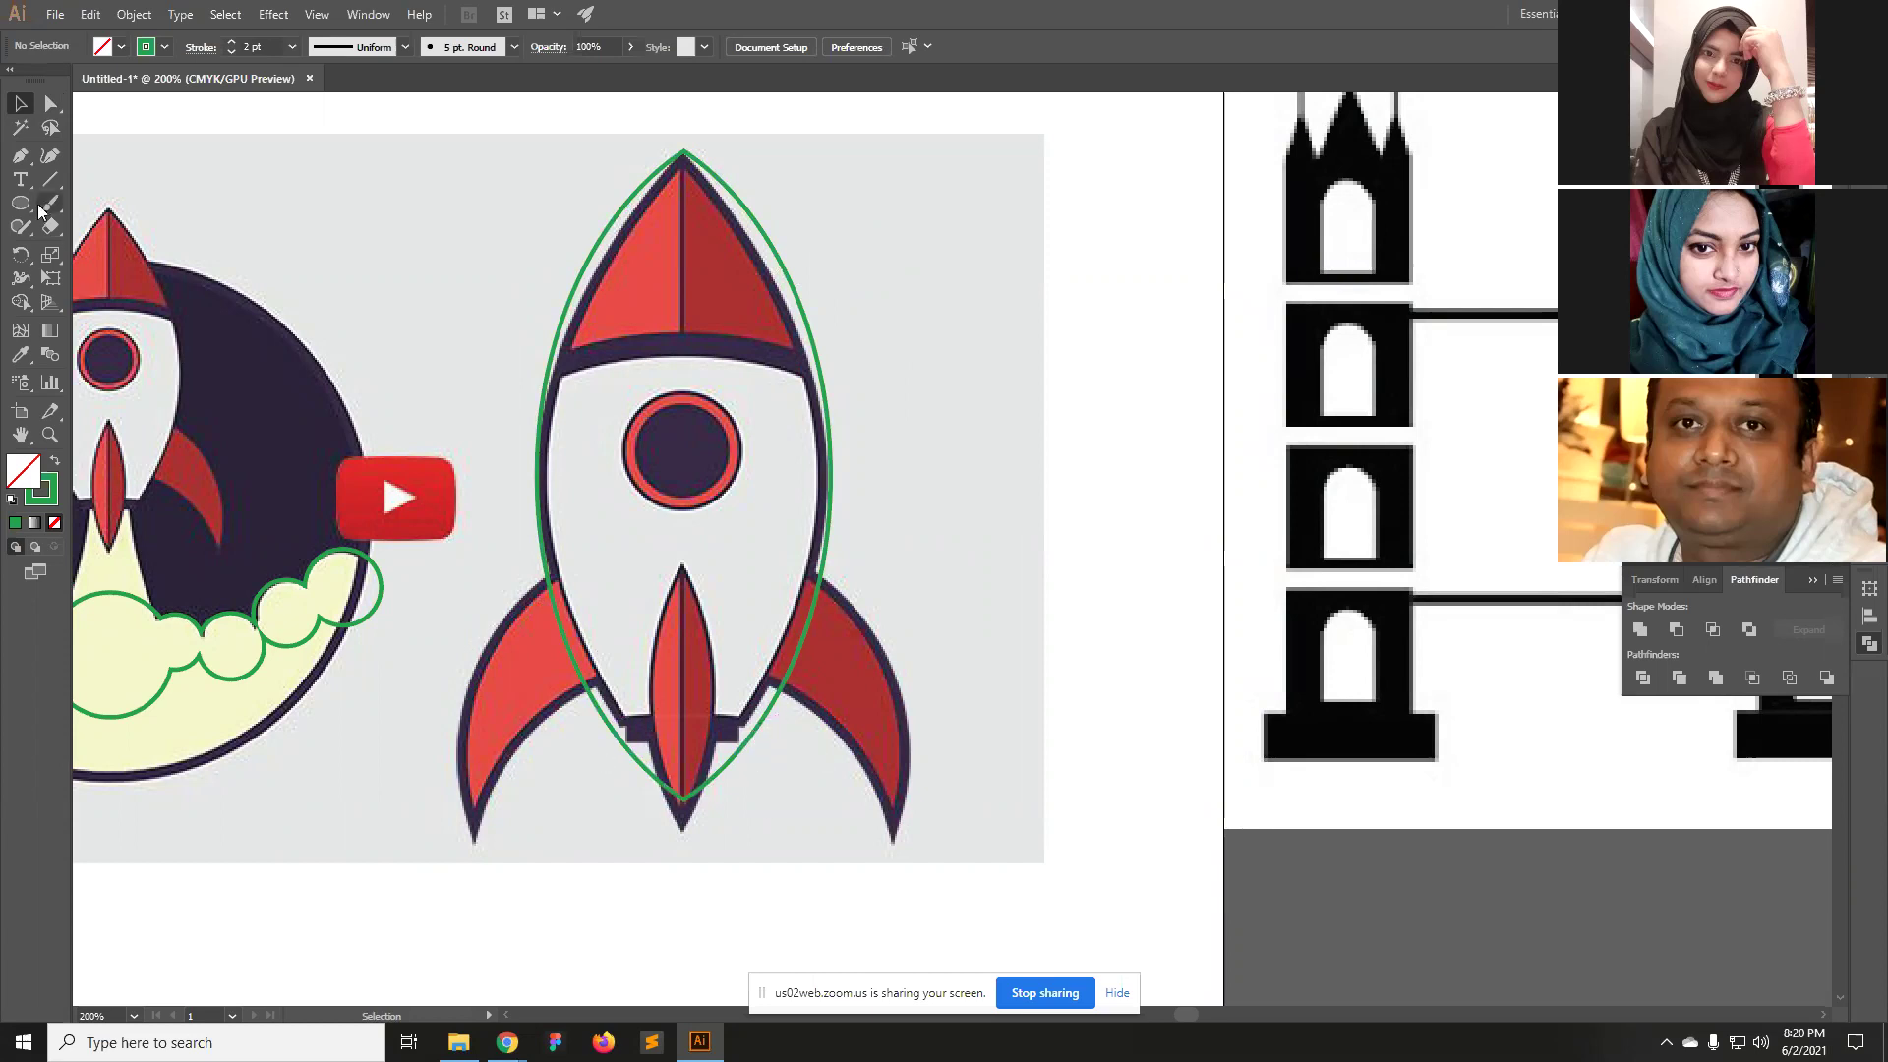
drag(24, 207, 88, 202)
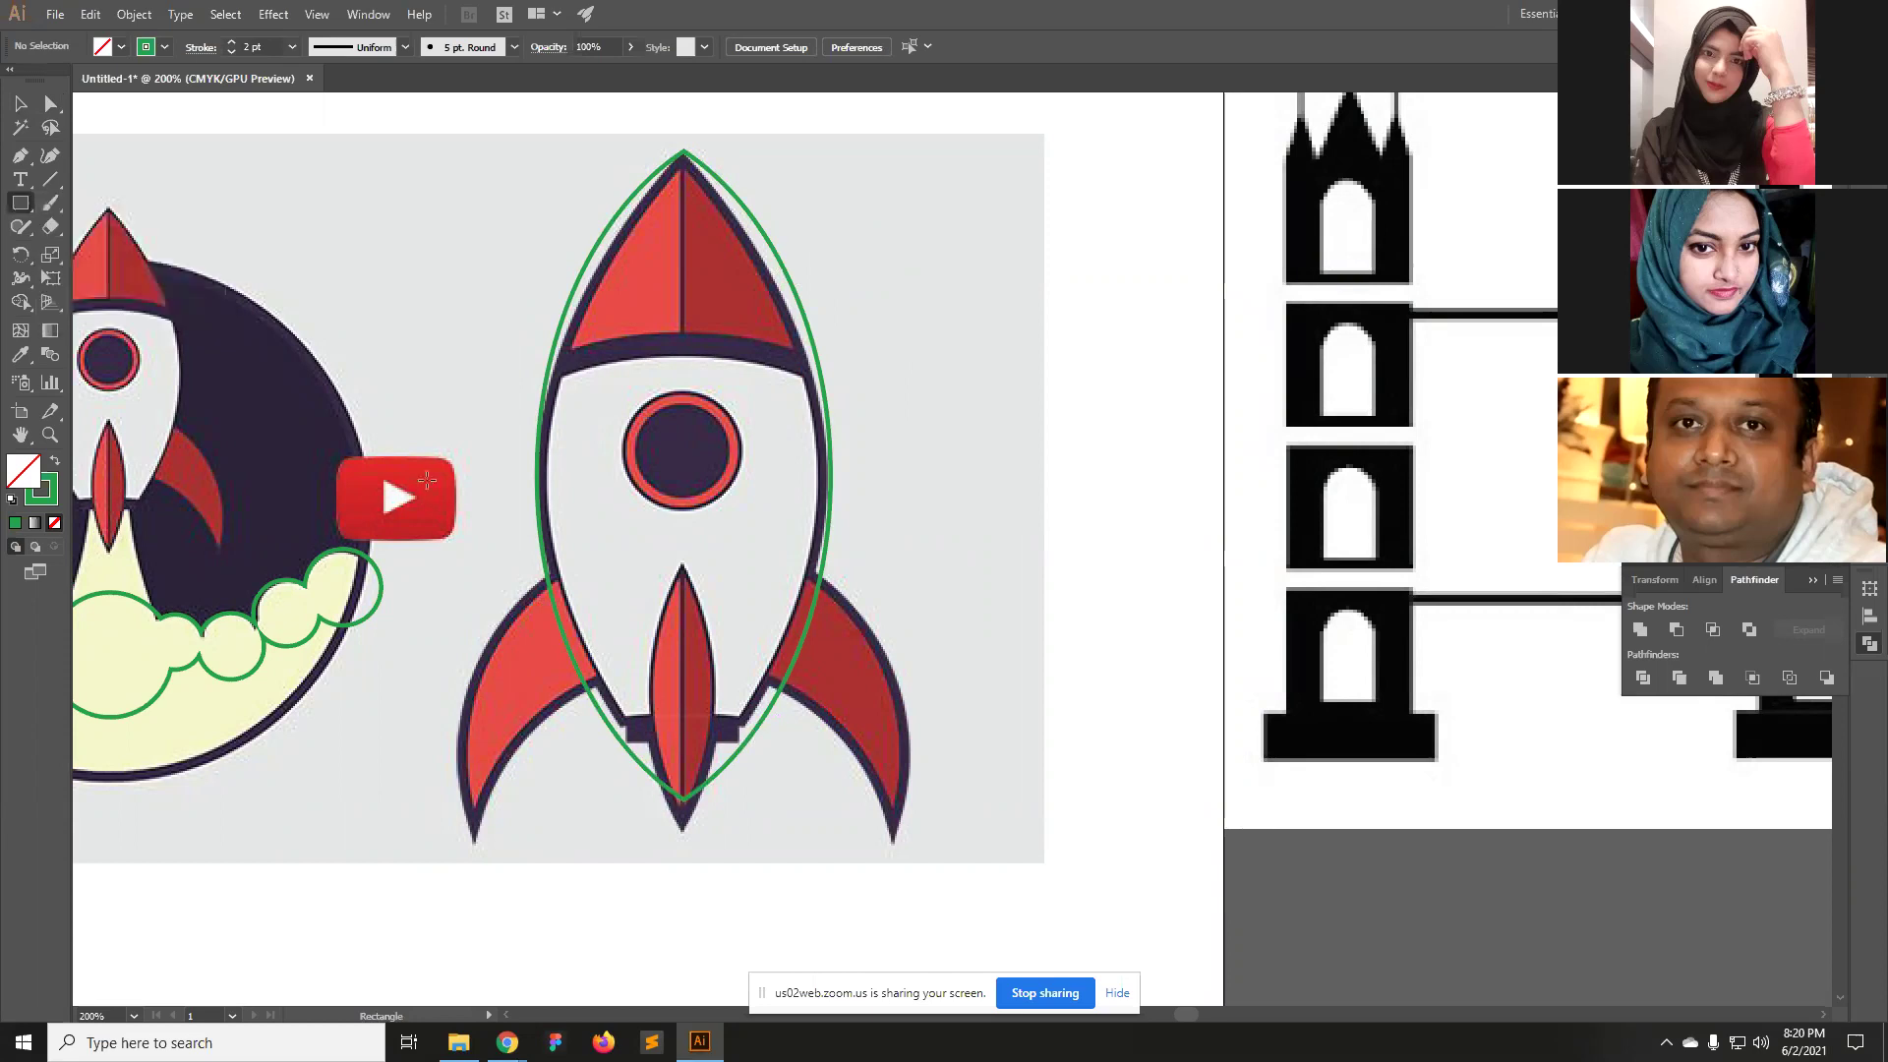
drag(591, 724, 779, 820)
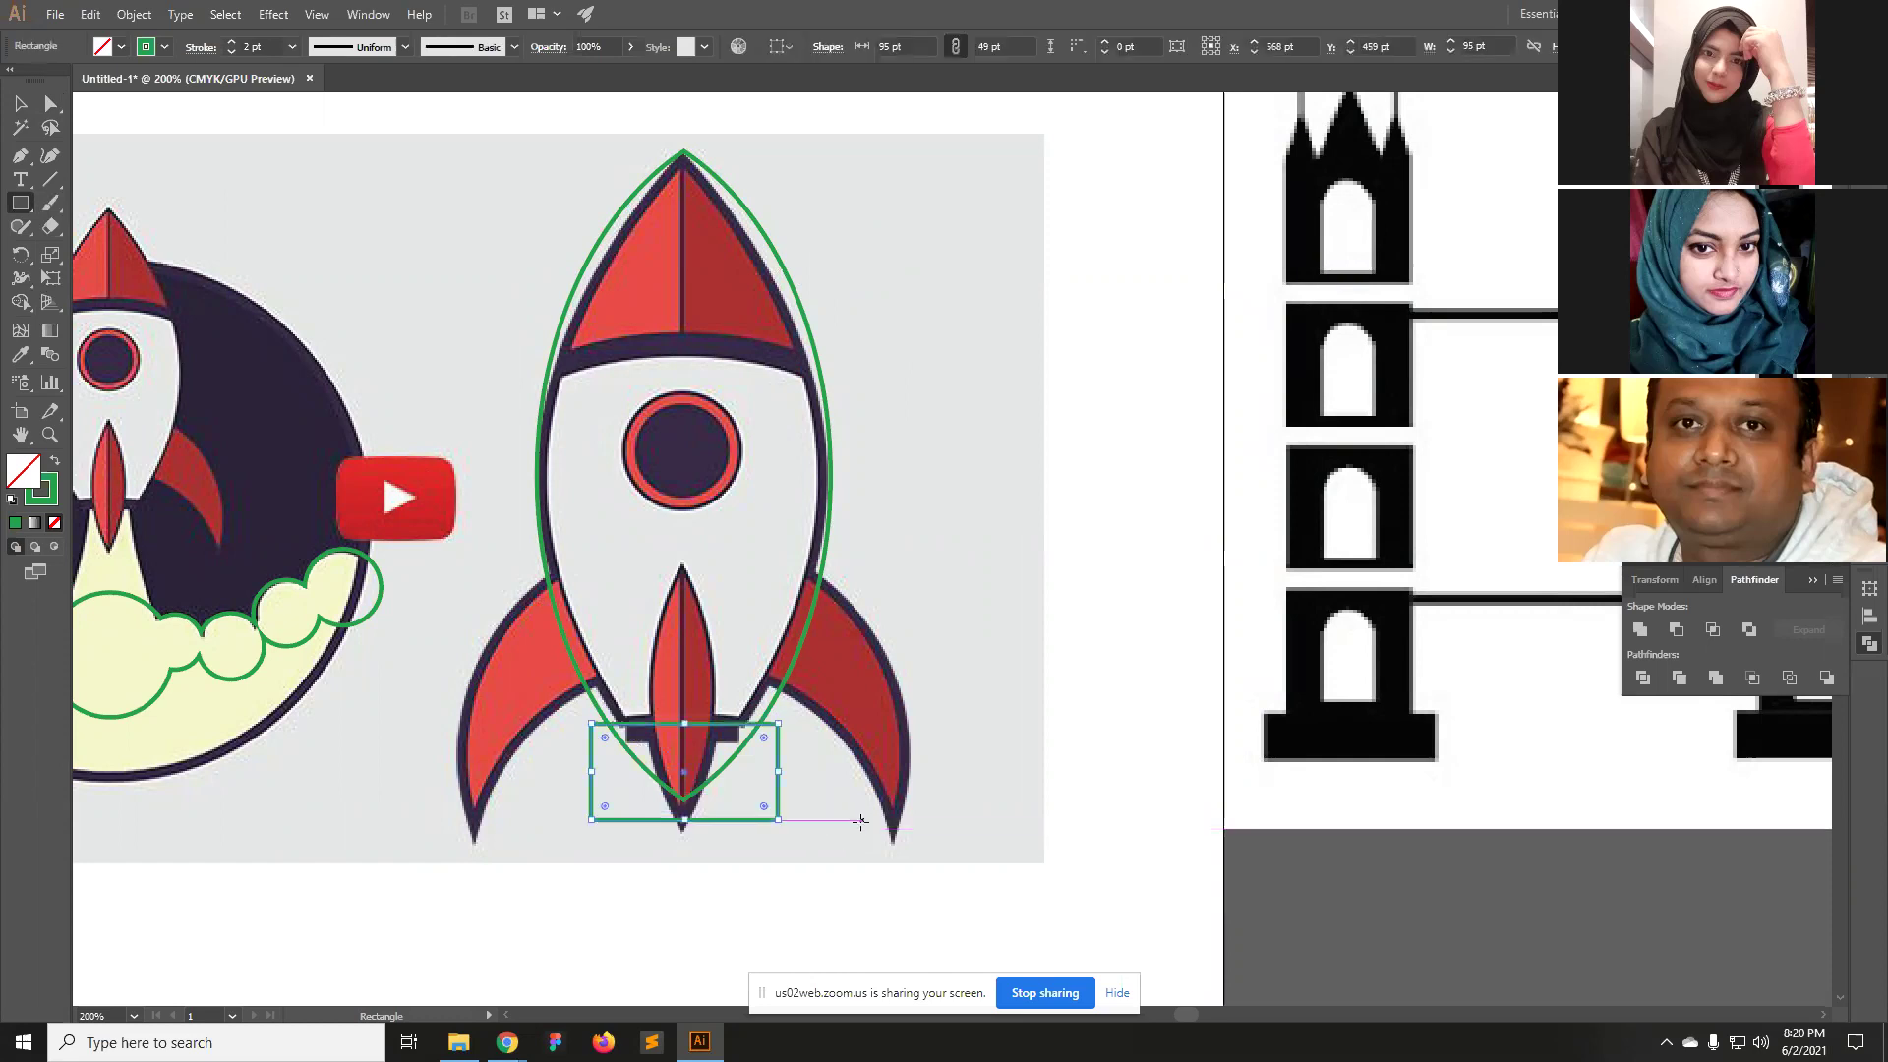
Select the rectangle together with the lens shape and split them with Pathfinder Divide.
key(v)
drag(686, 723, 766, 689)
click(842, 751)
click(1642, 679)
click(961, 770)
Delete the divided pieces below the rocket body's base with Direct Selection, leaving a flat-bottomed body outline.
key(a)
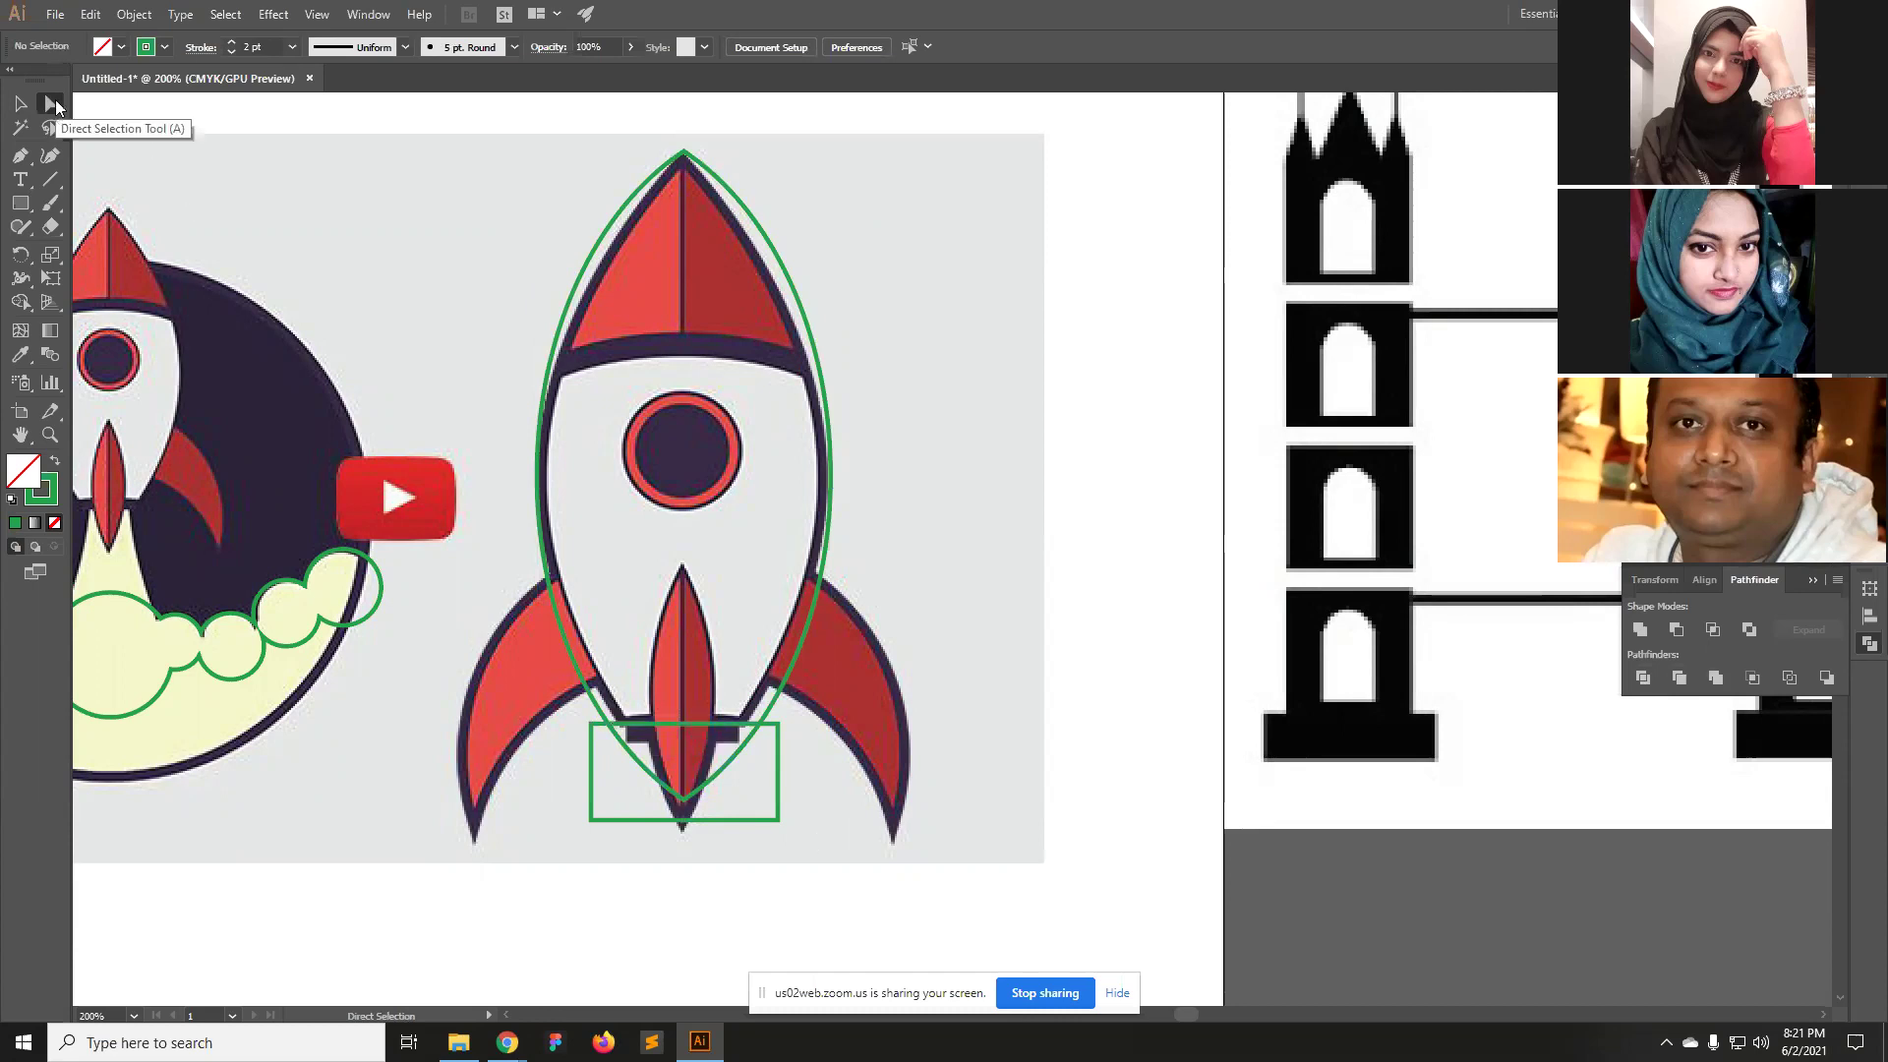
drag(852, 861, 531, 751)
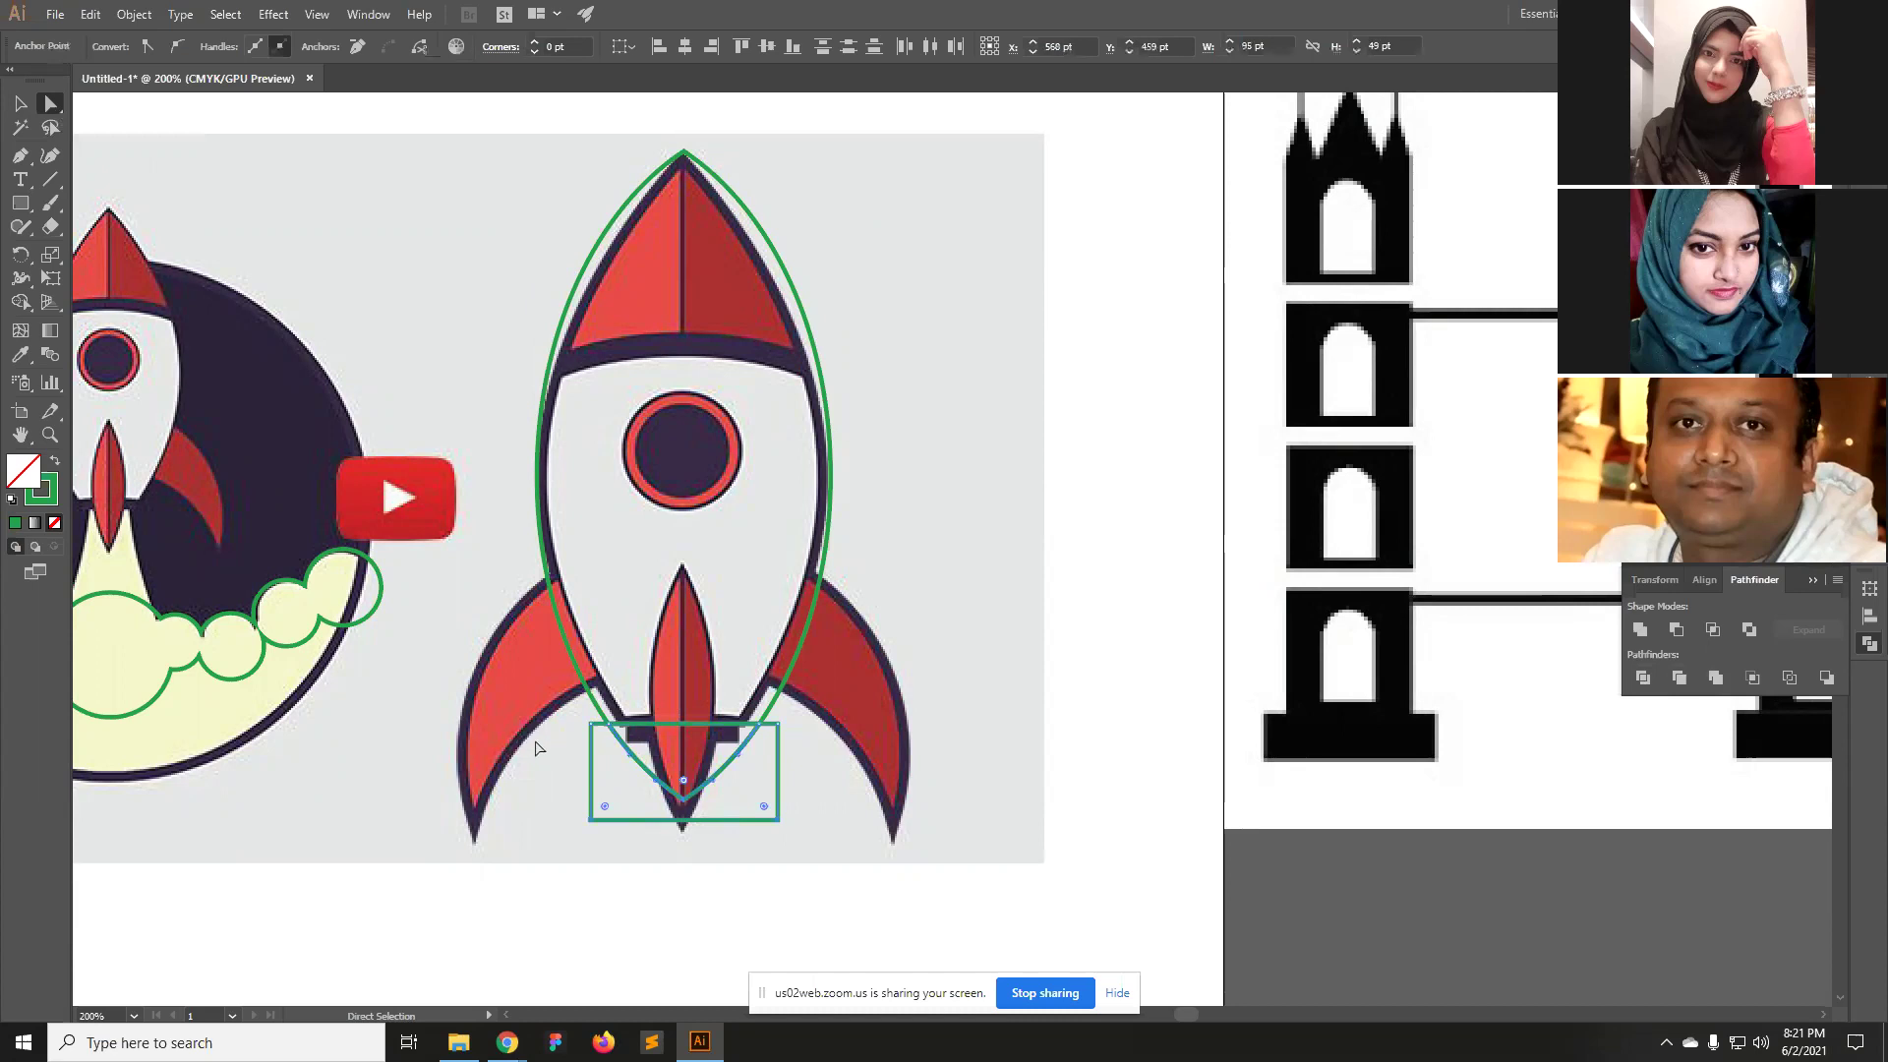
key(Delete)
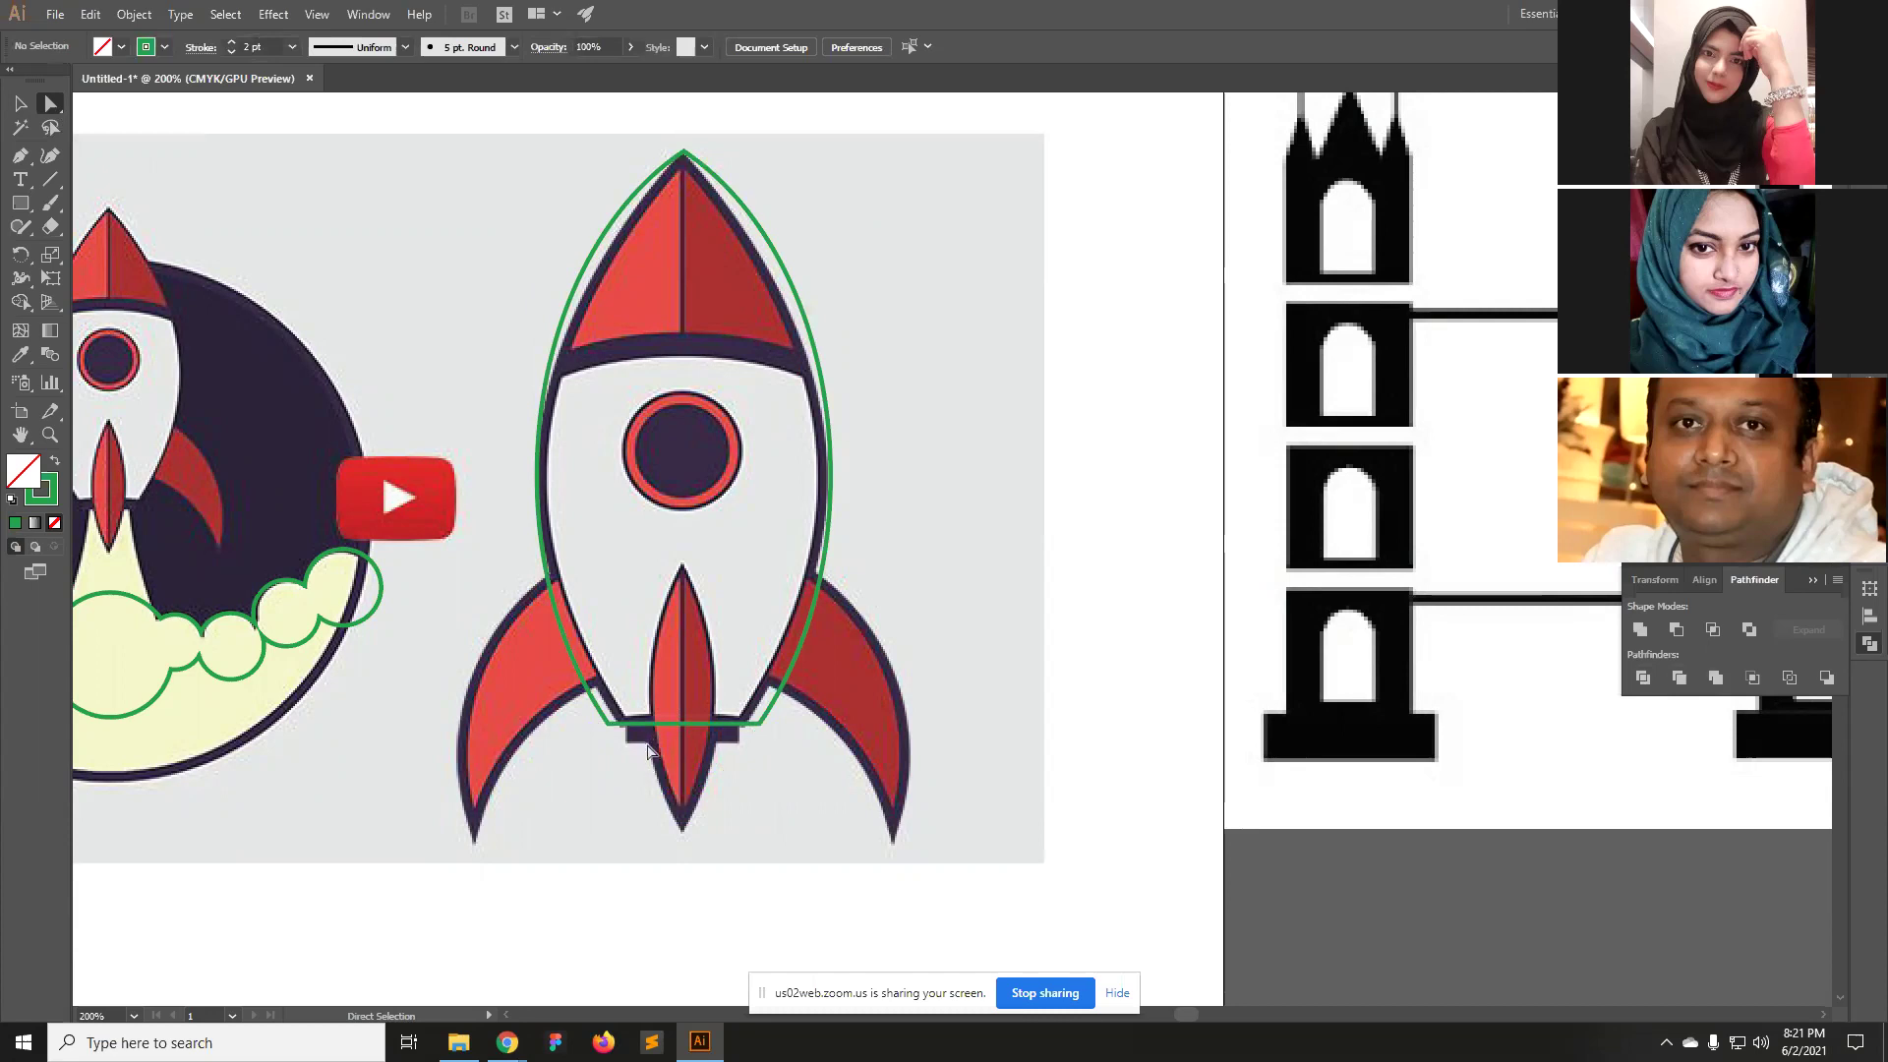
Draw a rectangle about 56.5 × 9.5 pt over the dark nozzle bar beneath the rocket body.
click(20, 203)
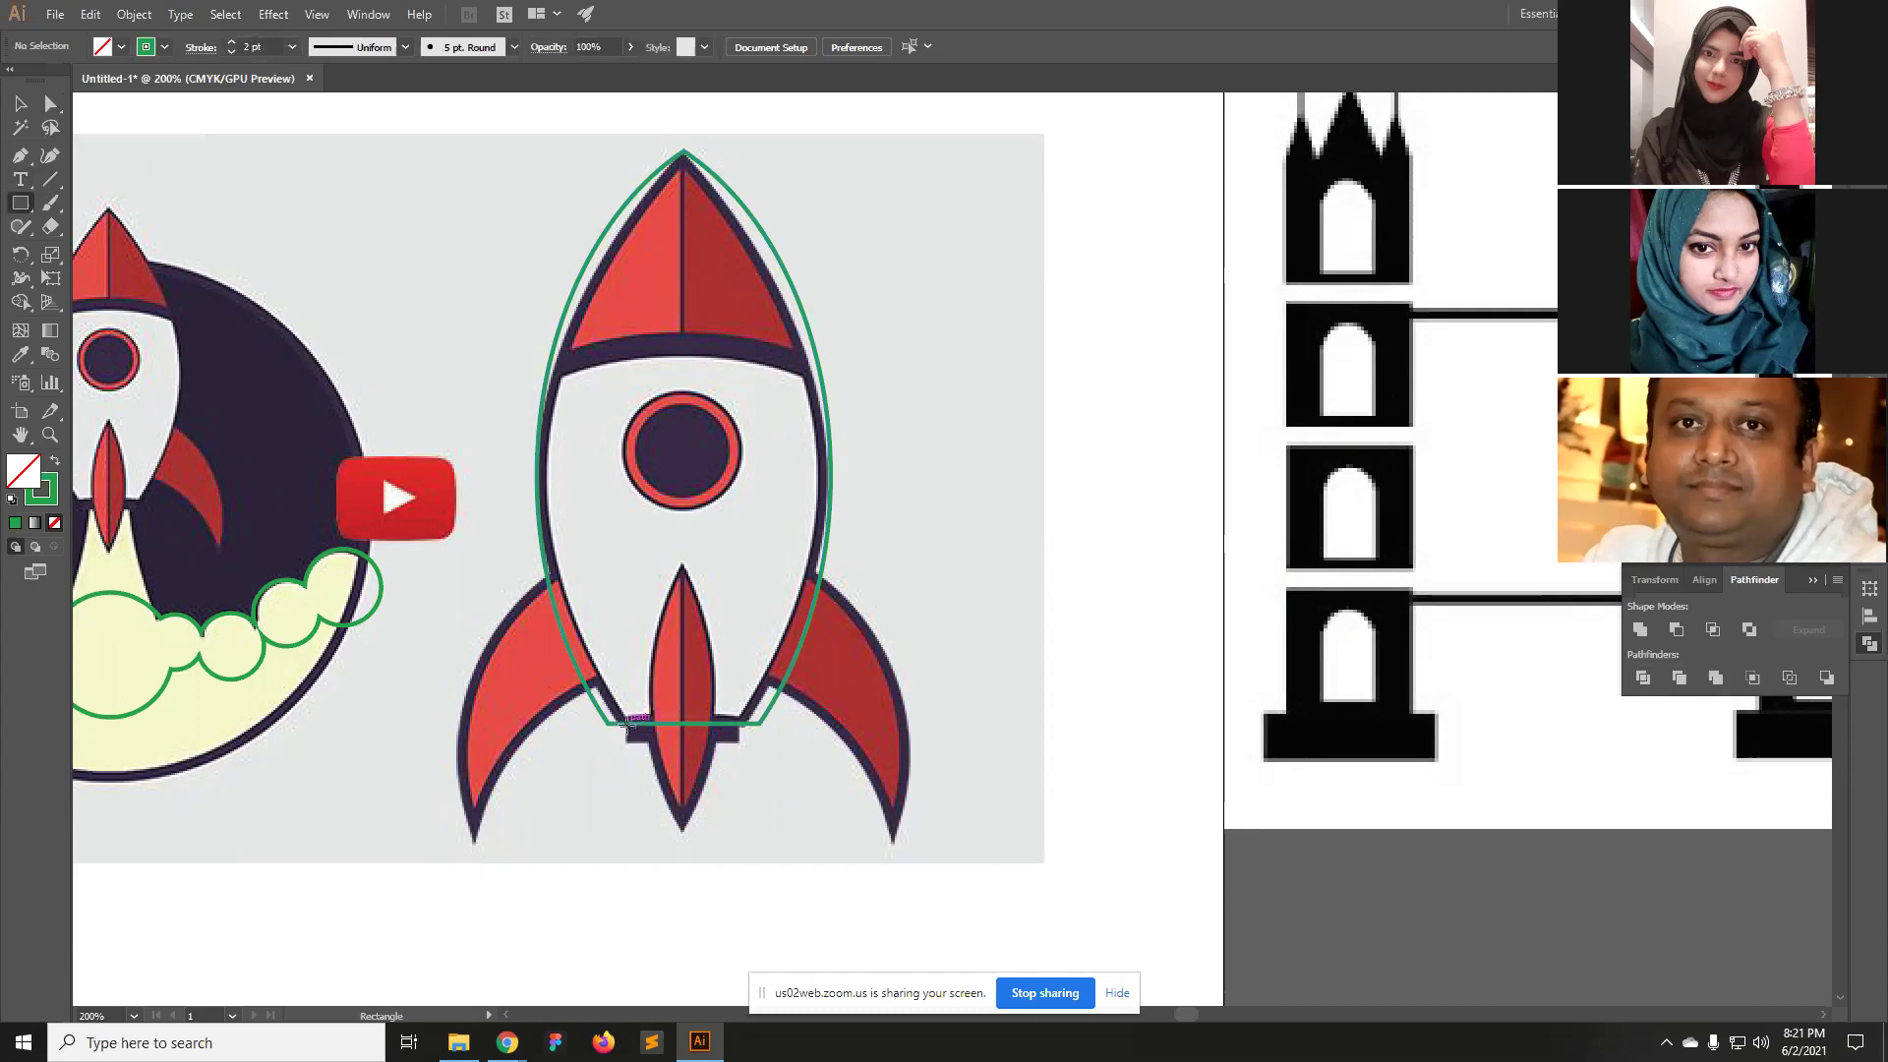
drag(628, 722, 737, 739)
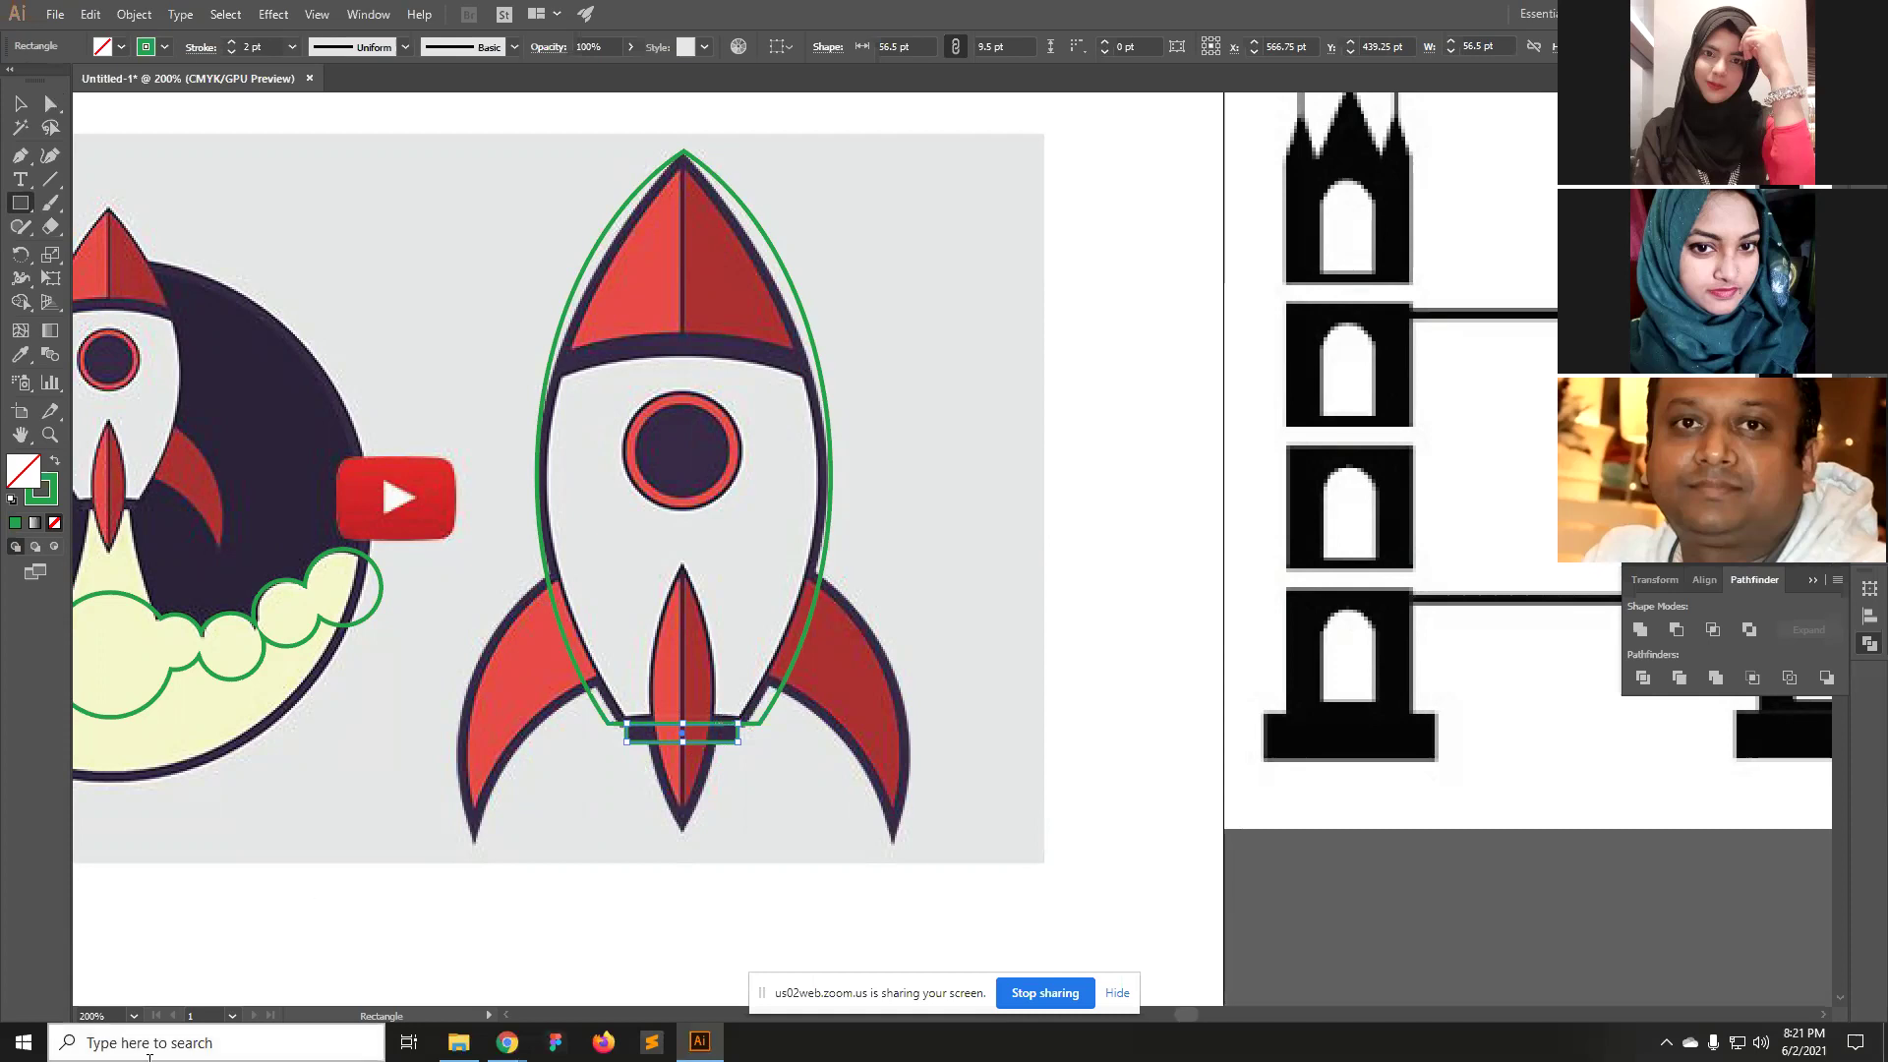
mouse_move(507, 1043)
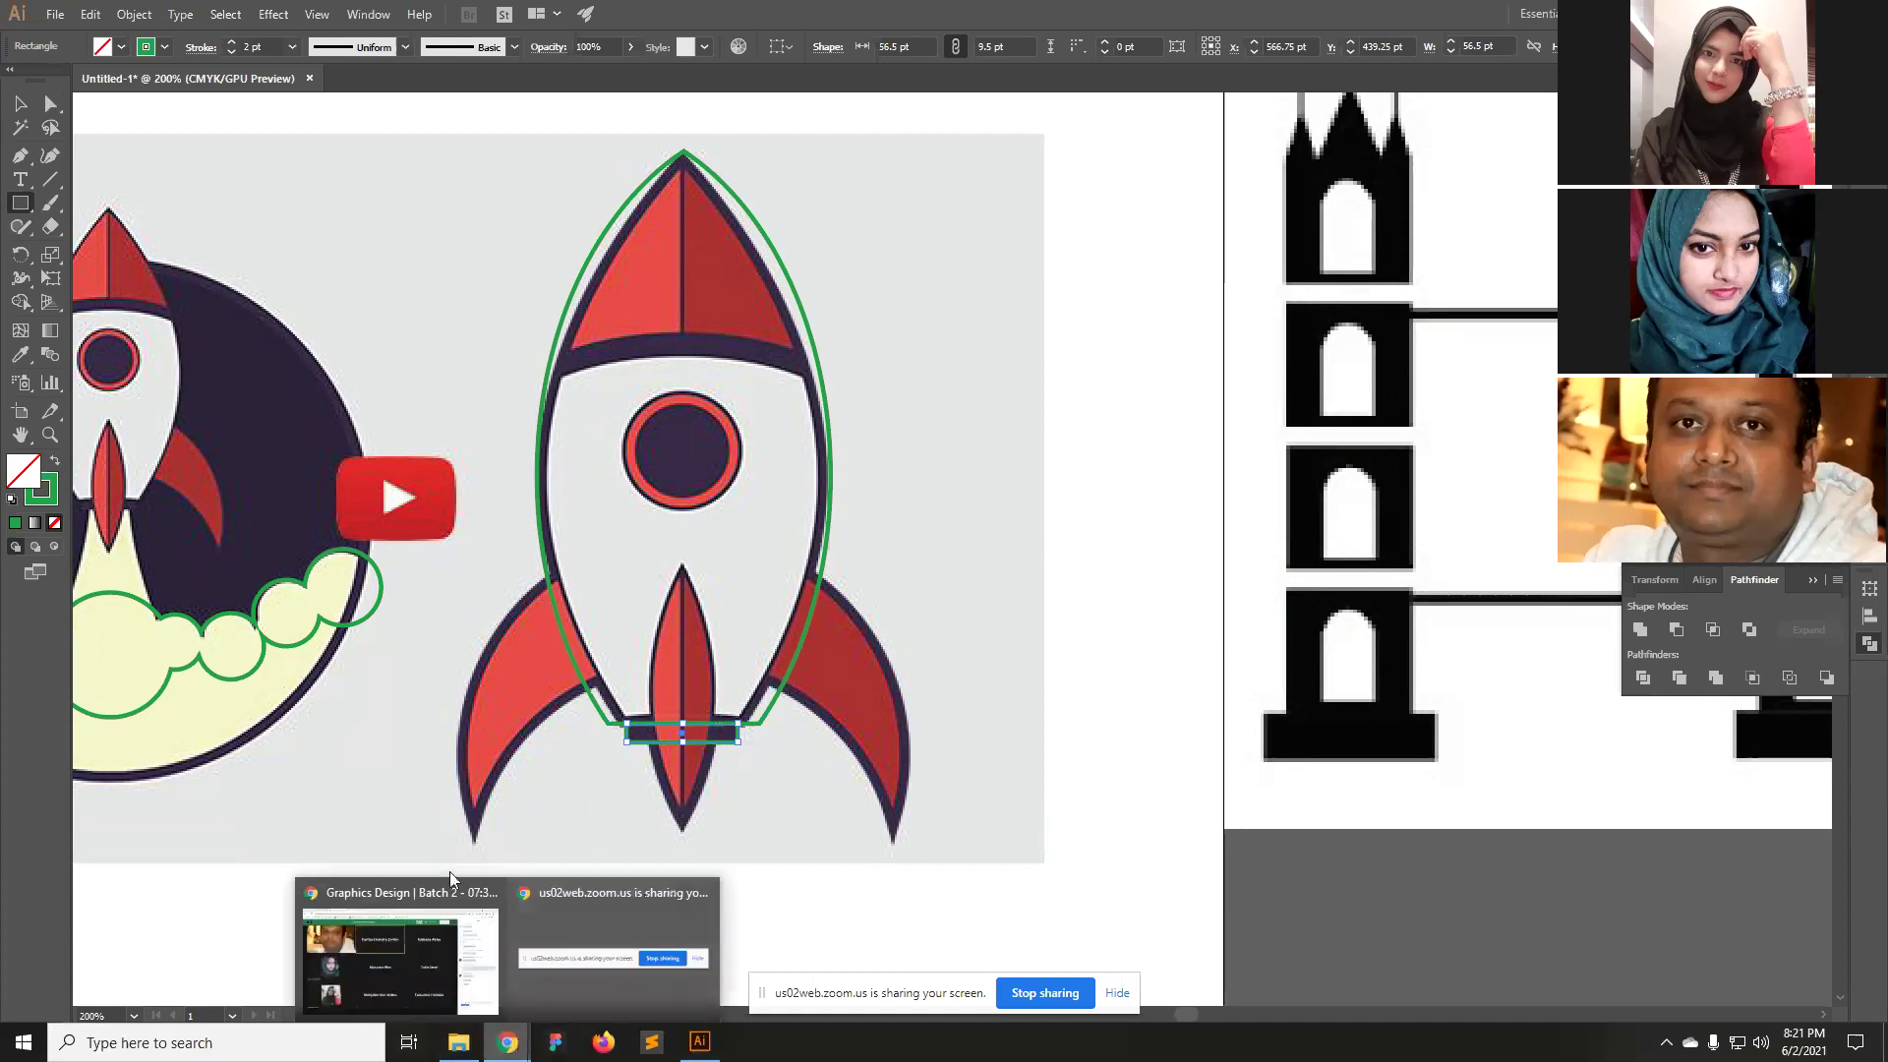
click(360, 958)
click(61, 1005)
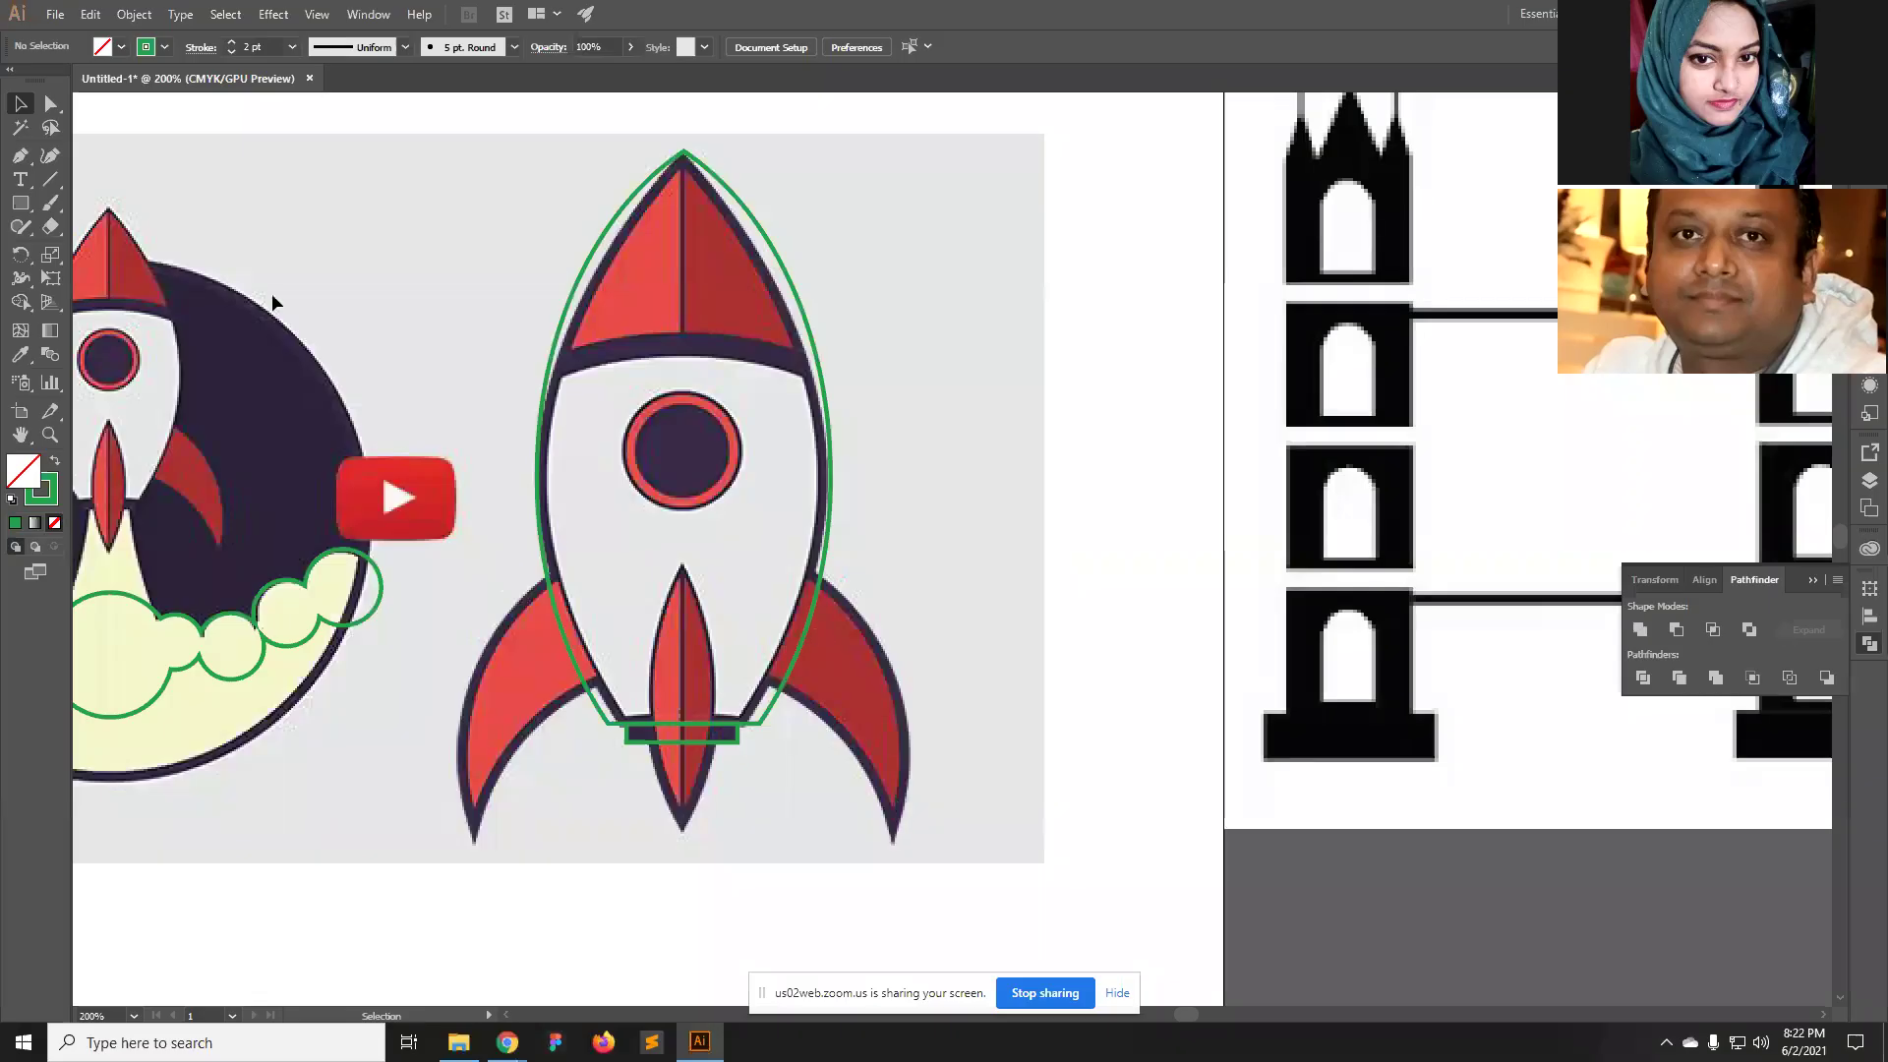
Draw two overlapping ellipses for the left fin, about 163.5 × 204 pt along its outer curve and 240 × 231 pt along its inner curve.
drag(24, 203, 94, 249)
drag(466, 555, 779, 960)
key(v)
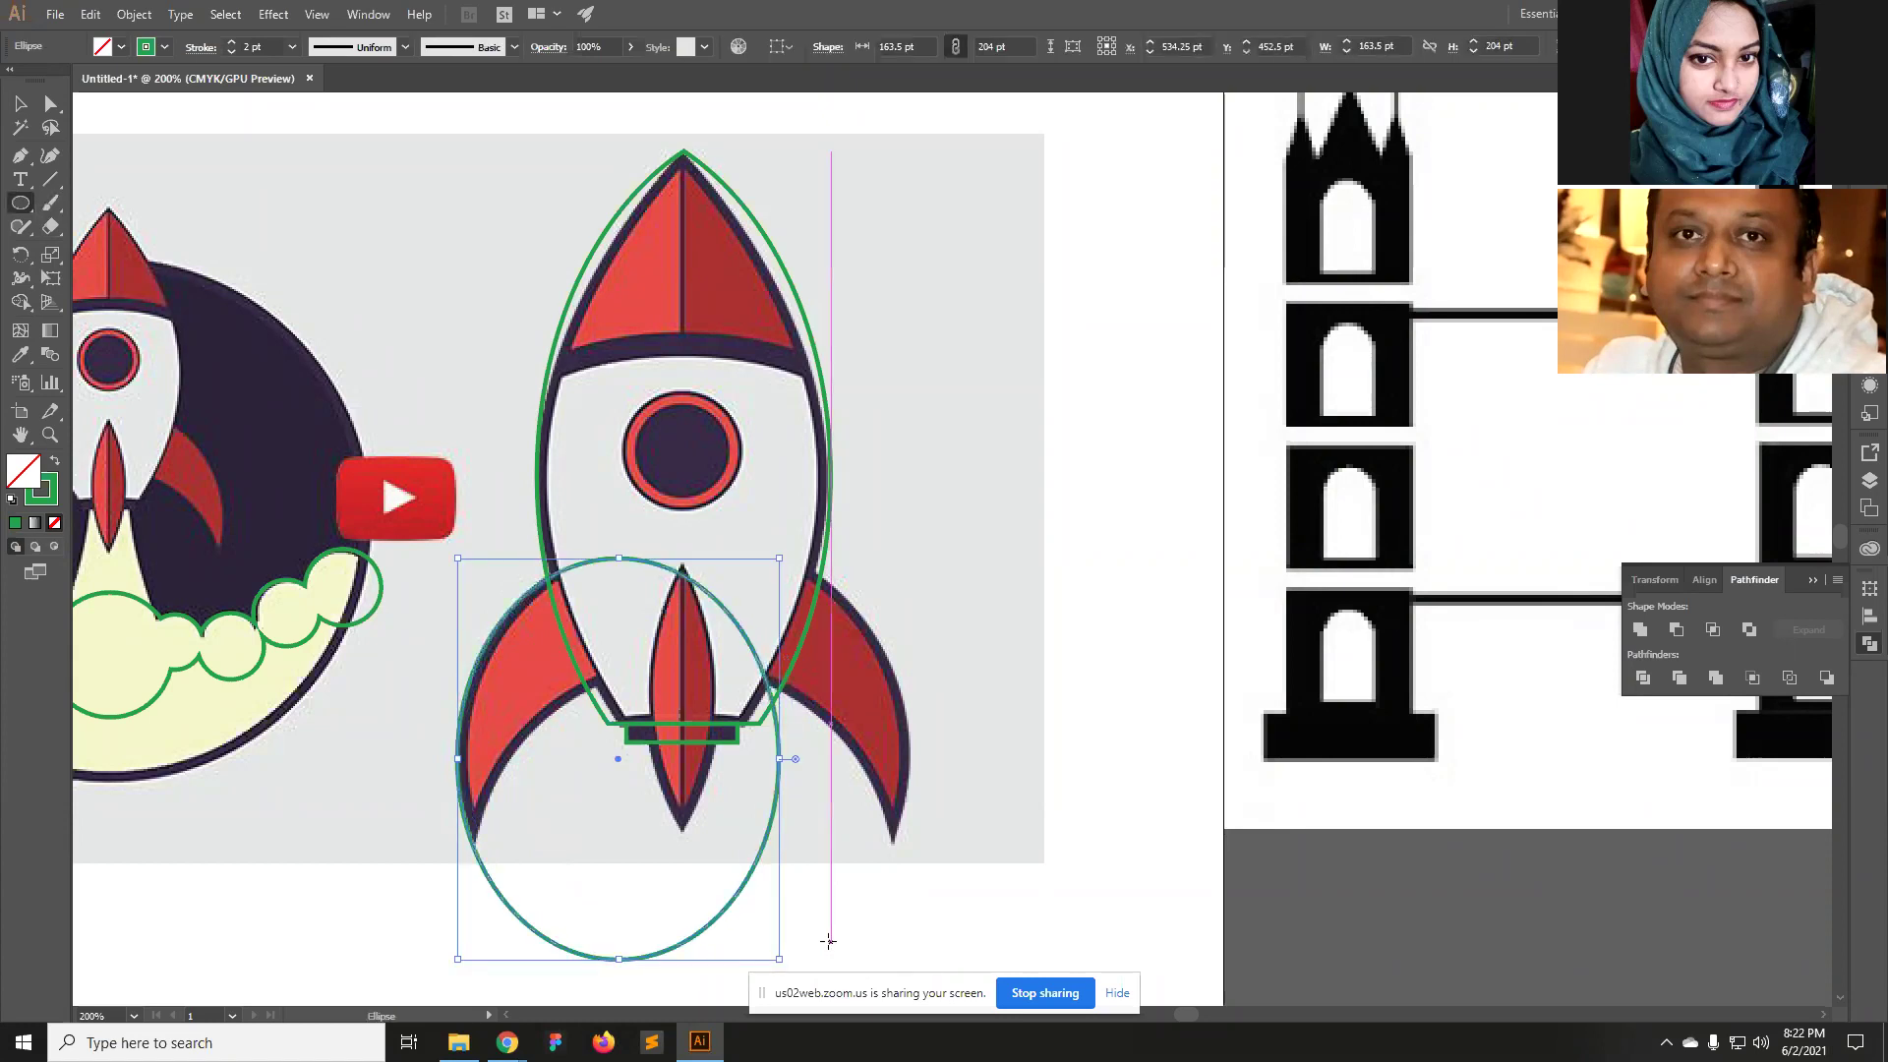
drag(855, 889, 779, 681)
click(19, 203)
drag(460, 516, 870, 911)
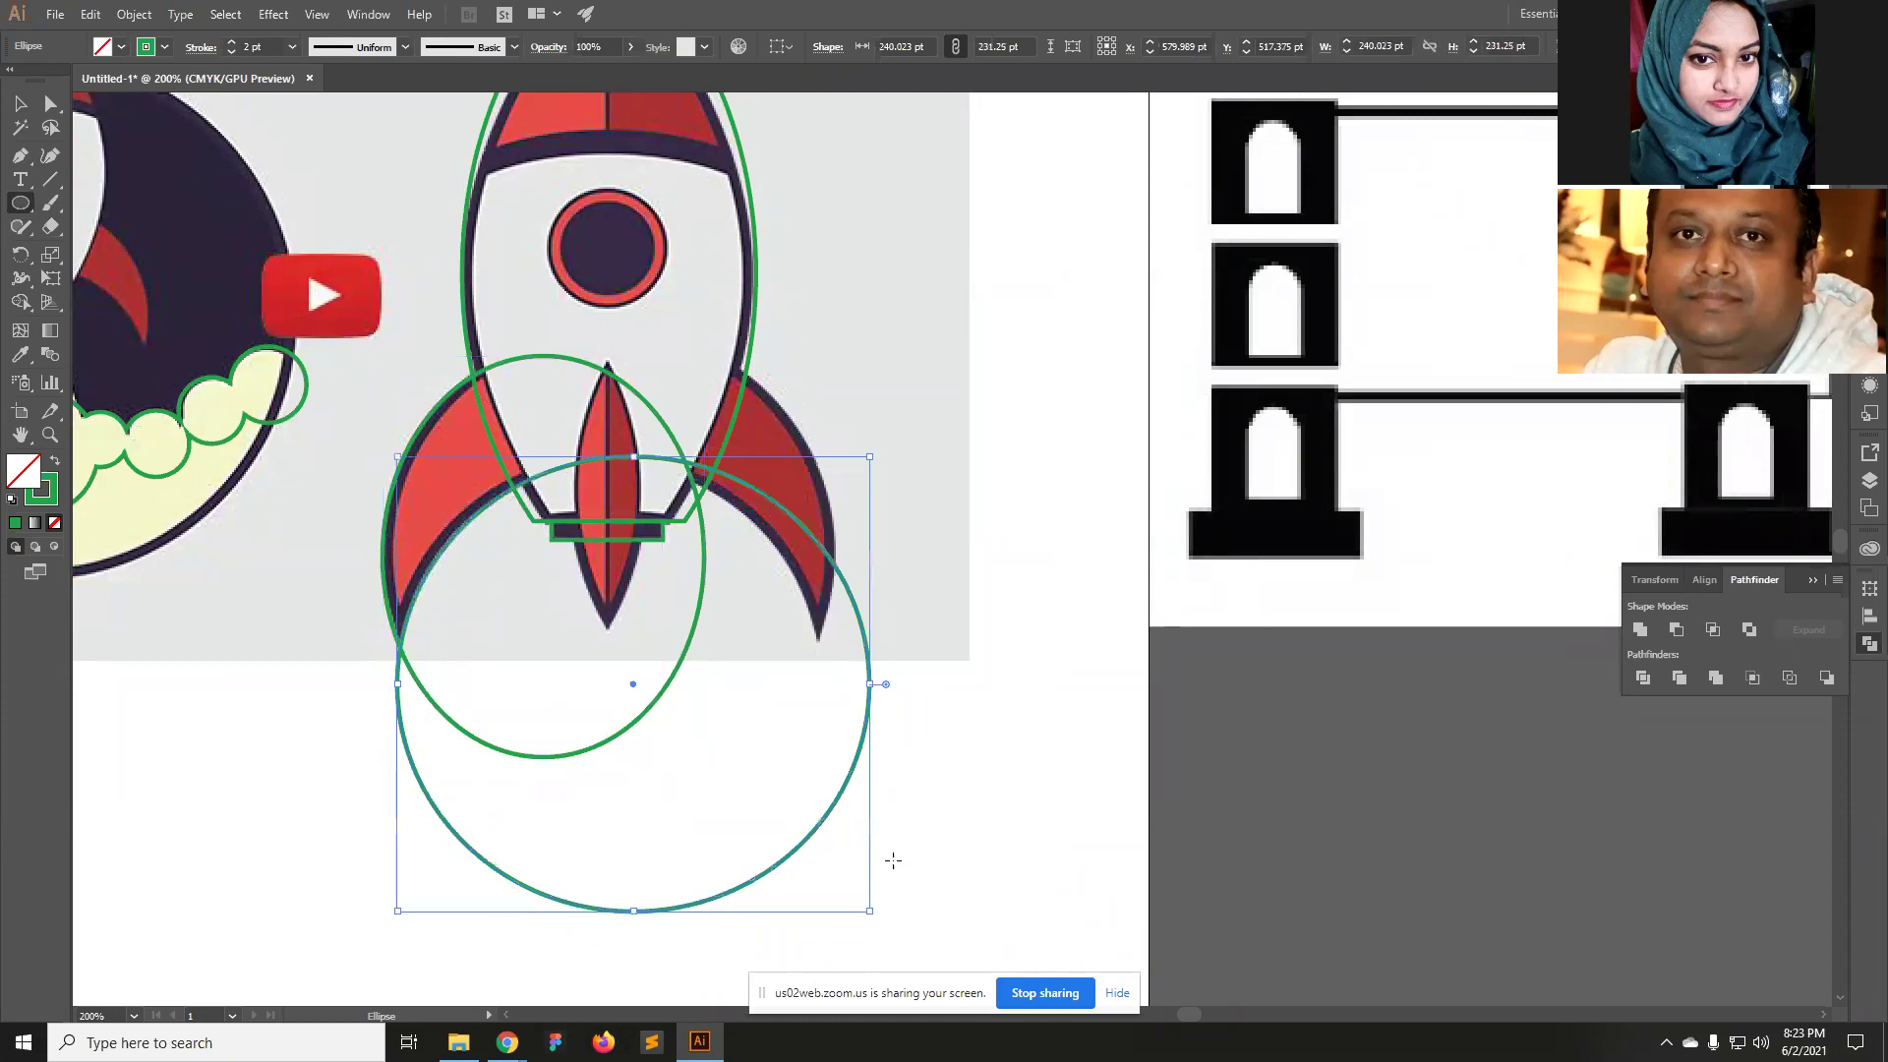
Select both fin ellipses and split them with Pathfinder Divide.
key(v)
drag(289, 686, 553, 761)
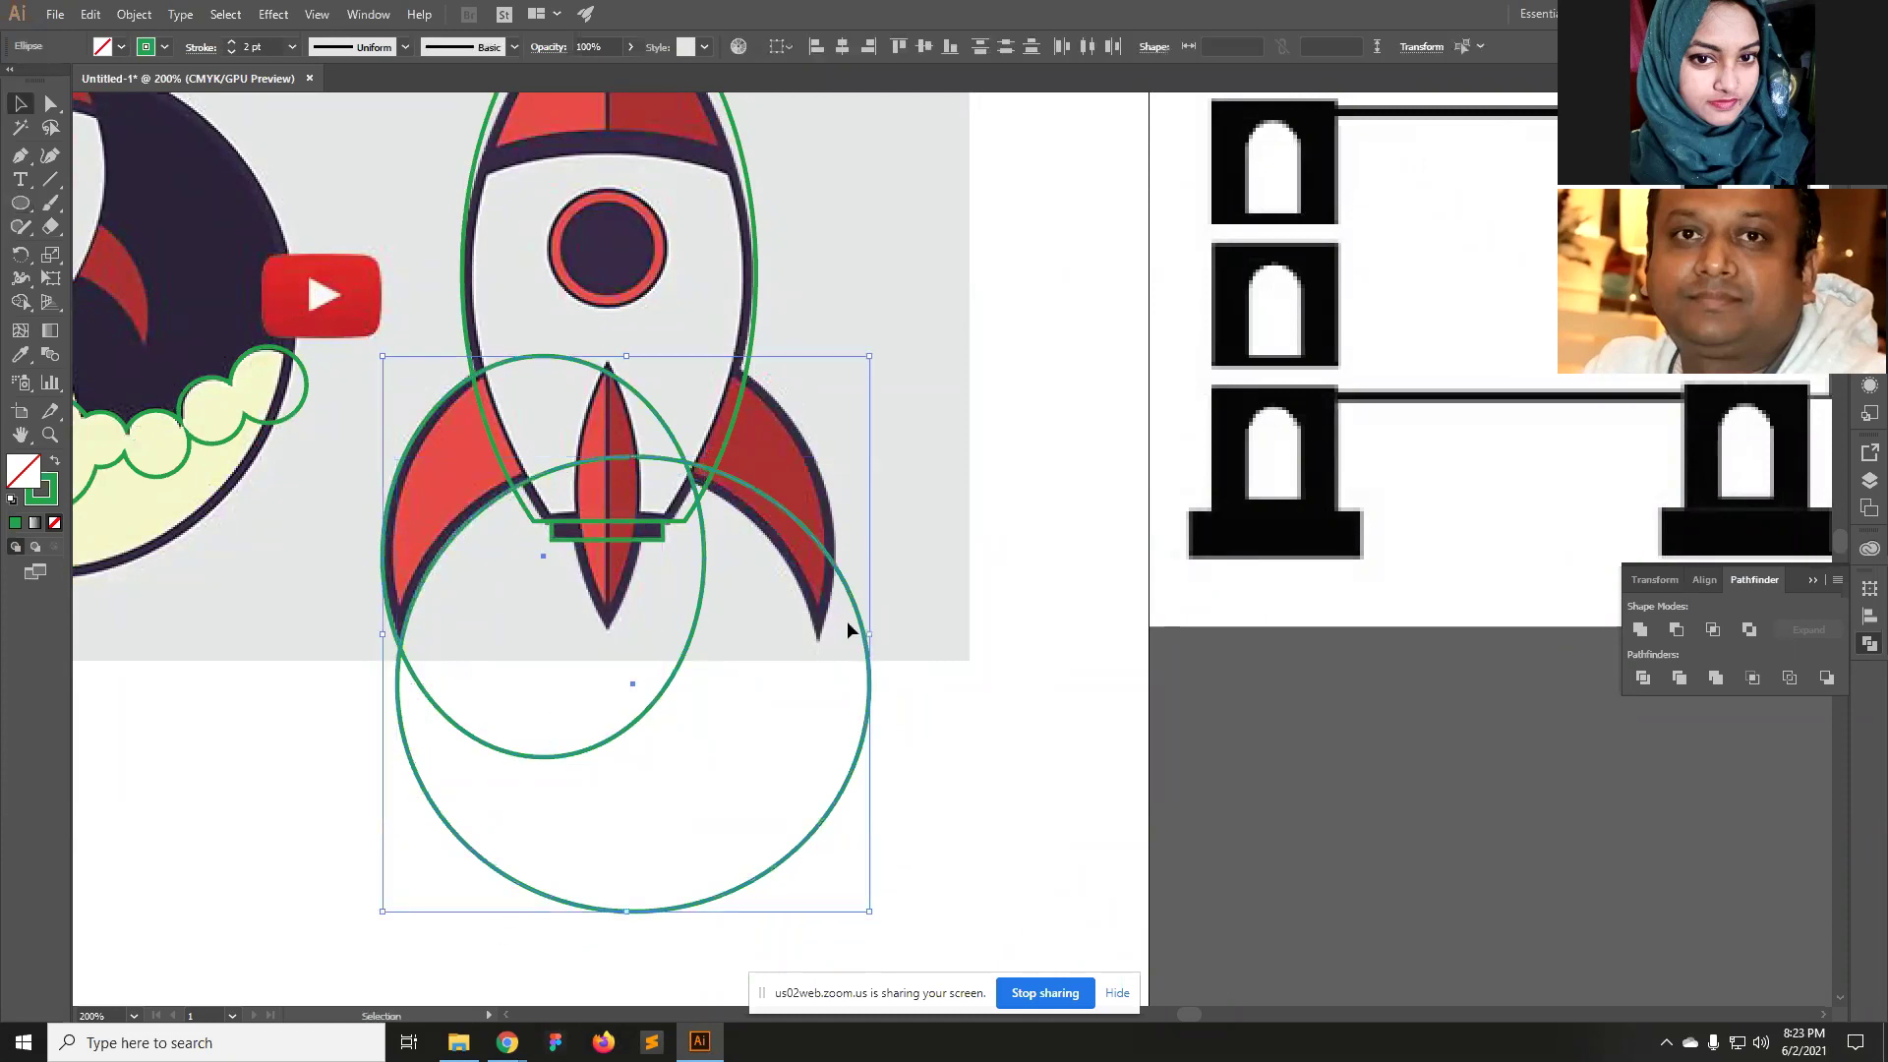
click(1642, 679)
Delete the divided ellipse pieces below the left fin with Direct Selection, leaving only the crescent-shaped fin outline.
key(a)
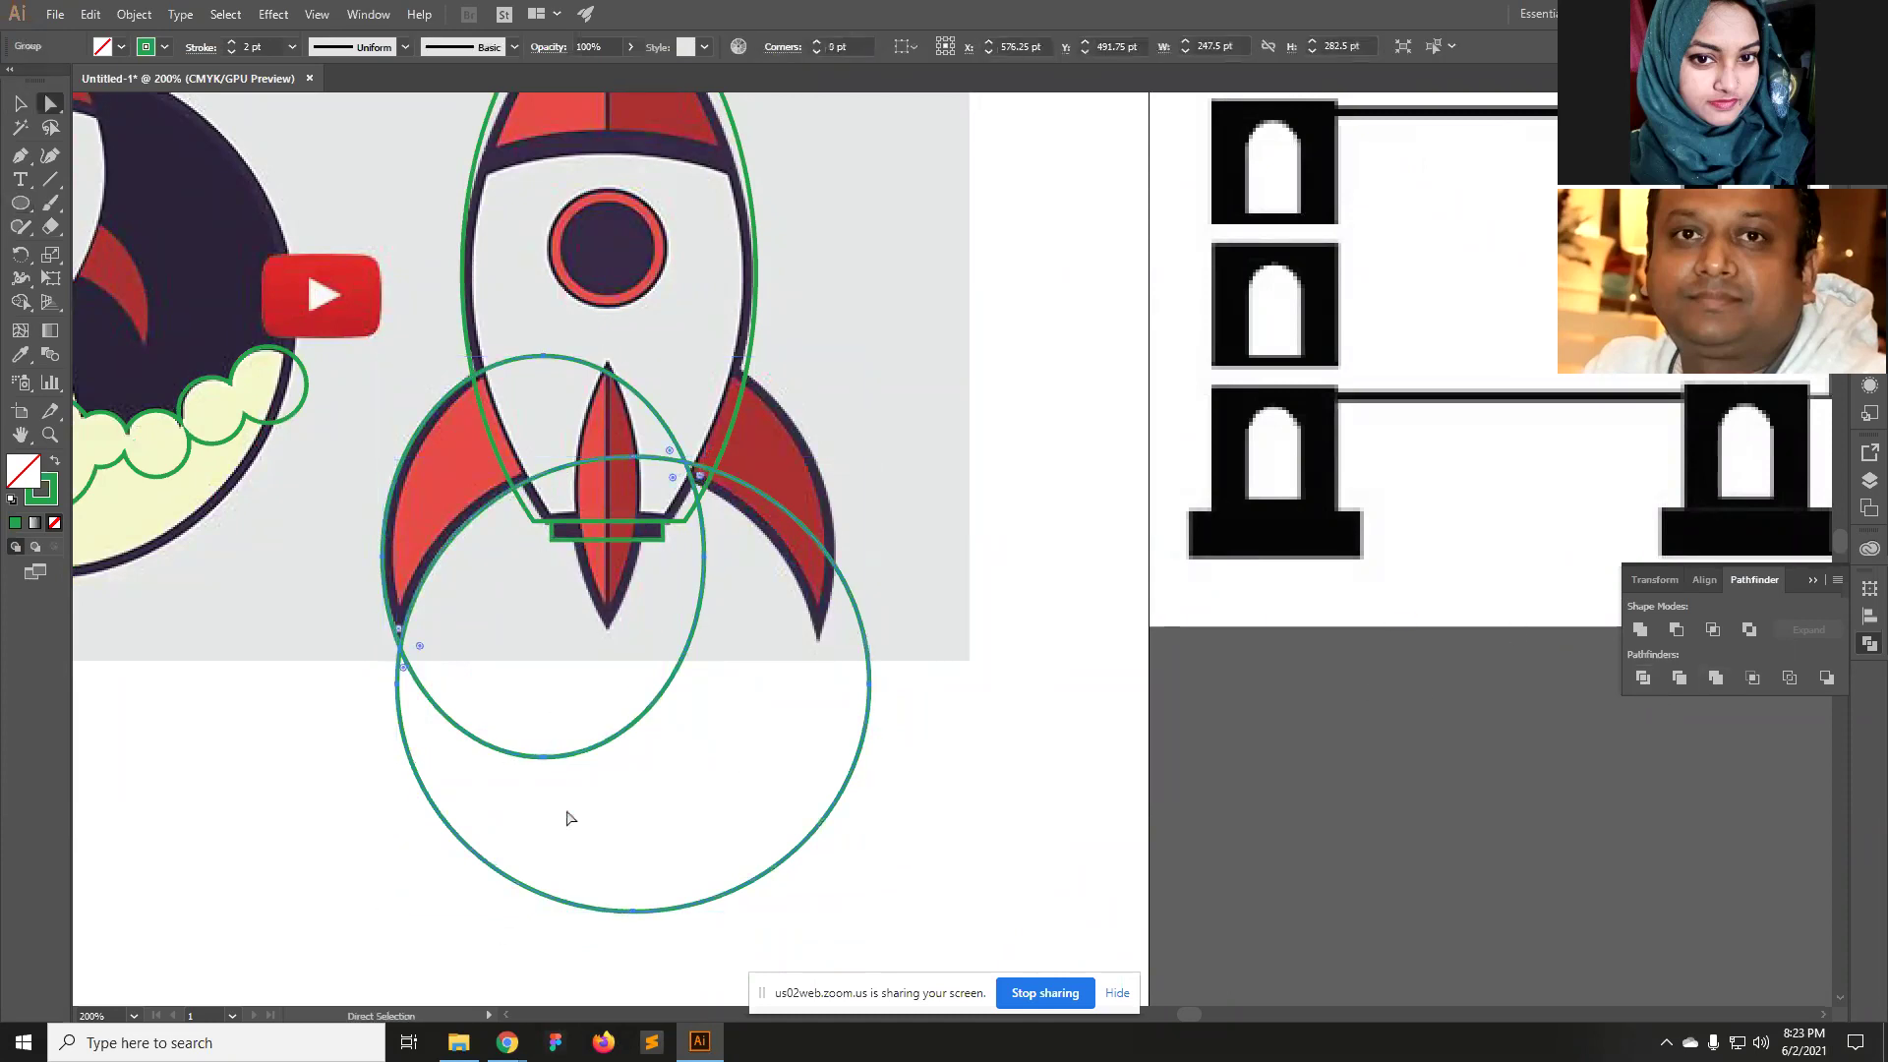
drag(427, 869, 534, 729)
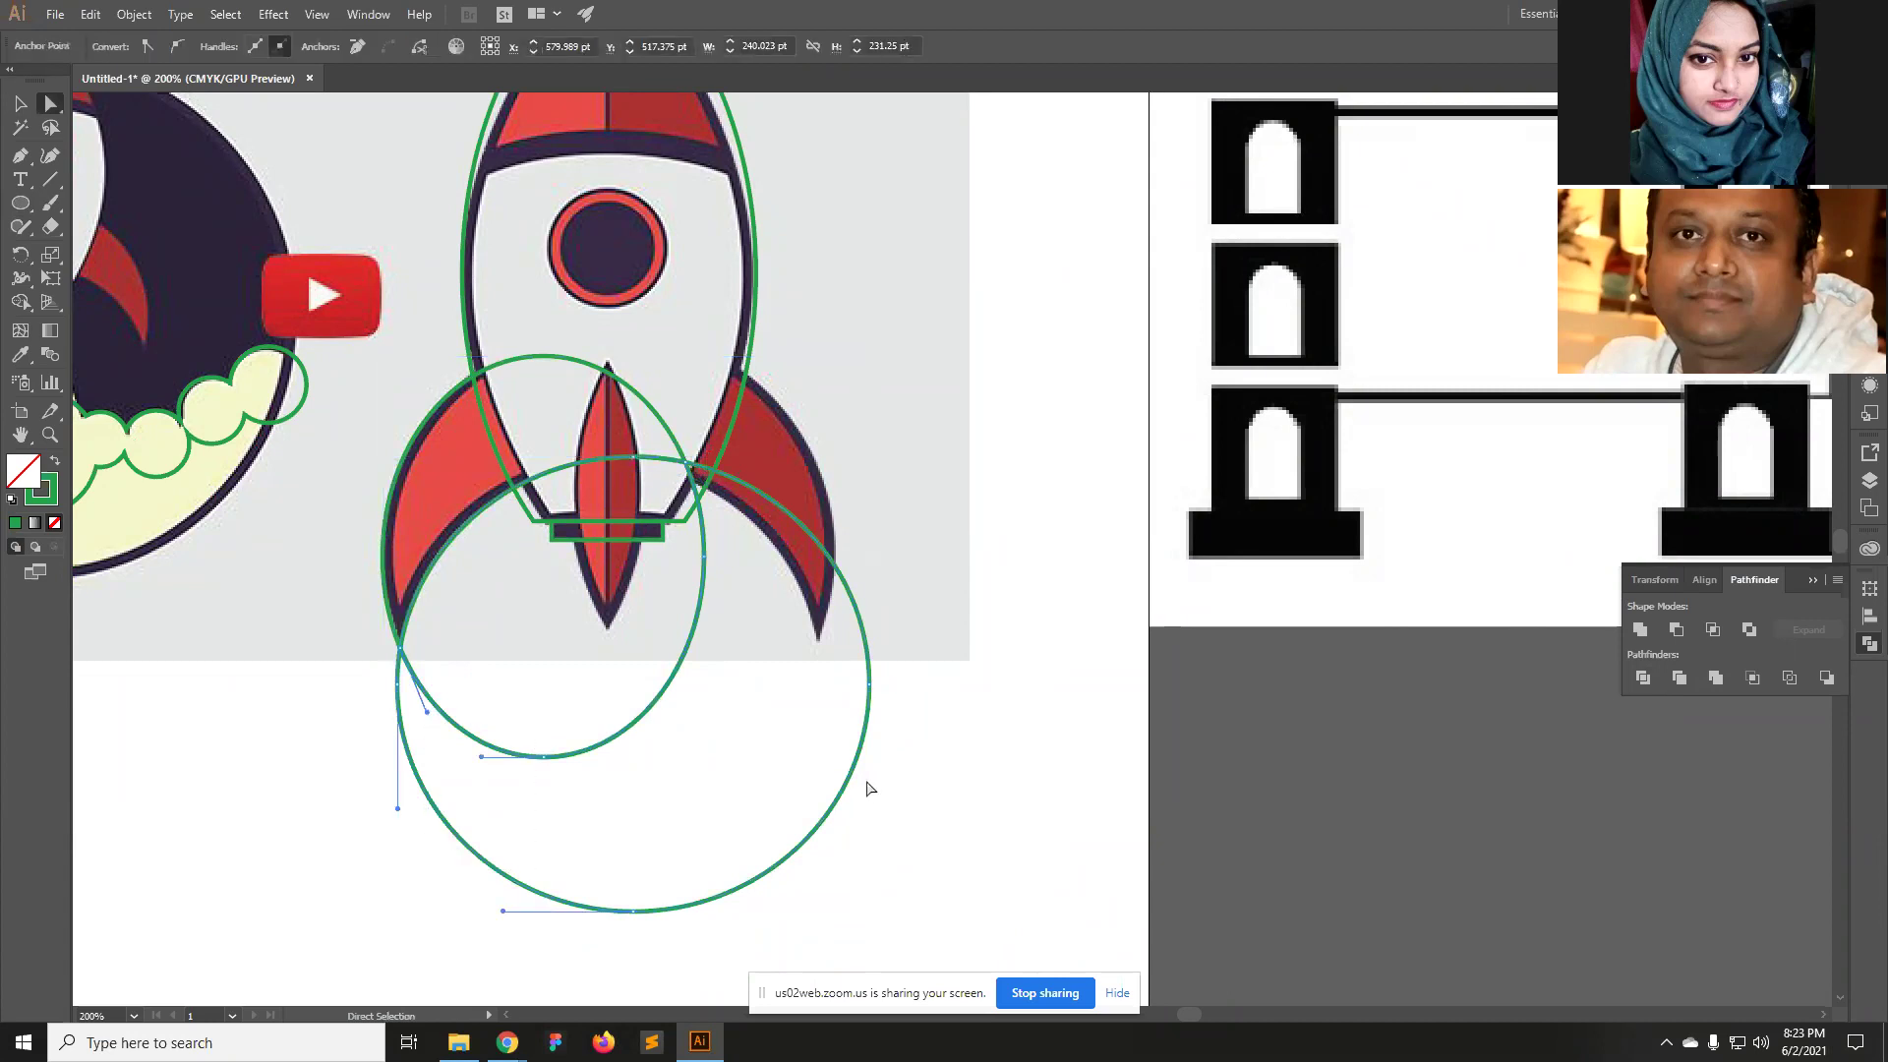
key(Delete)
key(Delete)
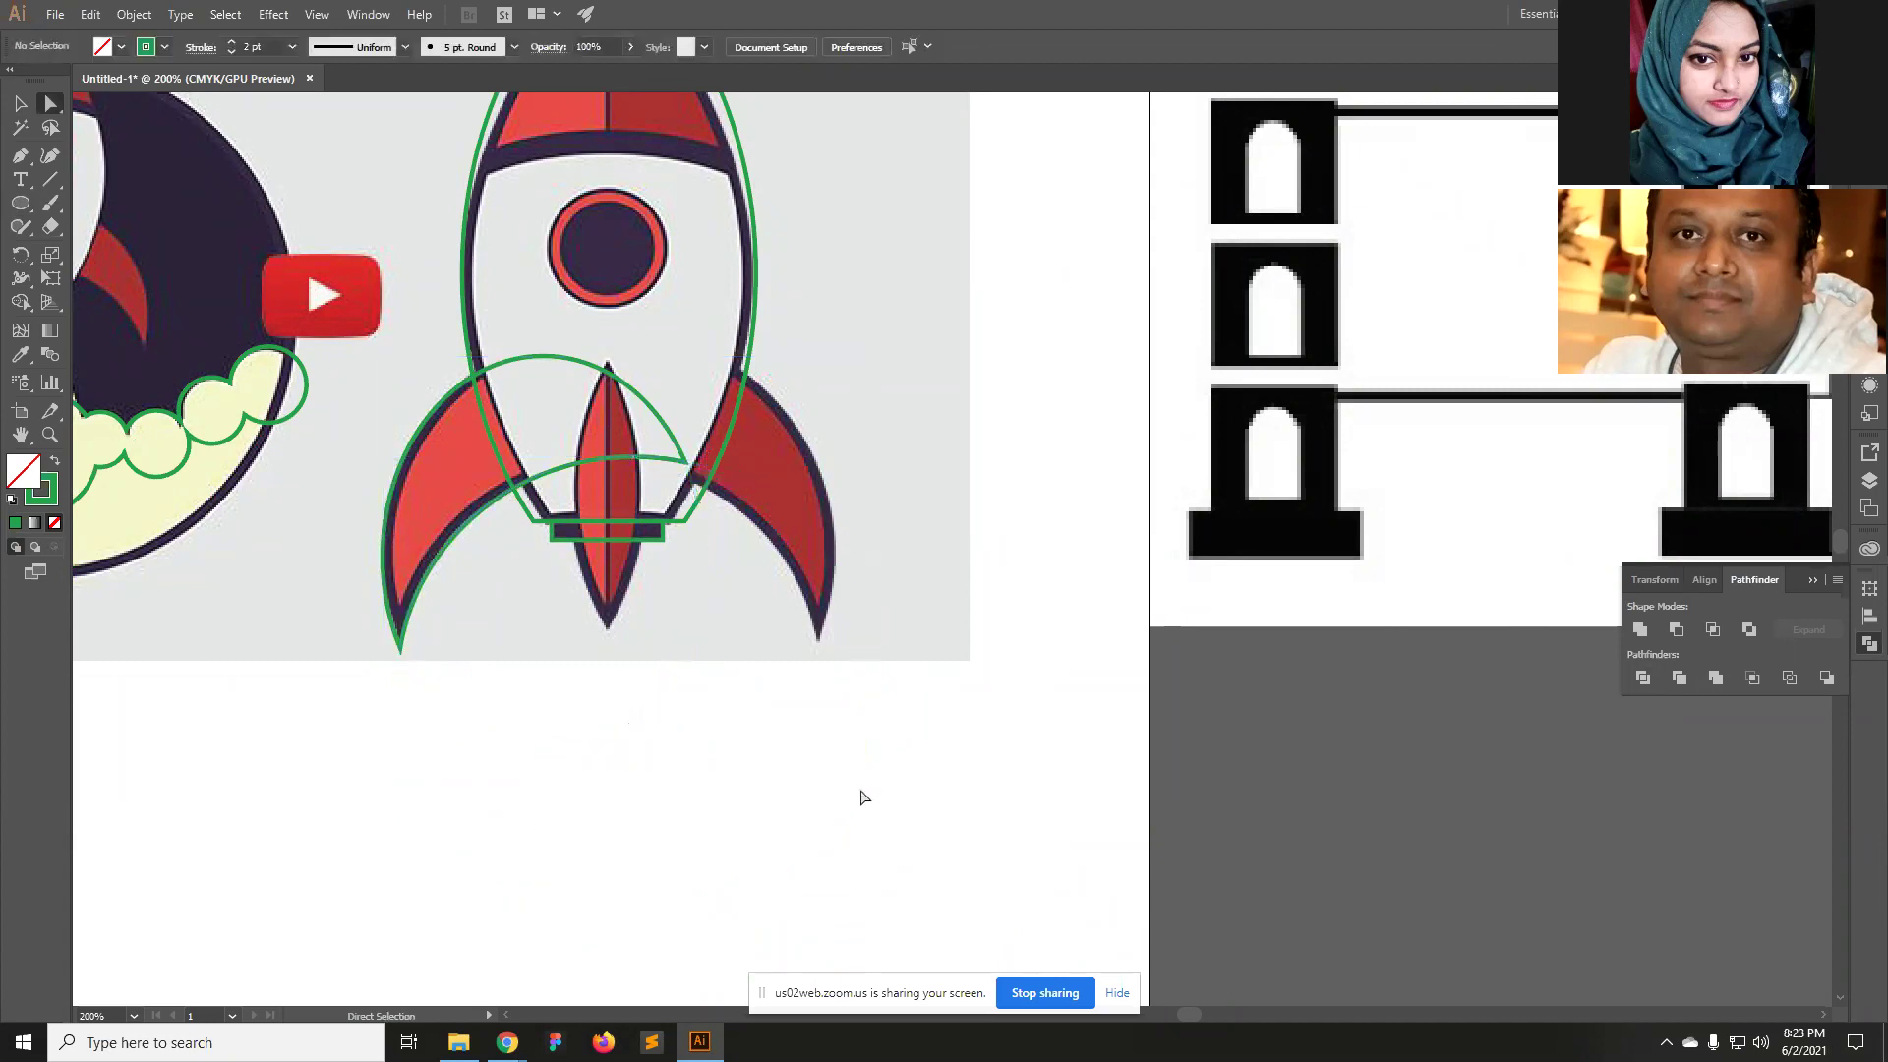
Try reflecting the fin crescent itself, previewing the horizontal axis and applying the vertical axis, and undo the reflection.
key(v)
click(501, 369)
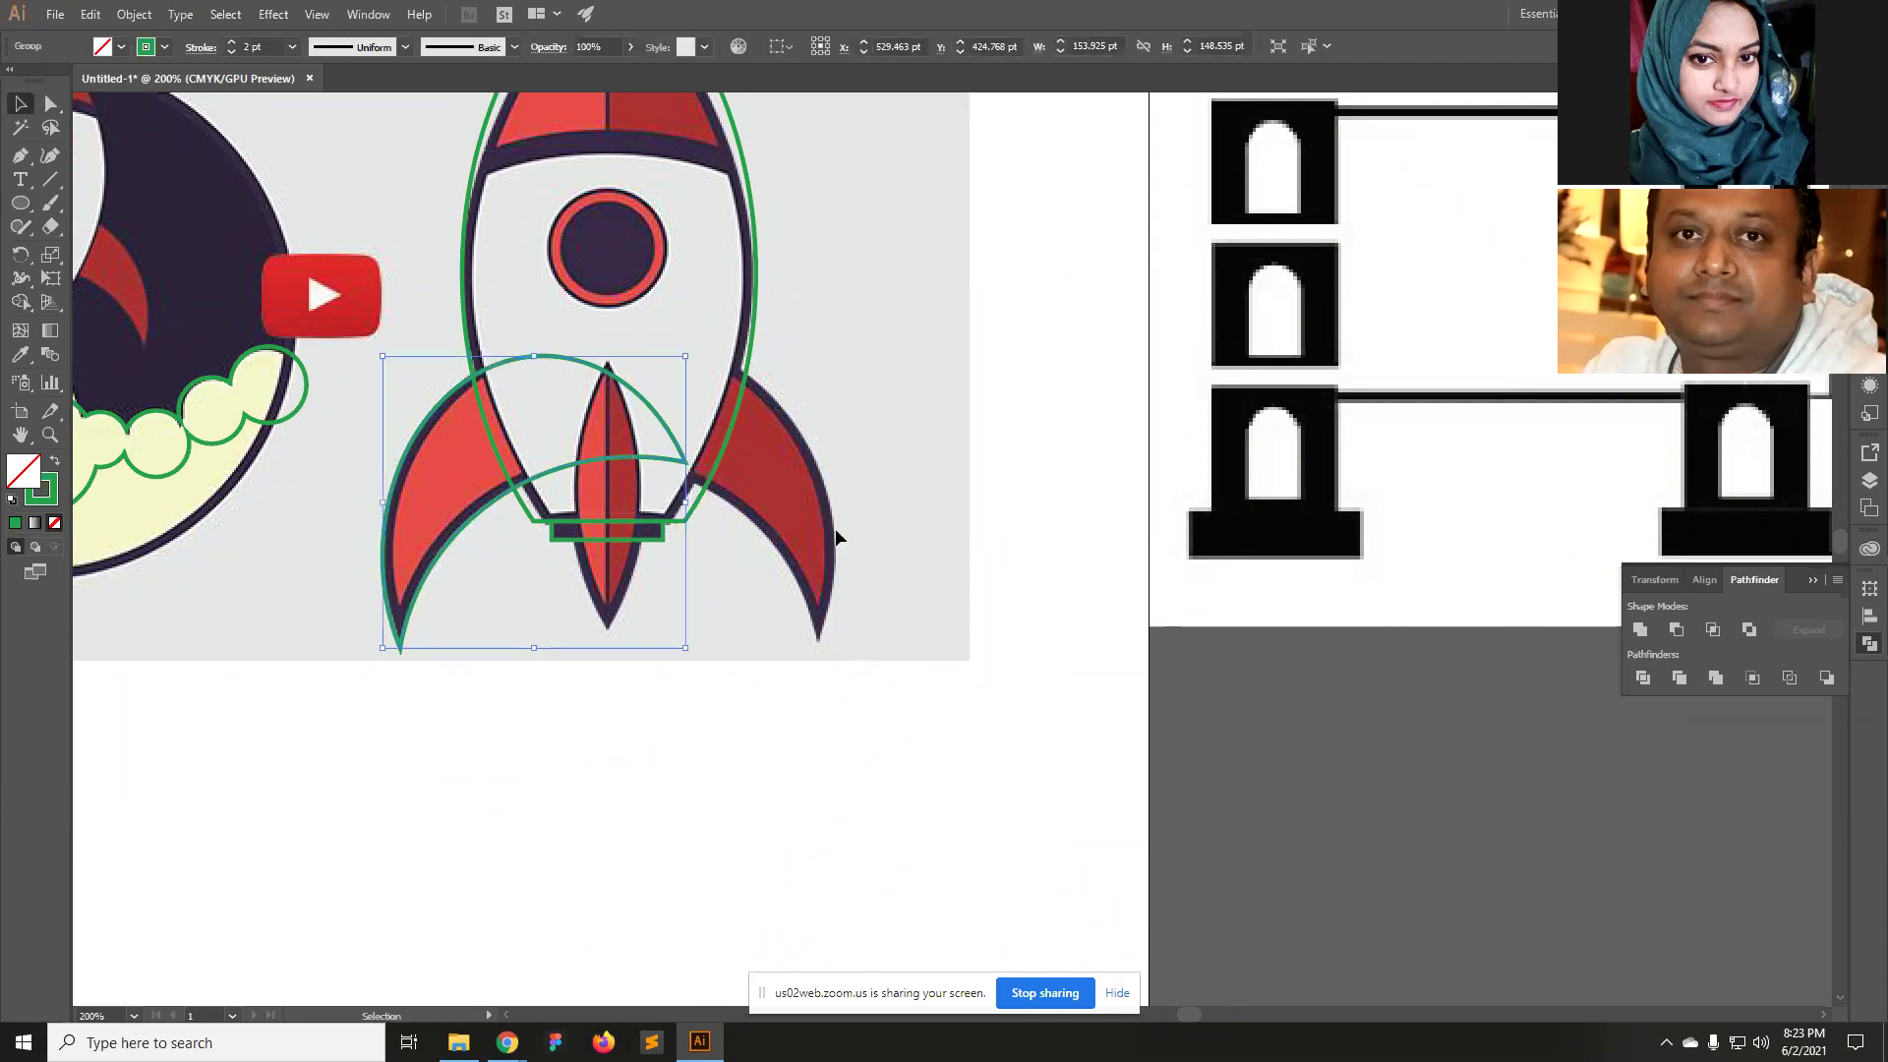
drag(902, 548, 930, 713)
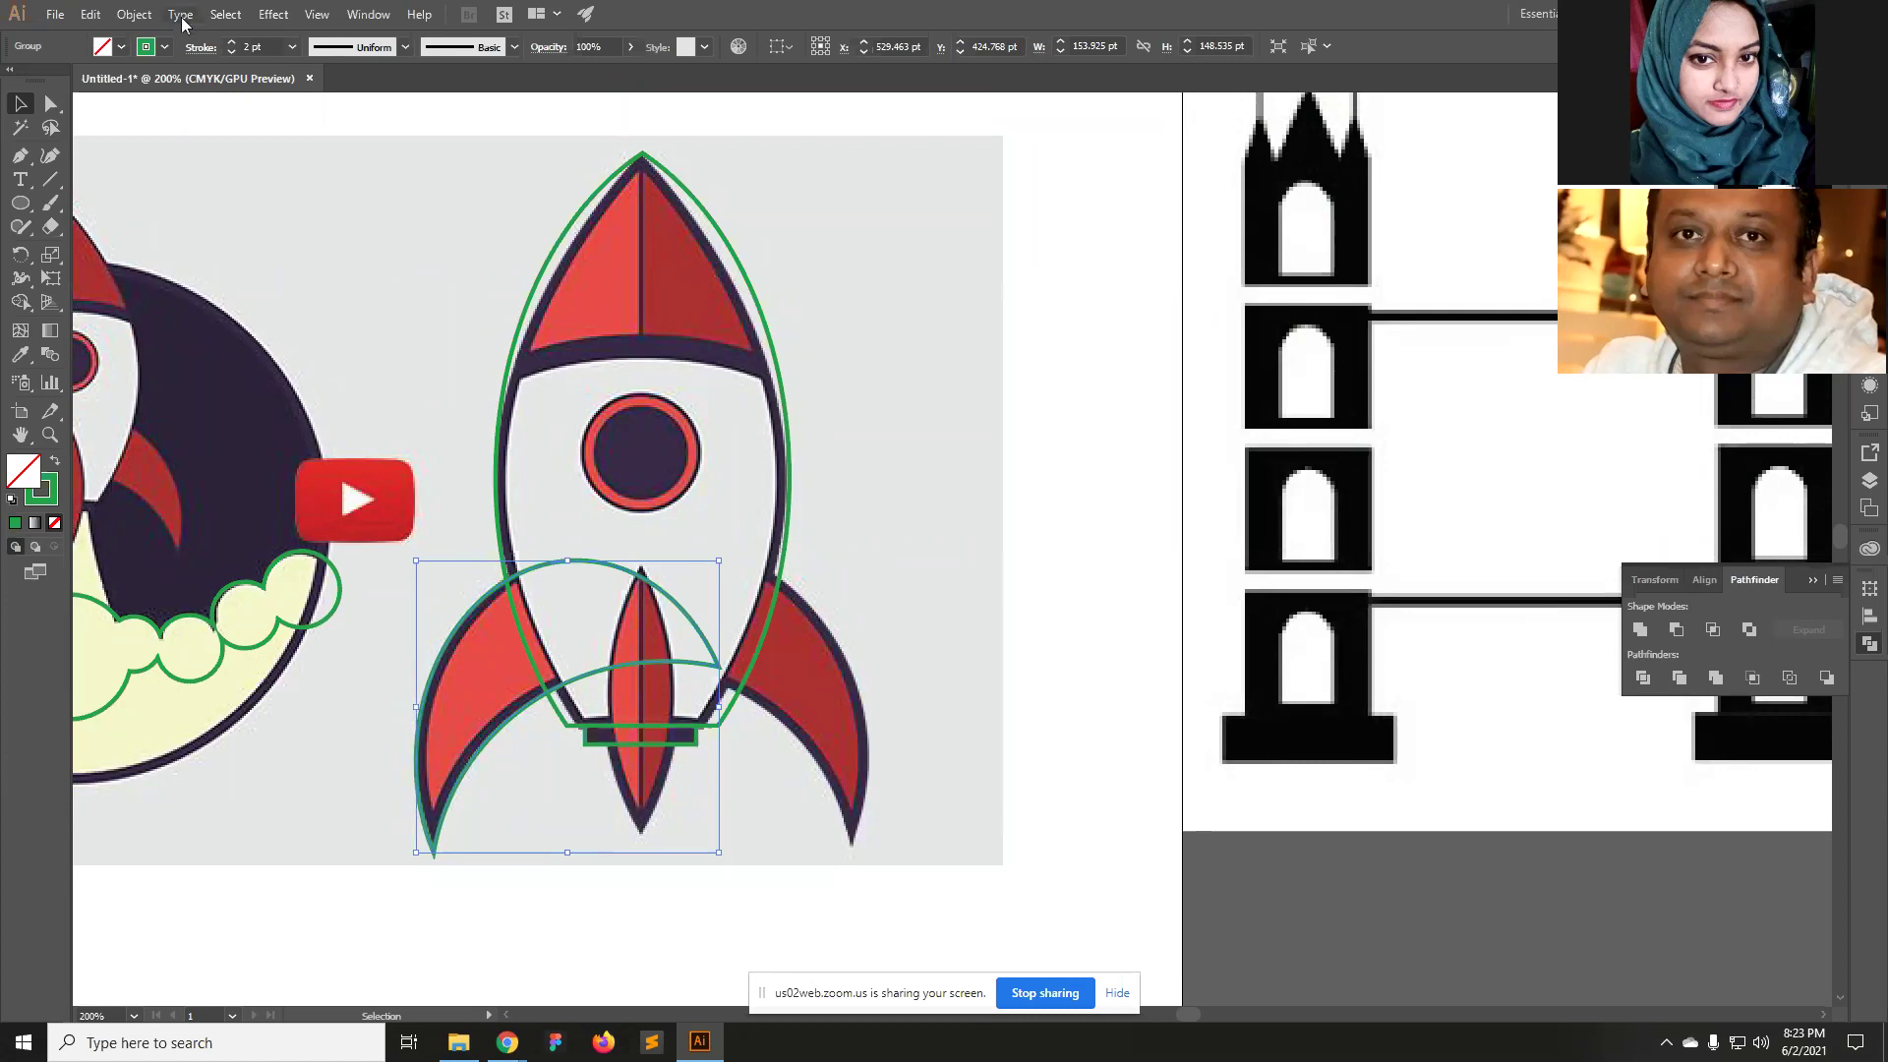
click(23, 257)
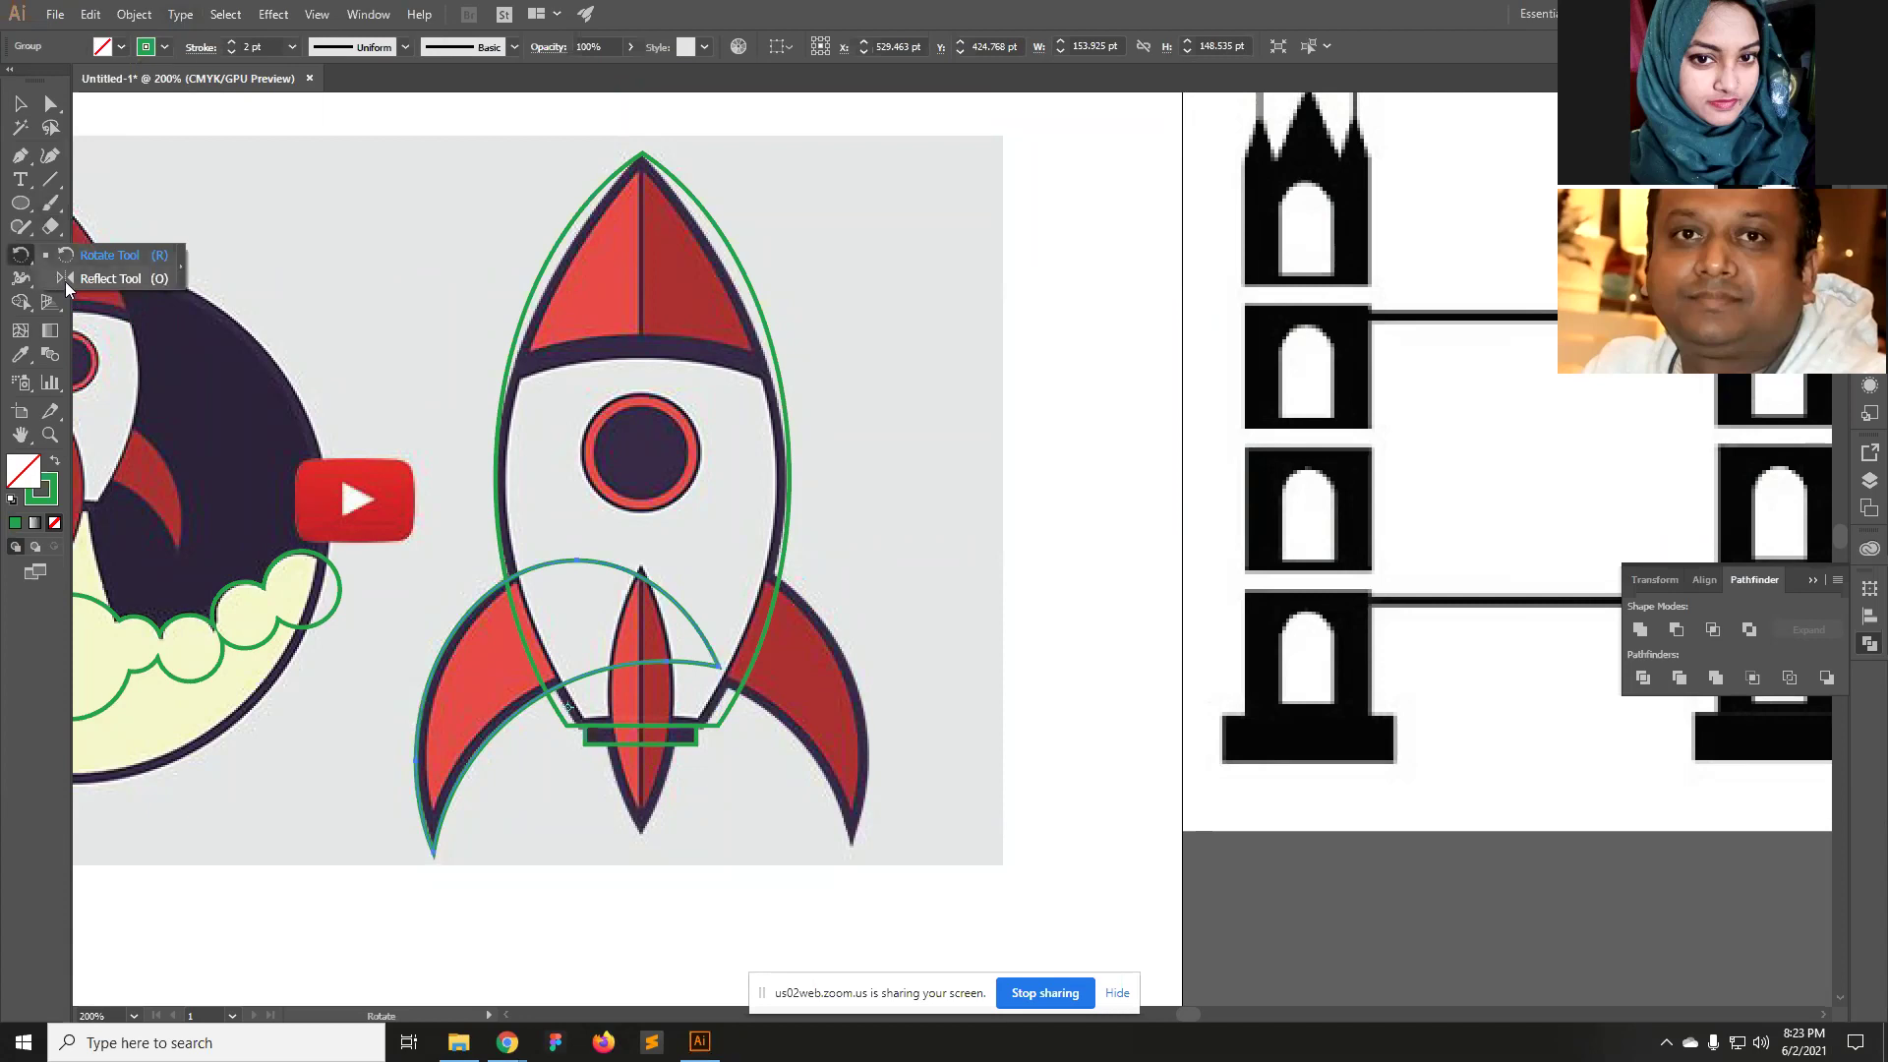
click(21, 257)
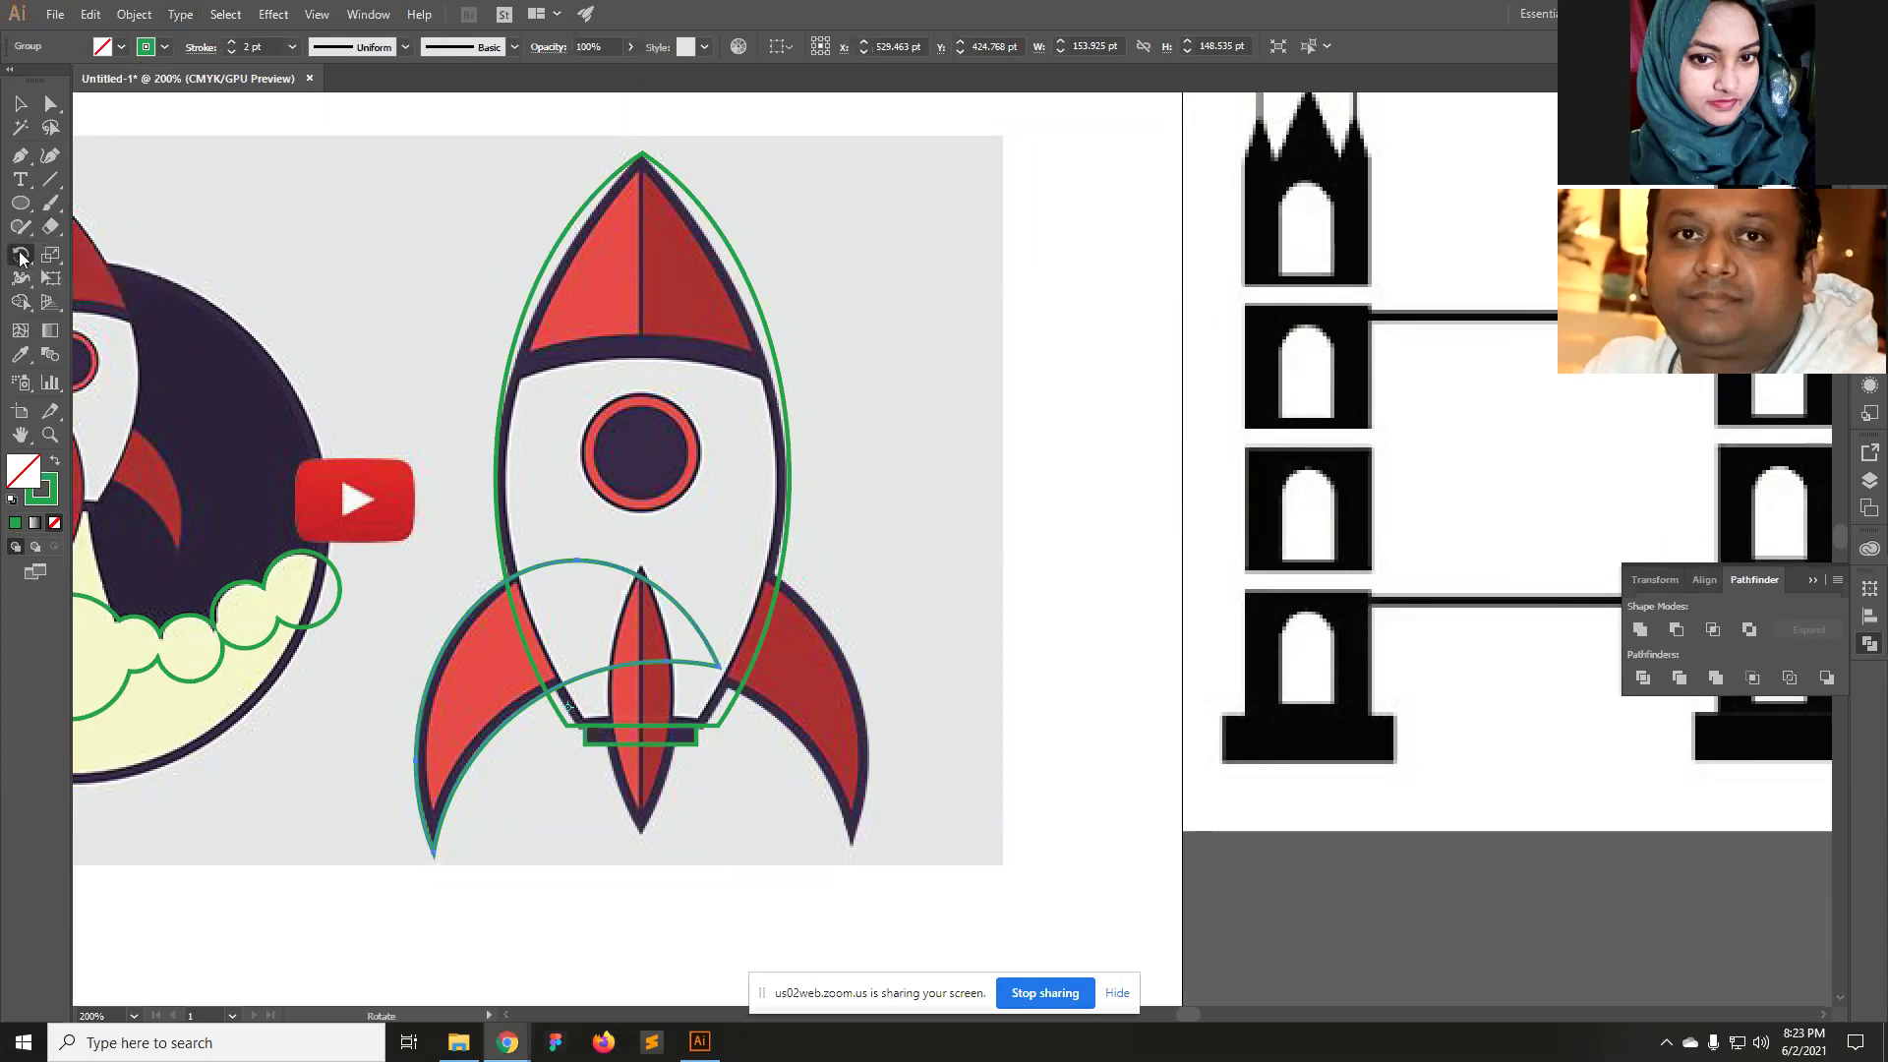
click(22, 258)
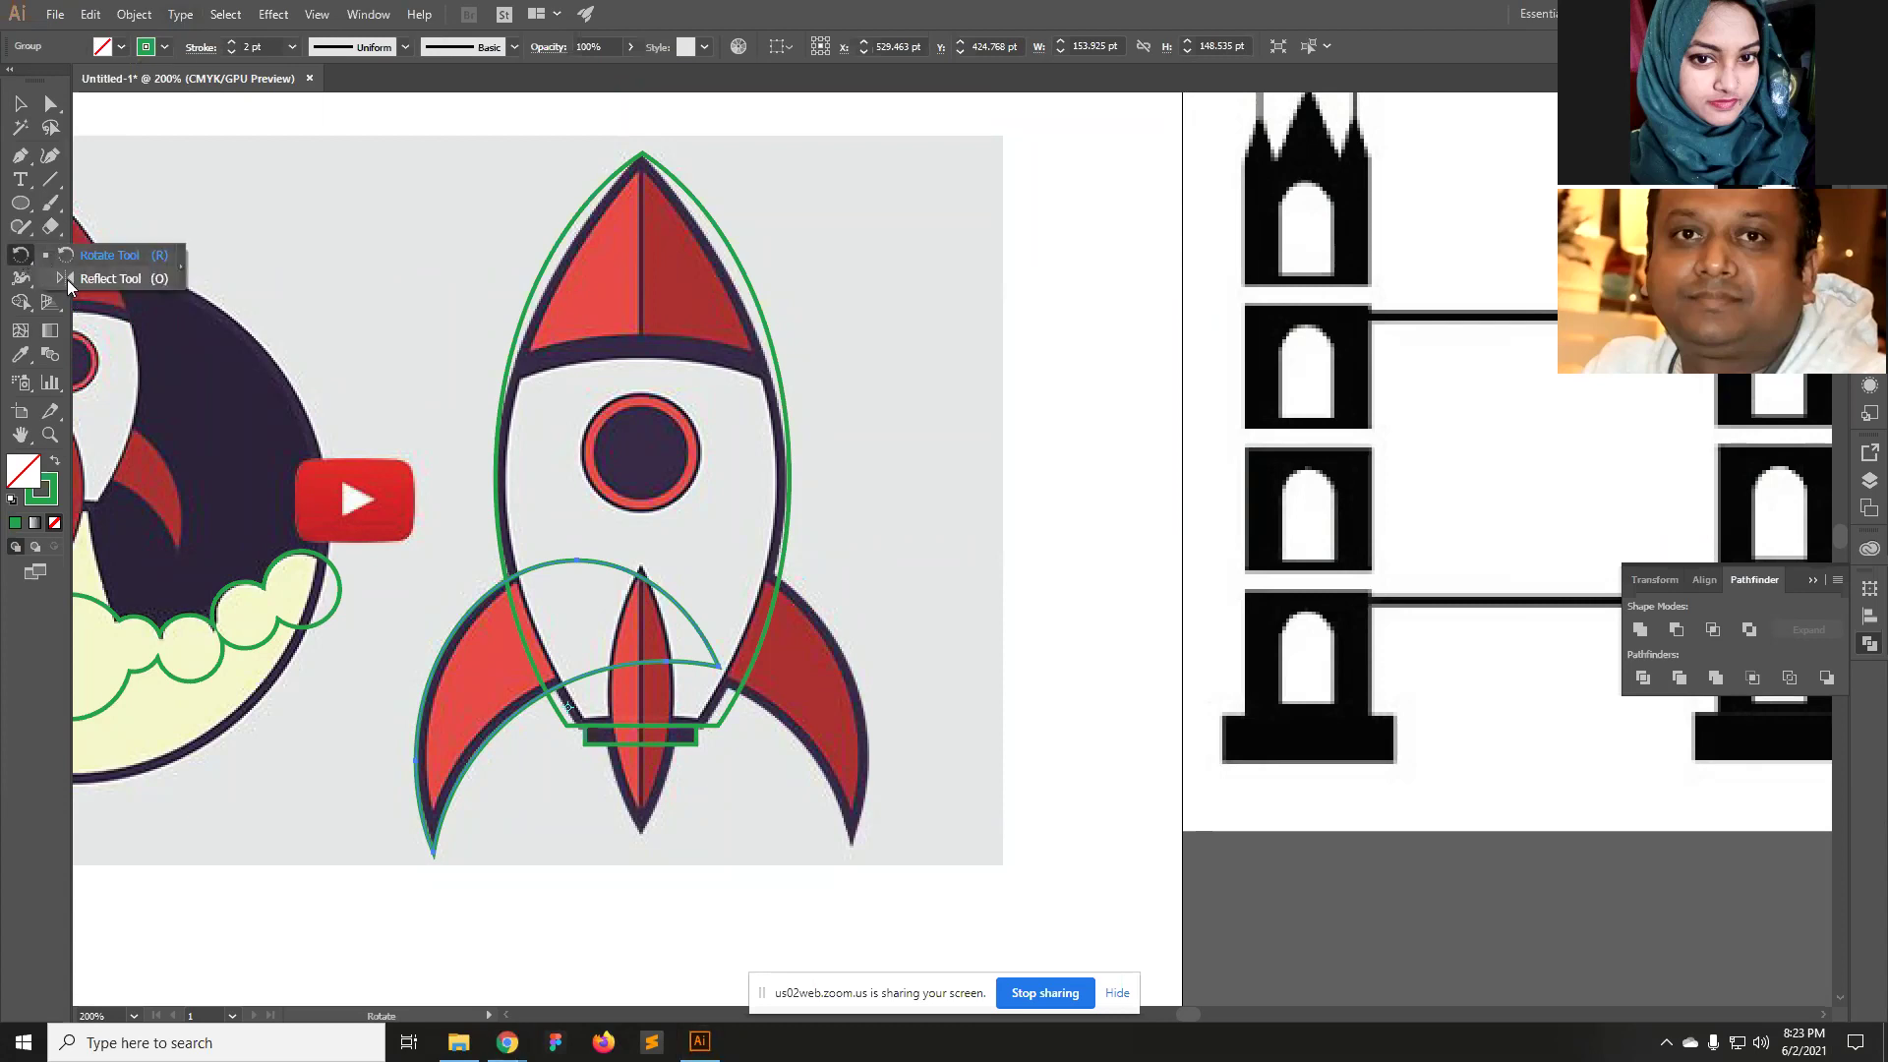
click(67, 279)
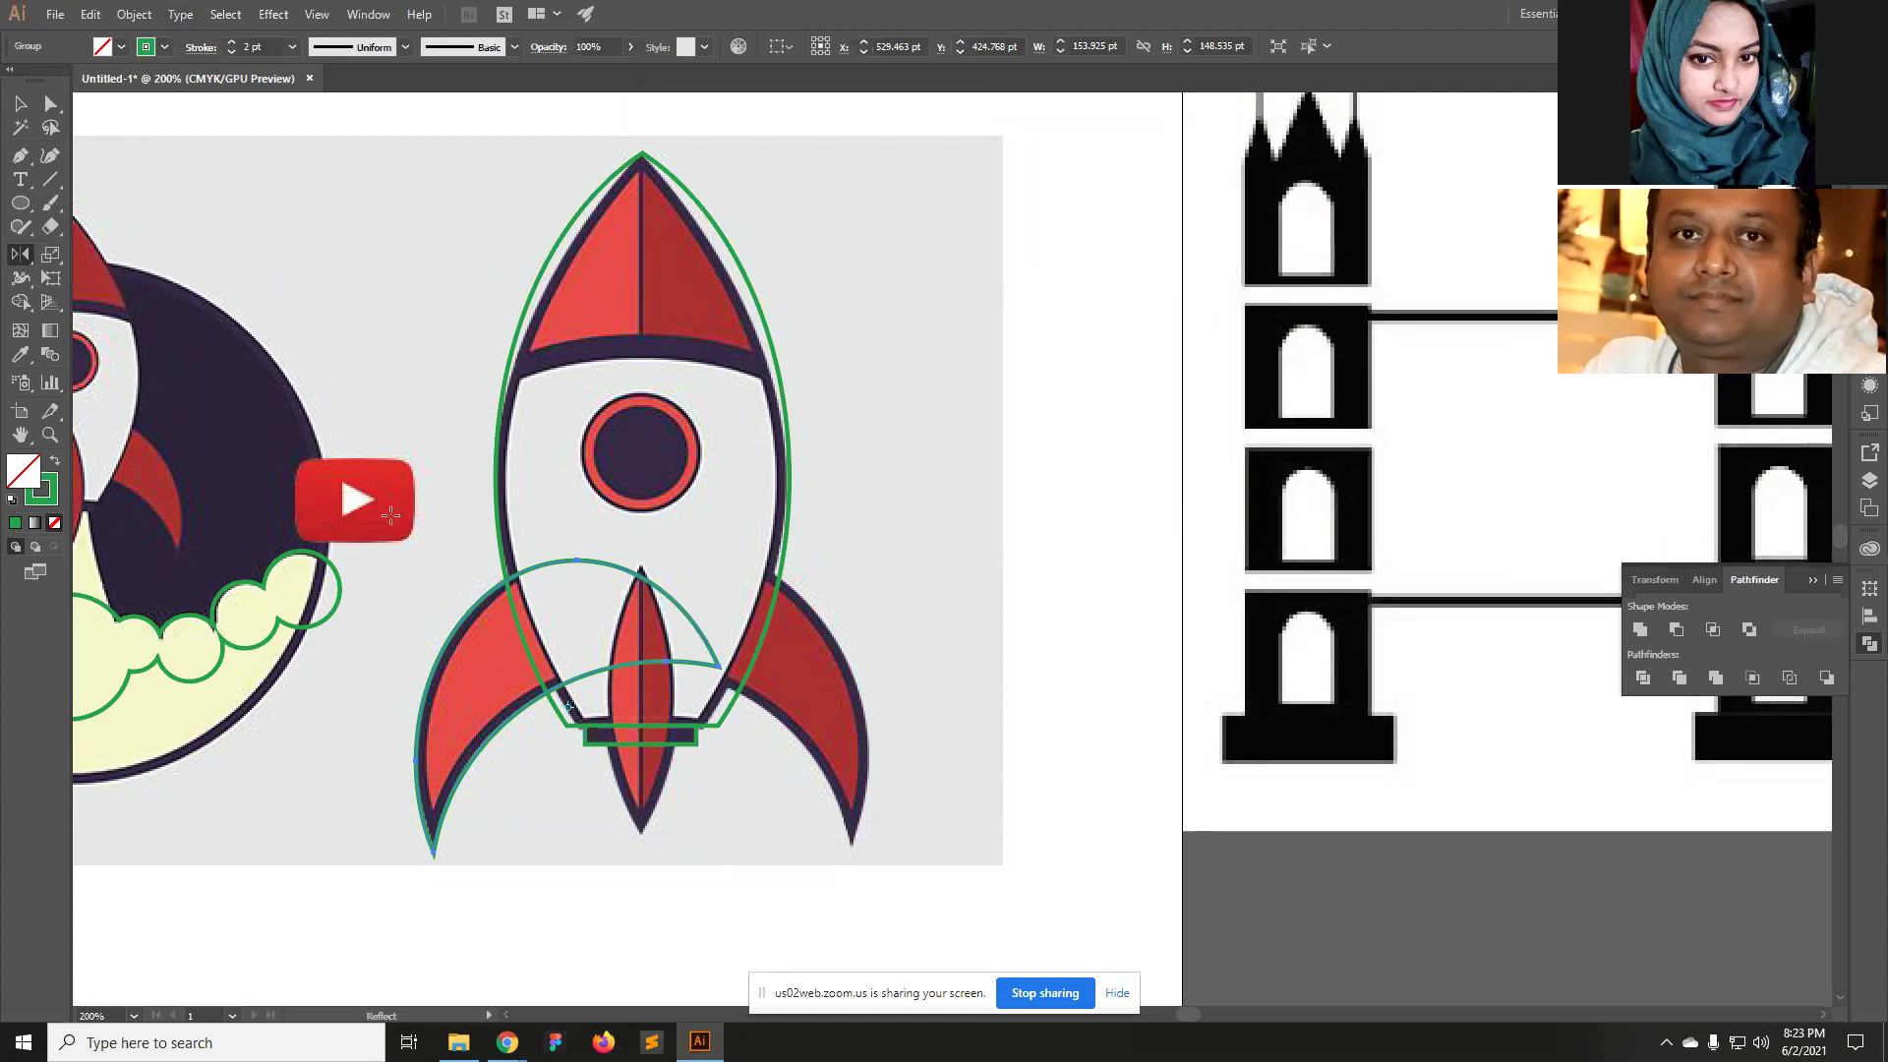
key(Return)
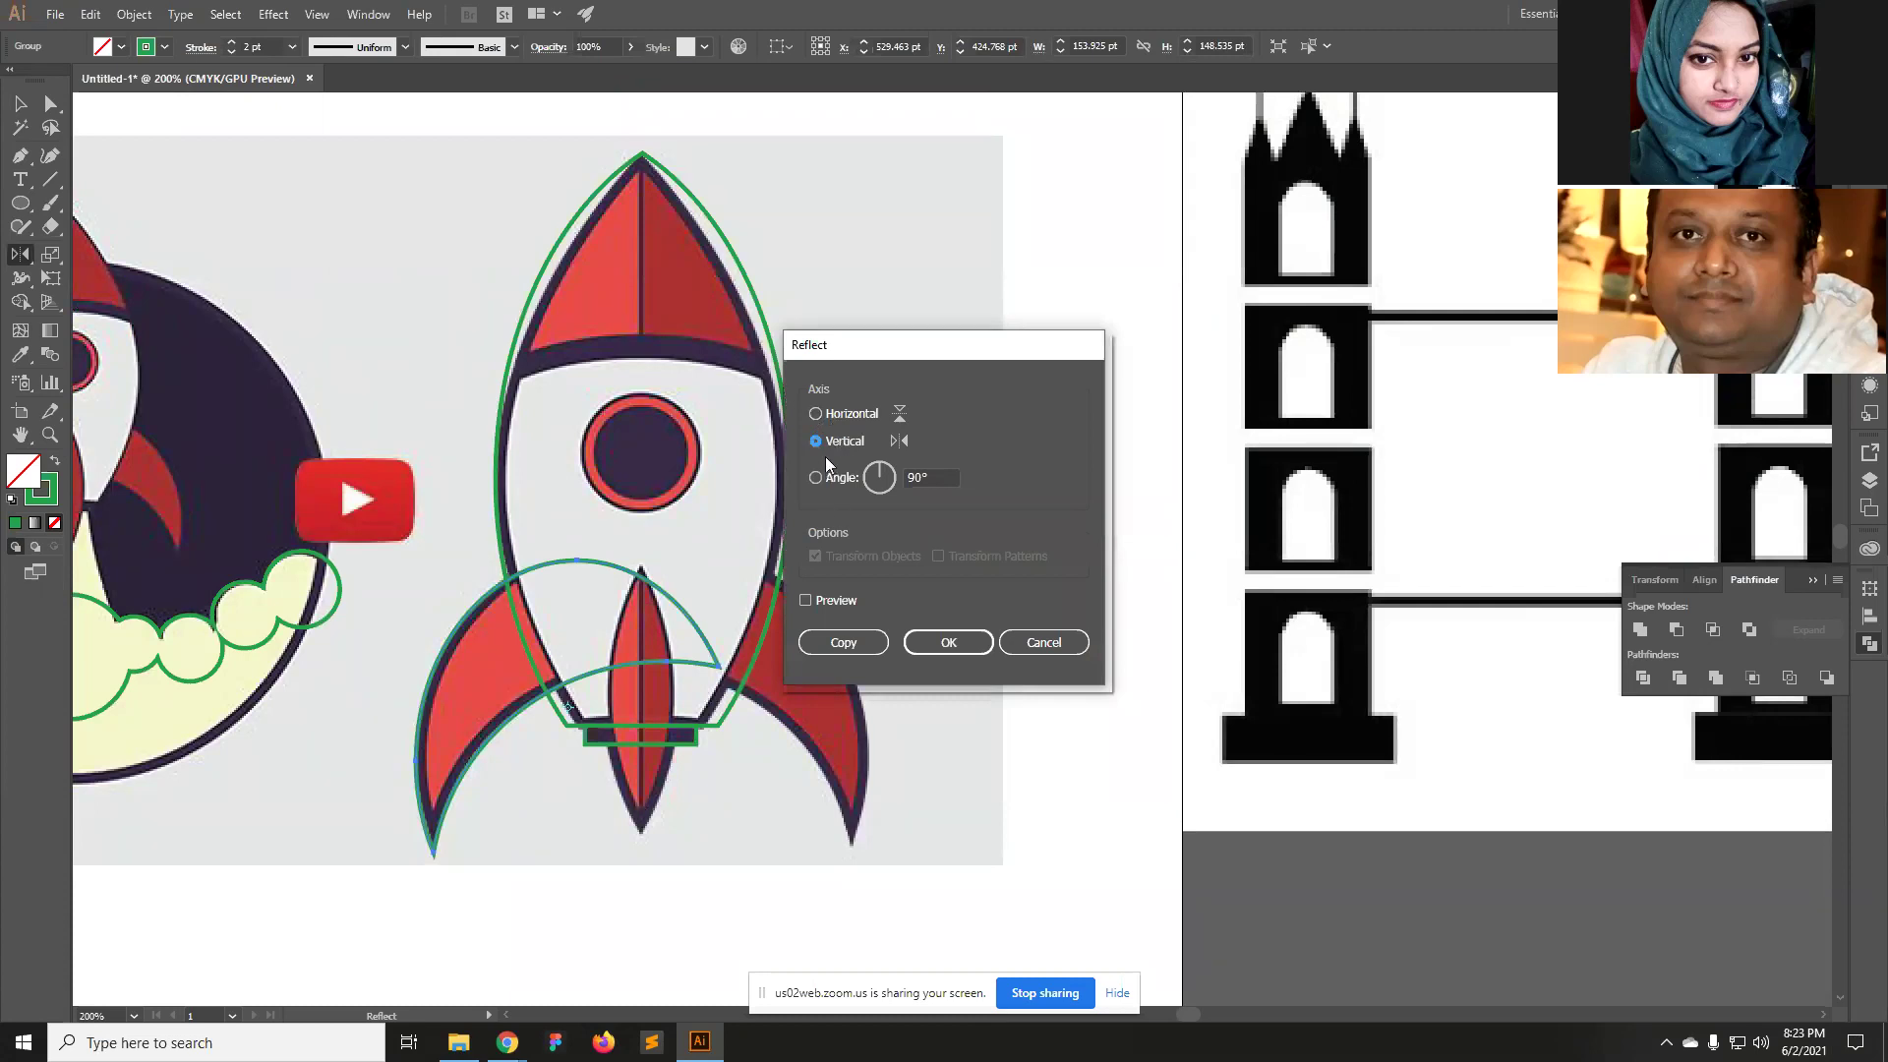
click(807, 601)
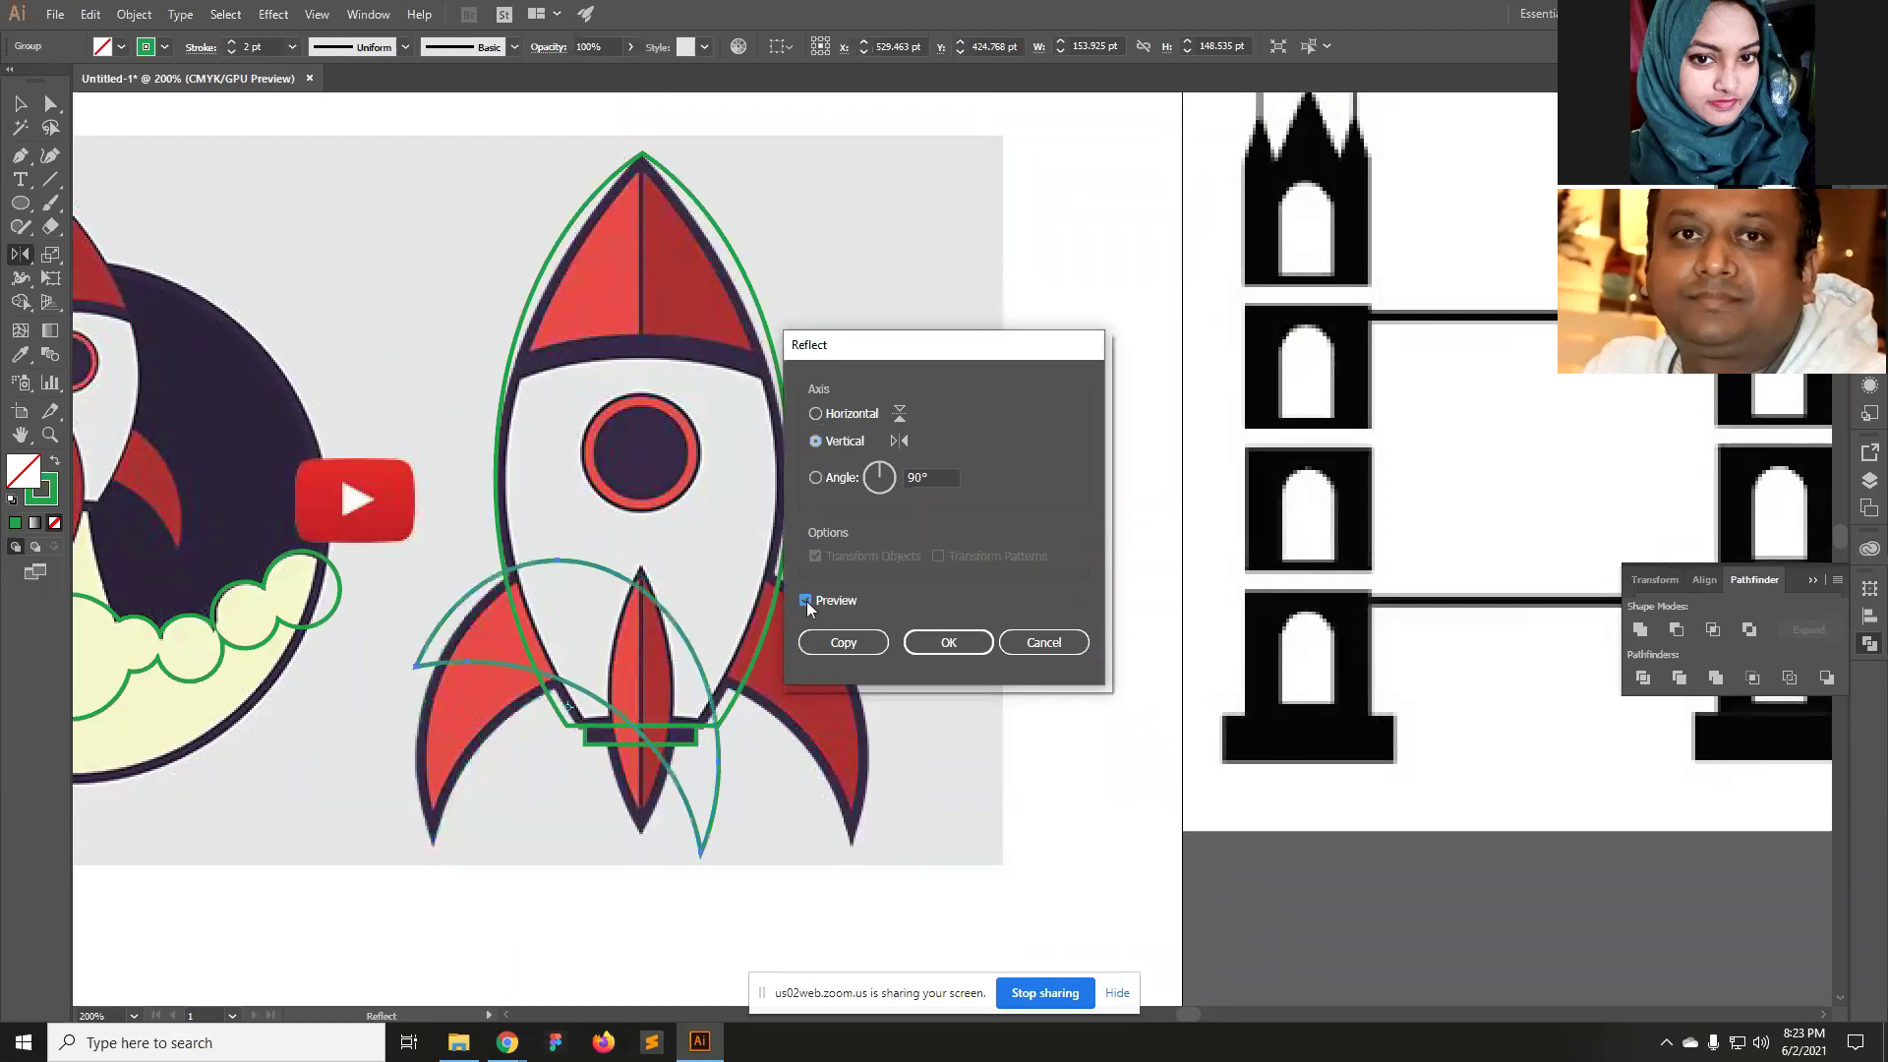
click(816, 414)
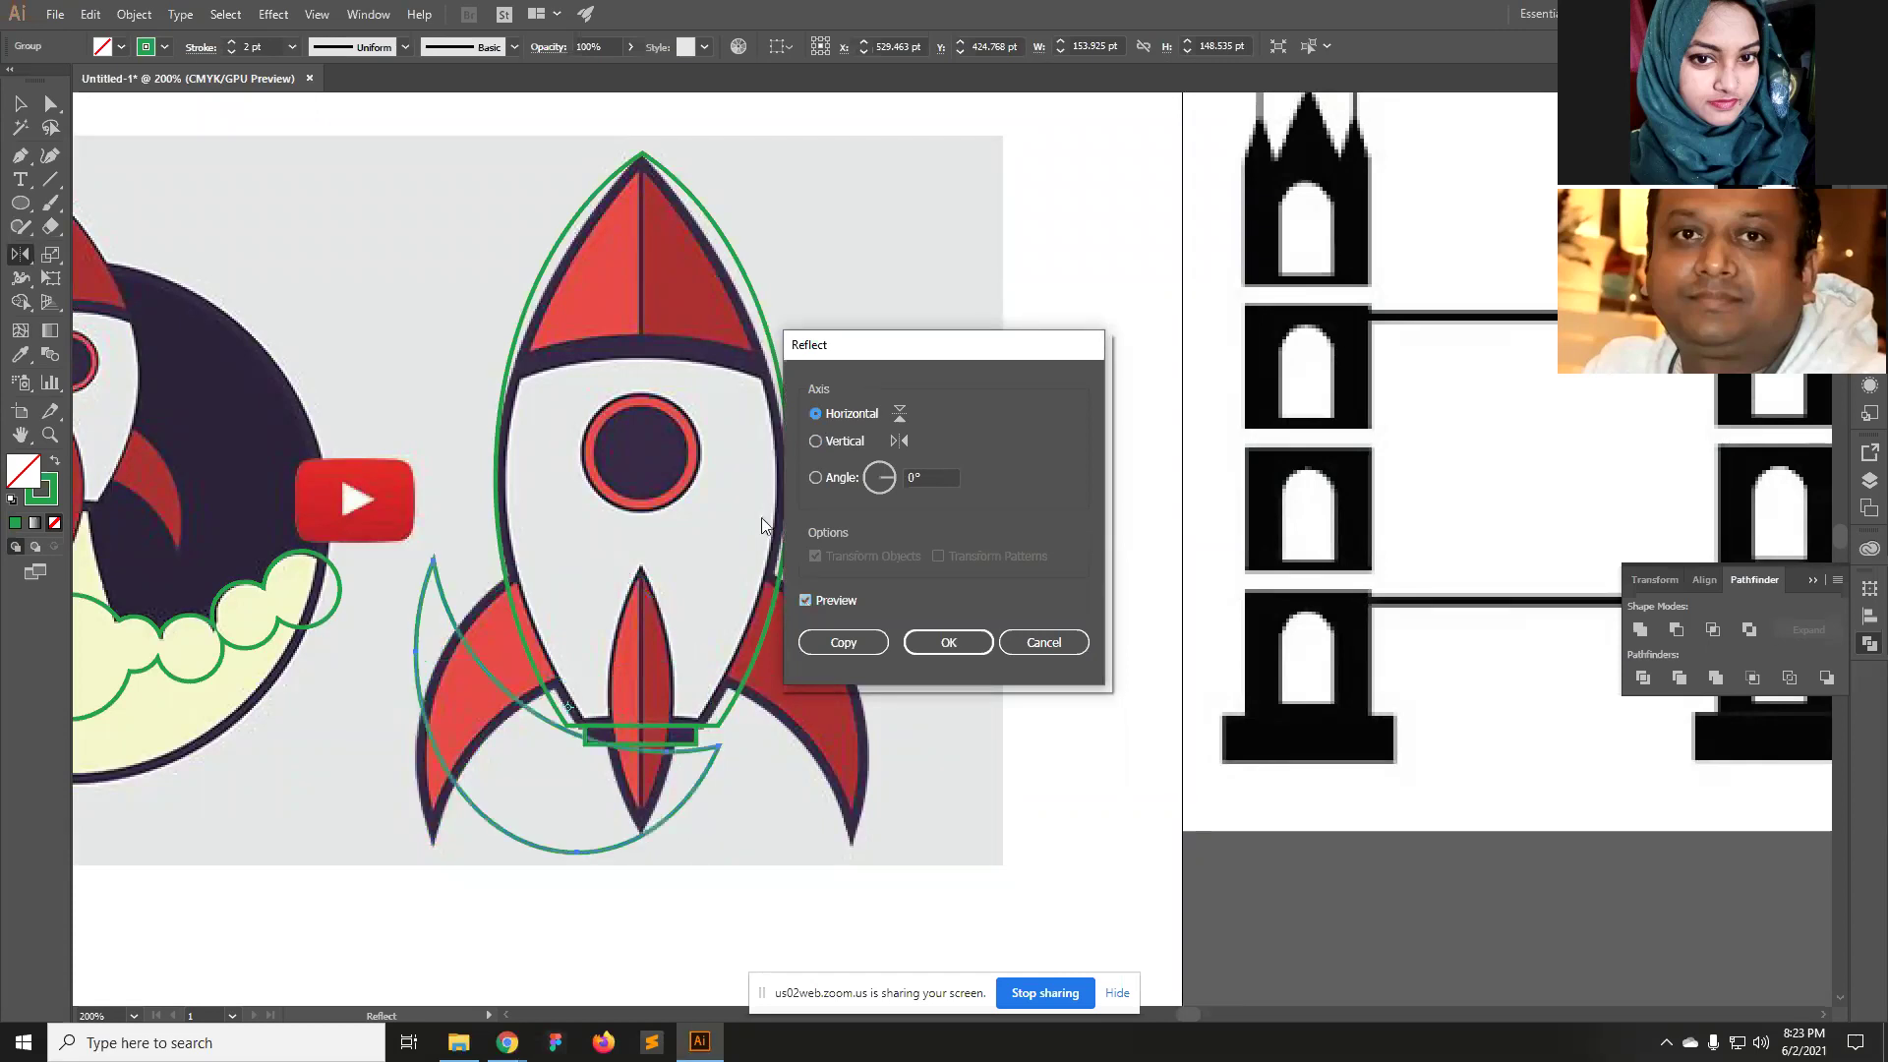
click(816, 441)
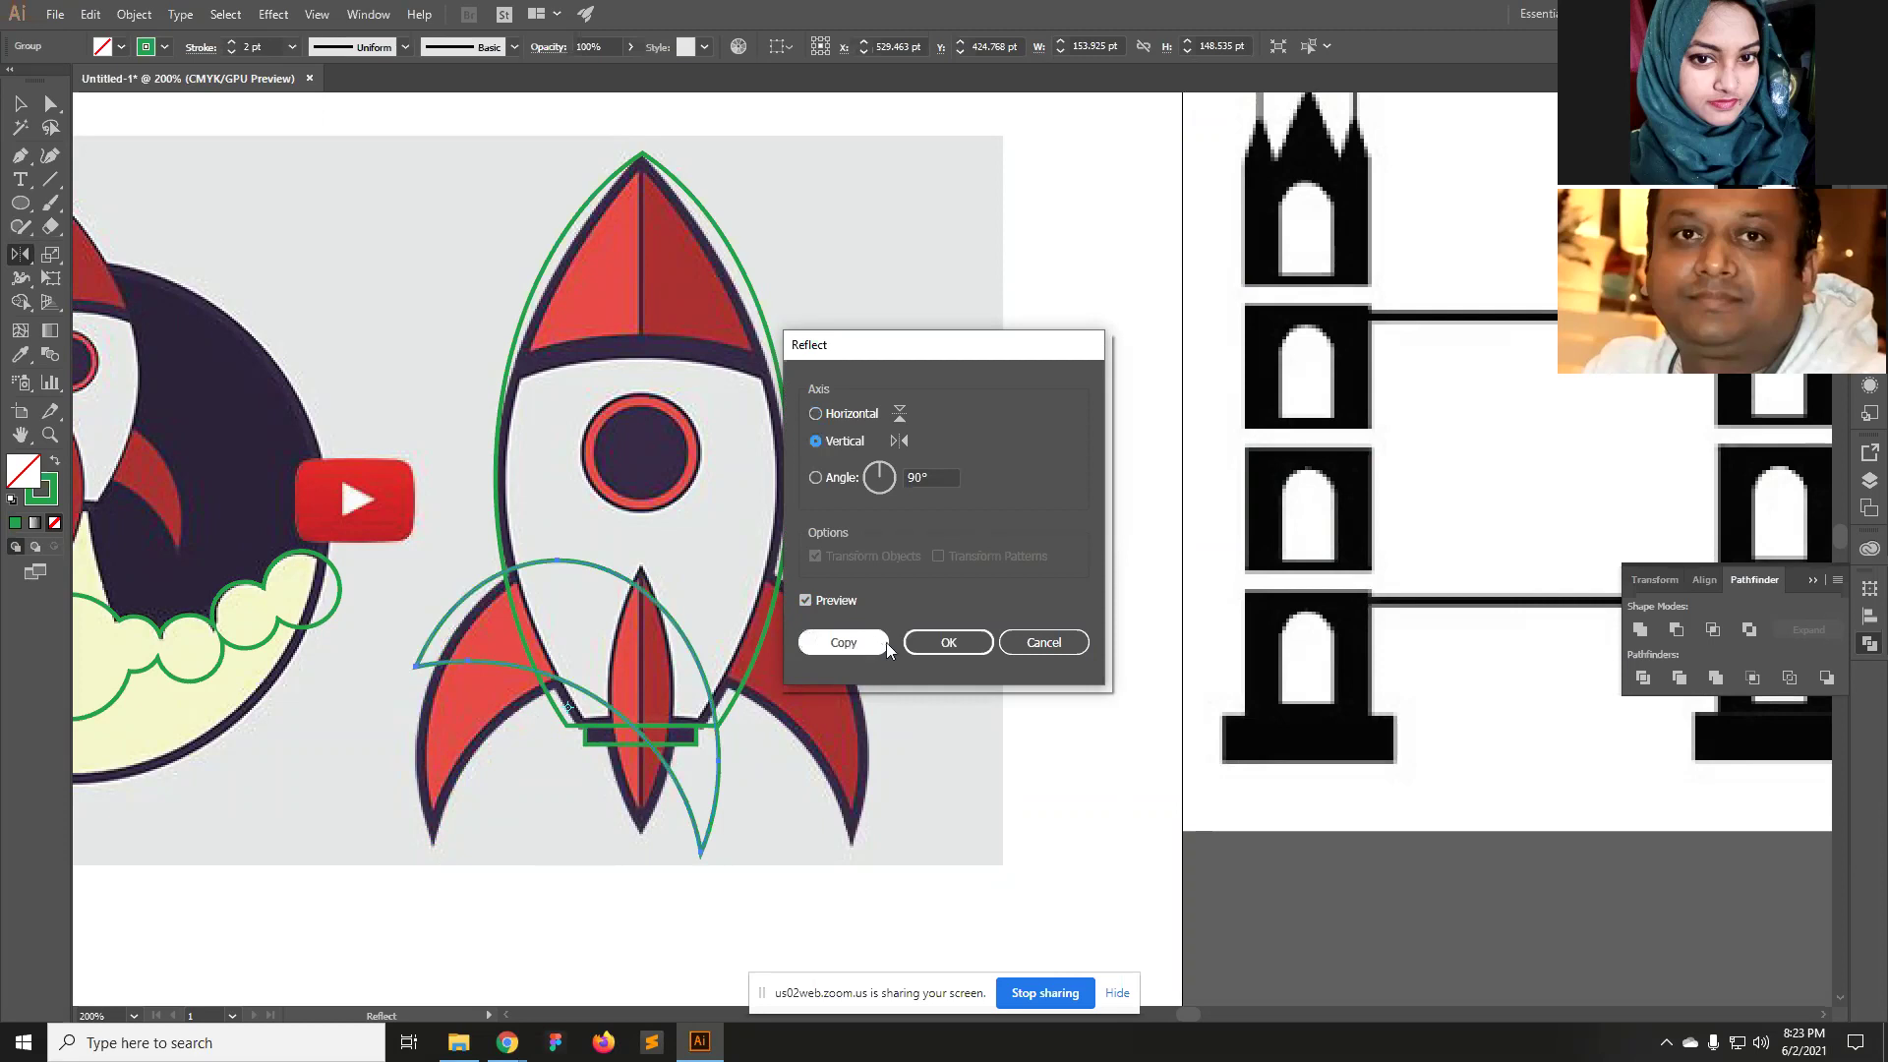
click(949, 643)
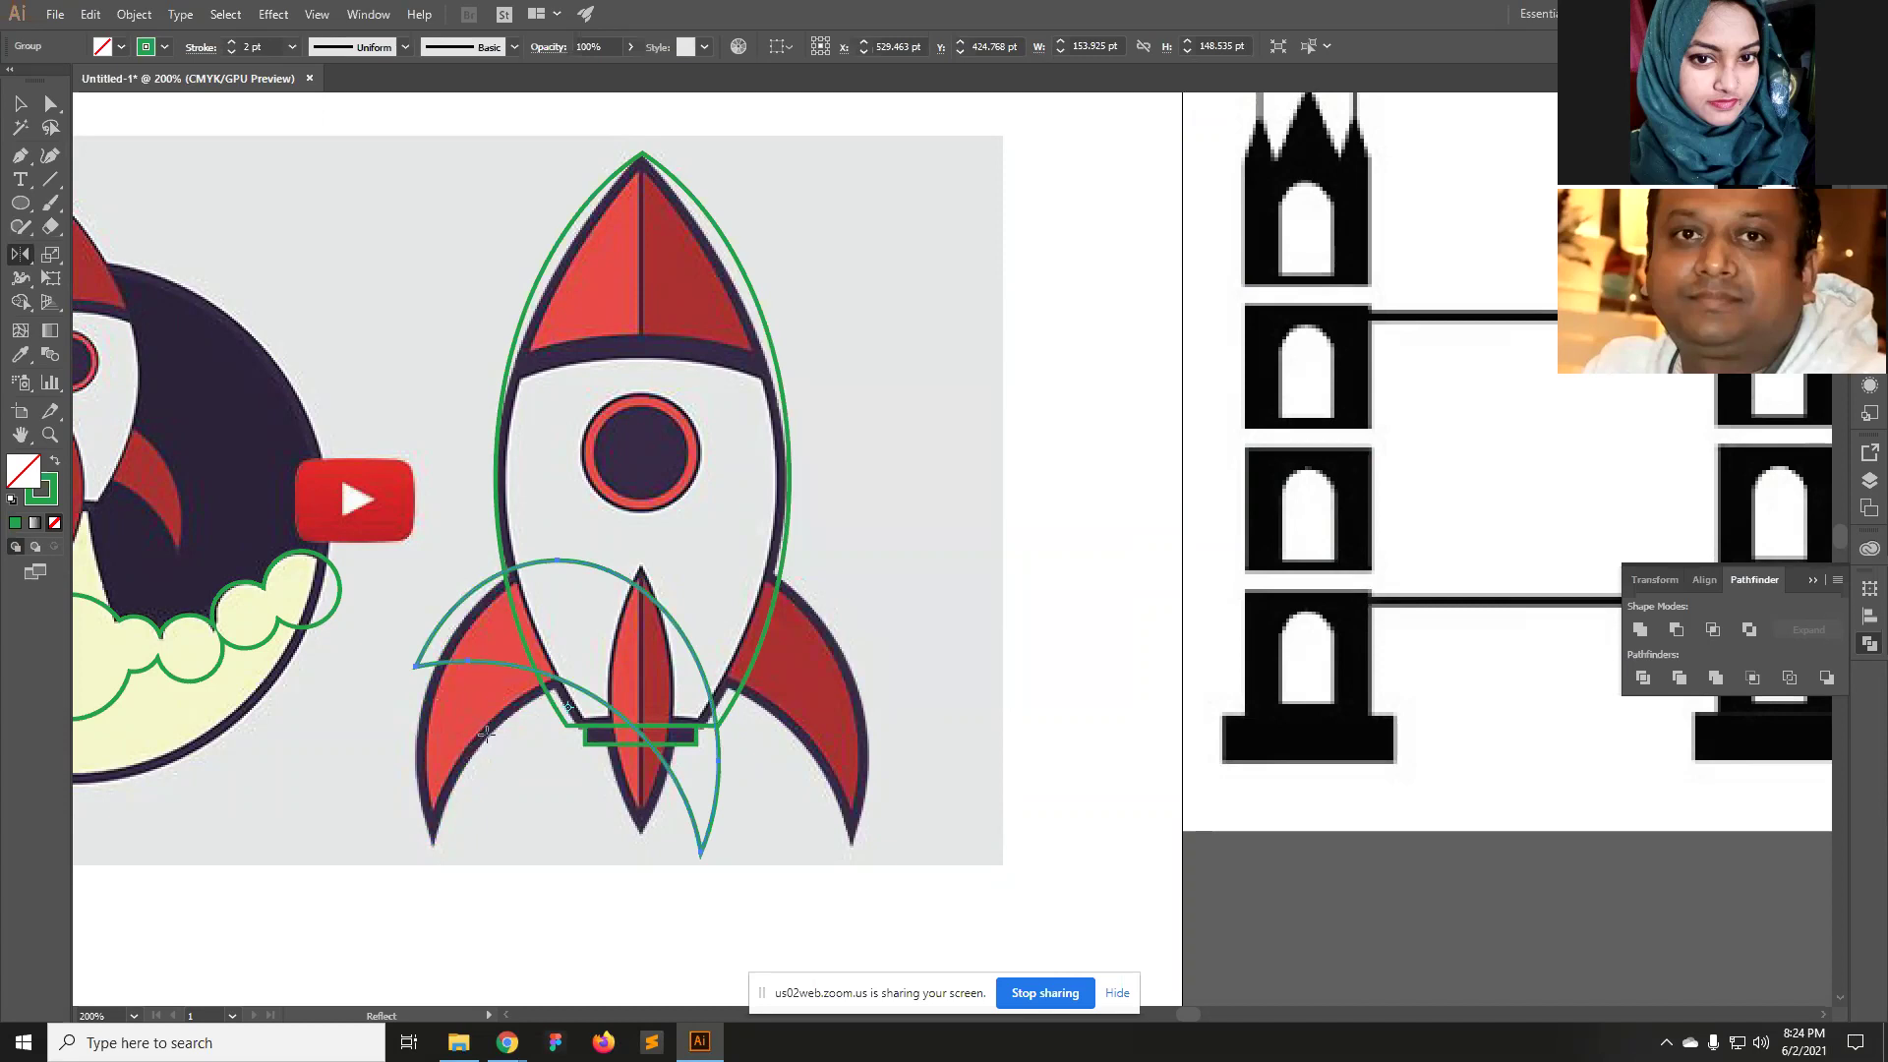
drag(486, 733, 461, 368)
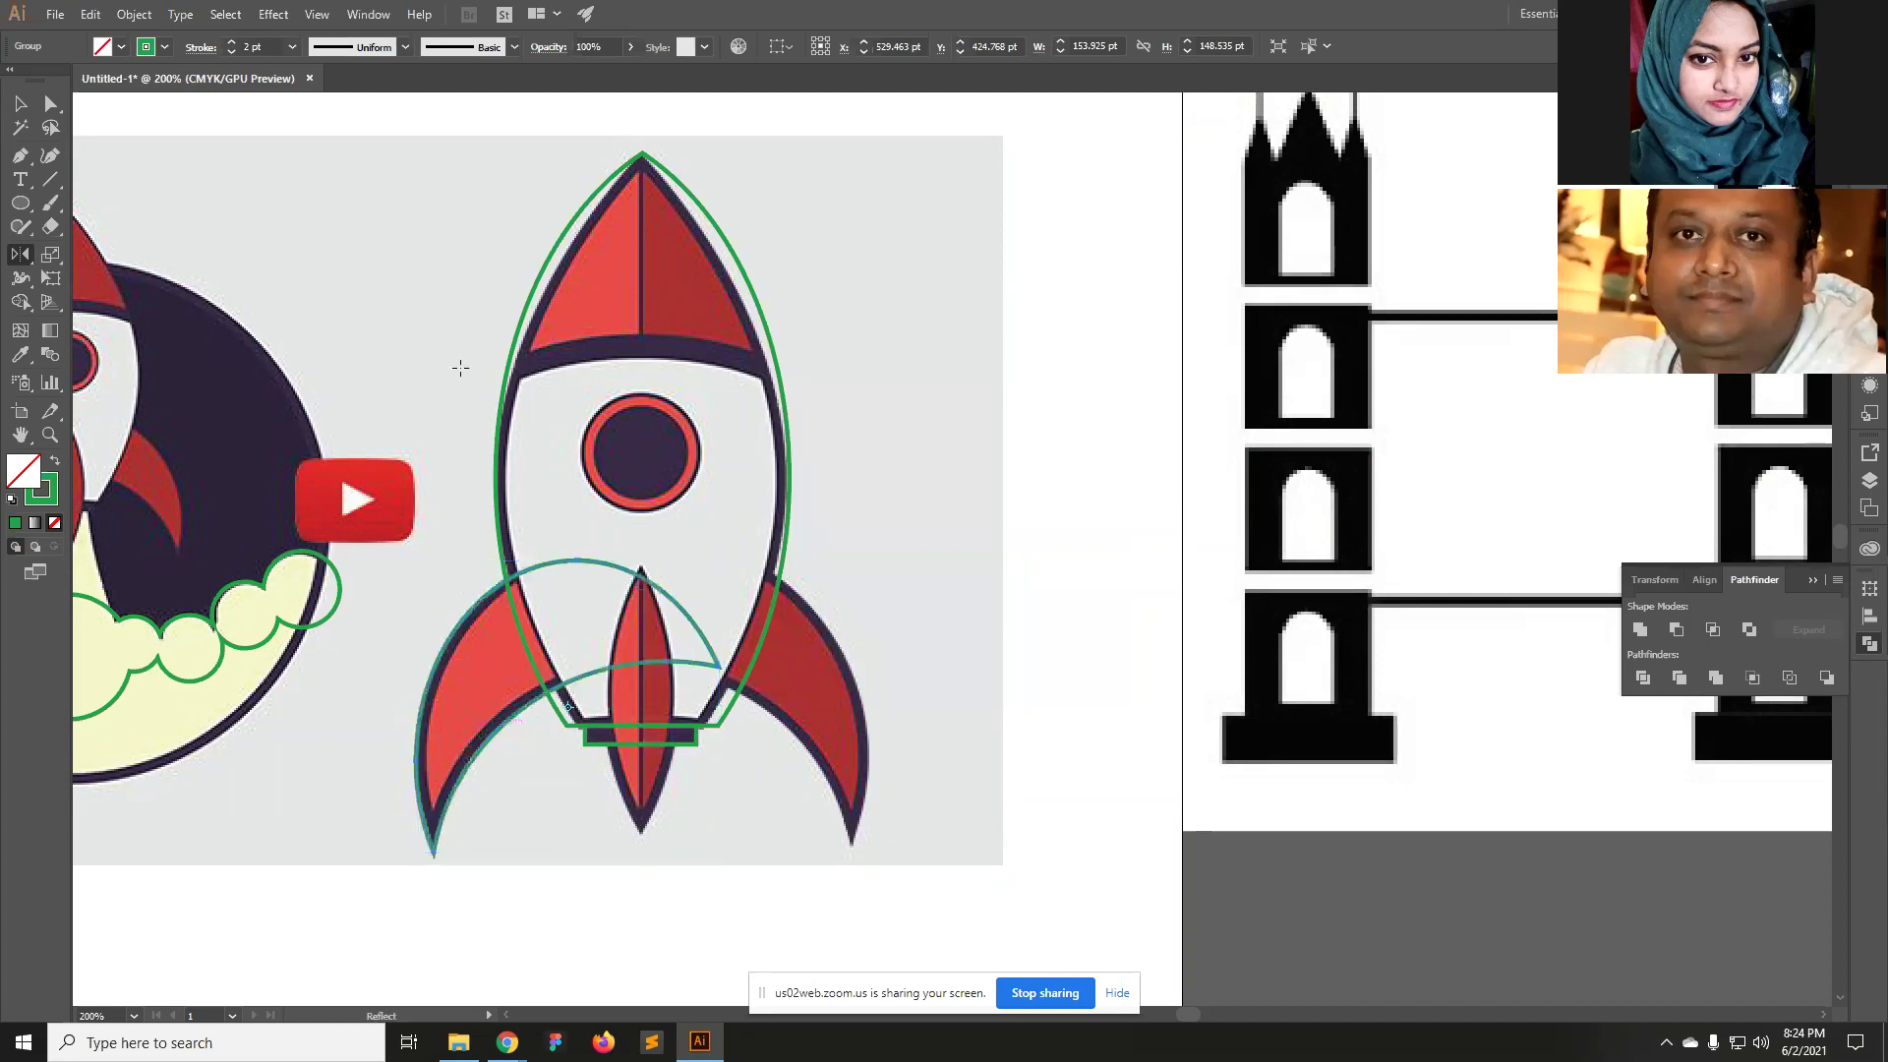
Make a copy of the fin crescent reflected about the vertical axis and move it over the right fin.
double_click(20, 254)
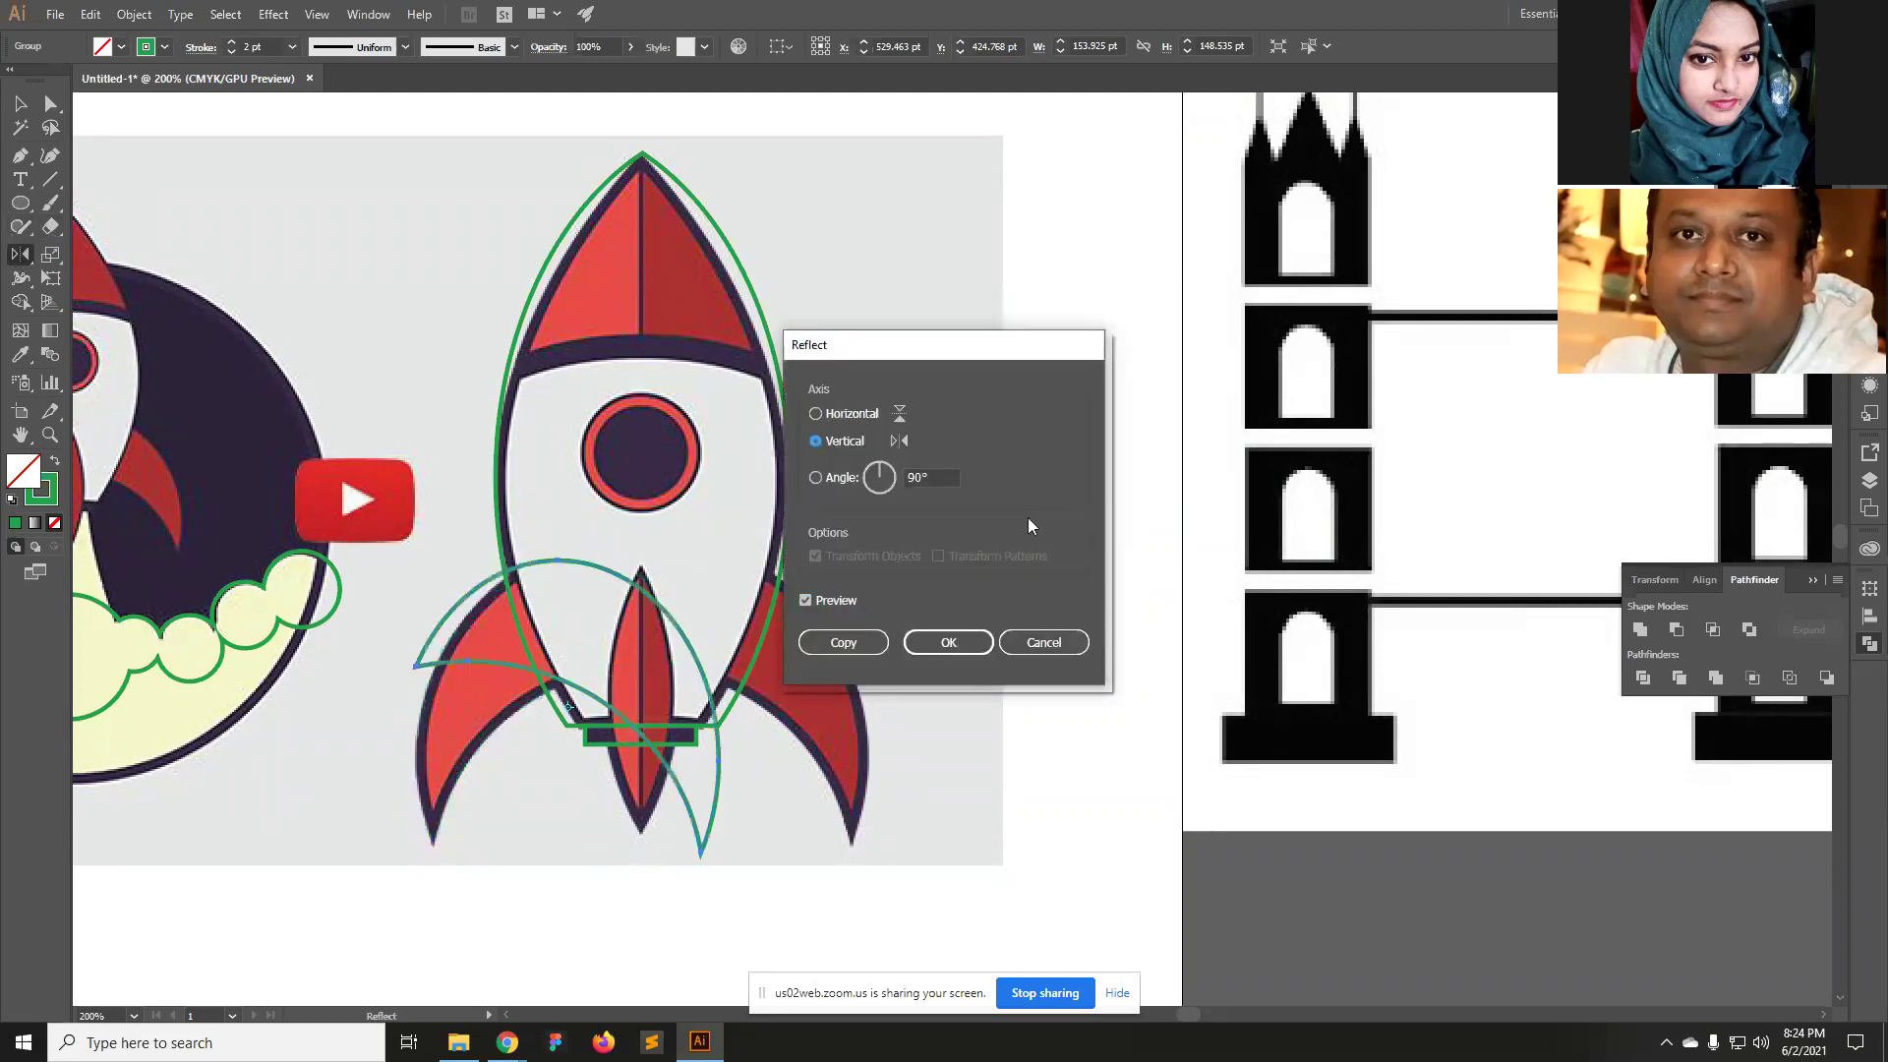
click(843, 642)
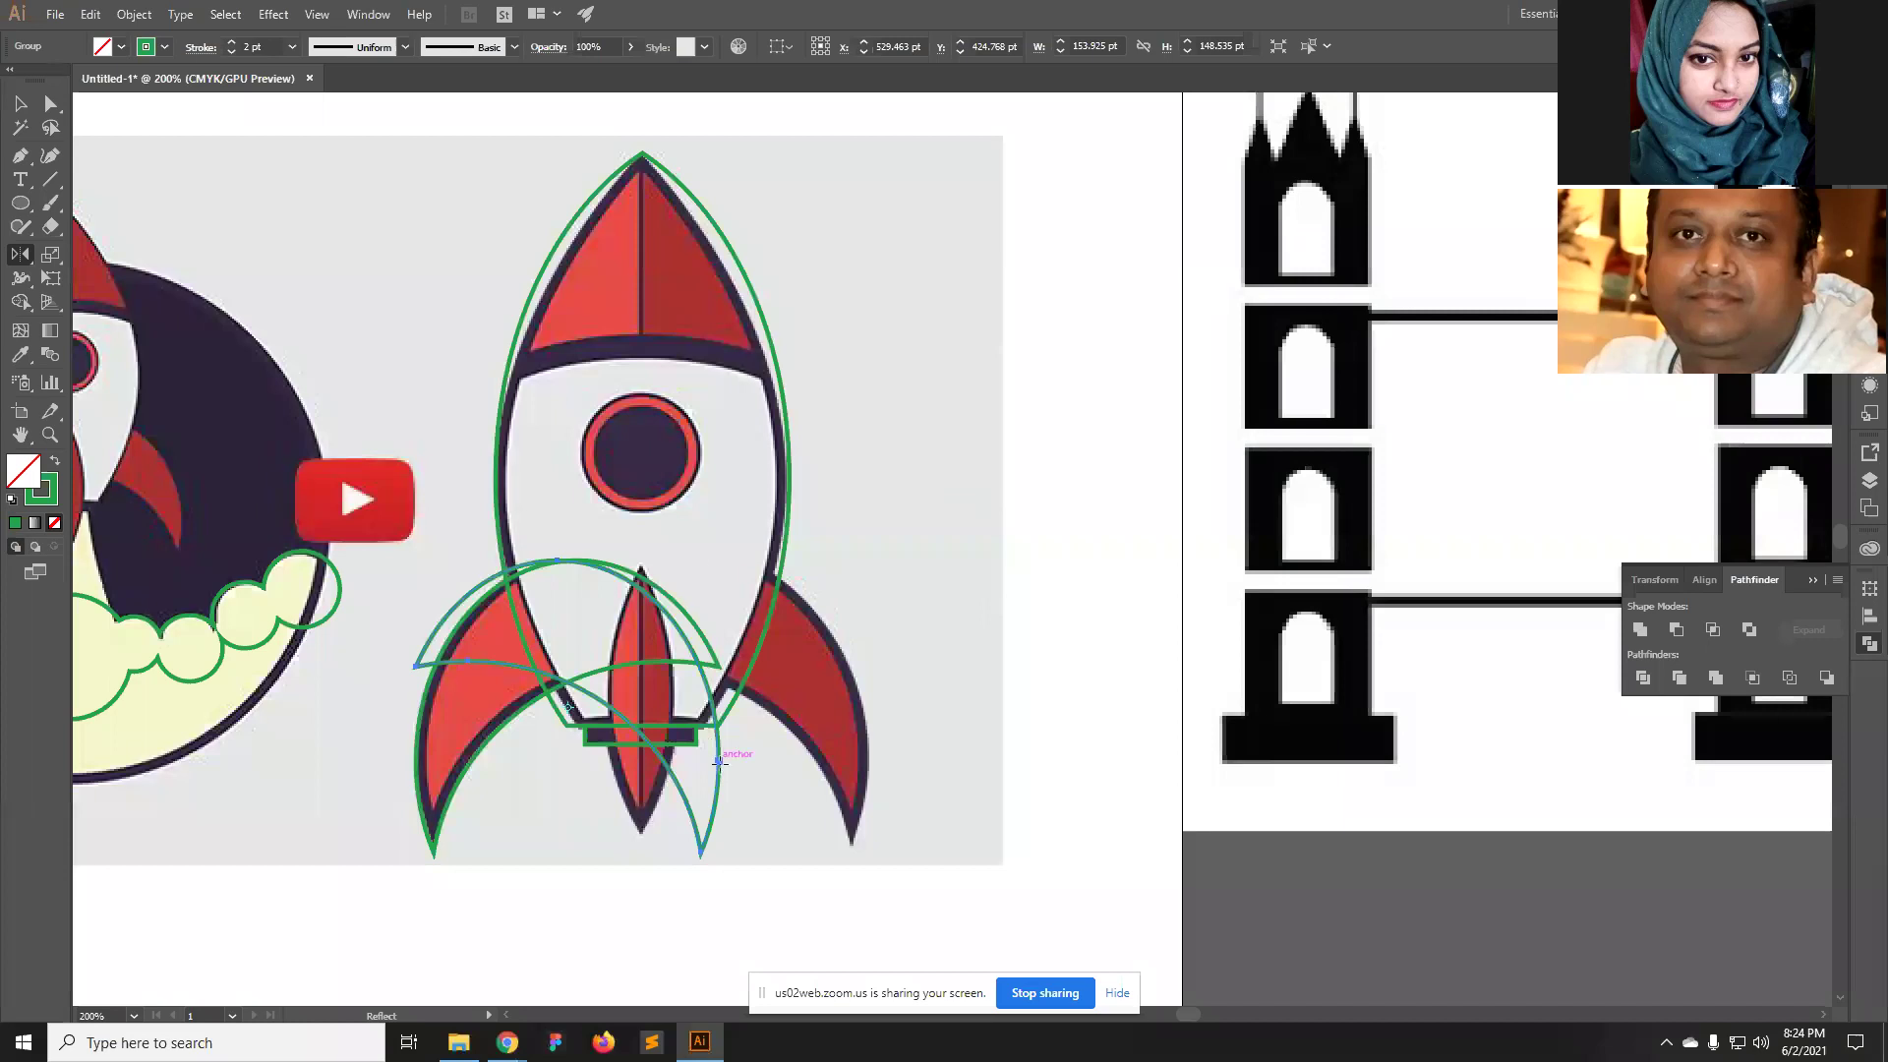
key(v)
drag(716, 798, 868, 798)
click(1142, 783)
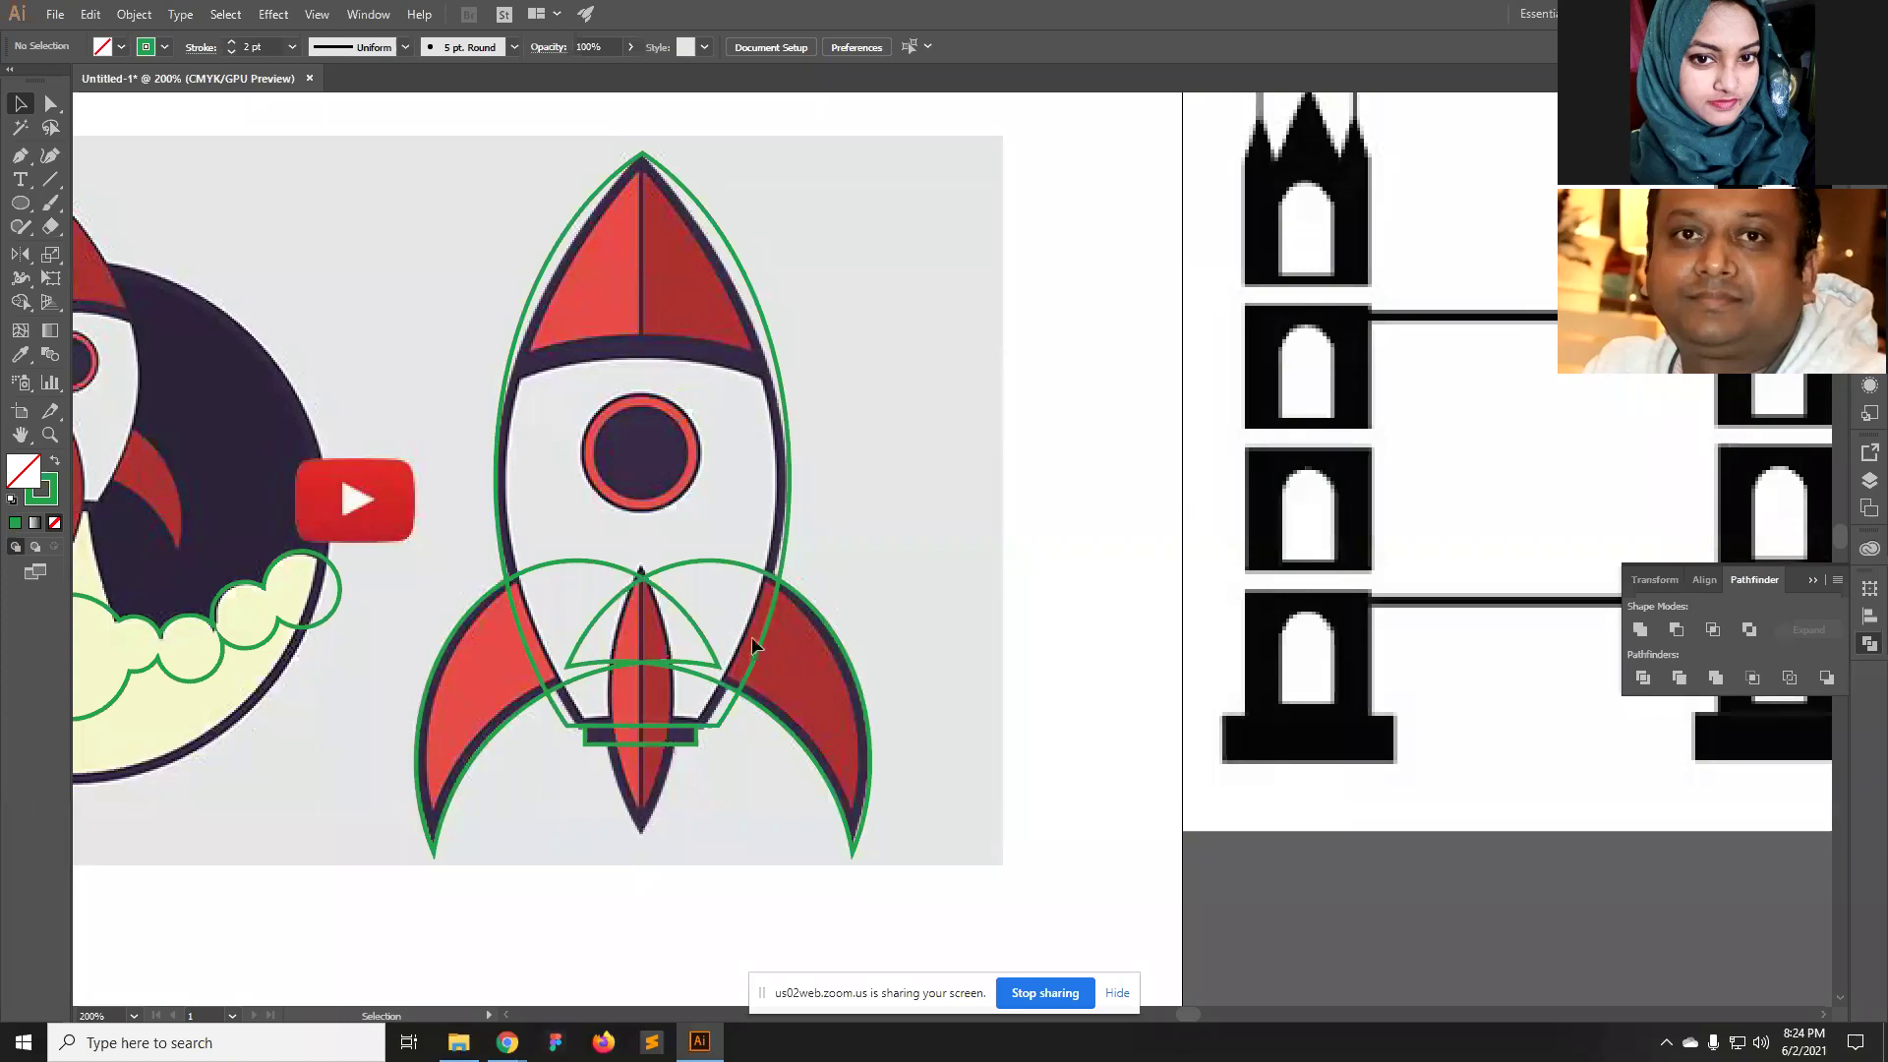
Duplicate the rocket body outline to the right of the rocket and reflect the duplicate about the horizontal axis.
click(776, 351)
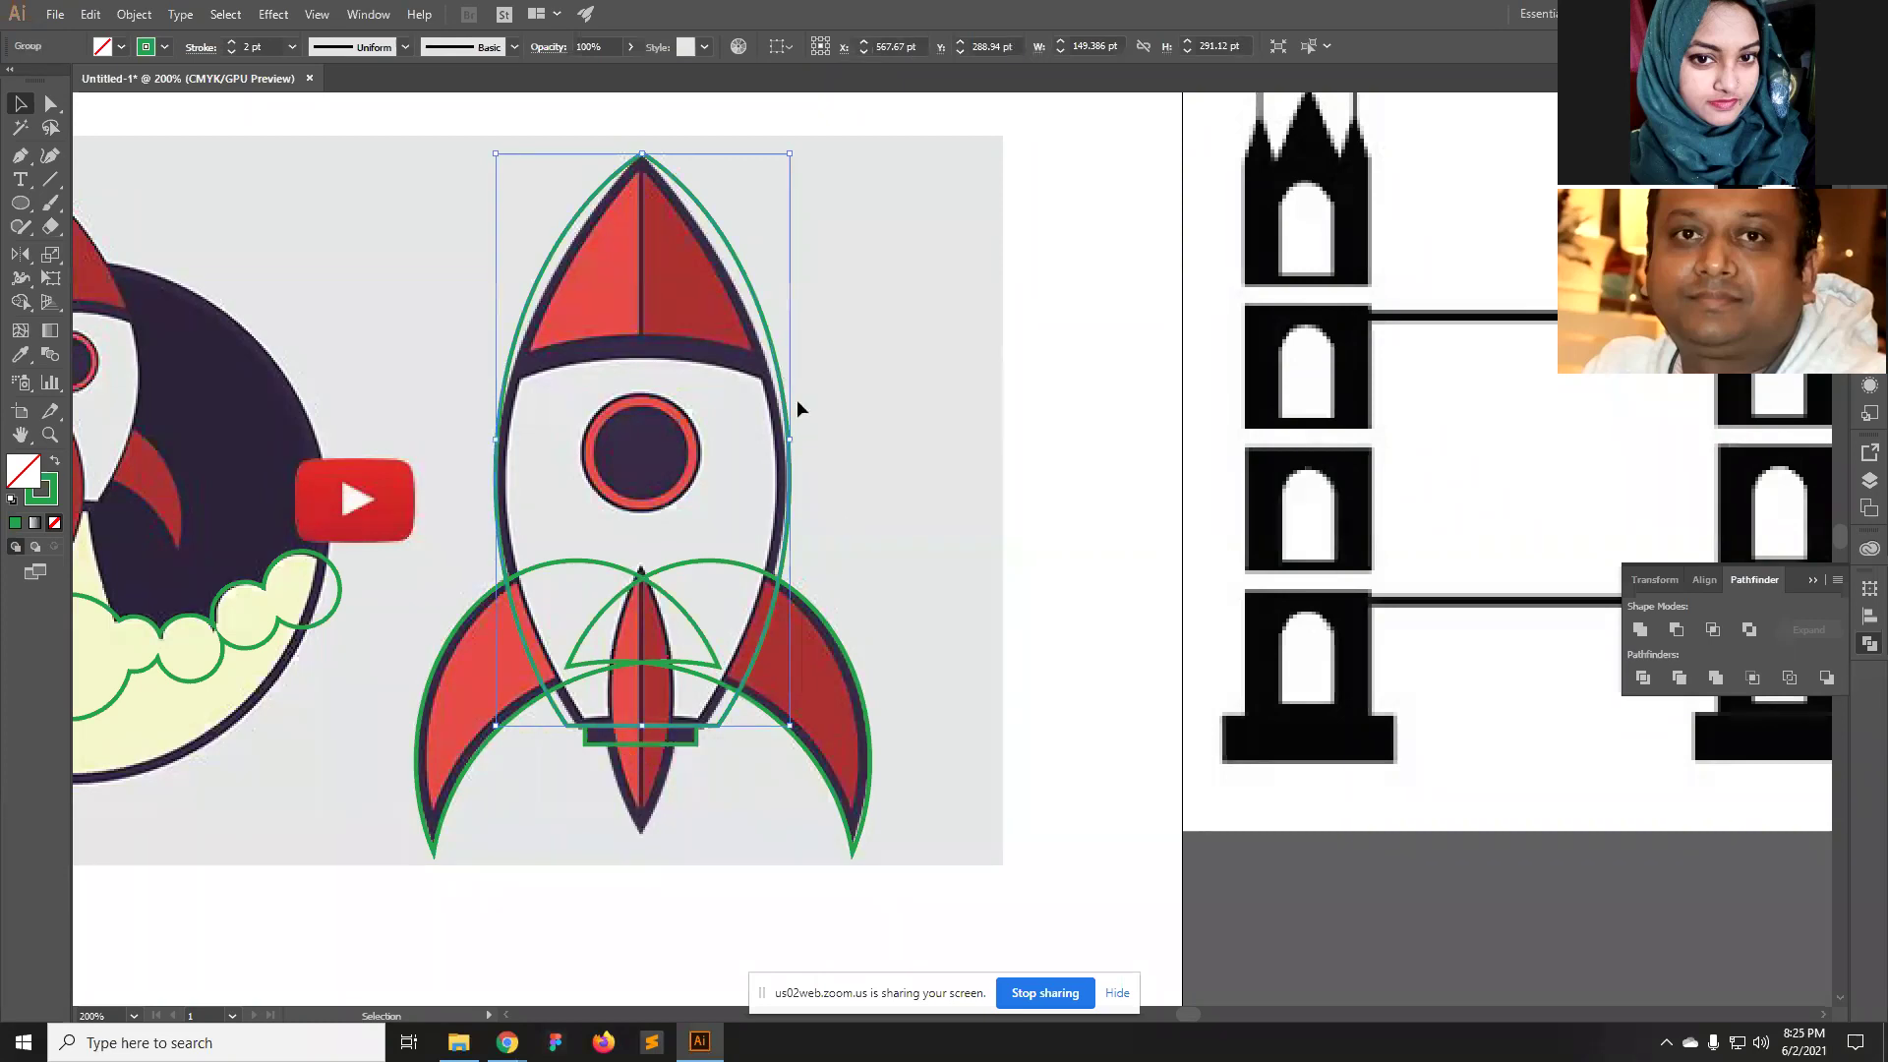
drag(791, 396, 1072, 614)
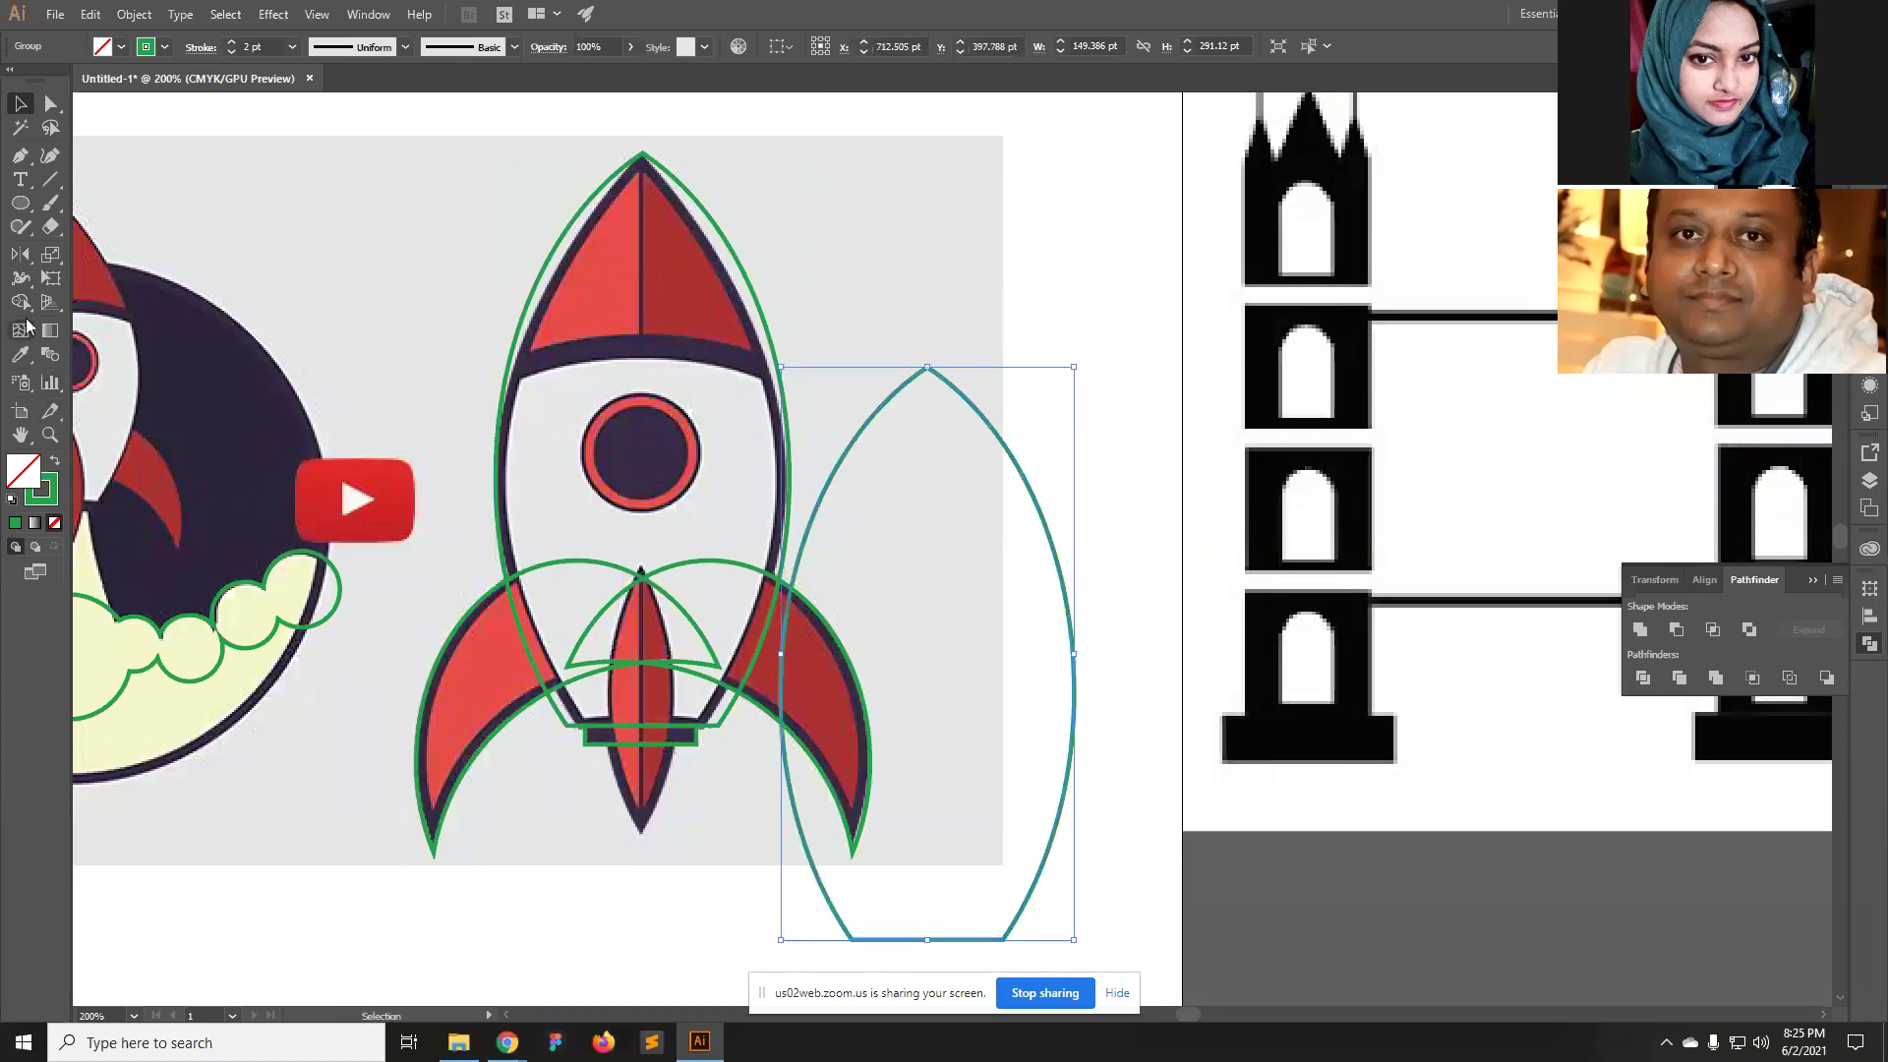
click(18, 255)
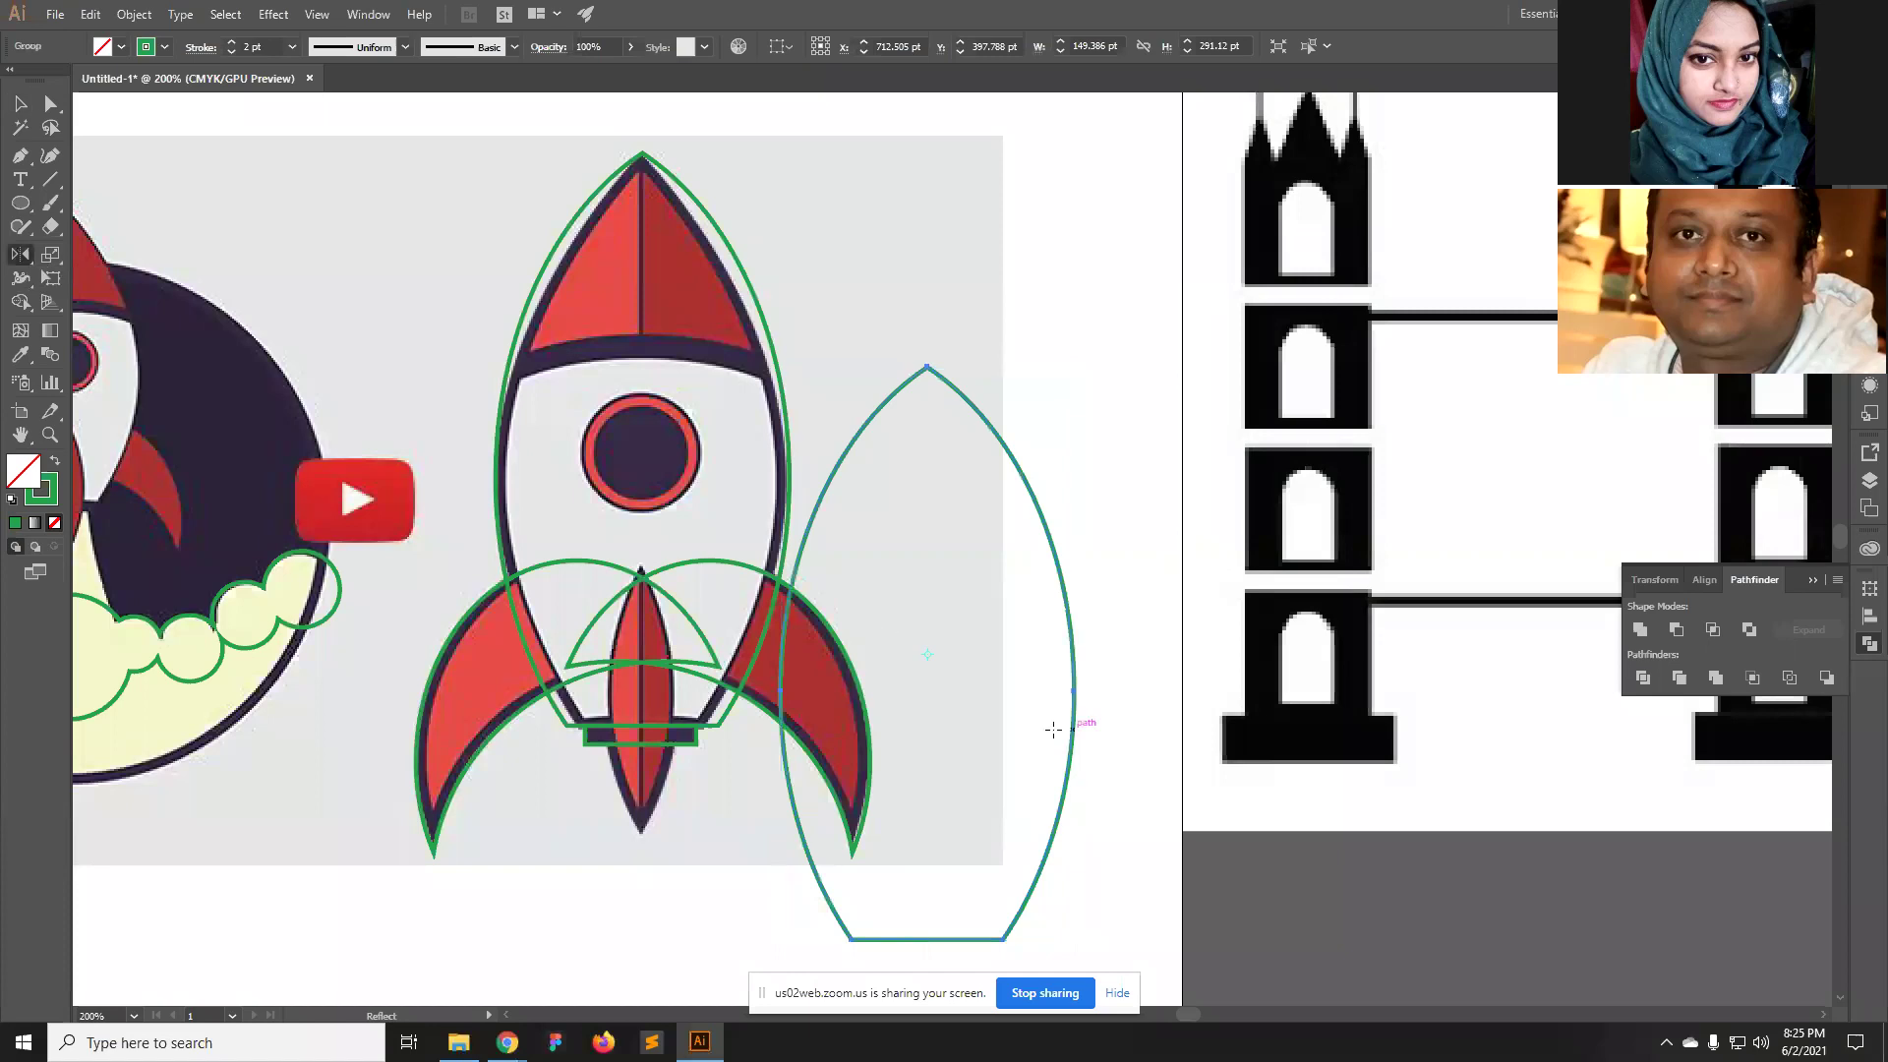
double_click(18, 261)
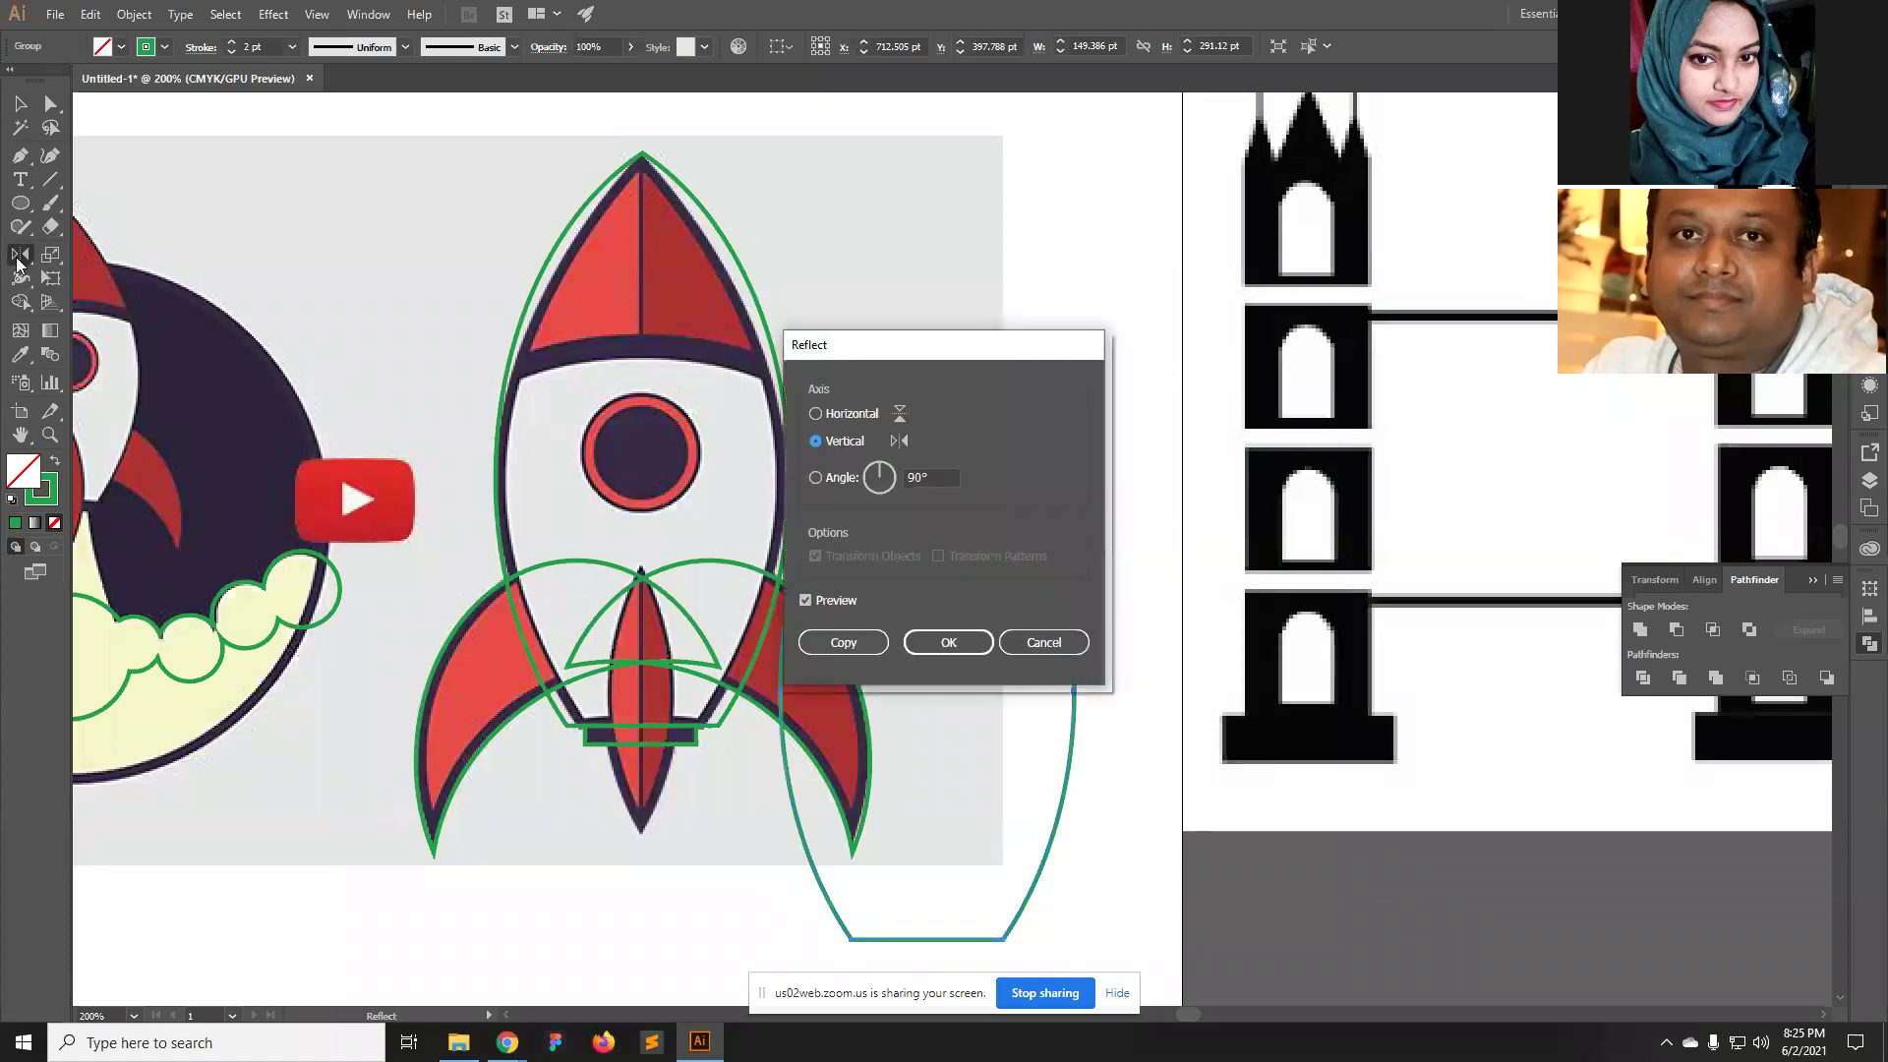
click(816, 414)
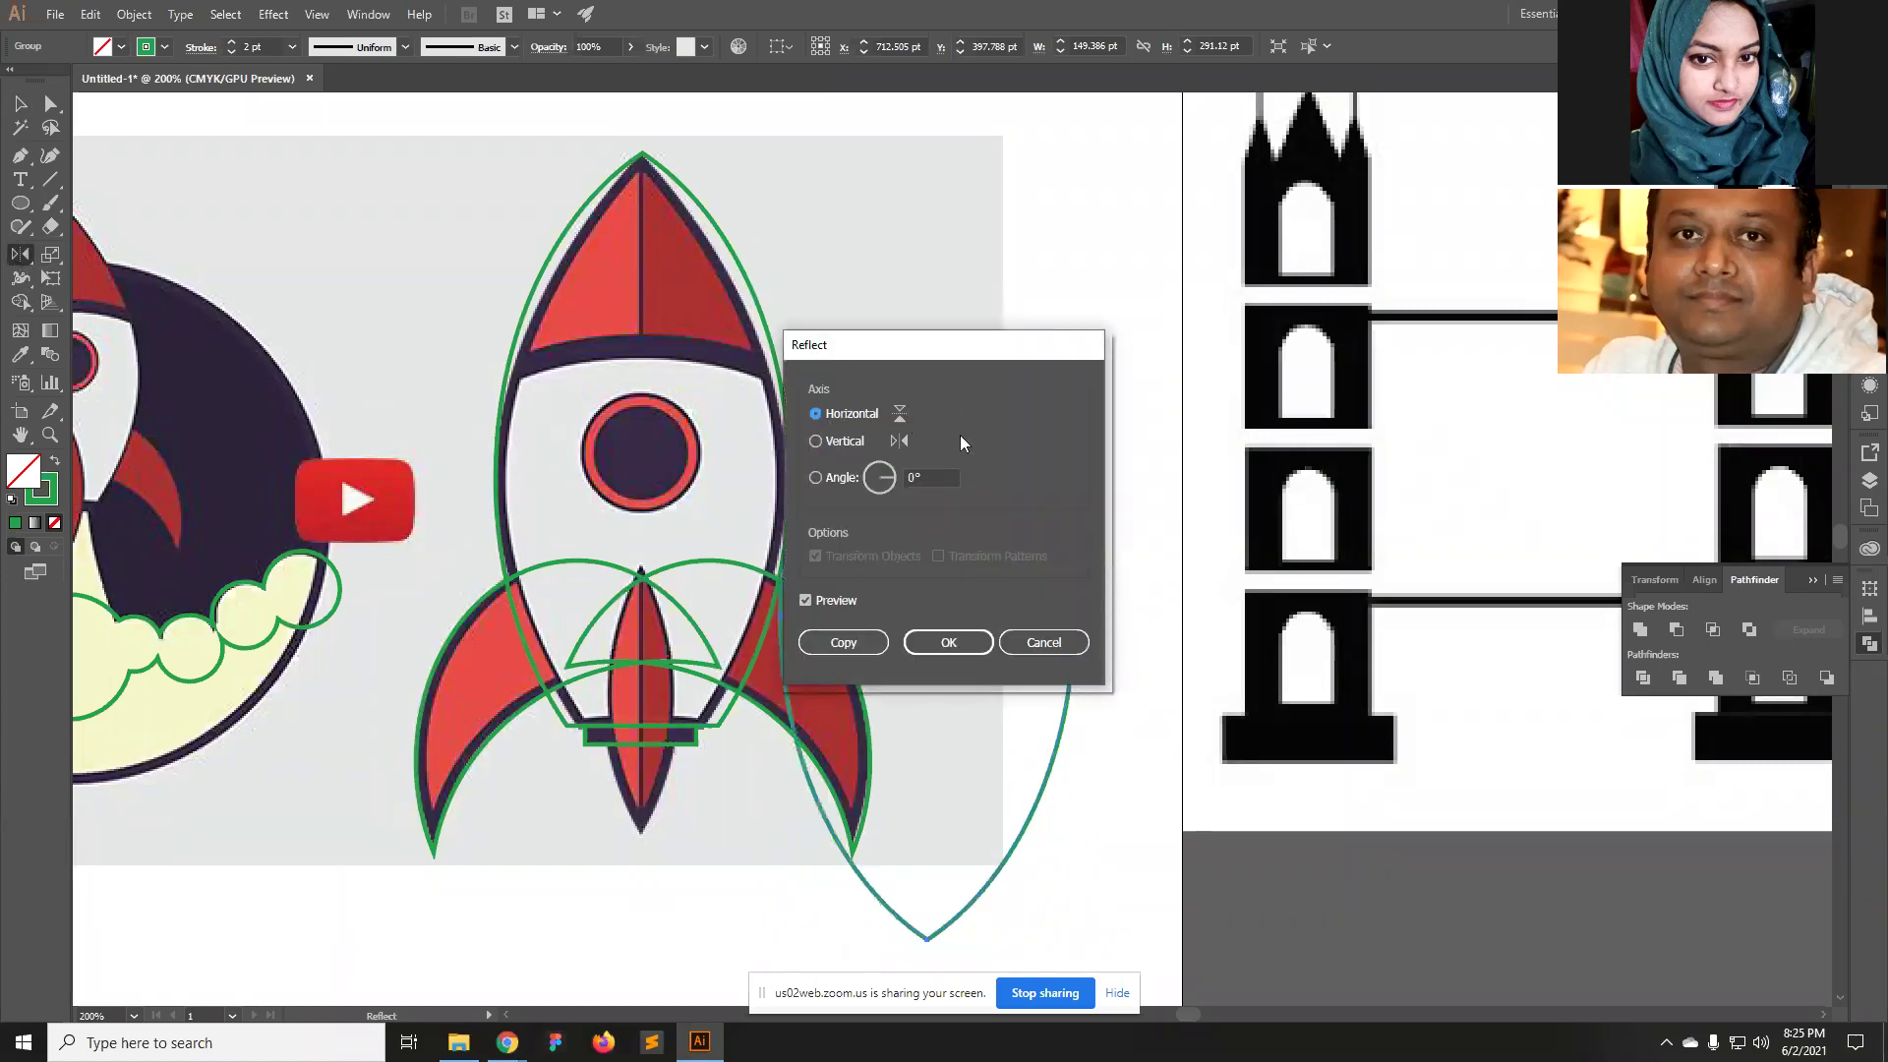
click(934, 643)
key(v)
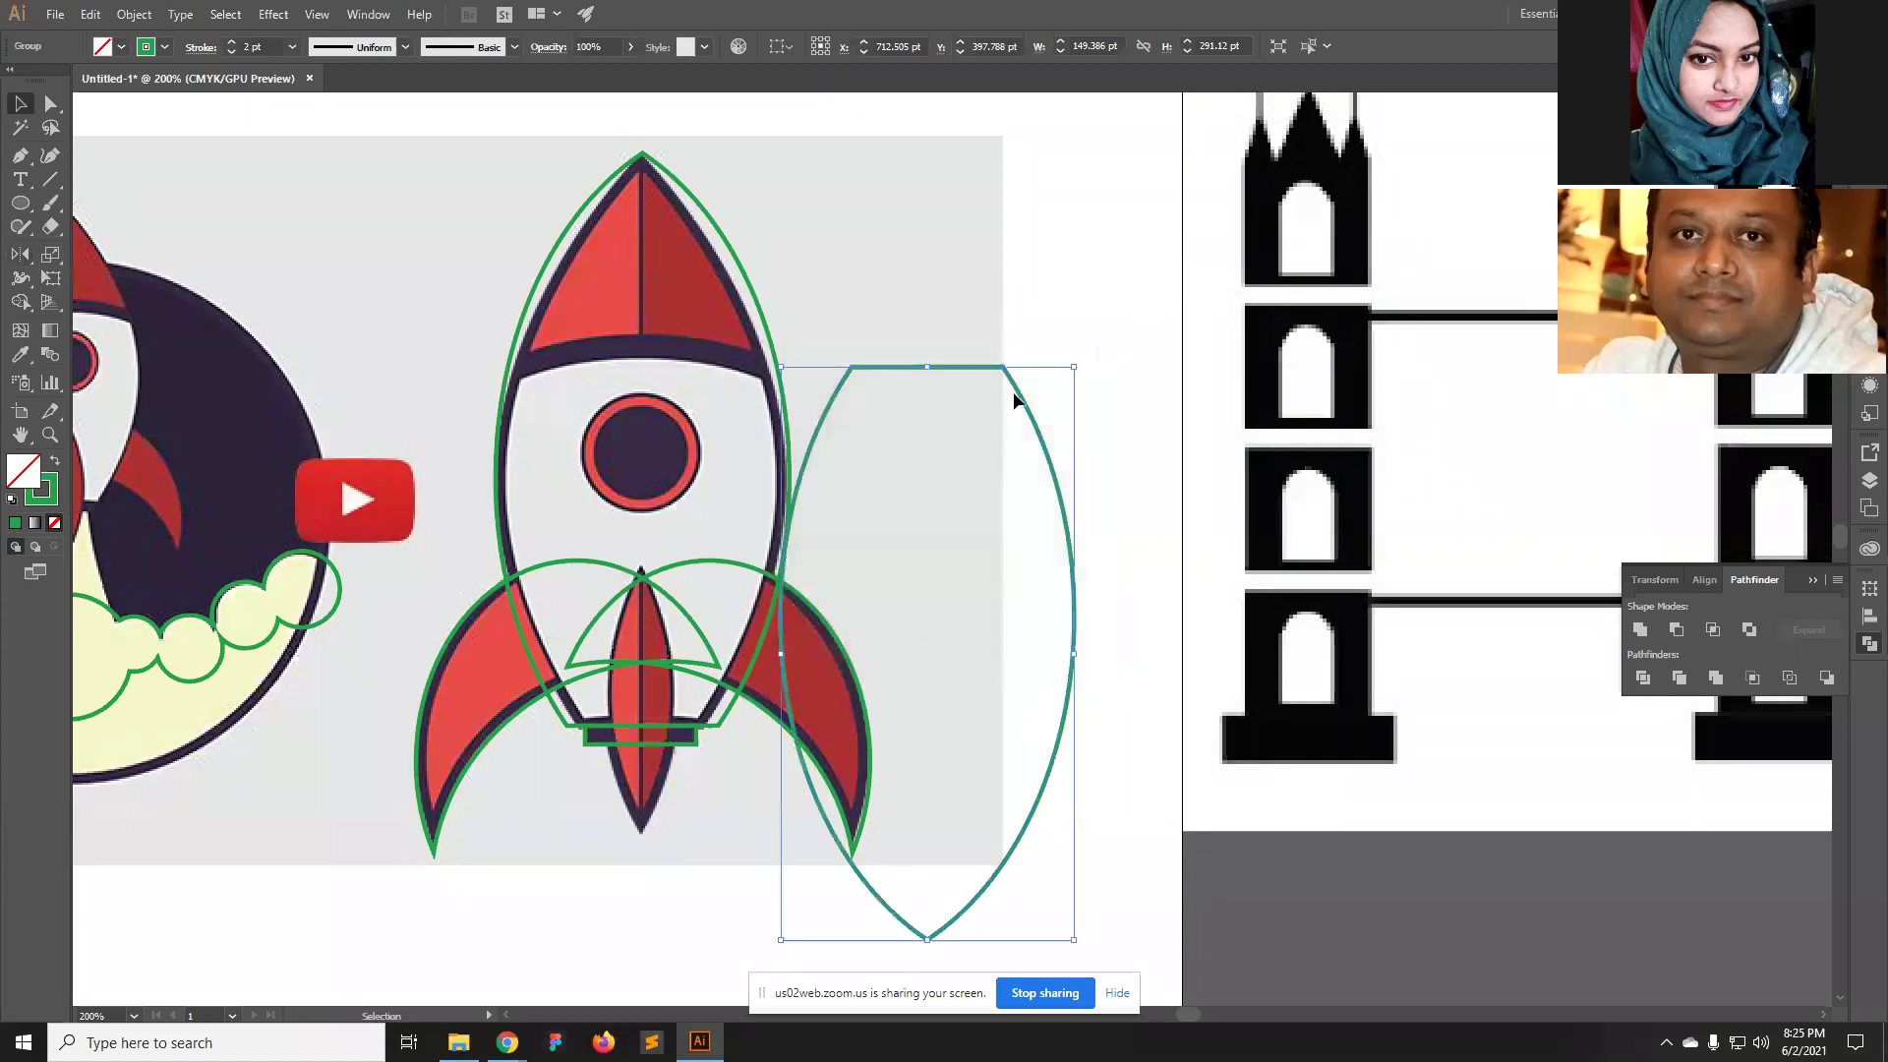
Scale the flipped body copy down to about 28 × 55 pt and place it over the center fin's tip below the nozzle bar.
drag(1069, 373, 837, 831)
drag(817, 917, 657, 818)
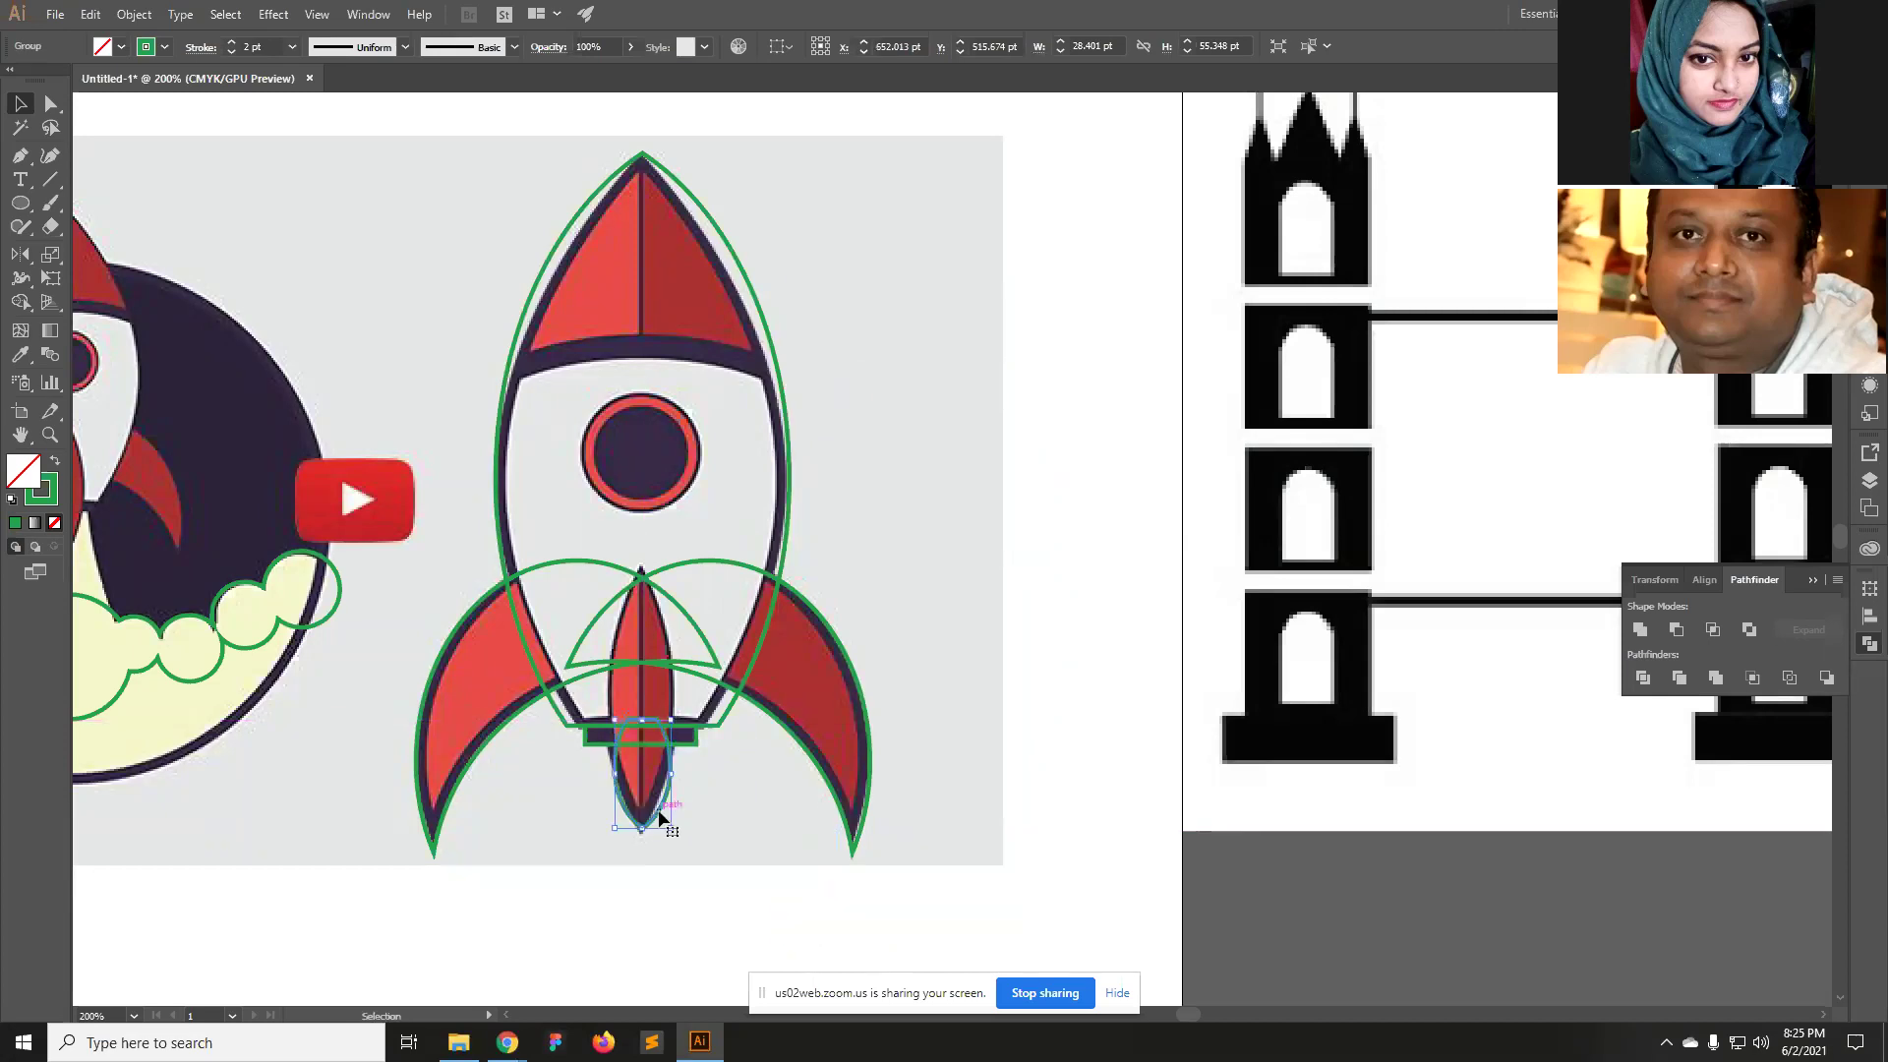
click(916, 919)
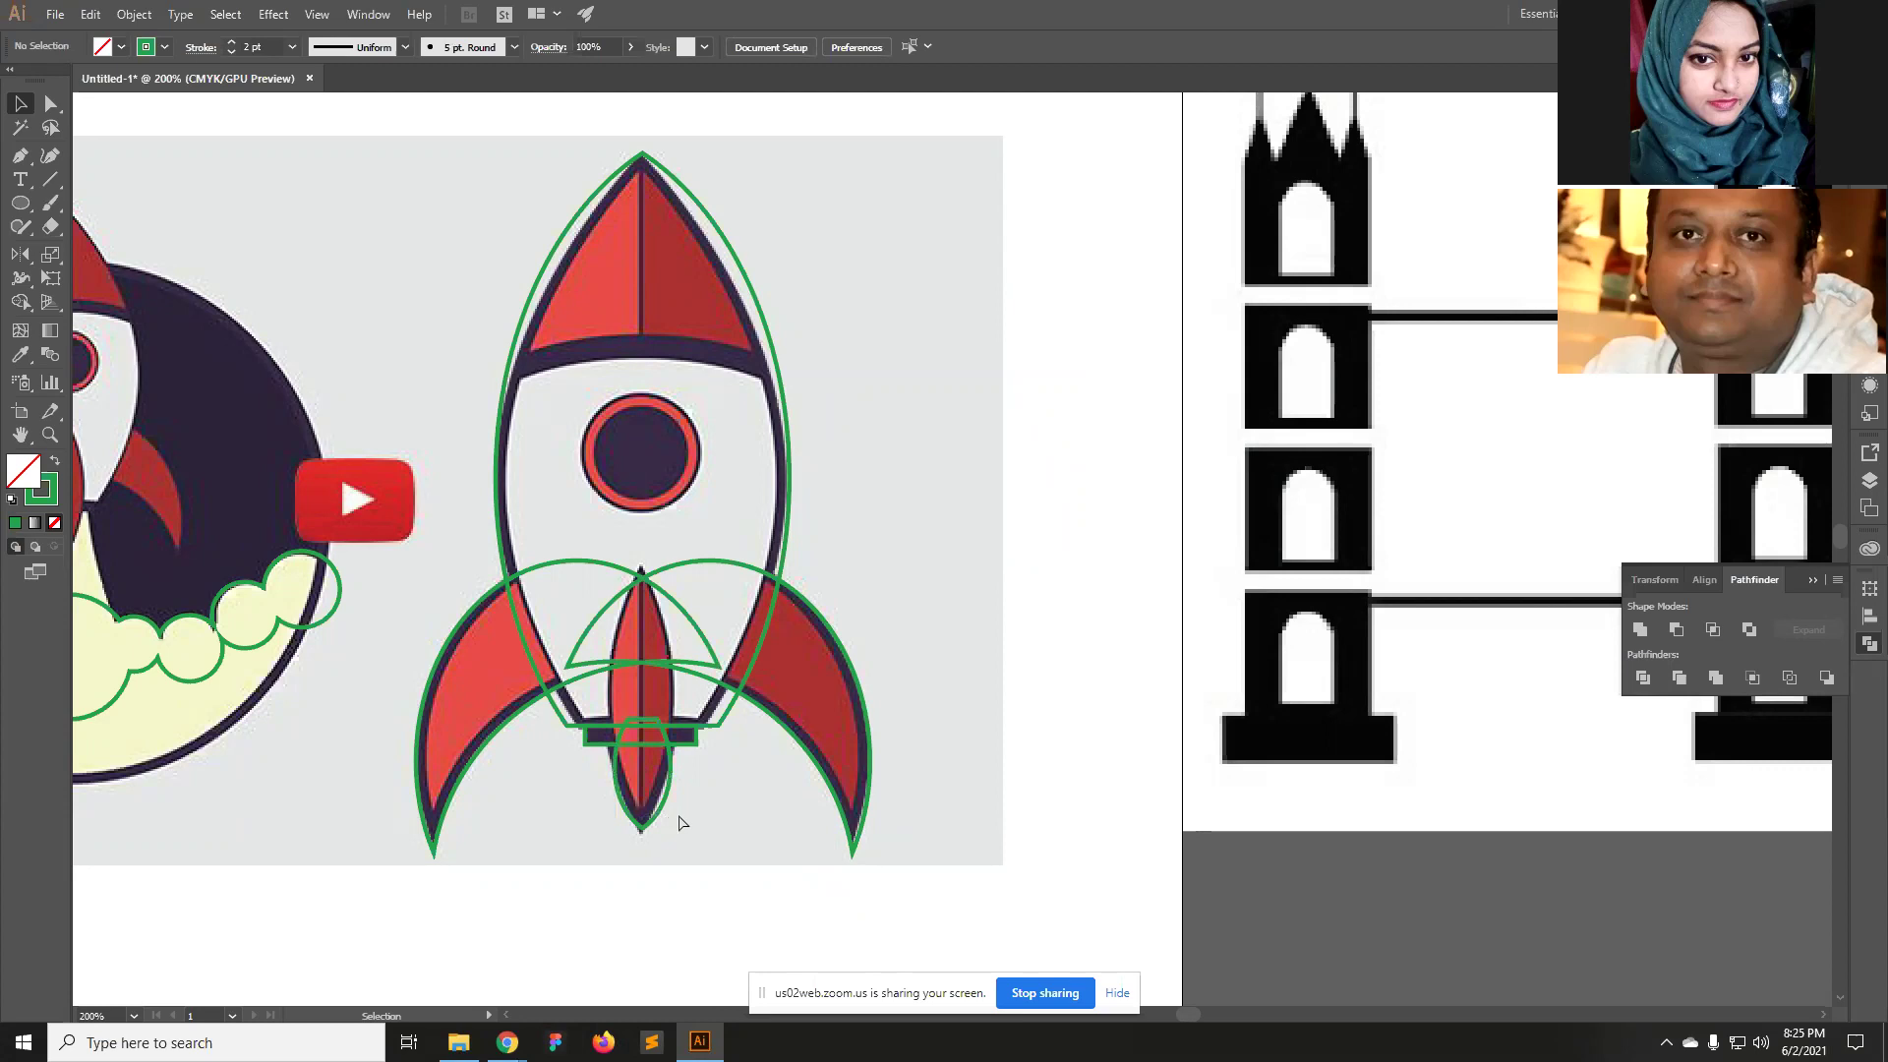
click(21, 204)
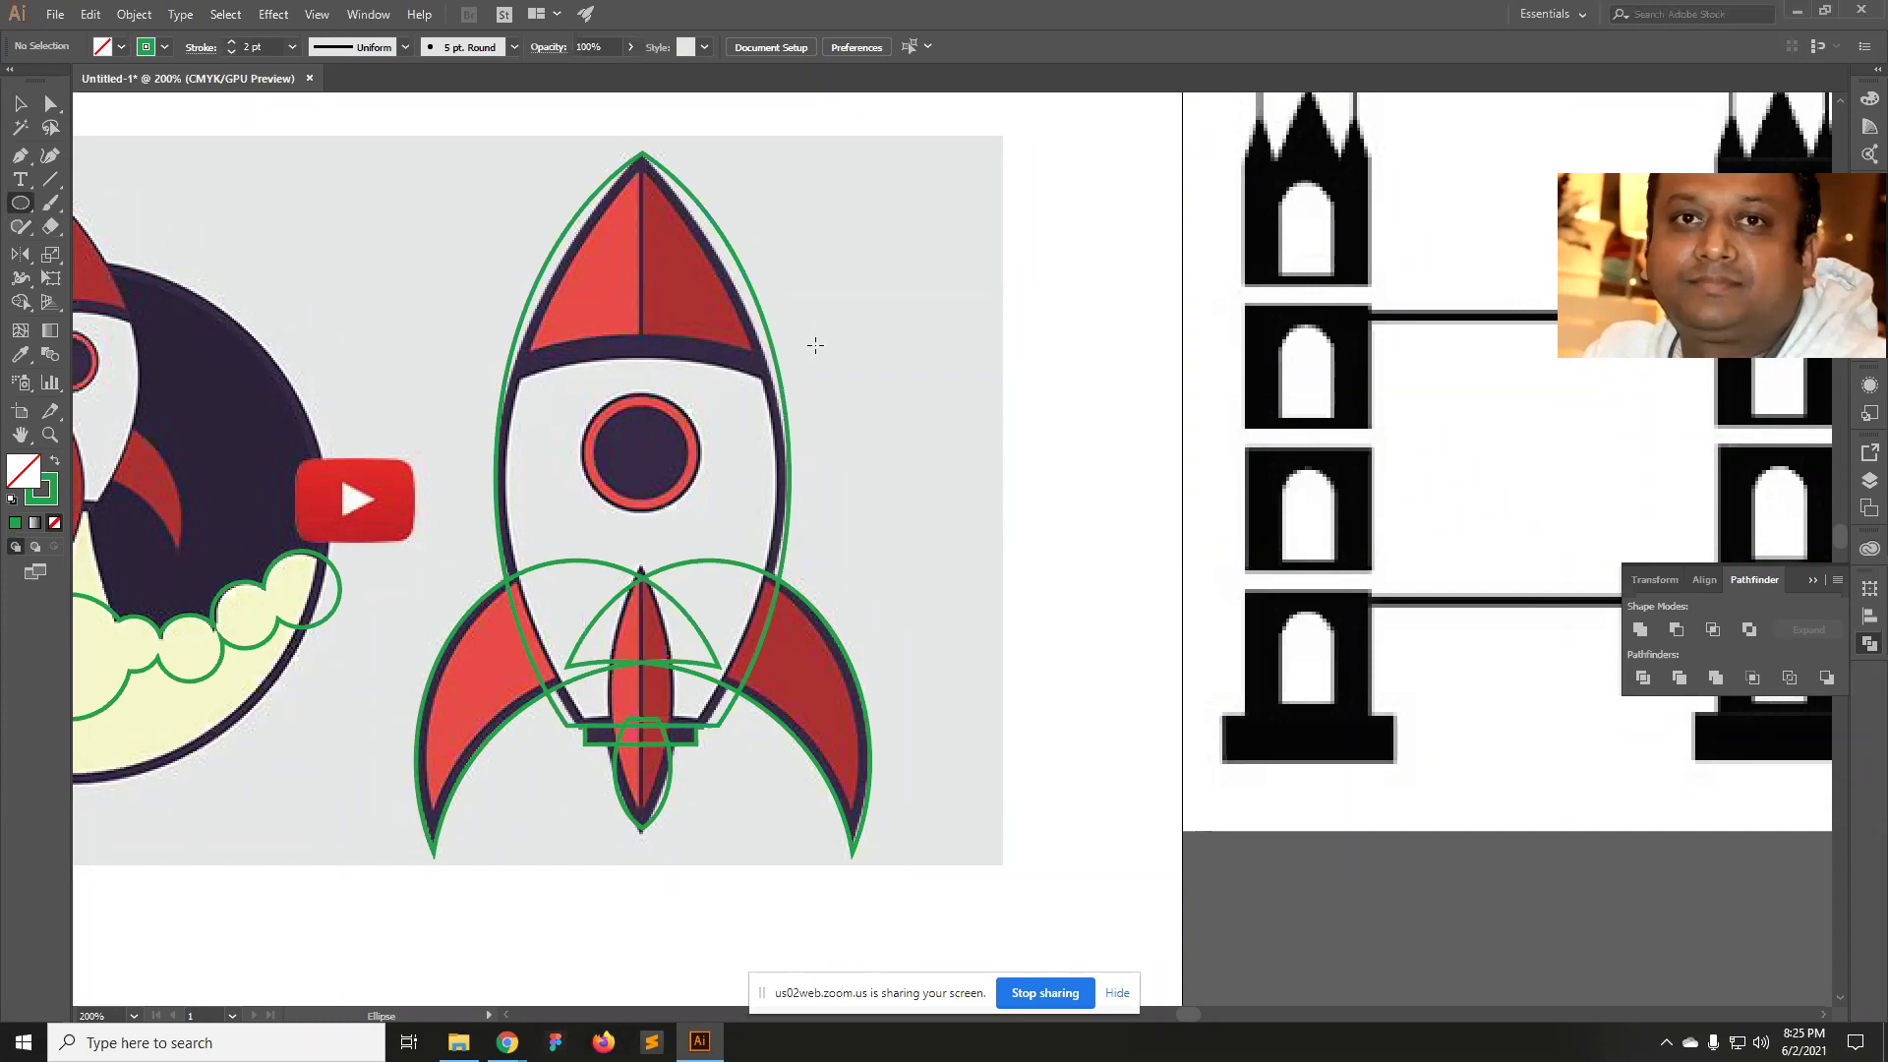
key(v)
click(35, 203)
key(v)
Copy the rocket body outline and paste a duplicate to the right of the rocket.
click(590, 203)
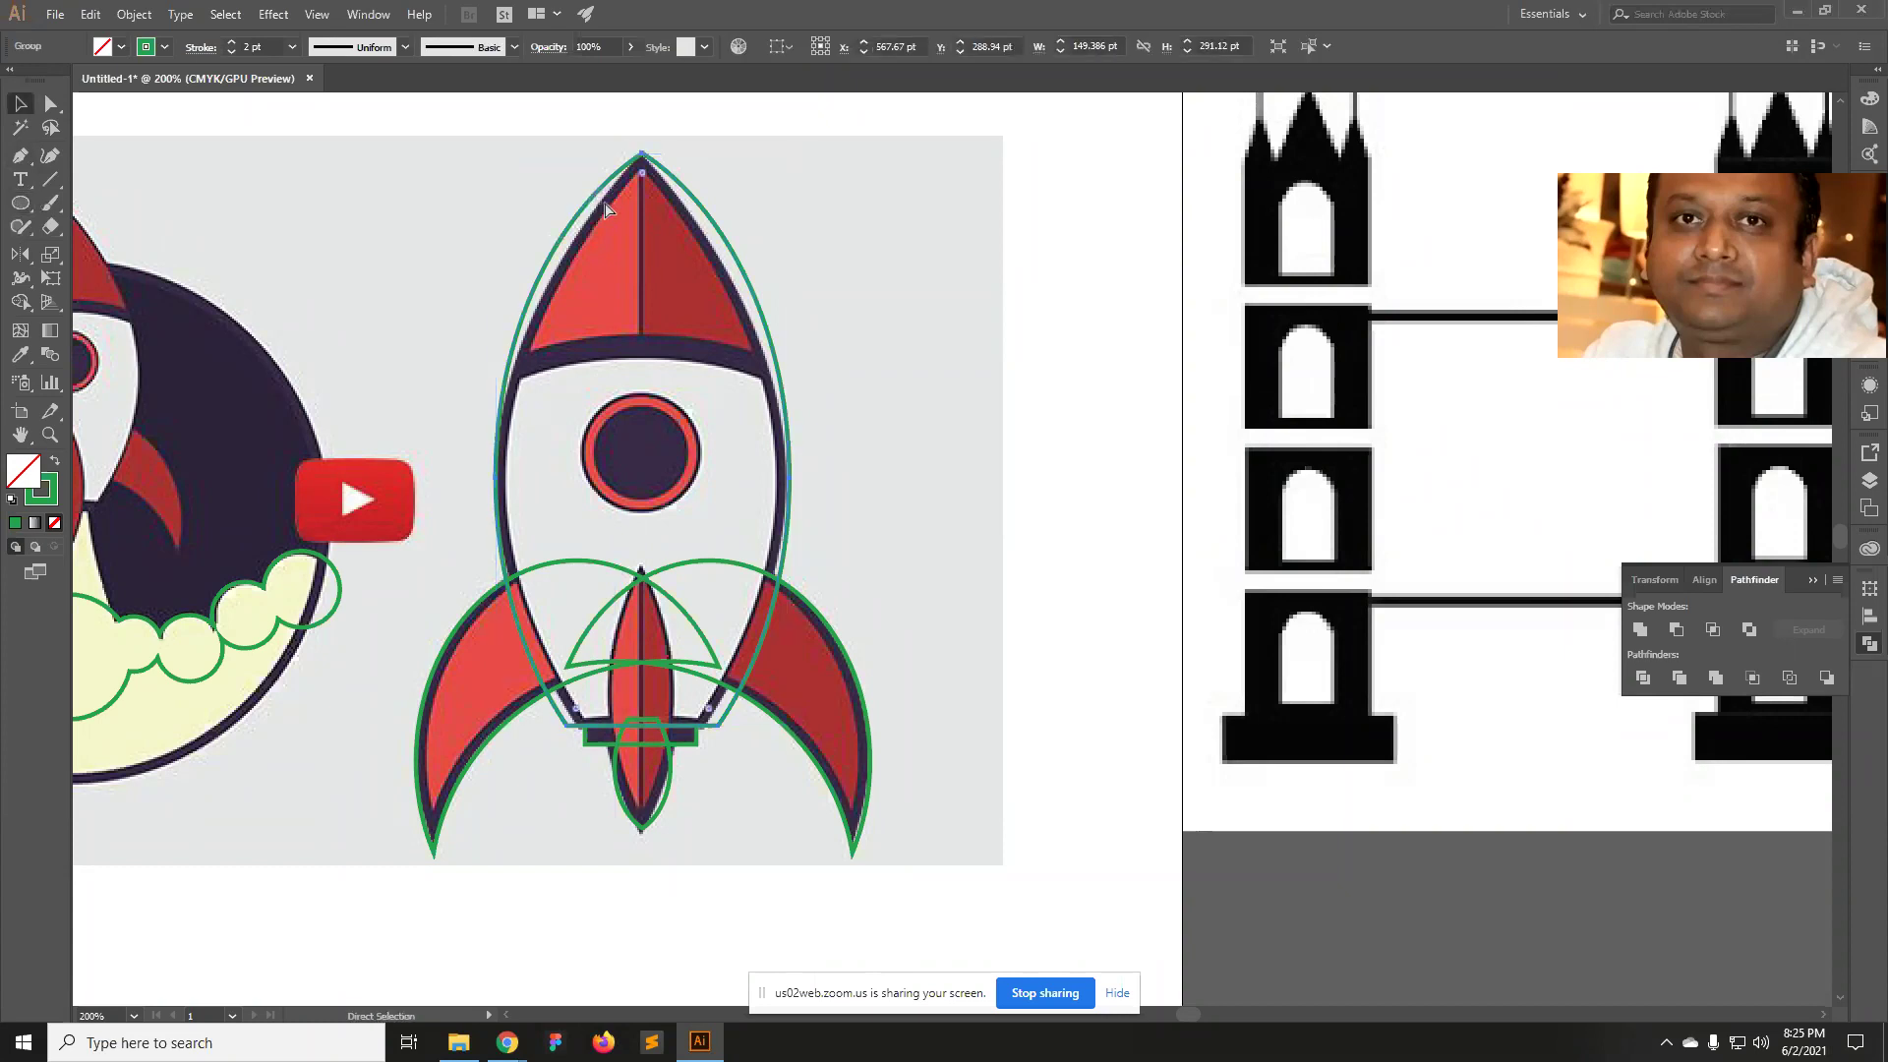
key(a)
key(v)
click(1046, 229)
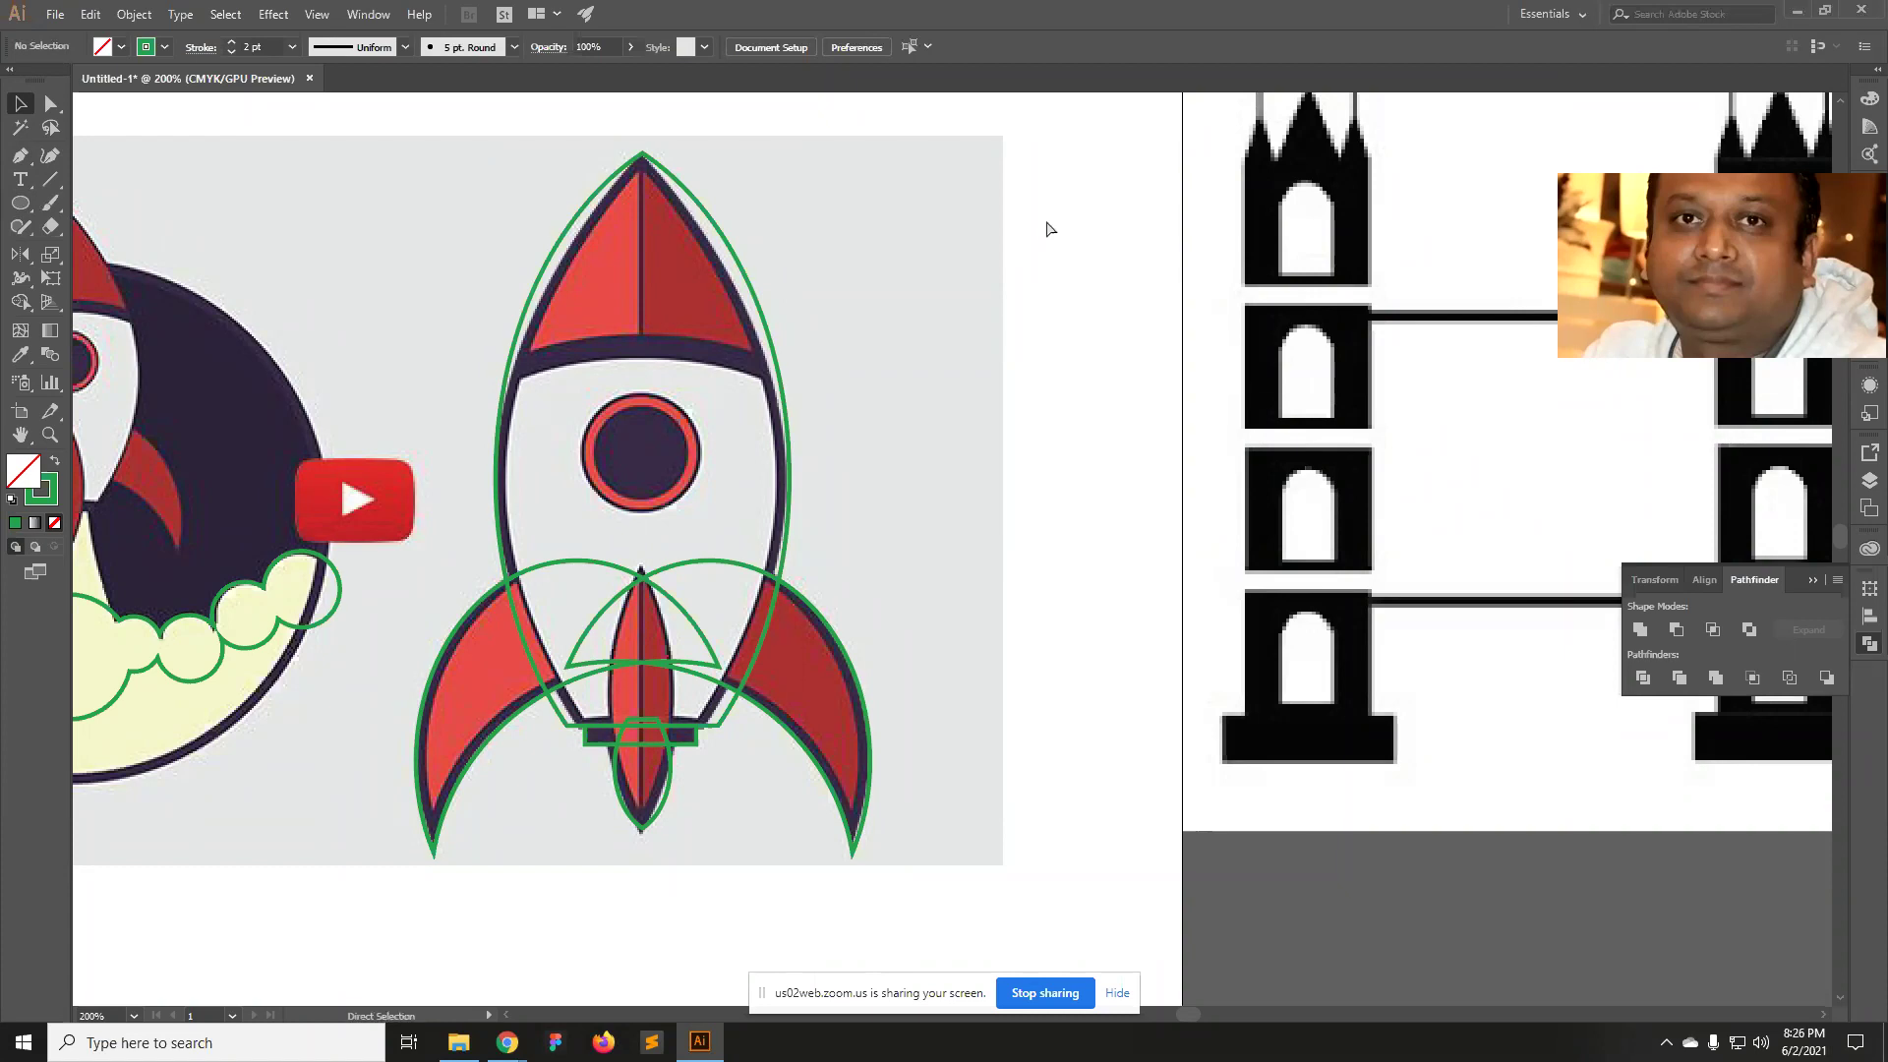
key(ctrl+v)
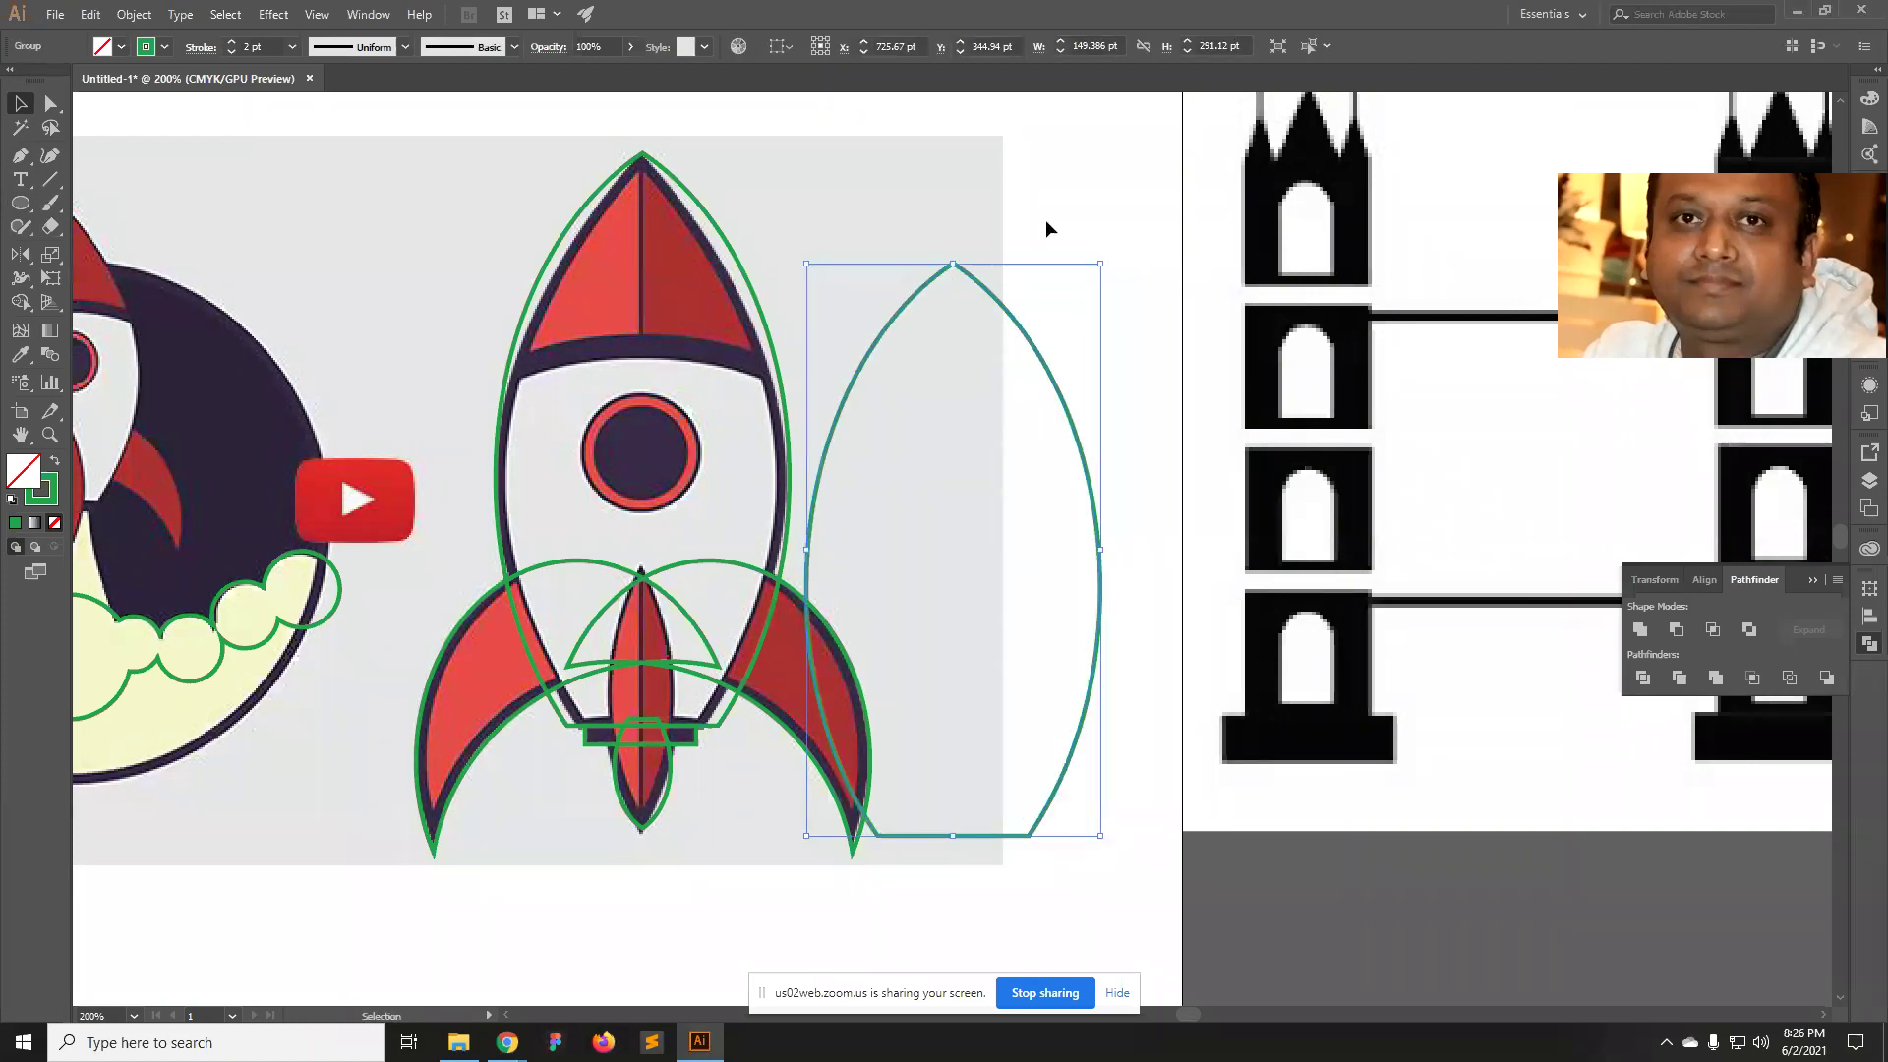
Delete the offset body duplicate beside the rocket and paste a copy of the body outline in place over the original.
key(Delete)
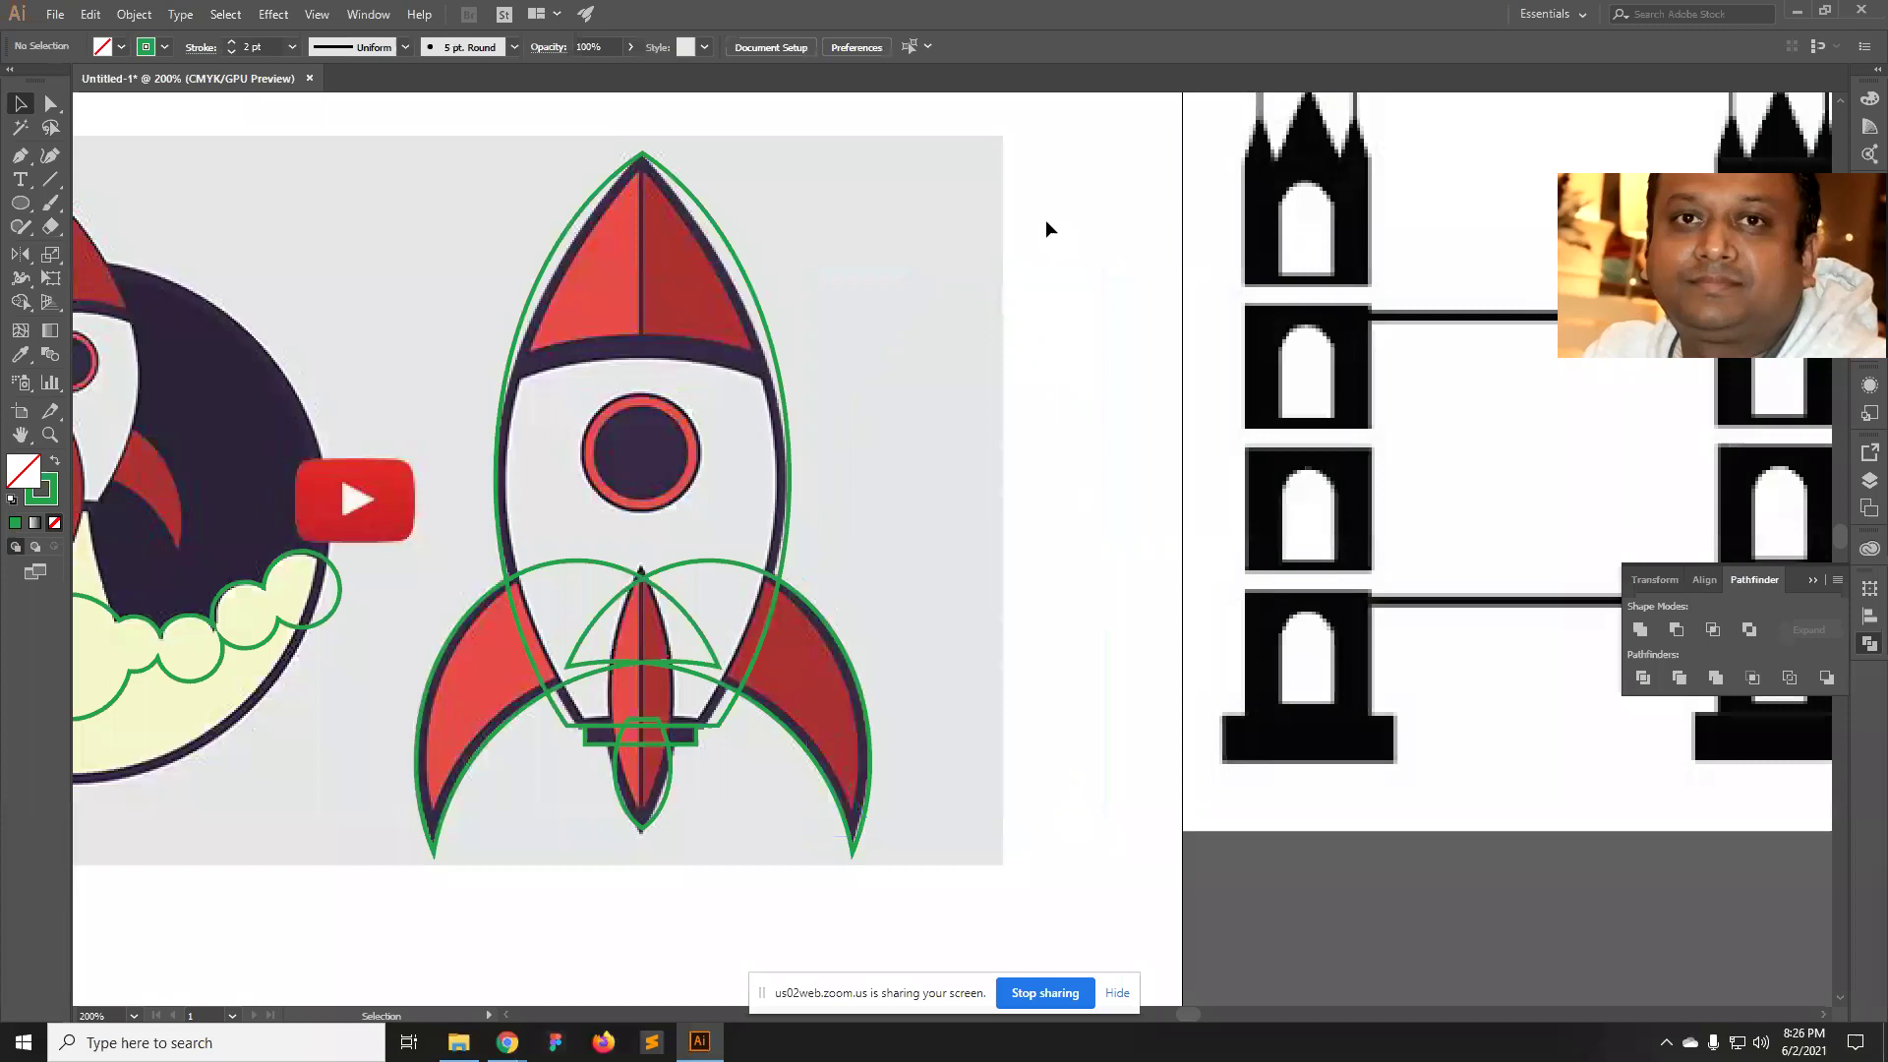
click(729, 248)
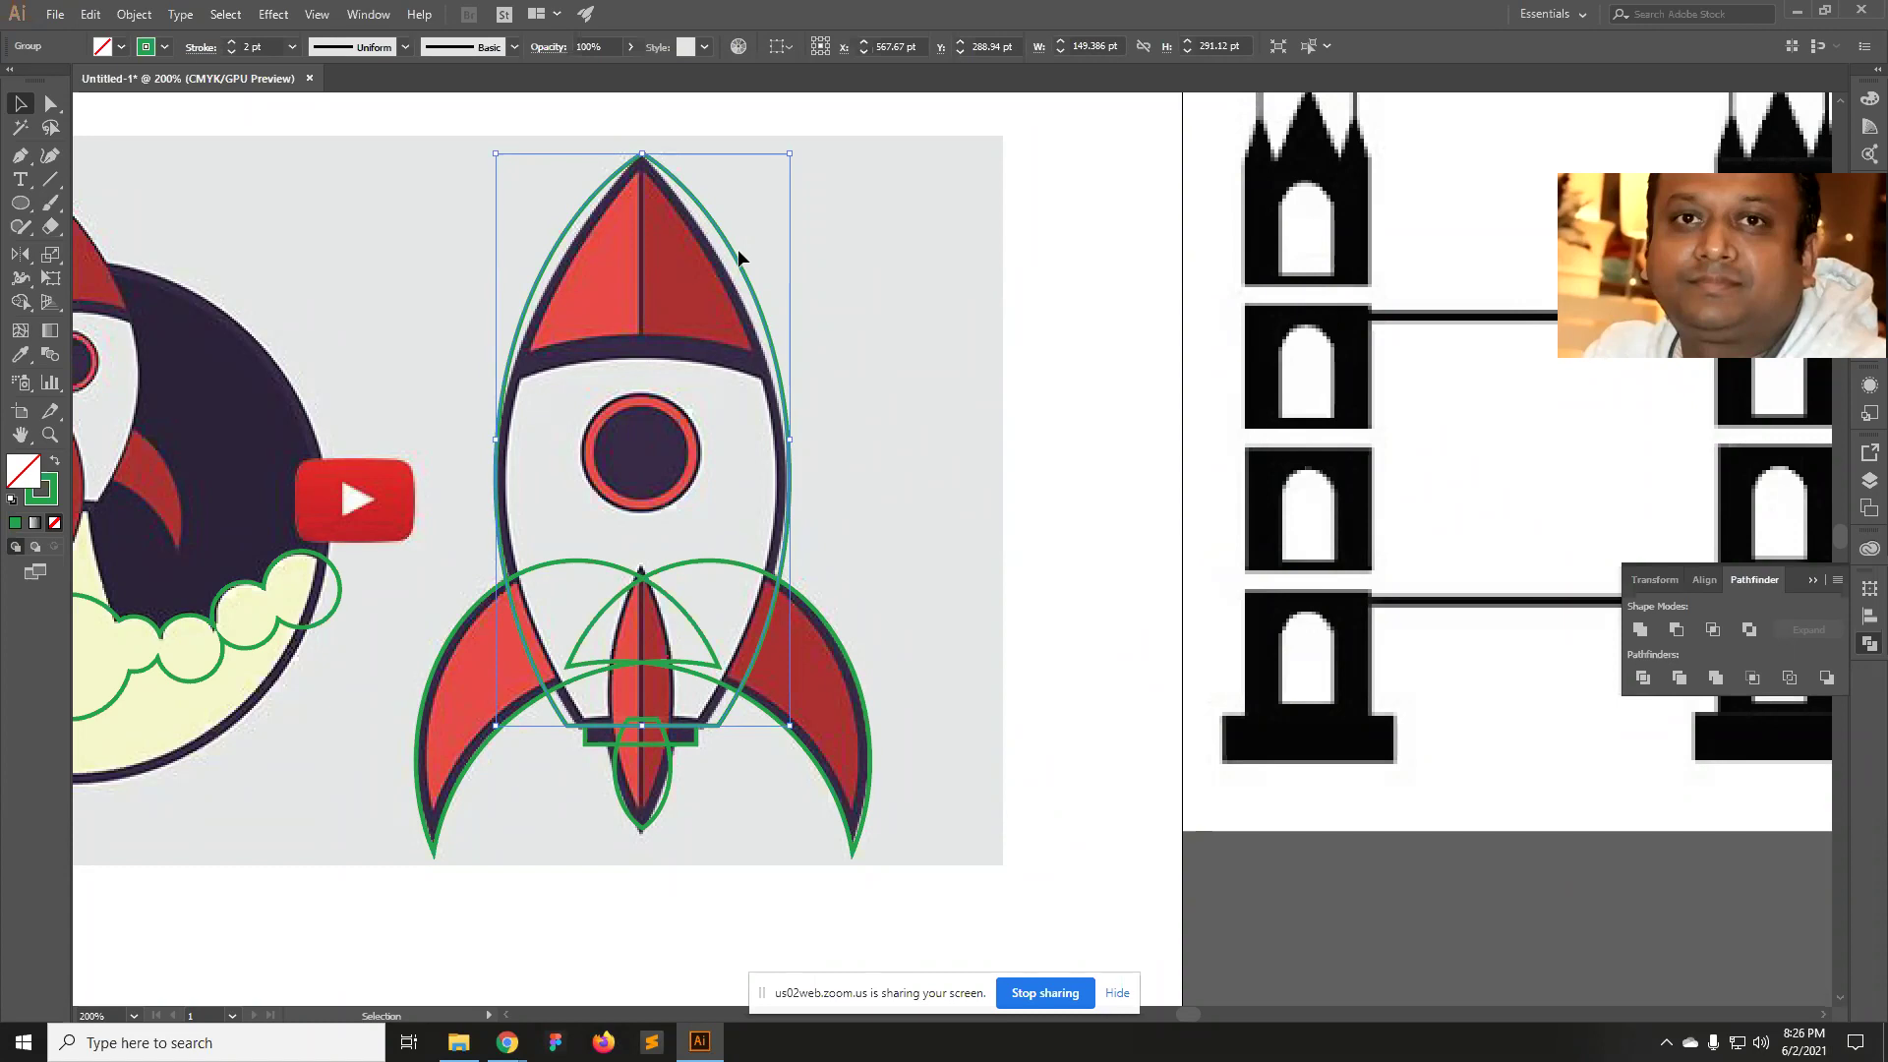
click(1011, 270)
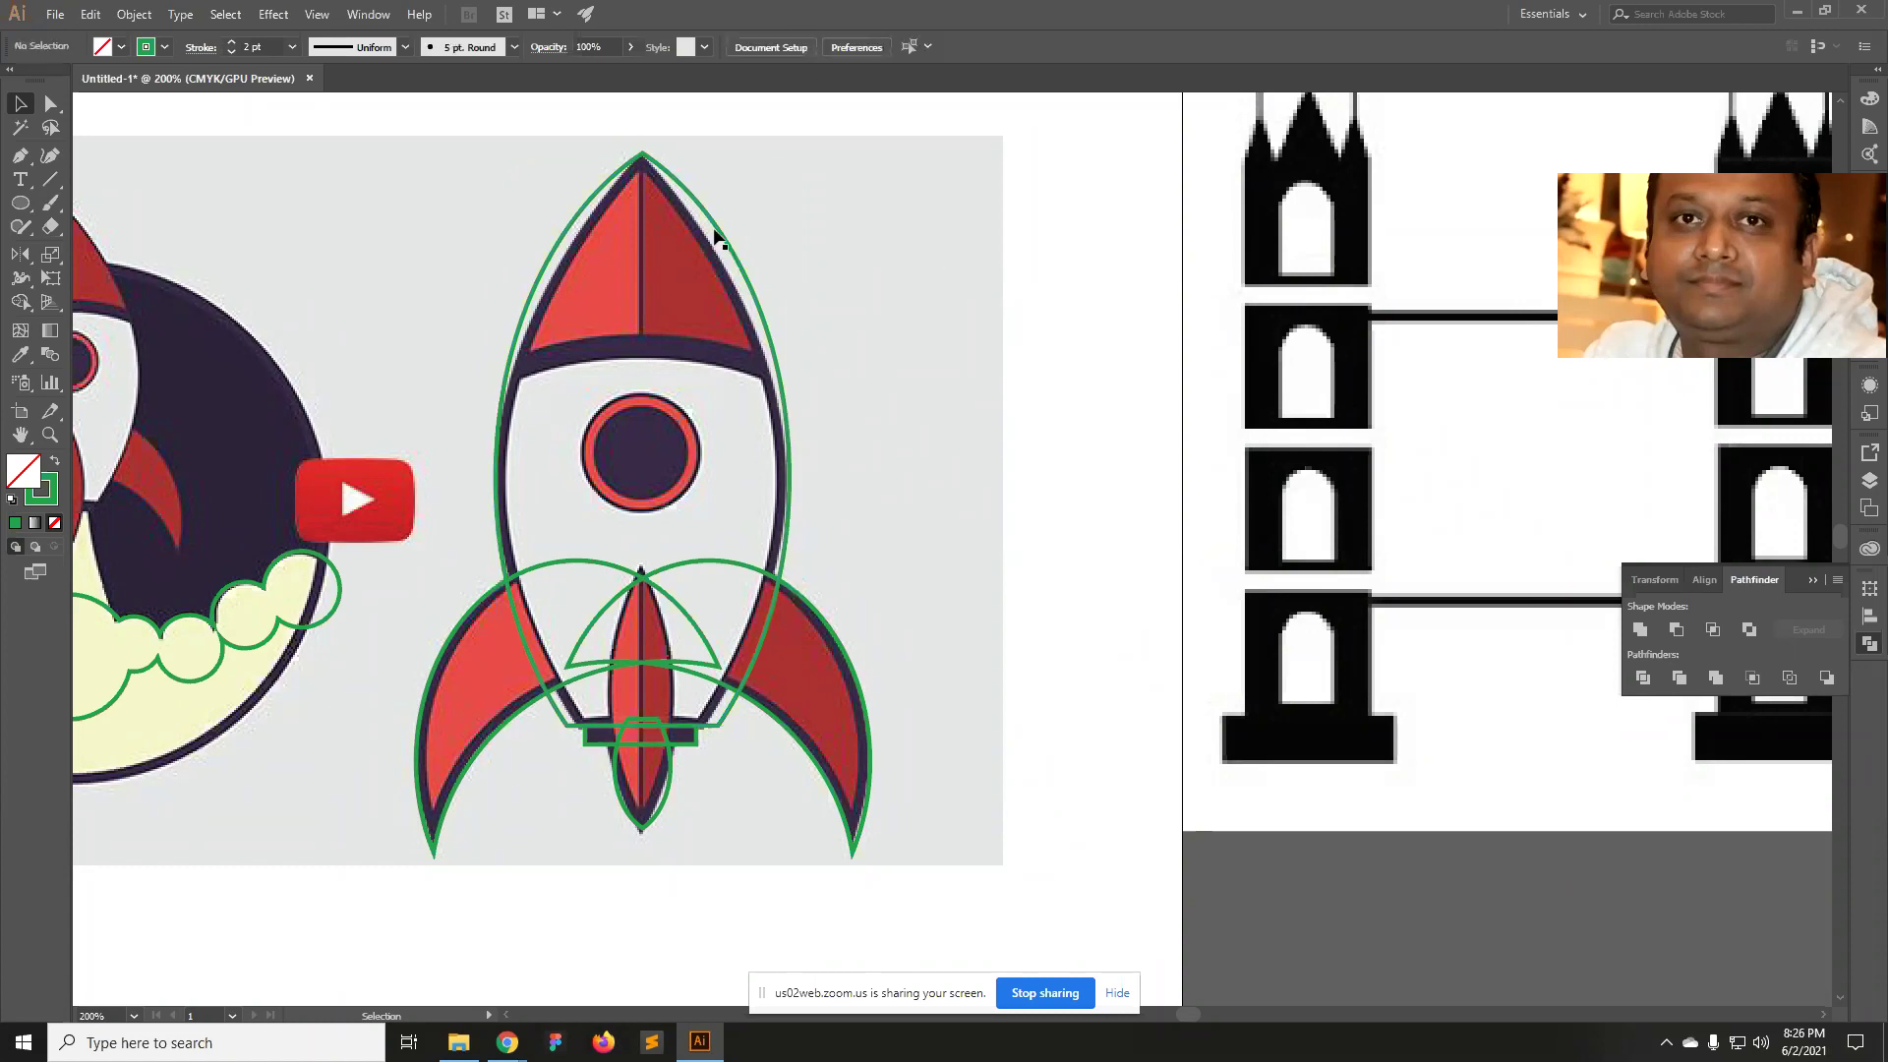
click(718, 232)
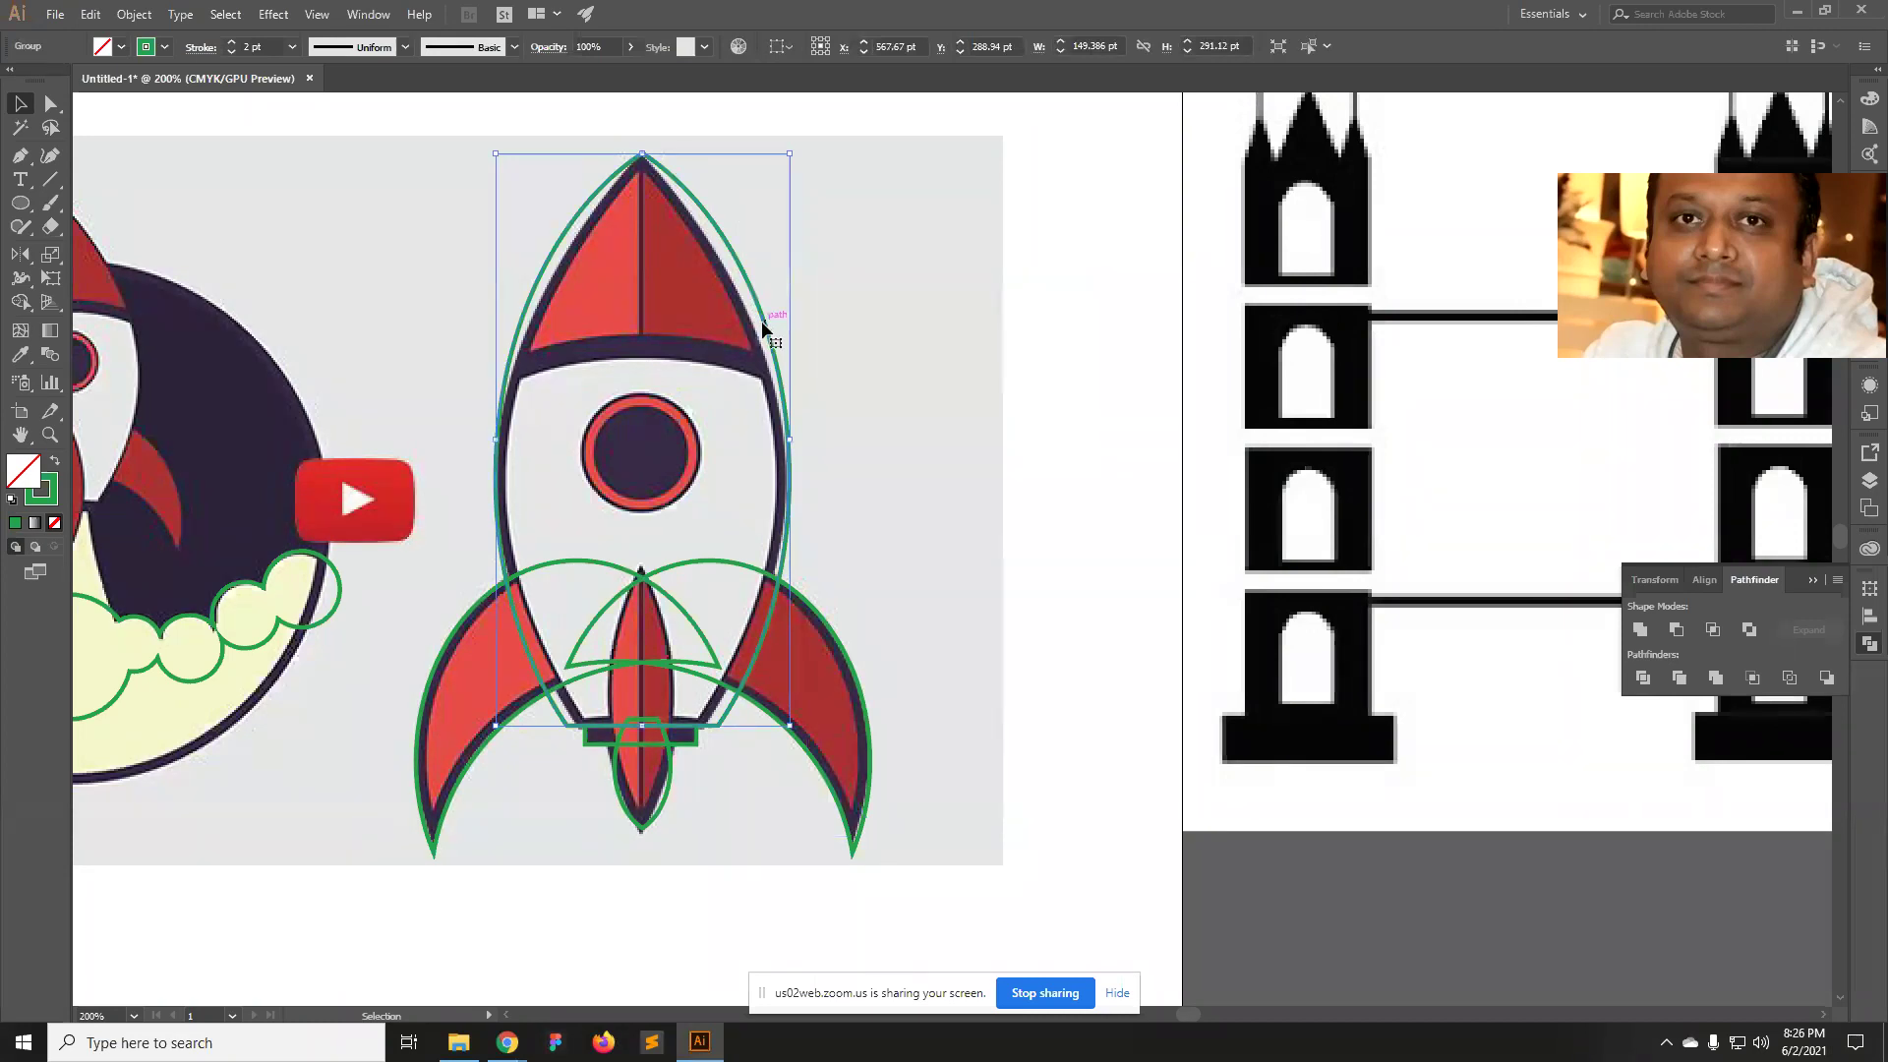
click(90, 15)
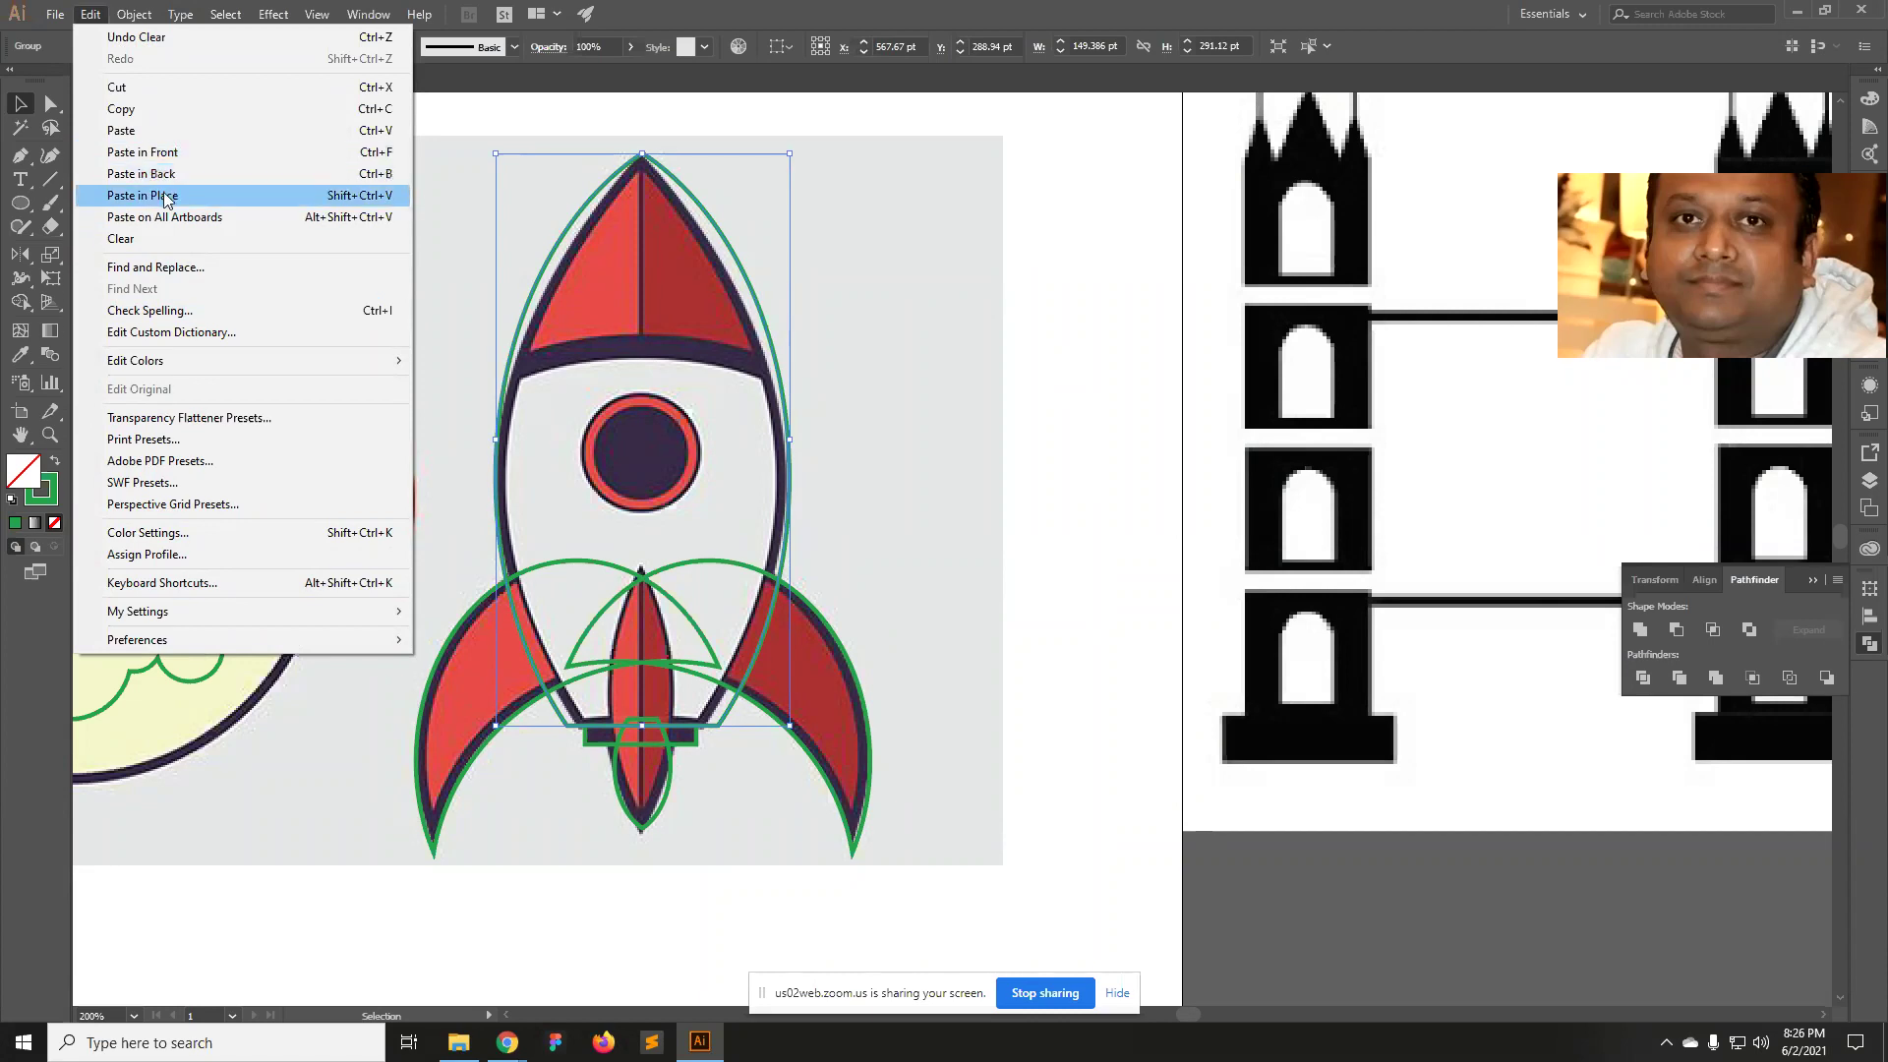
click(166, 197)
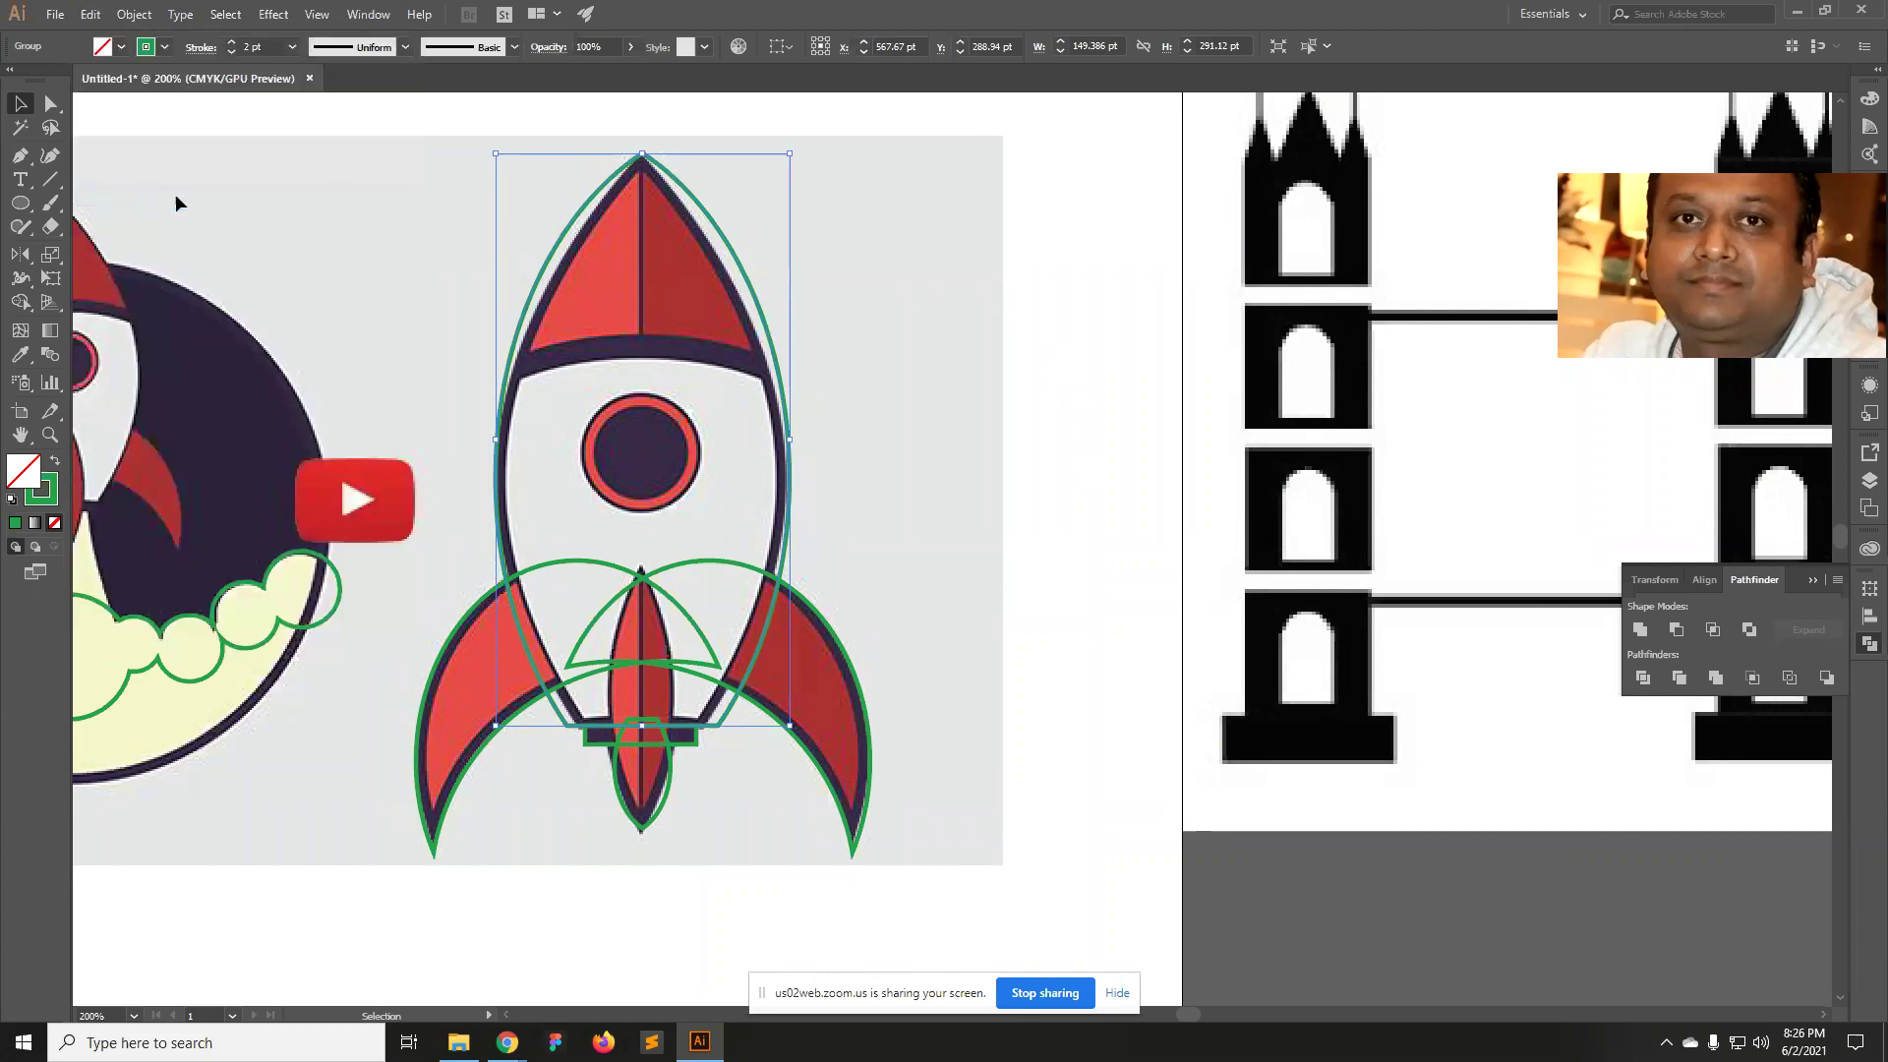
click(1106, 345)
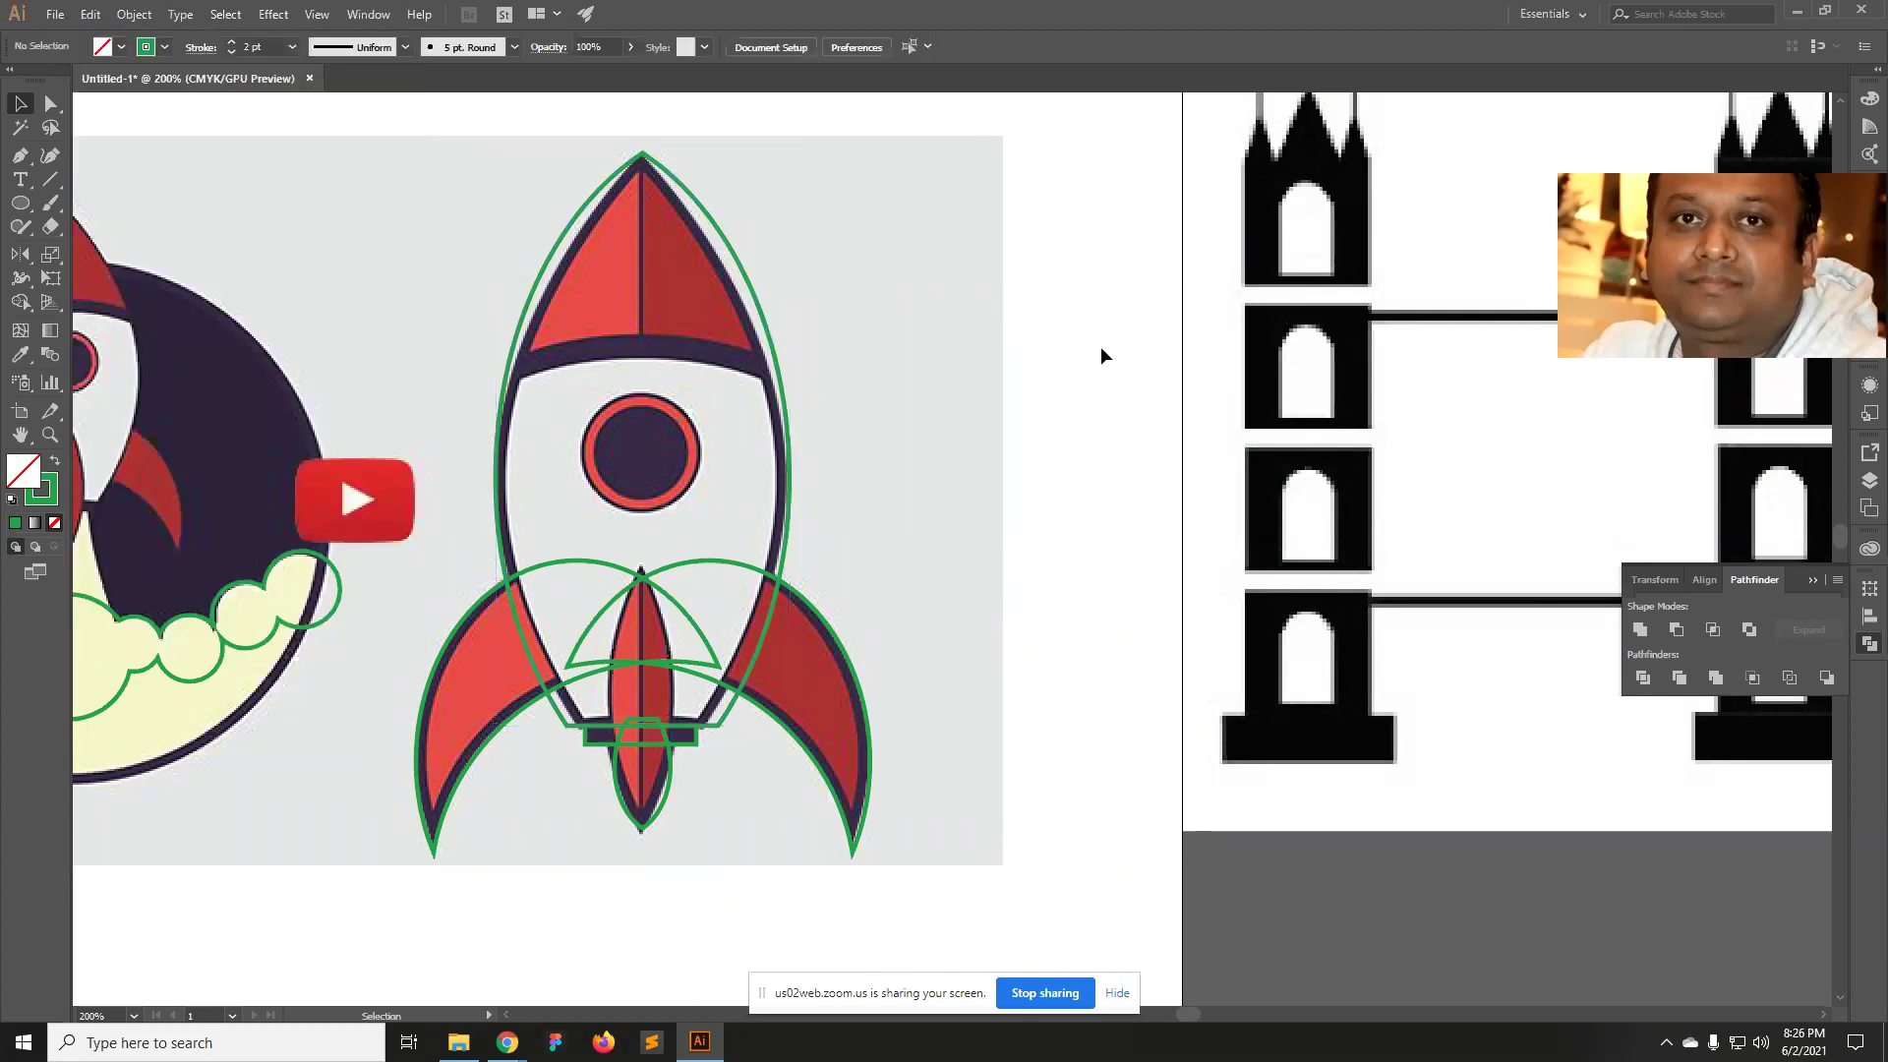
Move the pasted body copy off to the side of the rocket and undo the move.
click(702, 205)
alt+drag(738, 262, 939, 269)
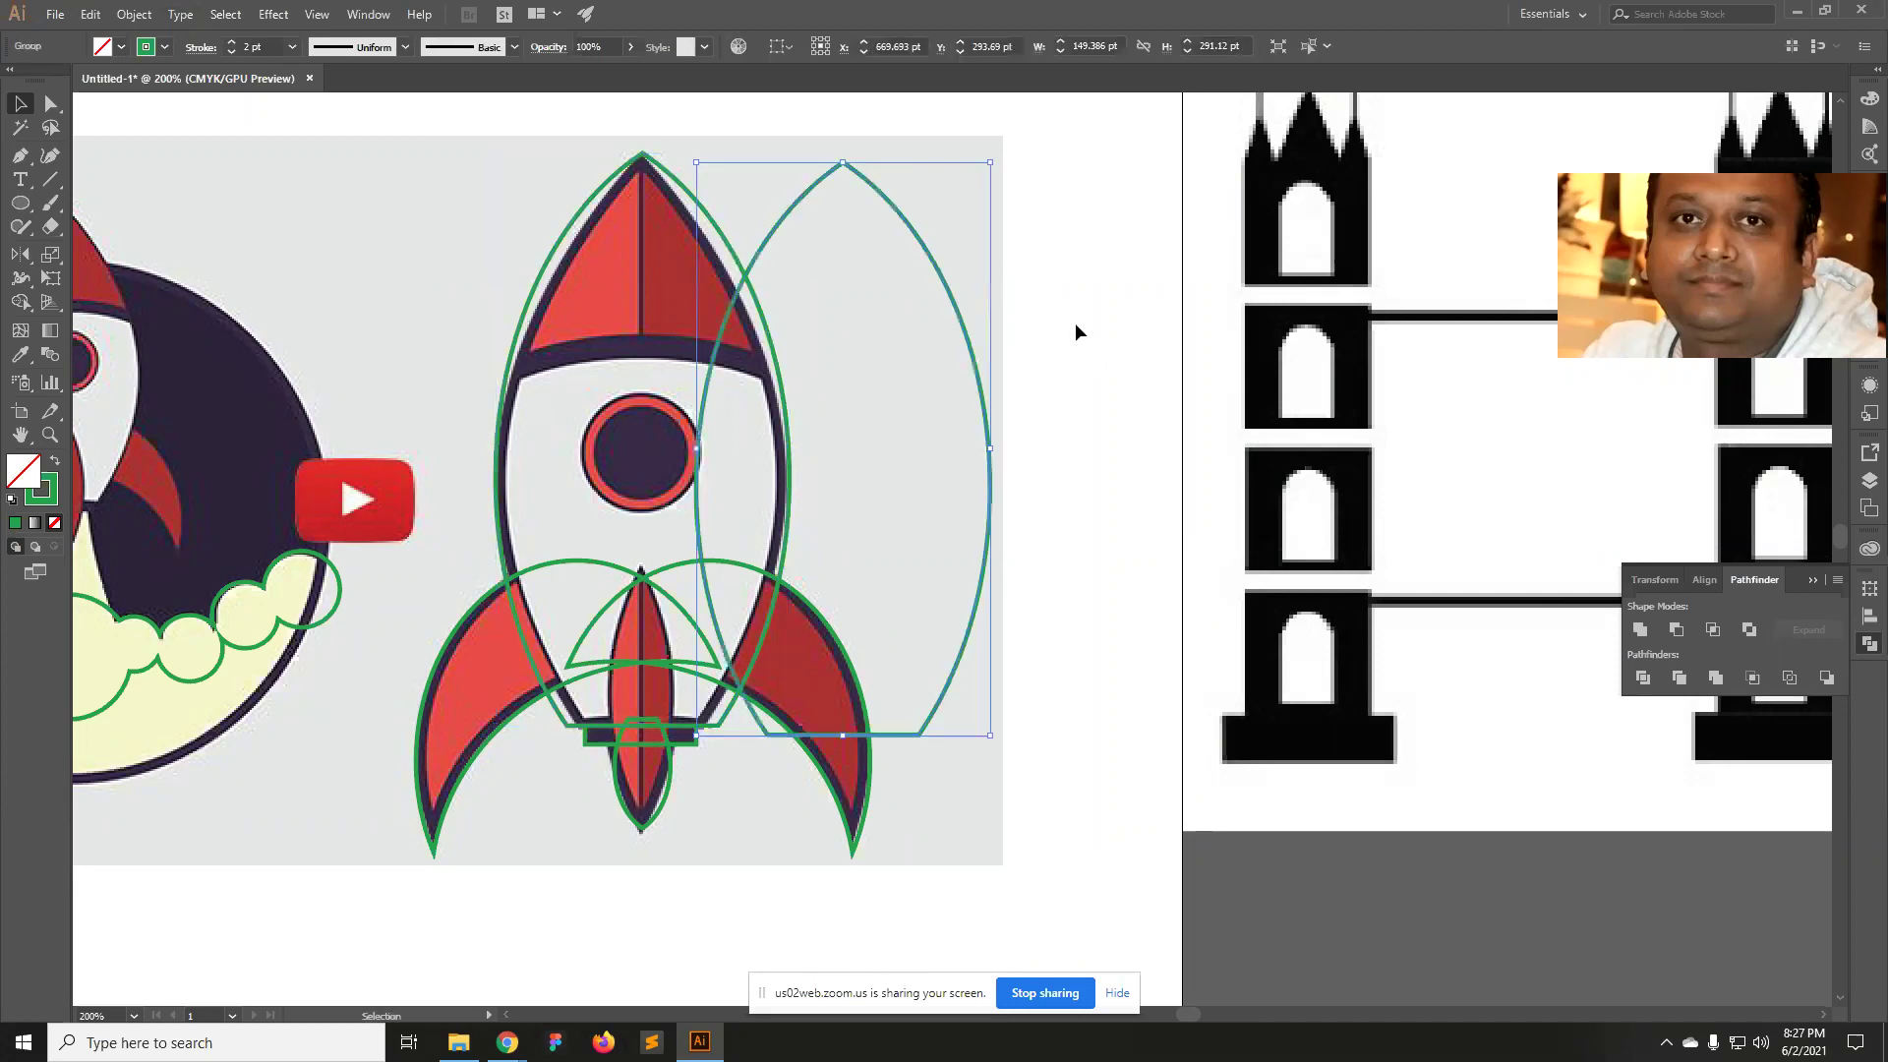
key(a)
key(ctrl+z)
key(v)
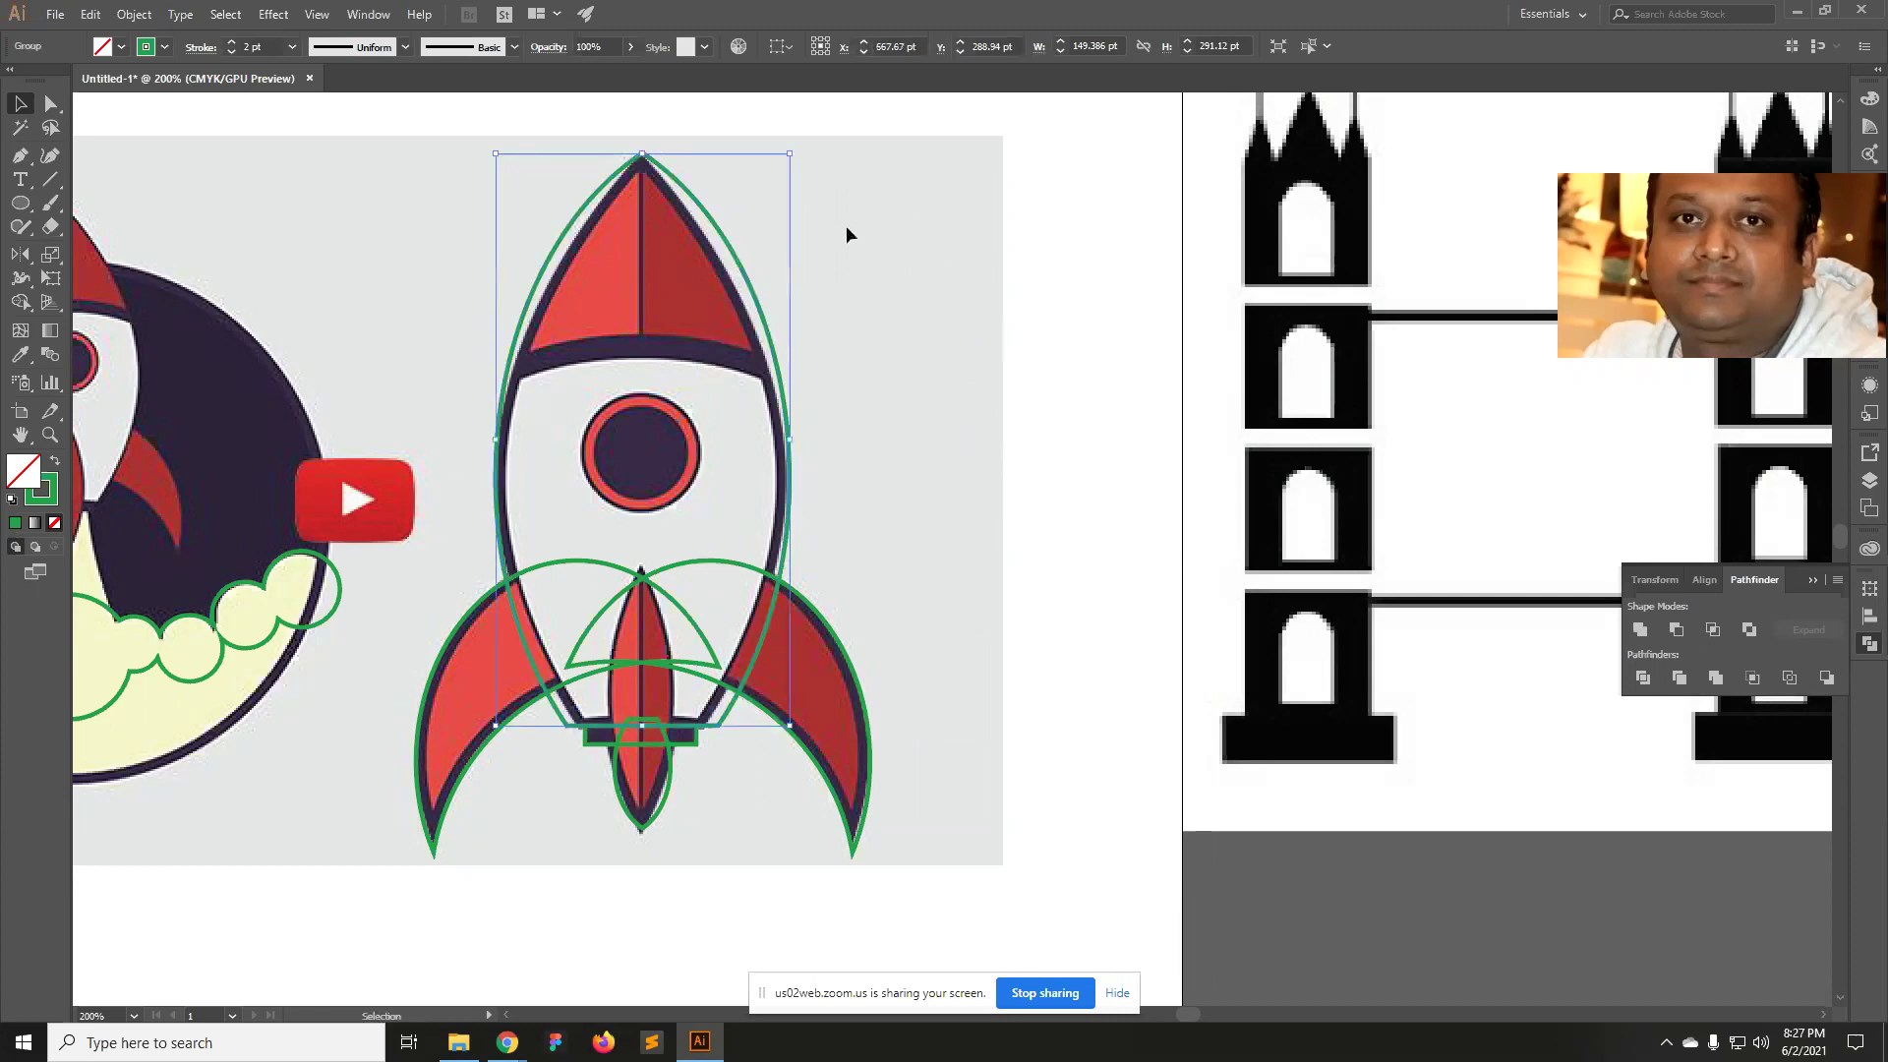
Scale the pasted body copy down about its center to about 142 × 277 pt, inside the original body outline.
drag(793, 151, 790, 169)
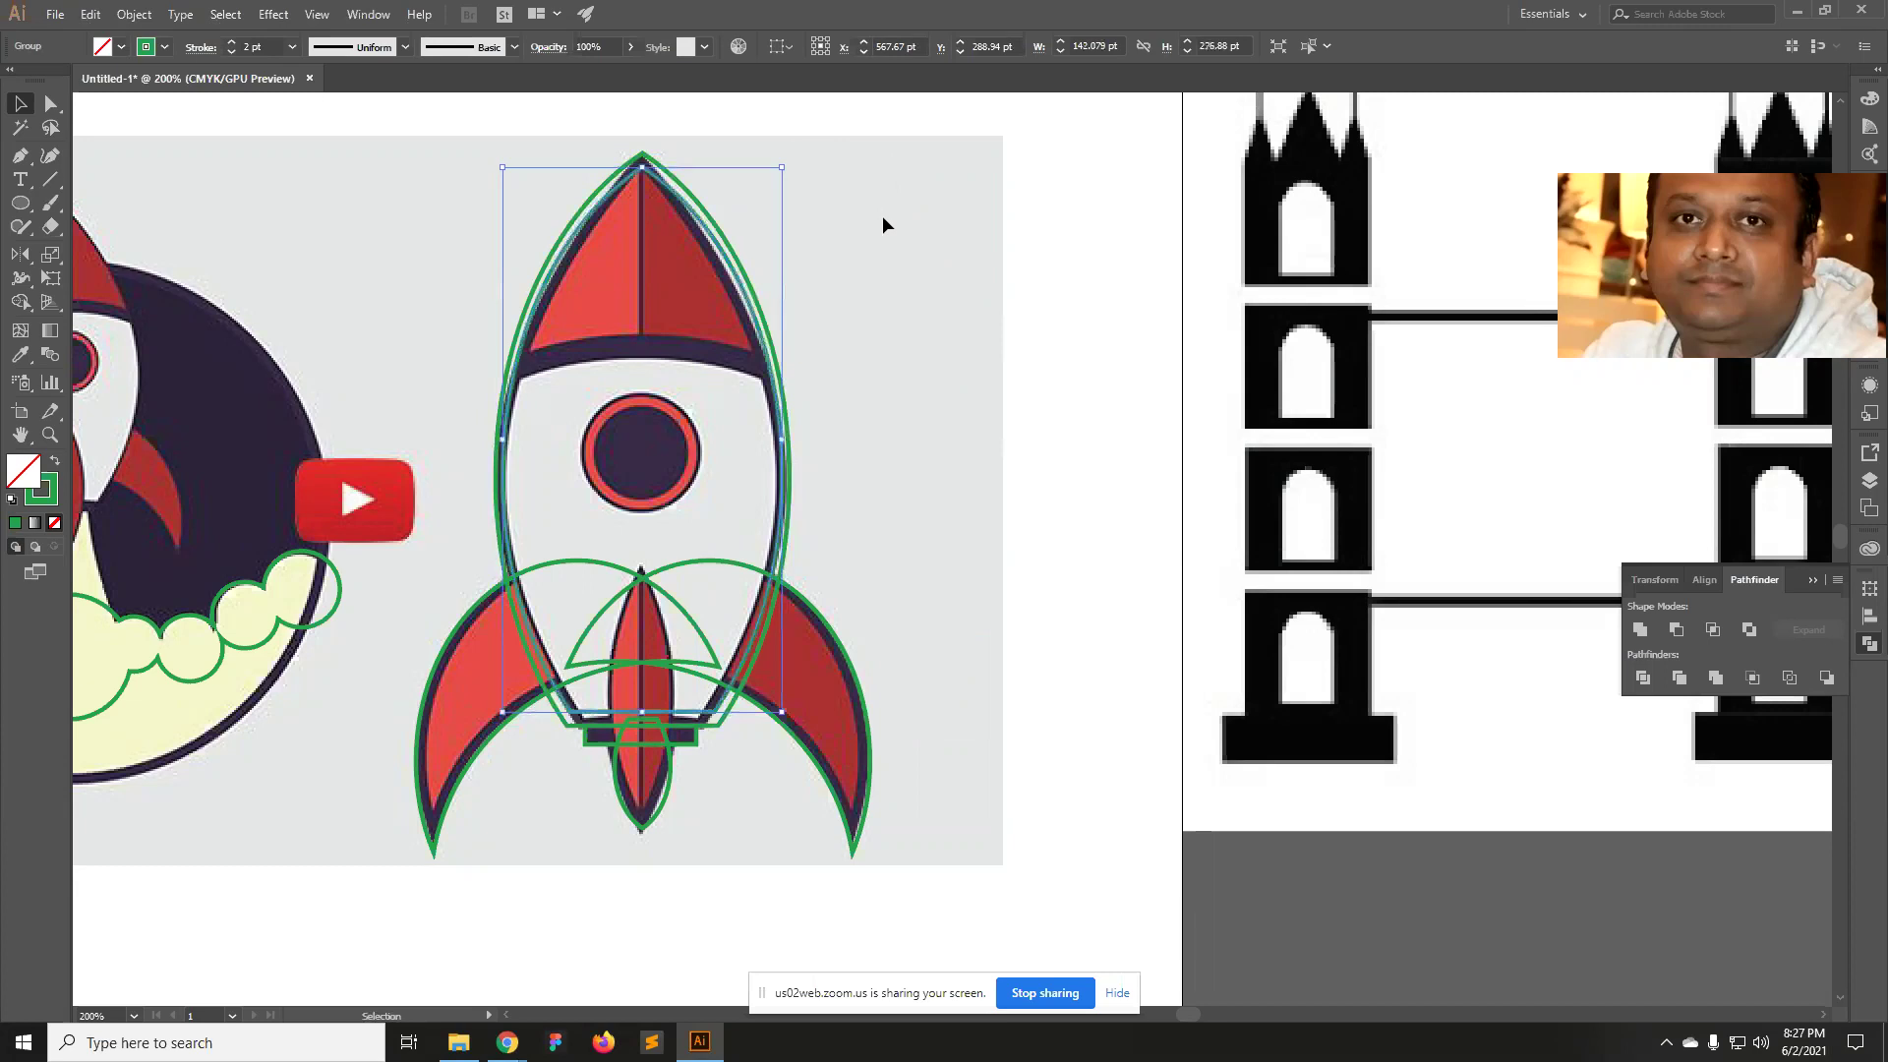
click(1066, 361)
key(ctrl+equal)
drag(931, 460, 972, 385)
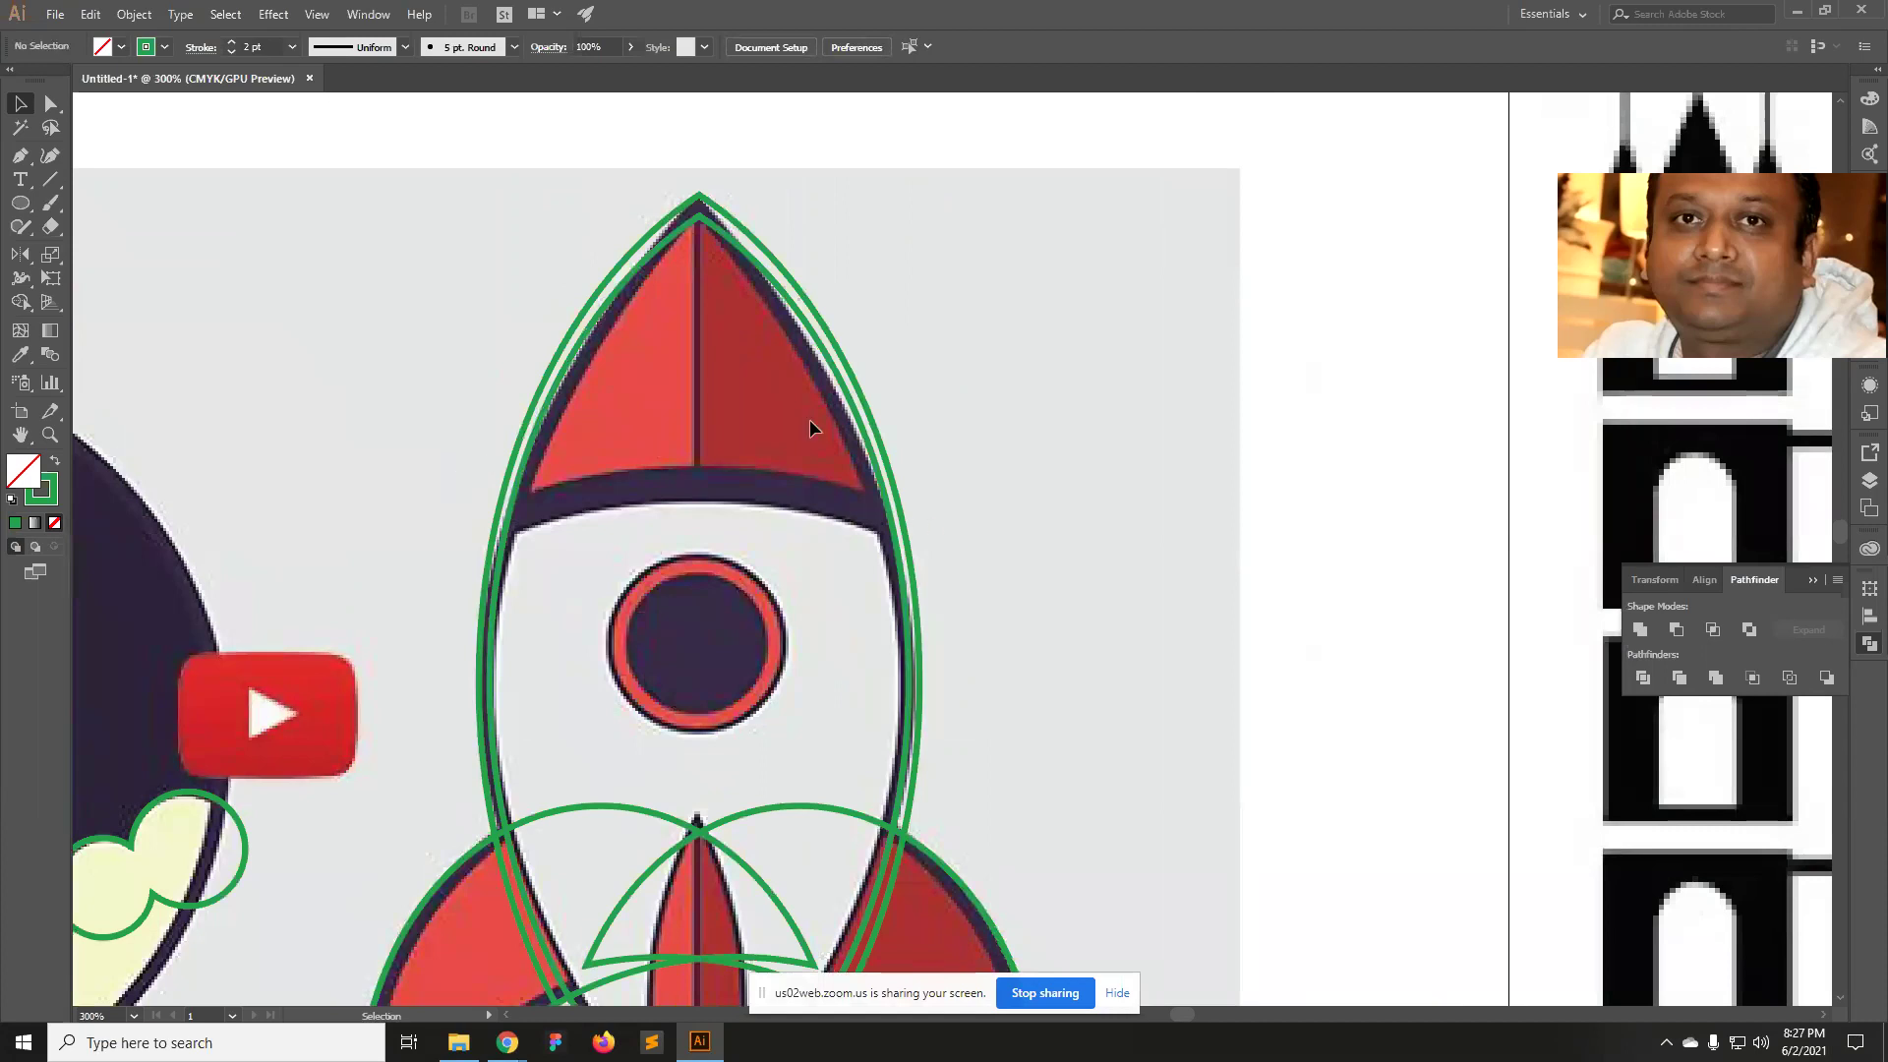
Draw an ellipse about 220 × 129 pt across the rocket body with its upper arc along the base of the red nose cone.
click(19, 203)
drag(448, 539, 985, 766)
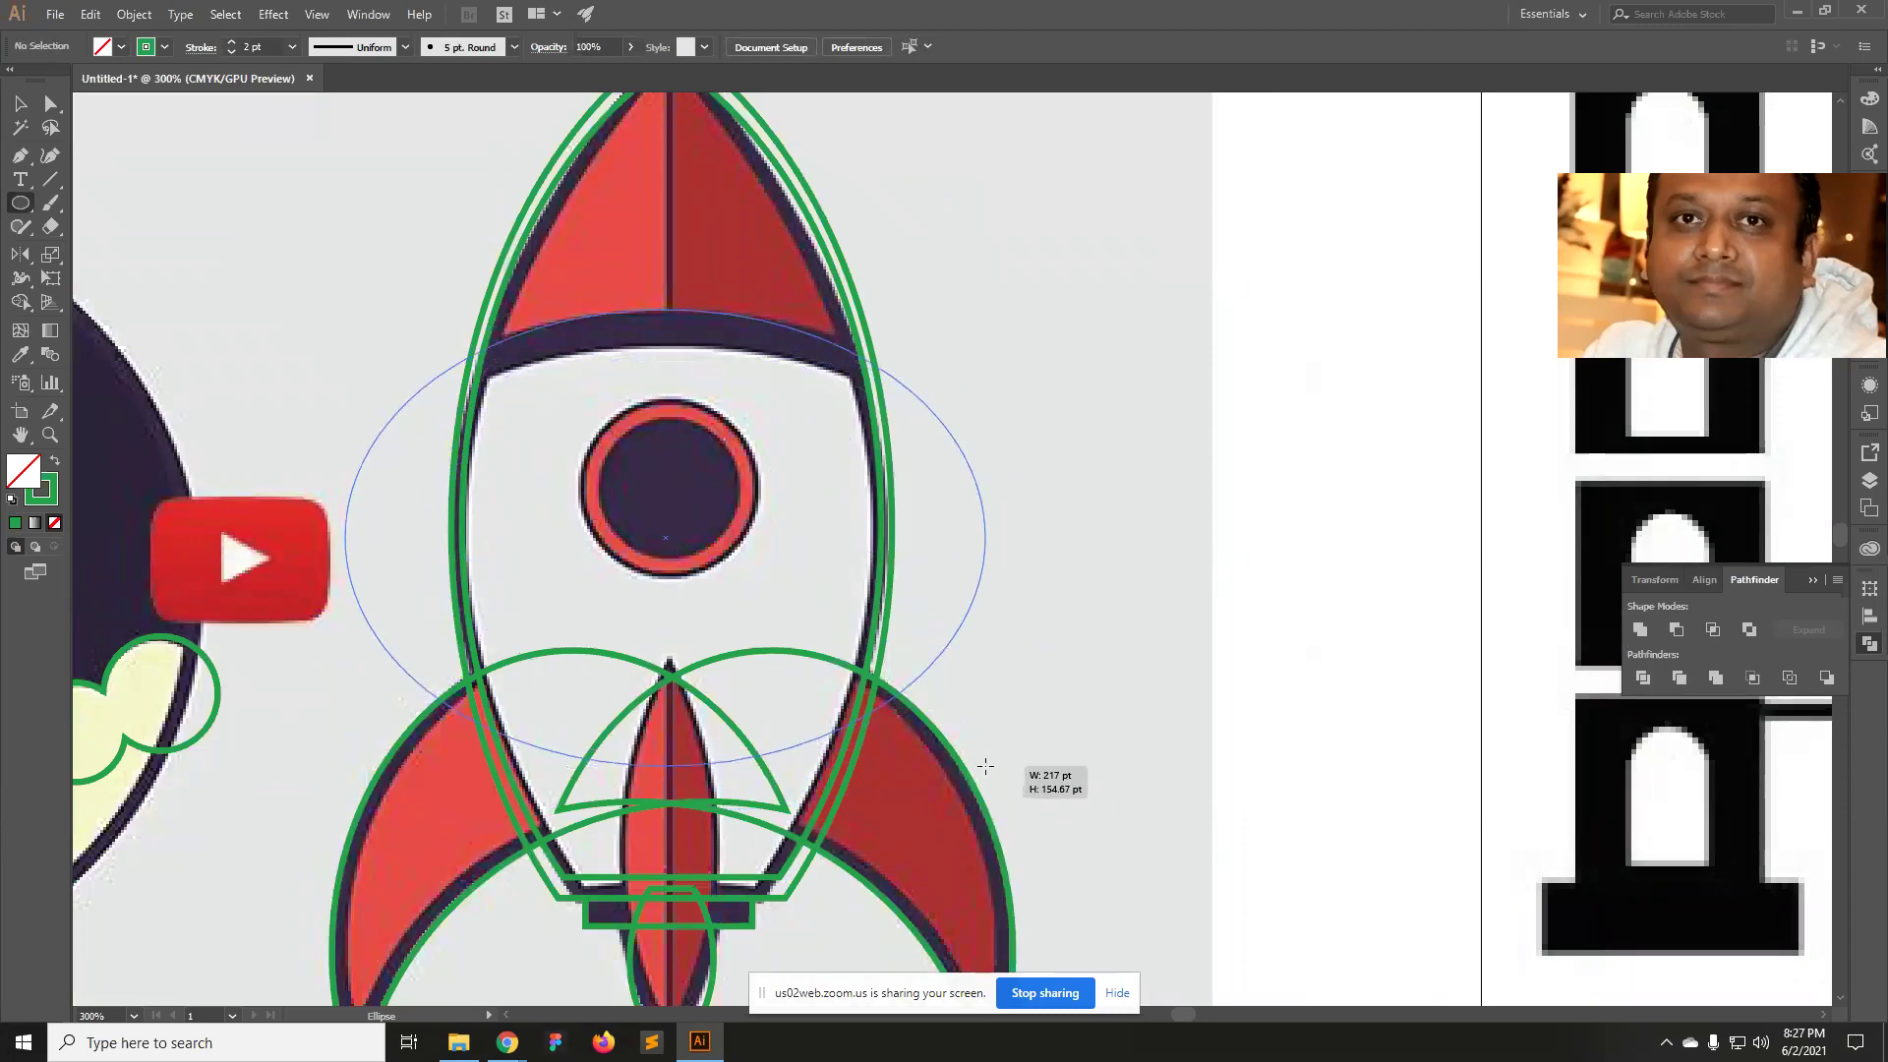
drag(985, 765, 997, 689)
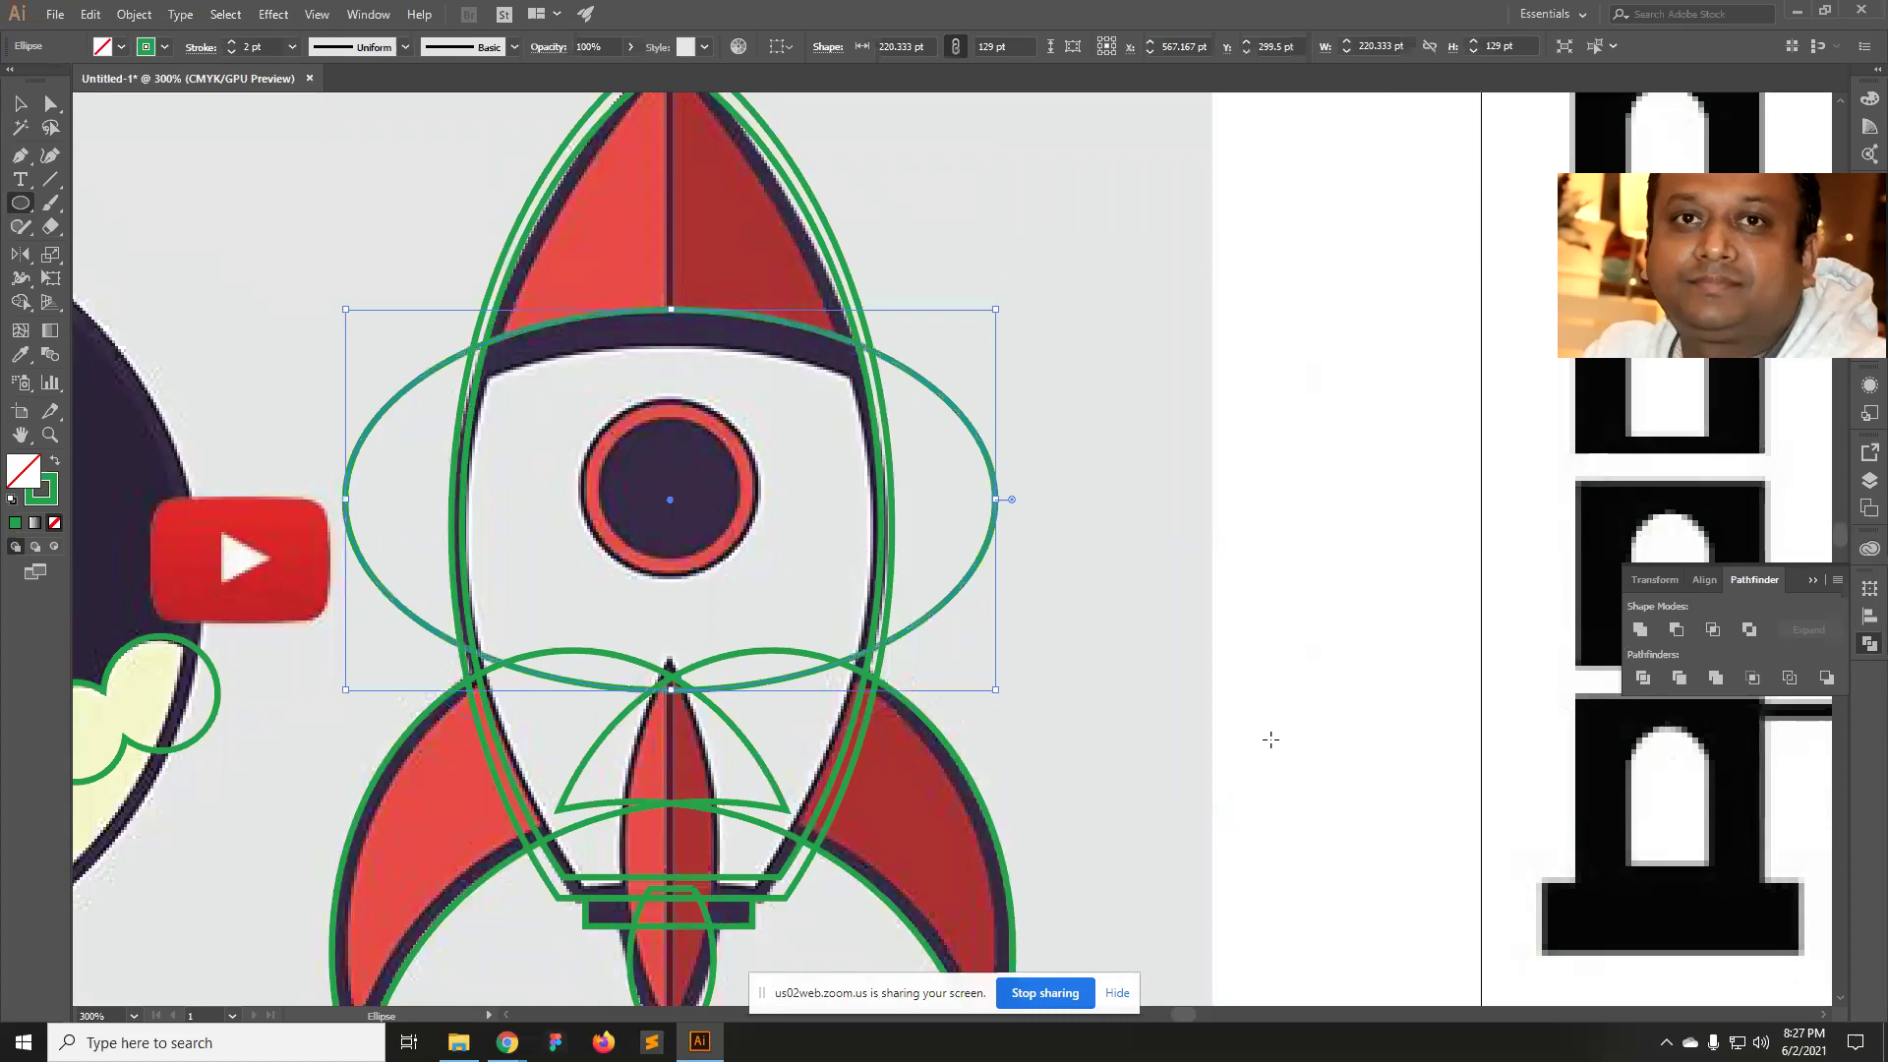
Divide the inner body outline and the ellipse with Pathfinder Divide.
key(v)
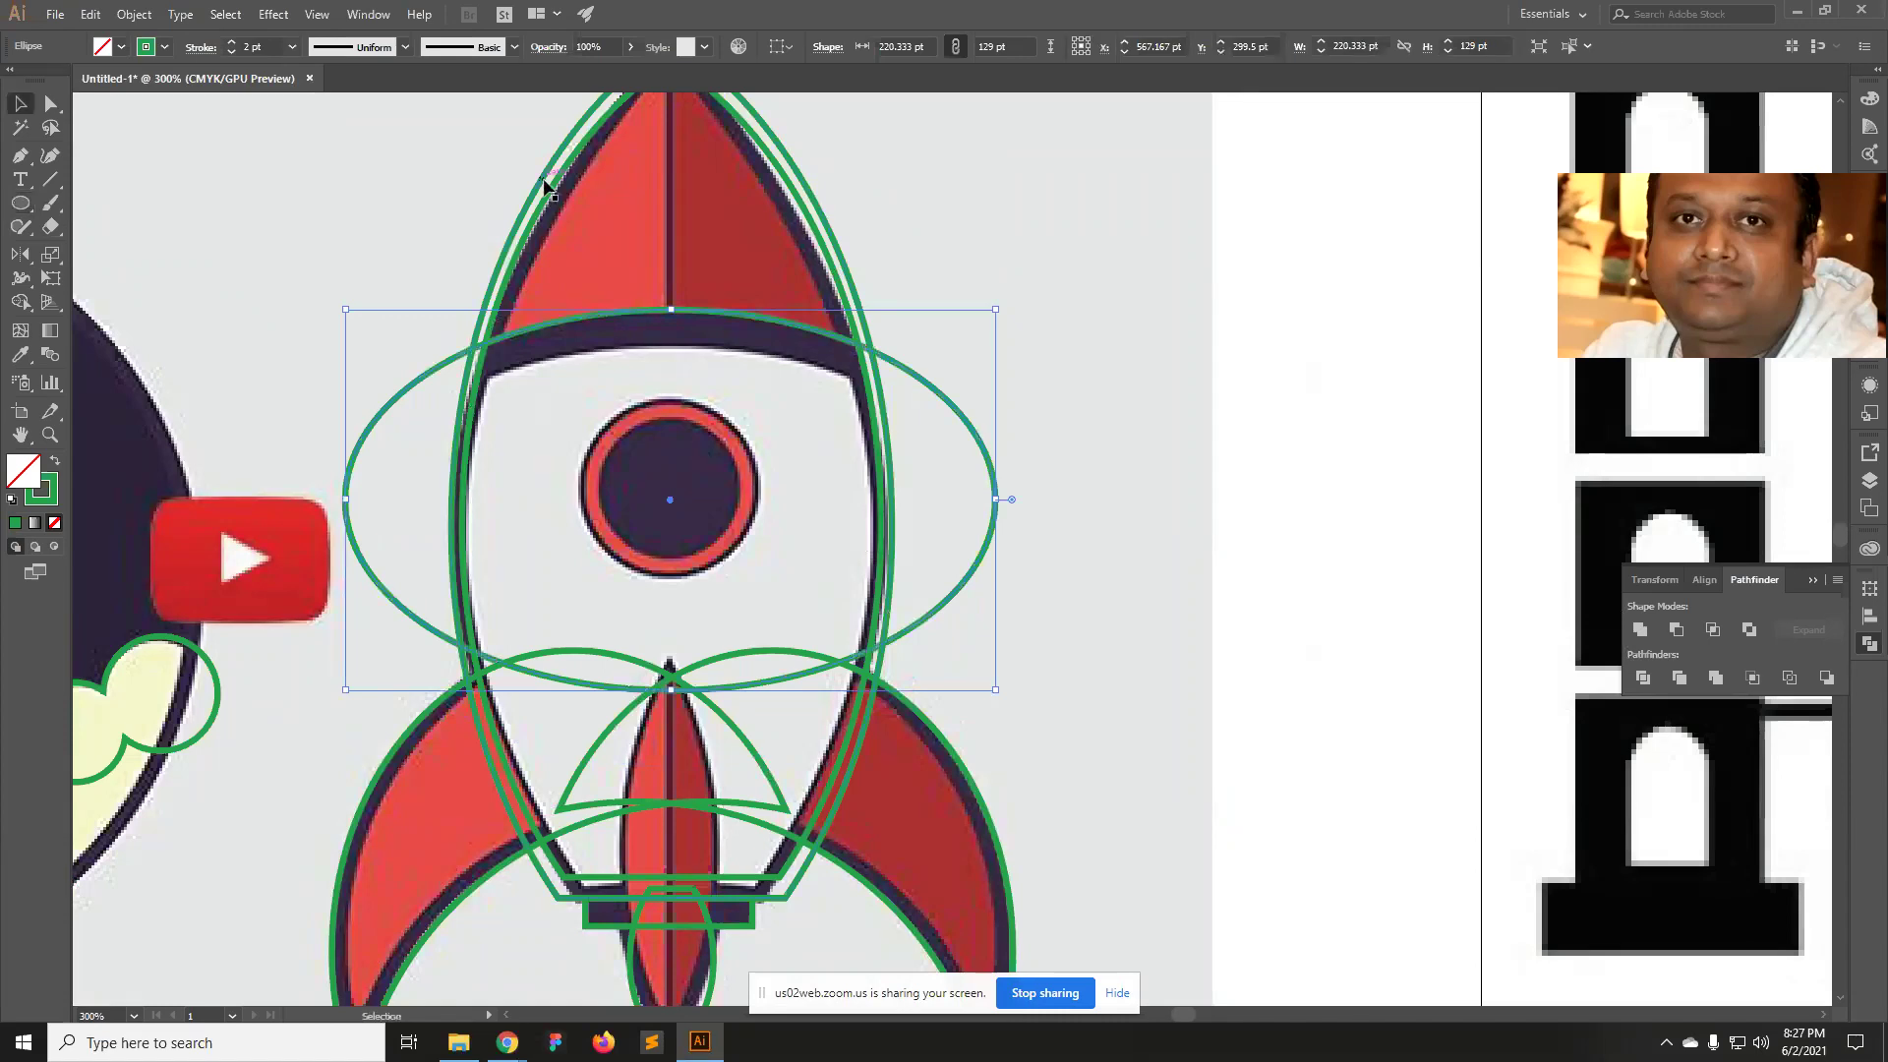
click(556, 196)
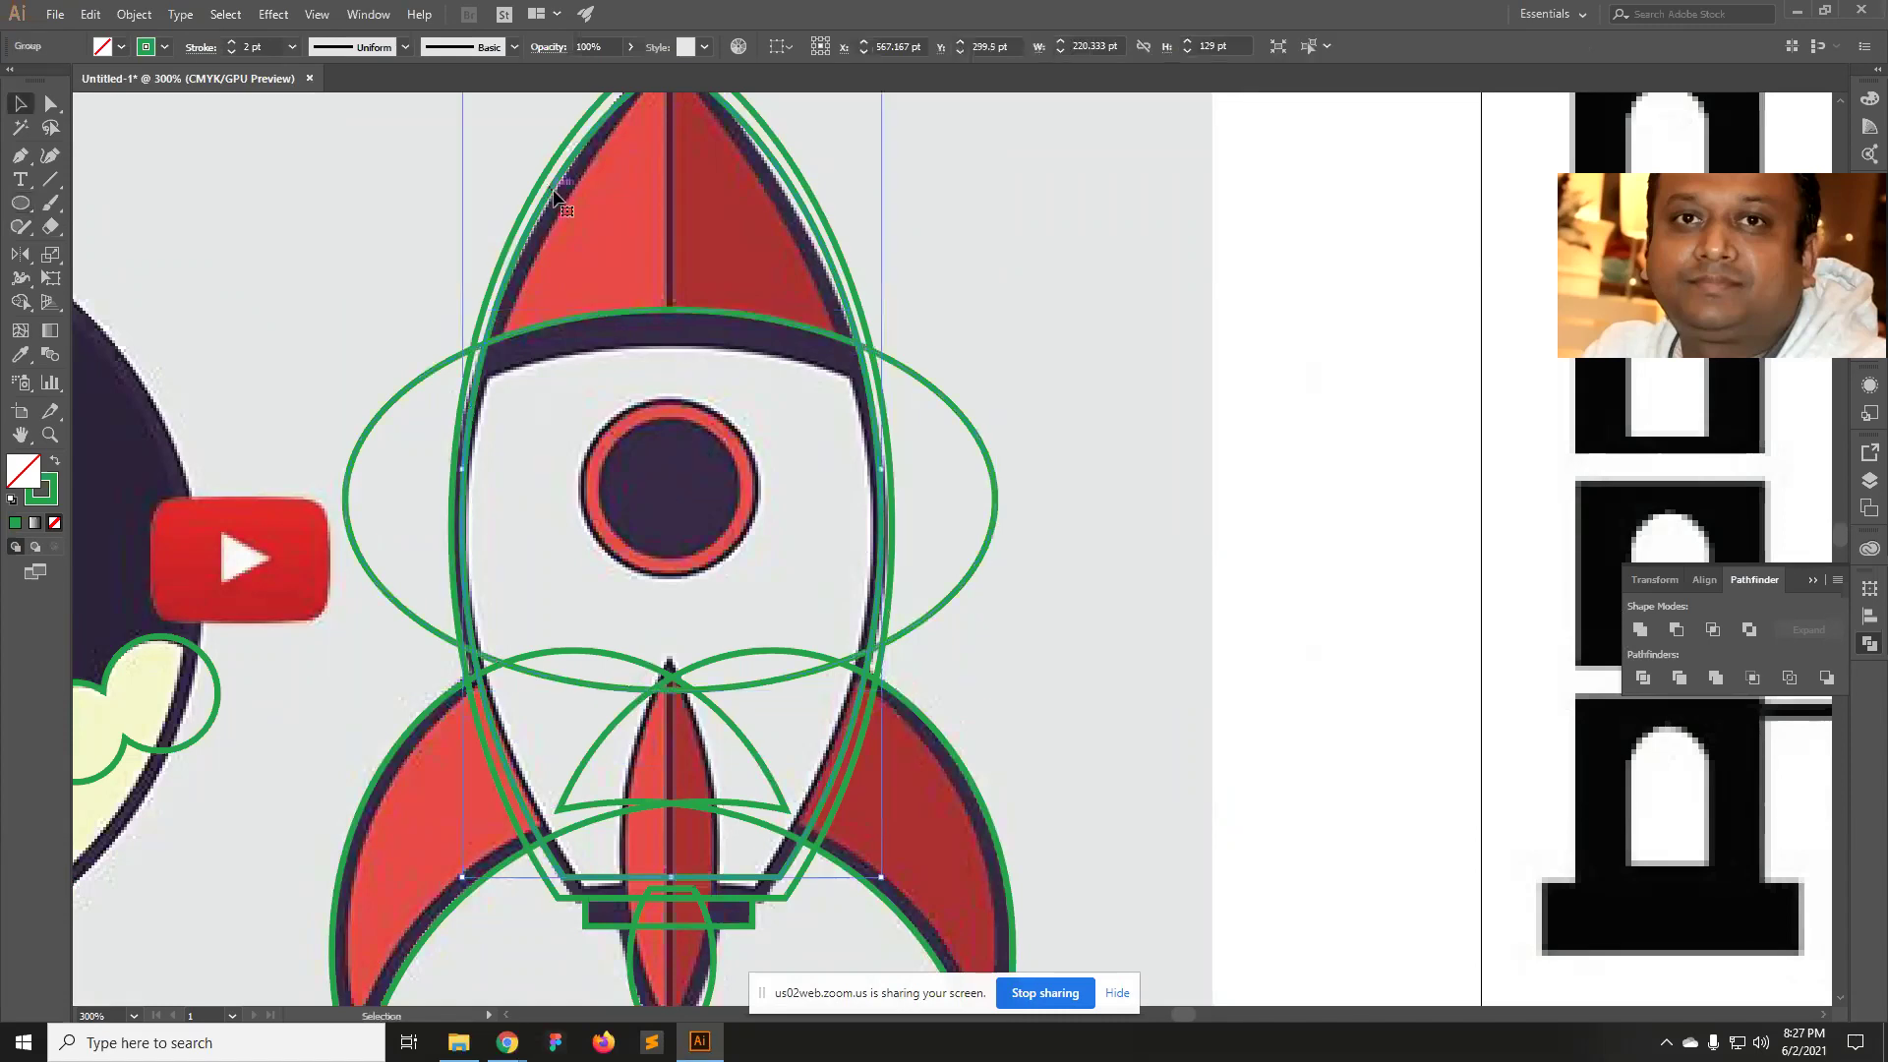
shift+click(587, 324)
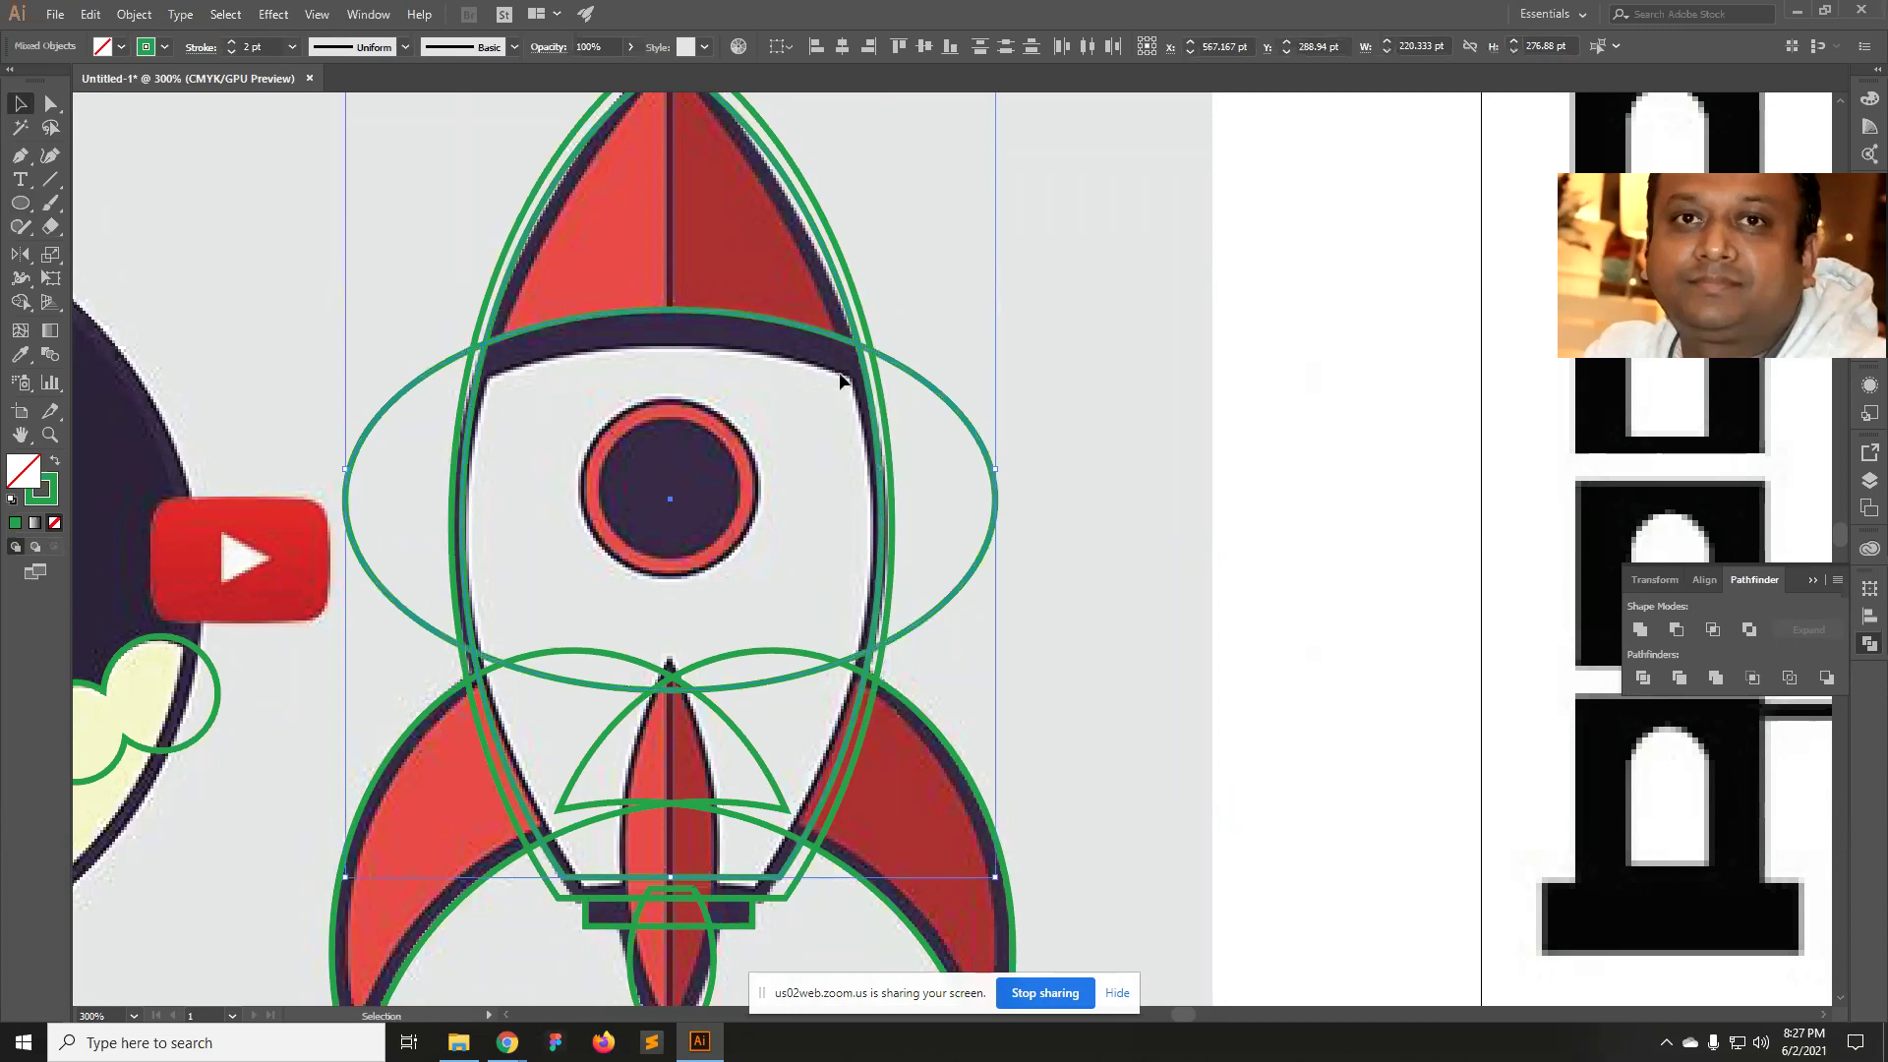
click(1647, 678)
click(1250, 476)
Delete the two divided ellipse pieces that stick out on either side of the inner body.
key(a)
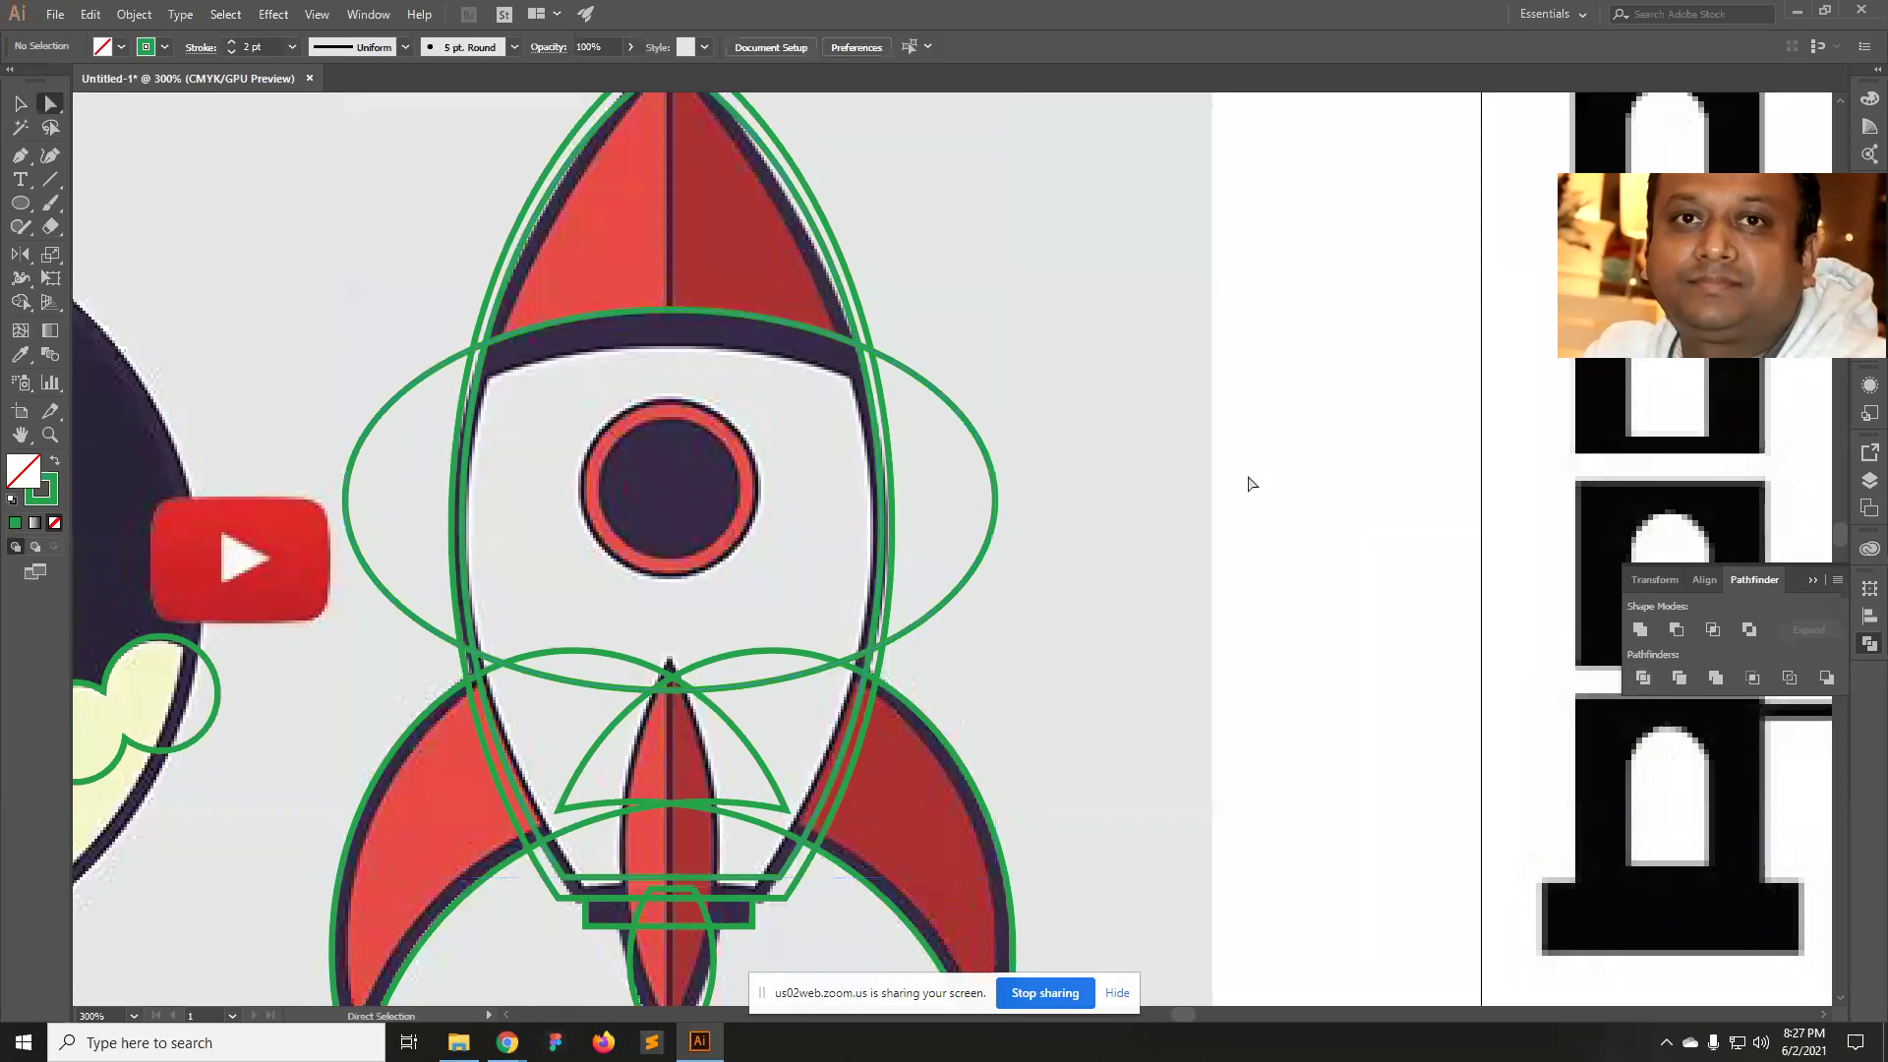
click(995, 547)
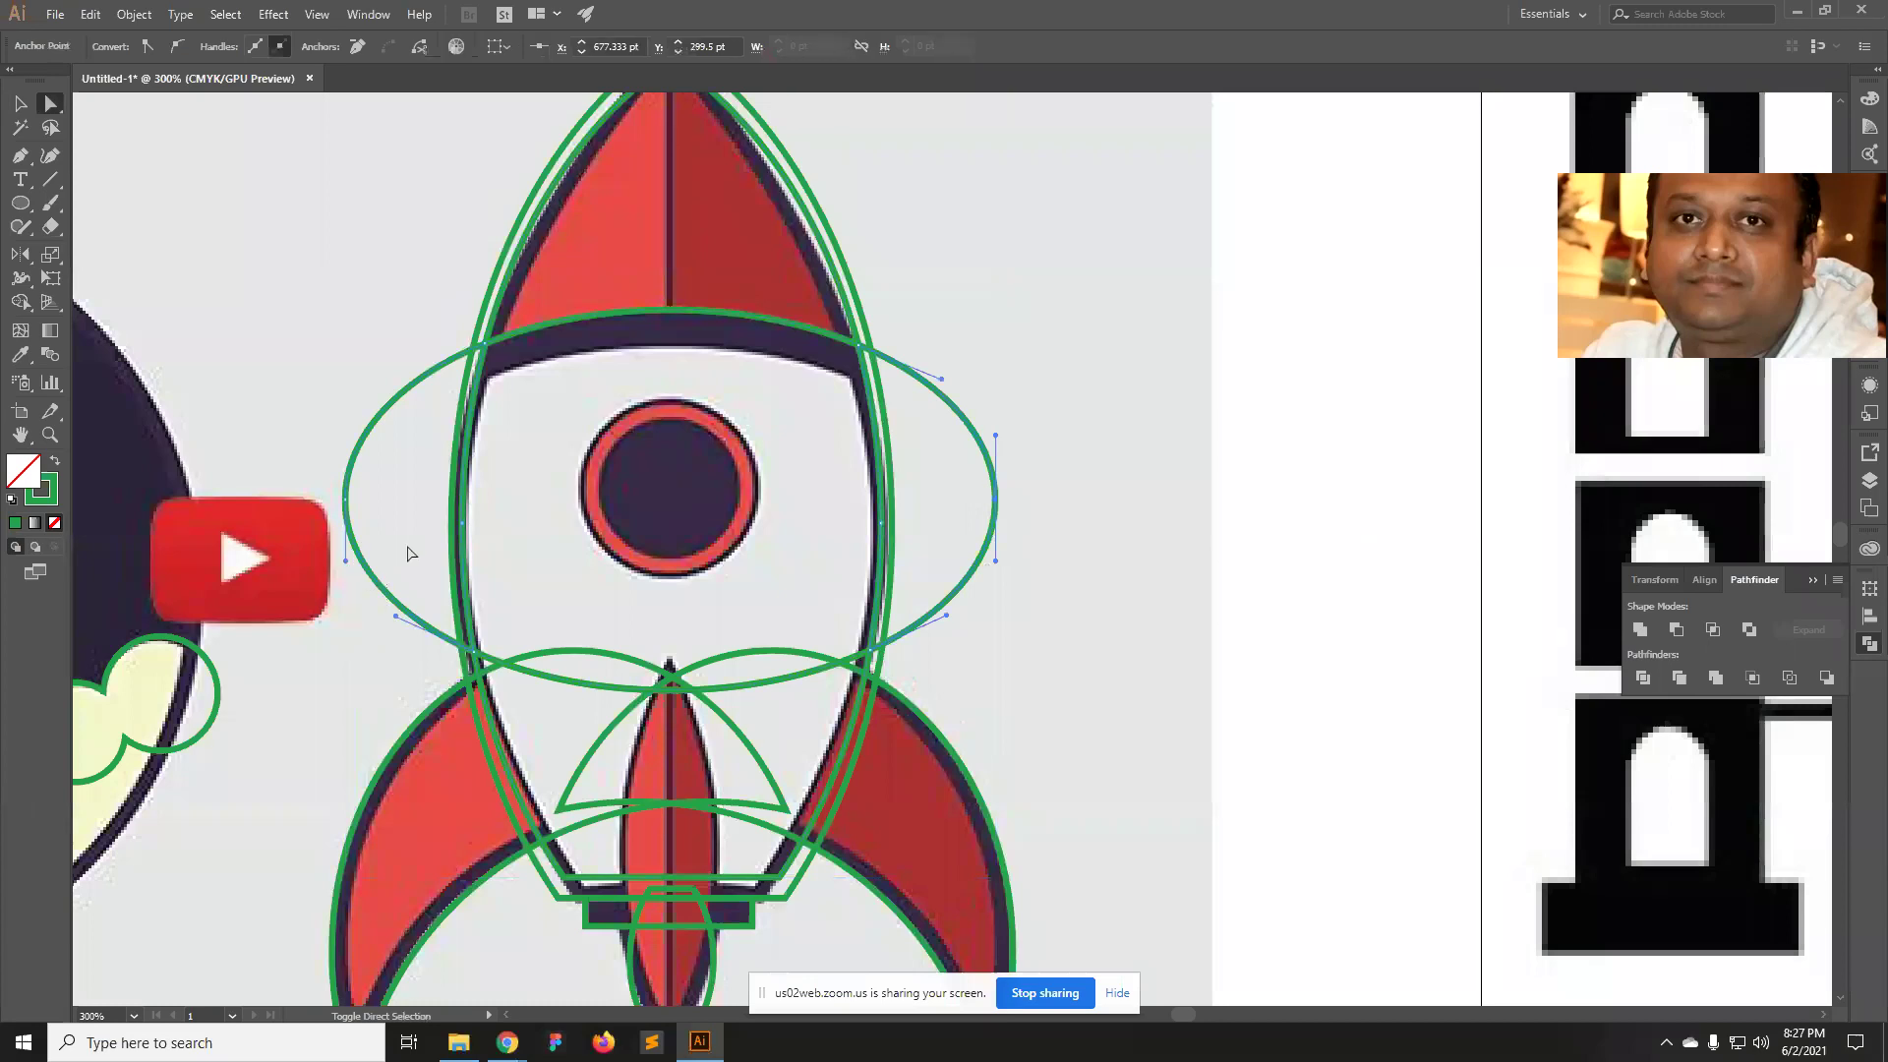
key(Delete)
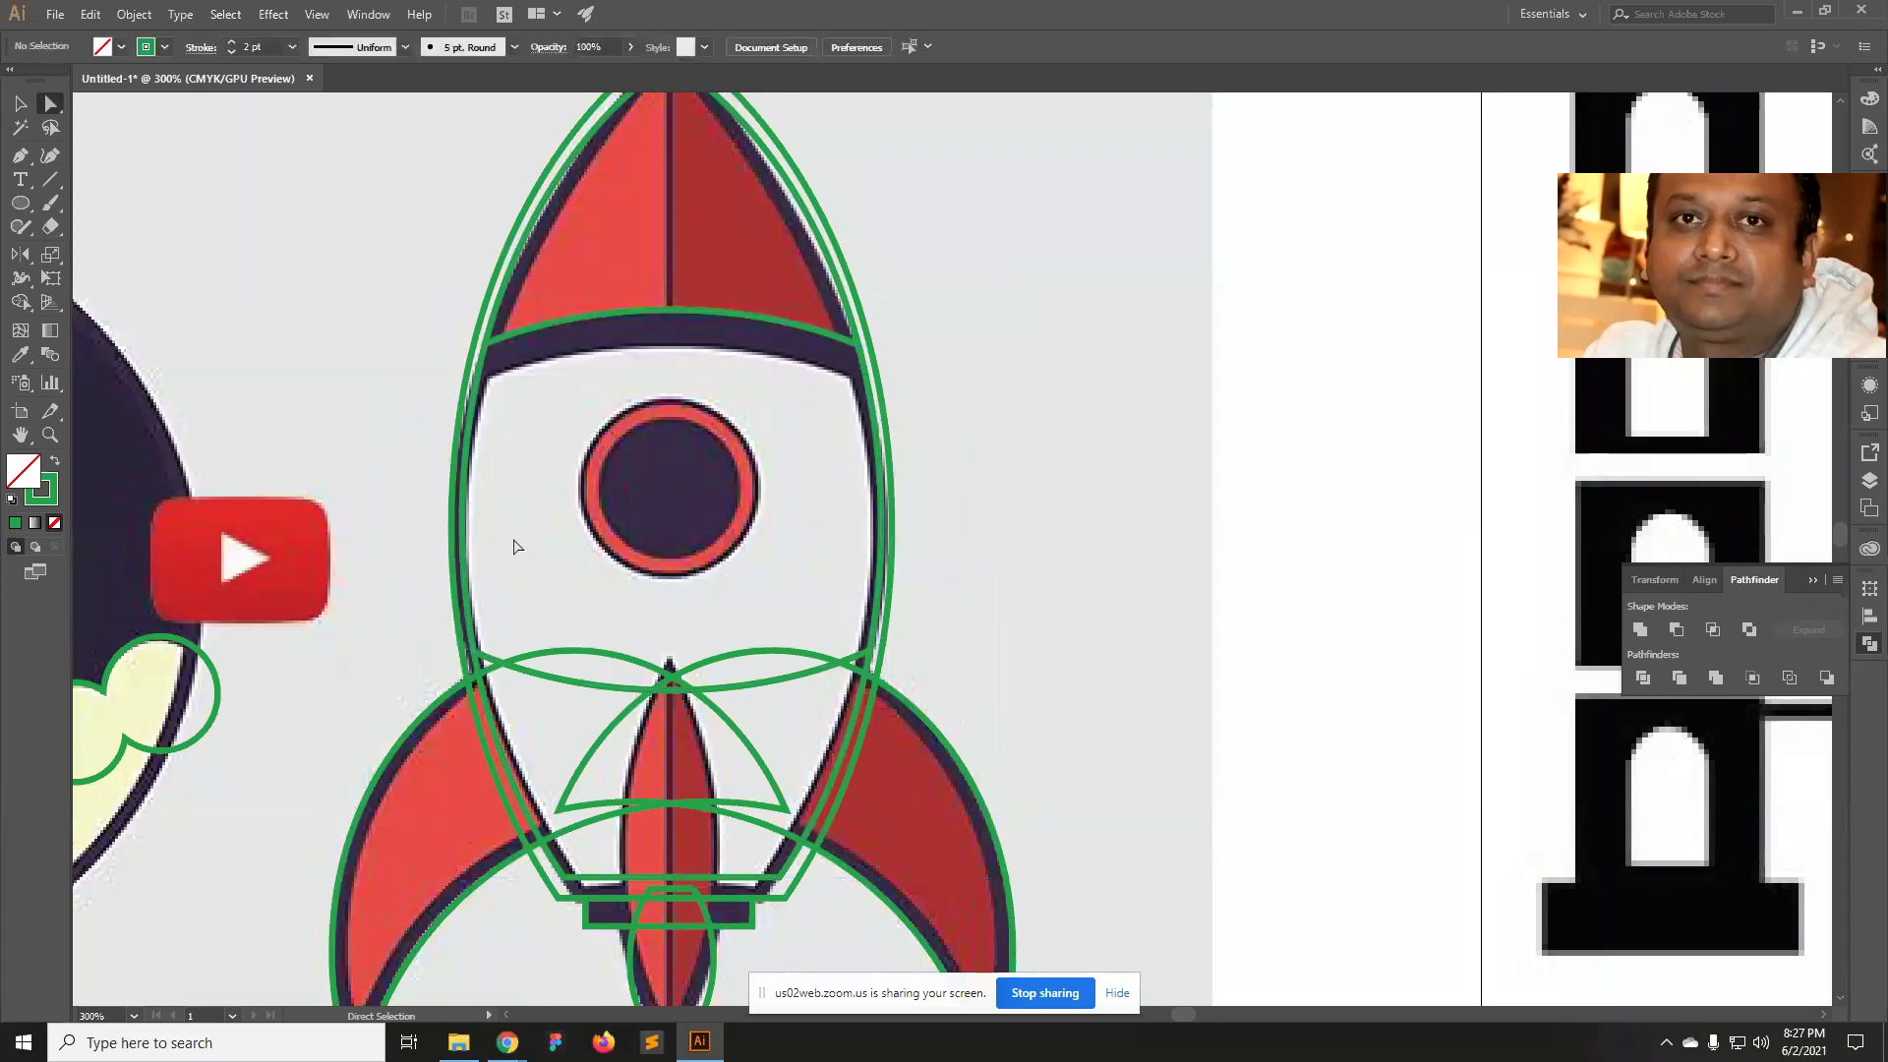
Unite the middle and lower pieces of the divided inner body into one shape, keeping the nose cone piece separate.
click(546, 209)
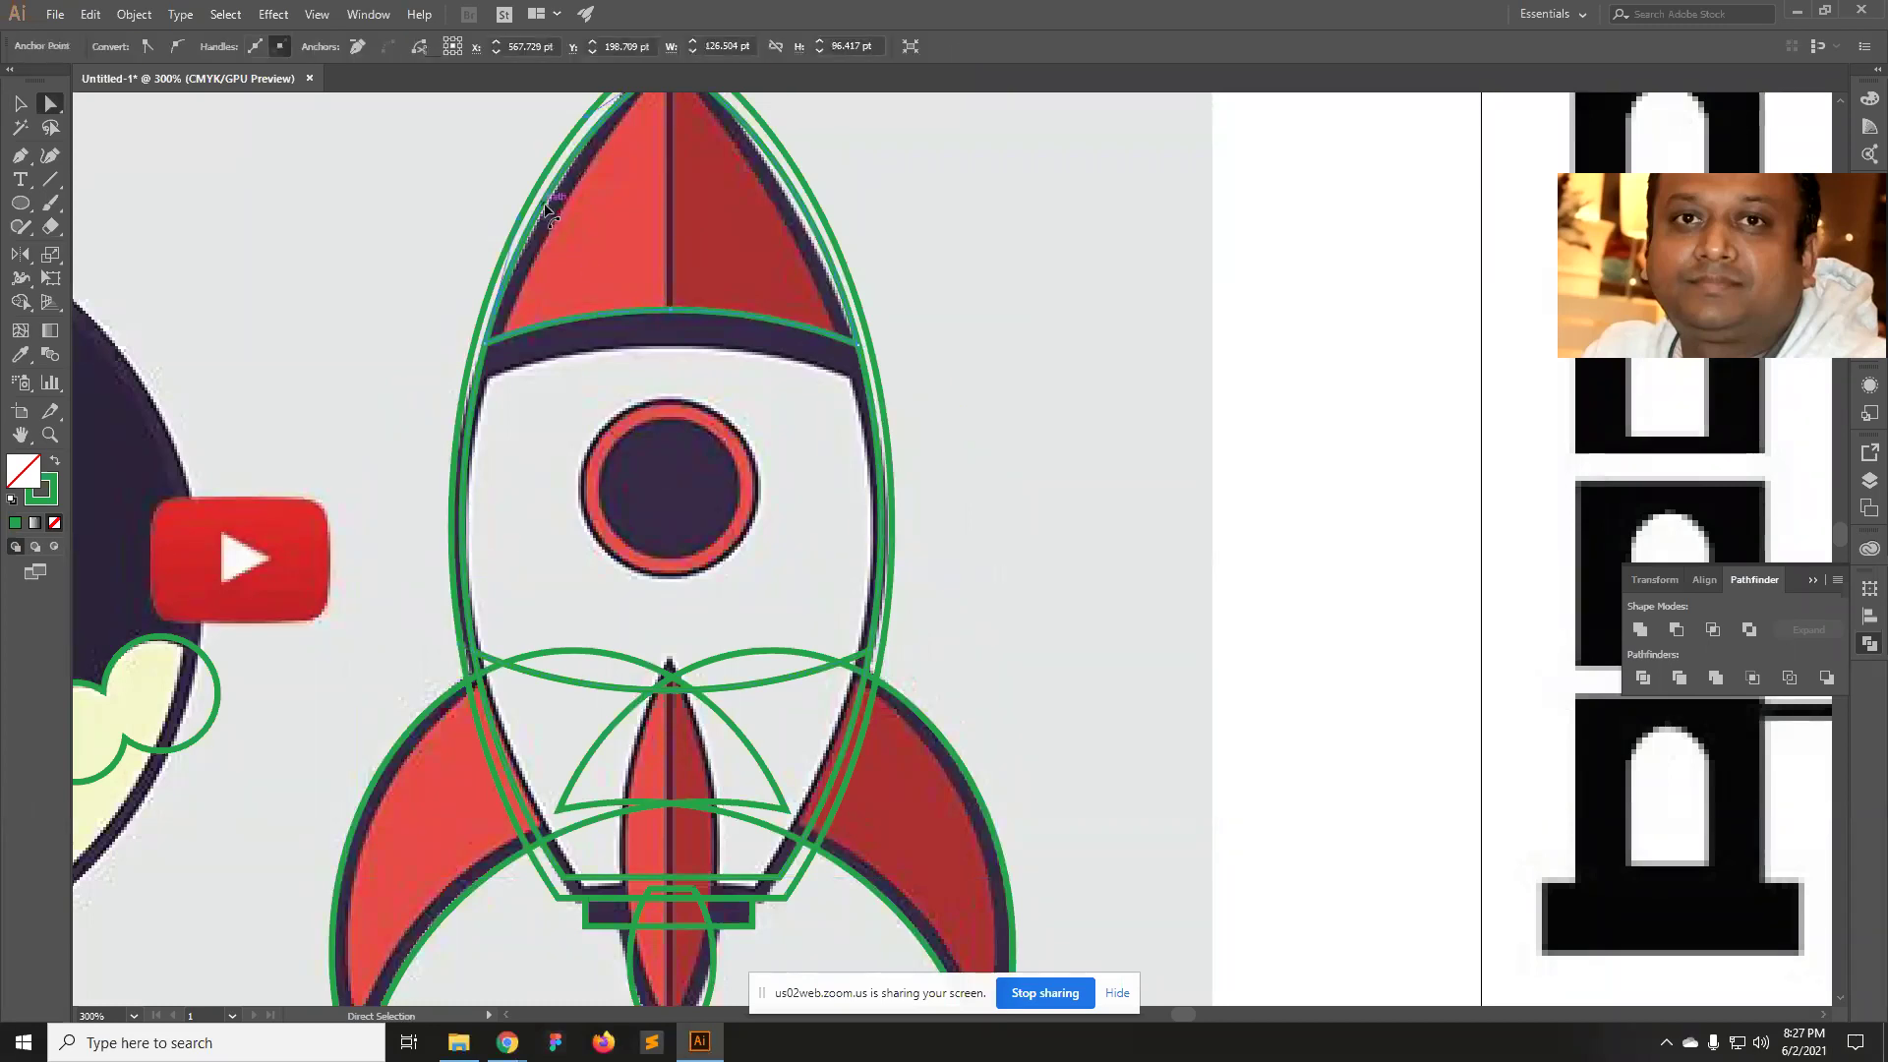
click(484, 376)
click(497, 743)
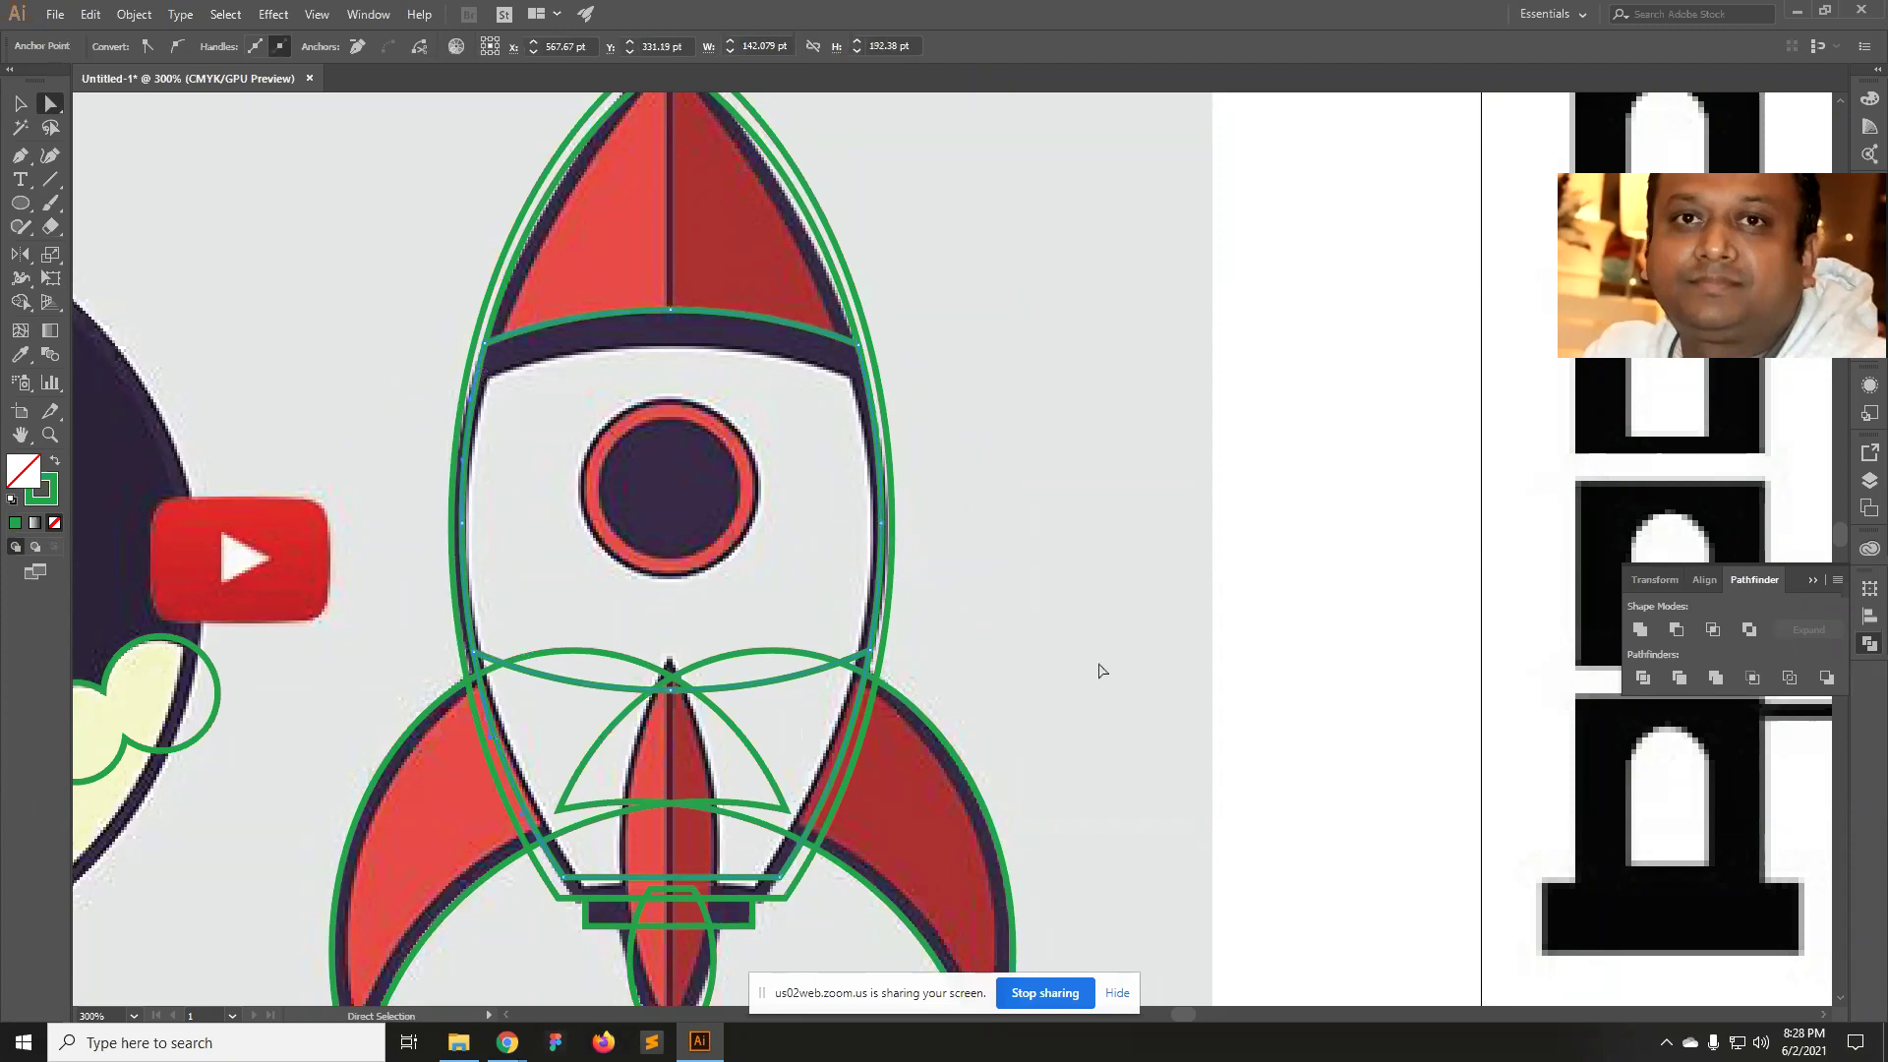
click(1179, 613)
key(v)
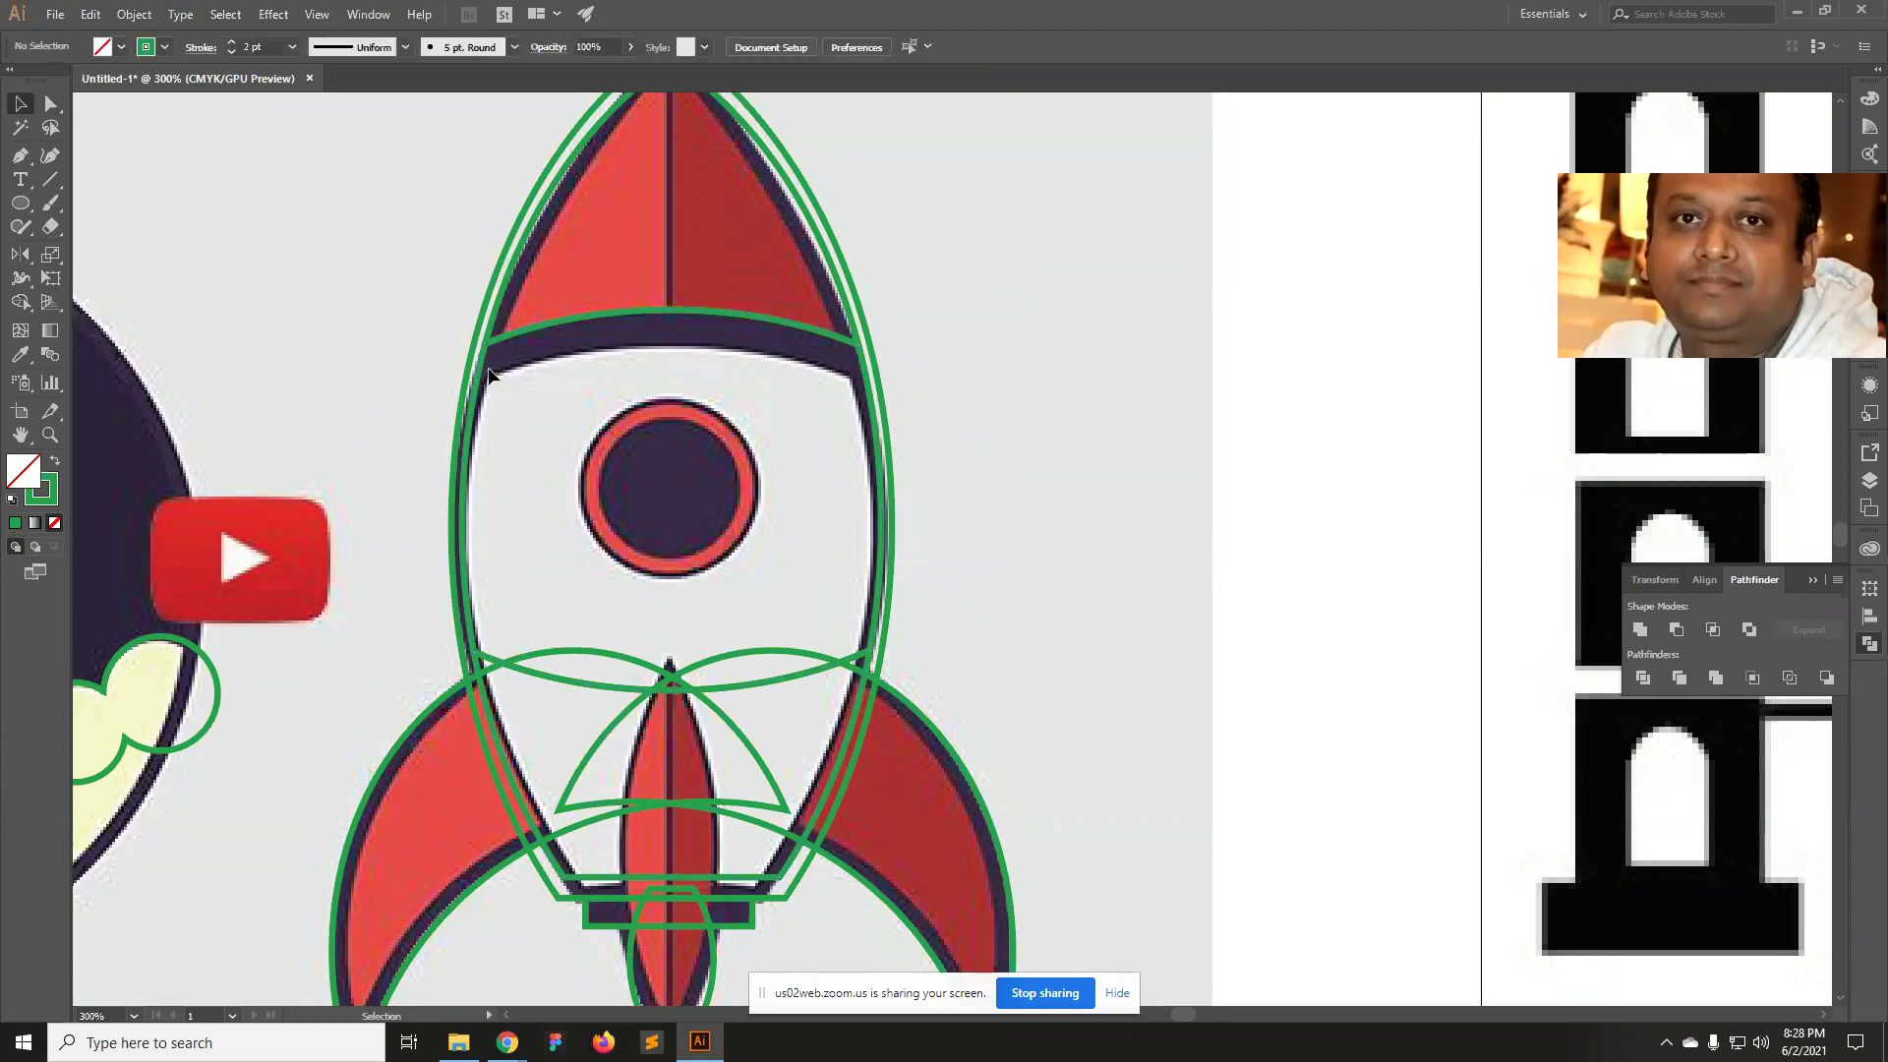
click(463, 556)
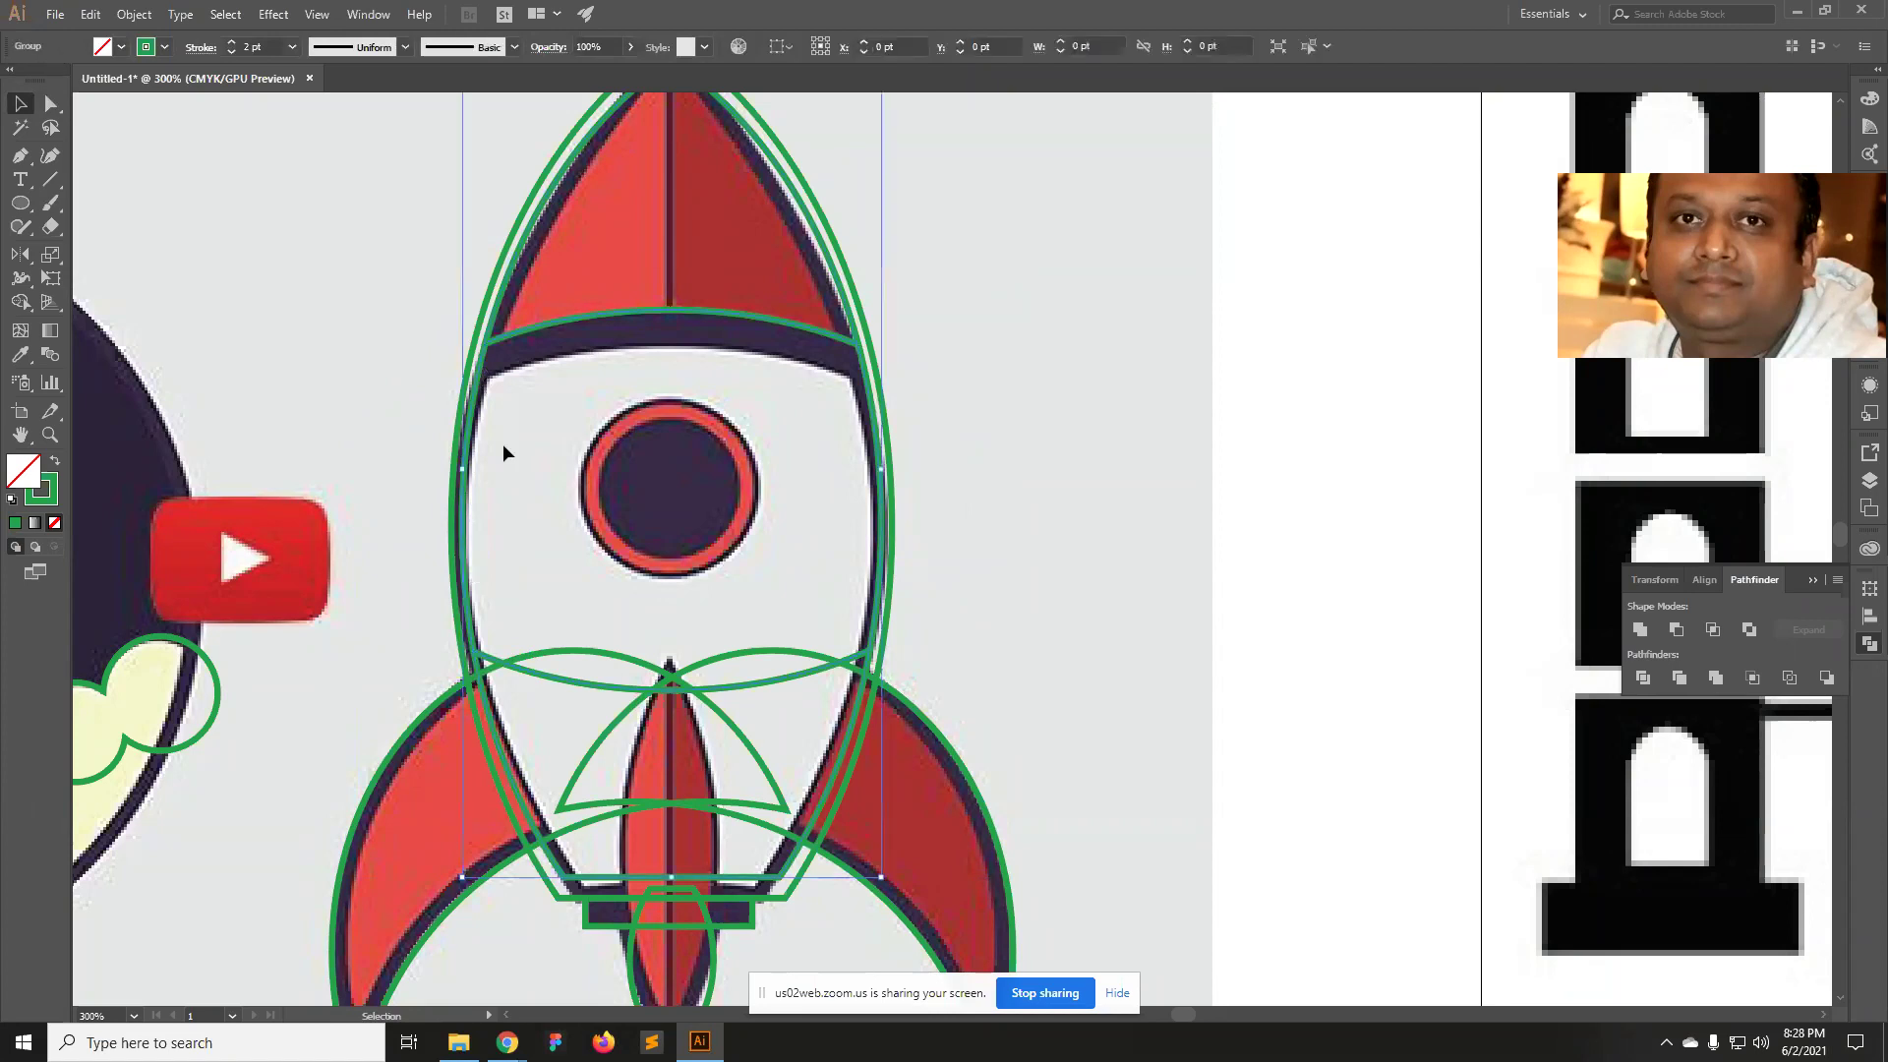
click(487, 503)
key(a)
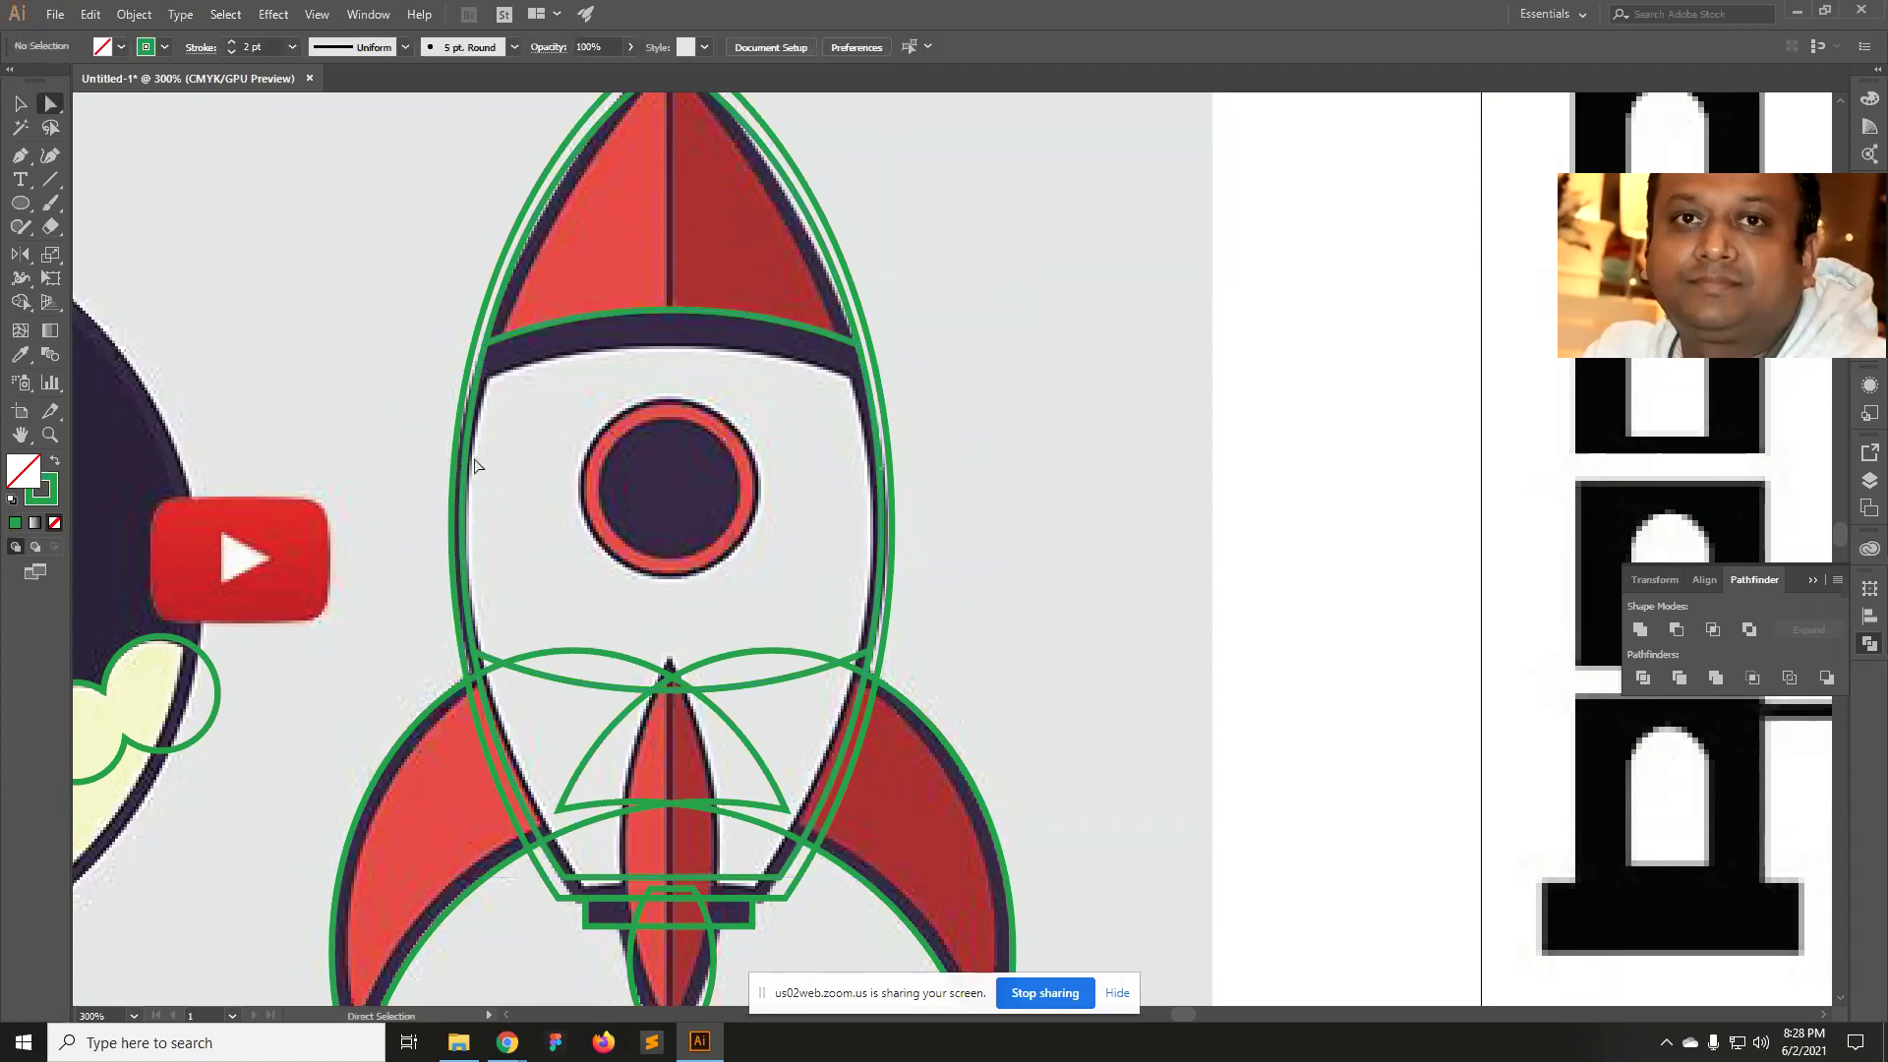
click(468, 454)
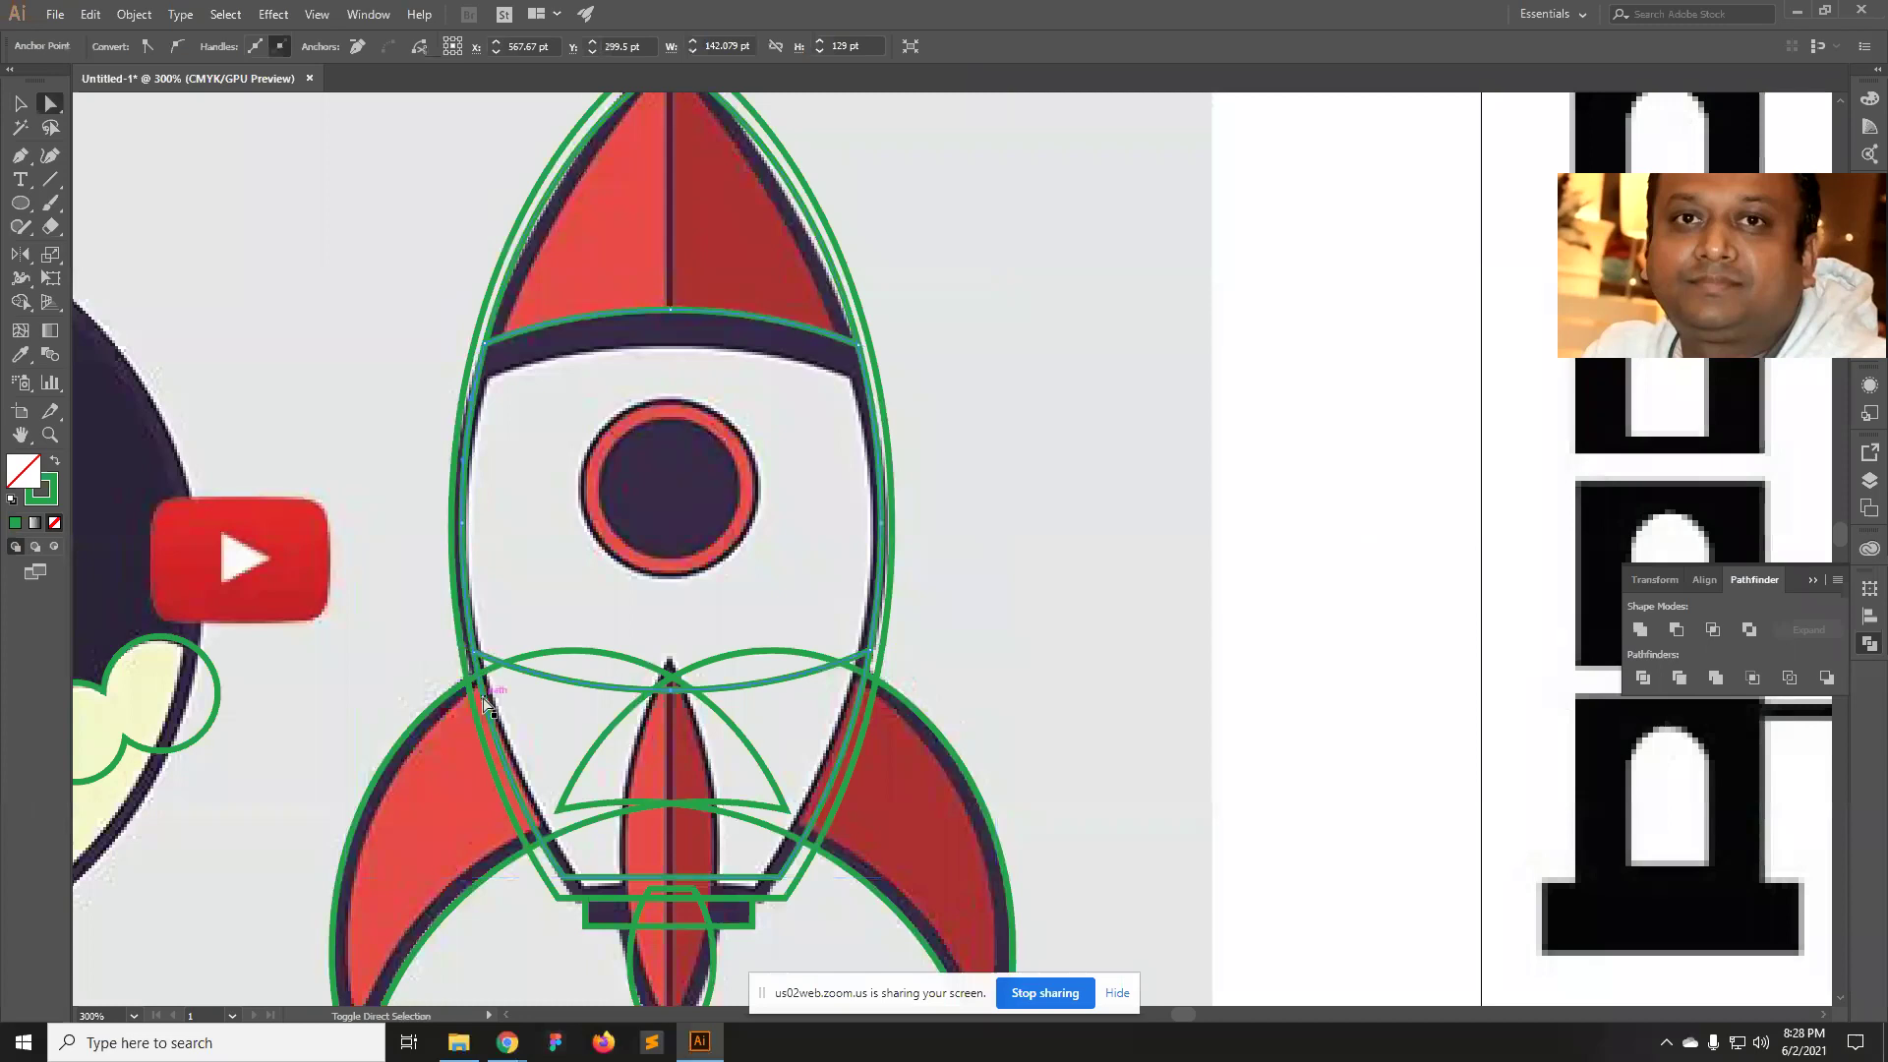
click(1639, 634)
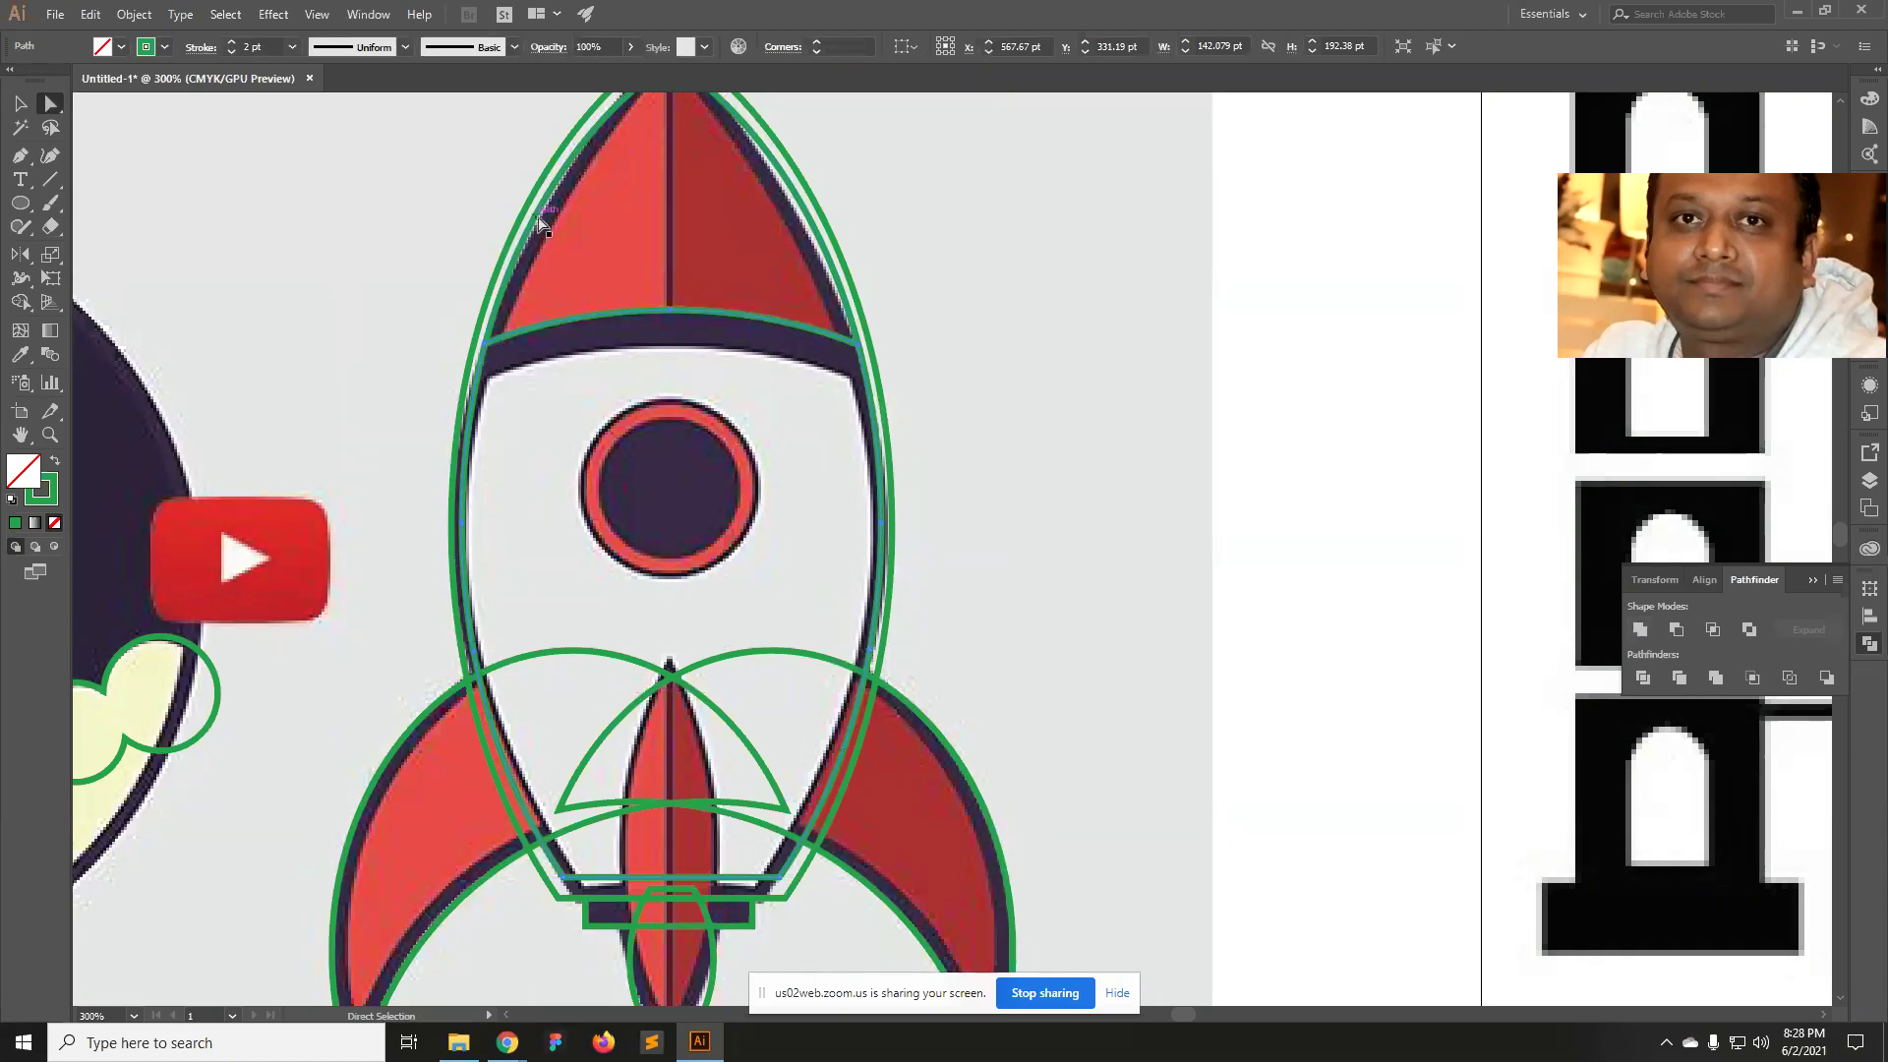
click(629, 242)
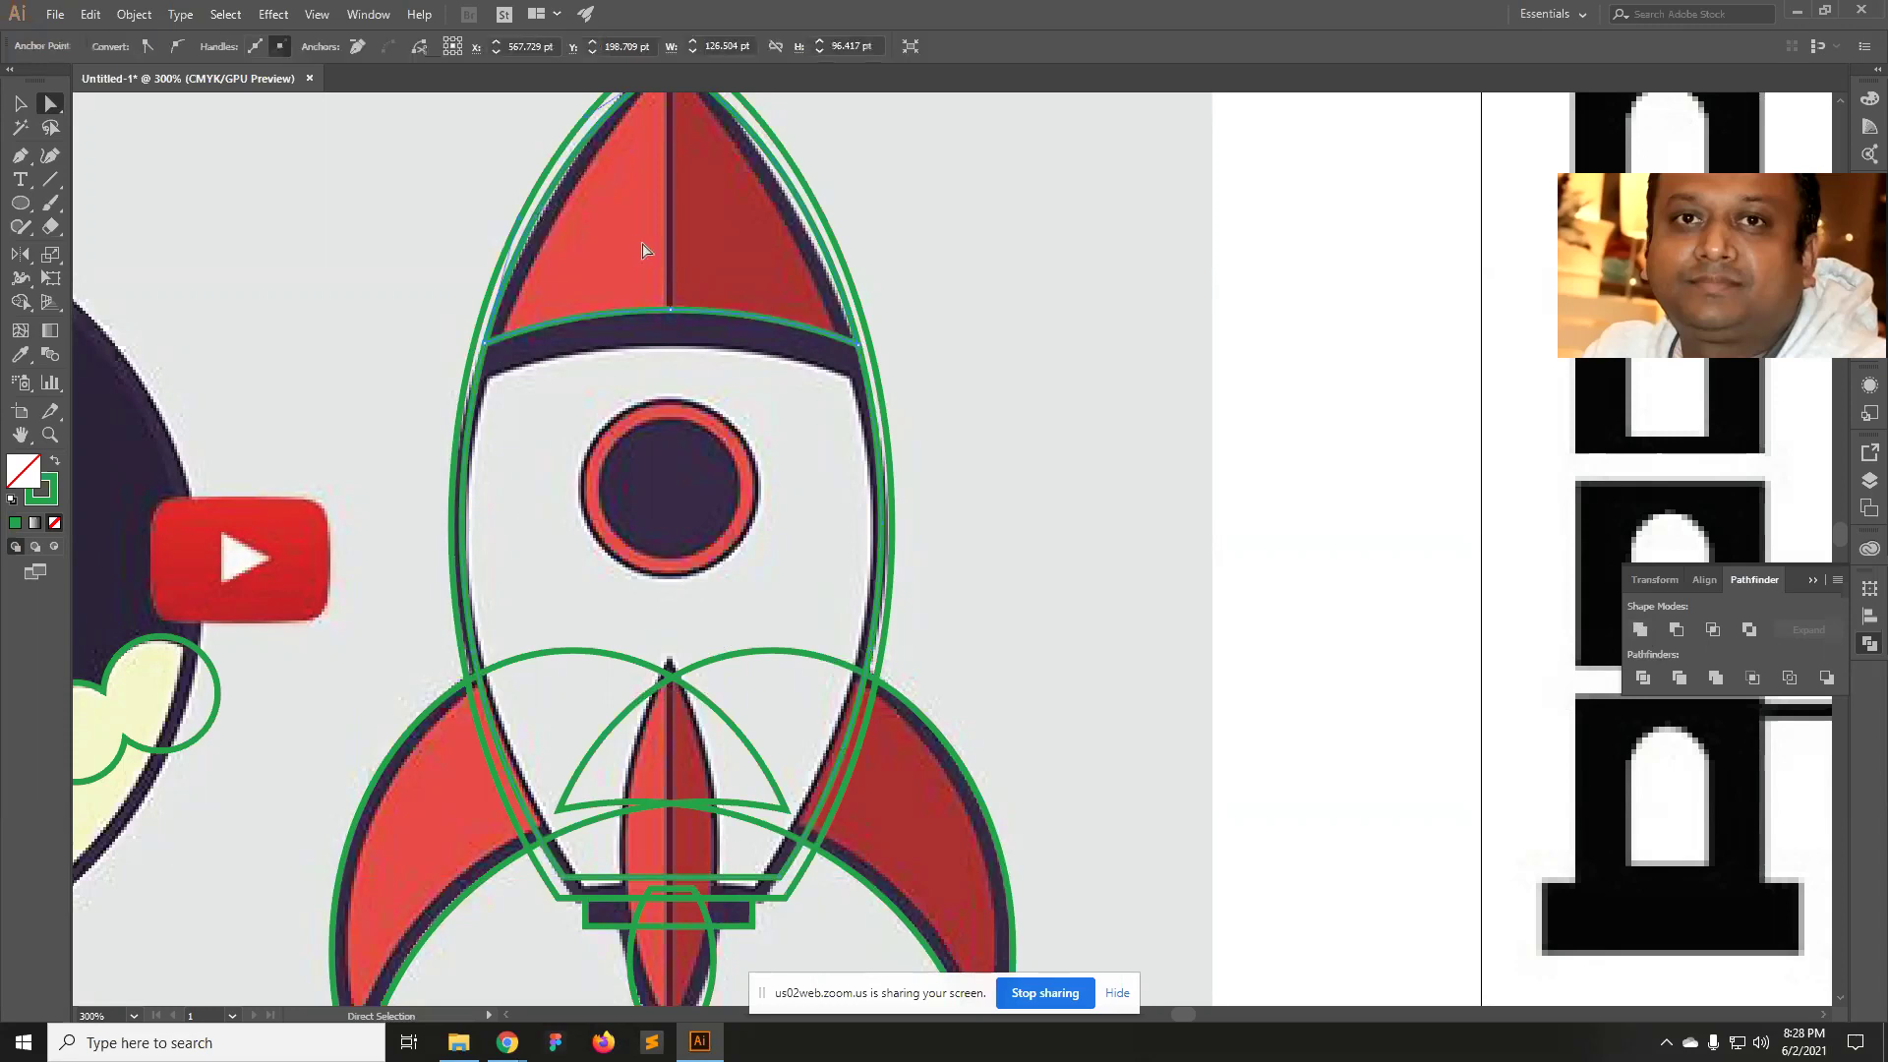
key(ctrl+shift+a)
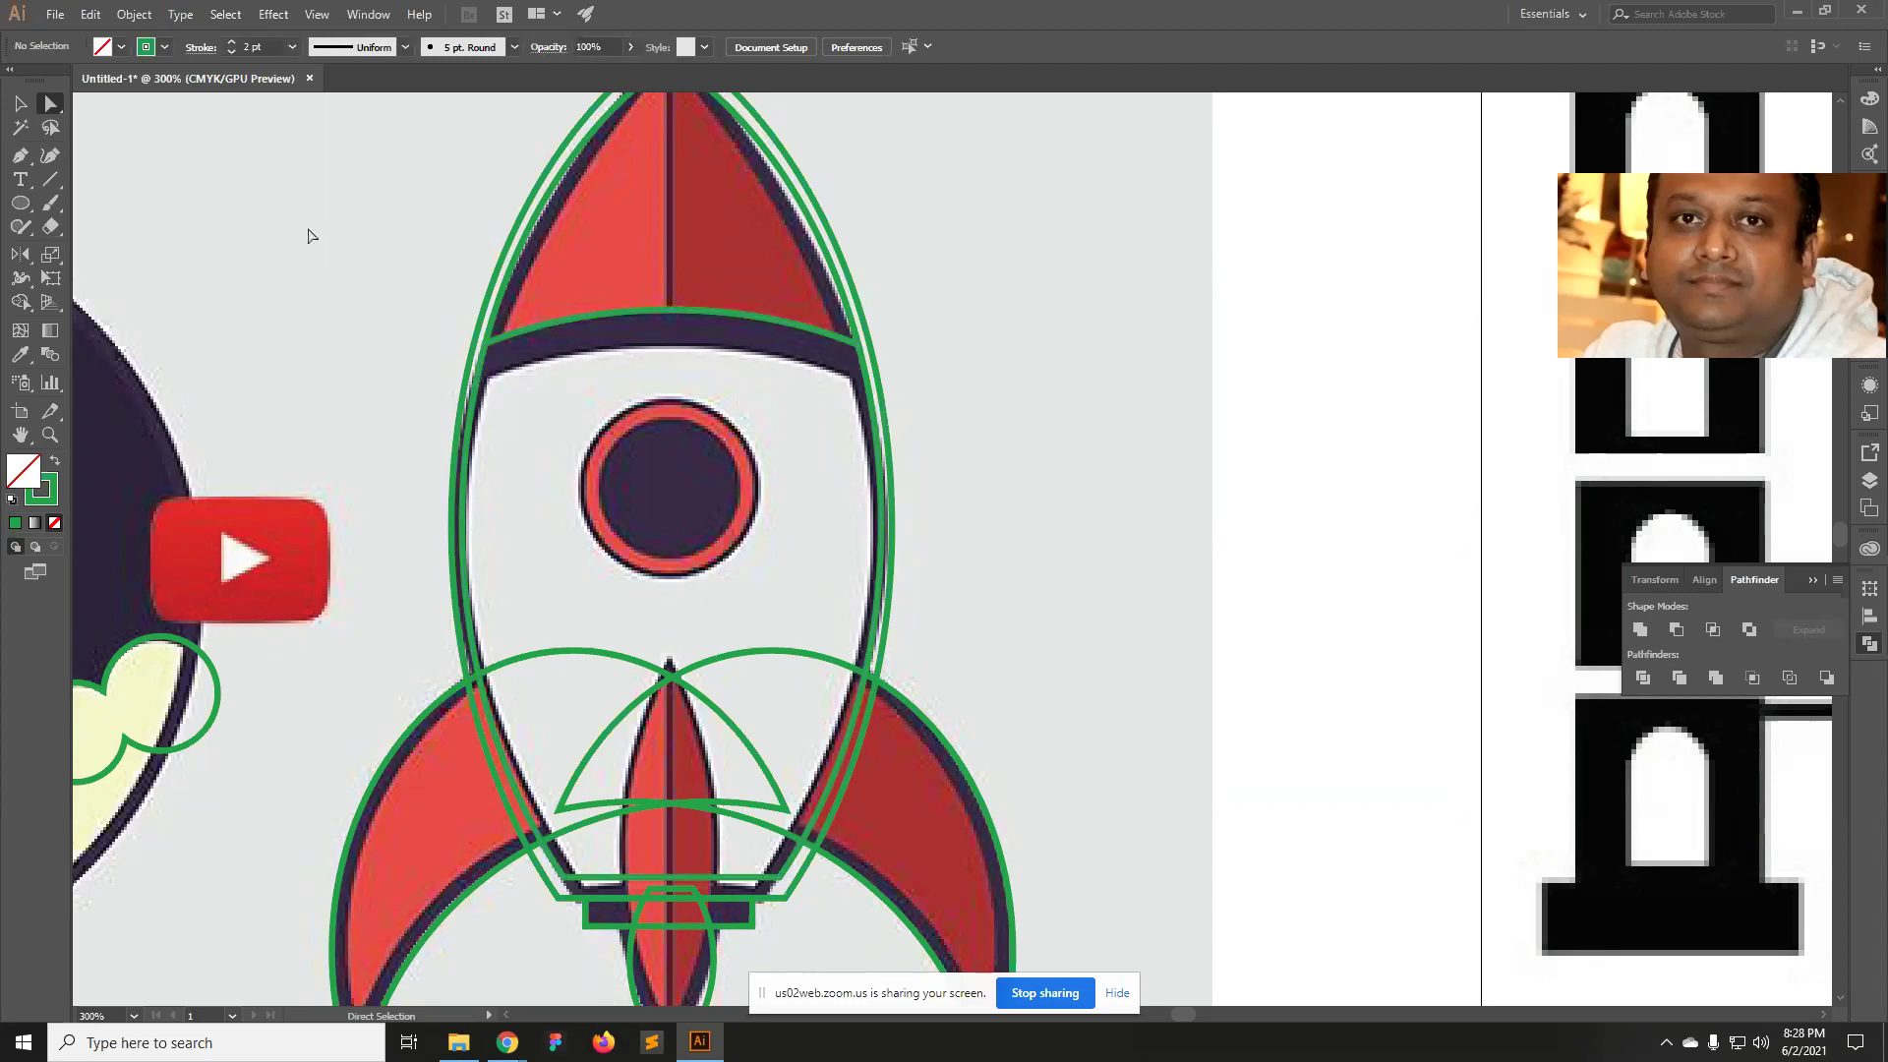
Draw a second ellipse about 201 × 91 pt with its upper arc along the lower edge of the dark band.
click(28, 207)
drag(464, 391, 968, 619)
key(v)
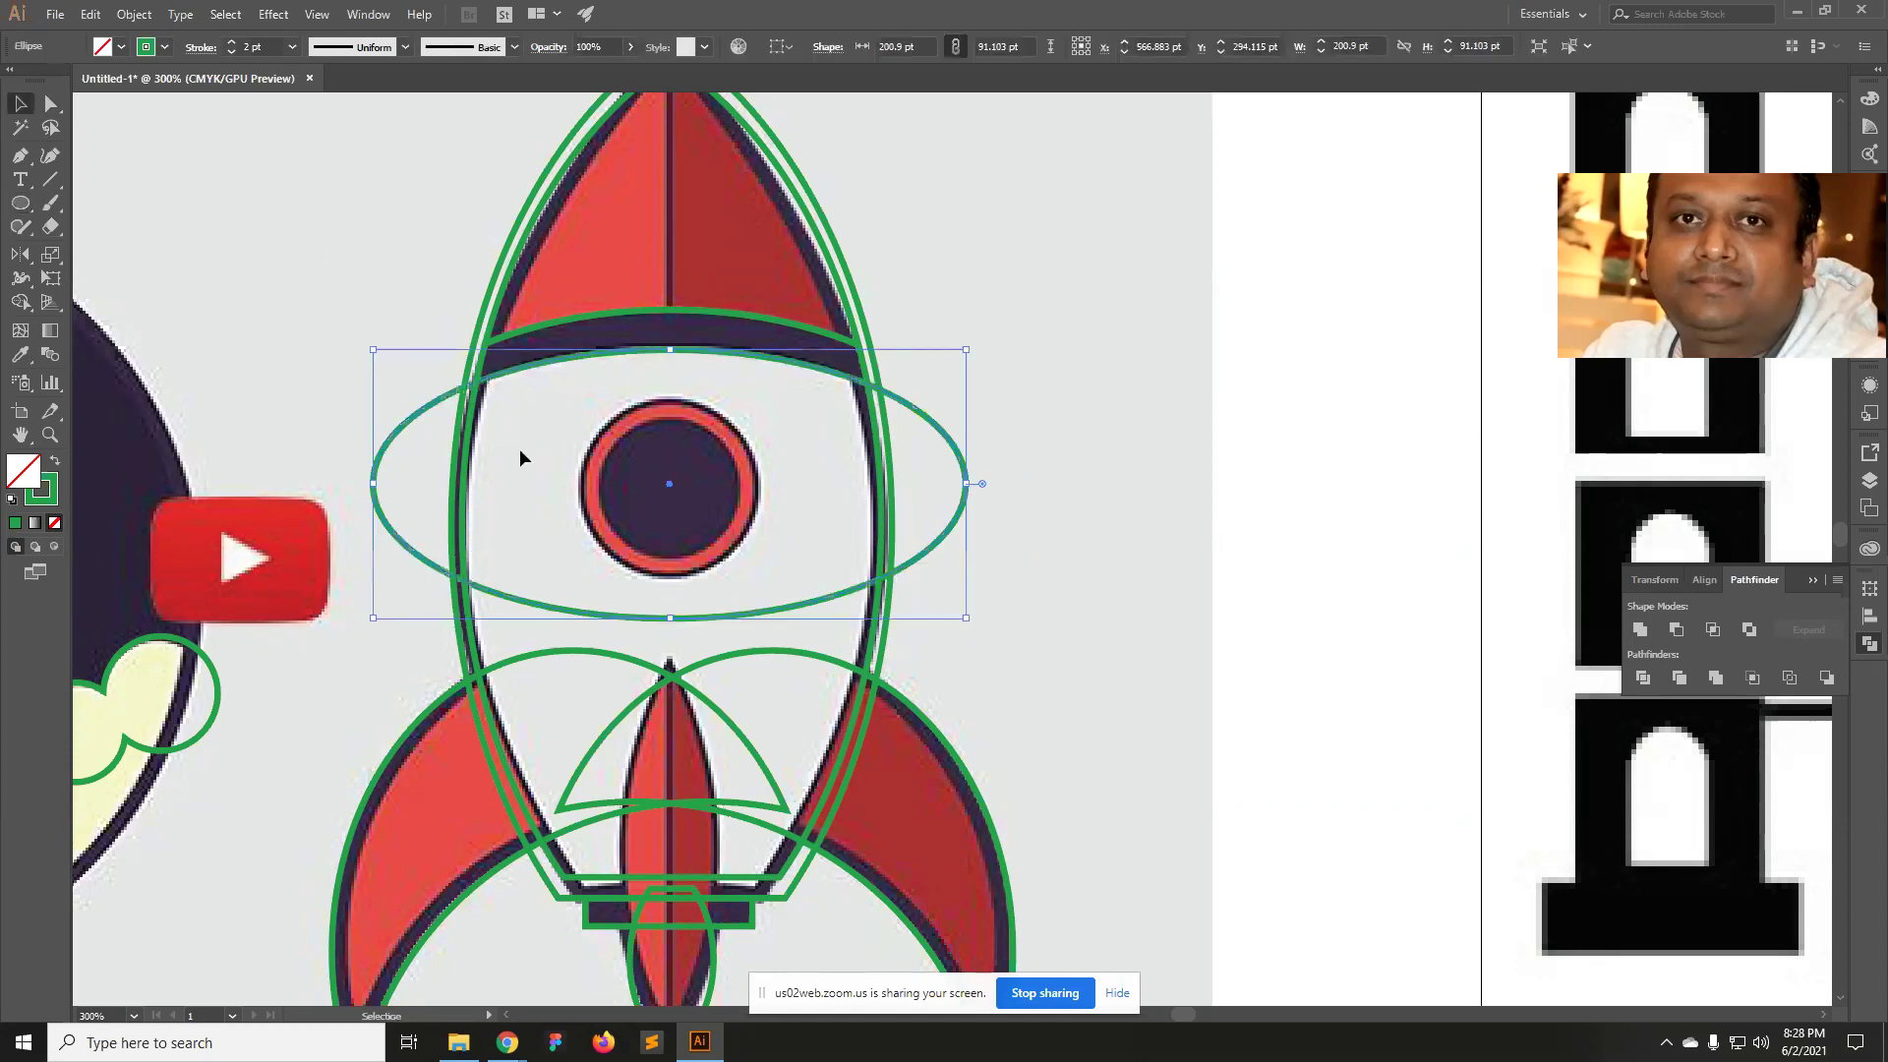
Divide the united lower body piece and the second ellipse with Pathfinder Divide.
key(a)
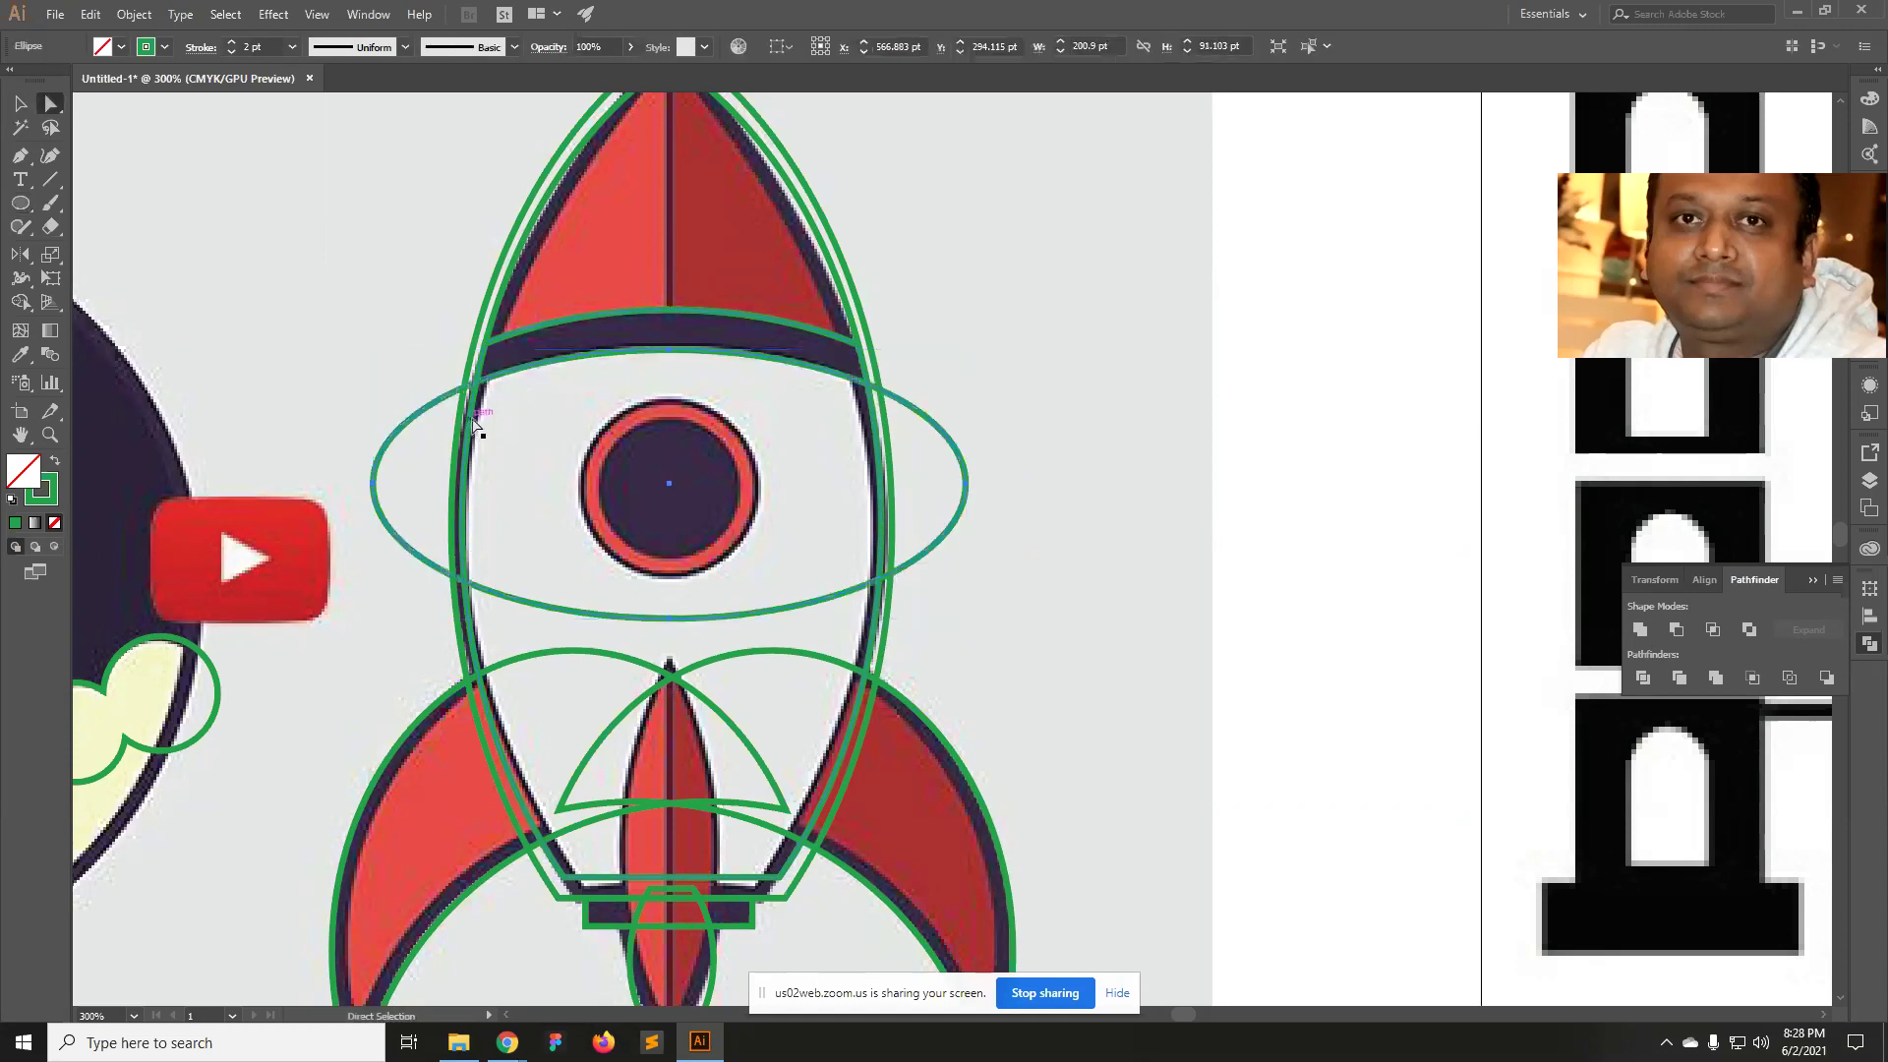
click(473, 421)
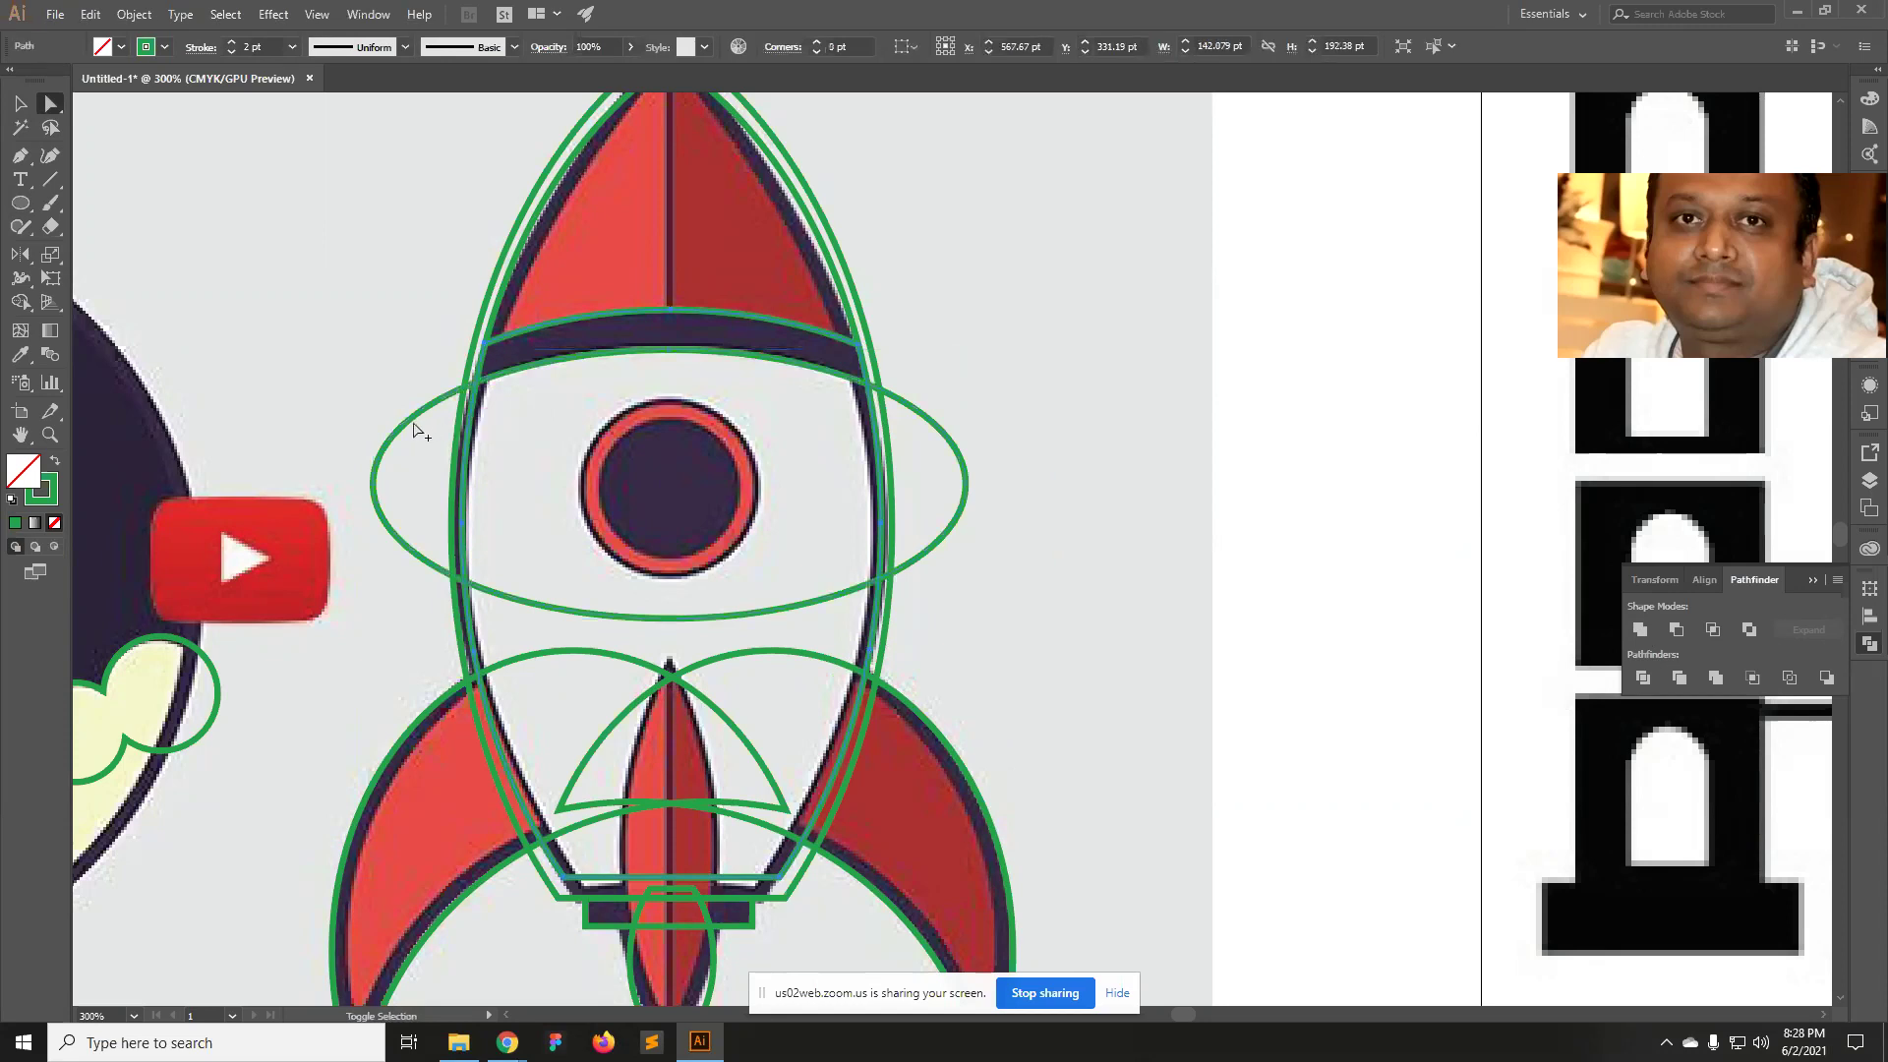
shift+click(412, 426)
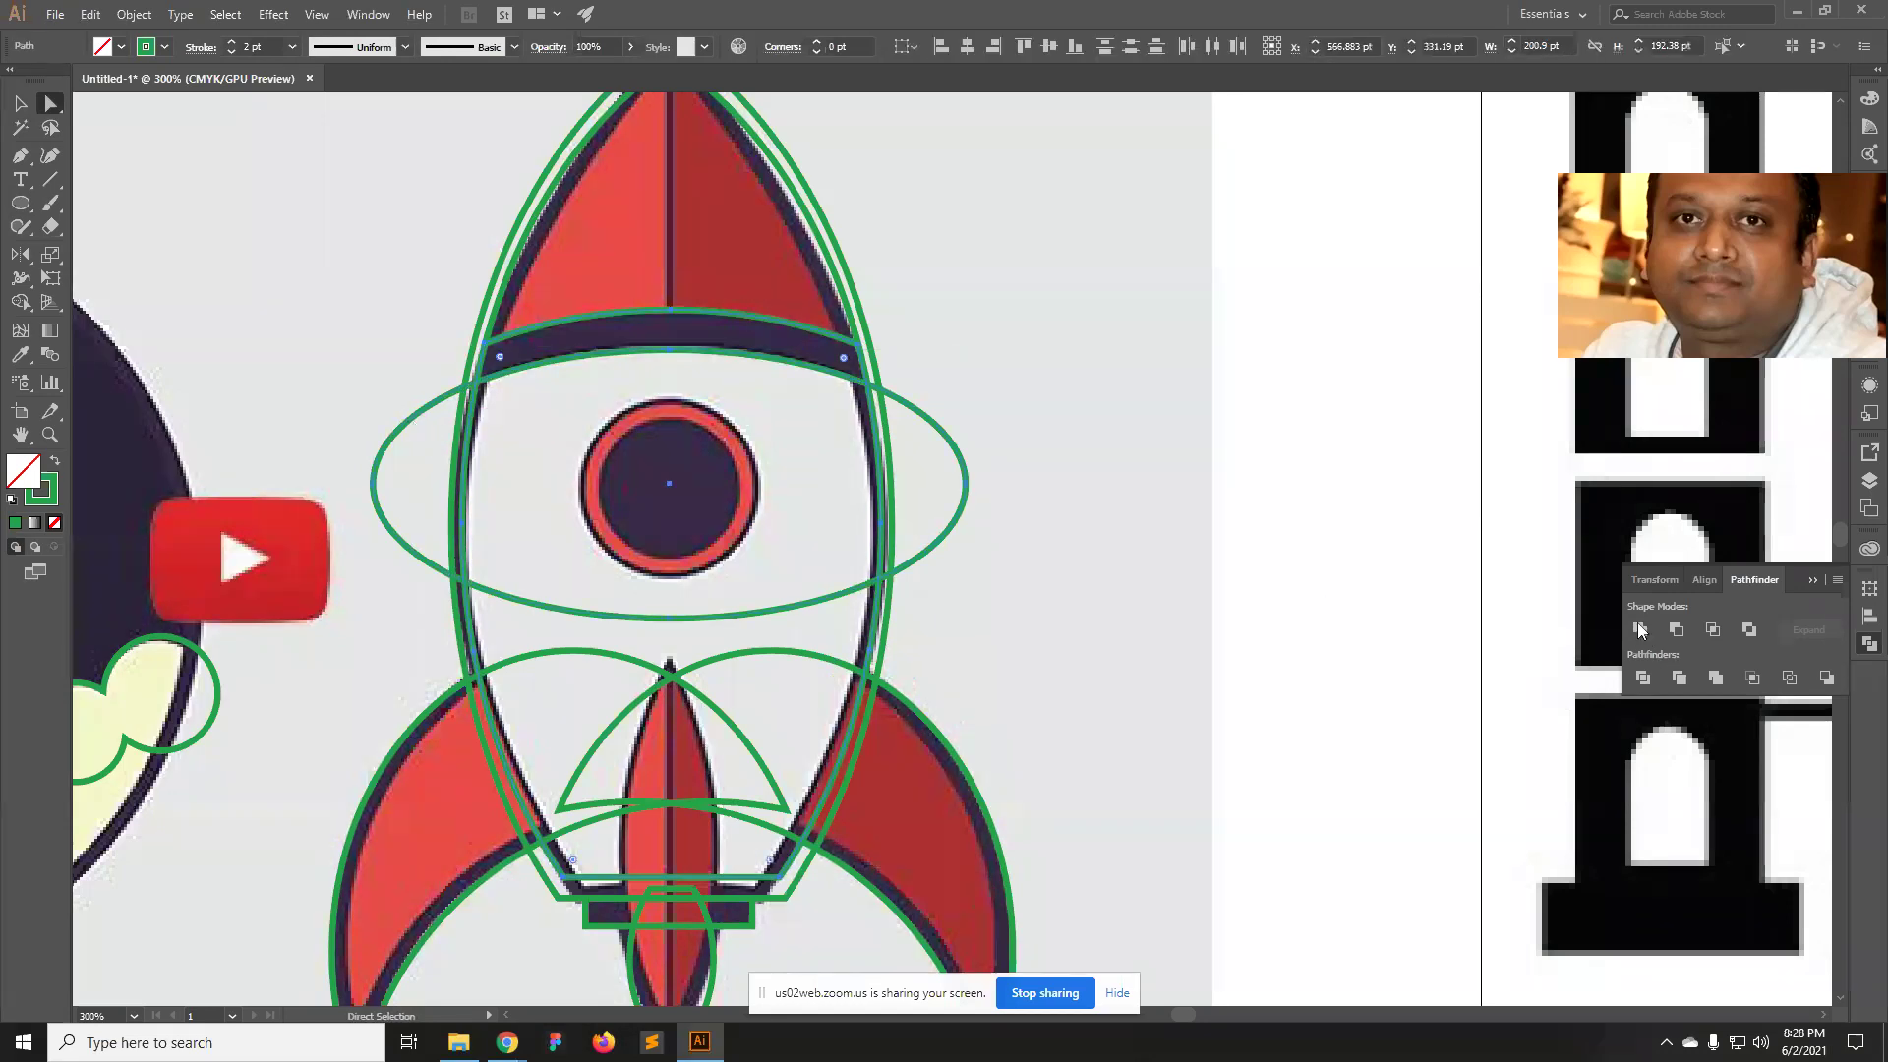
click(1643, 681)
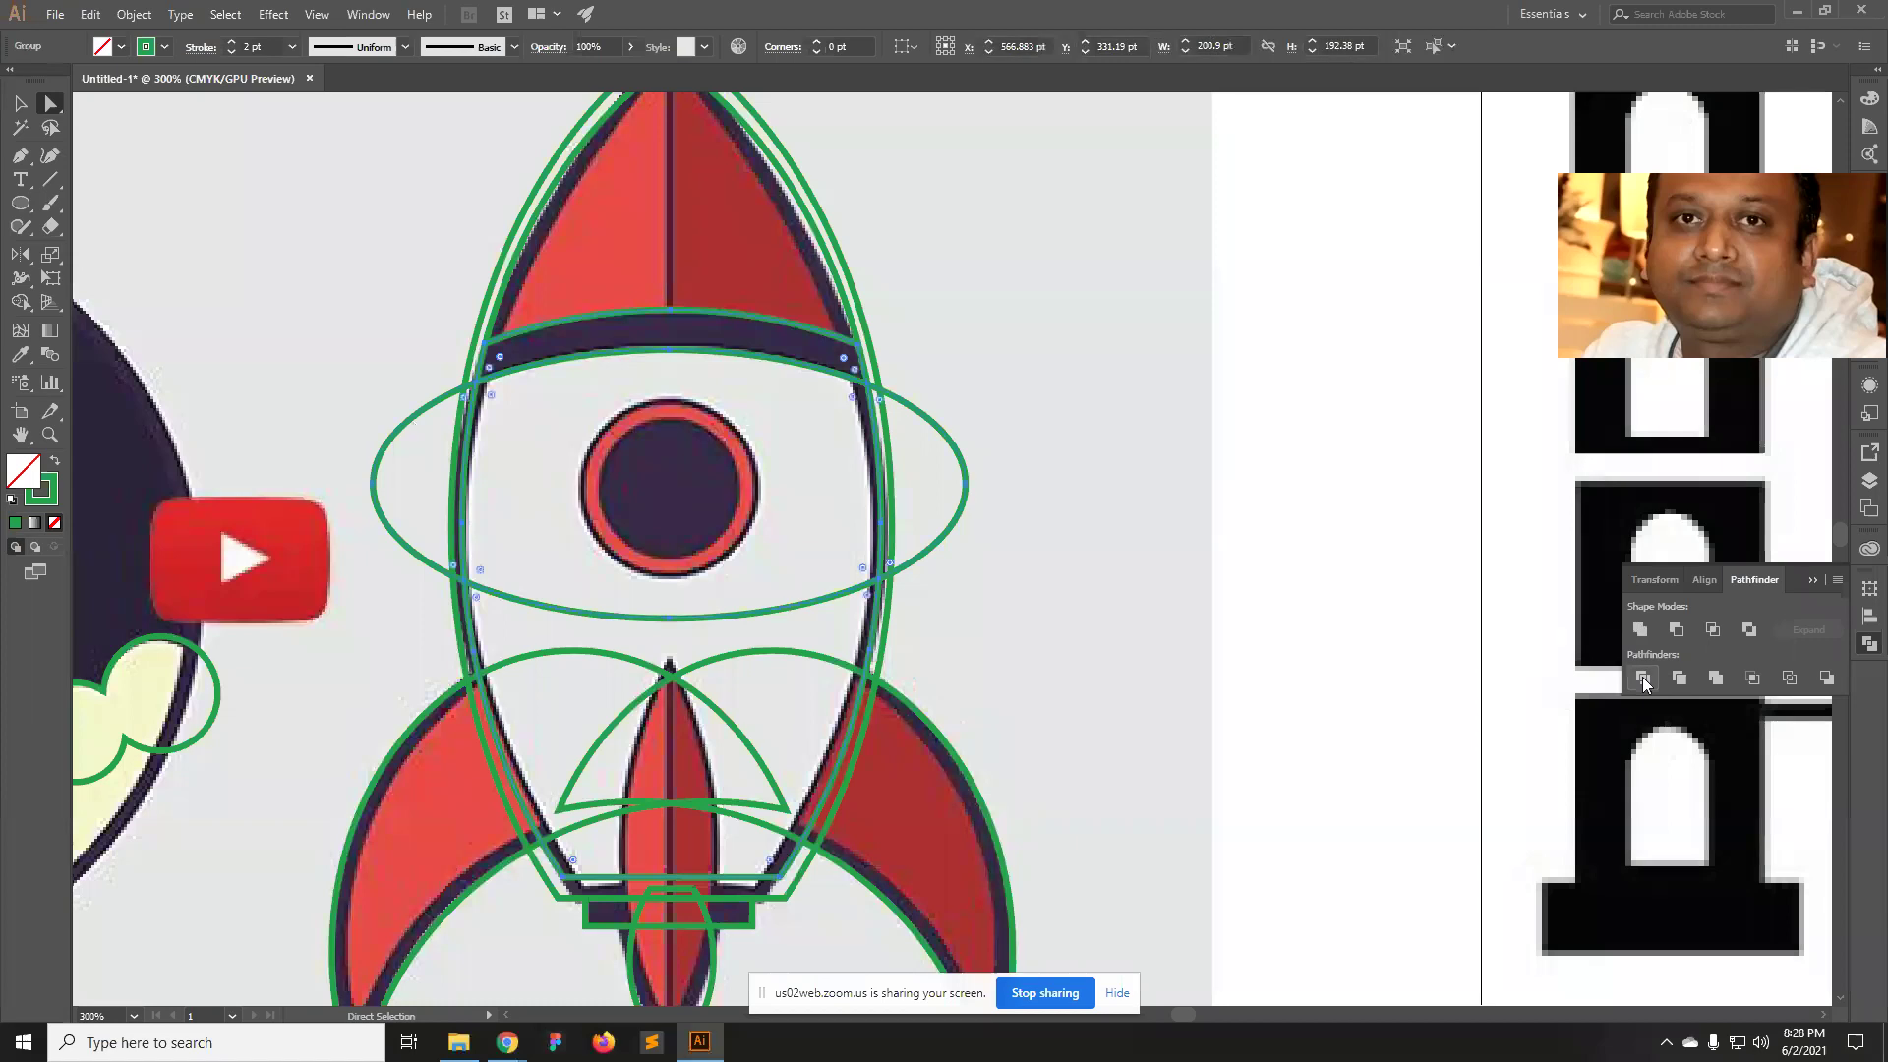
Delete the second ellipse's side pieces outside the inner body and select the band piece below the nose cone.
drag(1022, 570, 962, 470)
key(Delete)
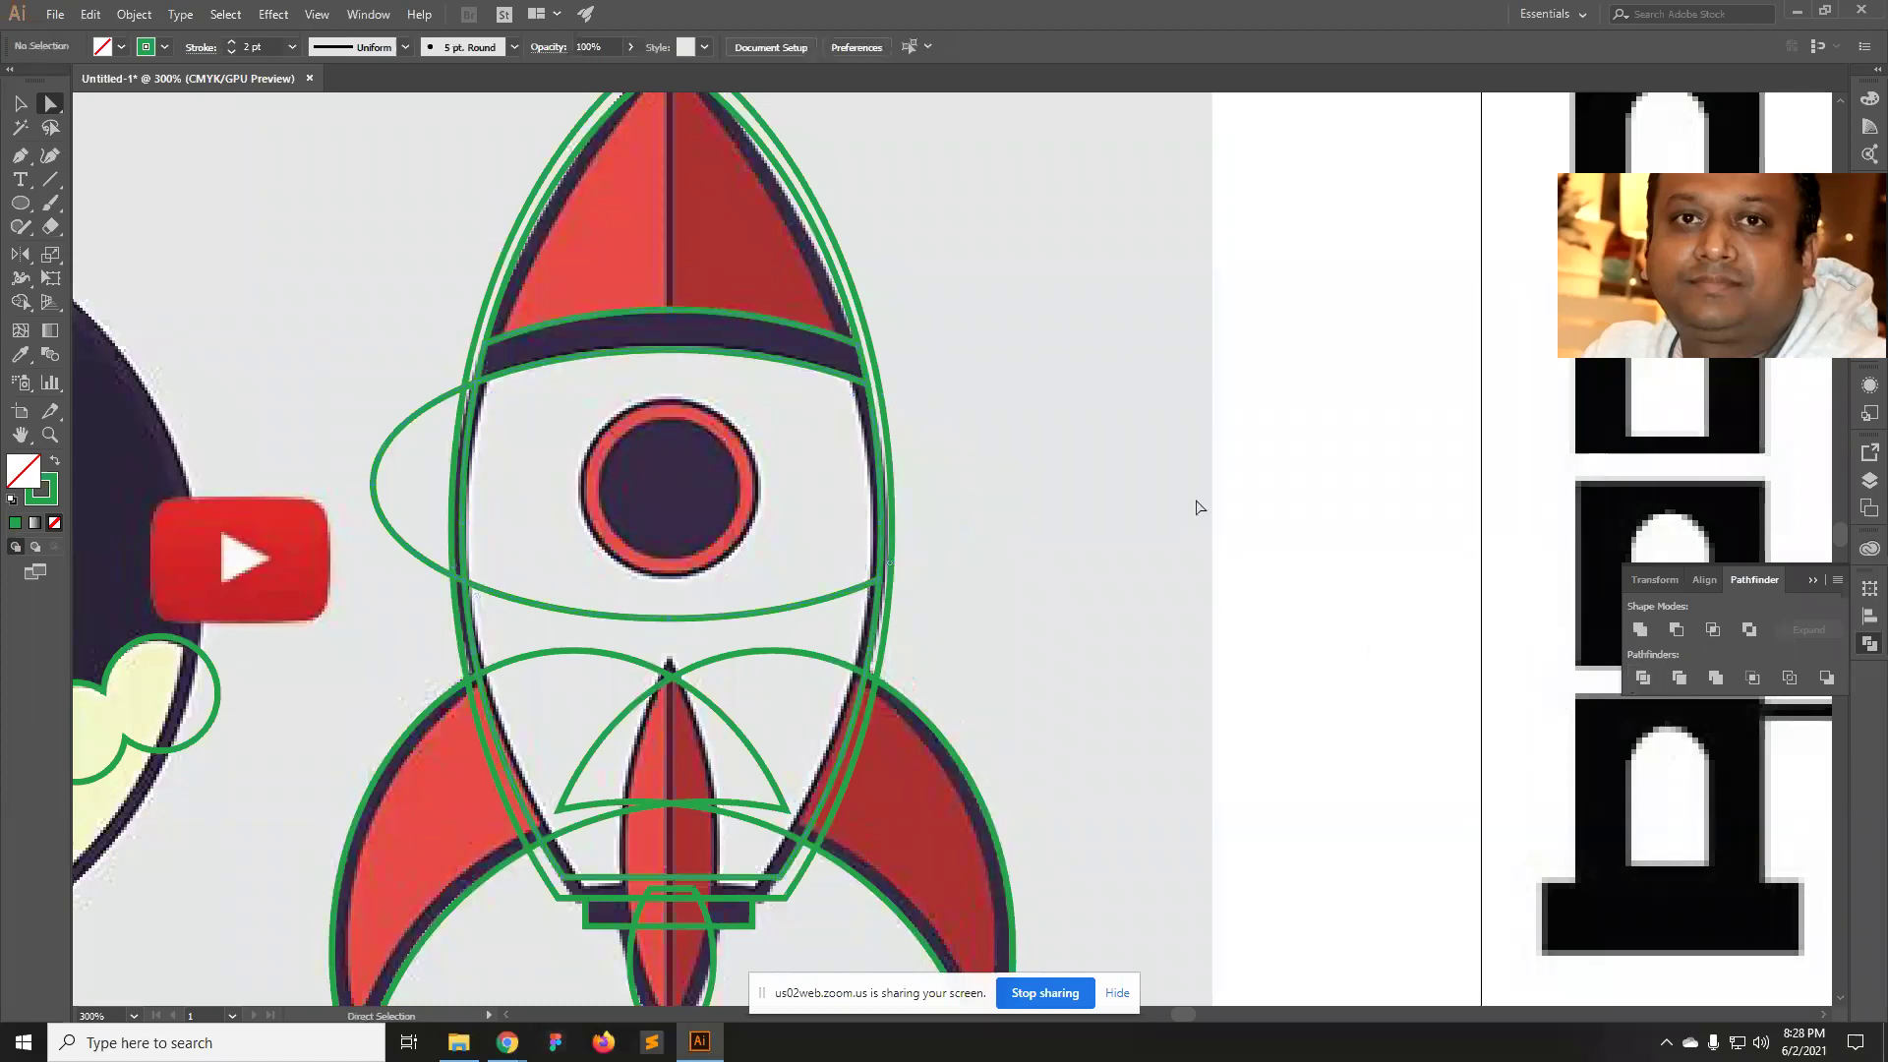
click(386, 444)
key(Delete)
key(Delete)
click(483, 371)
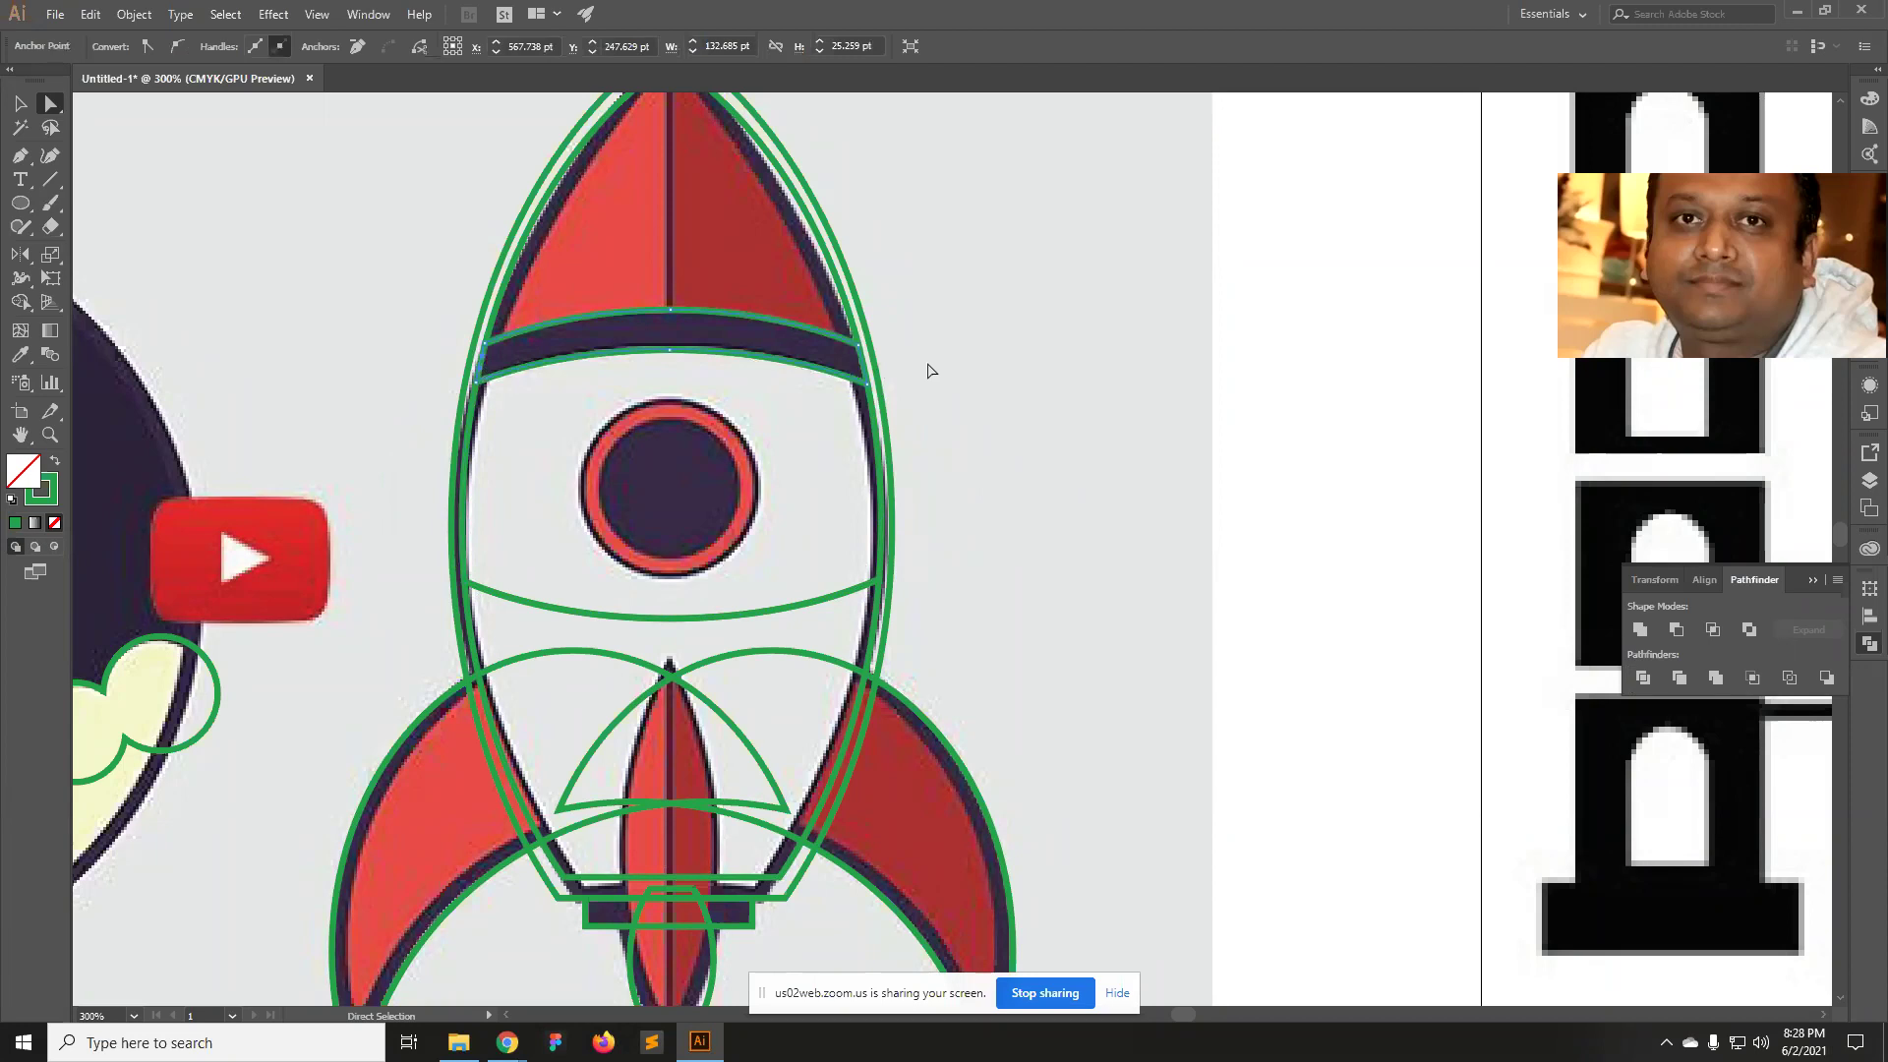
Unite the separate hull pieces below the band into one lower hull shape.
click(855, 596)
shift+click(874, 596)
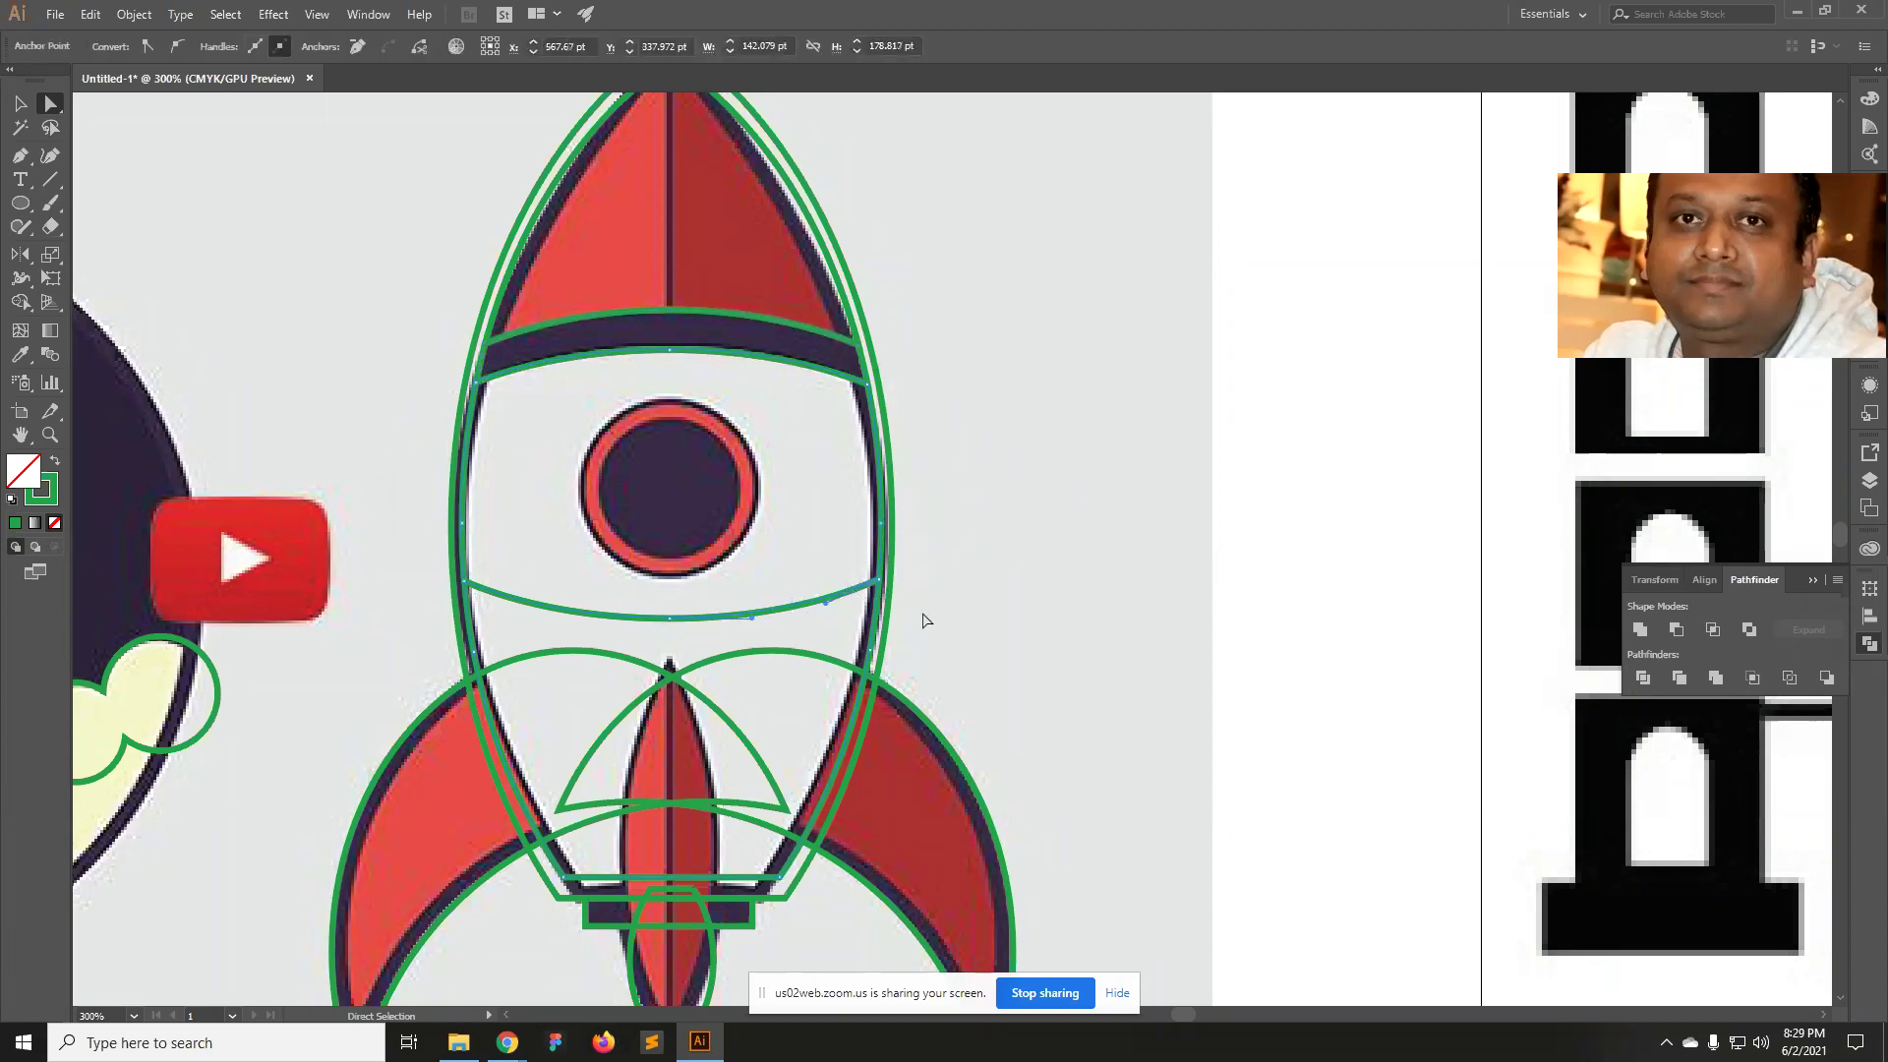
click(1641, 629)
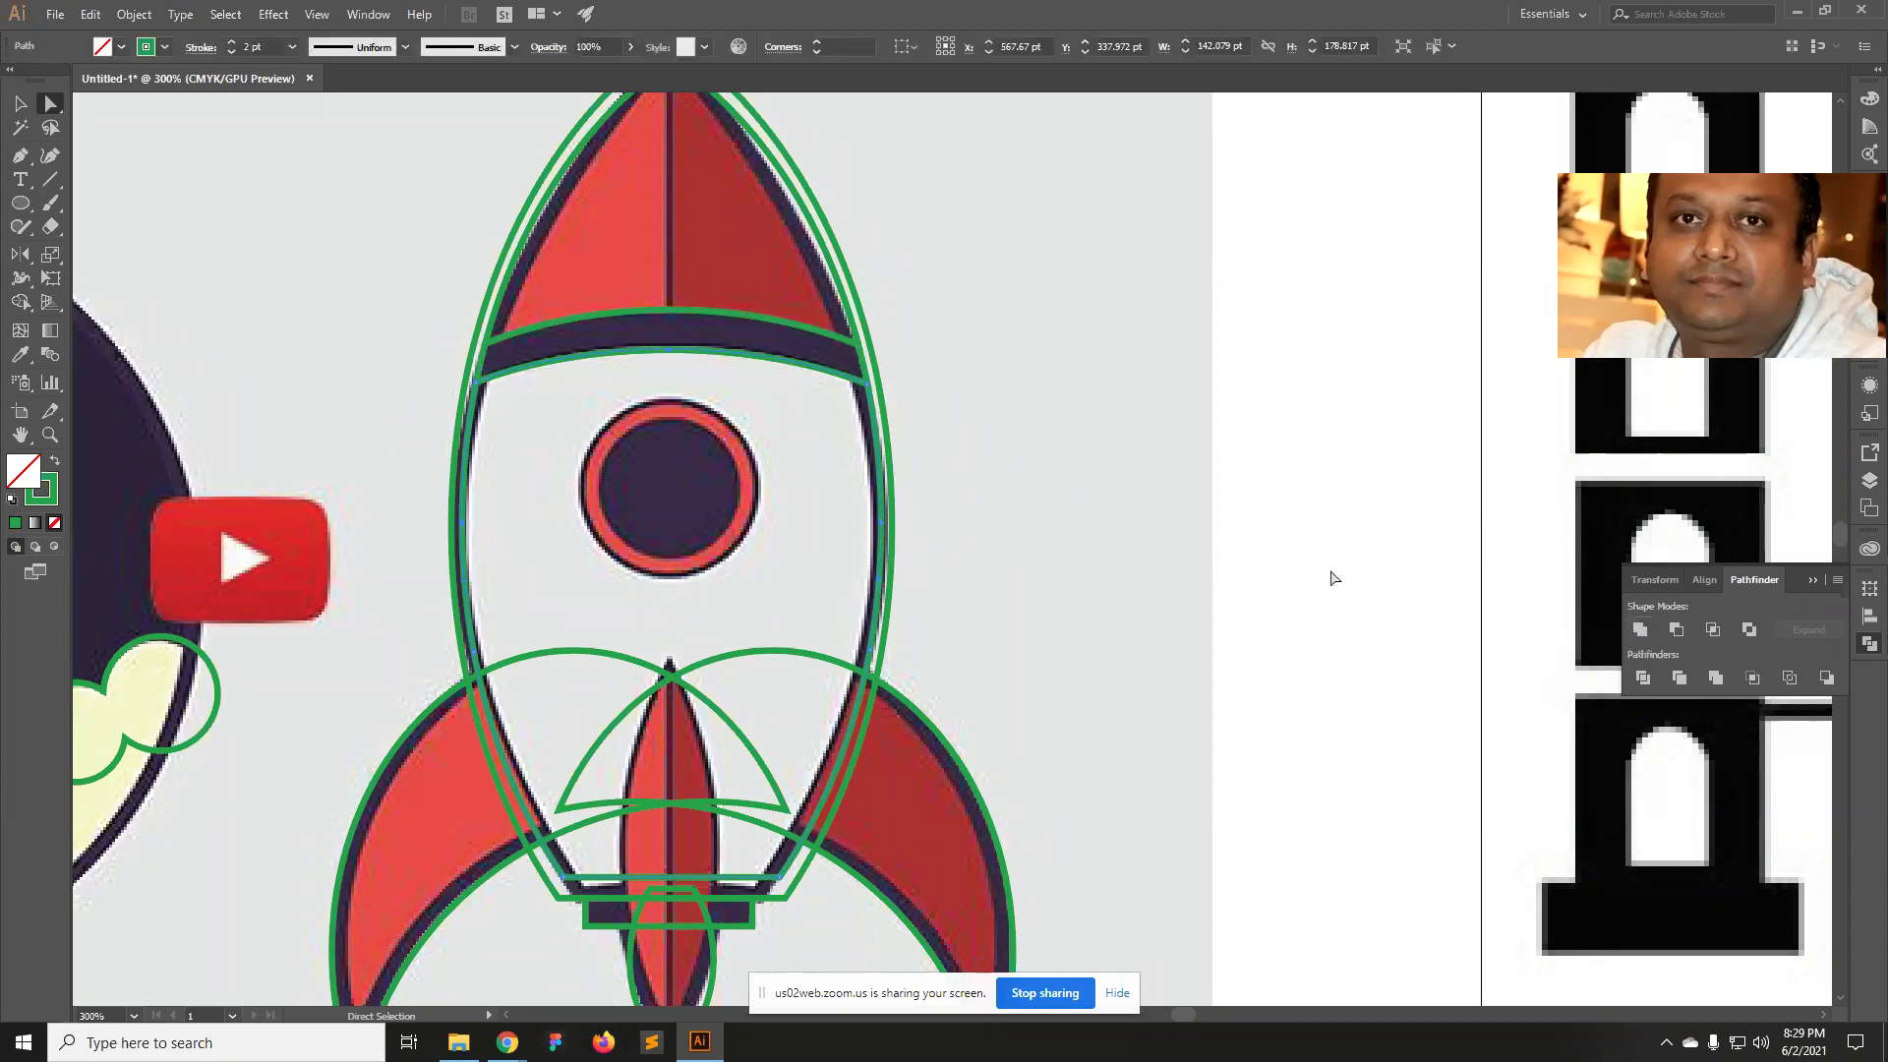
click(1110, 356)
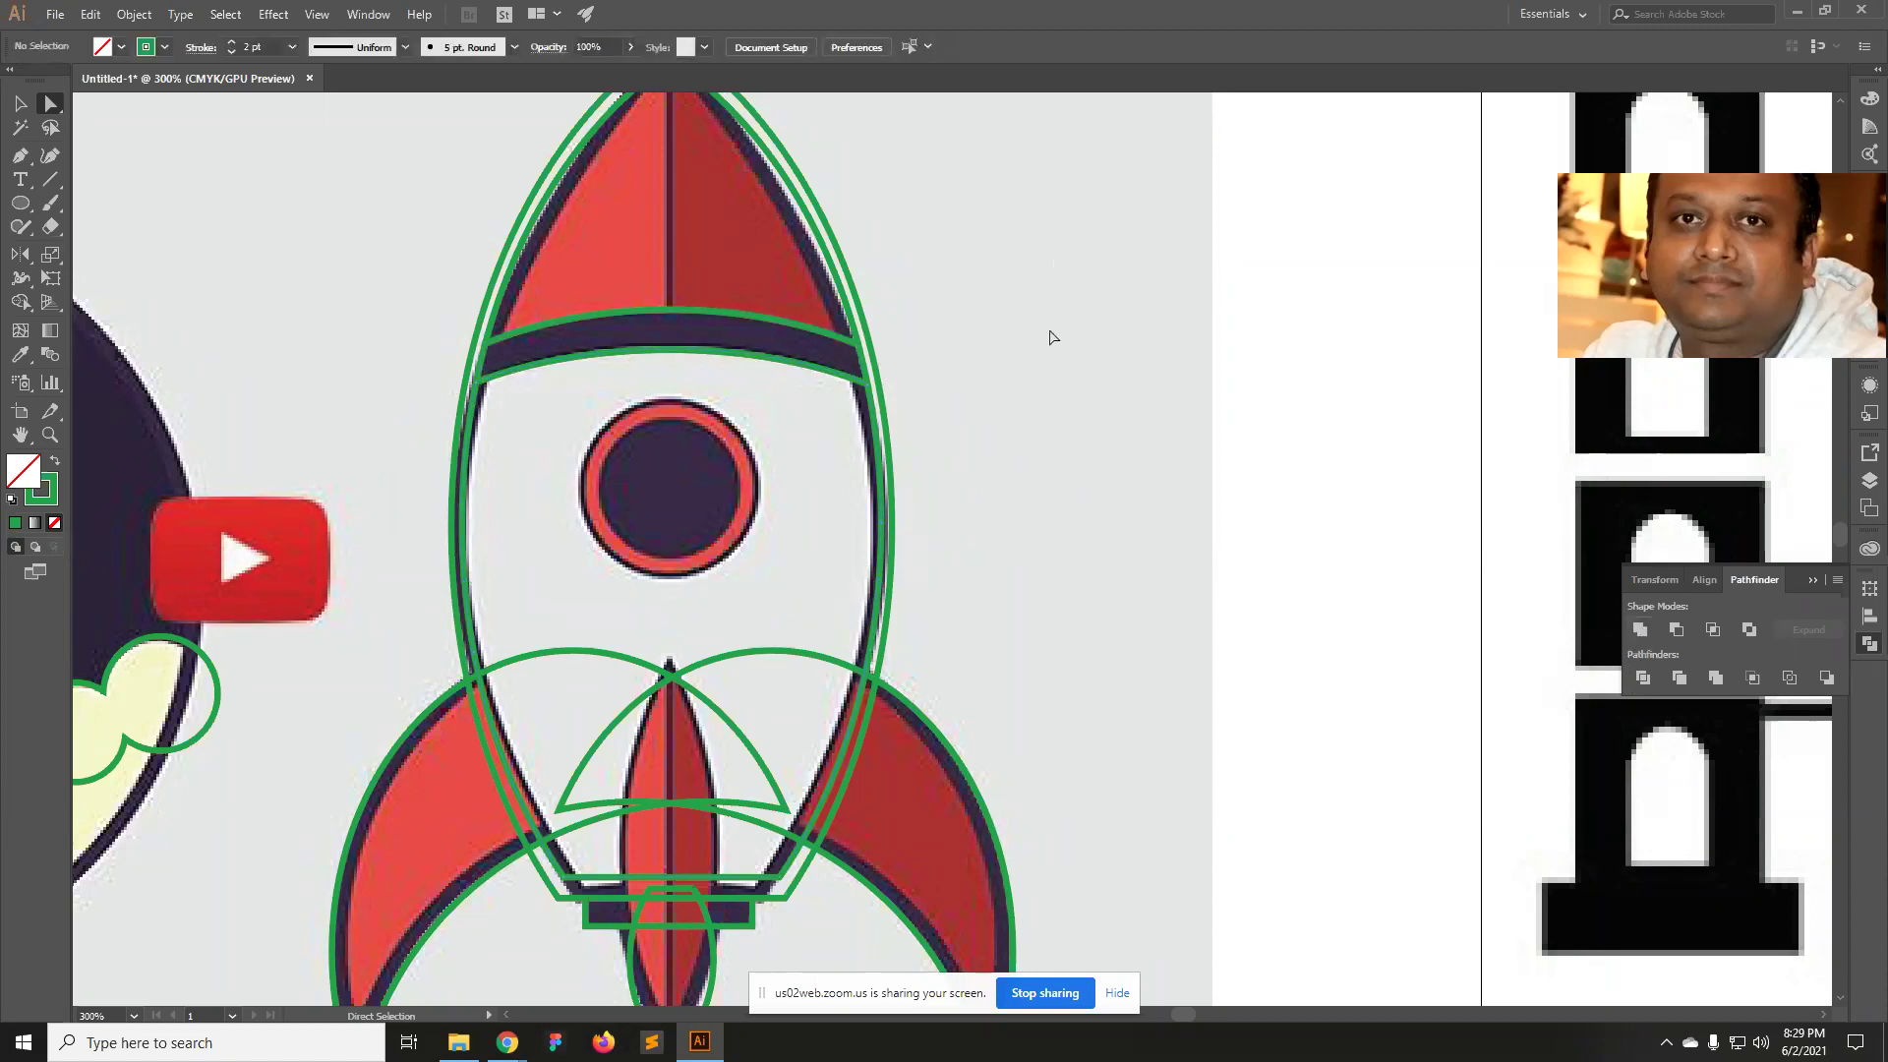
Fill the outer rocket body with the dark purple sampled from the reference circle and remove its green outline.
click(864, 282)
key(i)
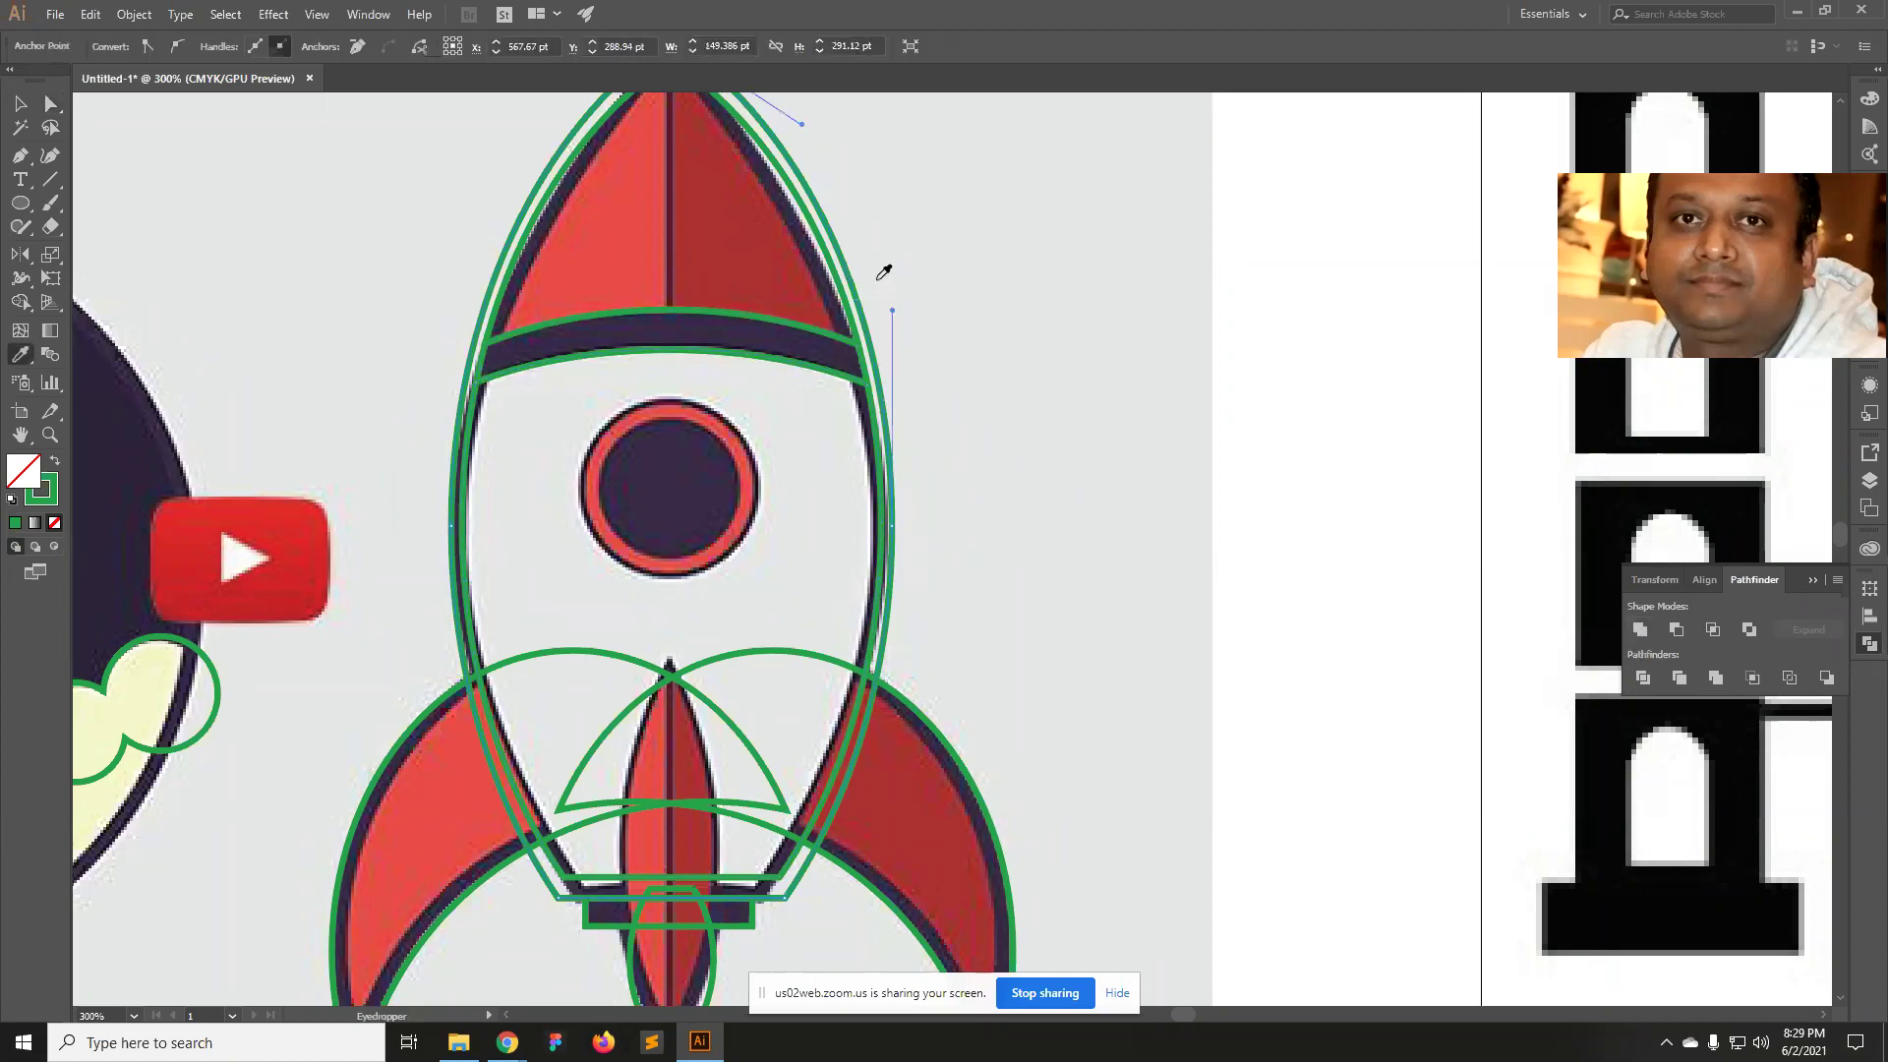
click(146, 439)
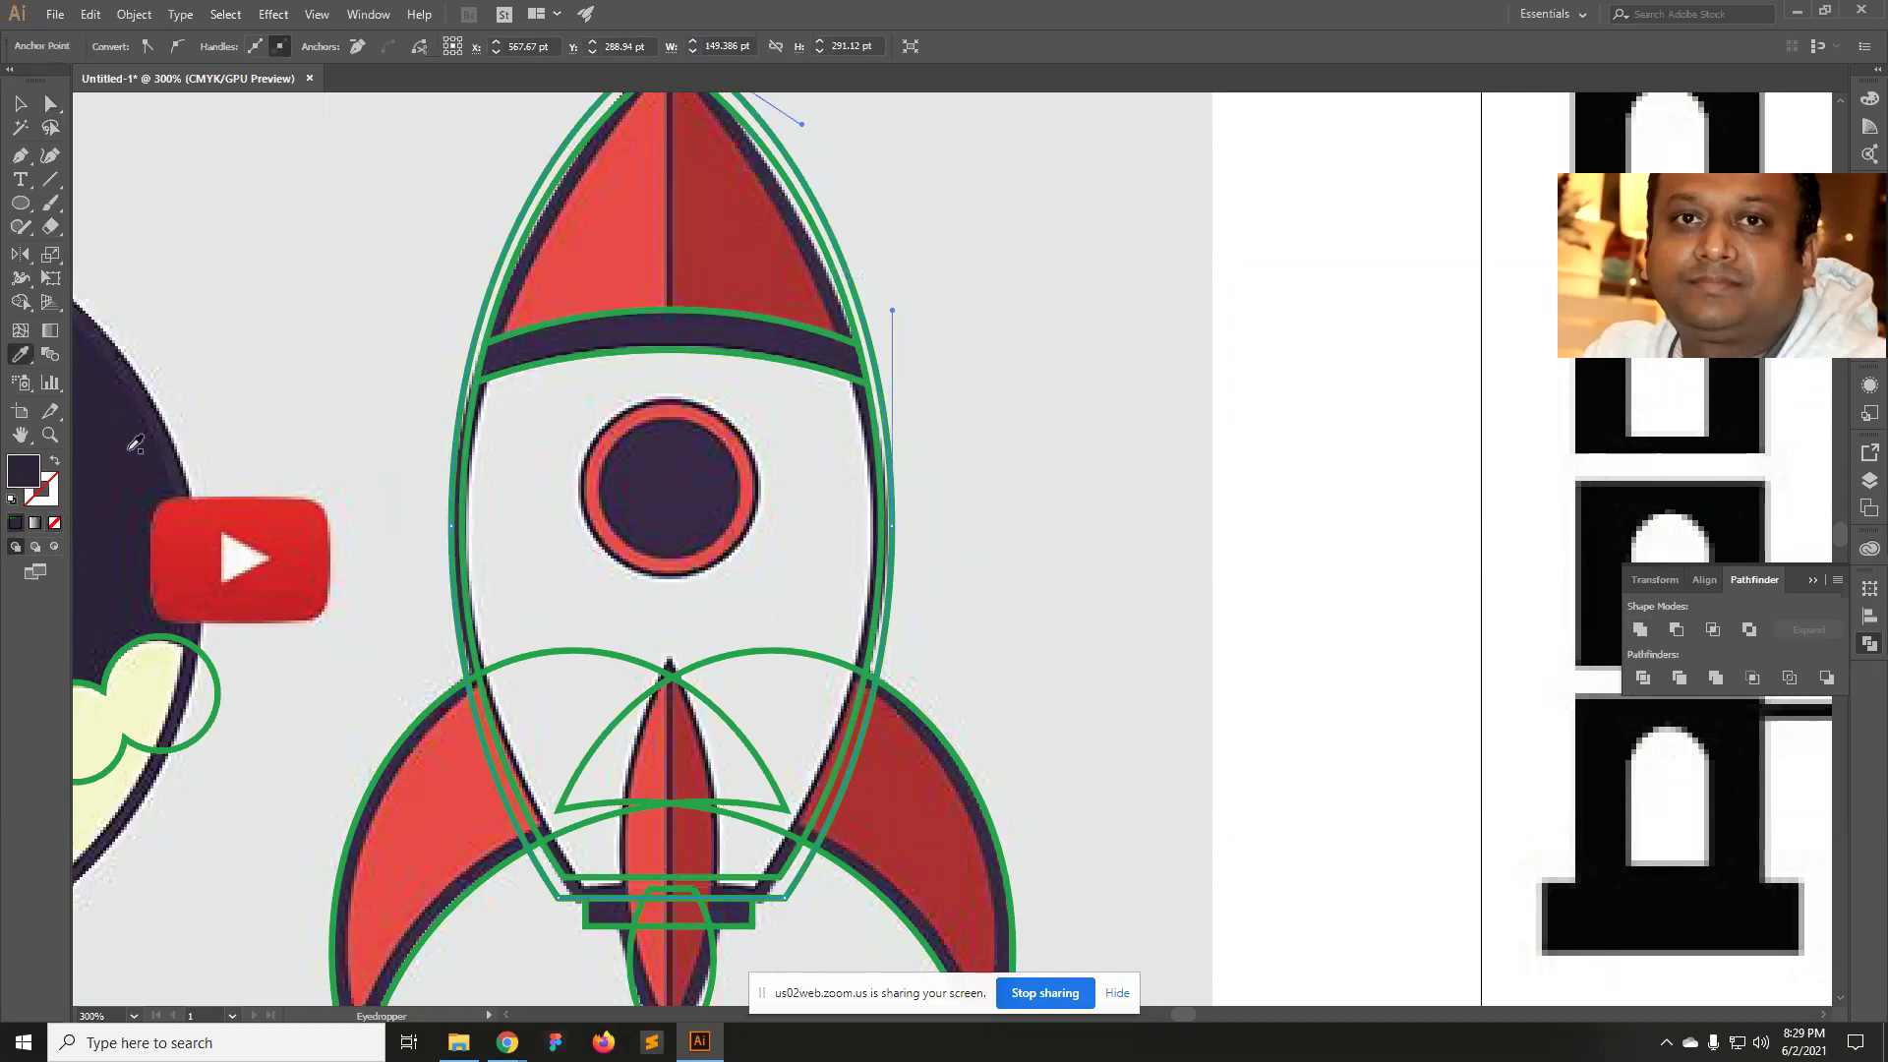
Fill the nose cone piece with the bright red sampled from the reference fin.
key(a)
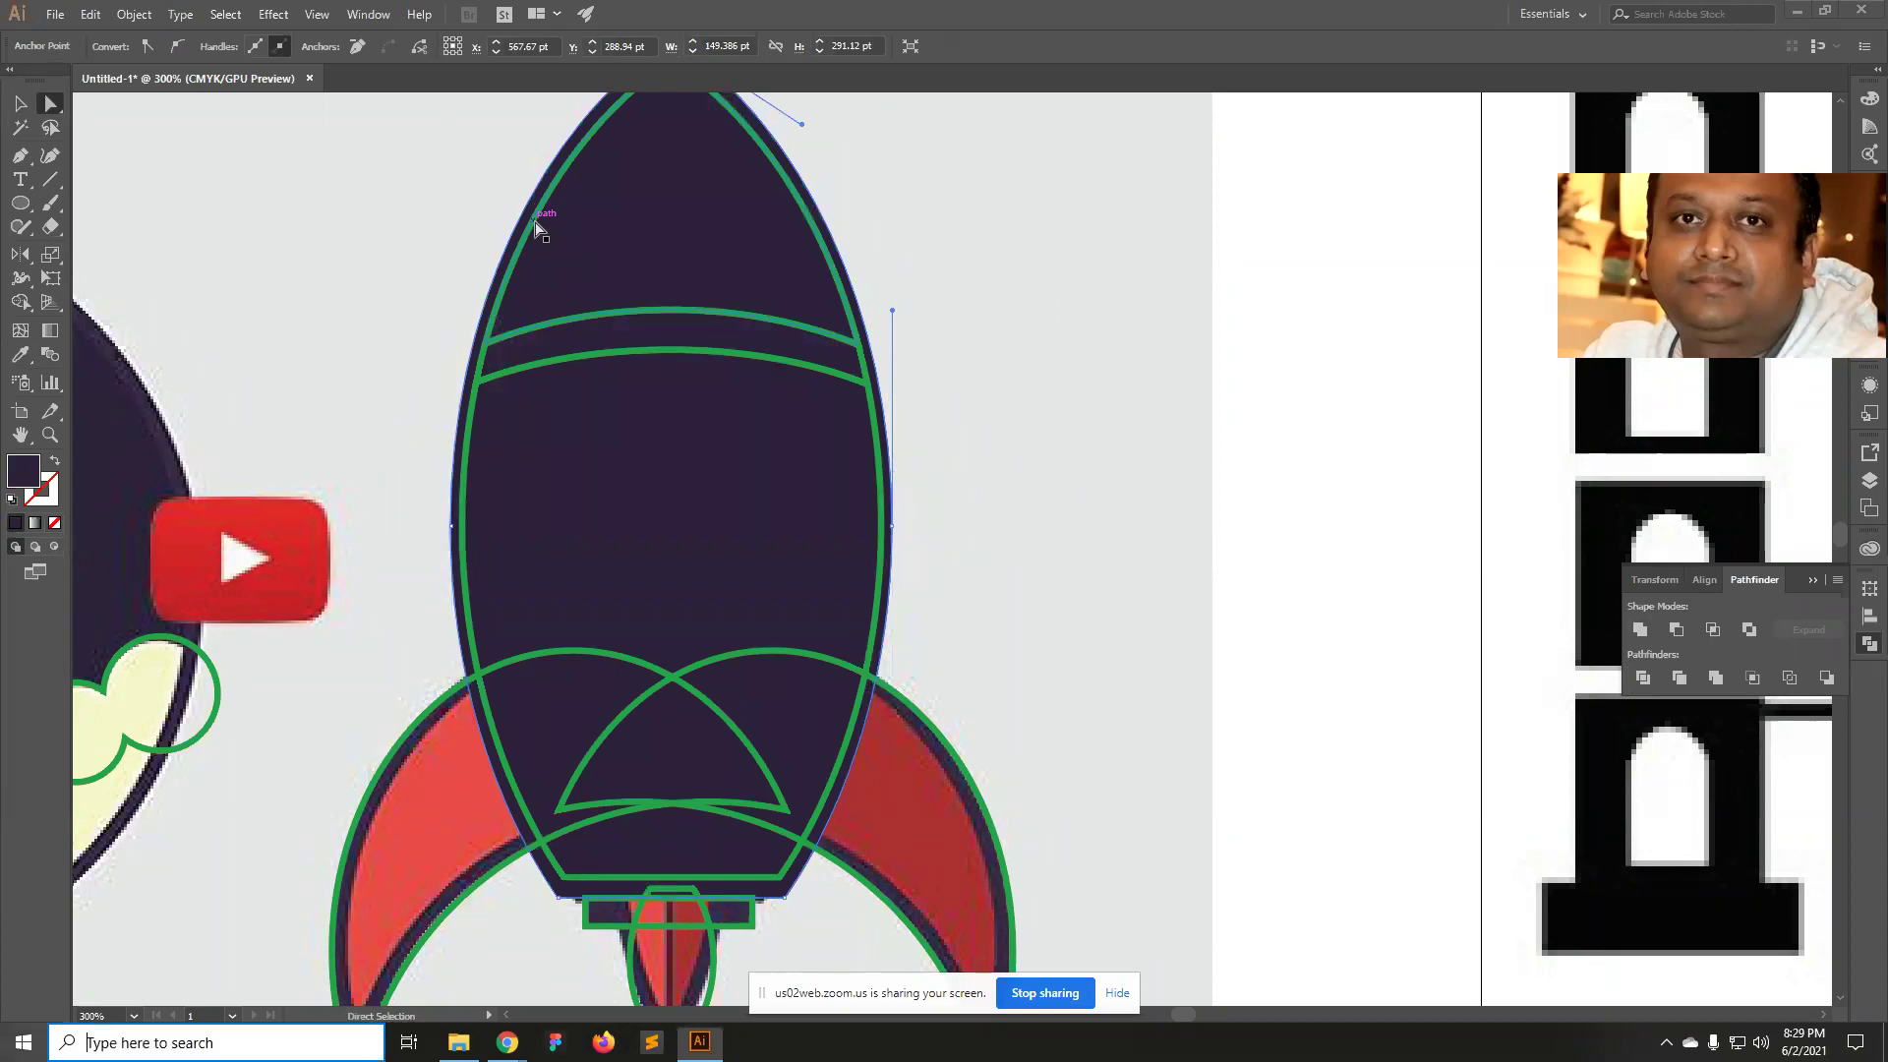
click(537, 226)
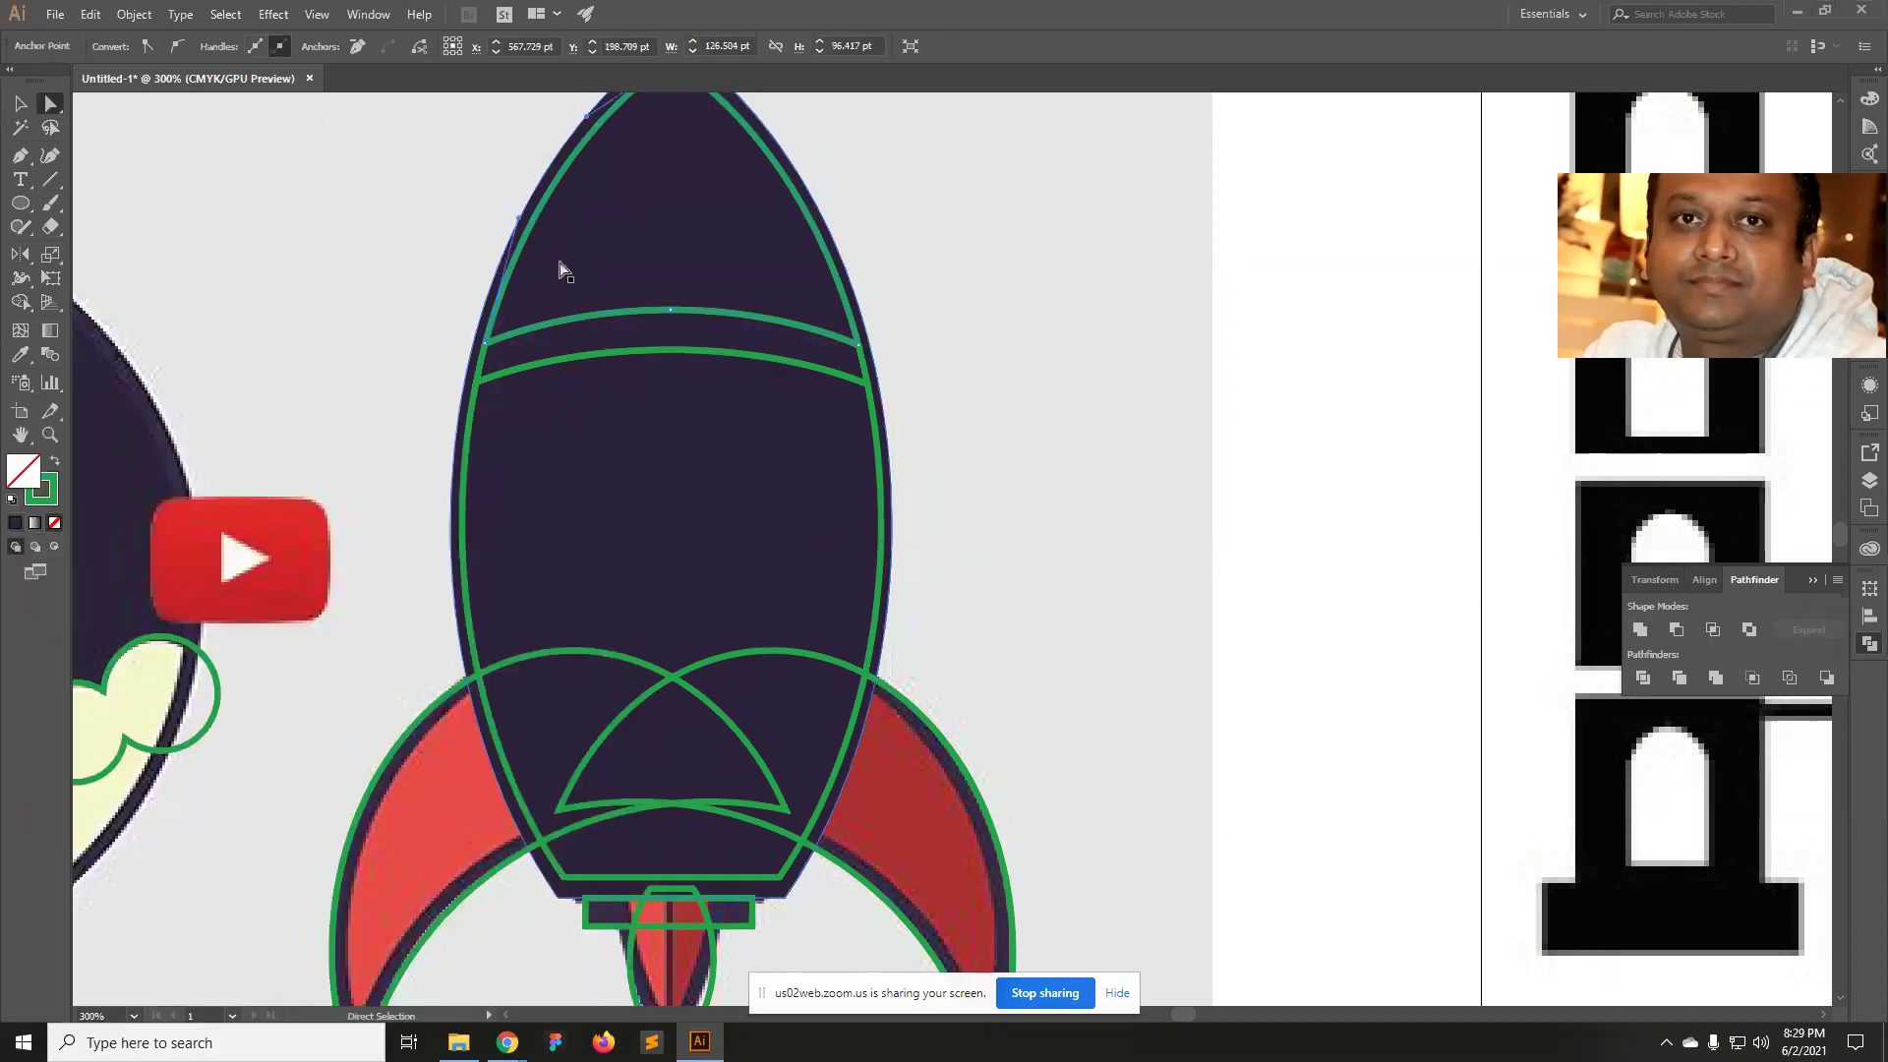
click(32, 360)
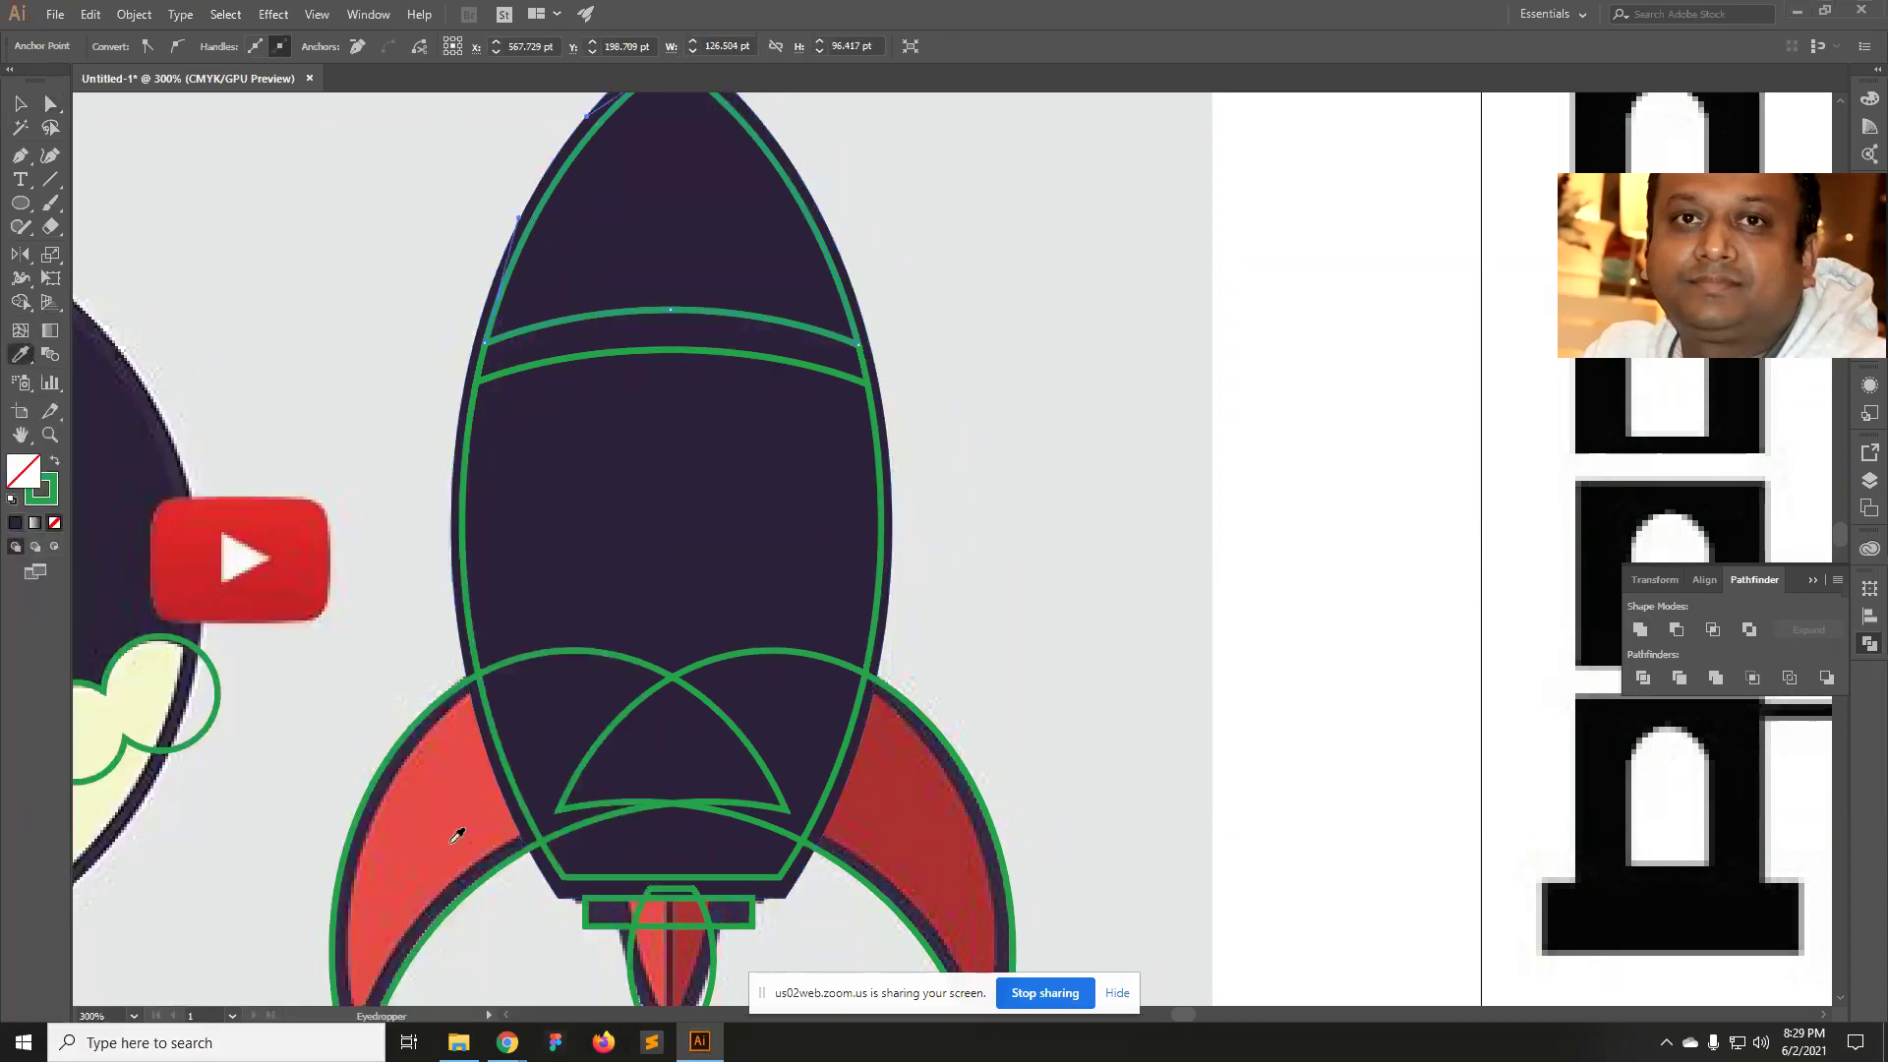
click(435, 826)
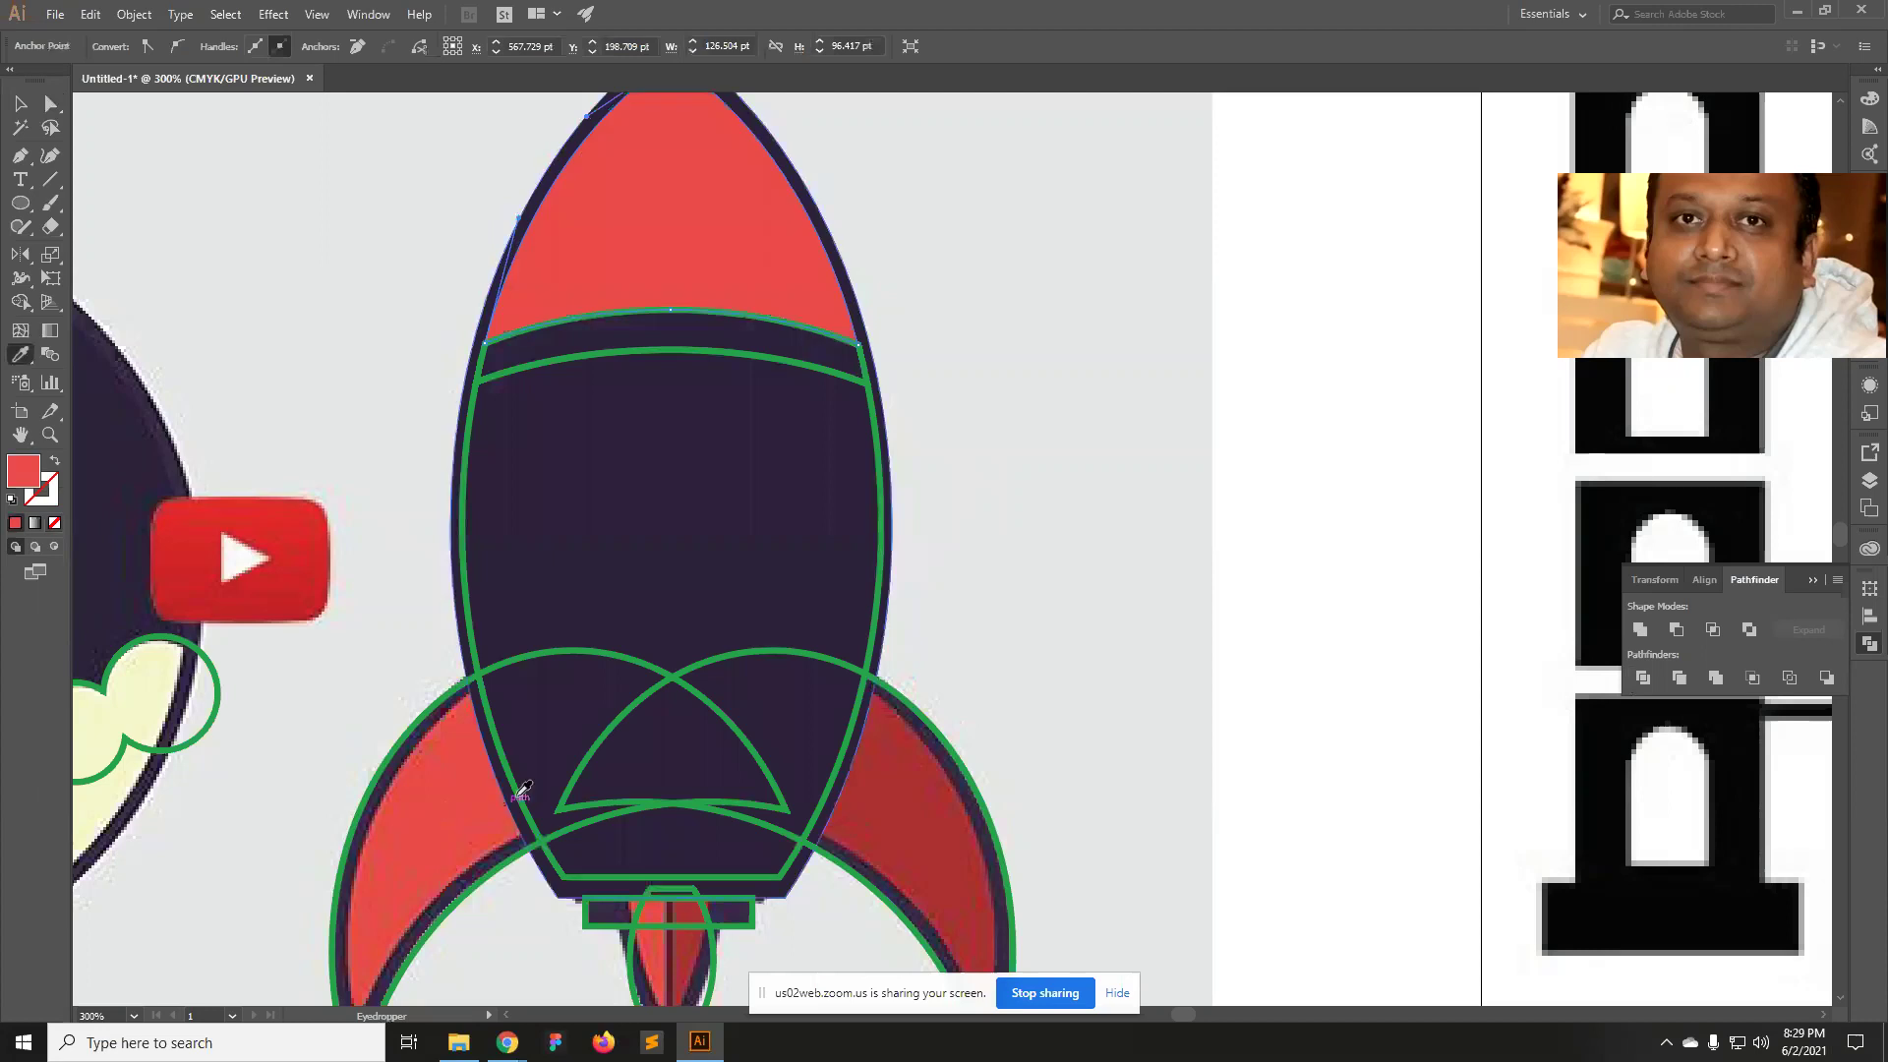
Fill the lower hull with the sampled light grey background colour and the band below the nose cone with the dark purple.
ctrl+click(473, 420)
click(1024, 316)
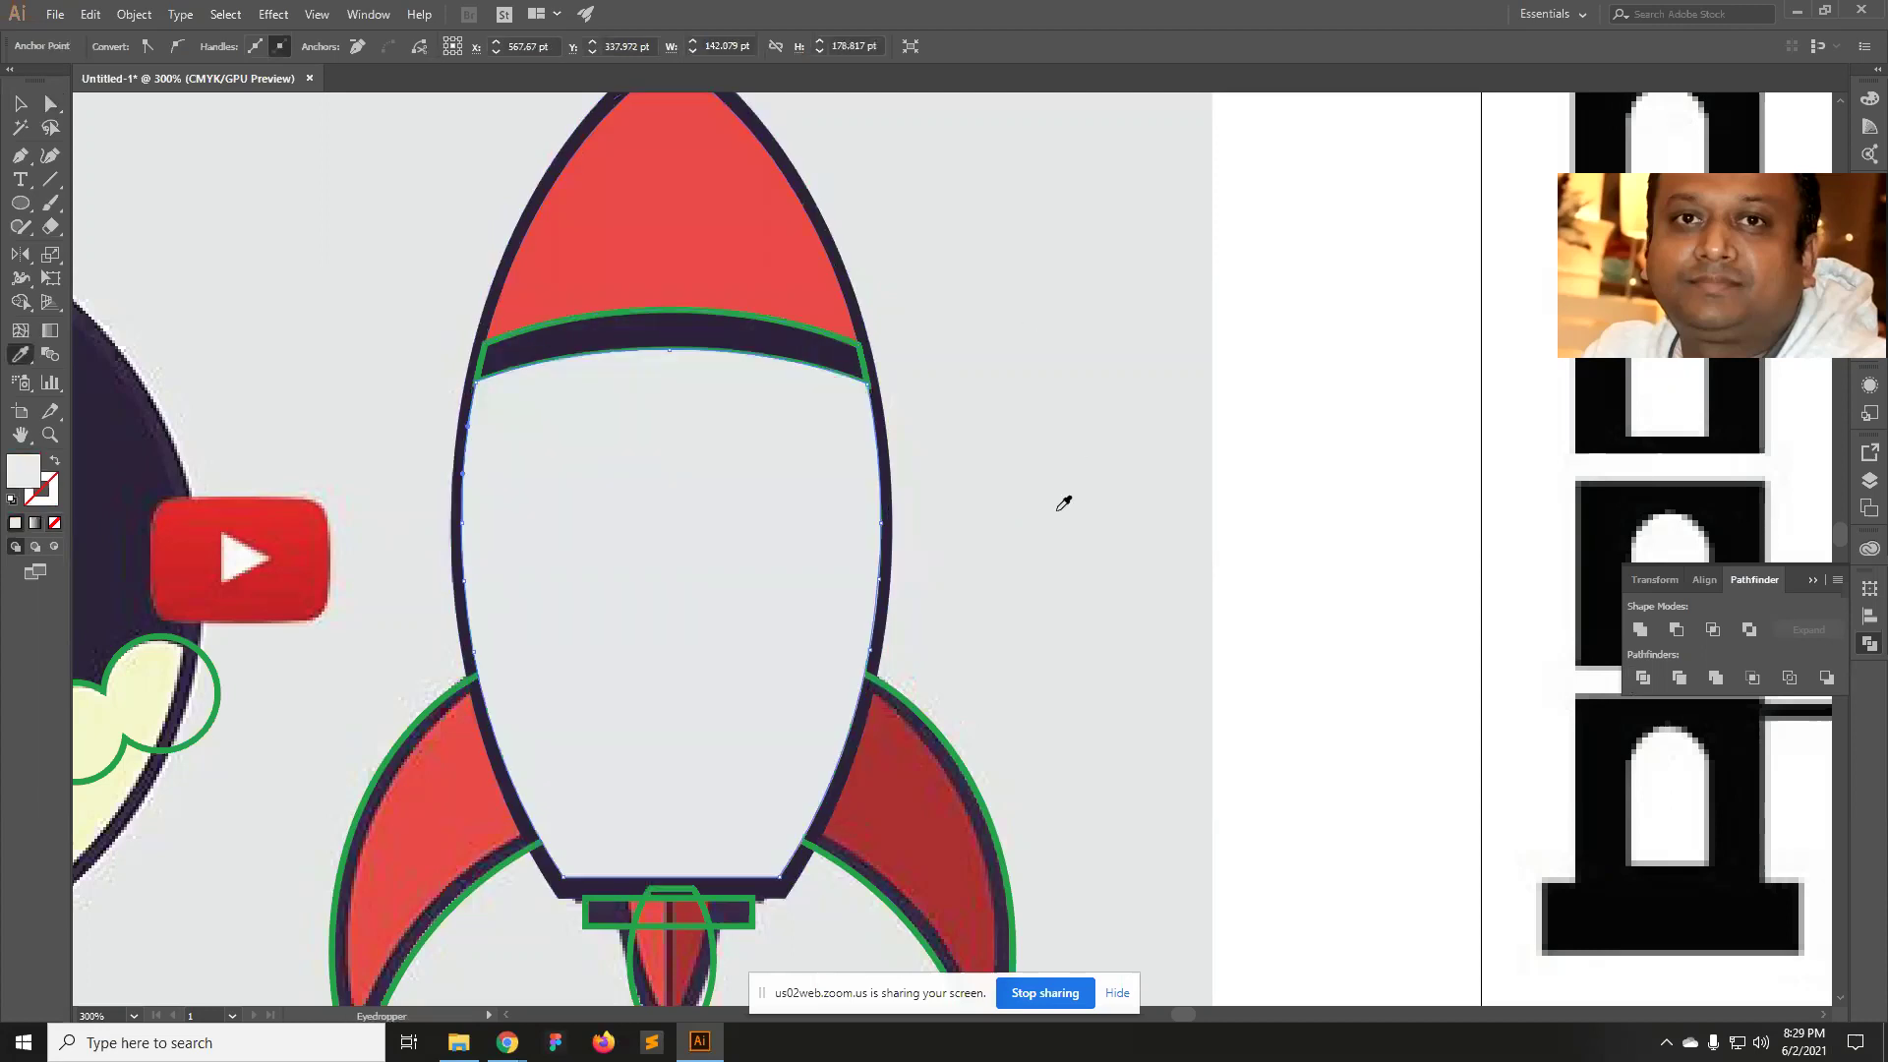
ctrl+click(866, 364)
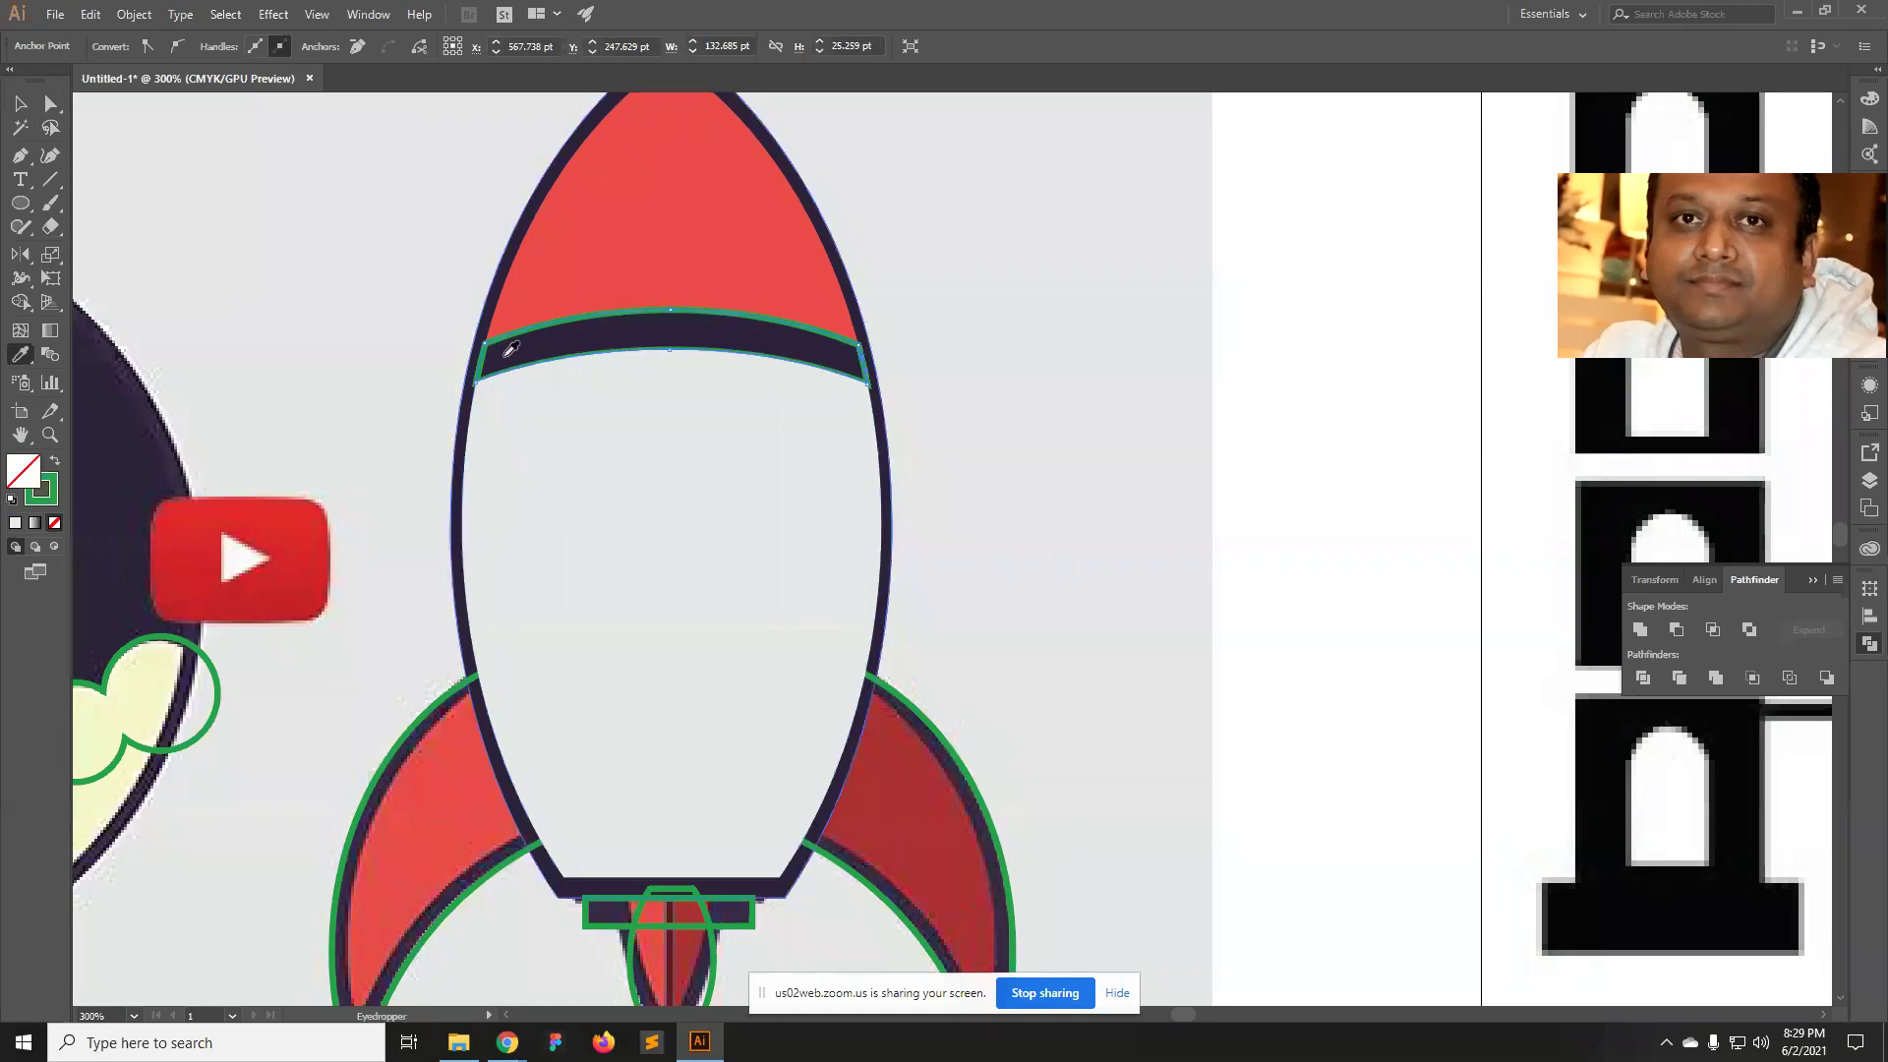
click(520, 352)
ctrl+click(1066, 392)
Draw a thin vertical rectangle about 1.2 × 120 pt down the nose cone's centre, from above its tip into the dark band.
key(z)
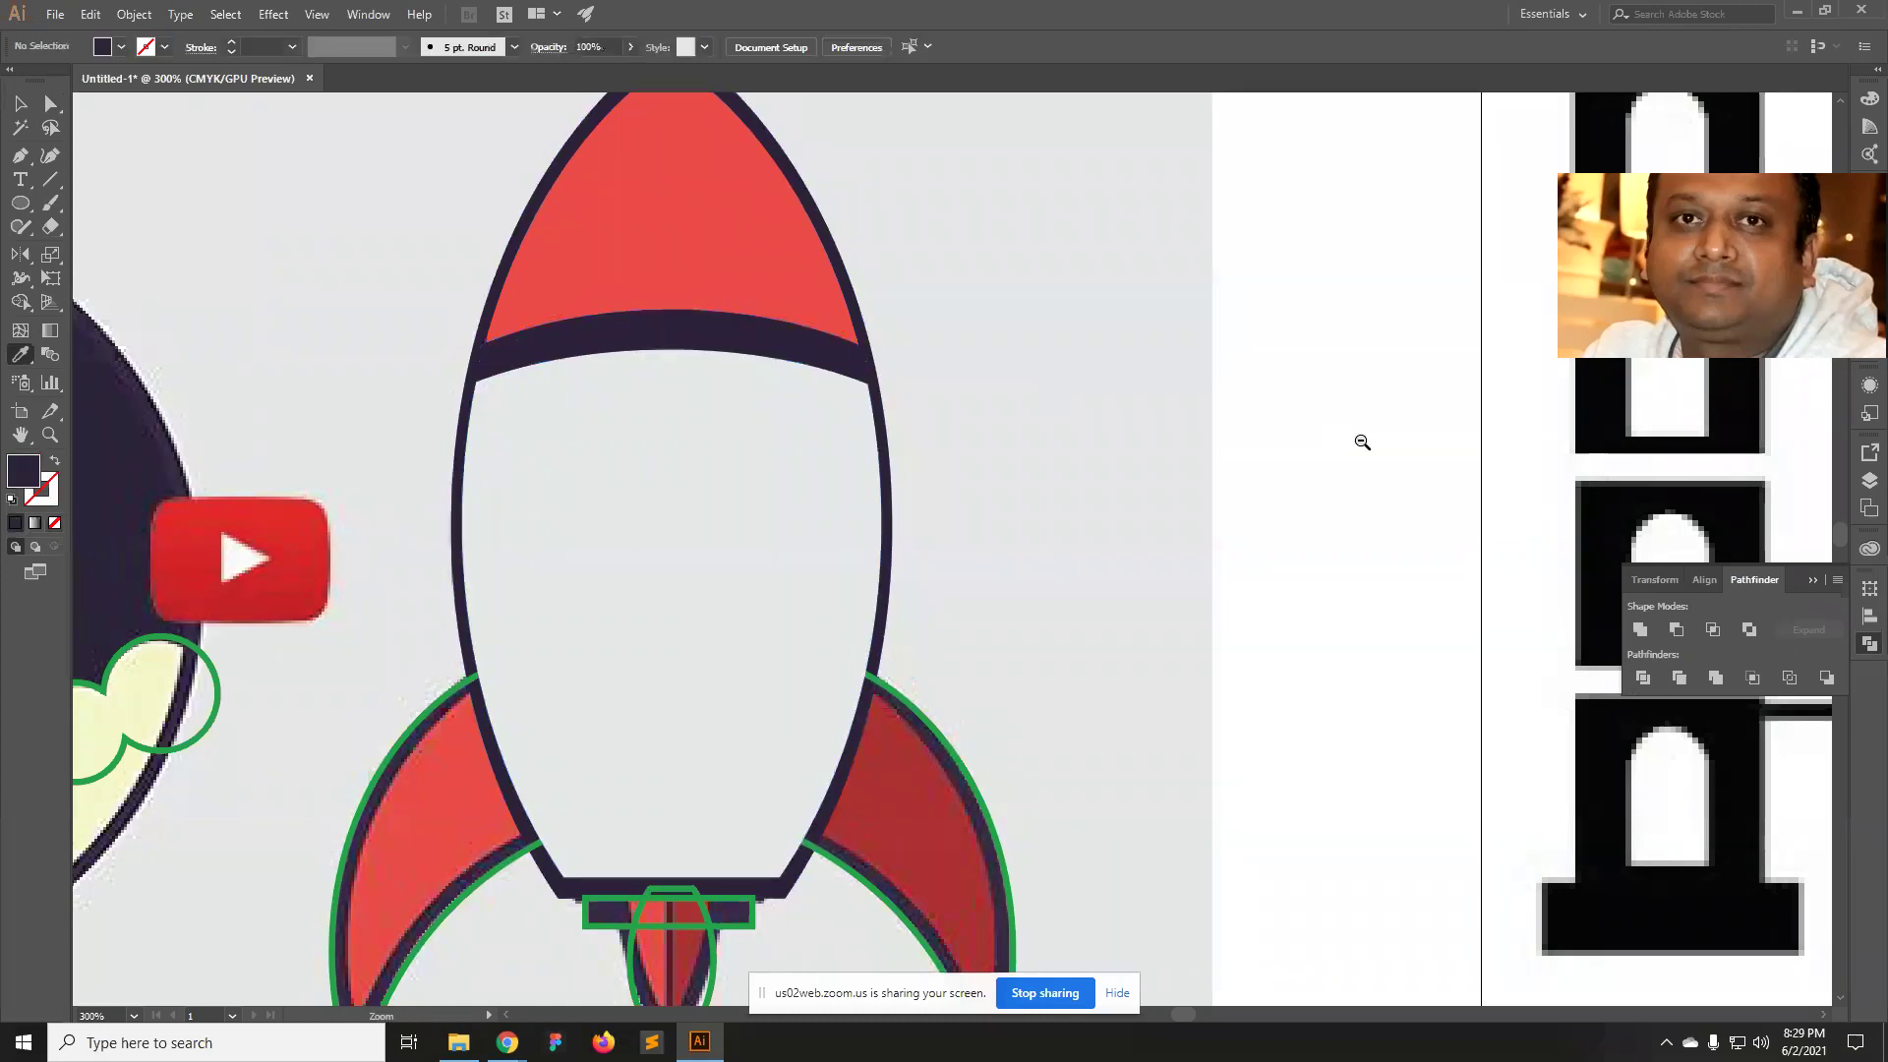
alt+click(745, 462)
scroll(962, 649, right, 2)
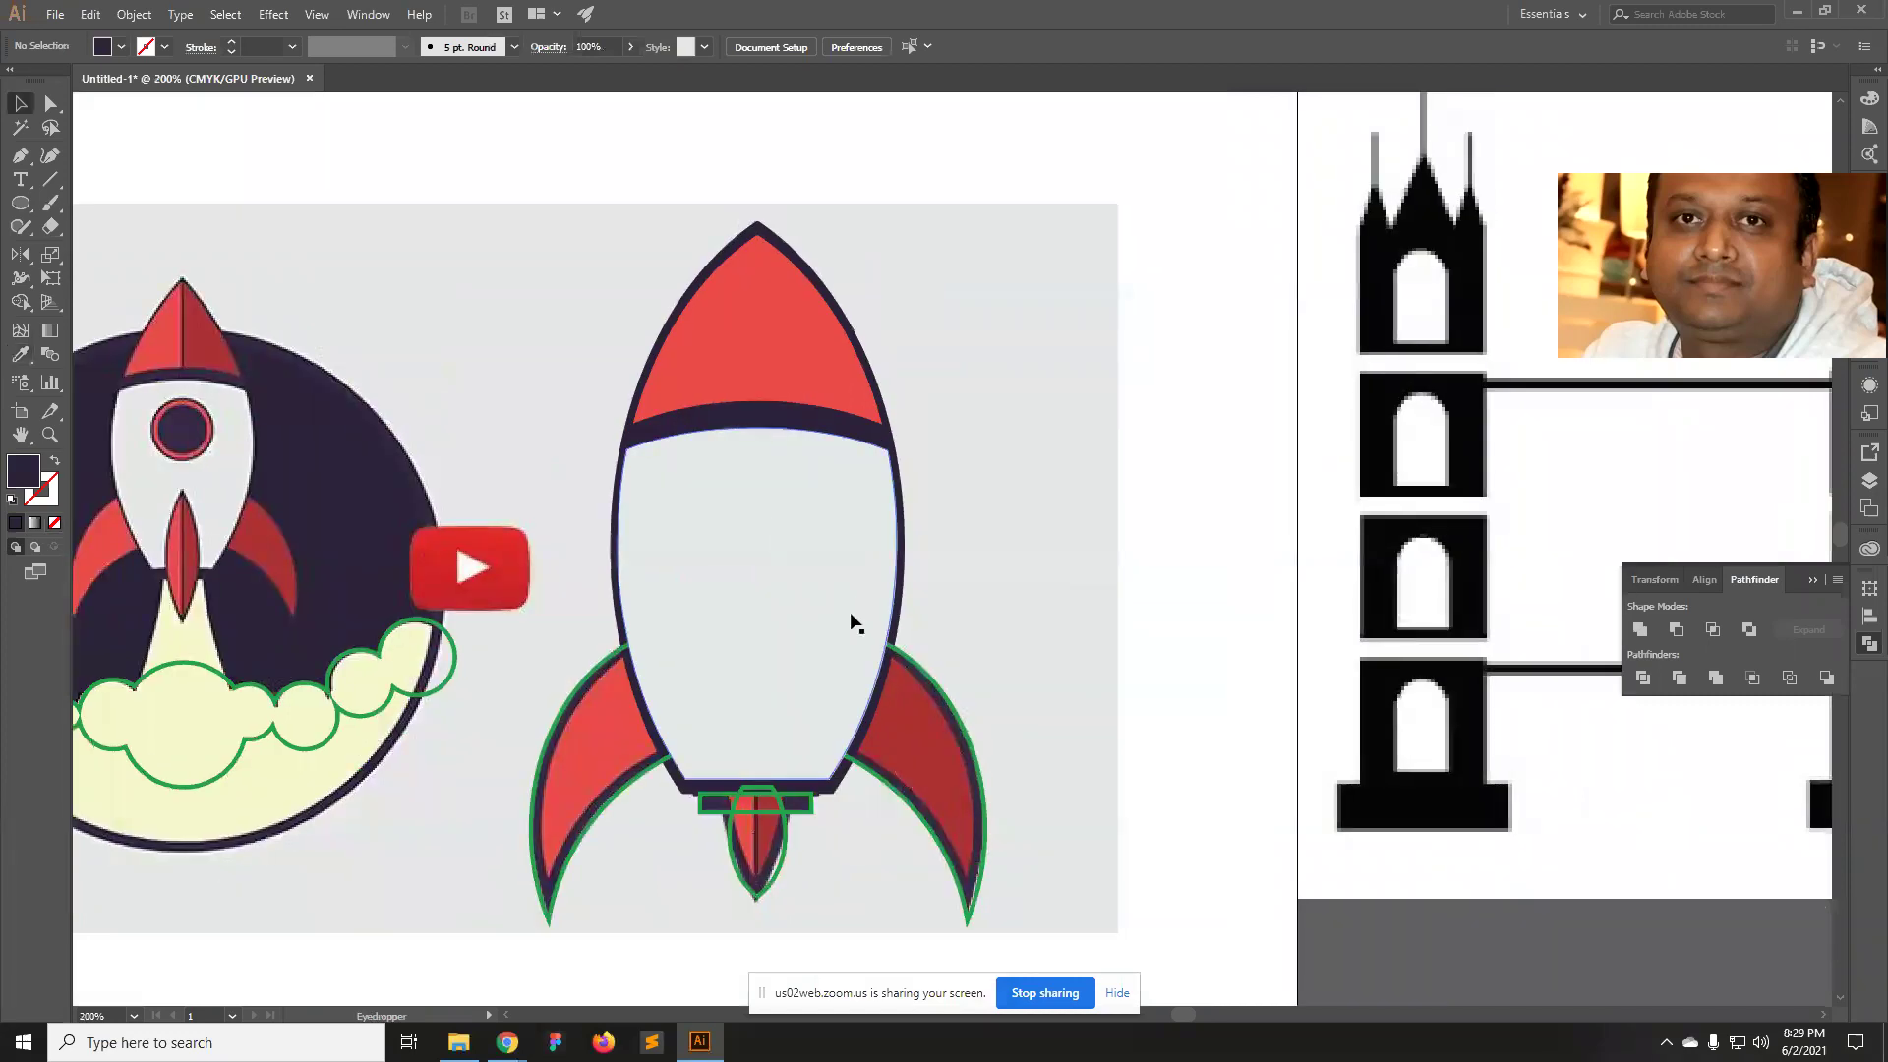
alt+click(763, 626)
key(v)
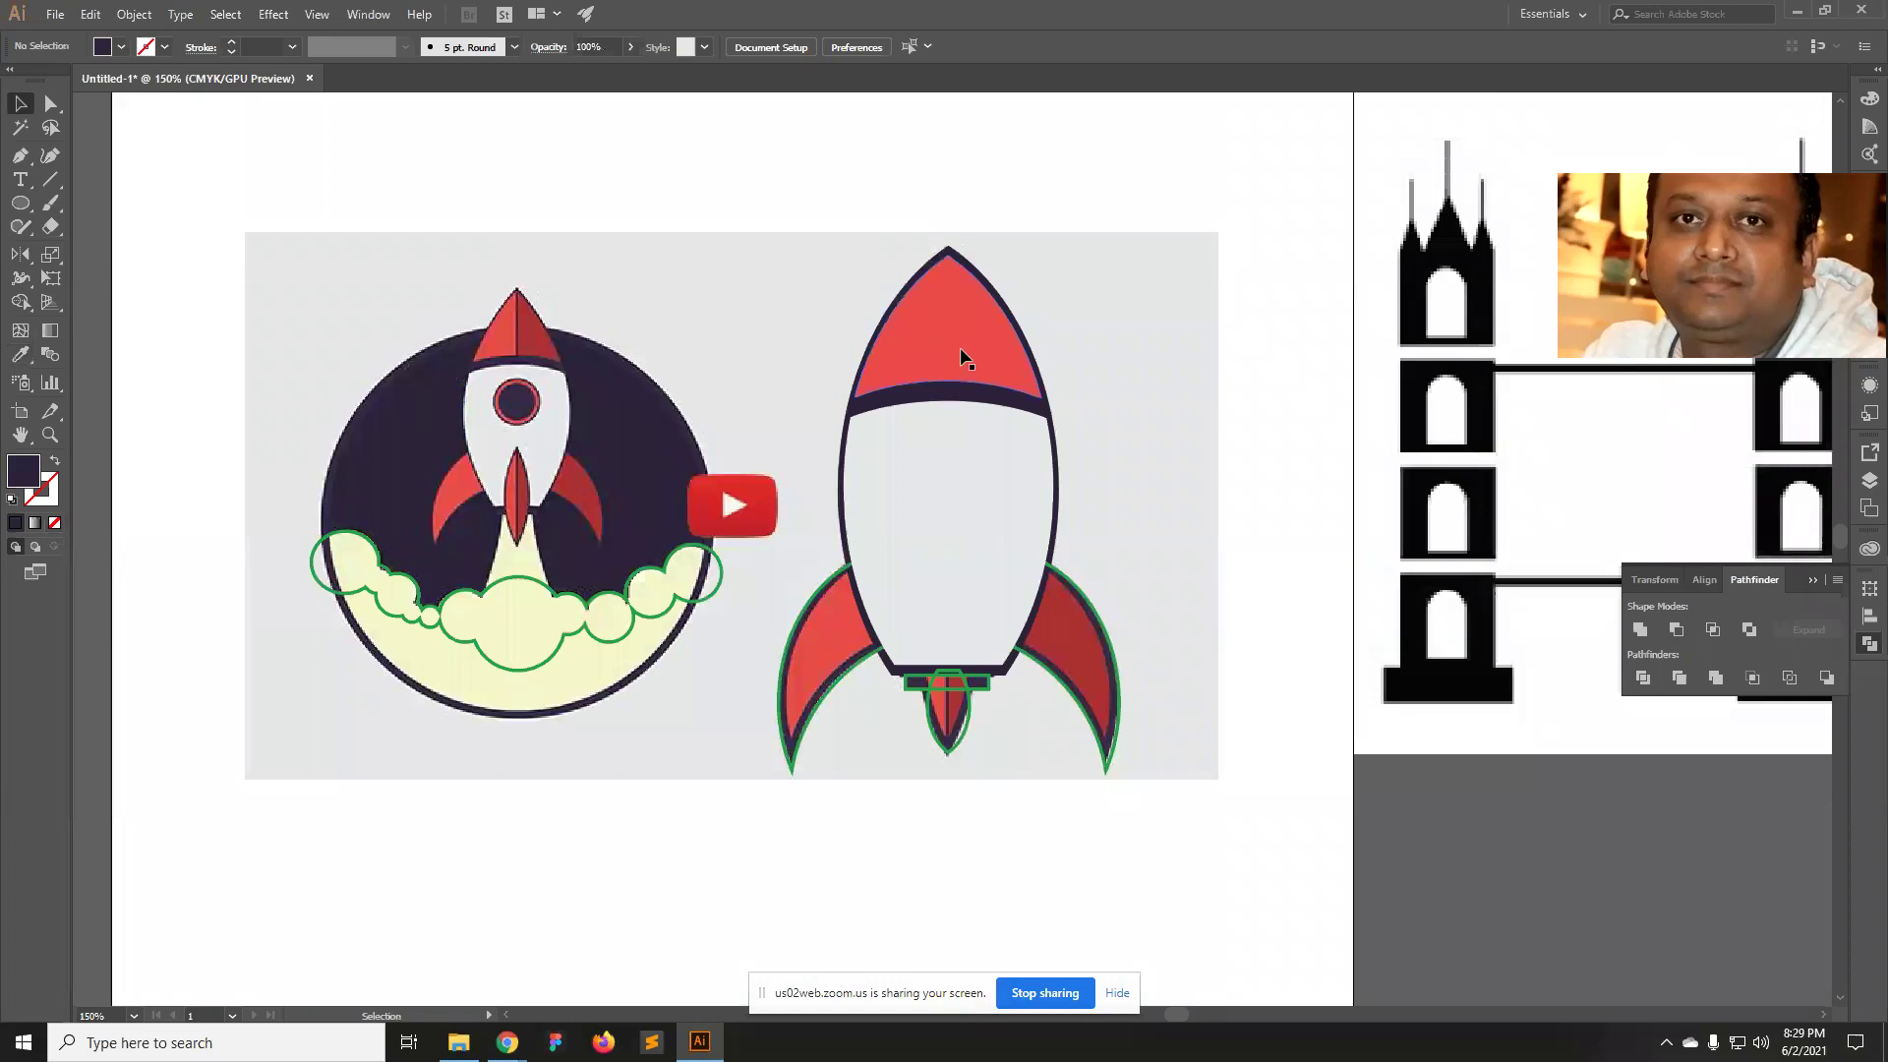
key(ctrl+space)
click(967, 328)
click(1010, 505)
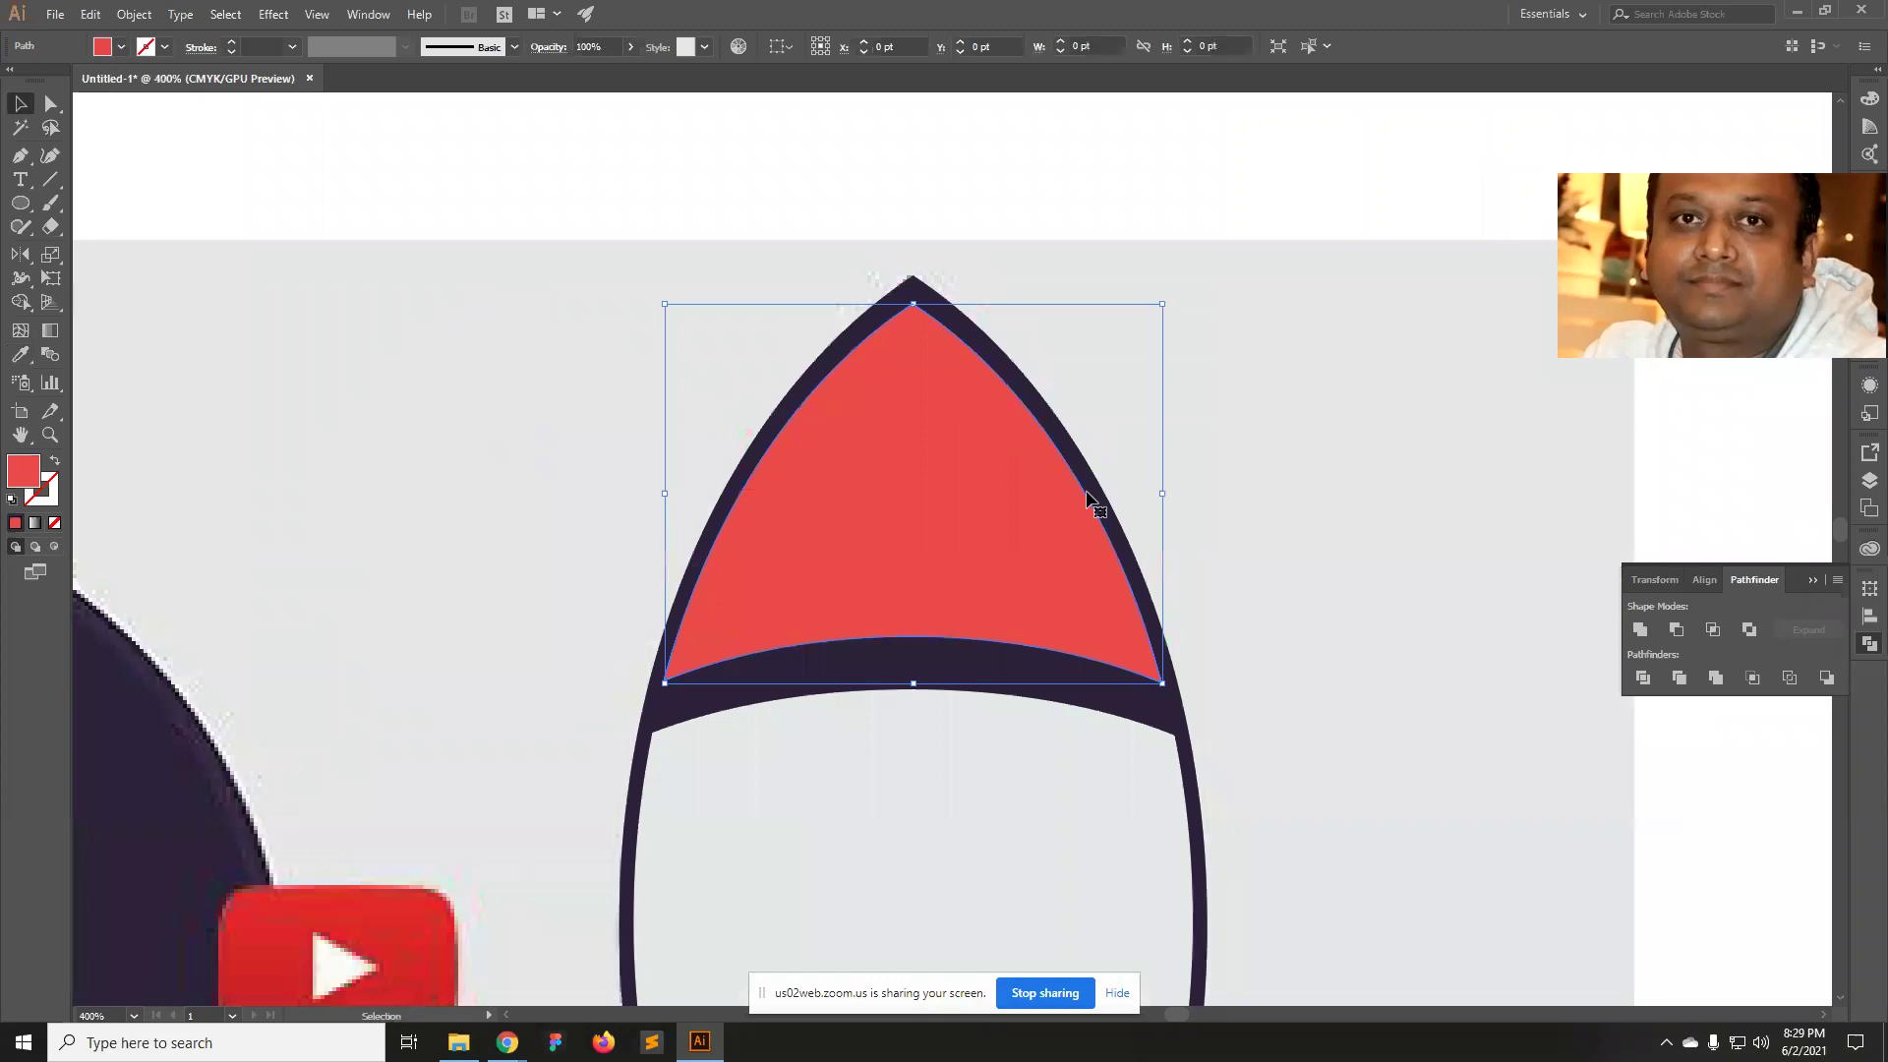
click(21, 202)
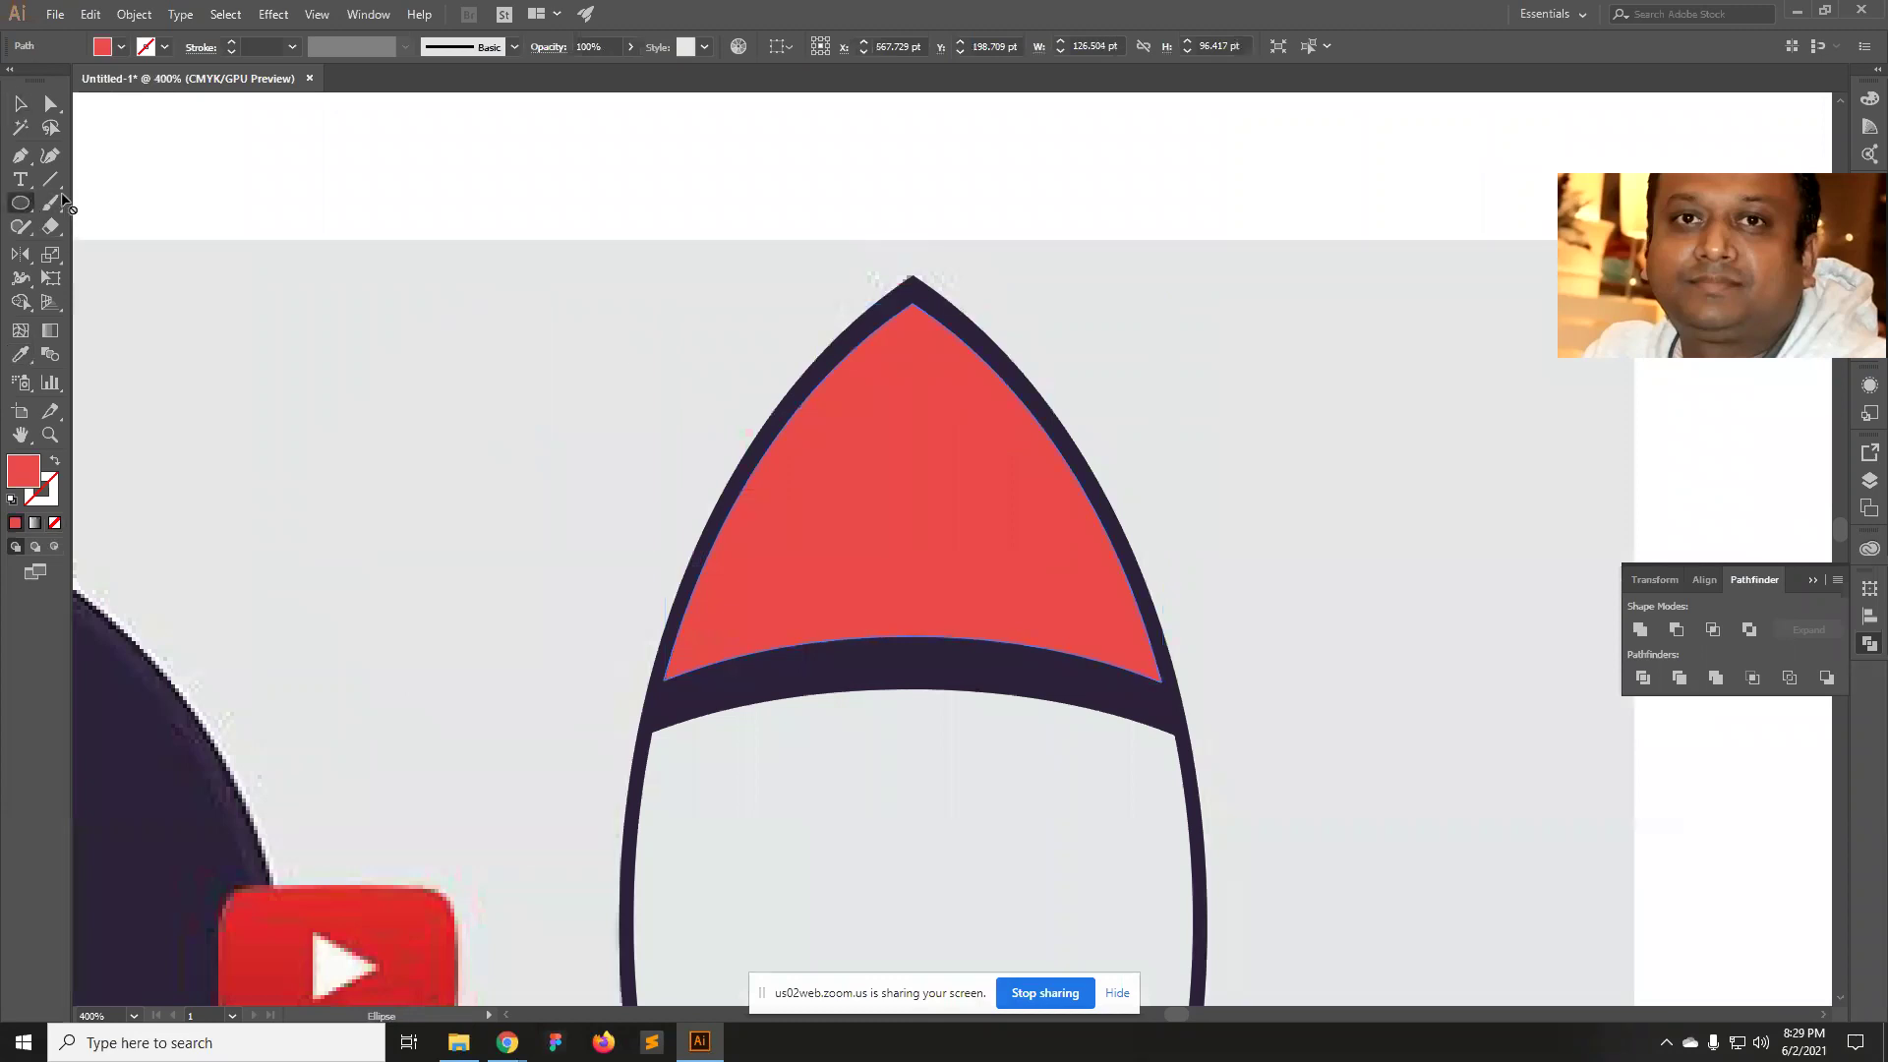
click(23, 205)
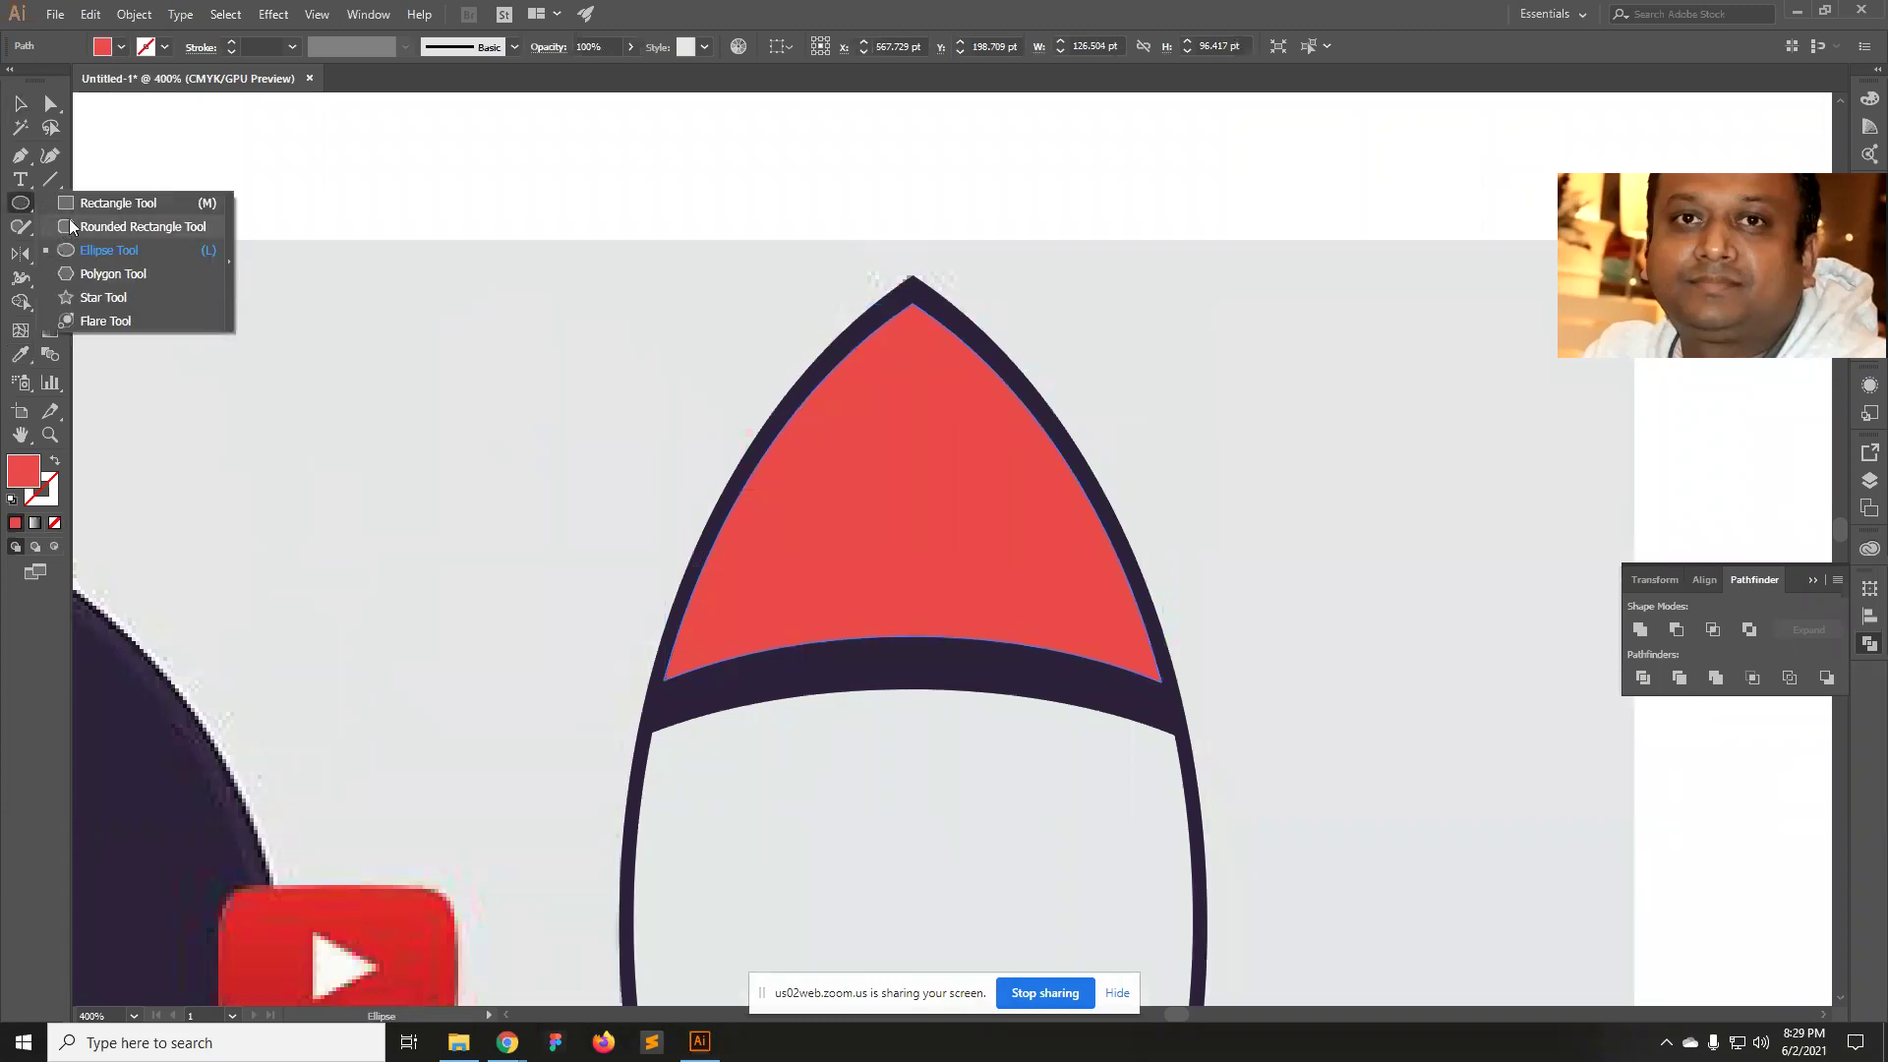
click(118, 203)
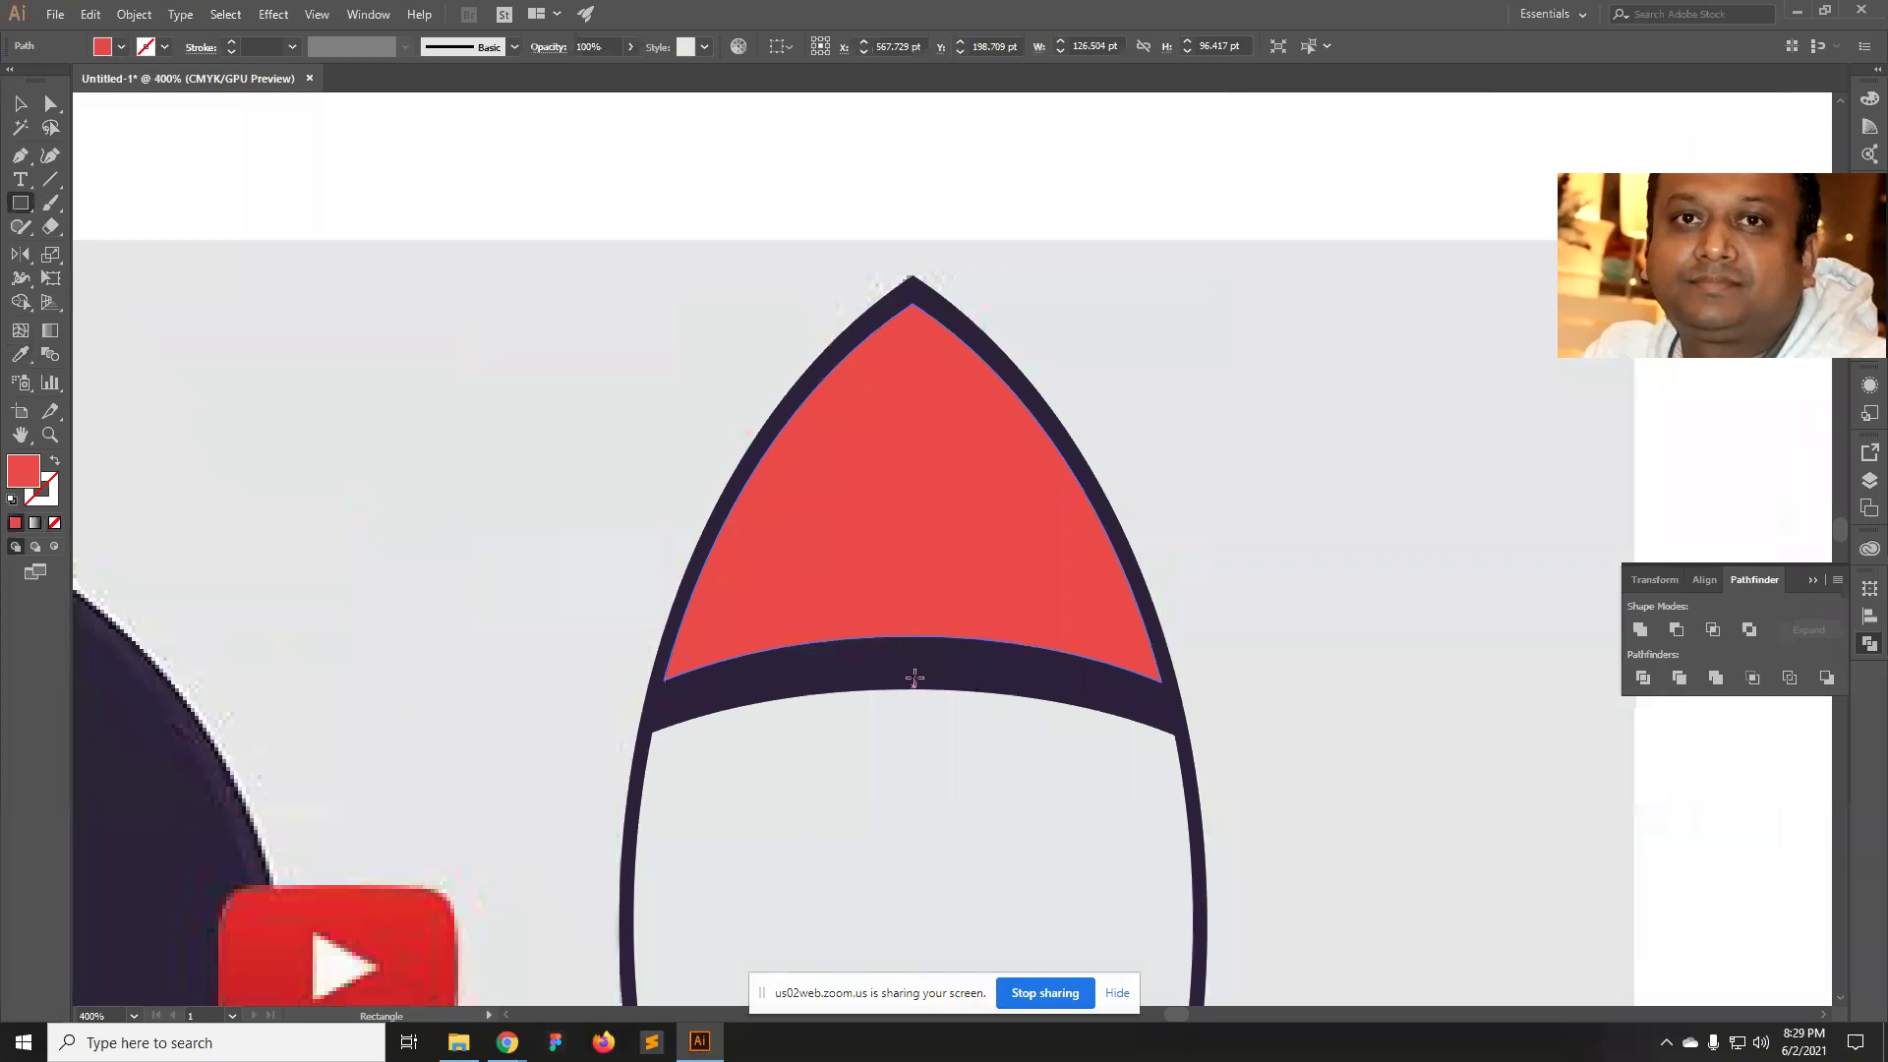
drag(915, 678, 911, 206)
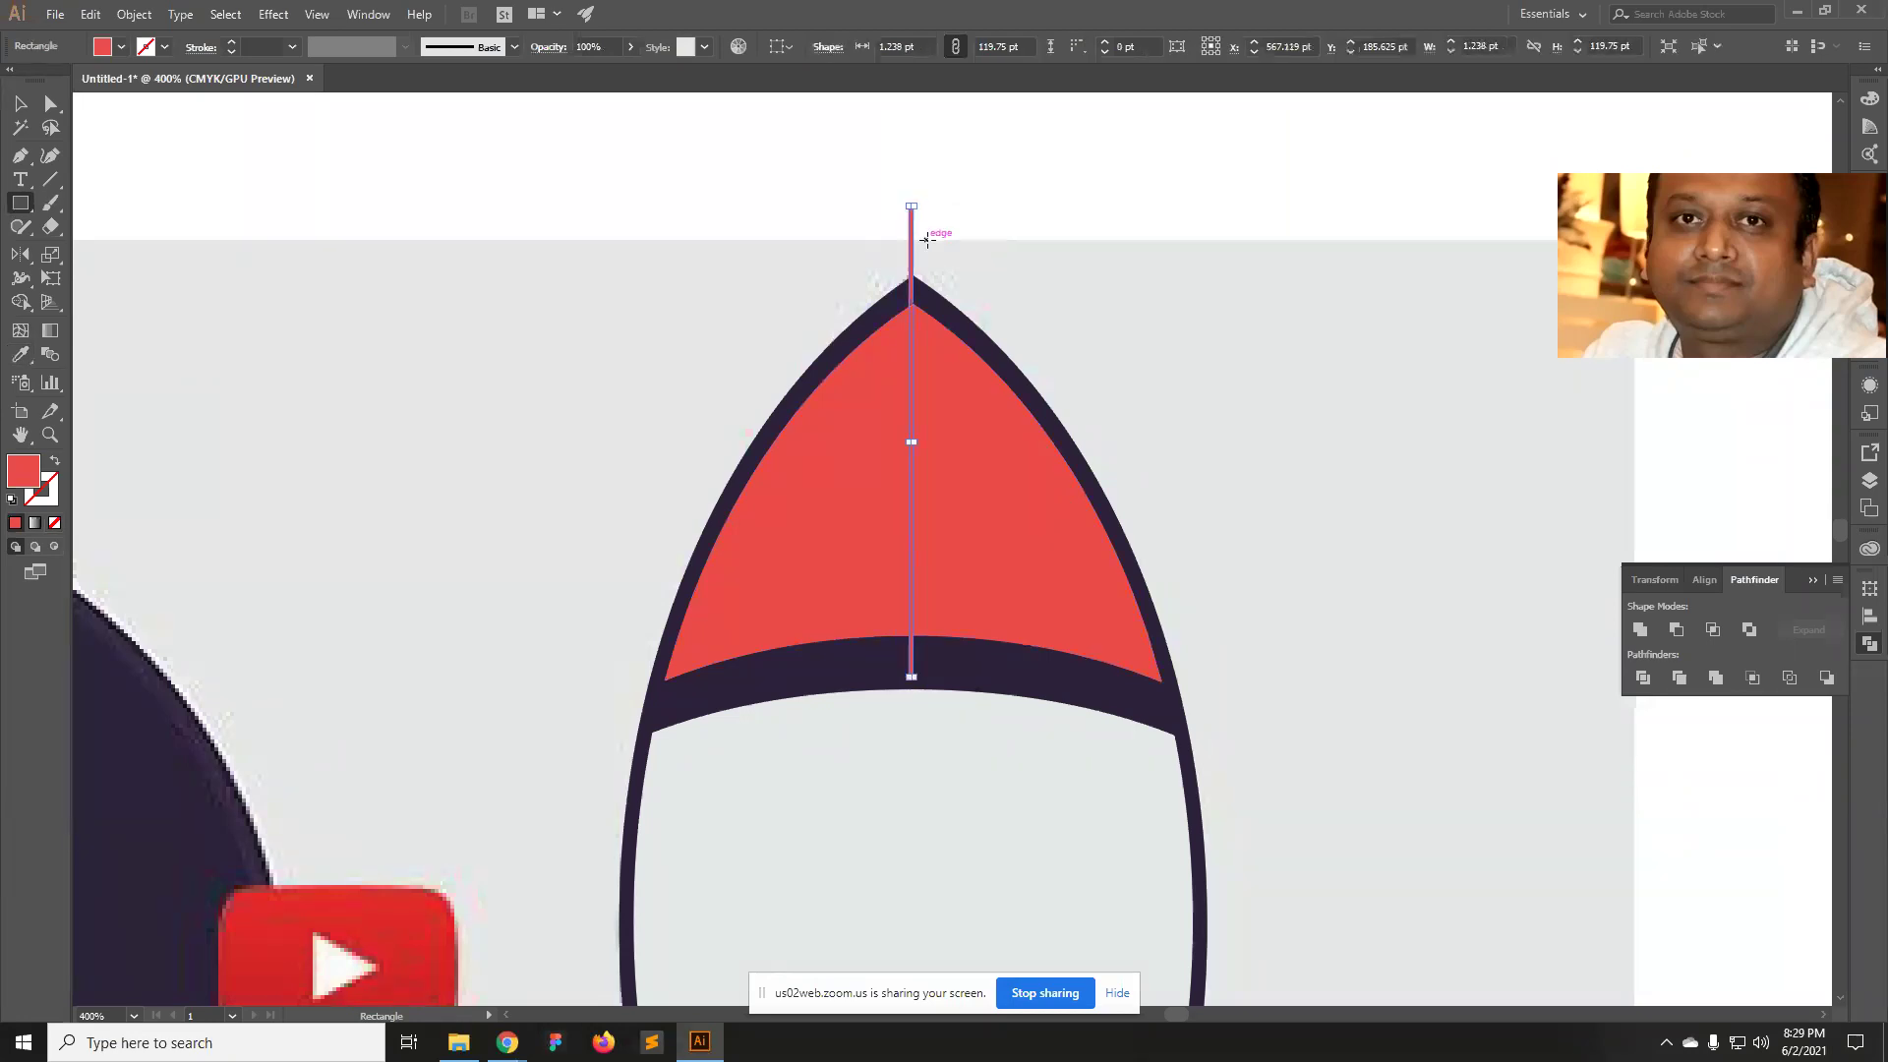
Centre the thin rectangle on the nose cone's tip and divide the nose cone with it using Pathfinder Divide.
key(v)
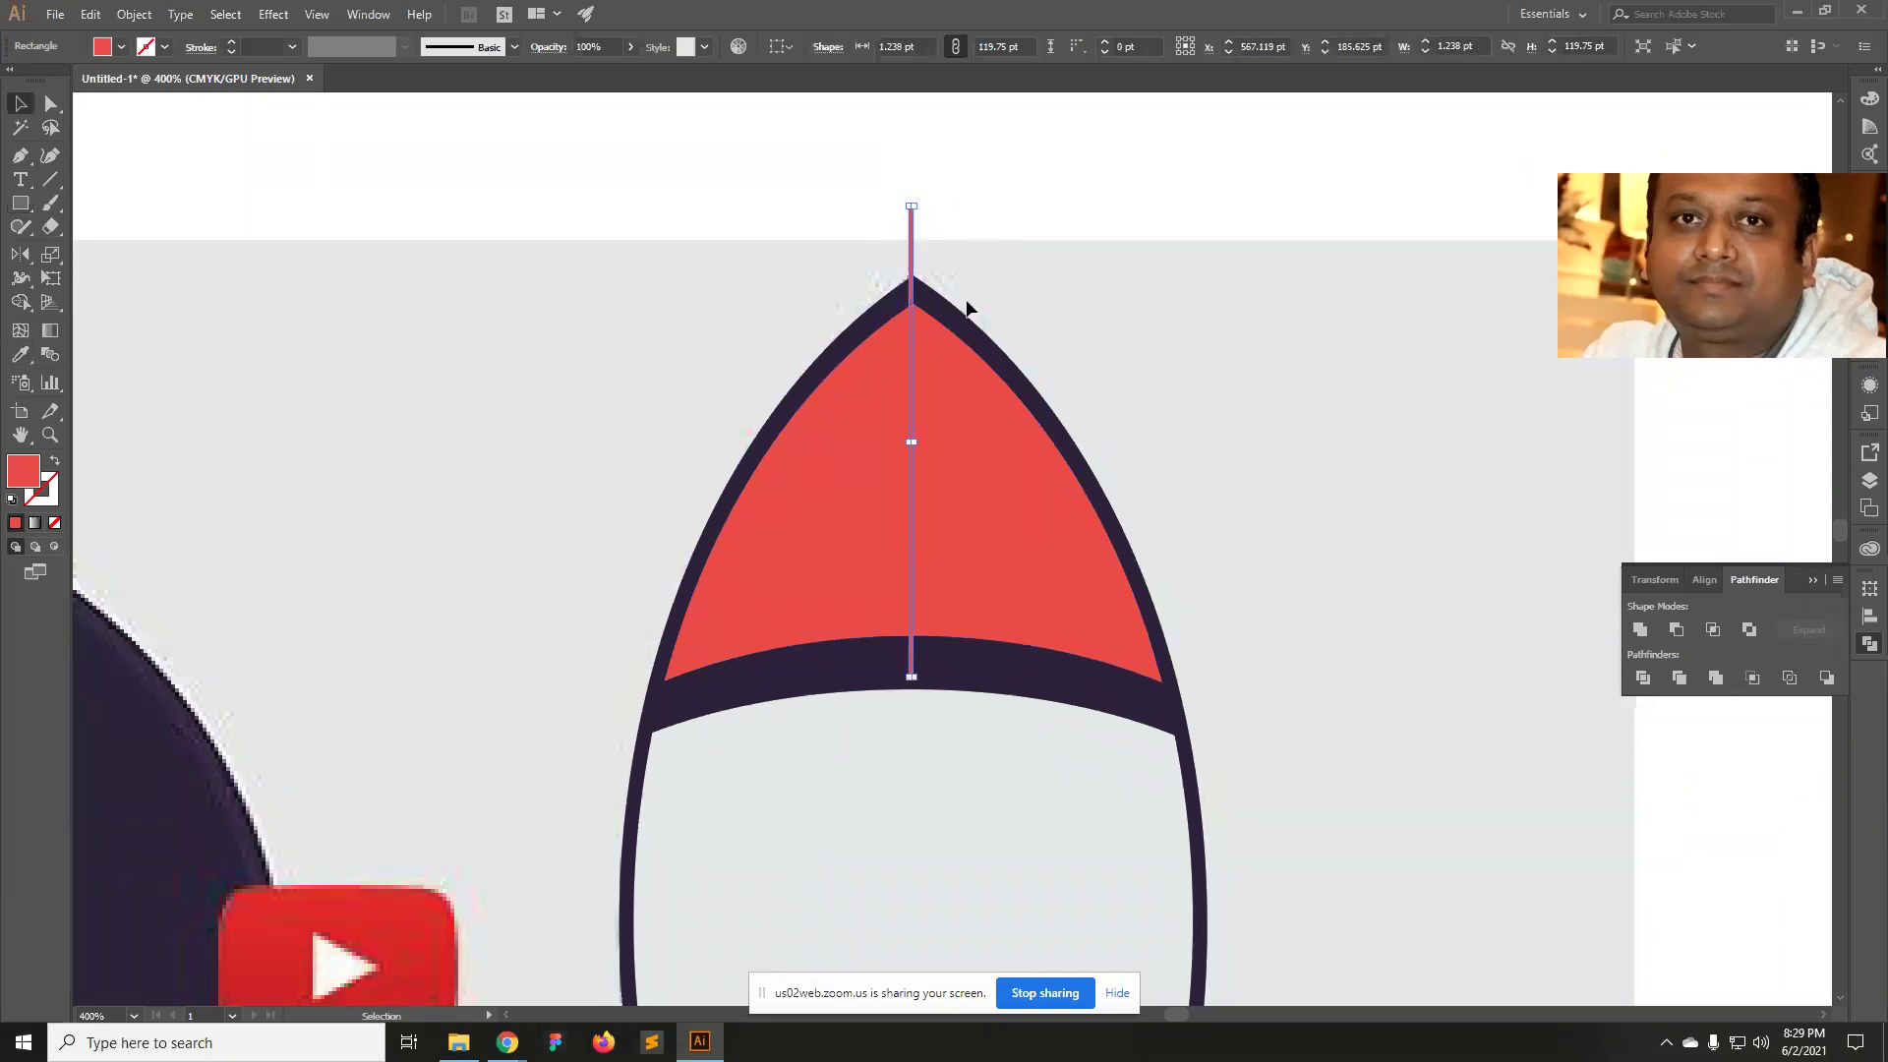
drag(915, 253, 919, 258)
shift+click(931, 459)
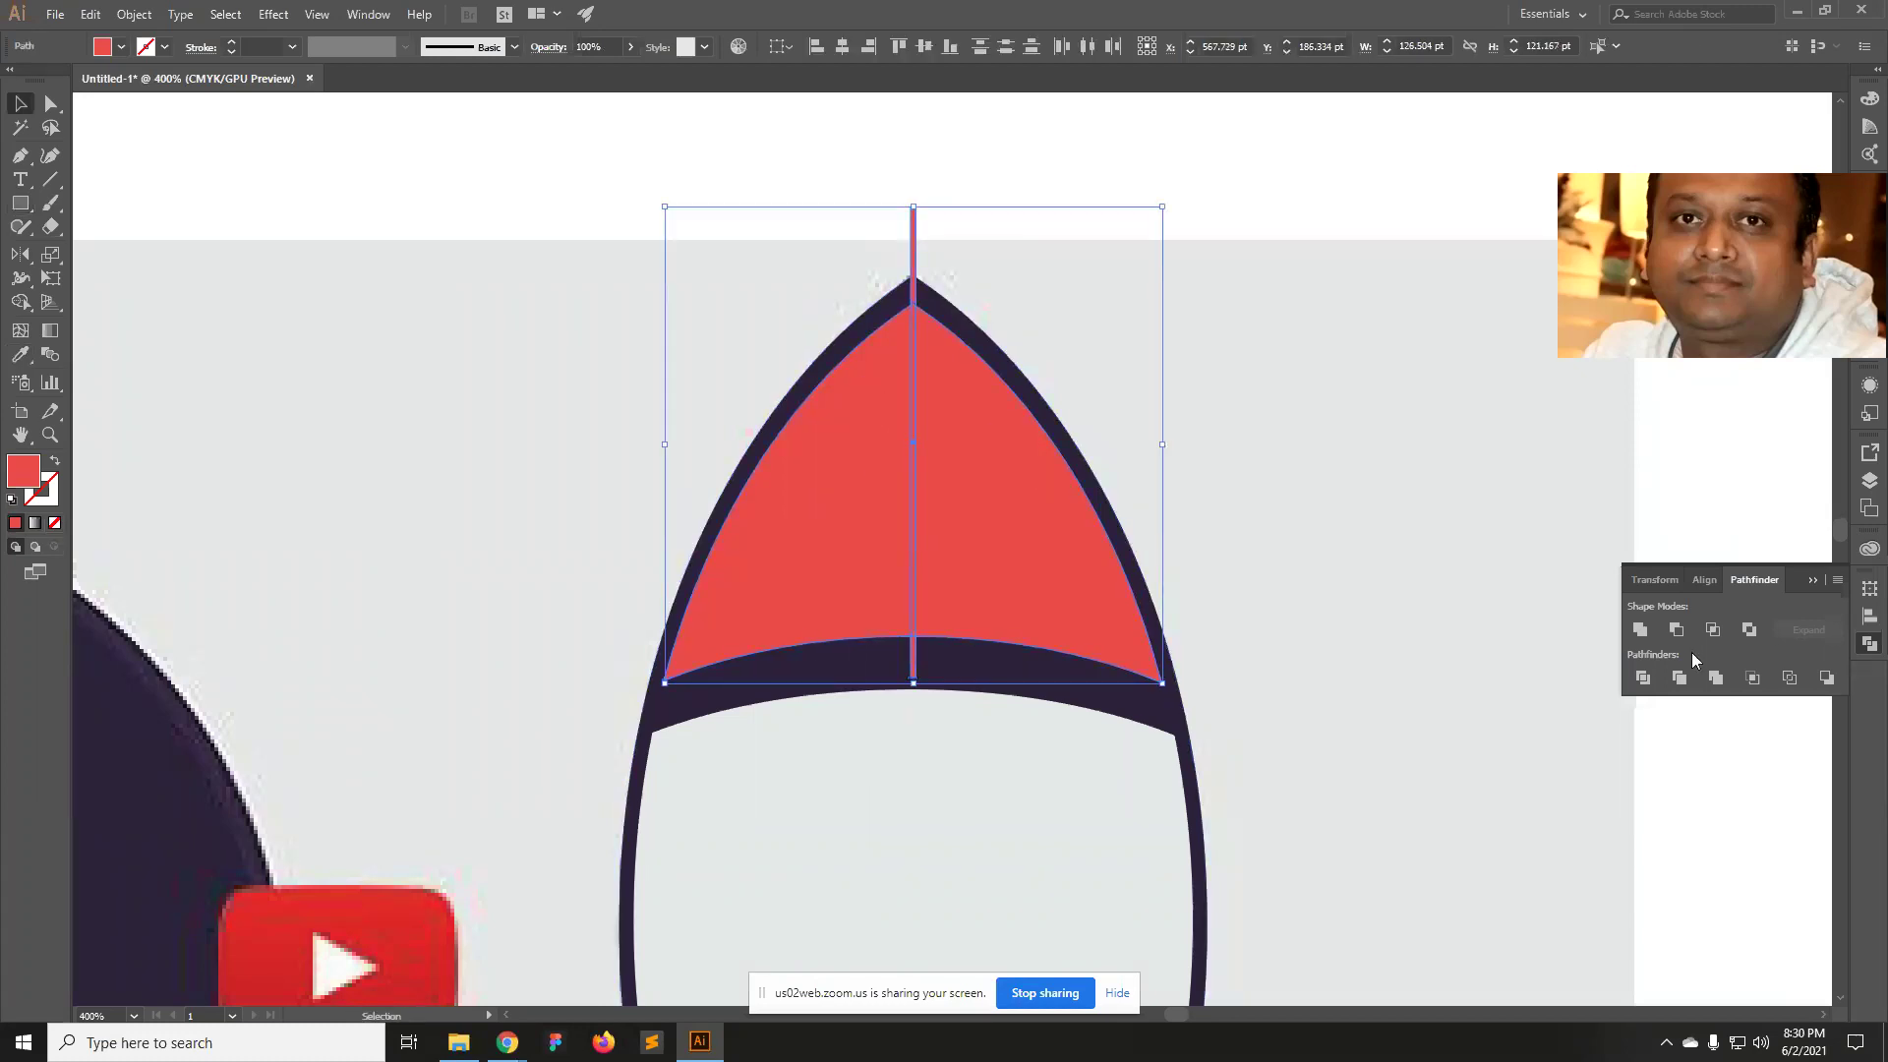
click(1641, 678)
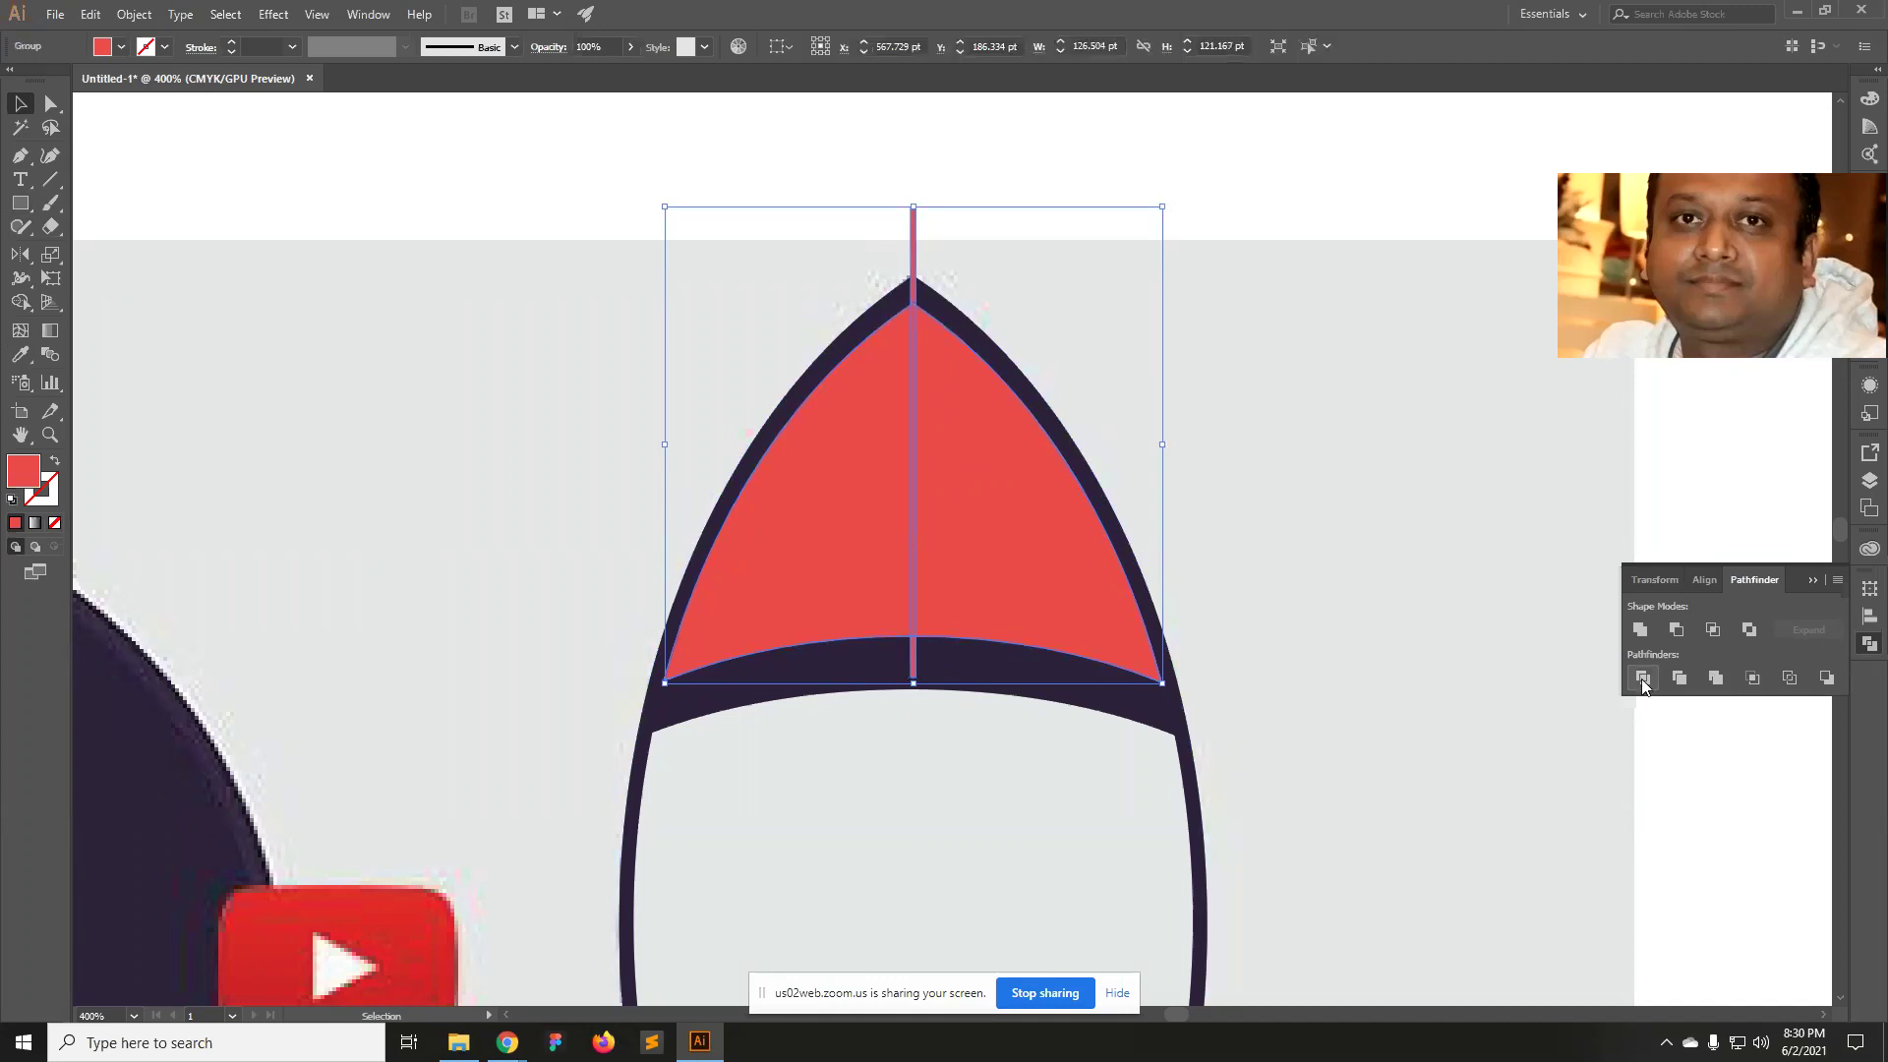
Delete the thin strip pieces above the tip, inside the nose cone and over the band, leaving a centre gap.
key(a)
click(1312, 173)
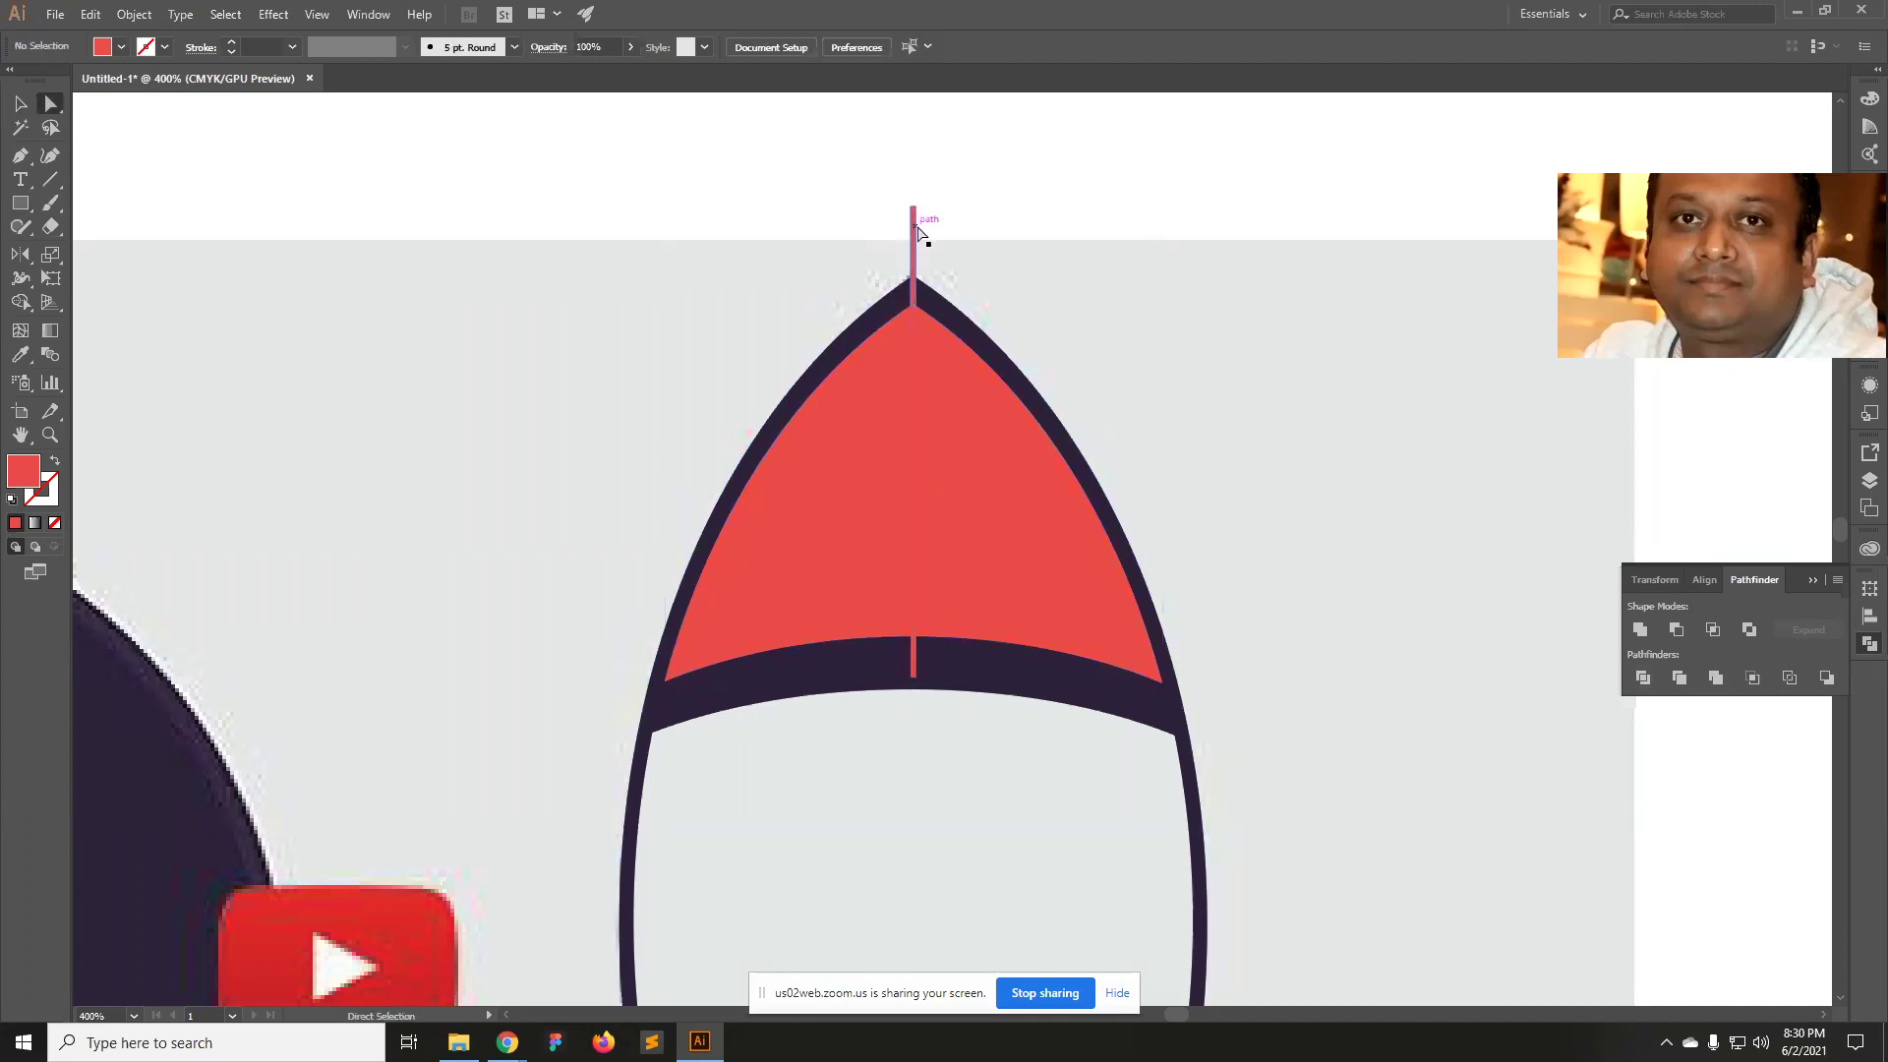
drag(918, 232, 918, 316)
click(917, 313)
key(Delete)
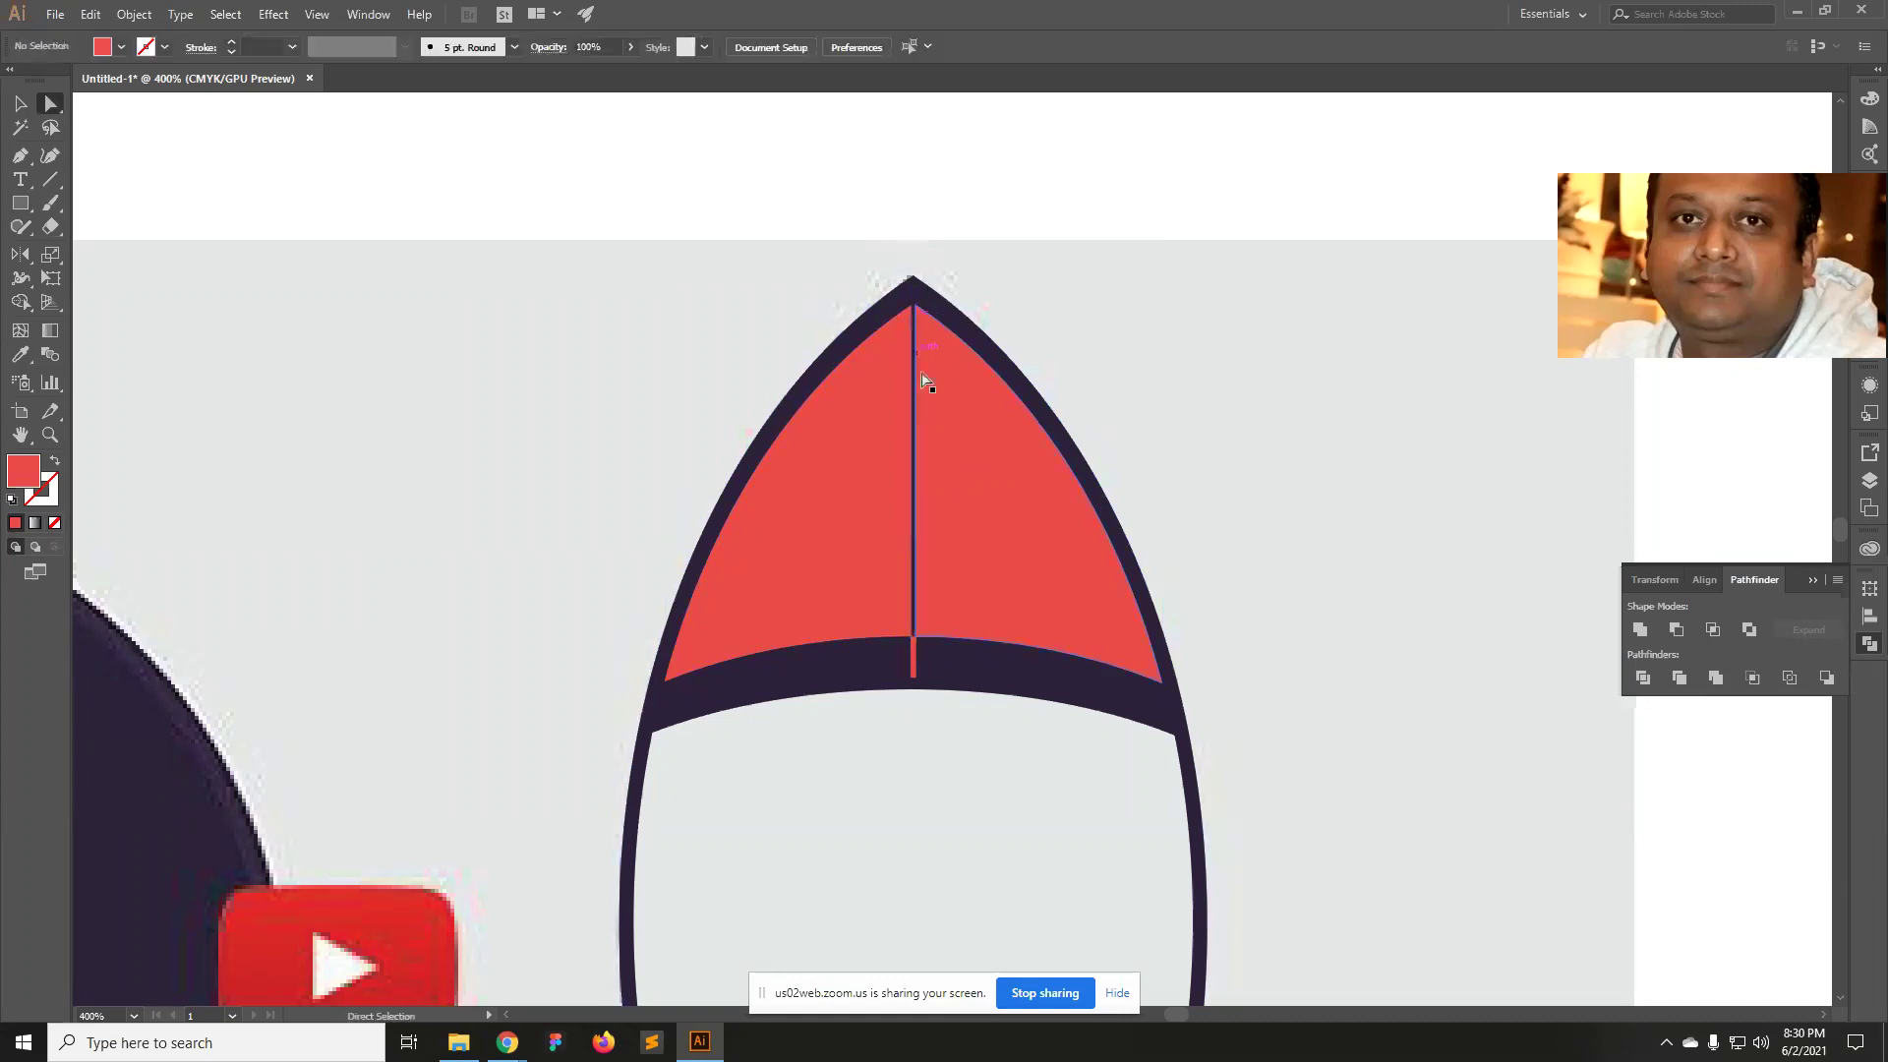
click(914, 666)
key(ctrl+shift+a)
Examine the centre gap at the nose cone's tip up close and compare the whole rocket with the reference.
ctrl+alt+click(934, 547)
ctrl+alt+click(1087, 649)
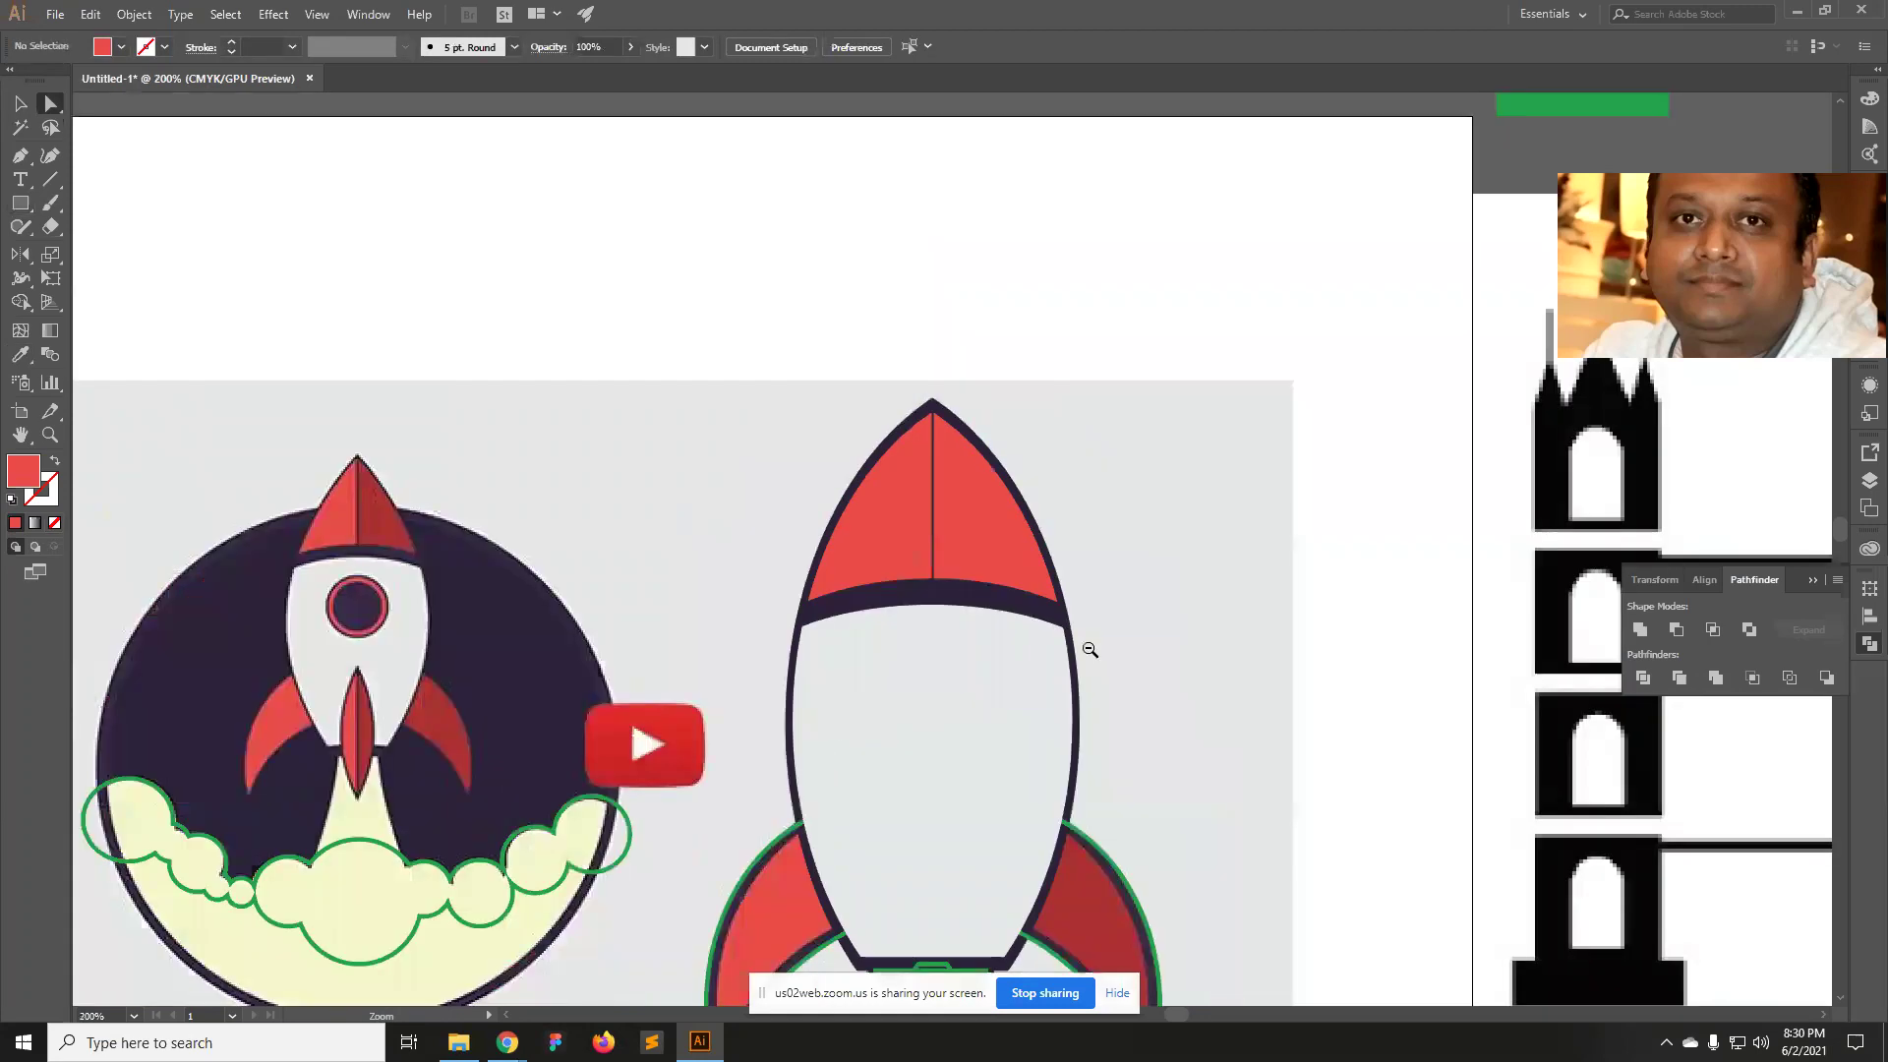
ctrl+click(881, 354)
ctrl+click(927, 410)
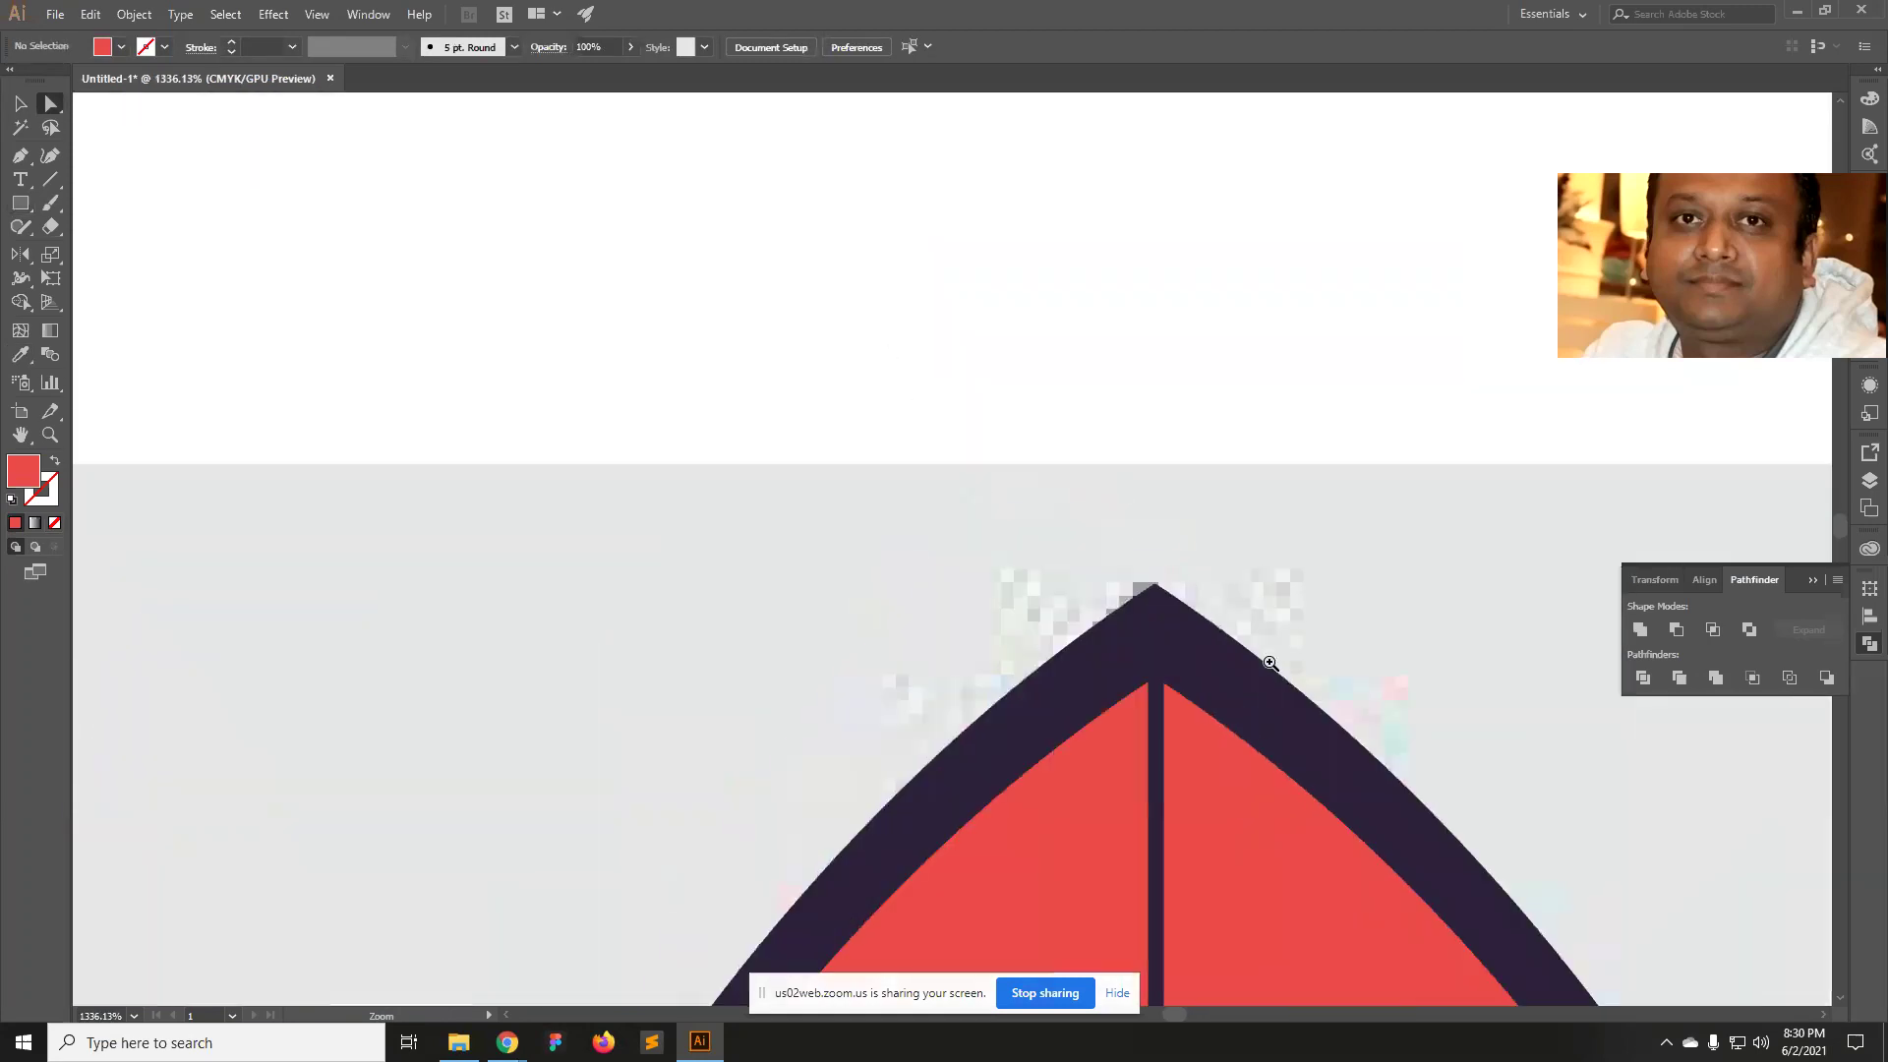
ctrl+click(1193, 719)
ctrl+alt+click(1192, 719)
ctrl+alt+click(1127, 718)
ctrl+alt+click(864, 753)
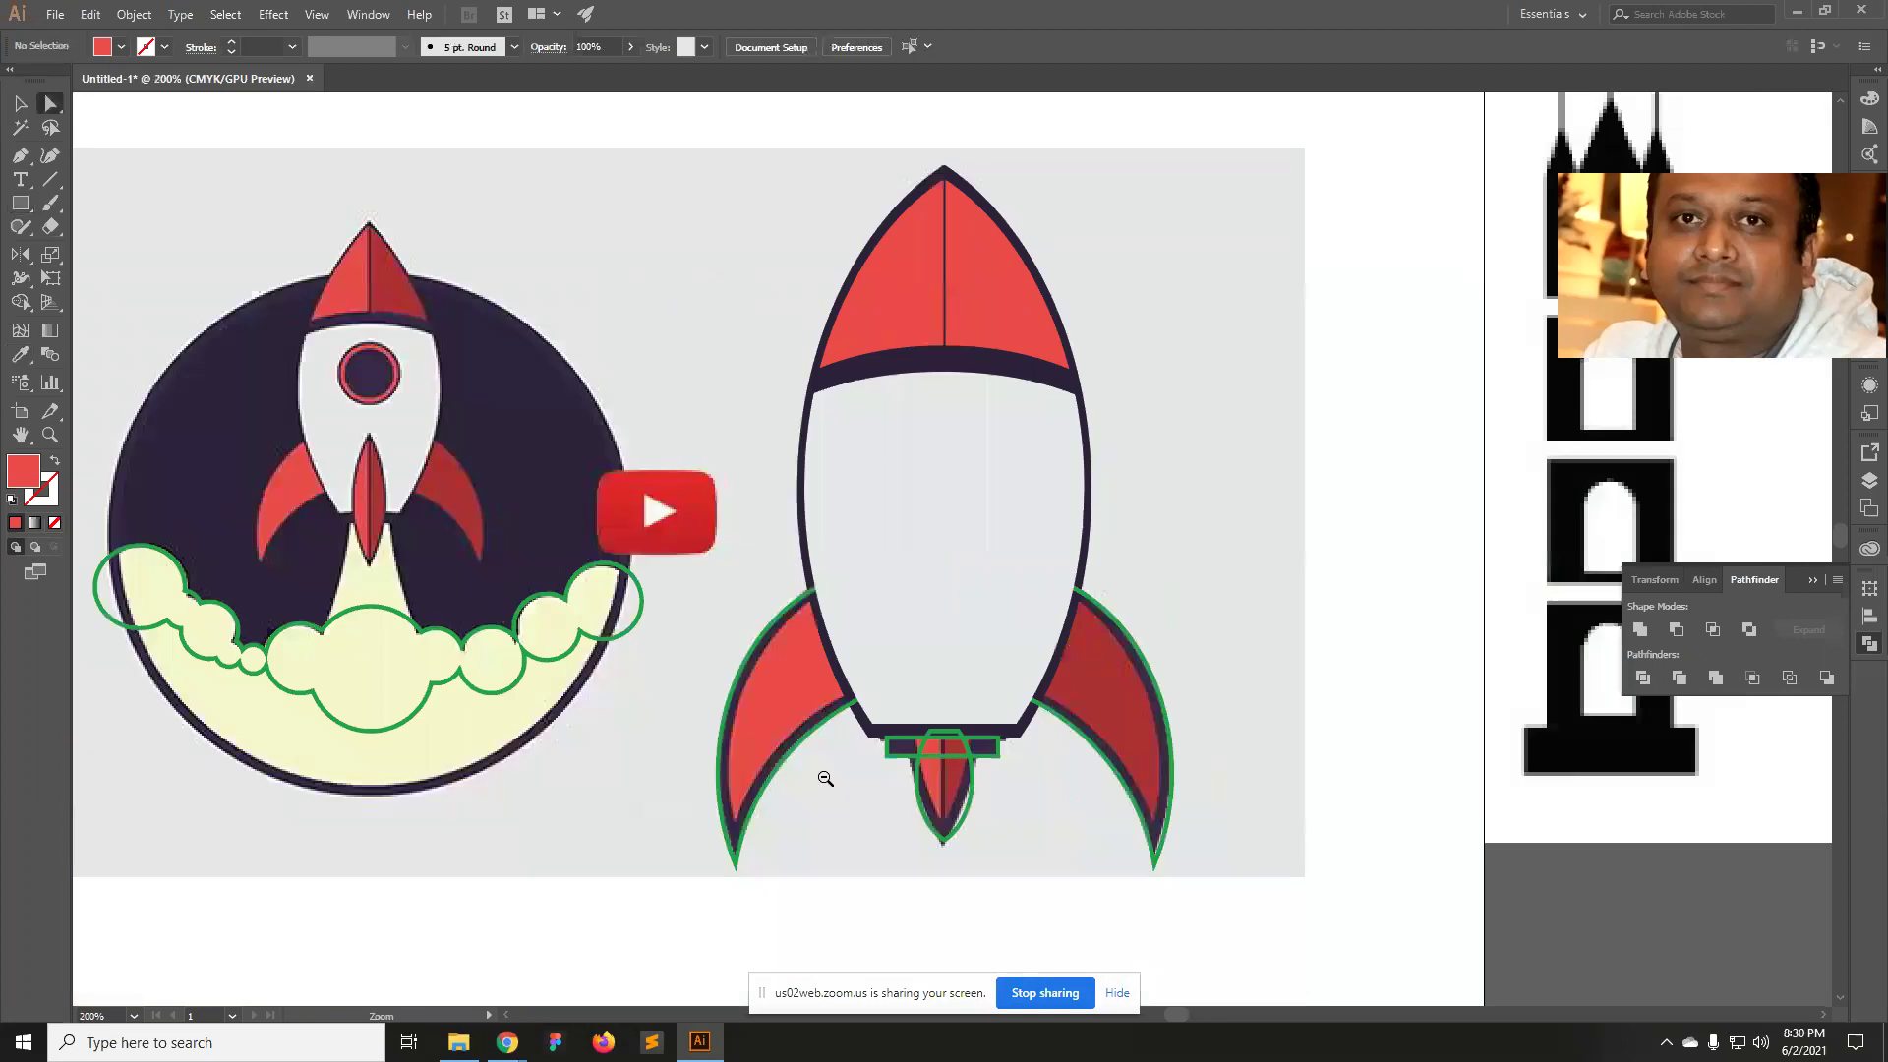
scroll(974, 577, up, 1)
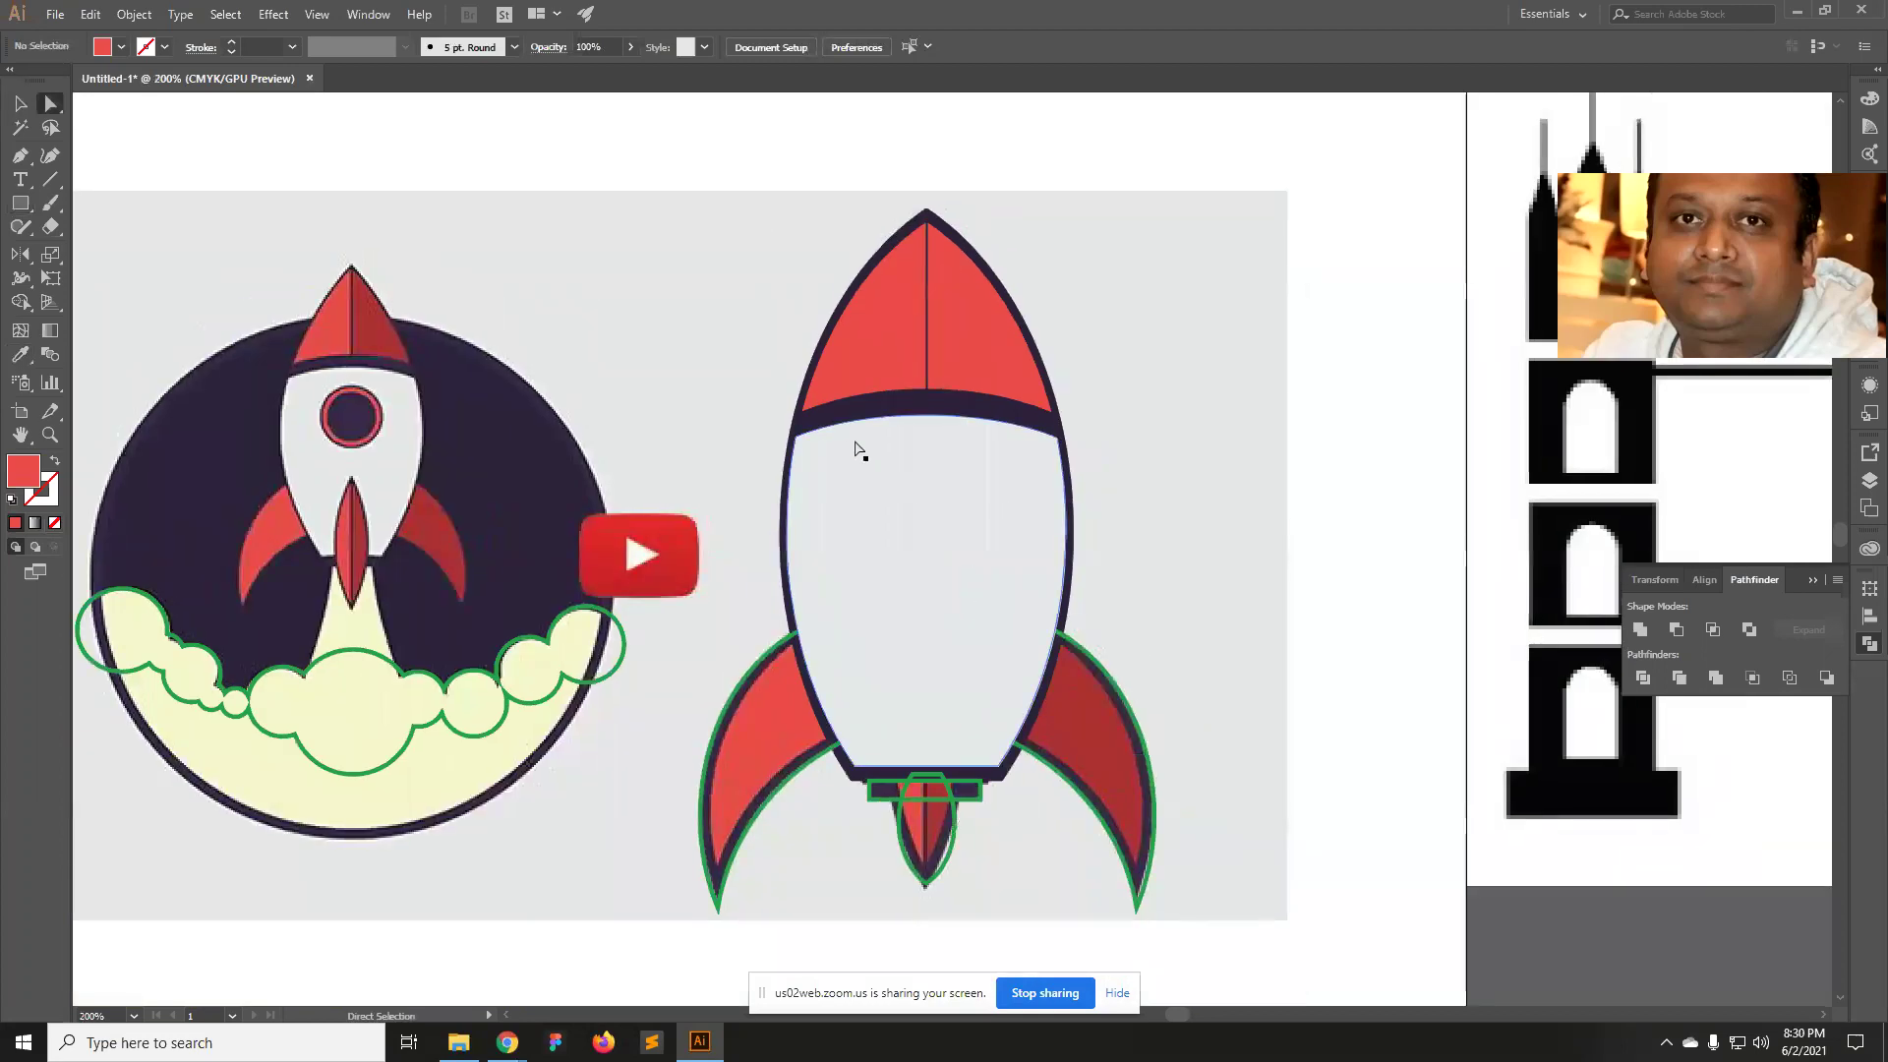
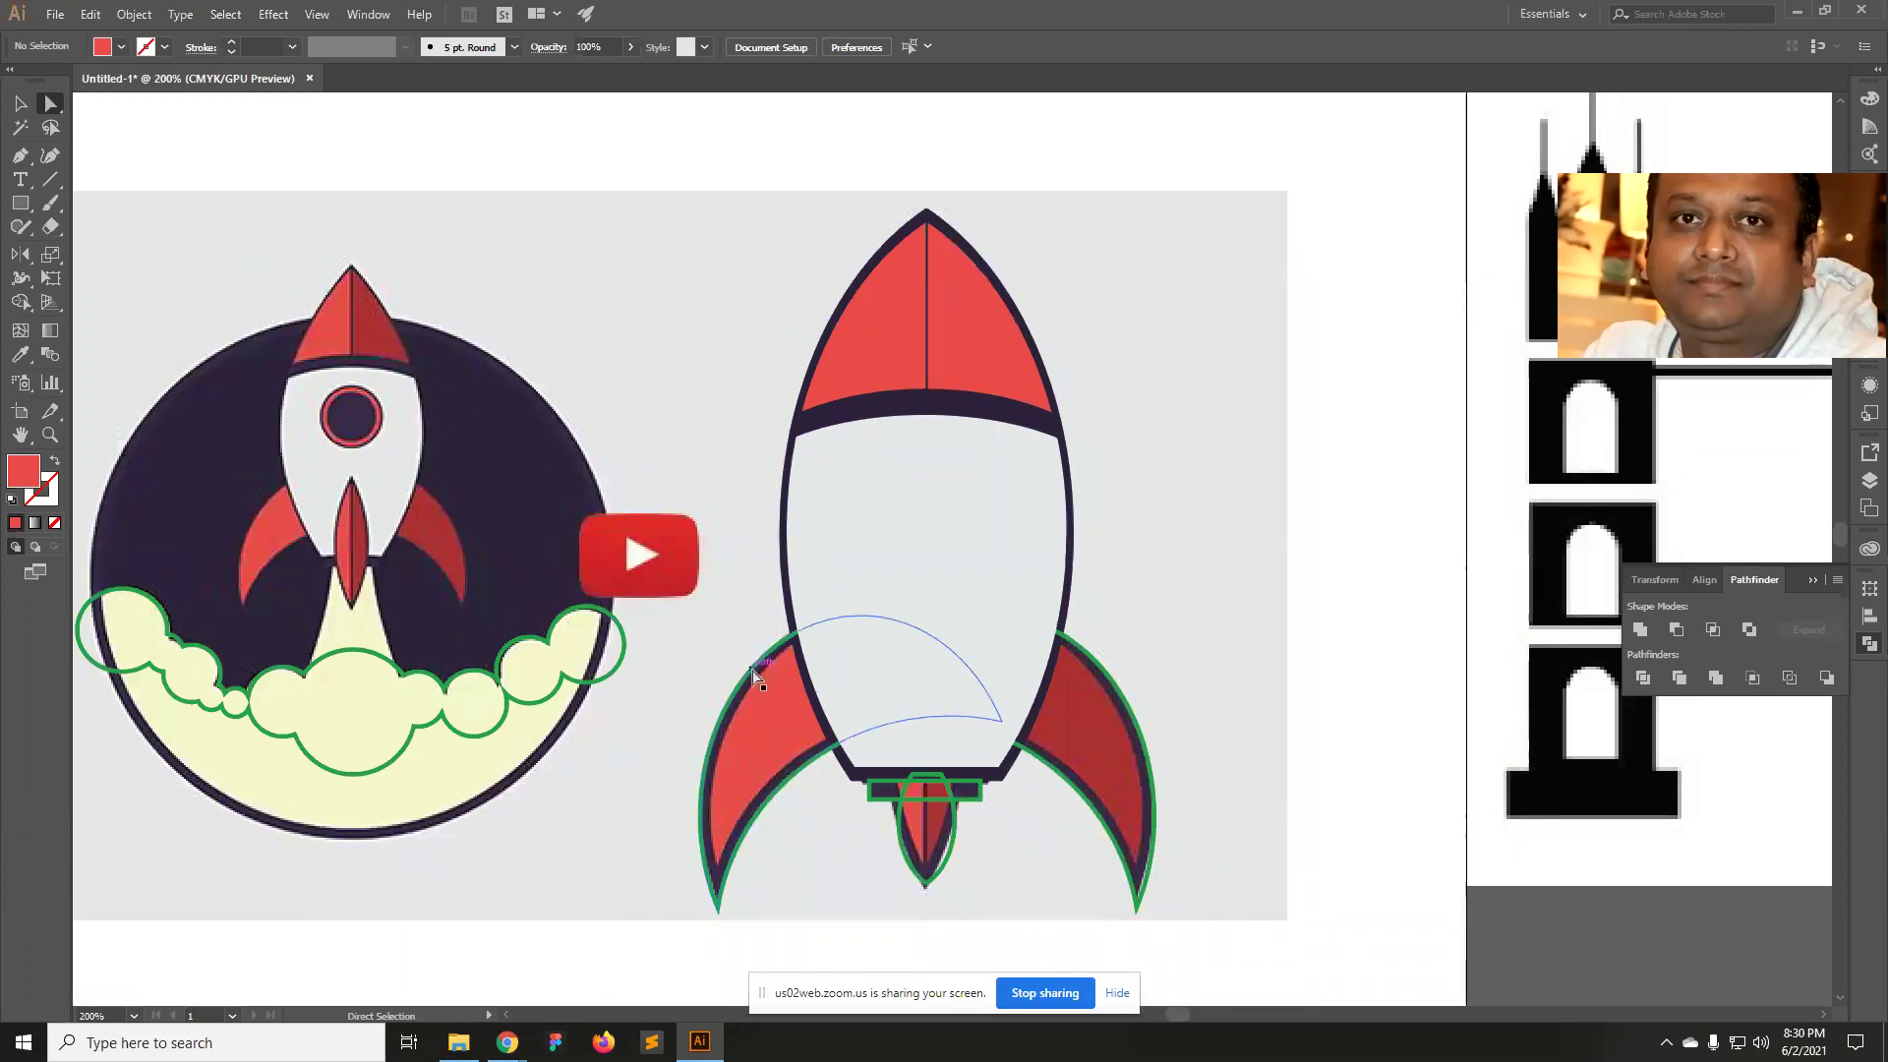
Fill both outlined side fins with the bright red sampled from the reference fin.
key(v)
click(753, 685)
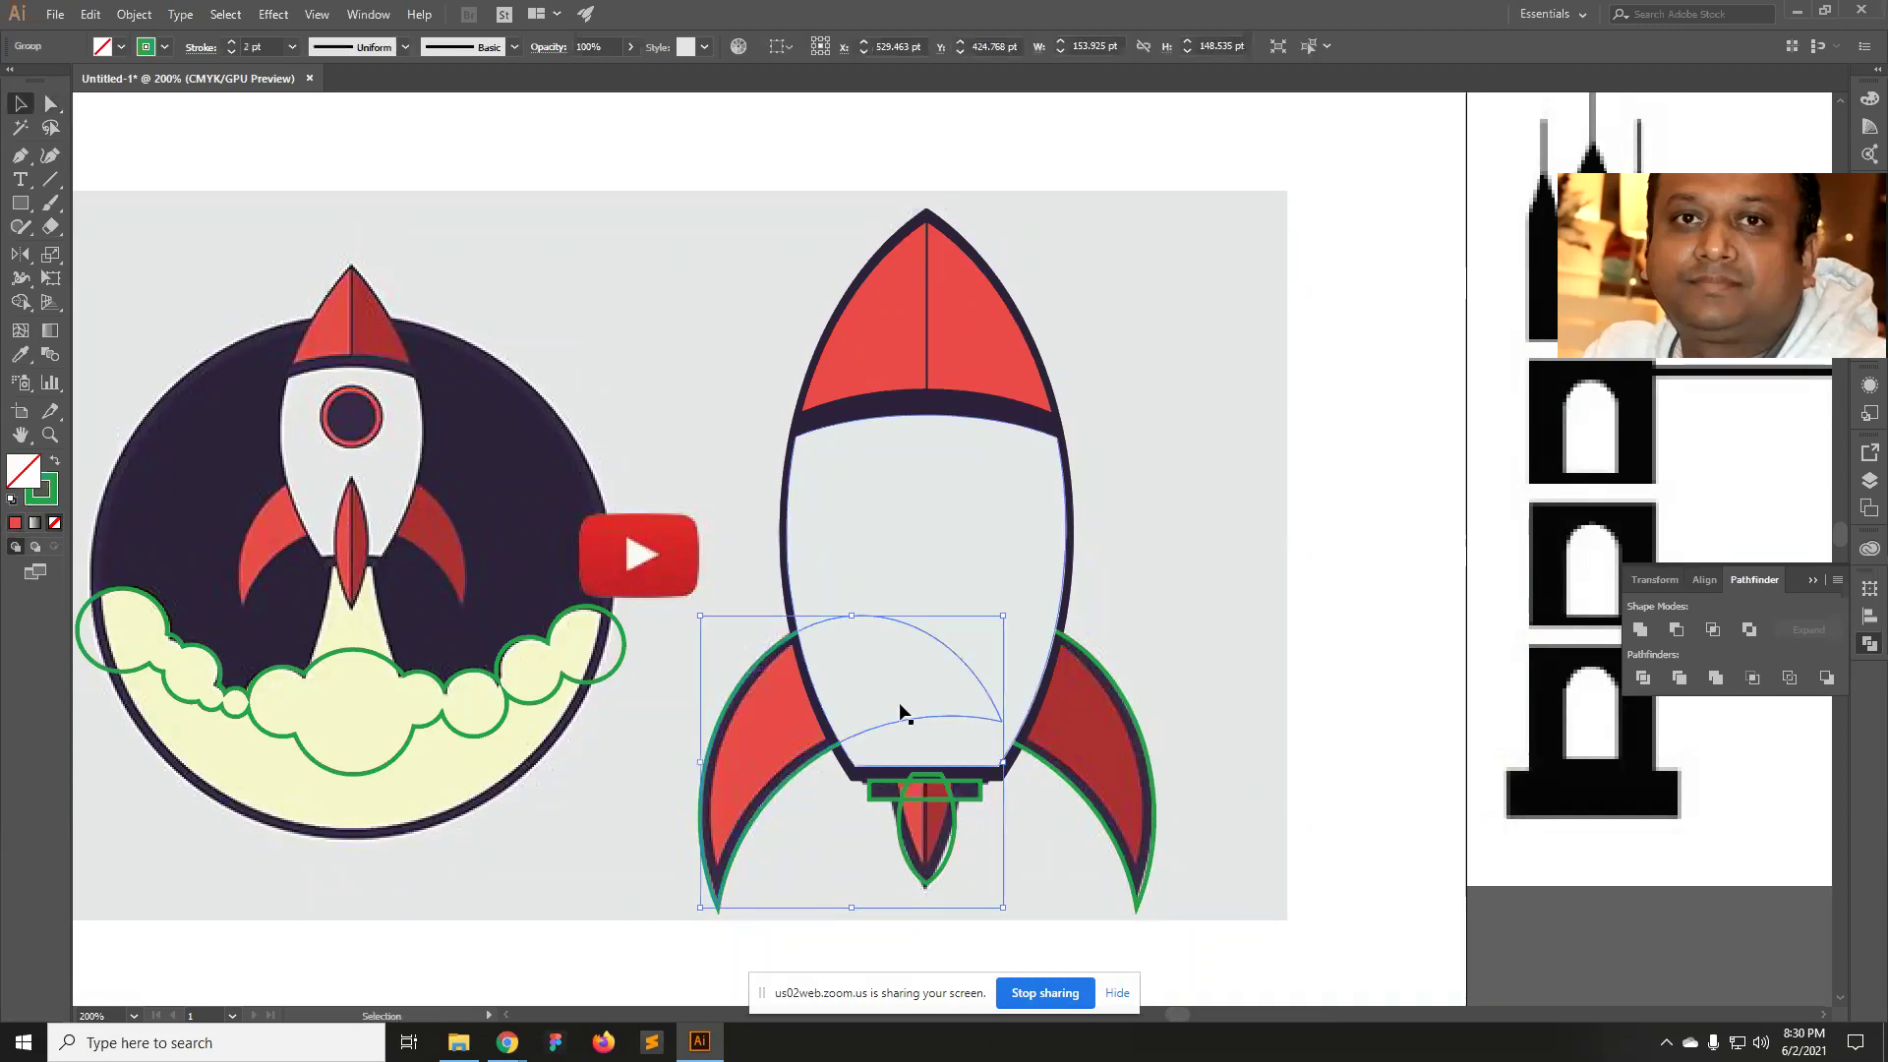
shift+click(1116, 686)
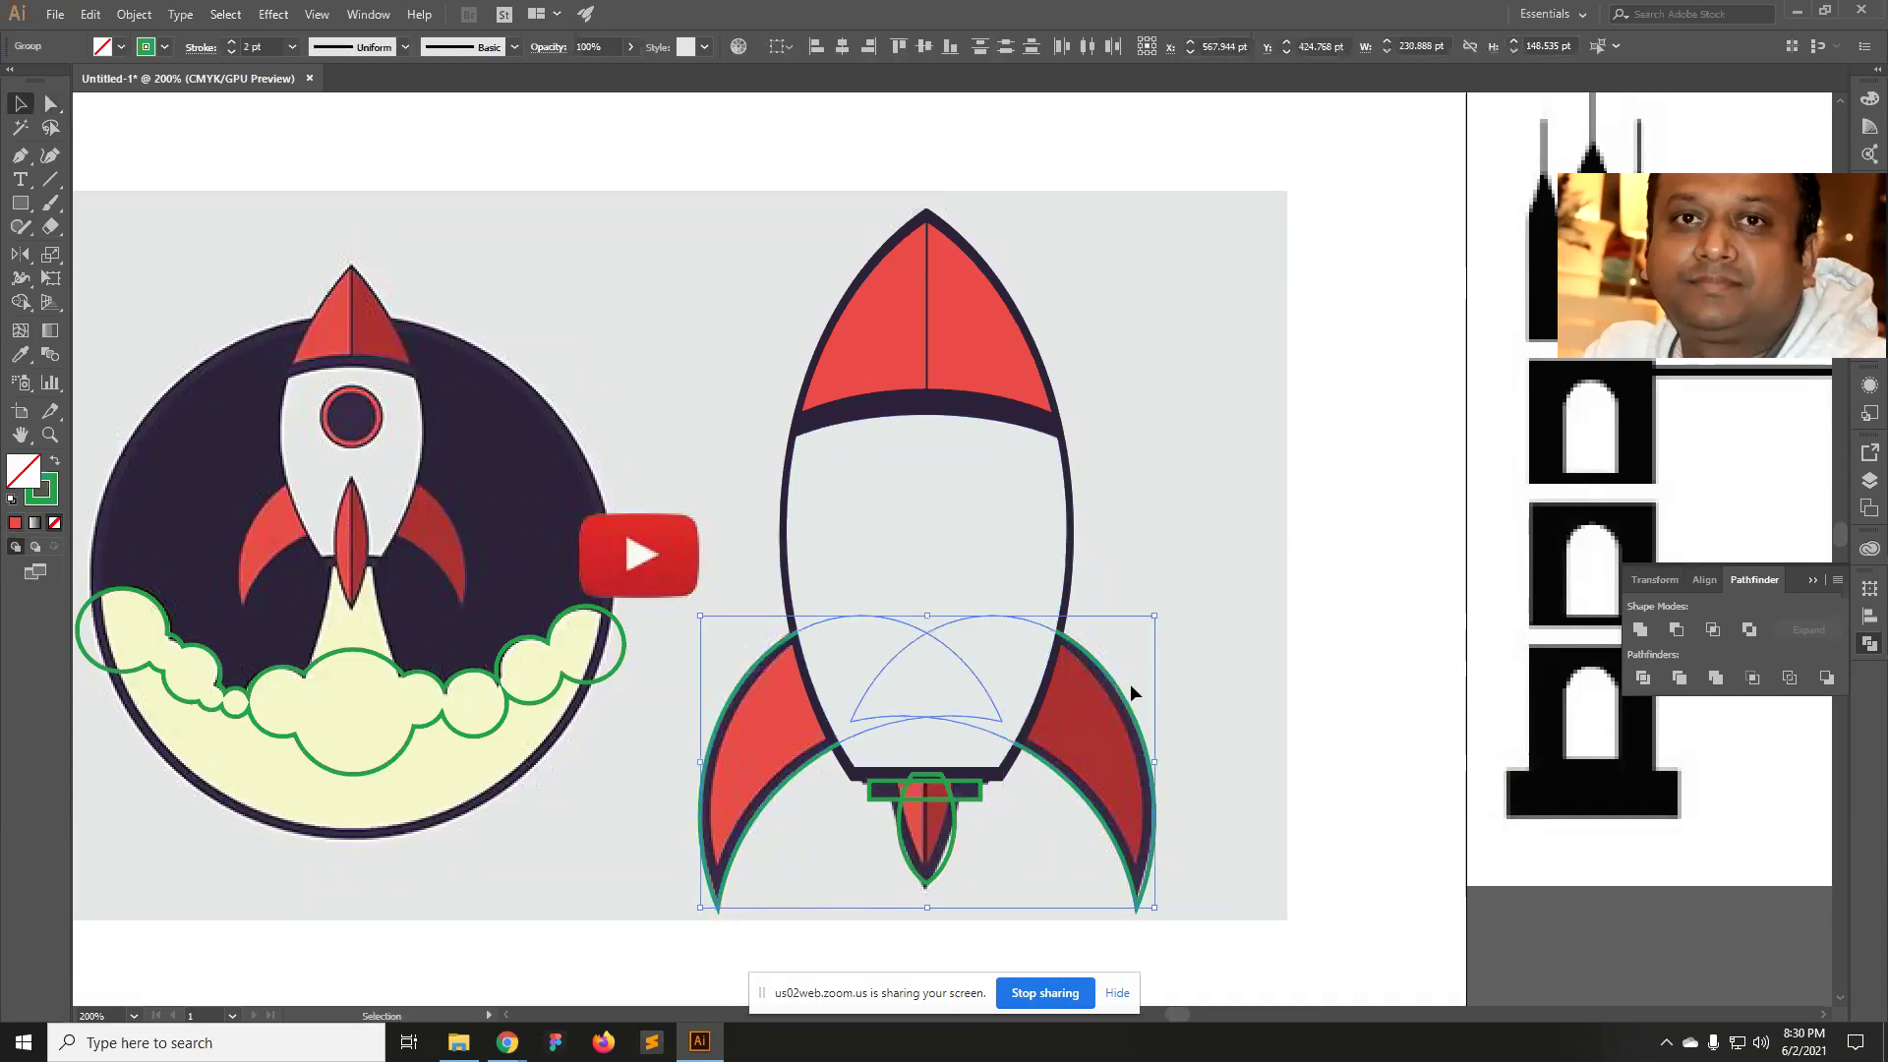
key(i)
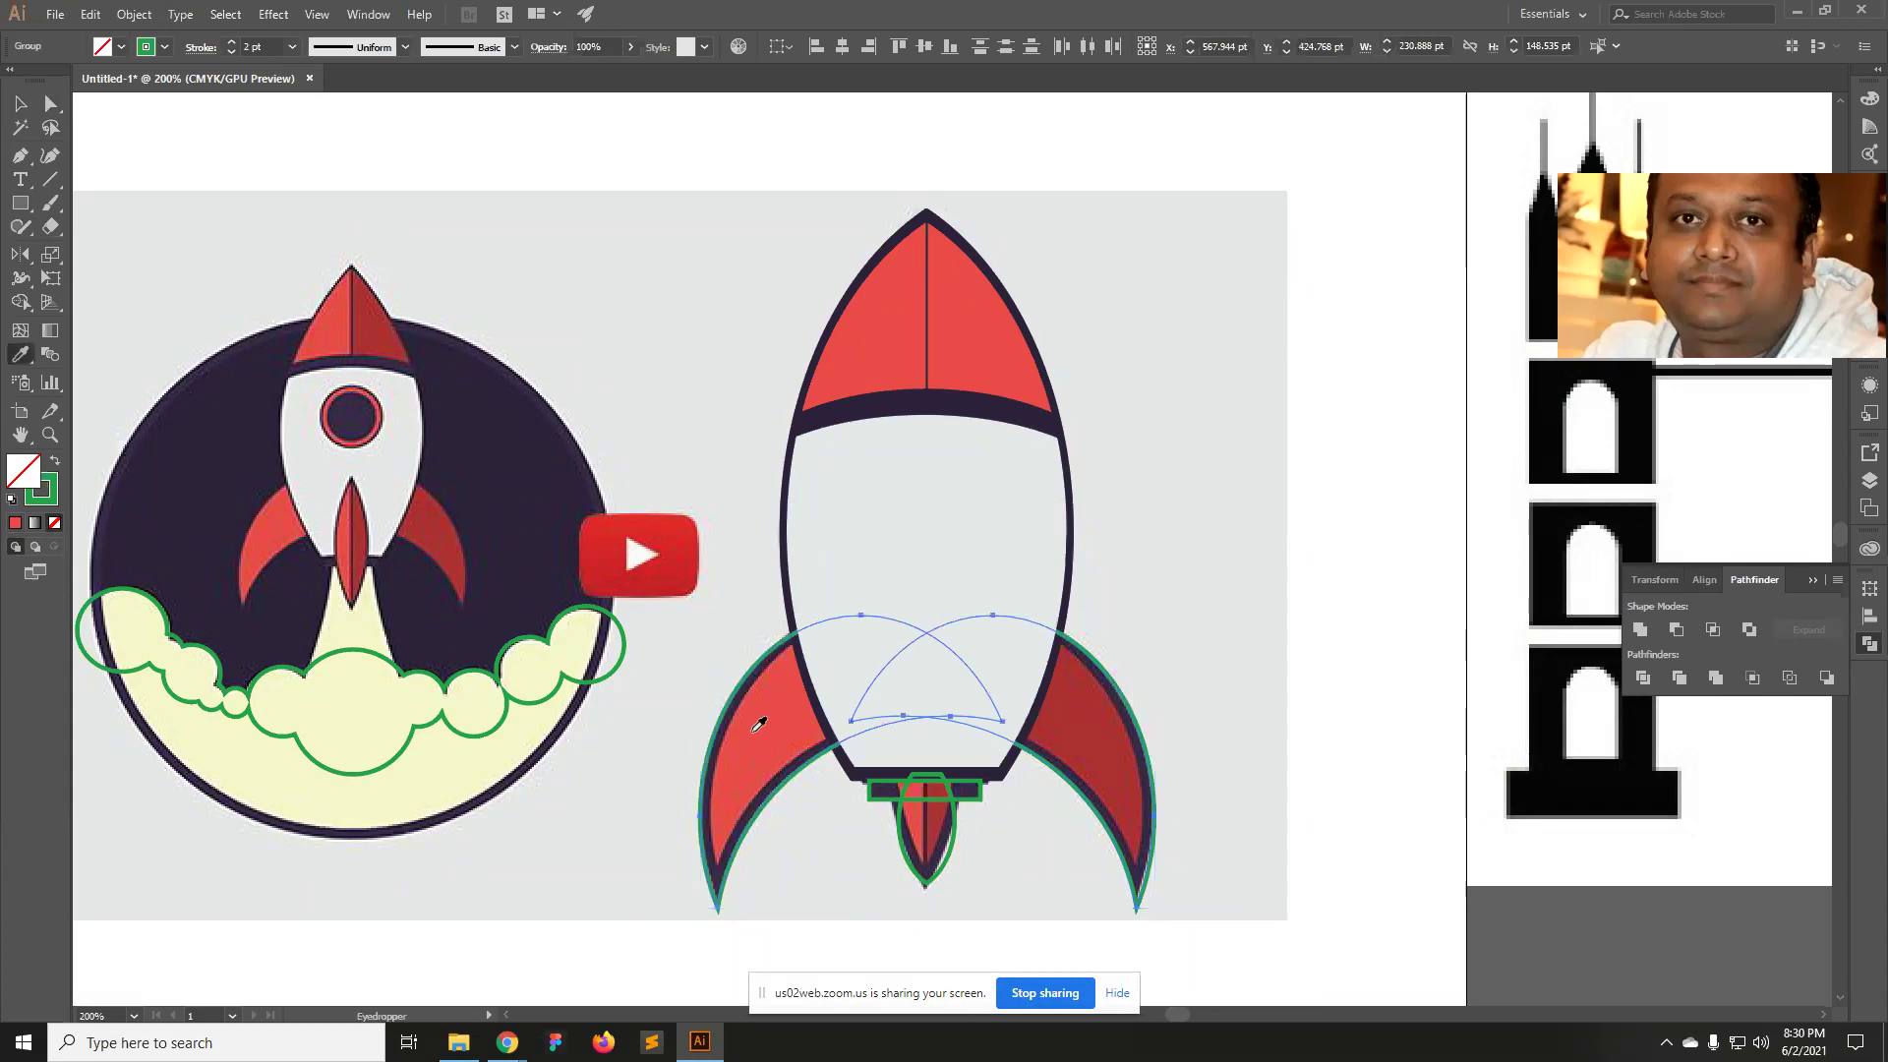
click(757, 724)
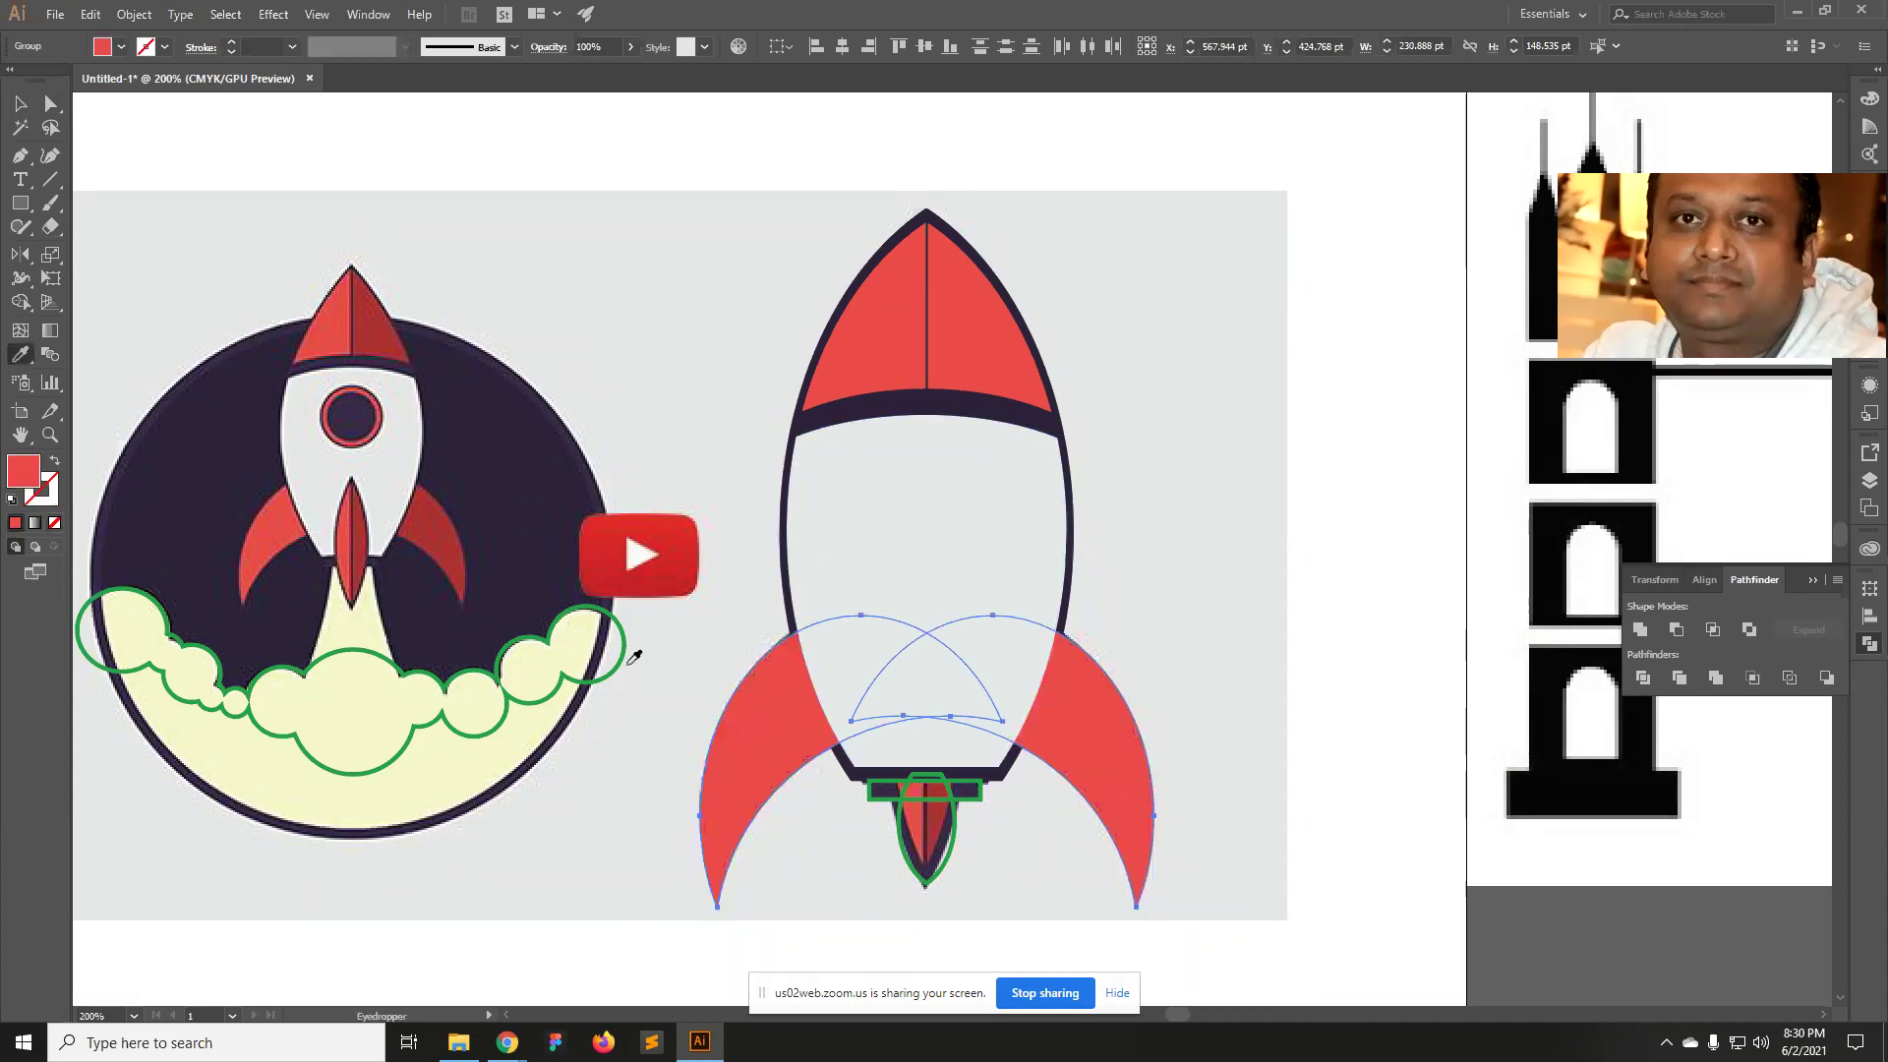
Give both side fins an outline in the dark navy sampled from the reference's round background.
click(54, 504)
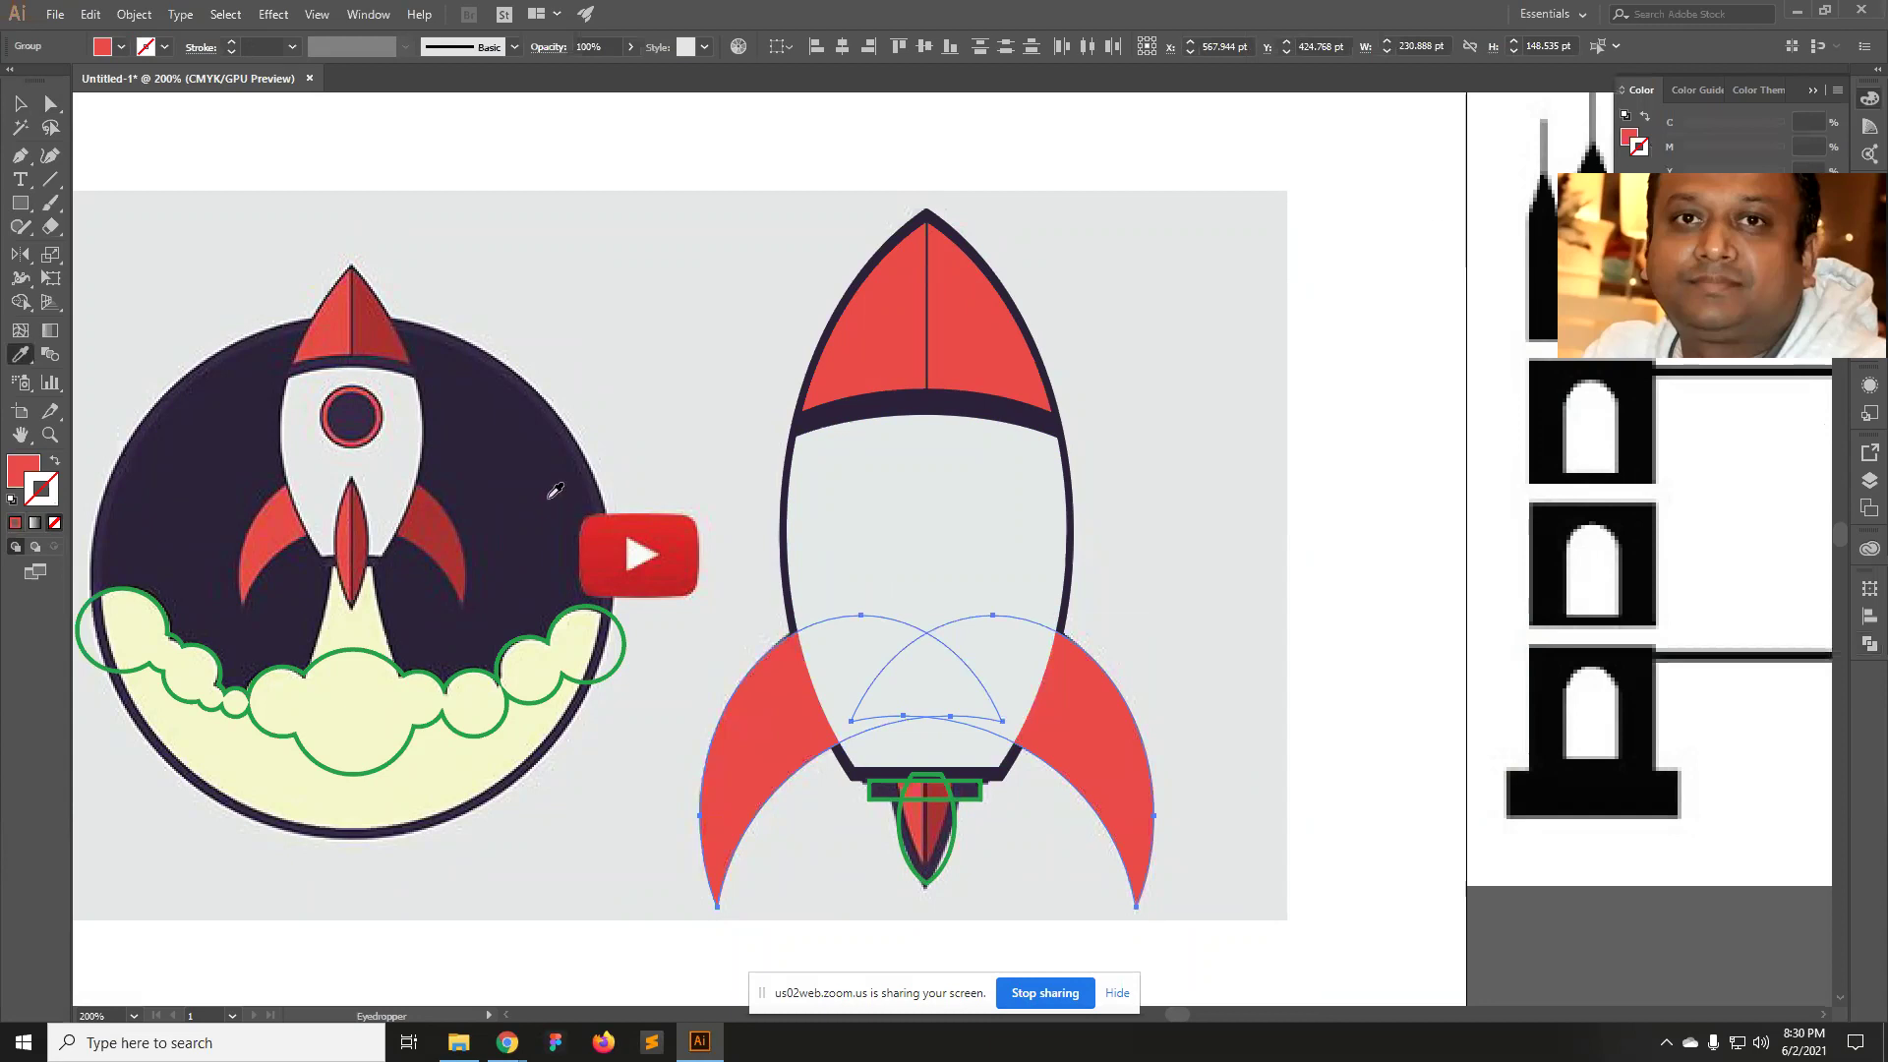
click(556, 491)
click(448, 531)
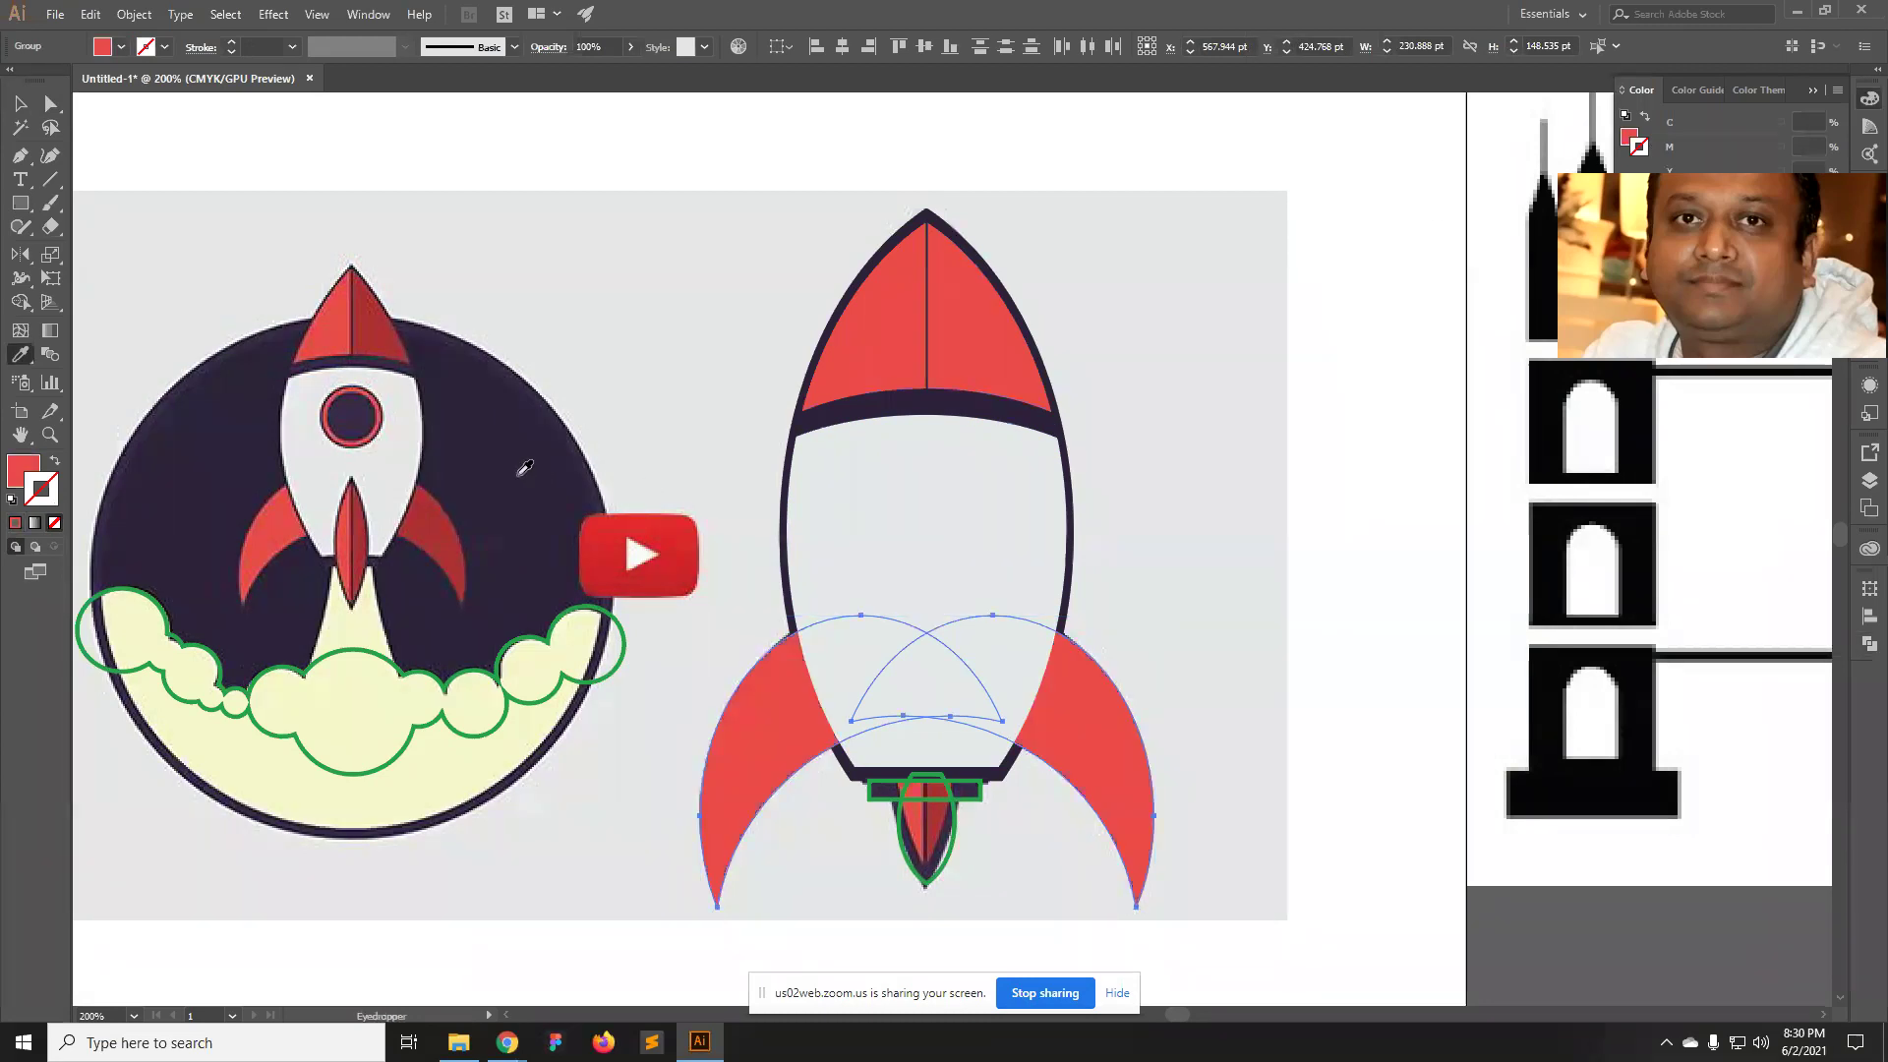
shift+click(525, 464)
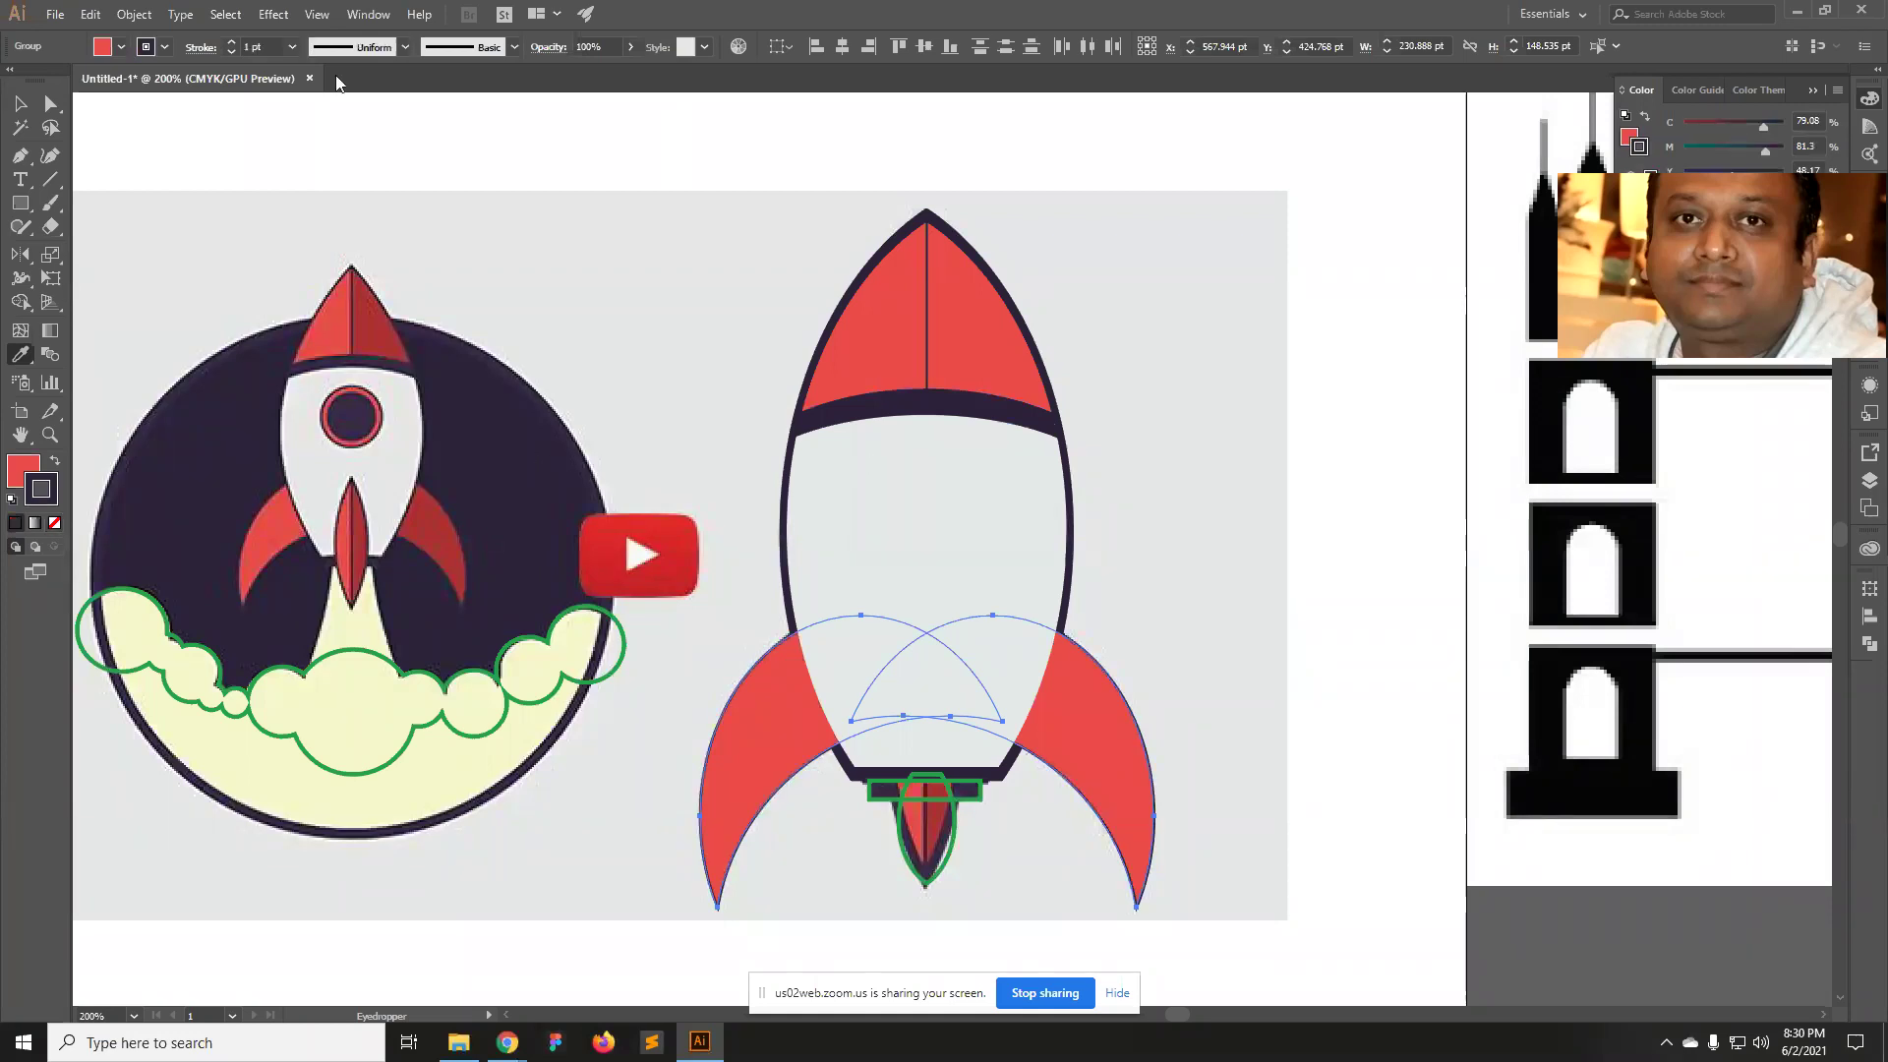
Set the side fins' outline weight to 4 pt.
click(231, 43)
click(231, 42)
click(231, 42)
click(231, 42)
click(231, 42)
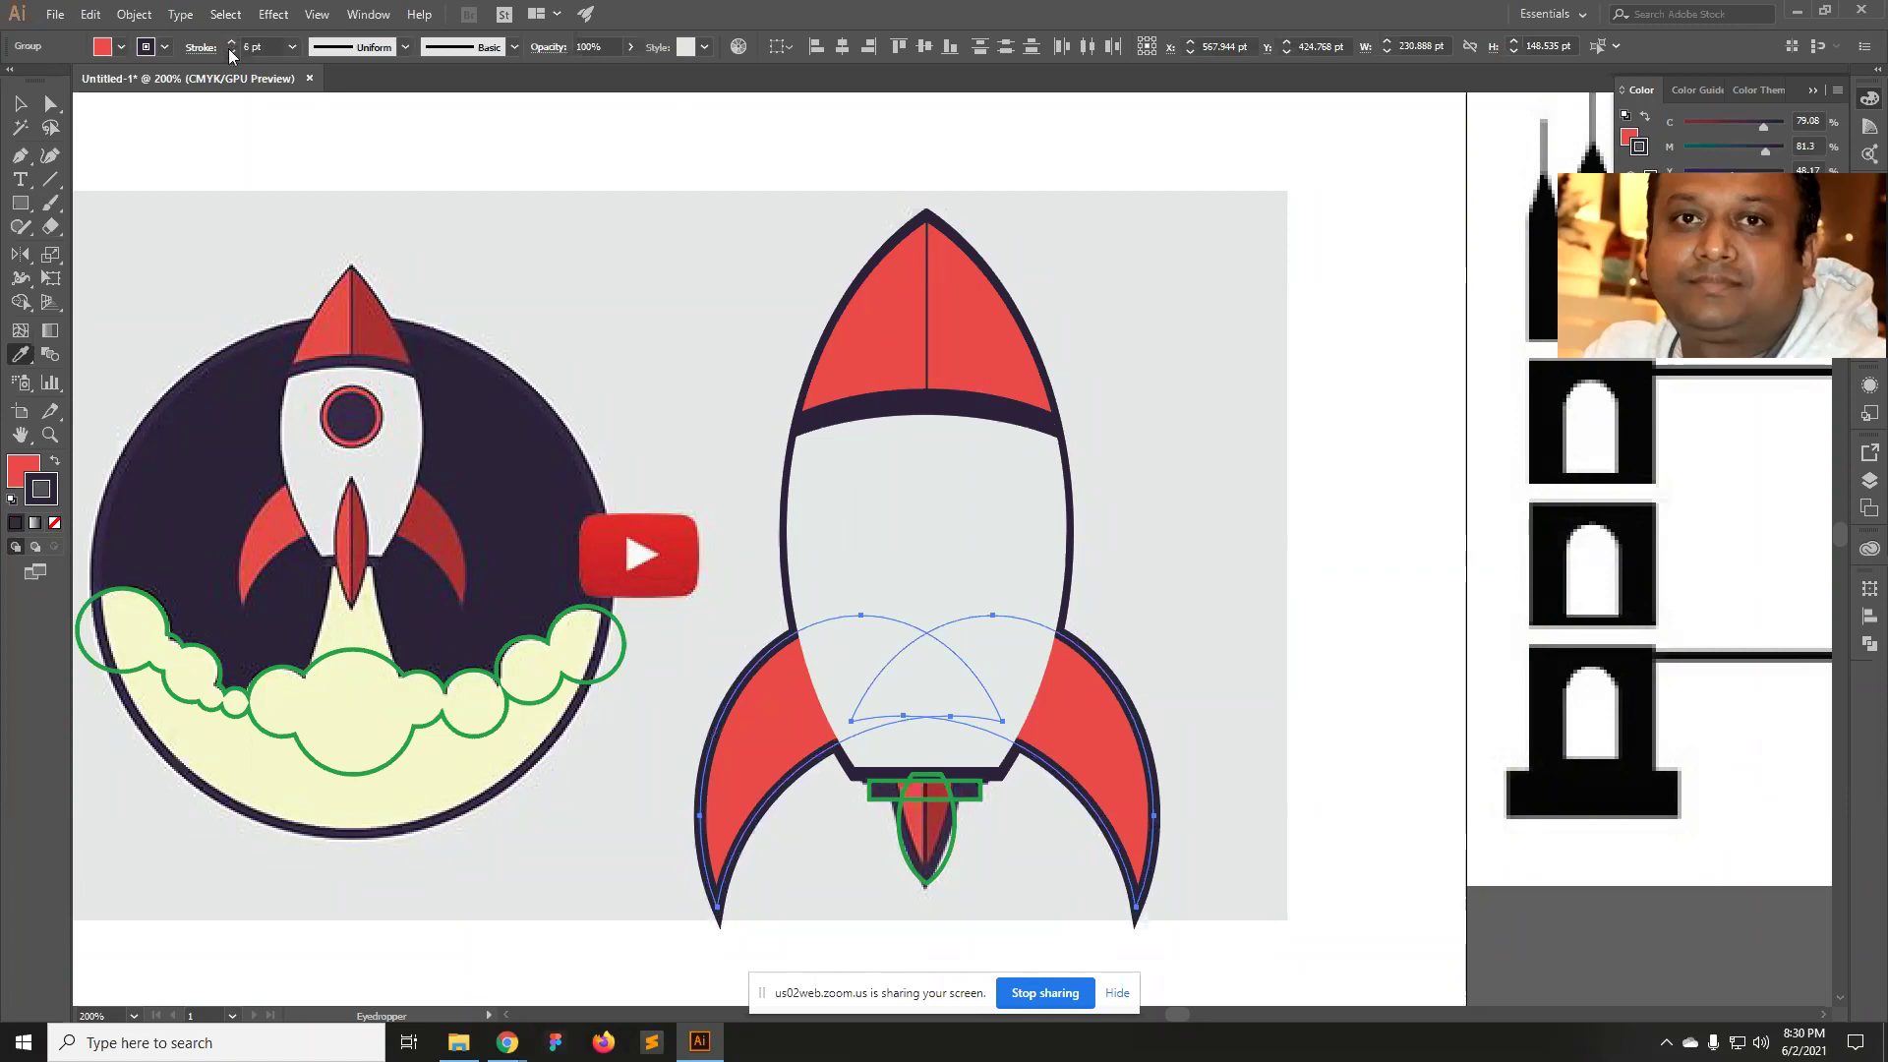
click(231, 51)
click(231, 51)
key(v)
click(1334, 616)
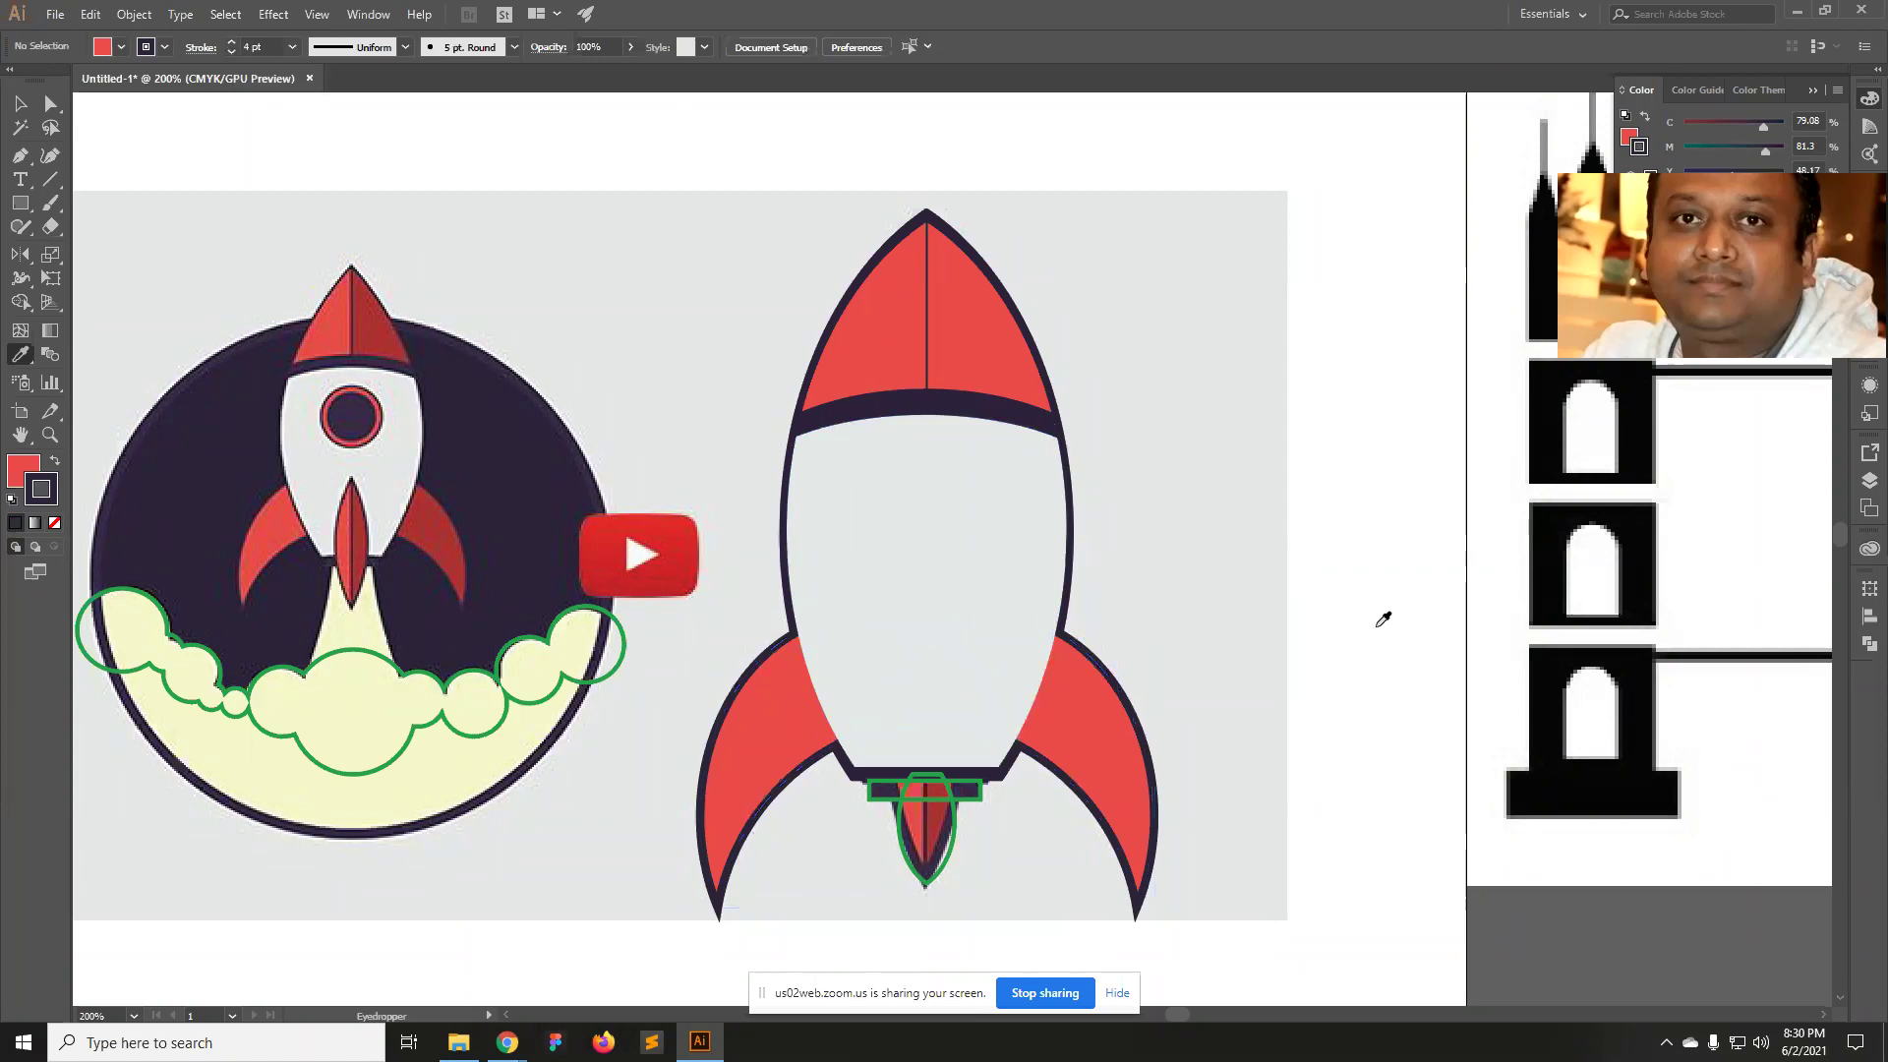
Fill the green-outlined pointed shape beneath the body with the dark navy sampled from the body's border.
scroll(1141, 747, up, 1)
scroll(933, 762, down, 3)
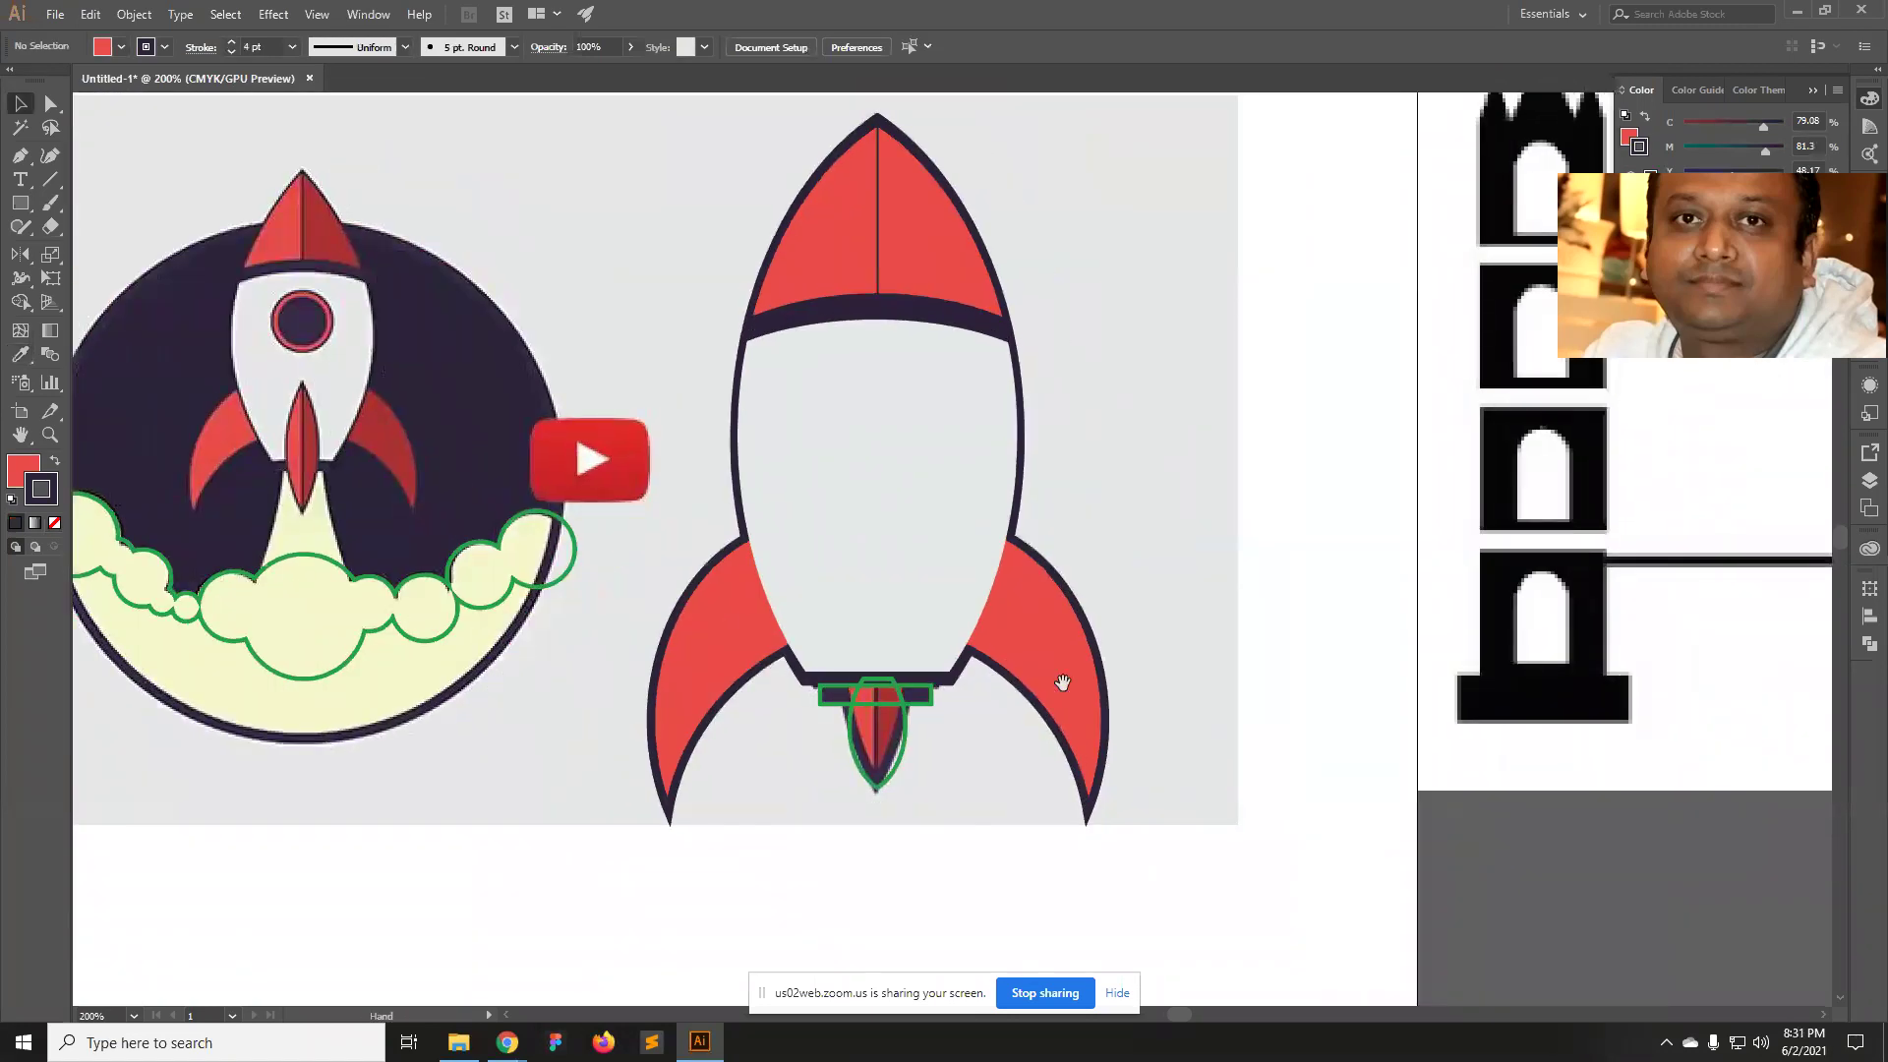
scroll(936, 726, up, 1)
drag(974, 663, 915, 673)
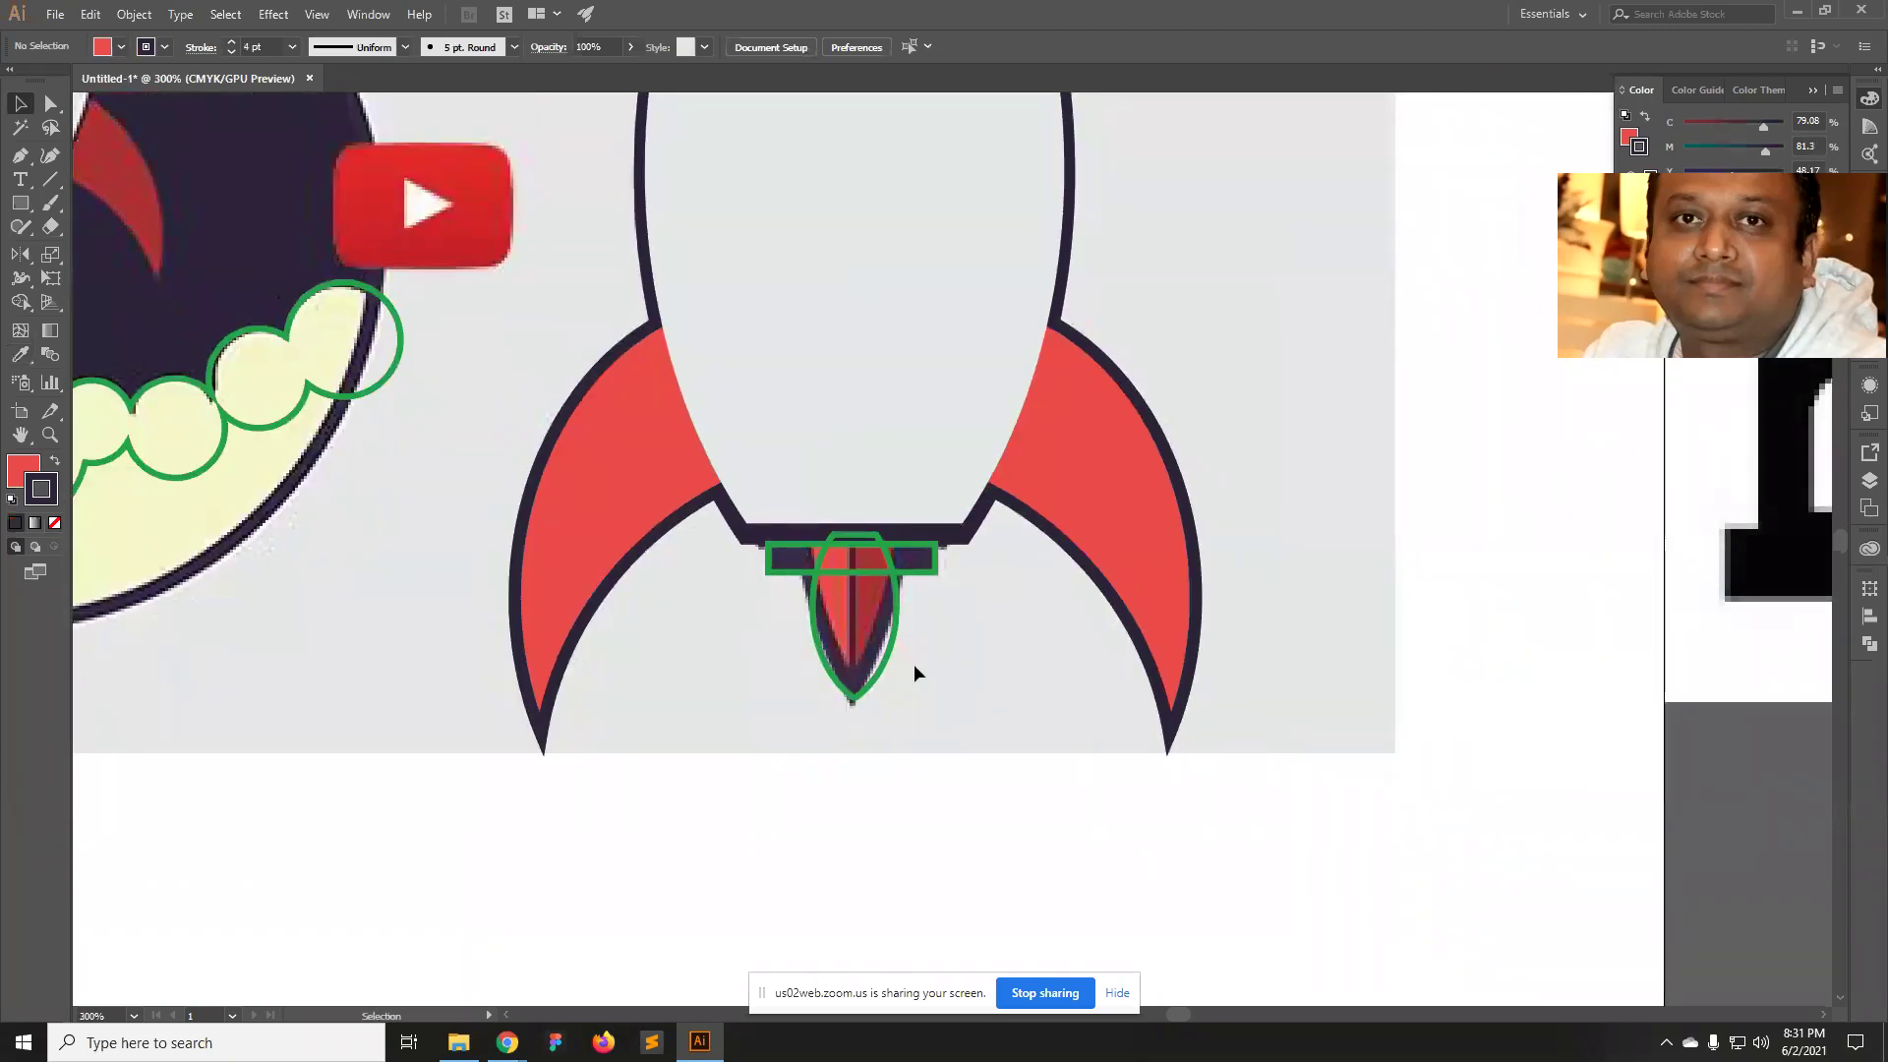
click(896, 647)
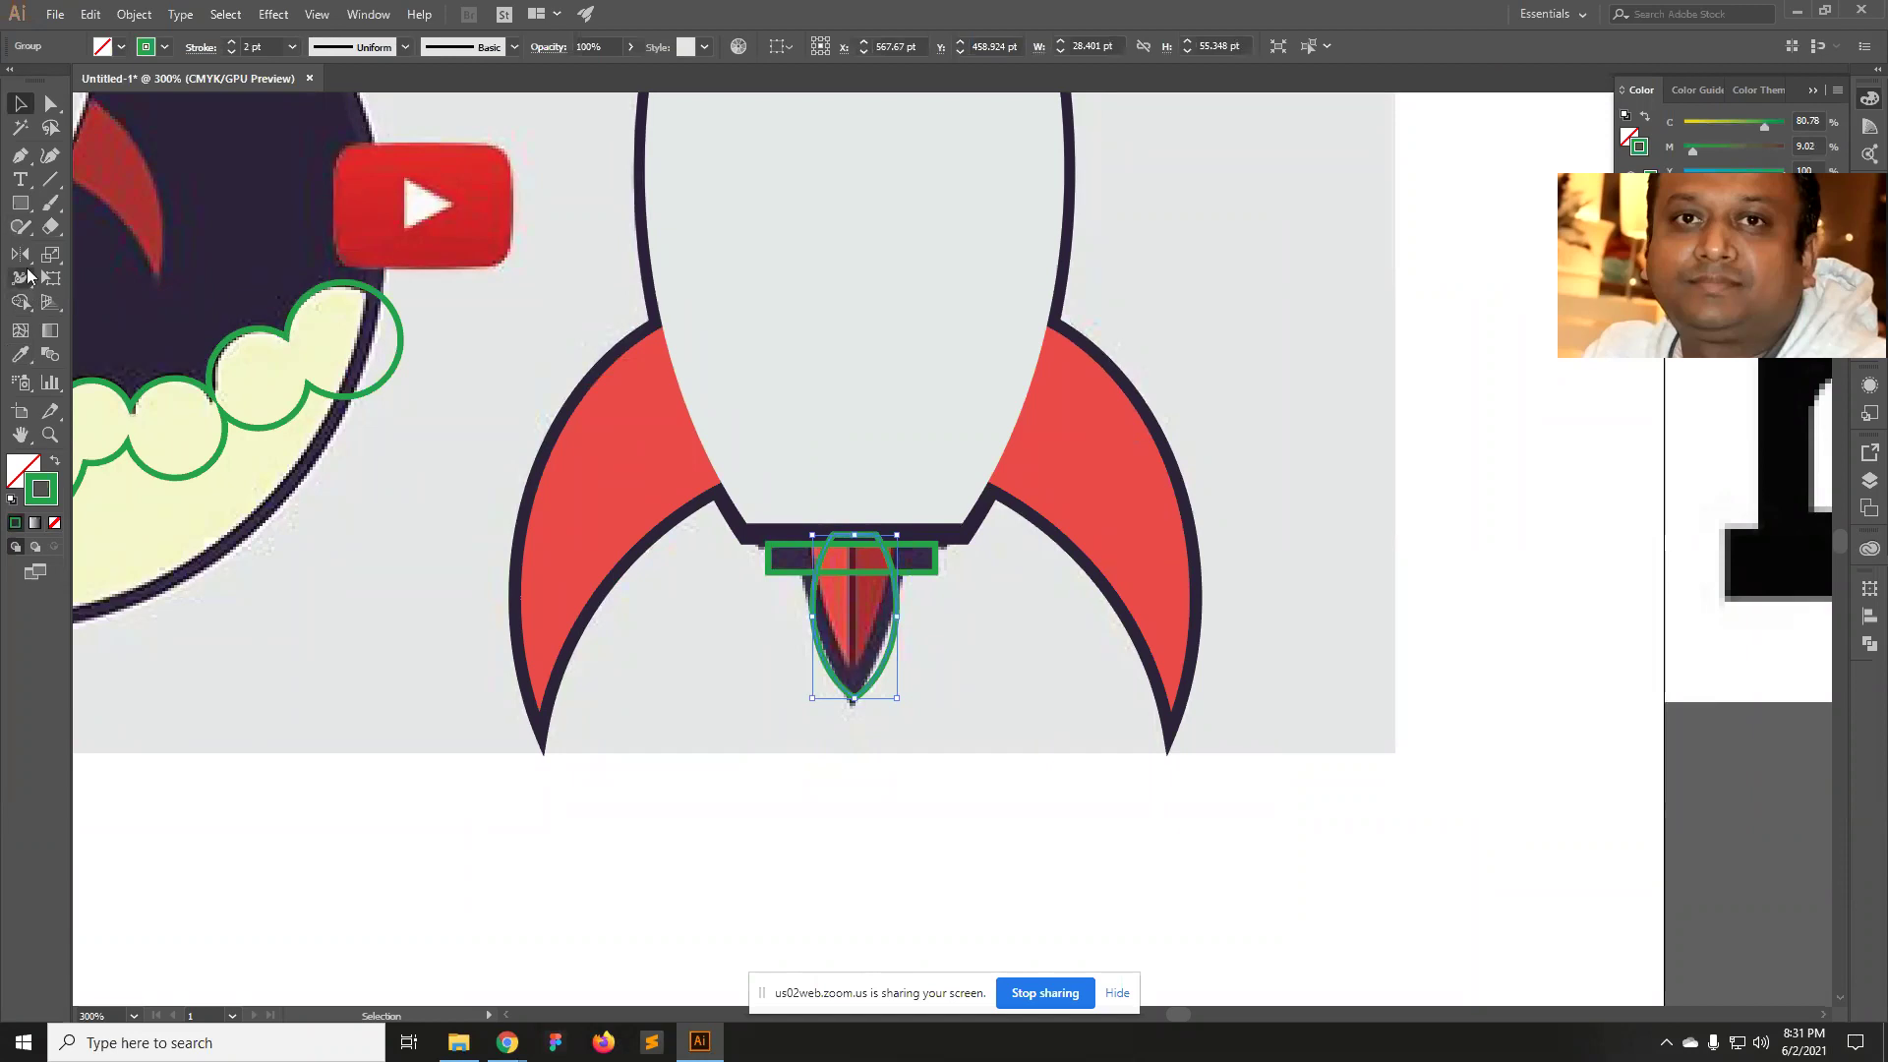
click(19, 360)
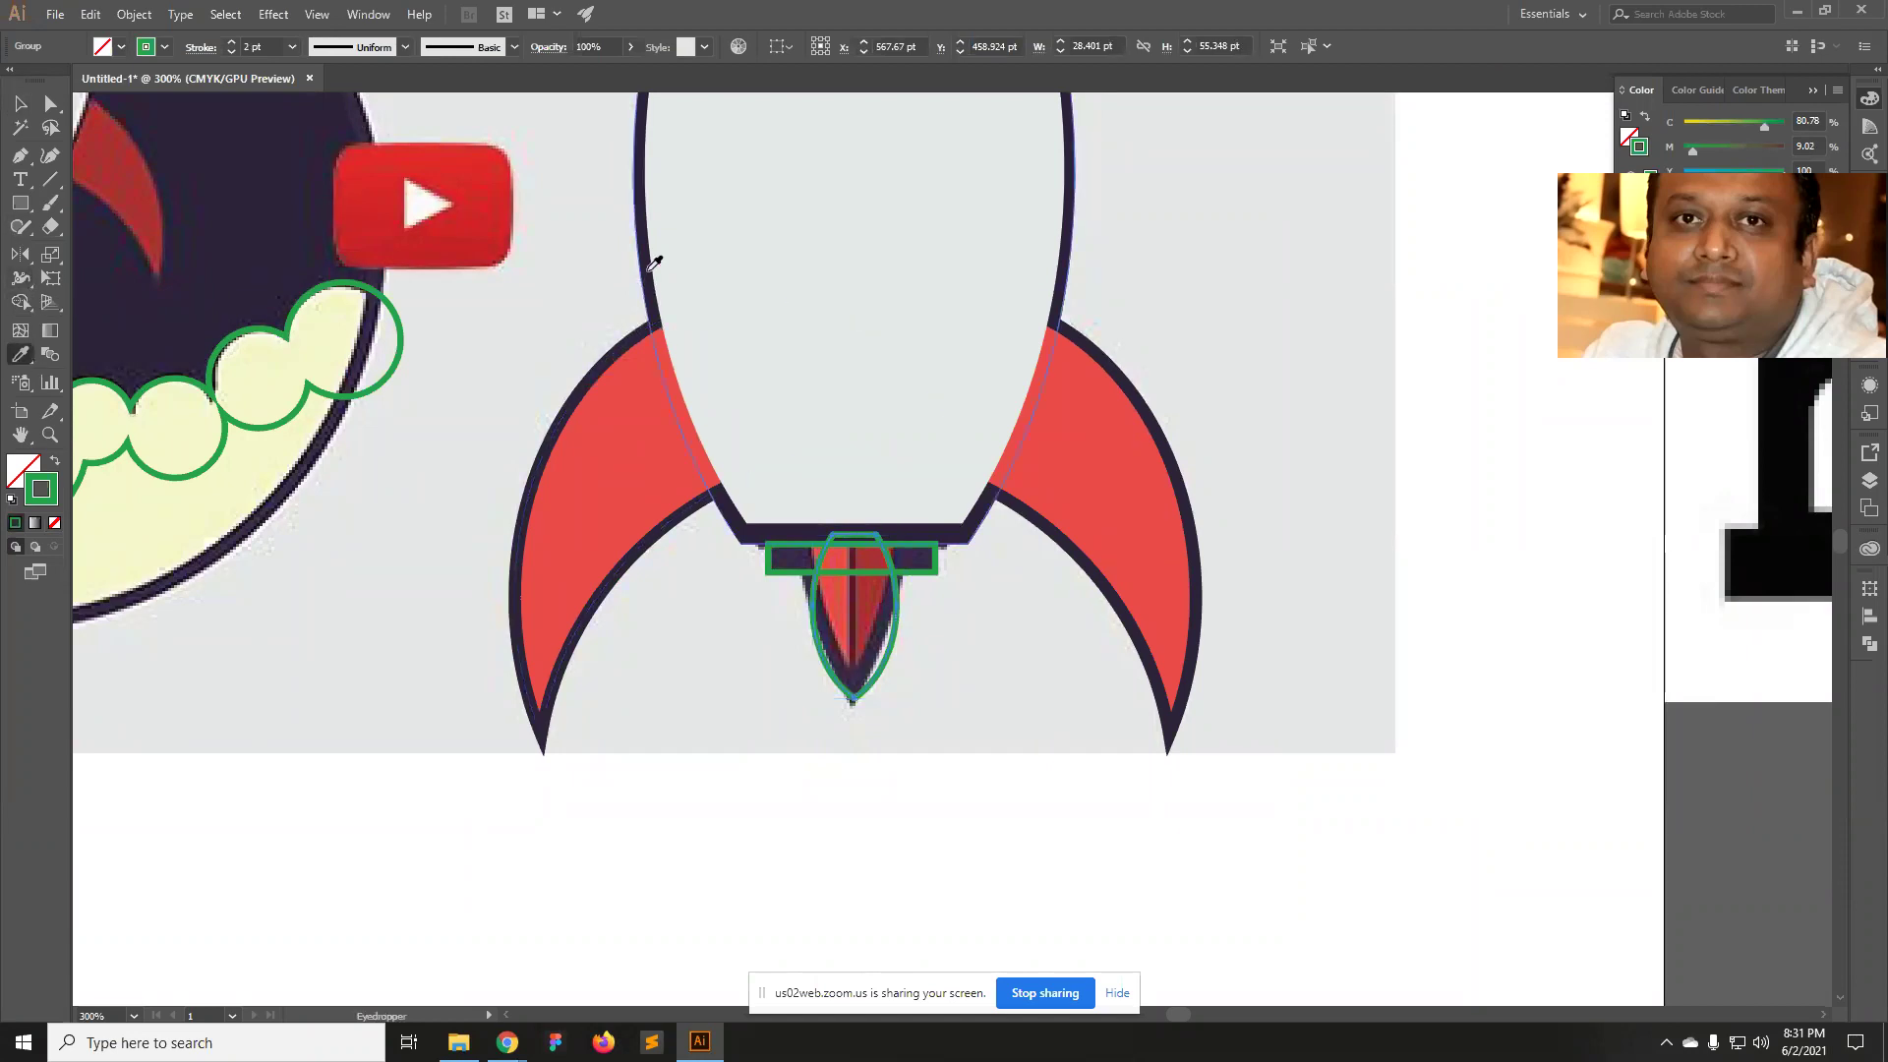
click(654, 260)
key(v)
click(771, 662)
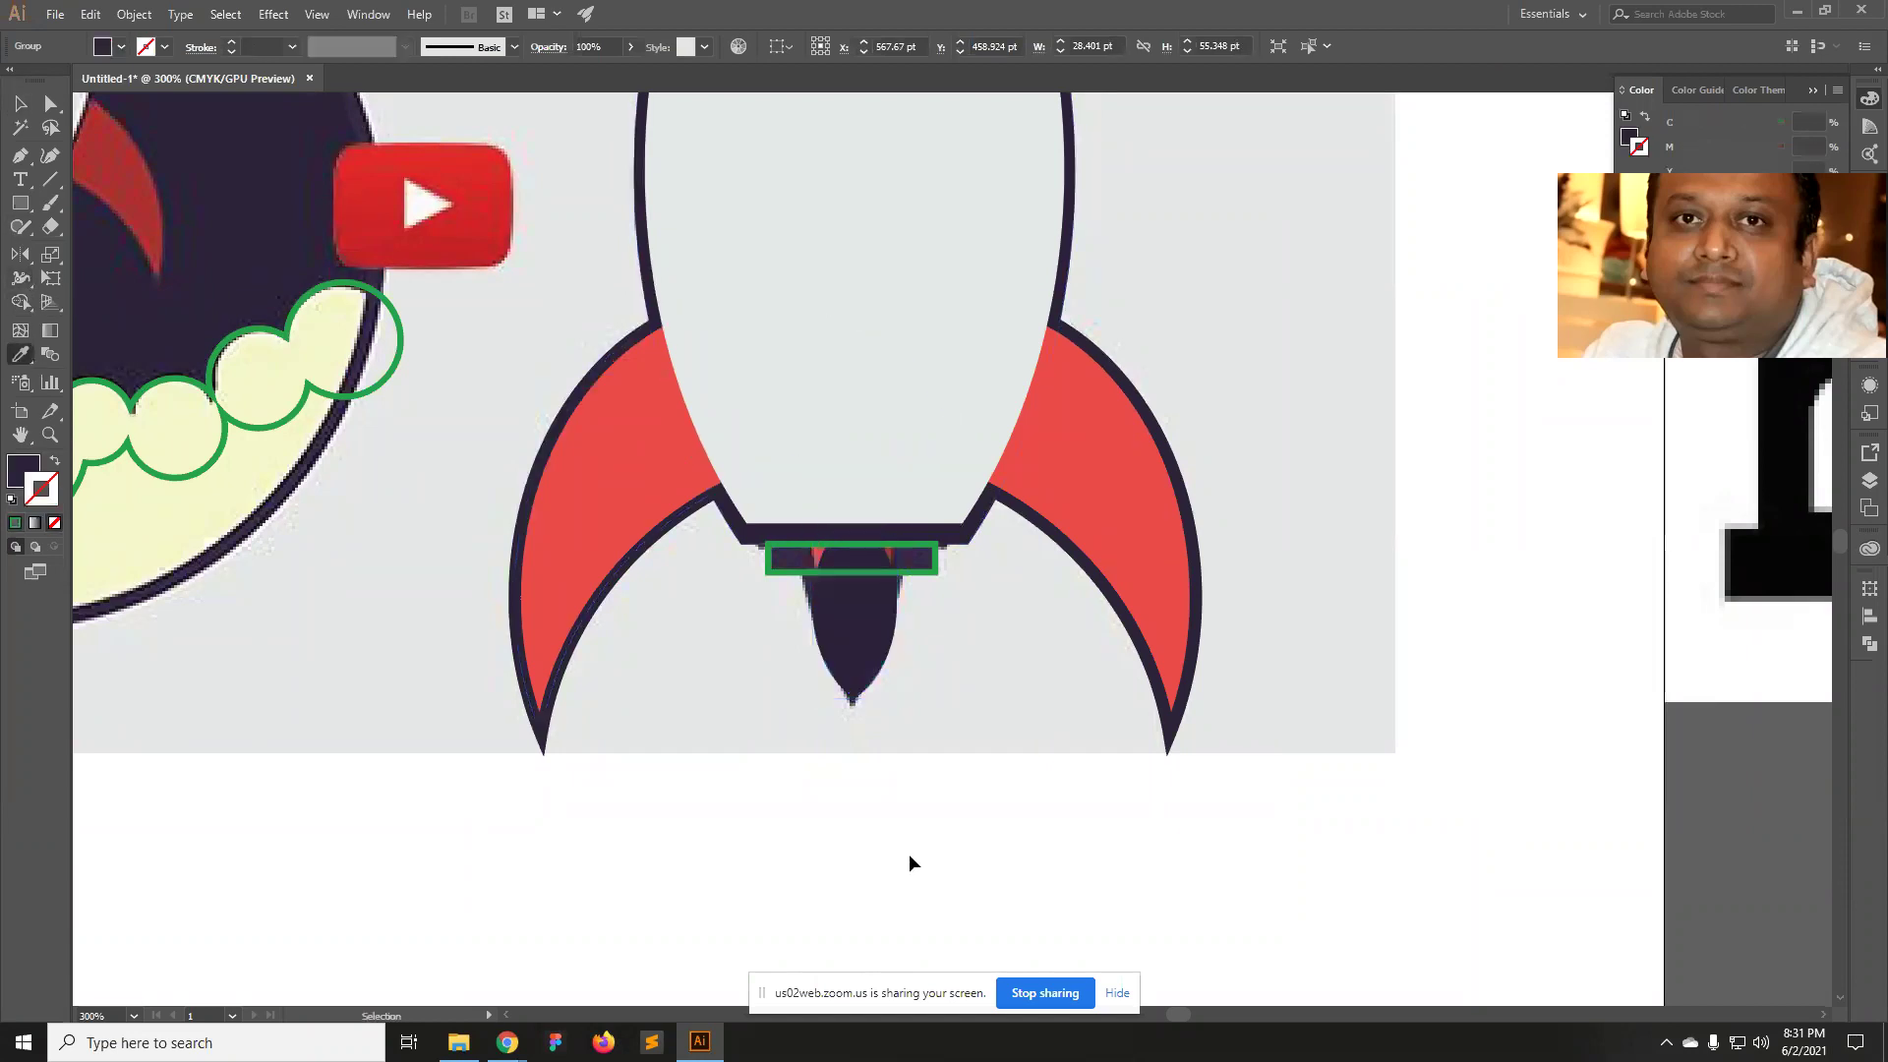
Fill the small green-outlined rectangle under the rocket's base with the same dark navy as the body's border.
click(787, 553)
key(i)
click(655, 275)
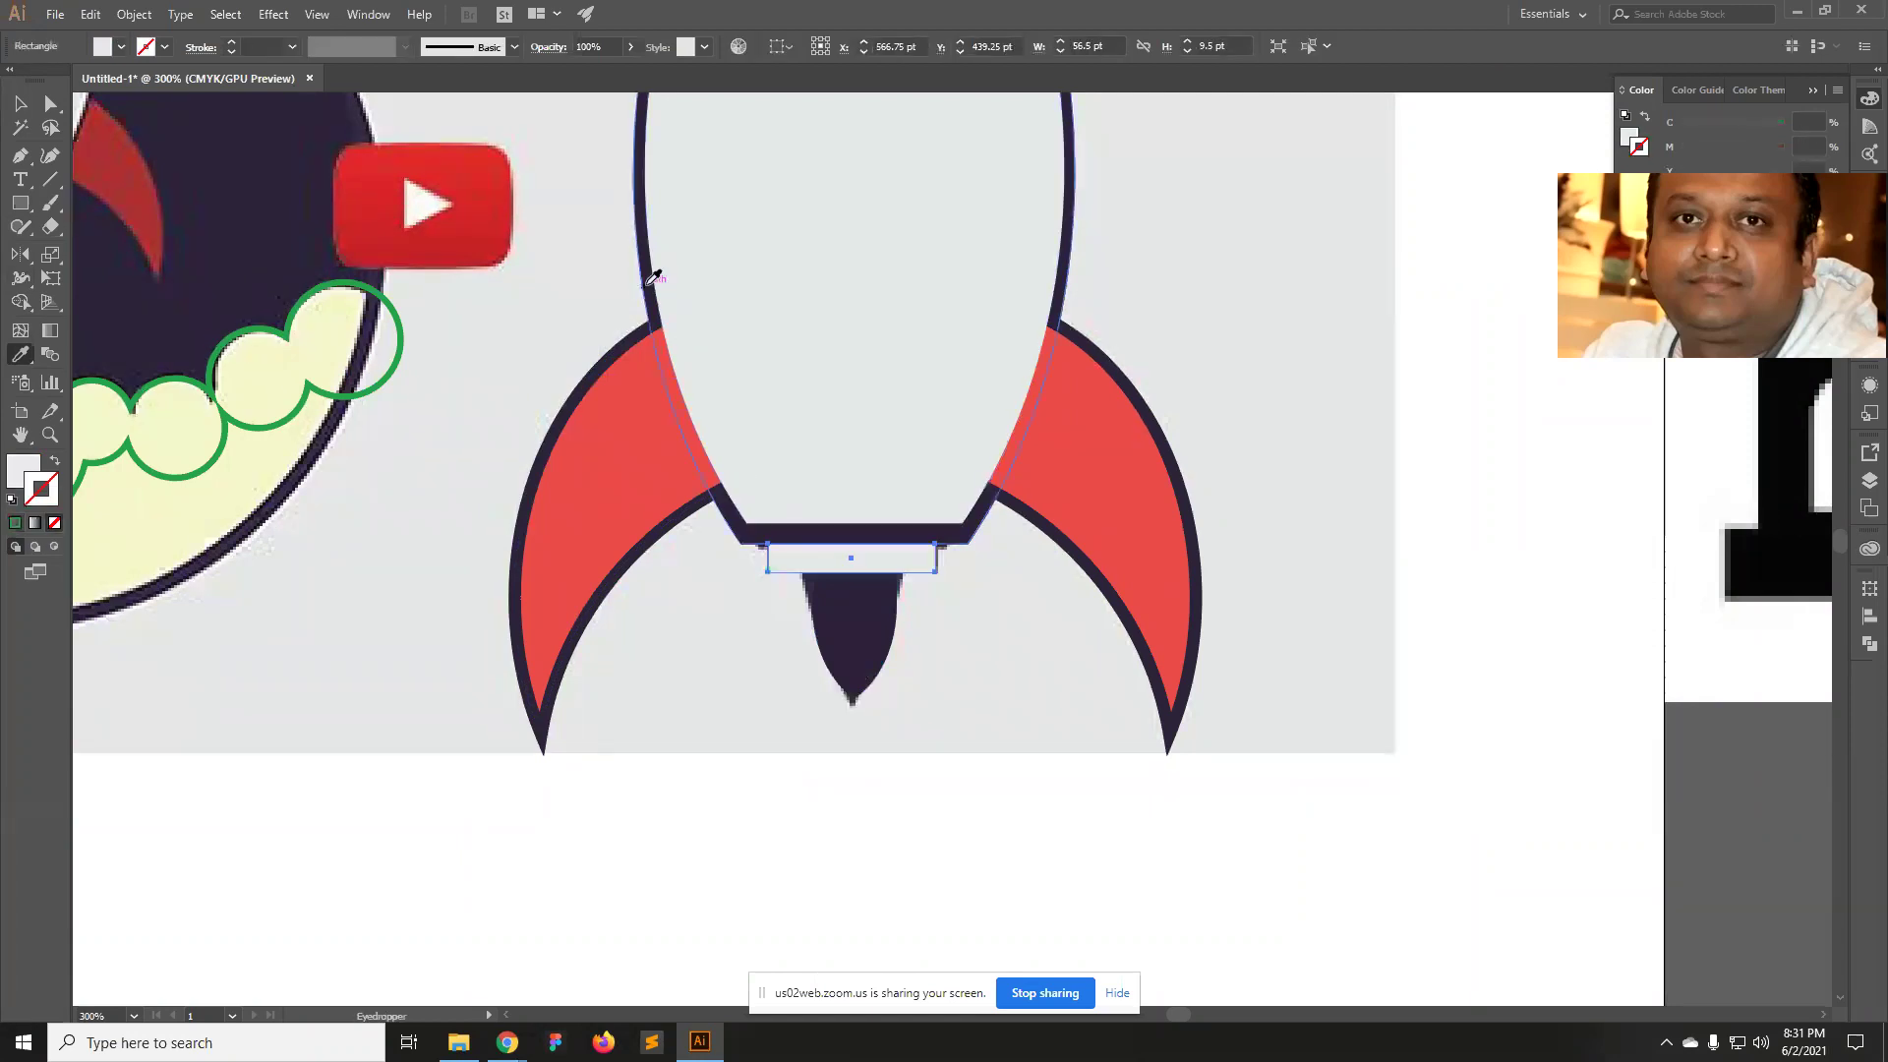
click(652, 258)
key(v)
click(915, 762)
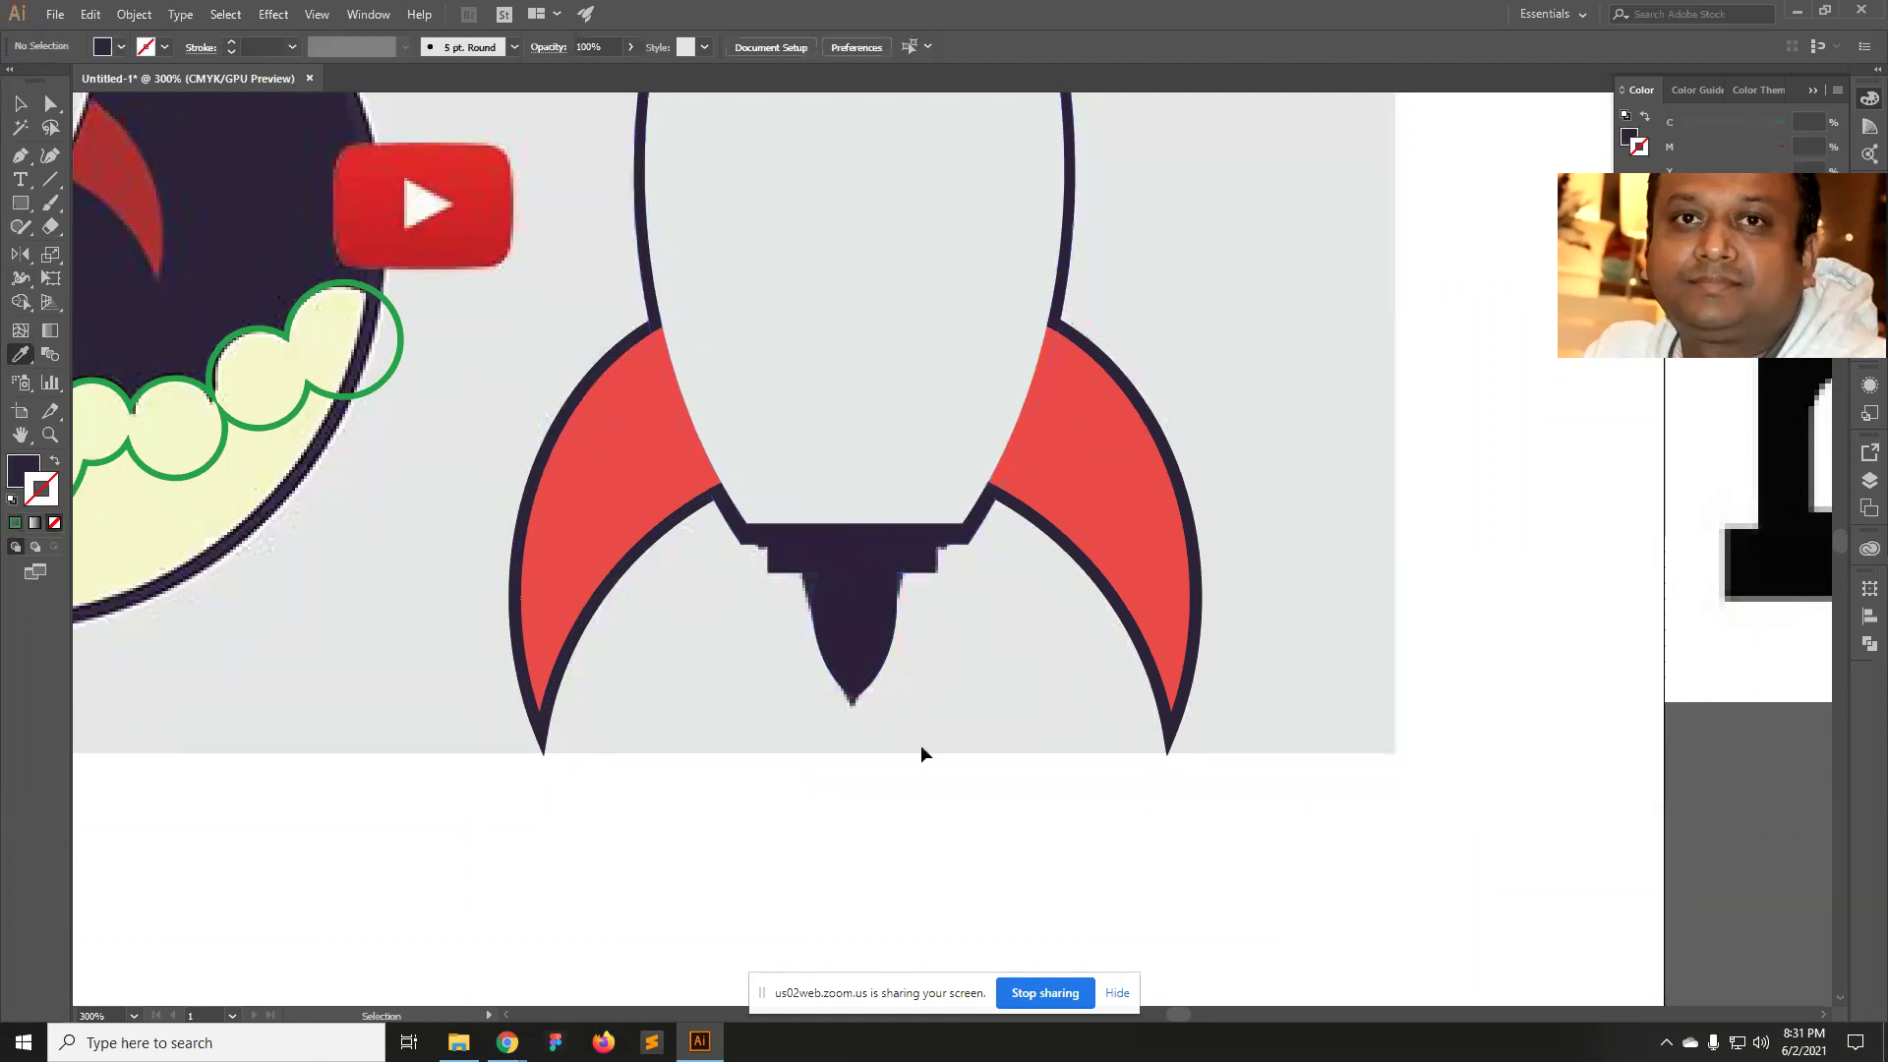
key(v)
scroll(817, 630, up, 3)
scroll(771, 653, left, 5)
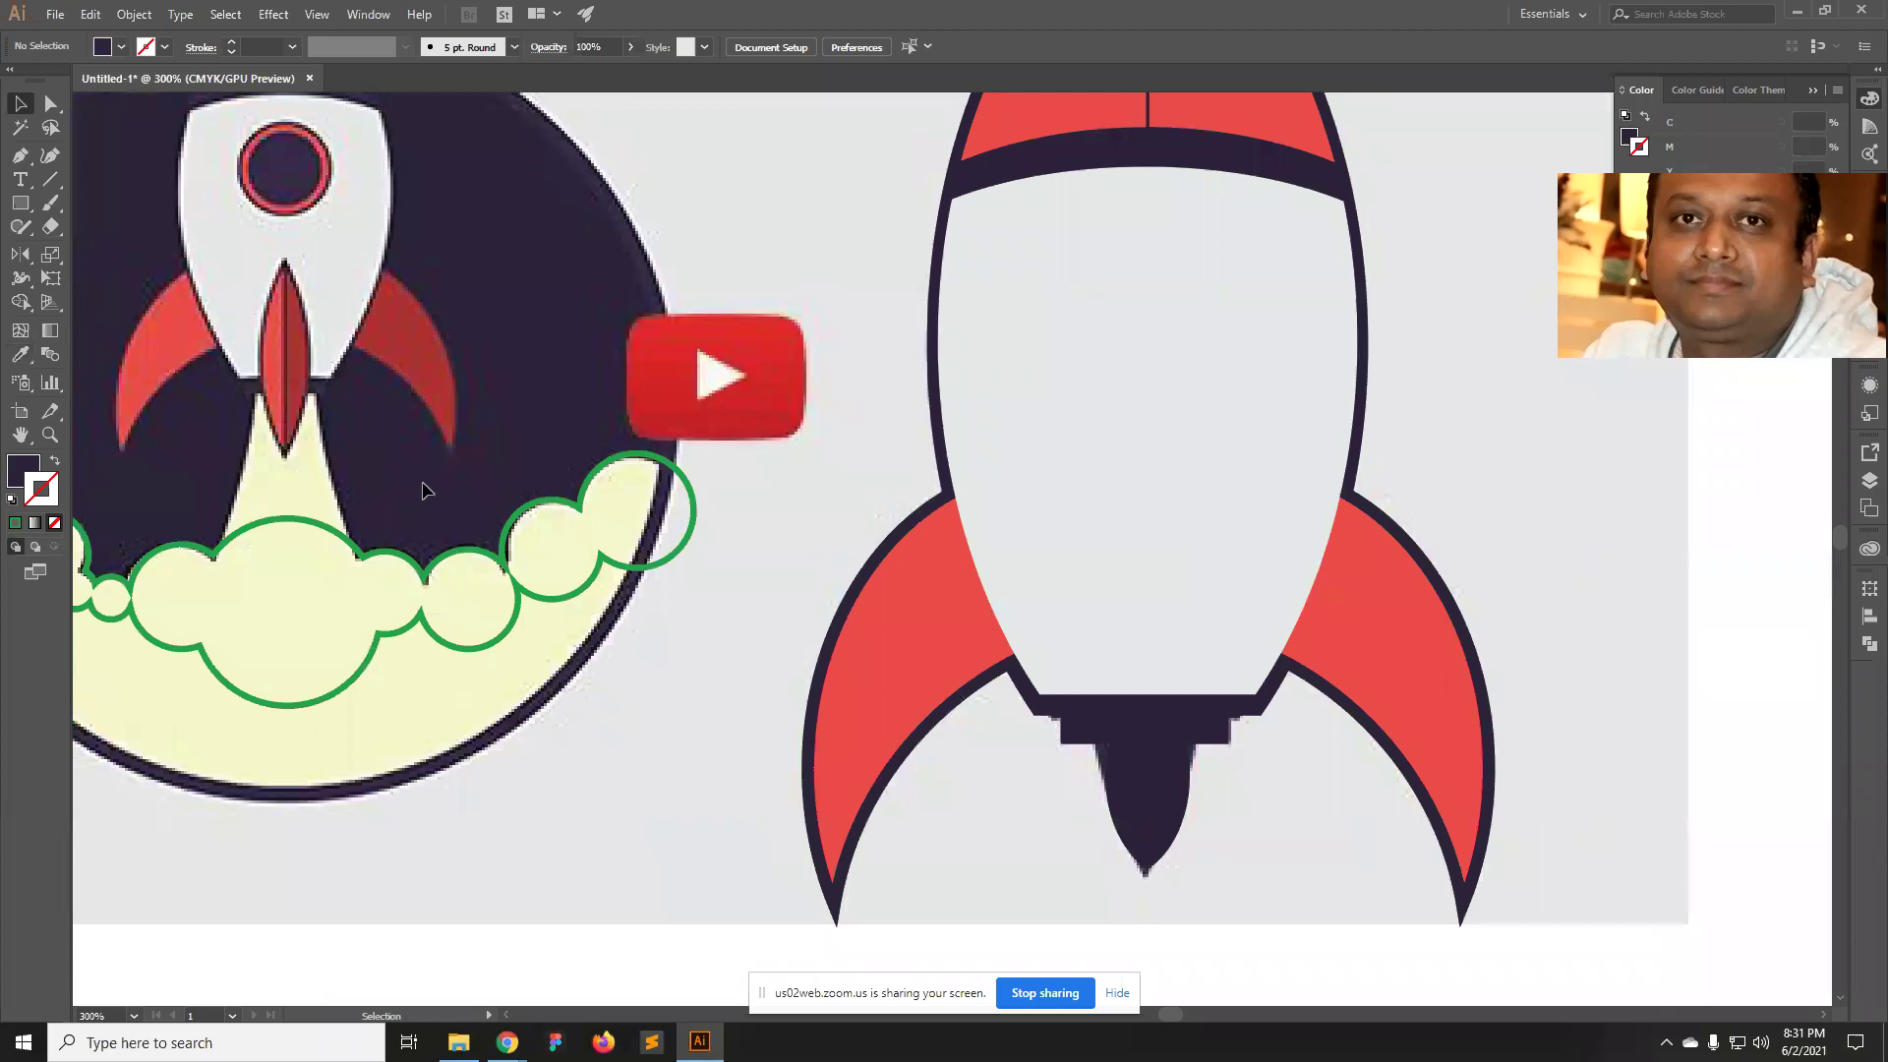
drag(1172, 830, 1340, 836)
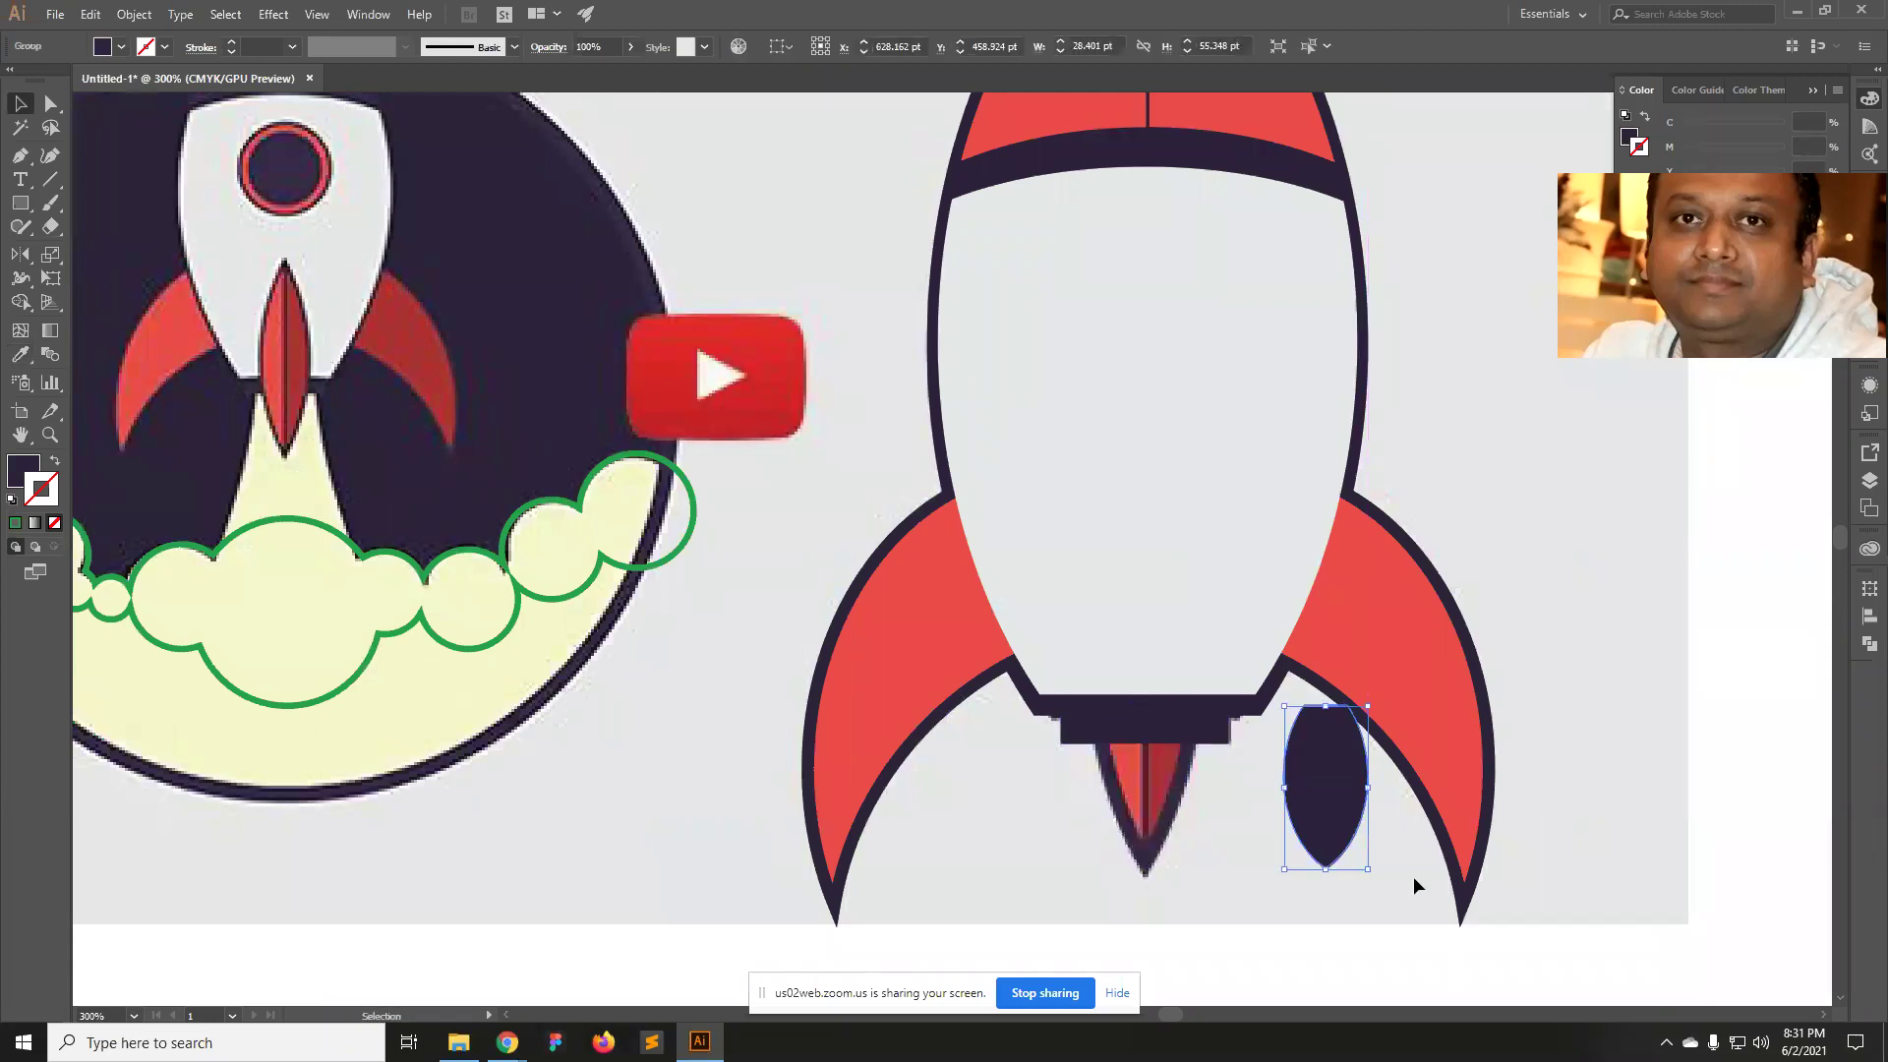
key(ctrl+z)
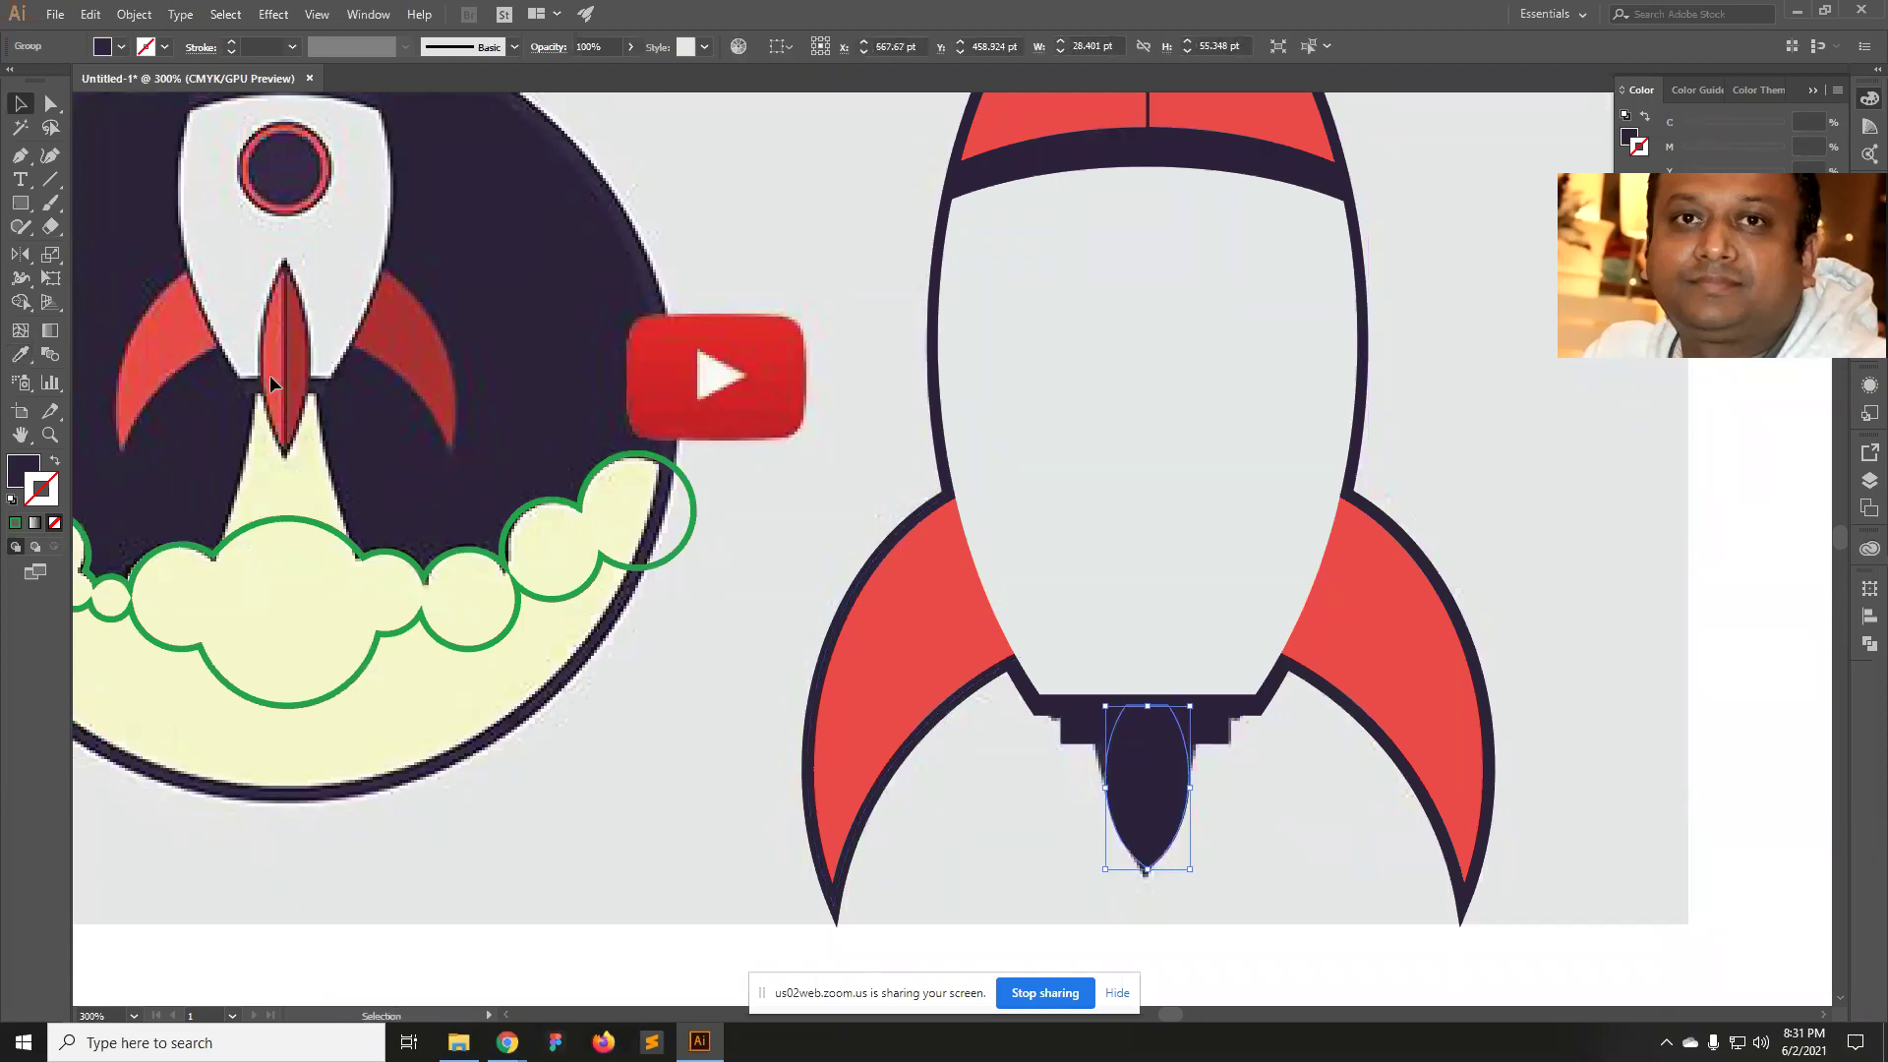
Draw a dark navy circle about 57 pt in diameter on the upper body as the rocket's window.
drag(561, 316, 581, 602)
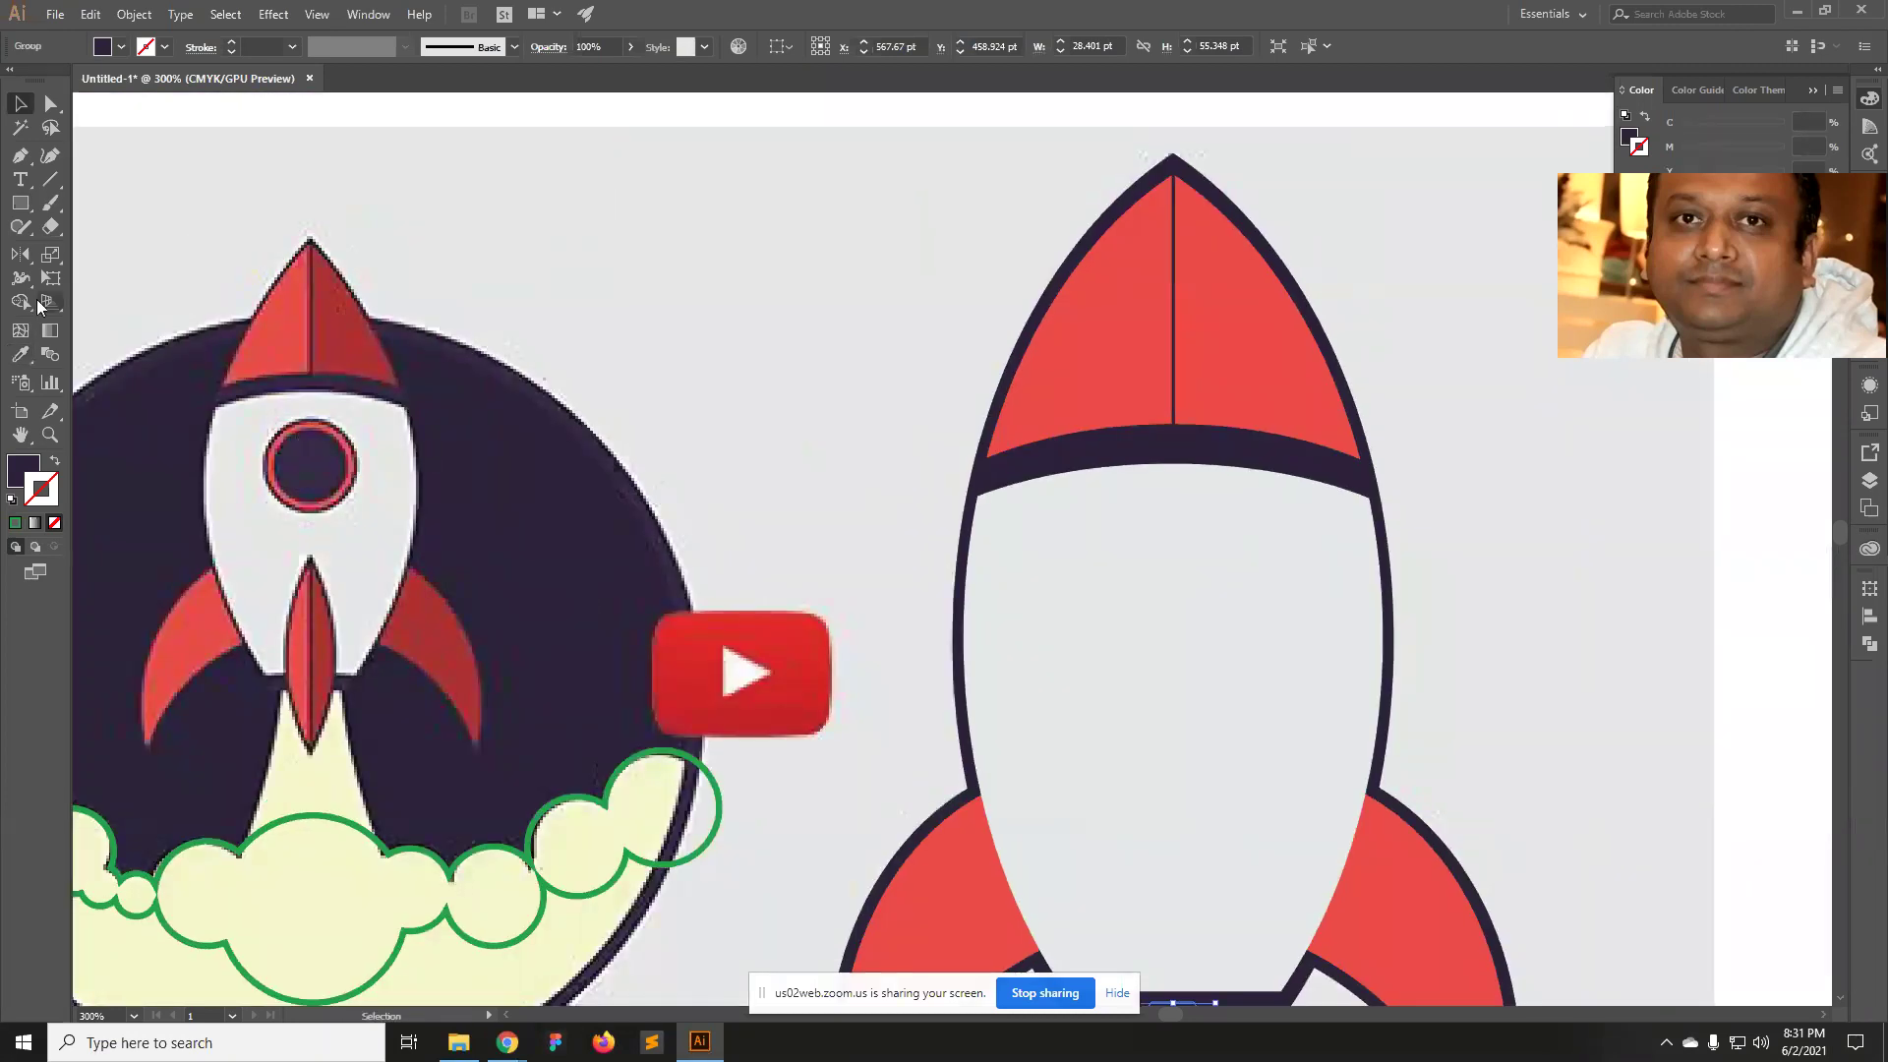
drag(21, 203, 93, 248)
drag(1112, 558, 1212, 681)
key(v)
click(1487, 590)
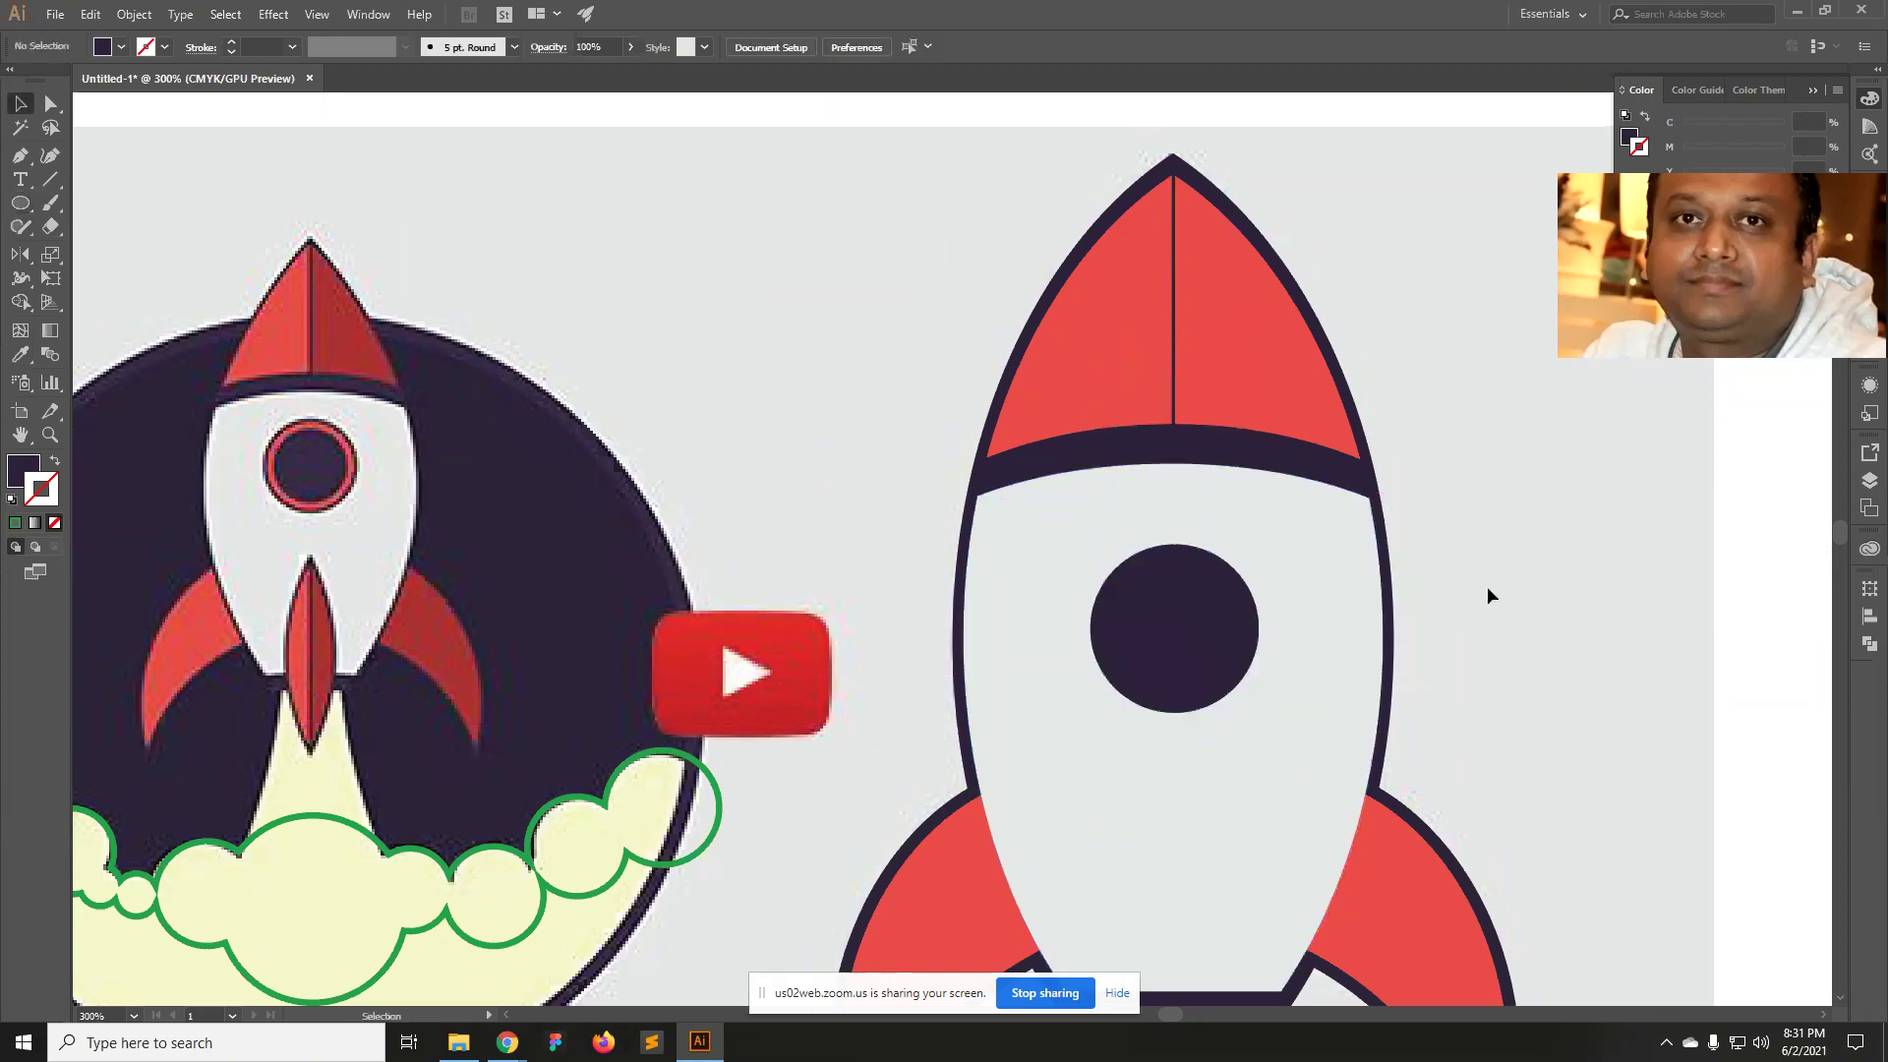
Copy the window circle in place and scale the copy about its centre to about 43.6 pt in diameter.
click(1156, 657)
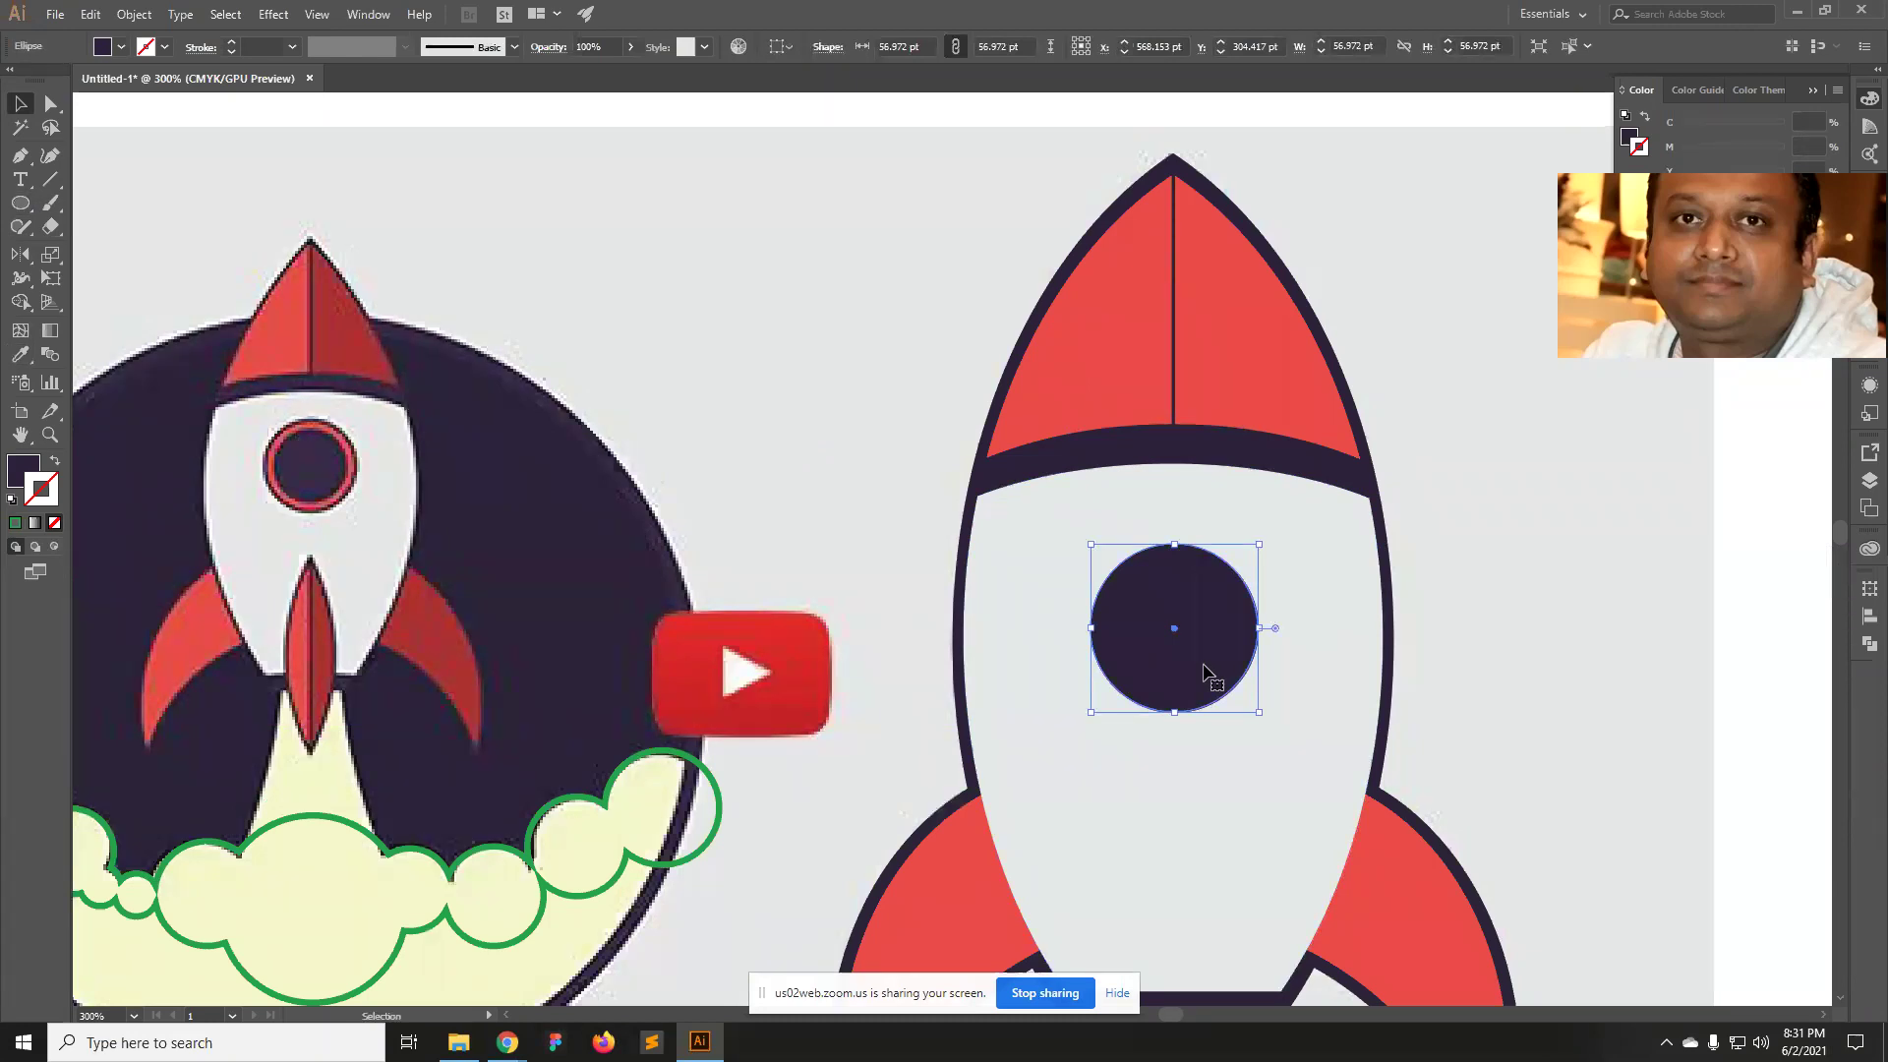
key(a)
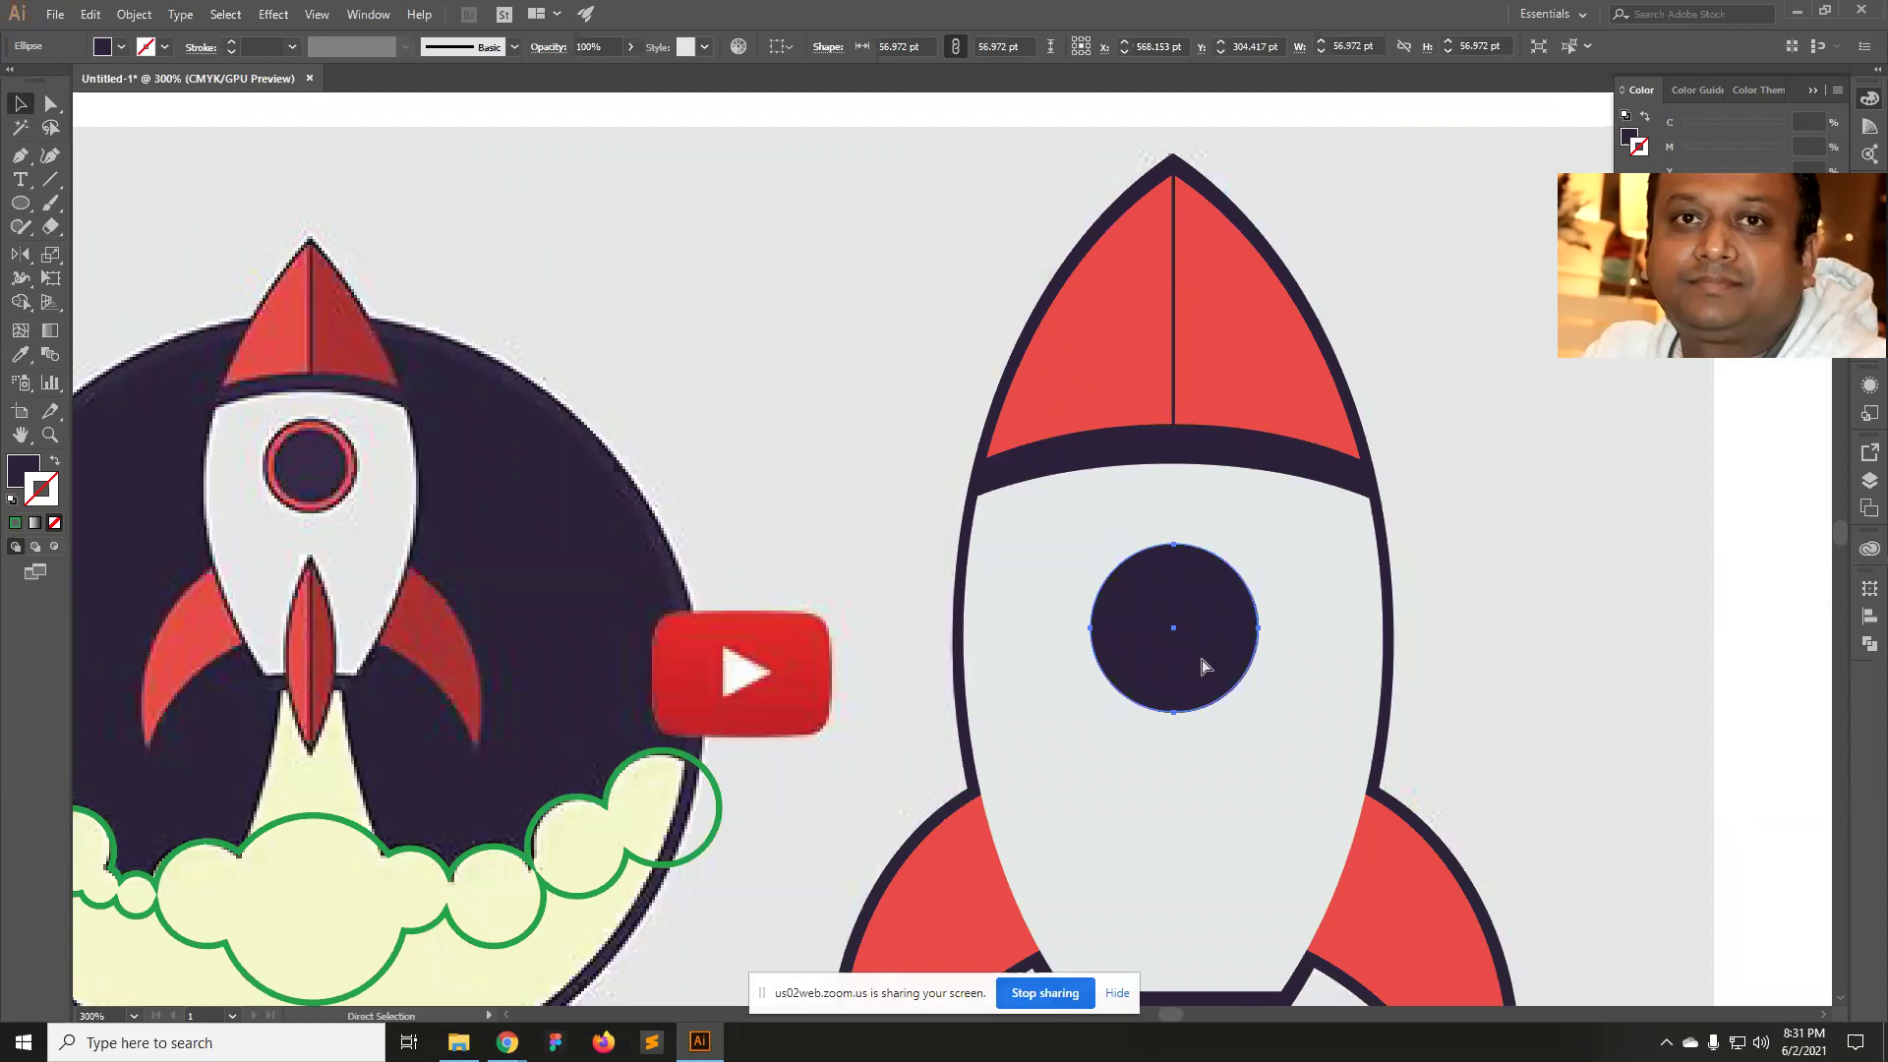
key(ctrl)
key(v)
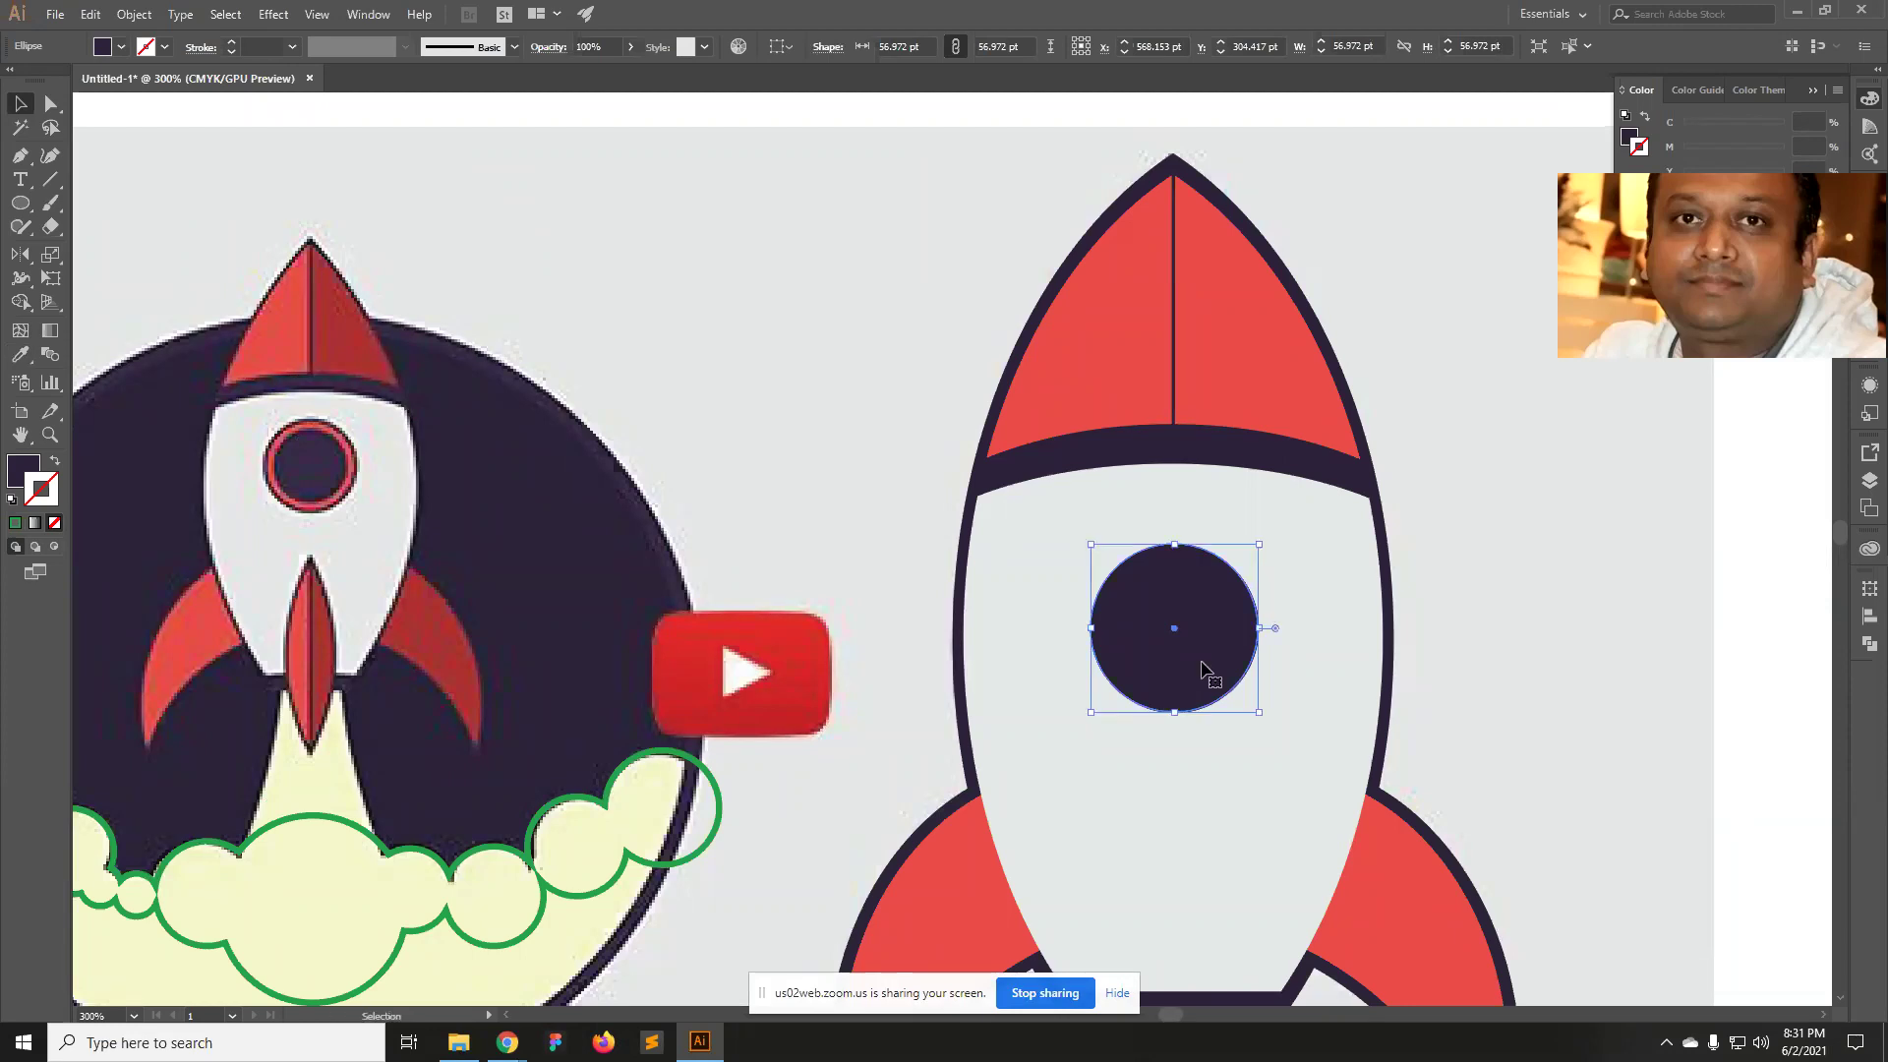
key(shift)
drag(1263, 543, 1239, 563)
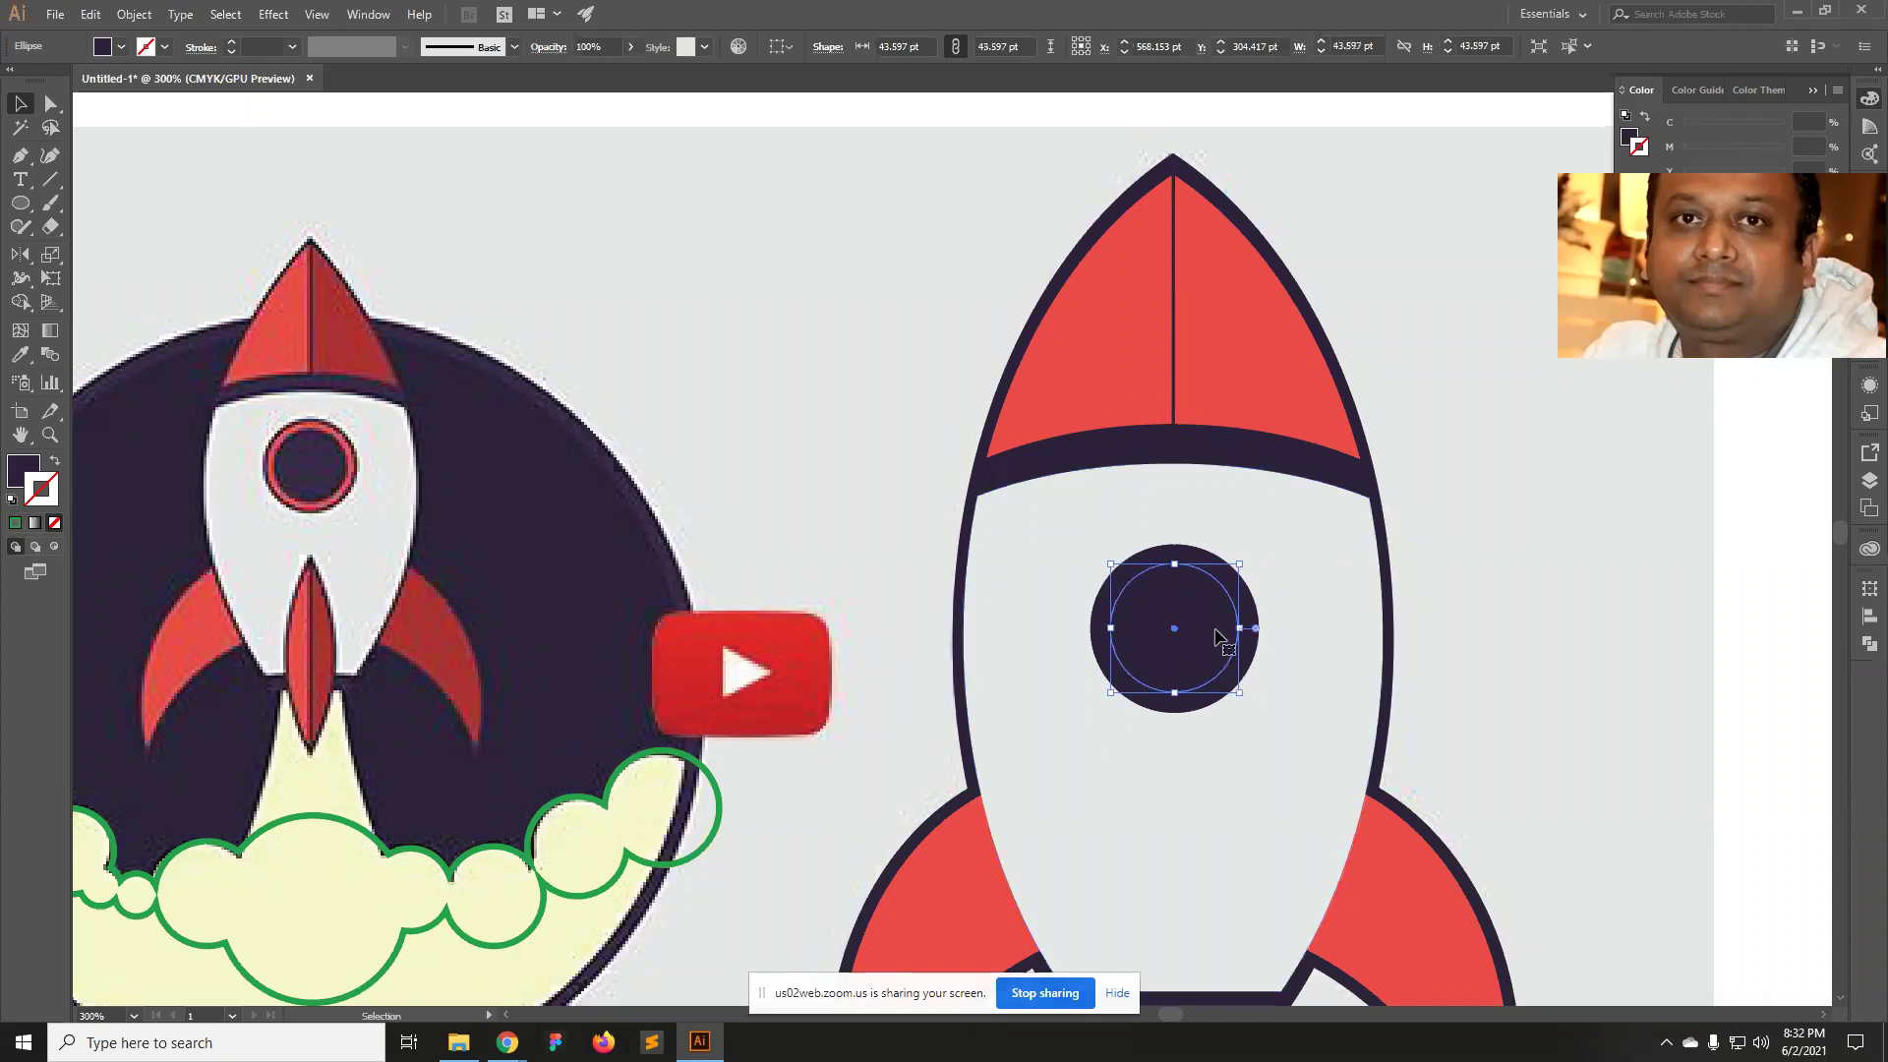
Fill the inner window circle with the nose cone's bright red.
click(20, 465)
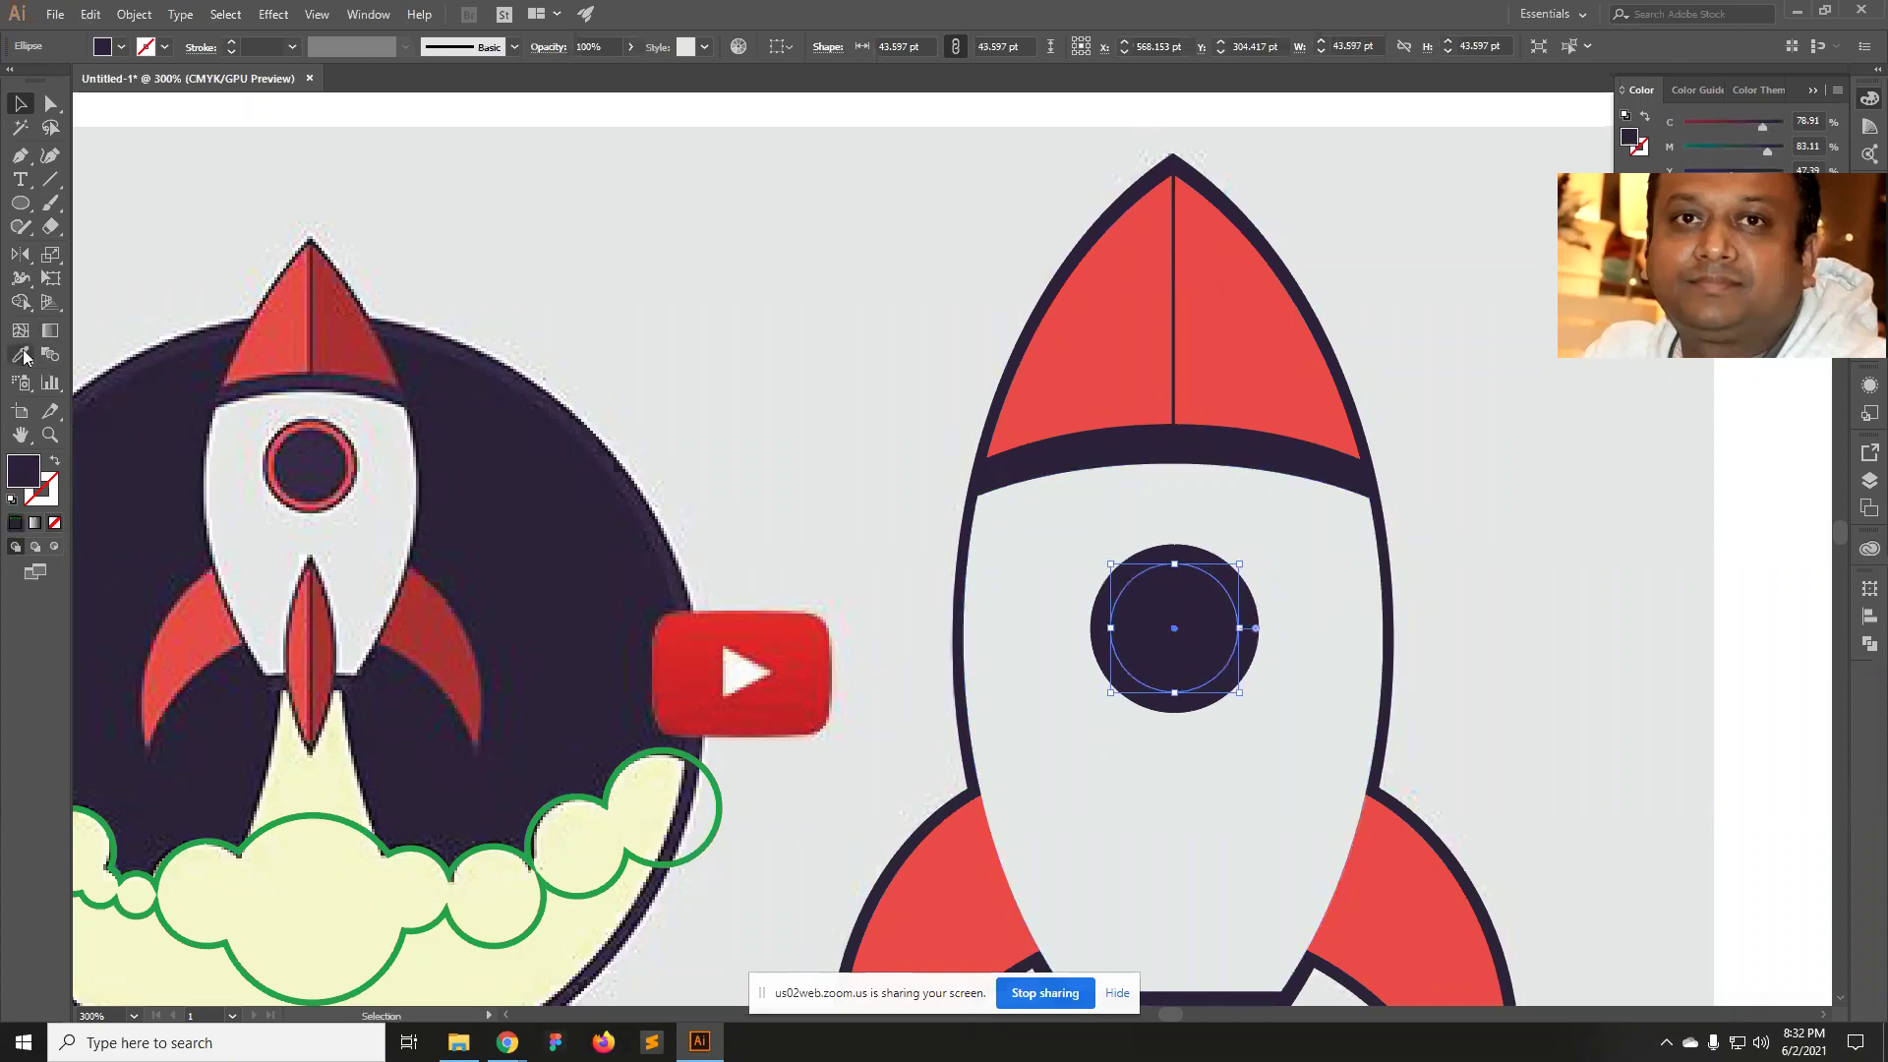
click(21, 355)
click(1125, 375)
key(v)
click(1569, 627)
key(i)
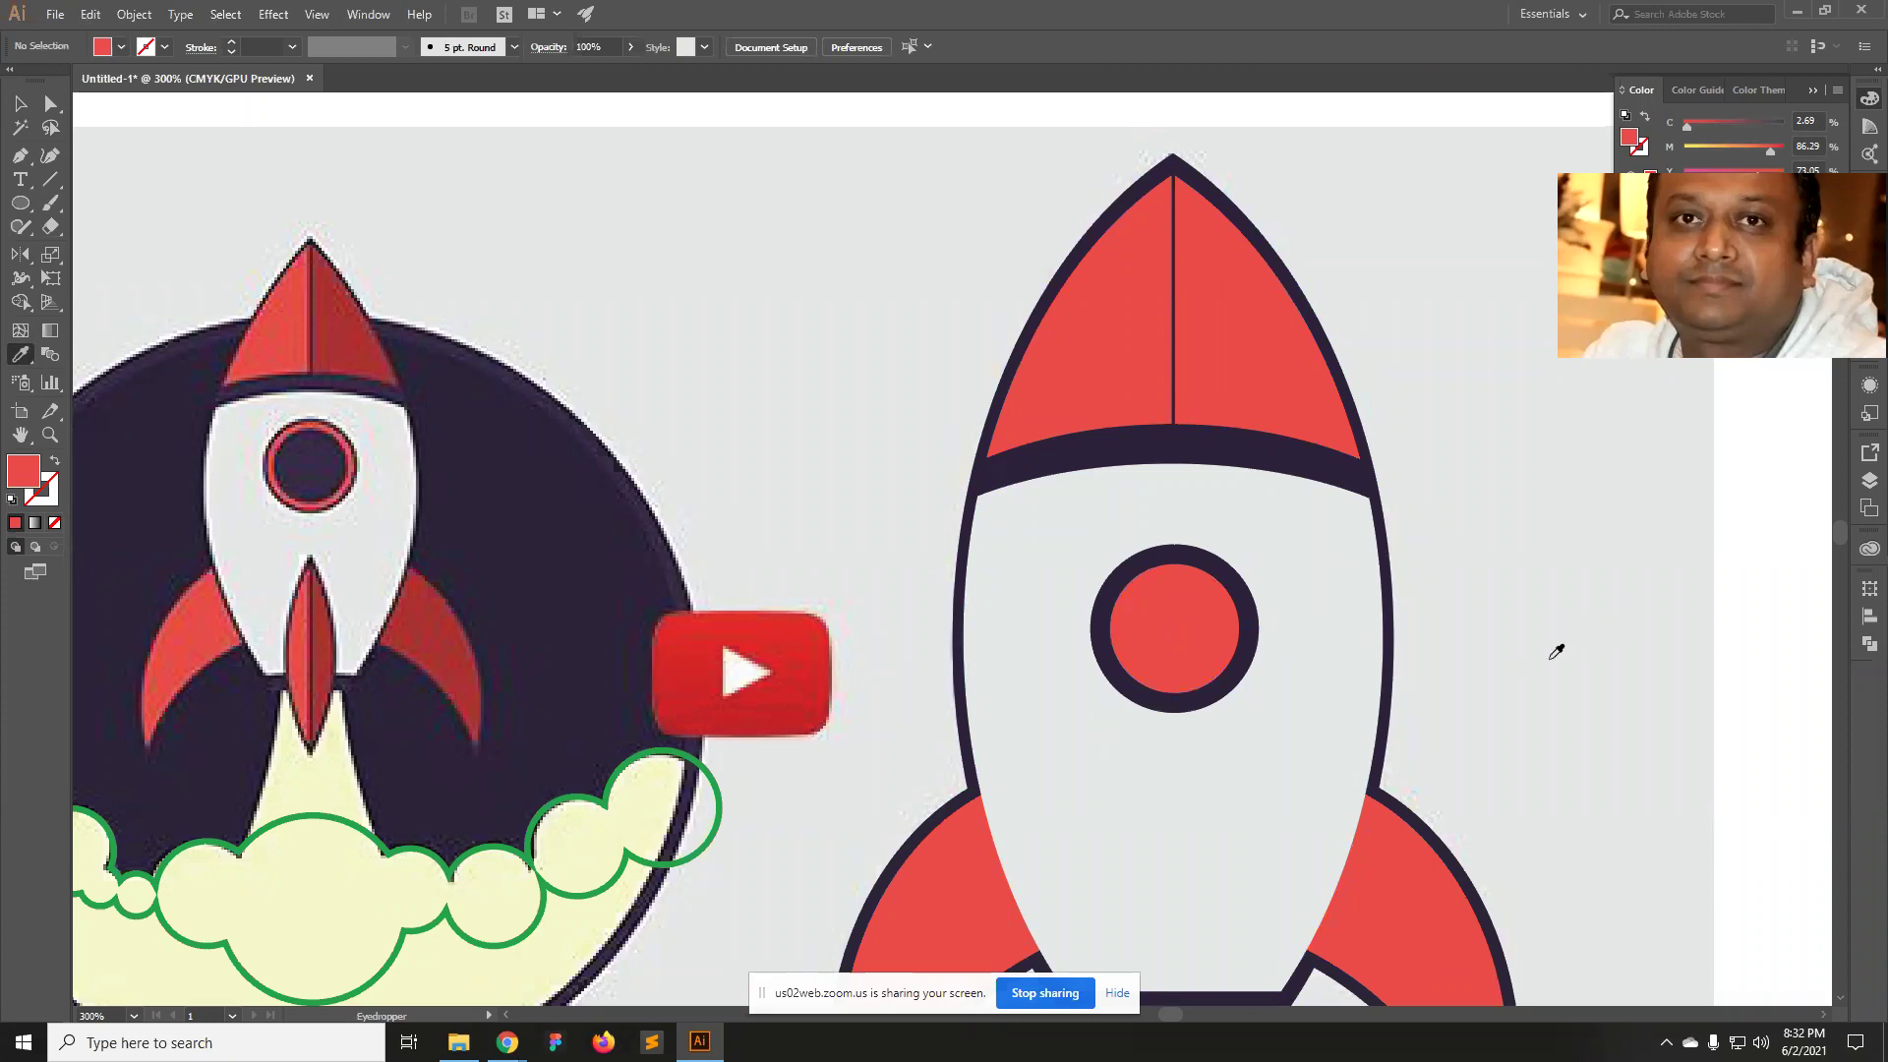
Fill the outer window circle with the nose cone's bright red and give it a dark navy outline.
key(v)
click(1247, 586)
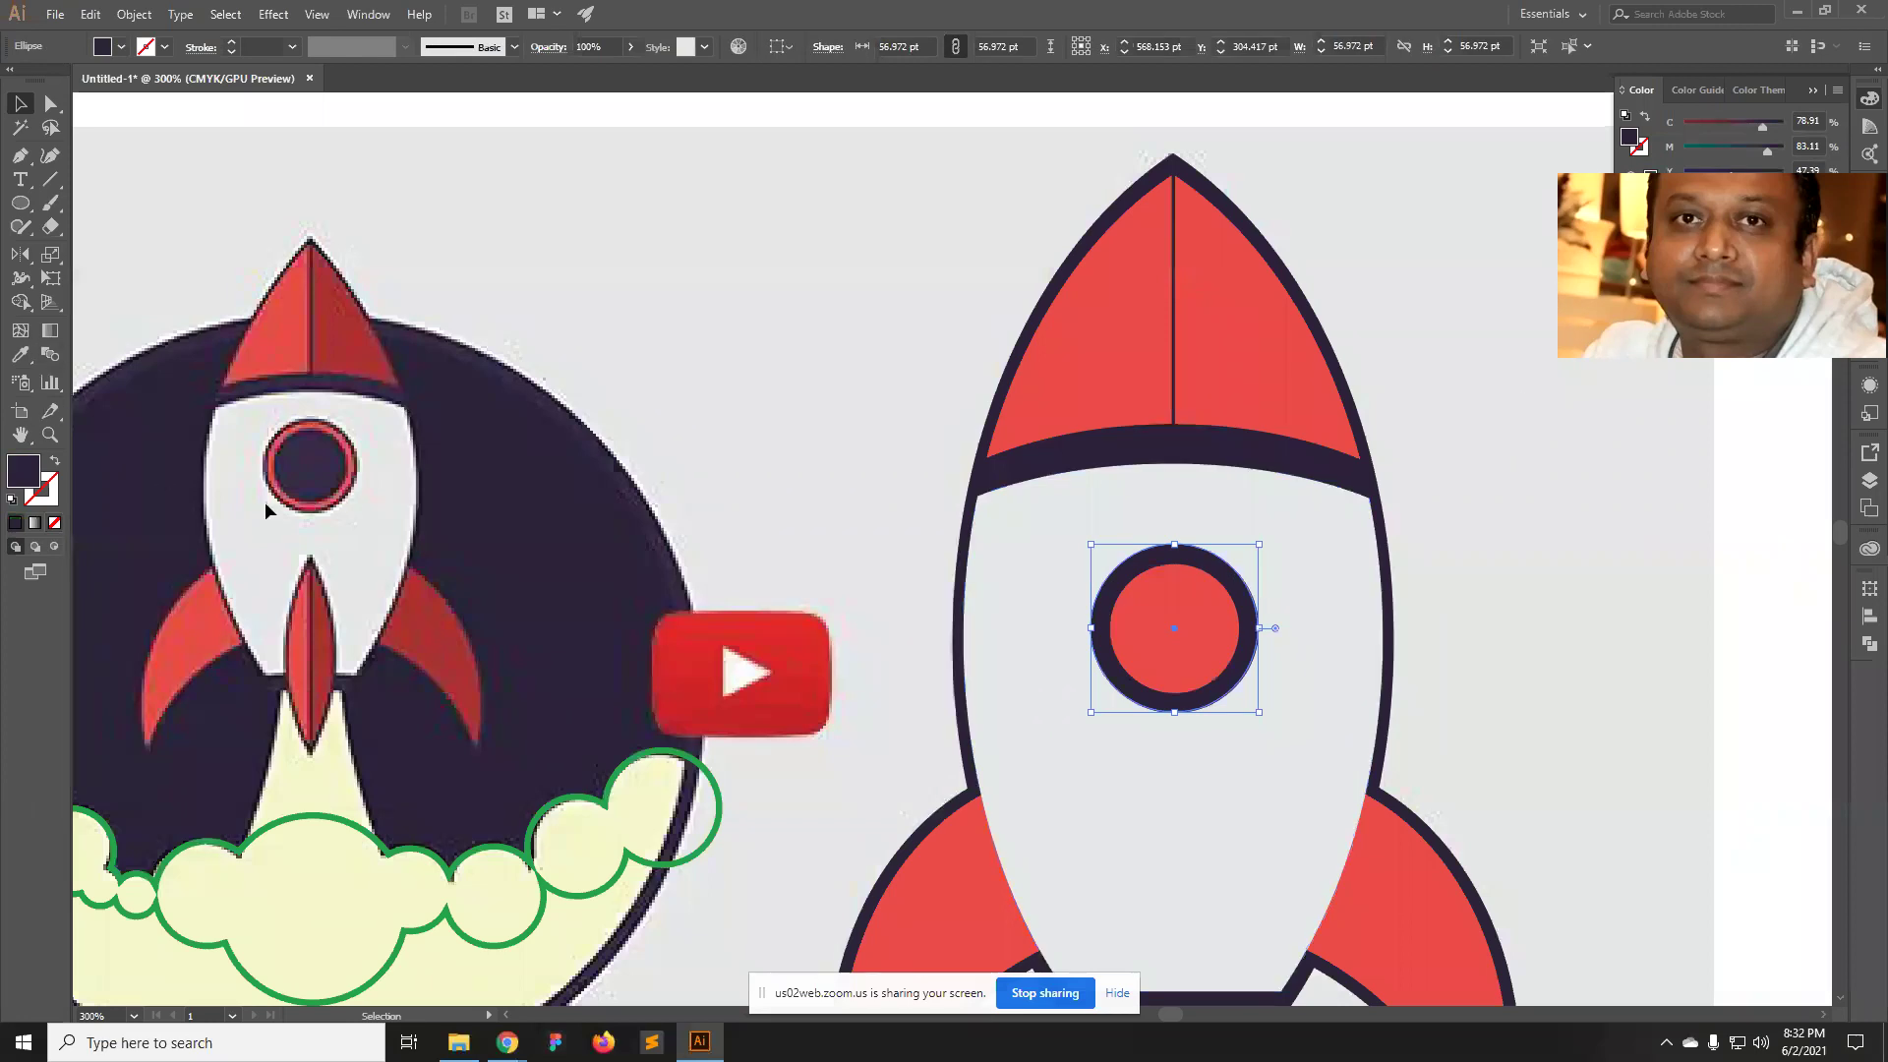
key(i)
click(1066, 381)
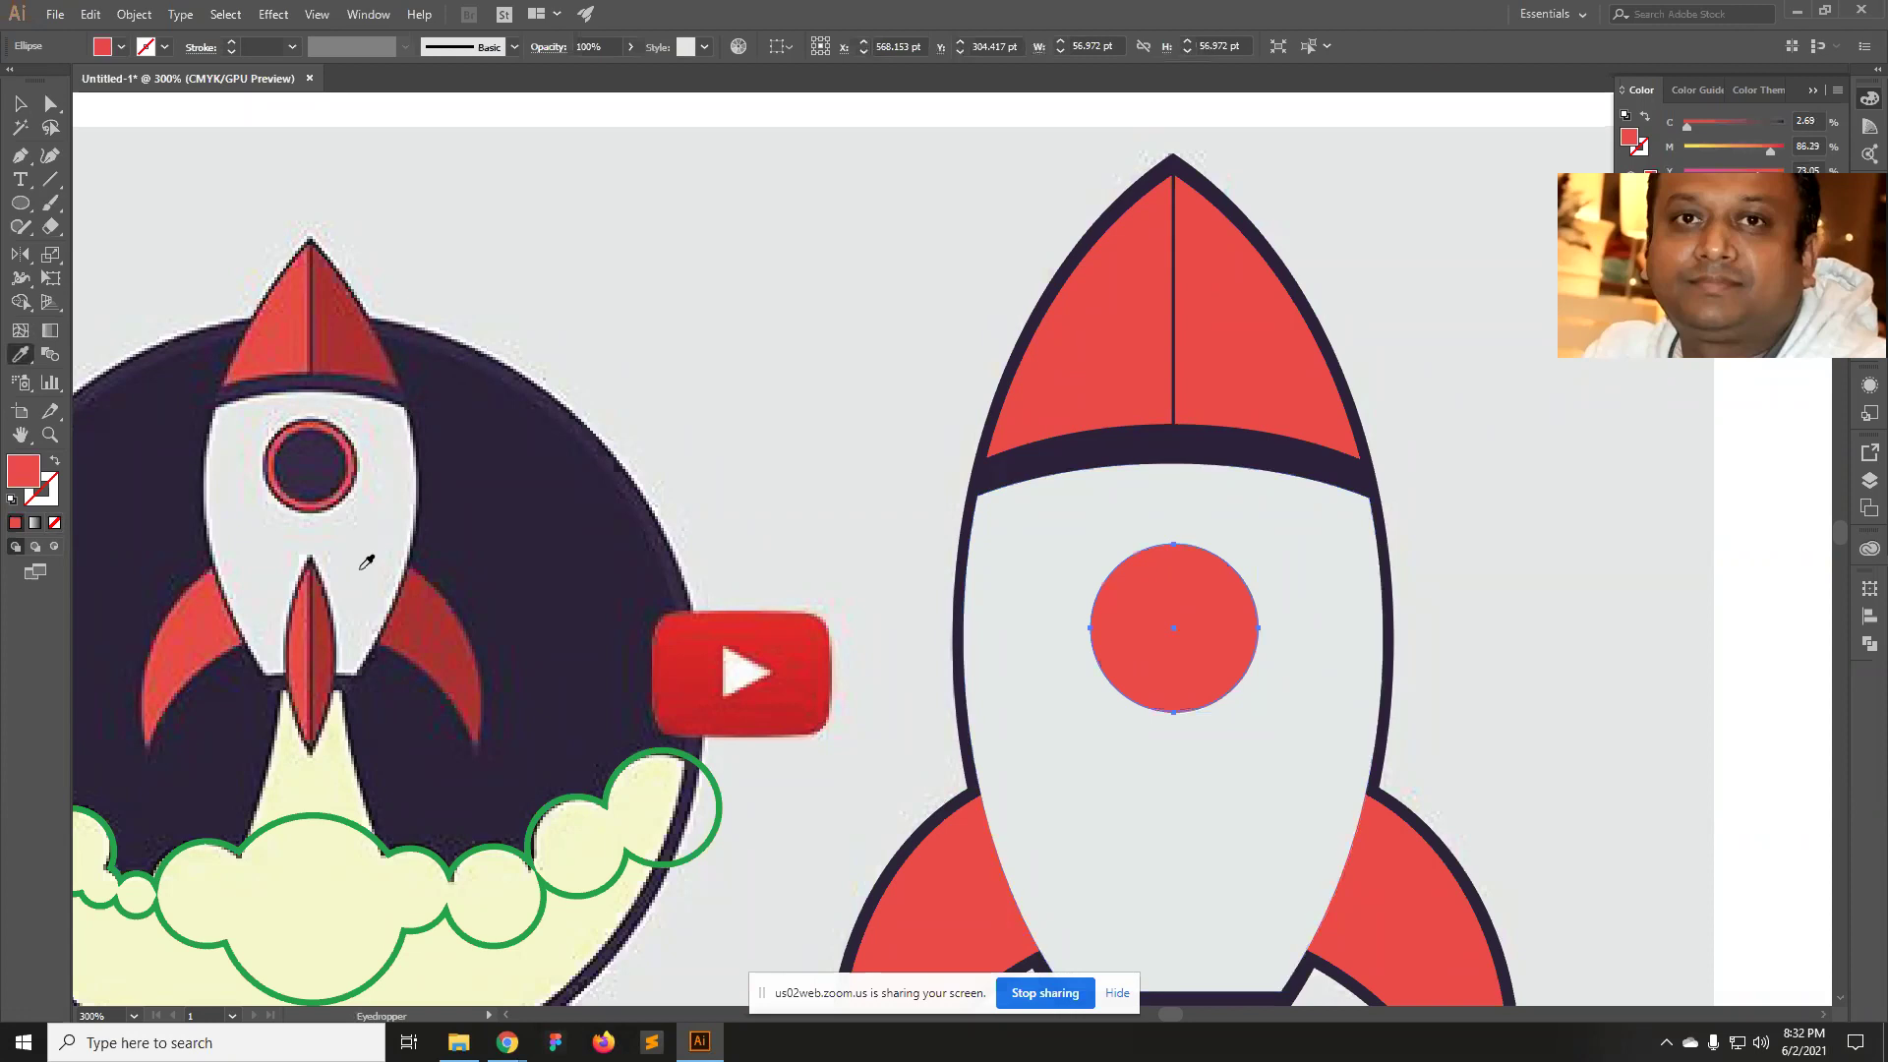
click(49, 486)
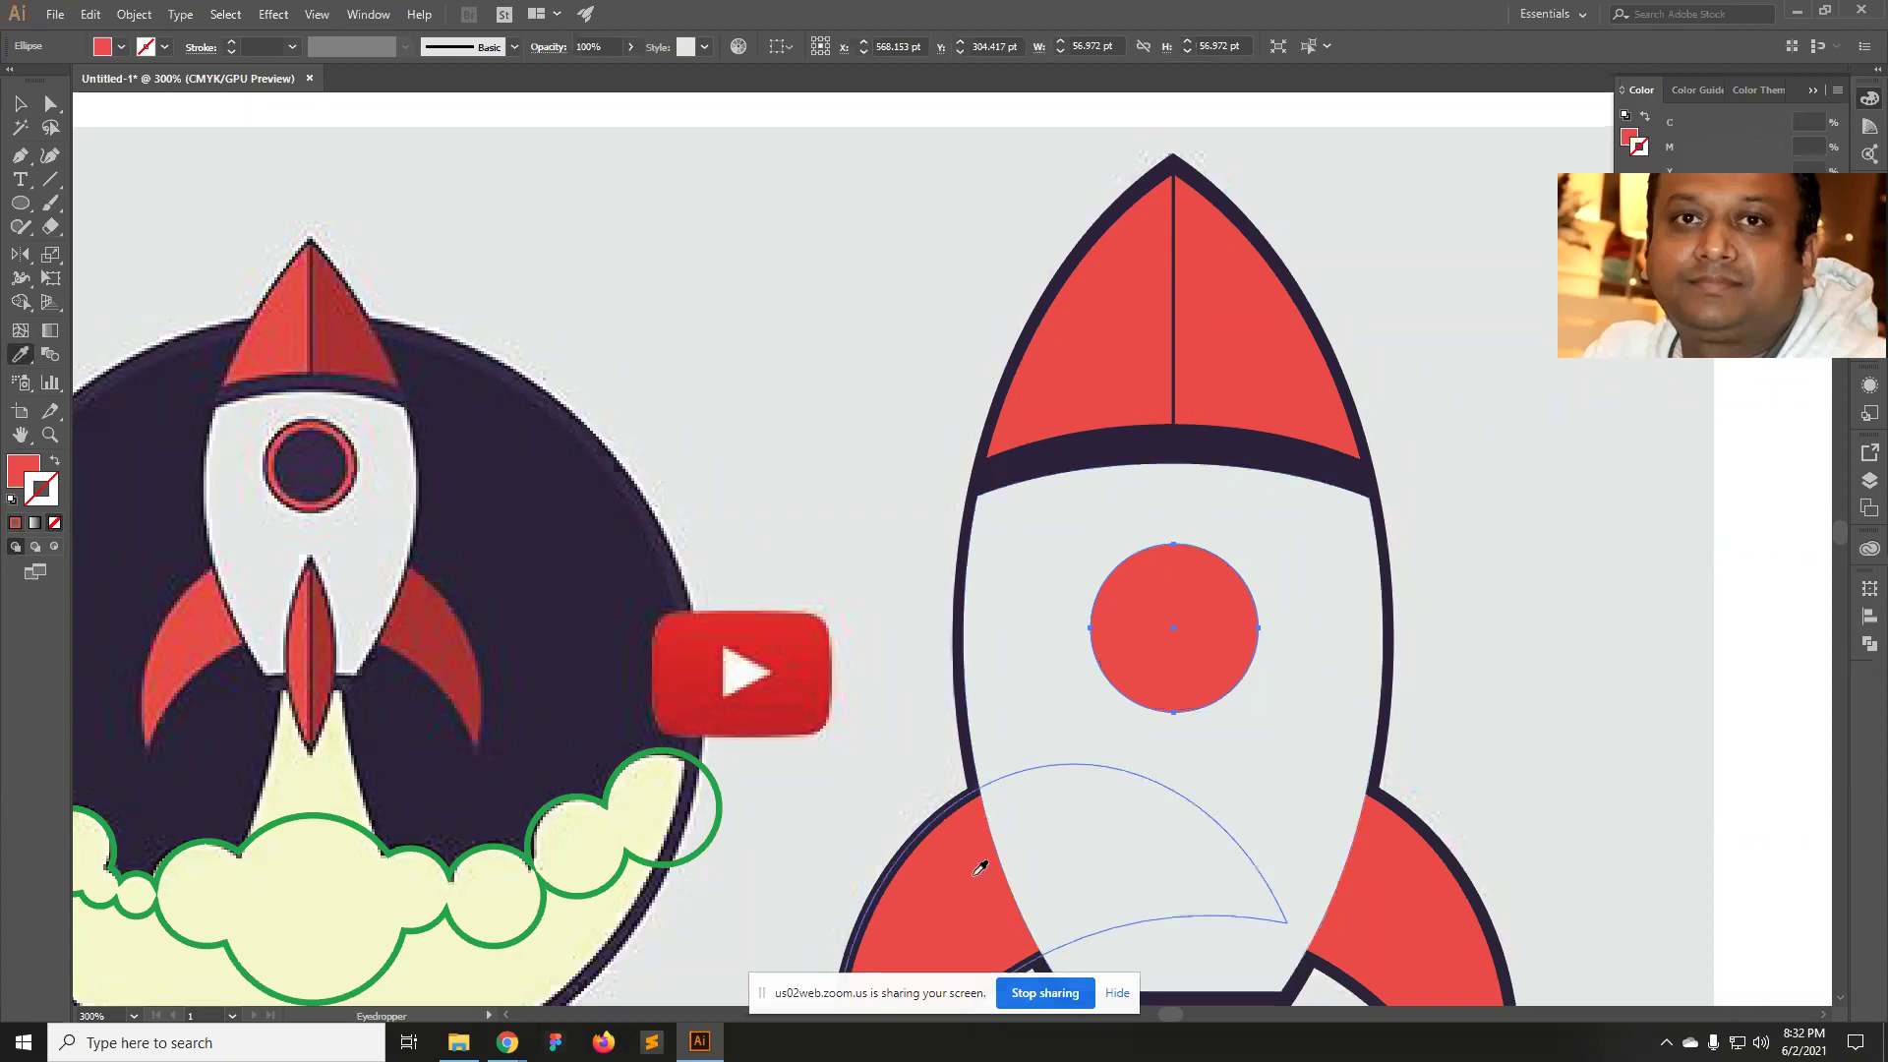
click(965, 628)
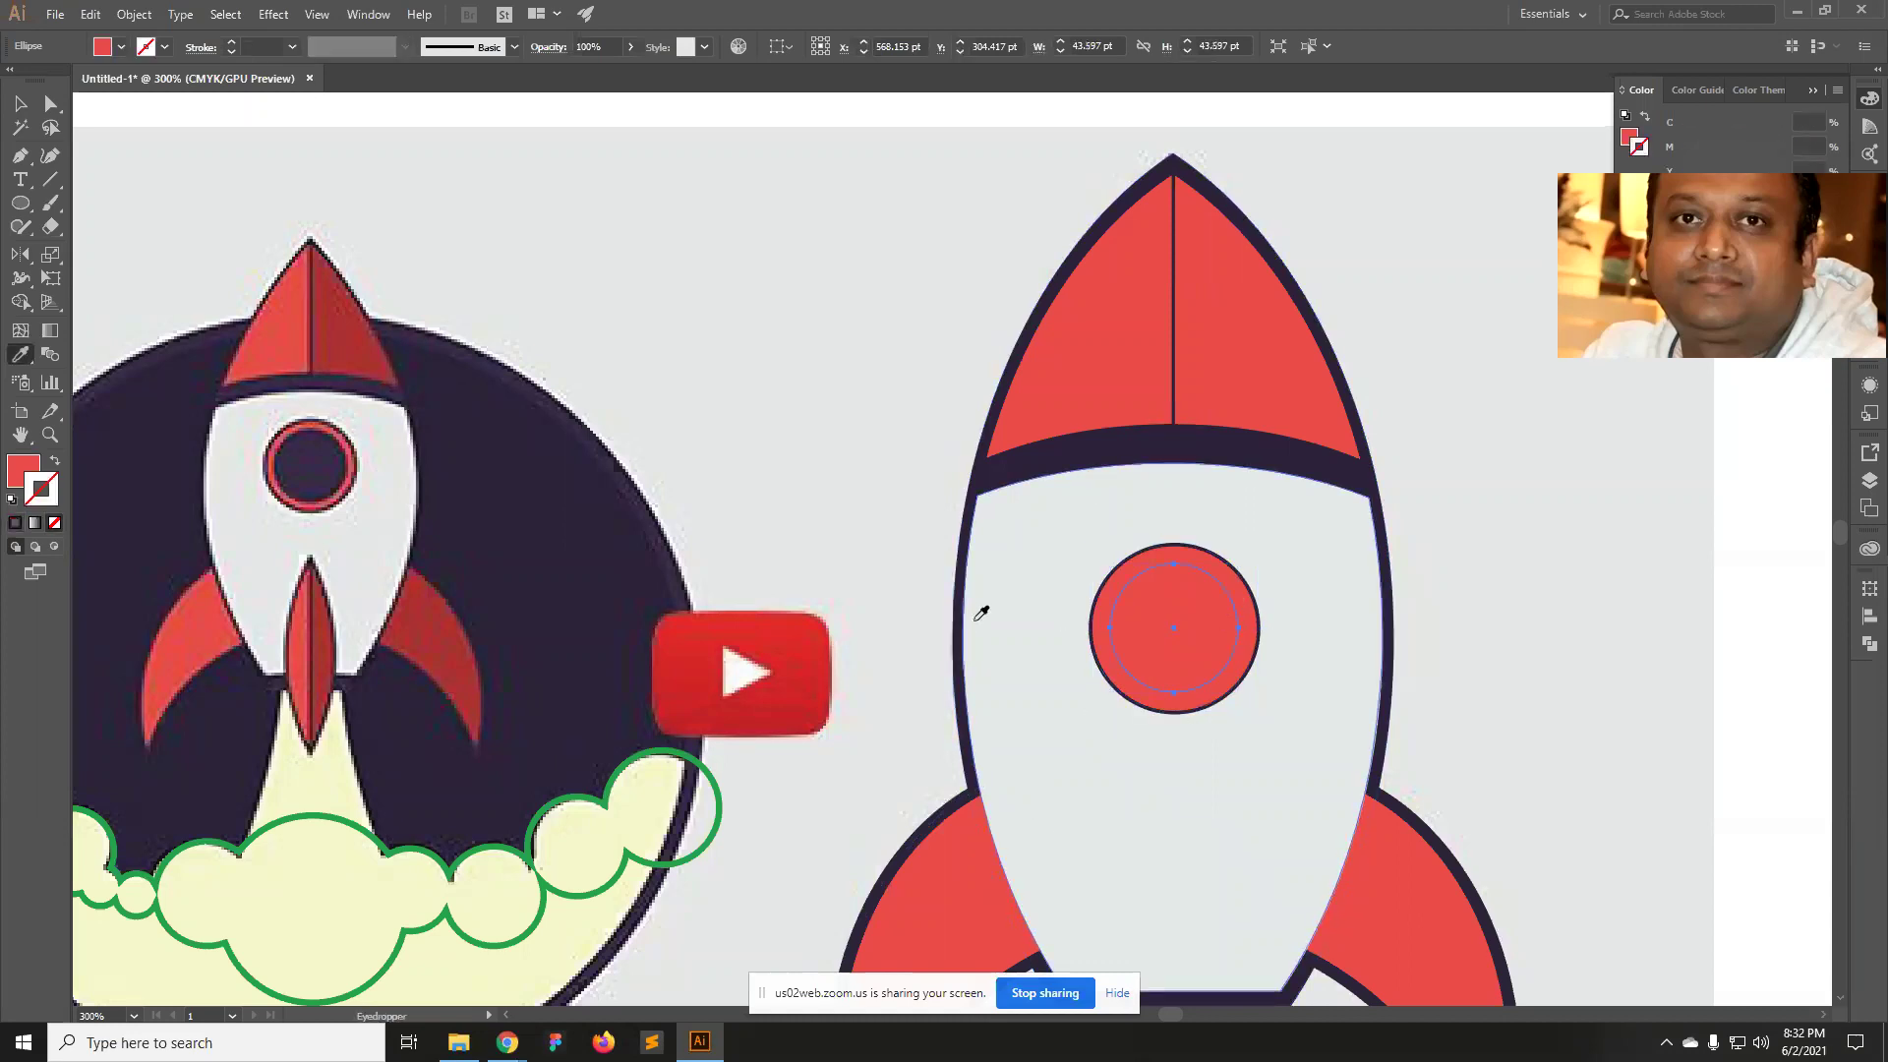
Fill the inner window circle with the dark navy sampled from the body's border.
click(974, 563)
key(v)
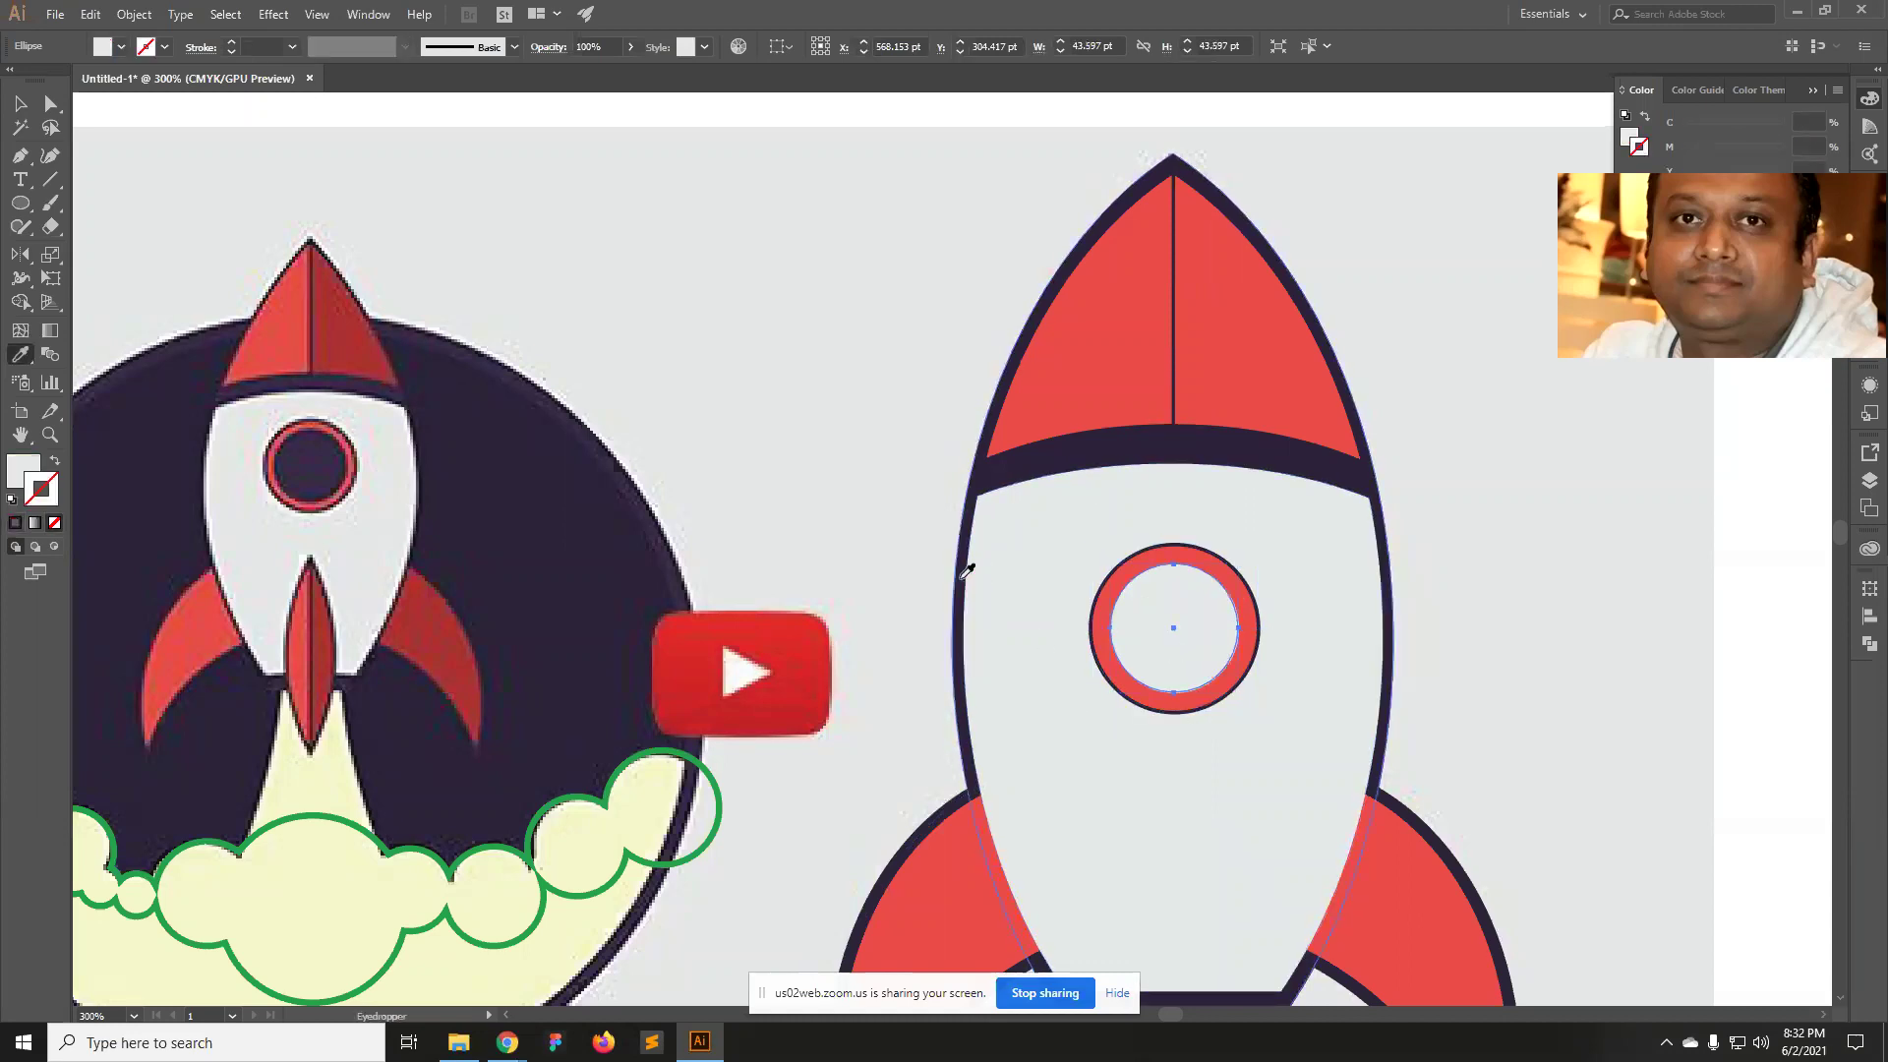
click(969, 562)
key(v)
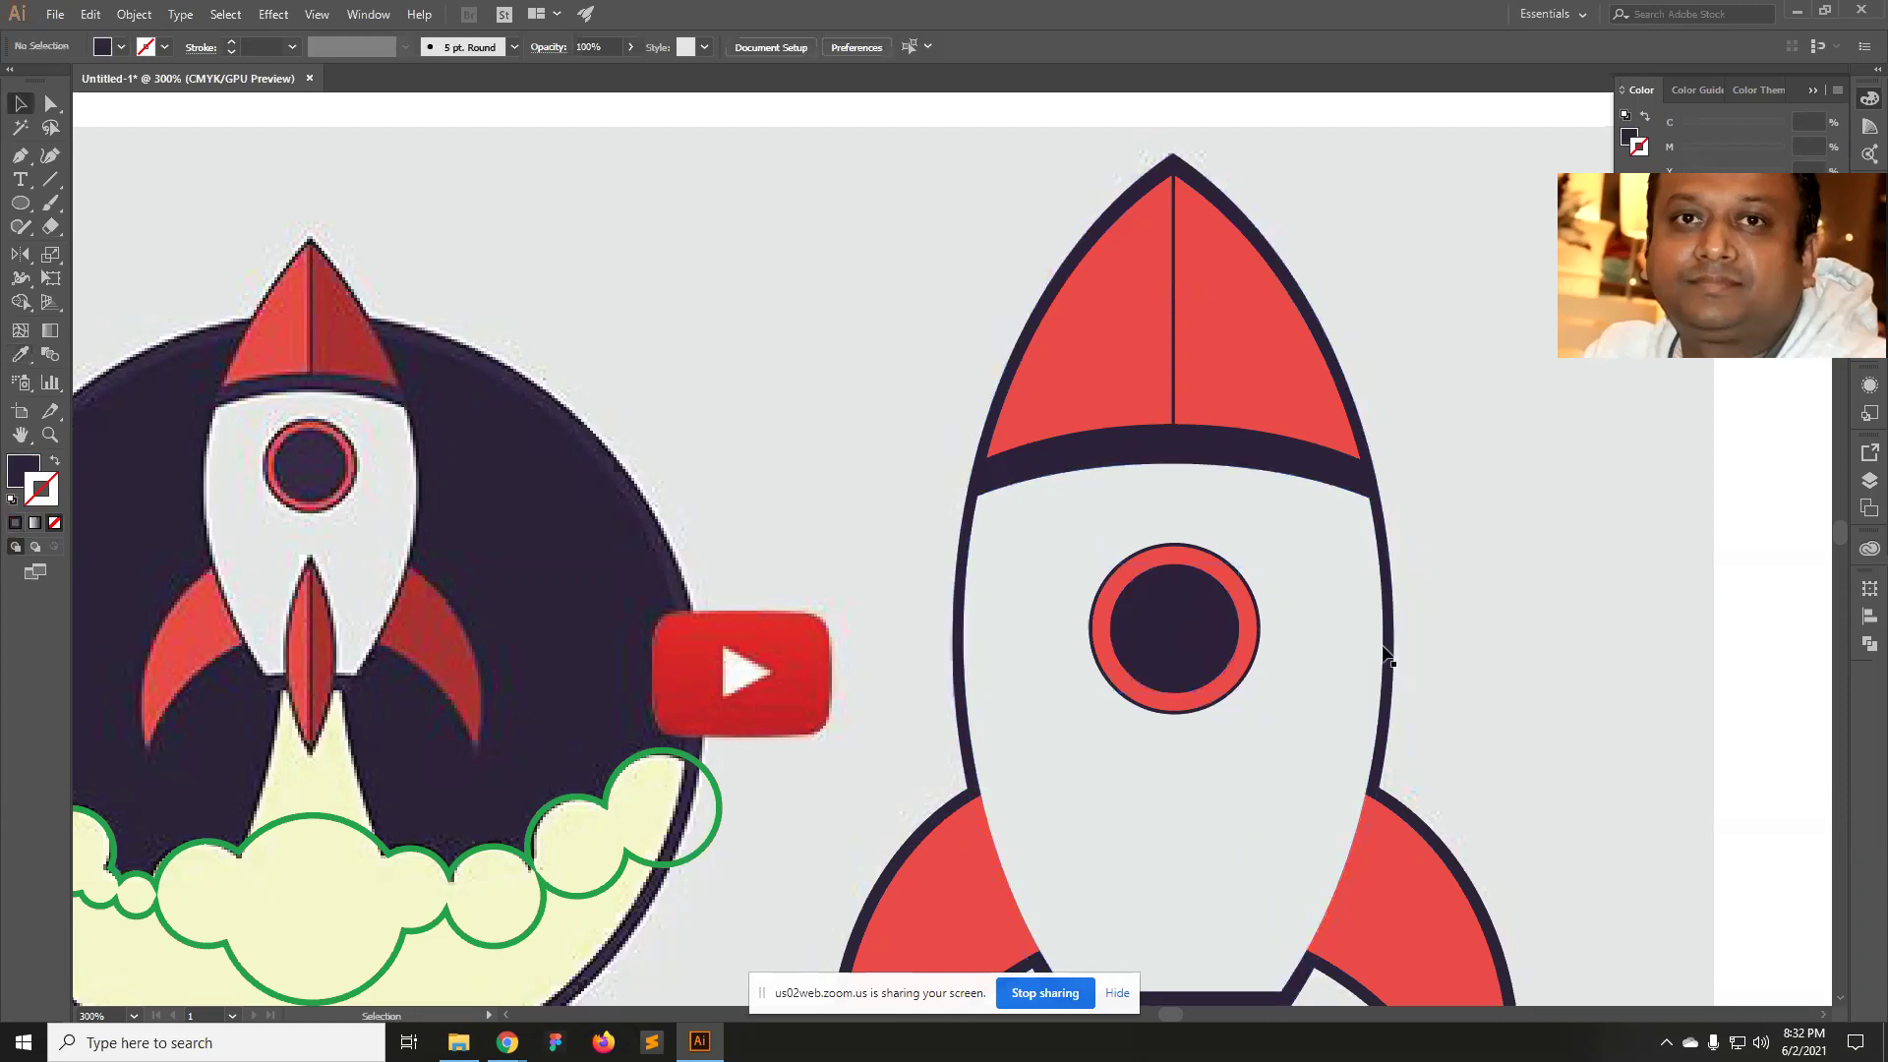
Set the outer window circle's outline weight to 2 pt.
click(1126, 583)
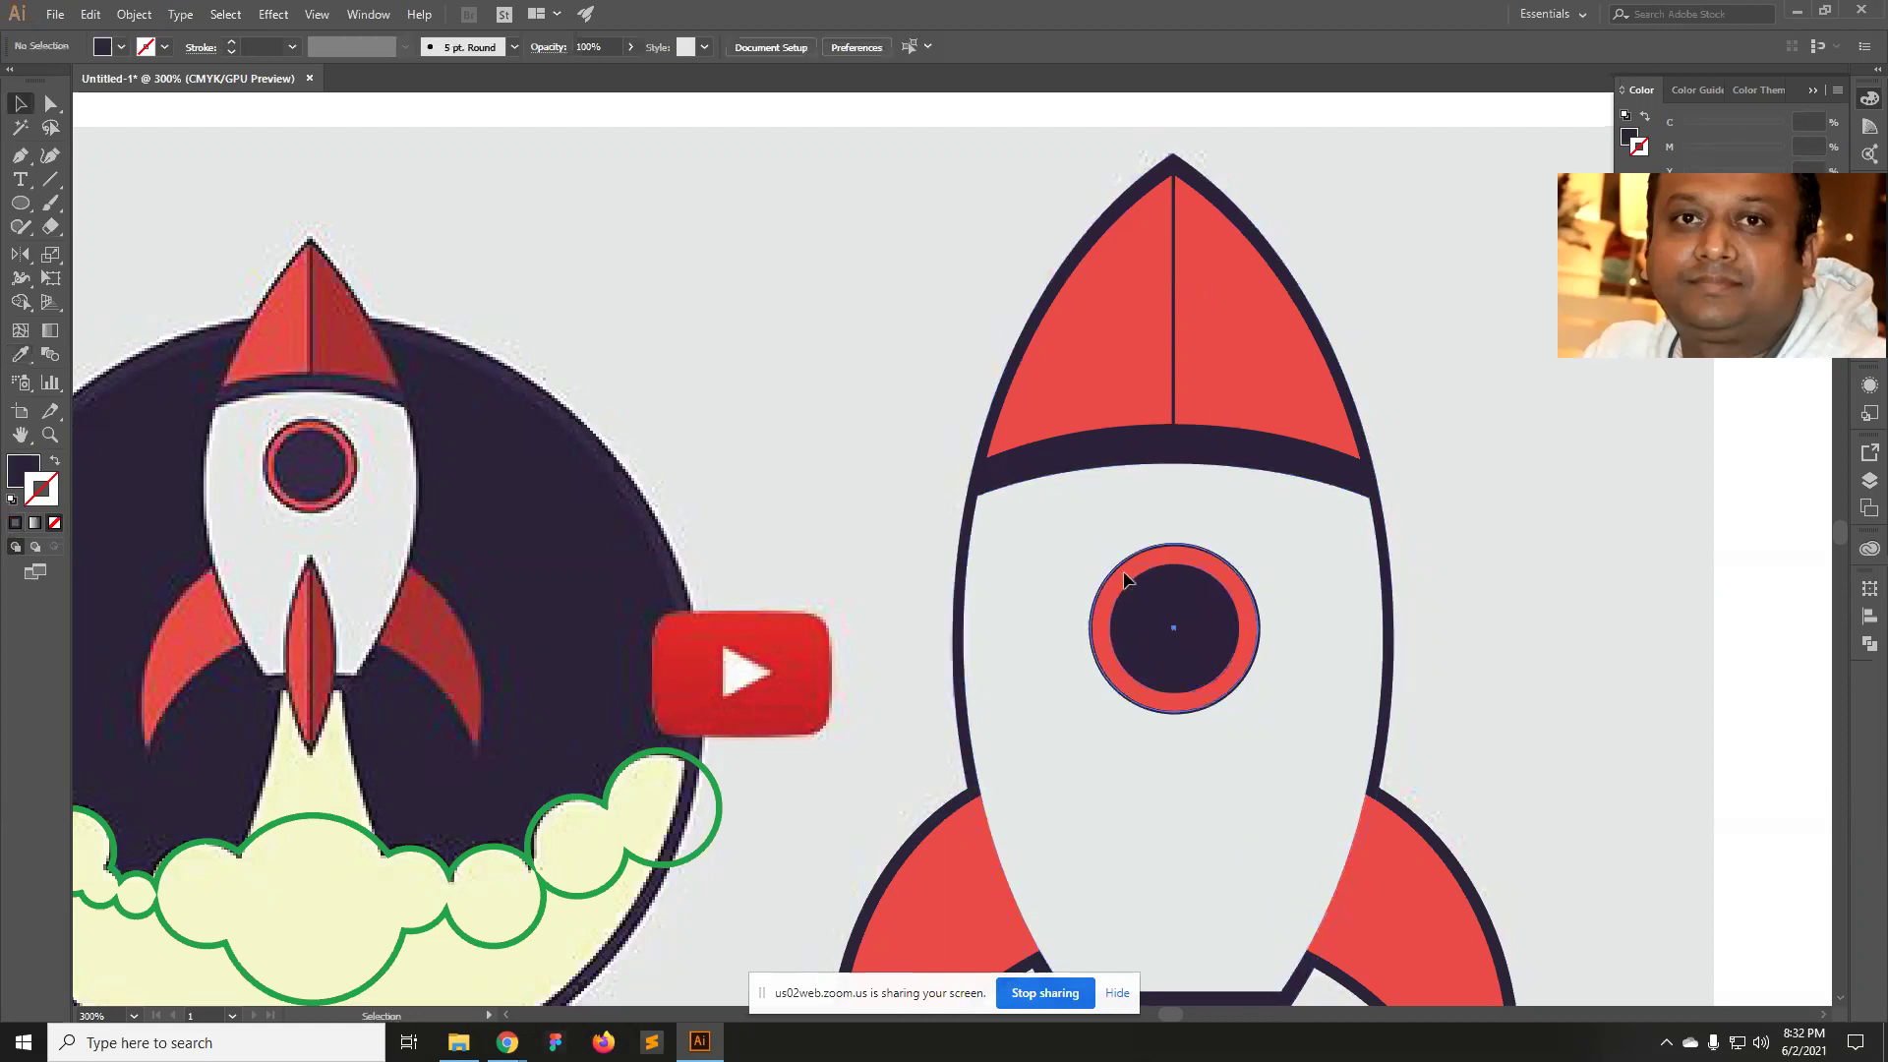
click(232, 42)
click(1509, 527)
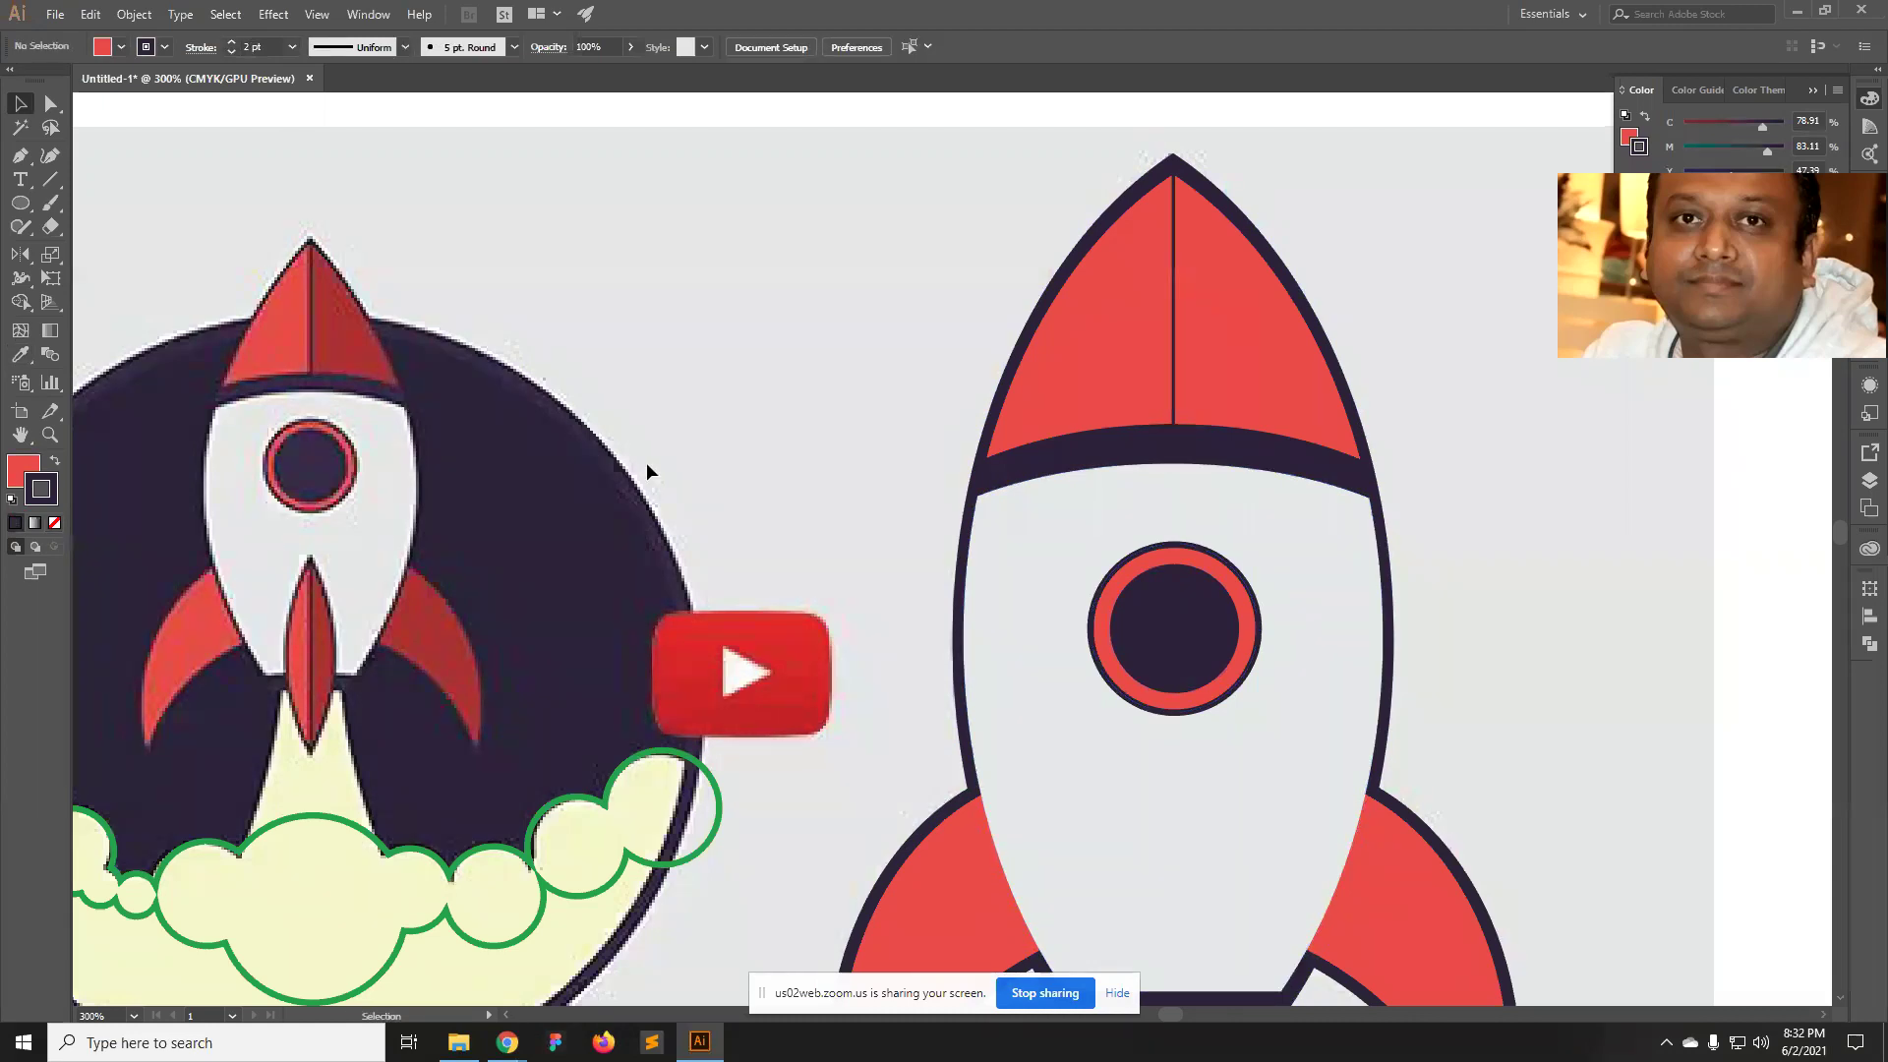
Place a copy of the red nose cone group in the empty space beside the rocket.
key(ctrl+alt+space)
click(988, 751)
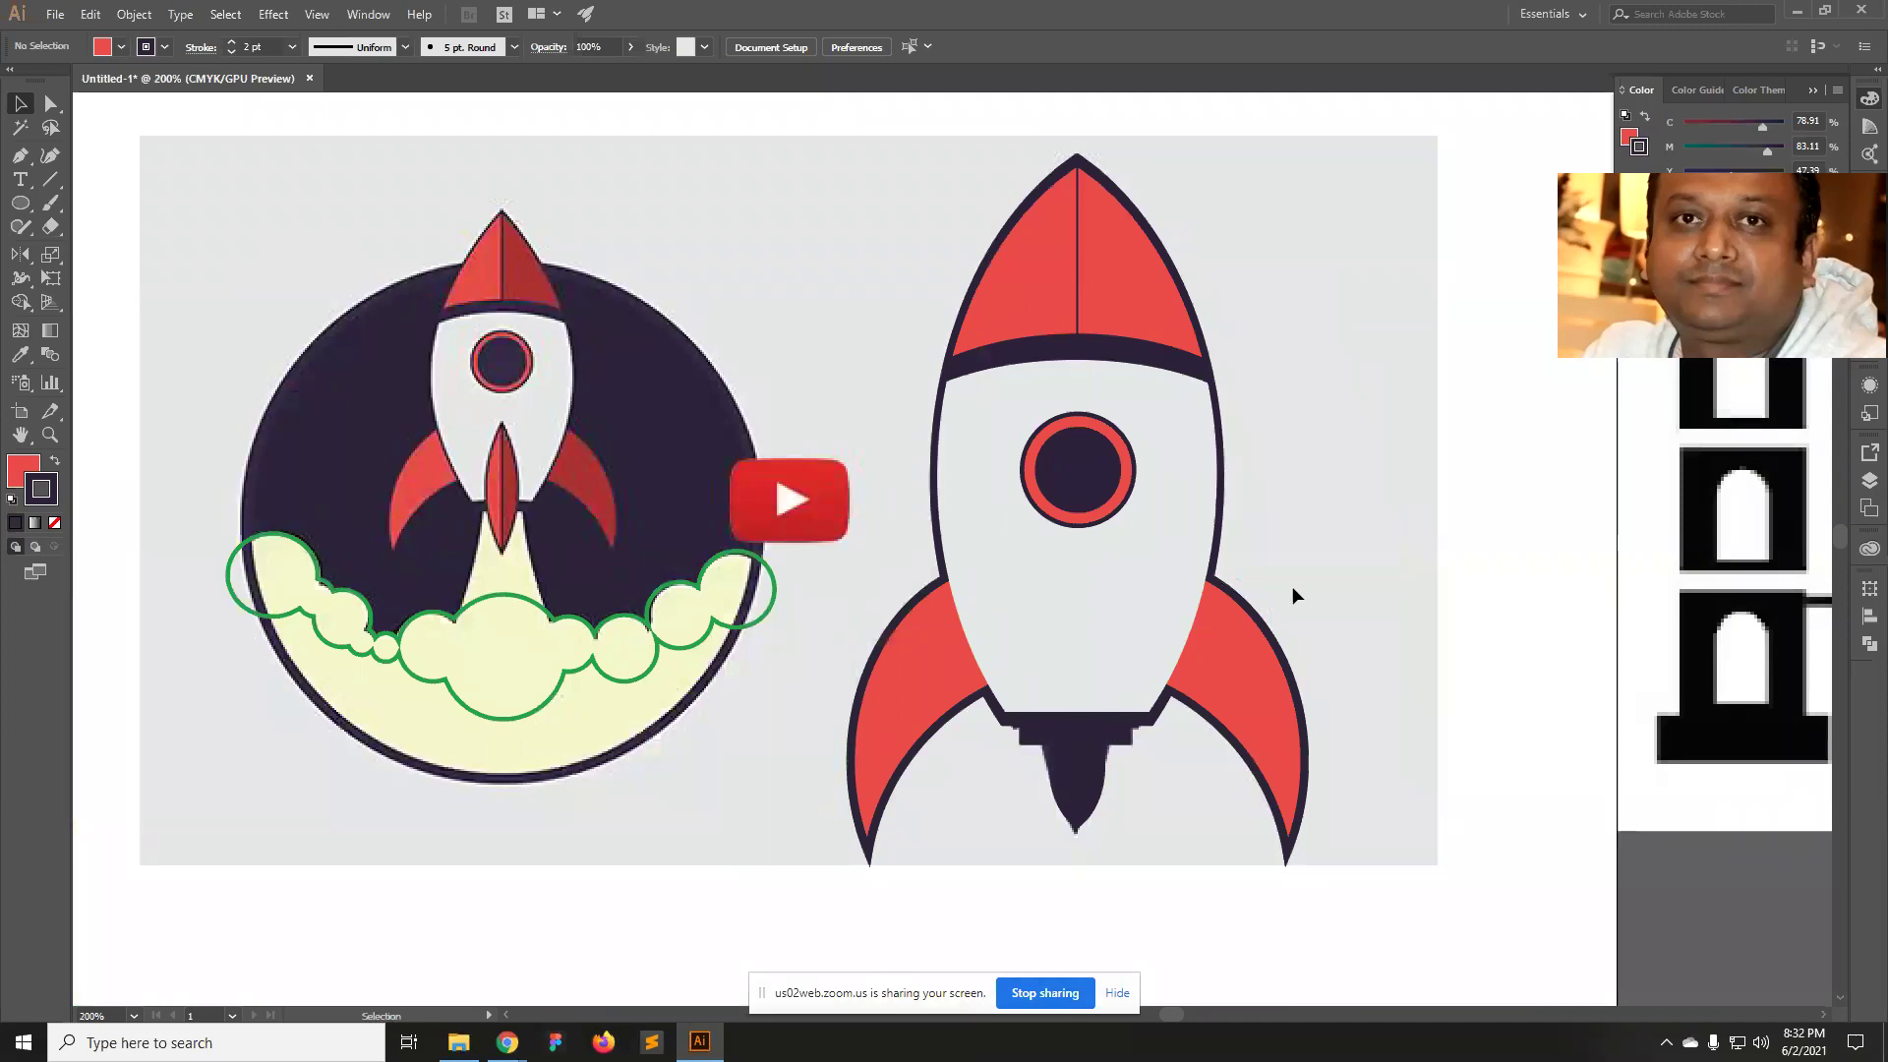
click(1097, 777)
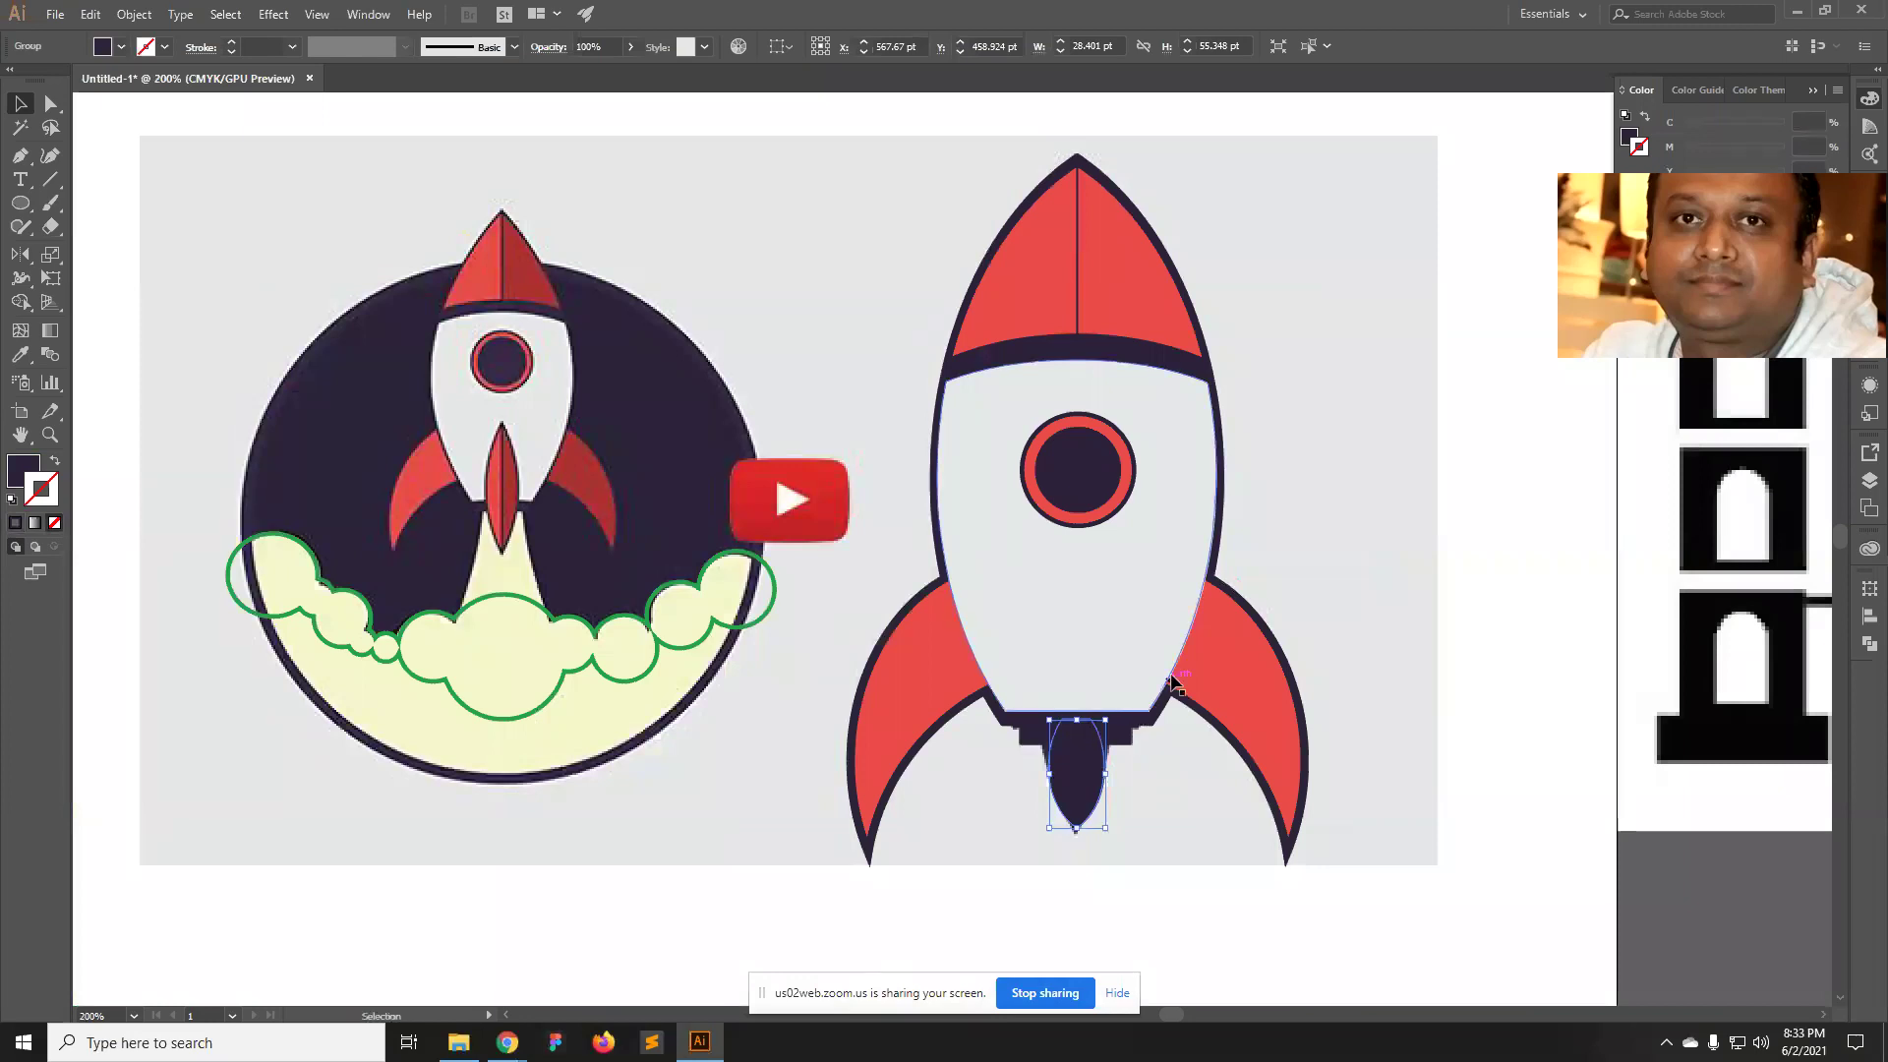
click(1015, 280)
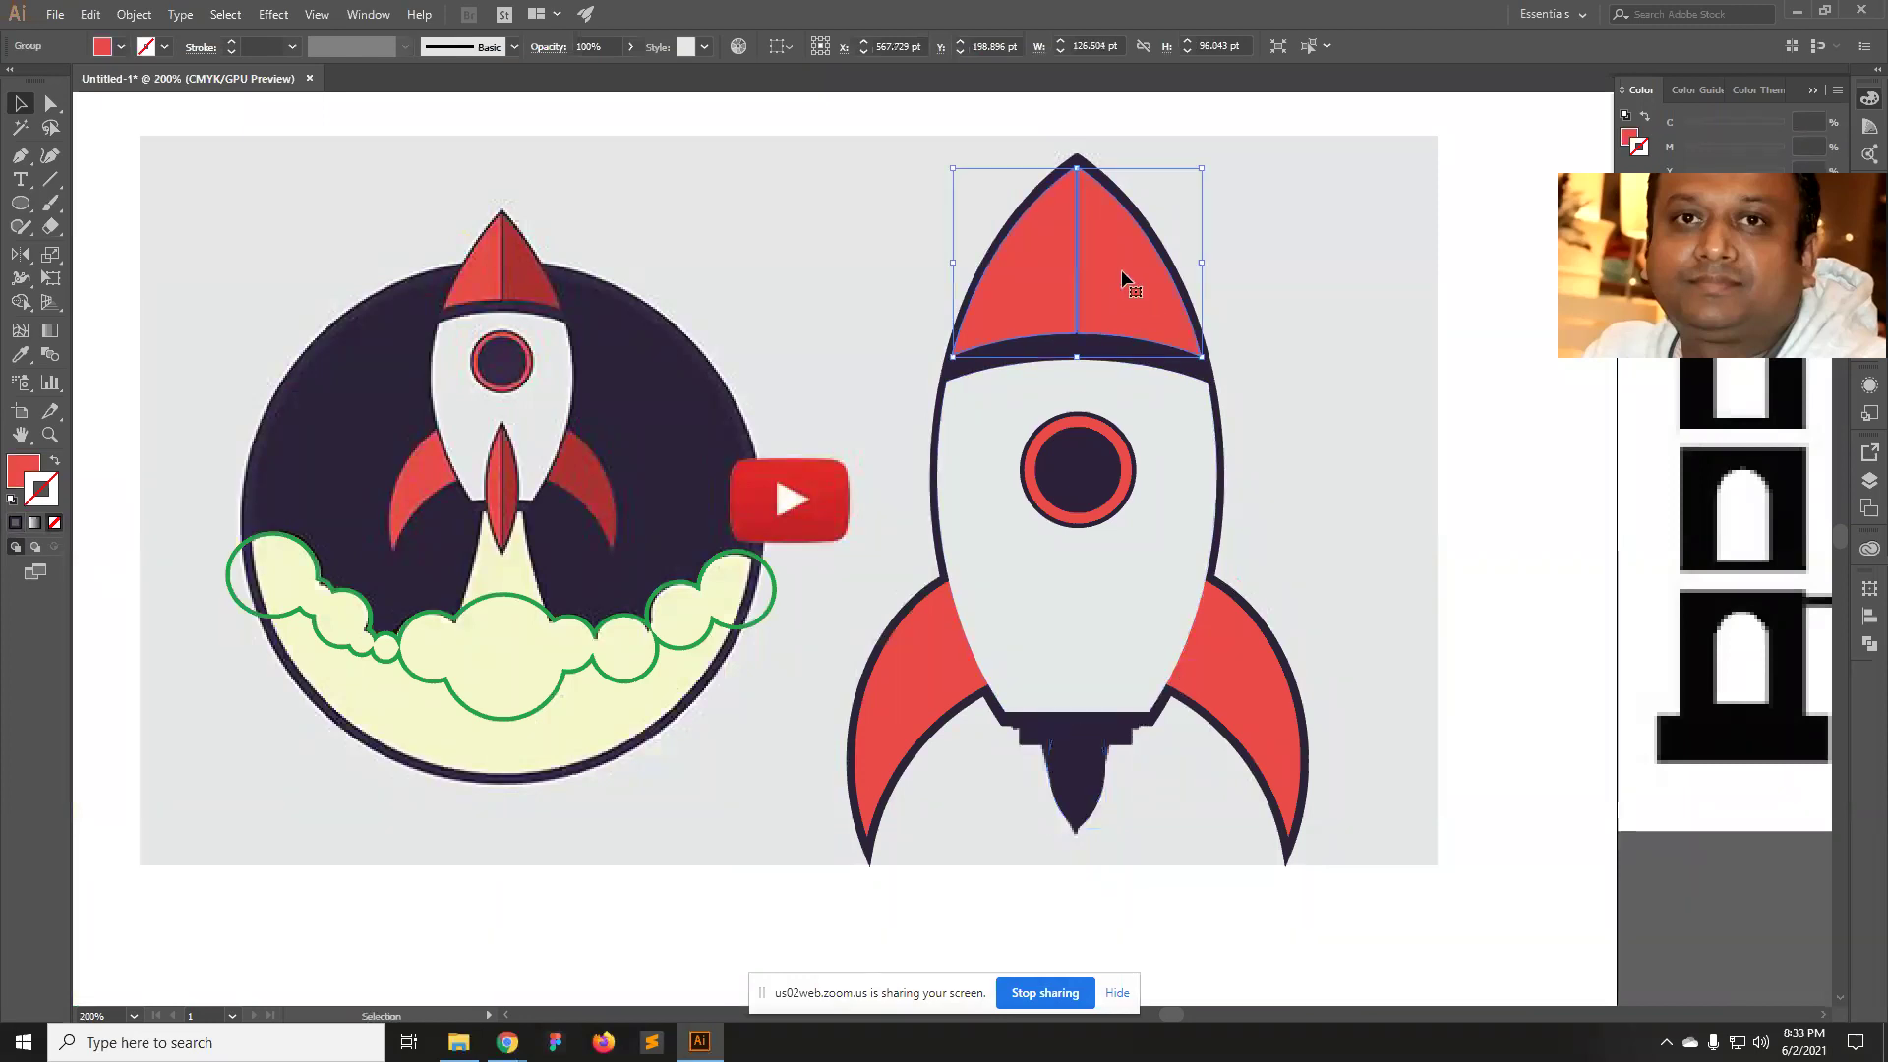
drag(1116, 256, 1500, 433)
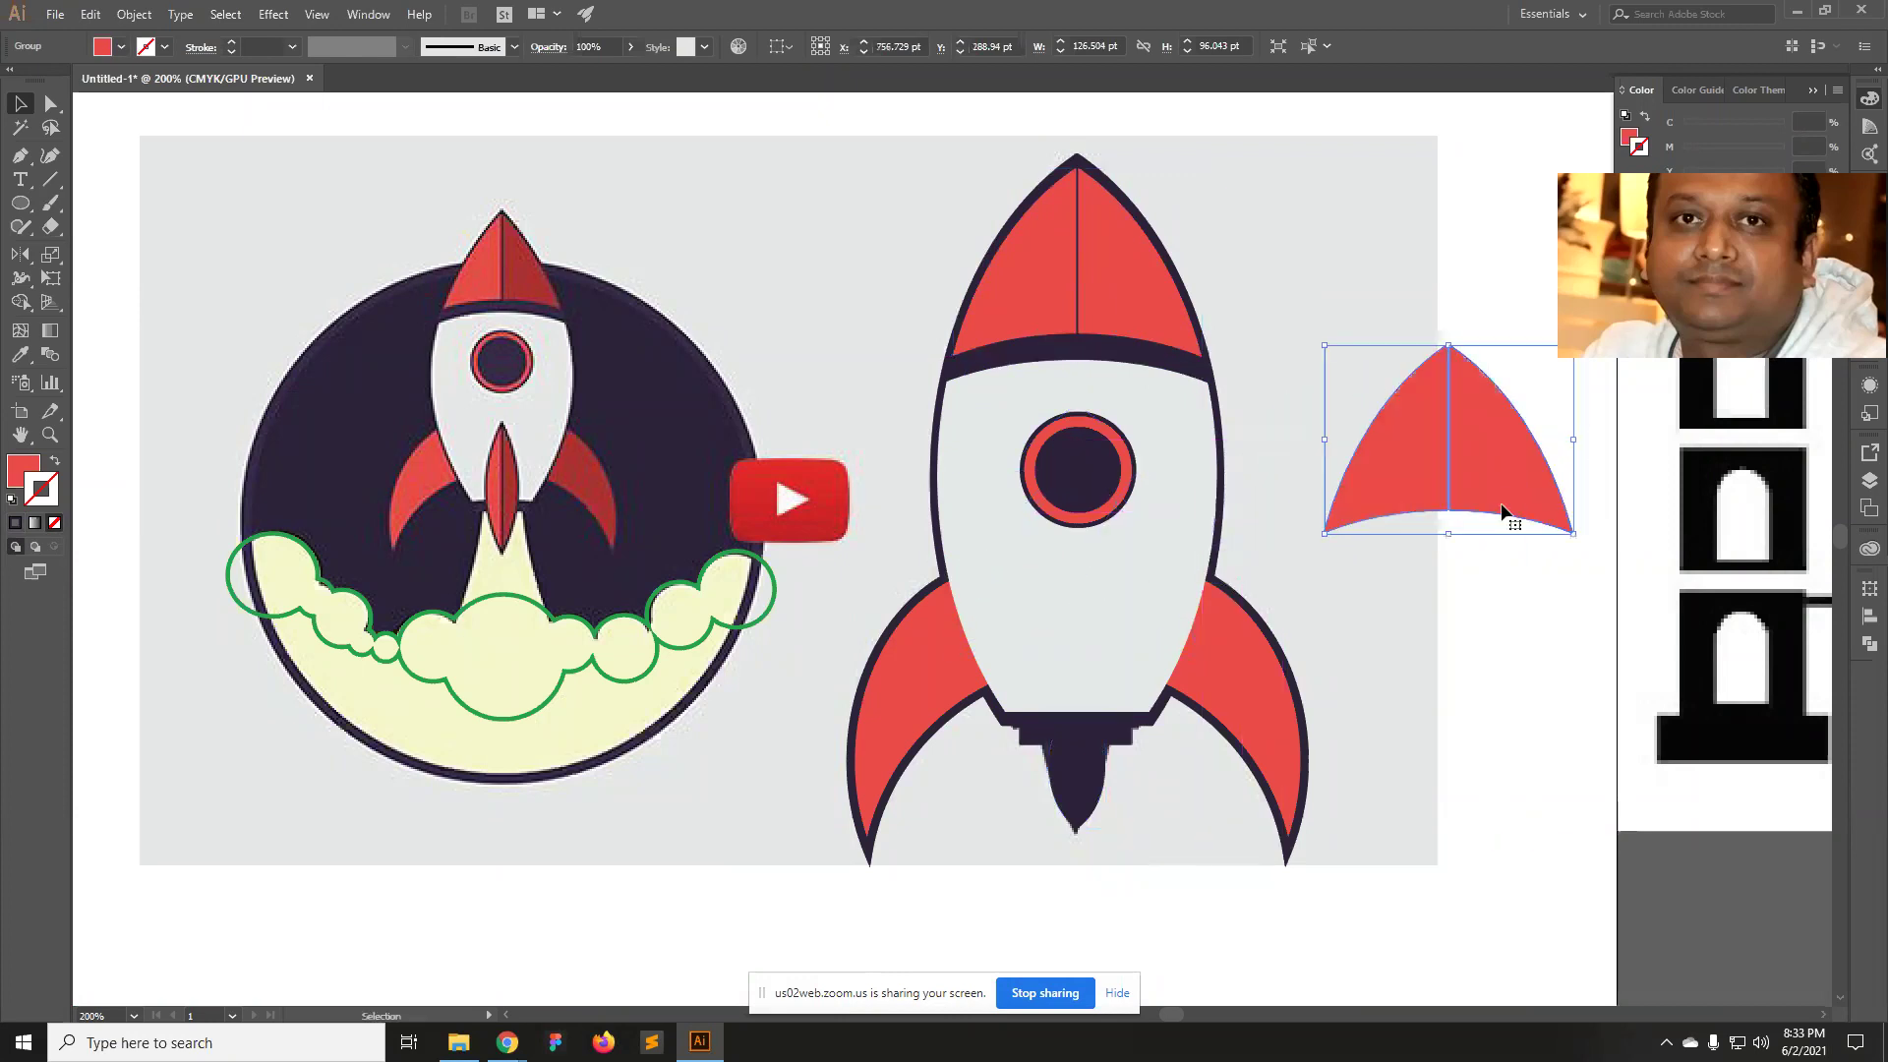
Reflect a copy of the red nose cone group across the horizontal axis and place it directly below the original, tips touching.
right_click(1478, 450)
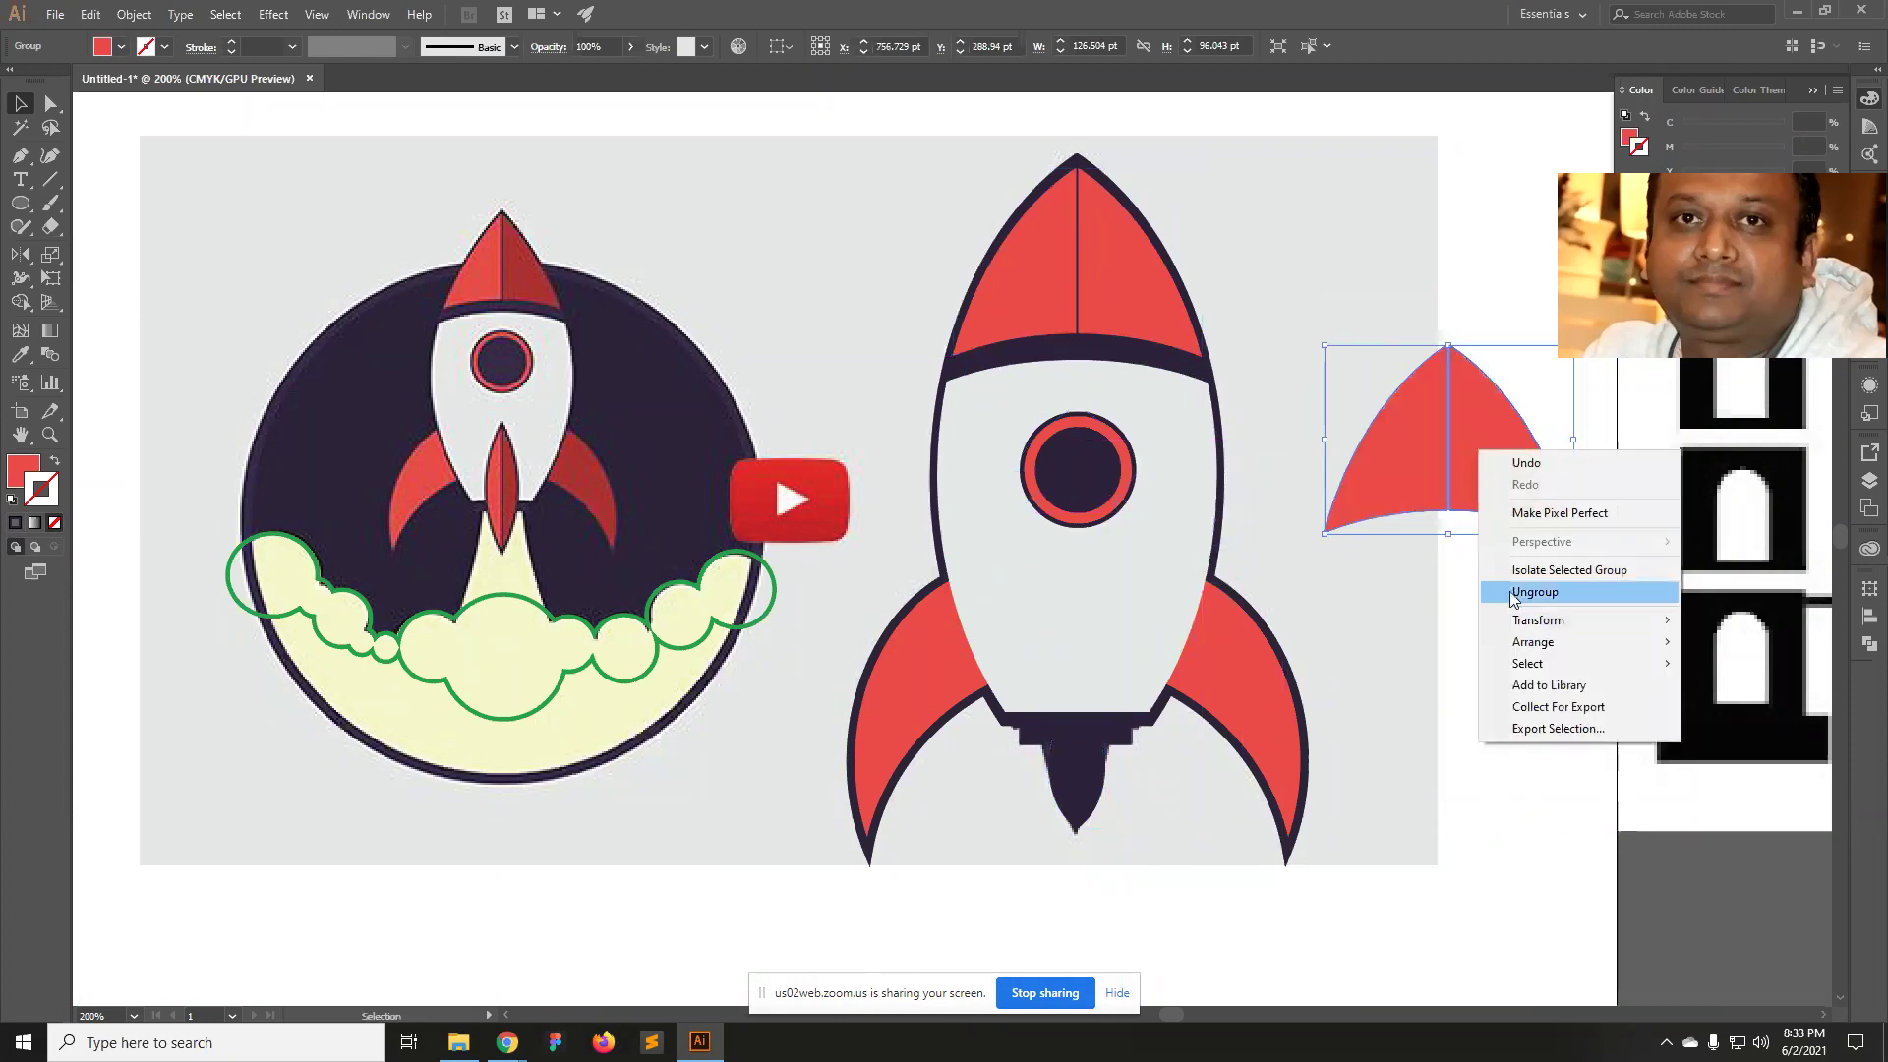
click(120, 15)
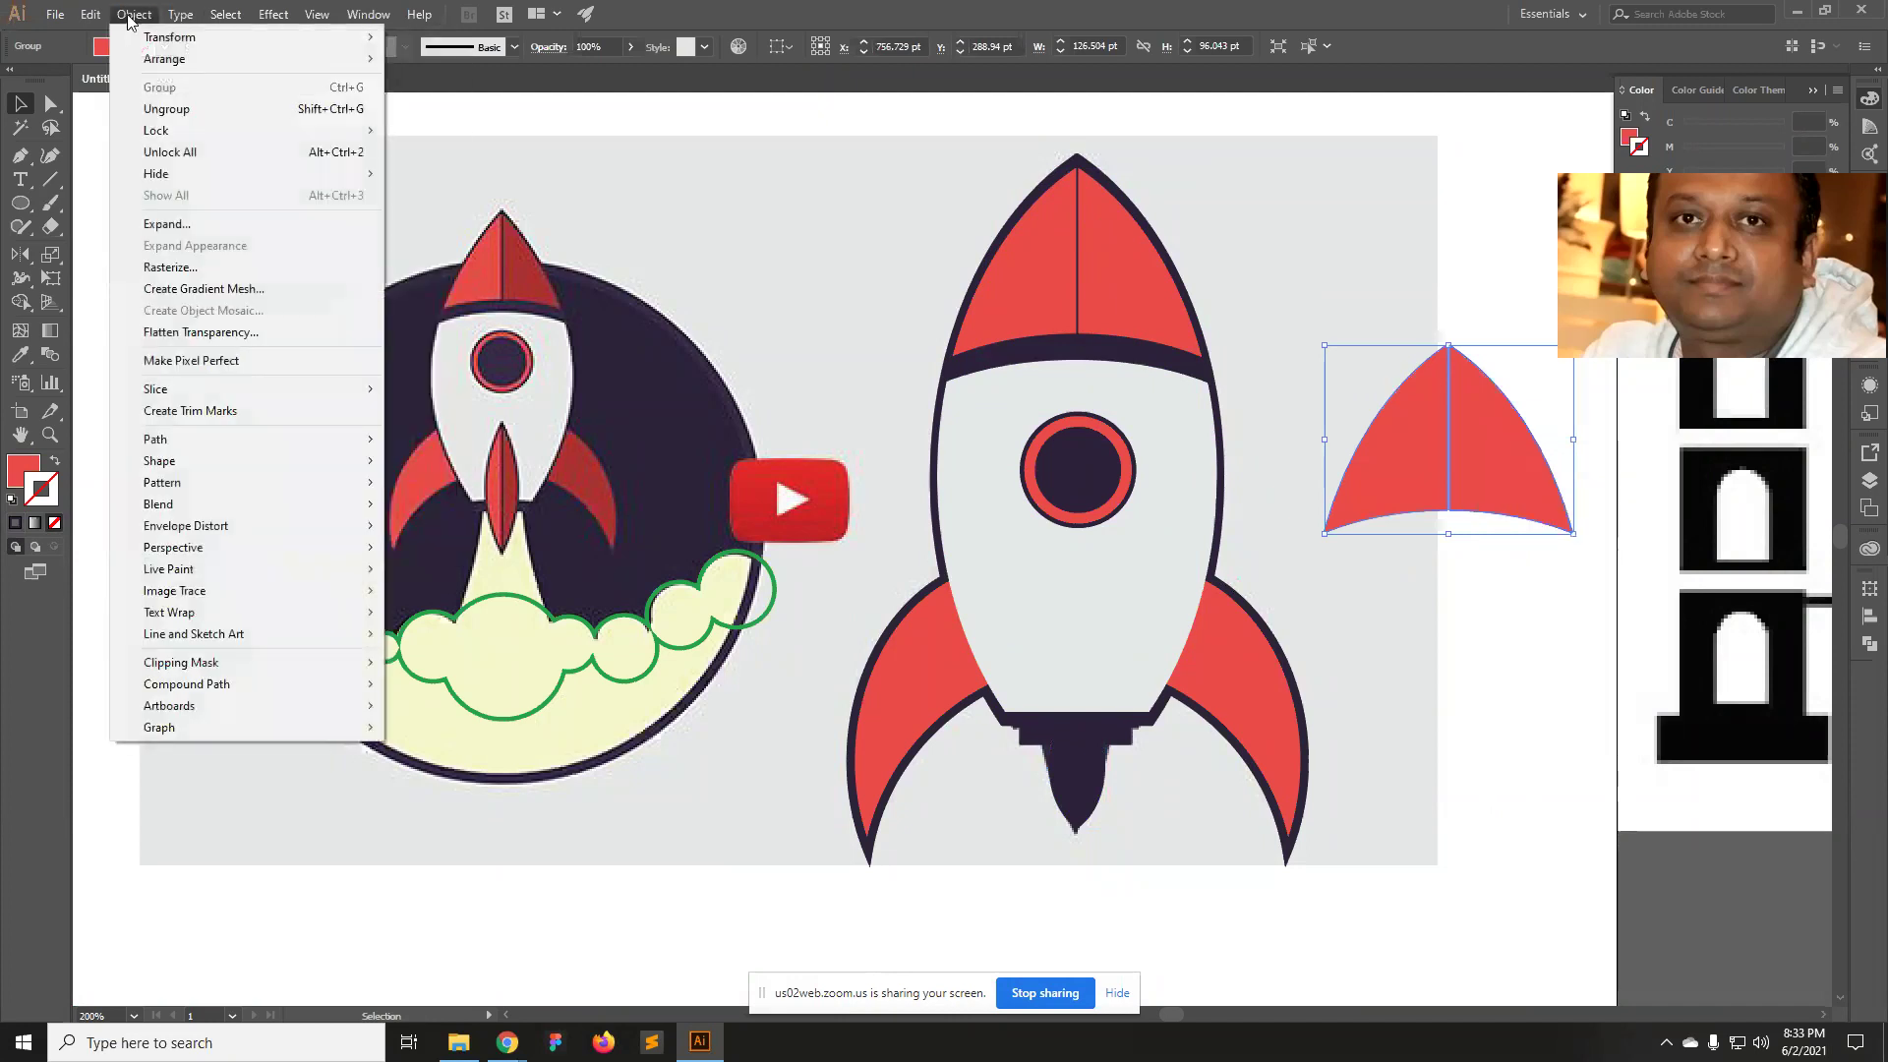
mouse_move(91, 15)
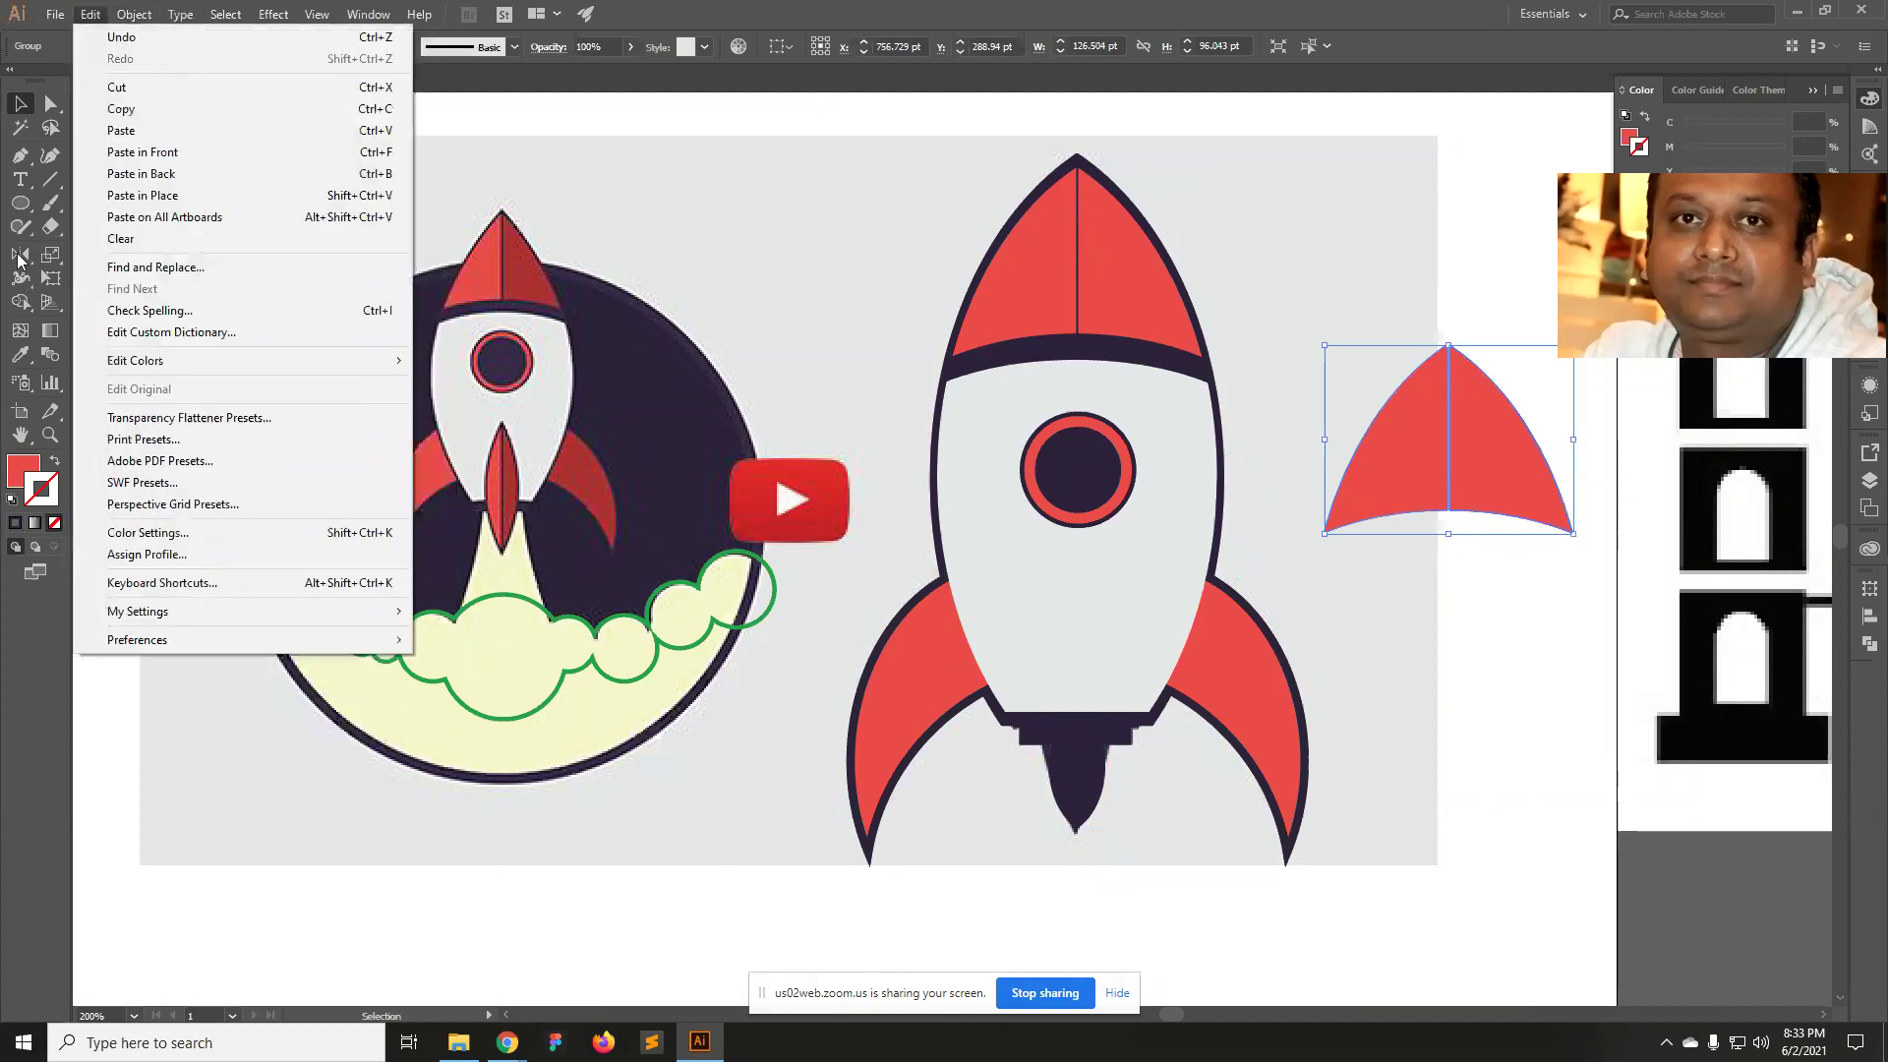
click(20, 258)
double_click(20, 259)
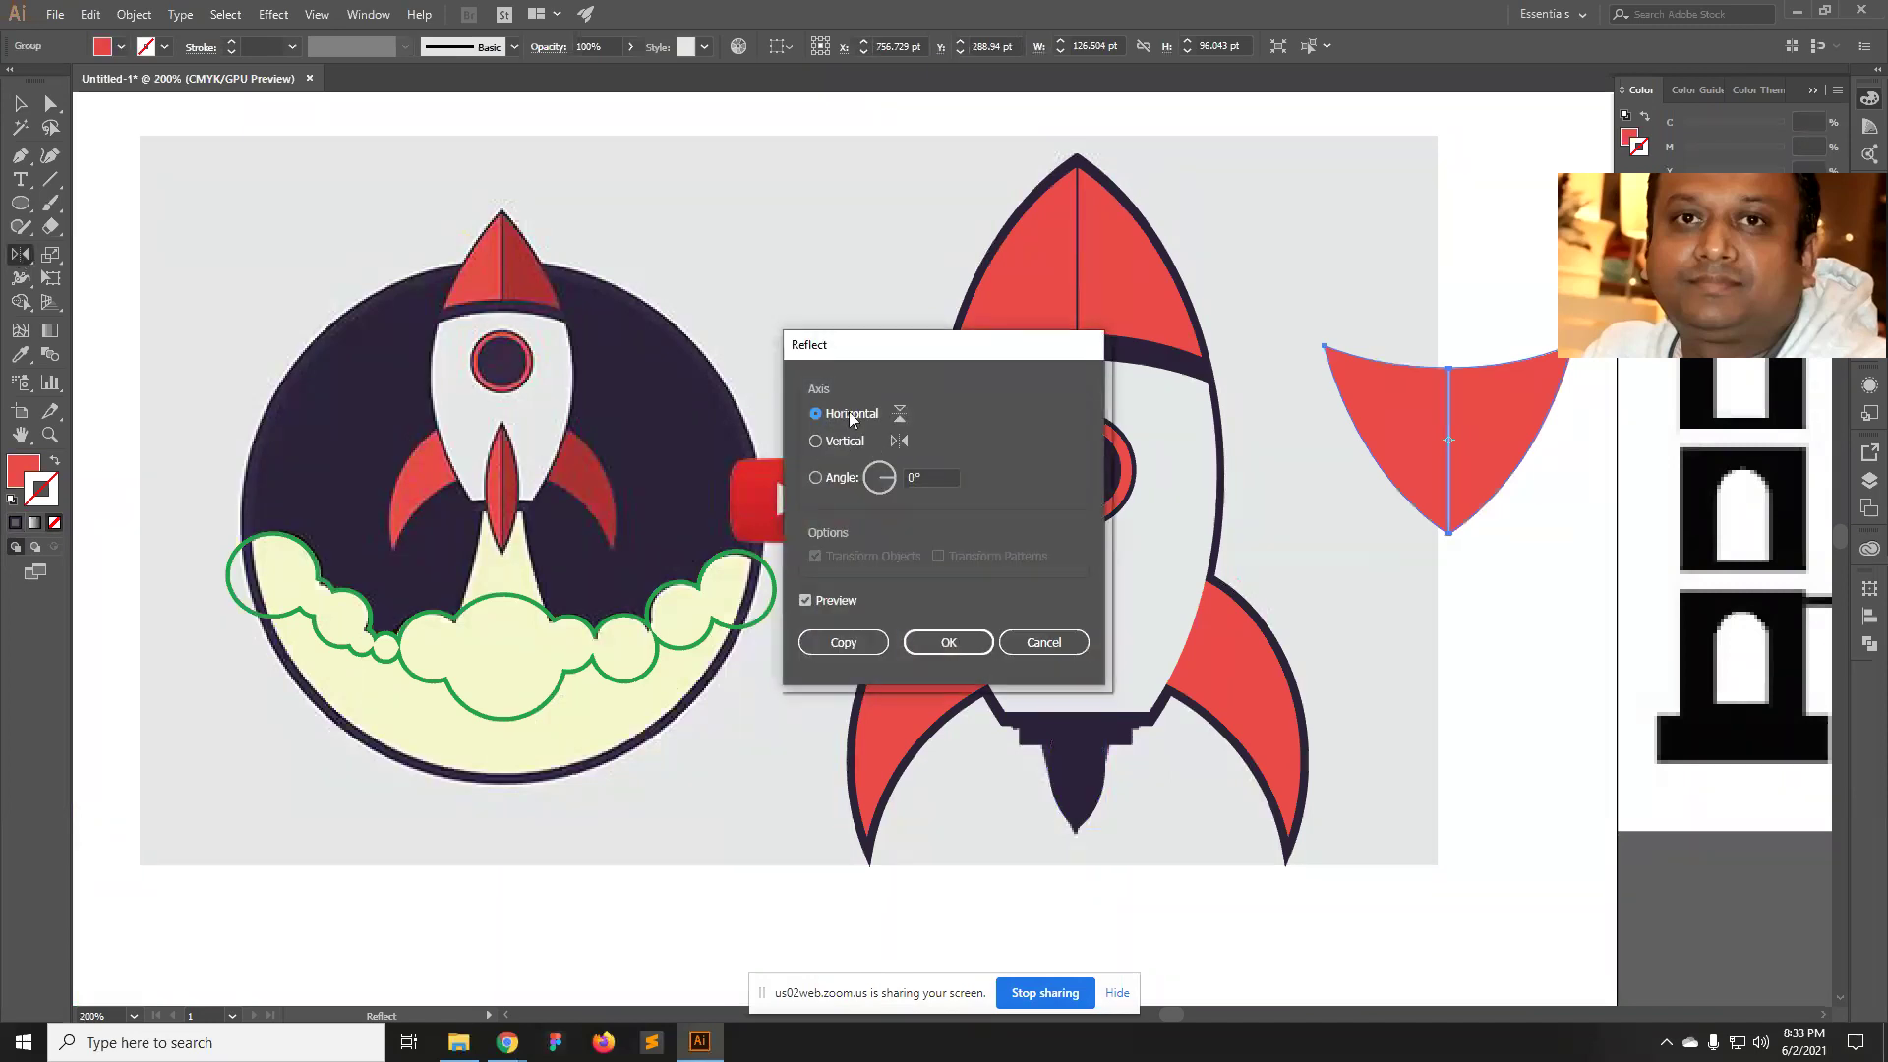
click(843, 642)
key(v)
drag(1503, 452, 1522, 646)
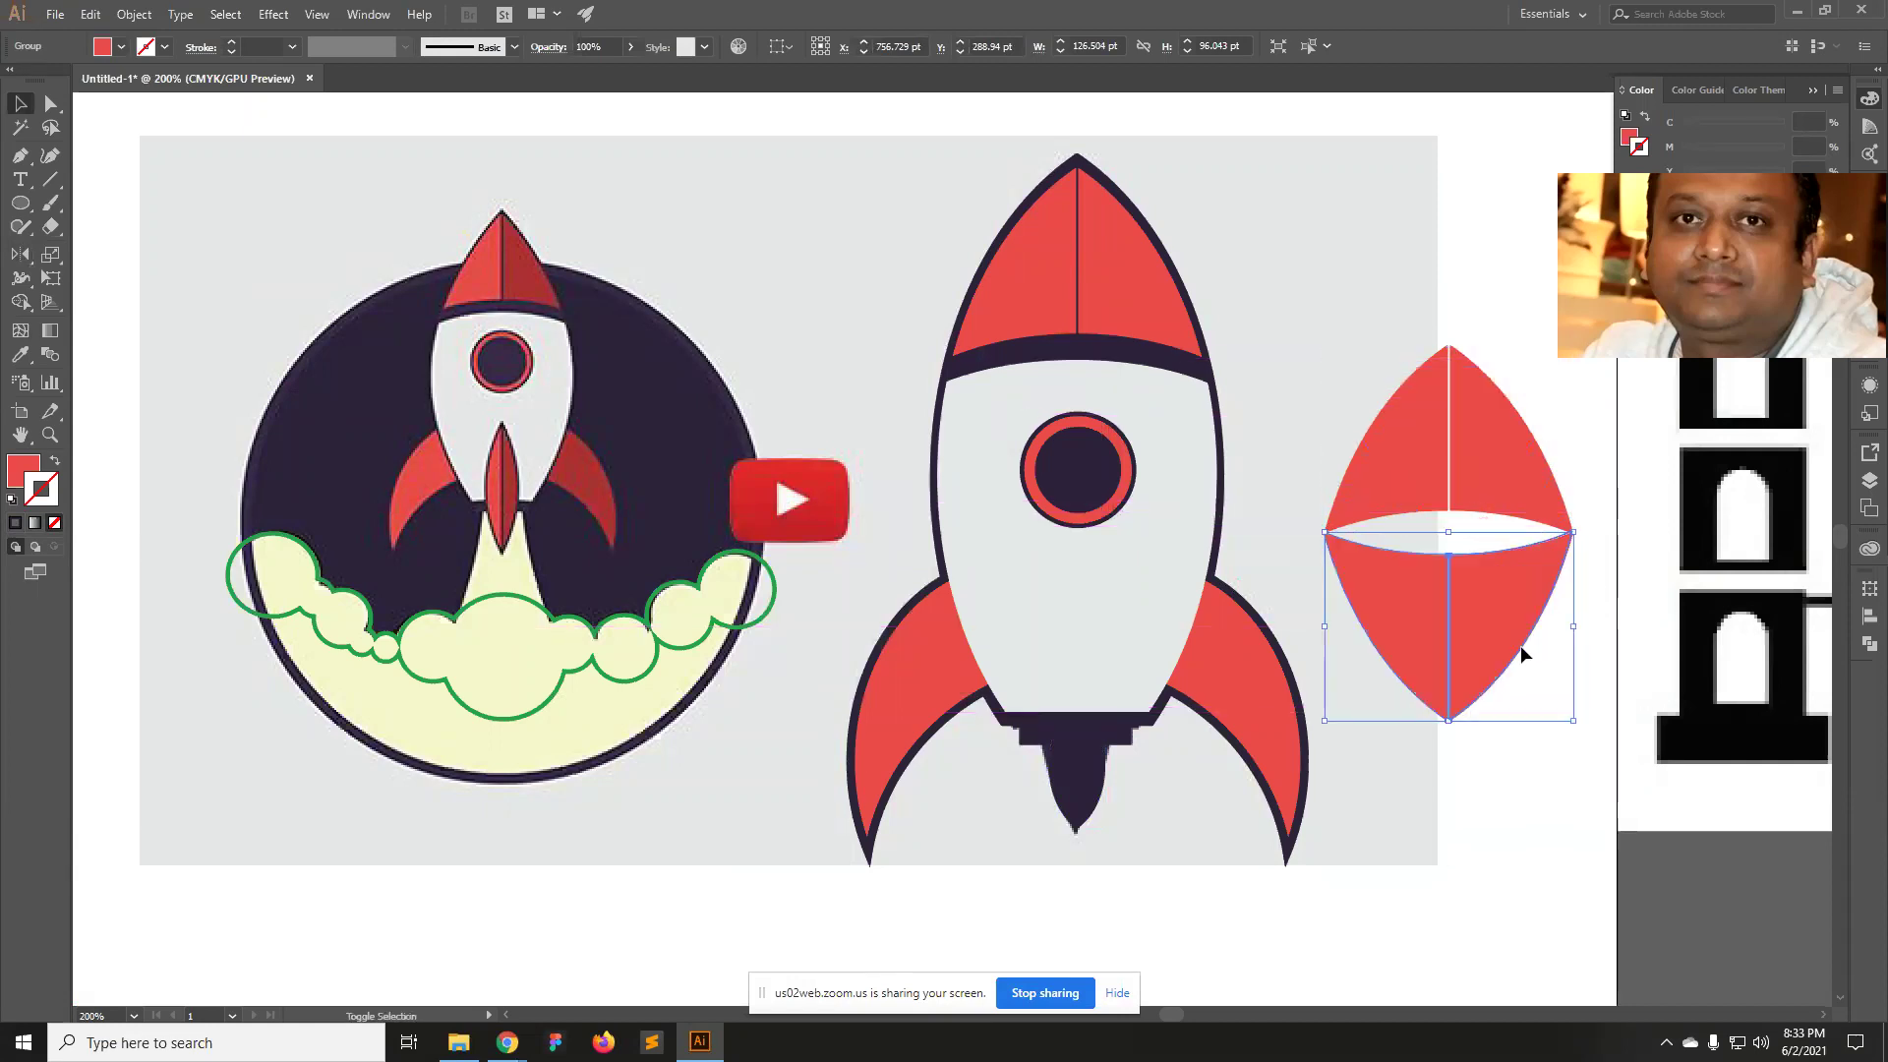
click(1522, 811)
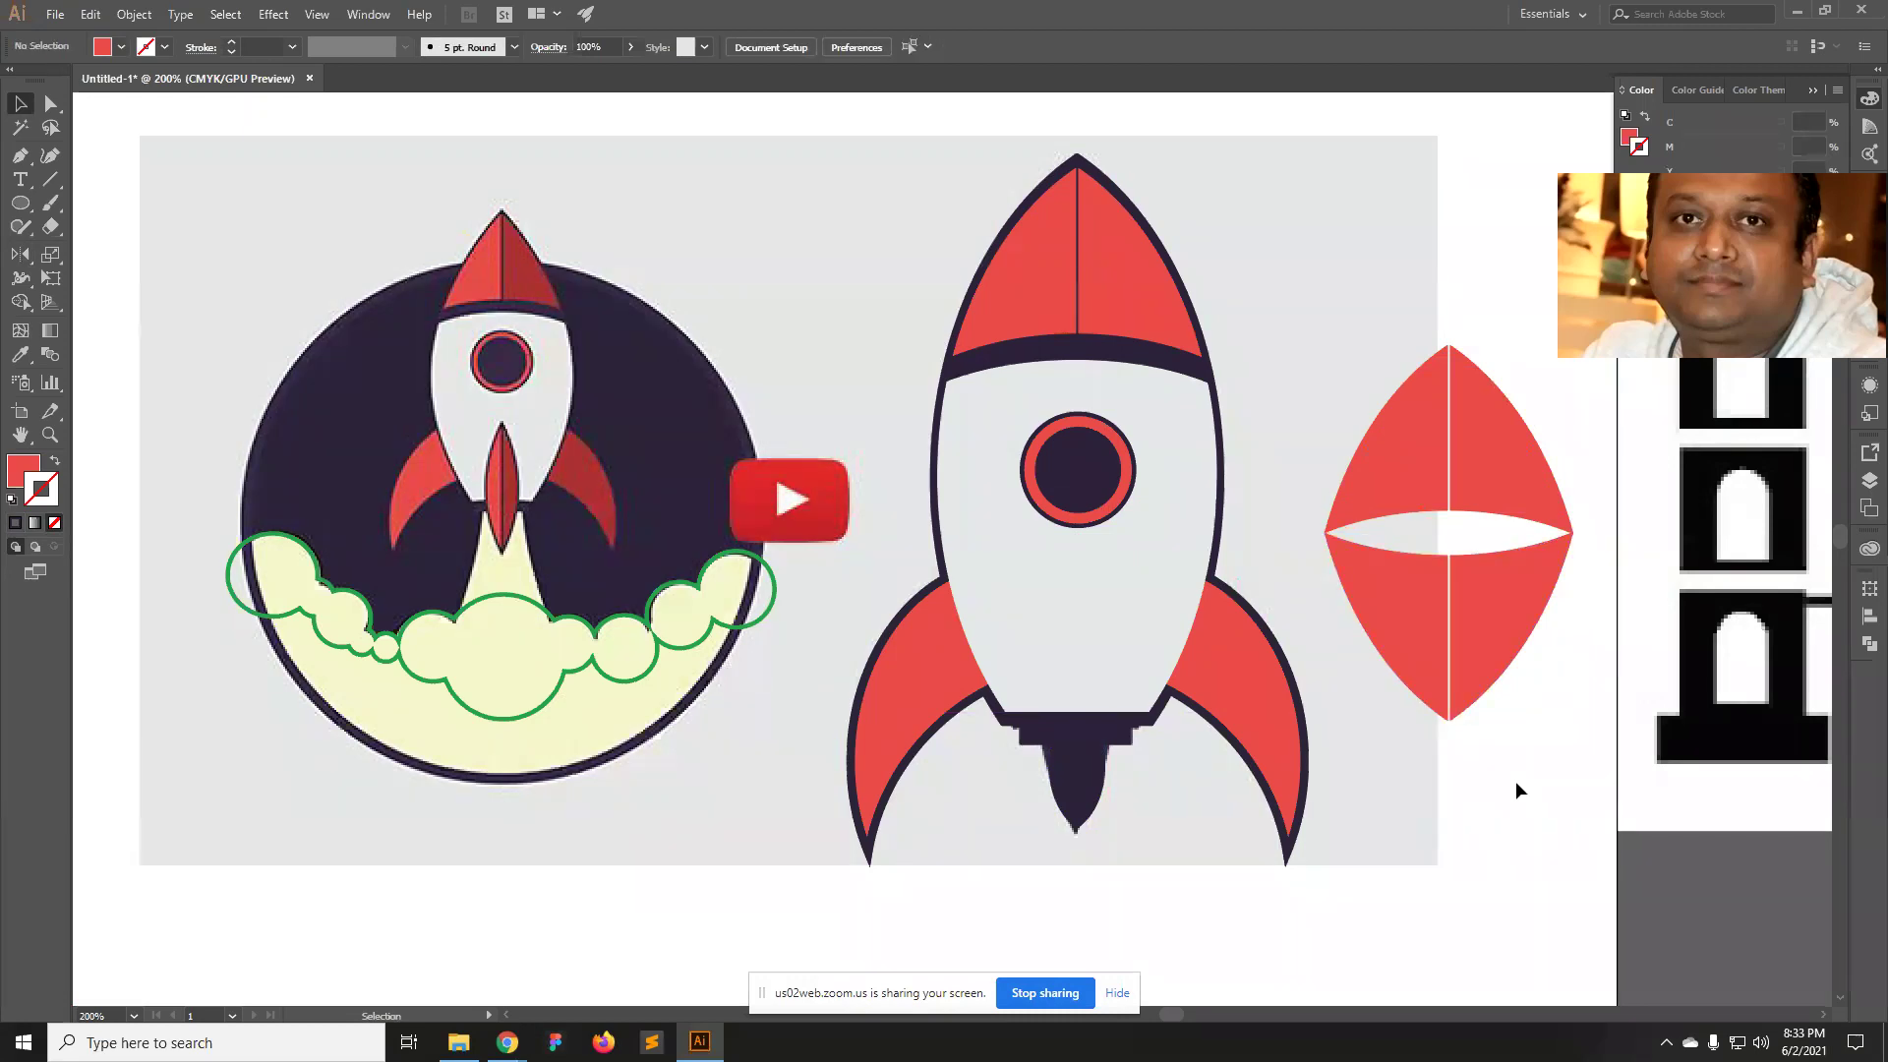
Try to close the gap by pulling the upper cone's inner bottom anchor point down over the mirrored half.
click(1469, 605)
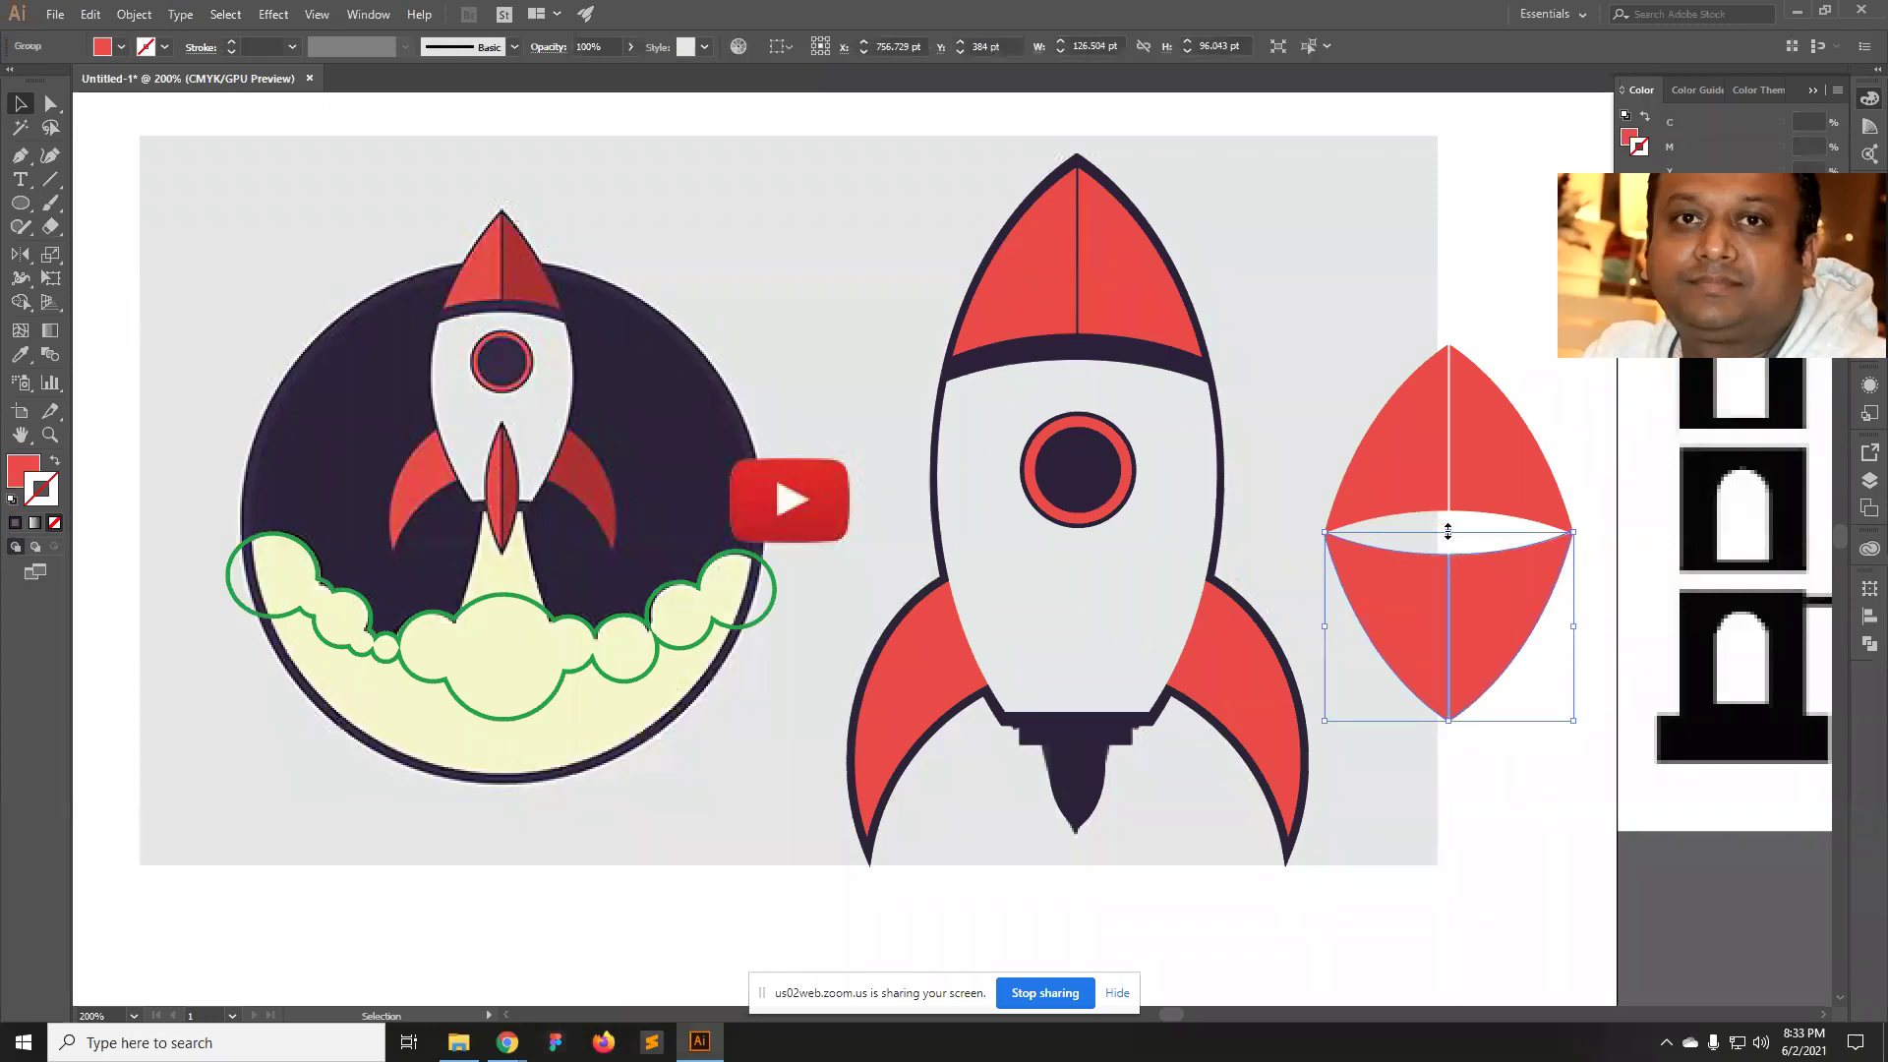
click(1536, 812)
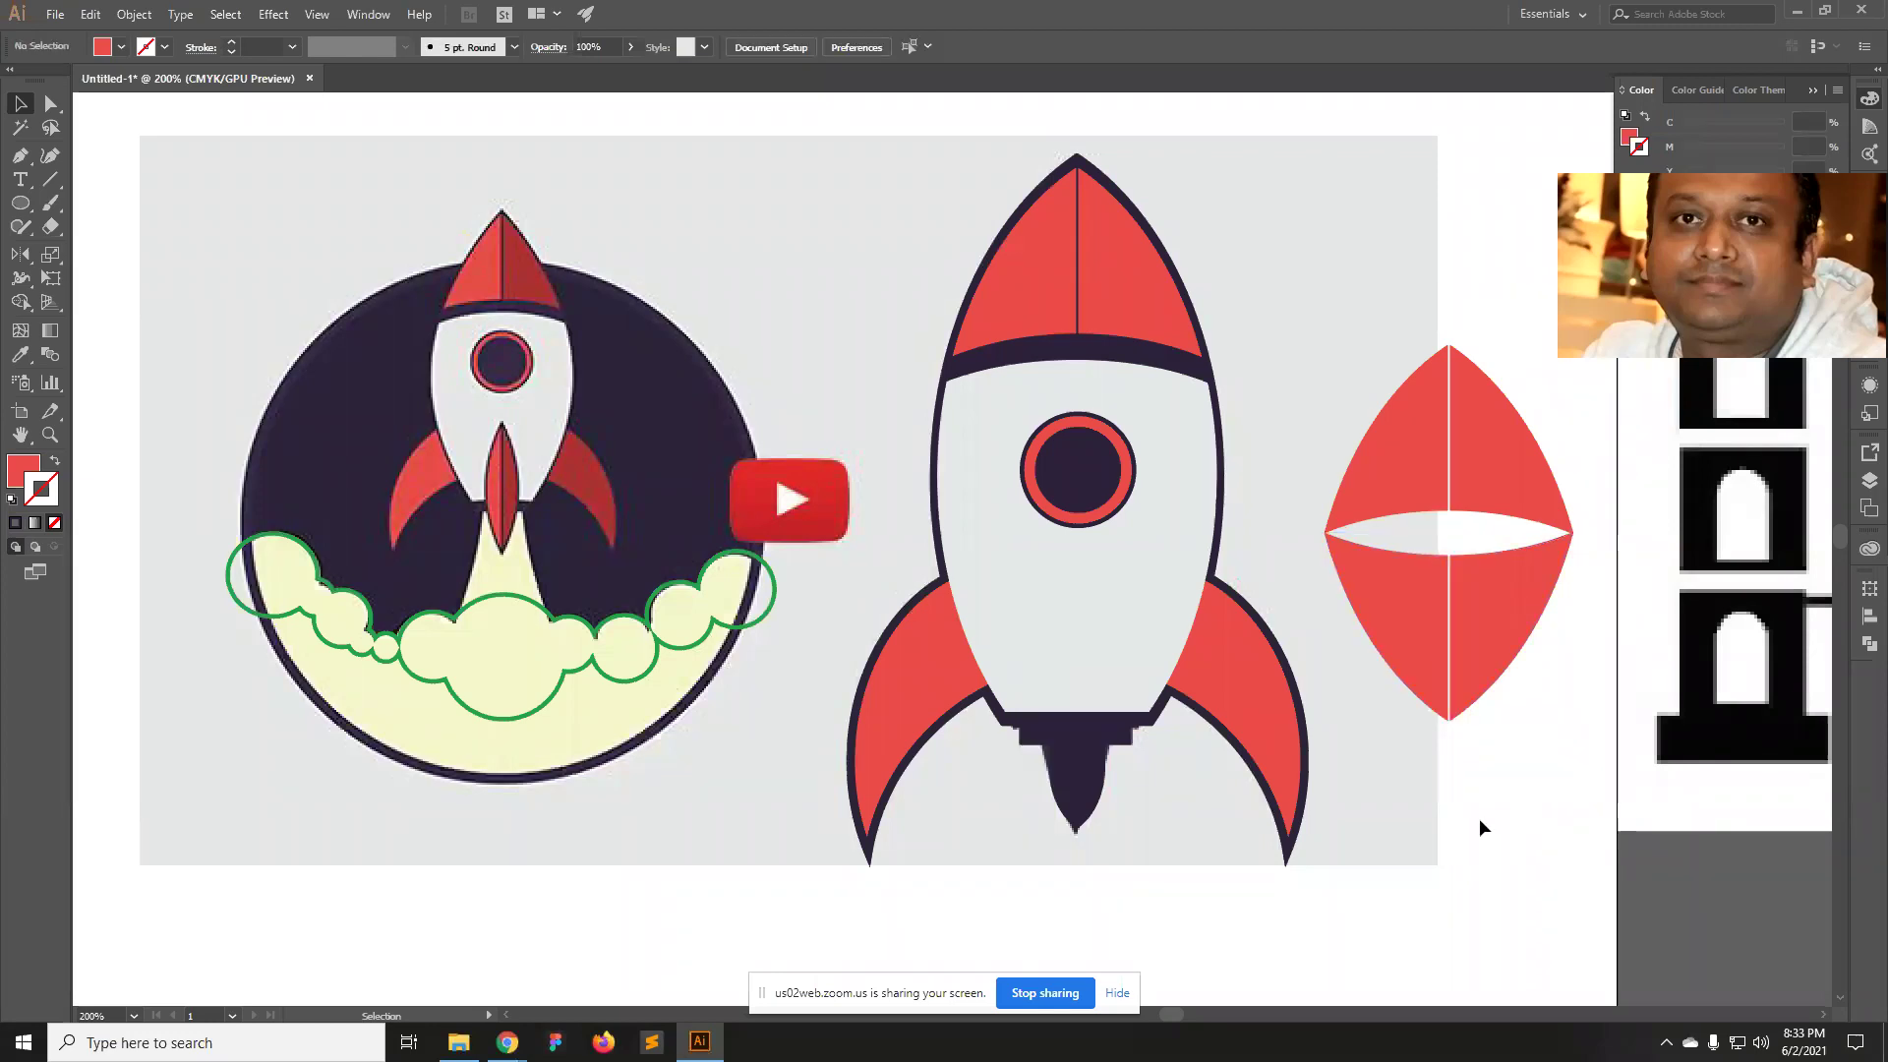
key(ctrl+space)
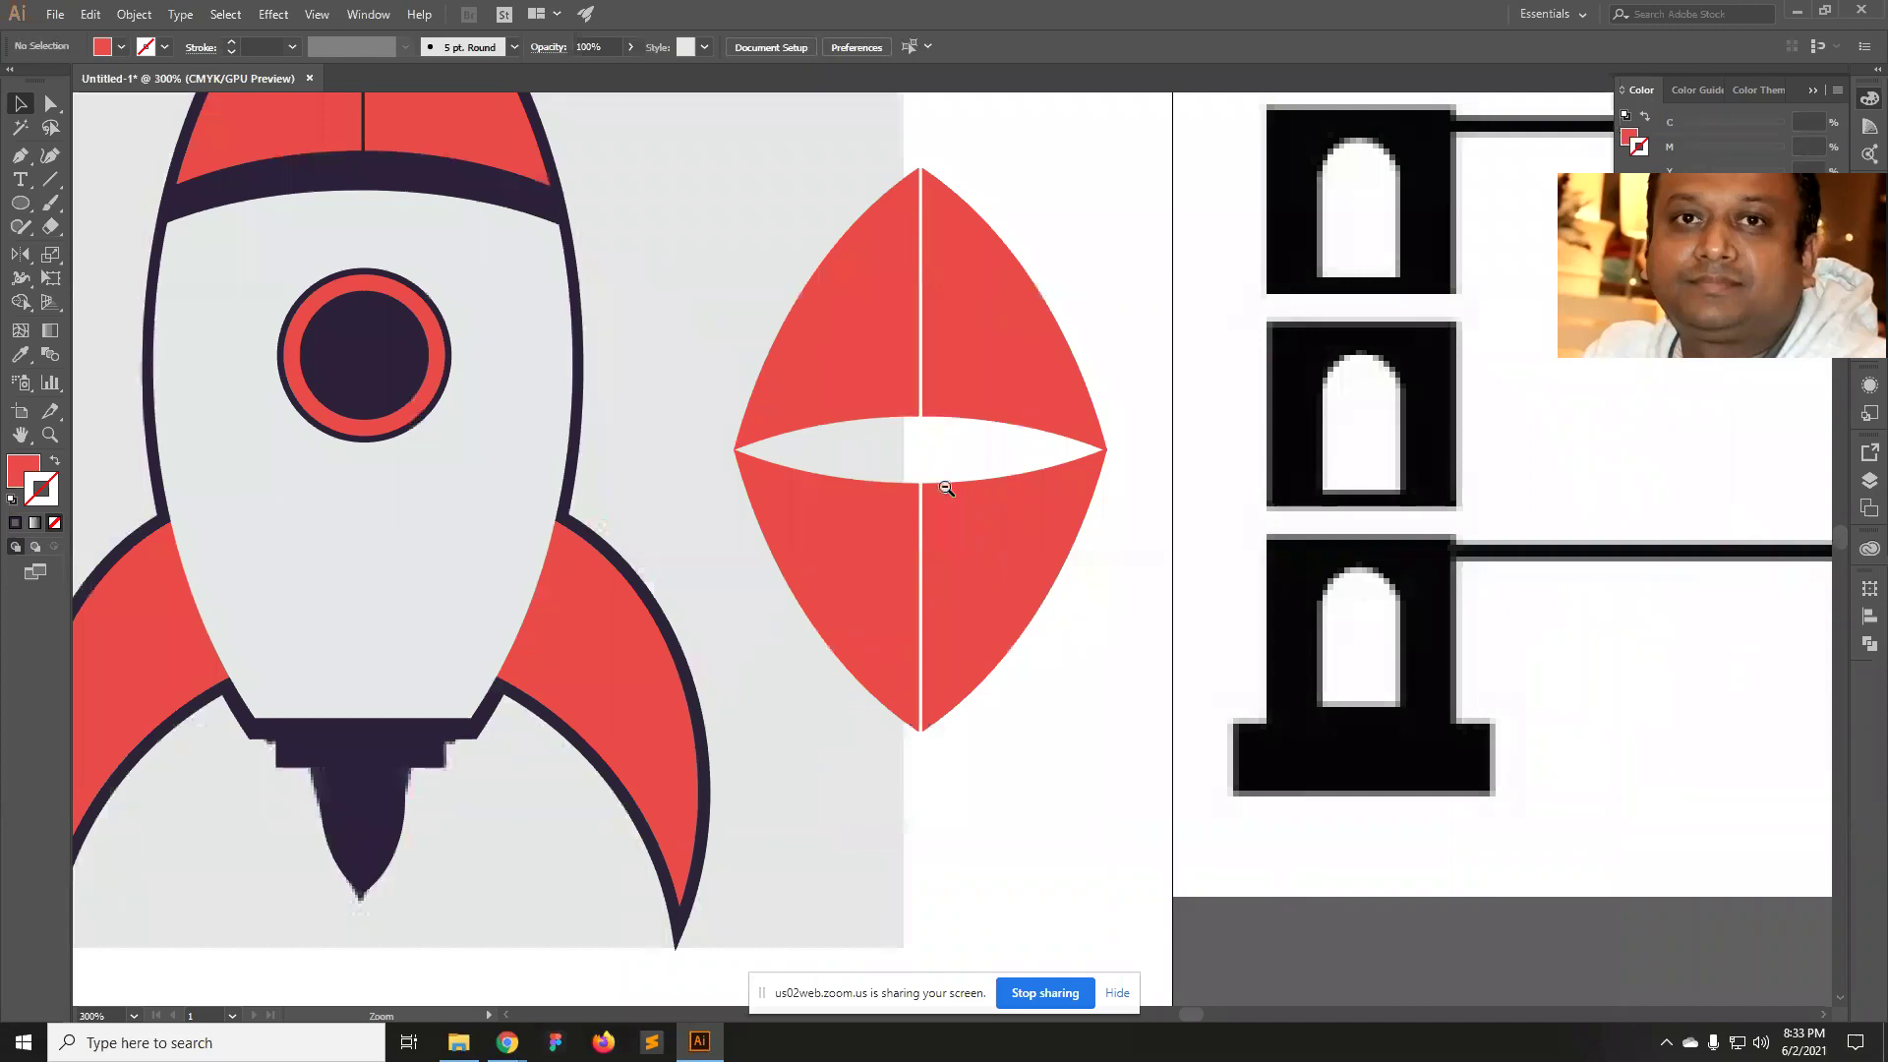
key(ctrl+minus)
key(a)
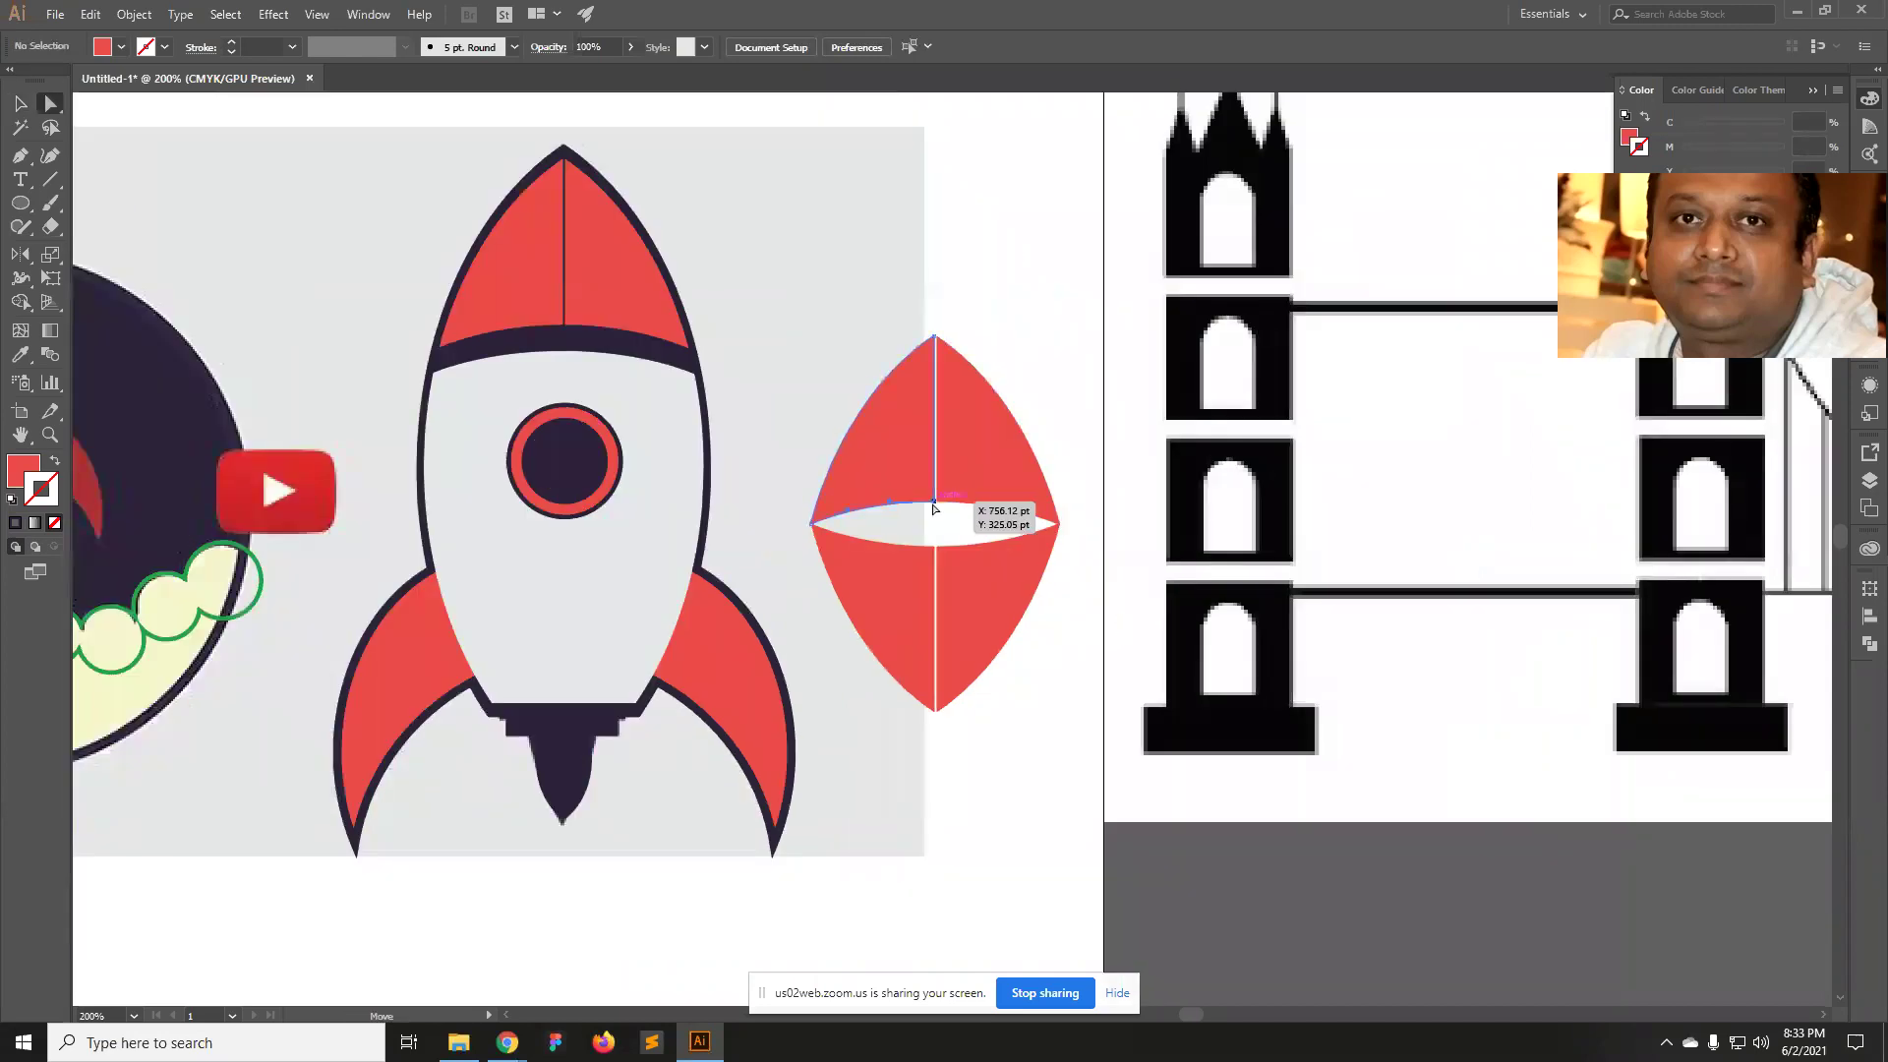
click(935, 503)
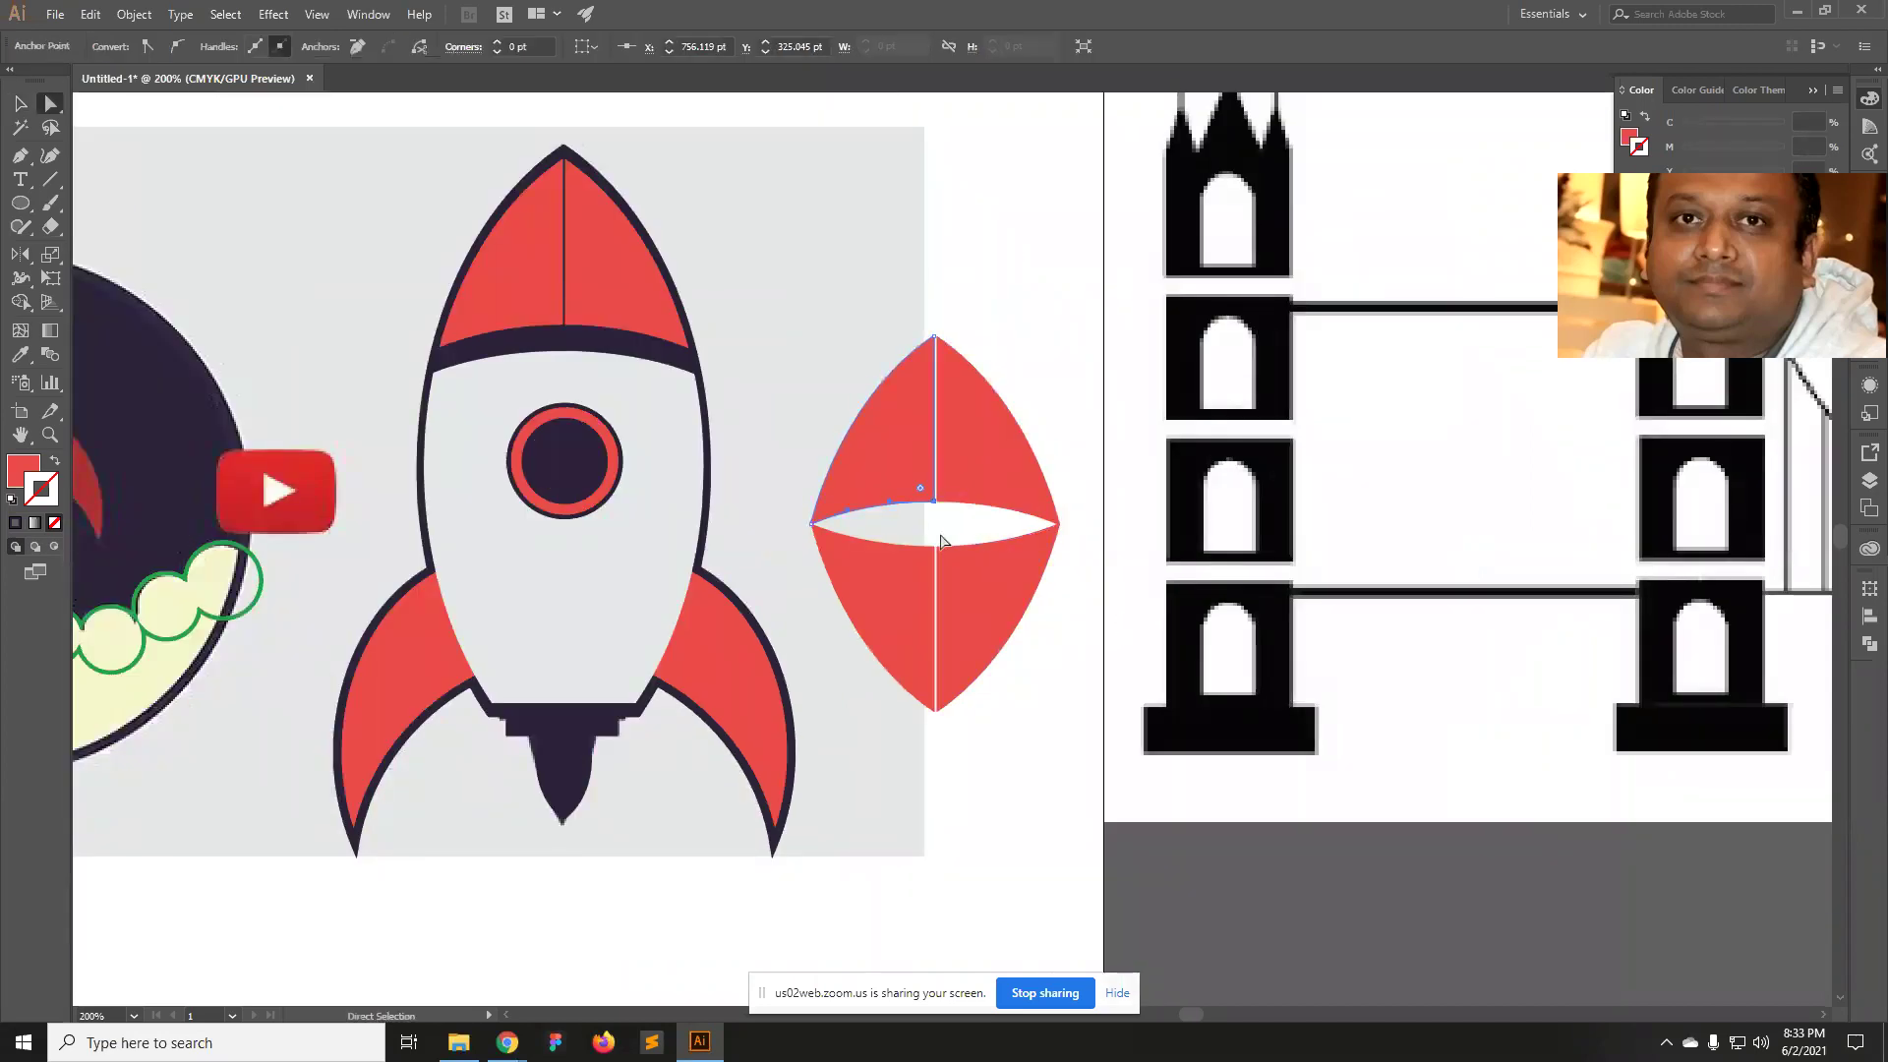
drag(935, 509, 930, 565)
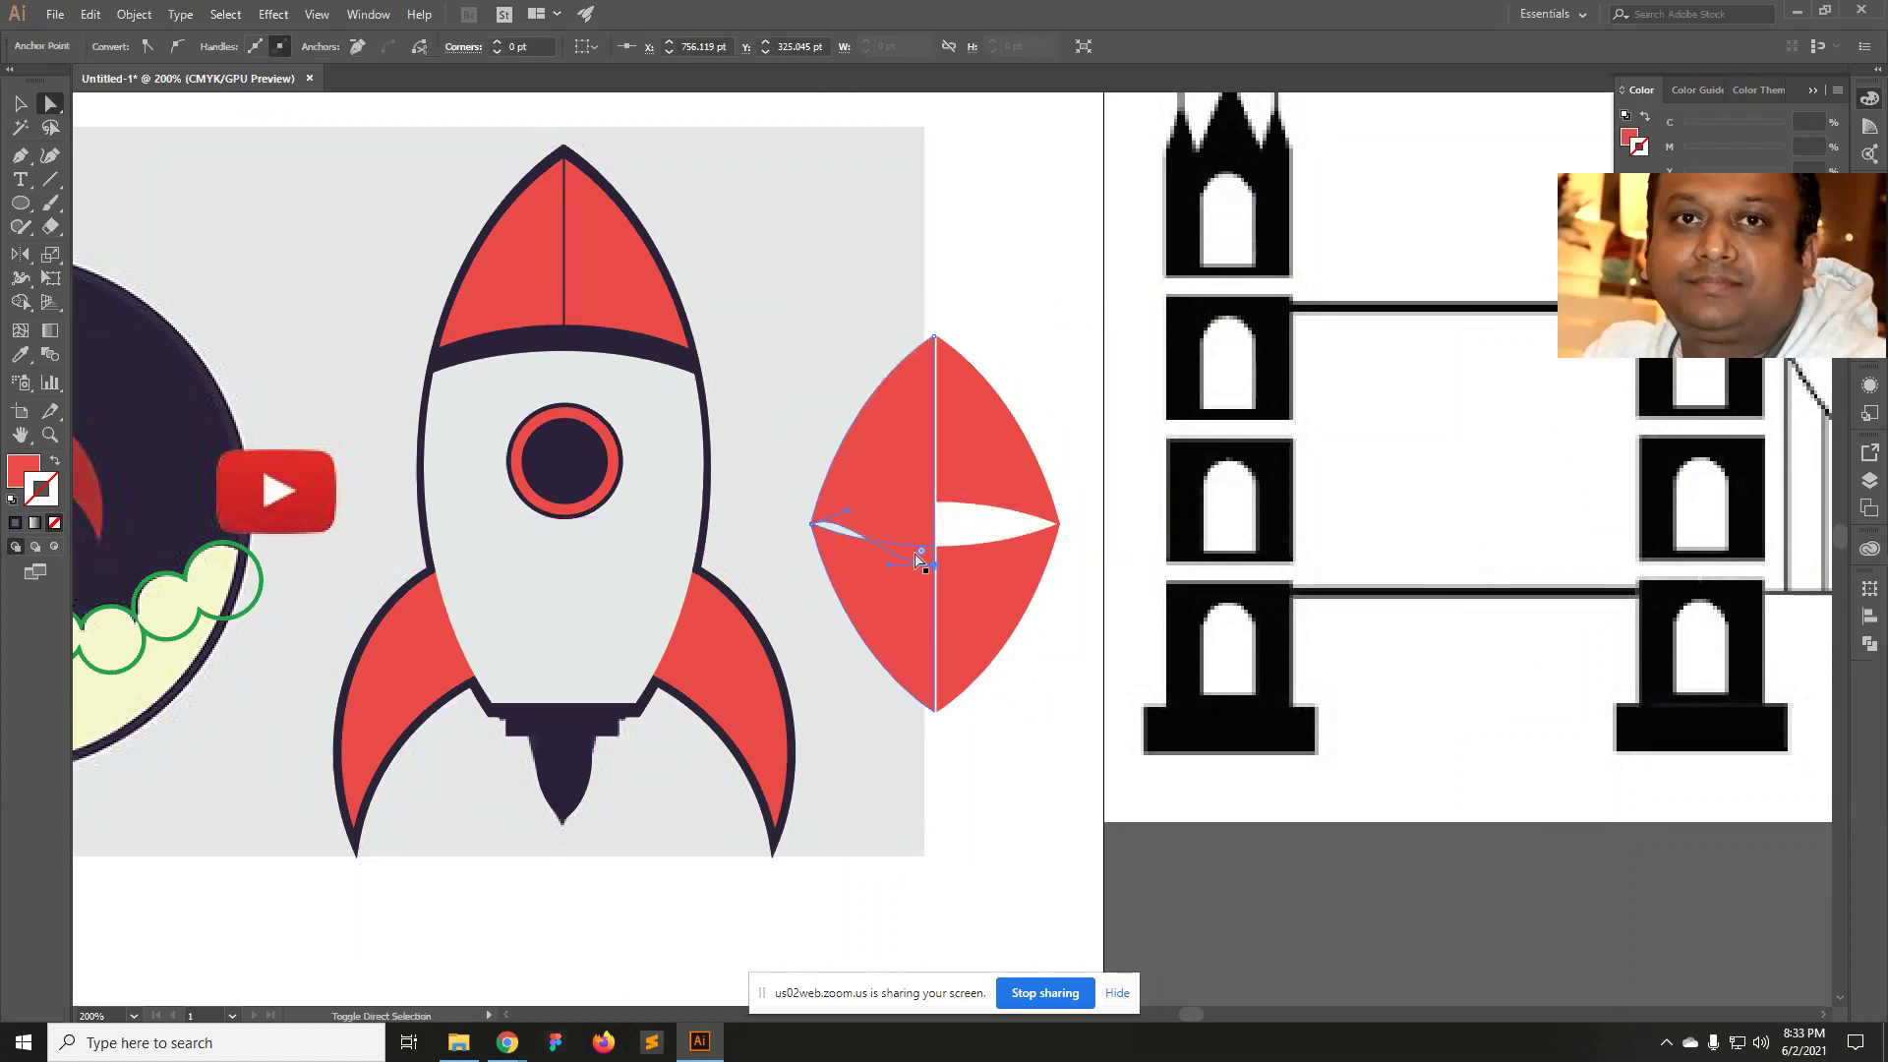
click(1119, 694)
key(v)
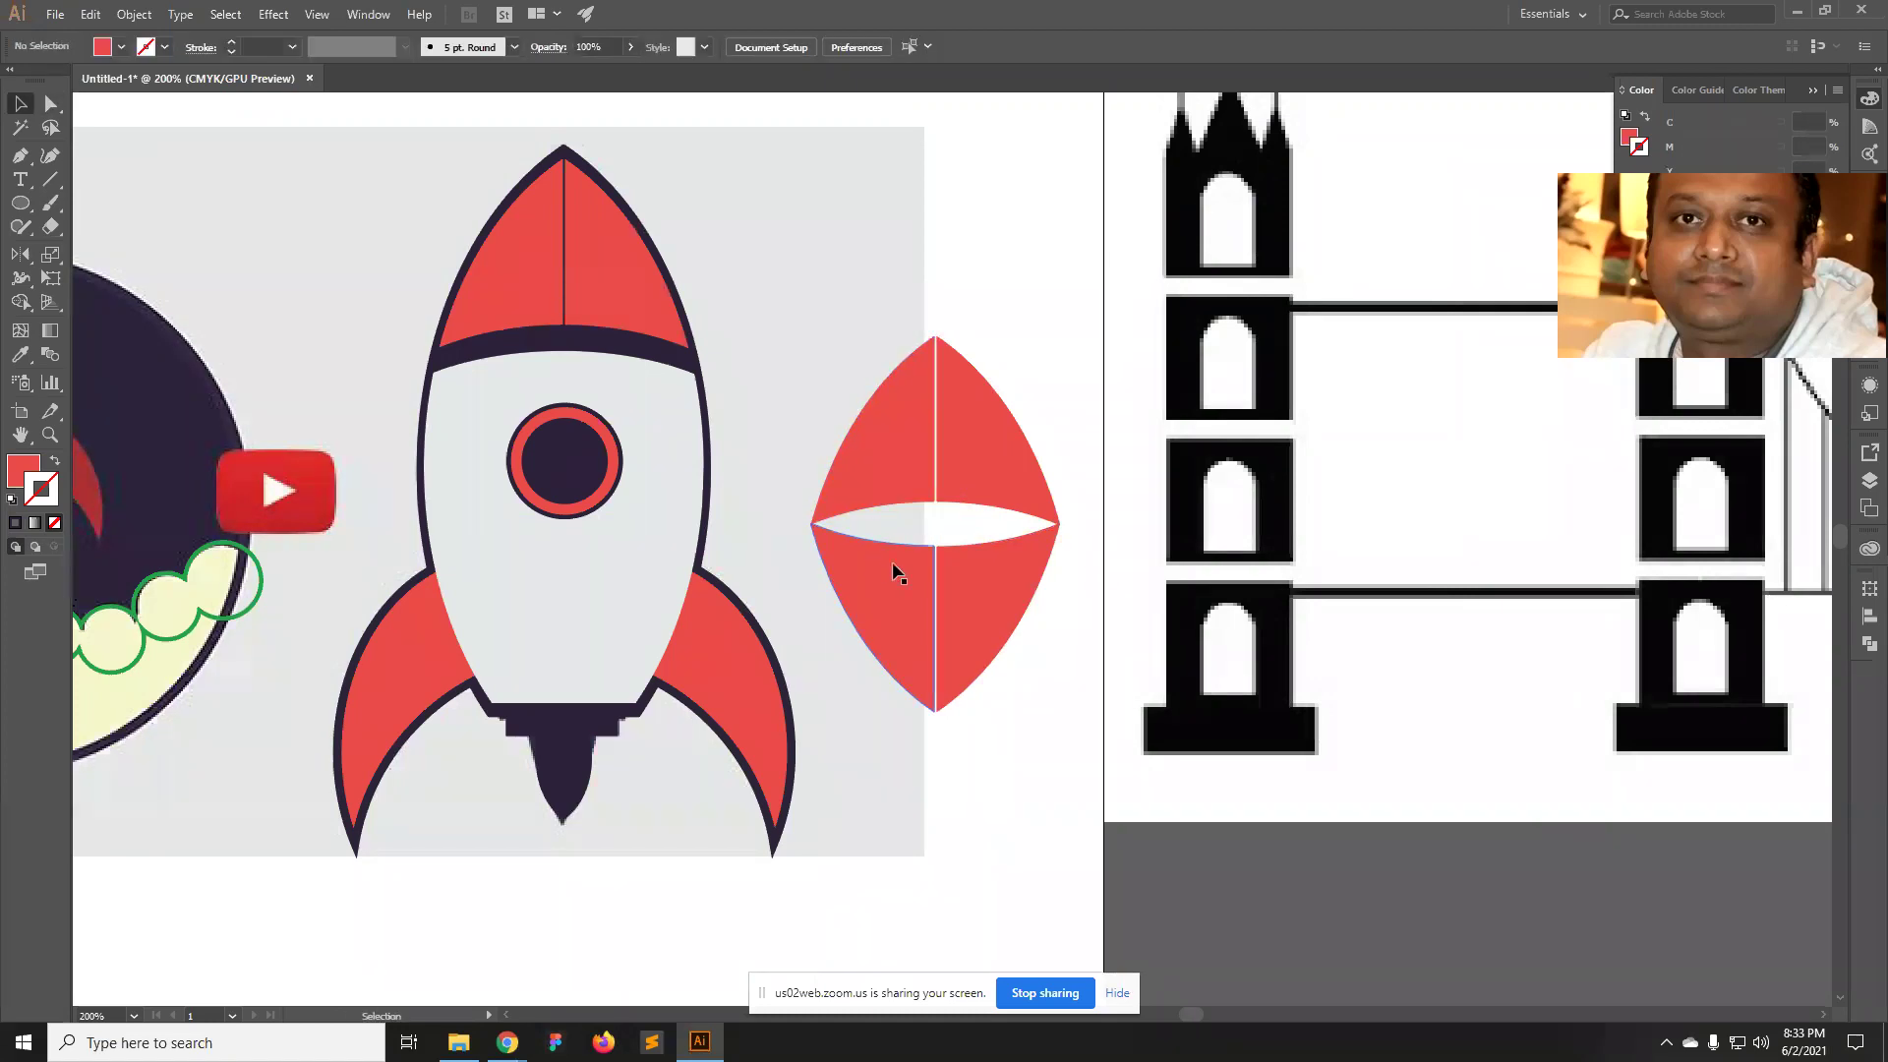
click(933, 590)
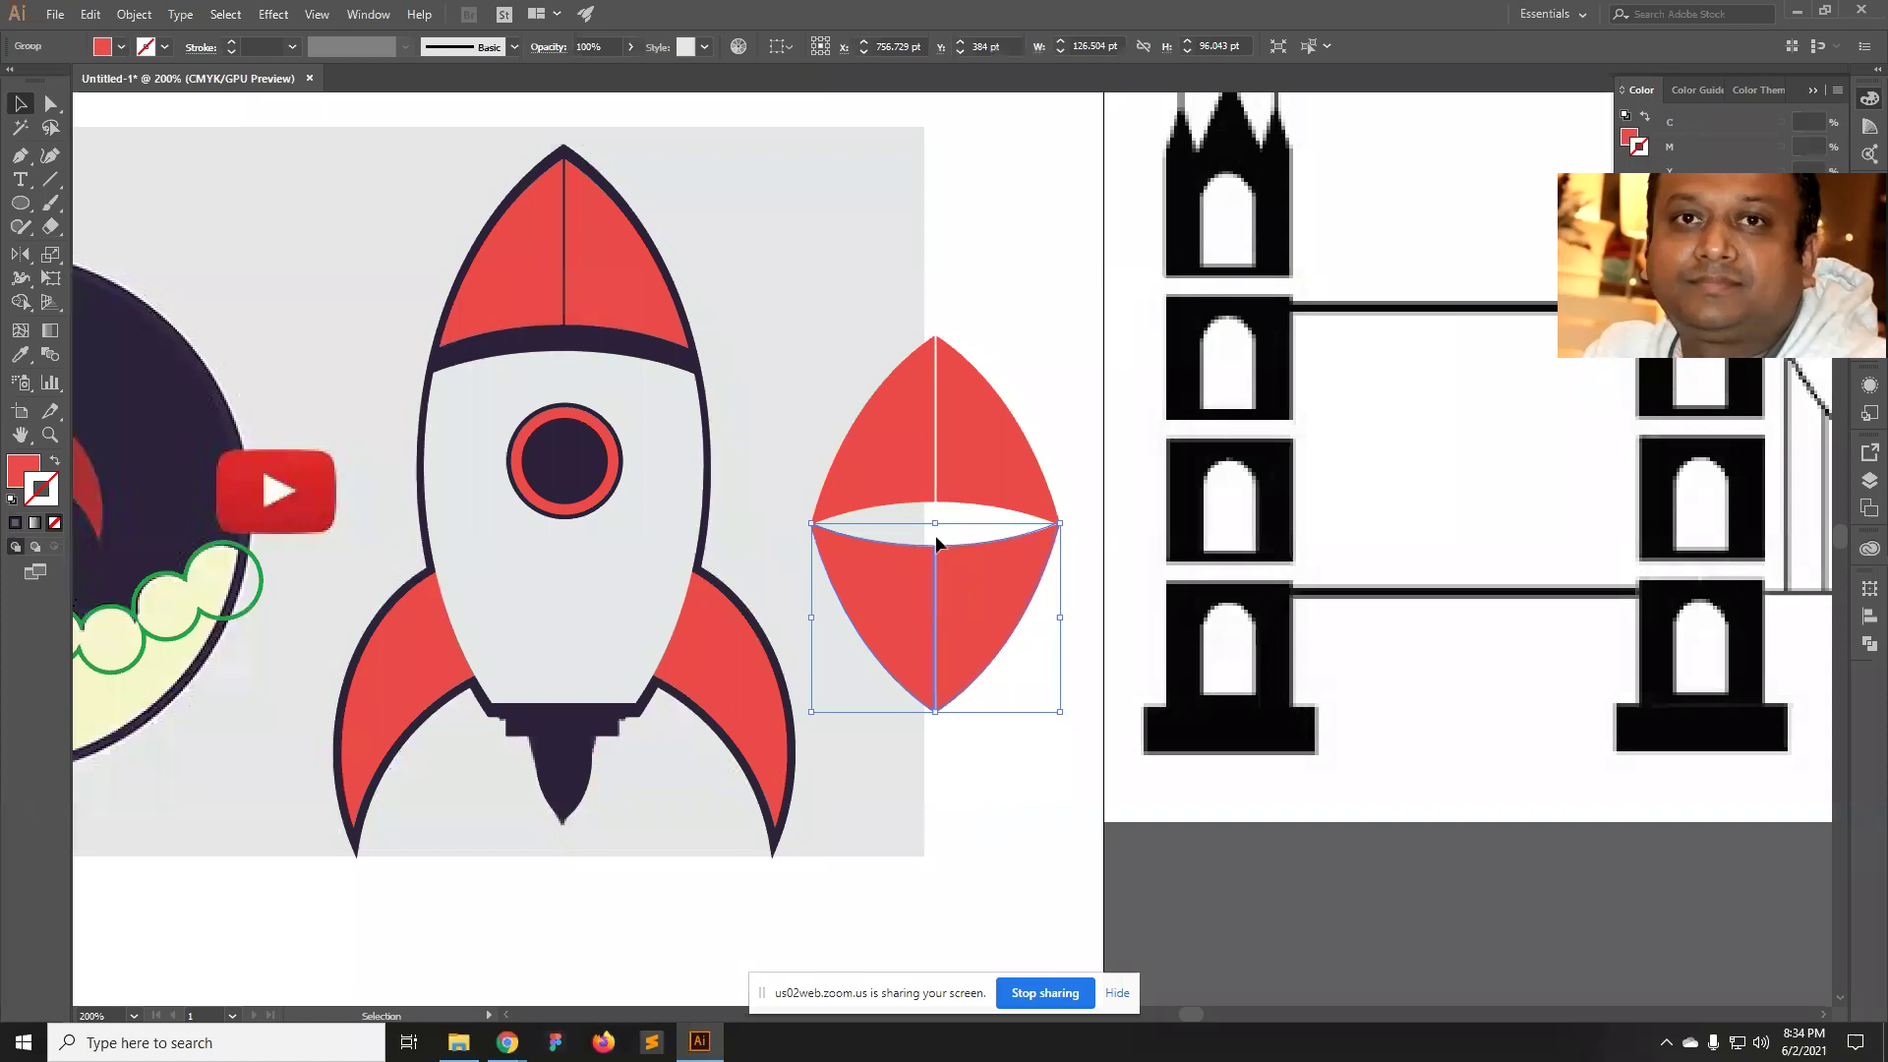
click(1024, 802)
key(z)
alt+click(922, 547)
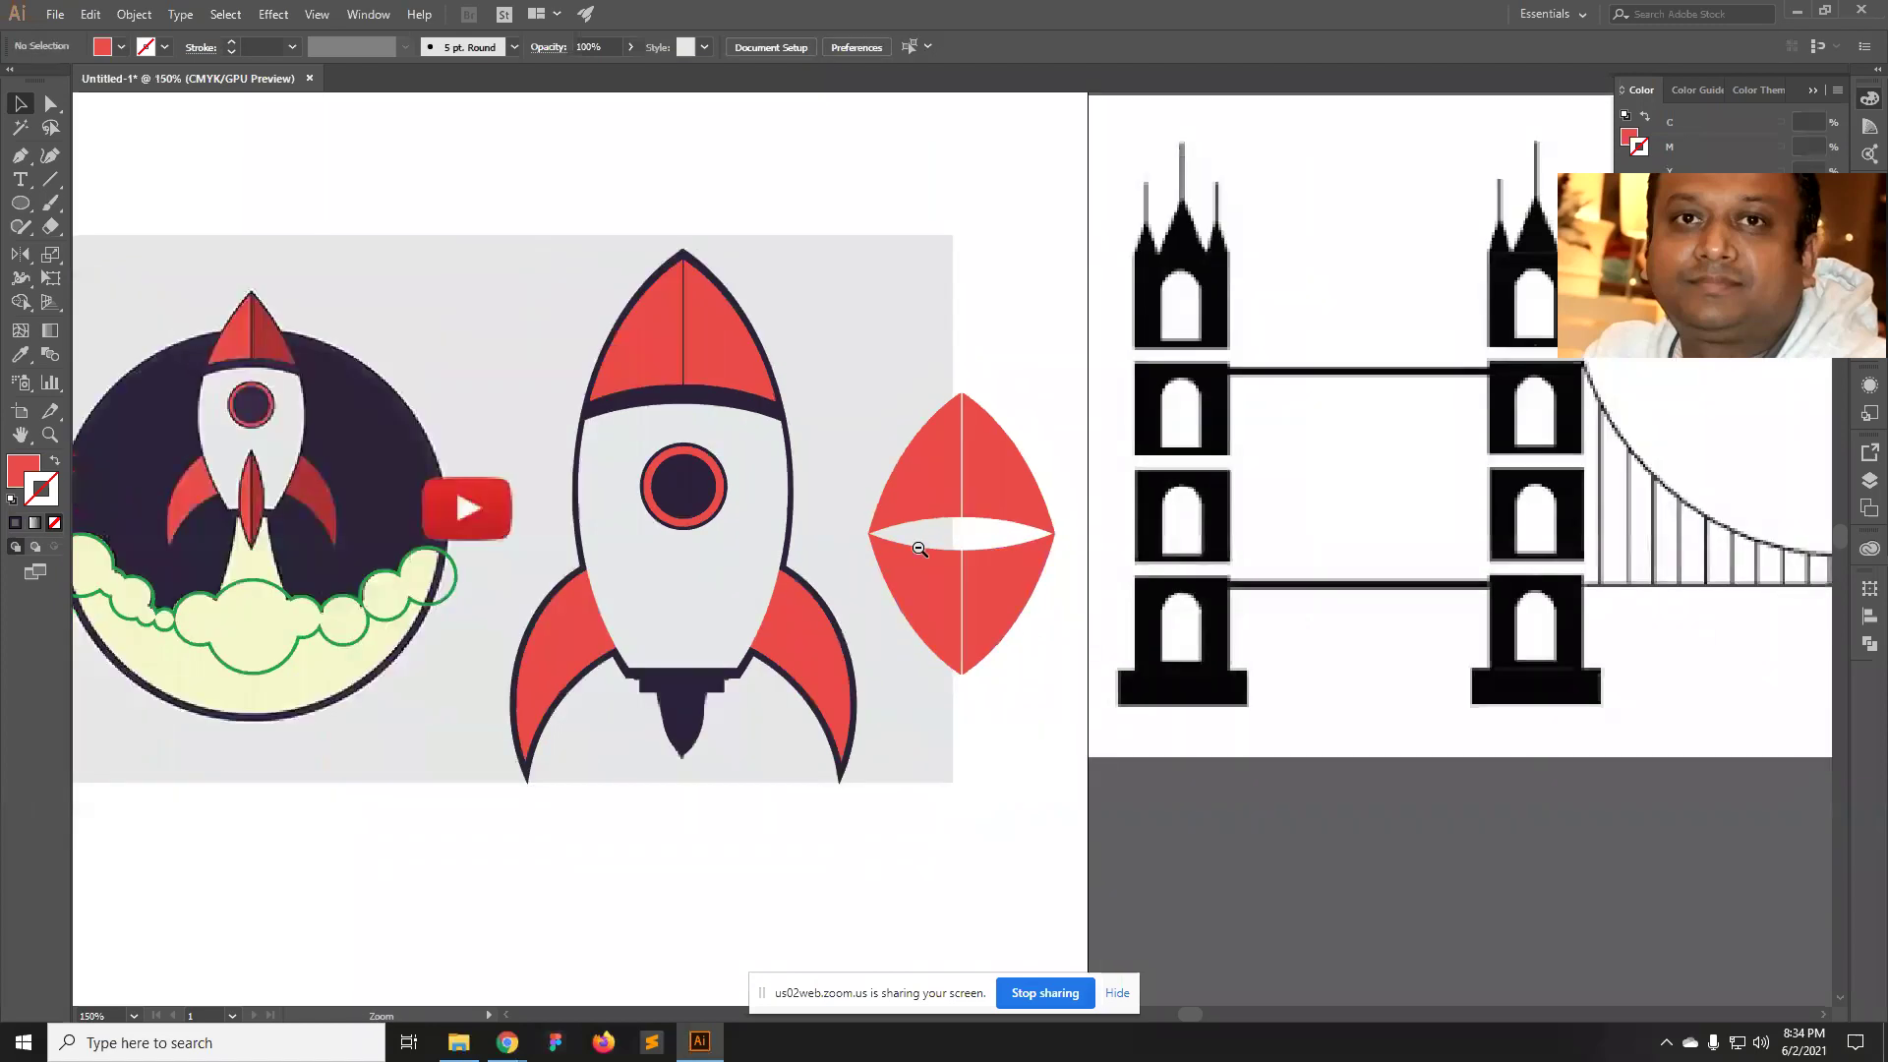
click(920, 548)
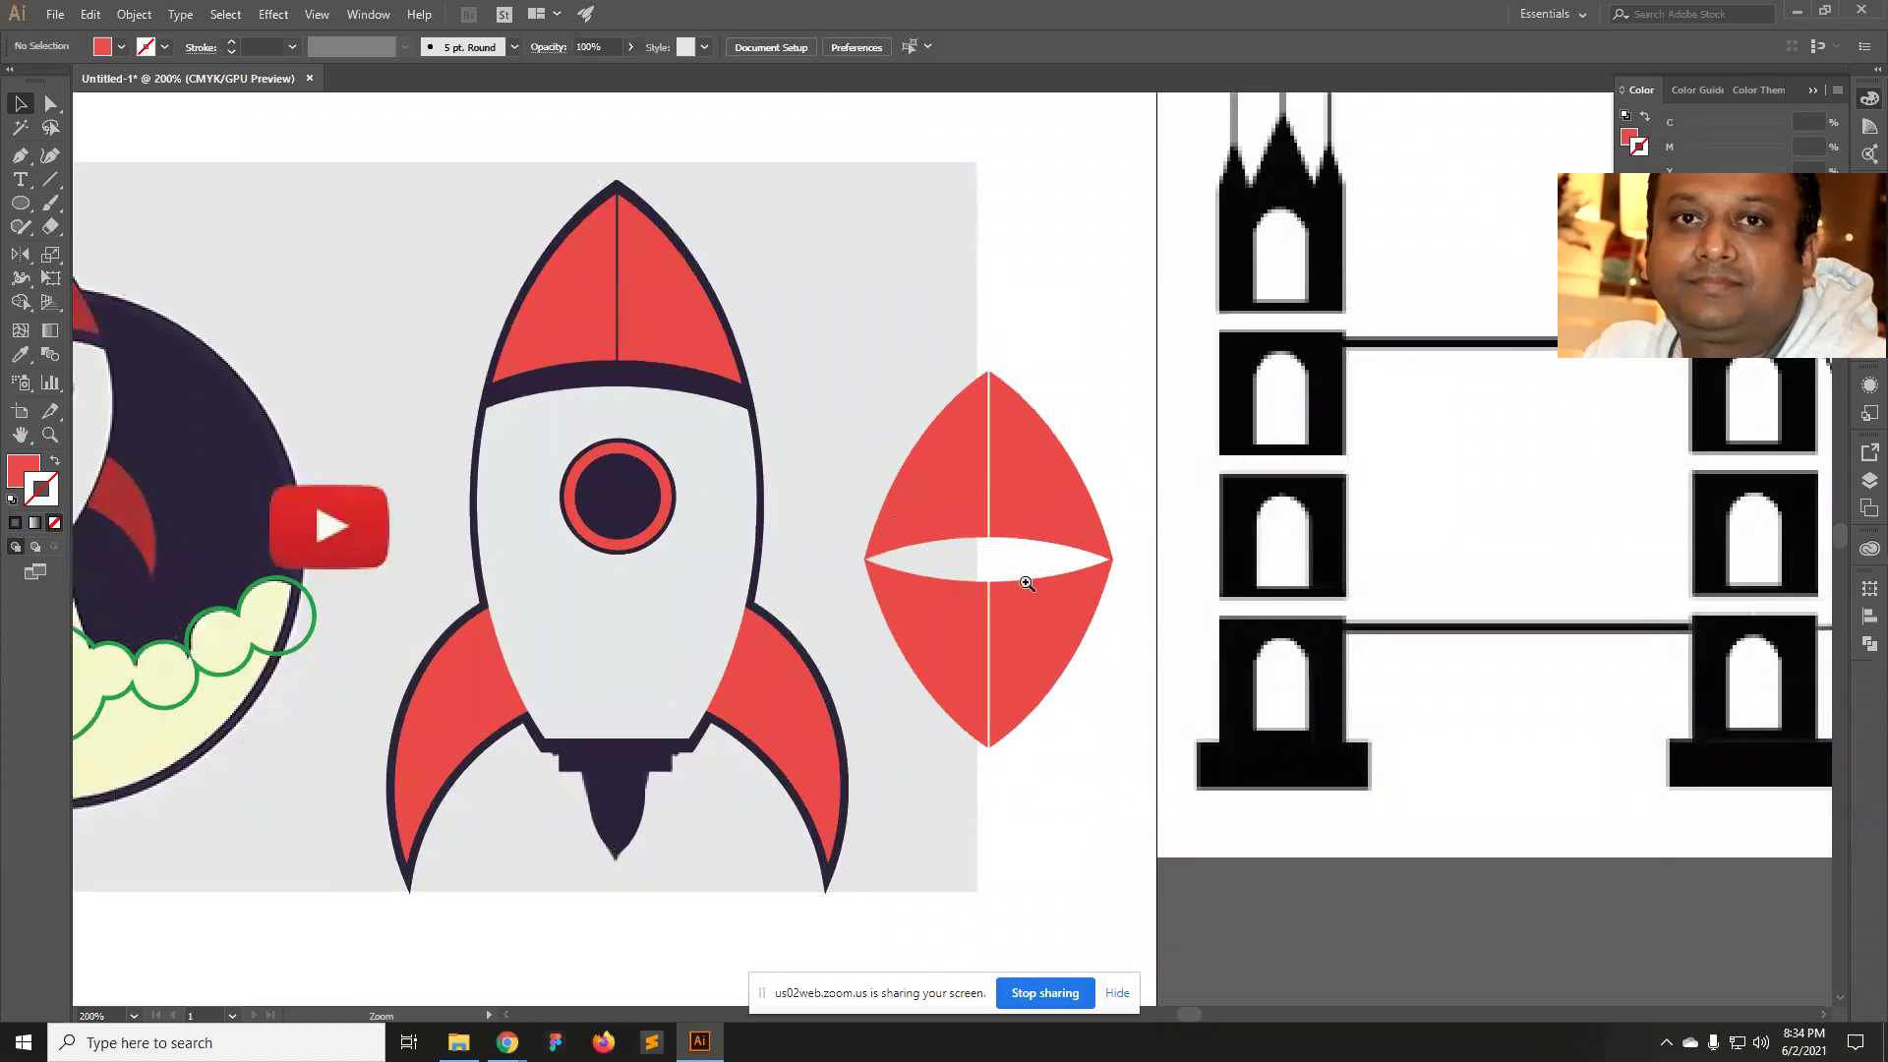
drag(905, 565, 1127, 557)
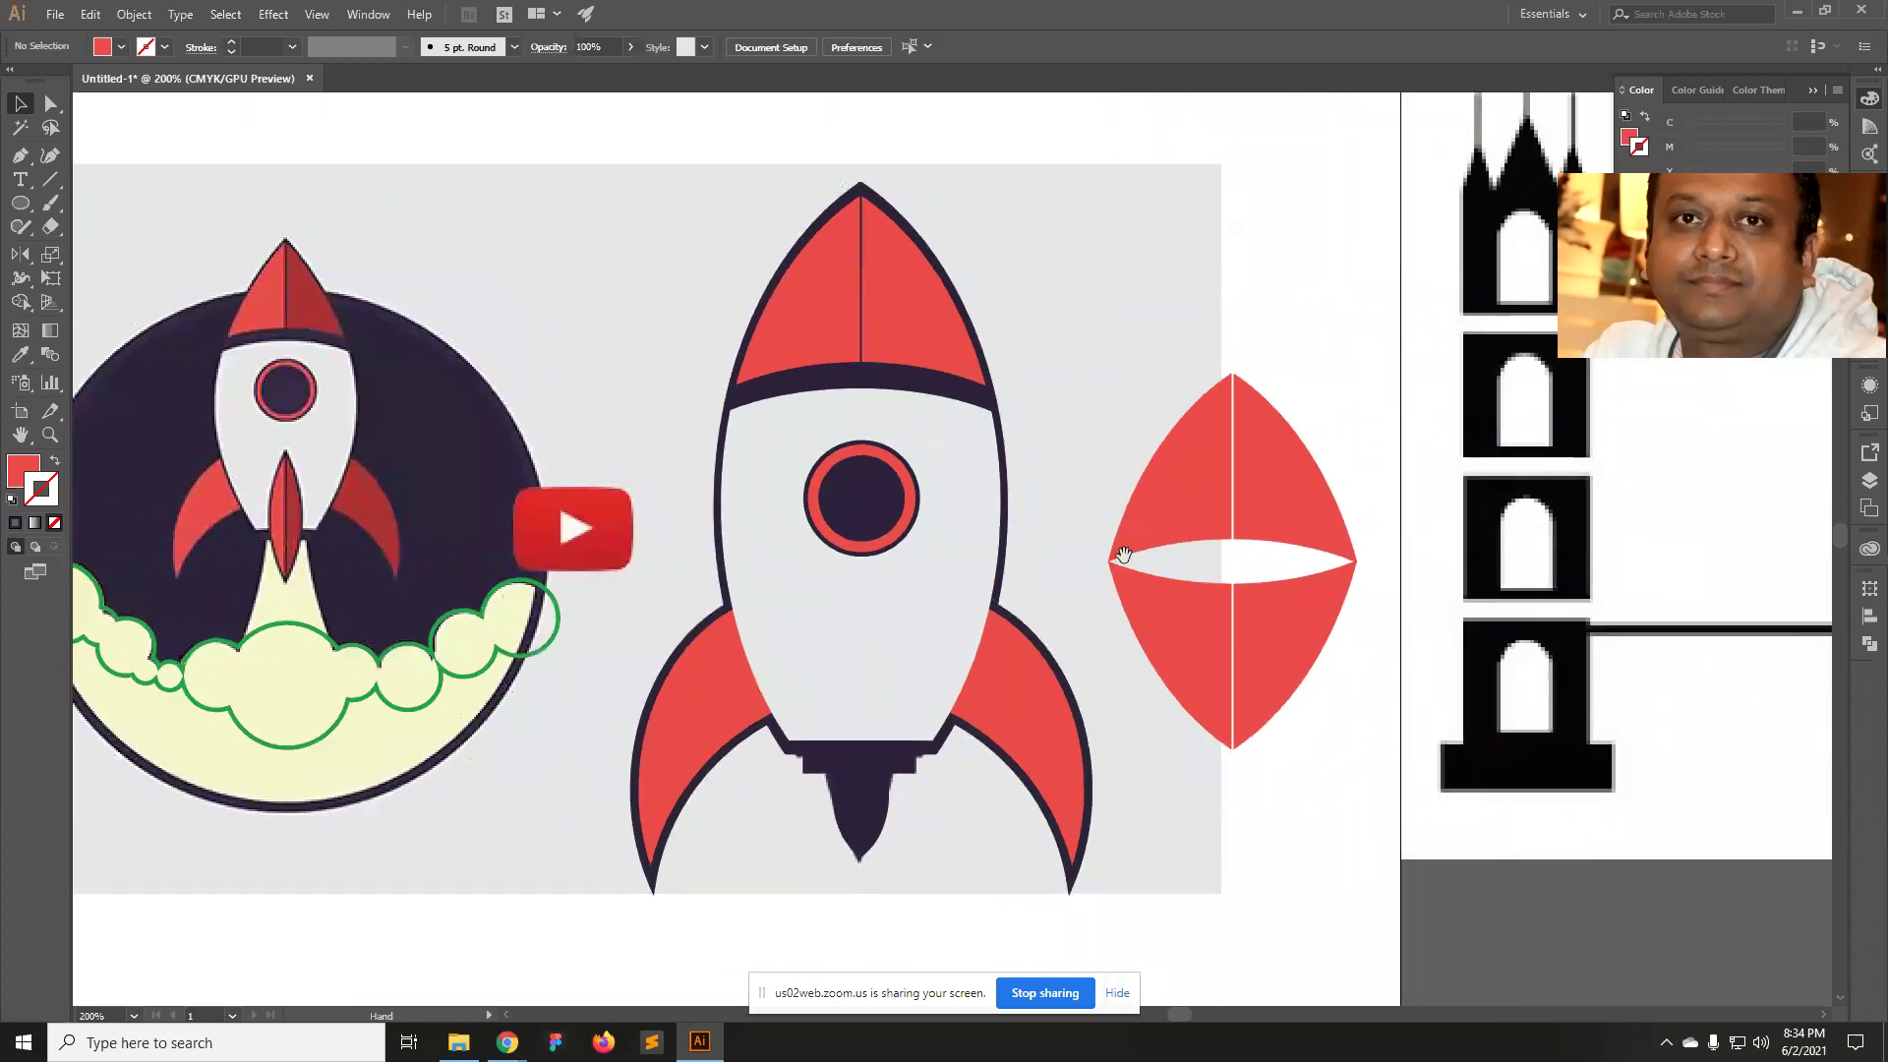
ctrl+click(1256, 575)
alt+click(963, 557)
alt+click(962, 556)
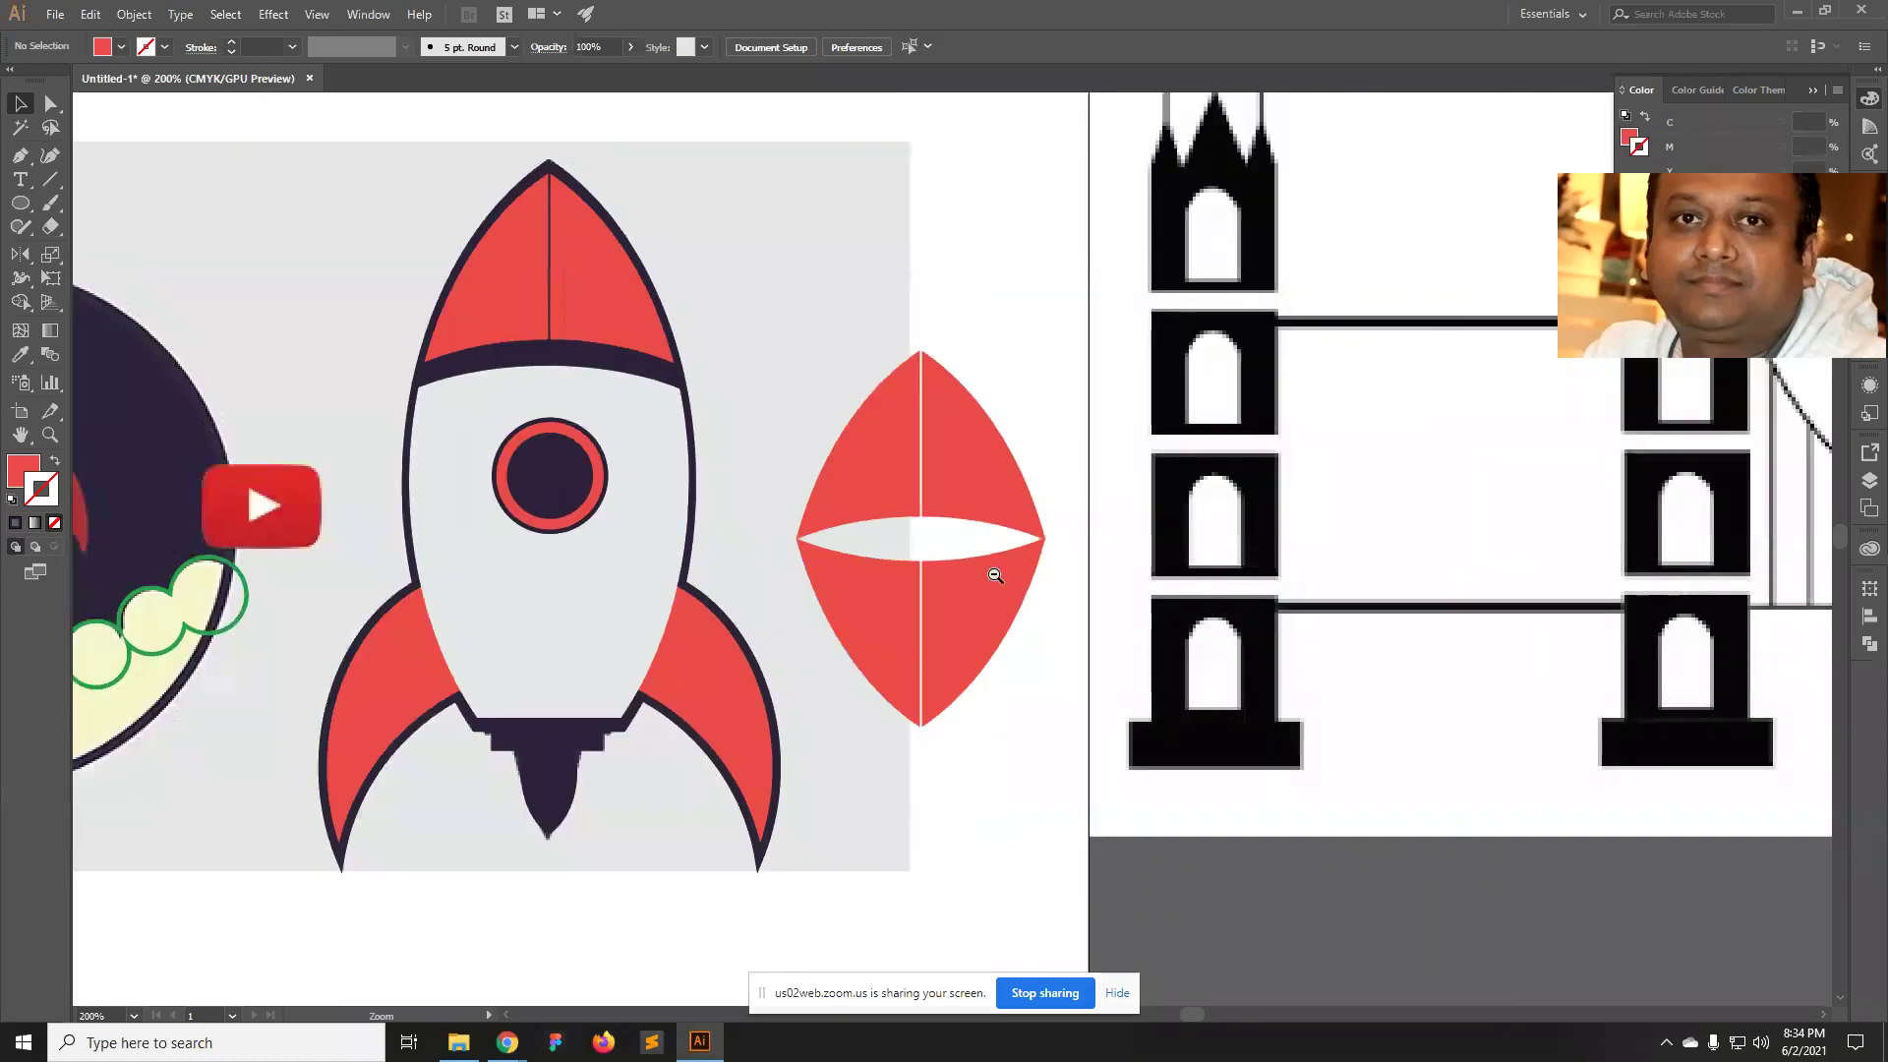
Delete the nose cone copy and its mirrored counterpart from the space beside the rocket.
key(v)
drag(946, 565, 942, 461)
key(z)
click(1276, 767)
key(v)
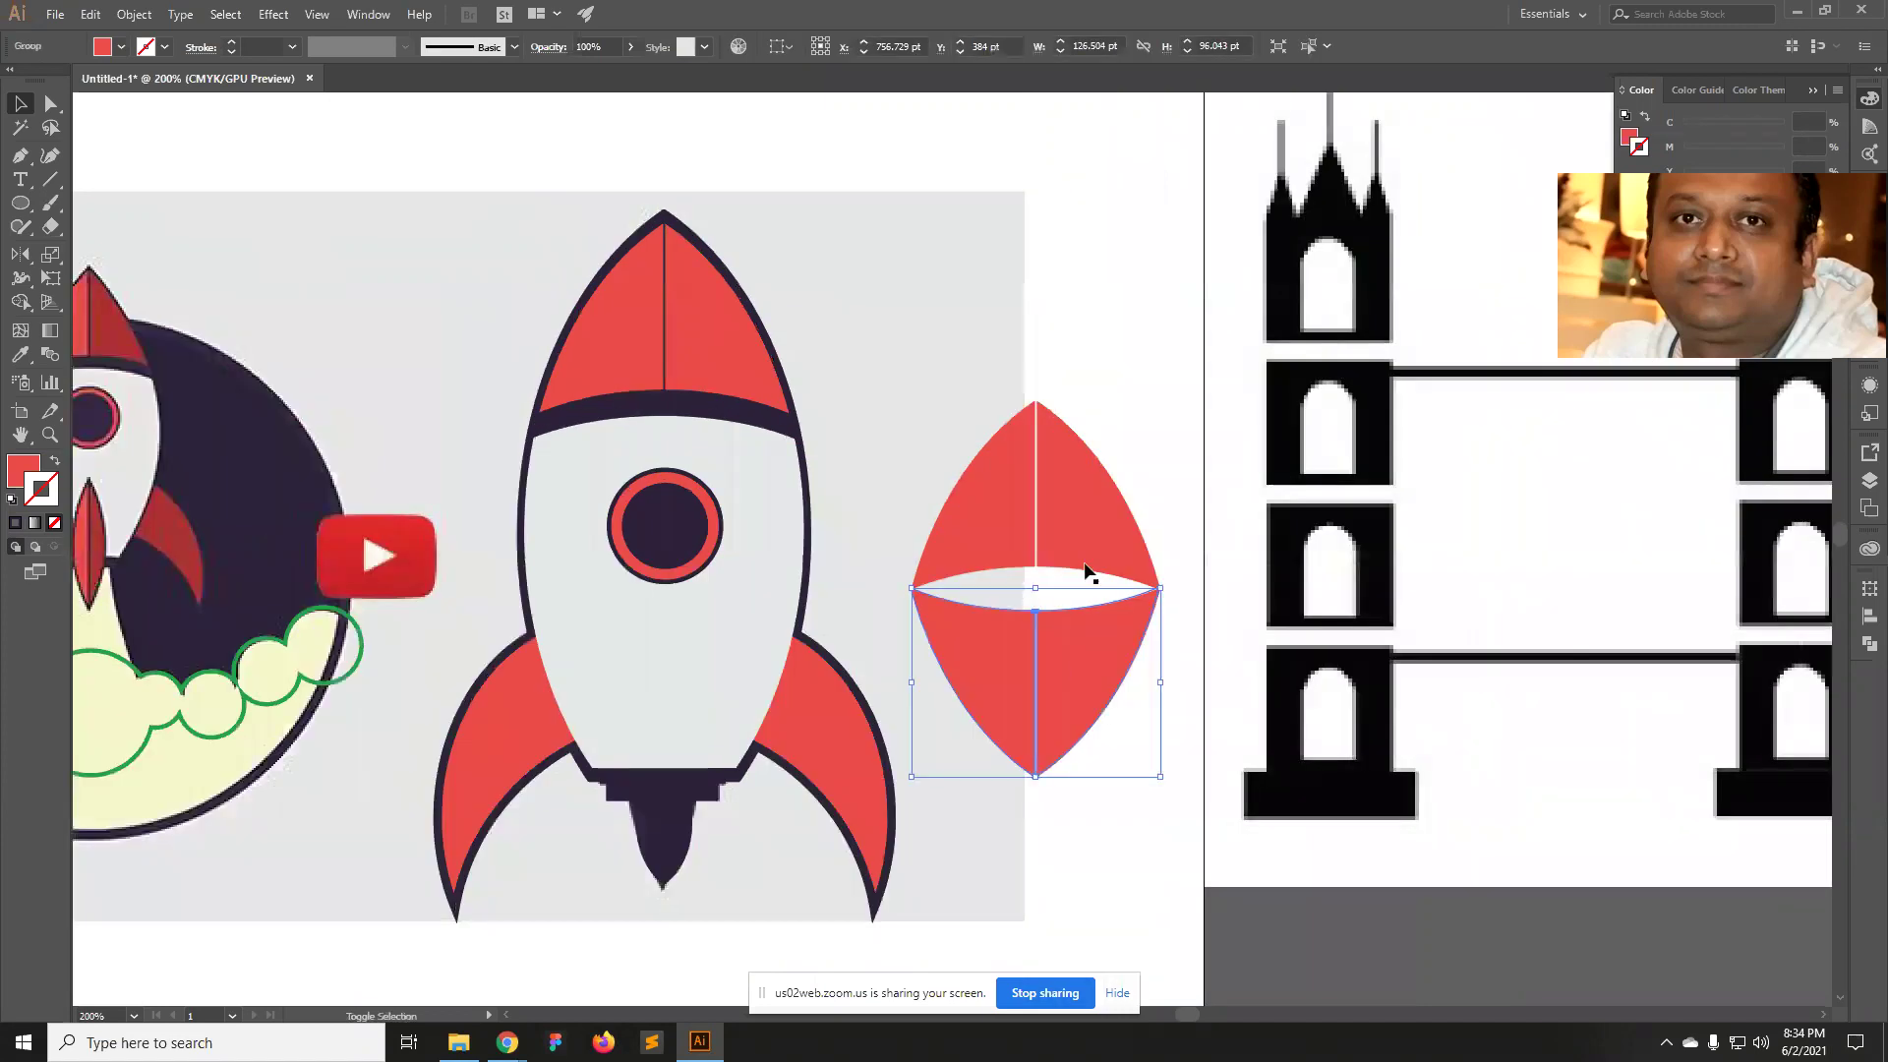
key(Delete)
Draw a narrow upright red ellipse about 25 pt wide and 96 pt tall over the rocket's nozzle.
drag(758, 661, 1118, 598)
click(1117, 598)
drag(1112, 708, 1249, 633)
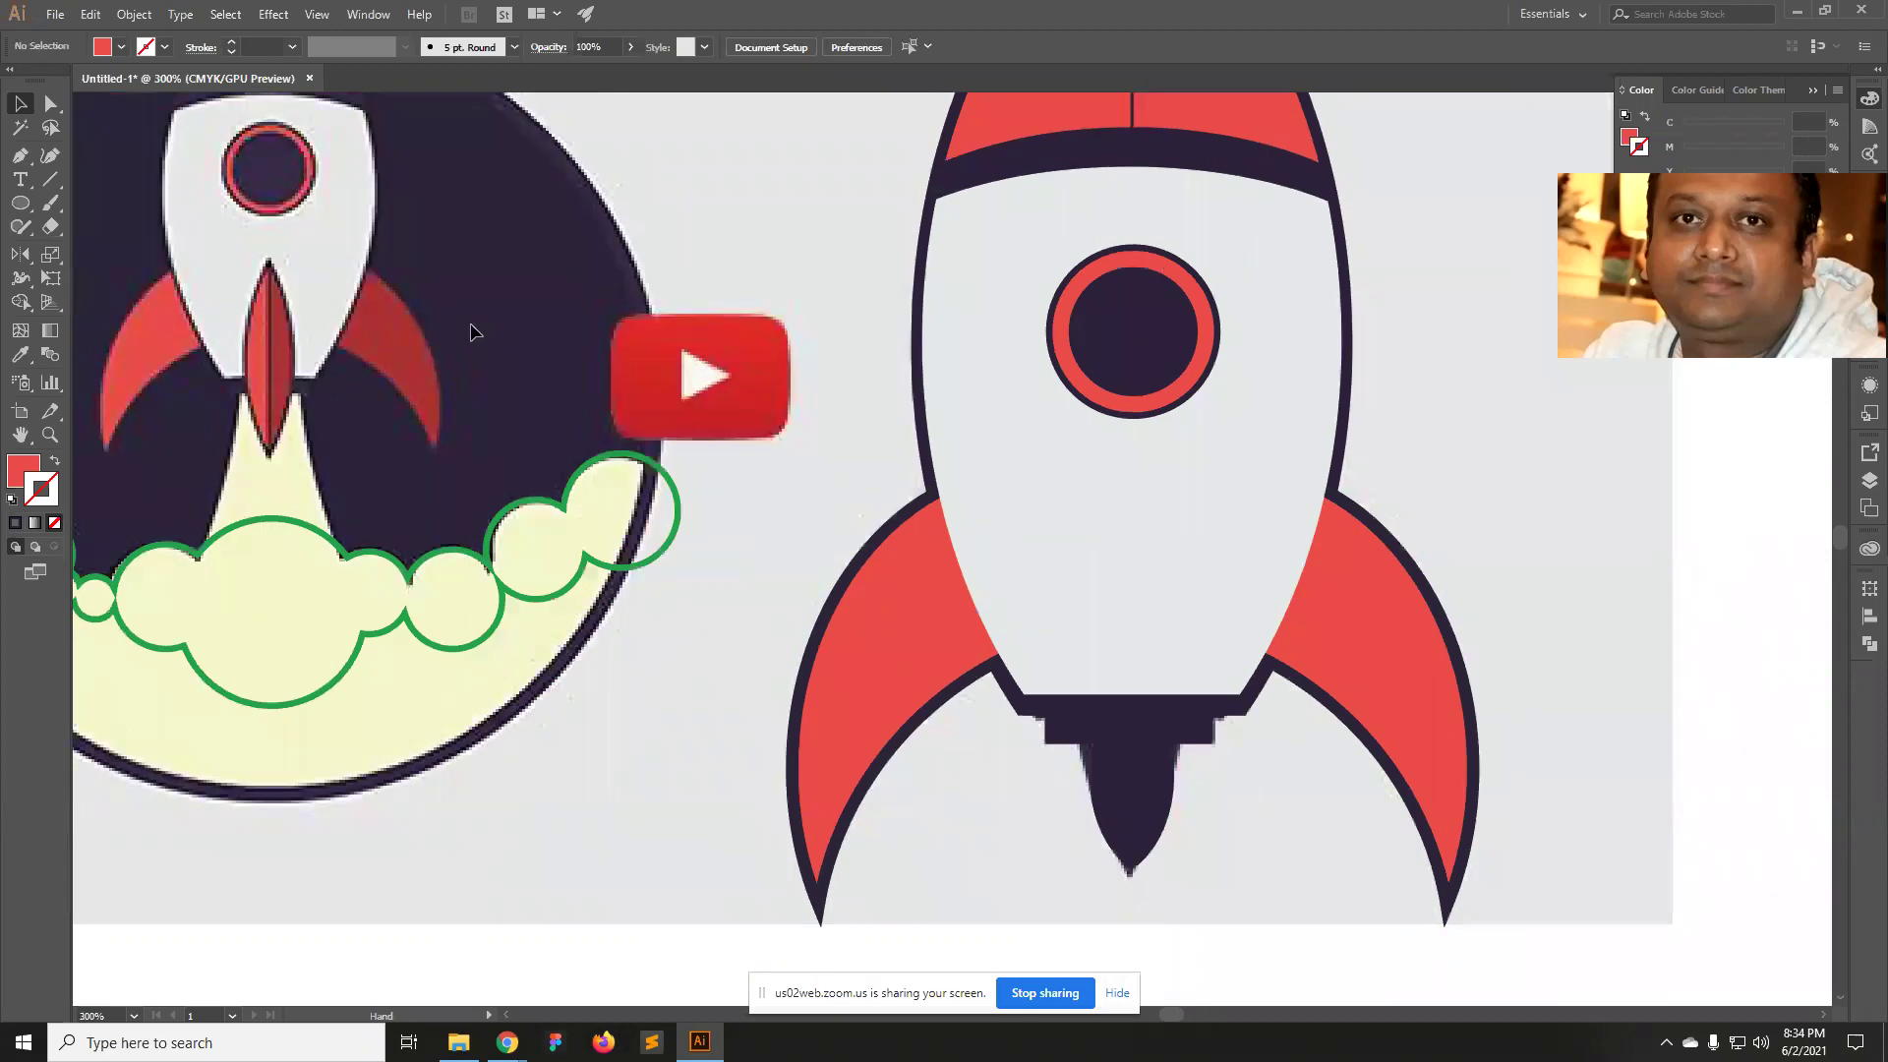
click(21, 204)
drag(1115, 617, 1188, 903)
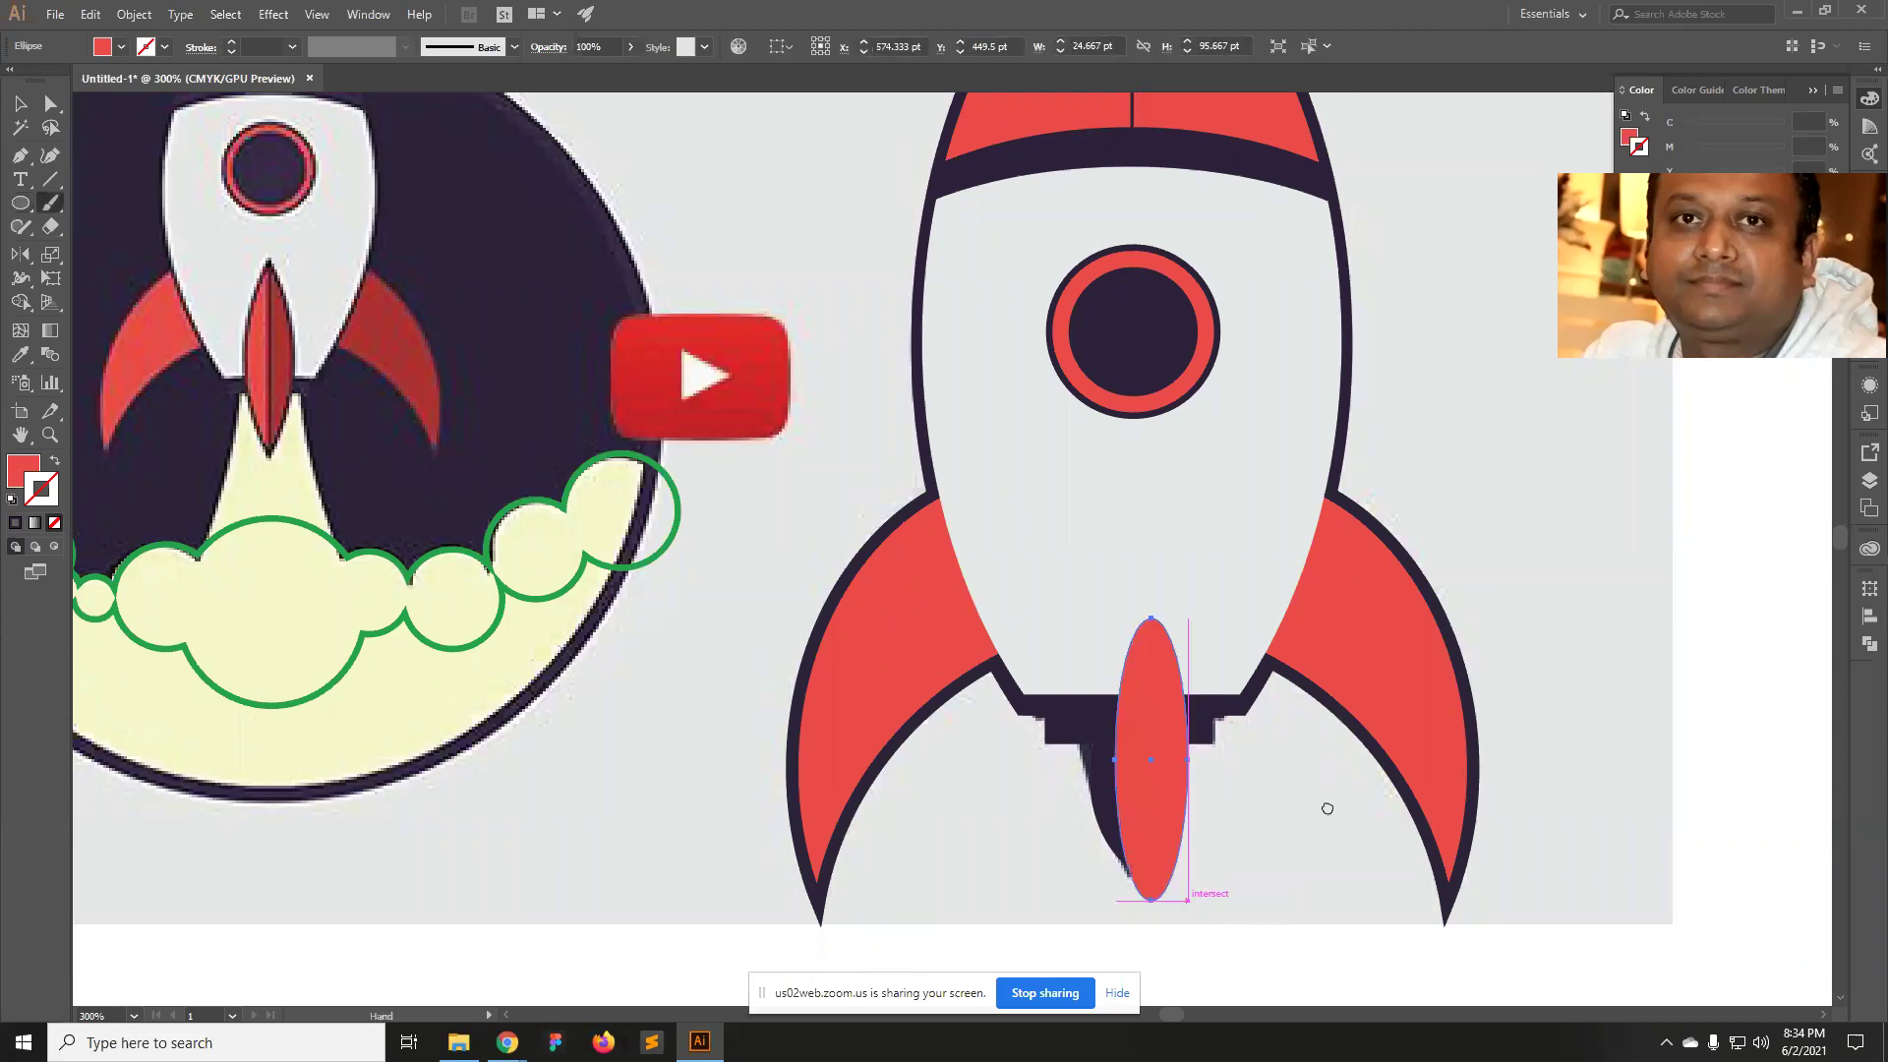
Move the red ellipse beside the rocket and add an overlapping duplicate at the same height, spanning about 37 pt in total.
drag(1226, 720, 1126, 678)
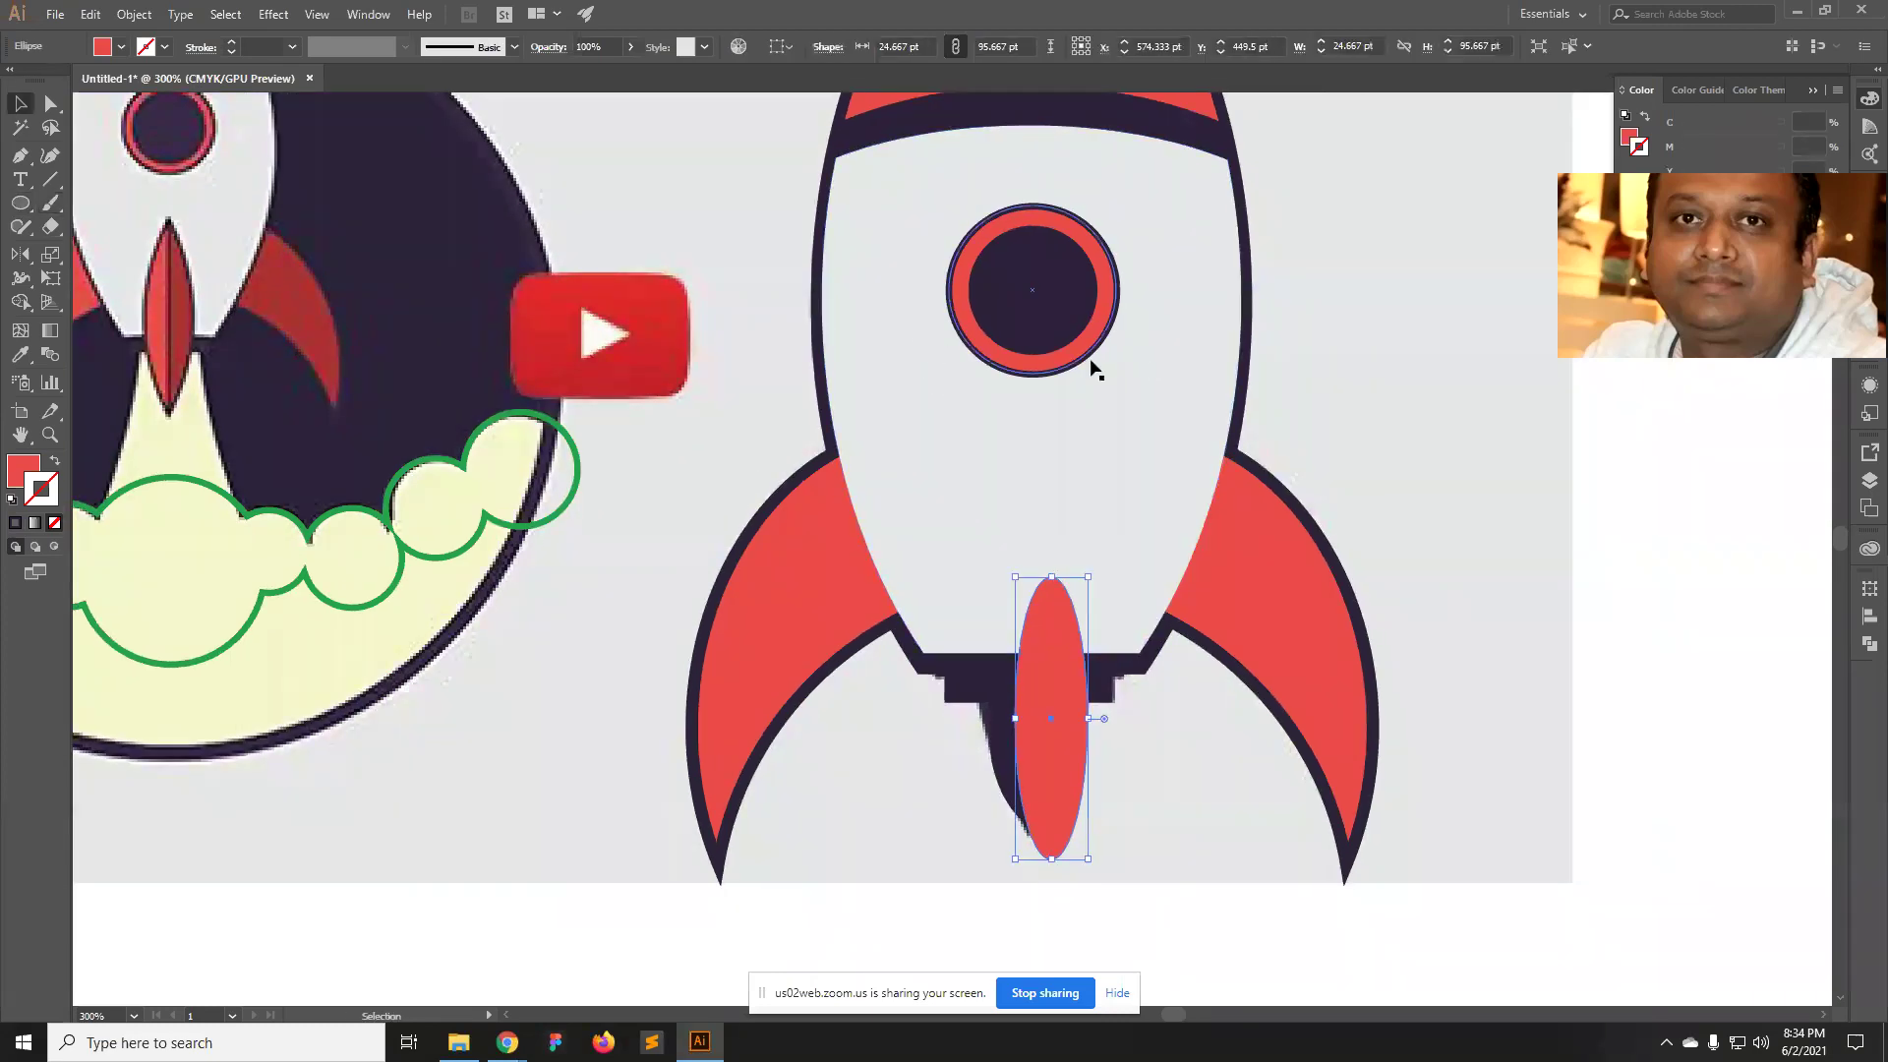
ctrl+alt+click(1004, 358)
drag(986, 852, 1290, 587)
click(1420, 594)
drag(1420, 594, 1259, 494)
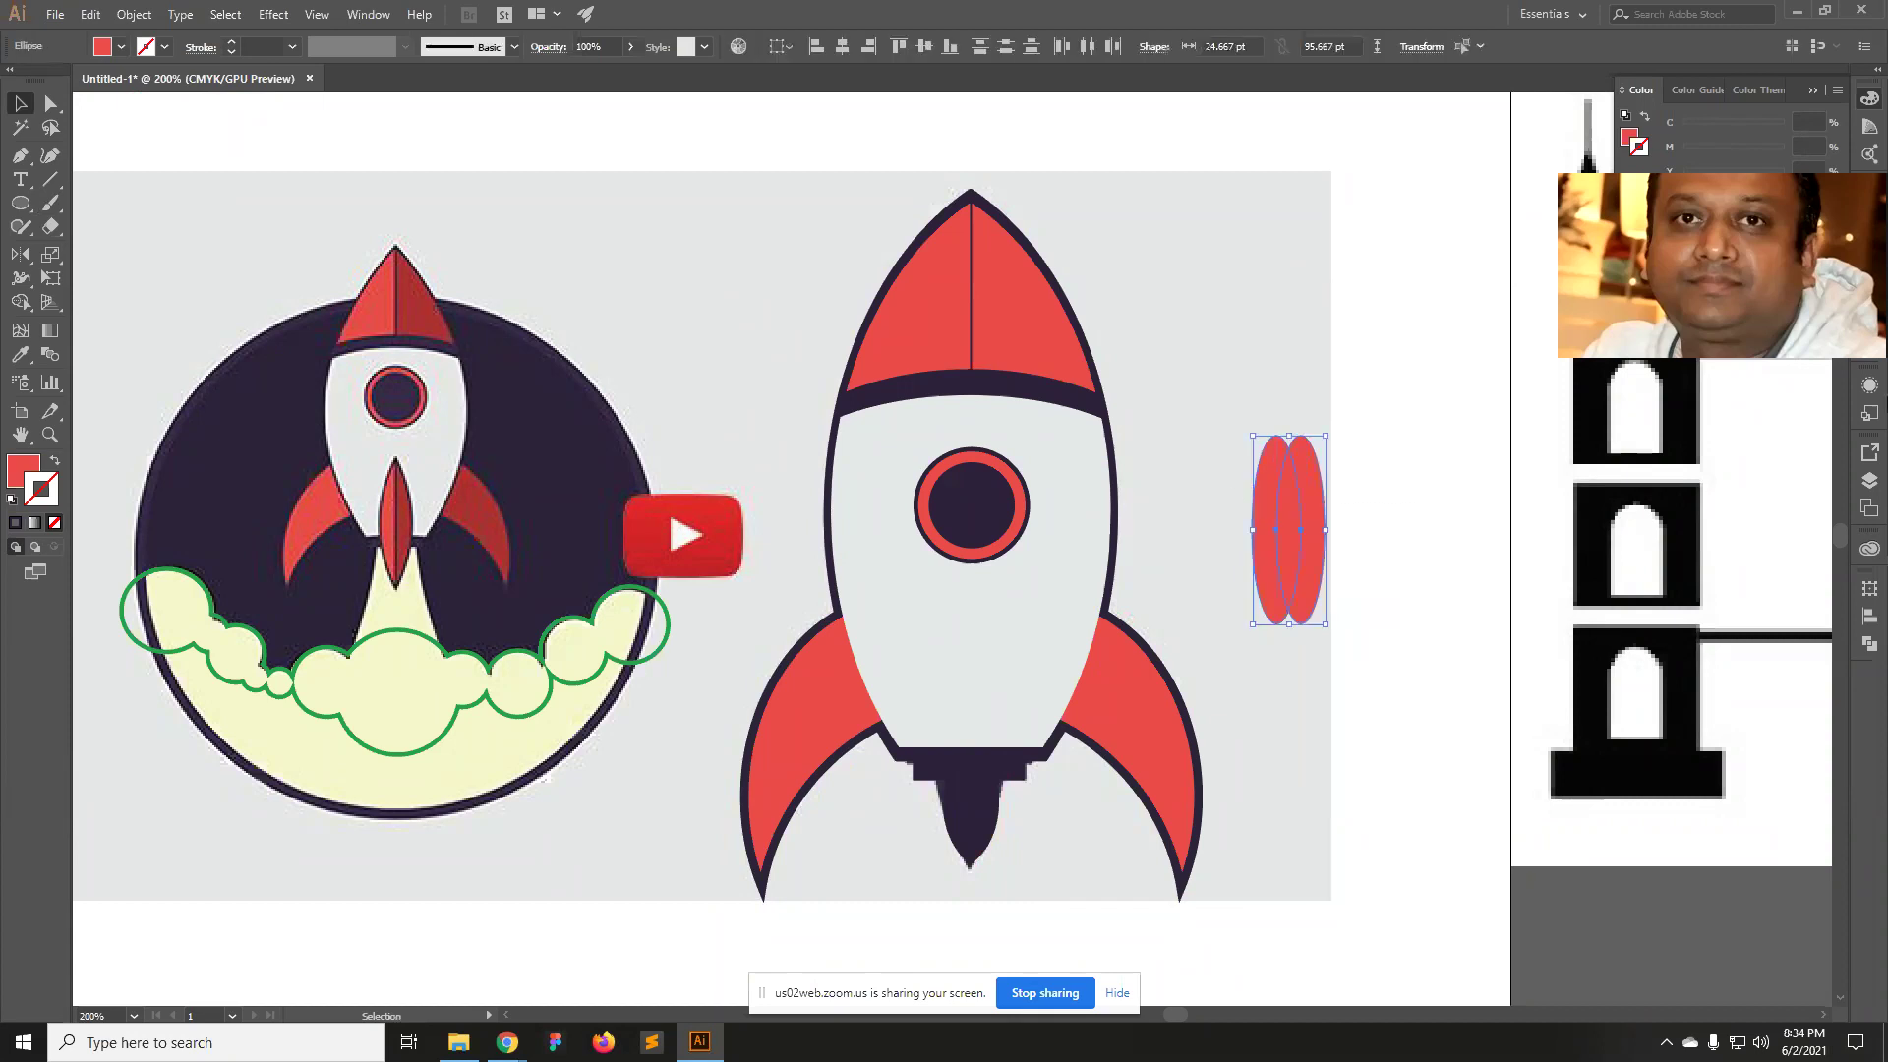
Divide the two overlapping ellipses with Pathfinder and delete the outer pieces, keeping only the pointed lens.
click(1880, 485)
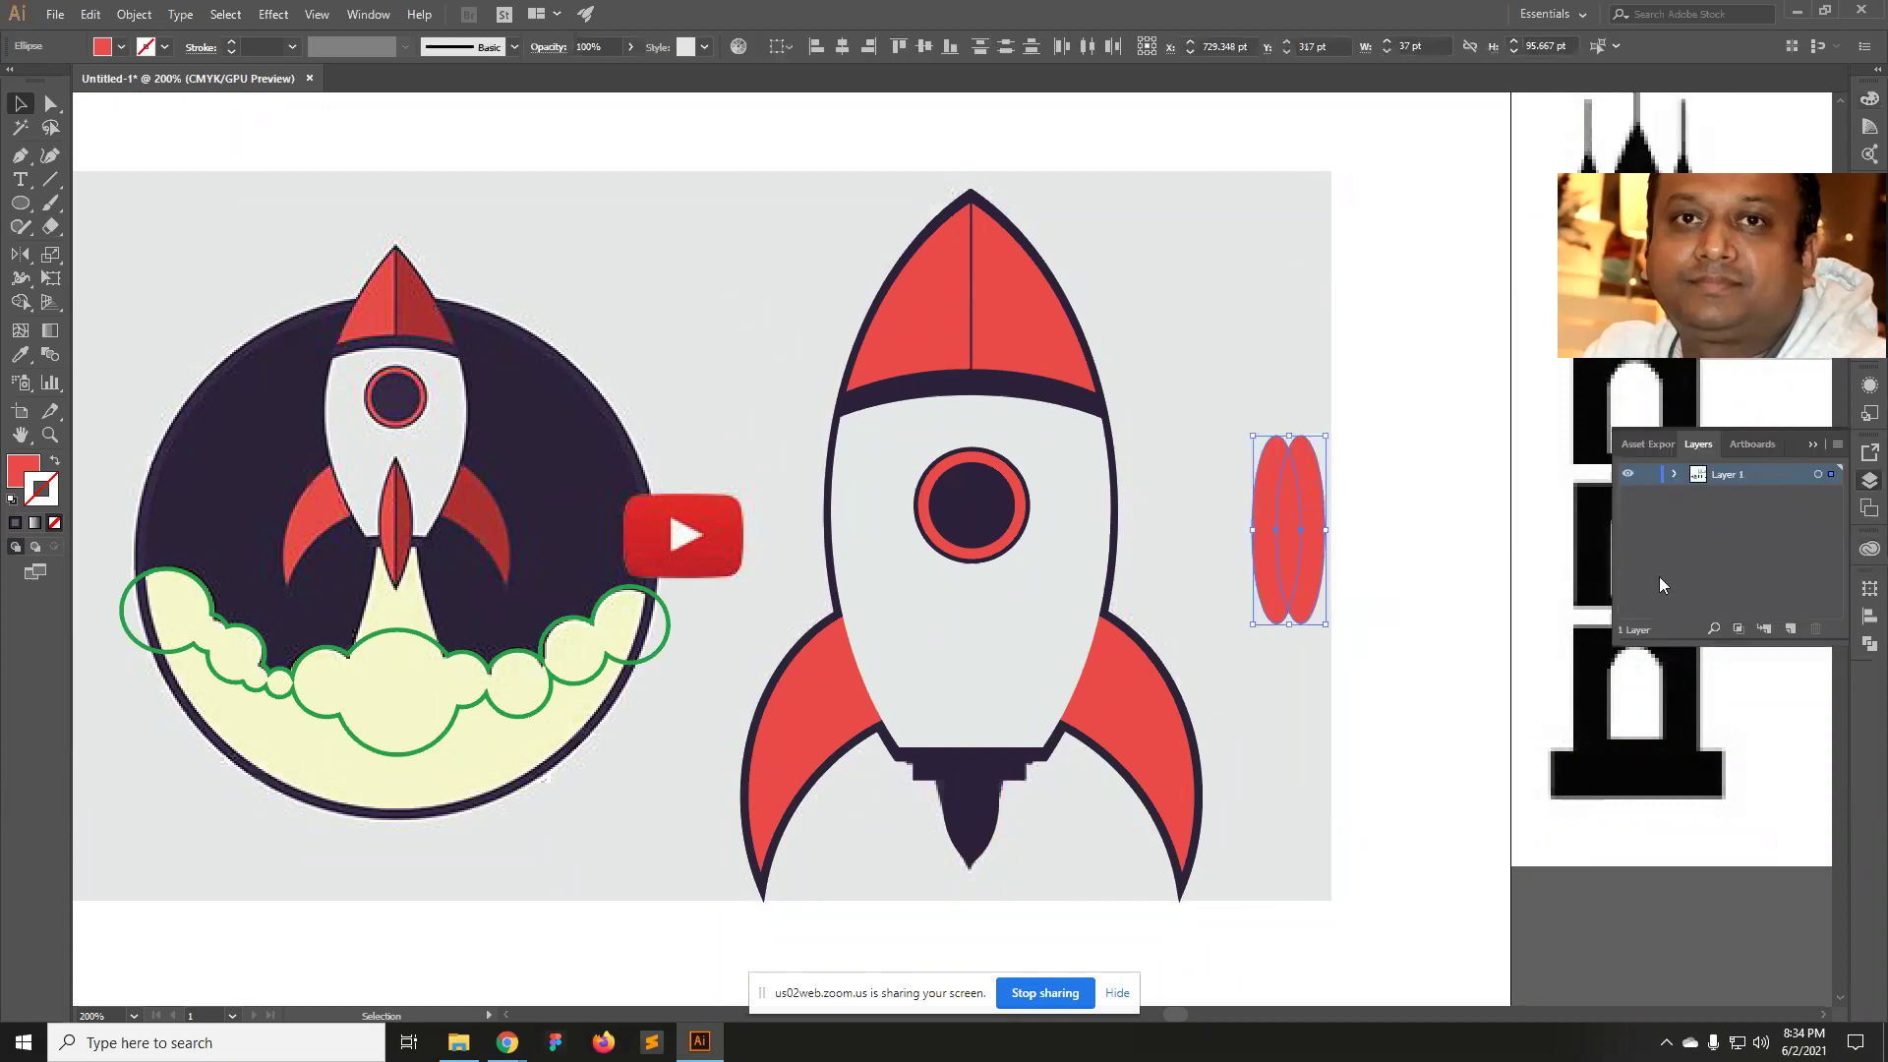
click(1869, 645)
click(1641, 678)
click(1408, 510)
key(a)
click(1294, 497)
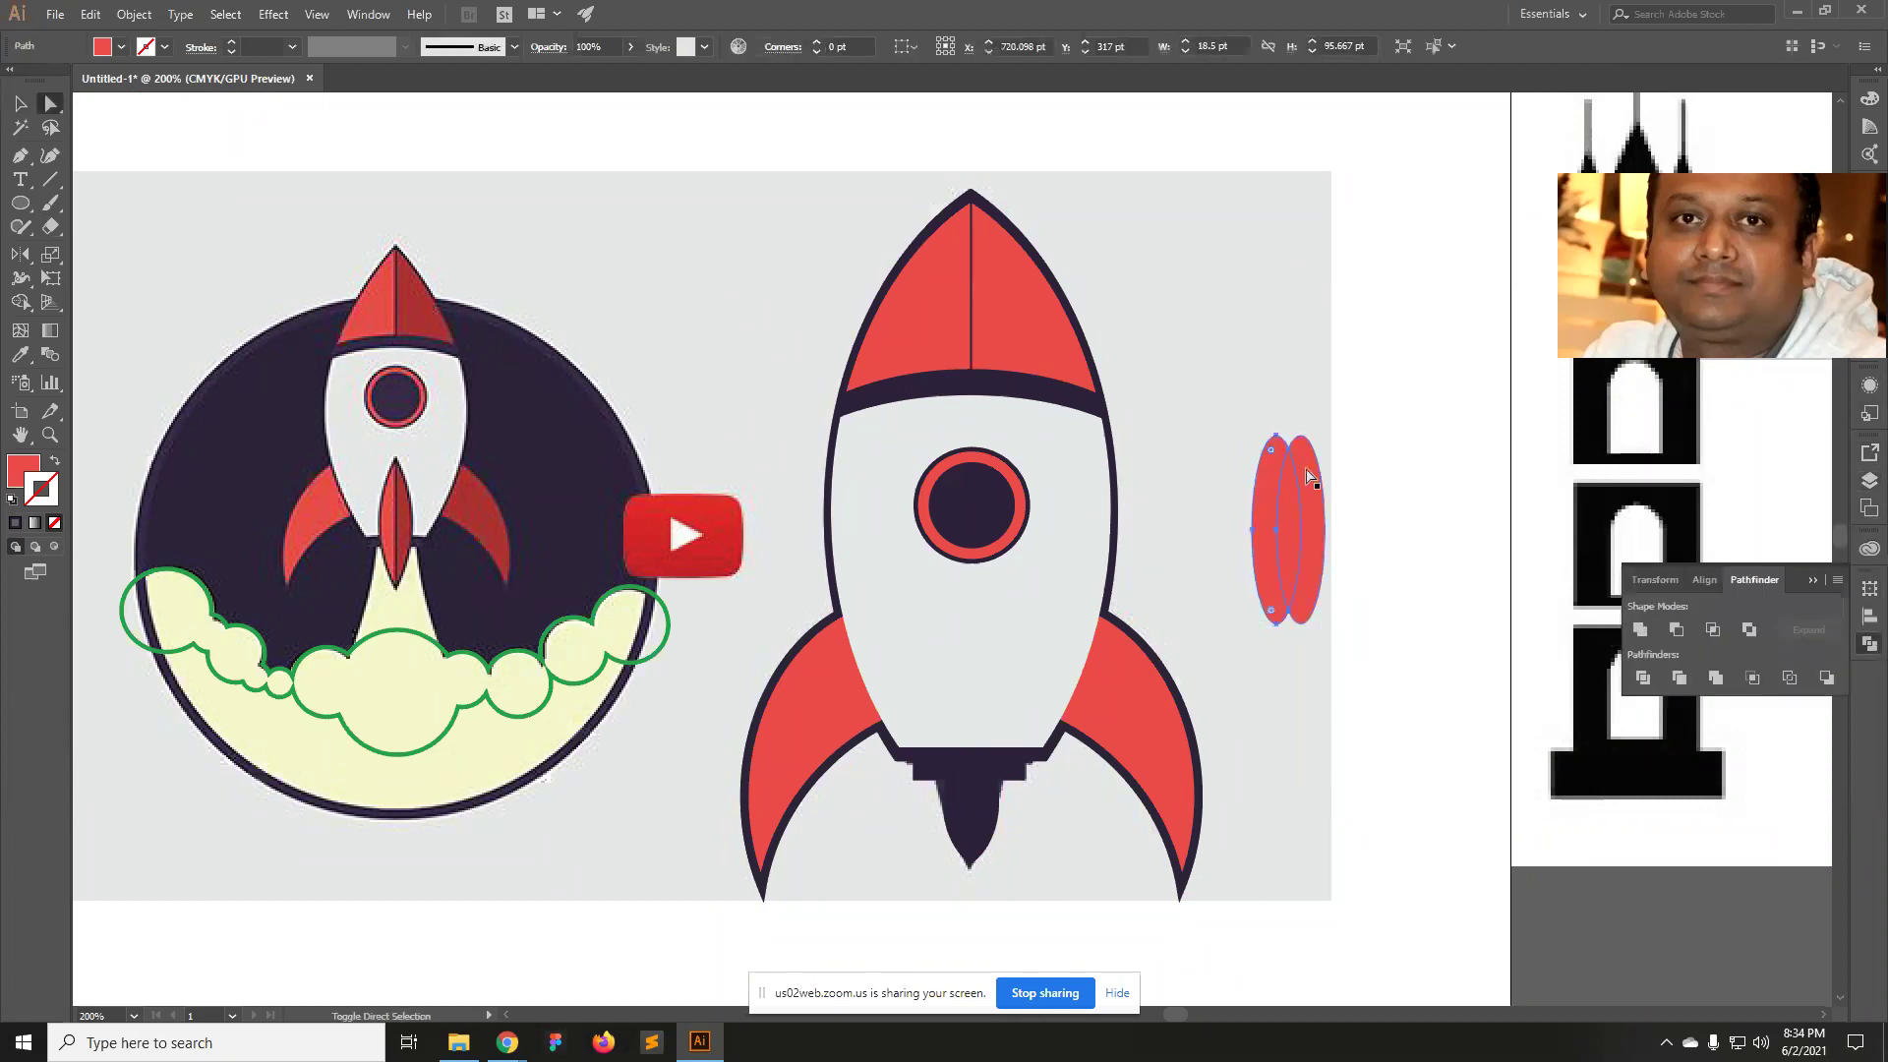
key(Delete)
key(v)
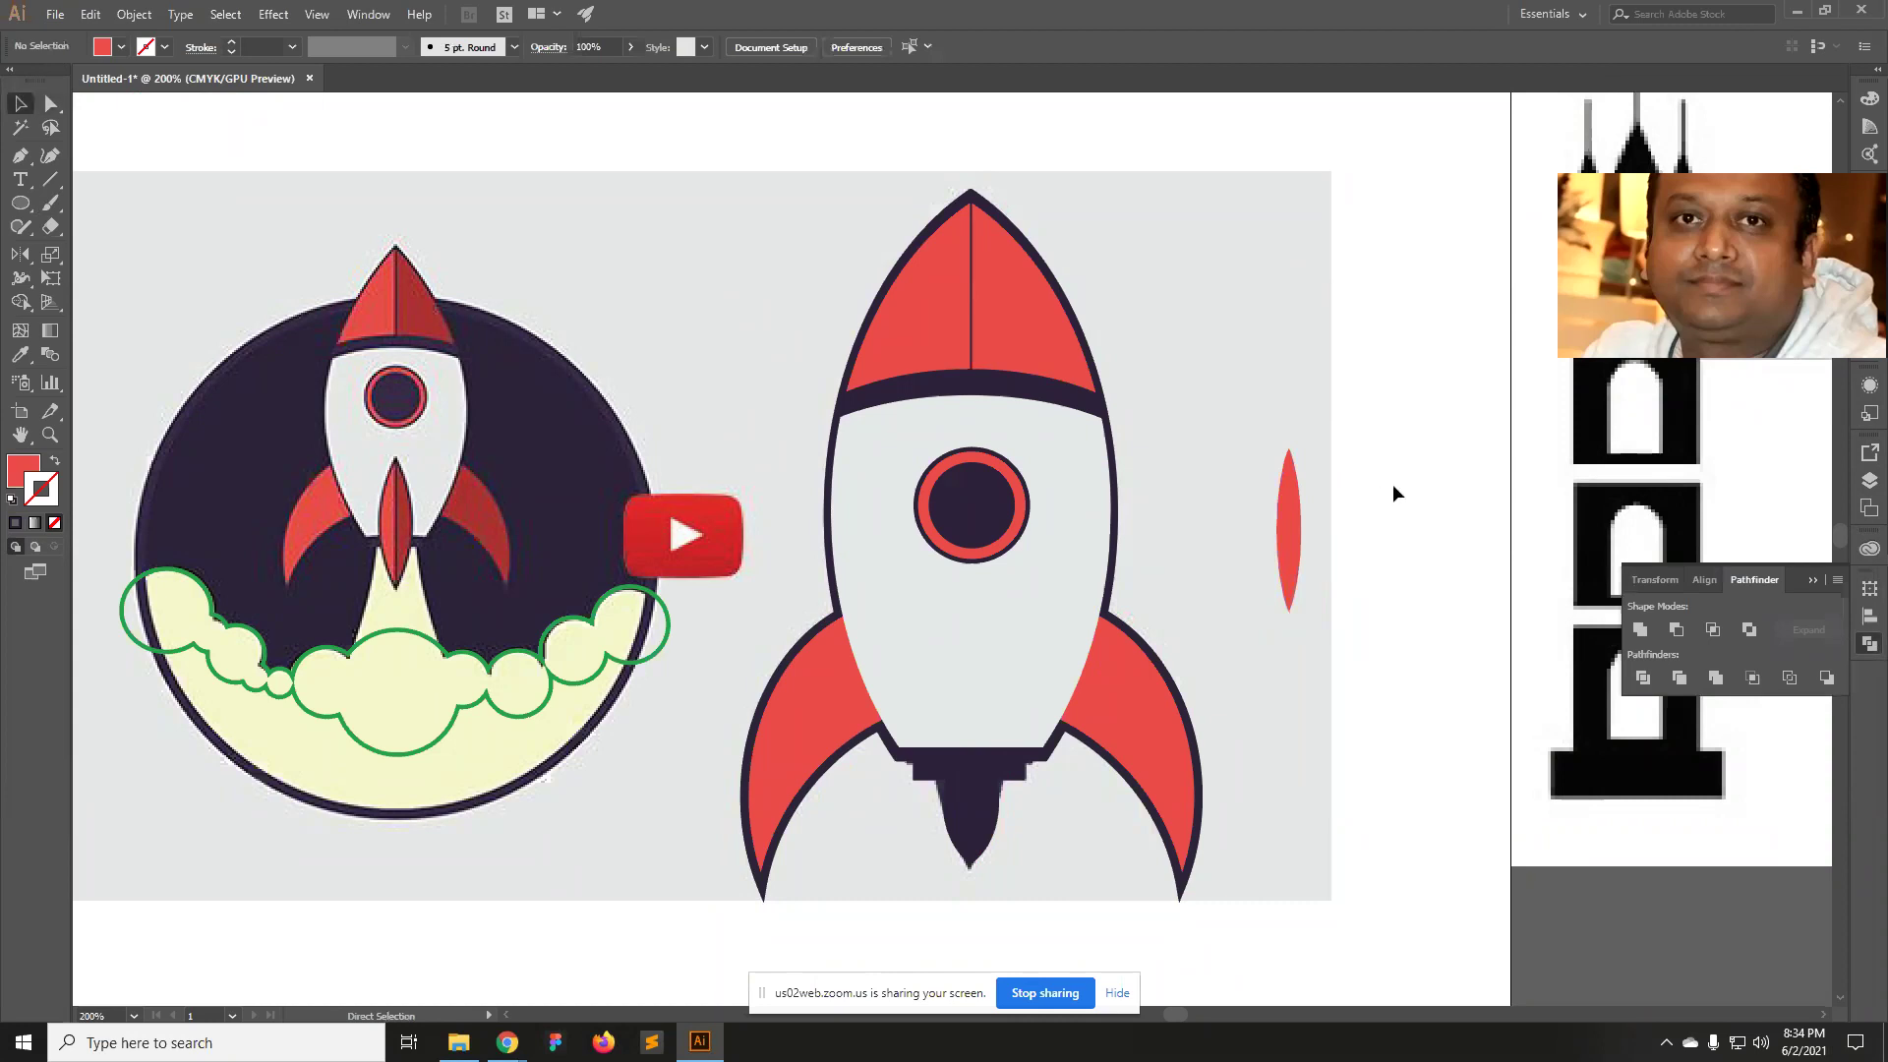
Shorten the red lens to about 69 pt tall and place it over the nozzle as the centre fin.
click(1288, 531)
drag(1298, 452, 1298, 475)
drag(1278, 548, 974, 776)
key(ctrl+equal)
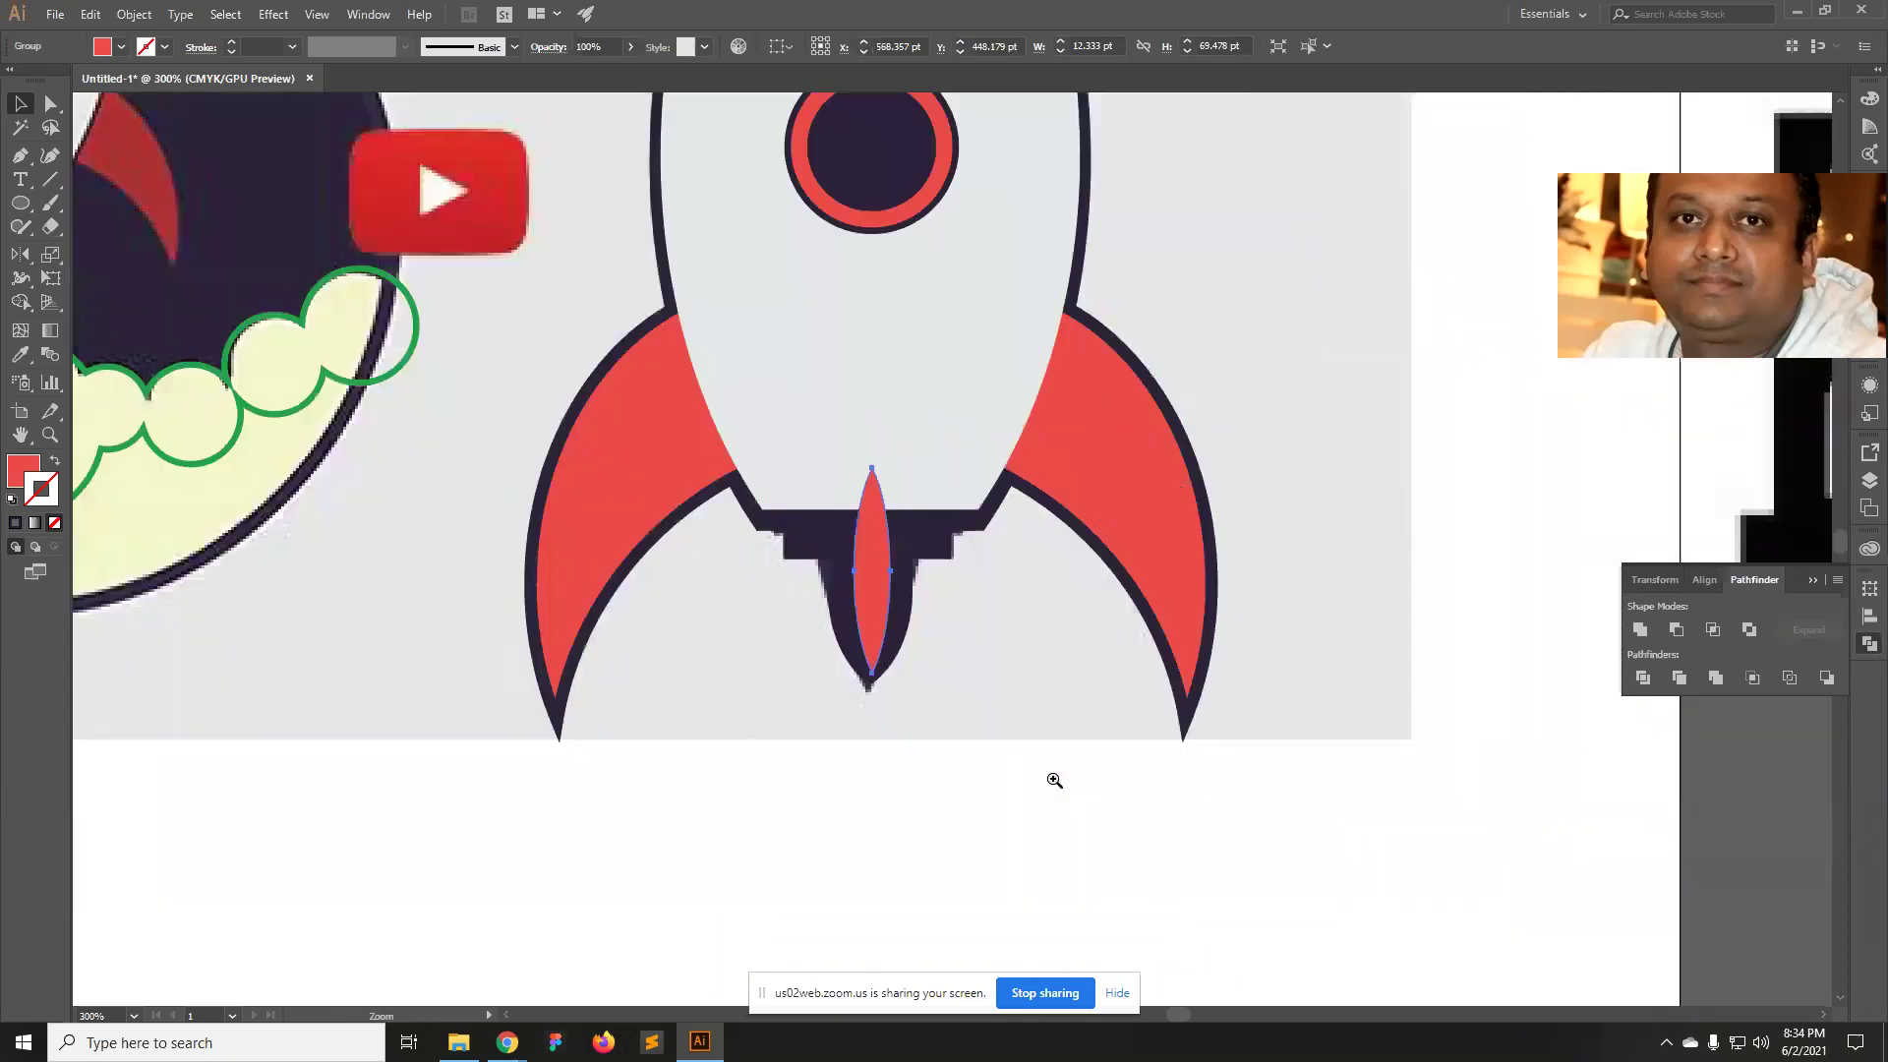
scroll(1096, 590, up, 2)
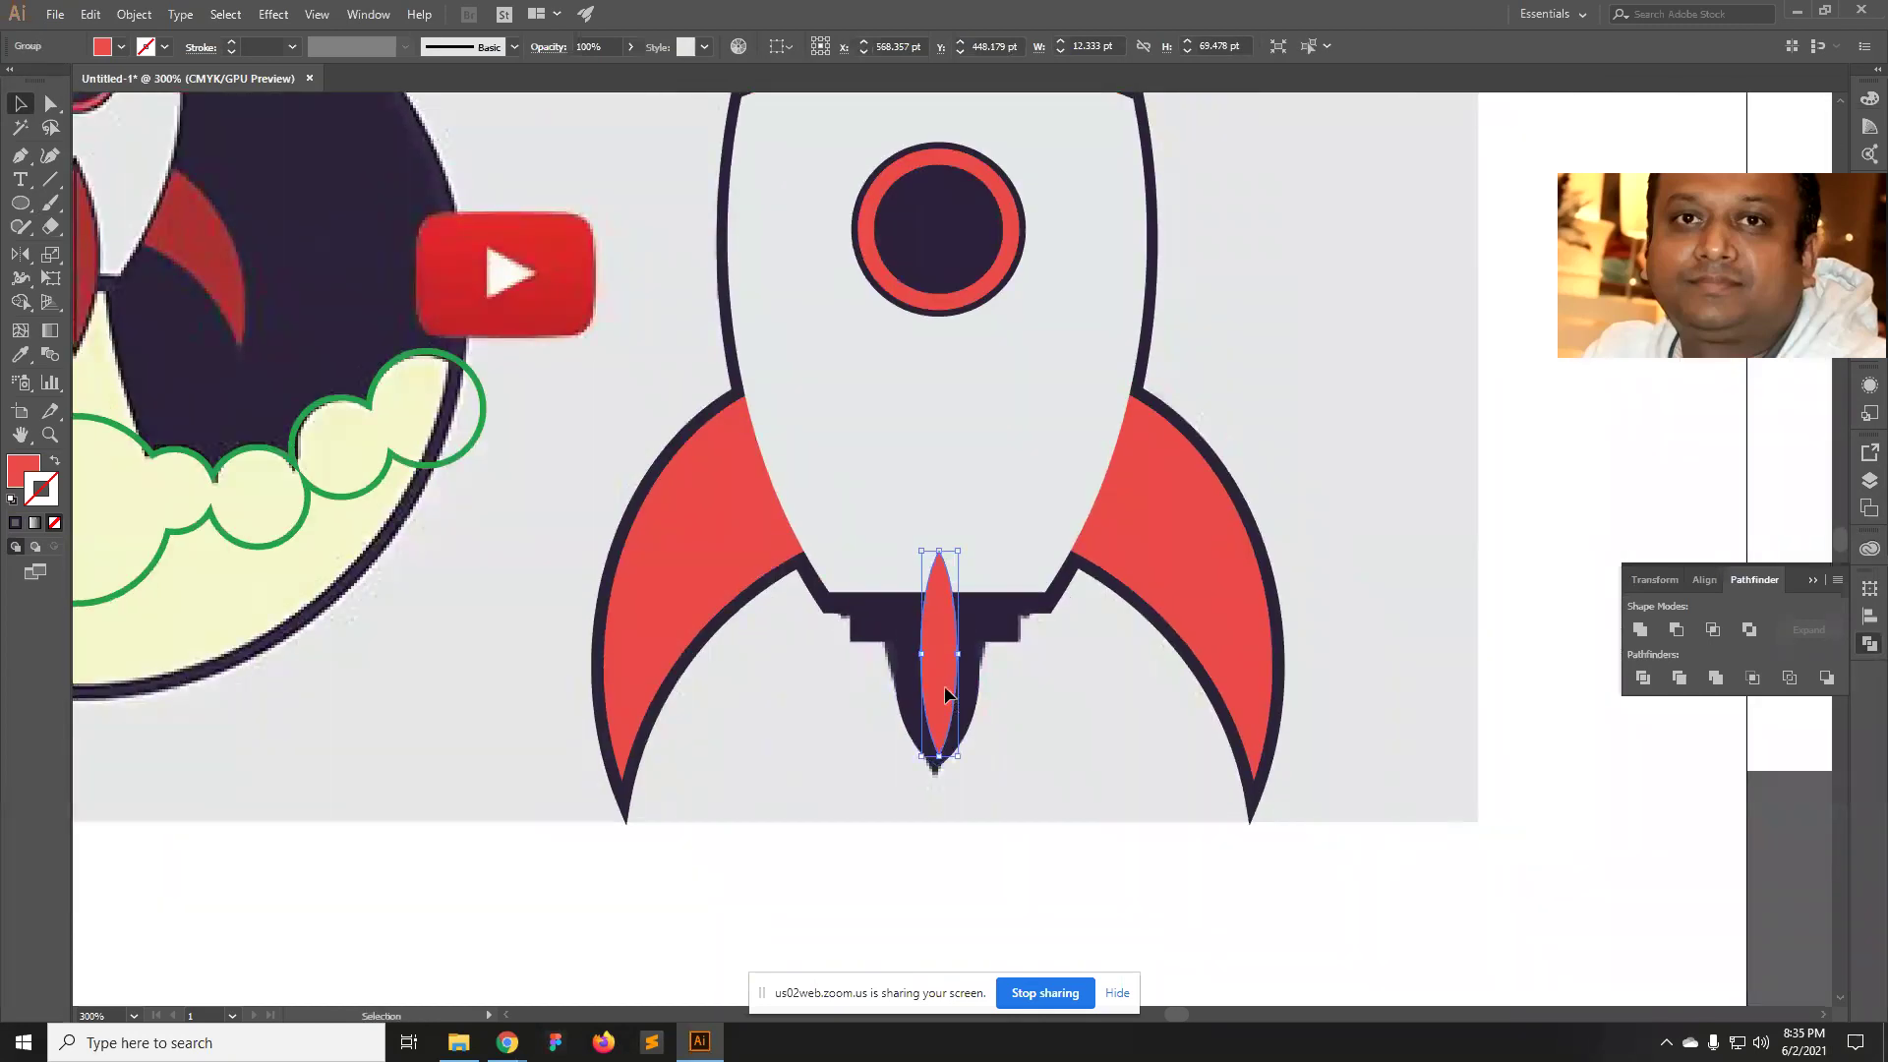
Widen the centre fin to about 23 pt and centre it on the nozzle using the outline view.
mouse_move(960, 660)
mouse_down()
mouse_move(974, 652)
mouse_move(946, 686)
mouse_up()
key(ctrl+y)
key(ctrl+equal)
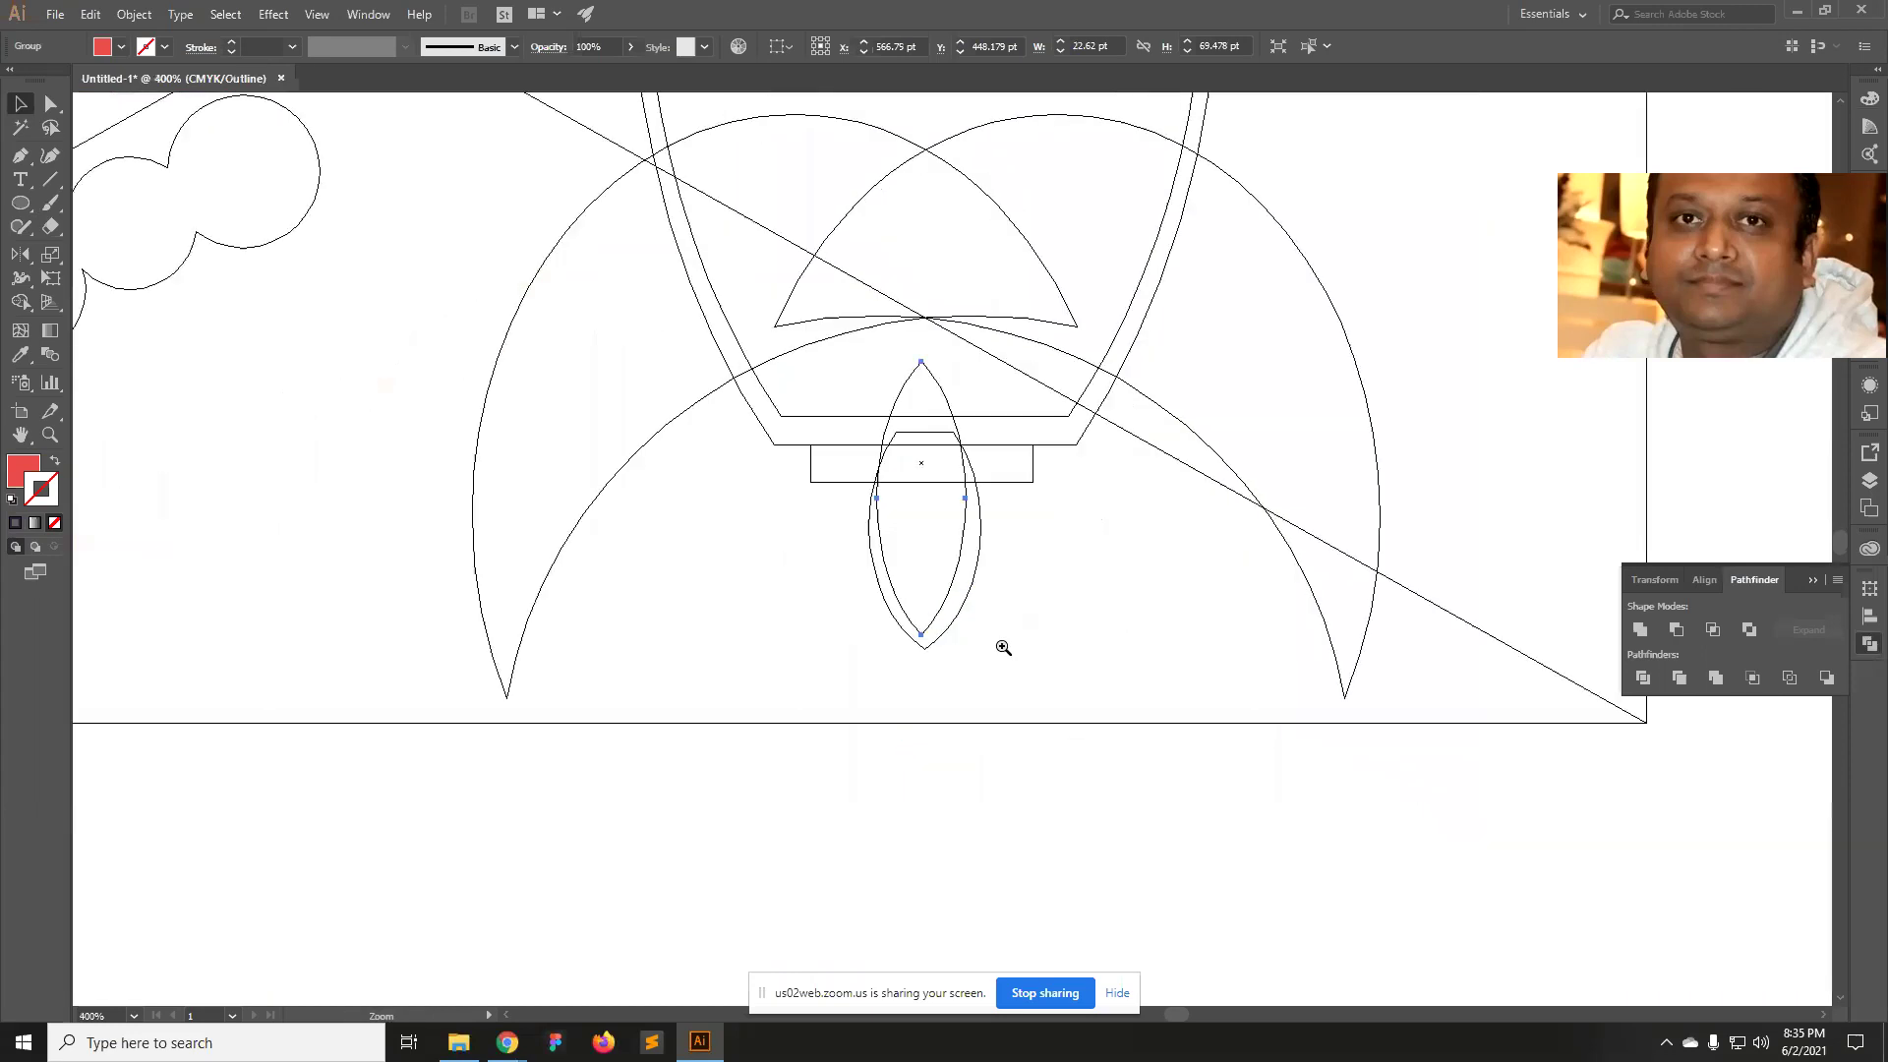
drag(962, 567, 968, 567)
click(1119, 641)
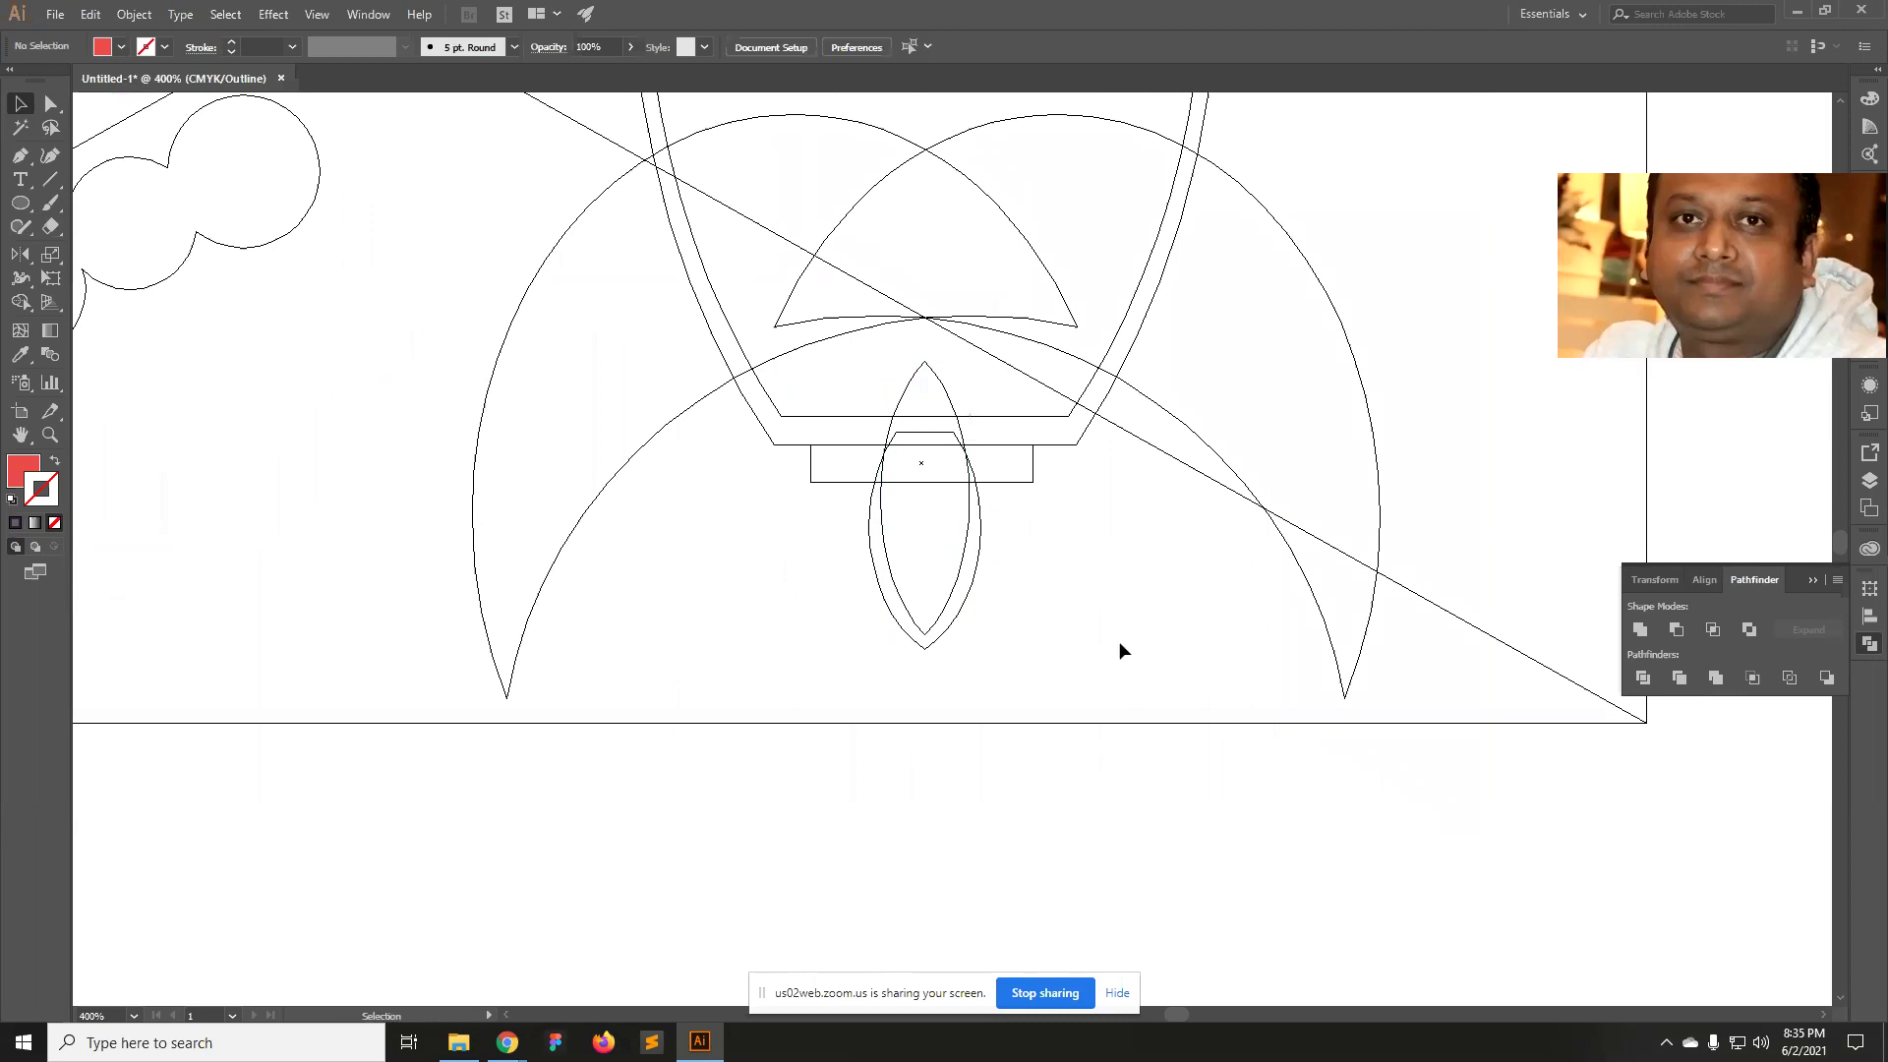
key(ctrl+y)
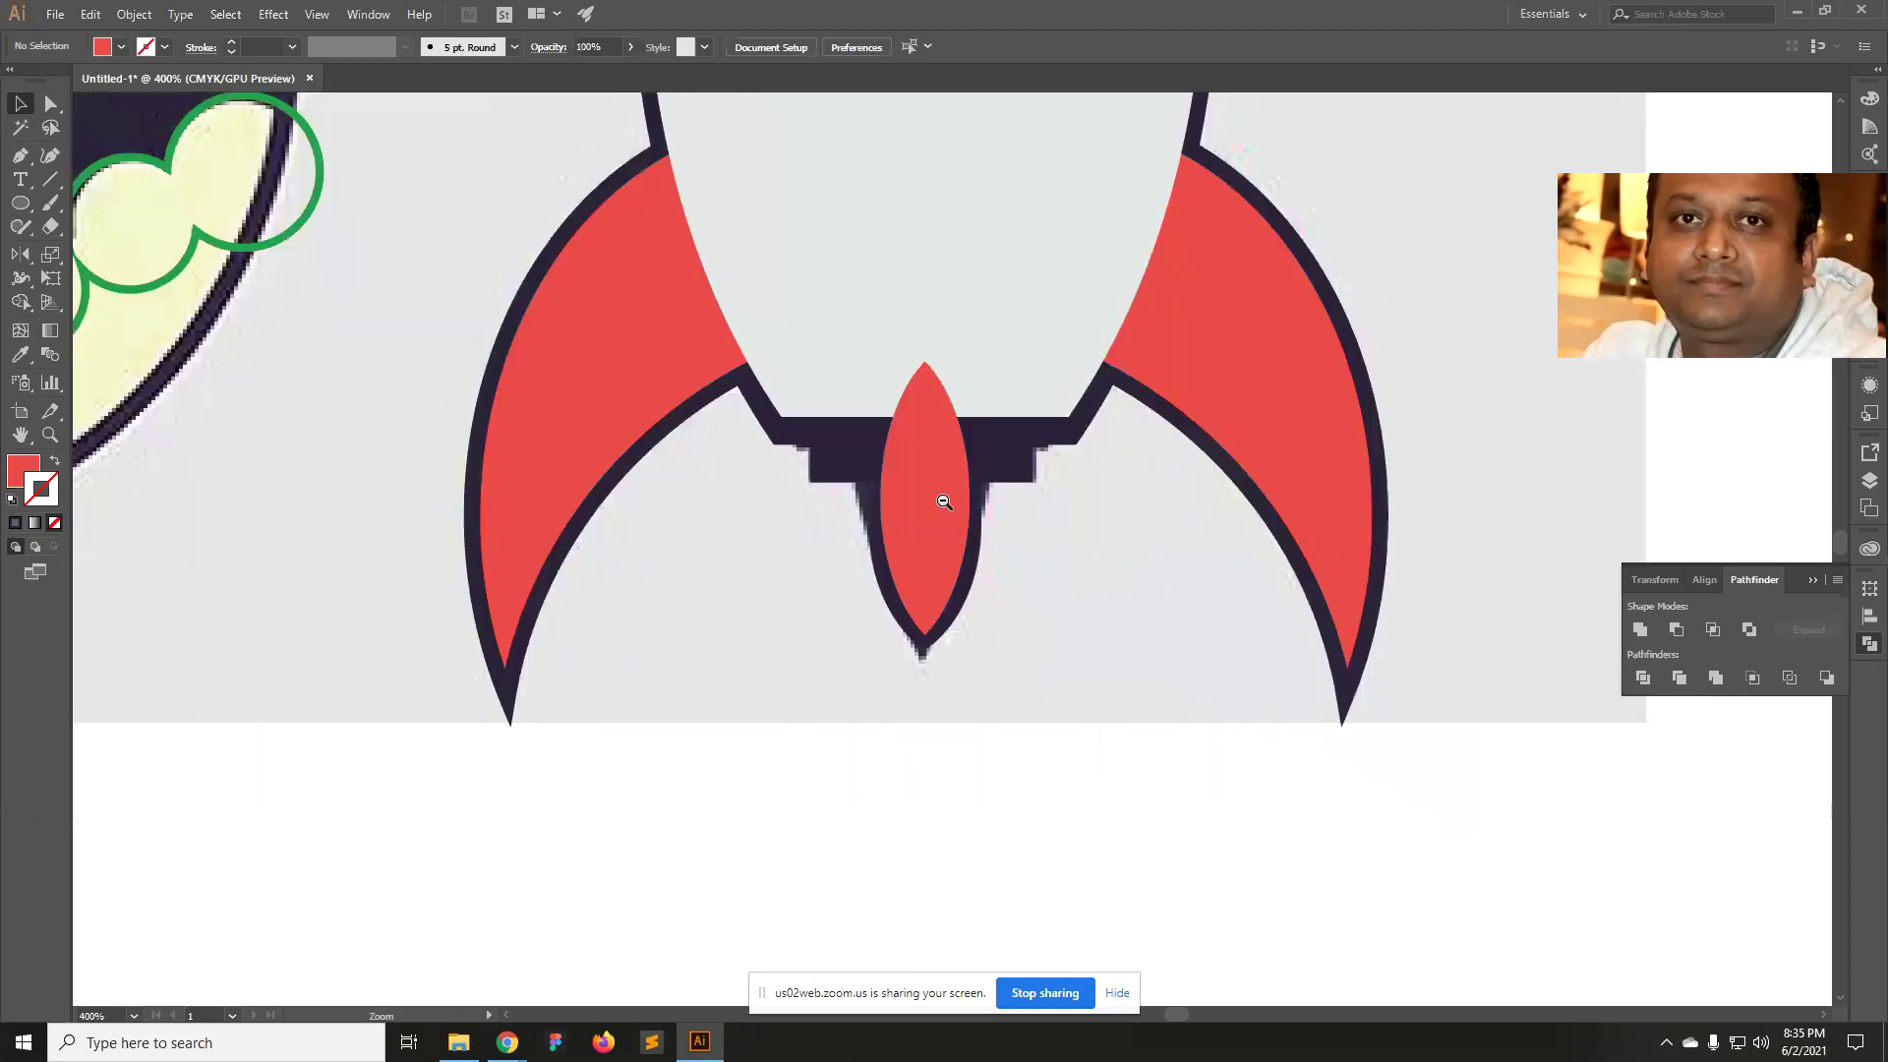
Stretch the centre fin upward over the rocket body to about 106 pt tall and leave it selected.
key(ctrl+minus)
key(ctrl+minus)
key(ctrl+minus)
click(994, 701)
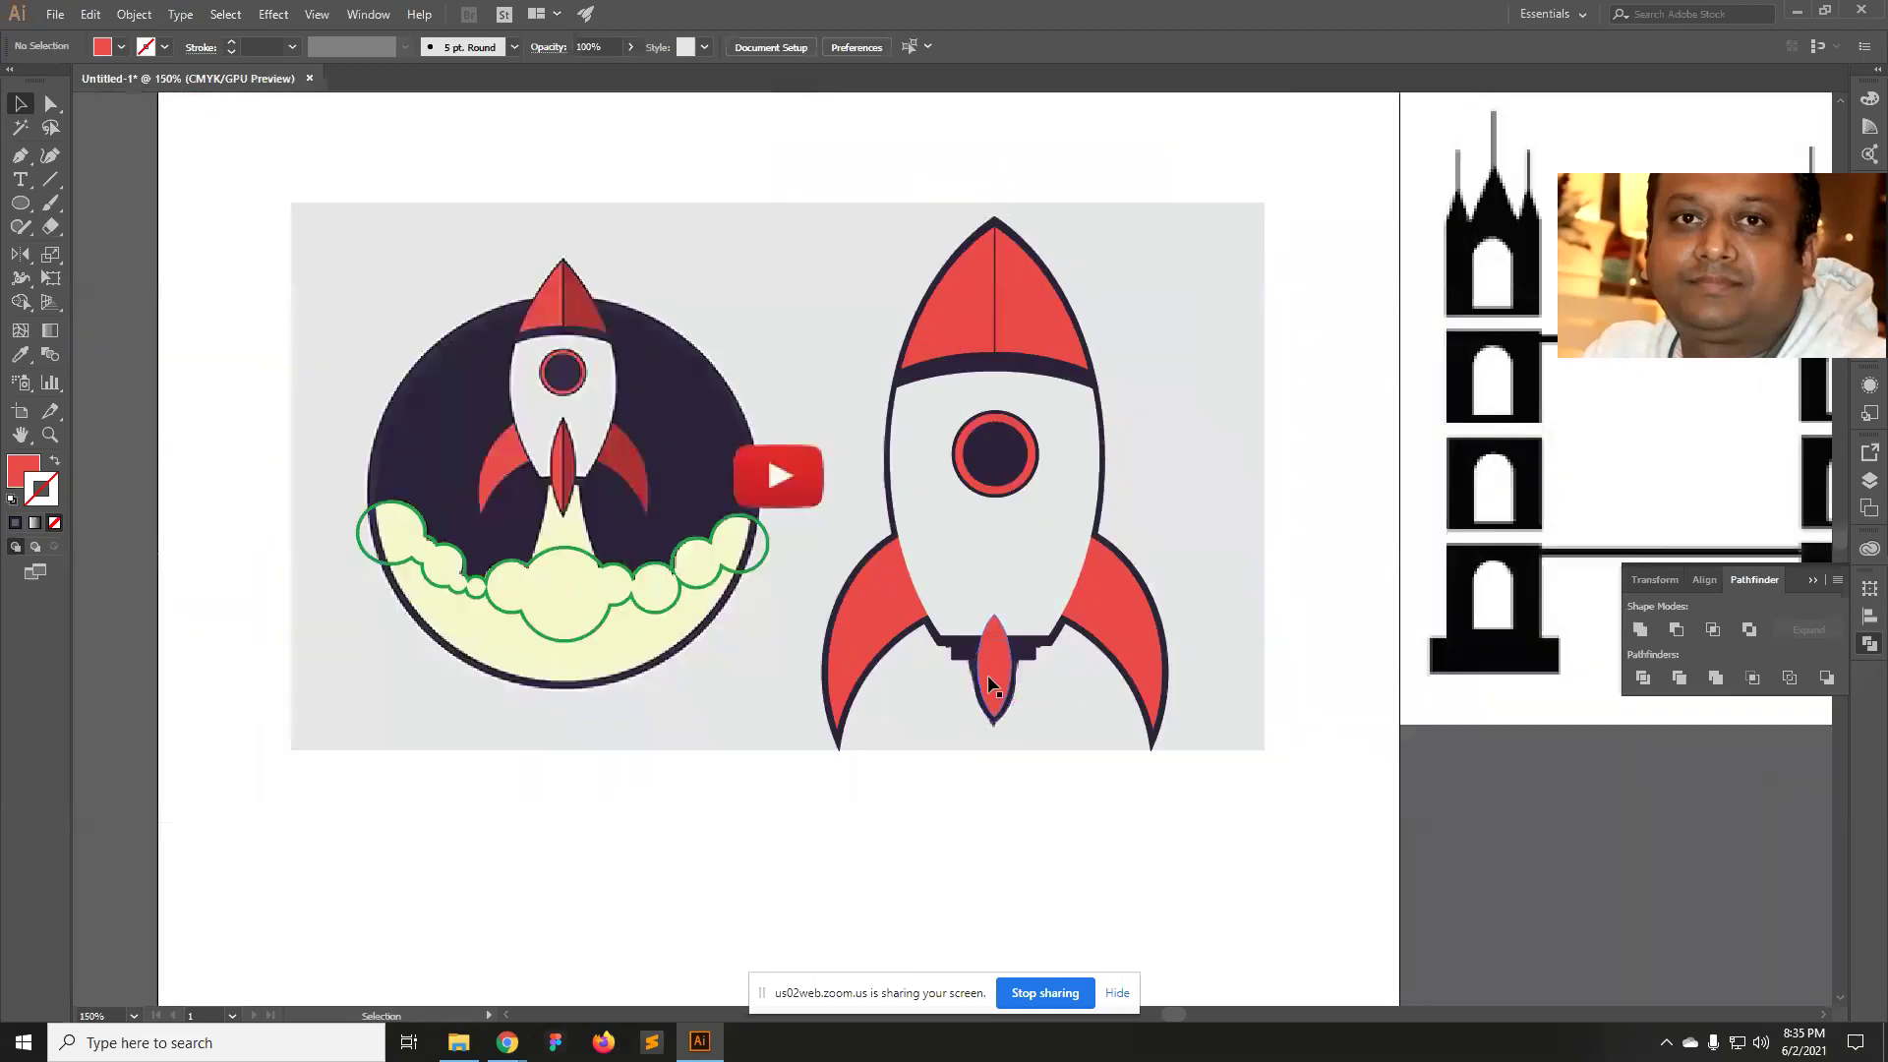
drag(996, 612, 996, 560)
click(1070, 771)
key(z)
click(1016, 665)
click(1023, 668)
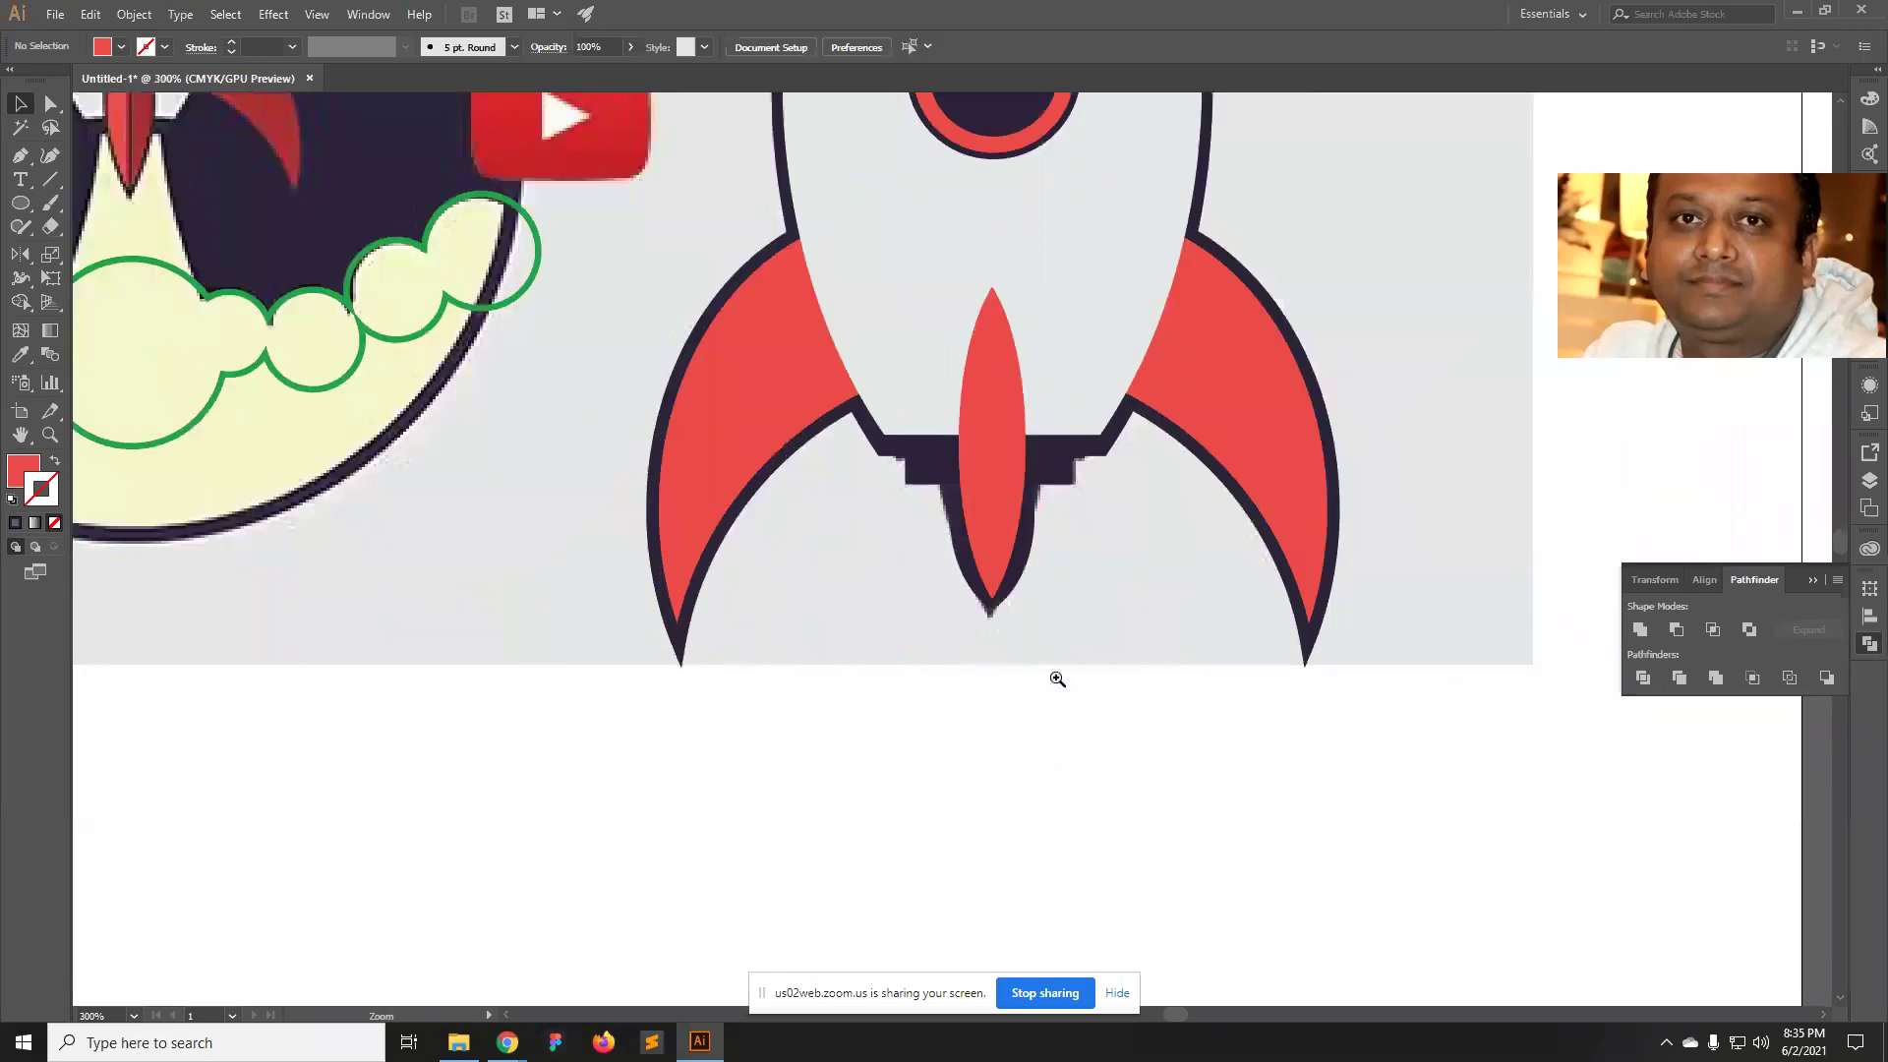
scroll(1062, 693, up, 2)
key(v)
click(1005, 641)
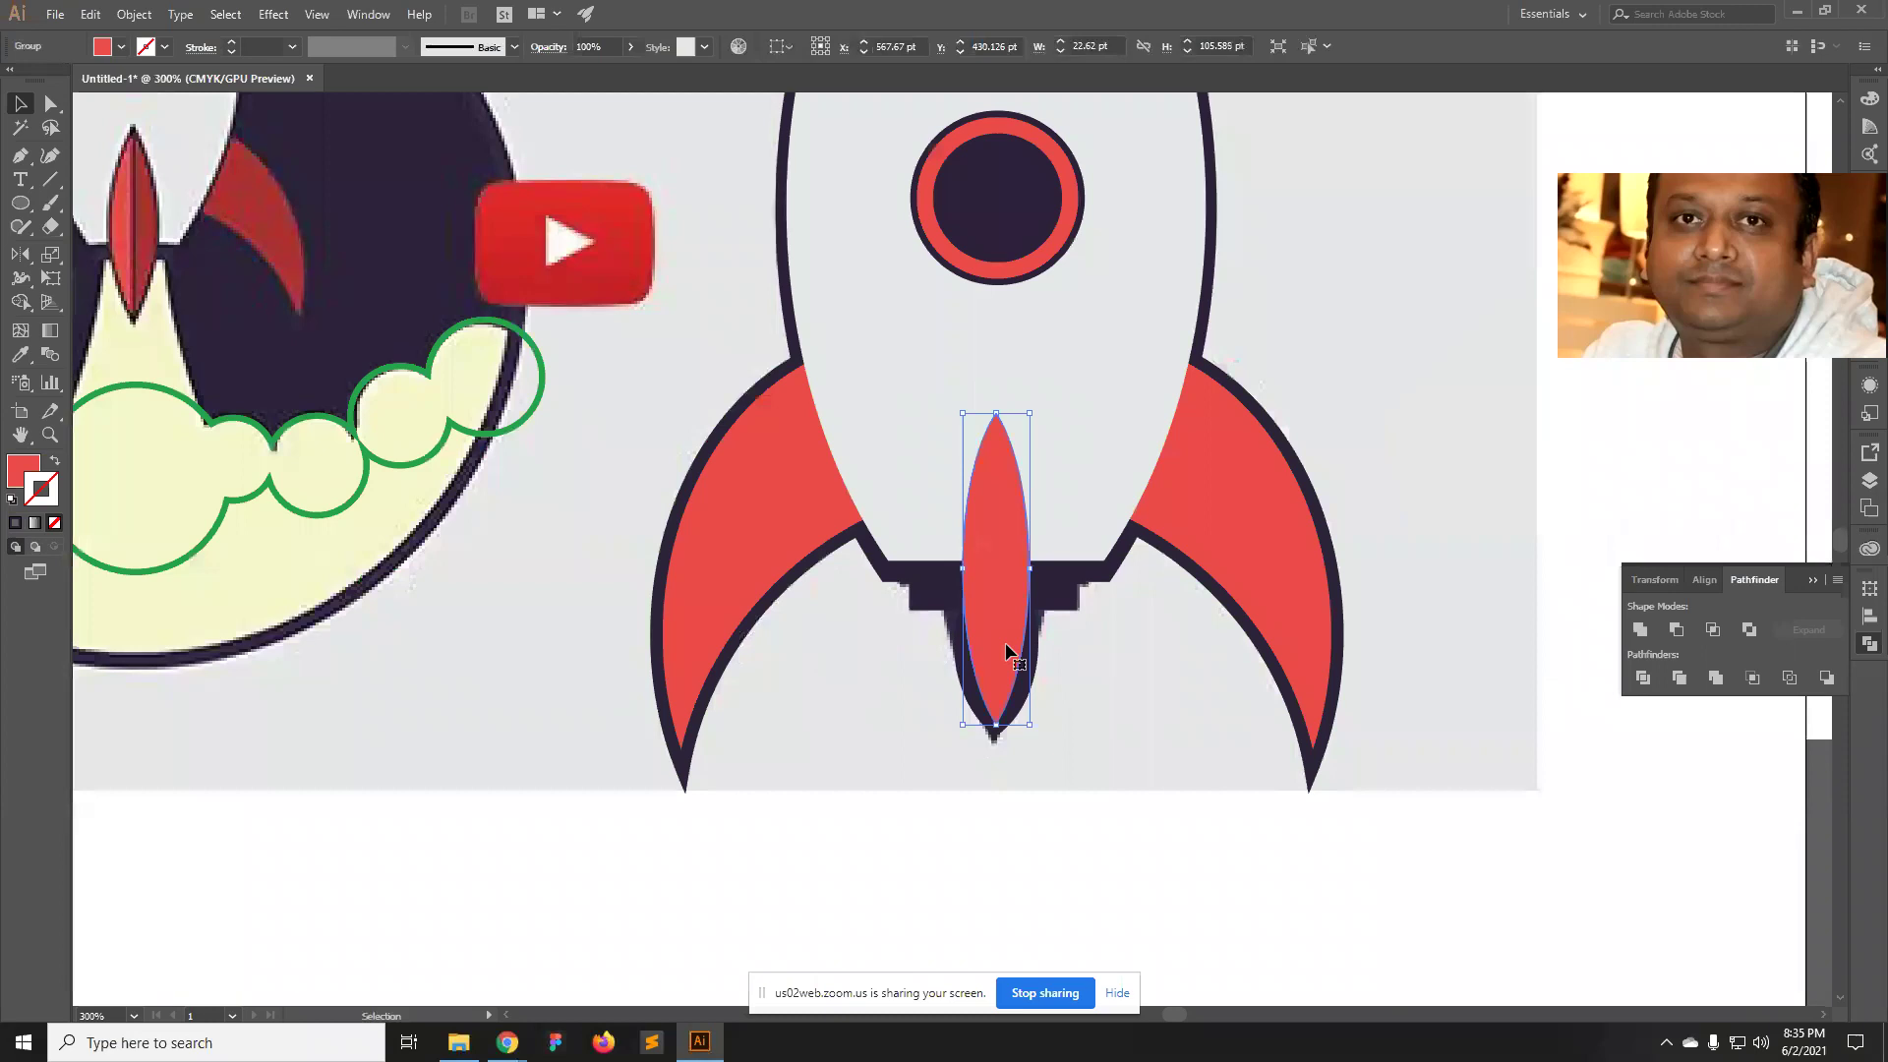
key(ctrl+minus)
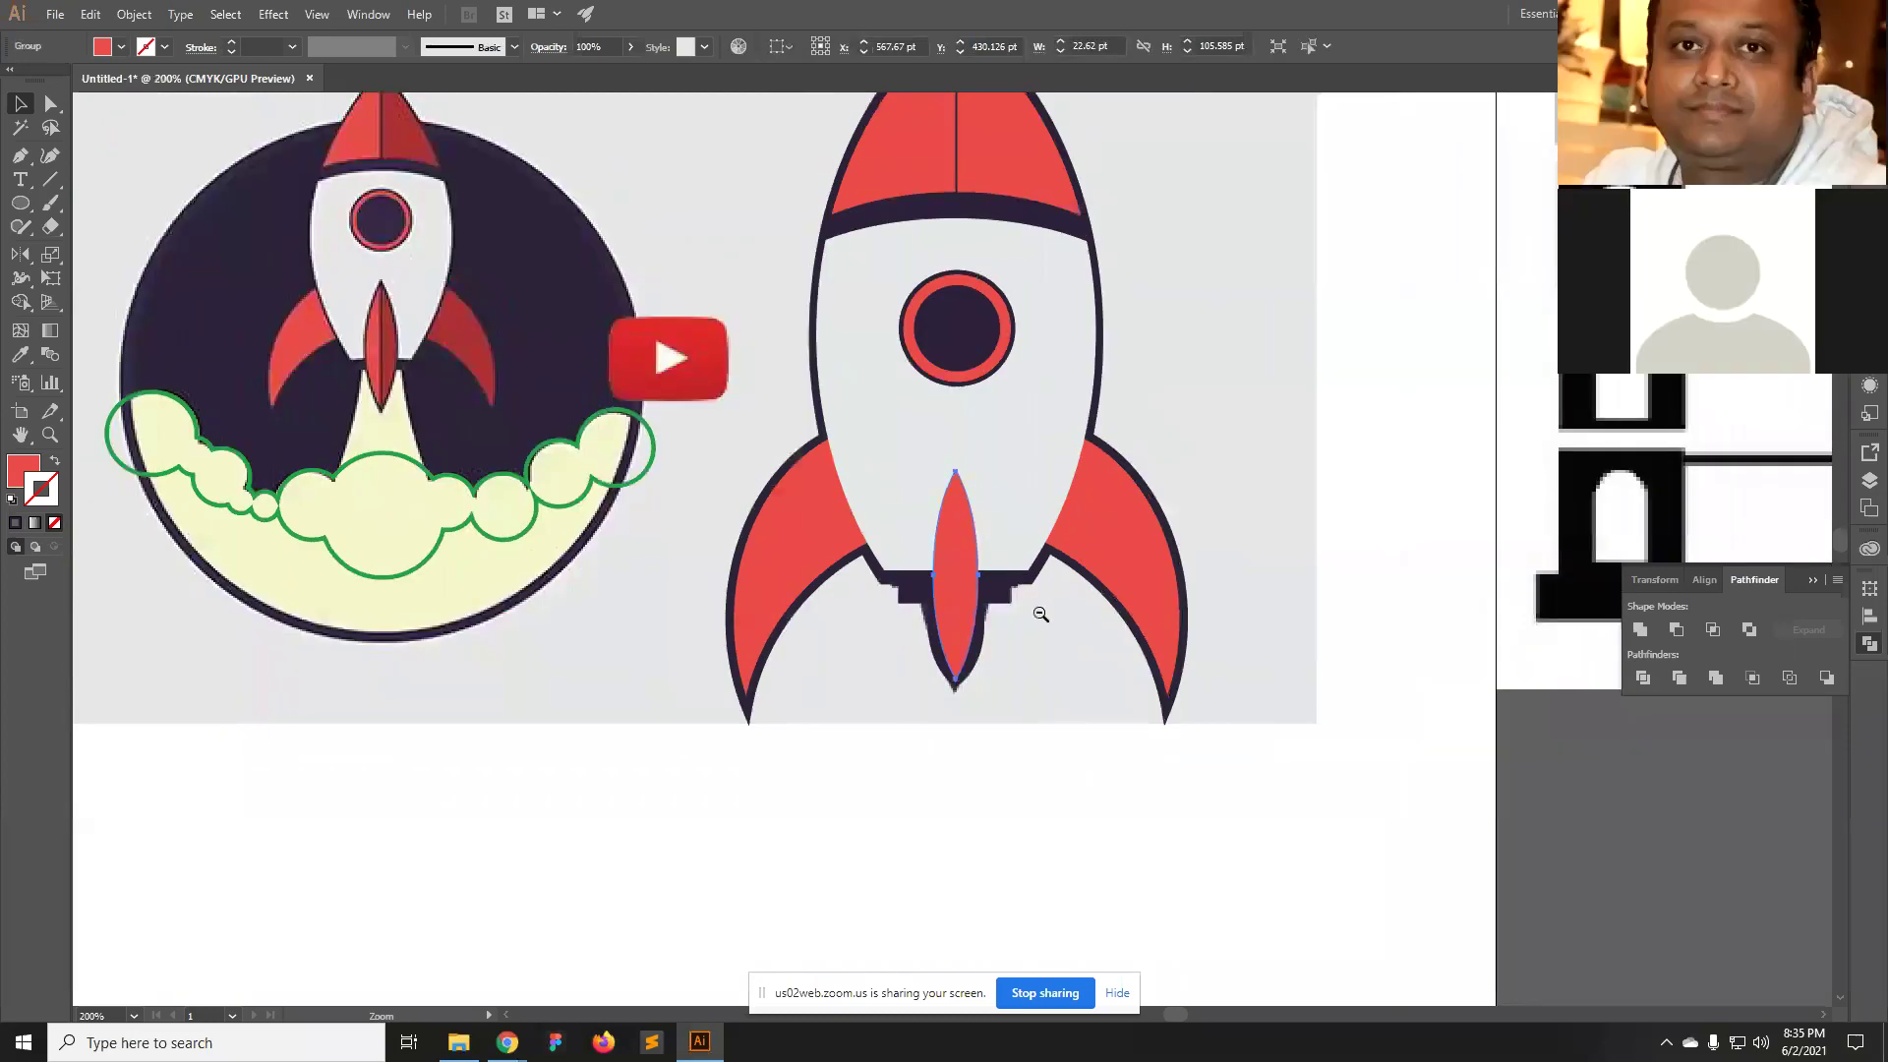
Draw a thin vertical rectangle about 1.4 pt wide and 119 pt tall down the middle of the centre fin.
drag(731, 315, 733, 513)
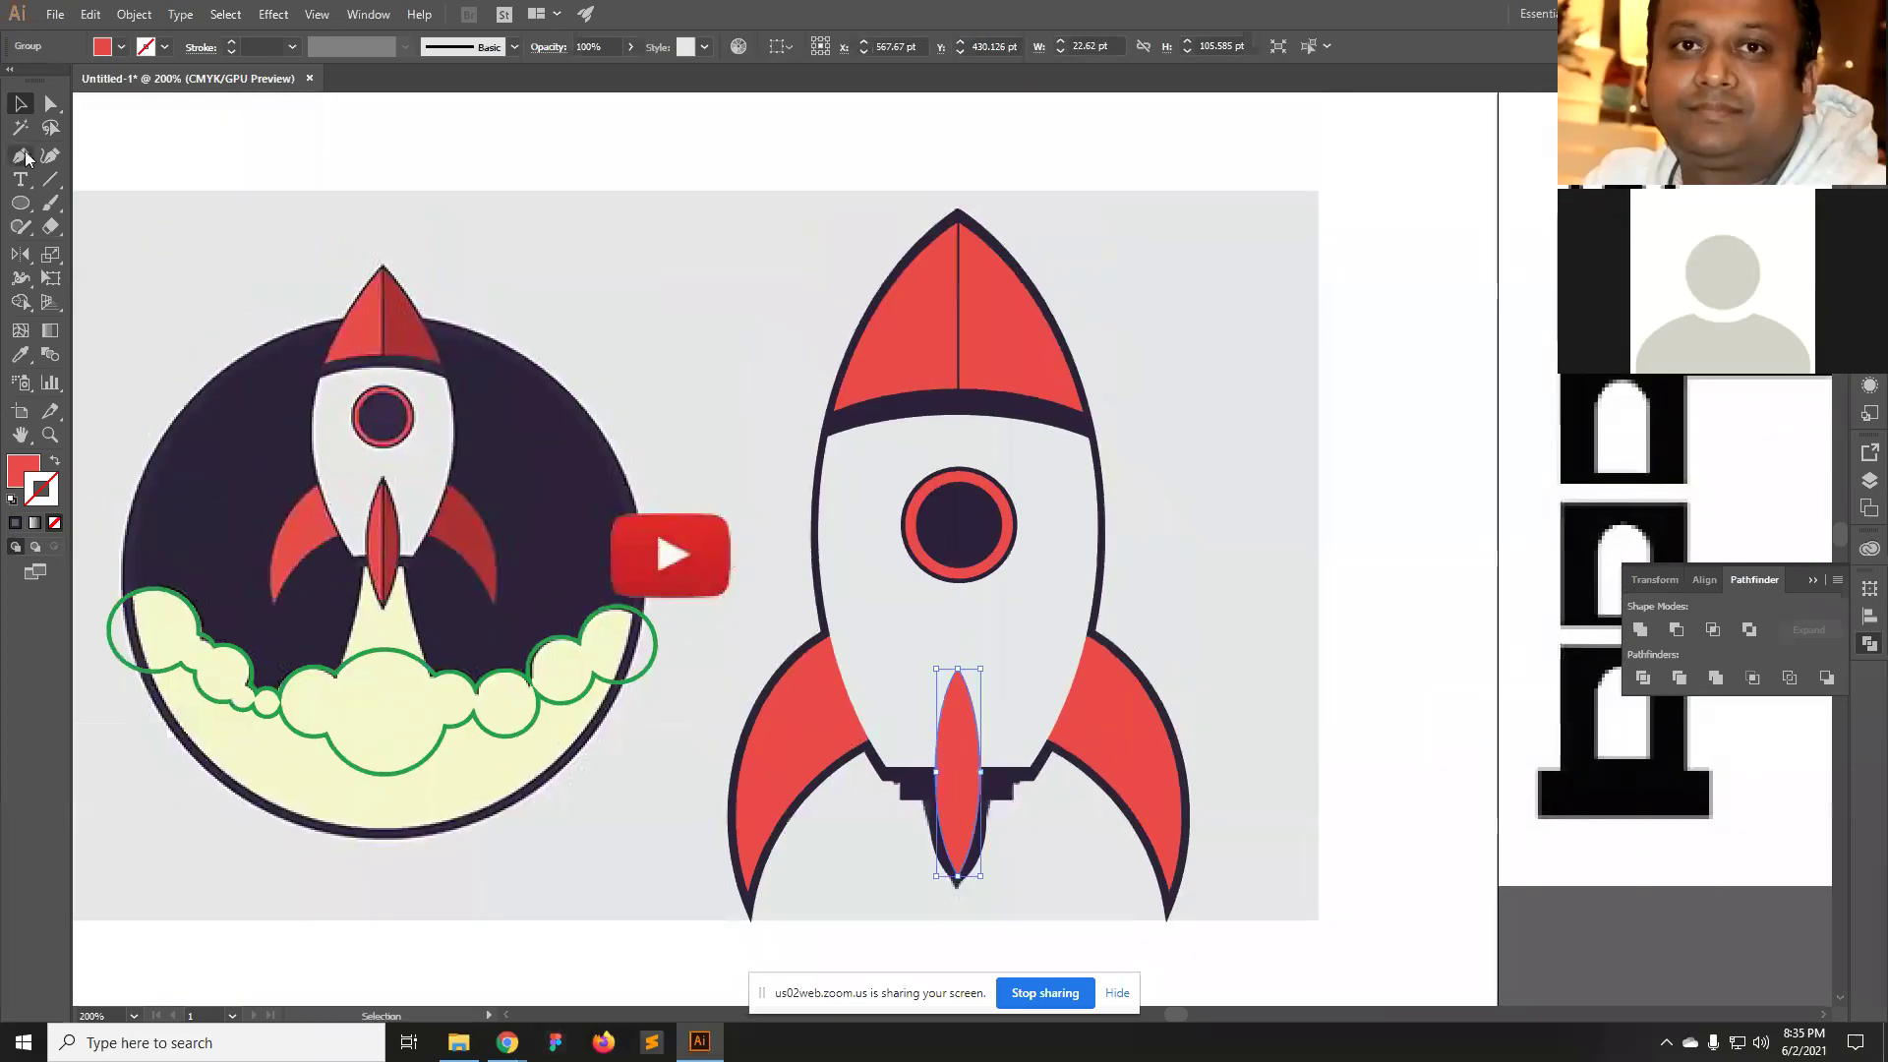
click(20, 202)
drag(22, 203, 99, 202)
ctrl+click(869, 455)
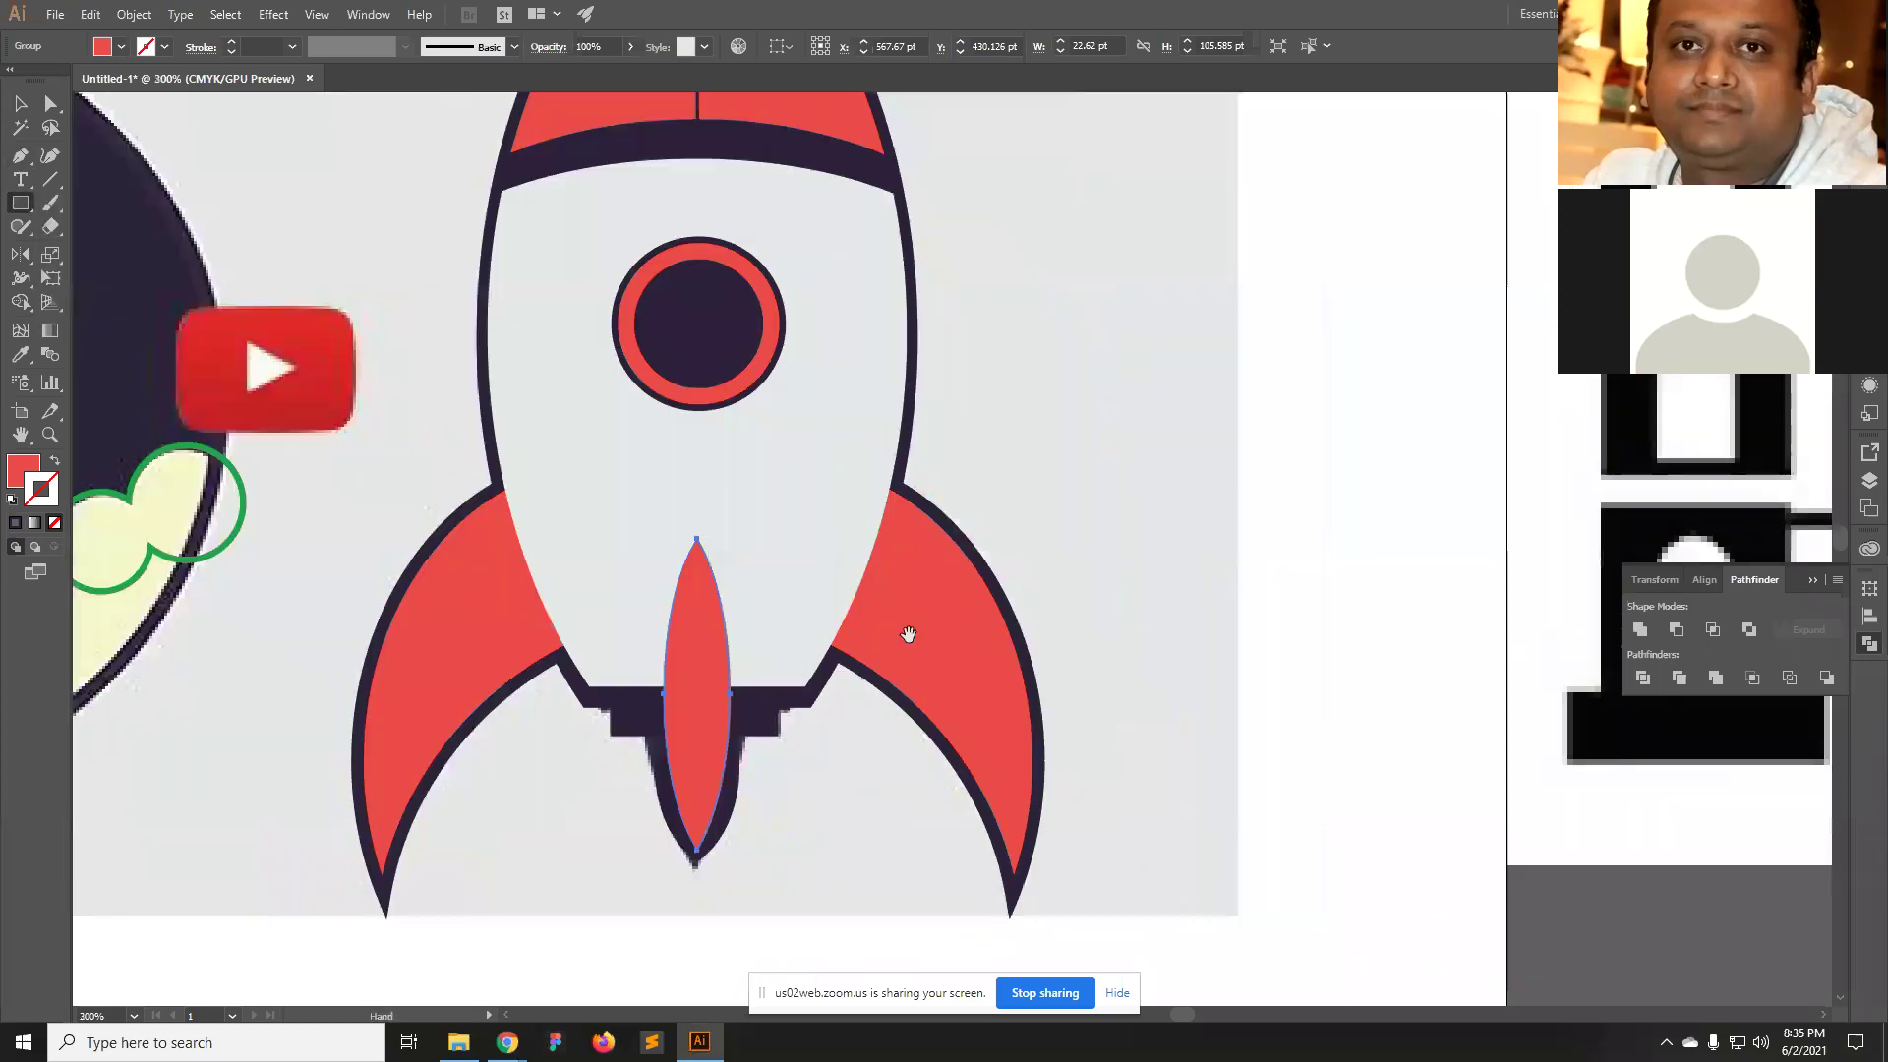
drag(1002, 309, 1003, 655)
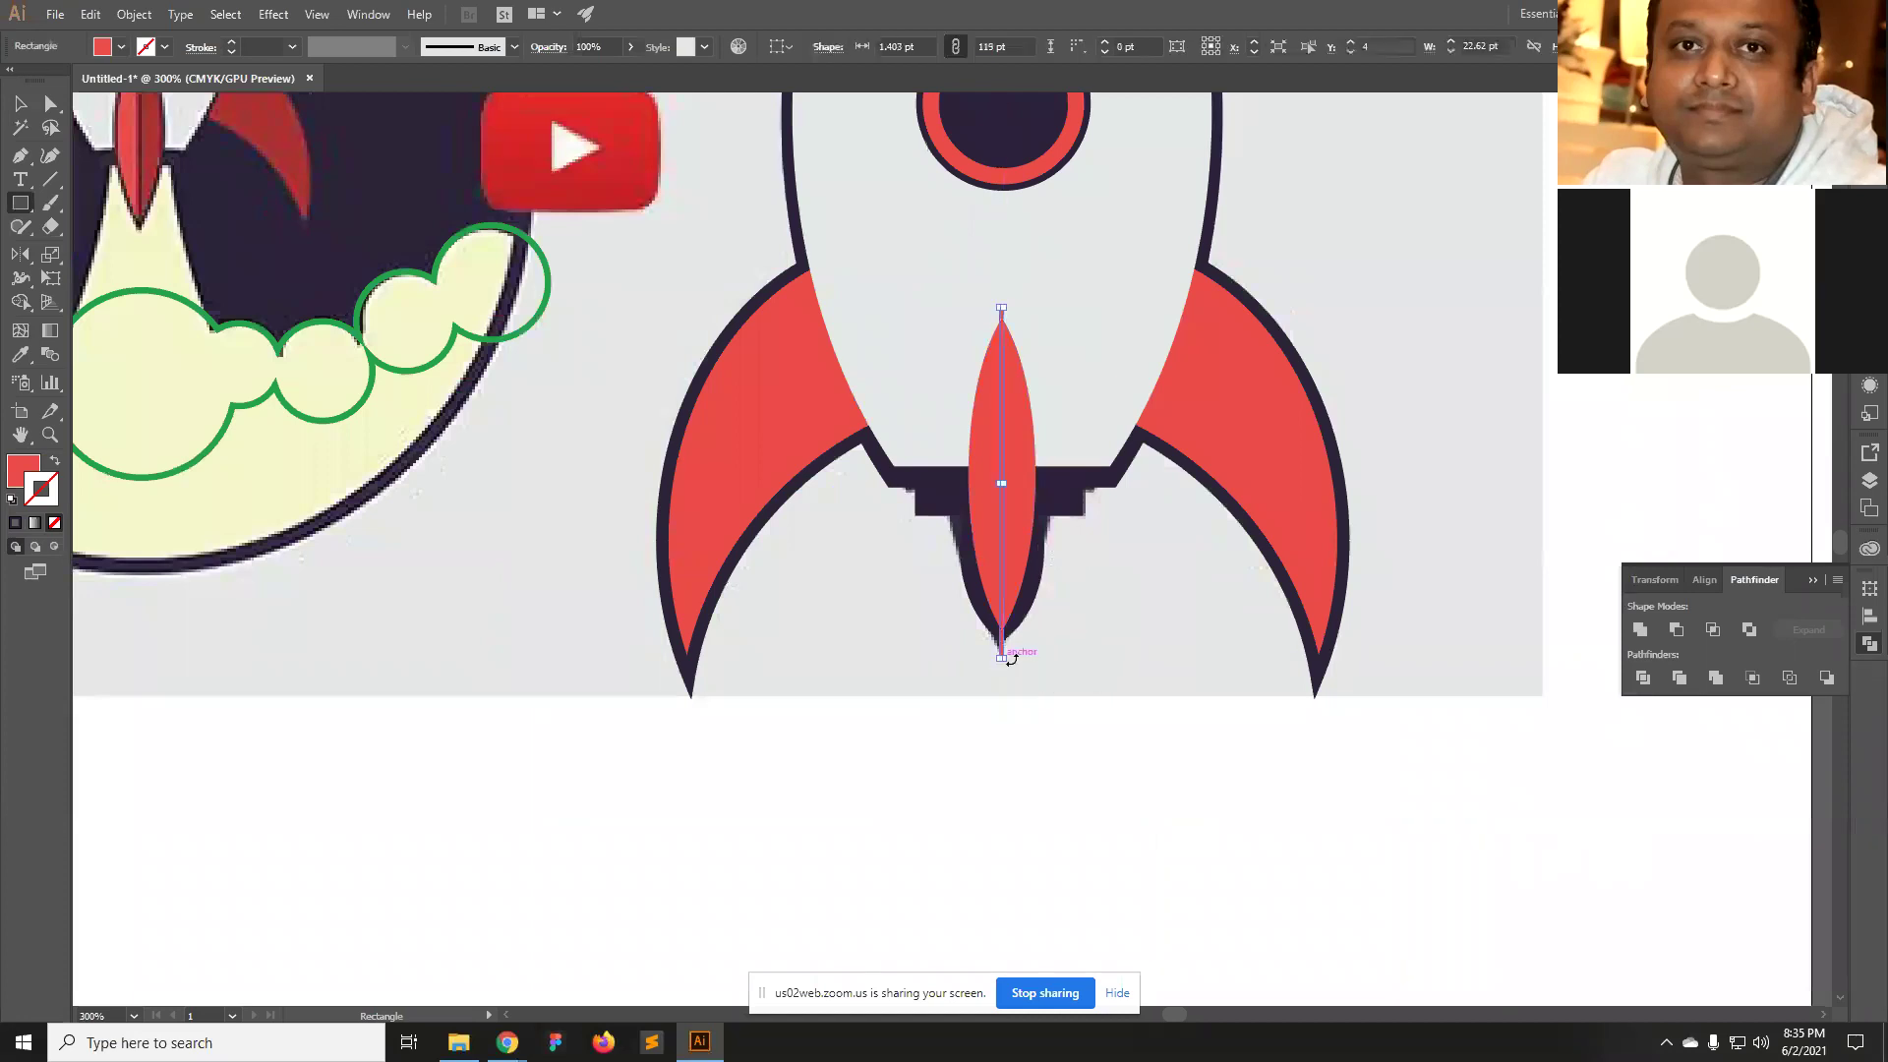
Position the thin strip using the outline view and align it with the centre fin on their horizontal centres.
key(ctrl+equal)
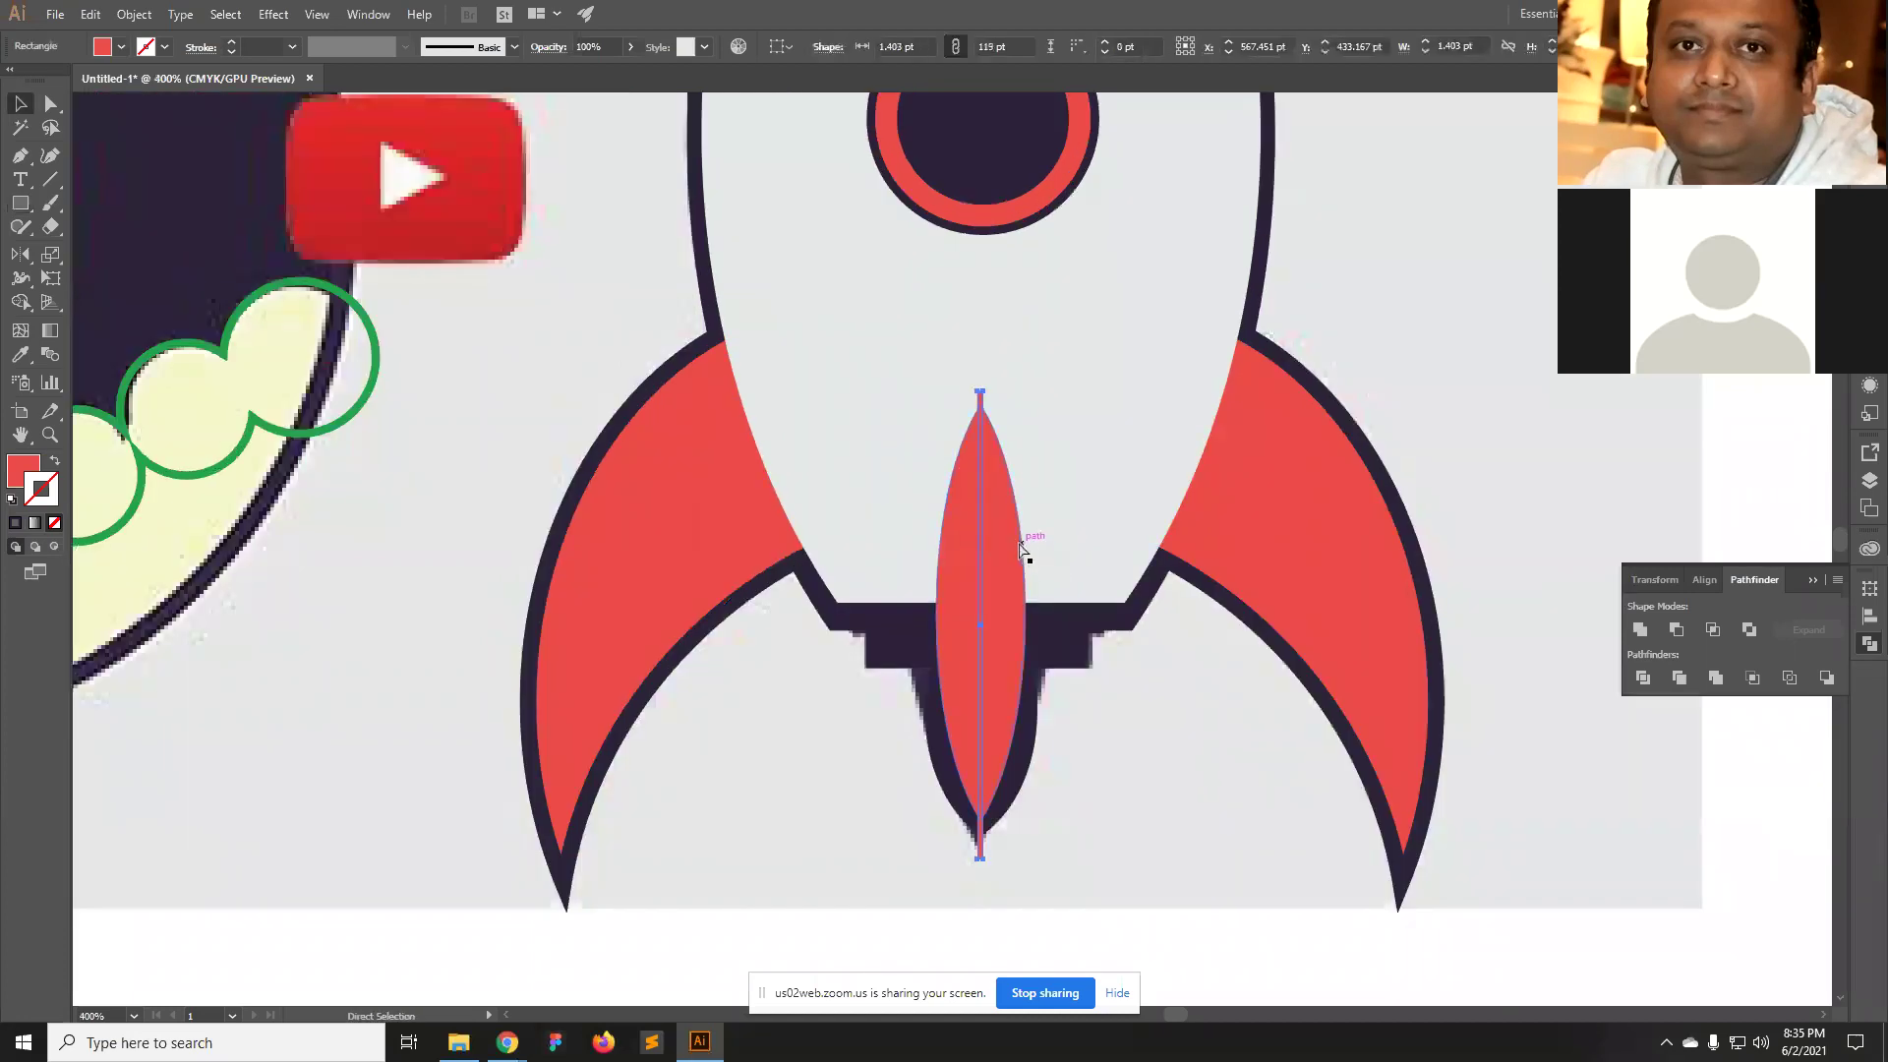
key(ctrl+y)
key(ctrl+equal)
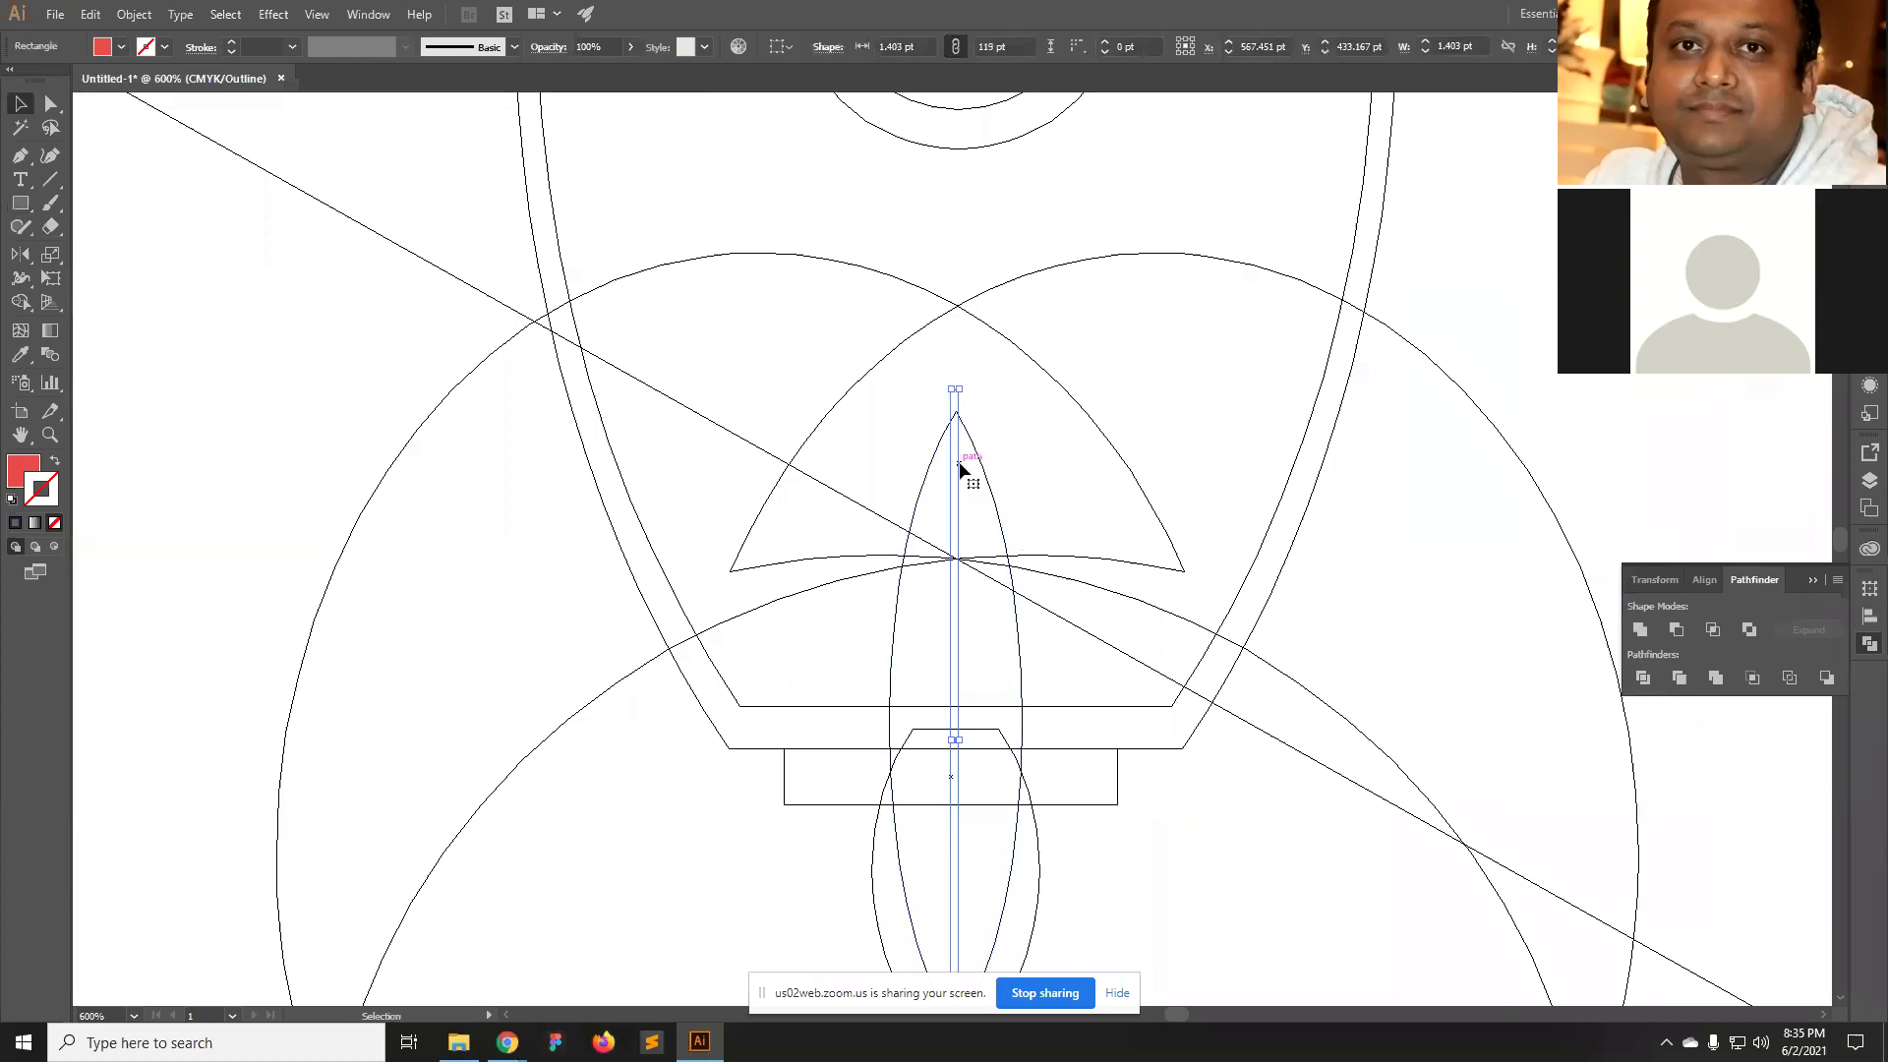
drag(960, 460, 965, 461)
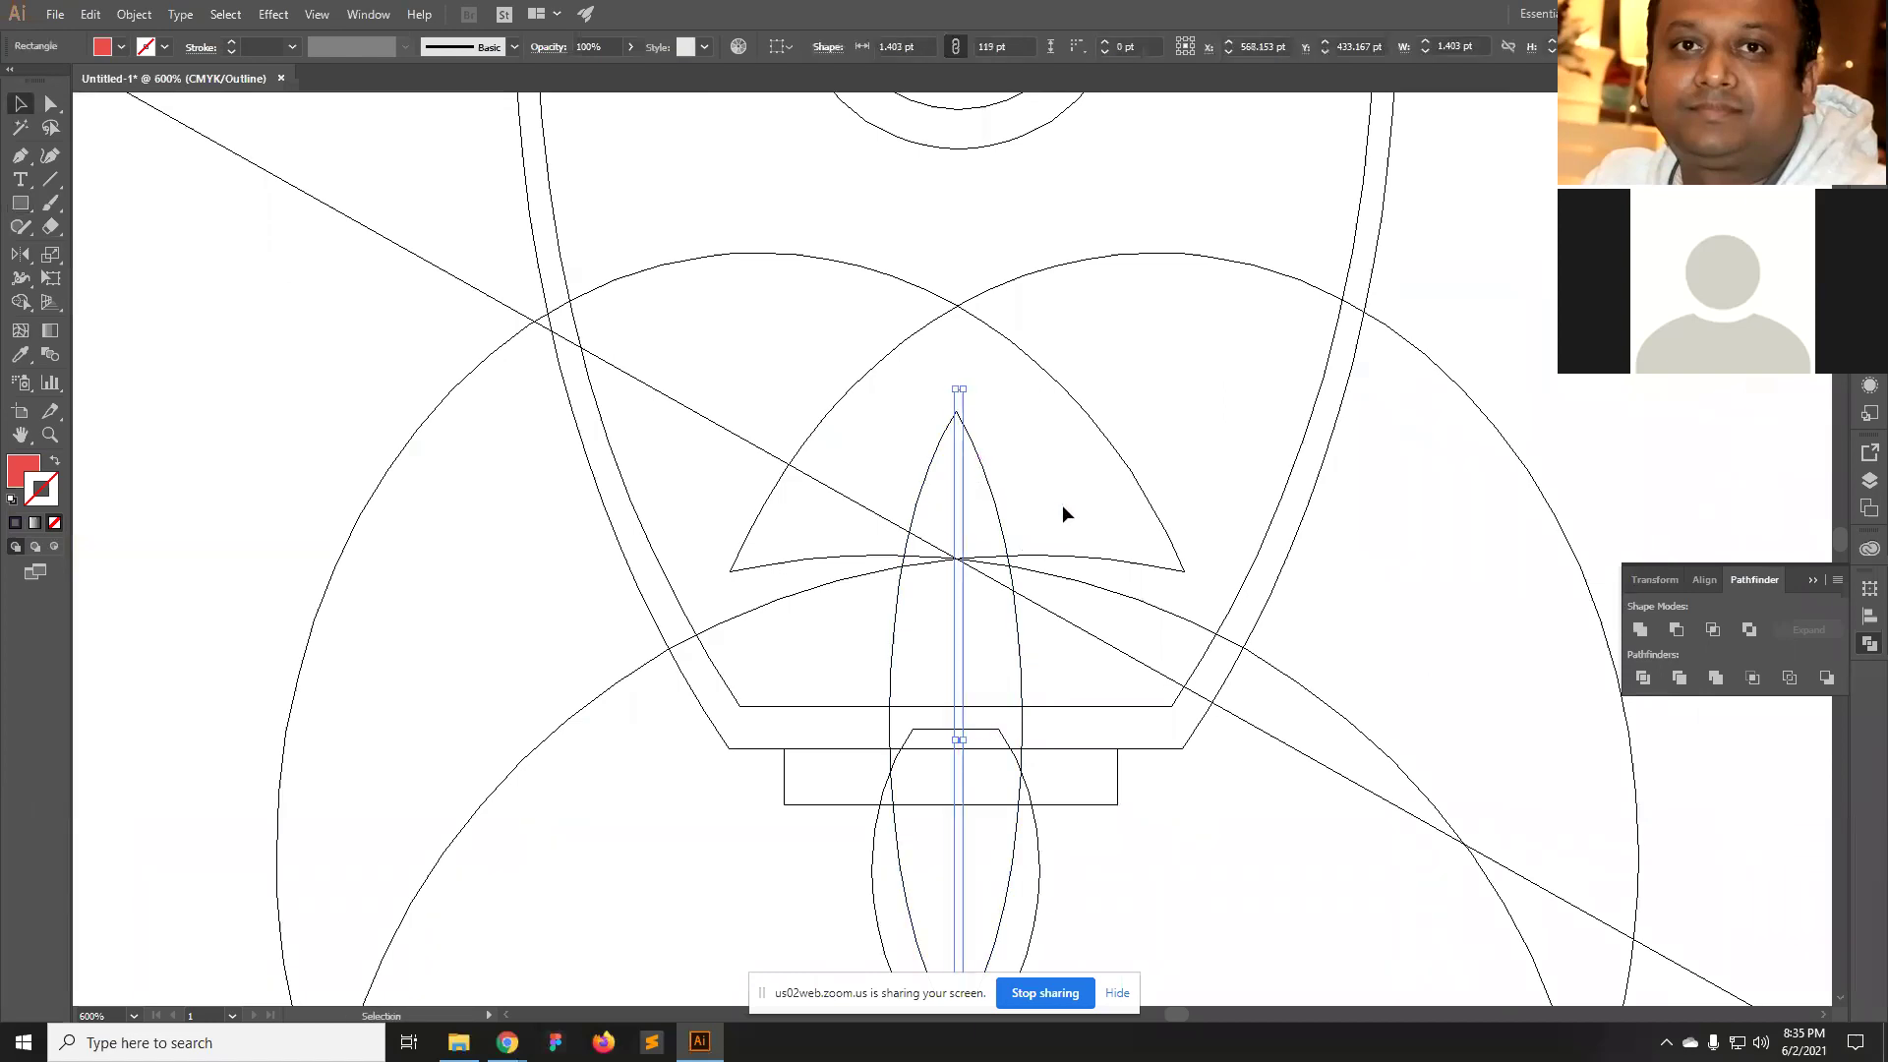
key(ctrl+minus)
key(ctrl+minus)
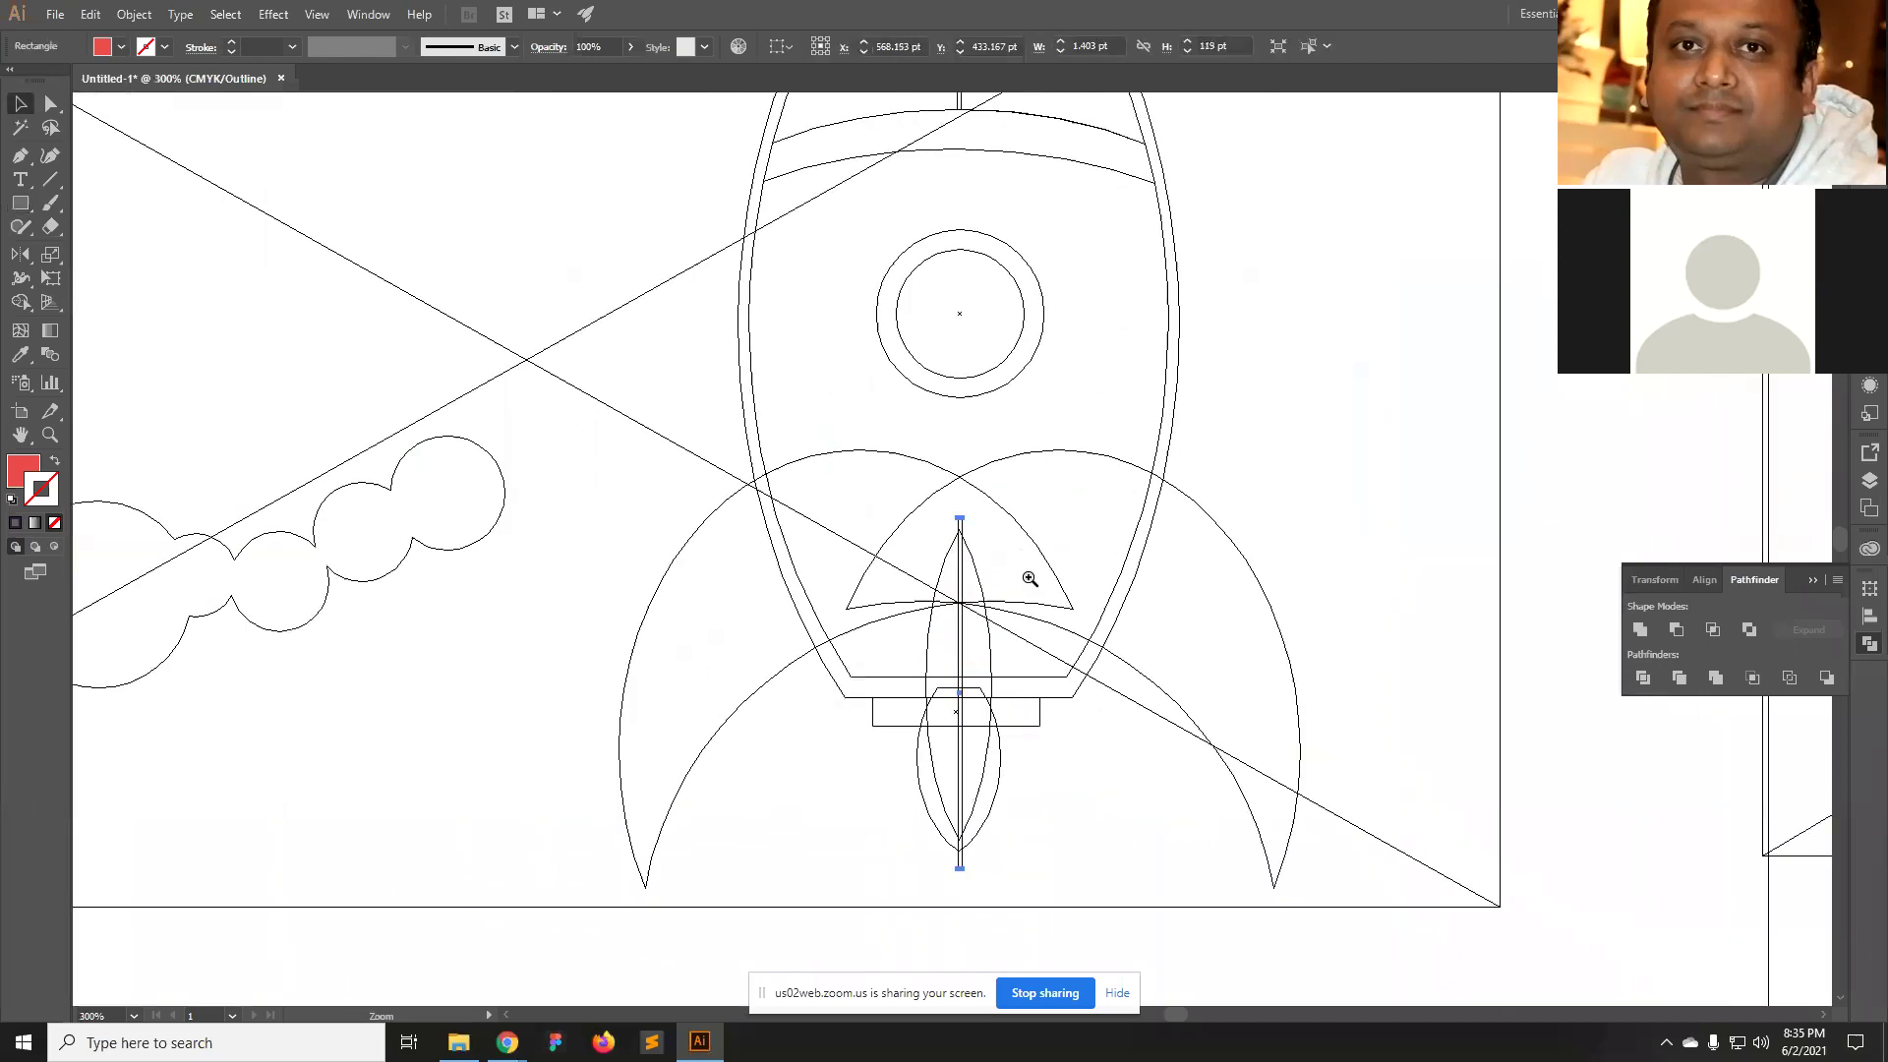
key(ctrl+y)
click(989, 653)
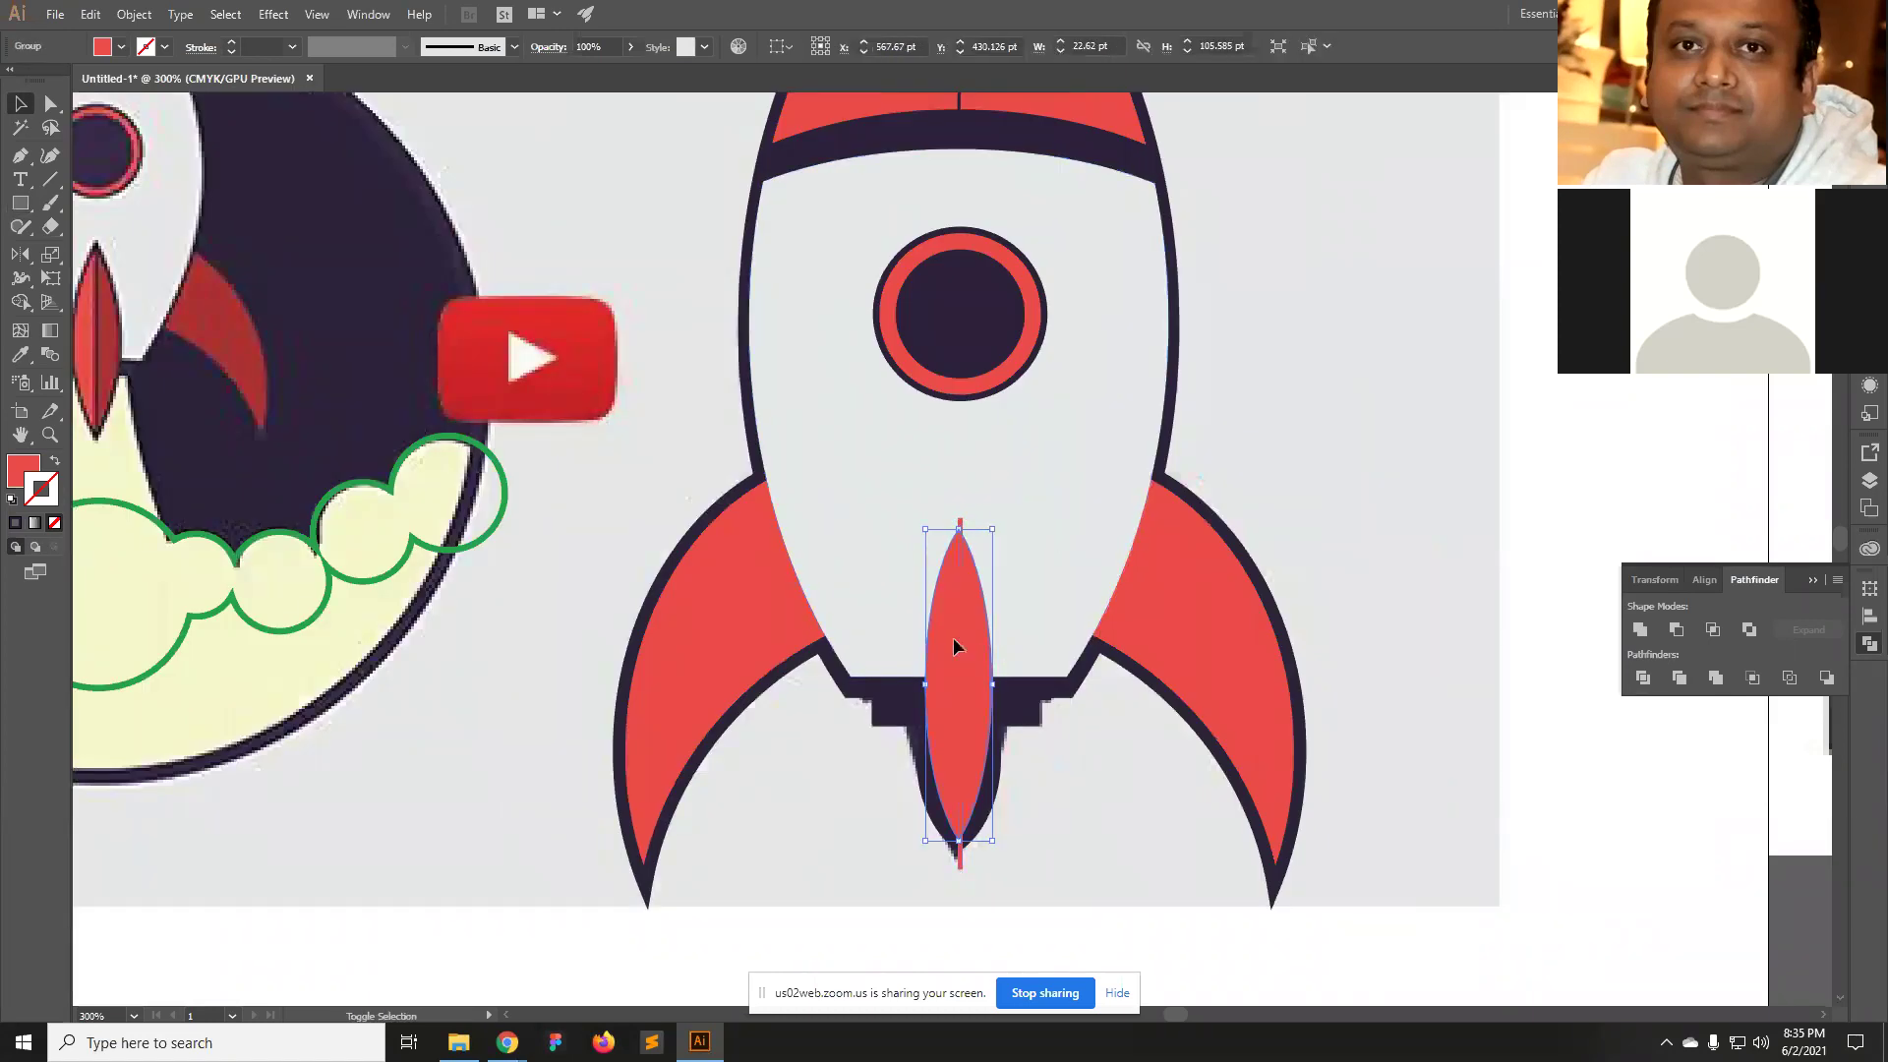
shift+click(961, 864)
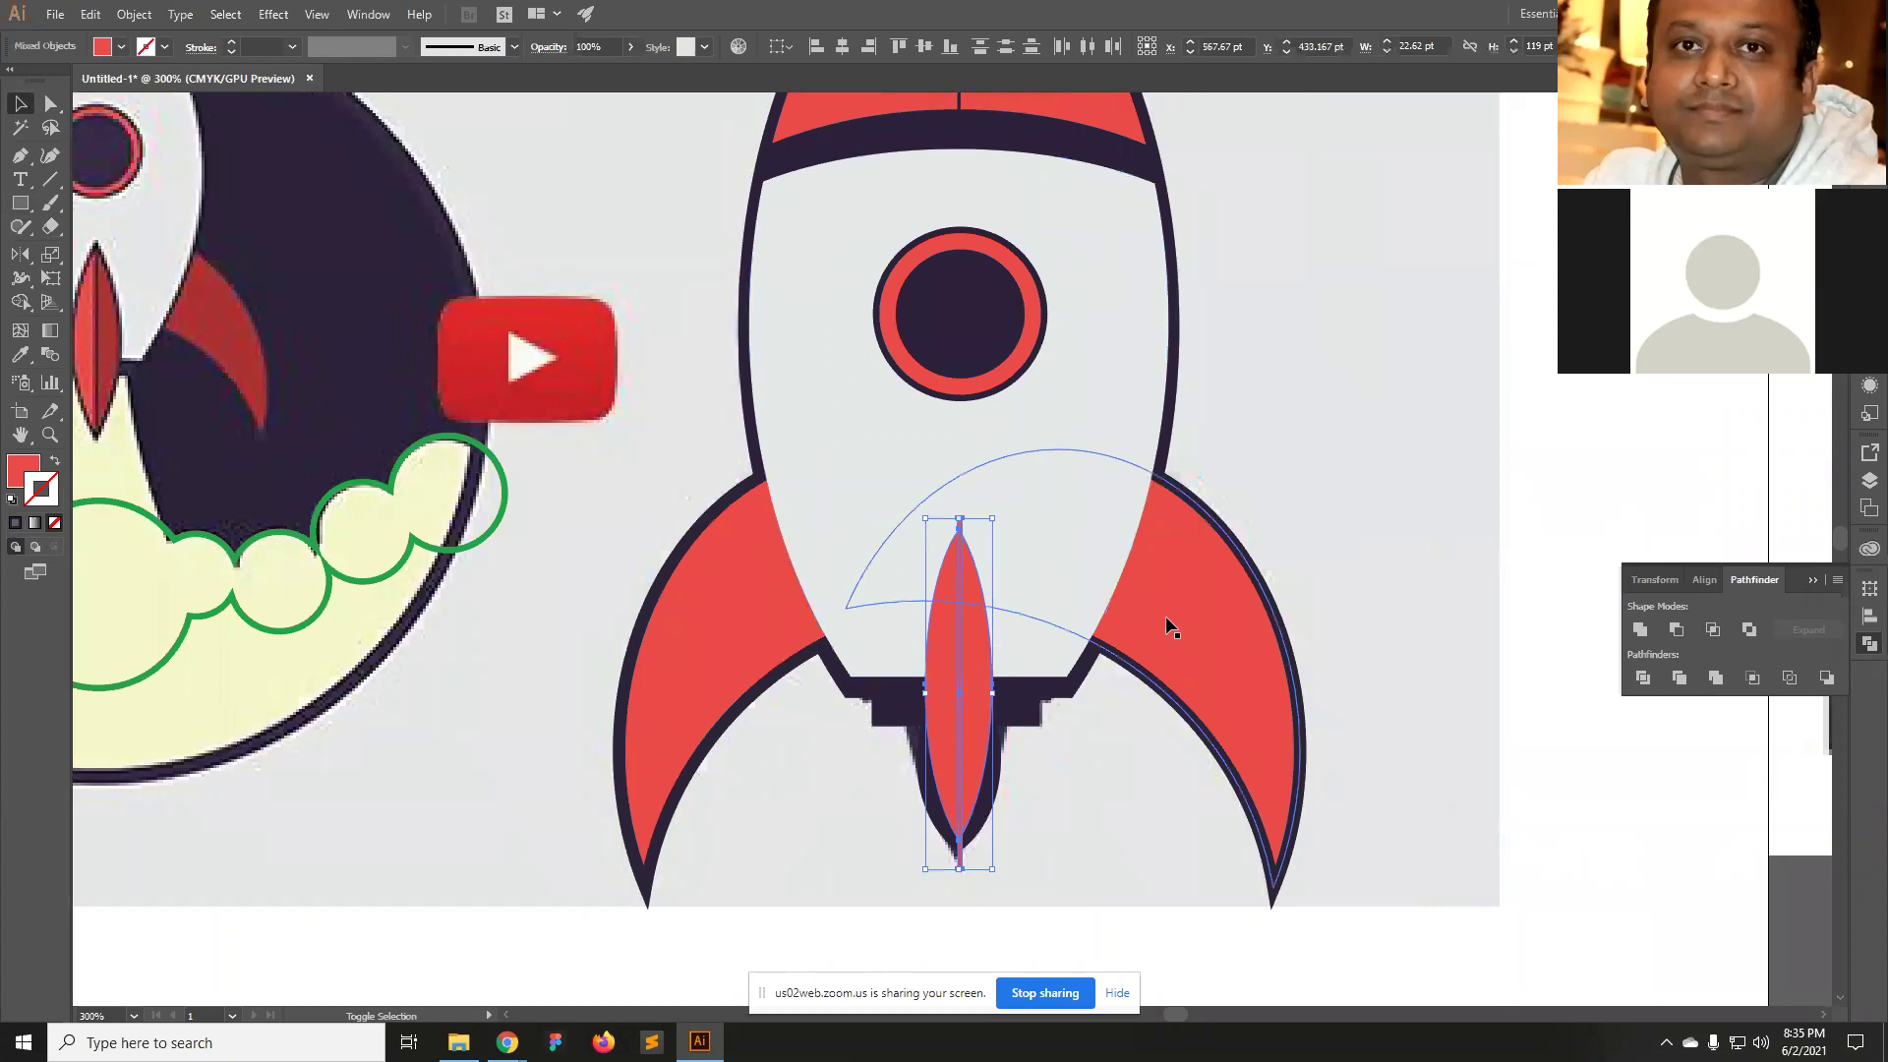
click(842, 48)
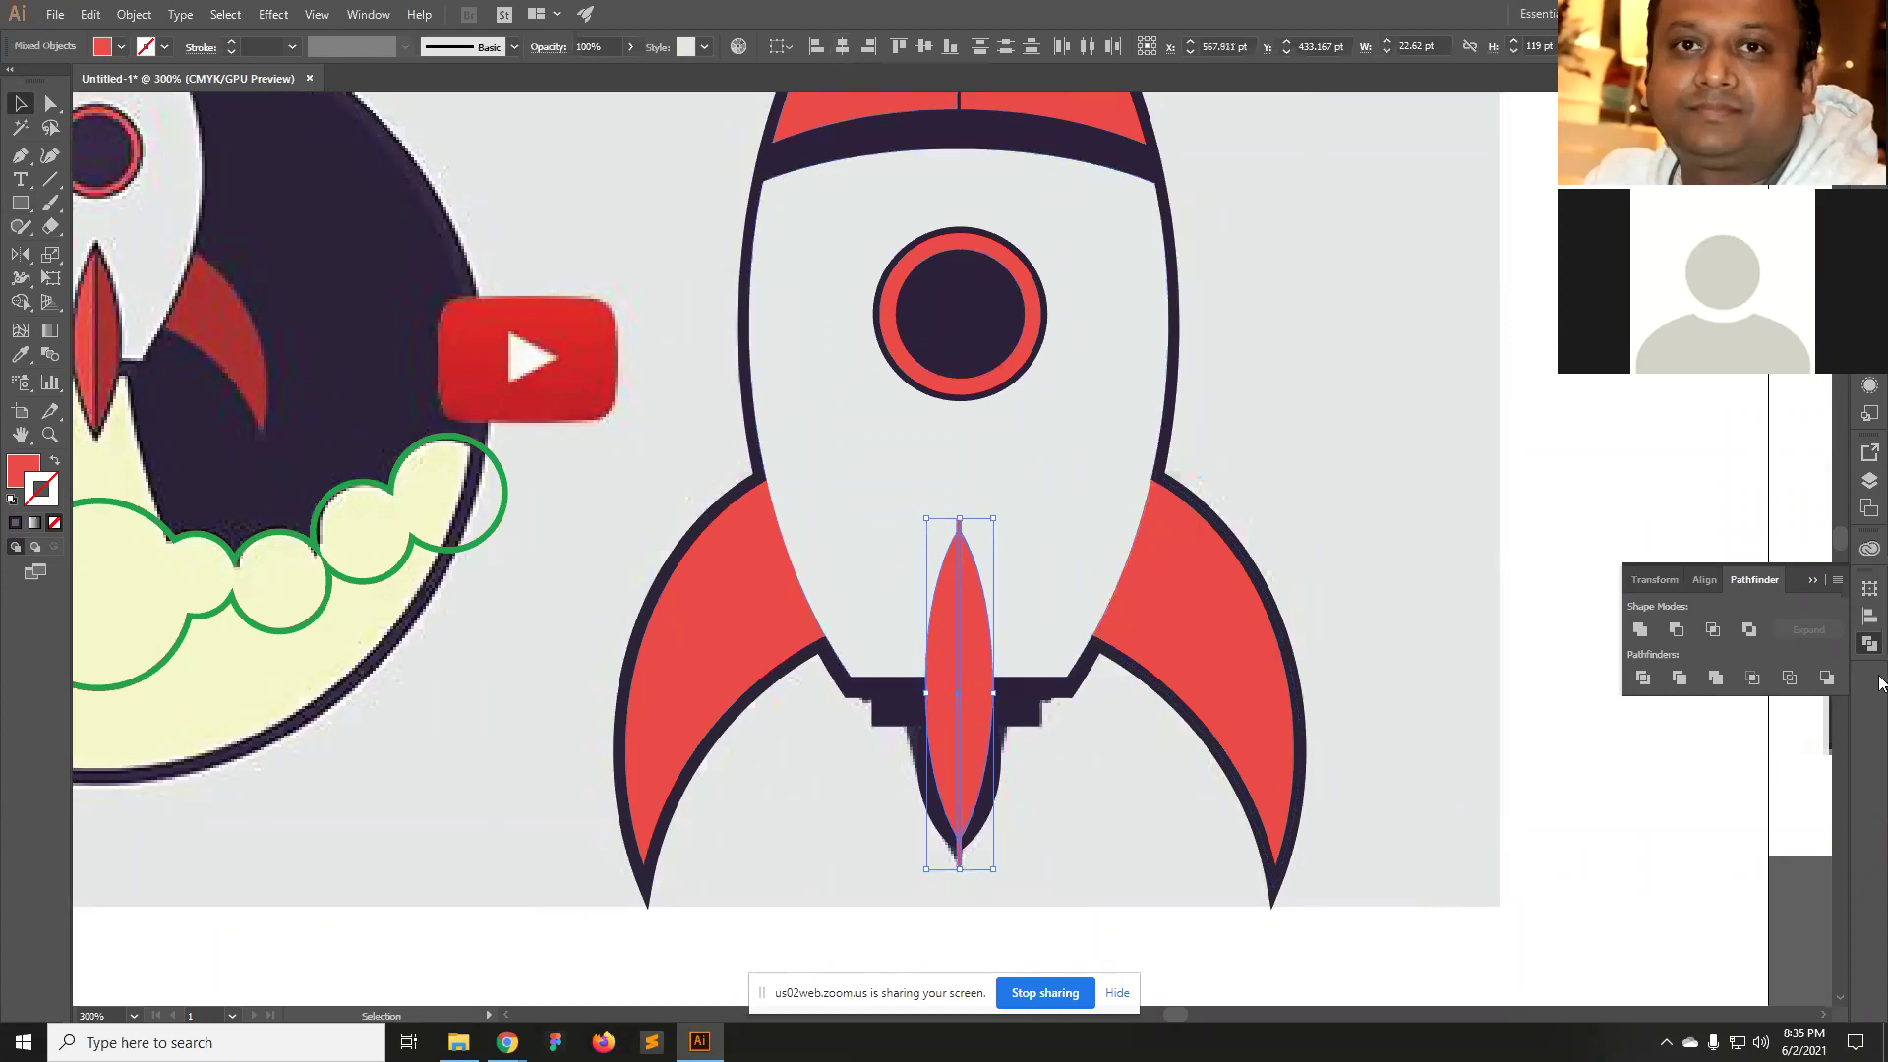
Divide the centre fin with the strip using Pathfinder and delete the strip pieces, leaving a gap between the two halves.
click(1642, 679)
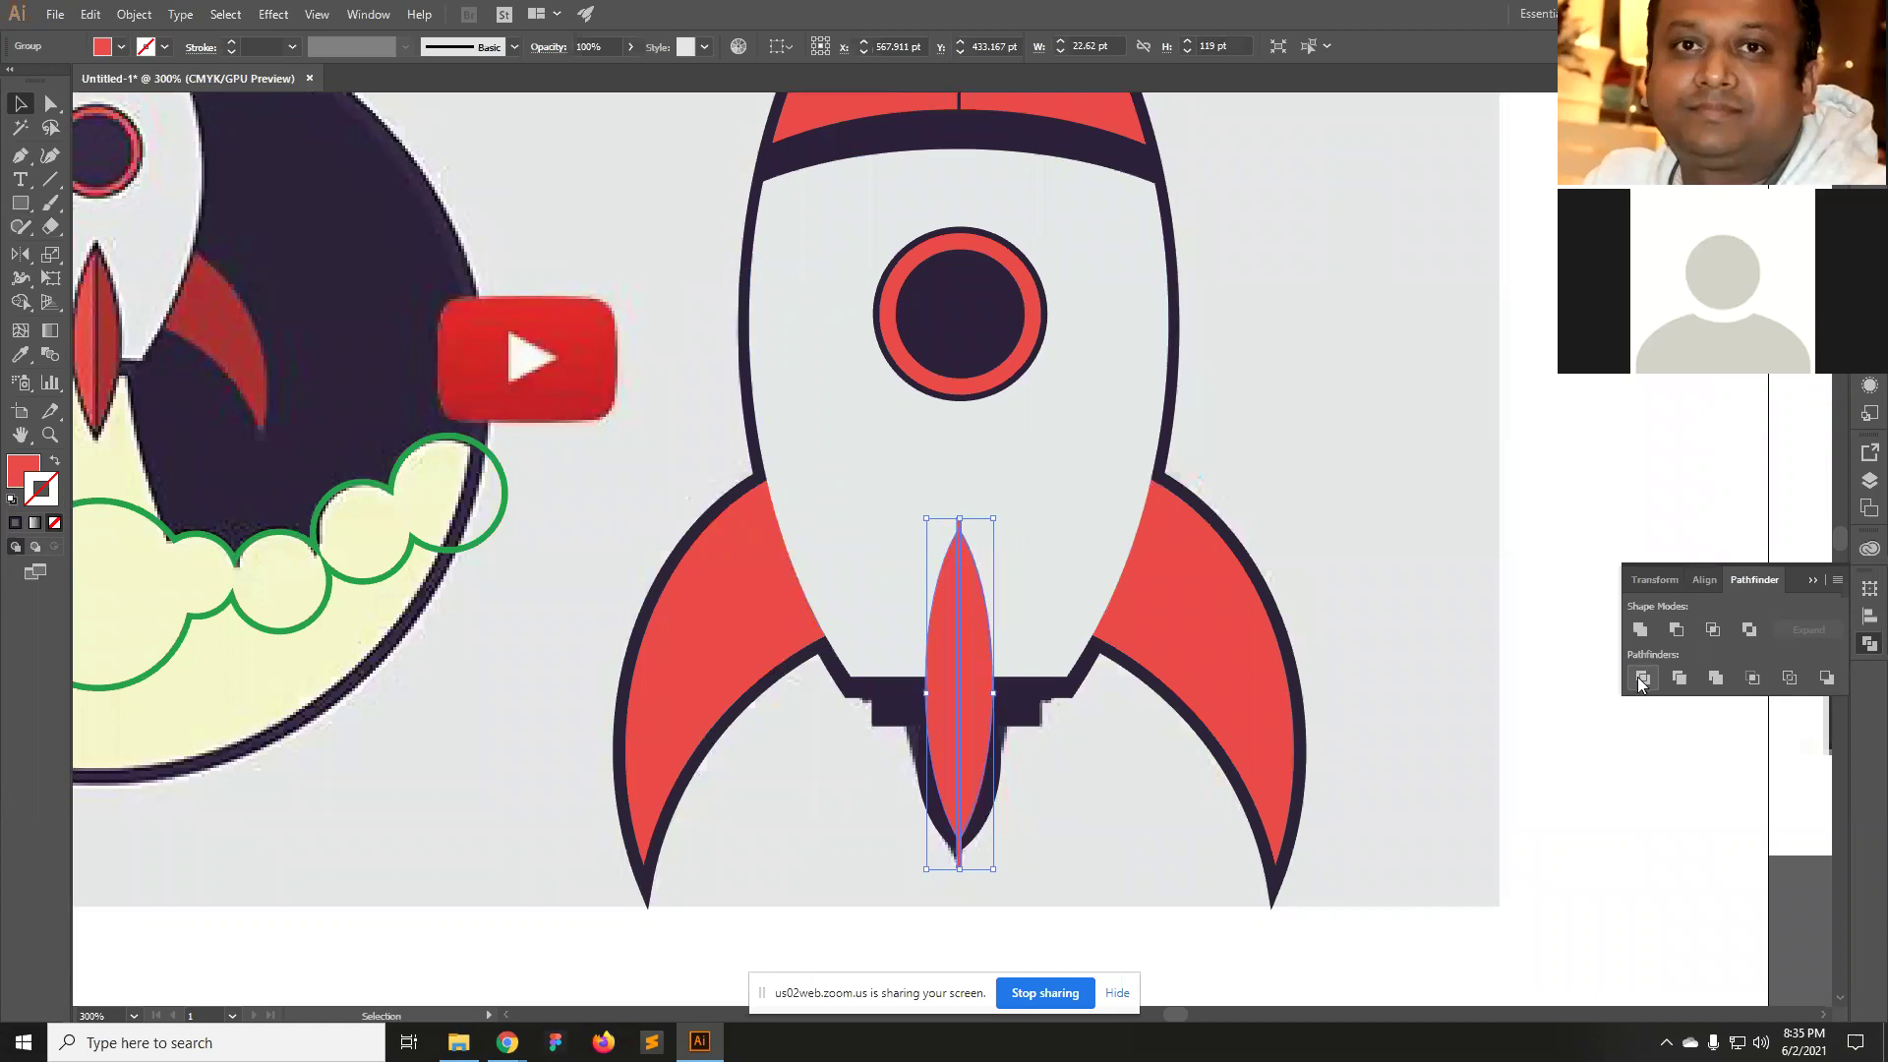
click(1514, 688)
key(a)
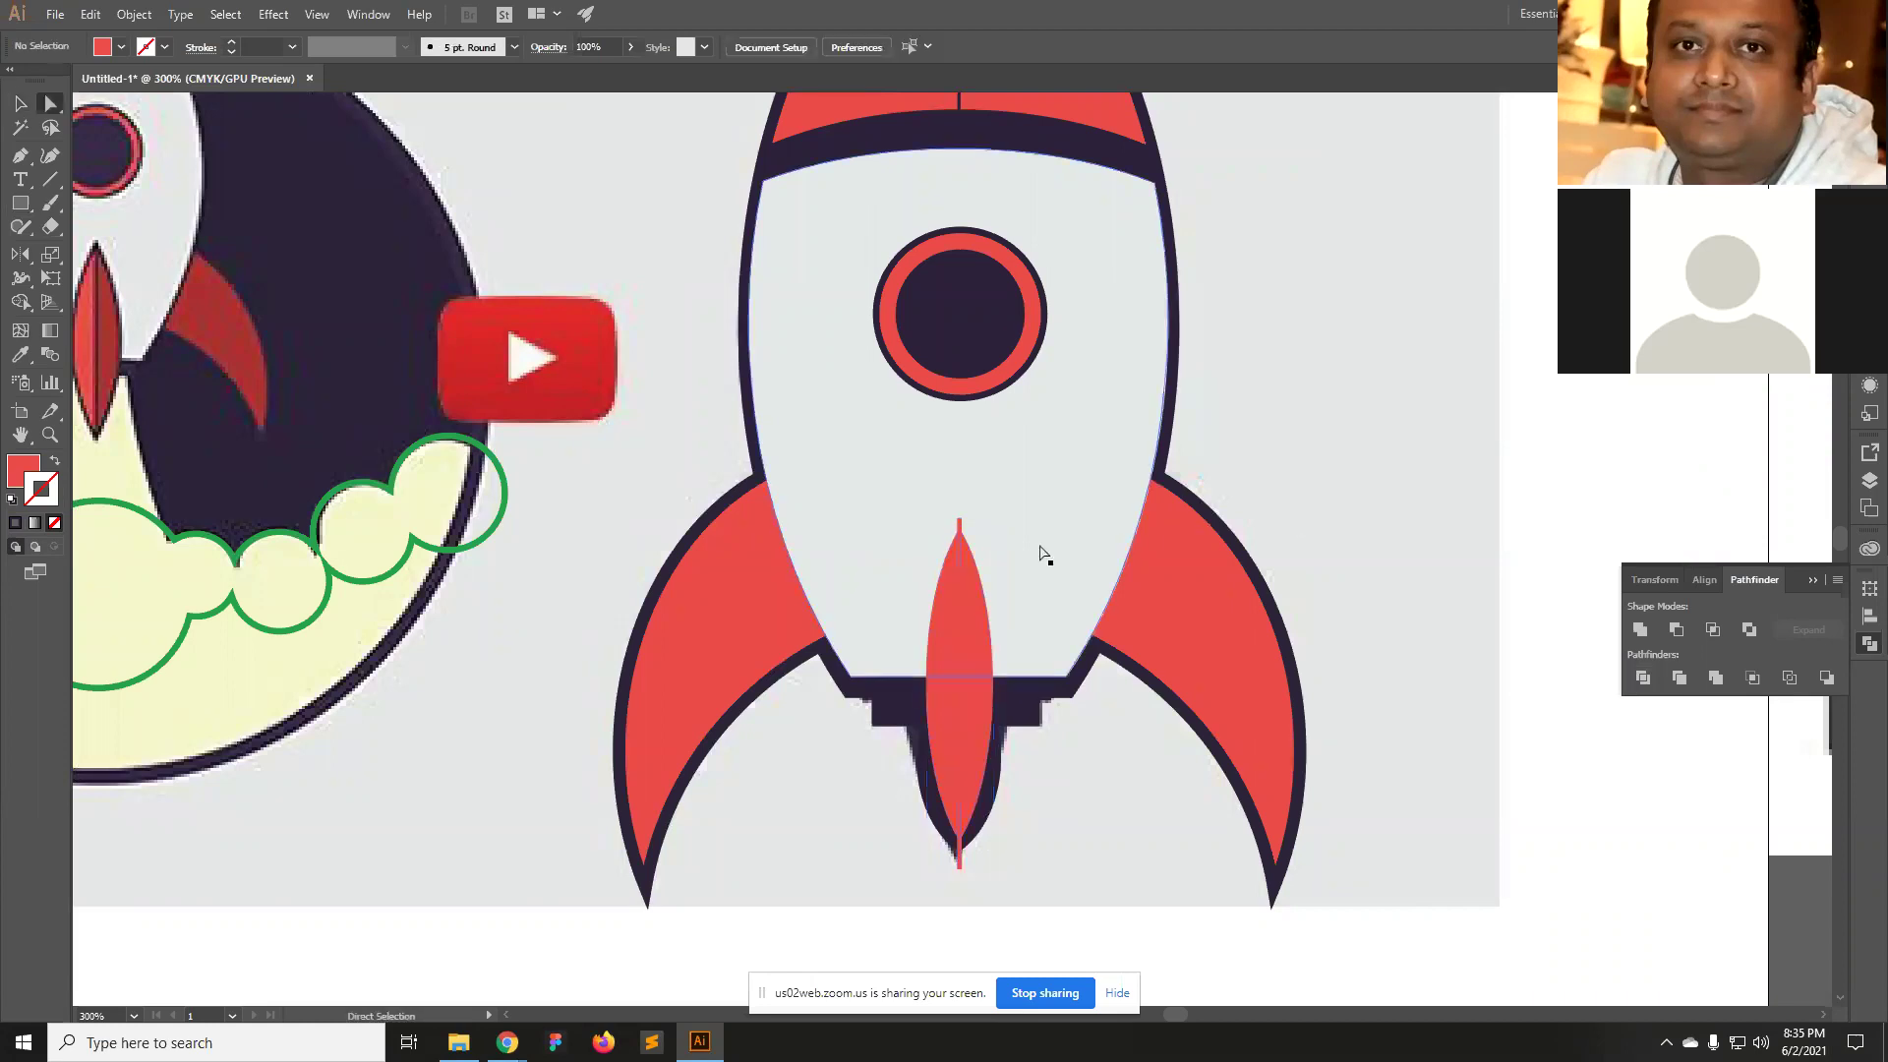
click(963, 526)
shift+click(959, 866)
click(1086, 866)
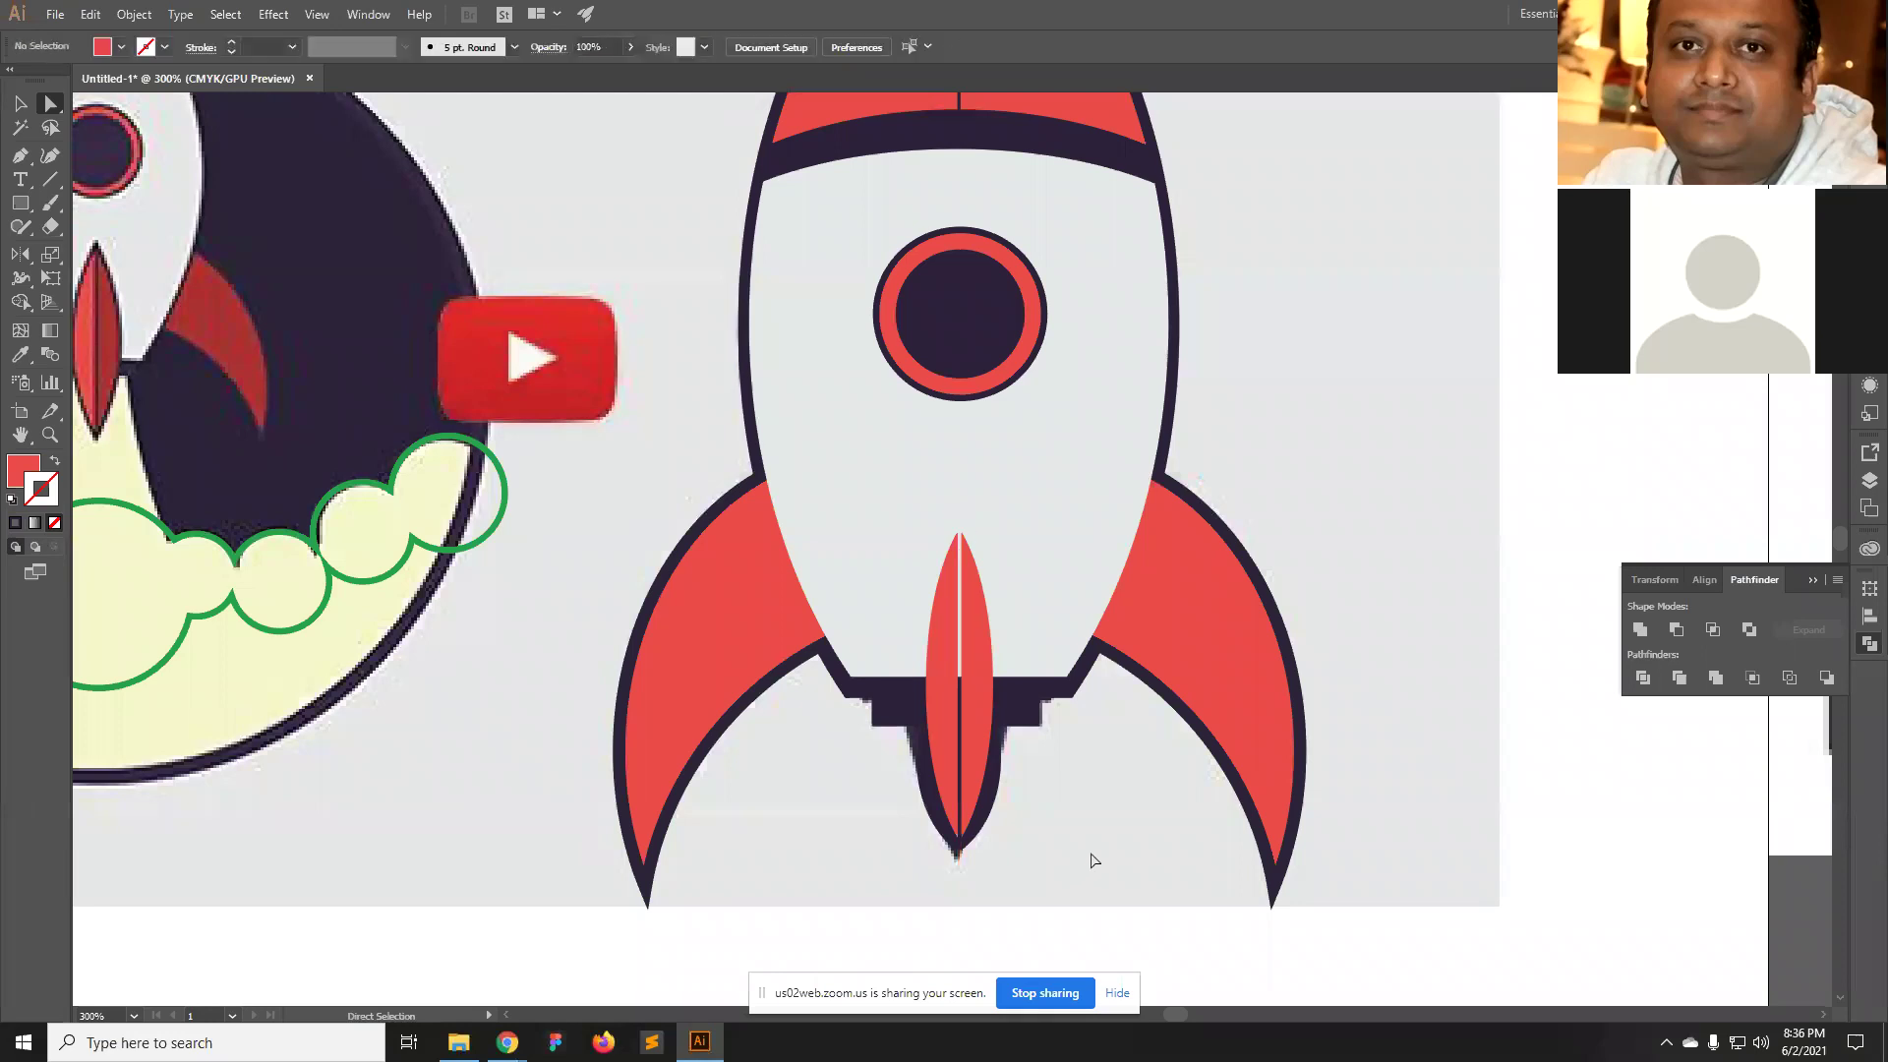
Give the split centre fin a 1 pt dark navy stroke matching the rocket's outline.
key(v)
key(z)
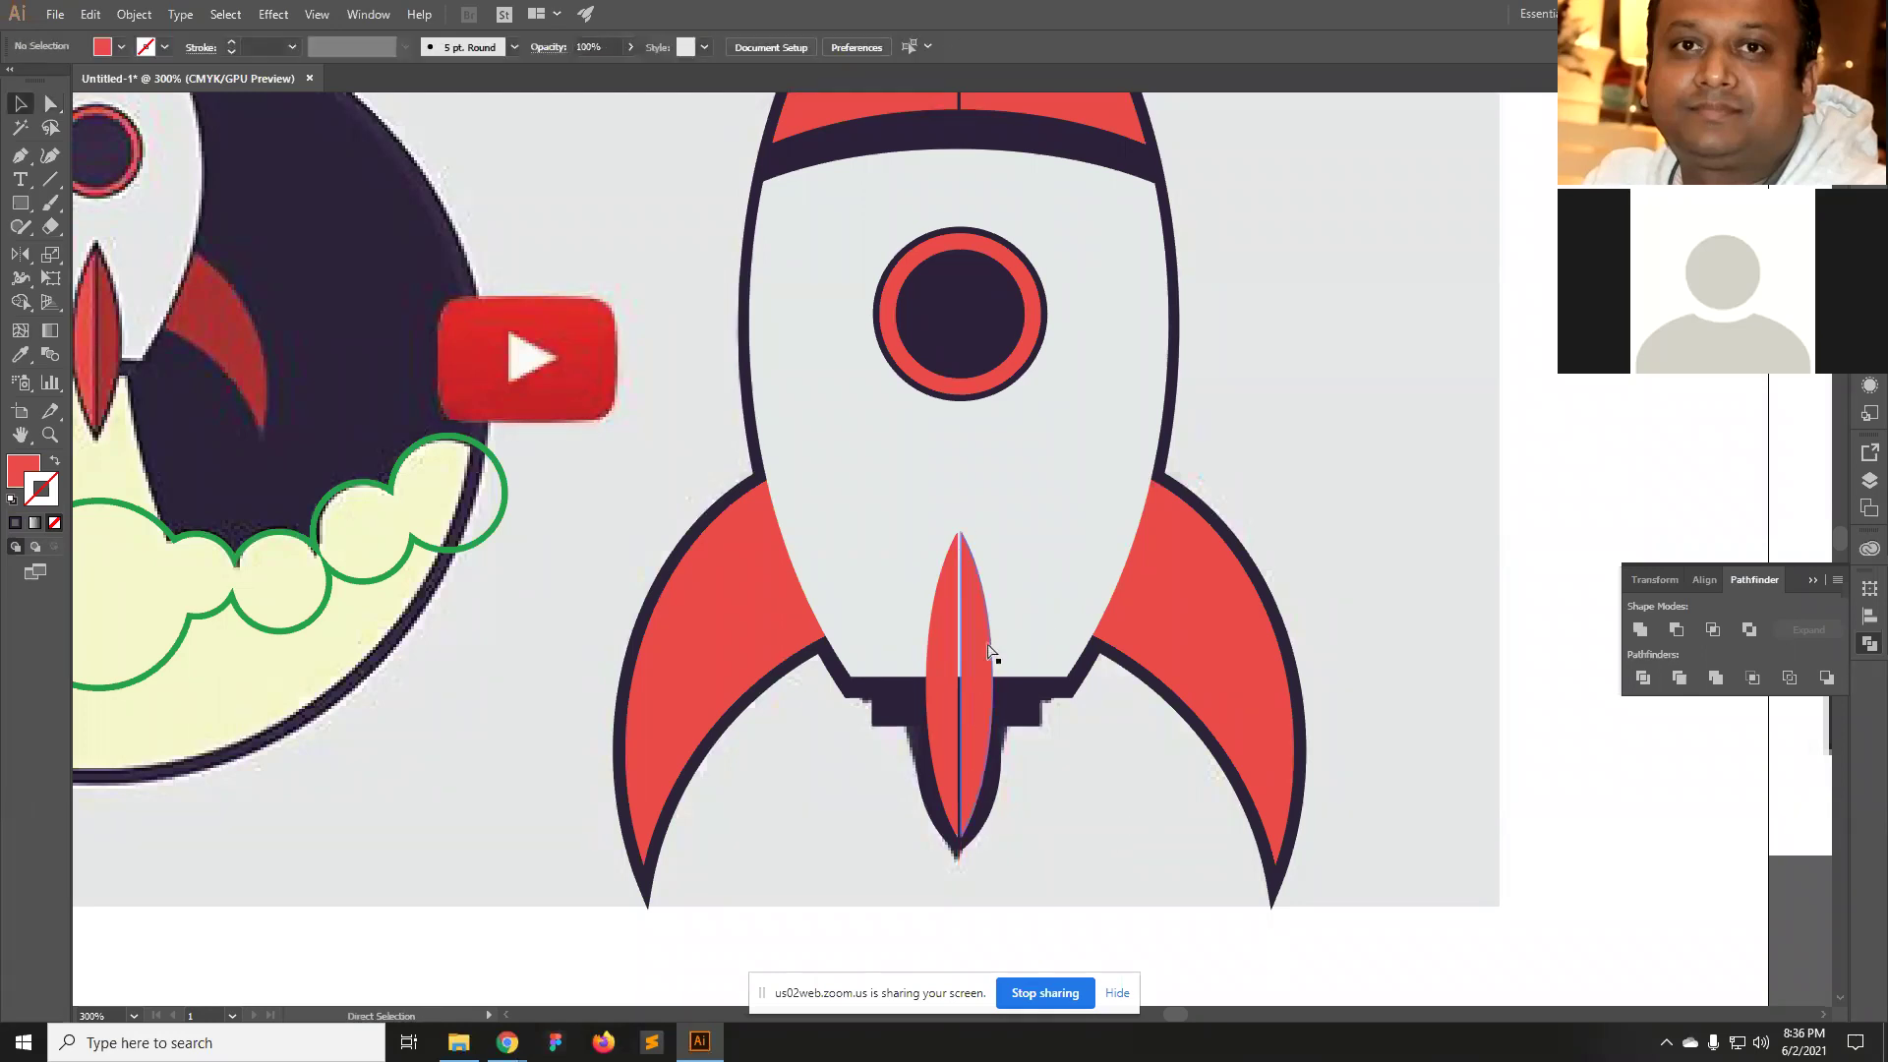
key(ctrl+minus)
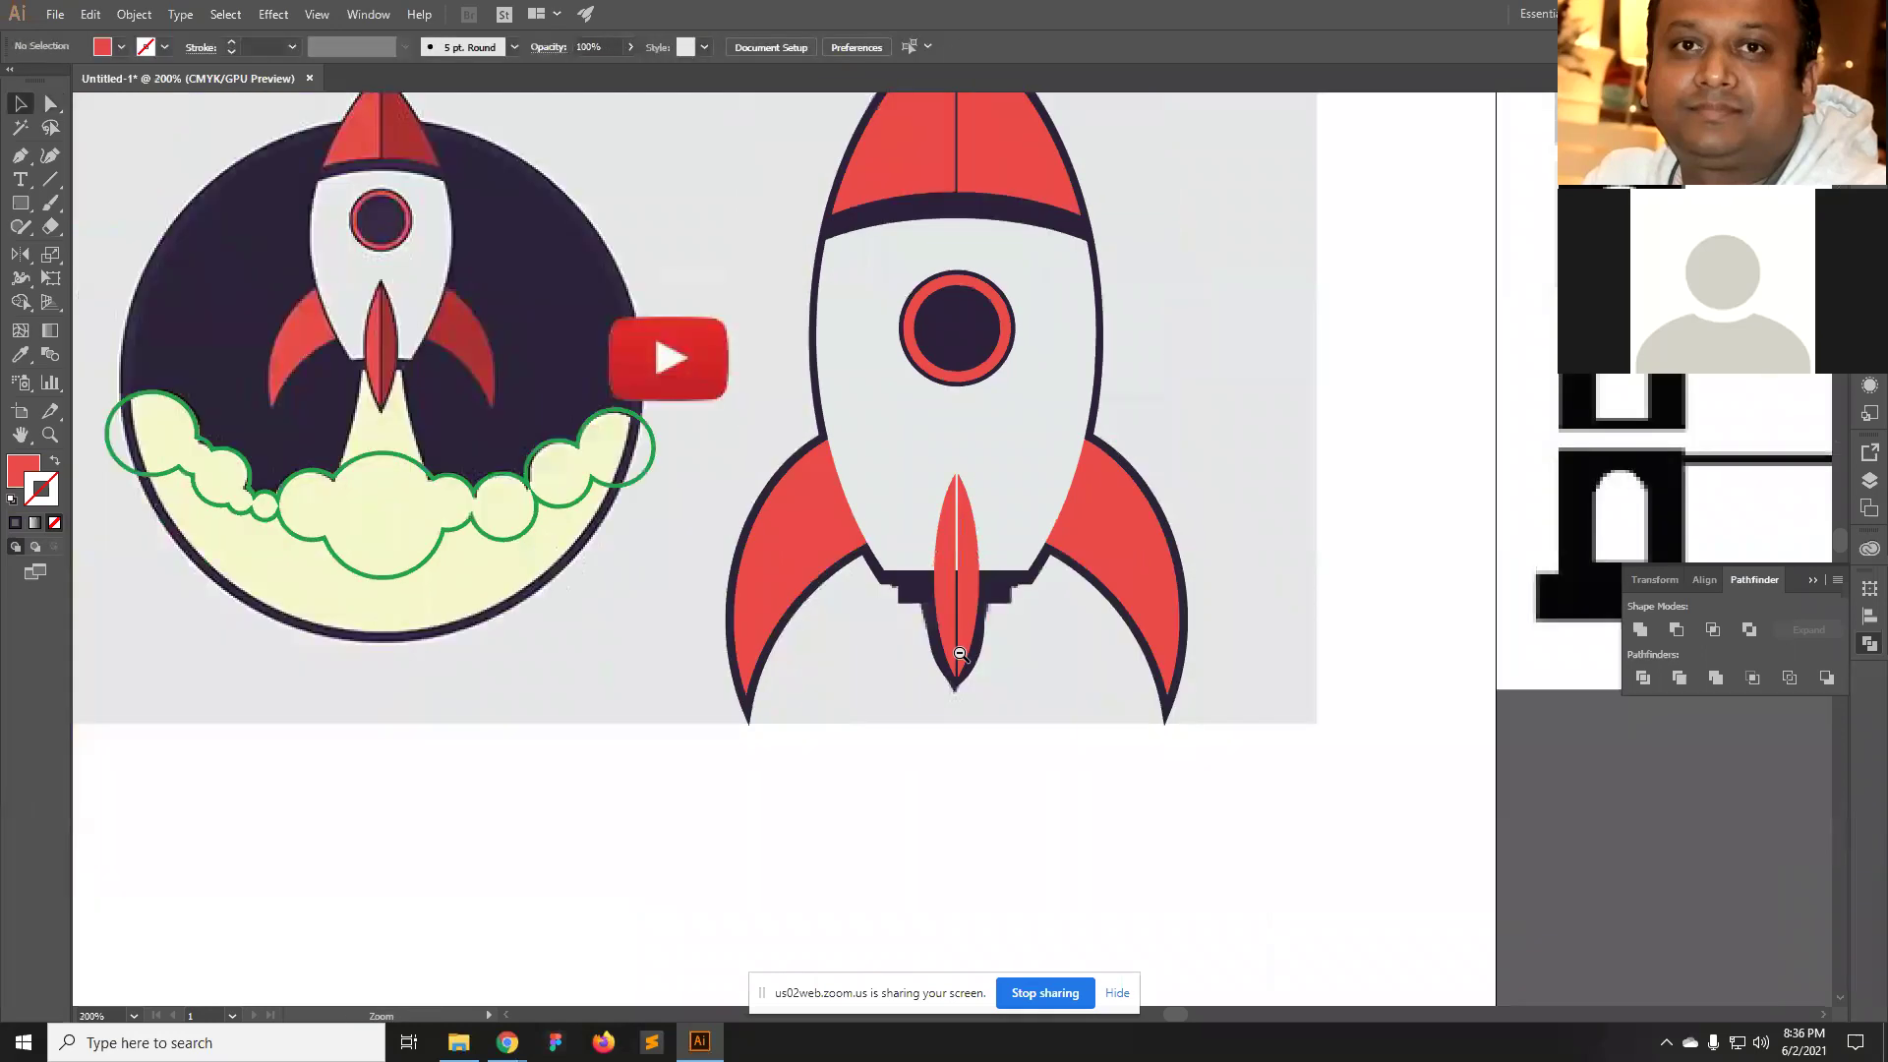
click(969, 601)
key(ctrl+shift+a)
click(960, 546)
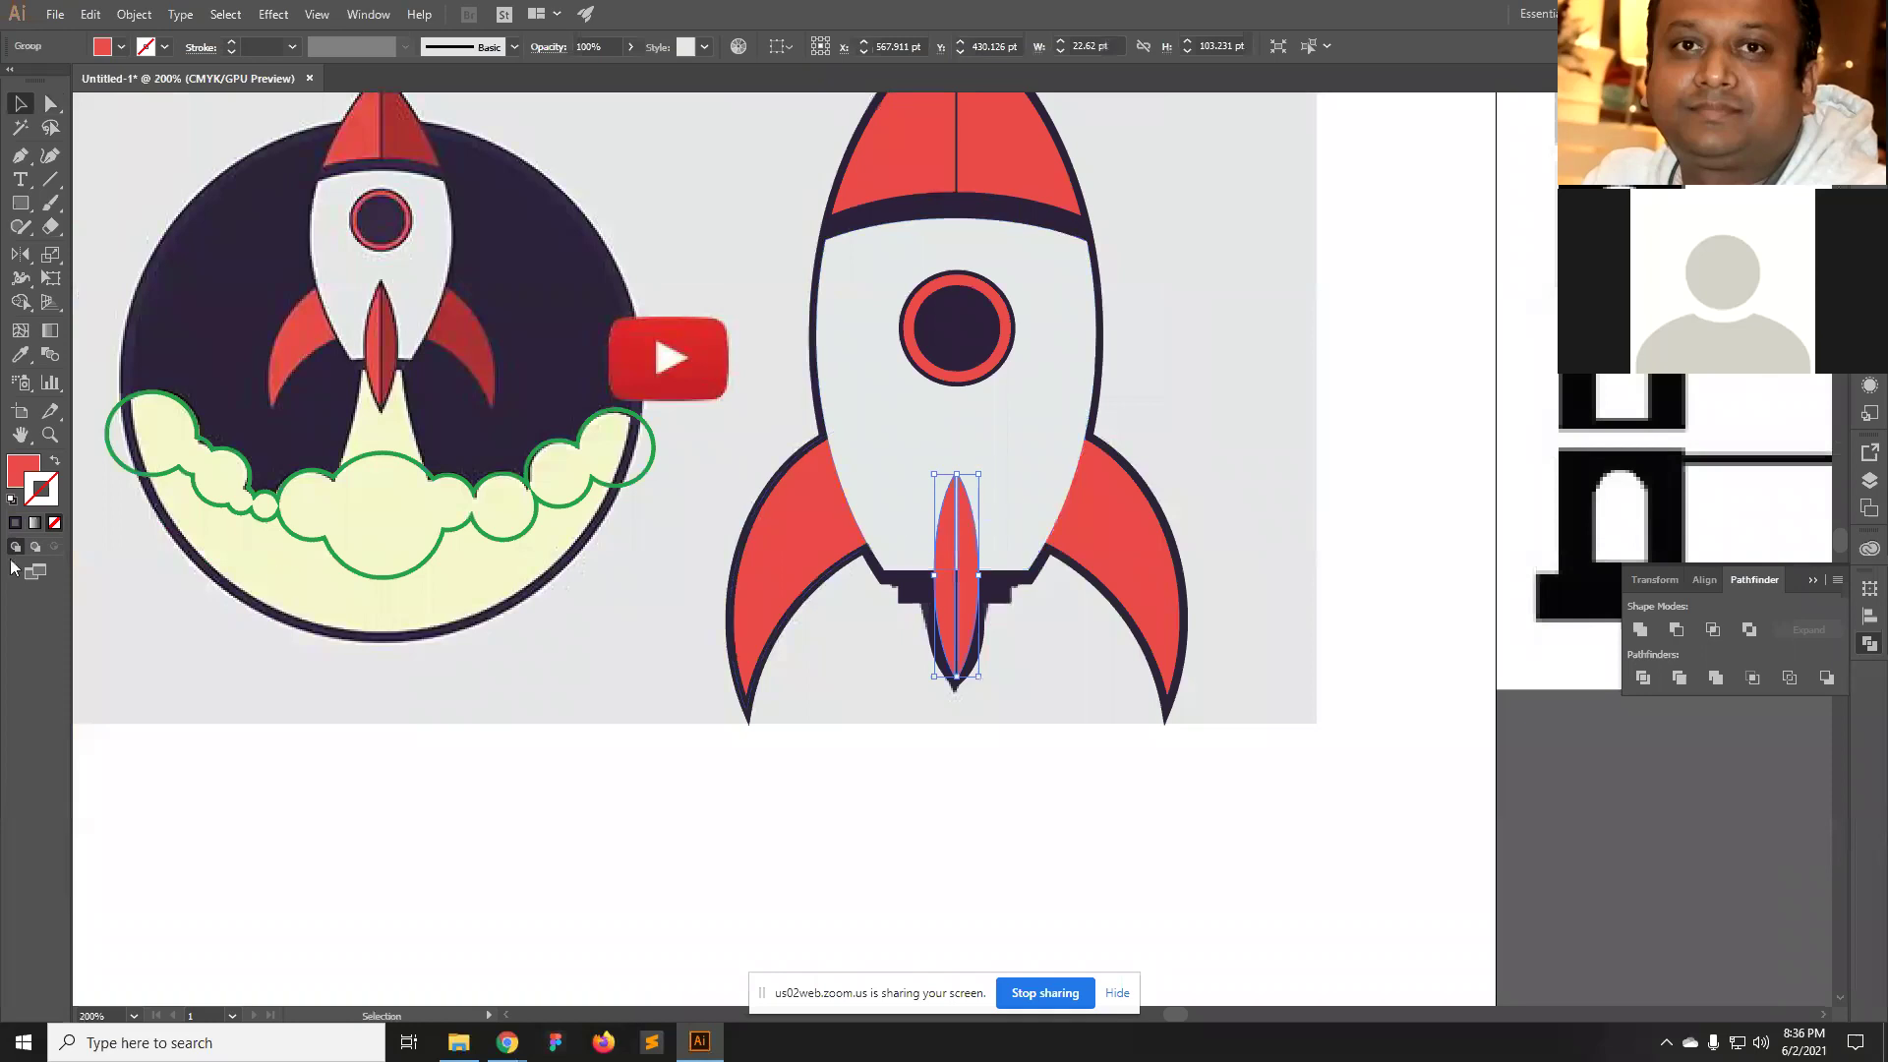
click(62, 522)
click(988, 885)
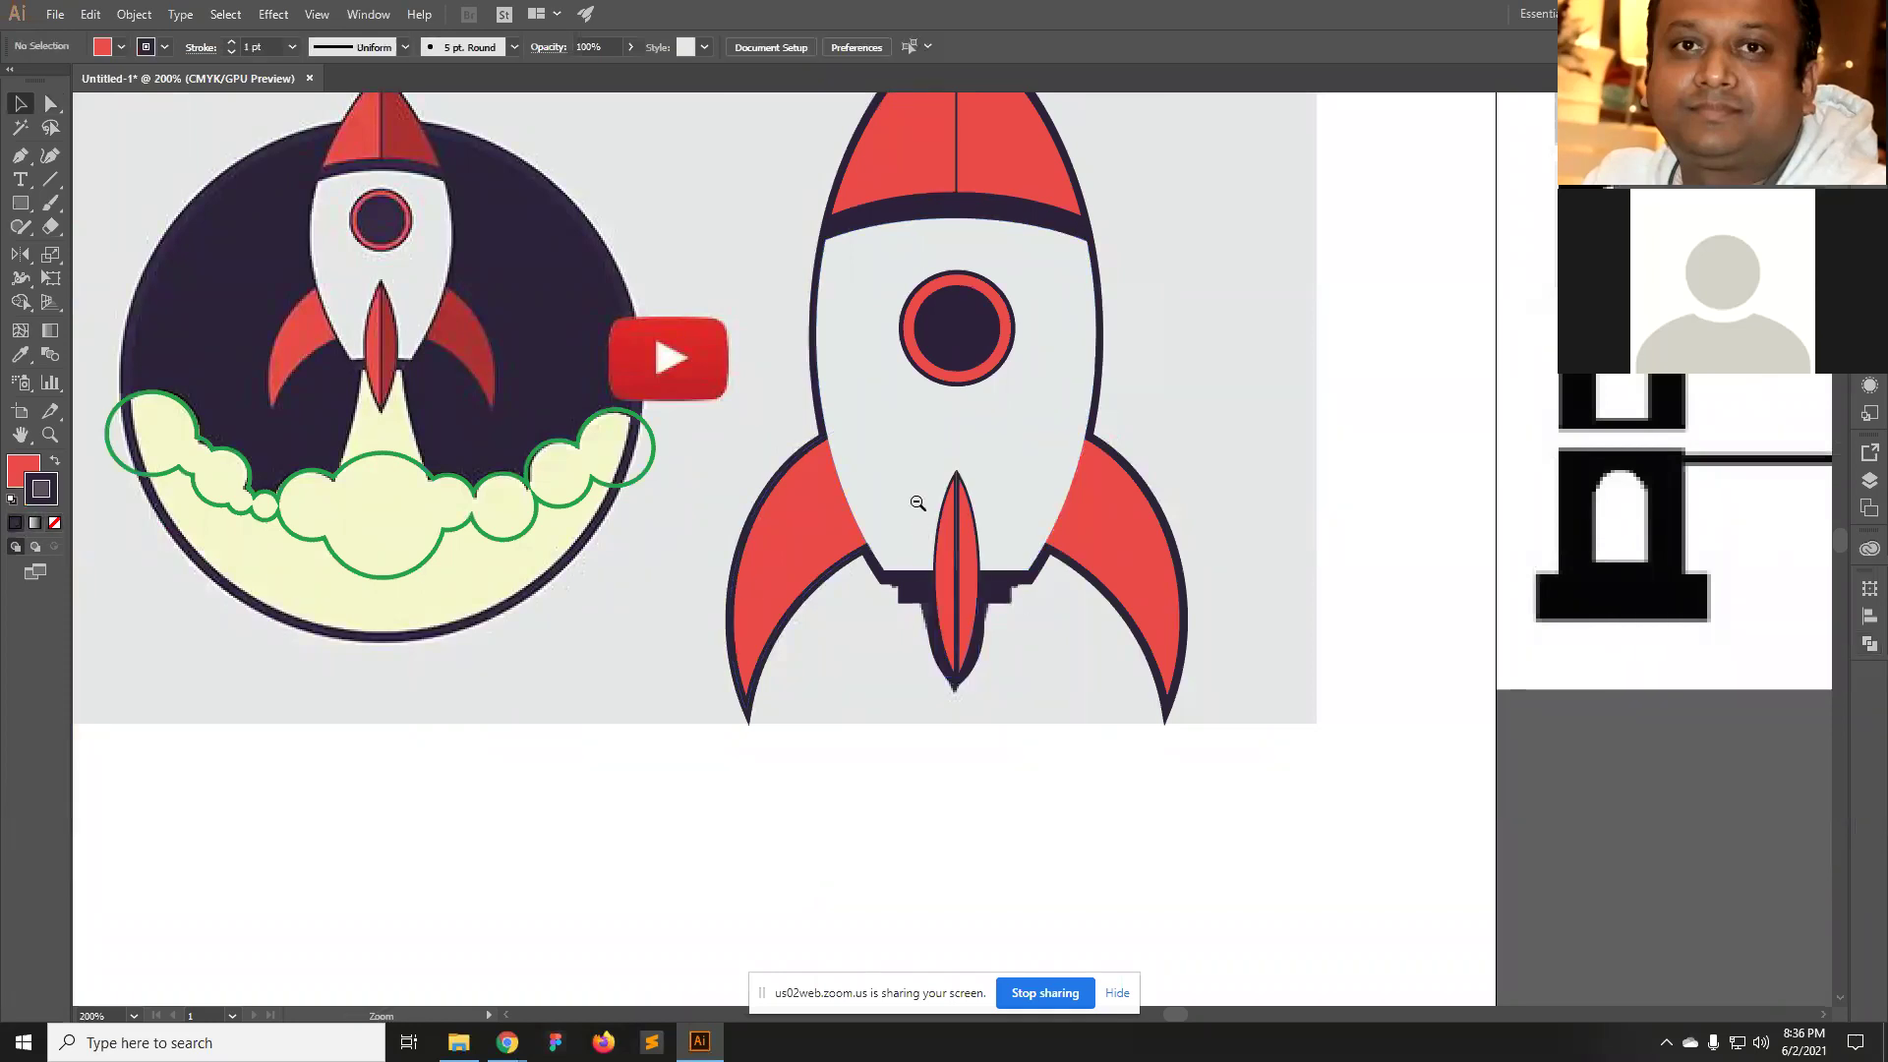
Duplicate the complete rocket straight down onto the blank area below the reference image.
key(ctrl+minus)
key(ctrl+minus)
drag(1111, 706, 891, 152)
drag(922, 364, 922, 796)
click(1205, 767)
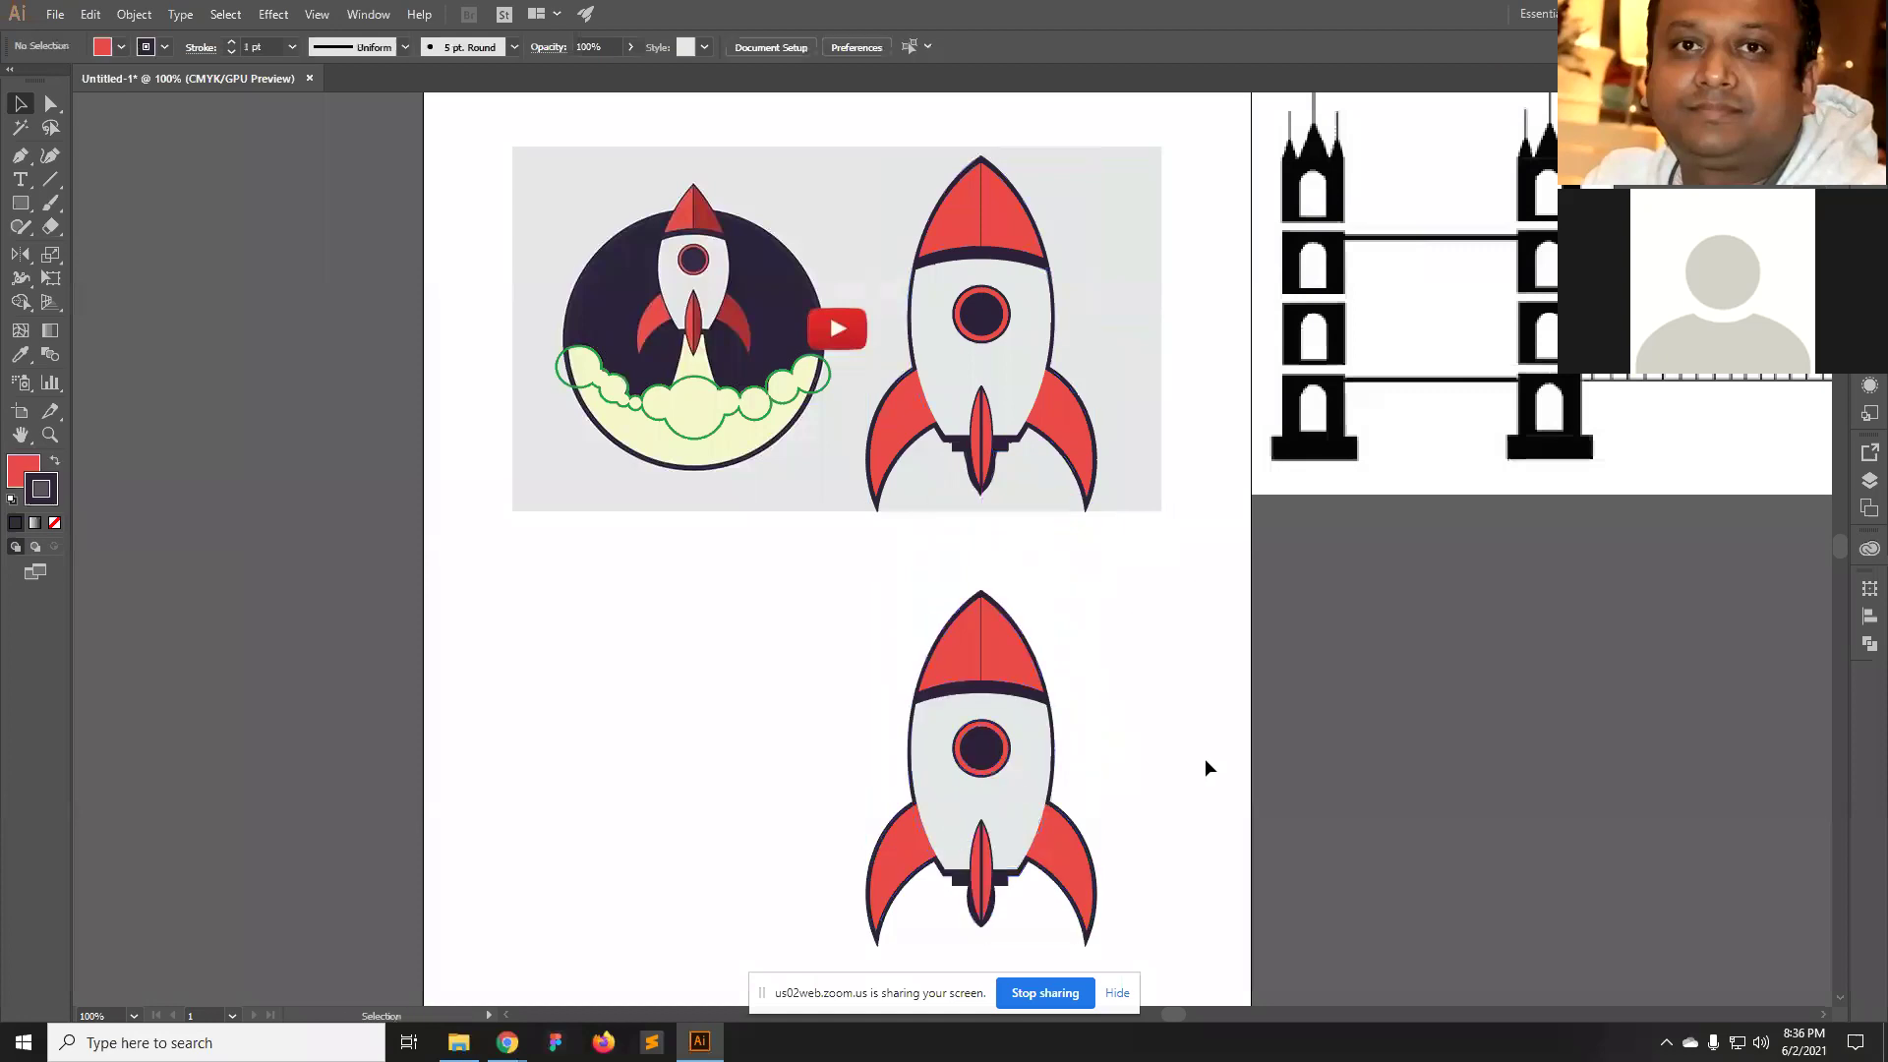
Compare the rocket copy with the reference illustration, checking the shading on its right-hand parts.
key(ctrl+plus)
drag(1112, 800, 954, 611)
key(ctrl+minus)
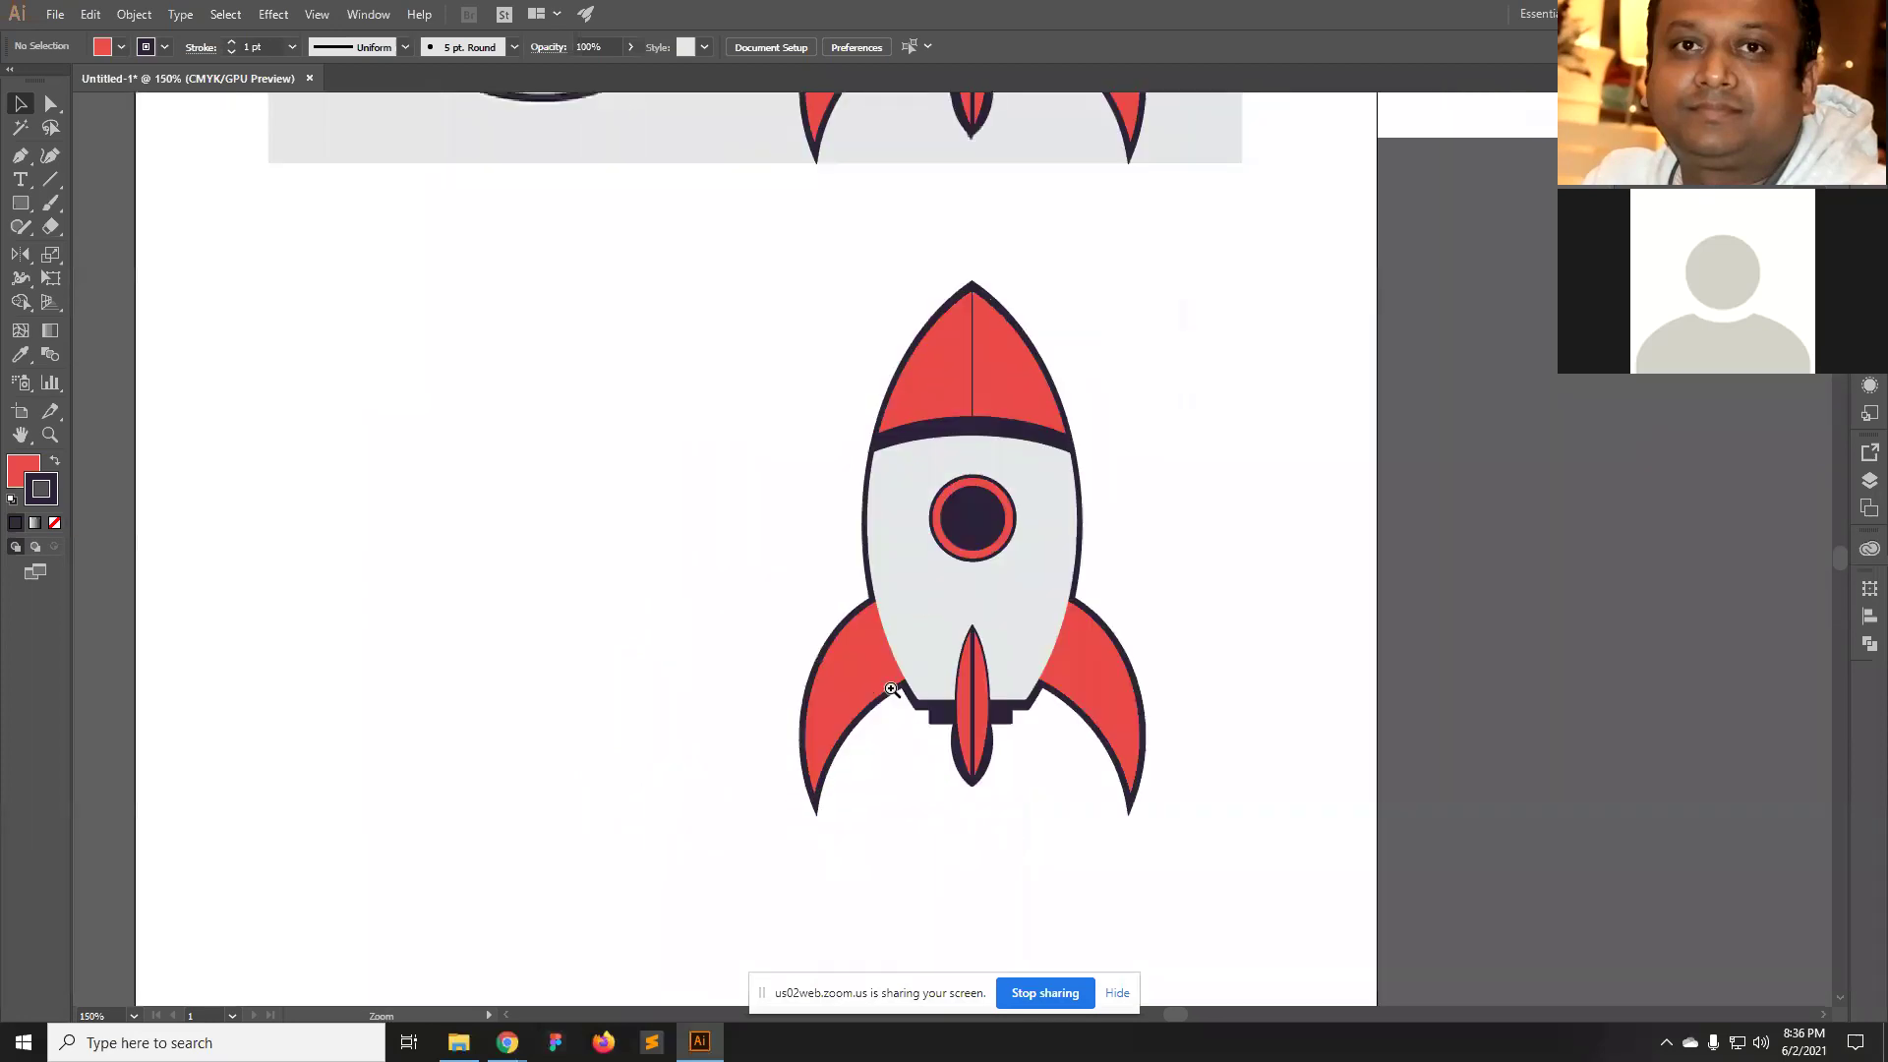
key(ctrl+plus)
drag(1014, 406, 1012, 666)
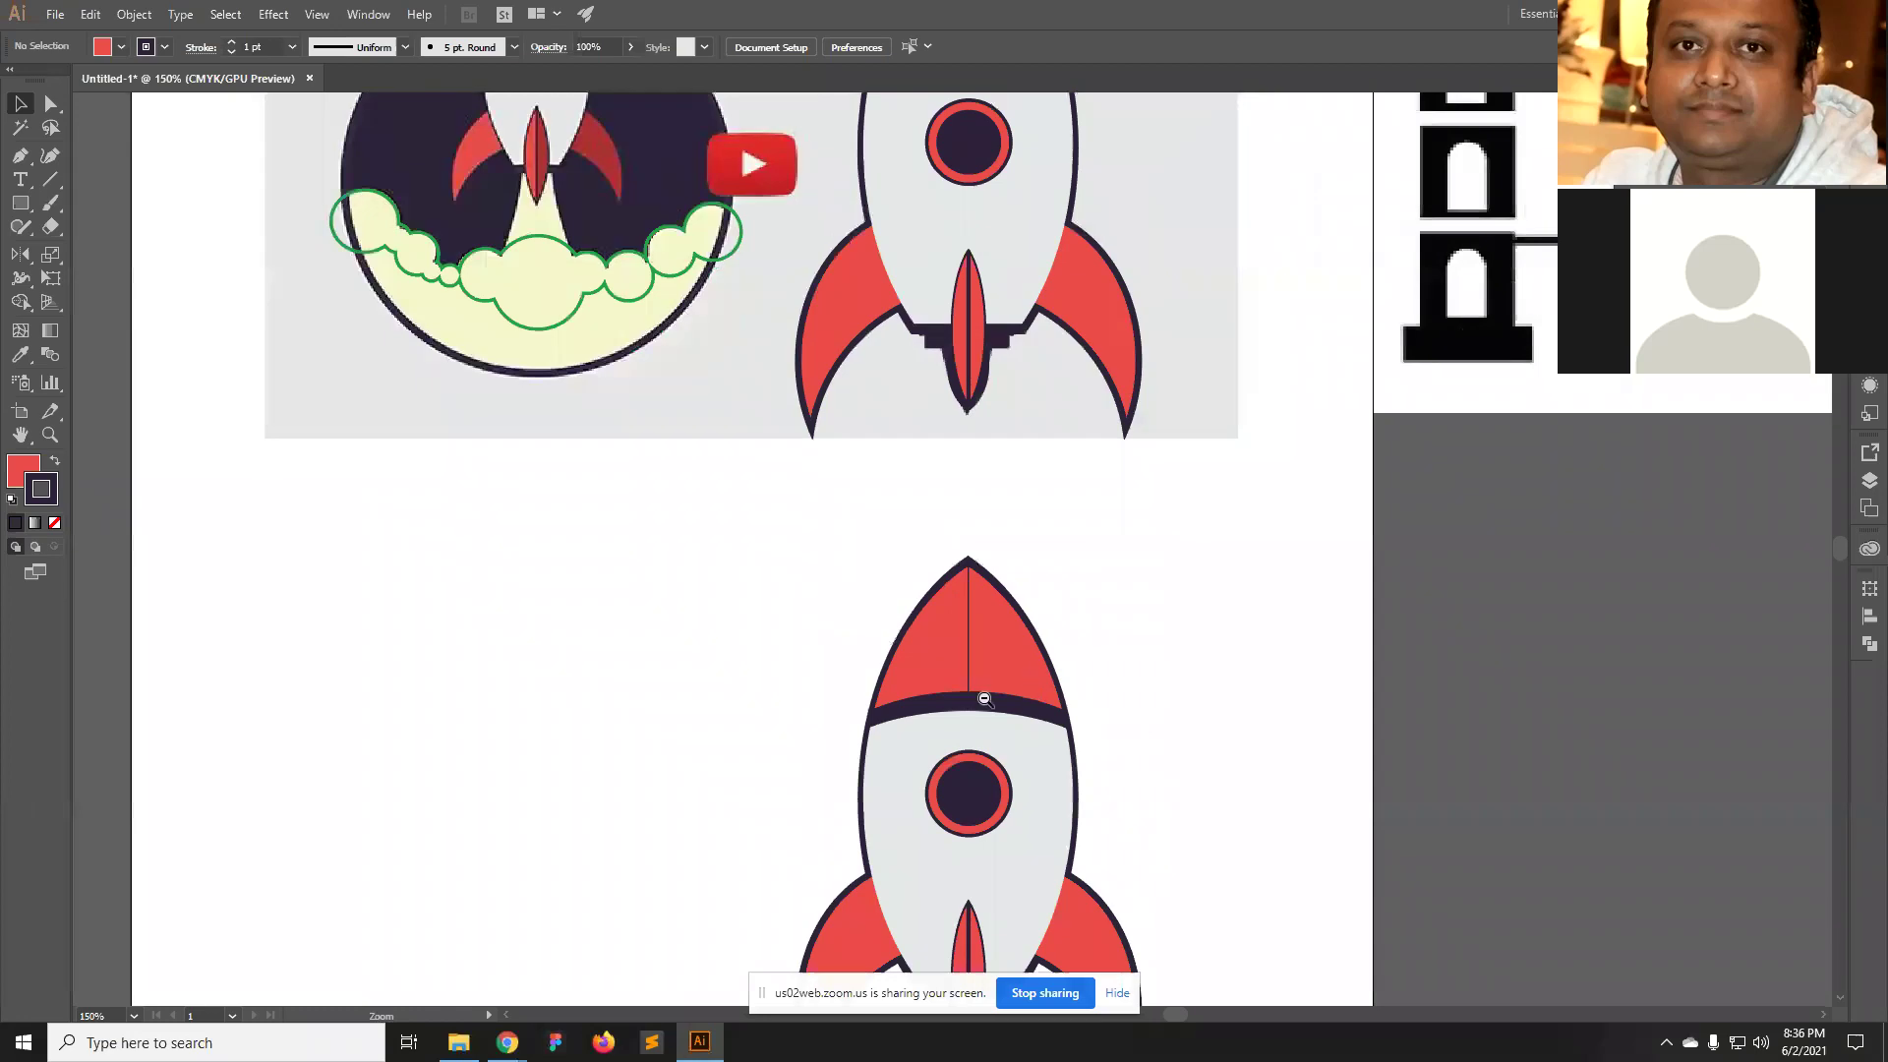
key(ctrl+minus)
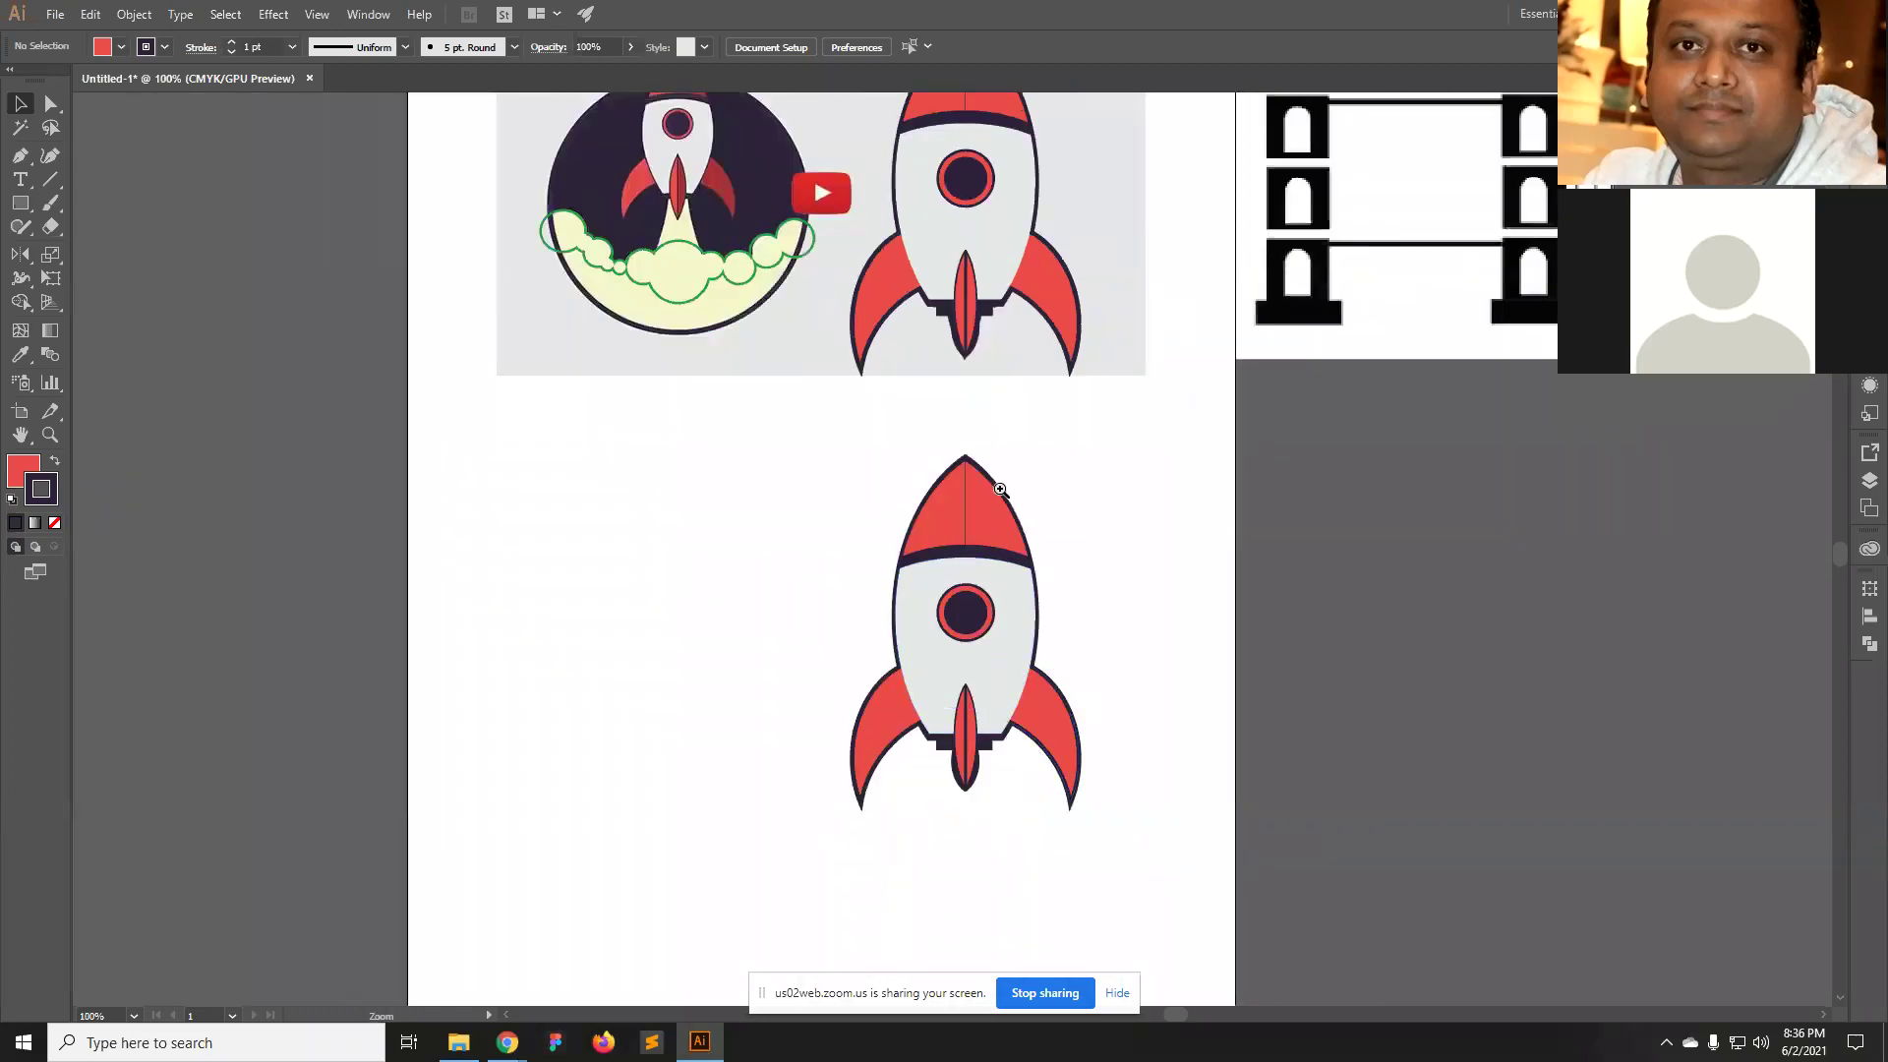
key(ctrl+plus)
key(ctrl+plus)
drag(972, 386, 1061, 734)
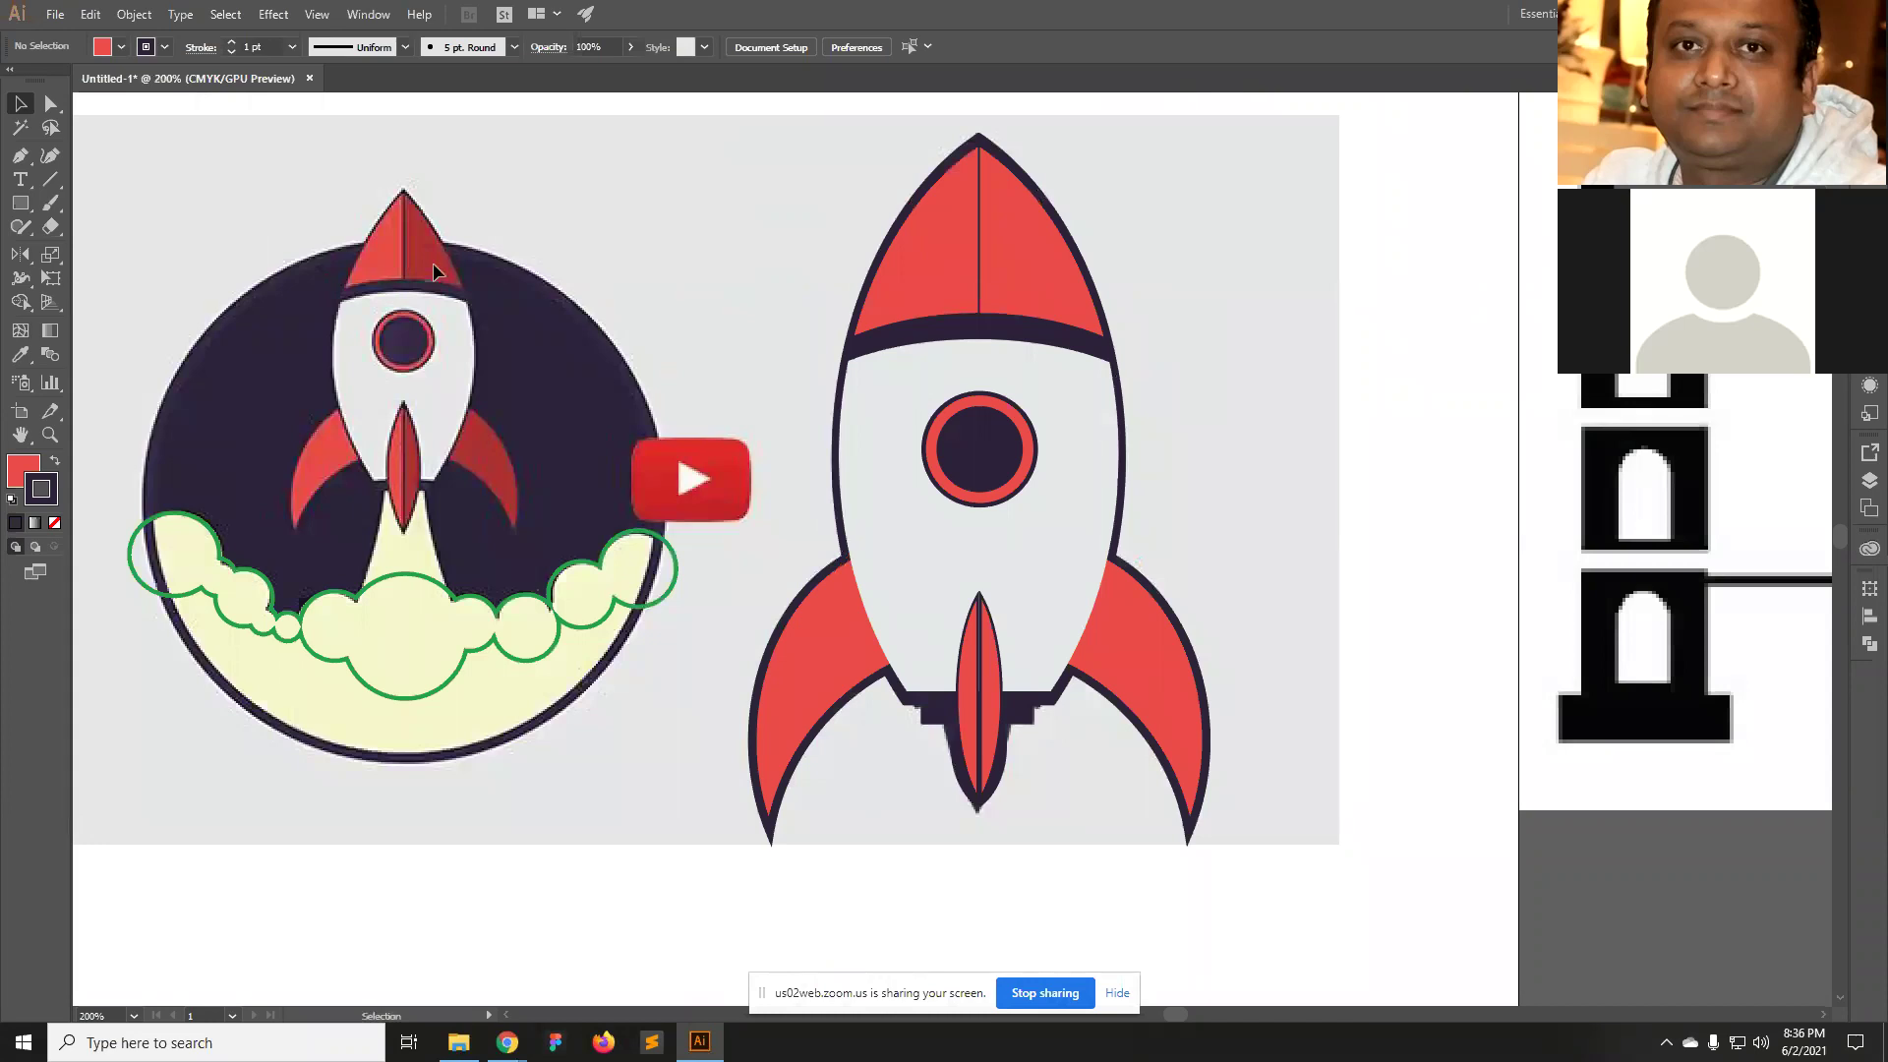
key(ctrl+minus)
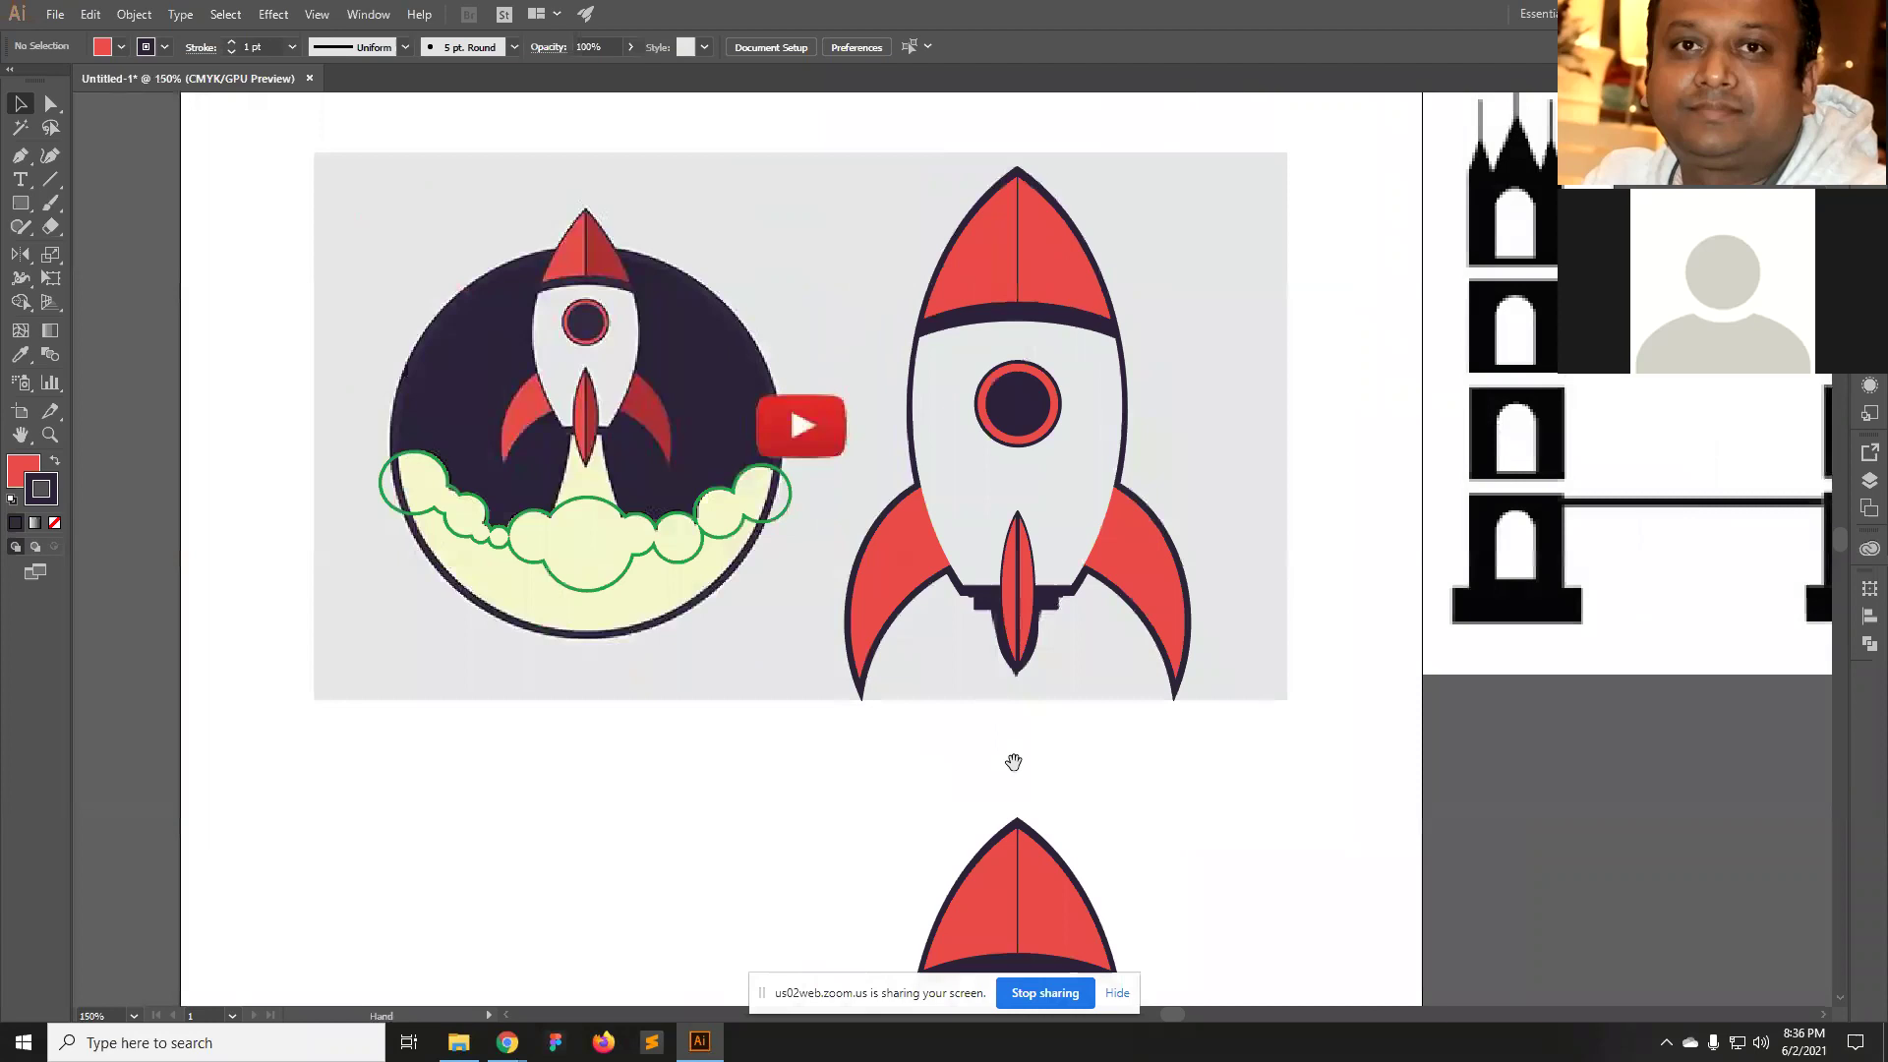
Fill the right halves of the nose cone and centre fin and the right side fin of the lower rocket with darker red.
drag(1012, 764, 939, 489)
key(a)
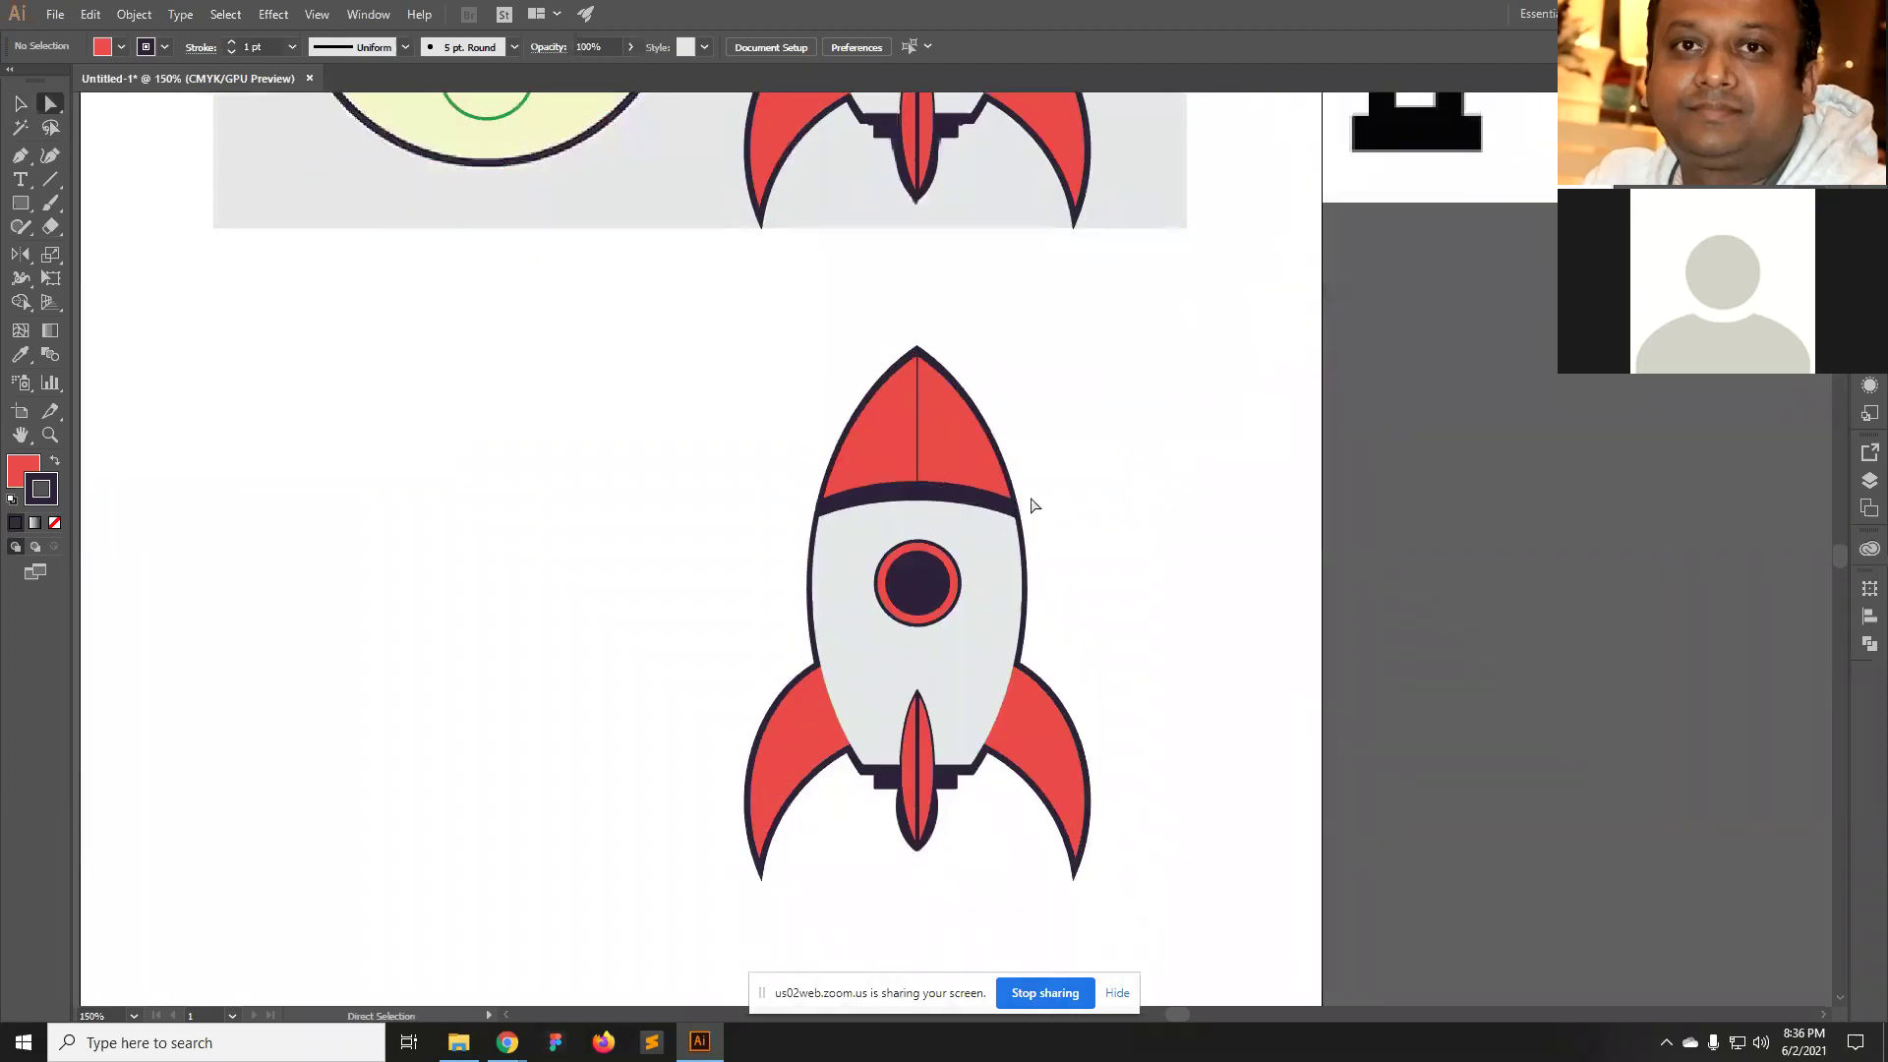
click(979, 454)
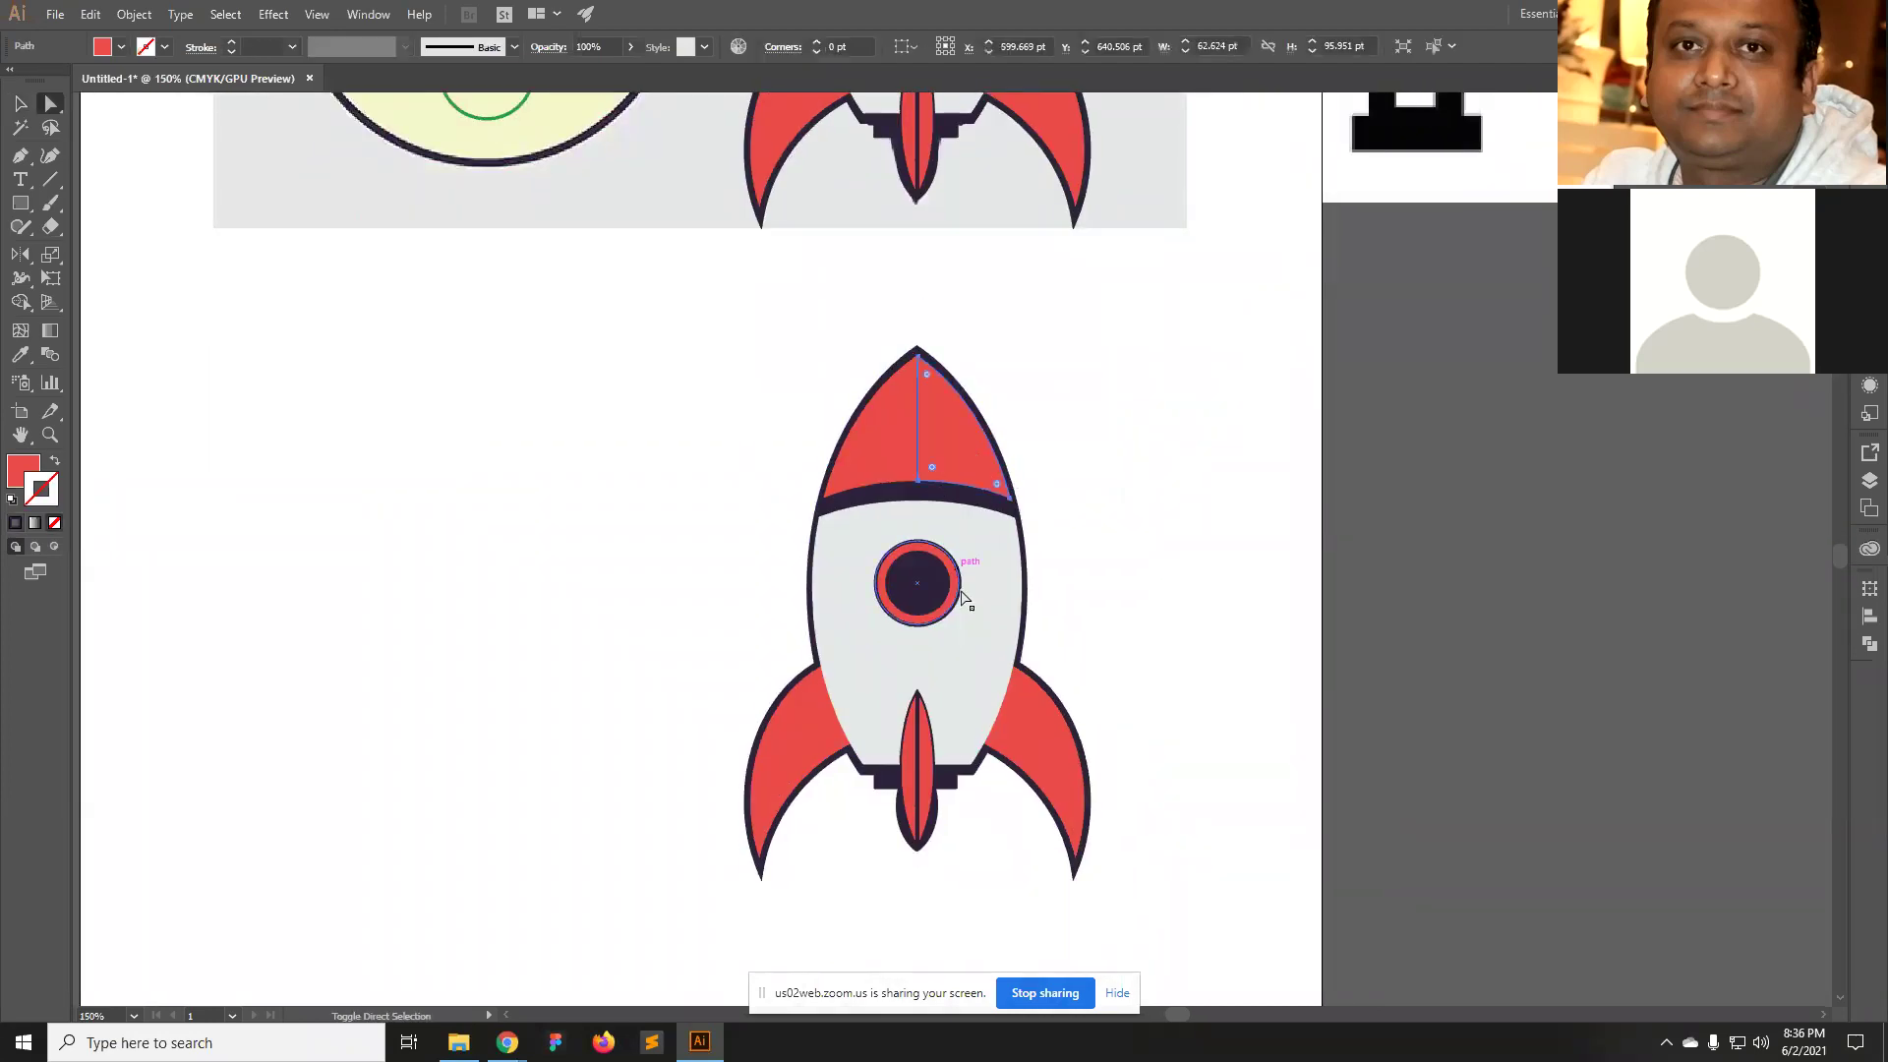
shift+click(1055, 752)
shift+click(930, 781)
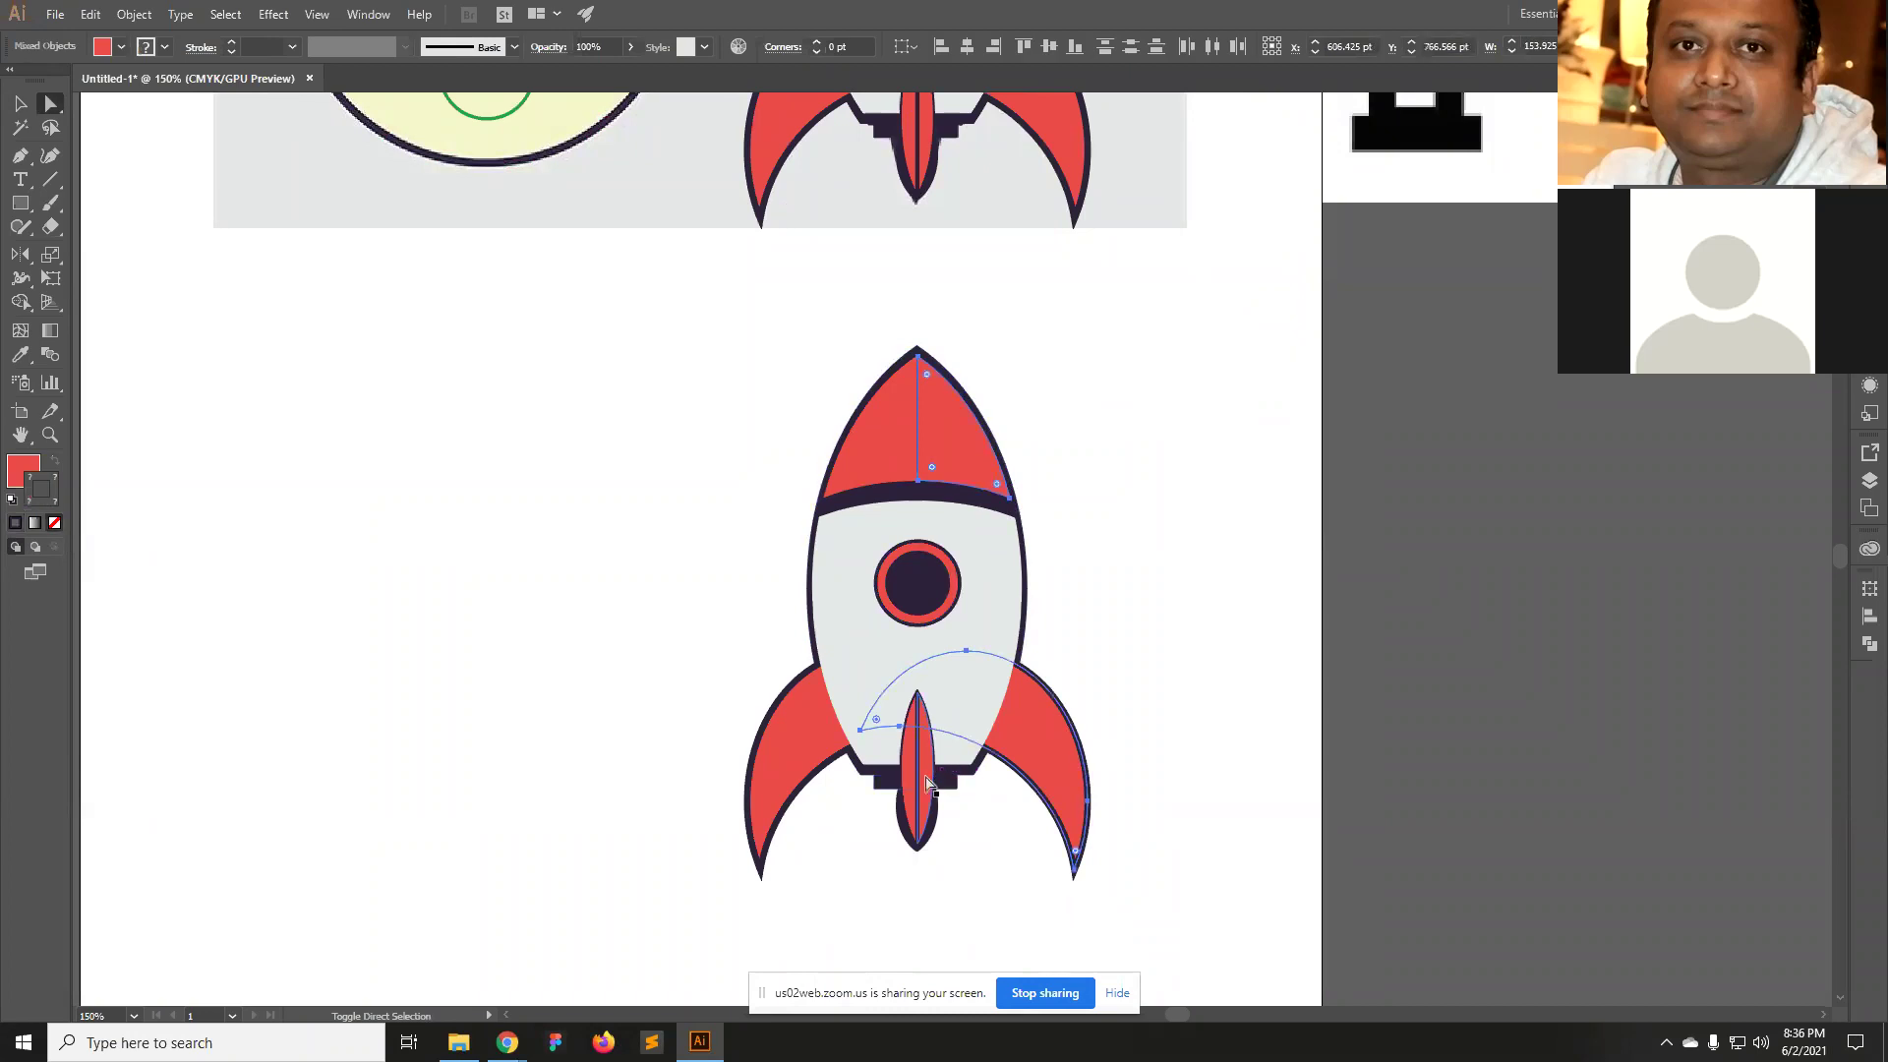
click(22, 476)
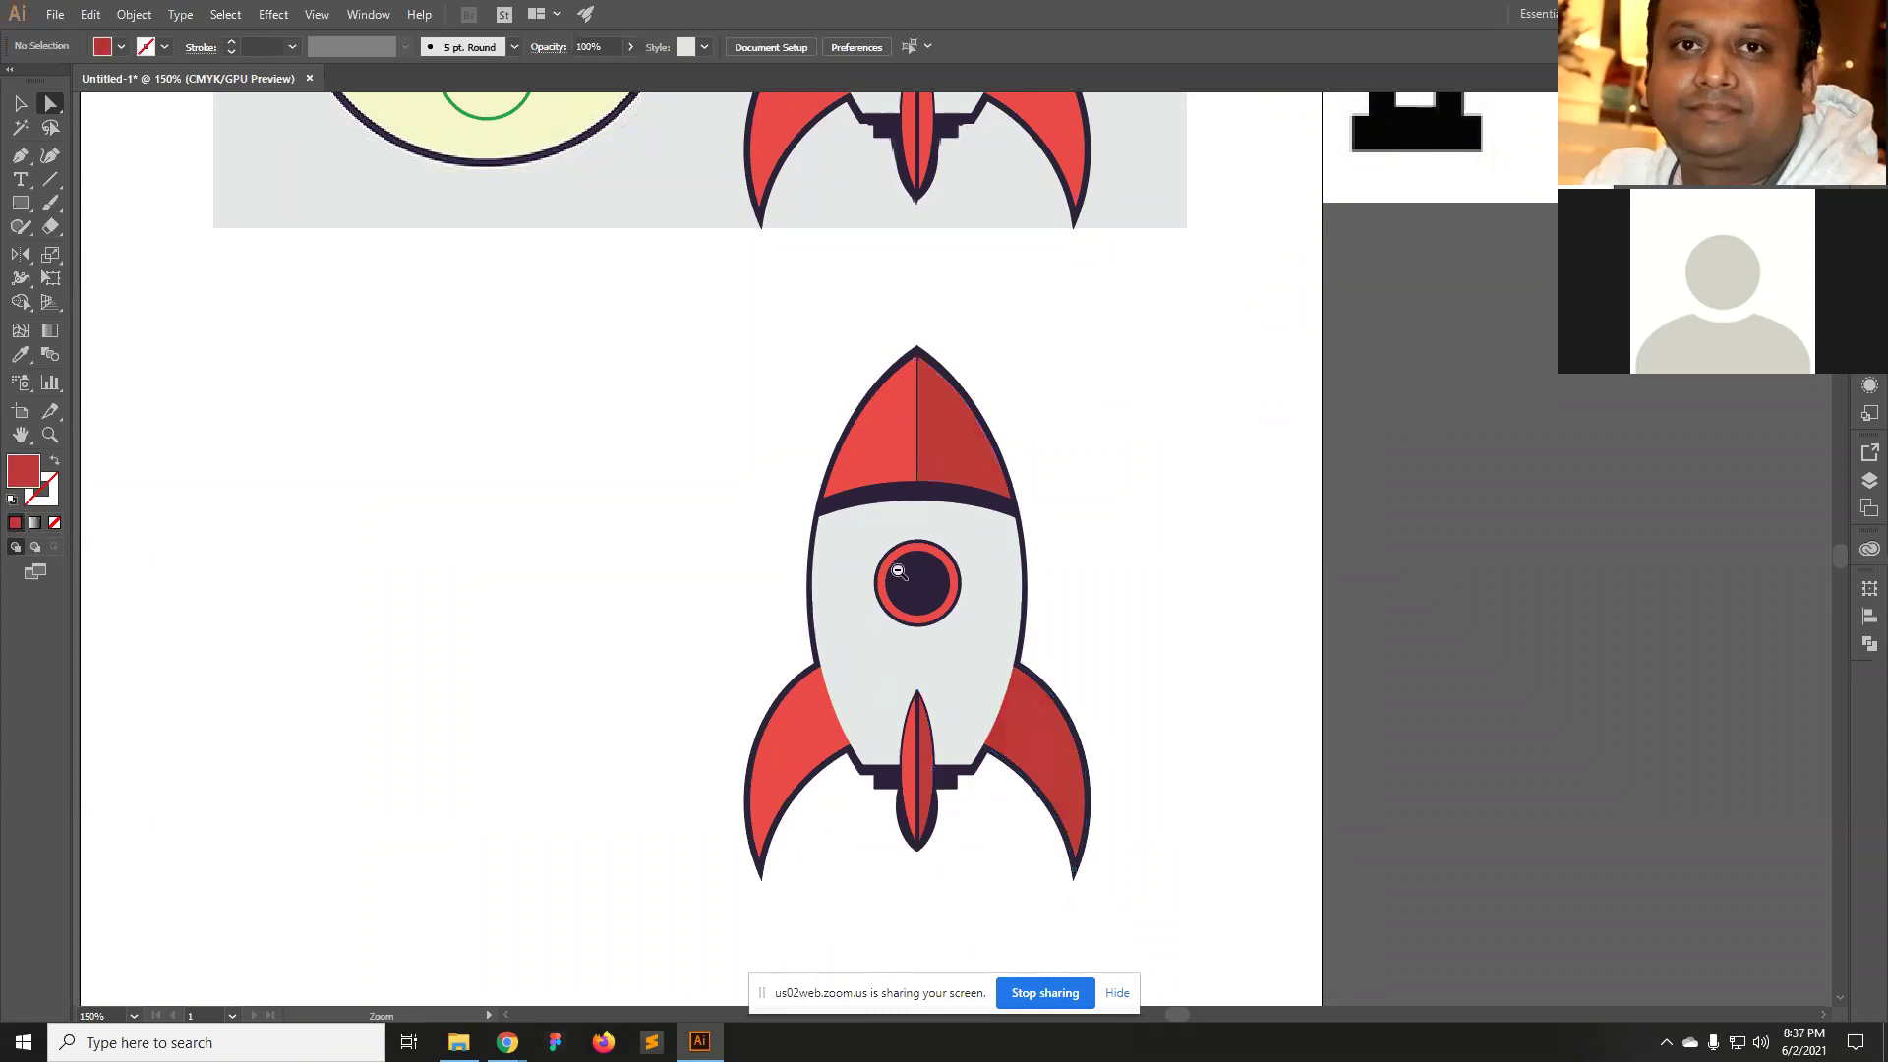
Select all parts of the shaded lower rocket copy.
key(ctrl+minus)
click(911, 511)
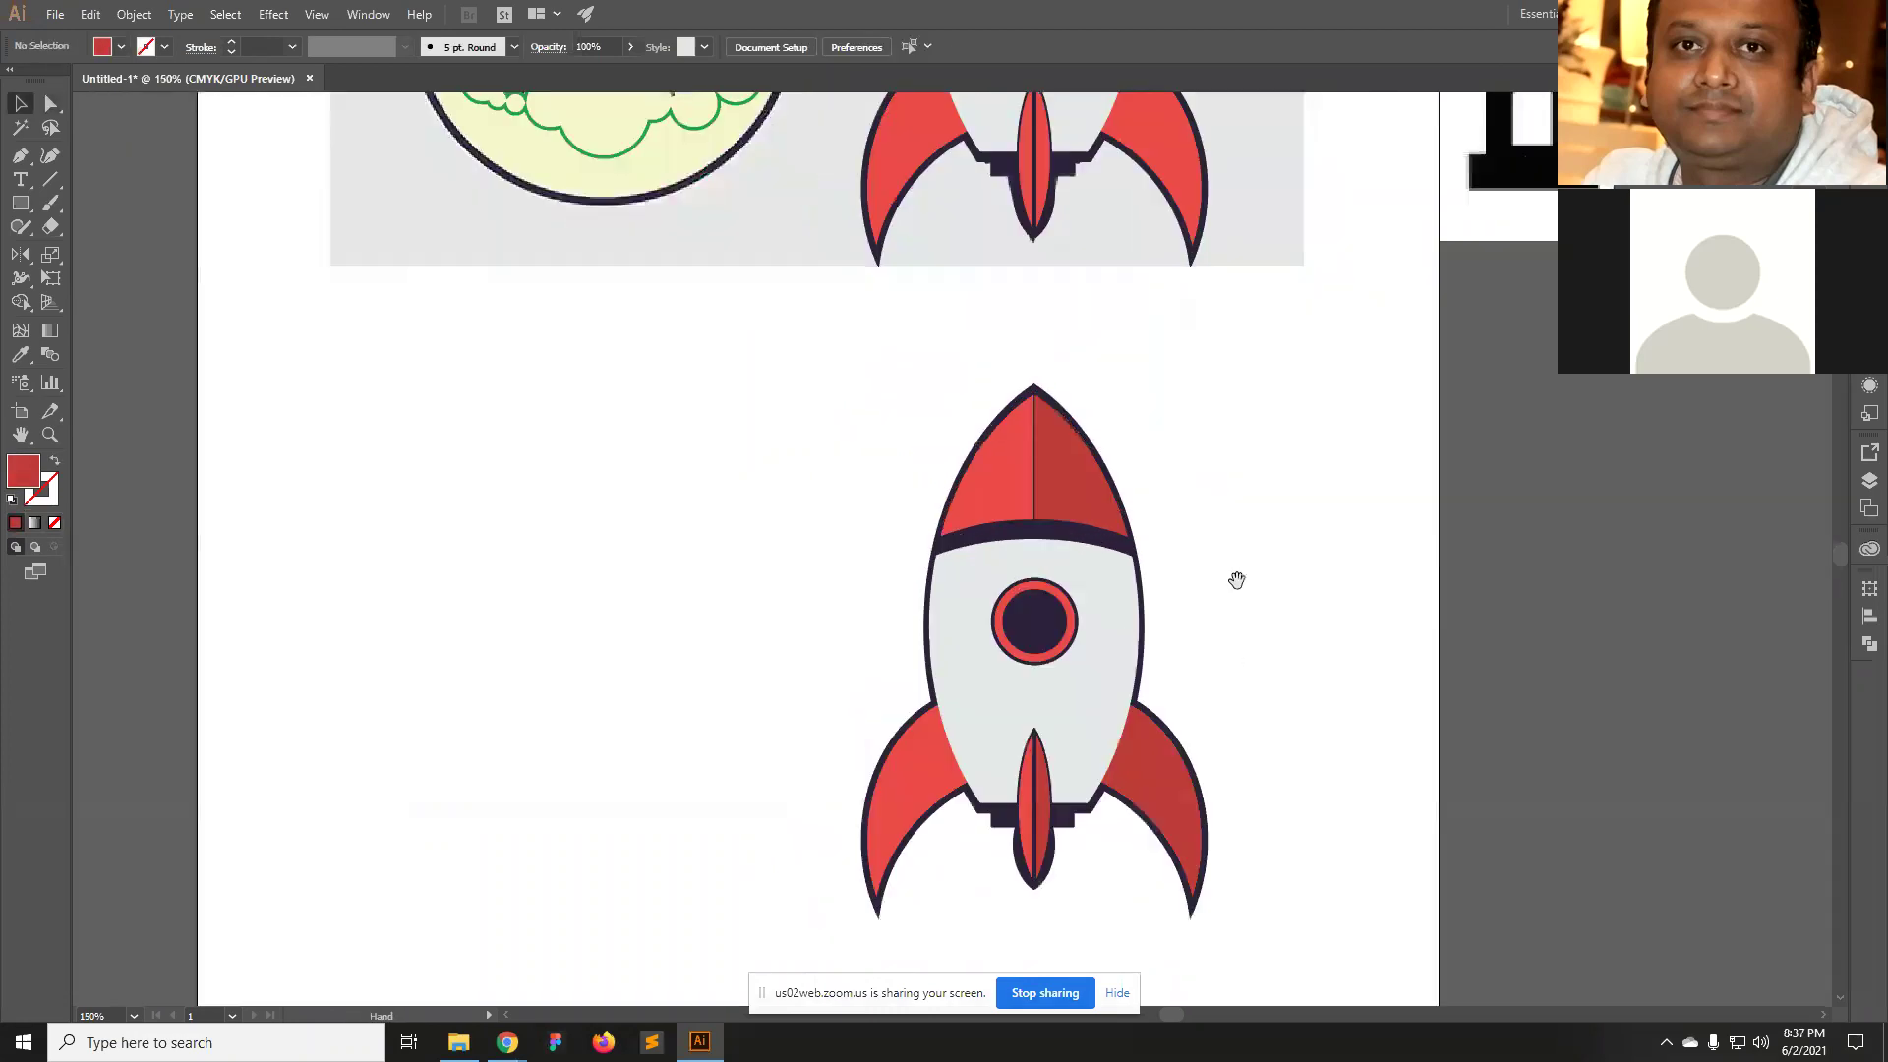
alt+click(1227, 635)
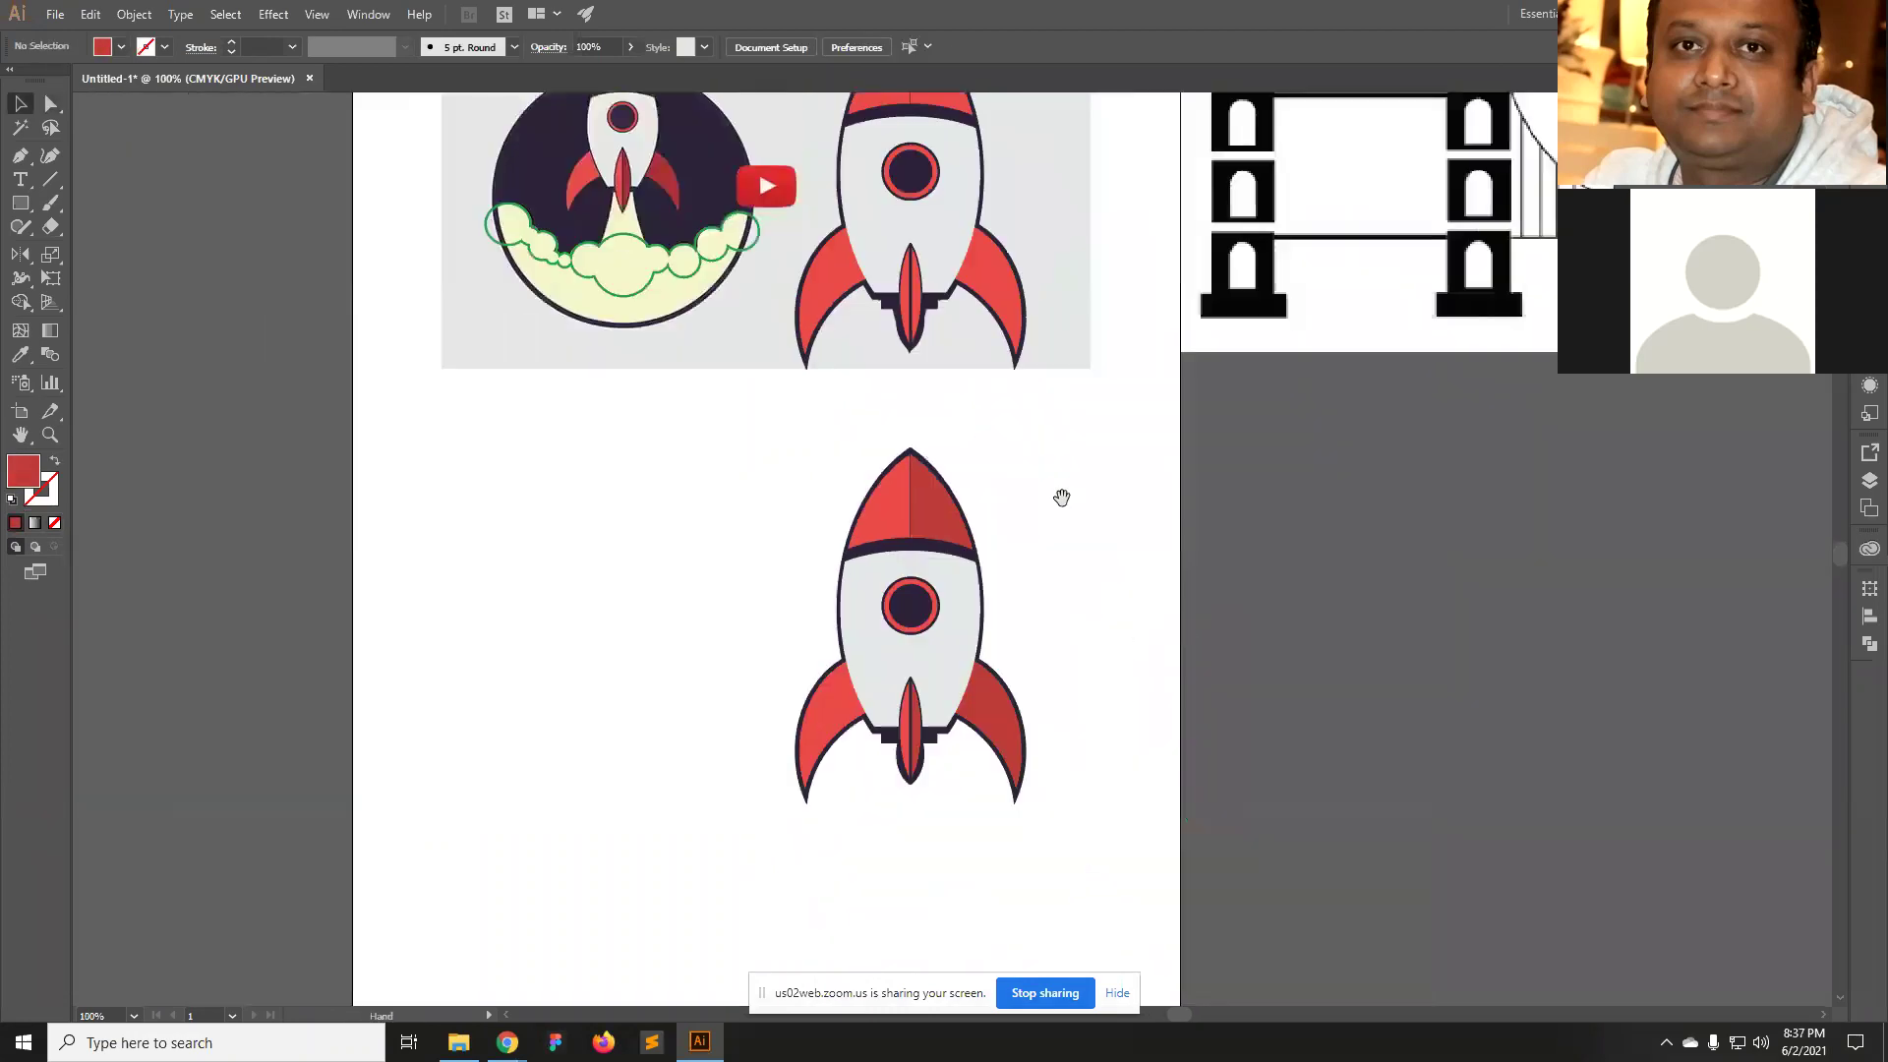
scroll(1062, 497, up, 1)
drag(676, 558, 1184, 878)
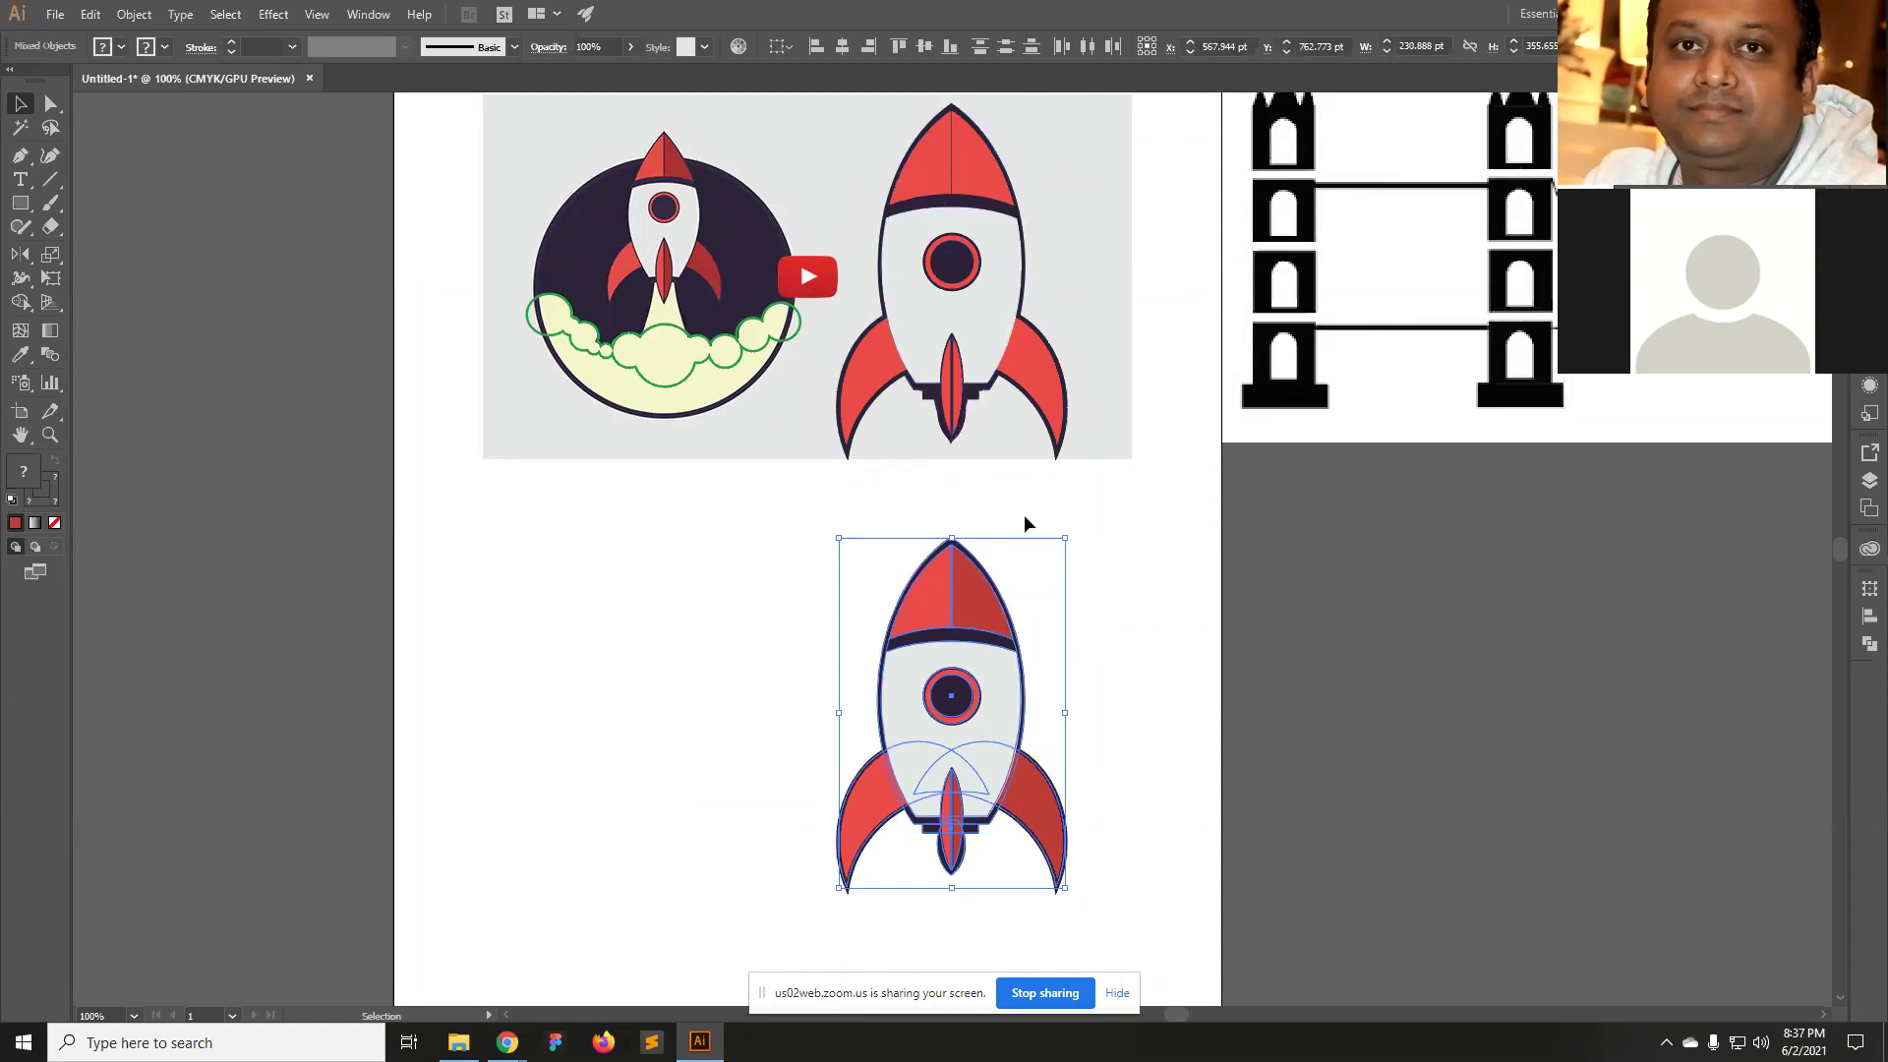
Apply the lower rocket's darker red to the upper rocket's right nose half, right side fin and right centre-fin half with the Eyedropper.
ctrl+click(952, 388)
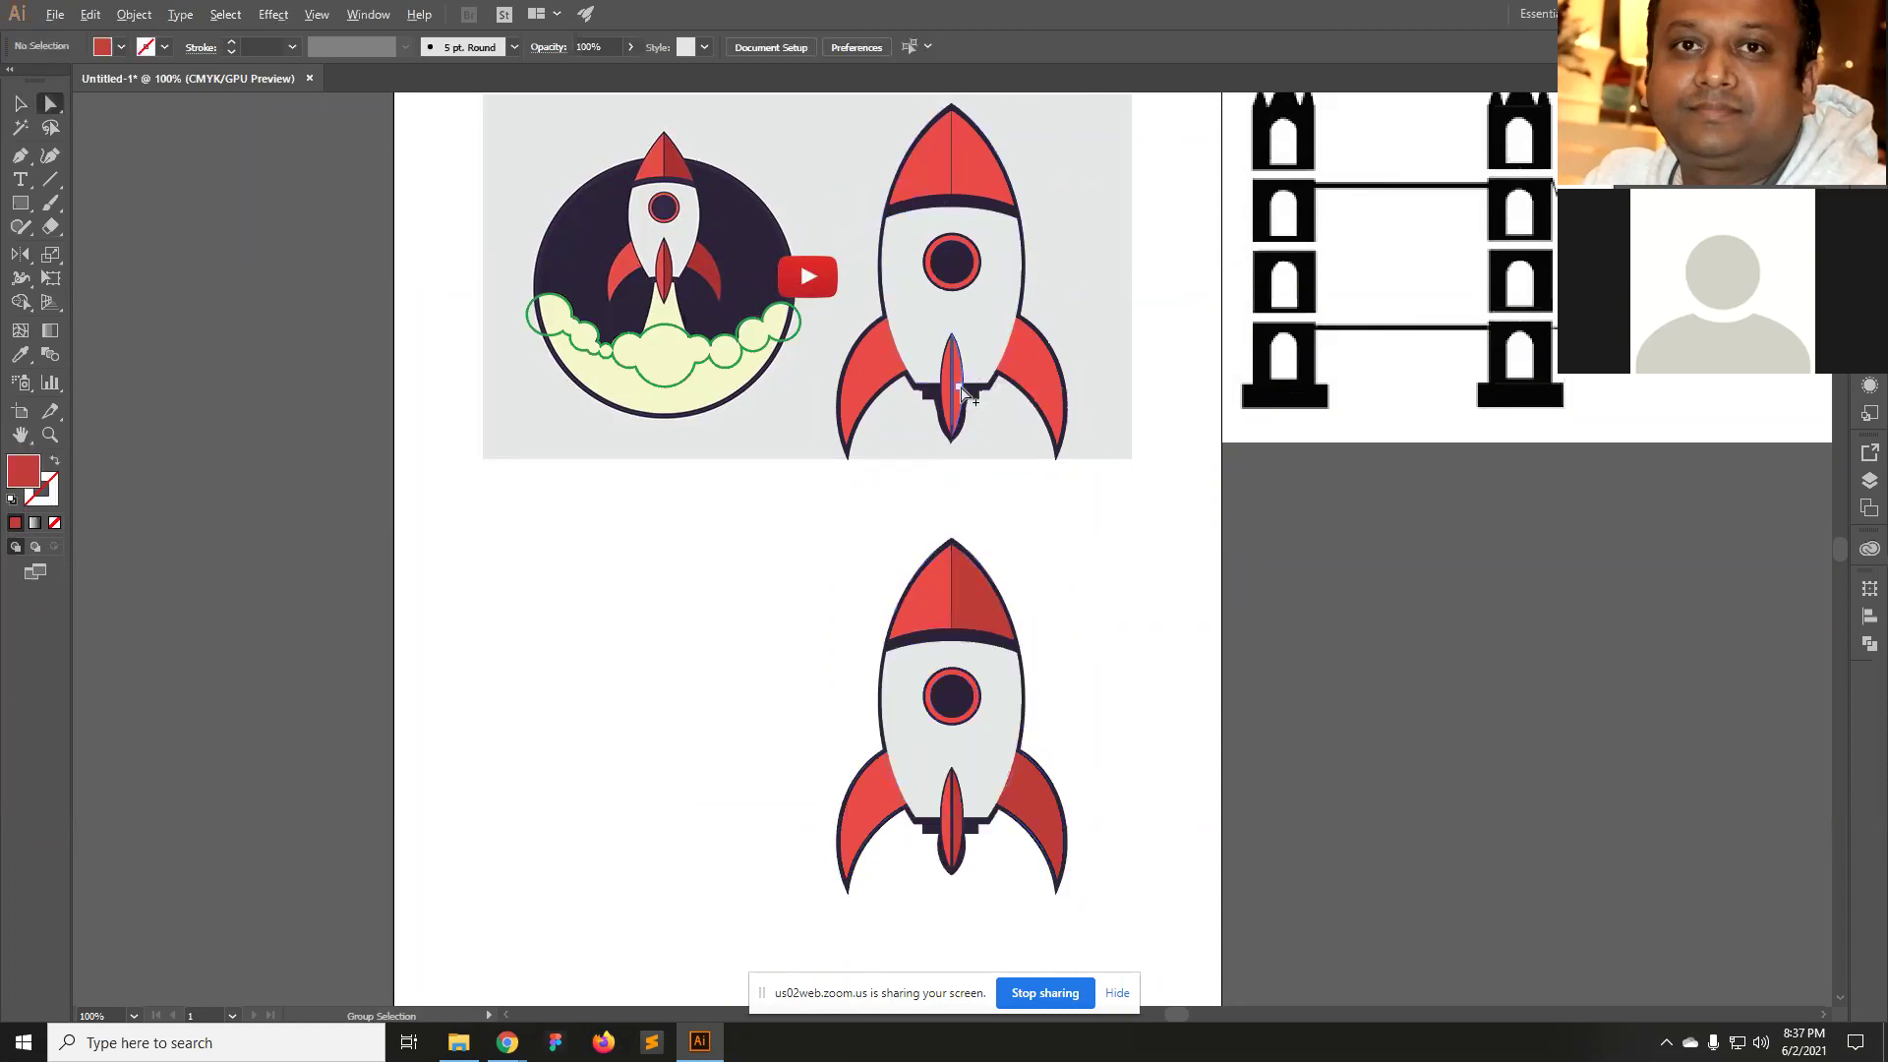
shift+click(1038, 385)
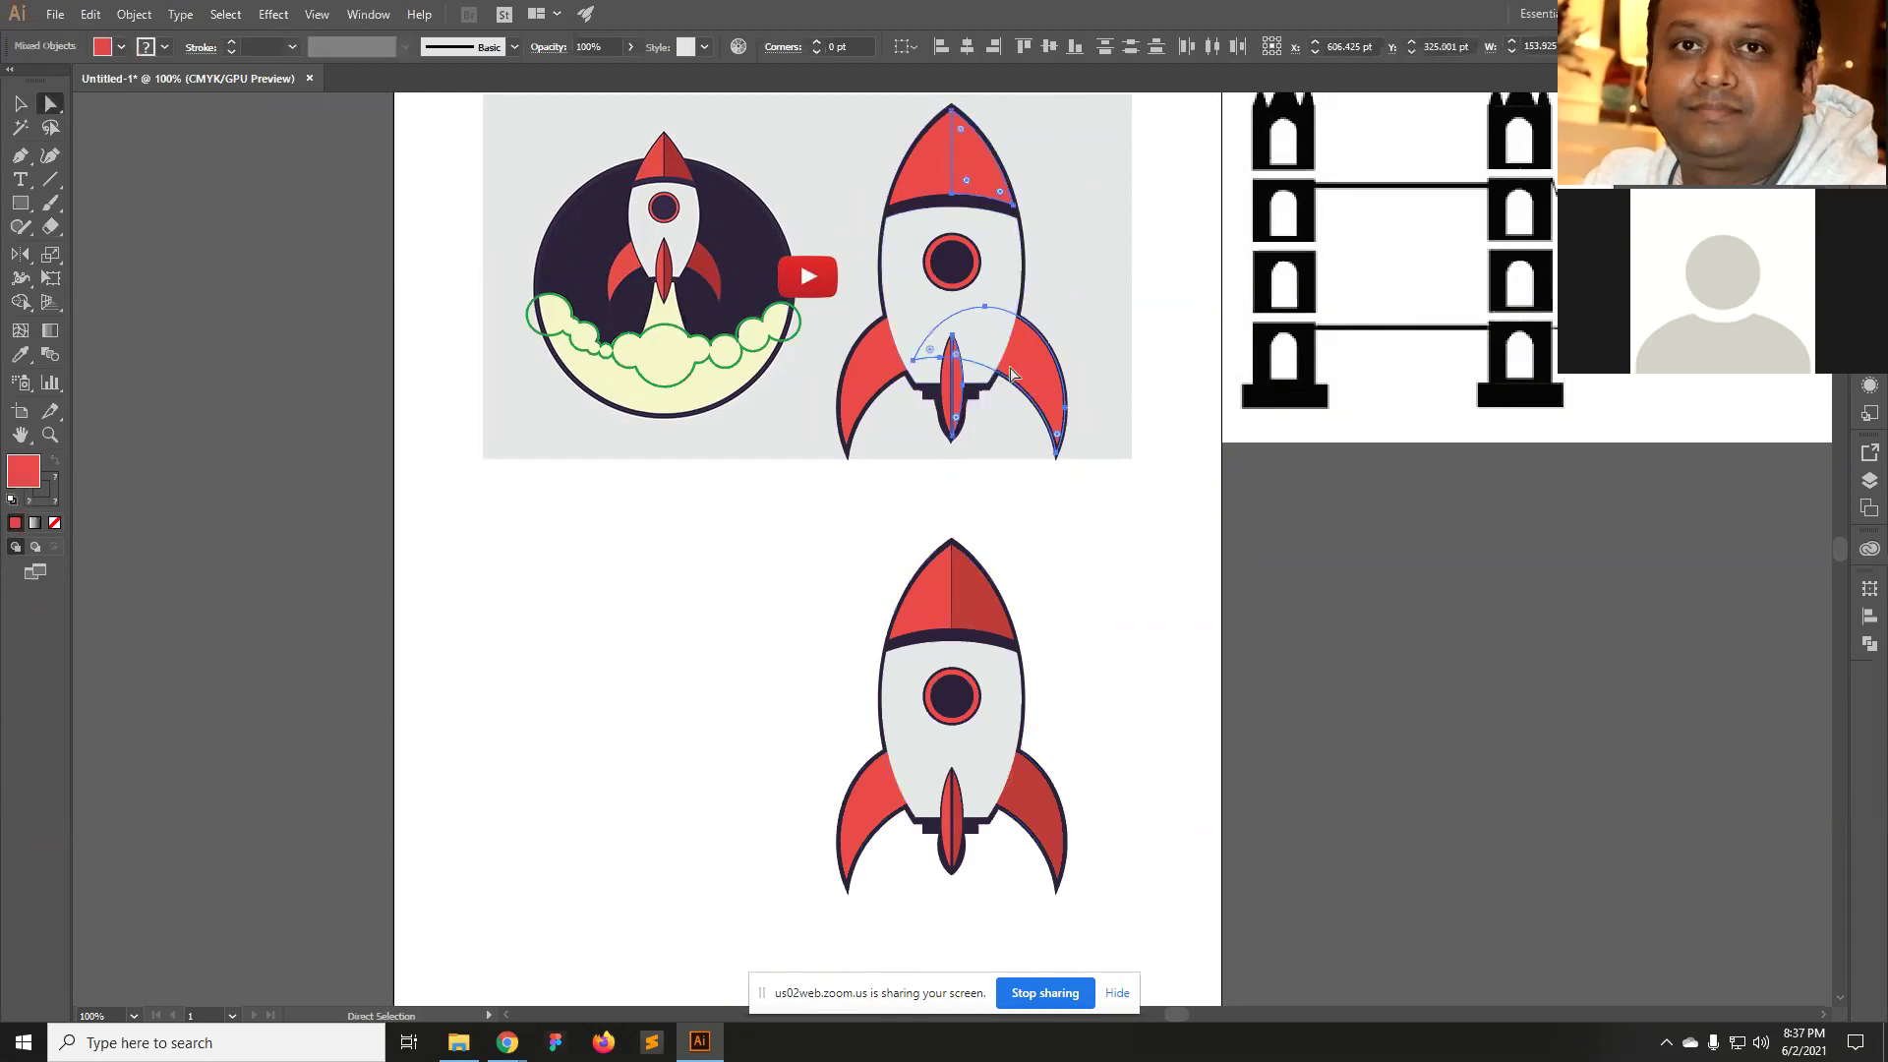
key(i)
click(1057, 797)
key(ctrl+shift+a)
key(v)
Select all parts of the upper rocket, group them and deselect.
drag(1080, 305, 1101, 449)
drag(905, 217, 1107, 596)
key(v)
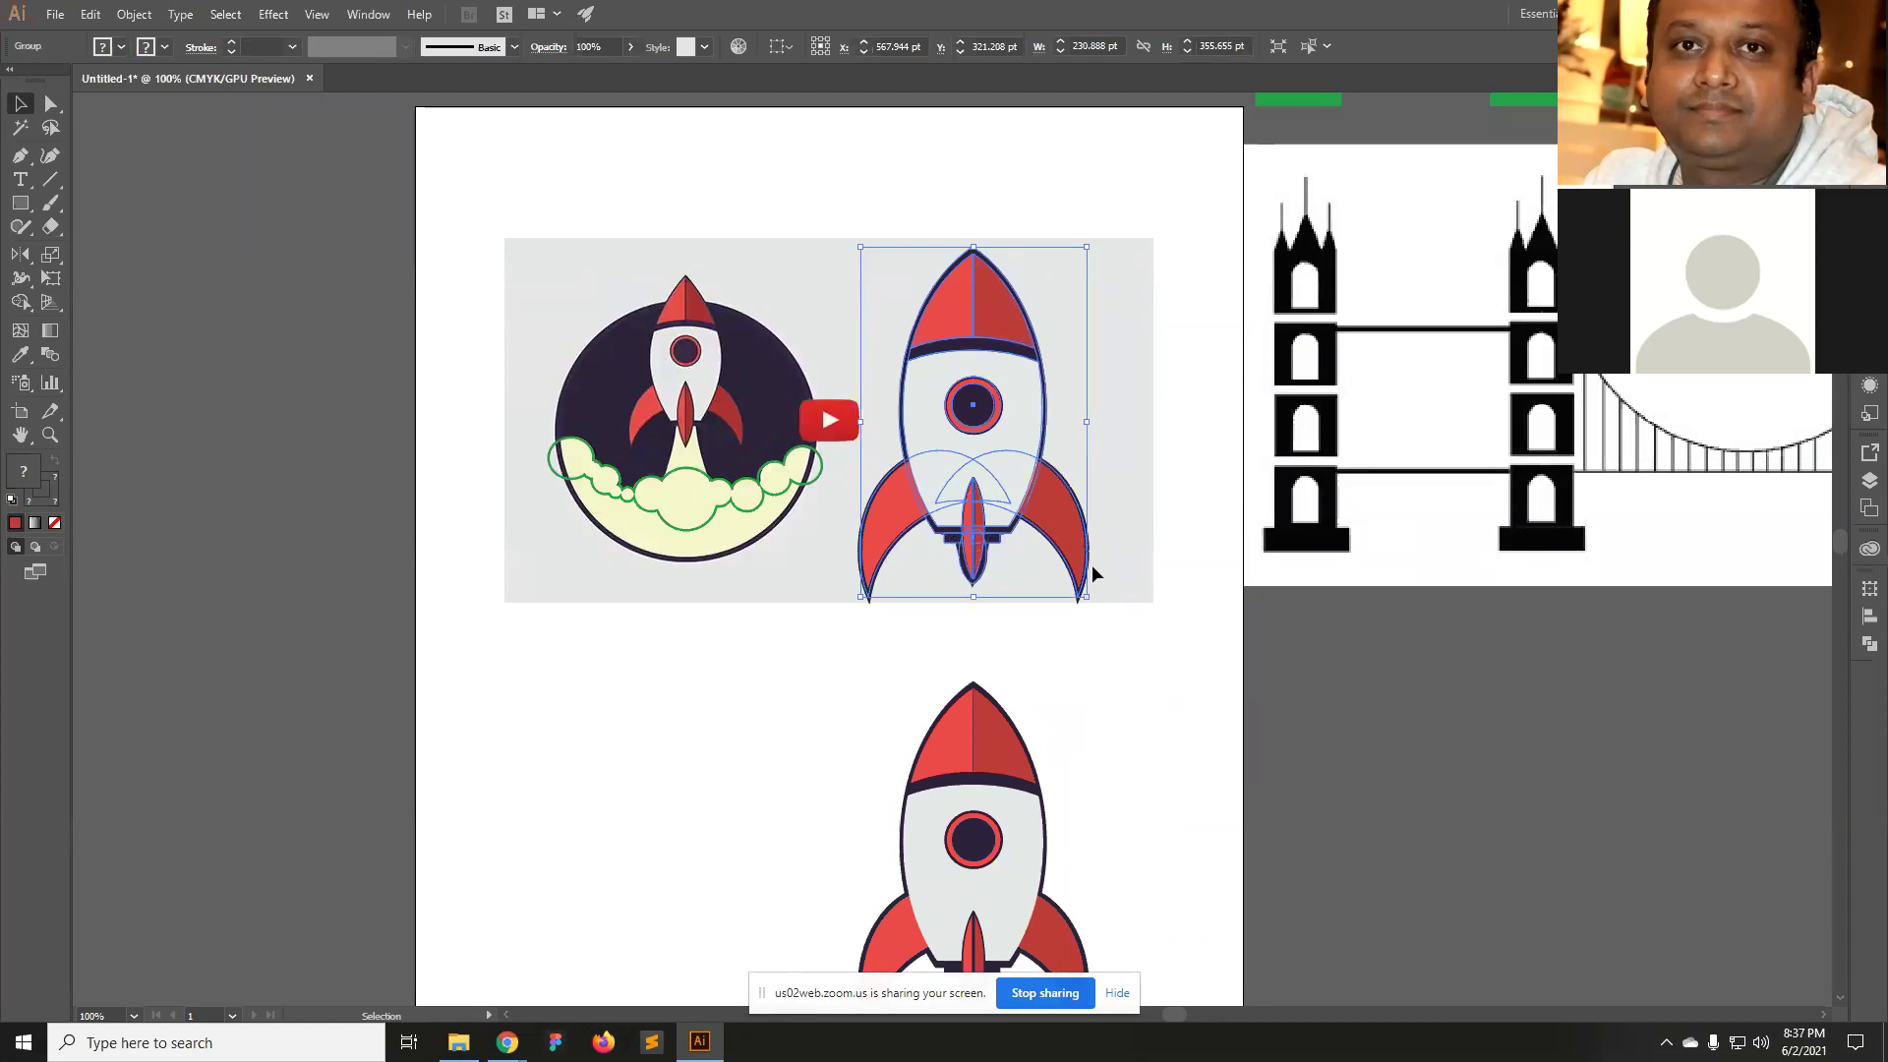
click(1117, 734)
key(z)
click(1108, 787)
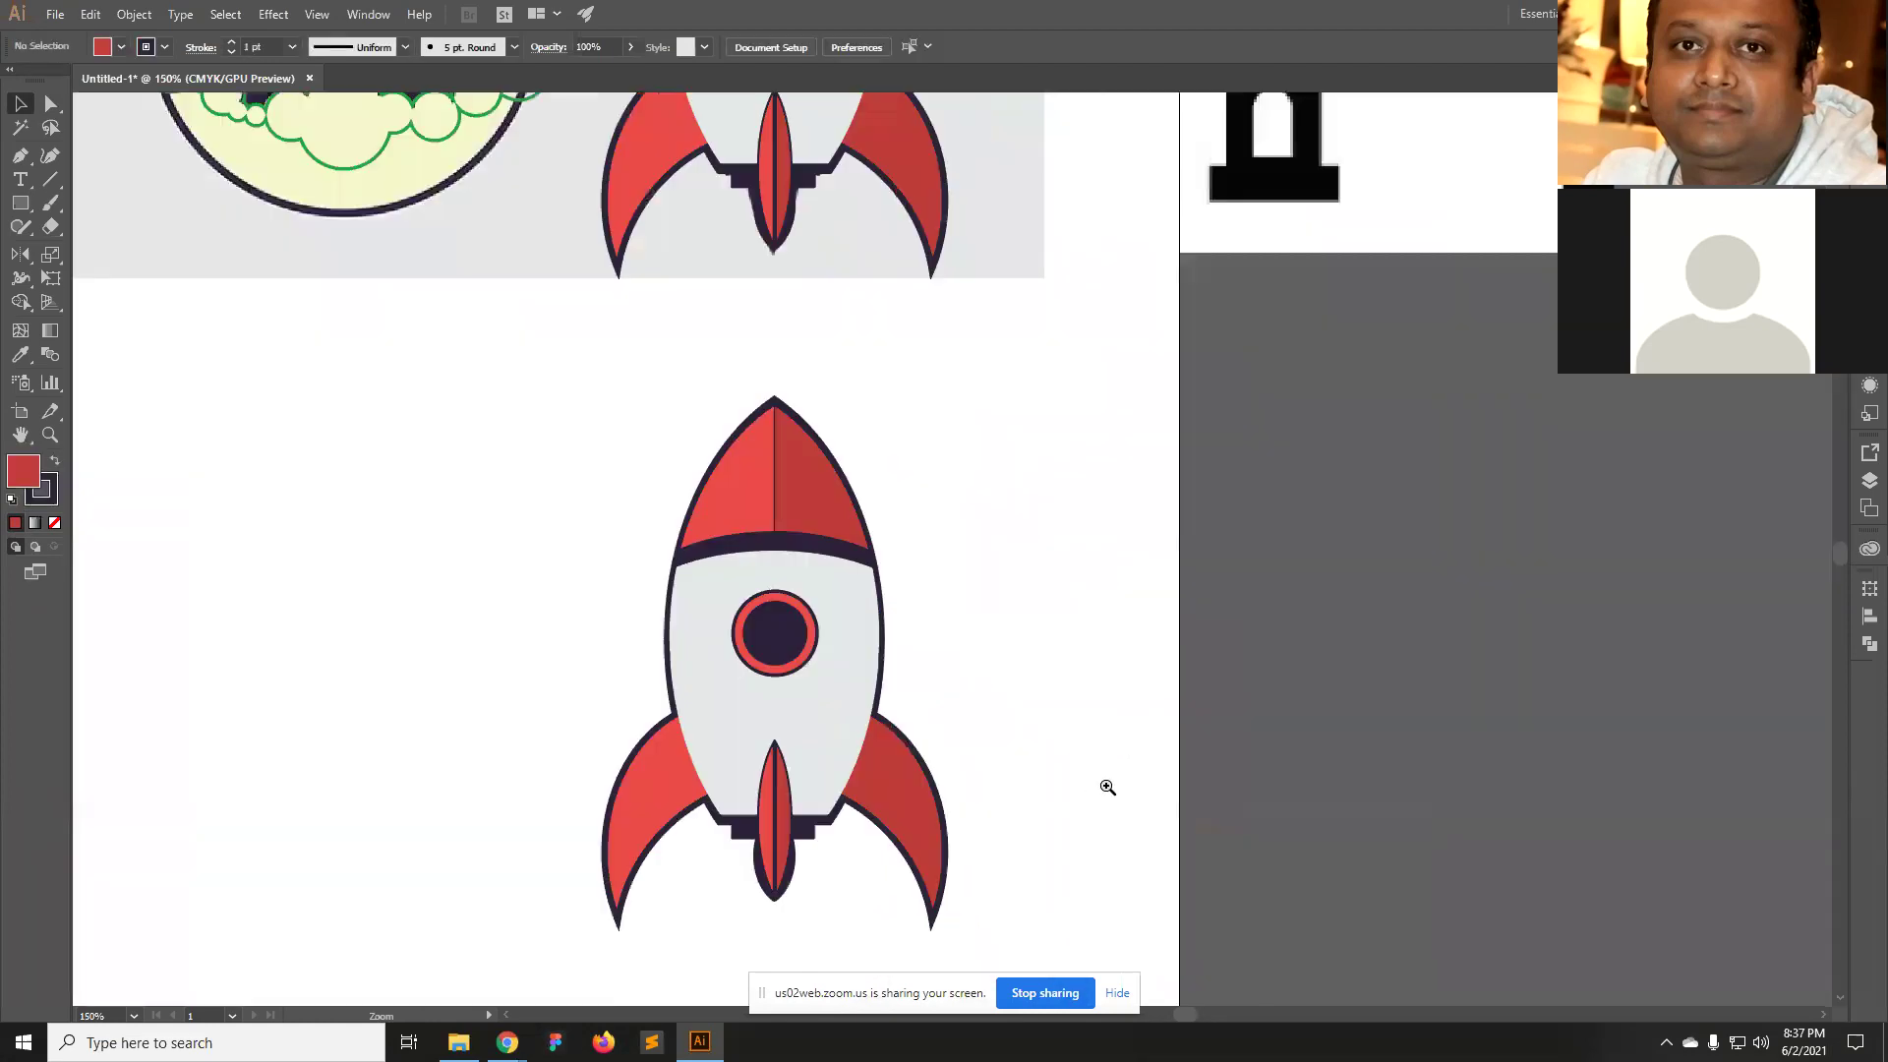
scroll(1062, 535, up, 2)
scroll(794, 444, down, 3)
drag(915, 576, 827, 571)
key(v)
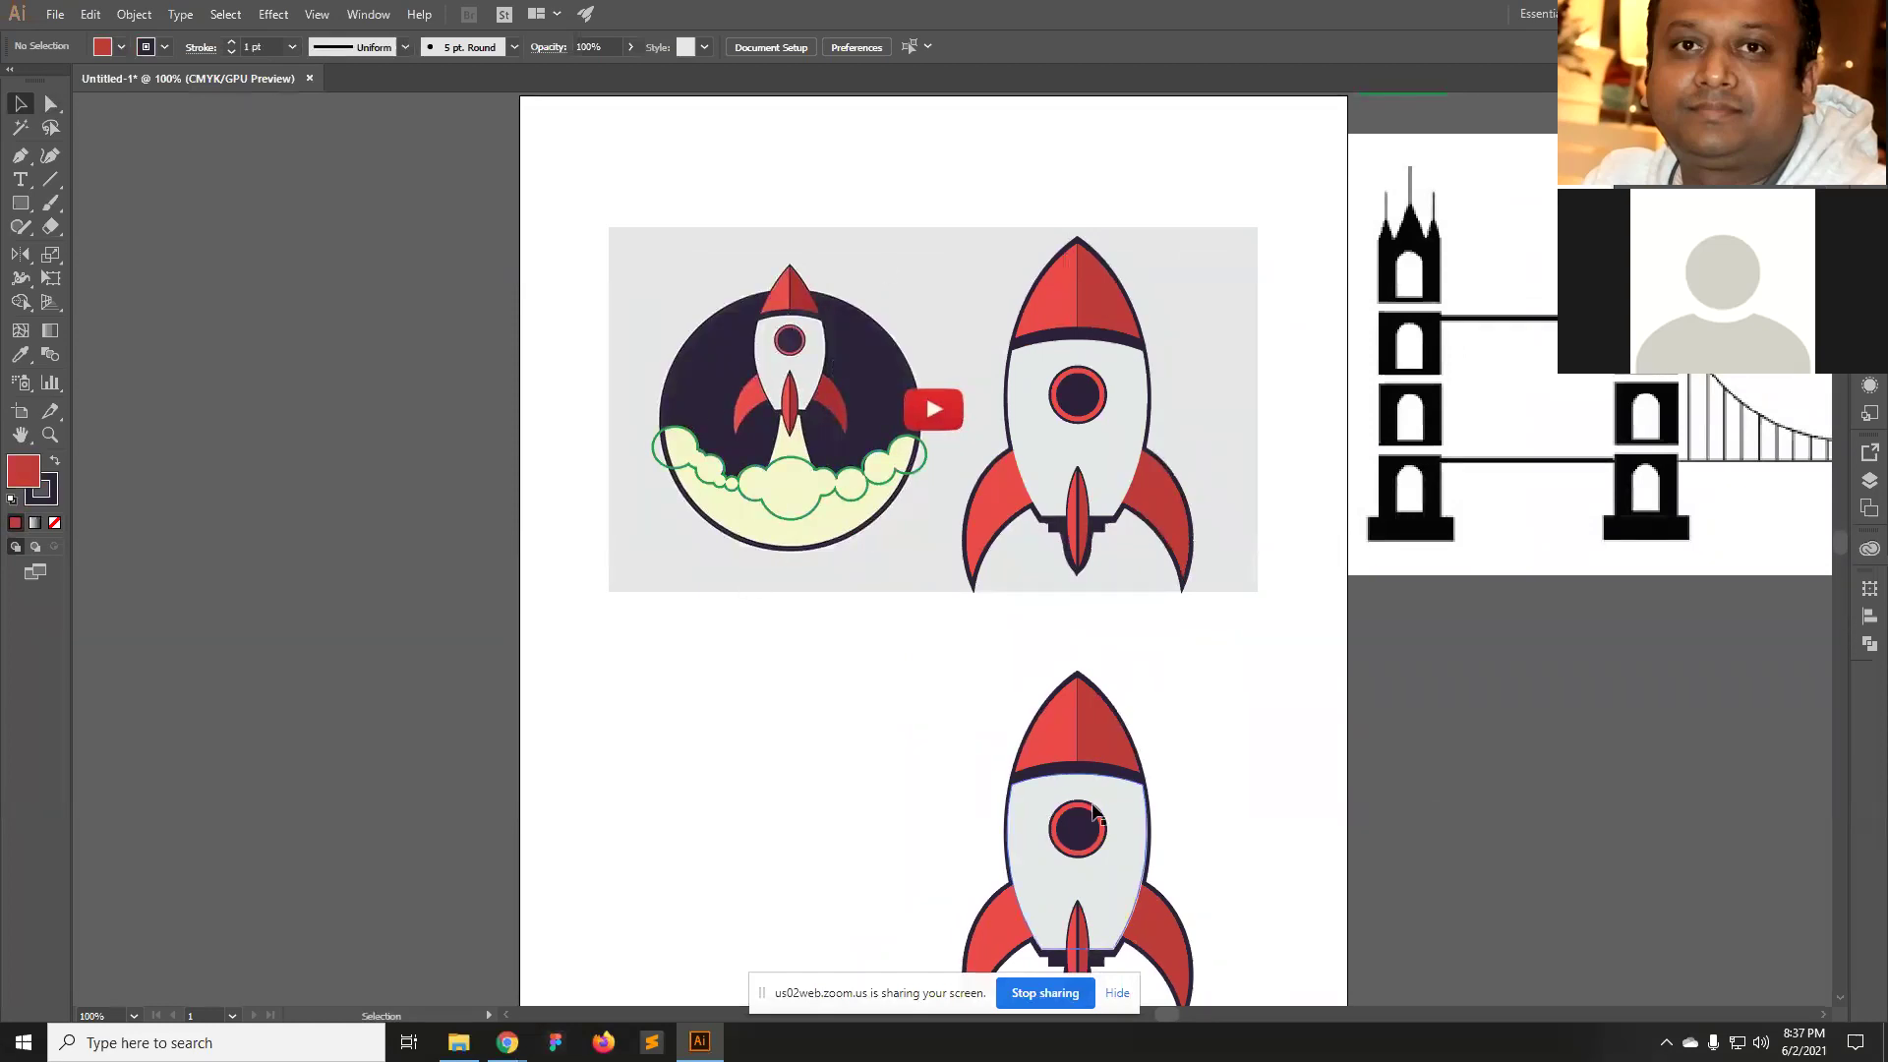
click(1126, 826)
click(1234, 812)
key(space)
drag(1235, 813, 1239, 523)
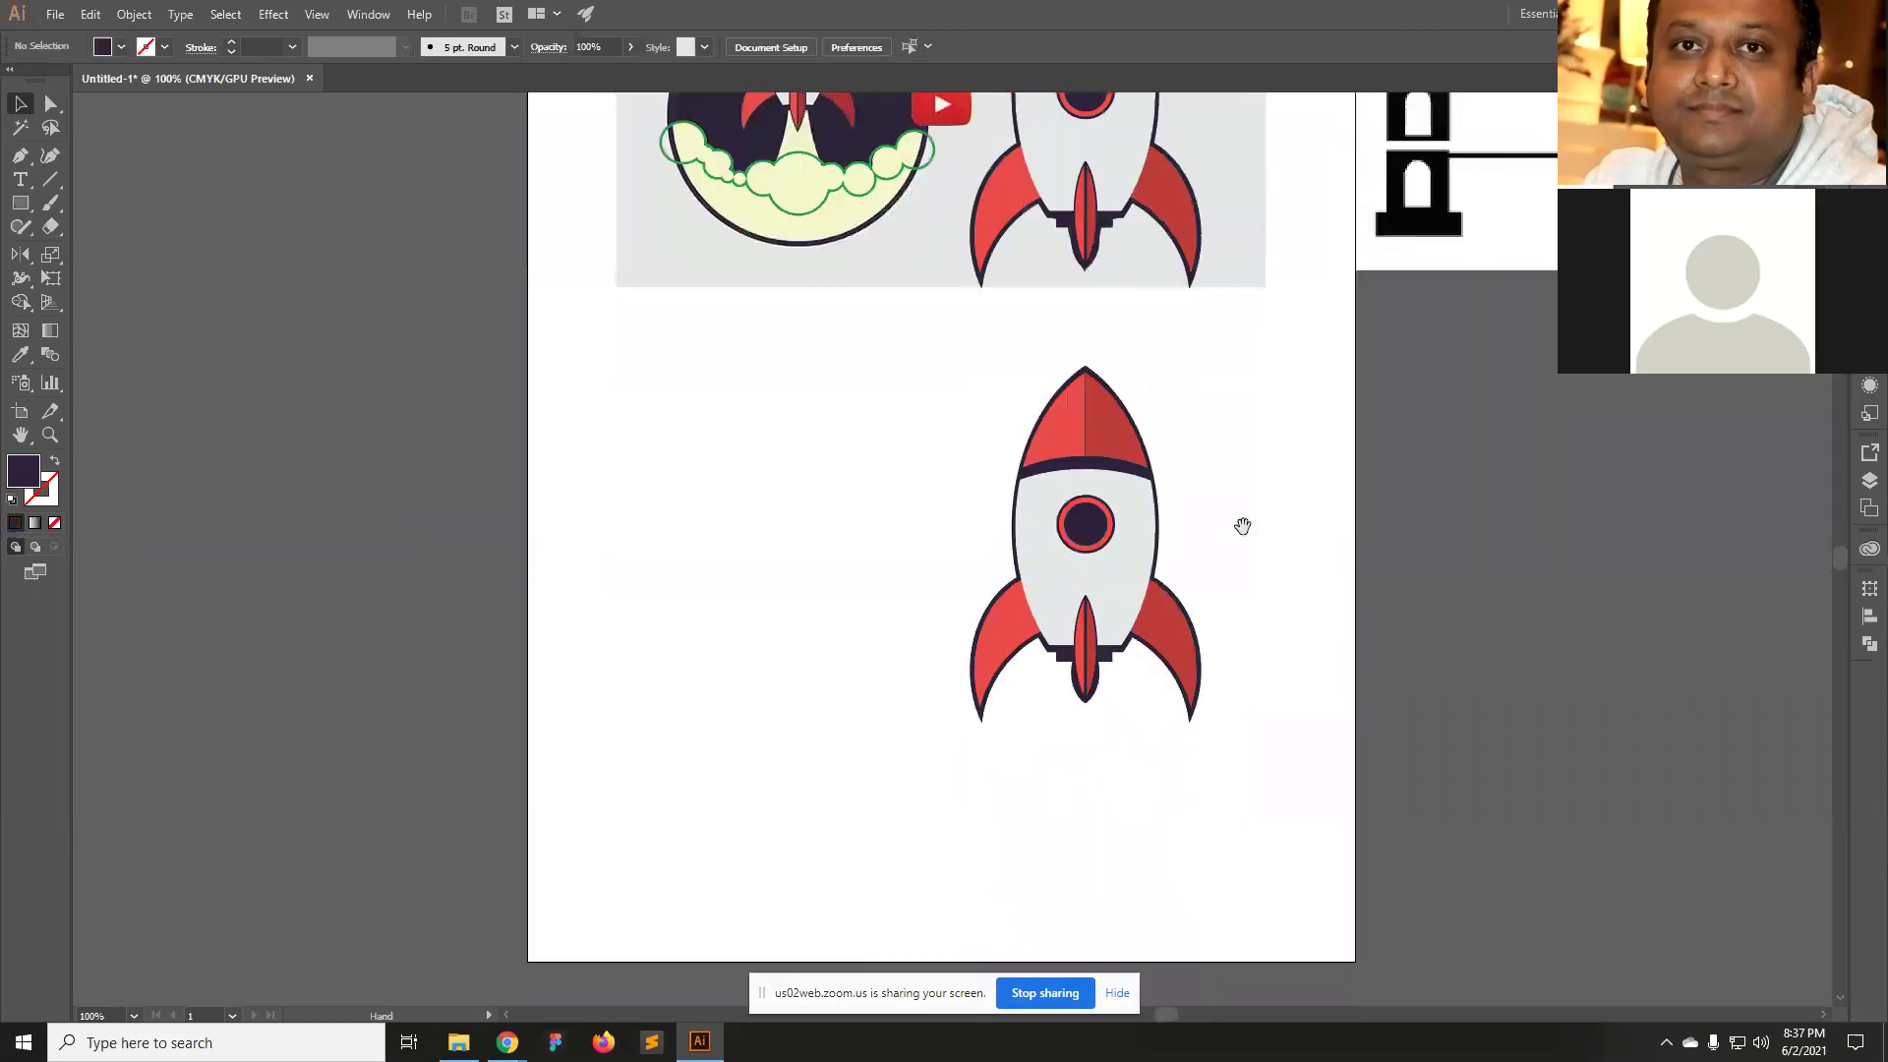
drag(879, 390, 1266, 757)
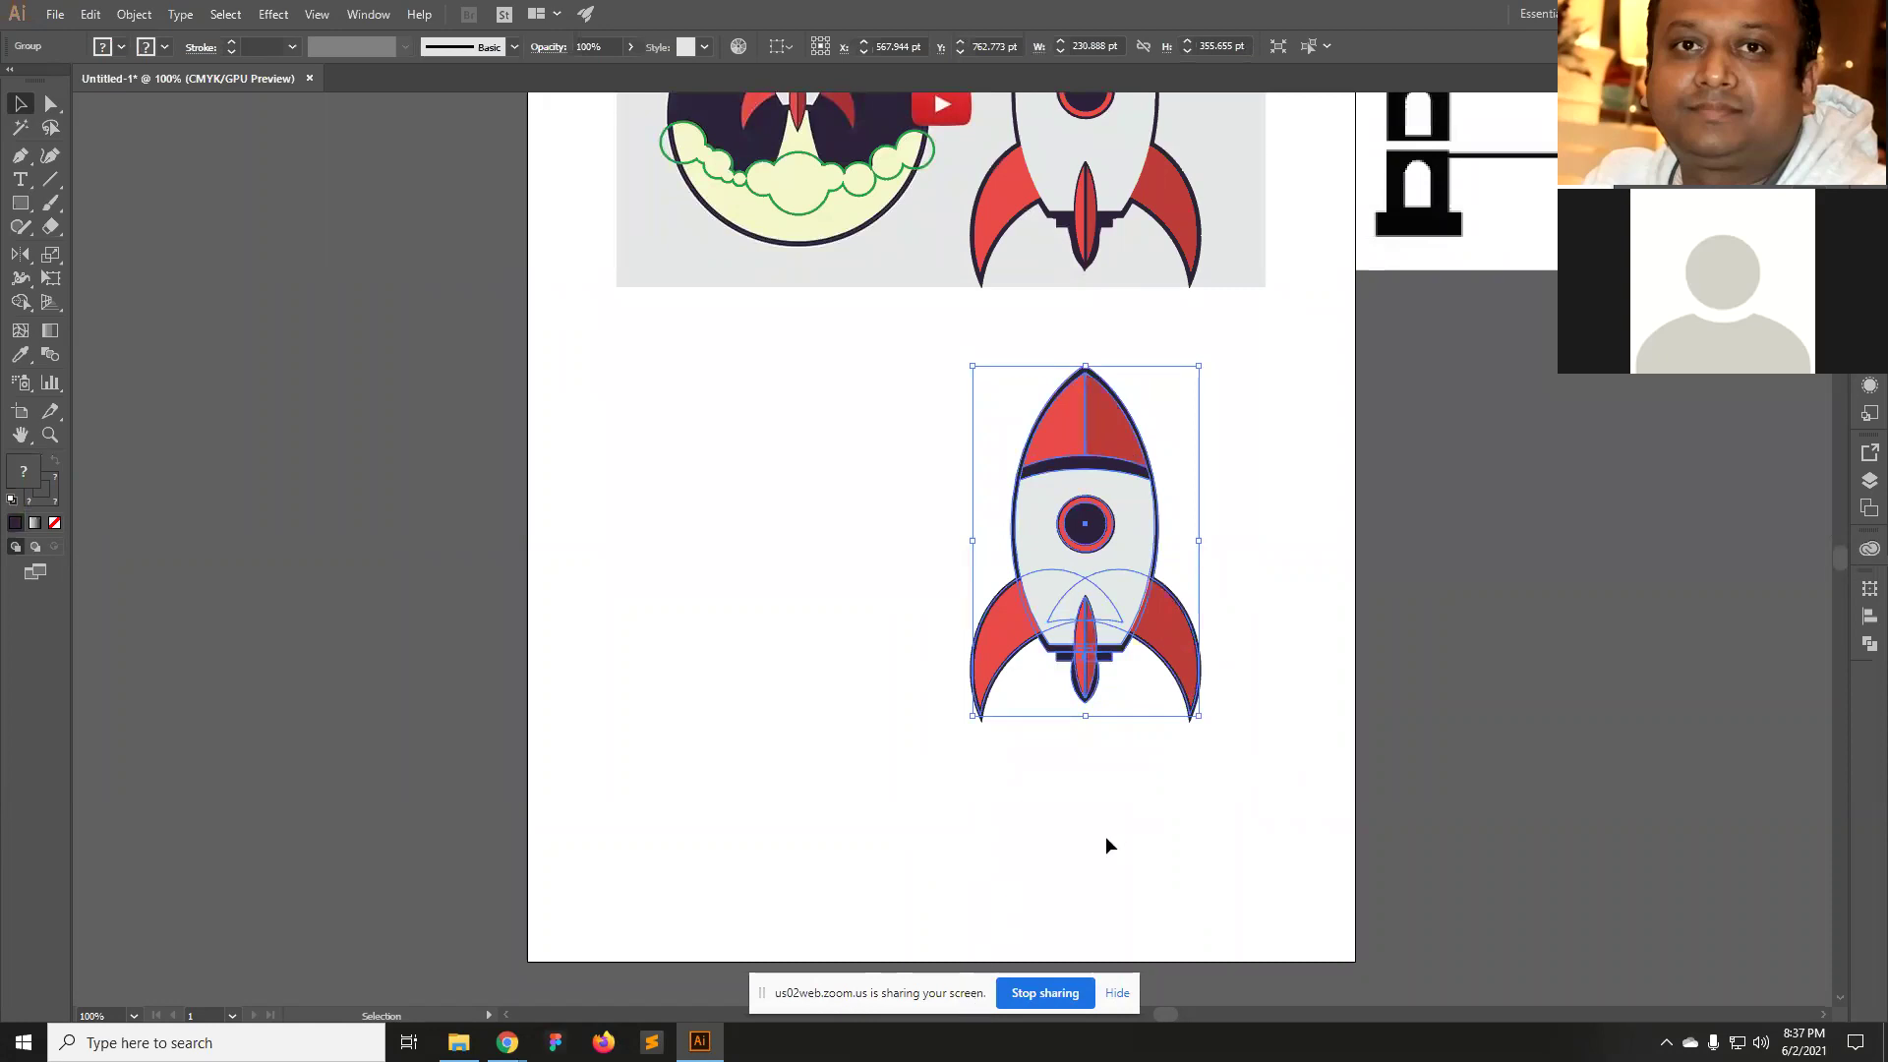
click(1142, 791)
scroll(940, 594, up, 3)
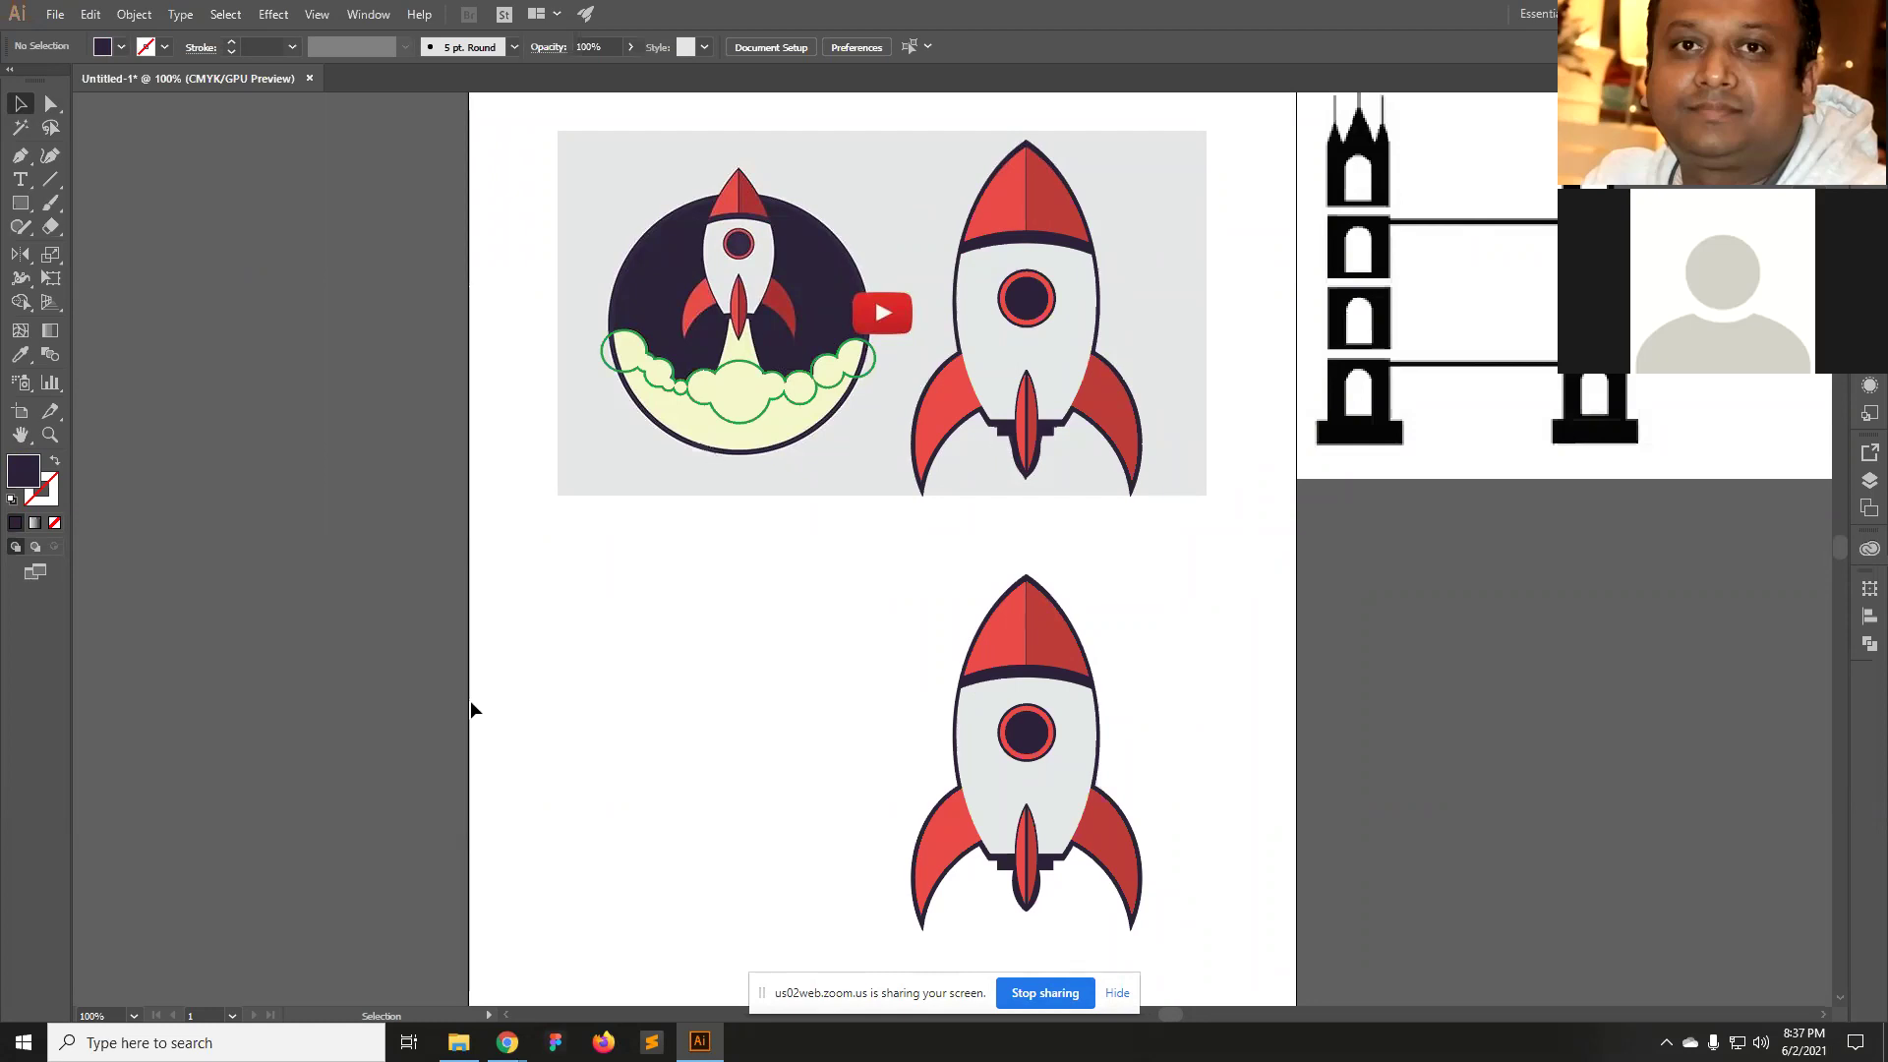
Switch to the Zoom meeting in Chrome to check the participants' chat, and return to Illustrator.
mouse_move(522, 1051)
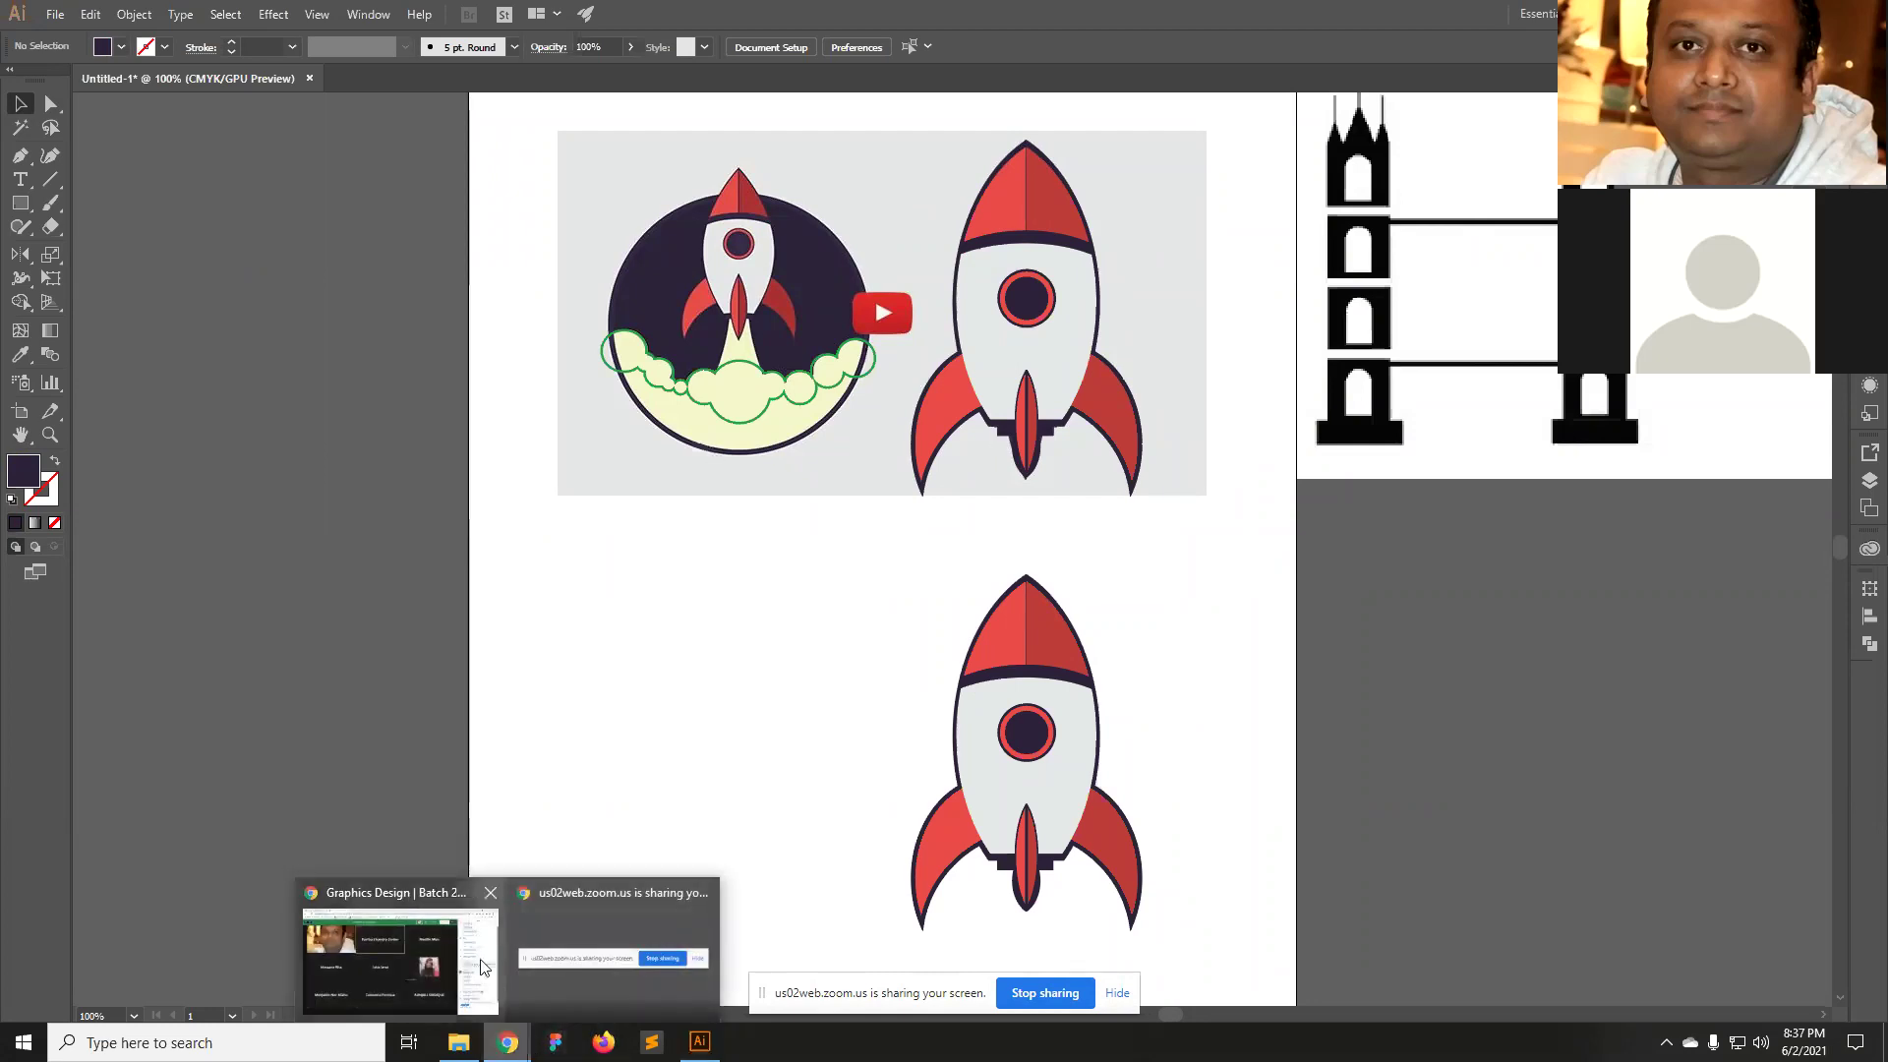
click(401, 959)
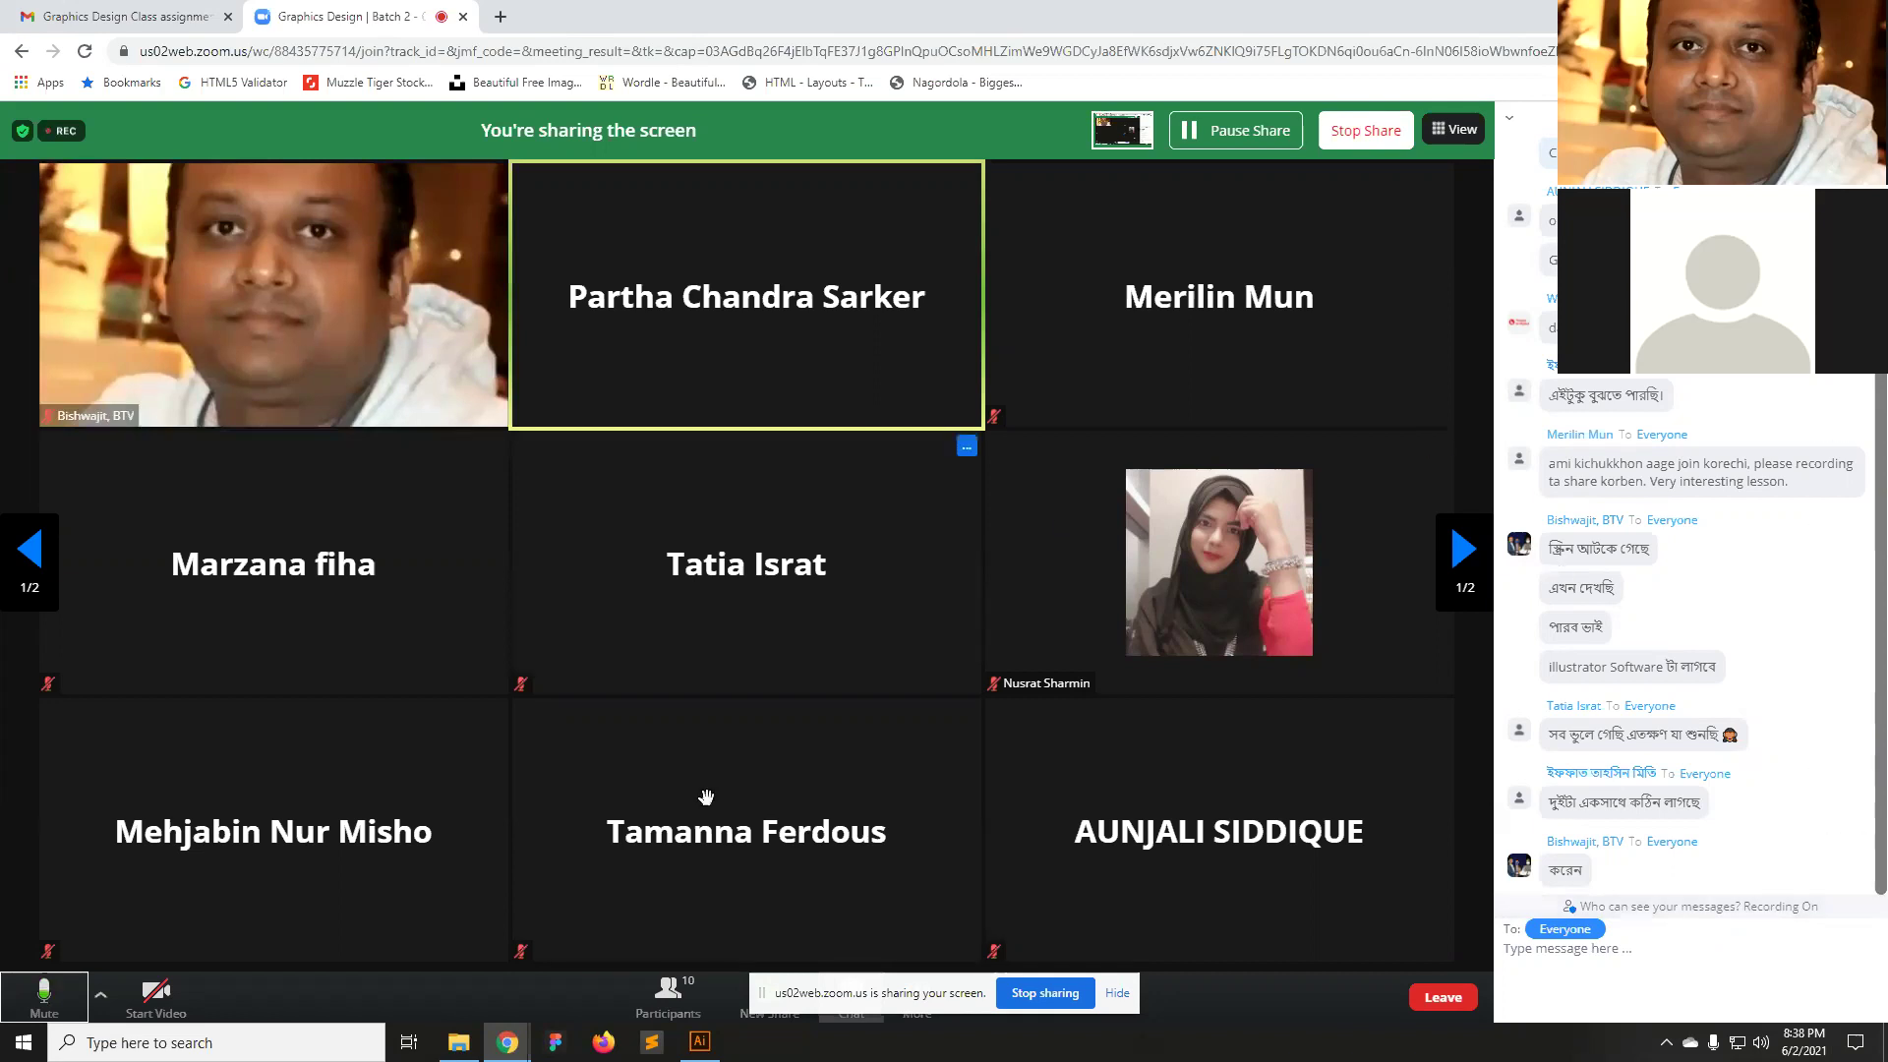
click(700, 1044)
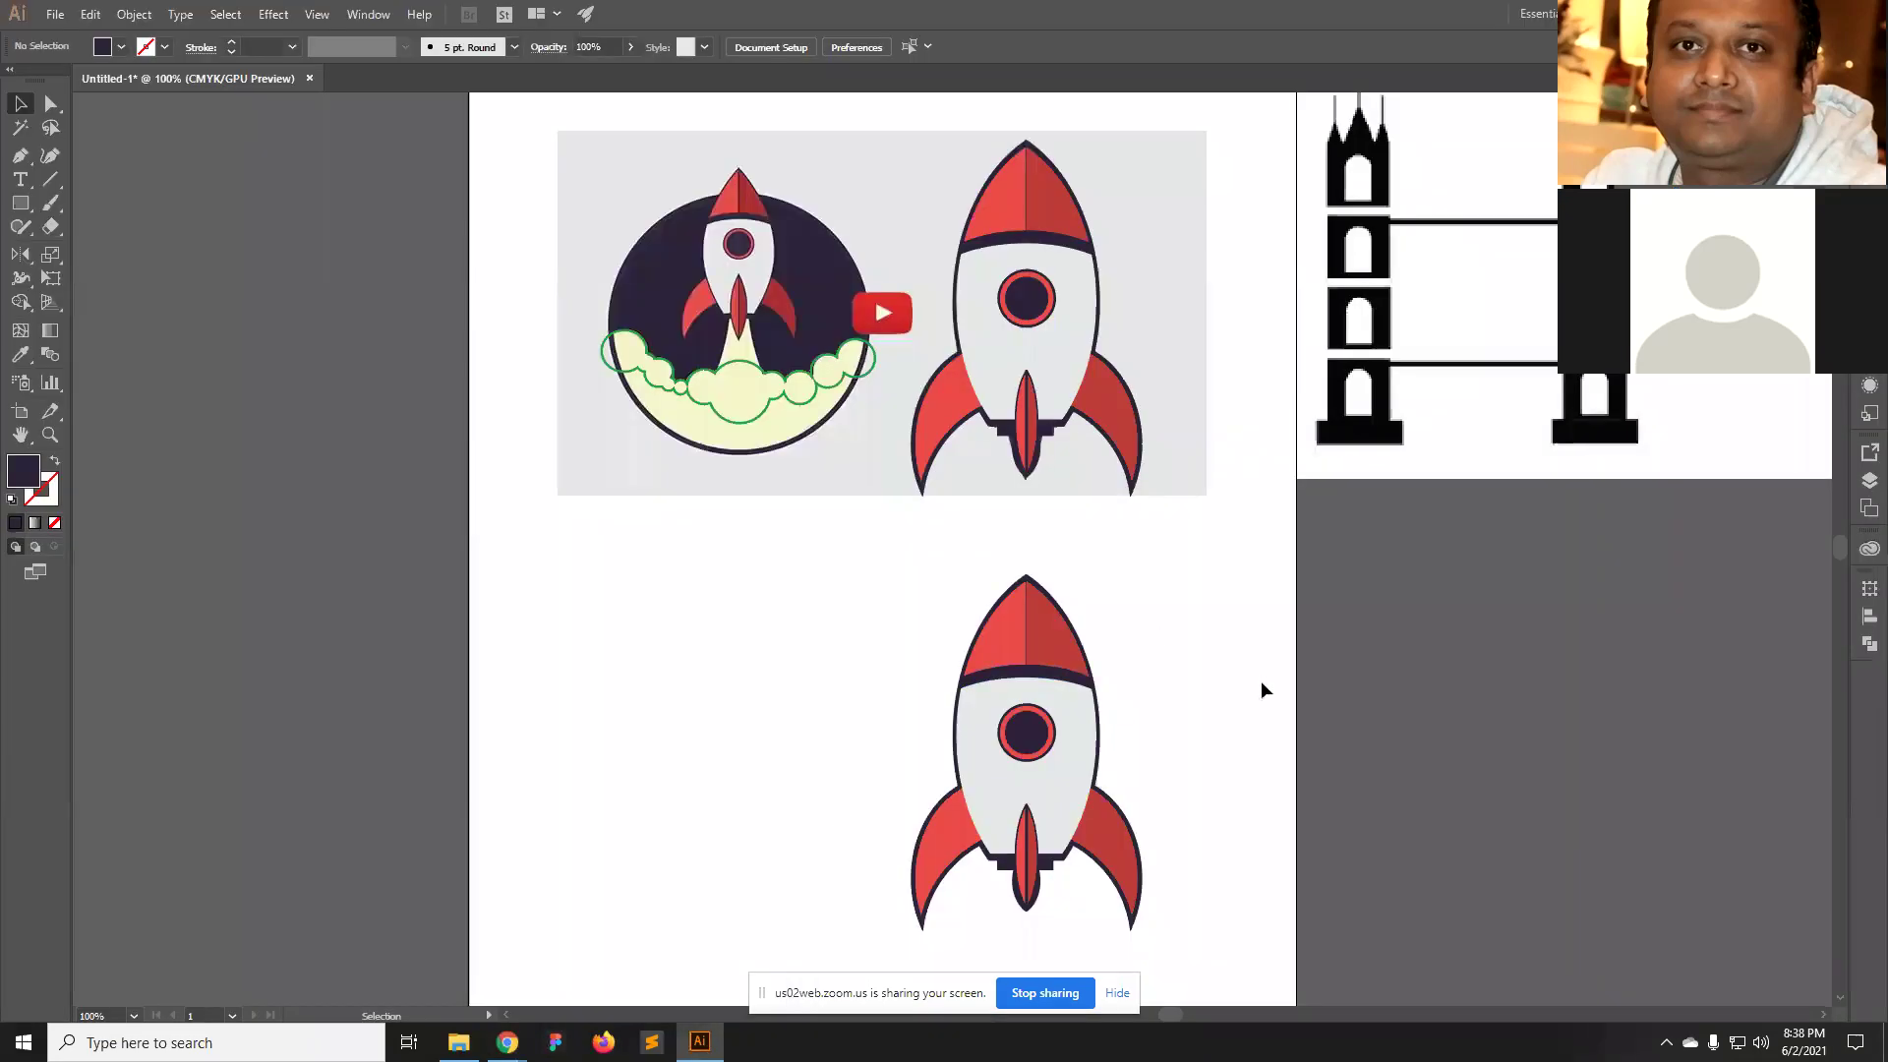
Place the blue bird image from the class 3 folder beside the lower rocket on the artboard and deselect it.
click(461, 1042)
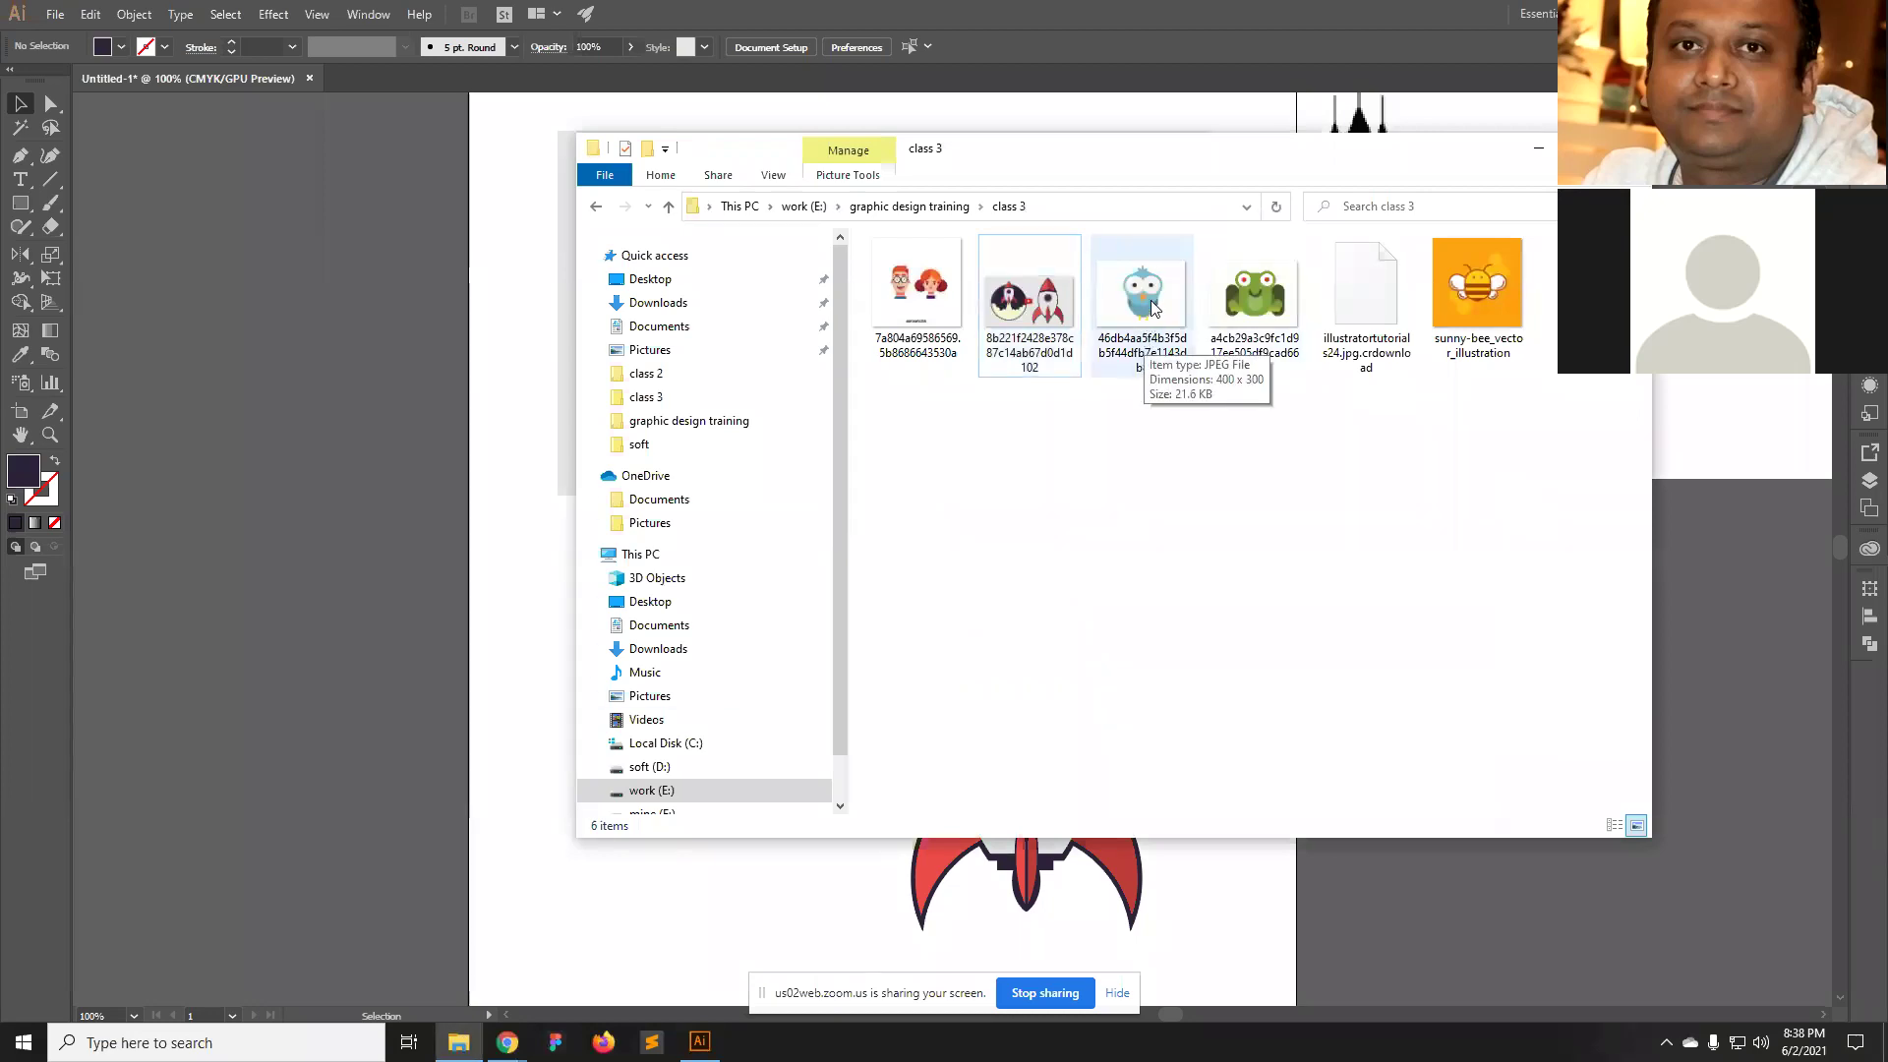
drag(1122, 147, 1611, 147)
drag(1623, 295, 691, 671)
click(881, 601)
click(821, 653)
click(1361, 675)
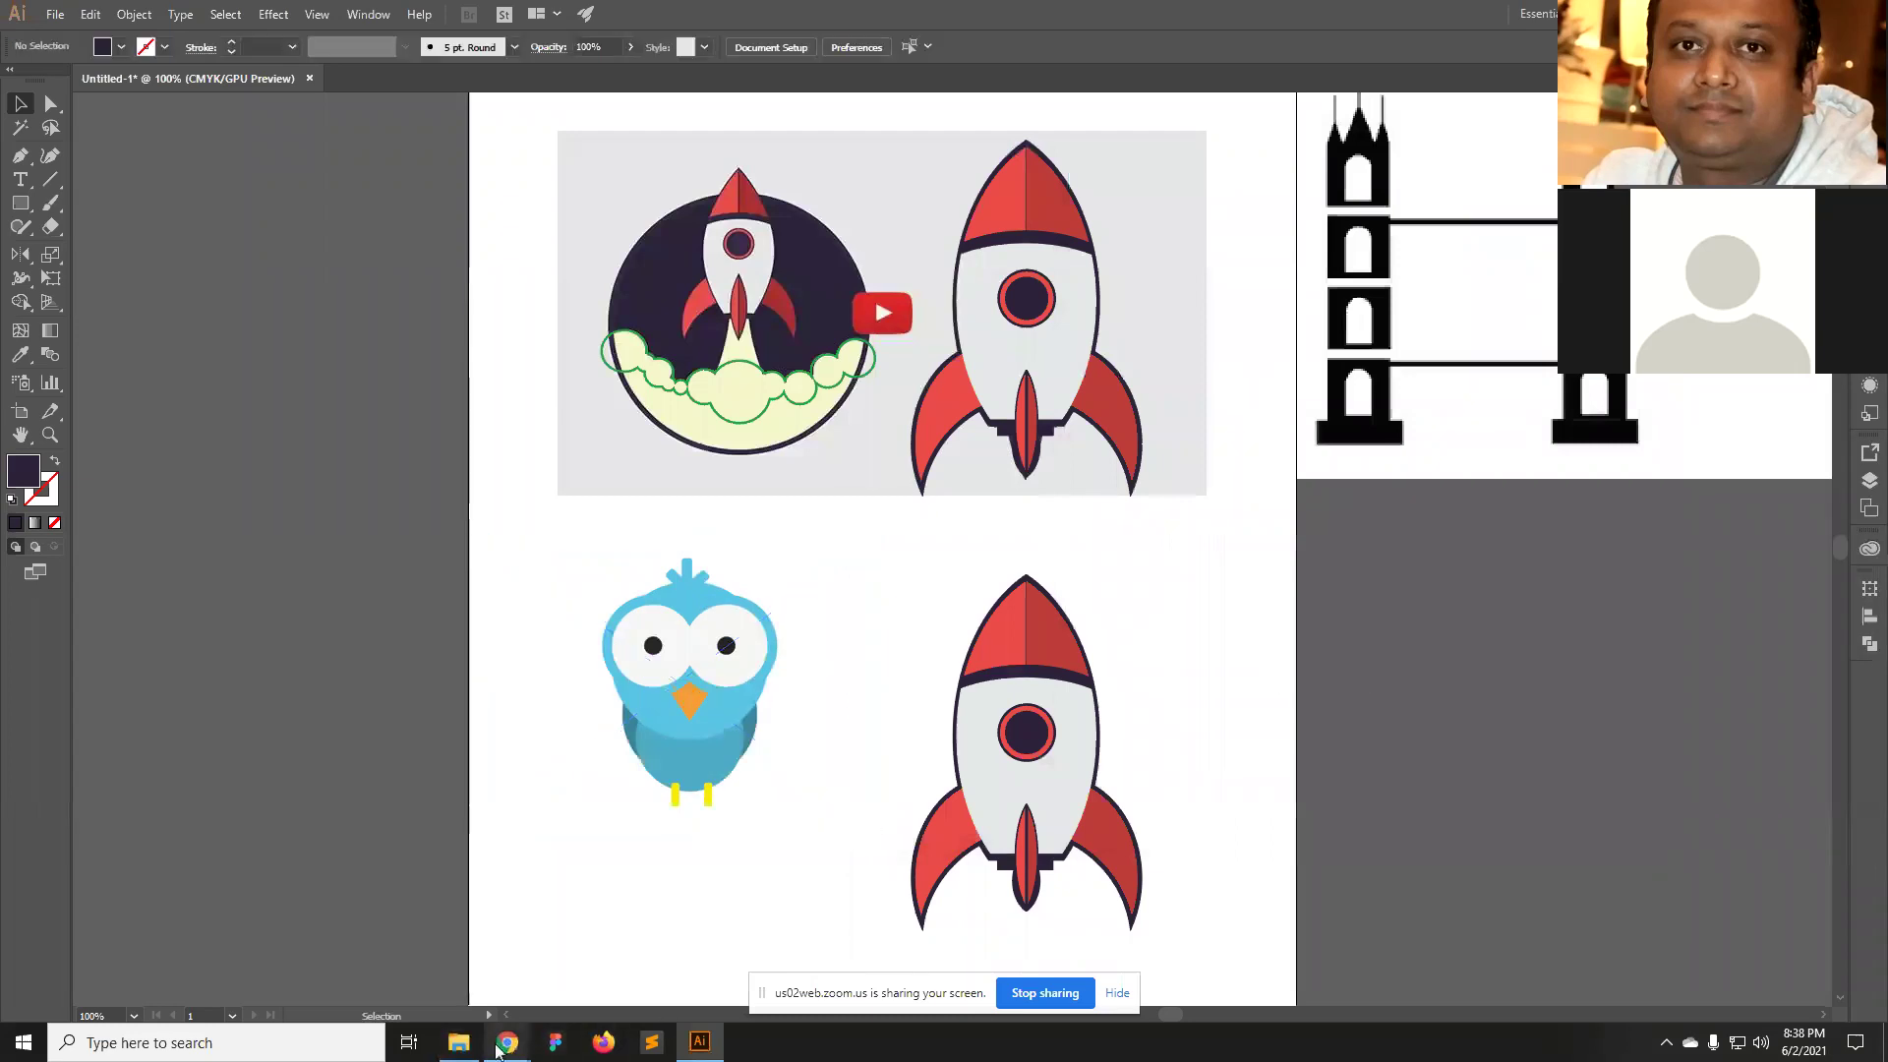
Place the green frog image from the class 3 folder below the blue bird near the artboard's lower edge and deselect it.
click(458, 1043)
drag(1770, 386, 634, 931)
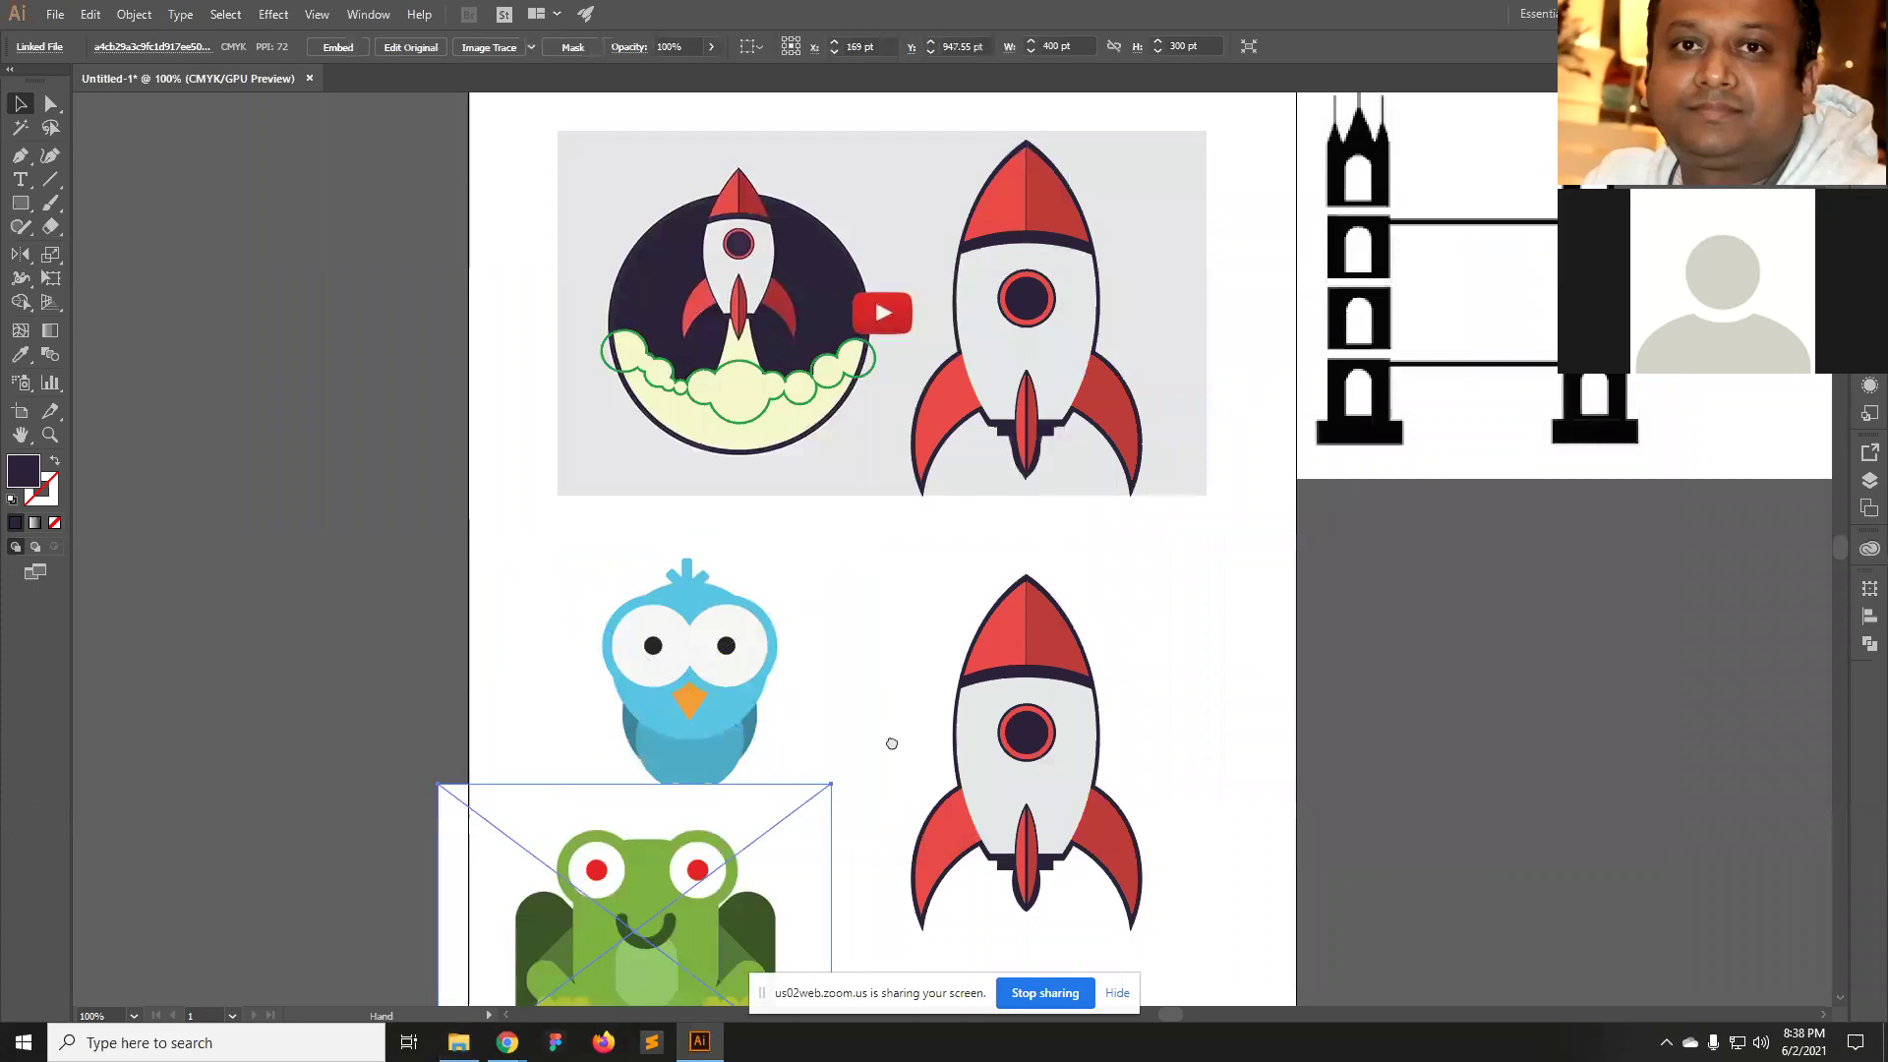
scroll(892, 743, down, 4)
scroll(892, 744, left, 1)
drag(785, 624, 828, 706)
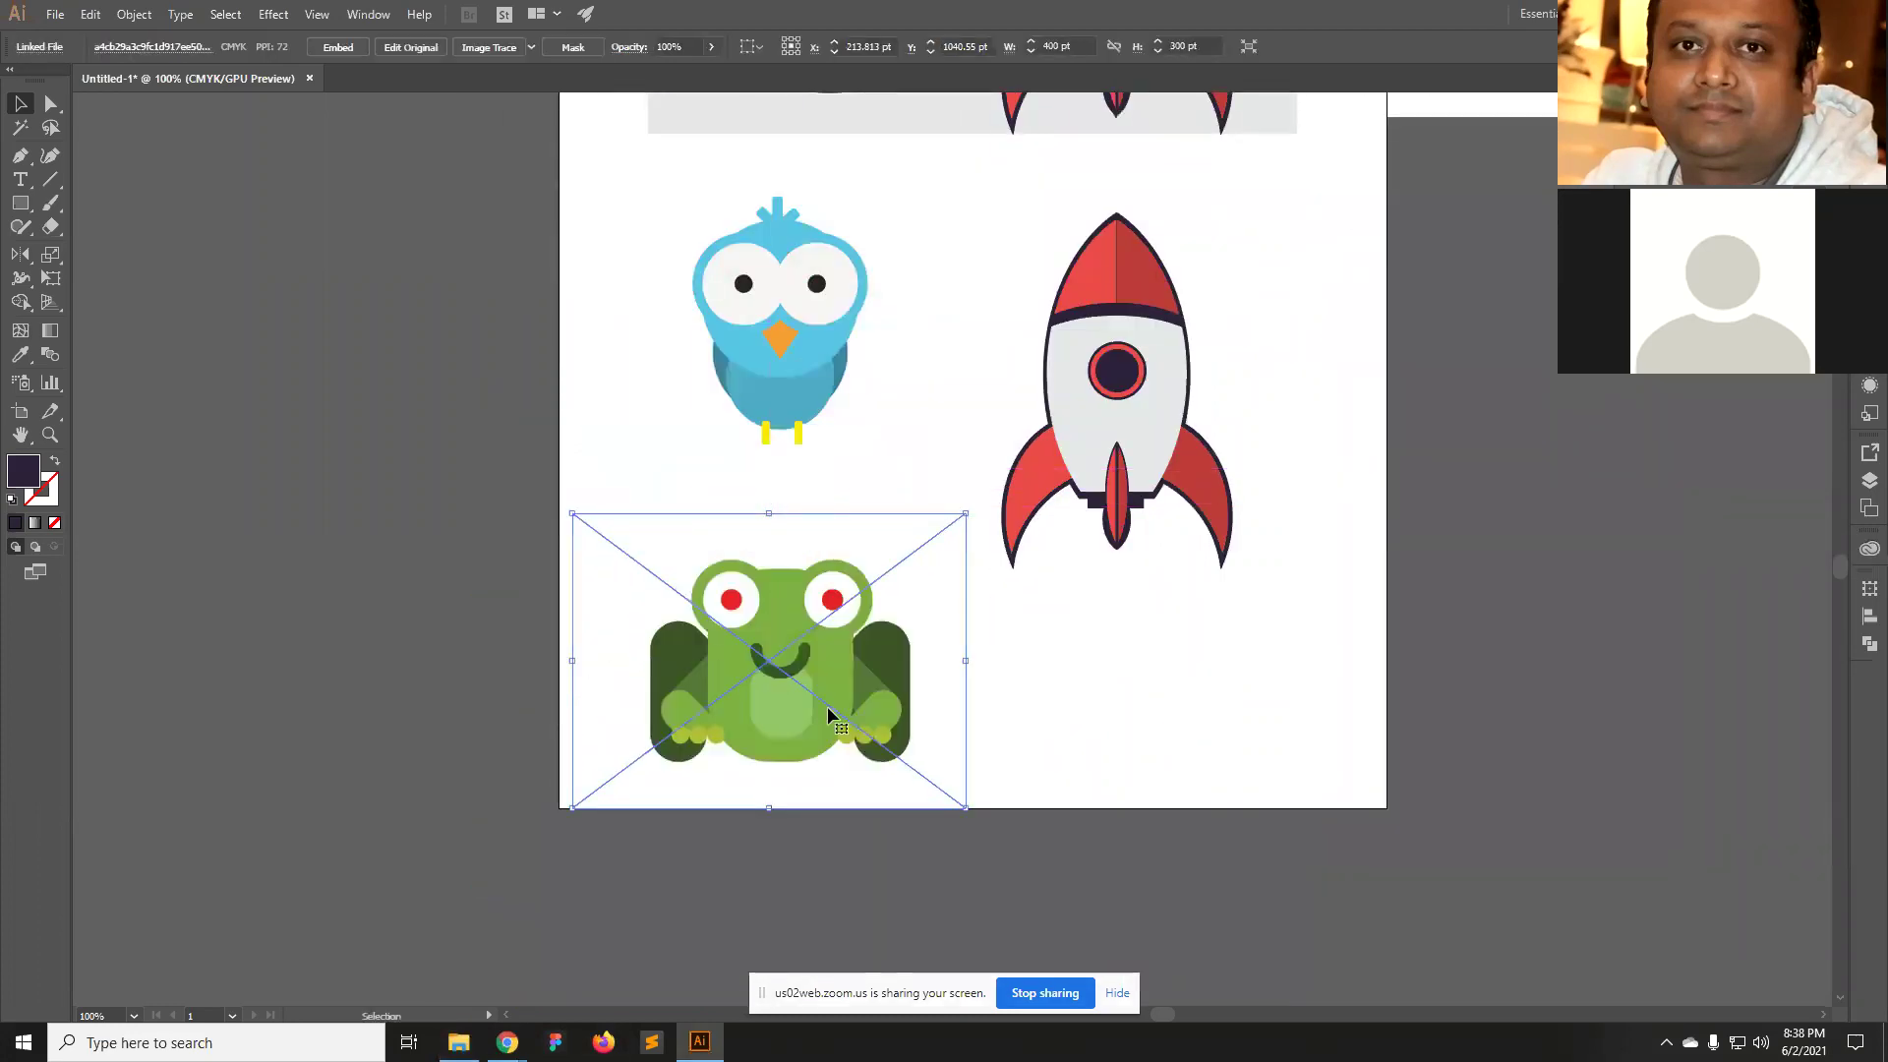
click(1268, 659)
Examine the placed bird and frog illustrations up close as shape-building practice references.
drag(1338, 496, 1282, 514)
key(ctrl+space)
drag(433, 202, 880, 563)
ctrl+alt+click(885, 568)
ctrl+alt+click(950, 664)
drag(1045, 657, 859, 634)
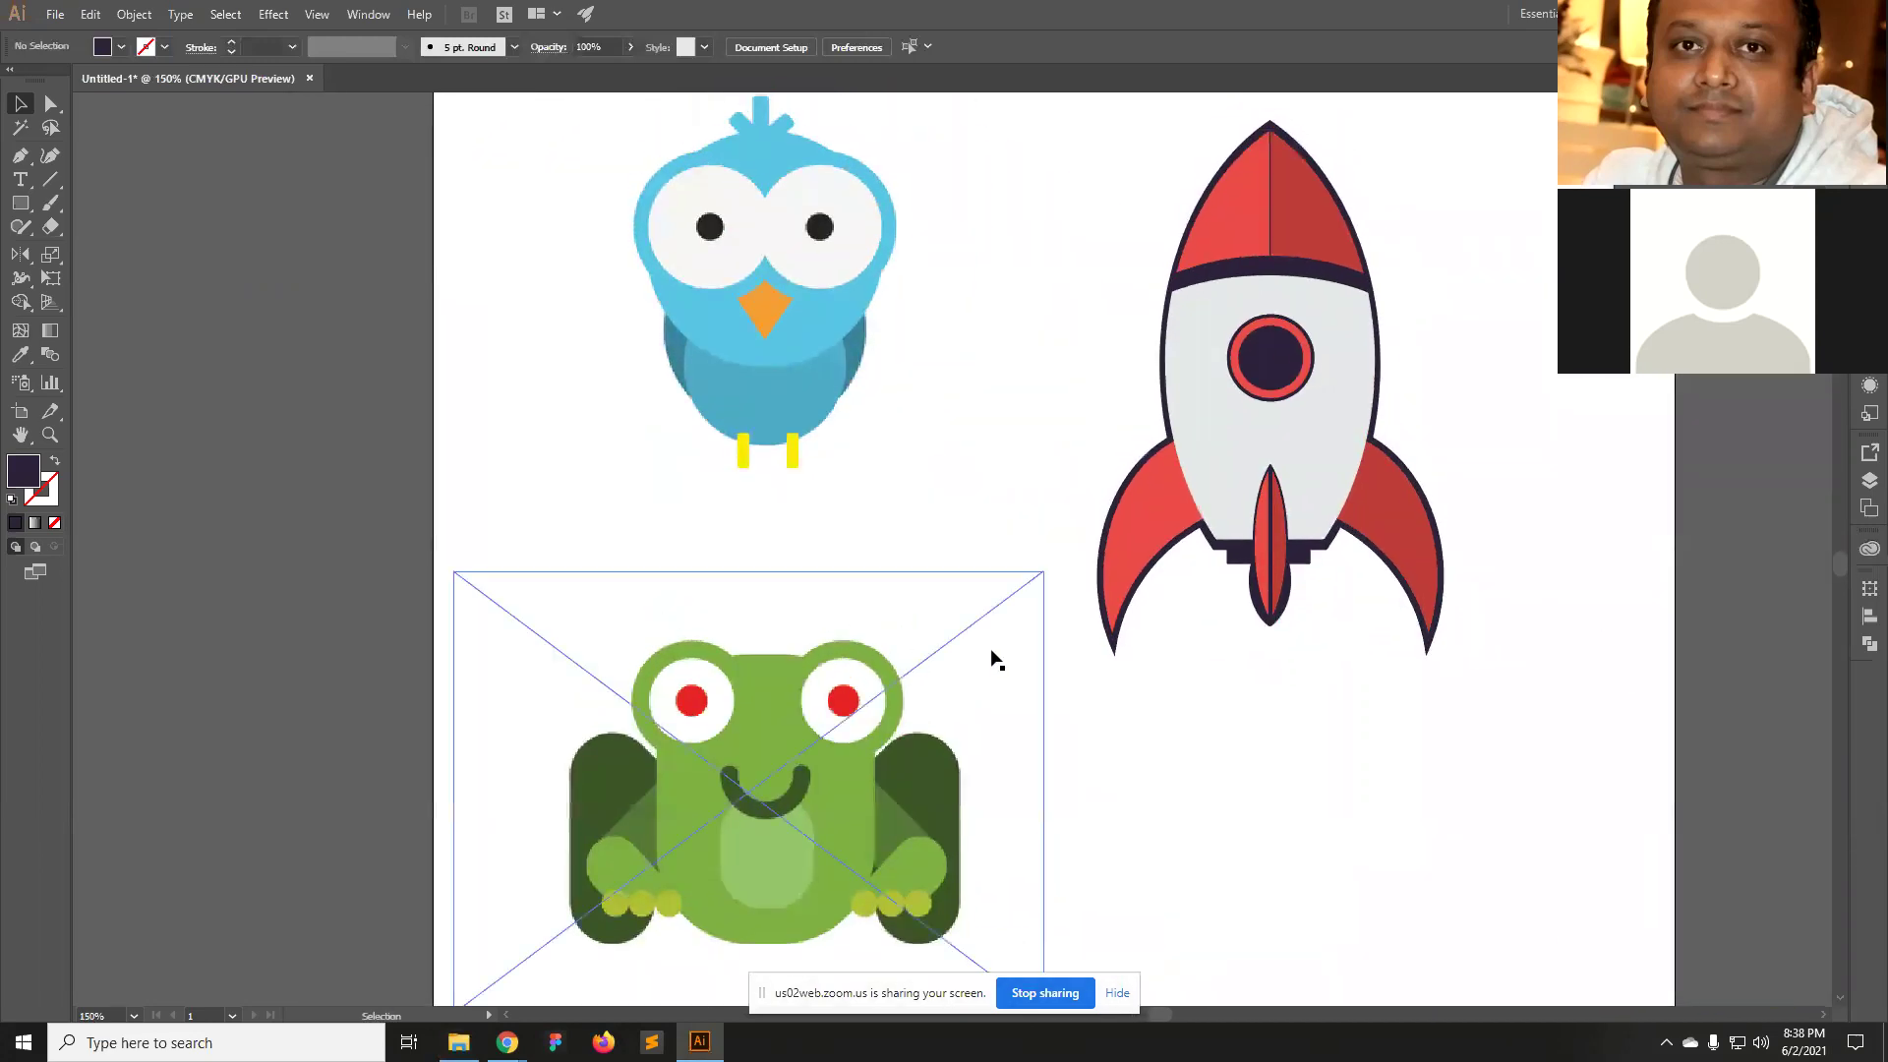
click(1023, 497)
click(356, 654)
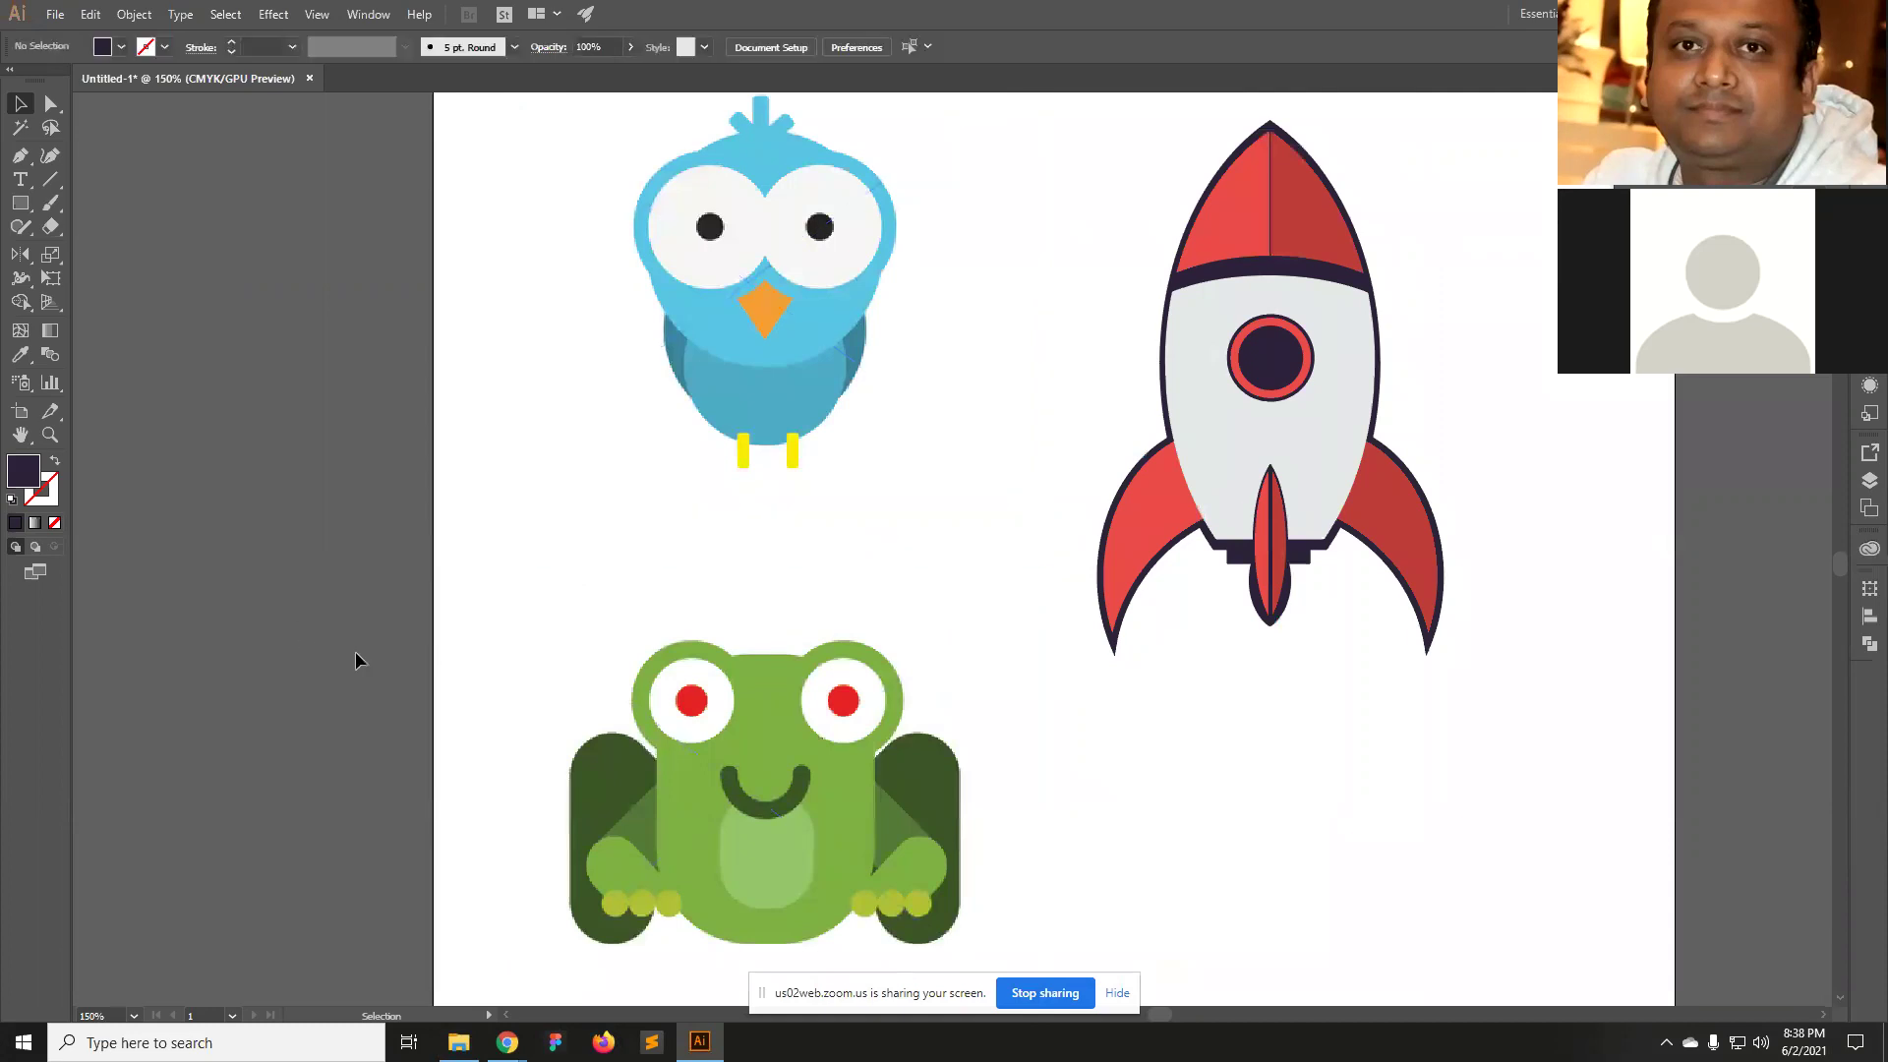
key(ctrl+minus)
drag(1104, 535, 1038, 594)
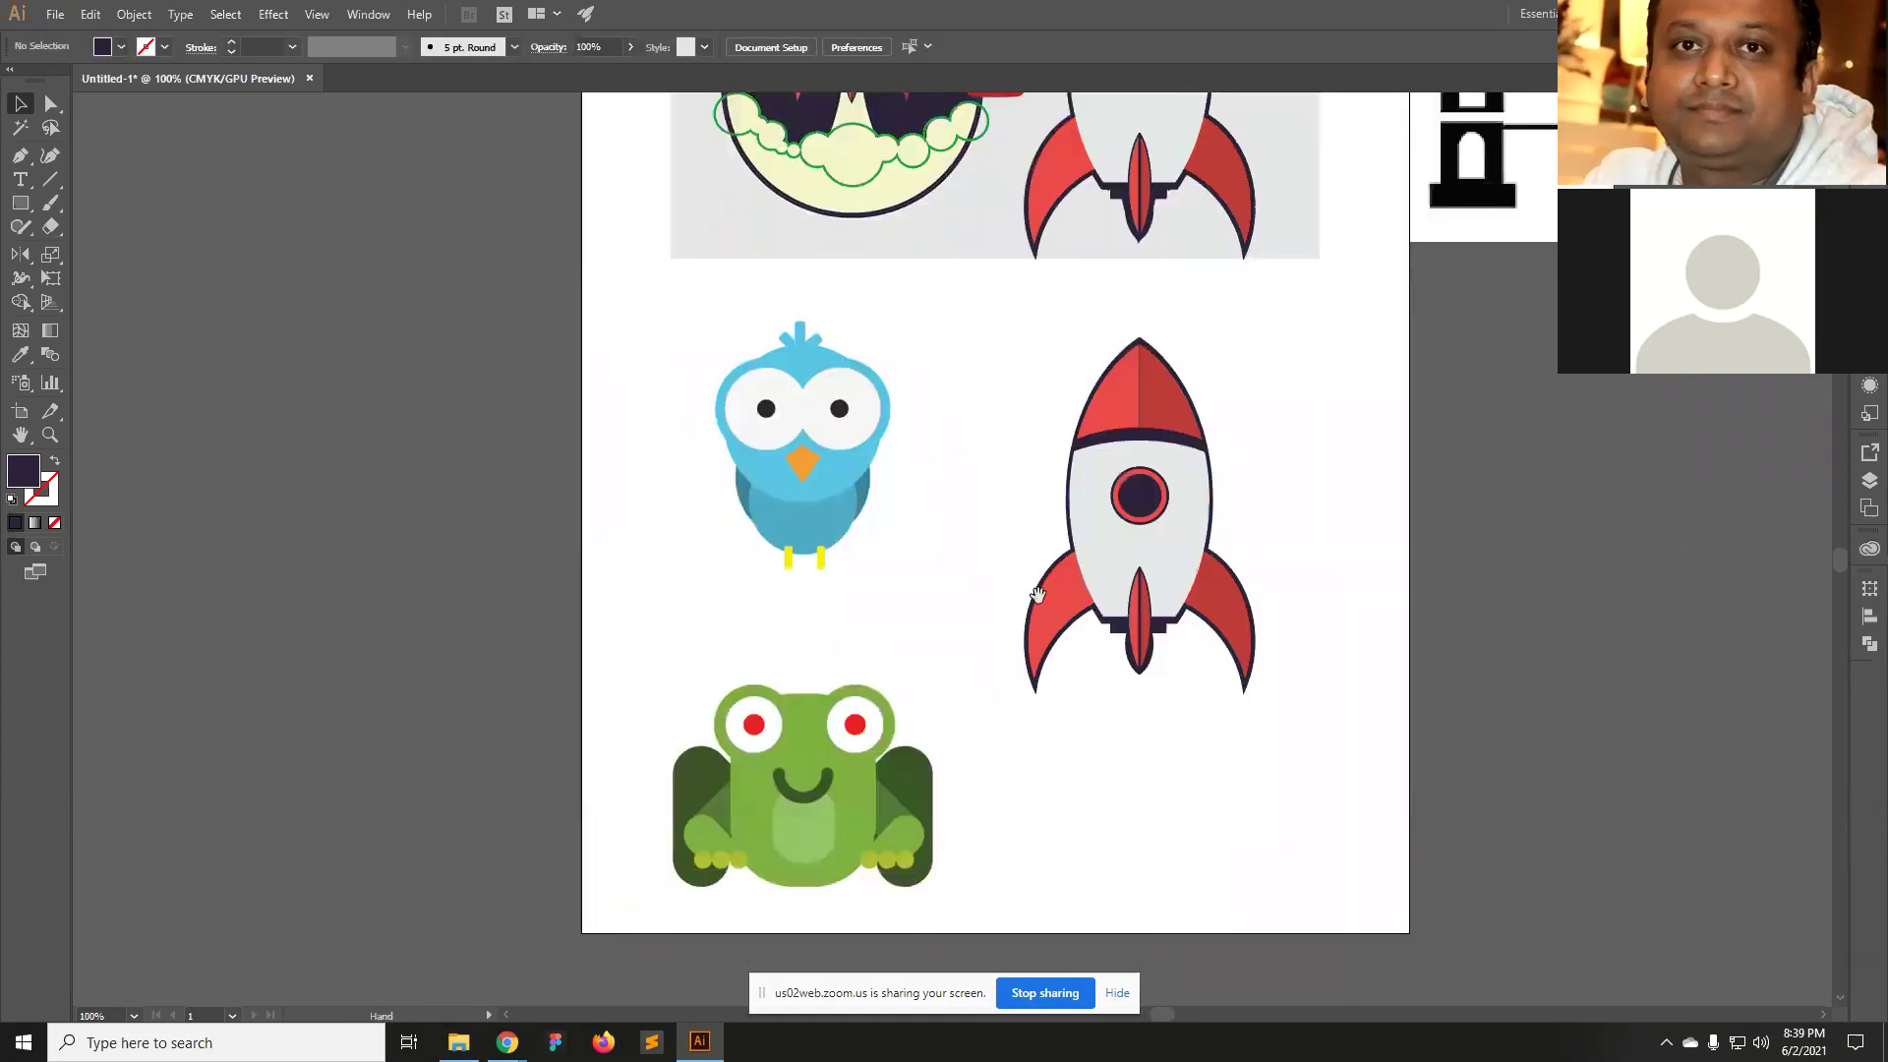
key(ctrl+plus)
key(ctrl+plus)
scroll(1008, 649, down, 1)
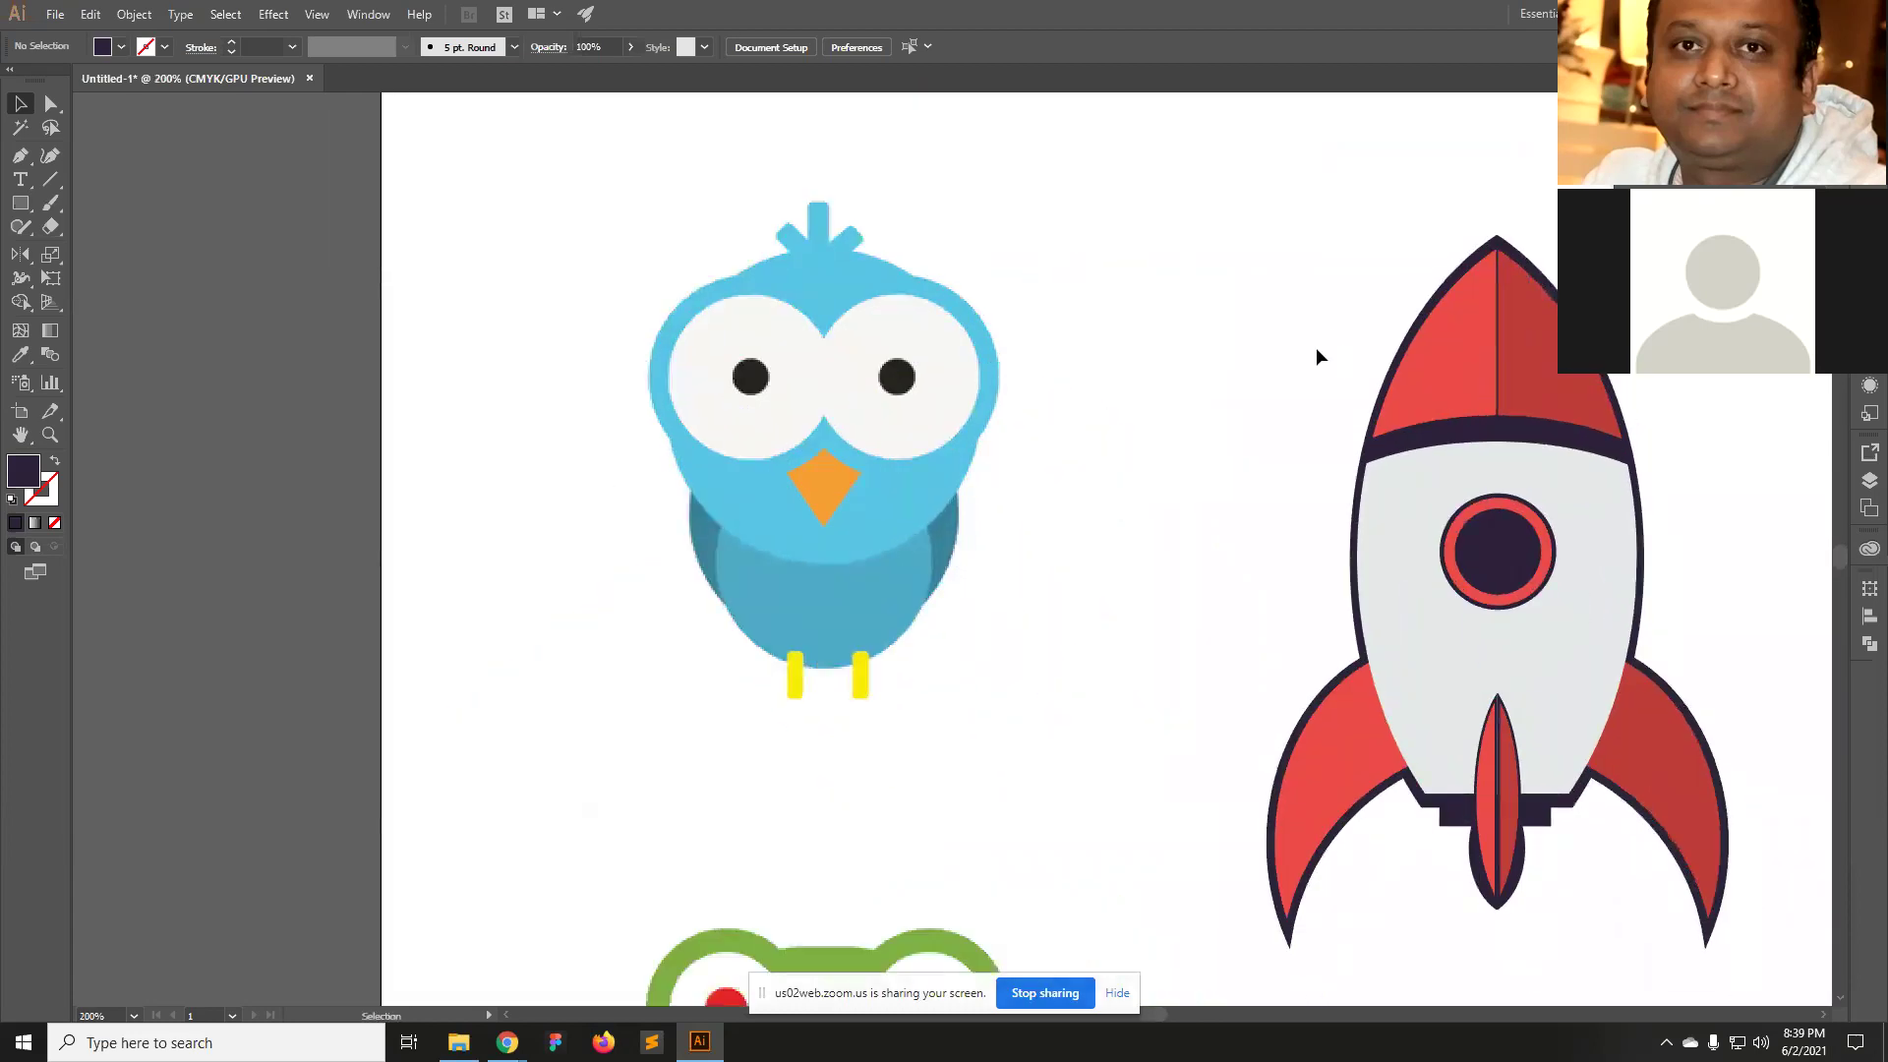
scroll(1155, 669, down, 5)
alt+click(877, 634)
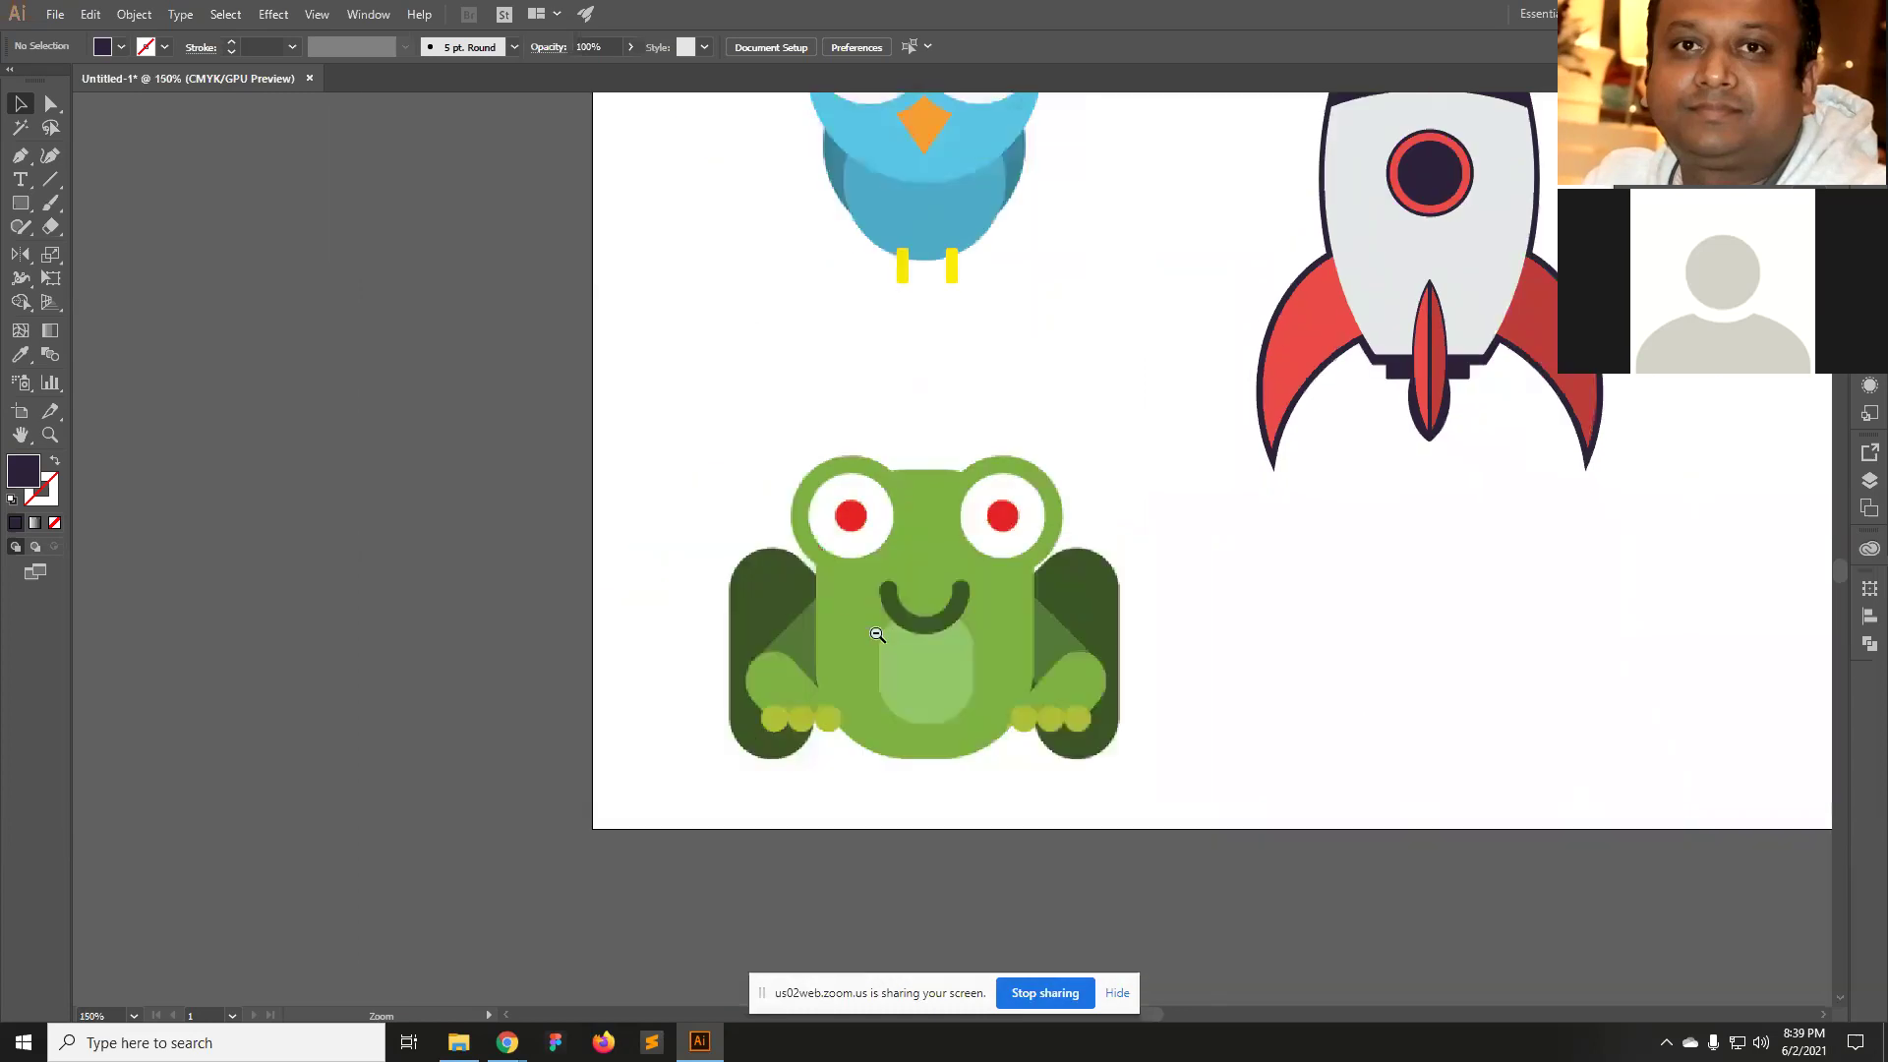
alt+click(878, 634)
scroll(1092, 629, up, 3)
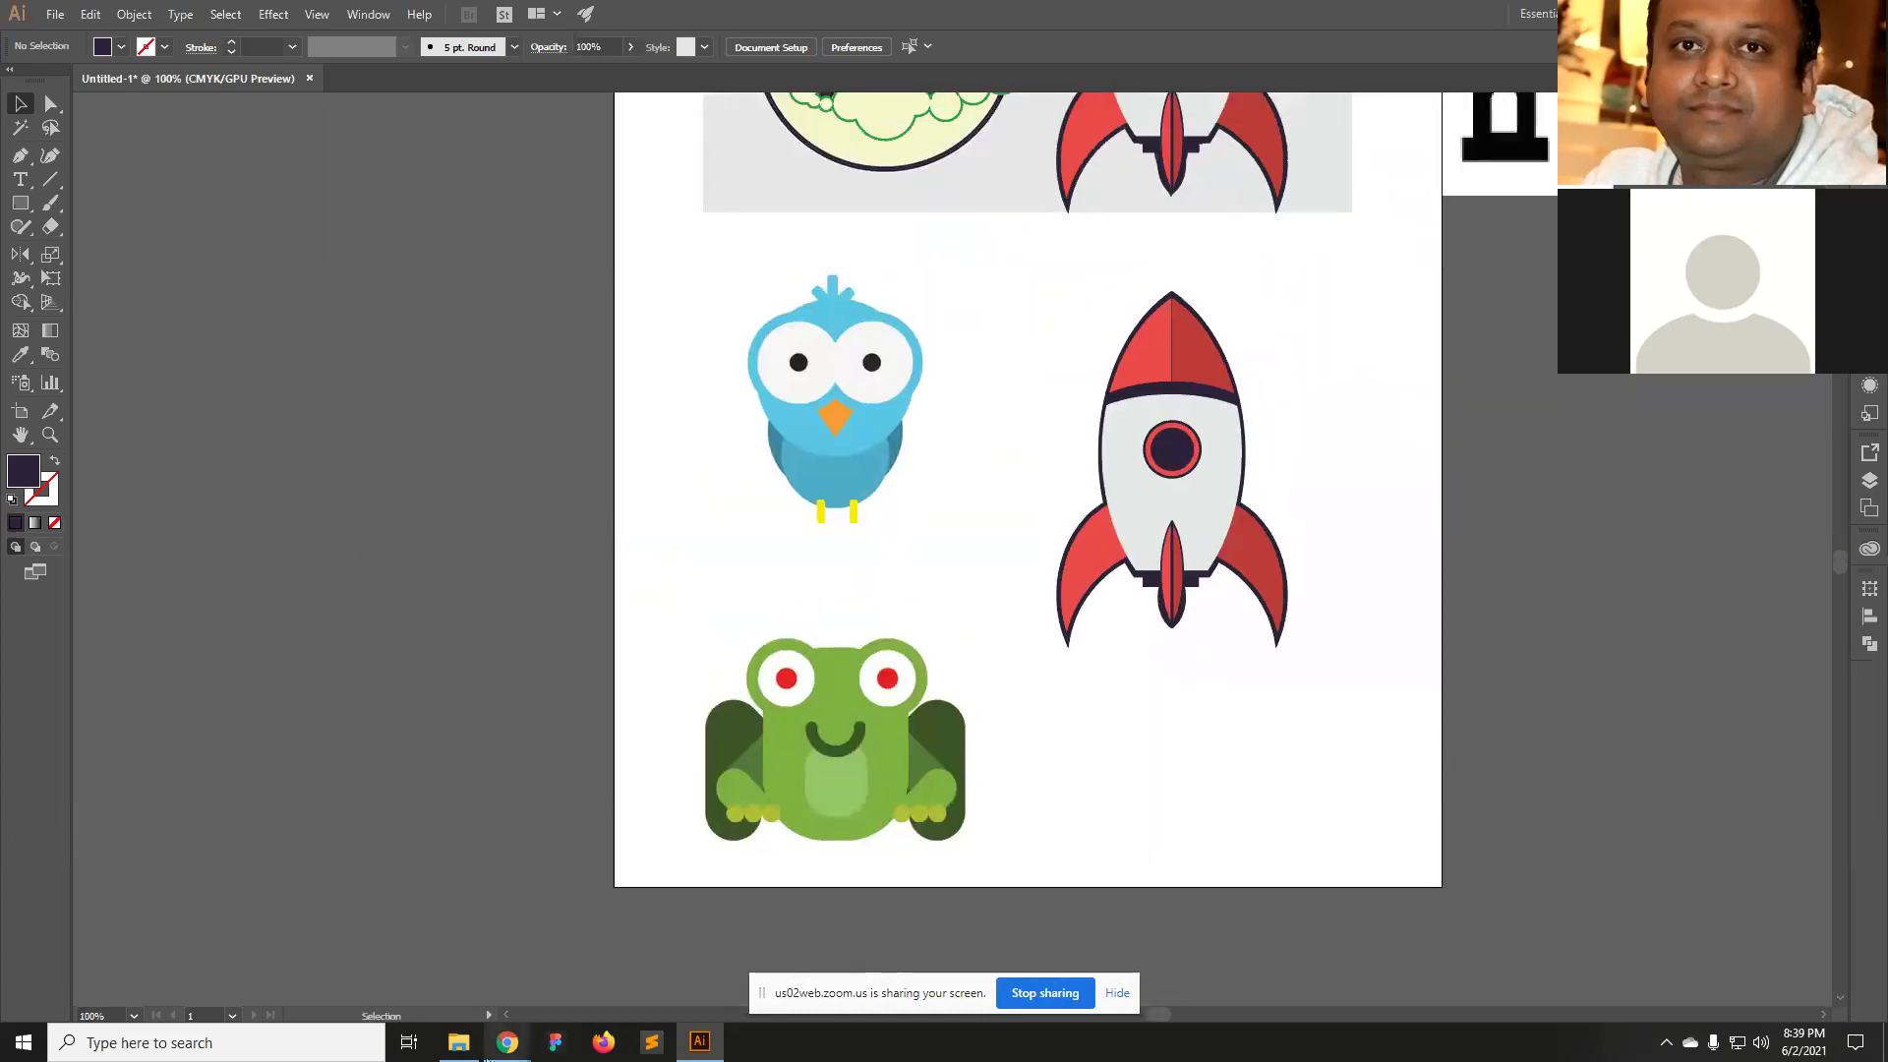
Review the green bridge drawing, its black reference and the rocket and animal artwork on the artboard.
mouse_move(490, 1050)
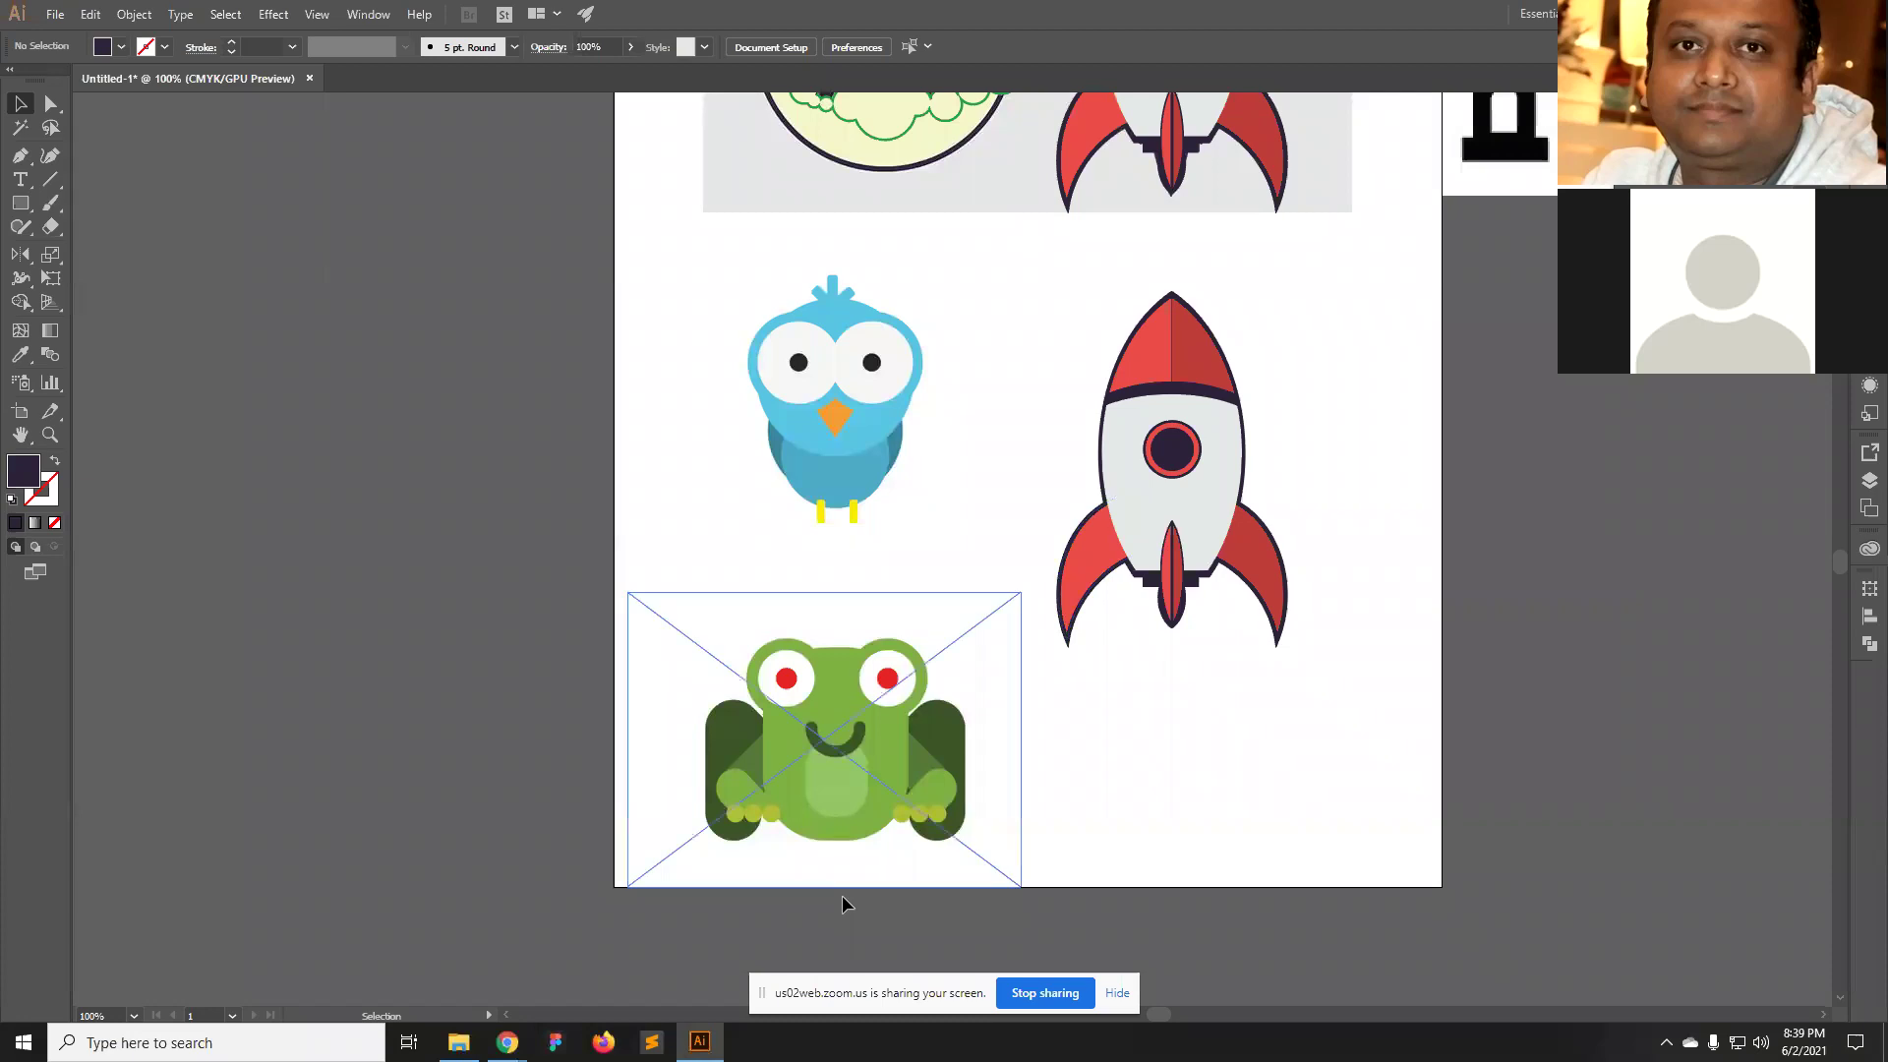
key(space)
drag(1513, 462, 1184, 839)
ctrl+alt+click(1125, 455)
mouse_move(1125, 454)
mouse_down()
mouse_move(1079, 273)
mouse_move(1151, 434)
mouse_up()
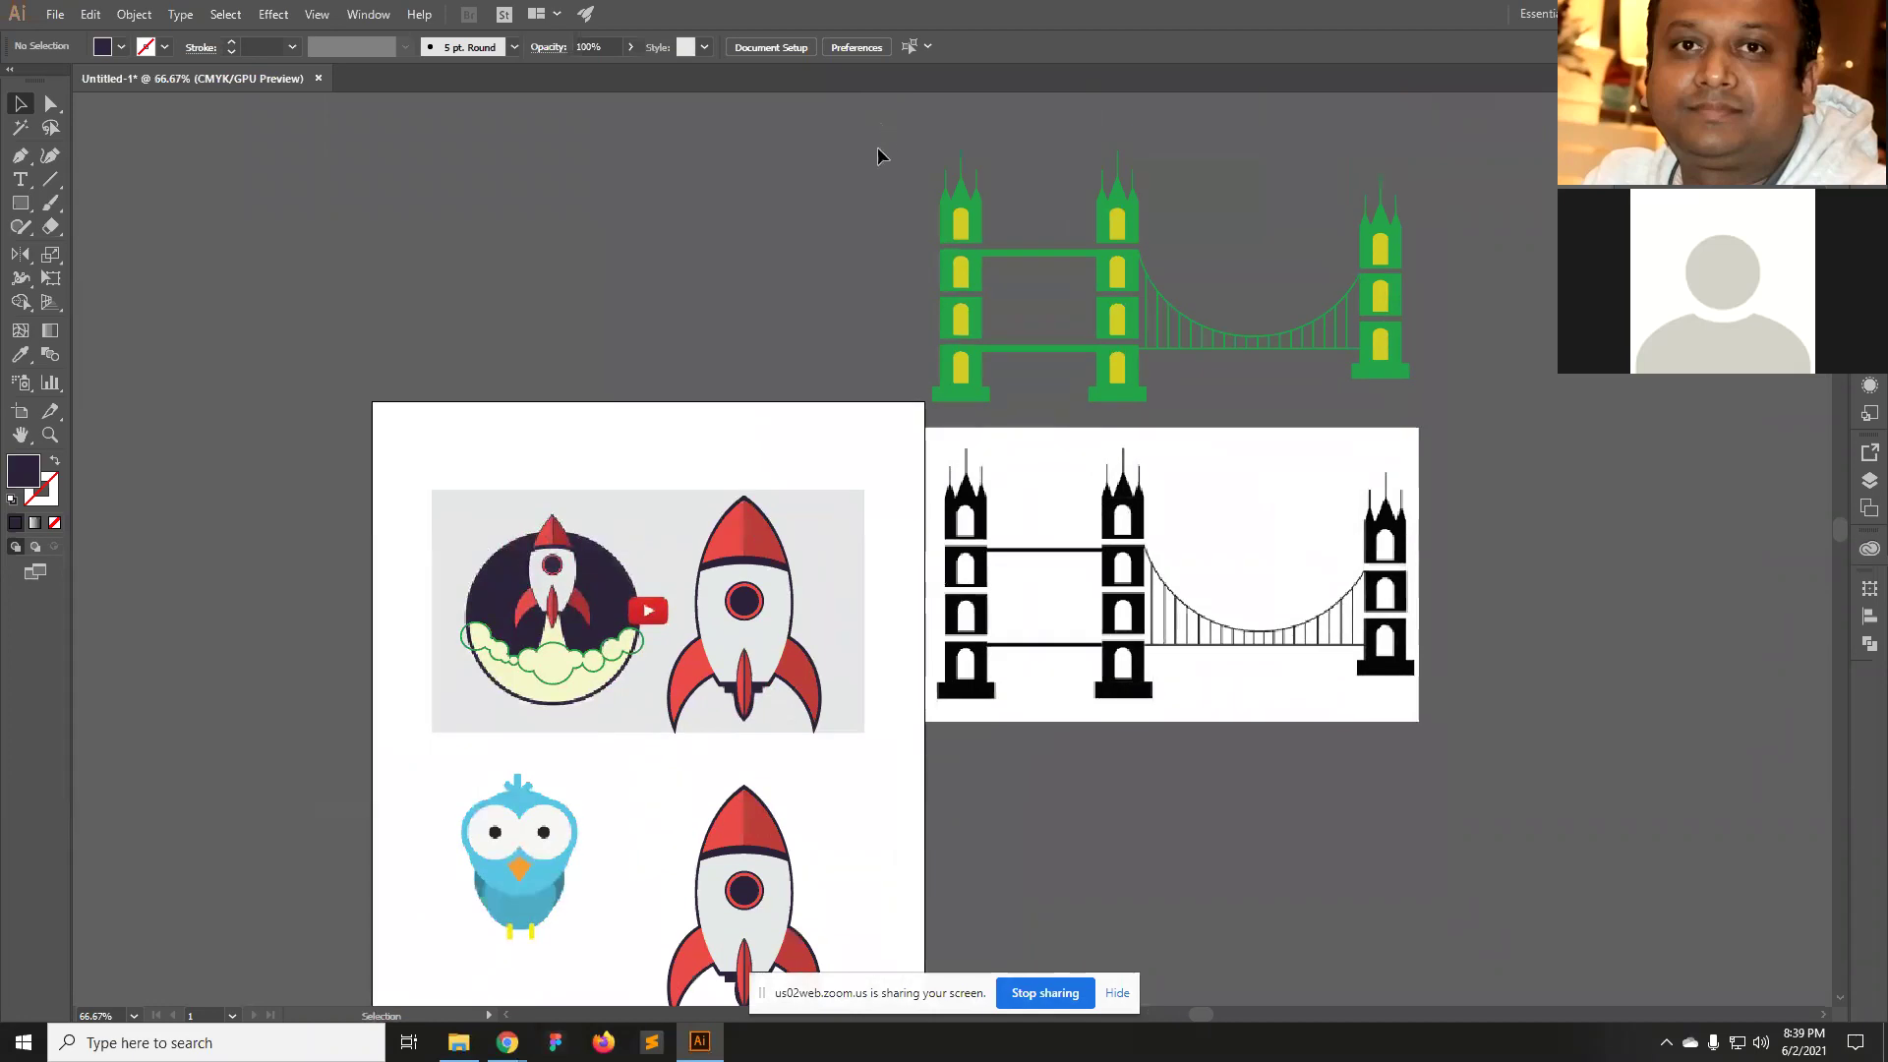
drag(1431, 401, 1432, 403)
click(1449, 675)
scroll(1450, 675, down, 5)
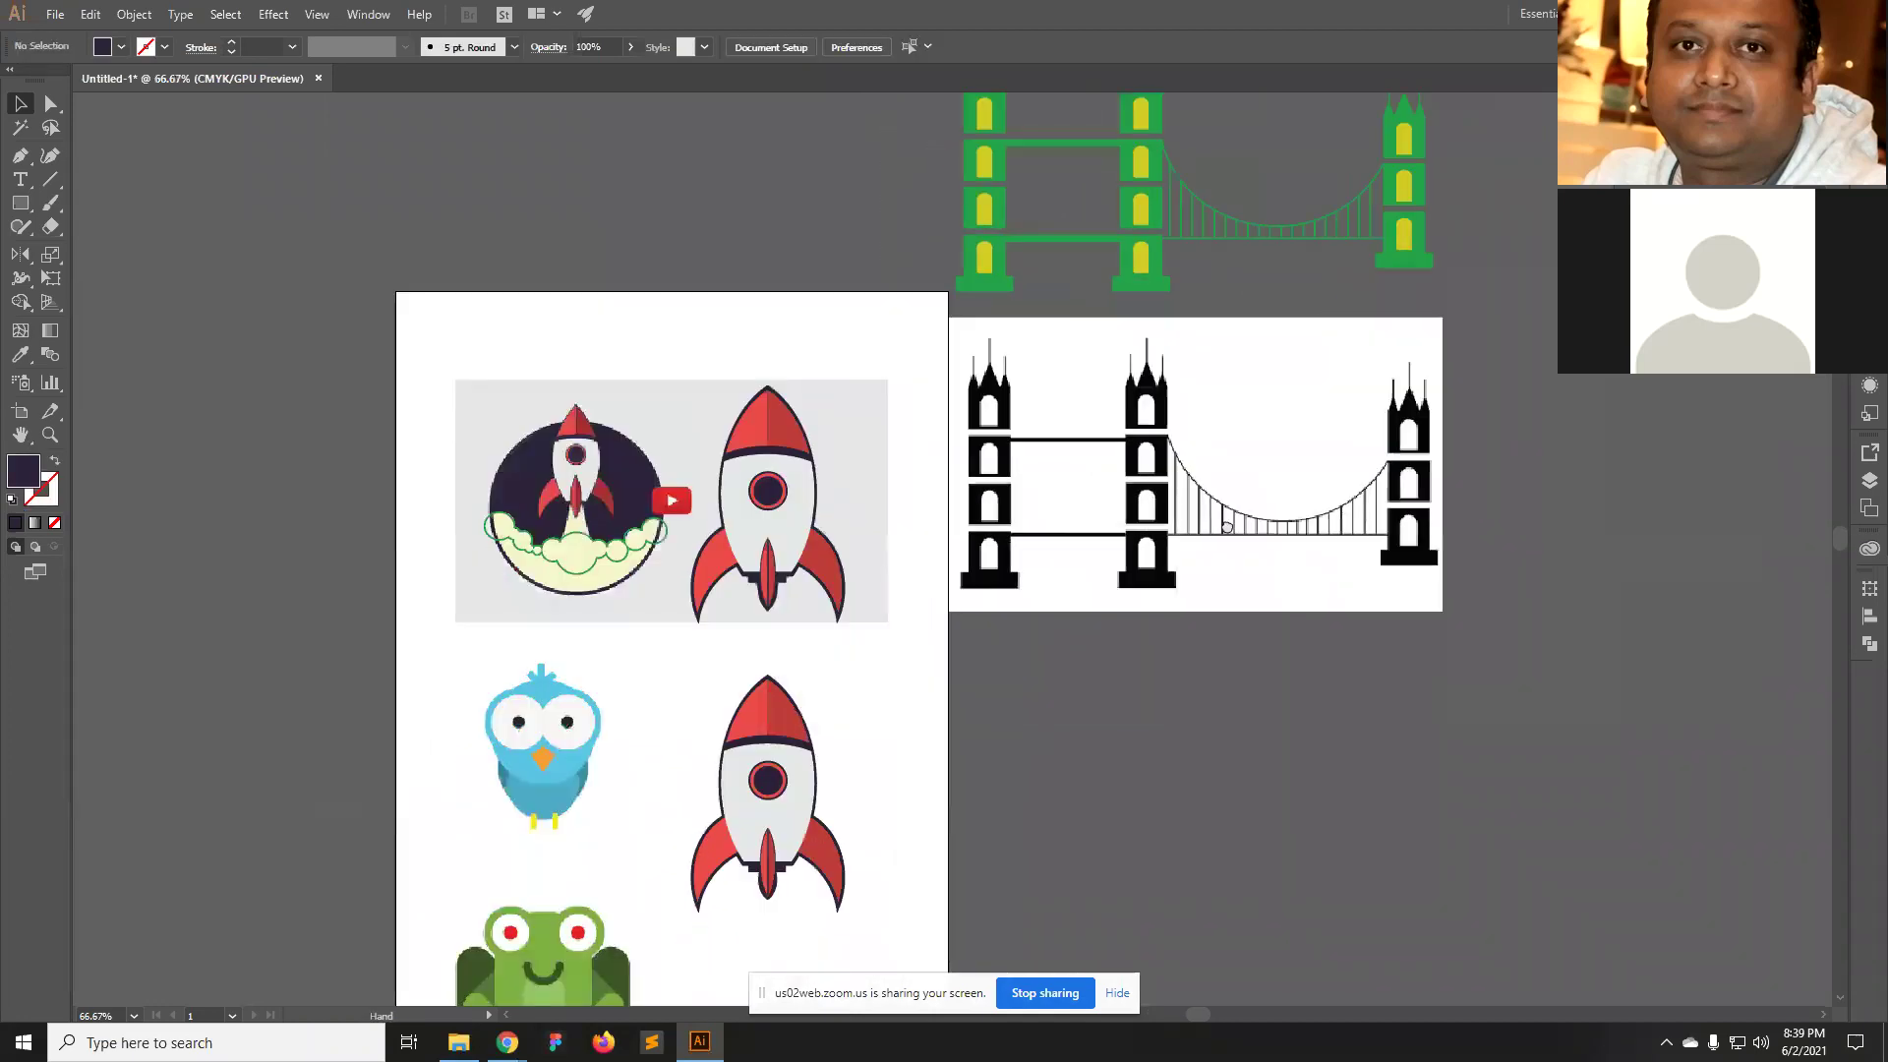
drag(894, 504, 744, 729)
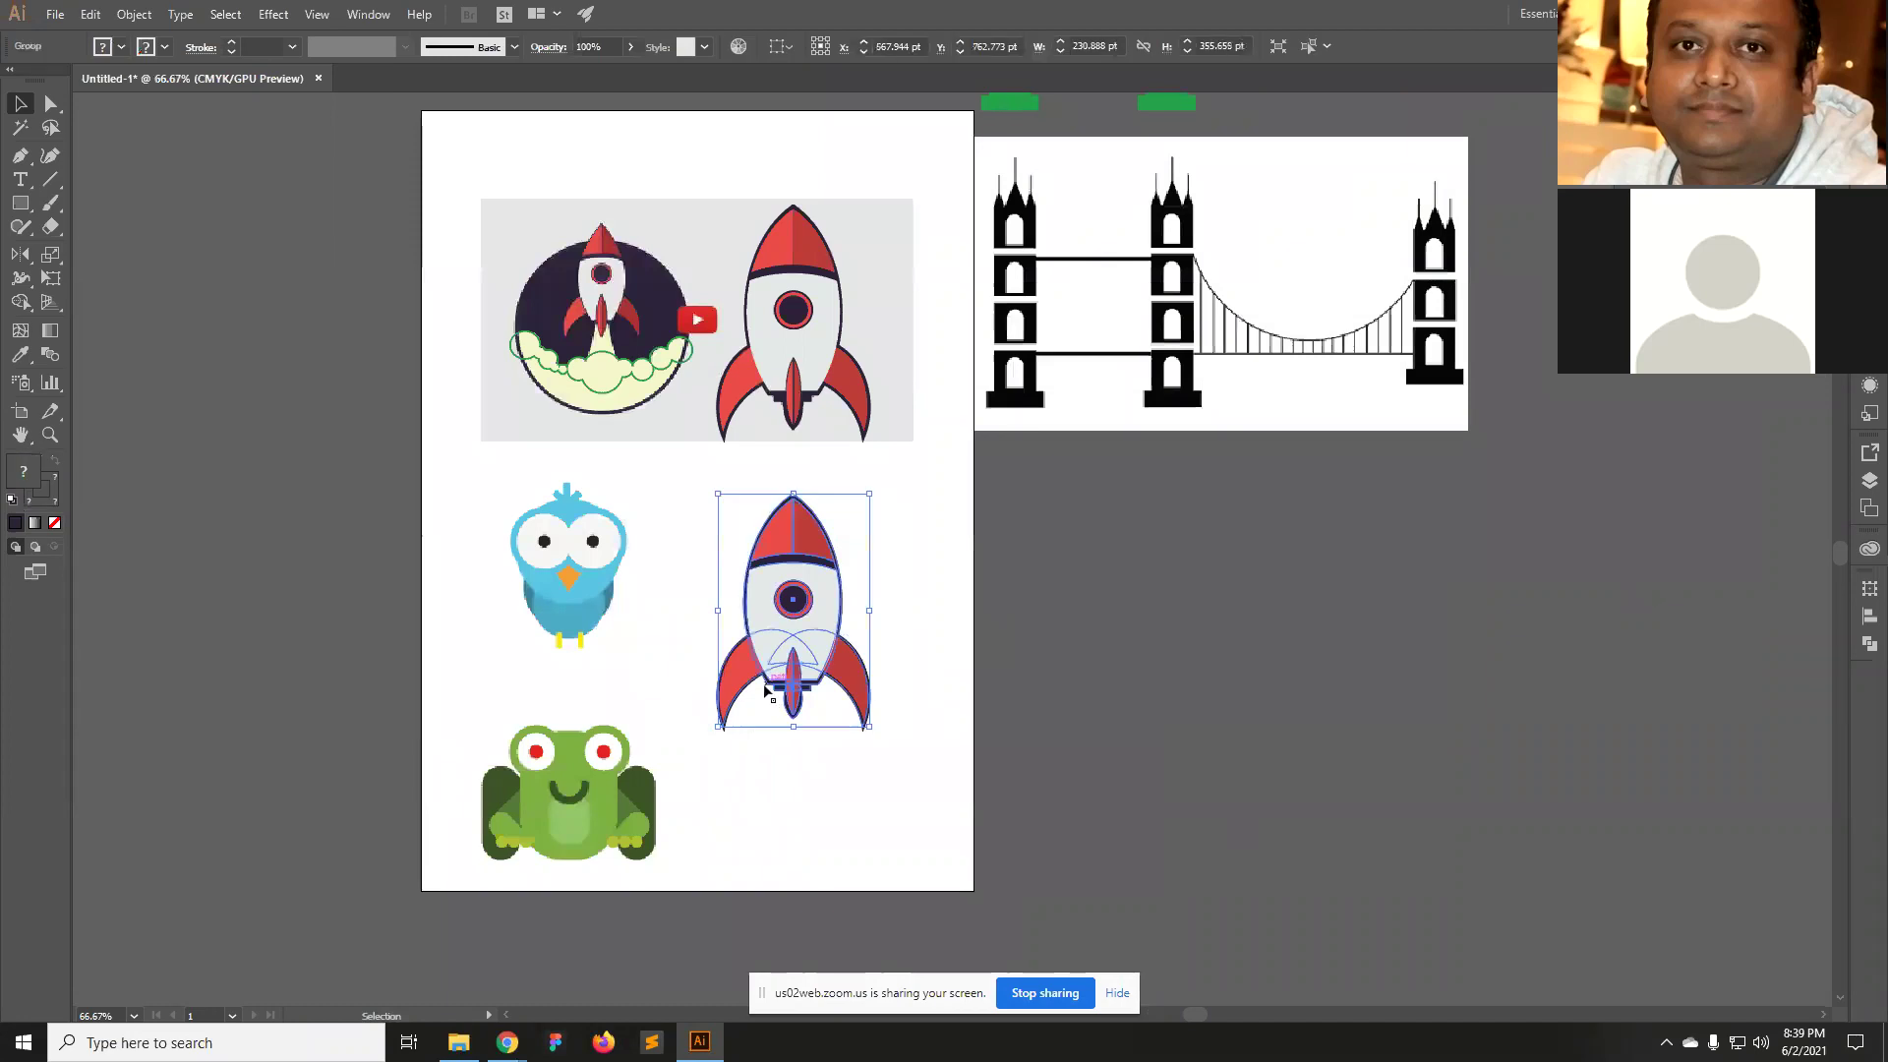
click(666, 667)
click(1247, 653)
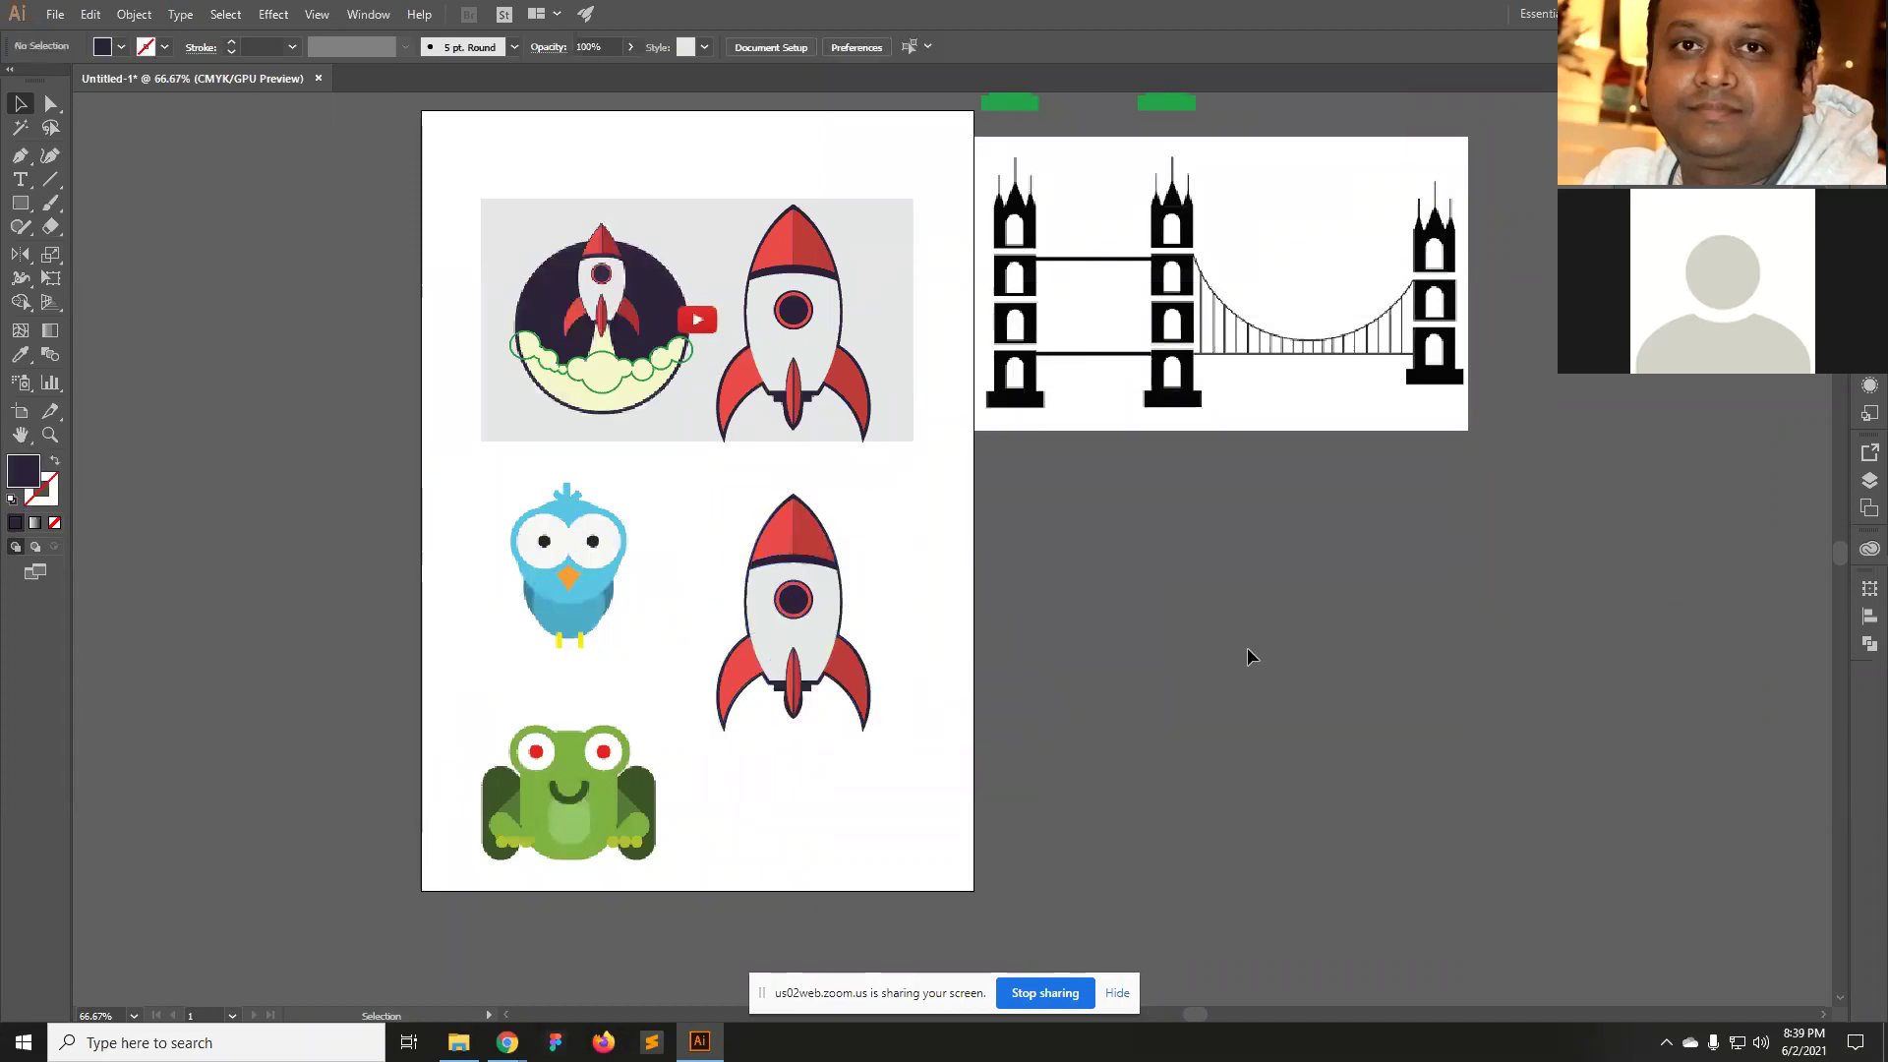
Display the Pathfinder operations and look through their additional options.
click(1870, 647)
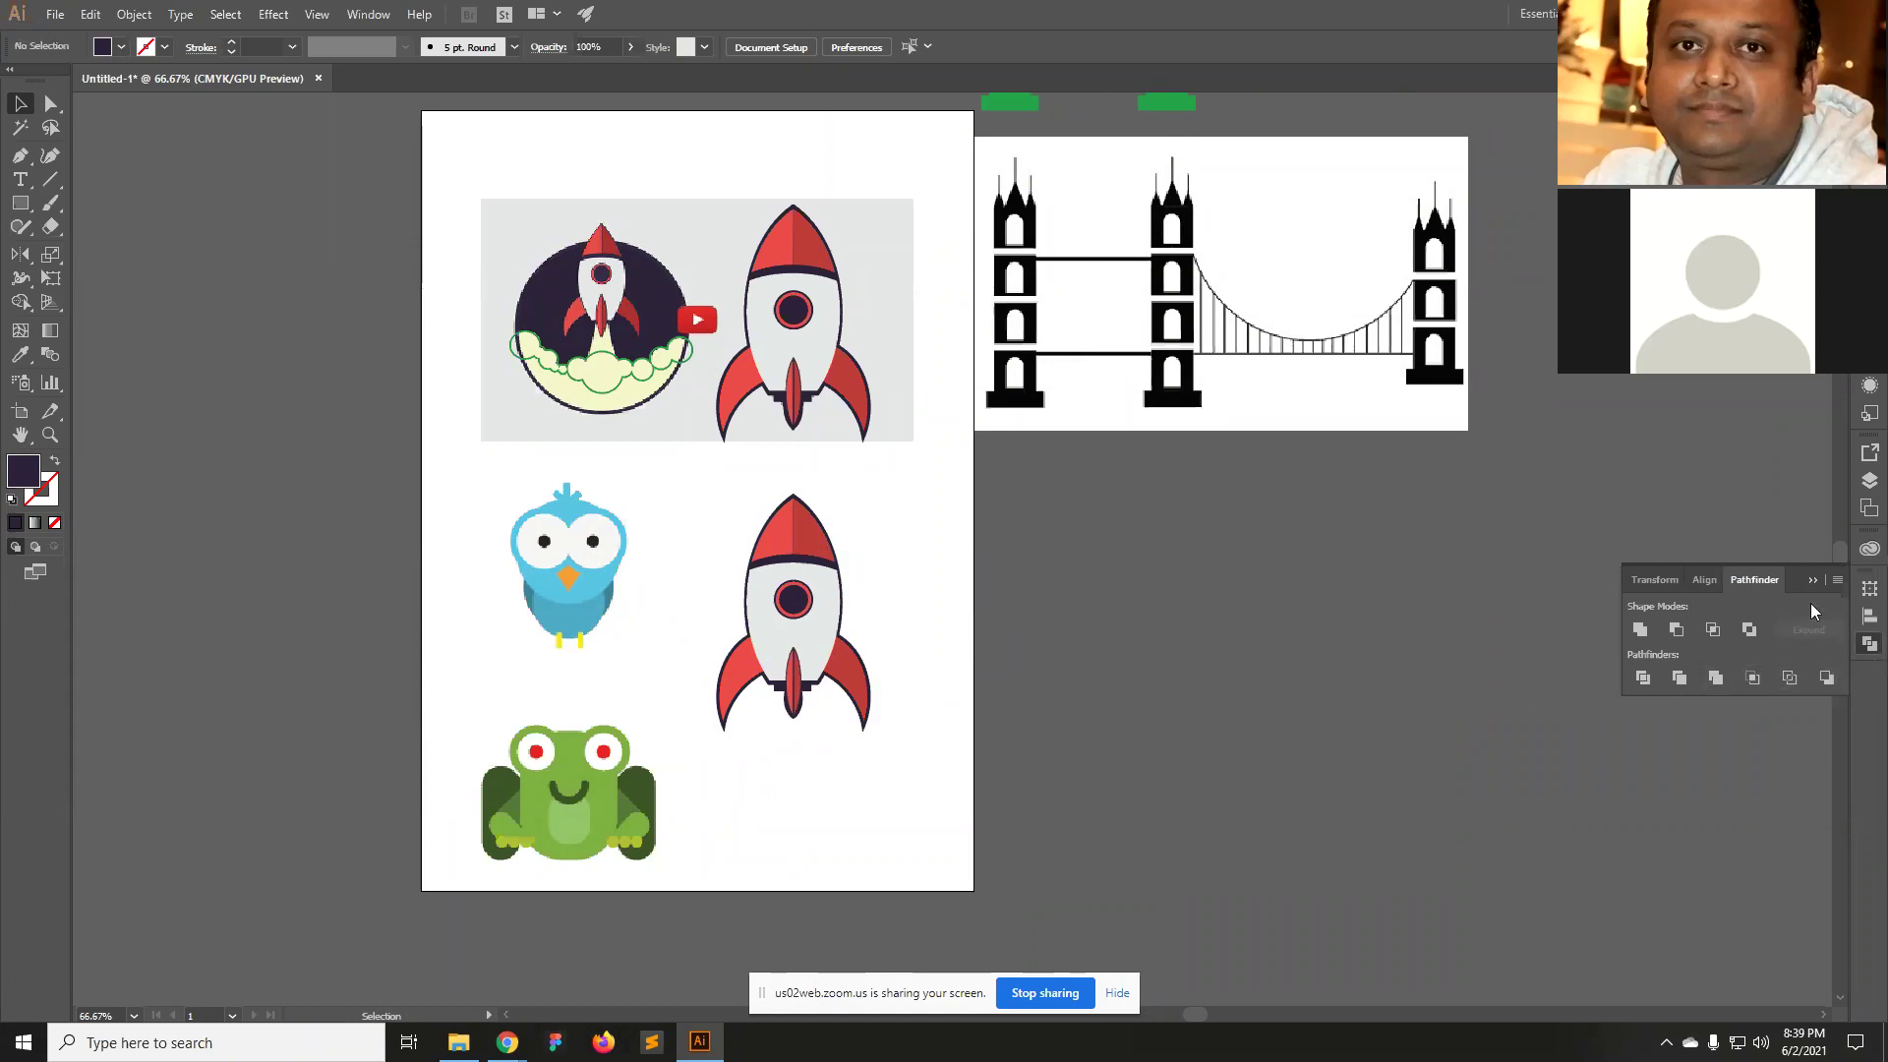
click(1837, 580)
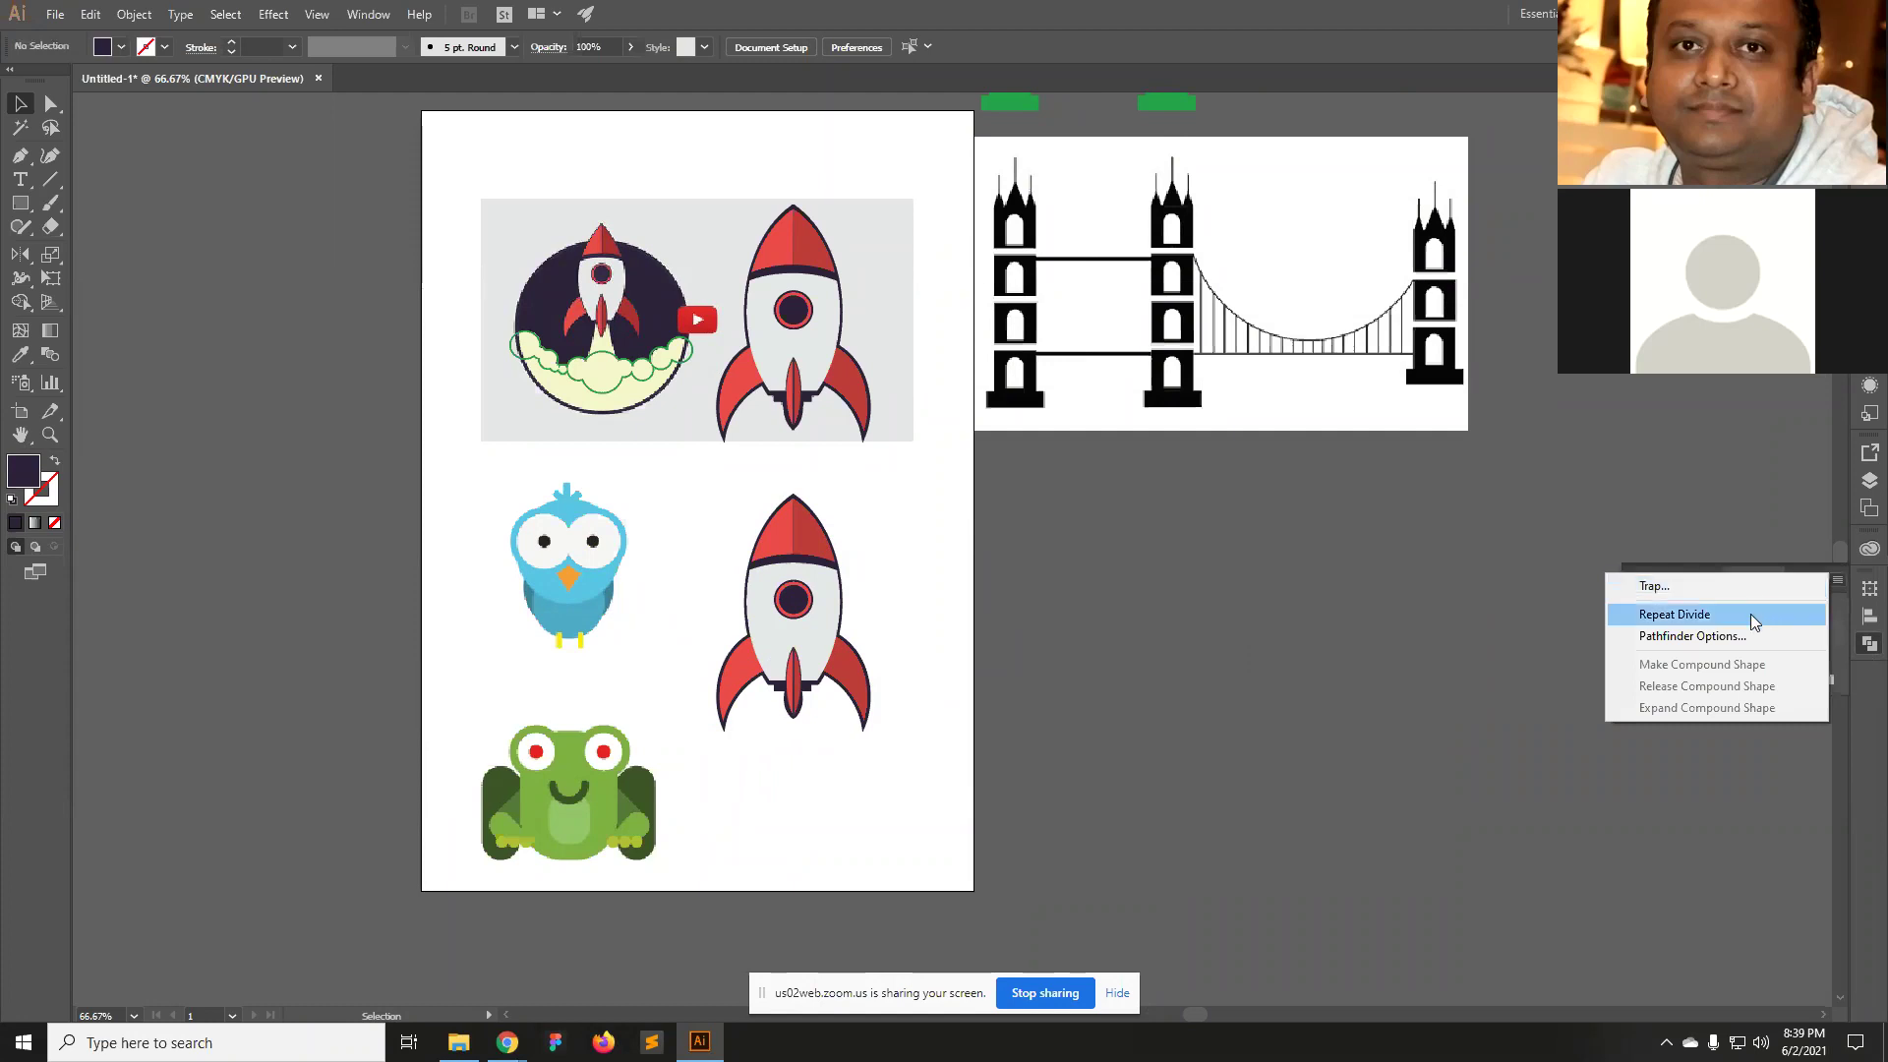
click(1495, 610)
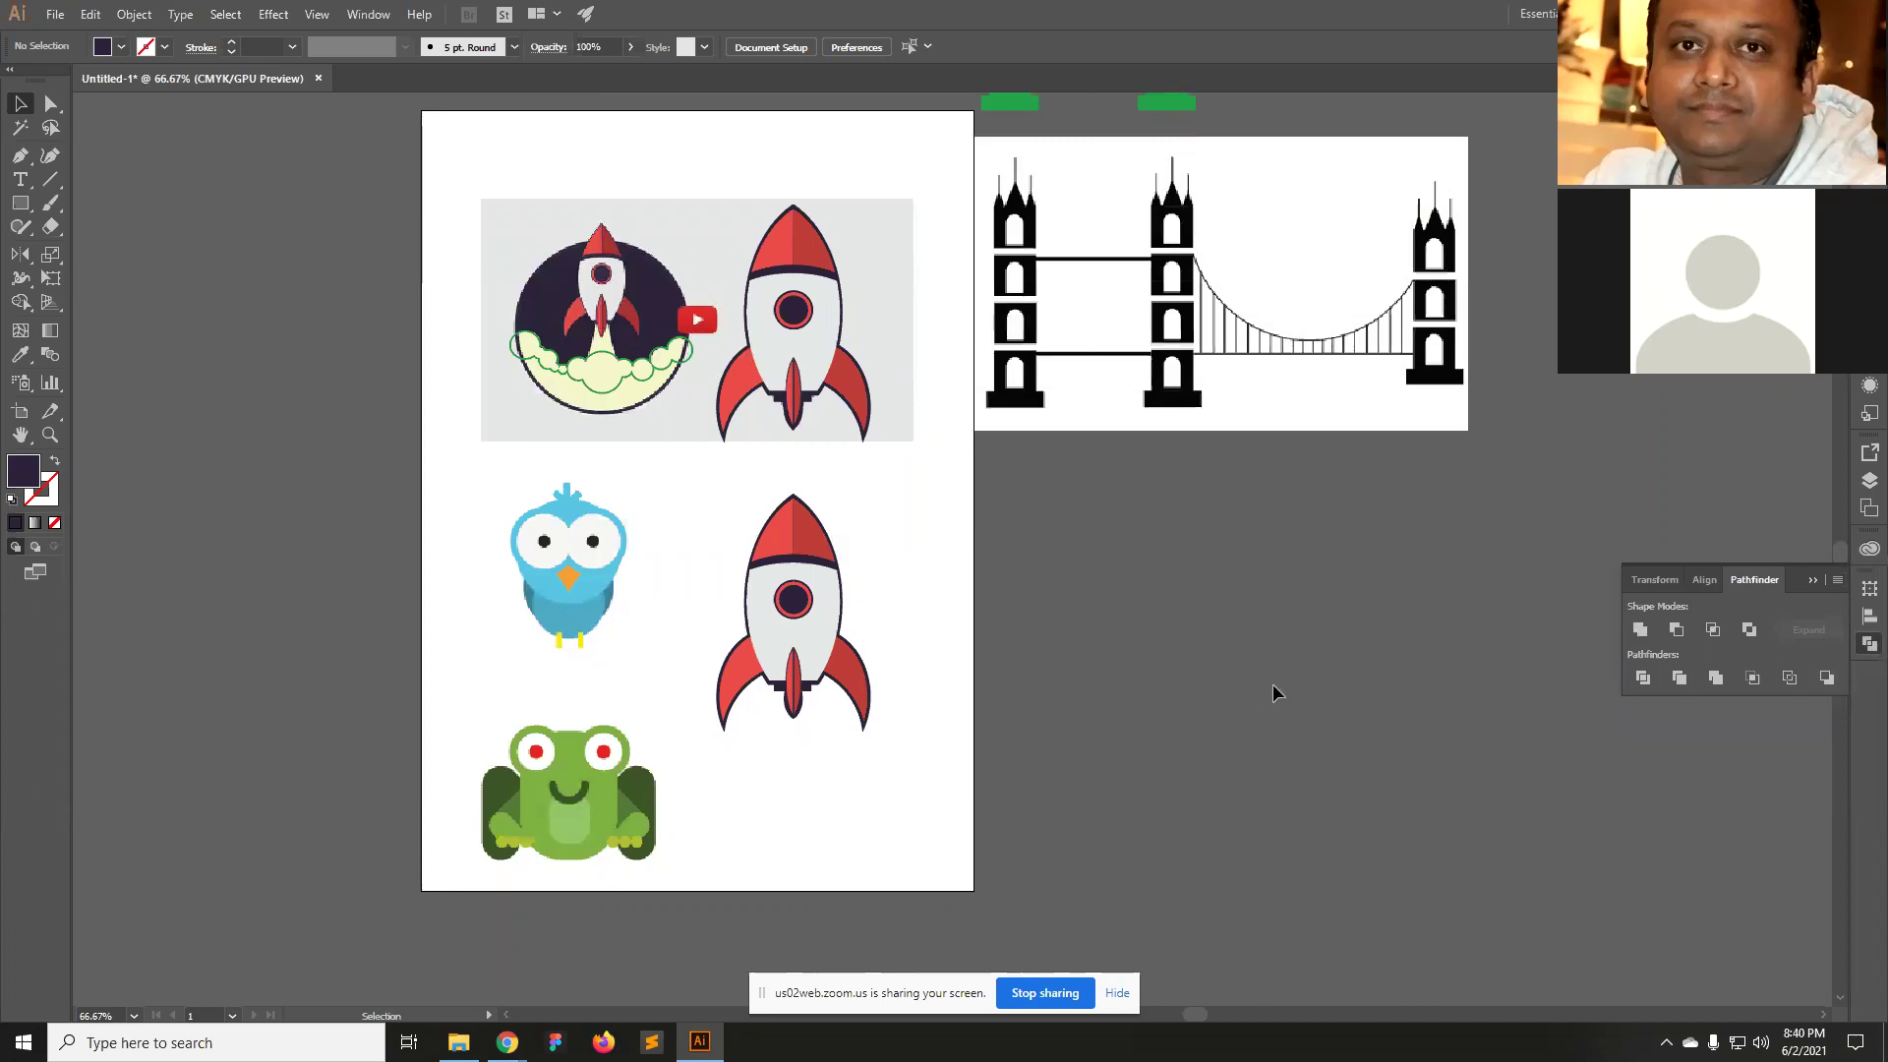
Ungroup the green bridge drawing and deselect its parts.
key(z)
scroll(1278, 688, up, 6)
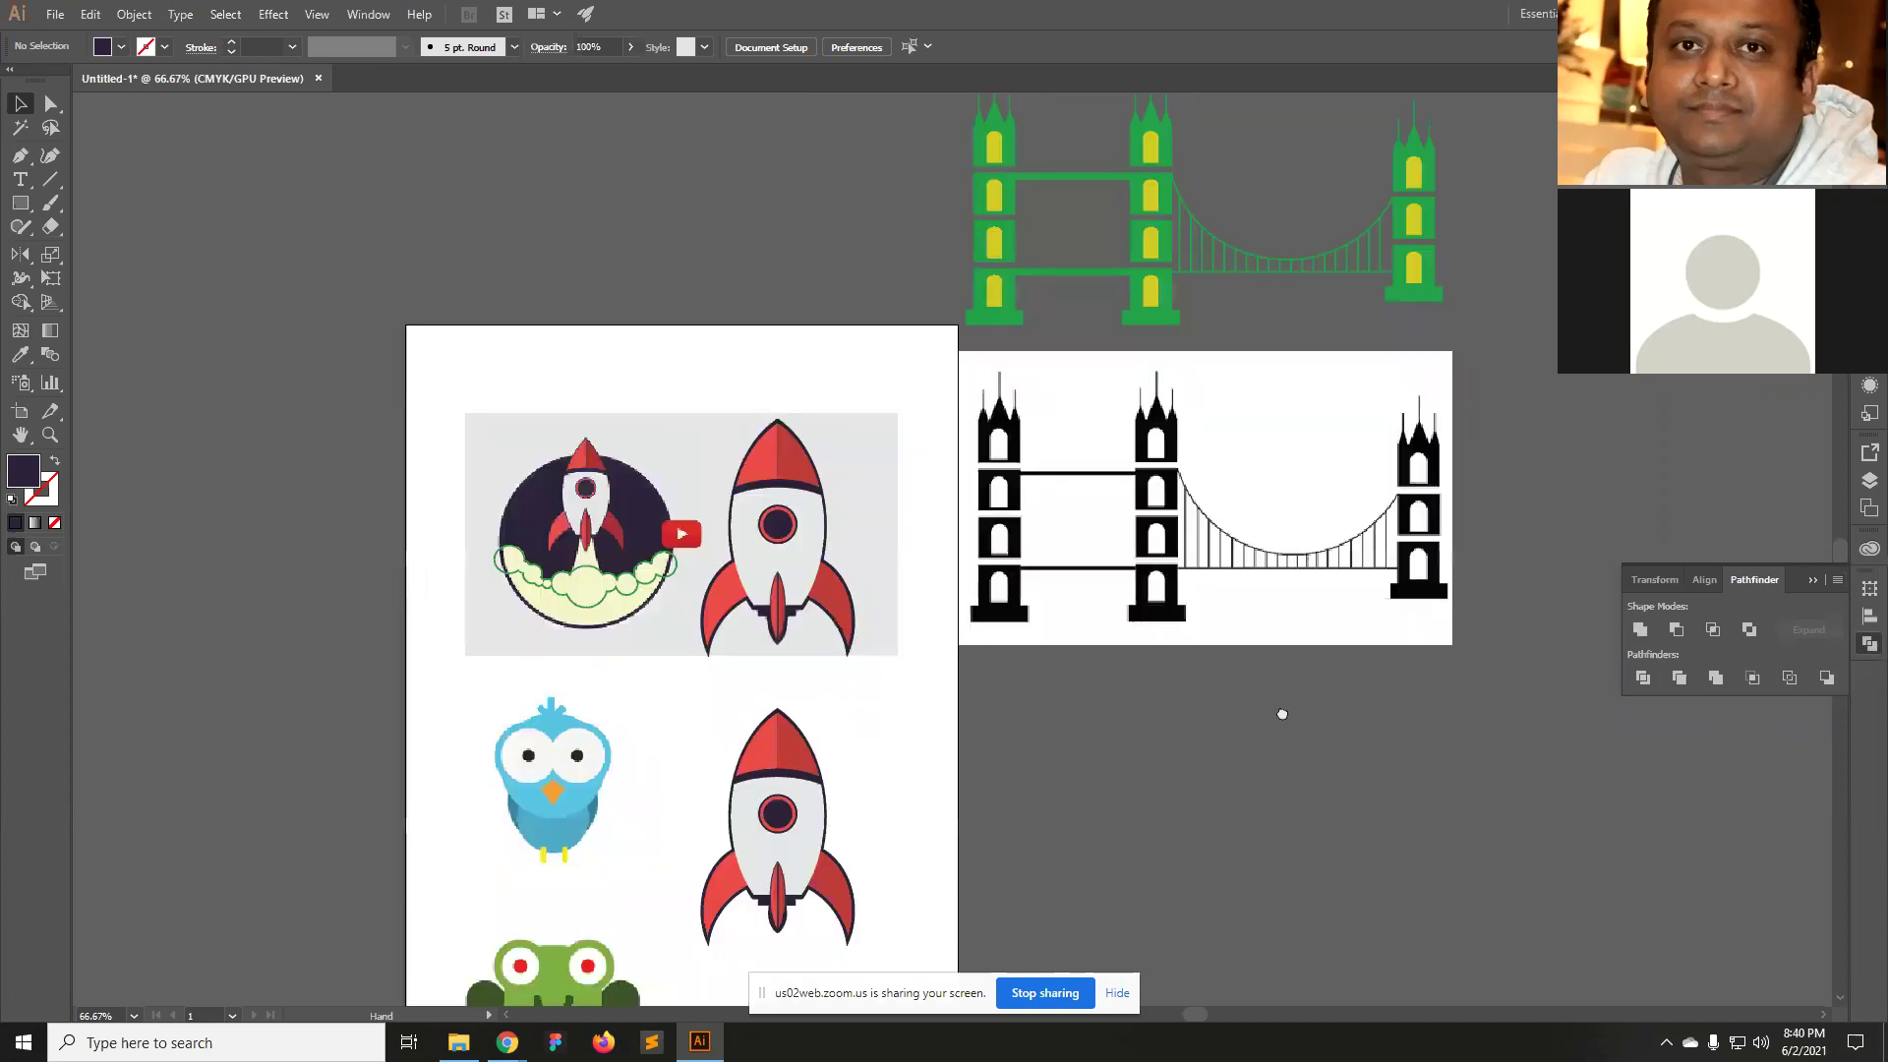
click(1100, 625)
click(905, 586)
click(905, 586)
key(v)
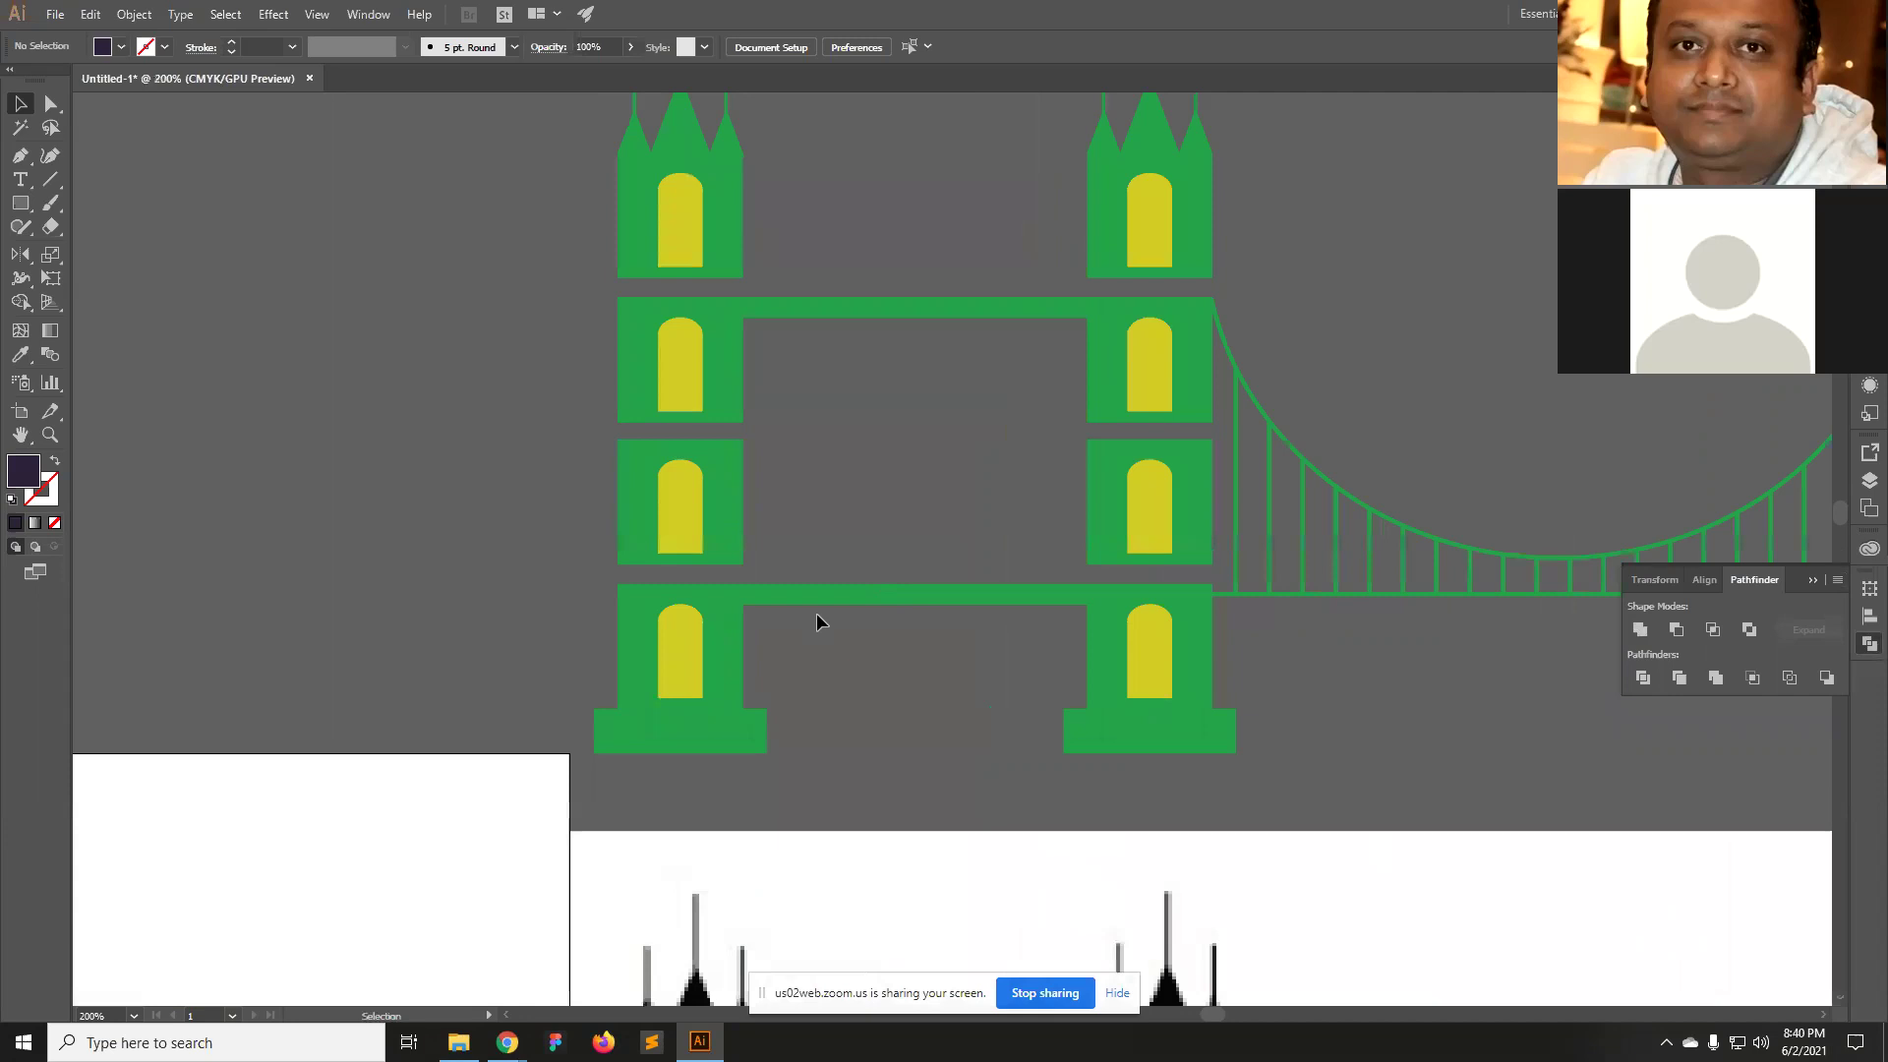
click(705, 490)
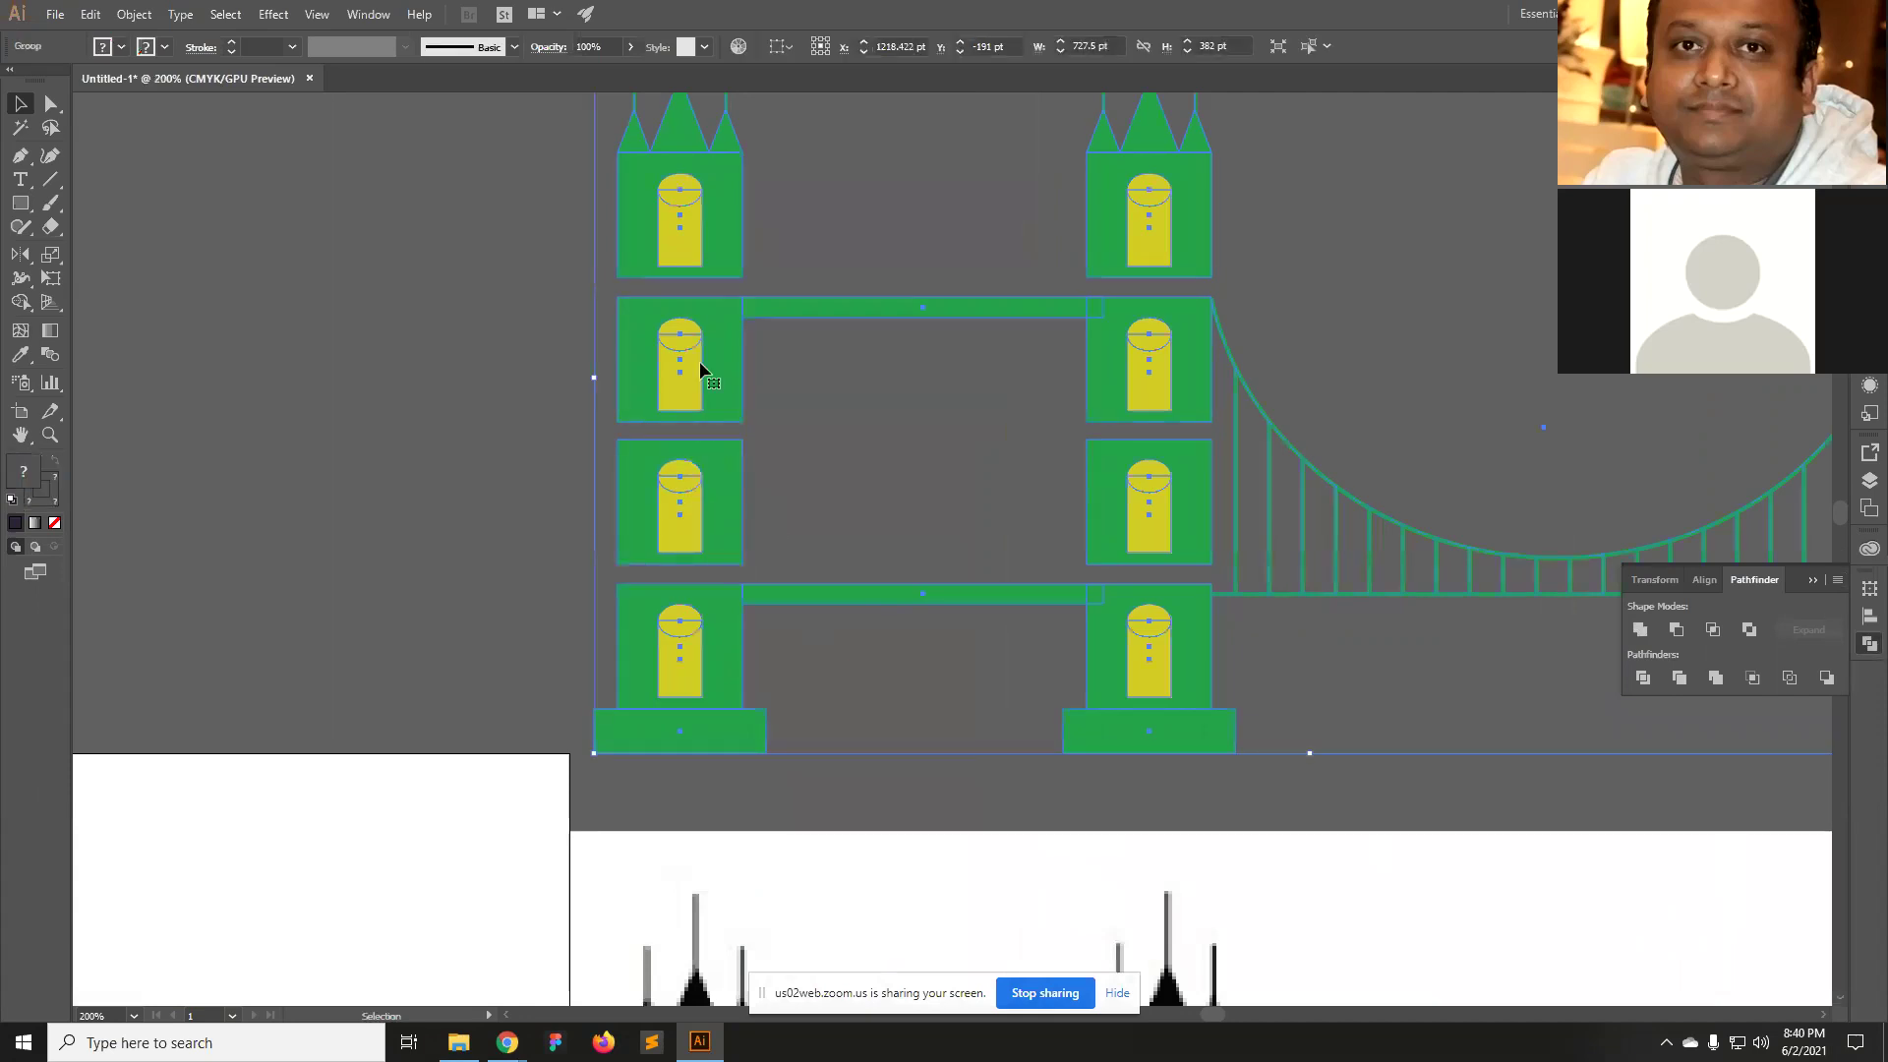
click(289, 160)
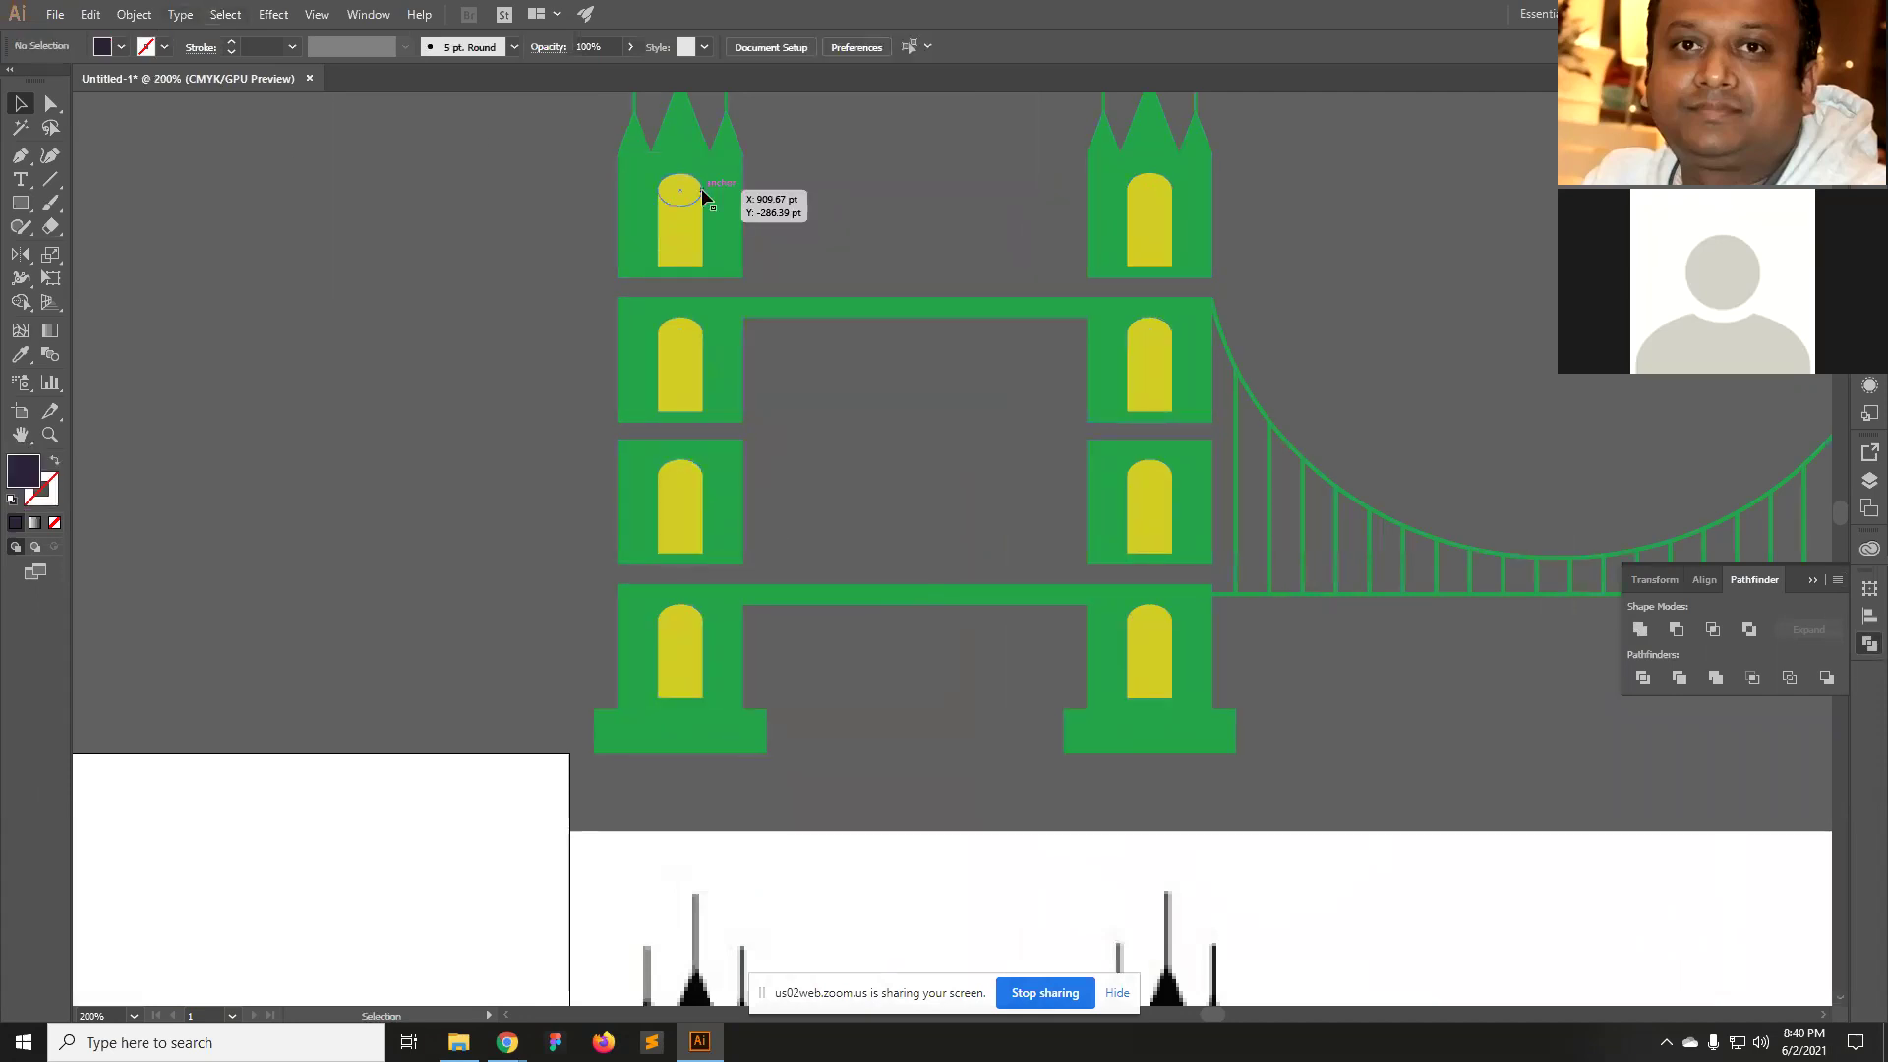
click(702, 194)
click(134, 14)
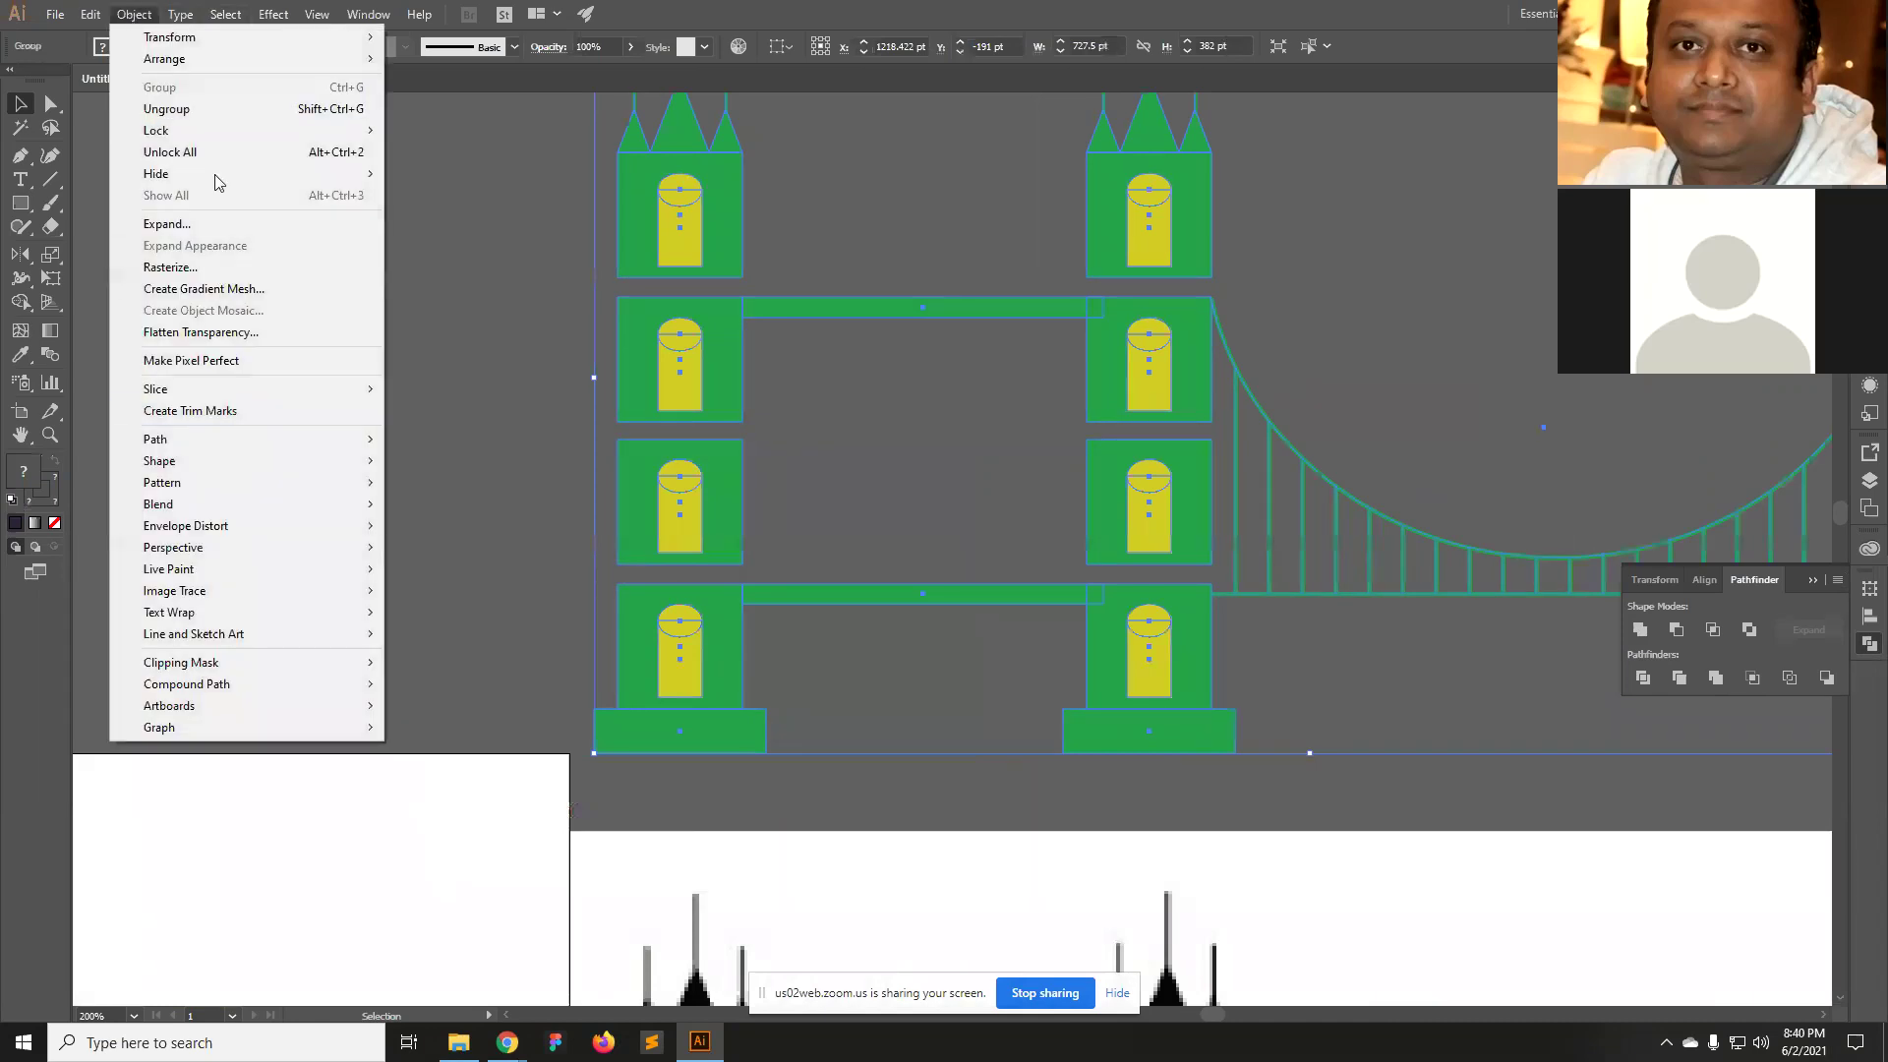
click(196, 110)
click(400, 441)
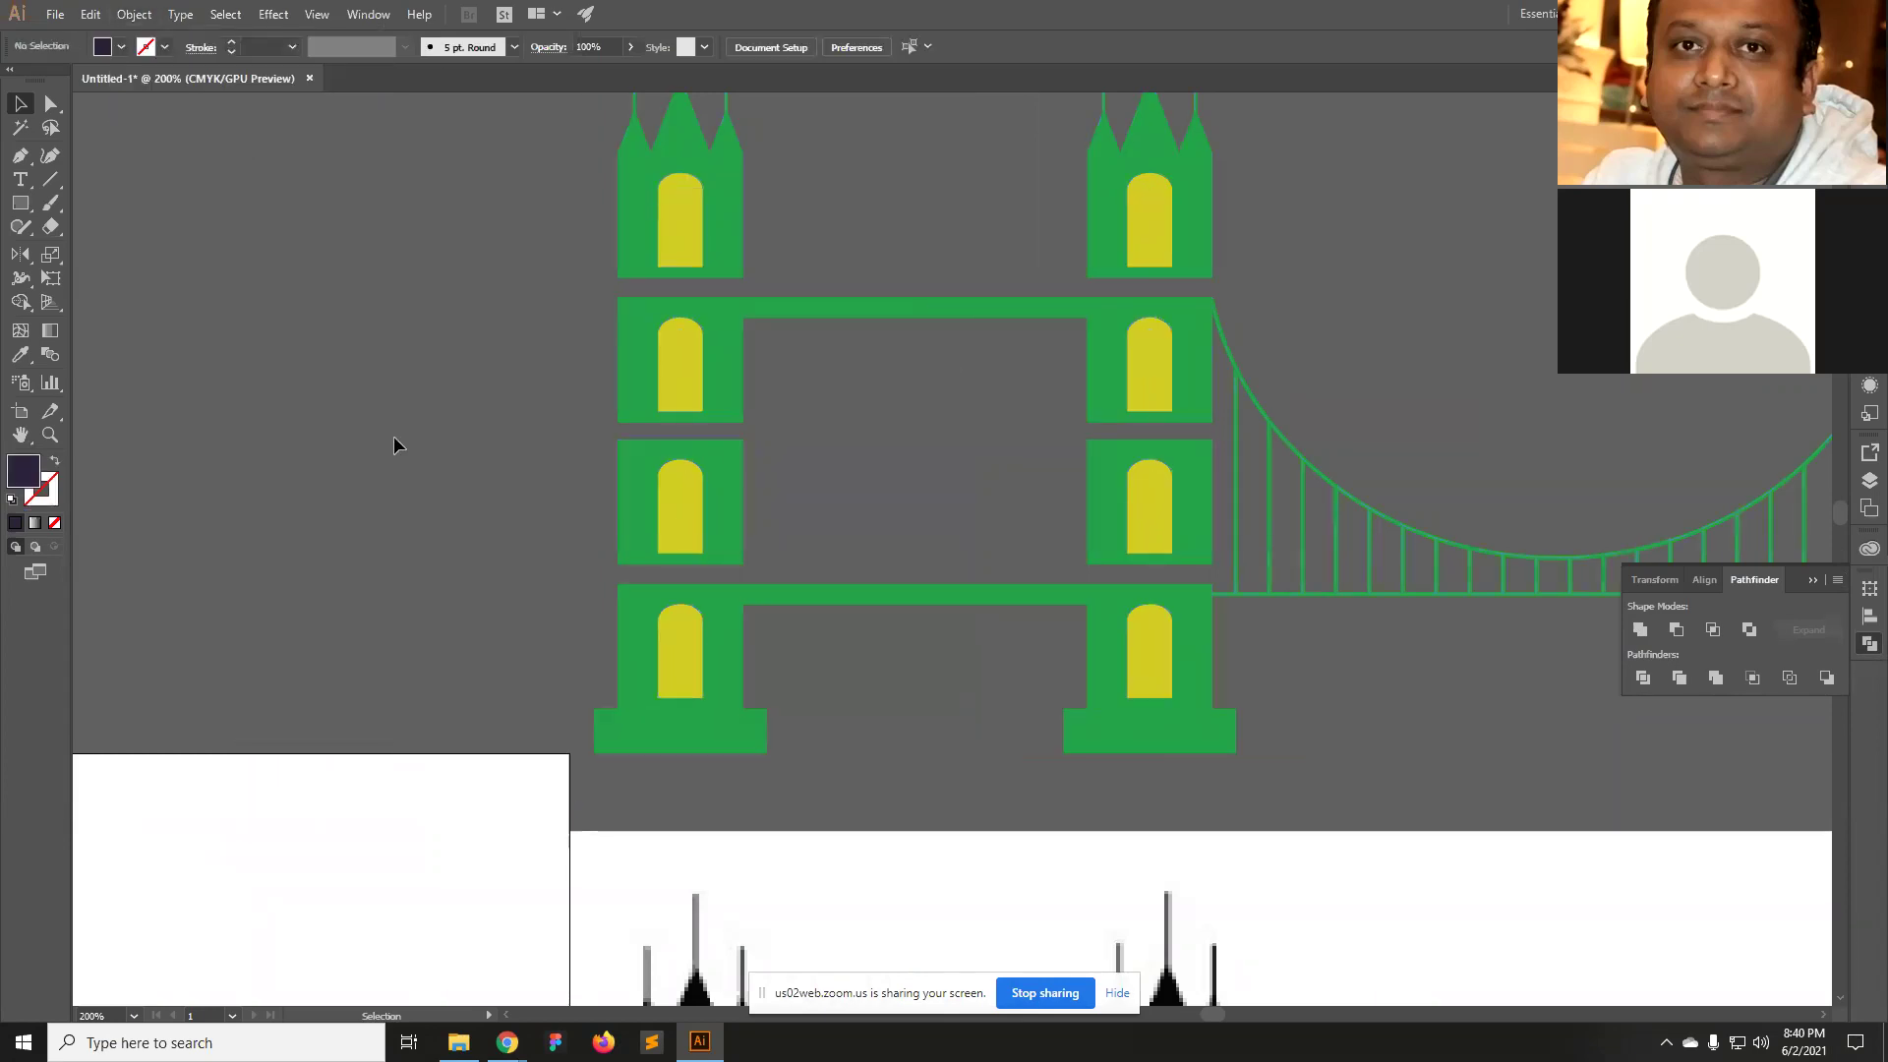
Unite the ellipse and rectangle of the left tower's upper two yellow windows and the middle tower's top window into single shapes.
click(724, 314)
click(692, 346)
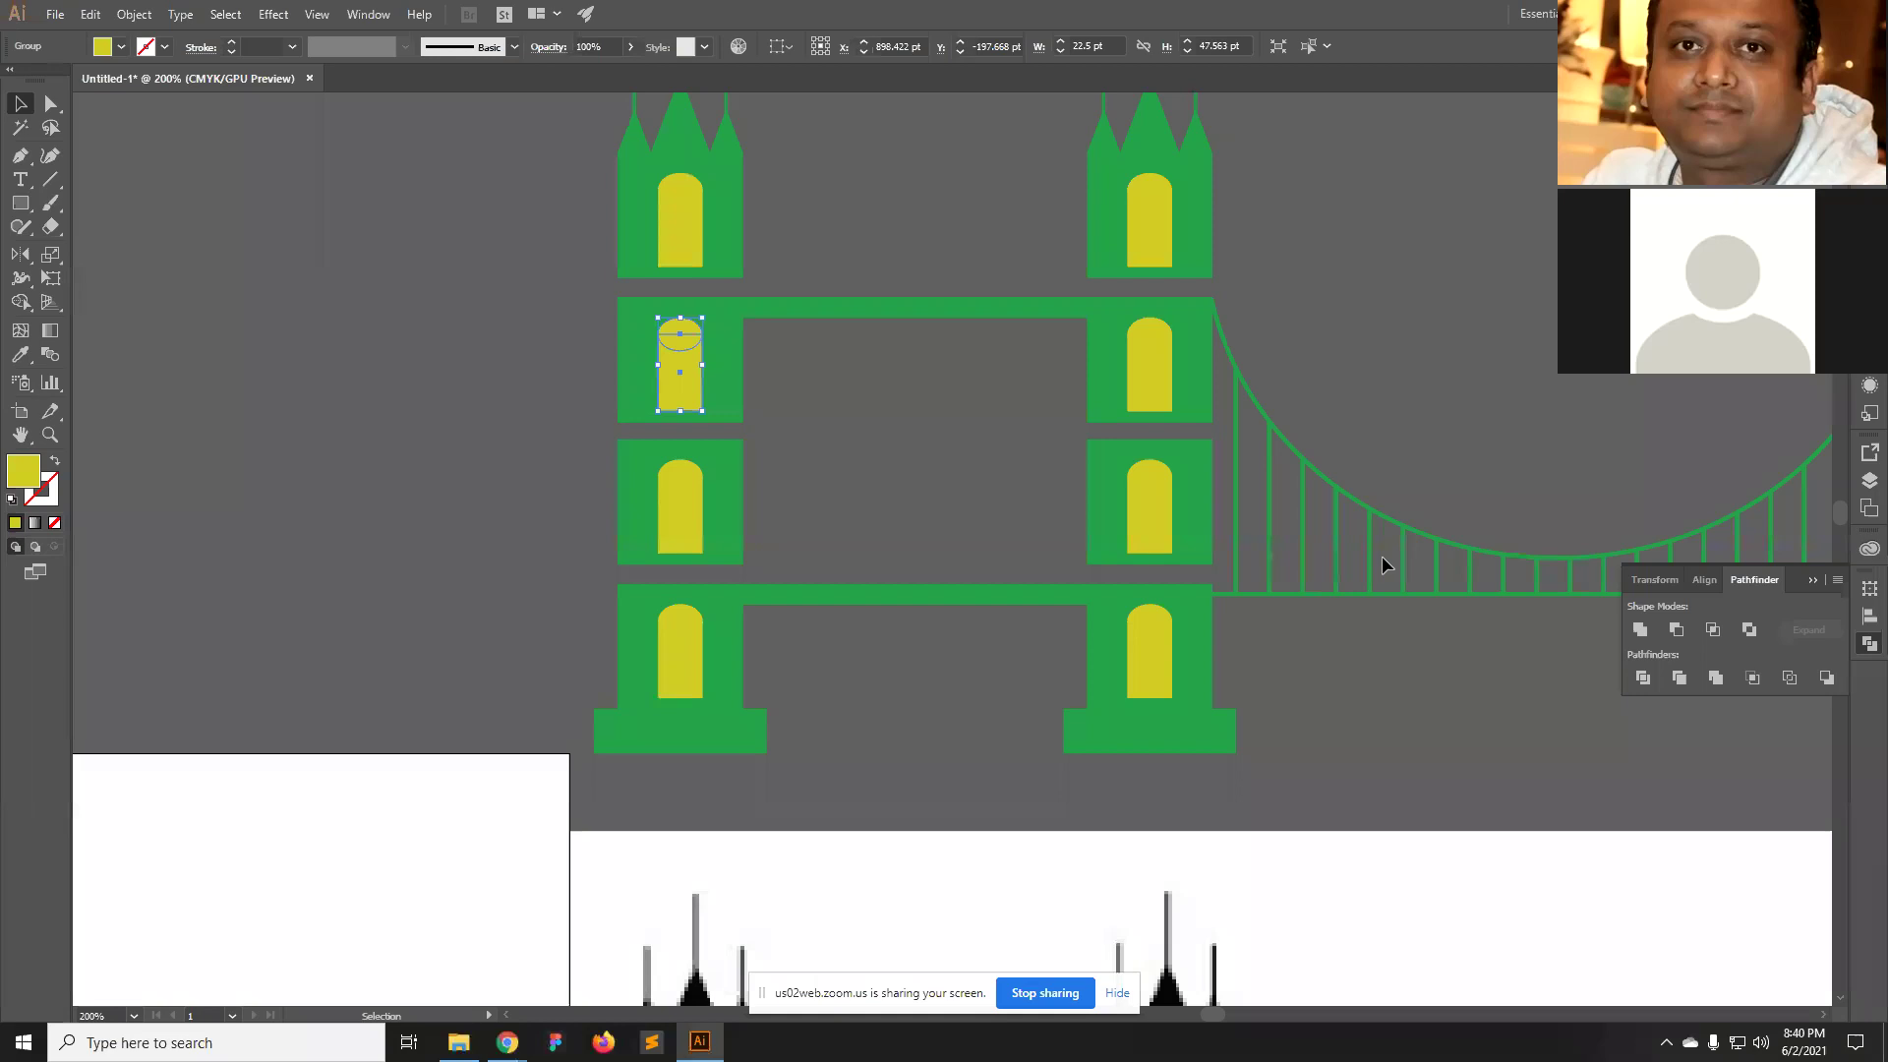
click(1643, 630)
click(691, 250)
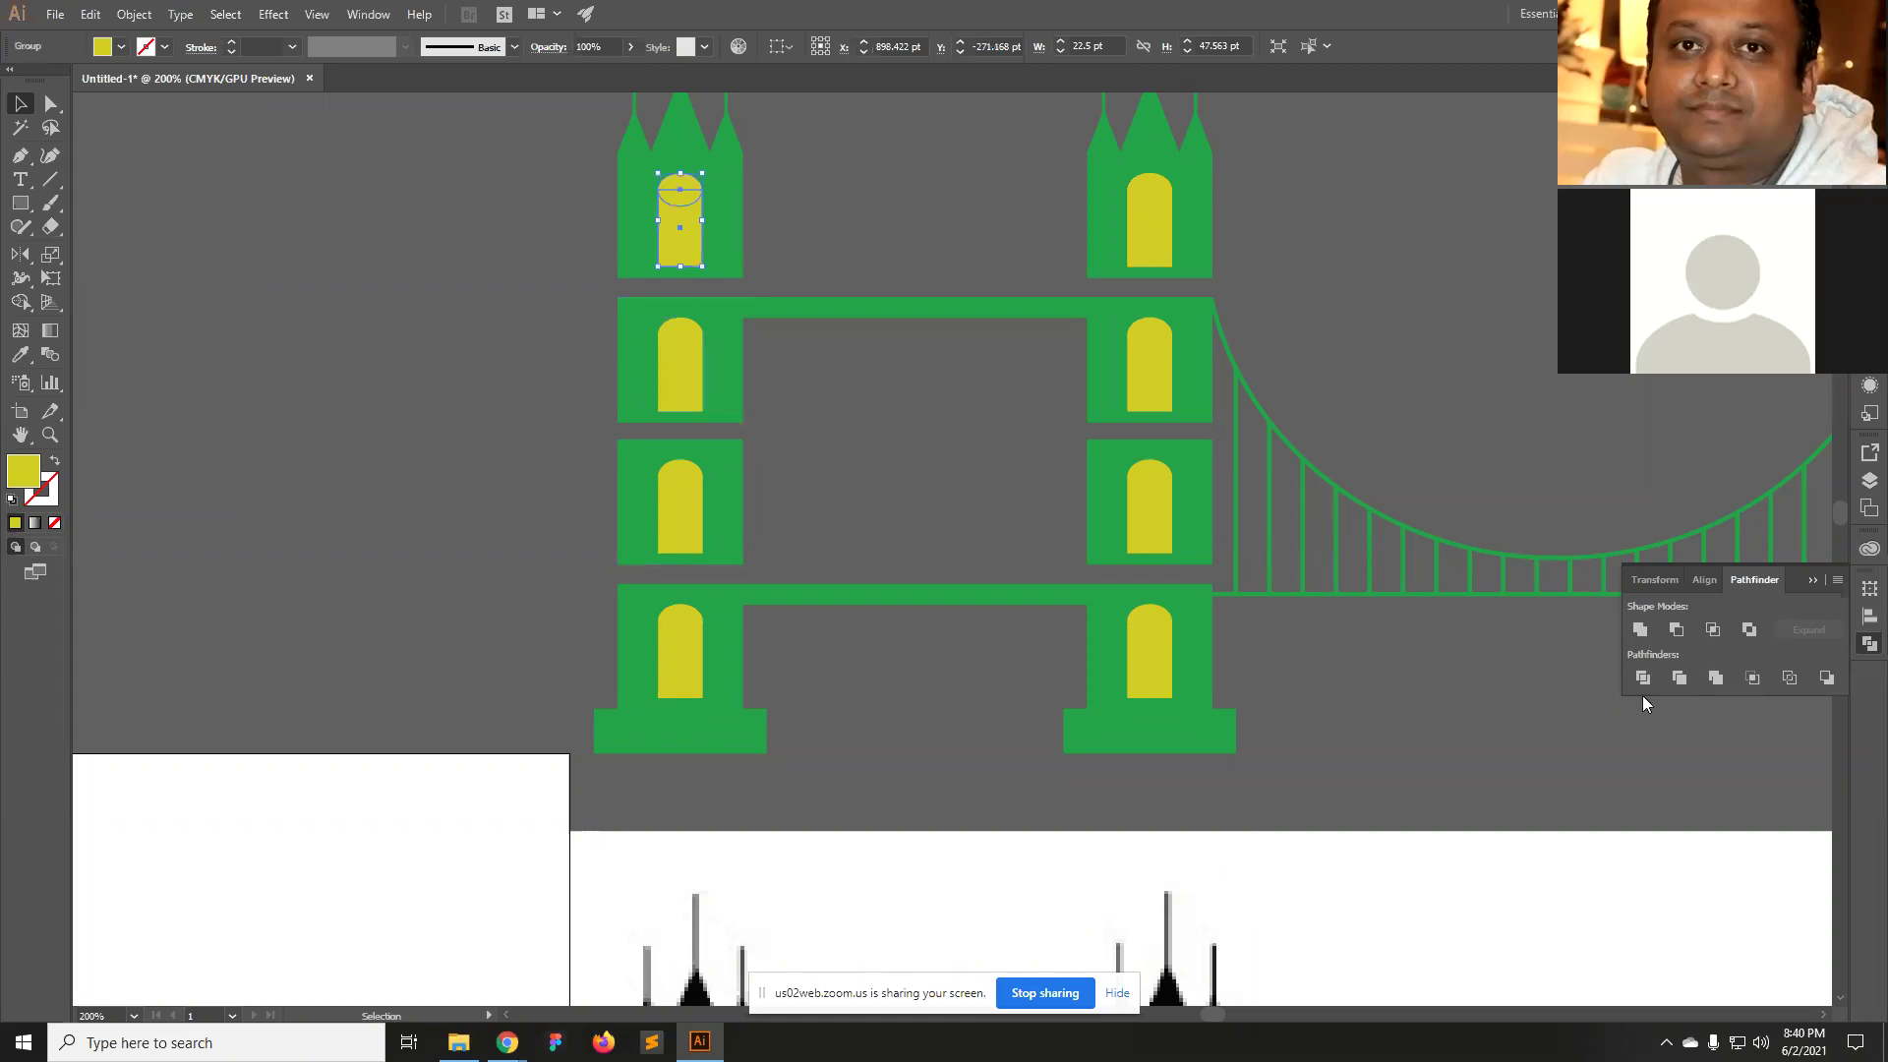
click(1643, 630)
click(1147, 221)
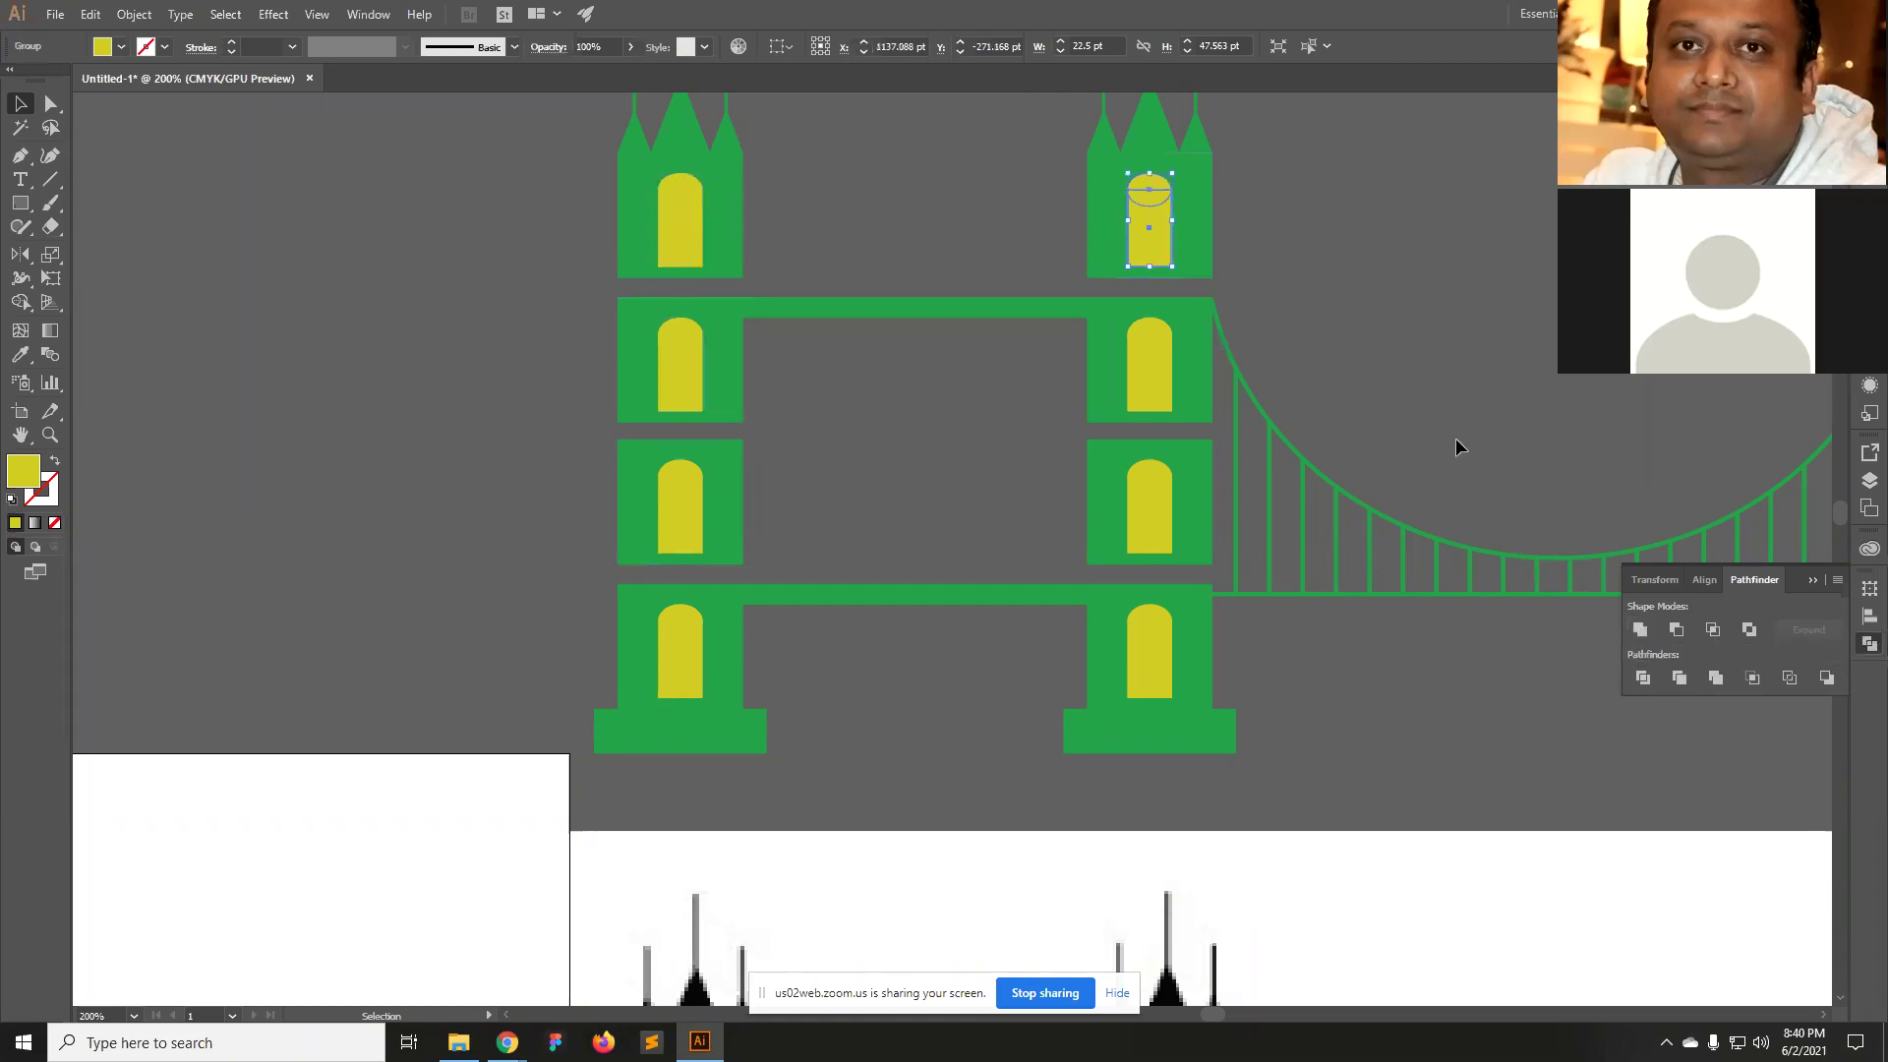
click(1643, 631)
click(1390, 694)
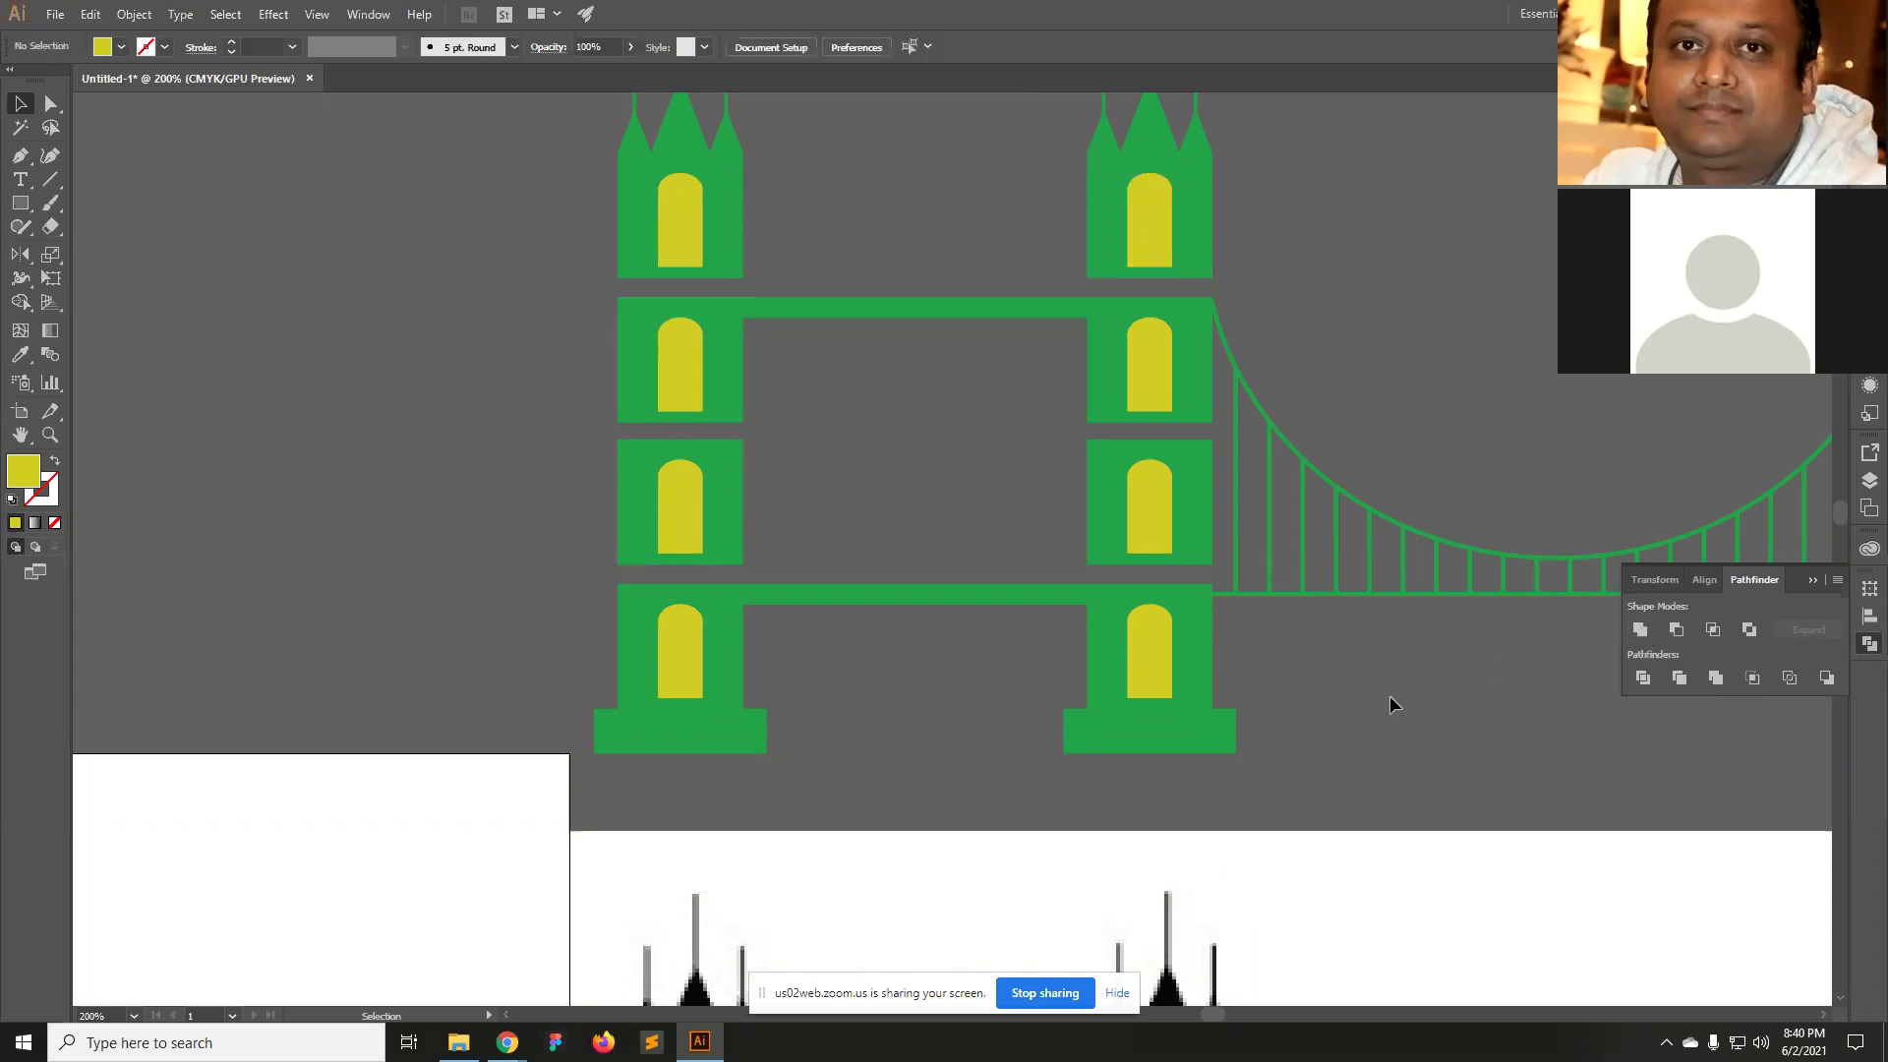
Unite the bottom blocks and bases of the left and middle towers with the lower connecting beam into one shape.
click(726, 627)
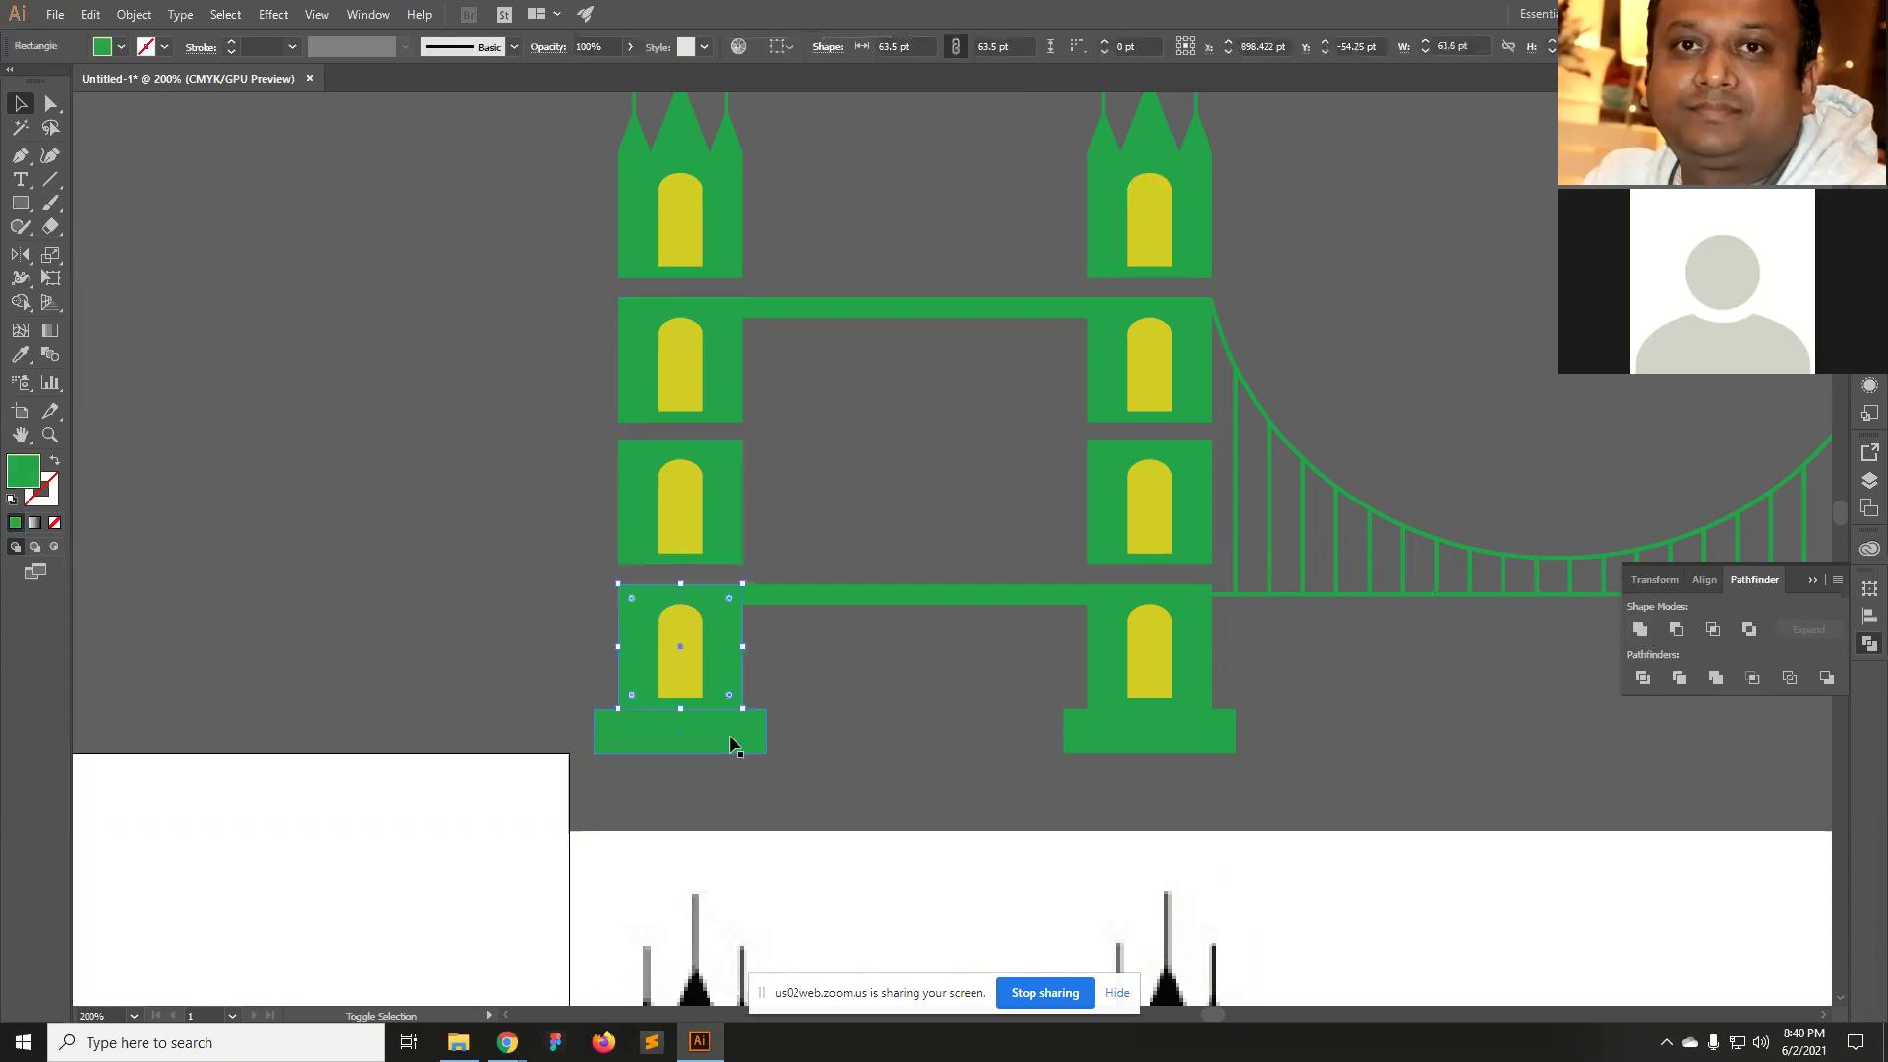
shift+click(724, 735)
shift+click(890, 594)
shift+click(1178, 602)
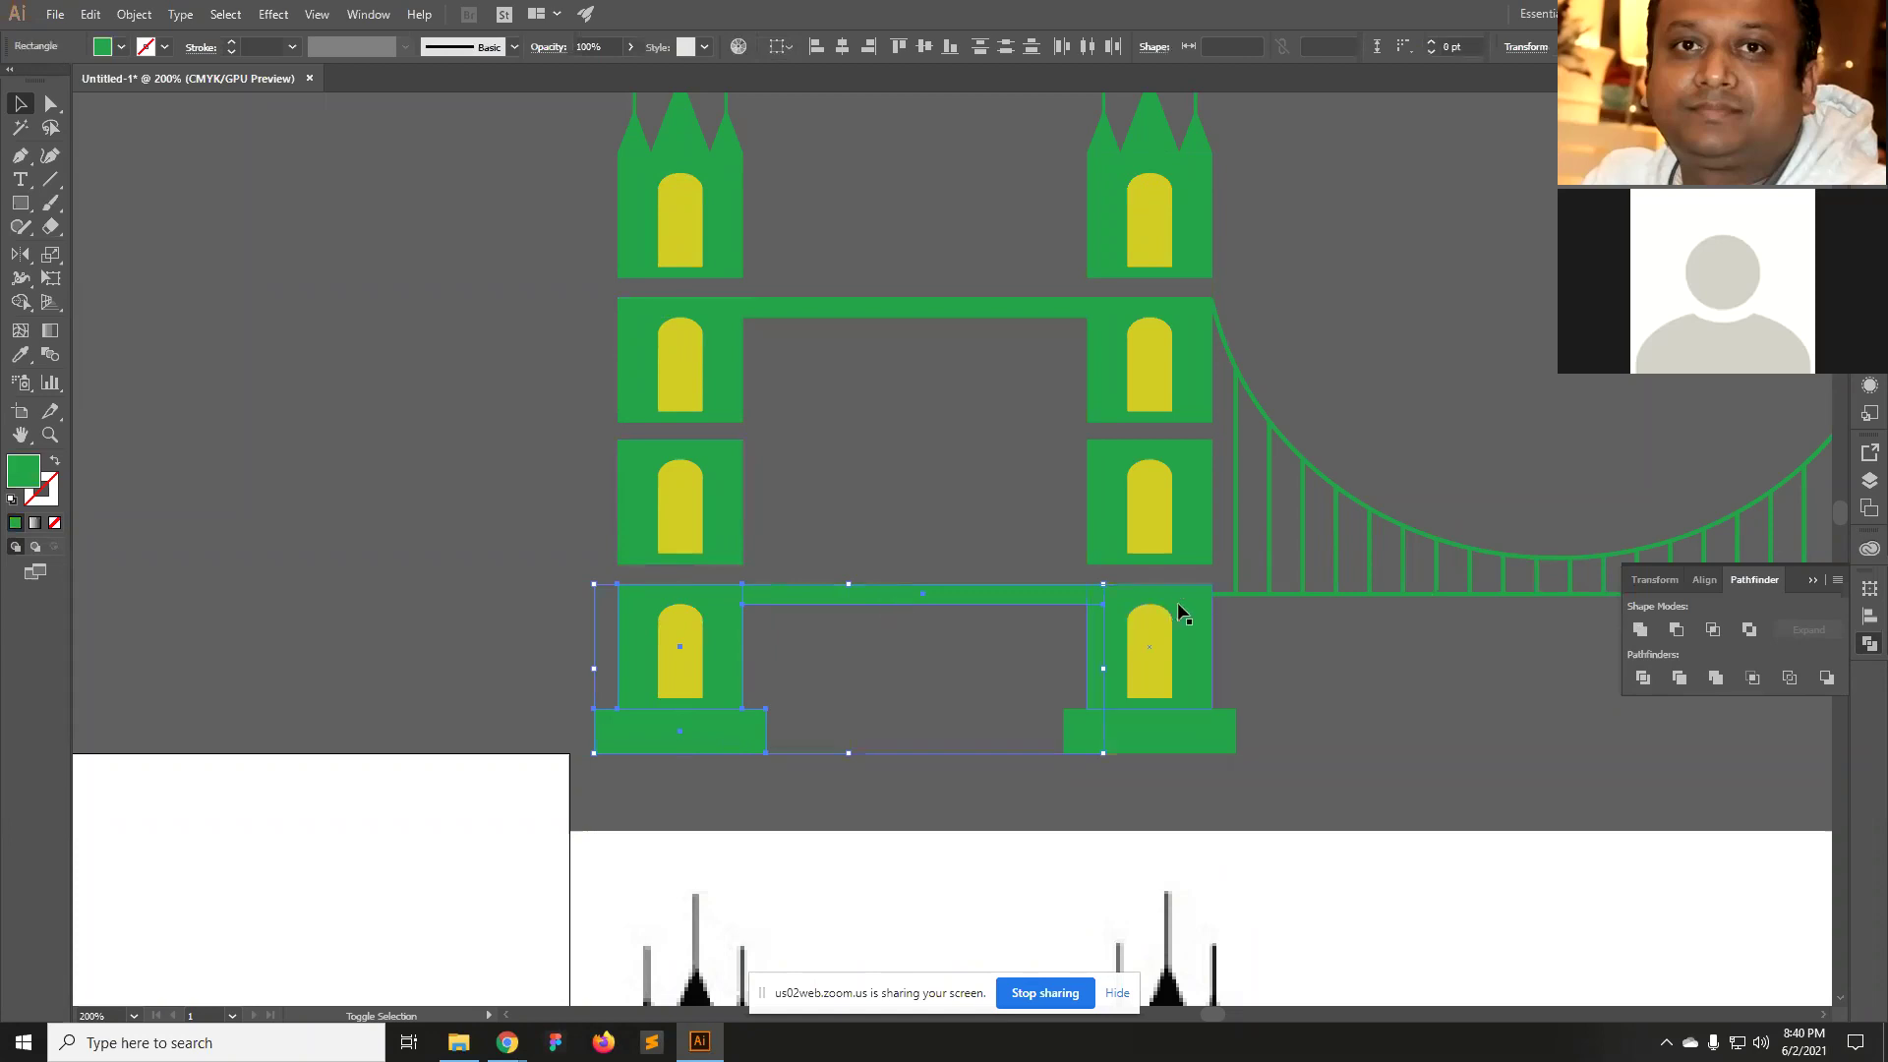
shift+click(1172, 739)
click(1641, 629)
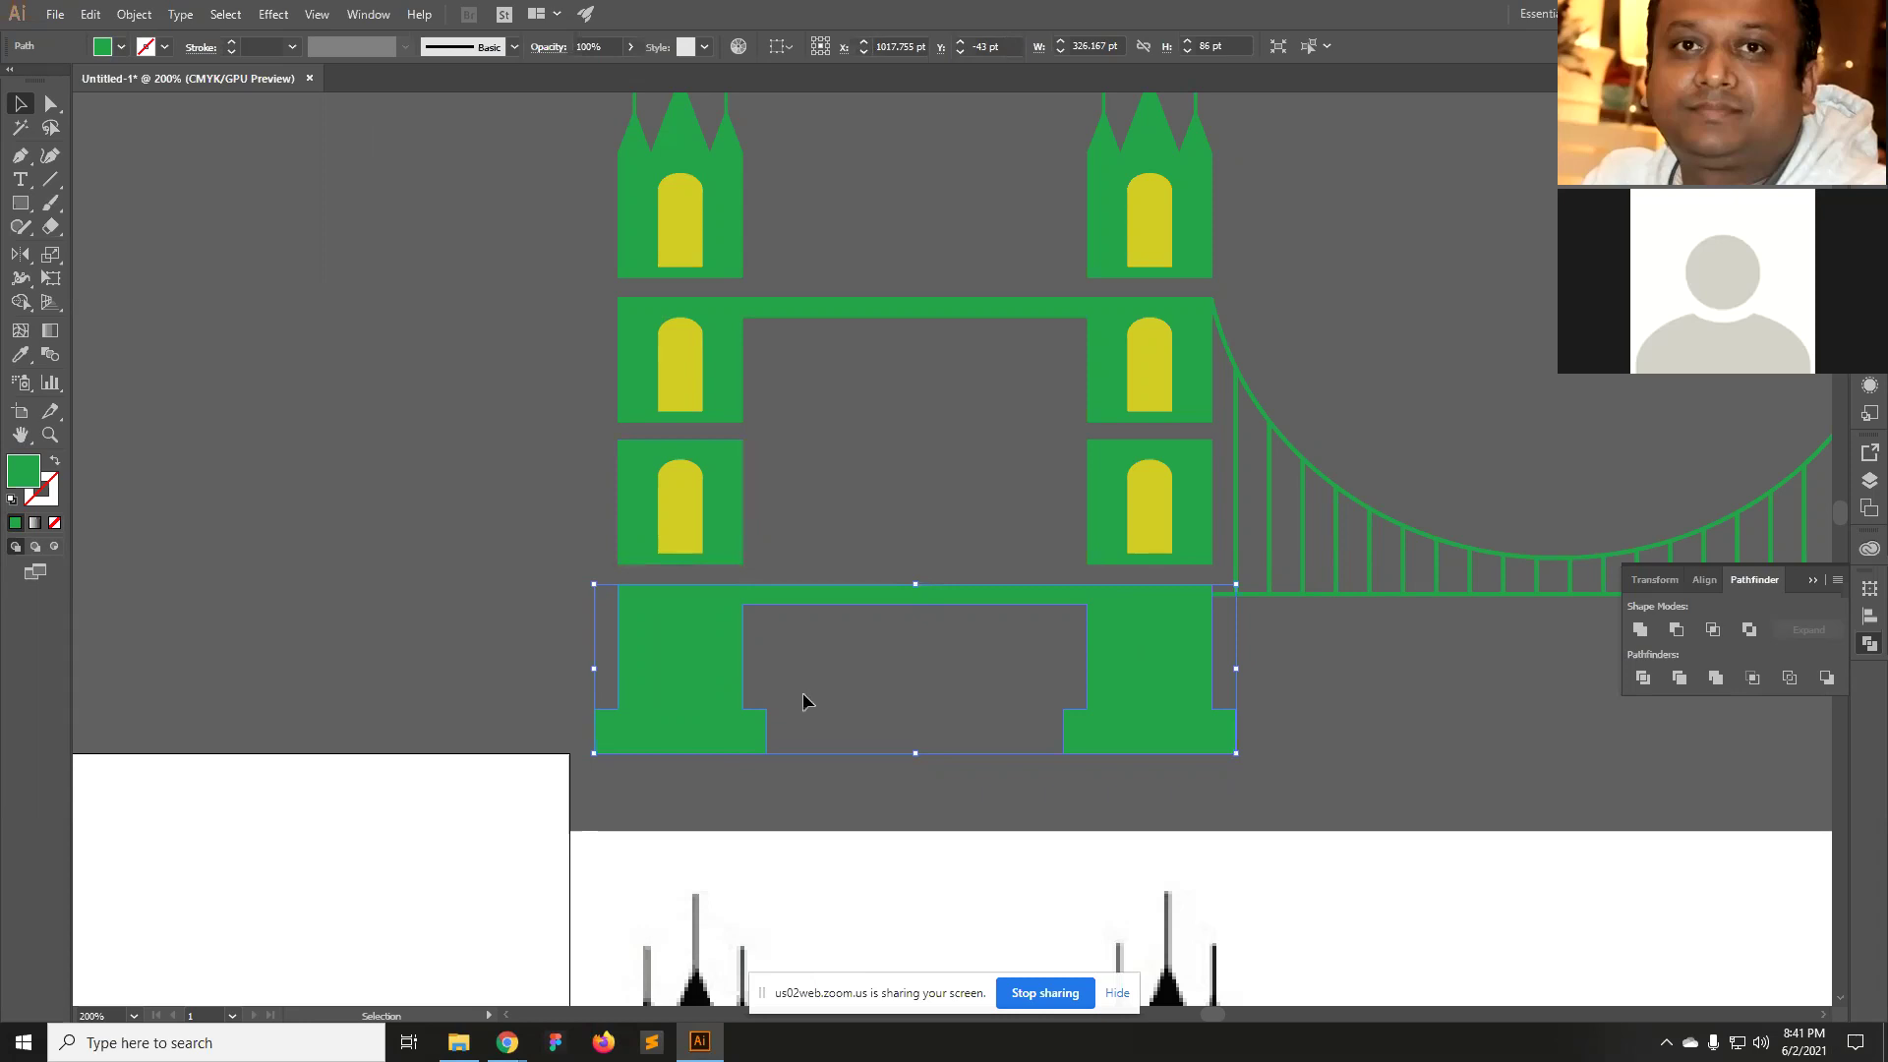
Send the united bridge base shape to the back, behind the yellow windows.
right_click(710, 665)
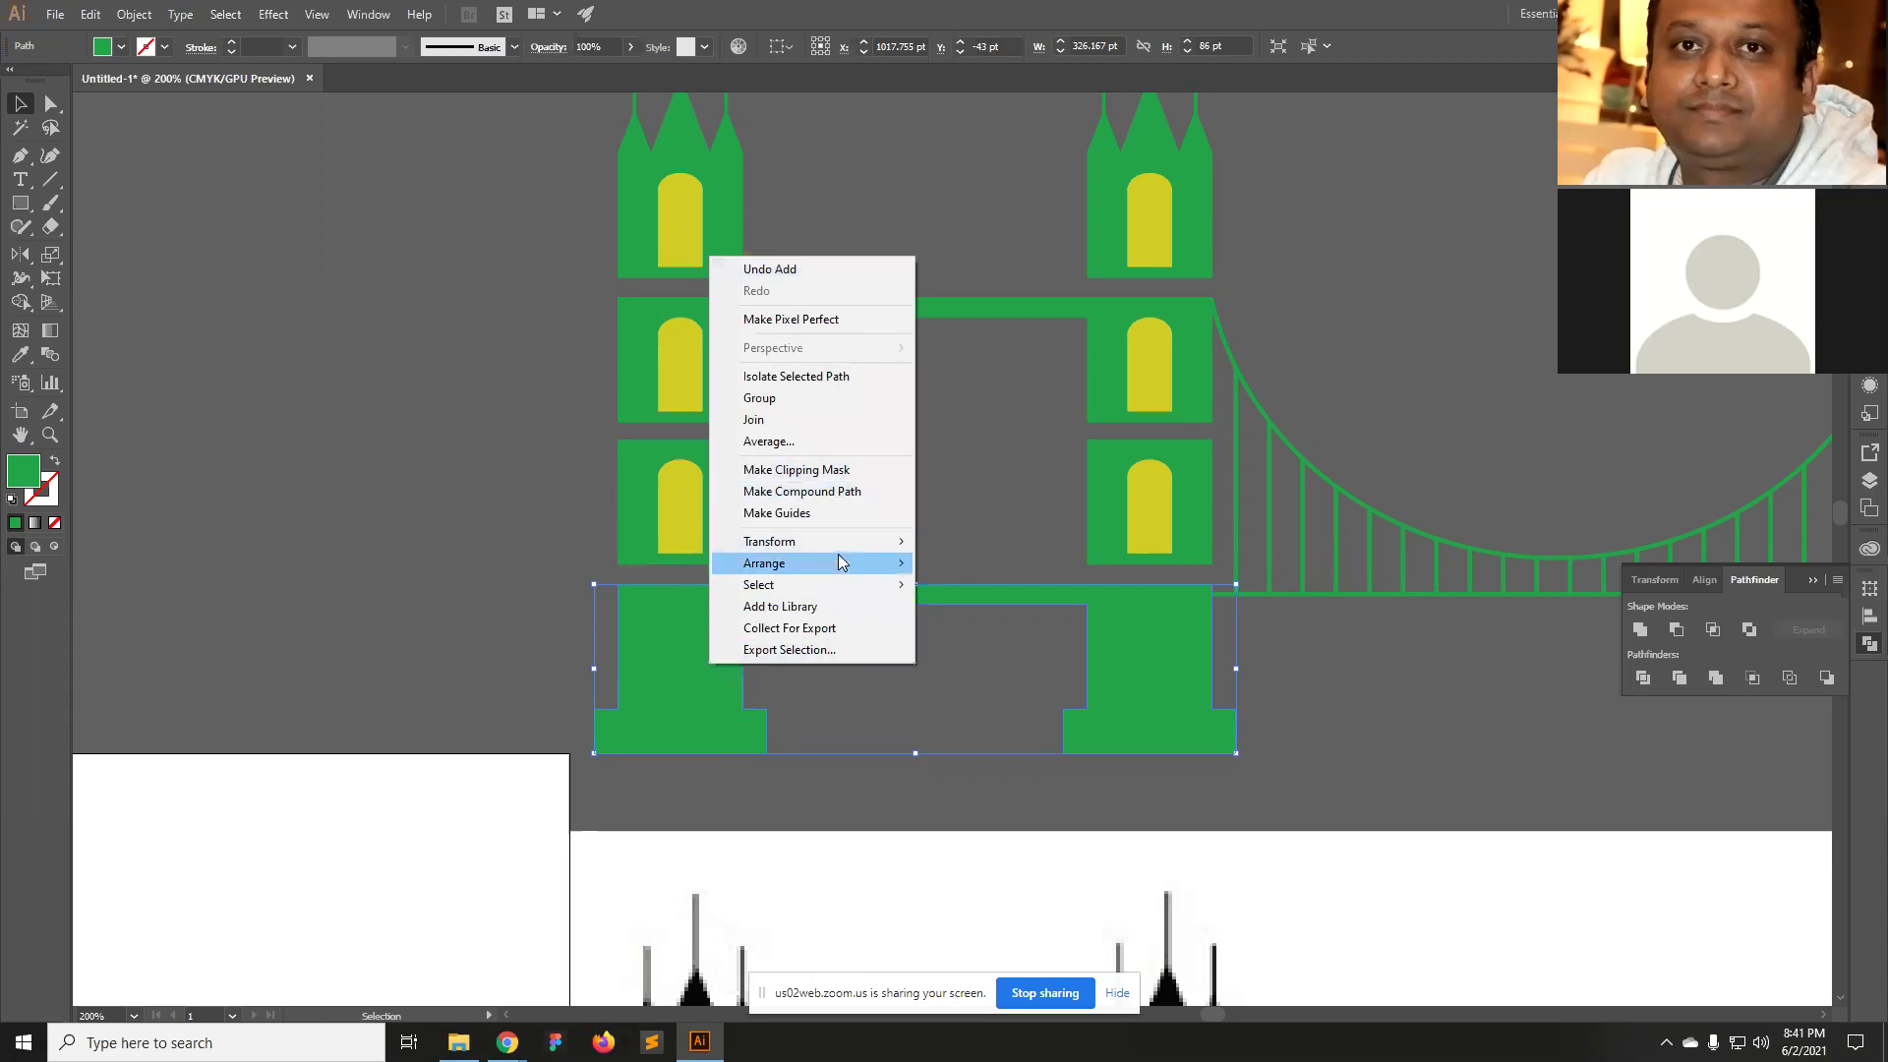
mouse_move(844, 562)
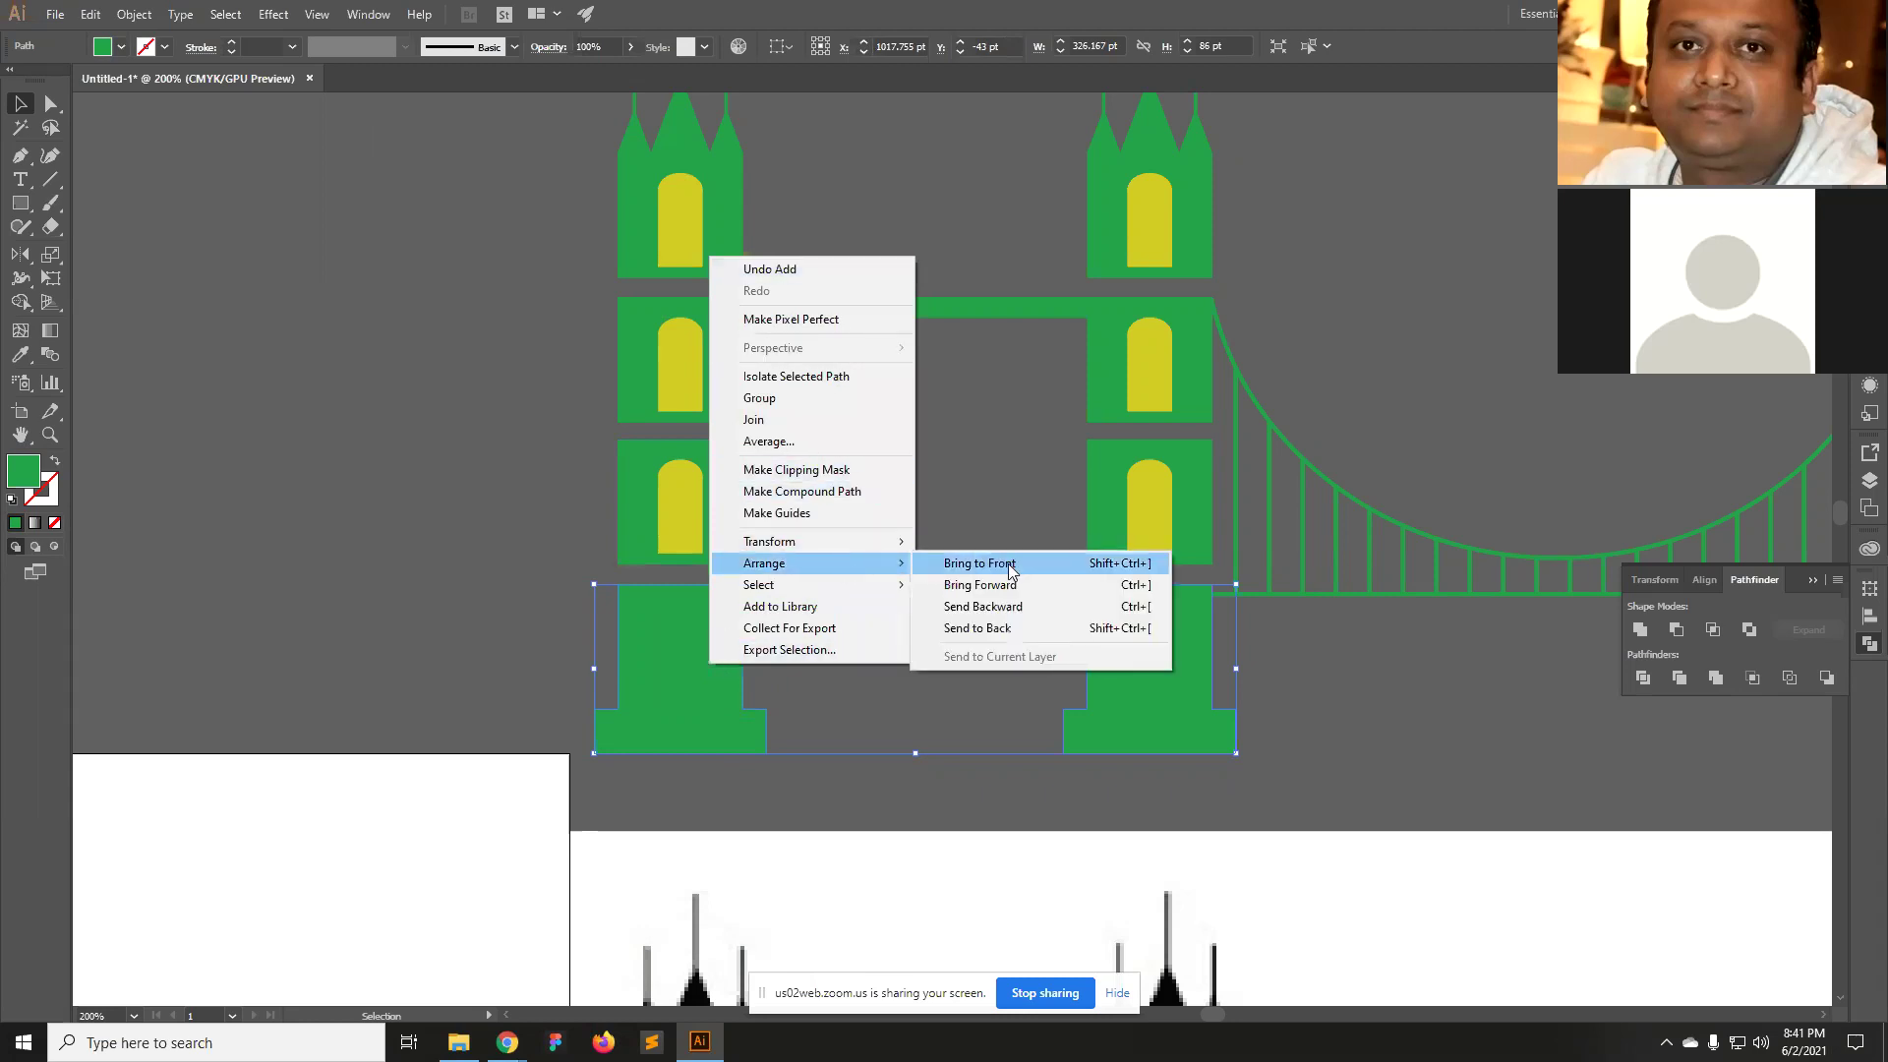
click(1016, 629)
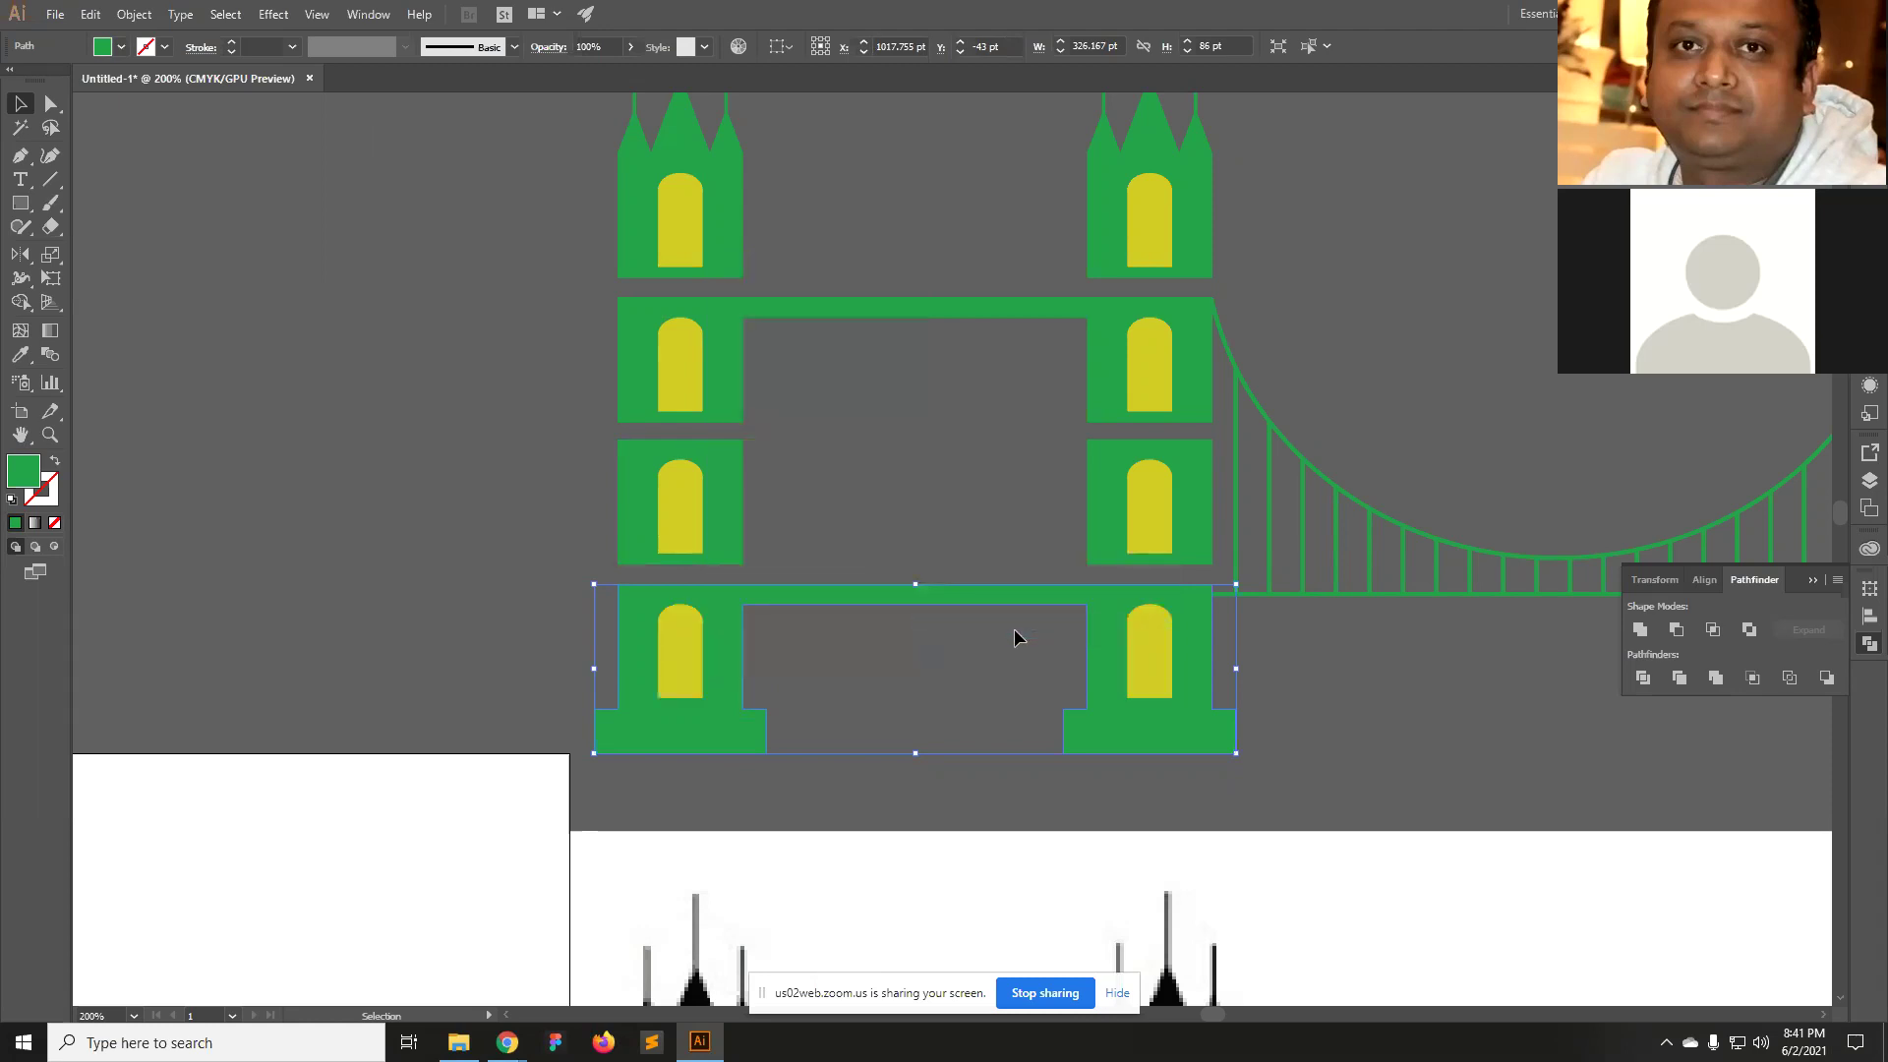